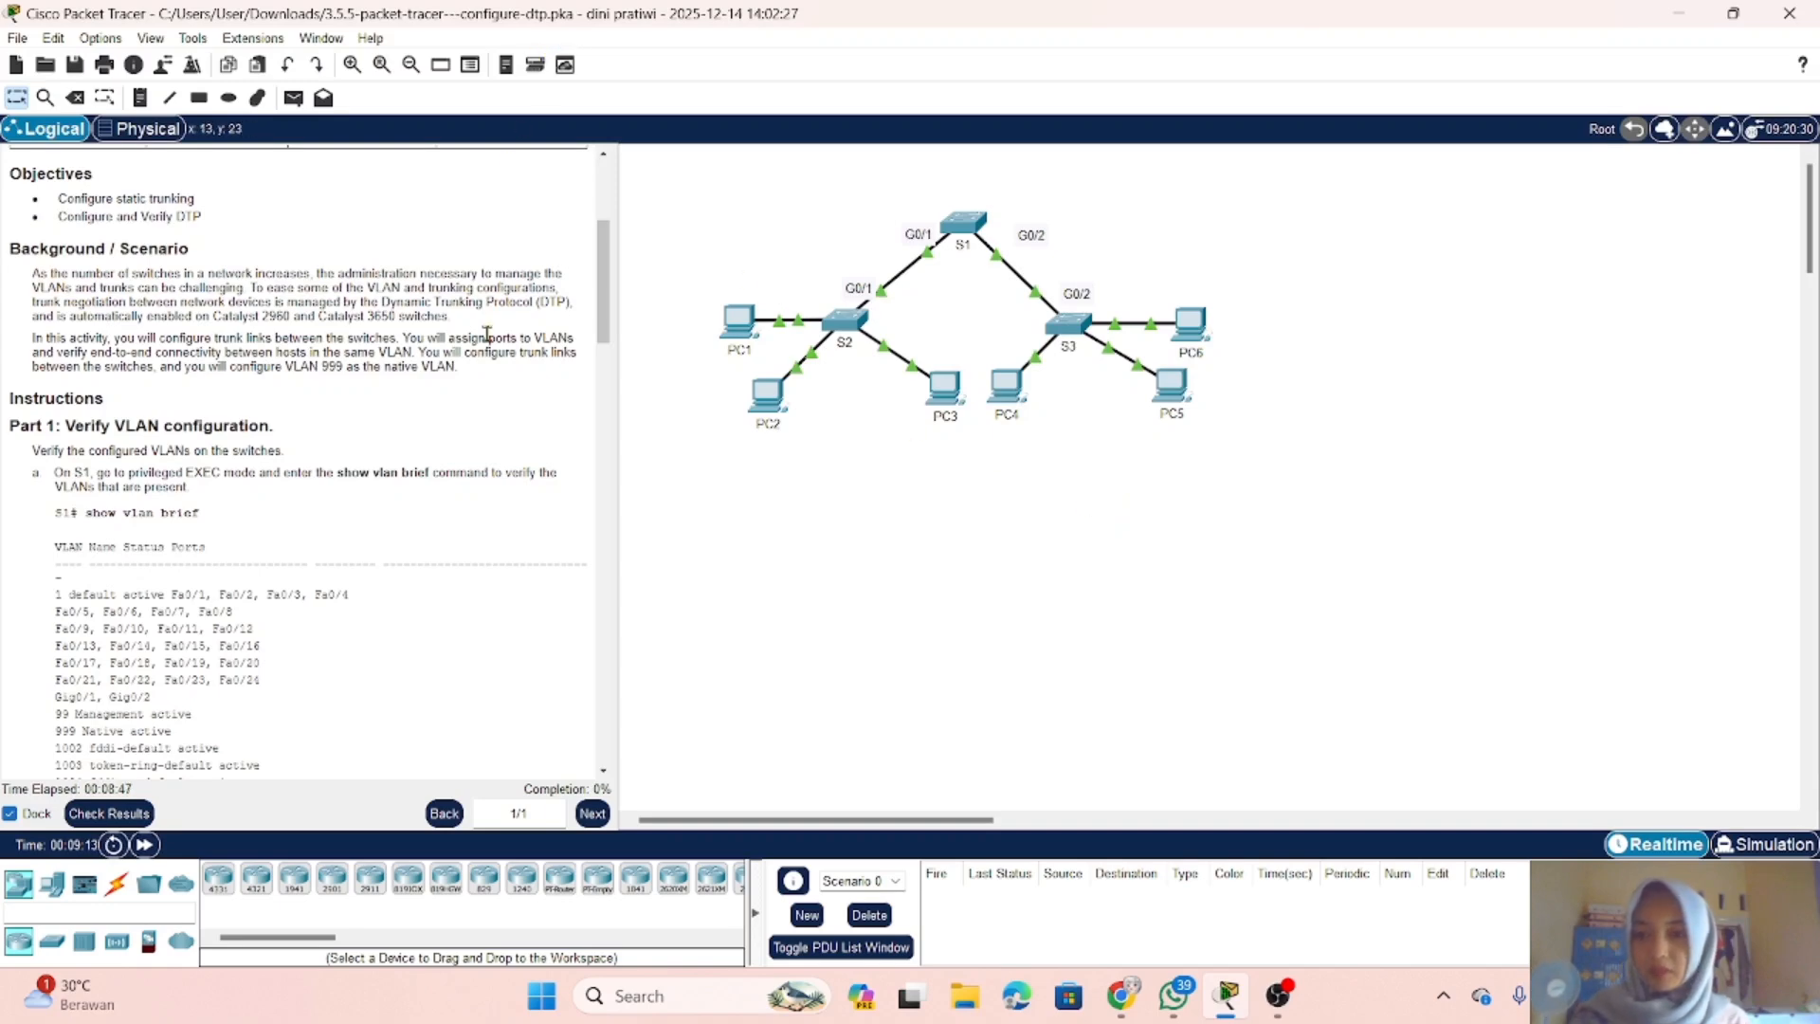
# Step: Read through the lab instructions from the addressing table and objectives to the end-to-end connectivity checks in Part 6
pyautogui.scroll(3, 466, 303)
pyautogui.scroll(3, 466, 304)
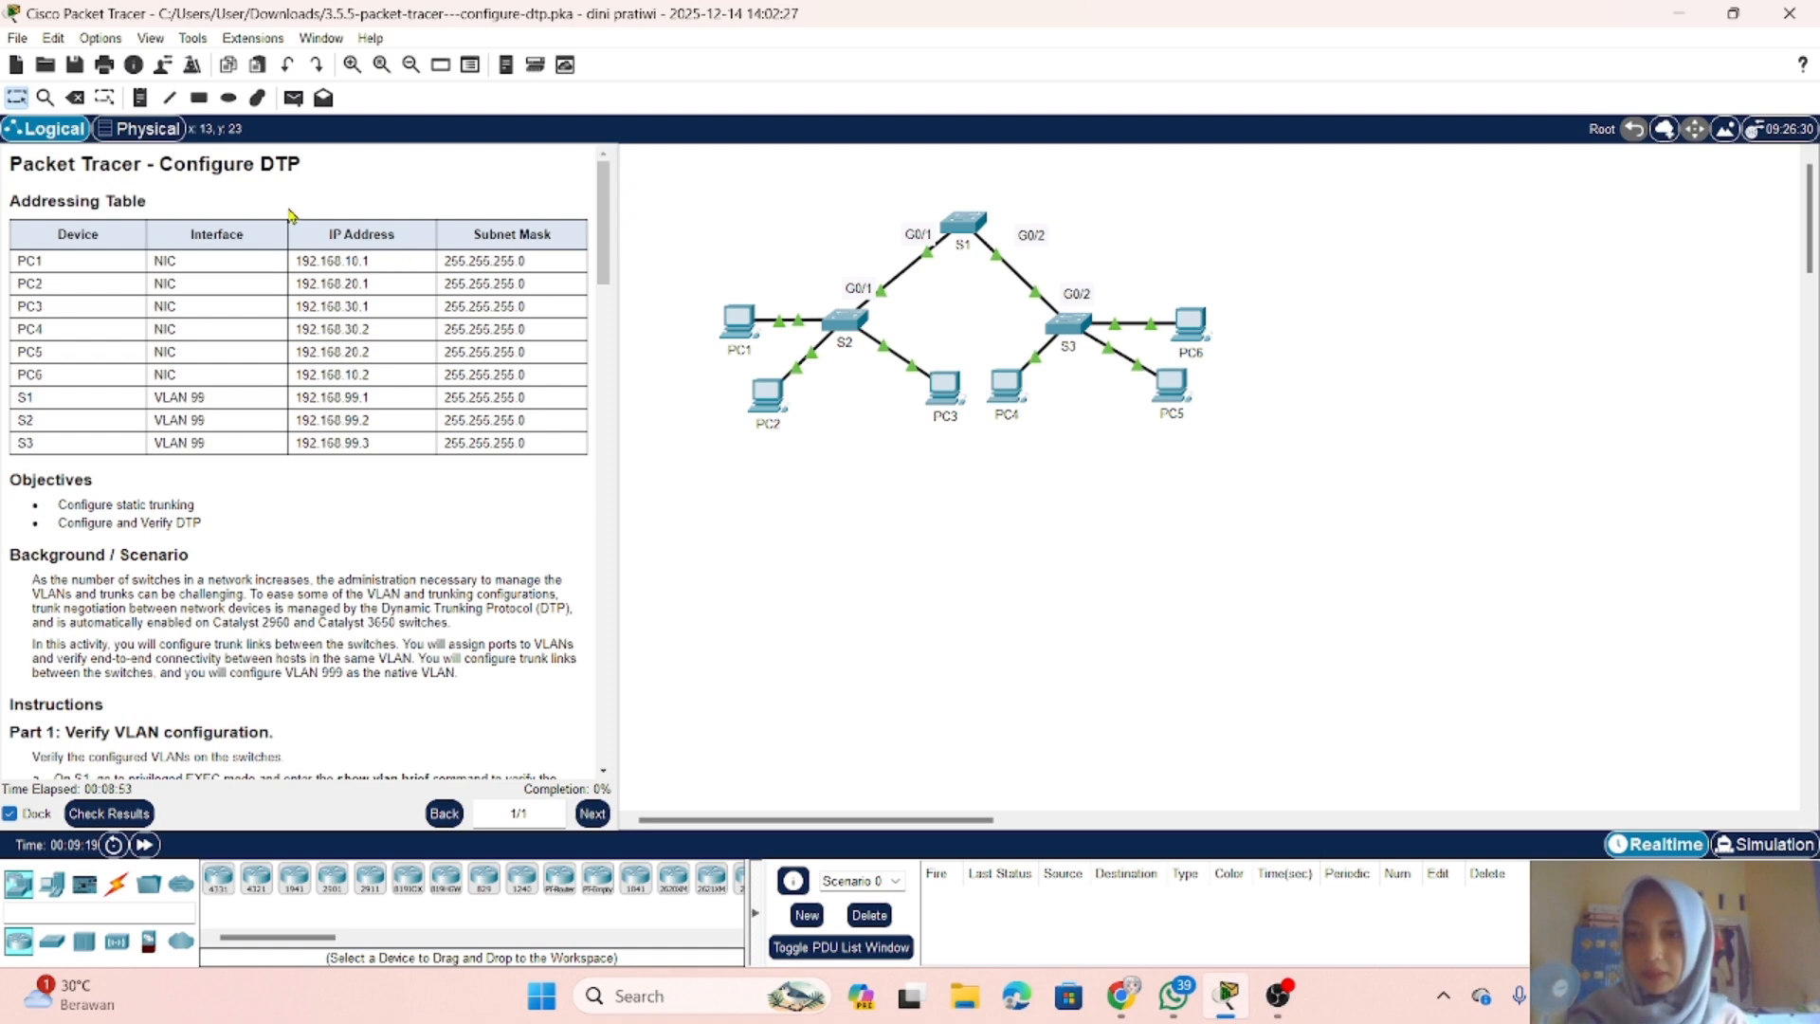
pyautogui.scroll(-1, 121, 446)
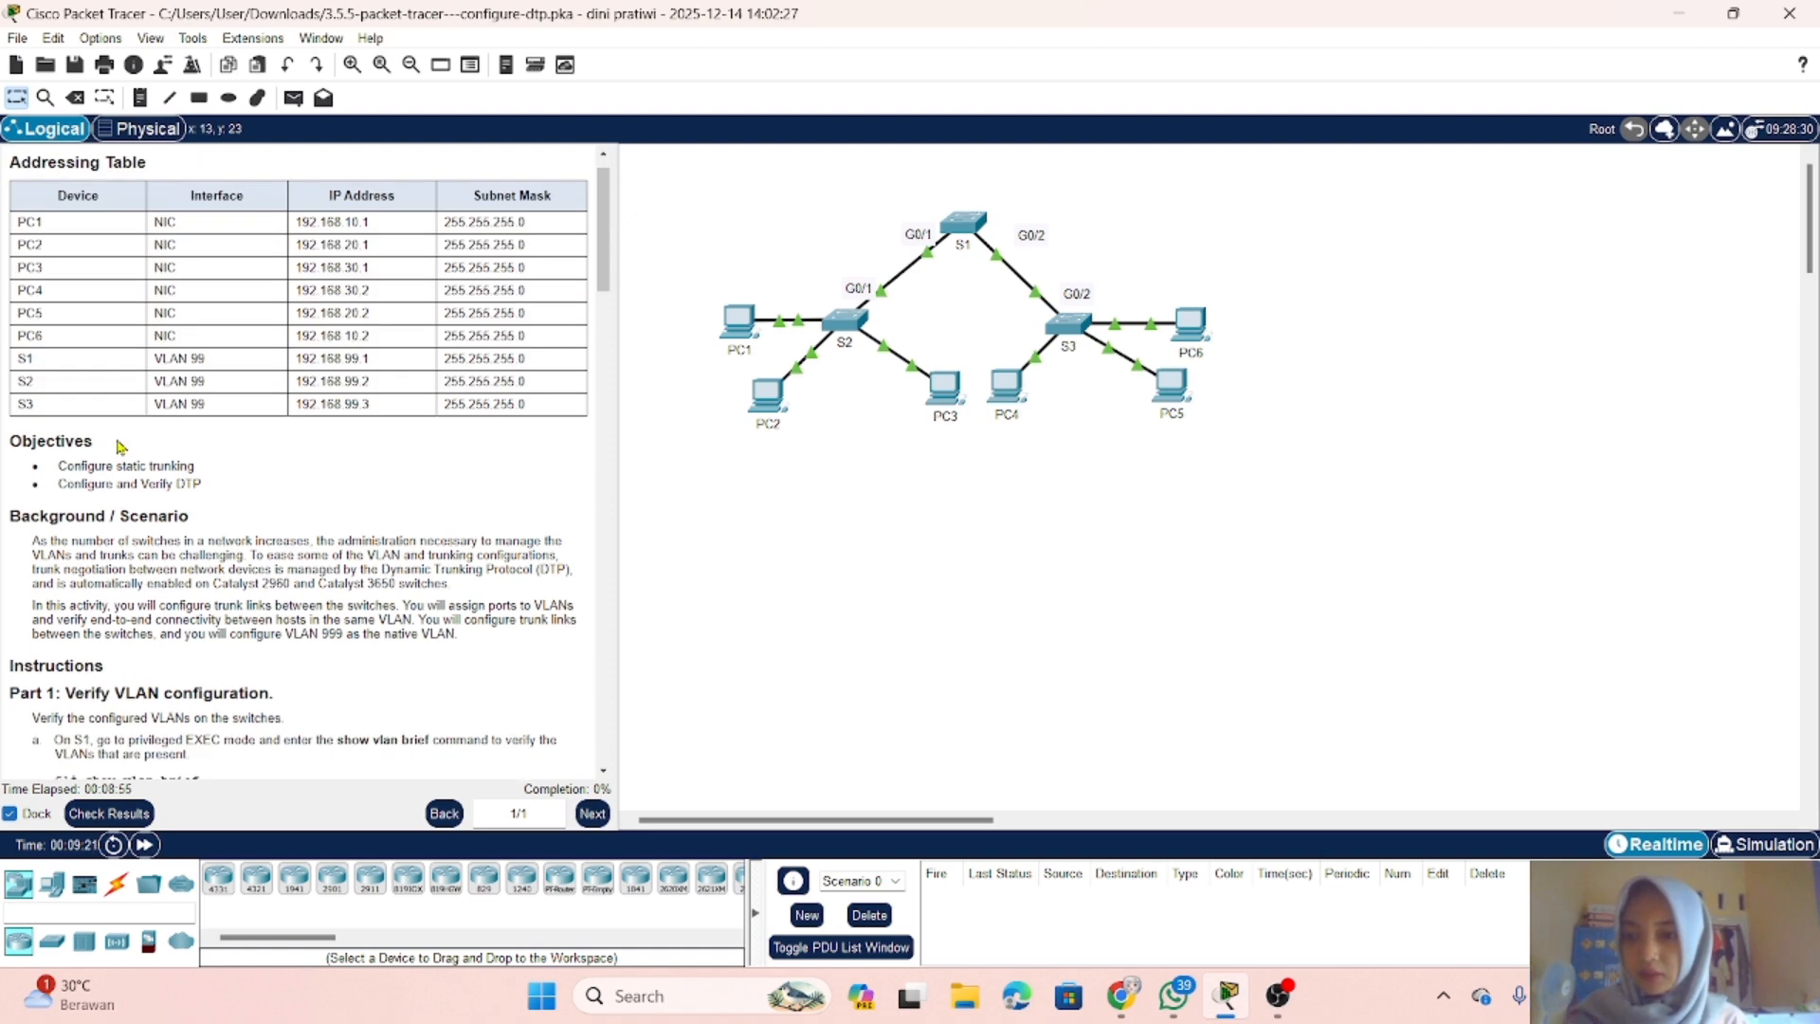
pyautogui.scroll(-8, 120, 446)
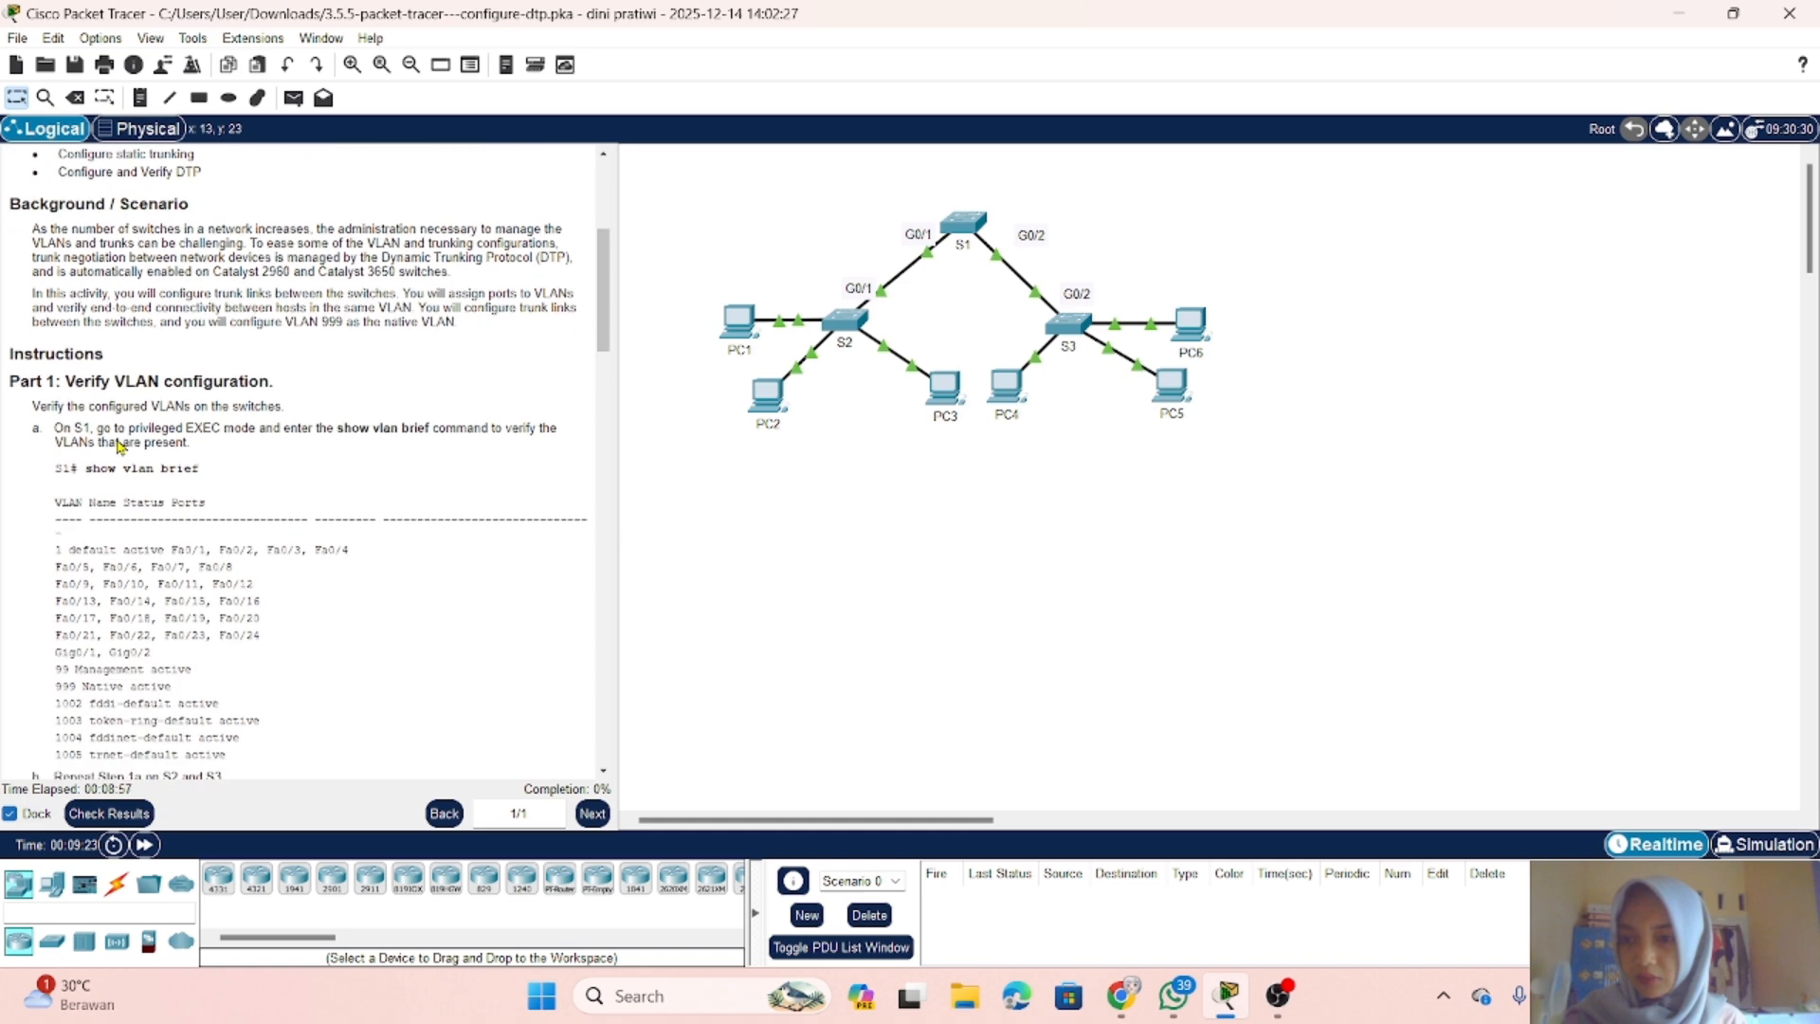
pyautogui.scroll(-3, 266, 504)
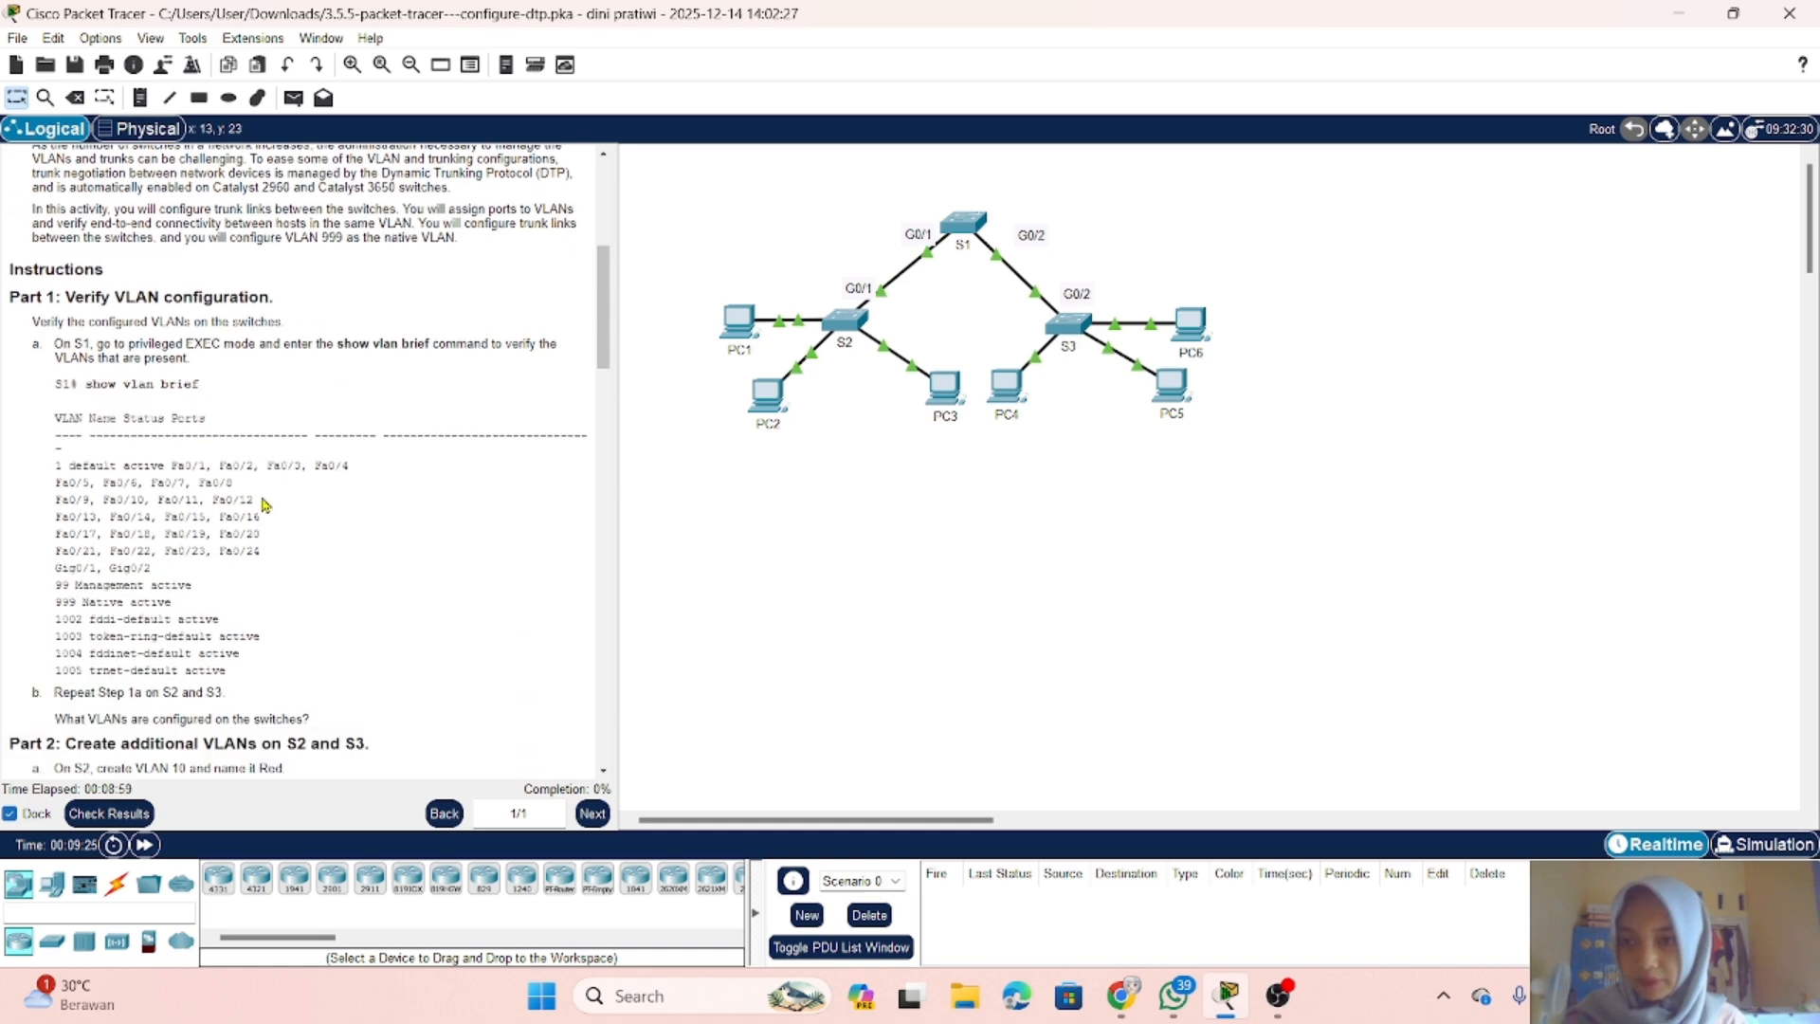
pyautogui.scroll(-12, 266, 504)
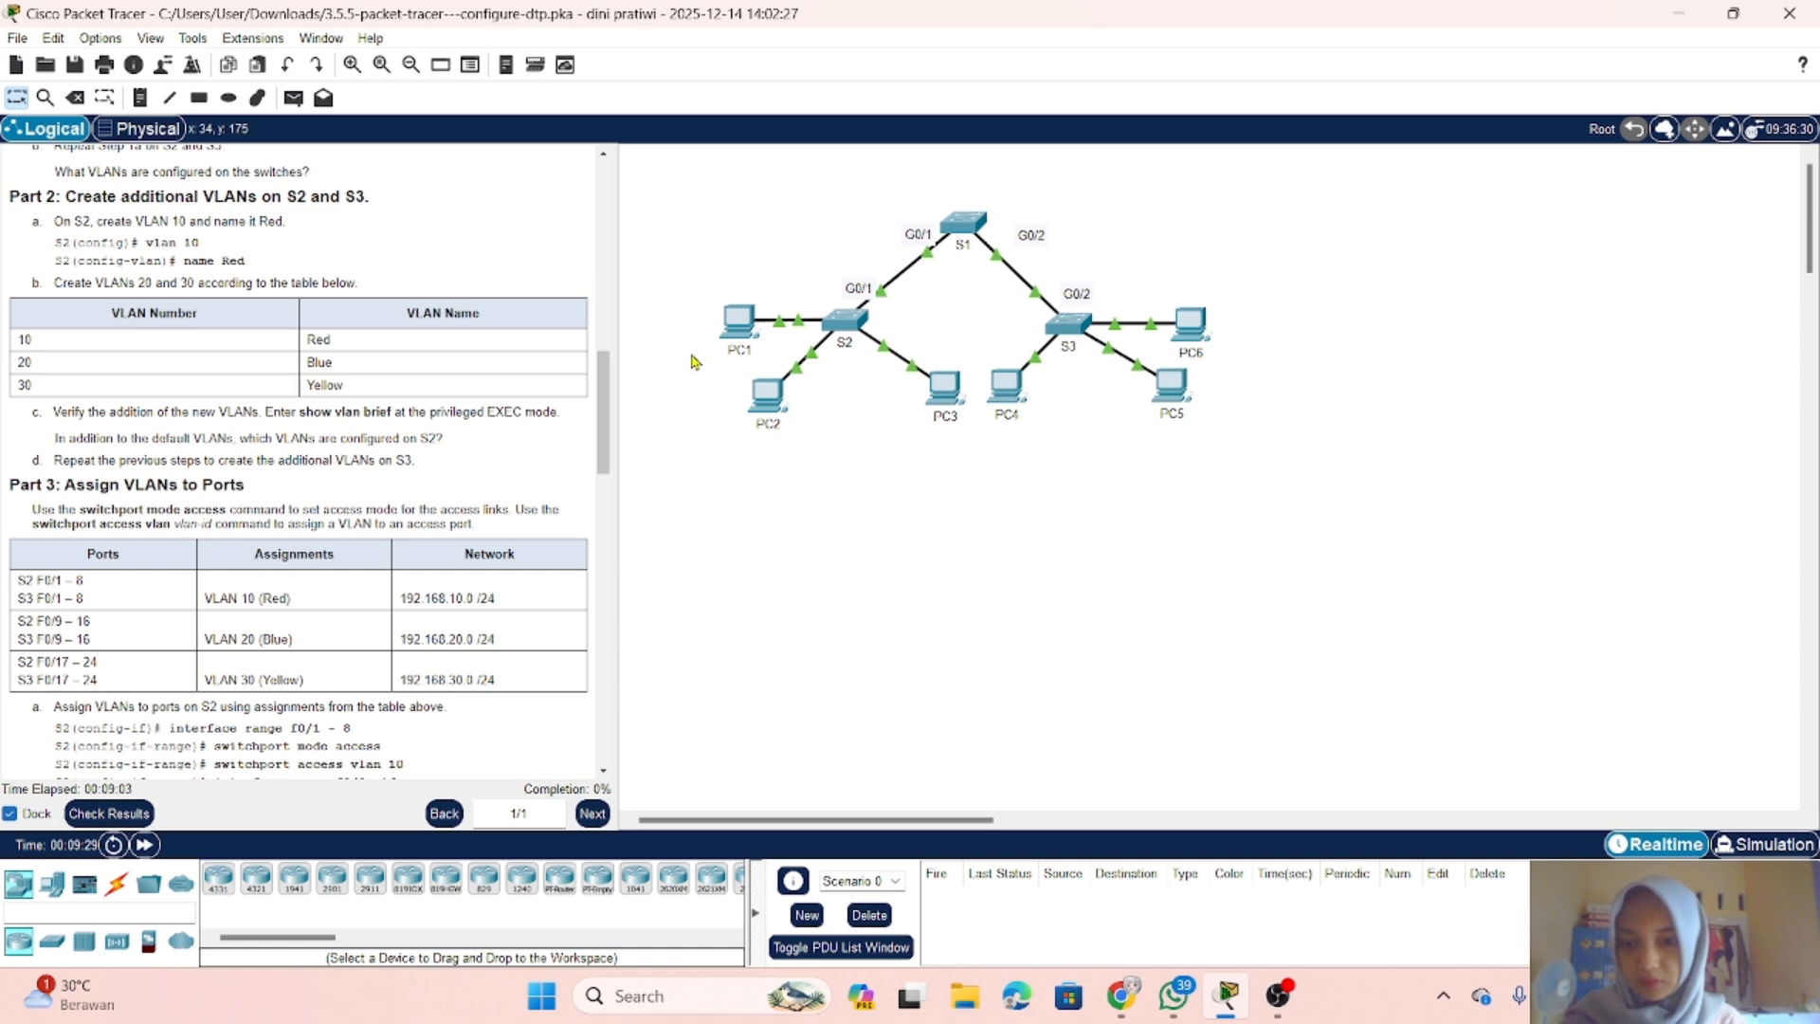
pyautogui.scroll(-4, 465, 512)
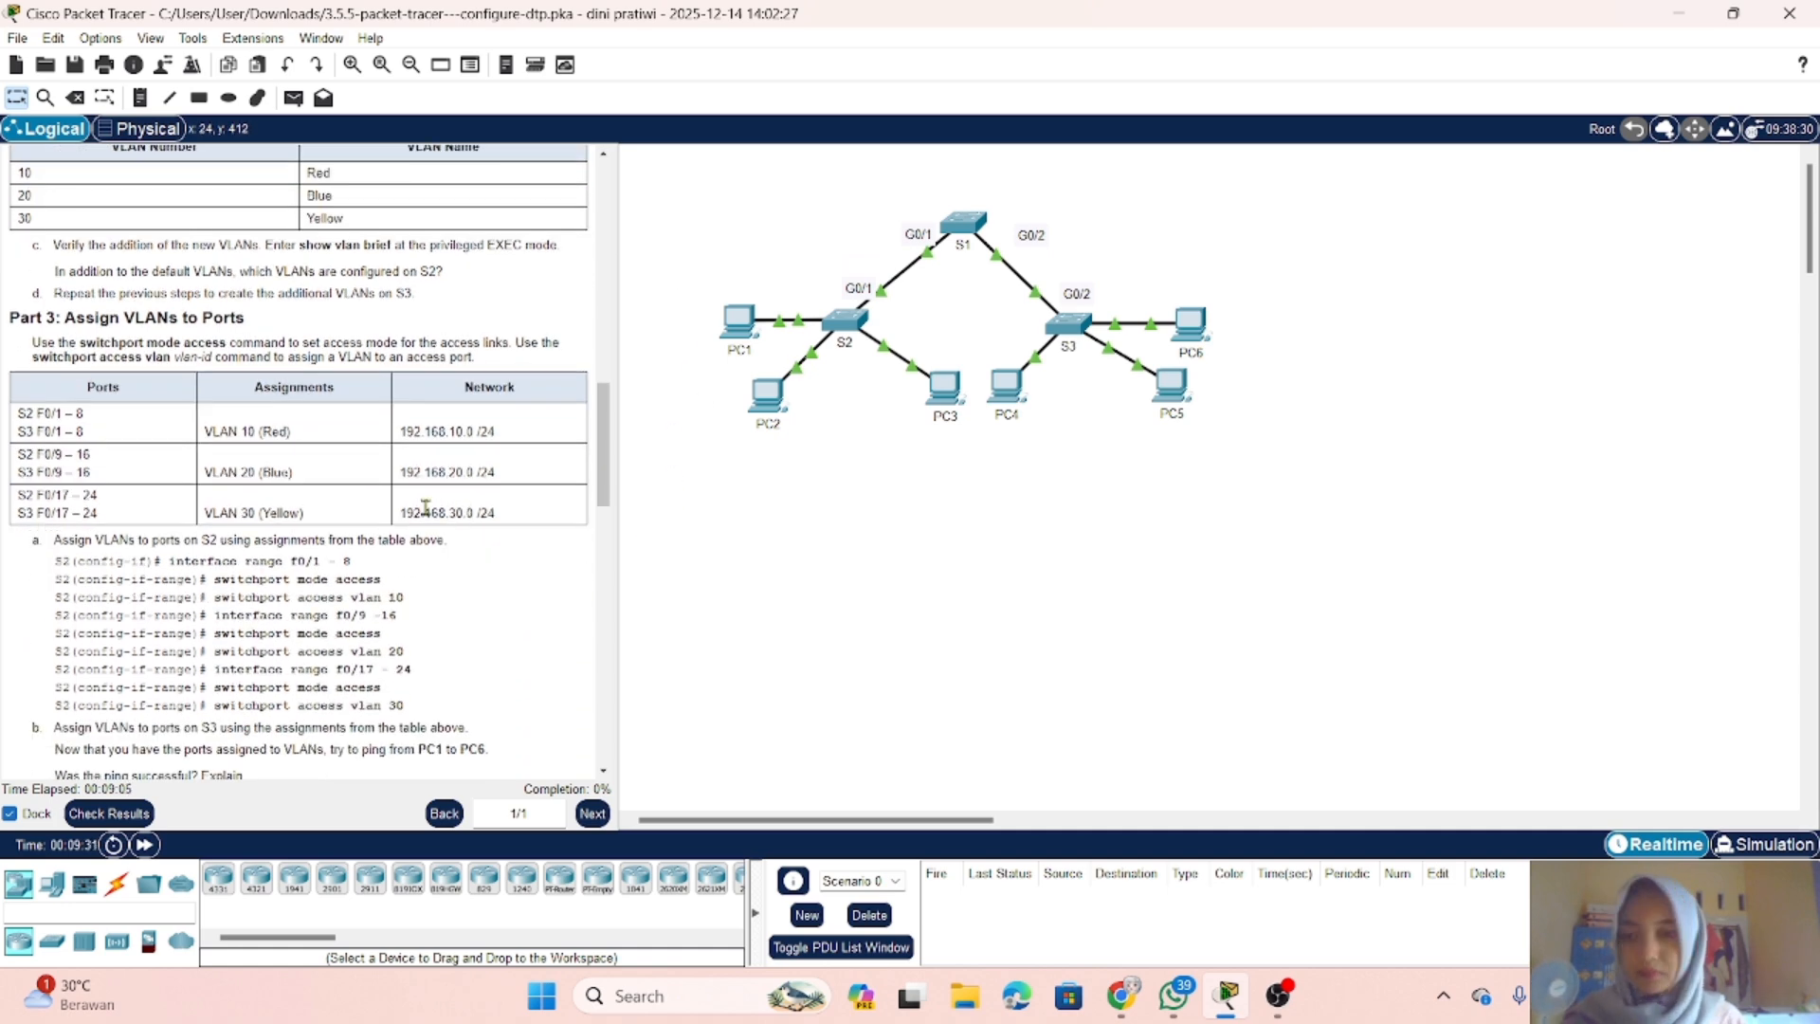
pyautogui.scroll(-12, 464, 512)
pyautogui.scroll(-20, 292, 557)
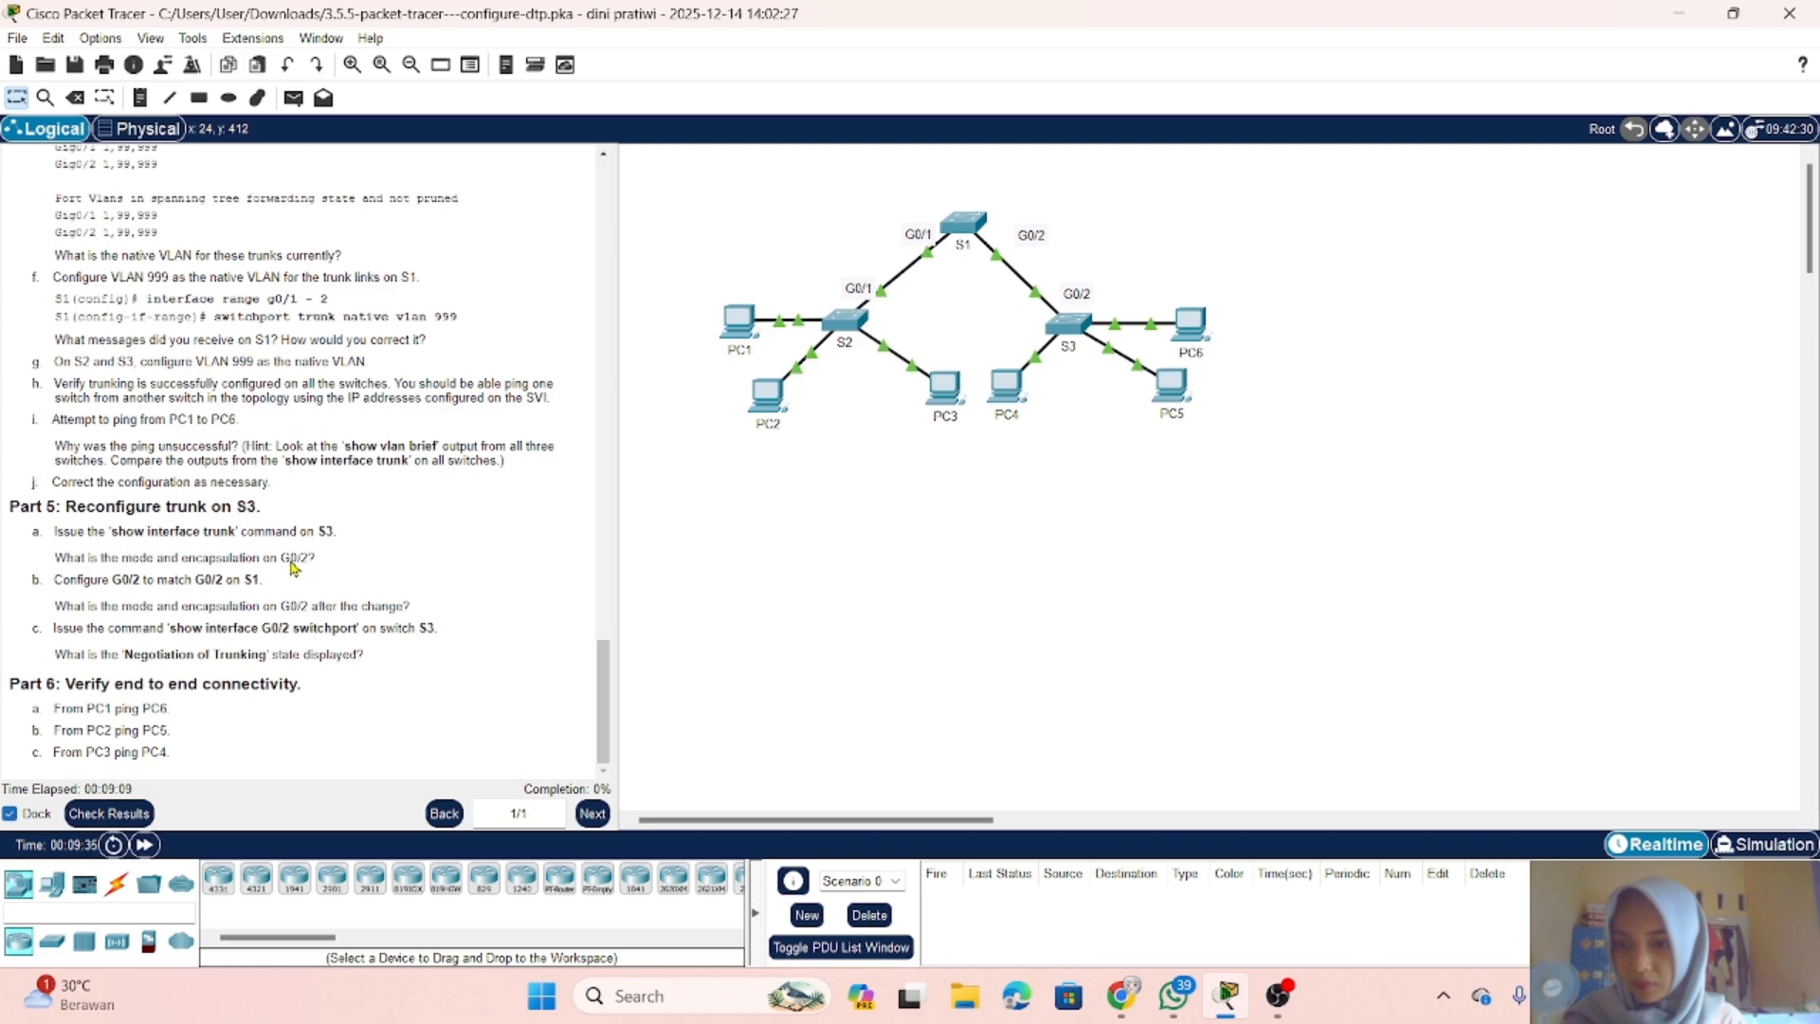
# Step: Review Parts 1 to 4 of the instructions, covering VLAN verification, VLAN creation, port assignments and trunk configuration
pyautogui.scroll(20, 292, 567)
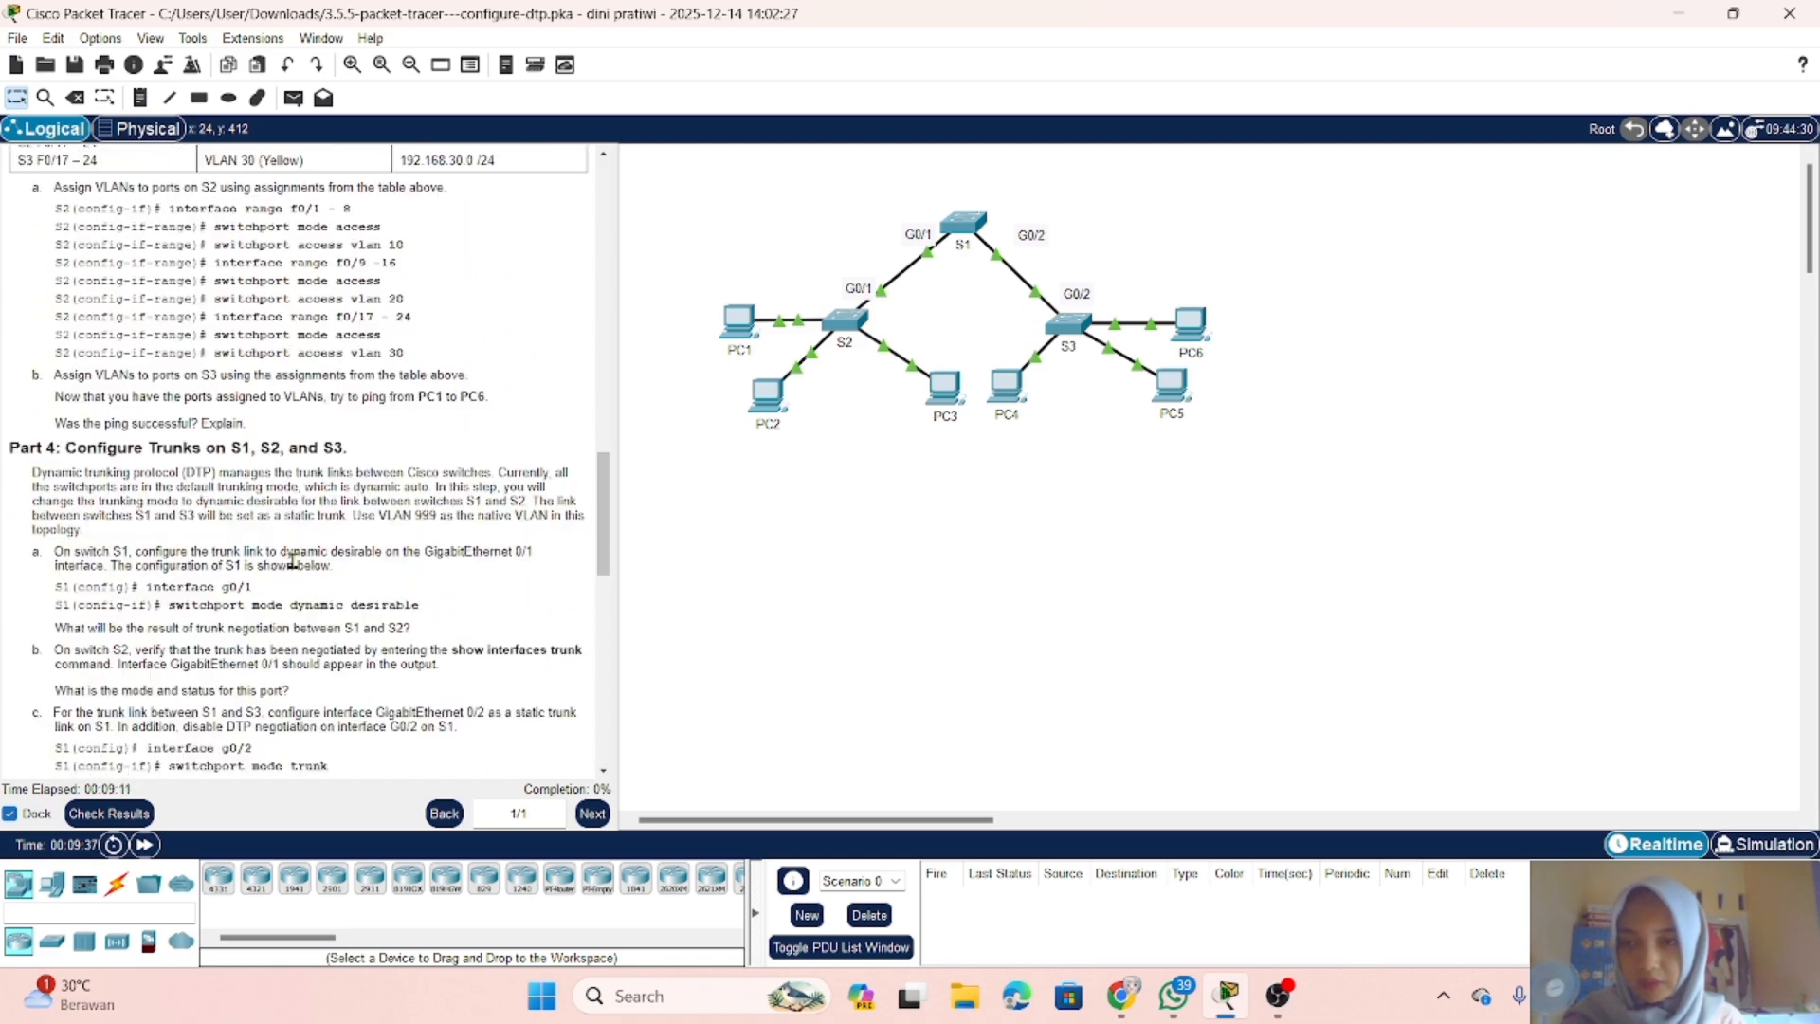
pyautogui.scroll(8, 292, 557)
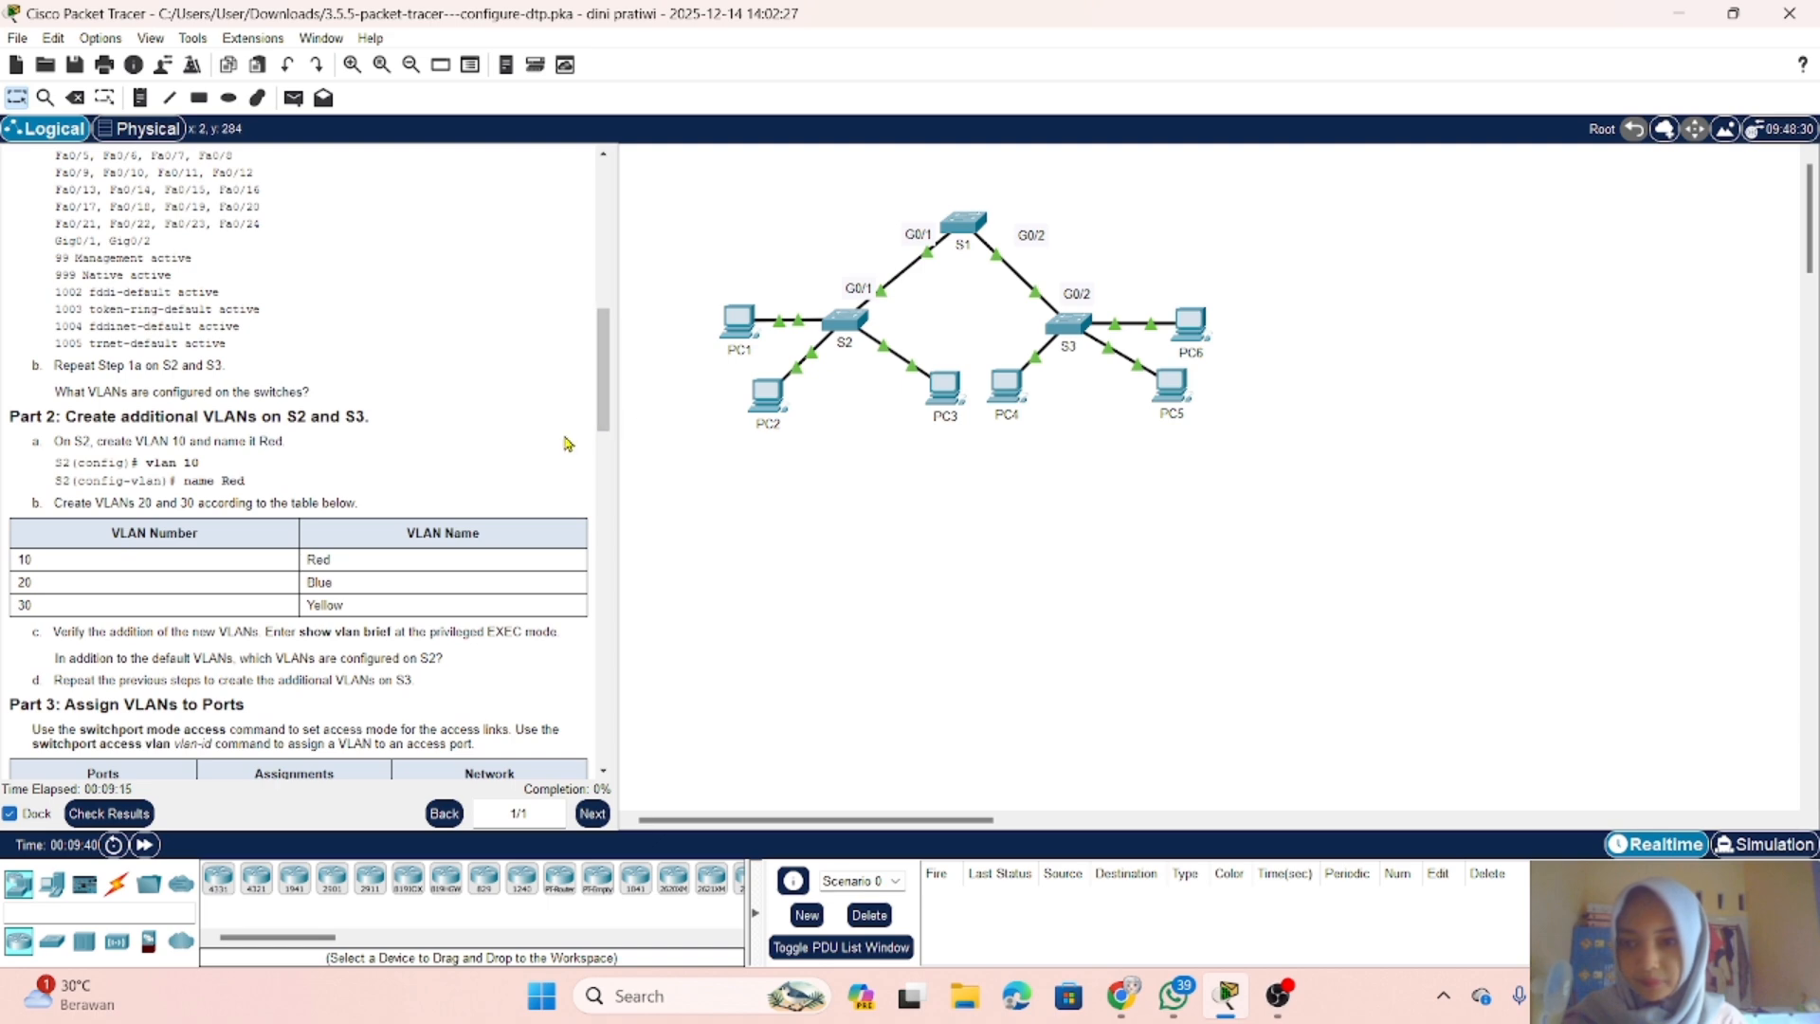
pyautogui.scroll(-3, 566, 443)
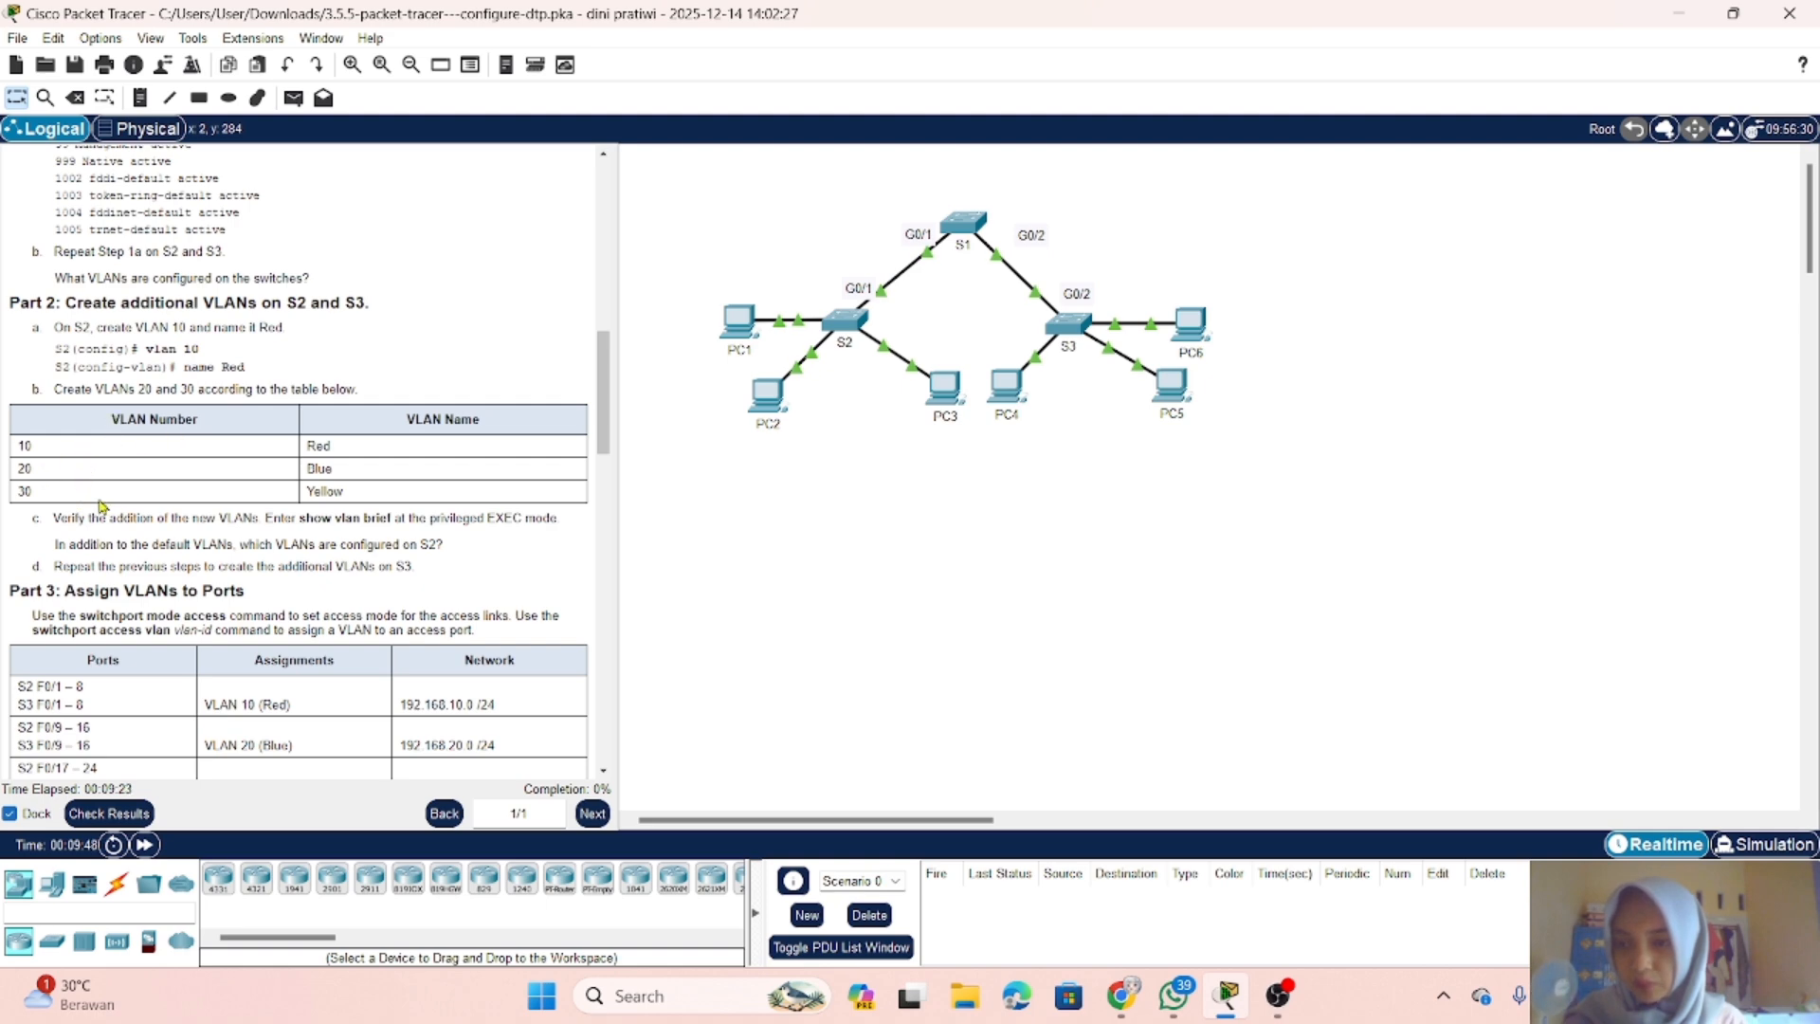
pyautogui.scroll(-2, 270, 535)
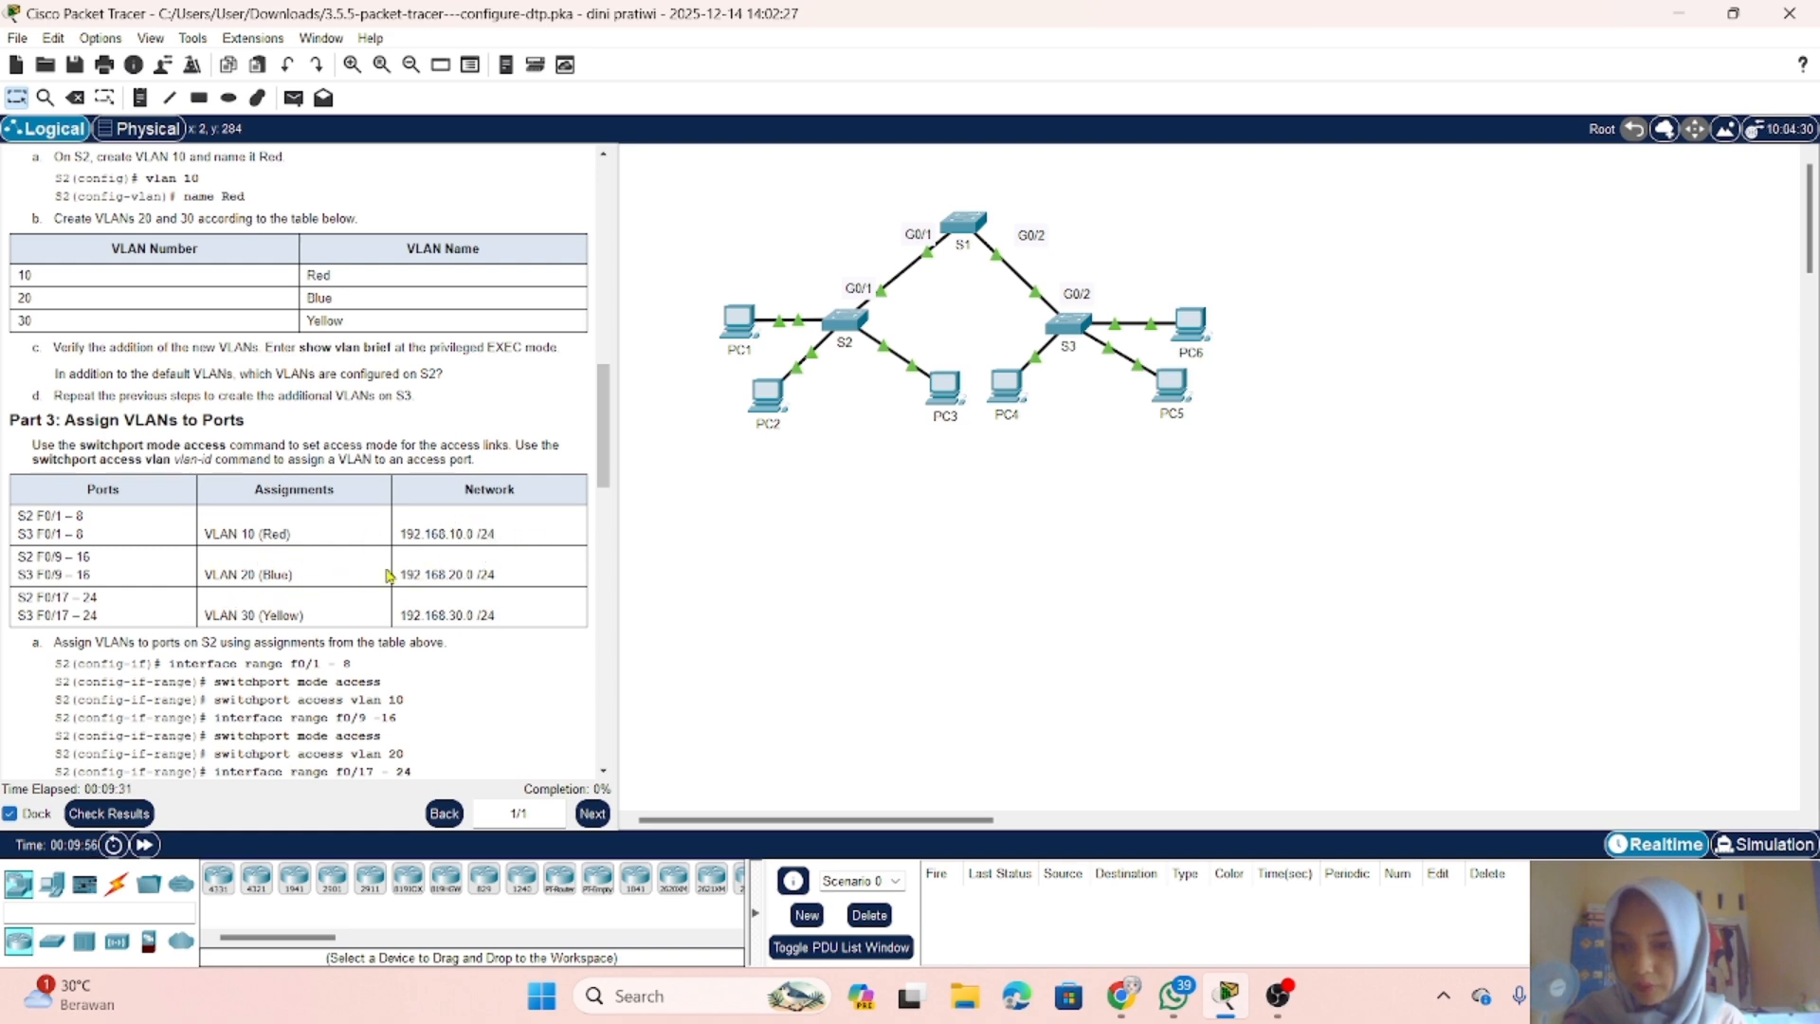
pyautogui.scroll(-3, 71, 611)
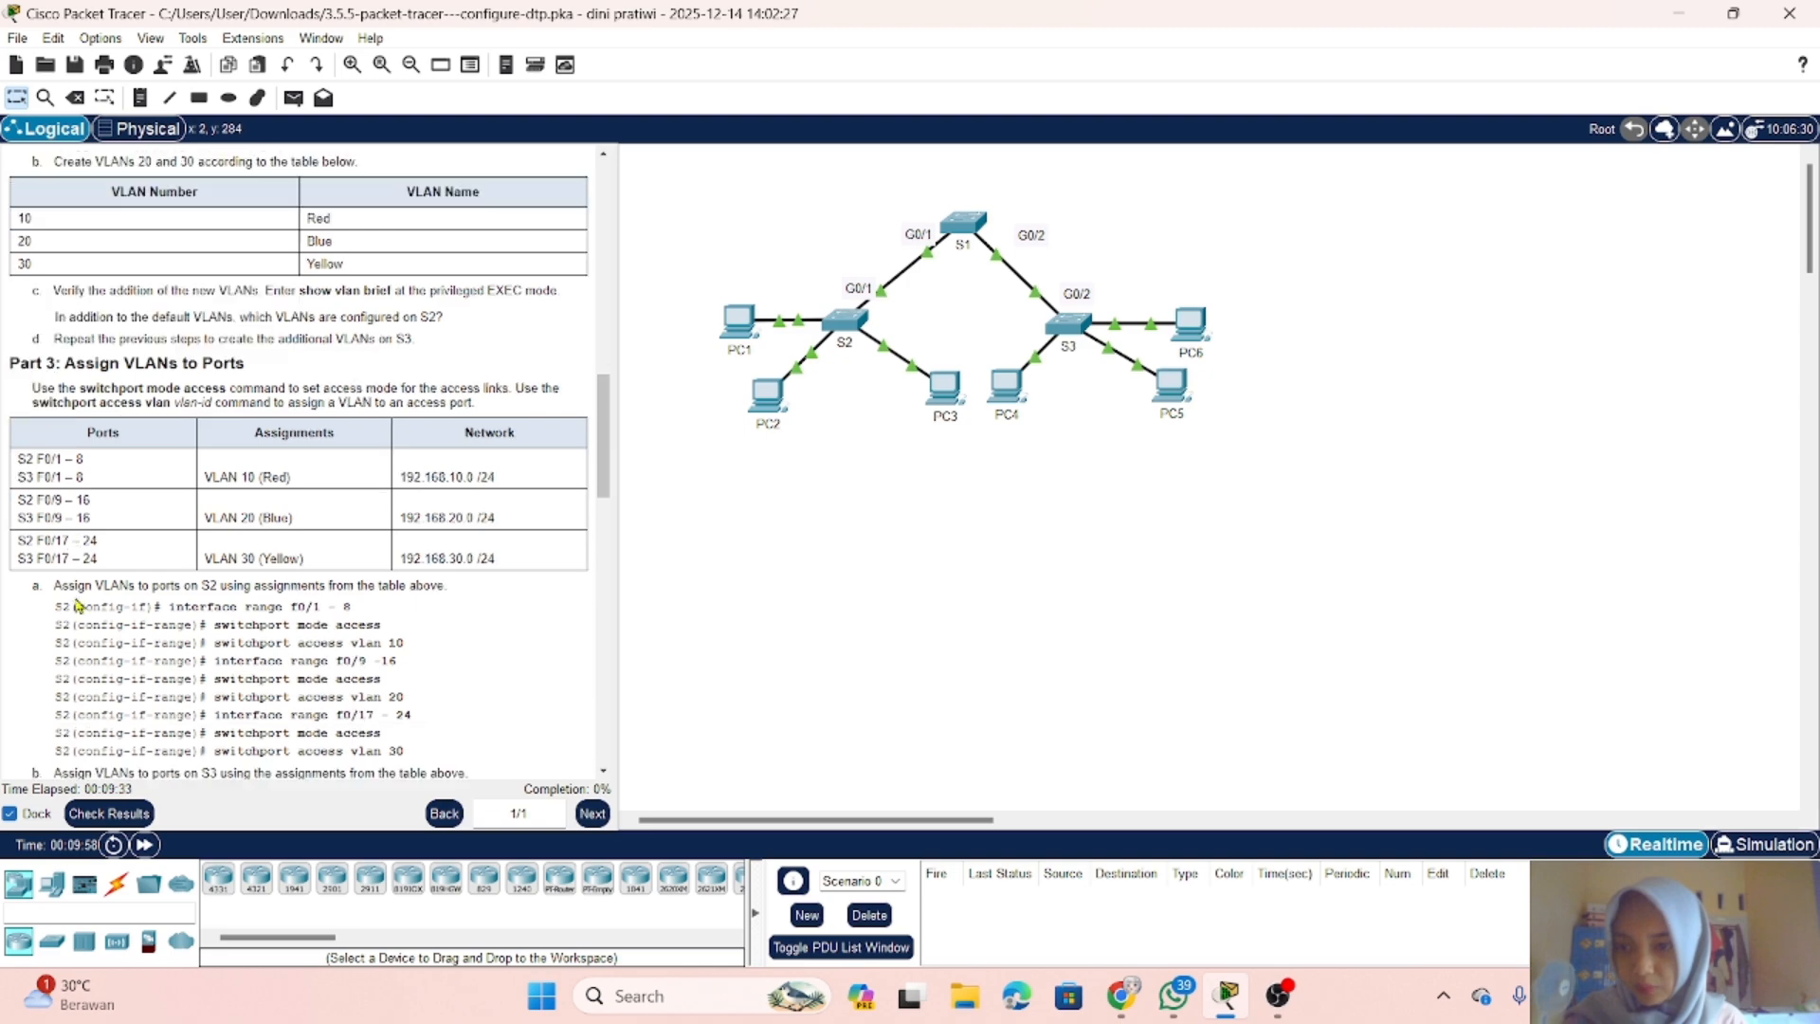
pyautogui.scroll(-11, 78, 604)
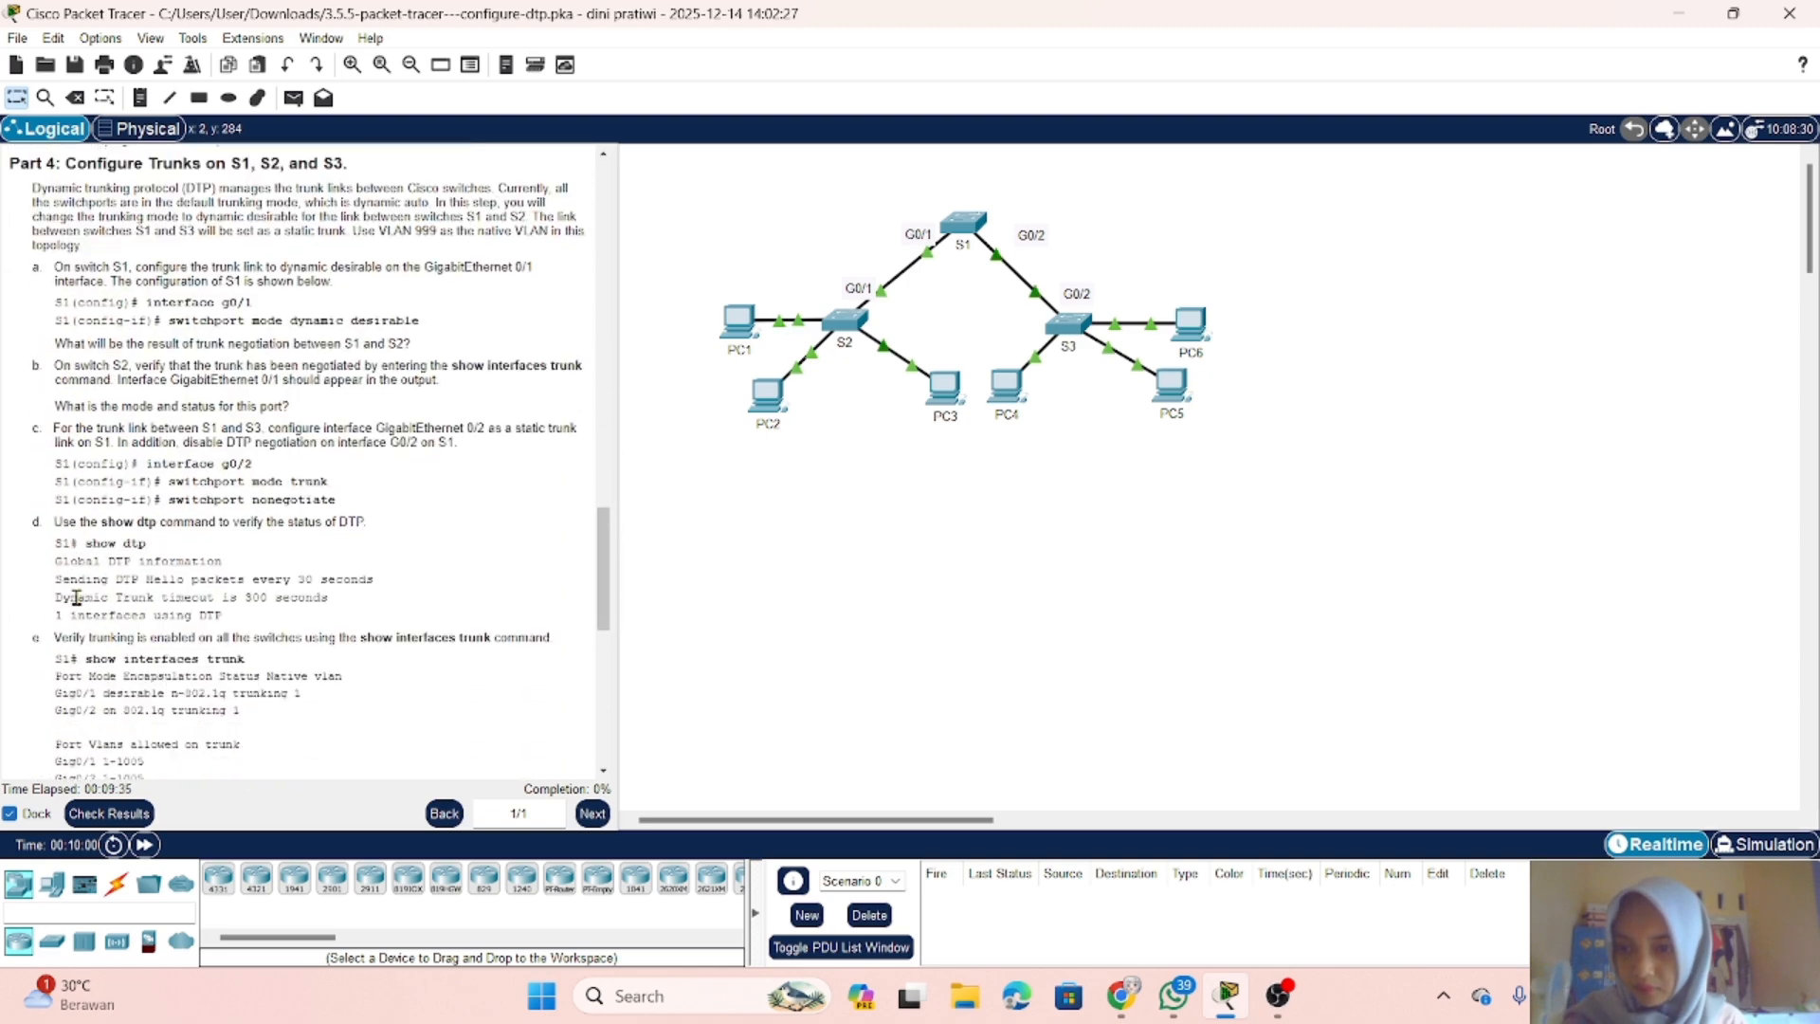
pyautogui.scroll(11, 76, 597)
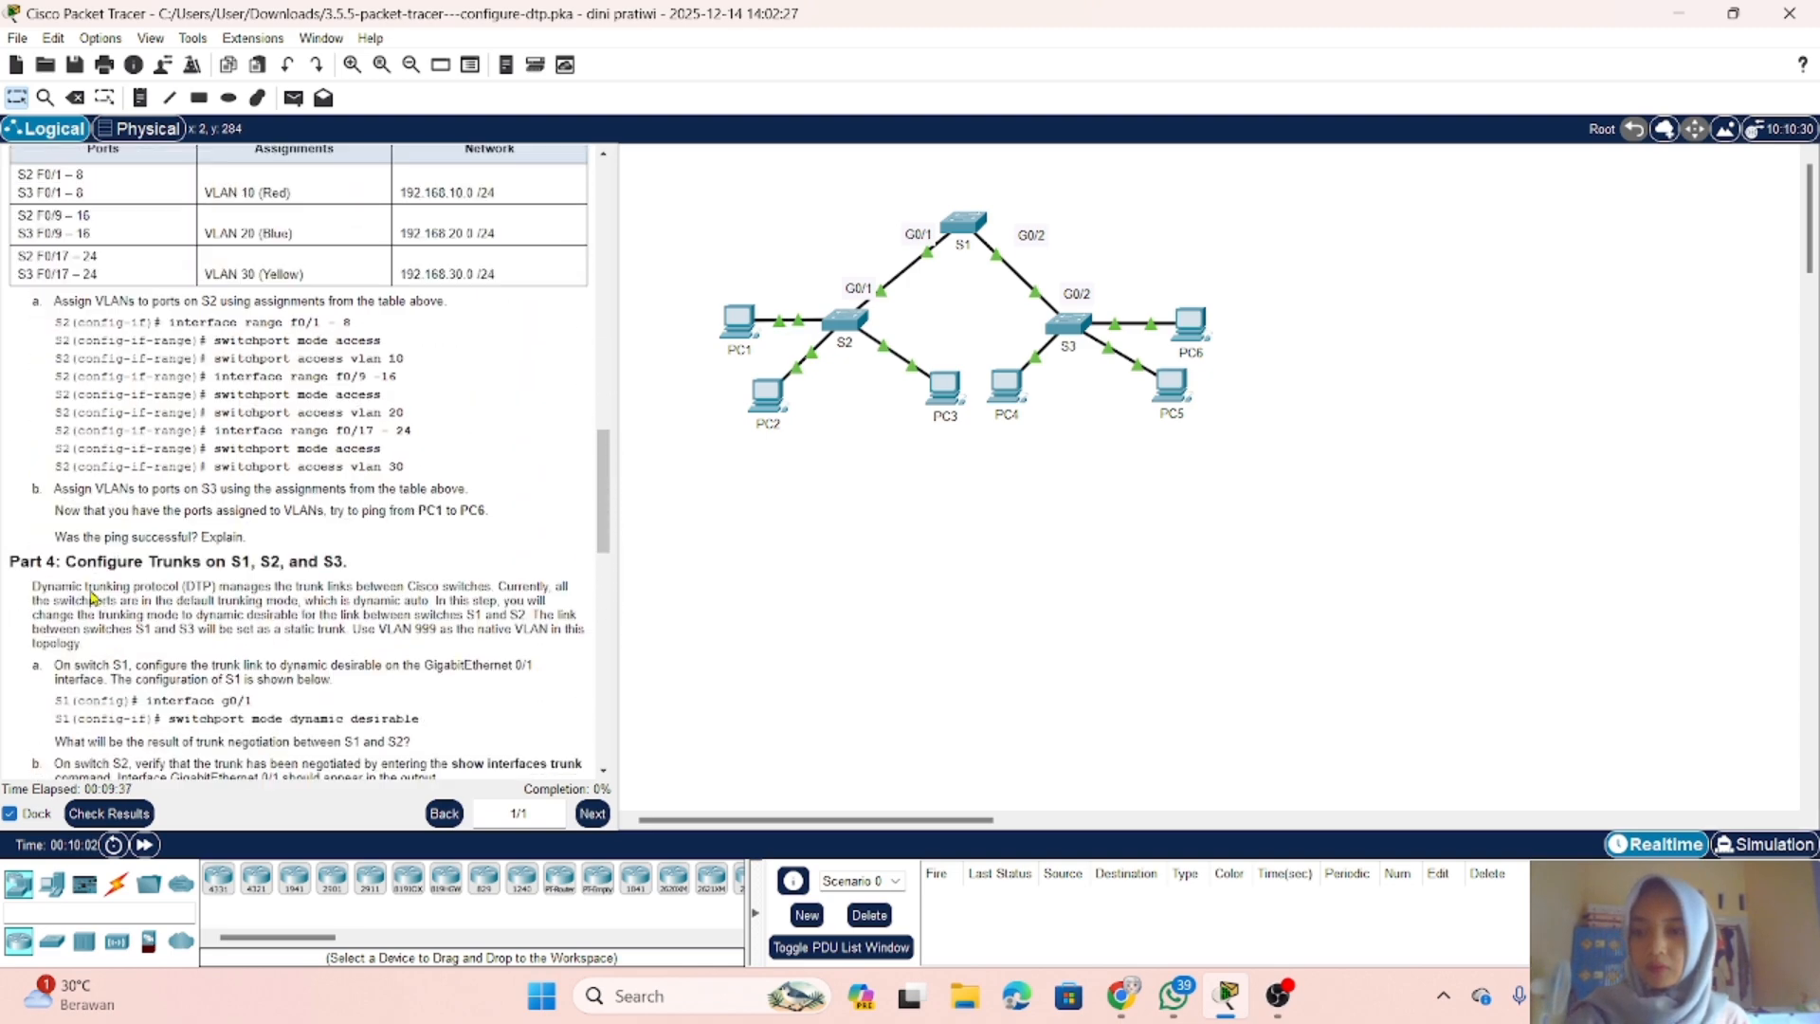
pyautogui.scroll(7, 98, 597)
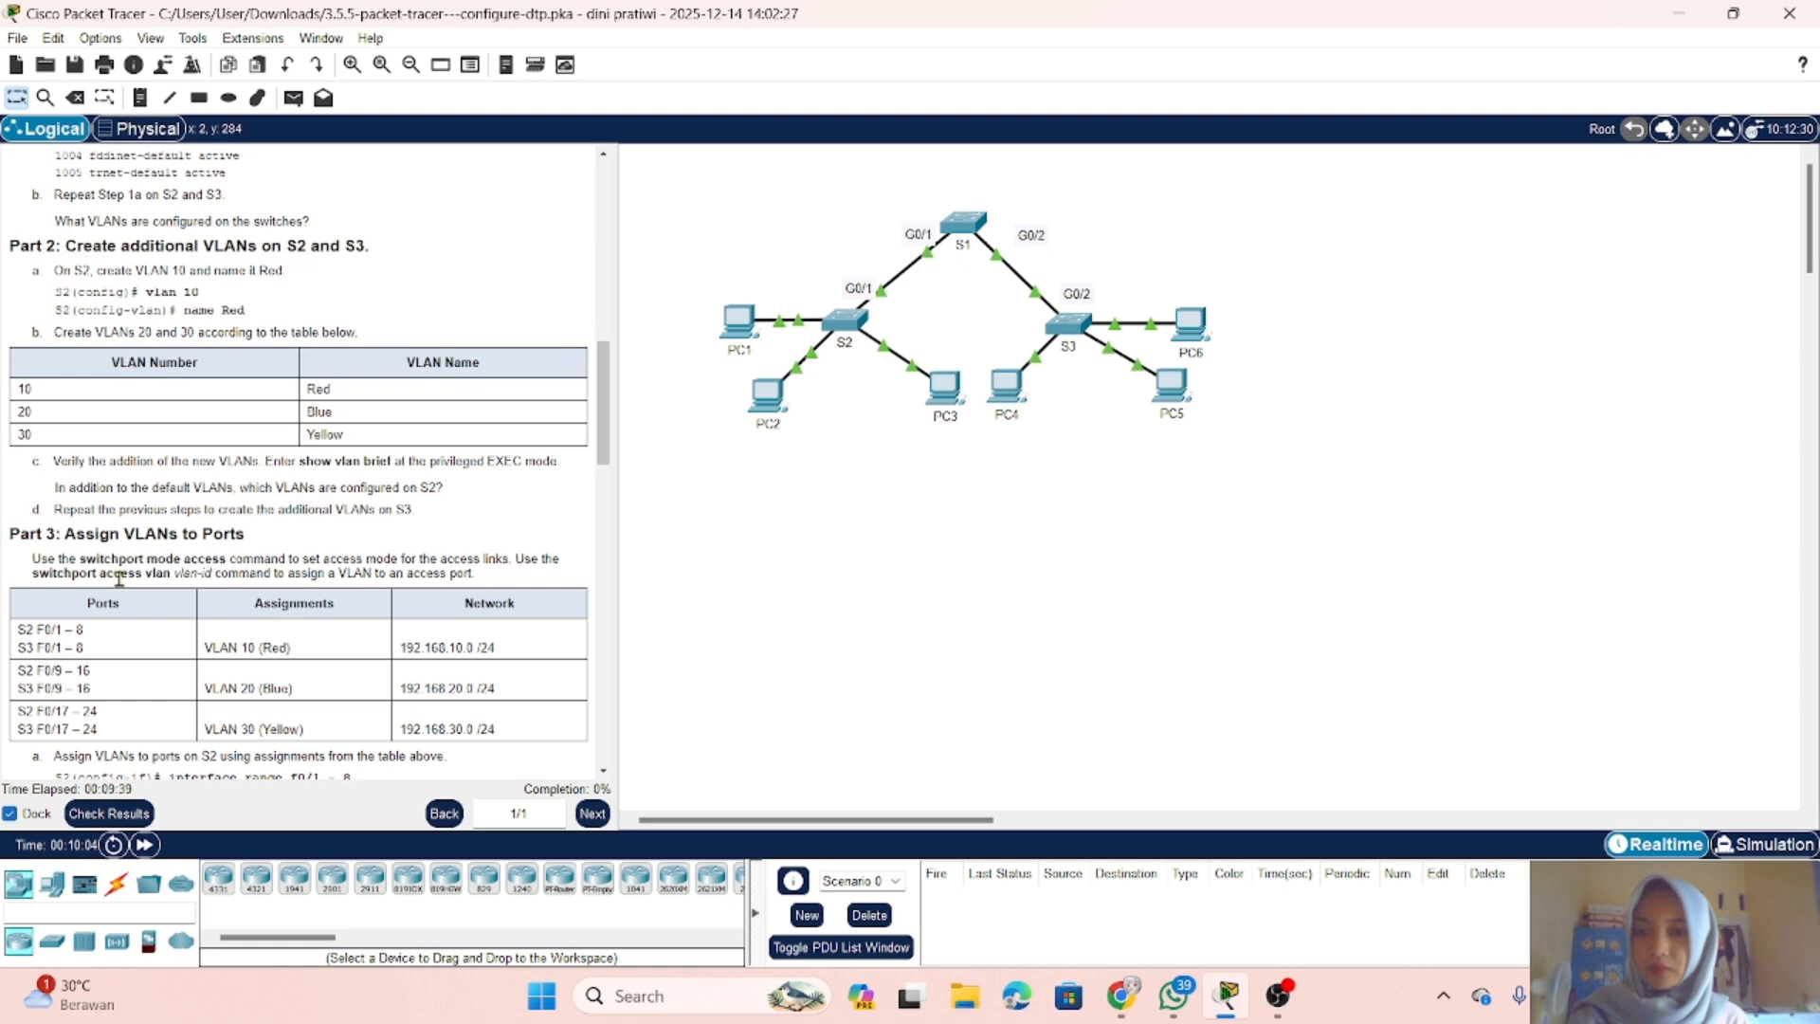
pyautogui.scroll(-4, 119, 578)
pyautogui.scroll(6, 119, 578)
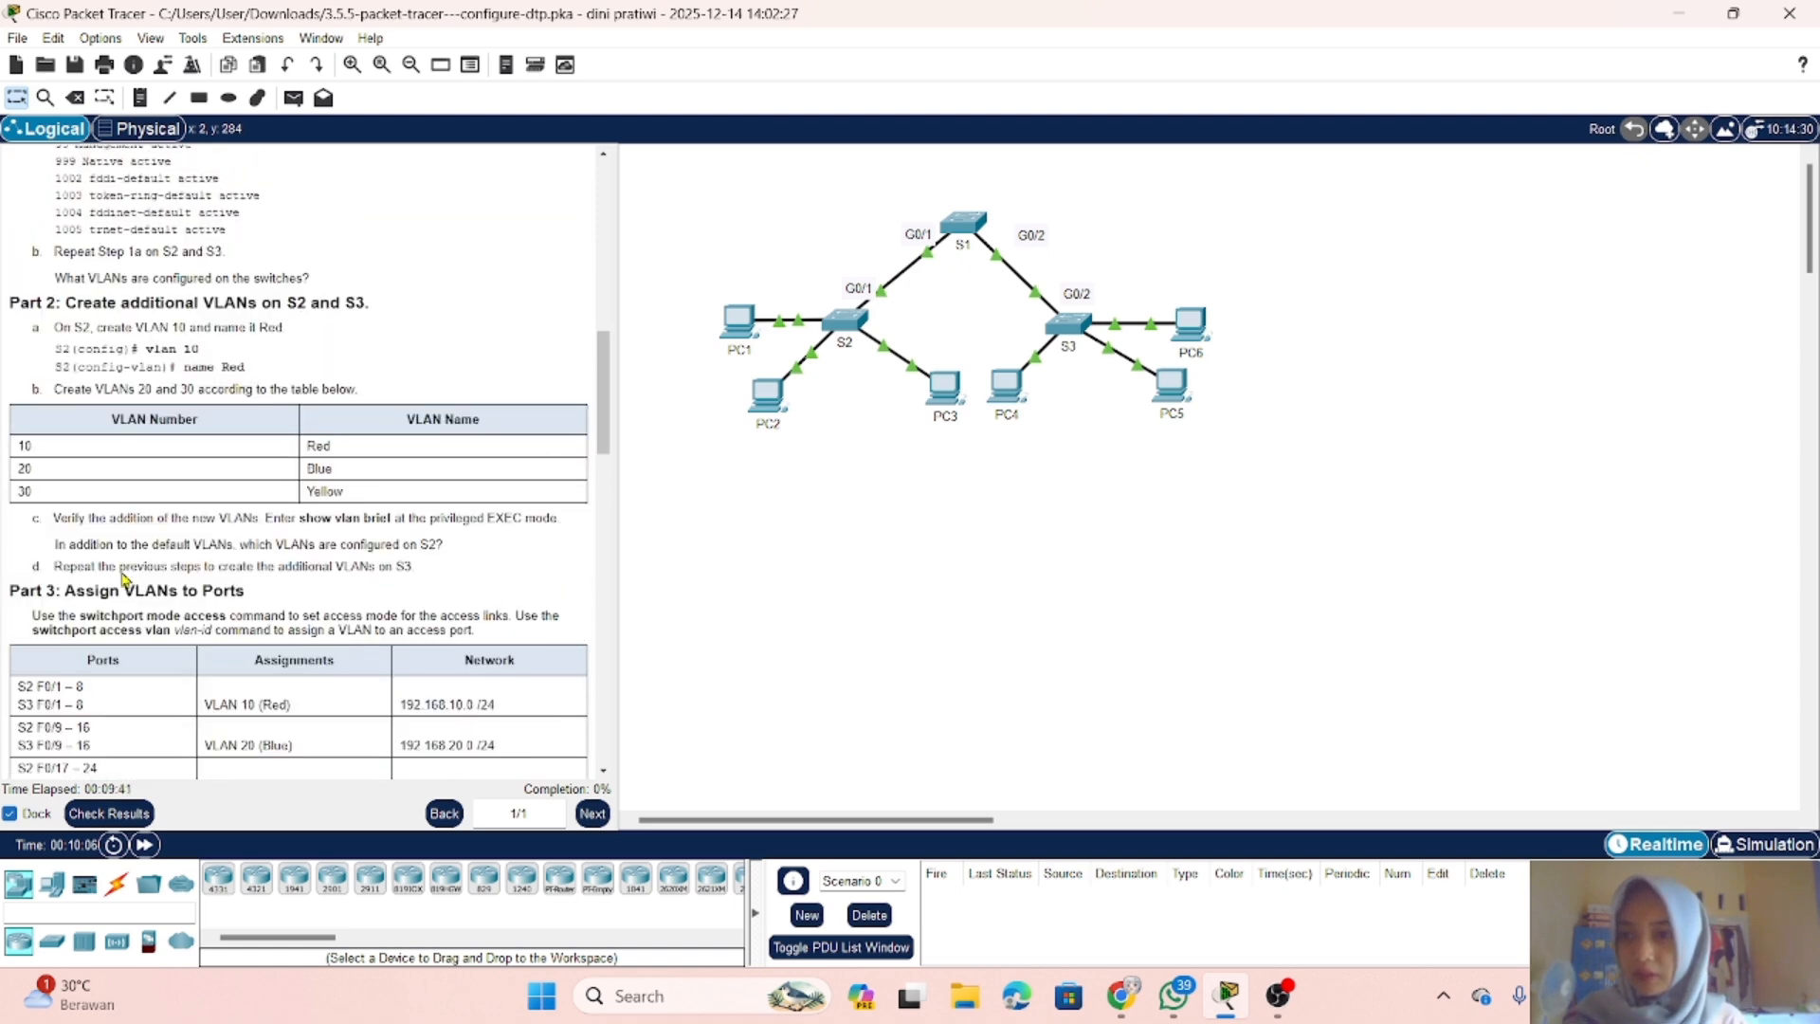
pyautogui.scroll(7, 121, 578)
pyautogui.scroll(-1, 121, 573)
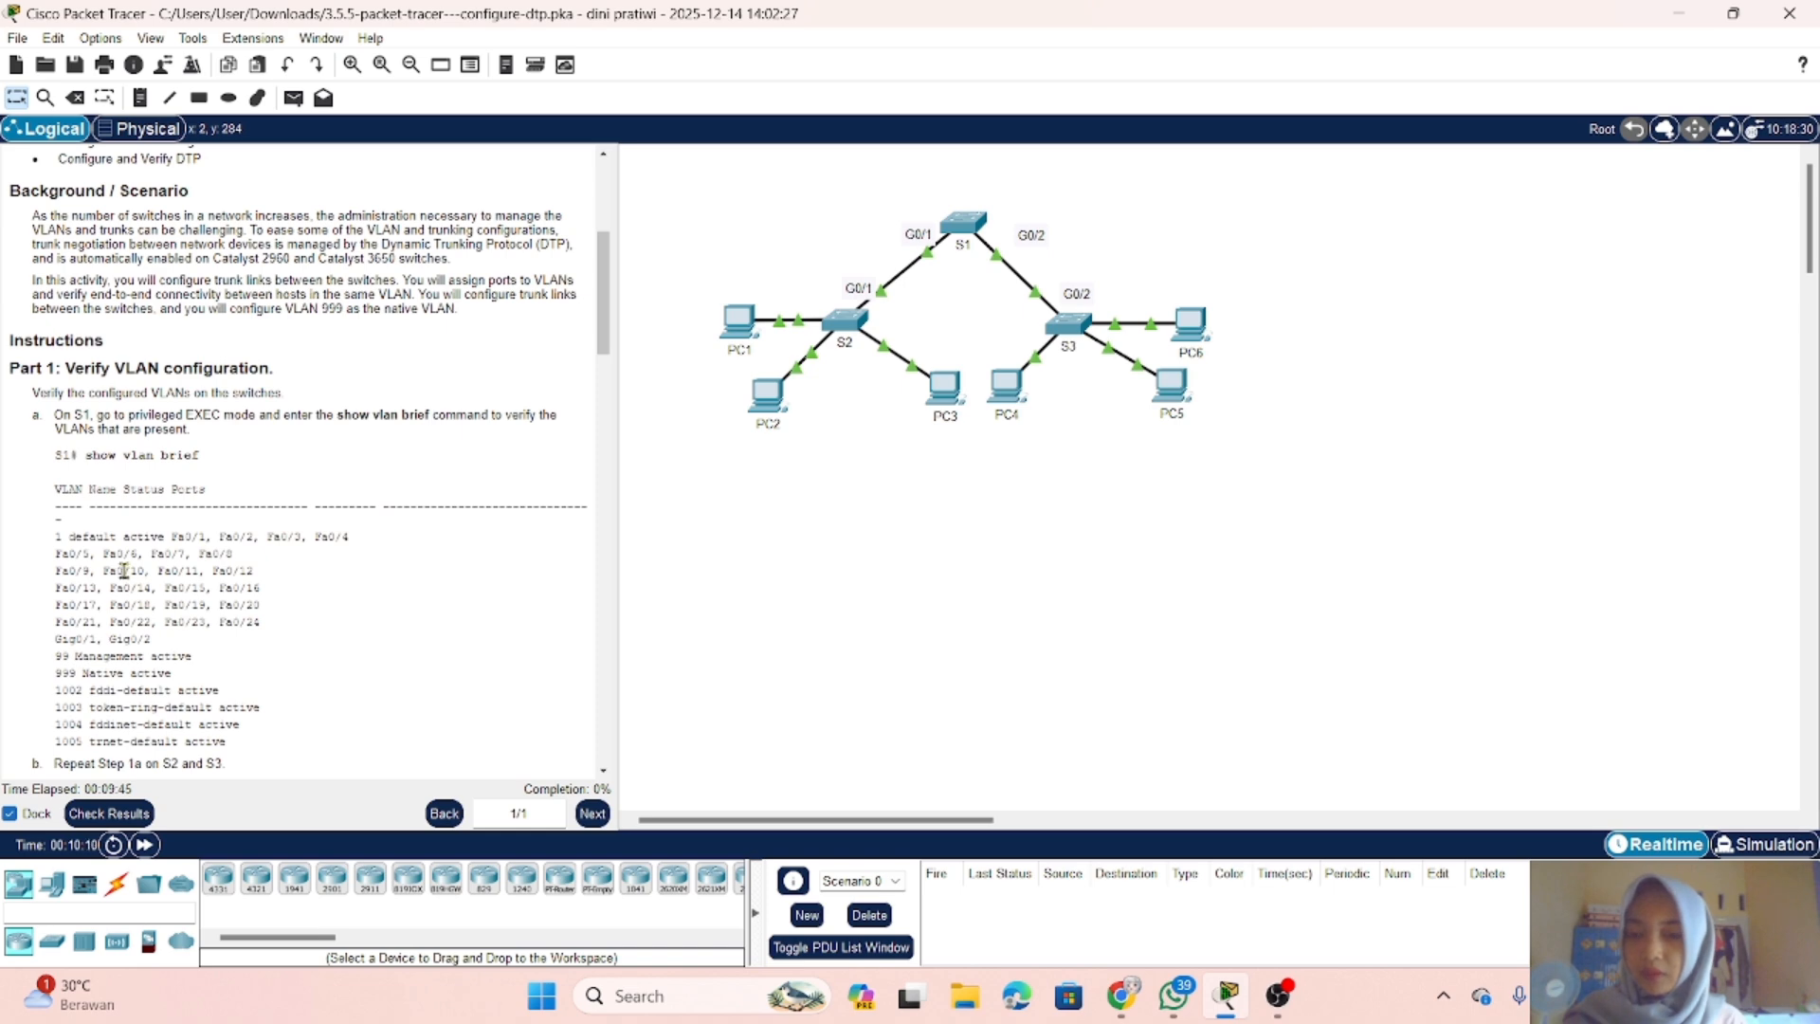
pyautogui.scroll(2, 154, 493)
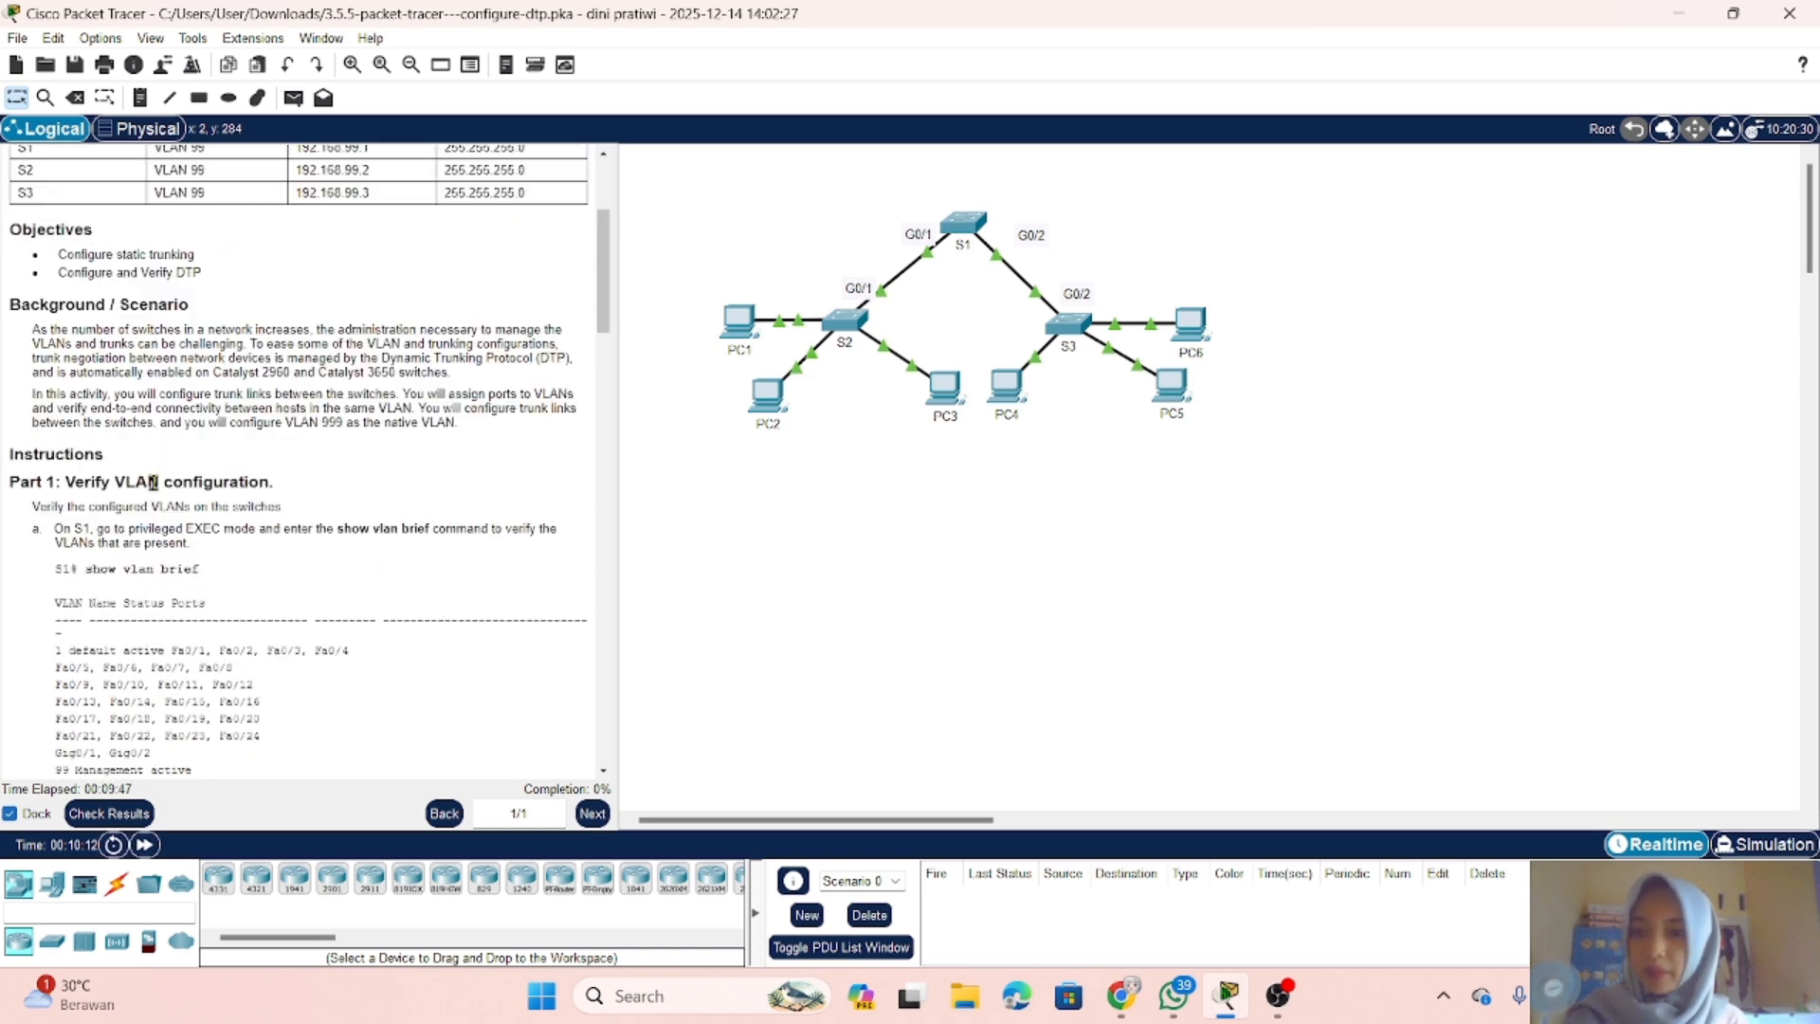
# Step: Enter privileged EXEC mode on switch S1 and run show vlan brief to check its VLANs, then put its window away
pyautogui.scroll(-1, 153, 482)
pyautogui.scroll(-4, 153, 482)
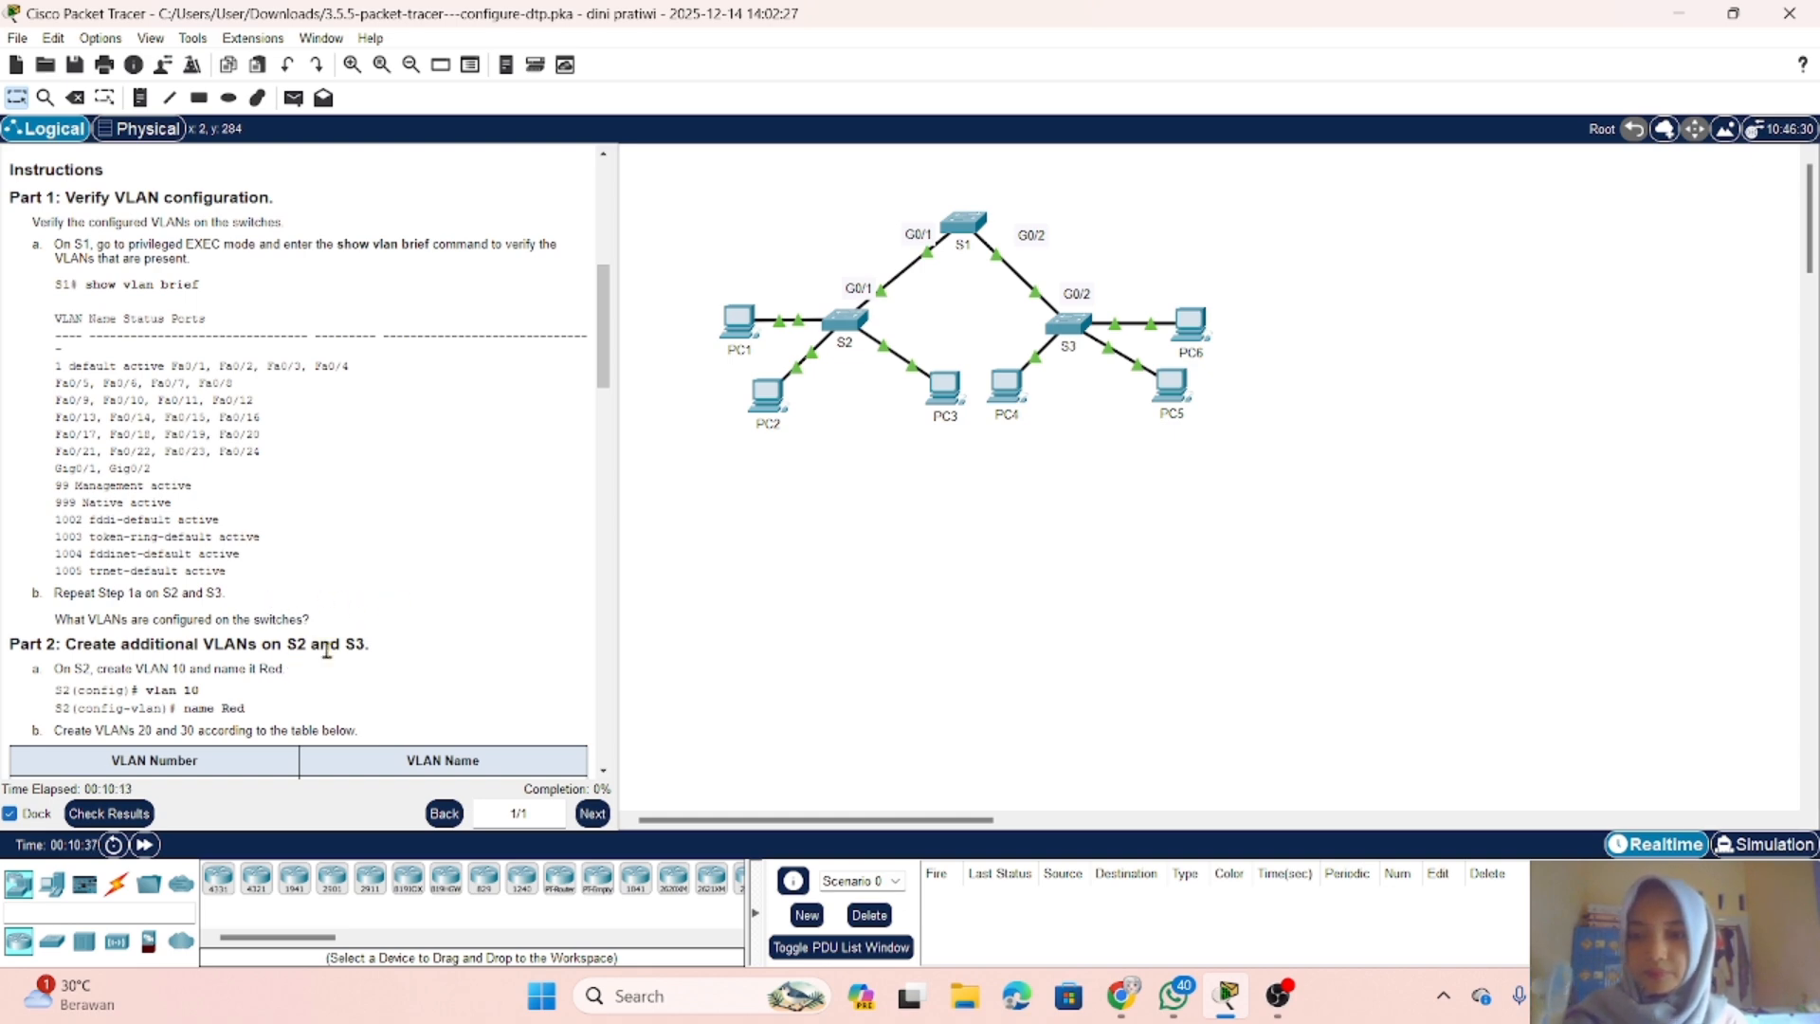
pyautogui.click(968, 218)
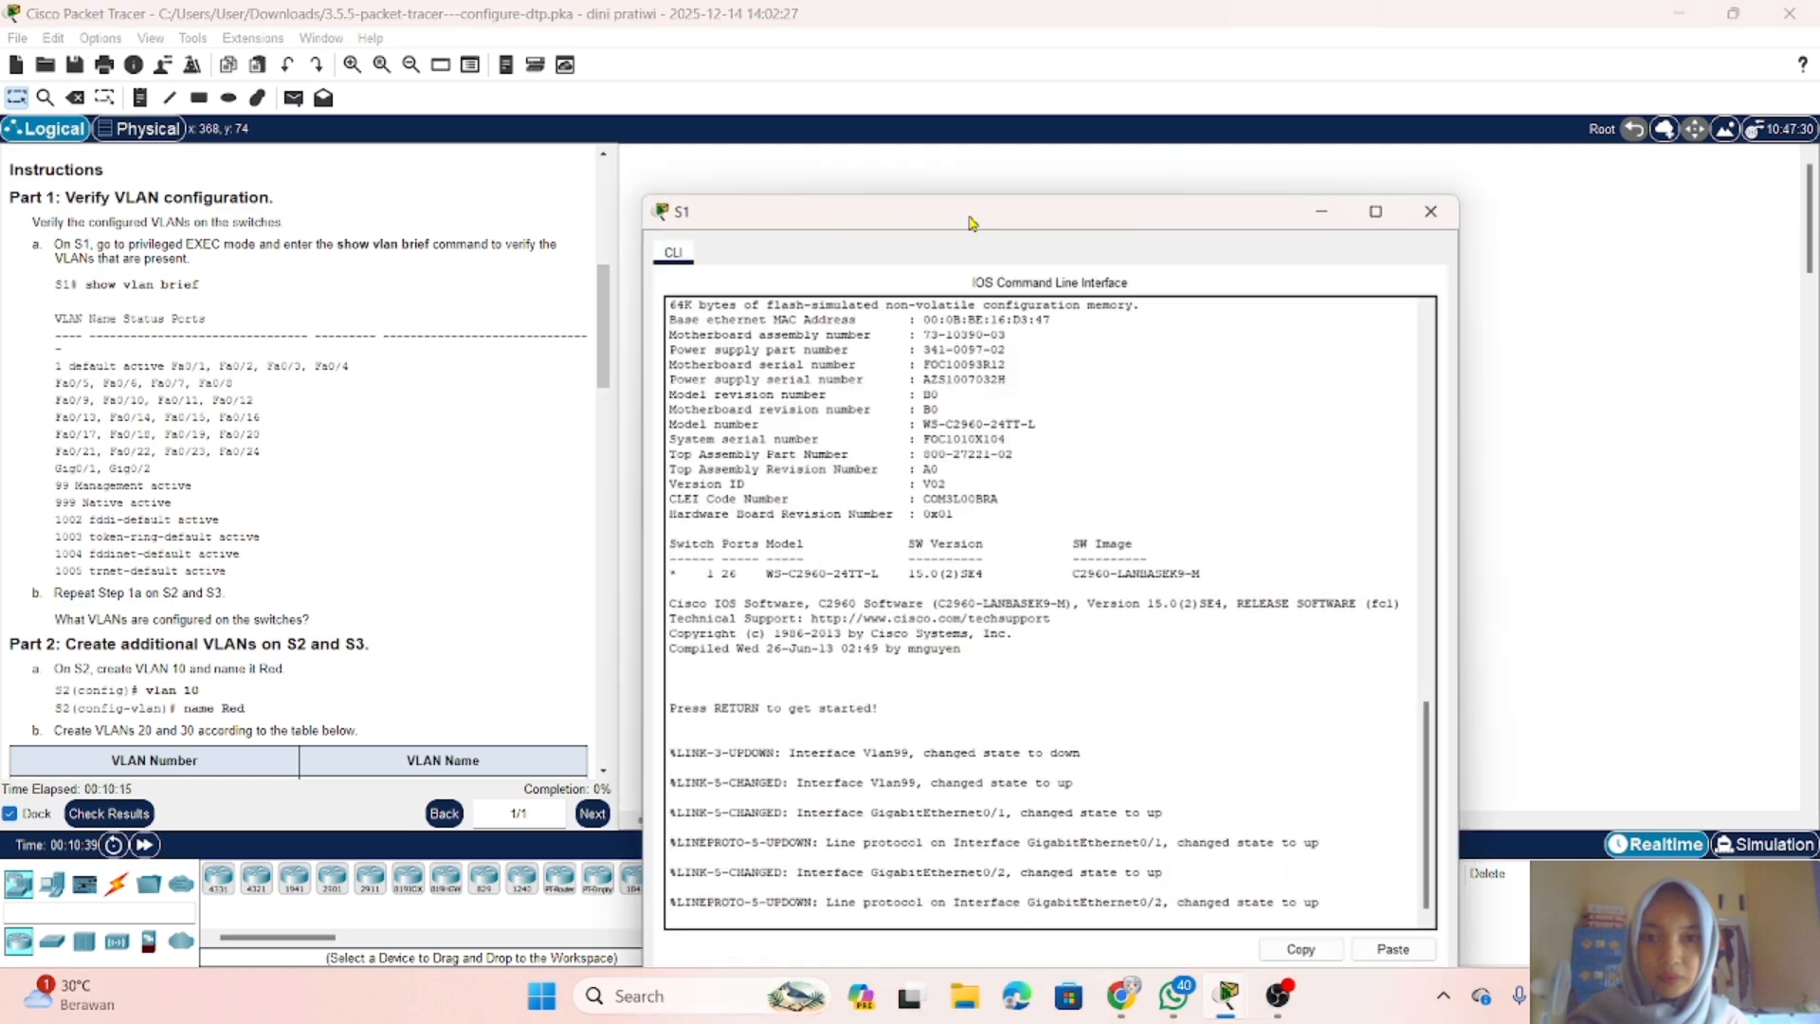
pyautogui.press('Return')
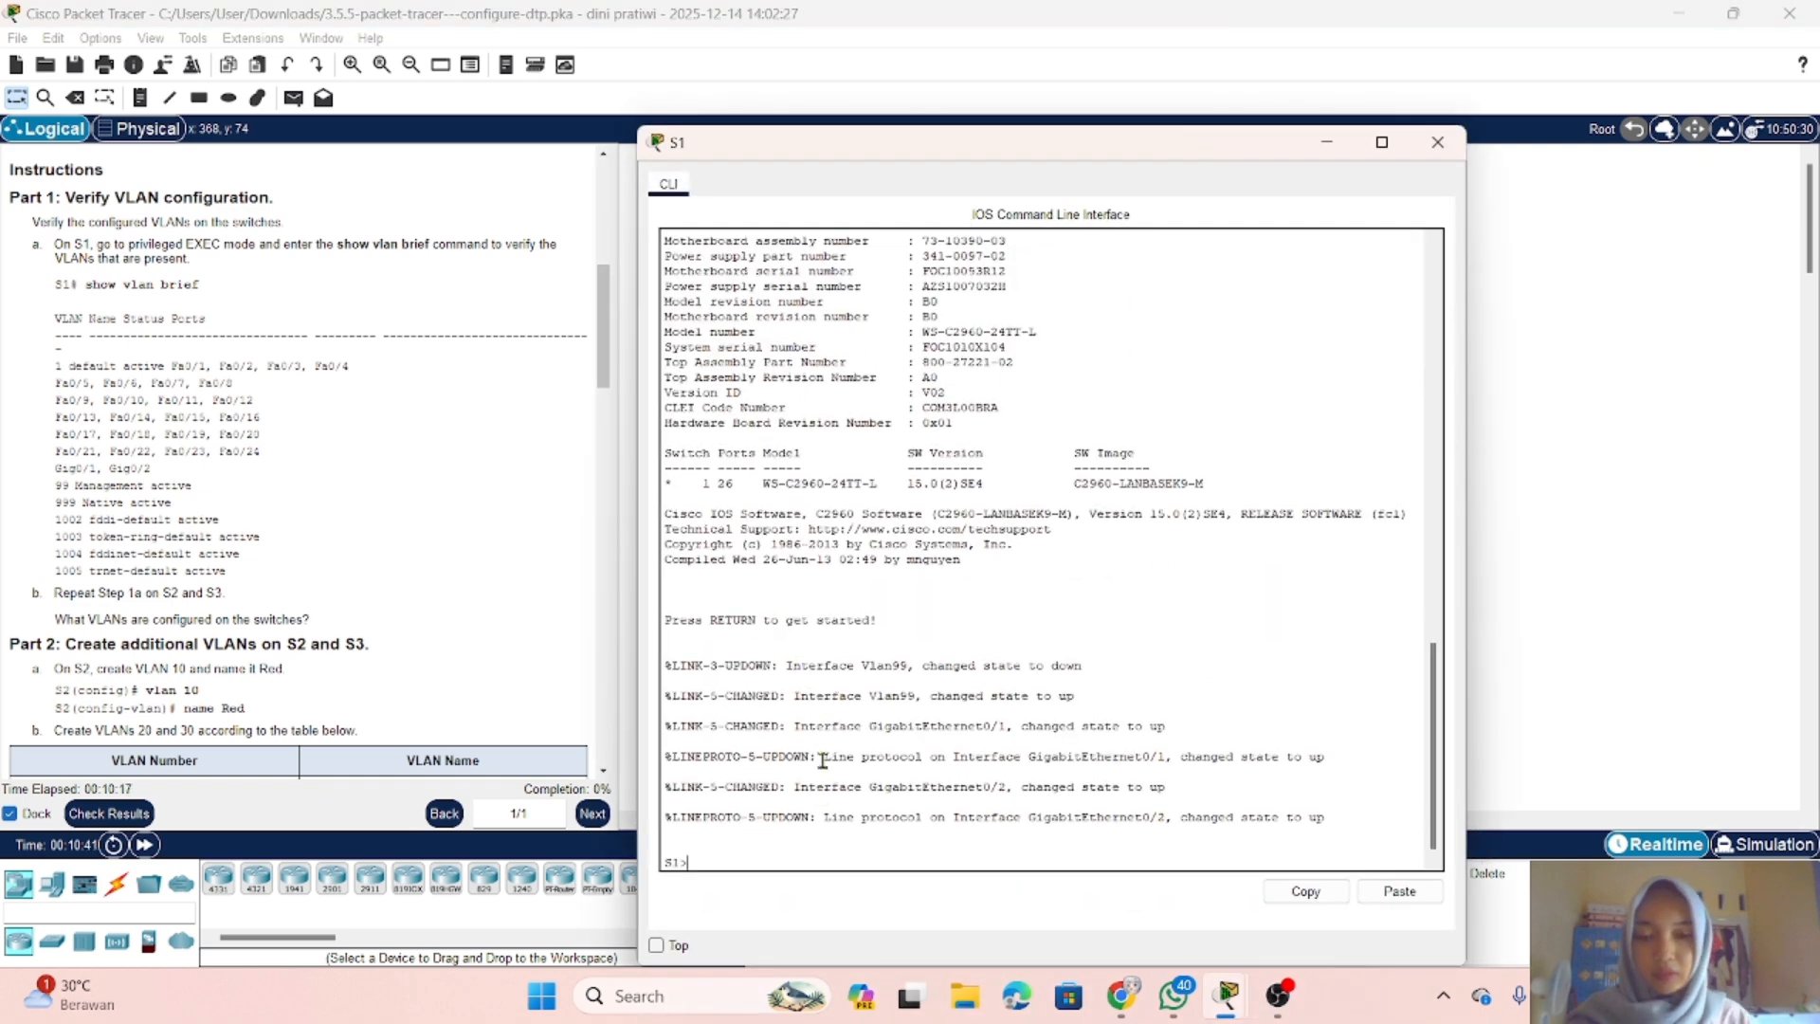
pyautogui.write('en')
pyautogui.press('Return')
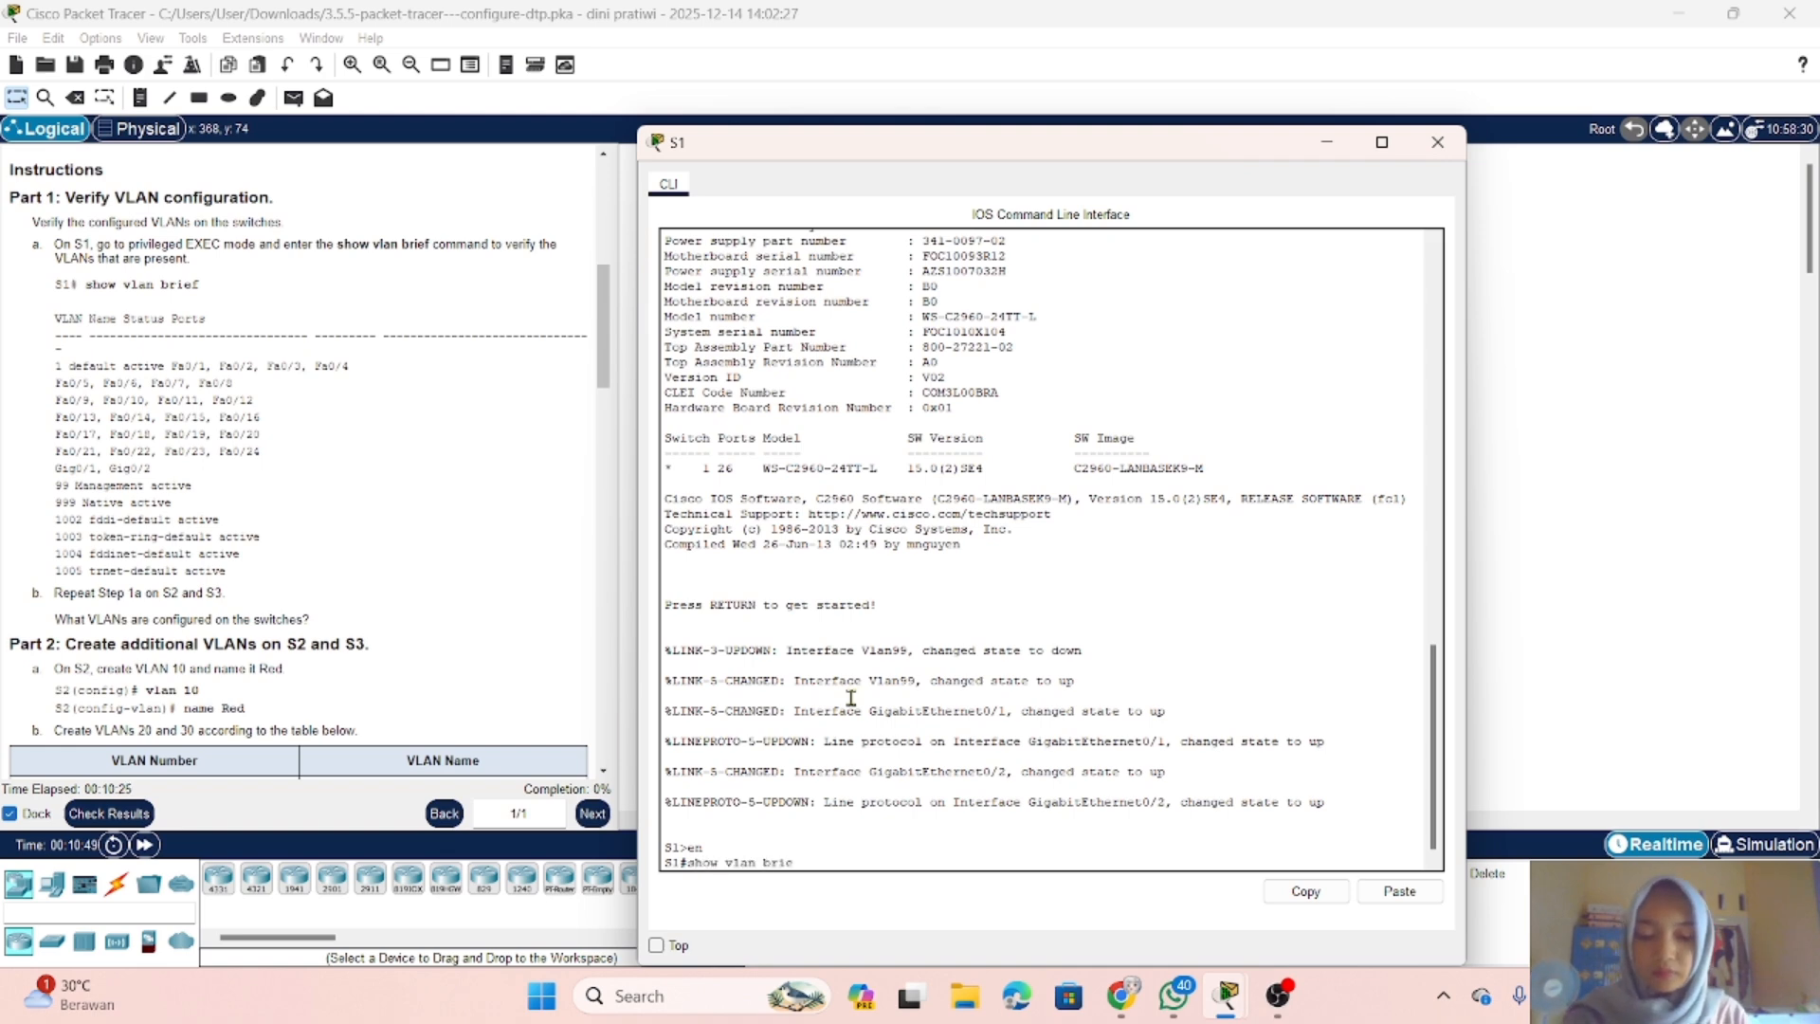
pyautogui.write('show vlan brief')
pyautogui.press('Return')
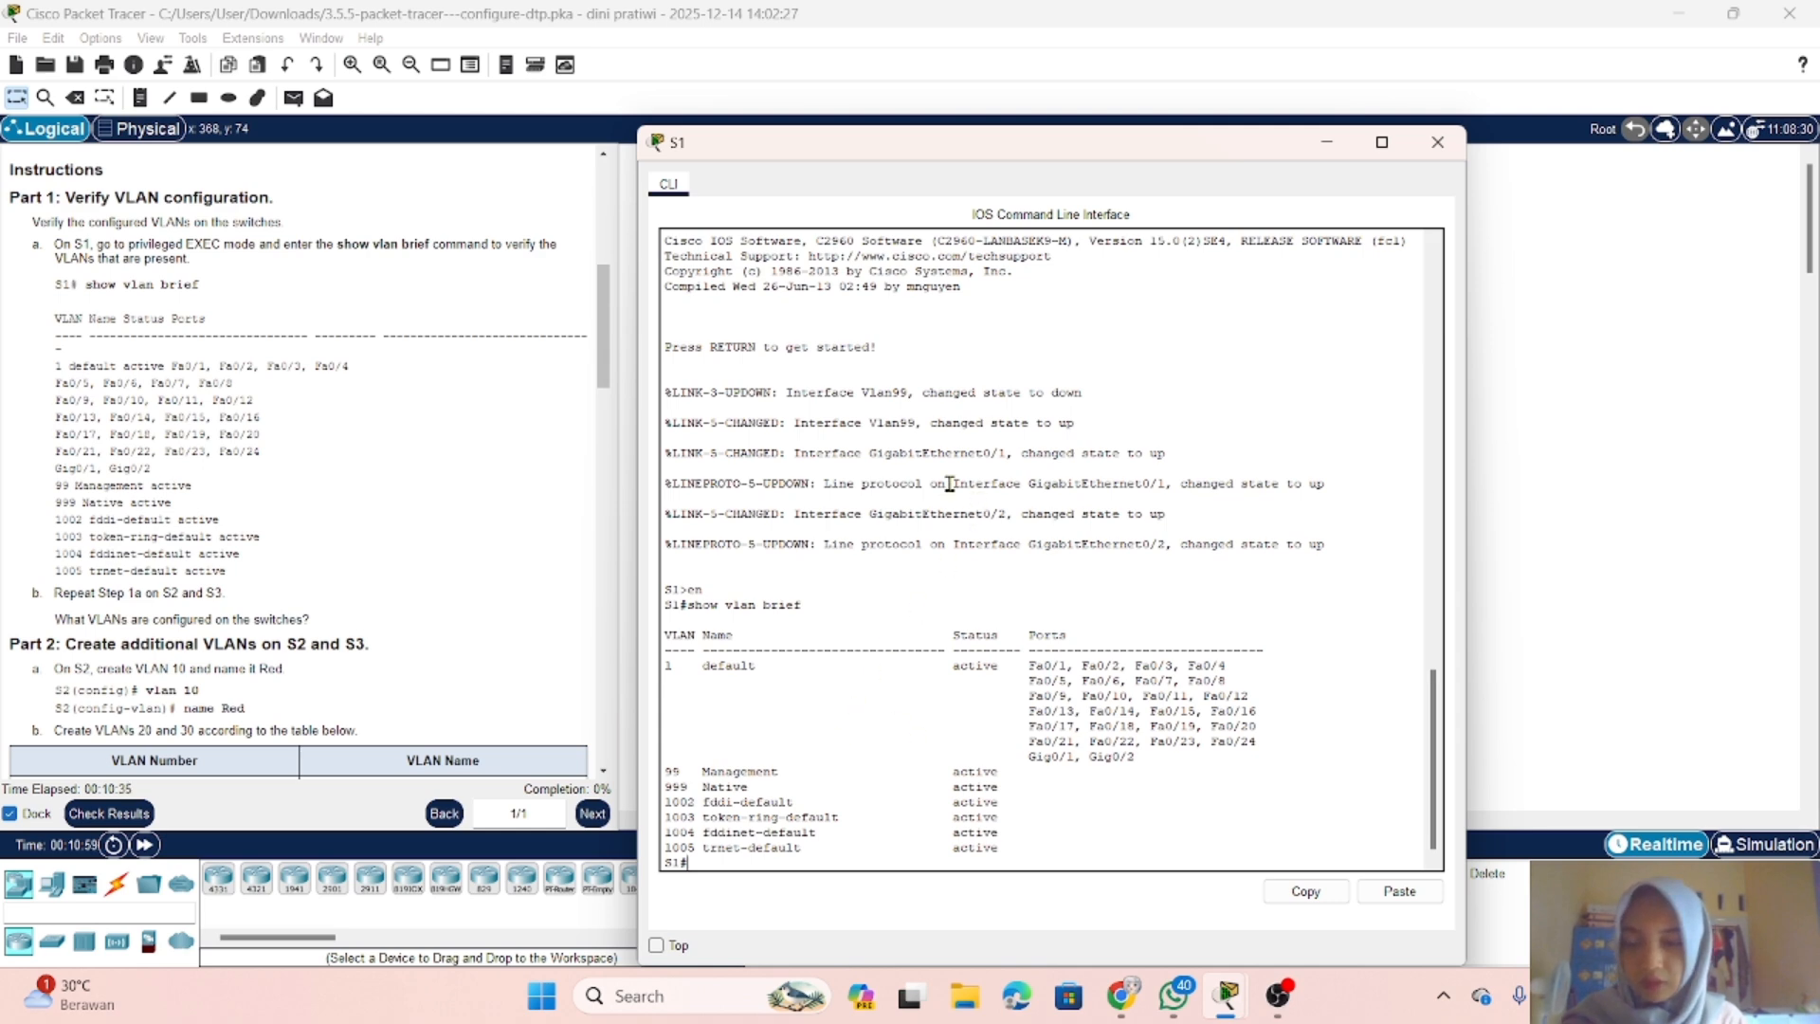
pyautogui.click(1327, 142)
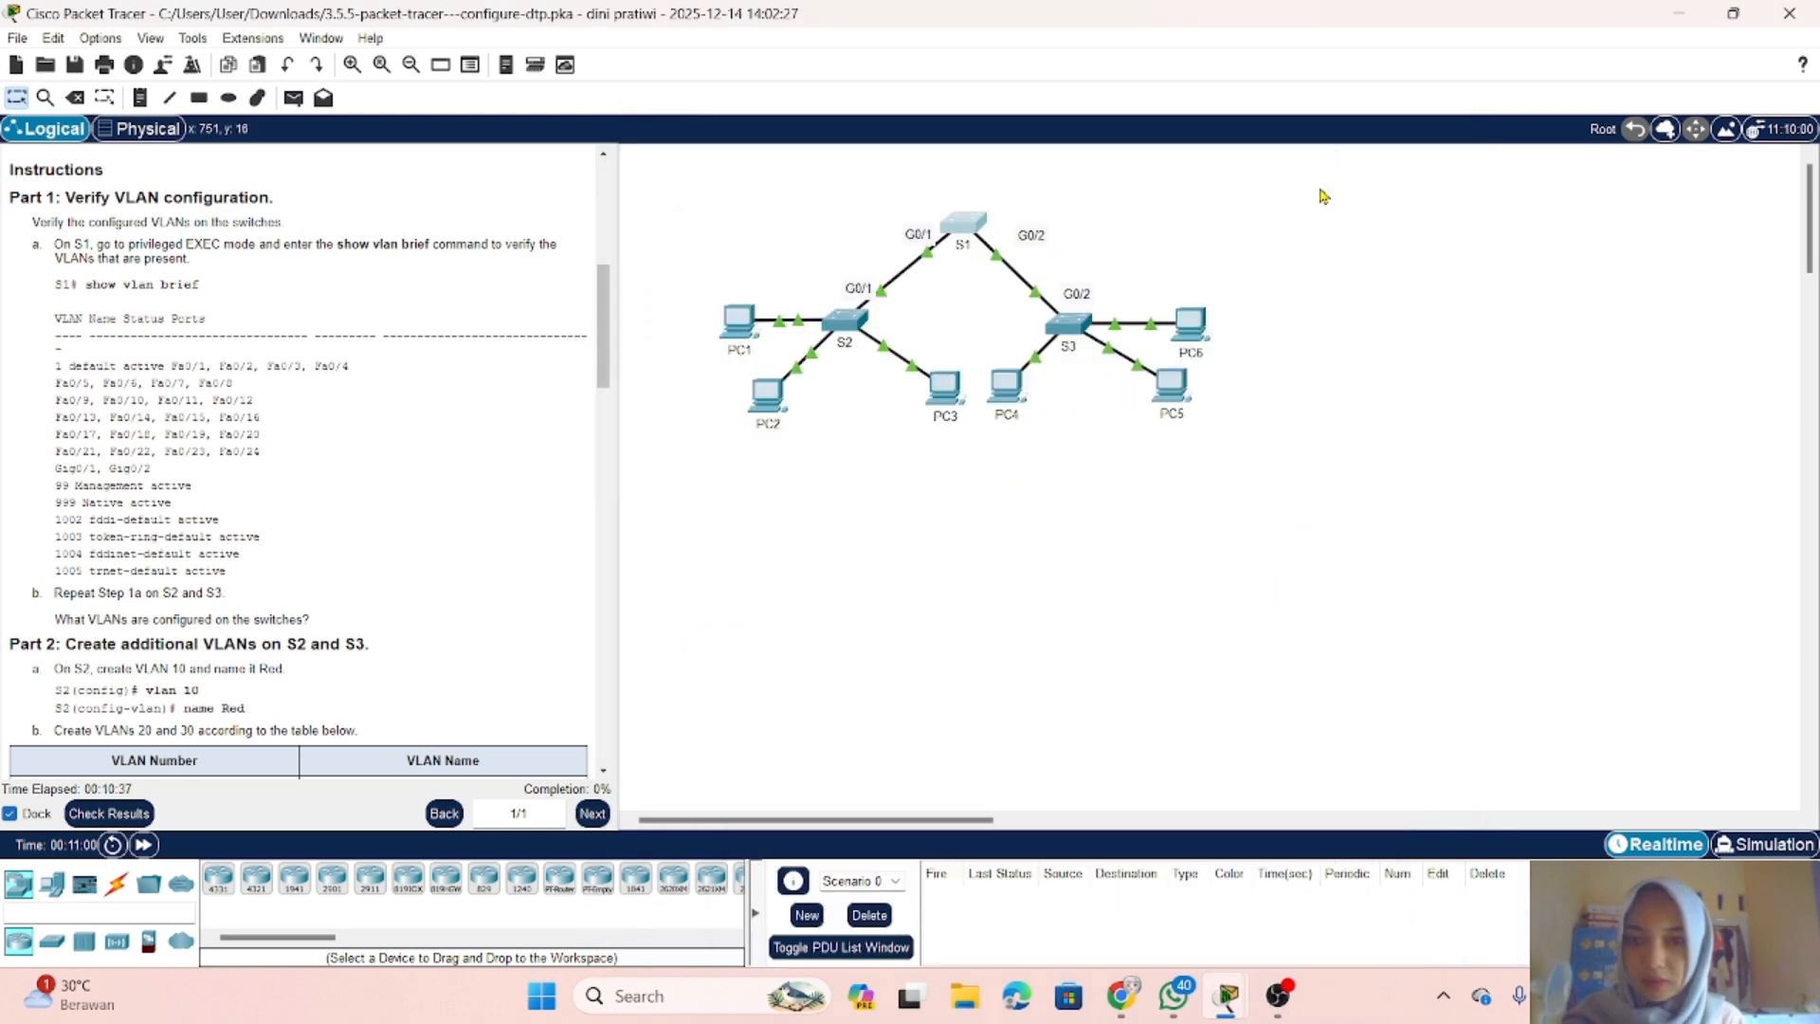
# Step: On switch S2, enter privileged EXEC mode and display the VLANs with show vlan brief, then put its window away
pyautogui.click(844, 327)
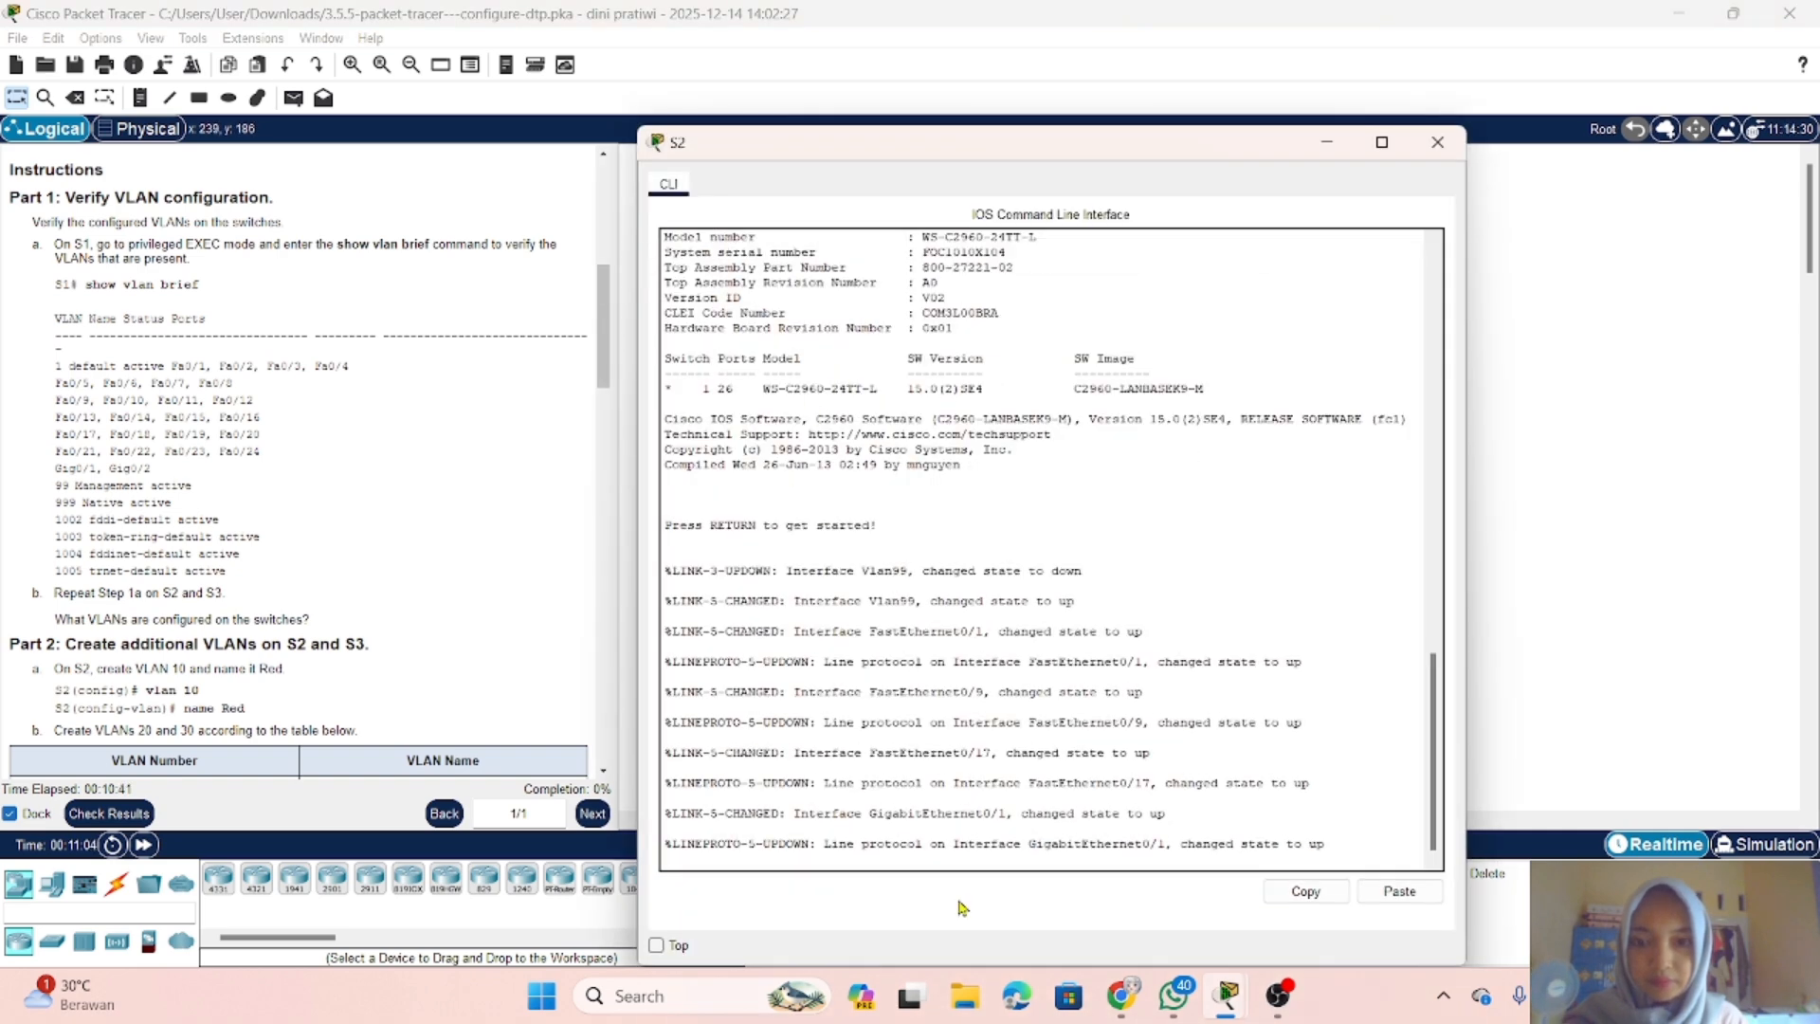
pyautogui.press('Return')
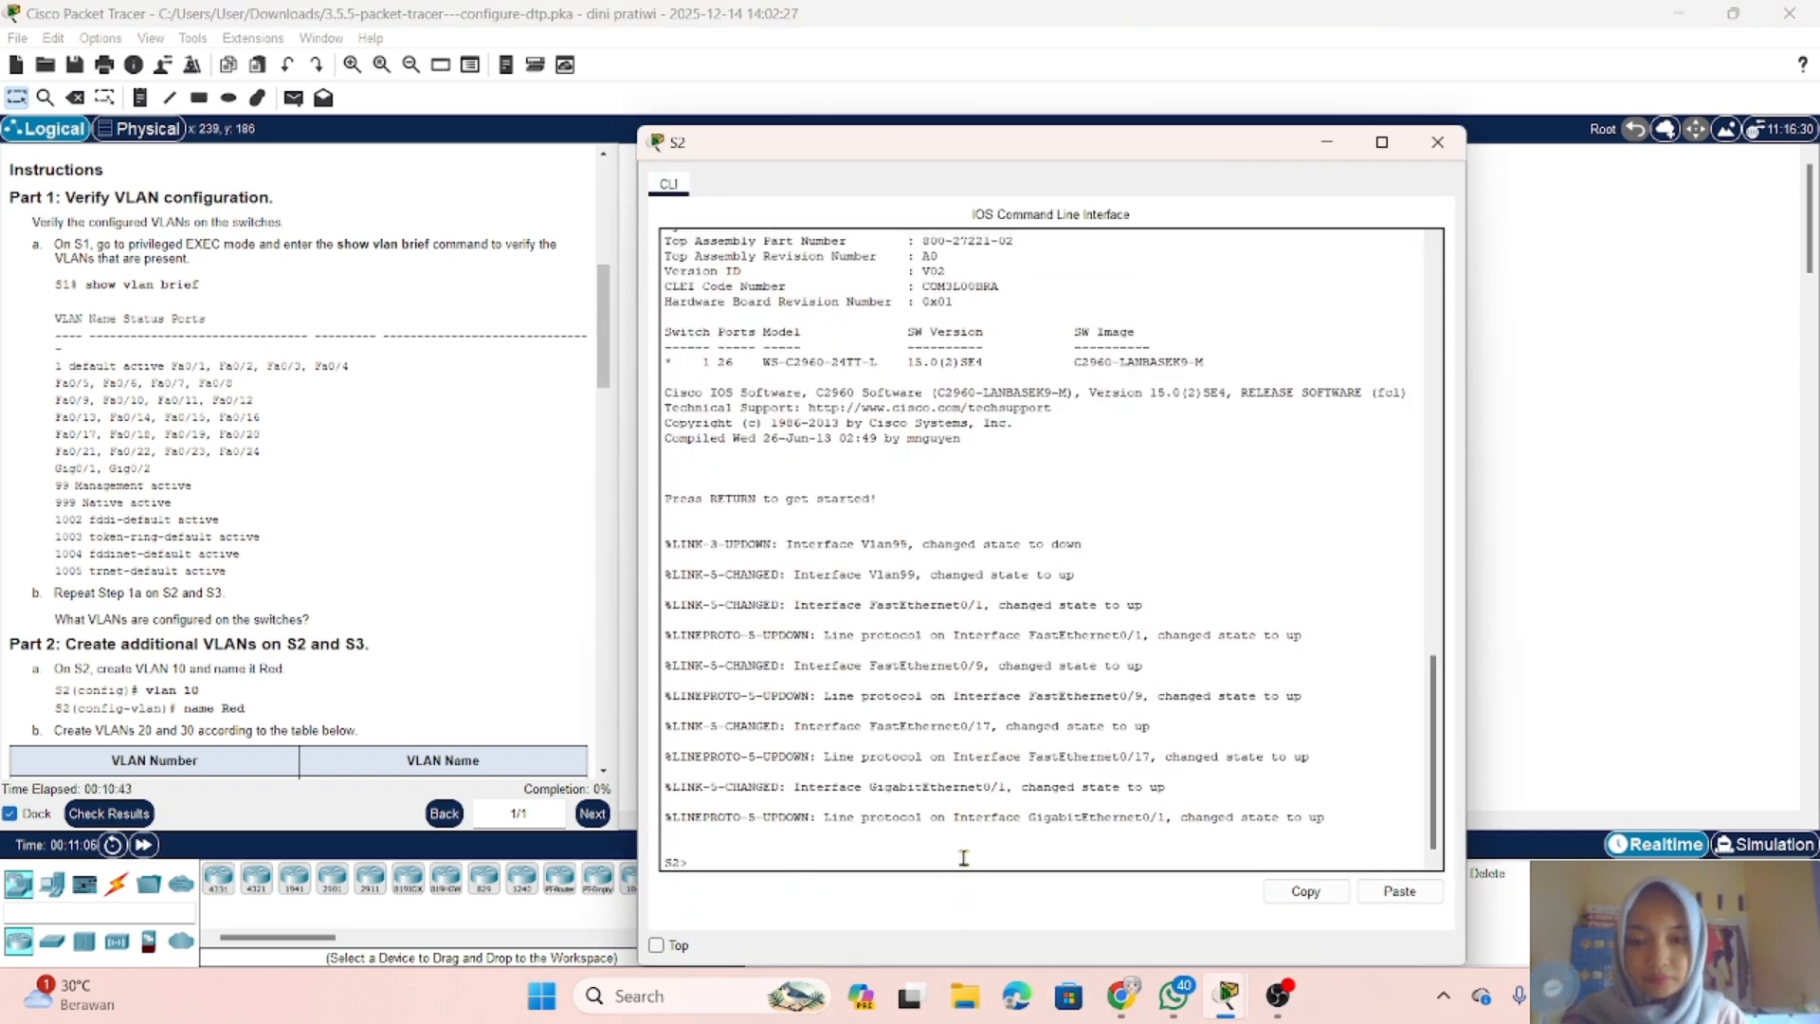
pyautogui.write('en')
pyautogui.press('Return')
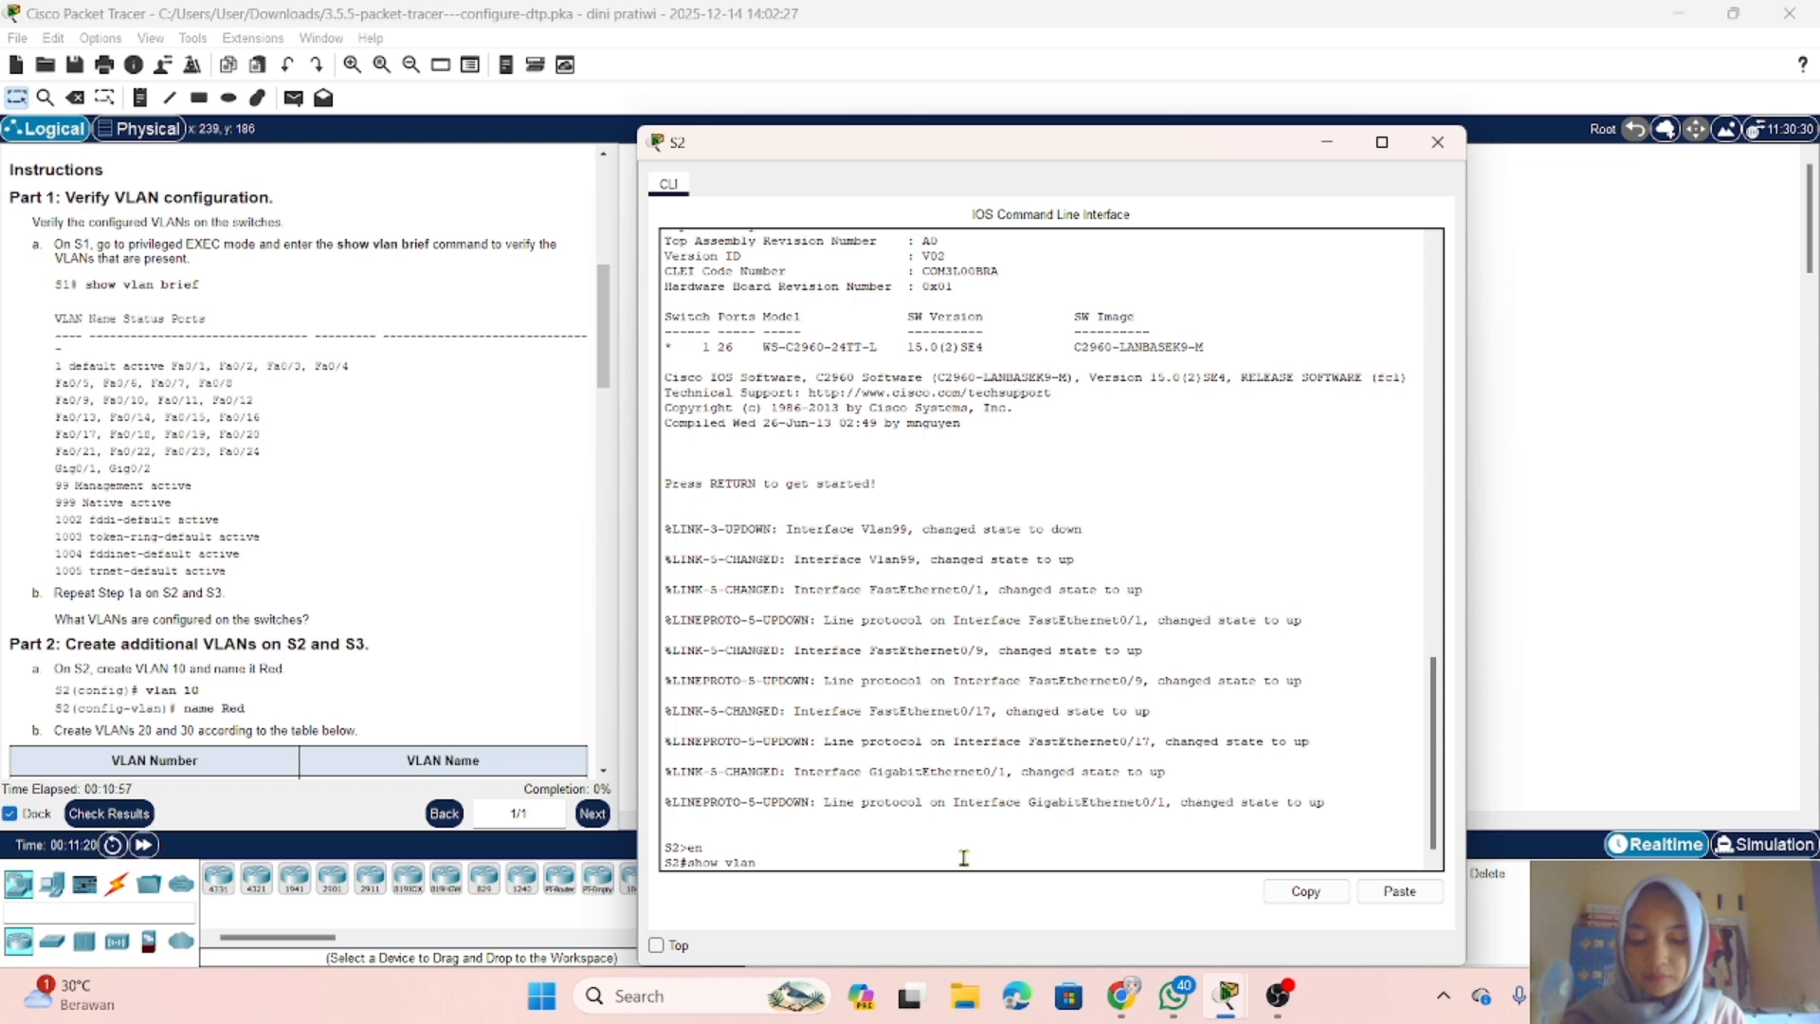
pyautogui.write('f')
pyautogui.press('Return')
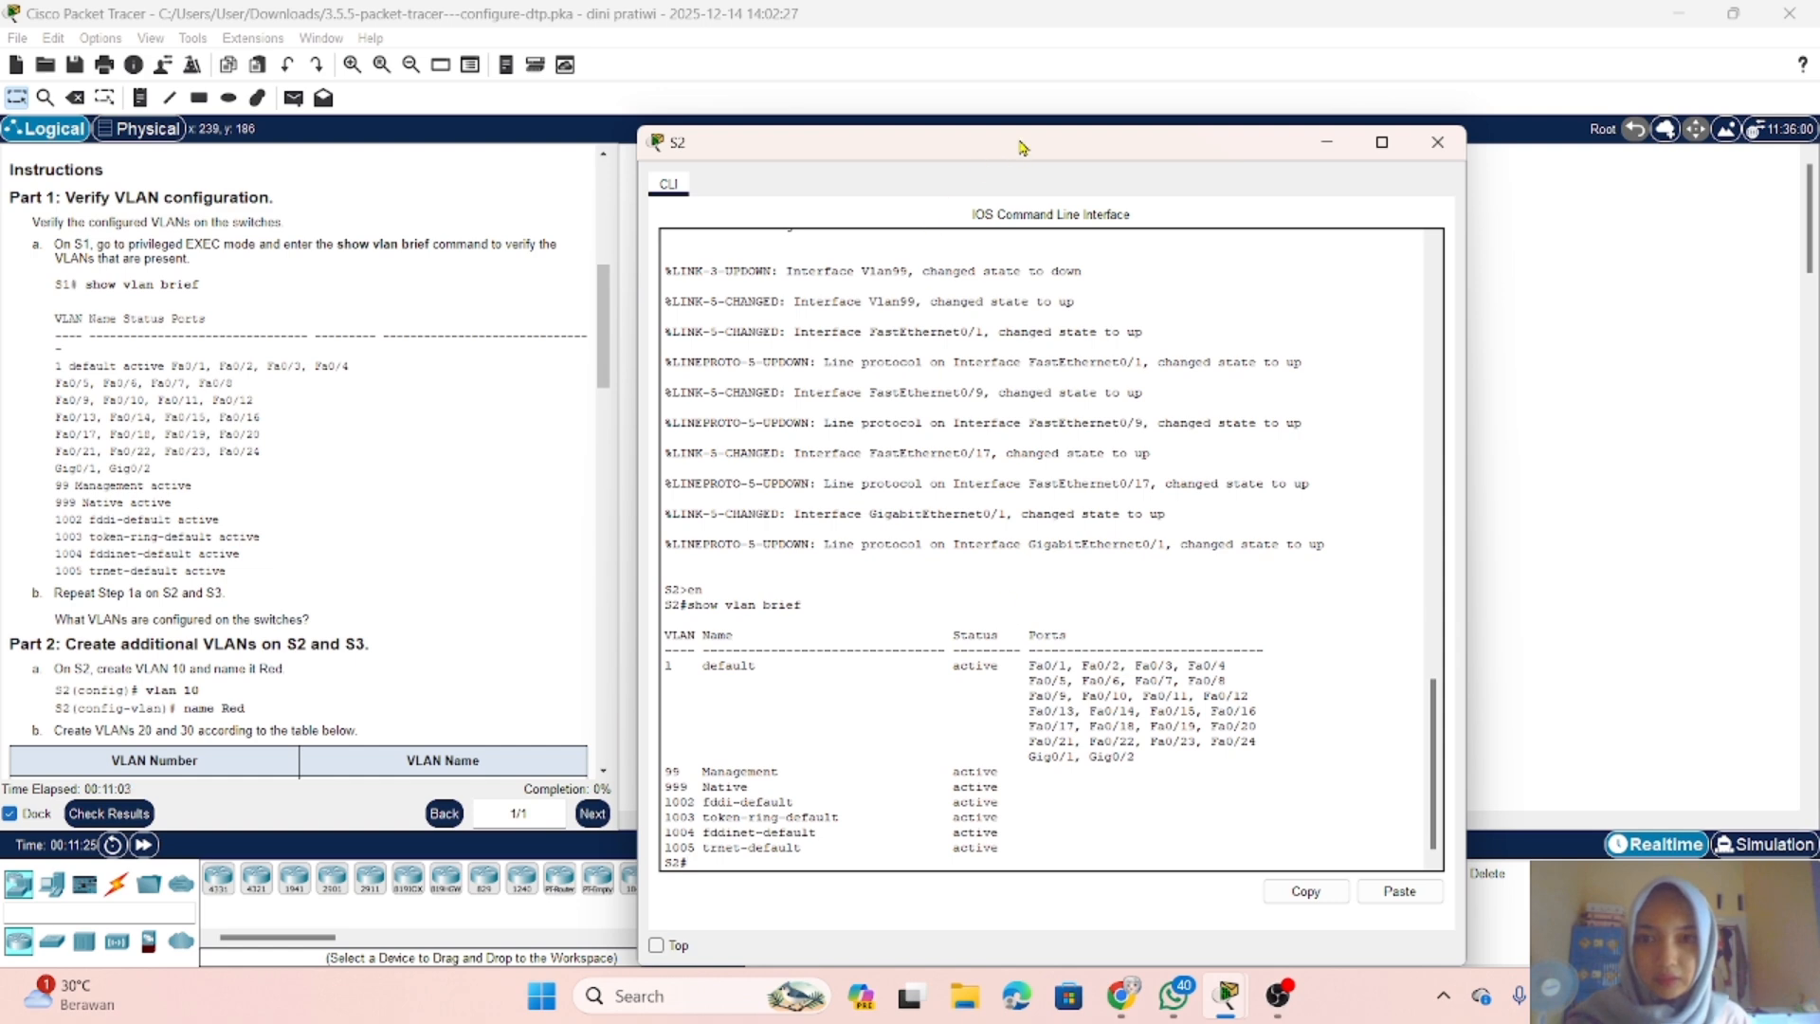
pyautogui.click(1327, 144)
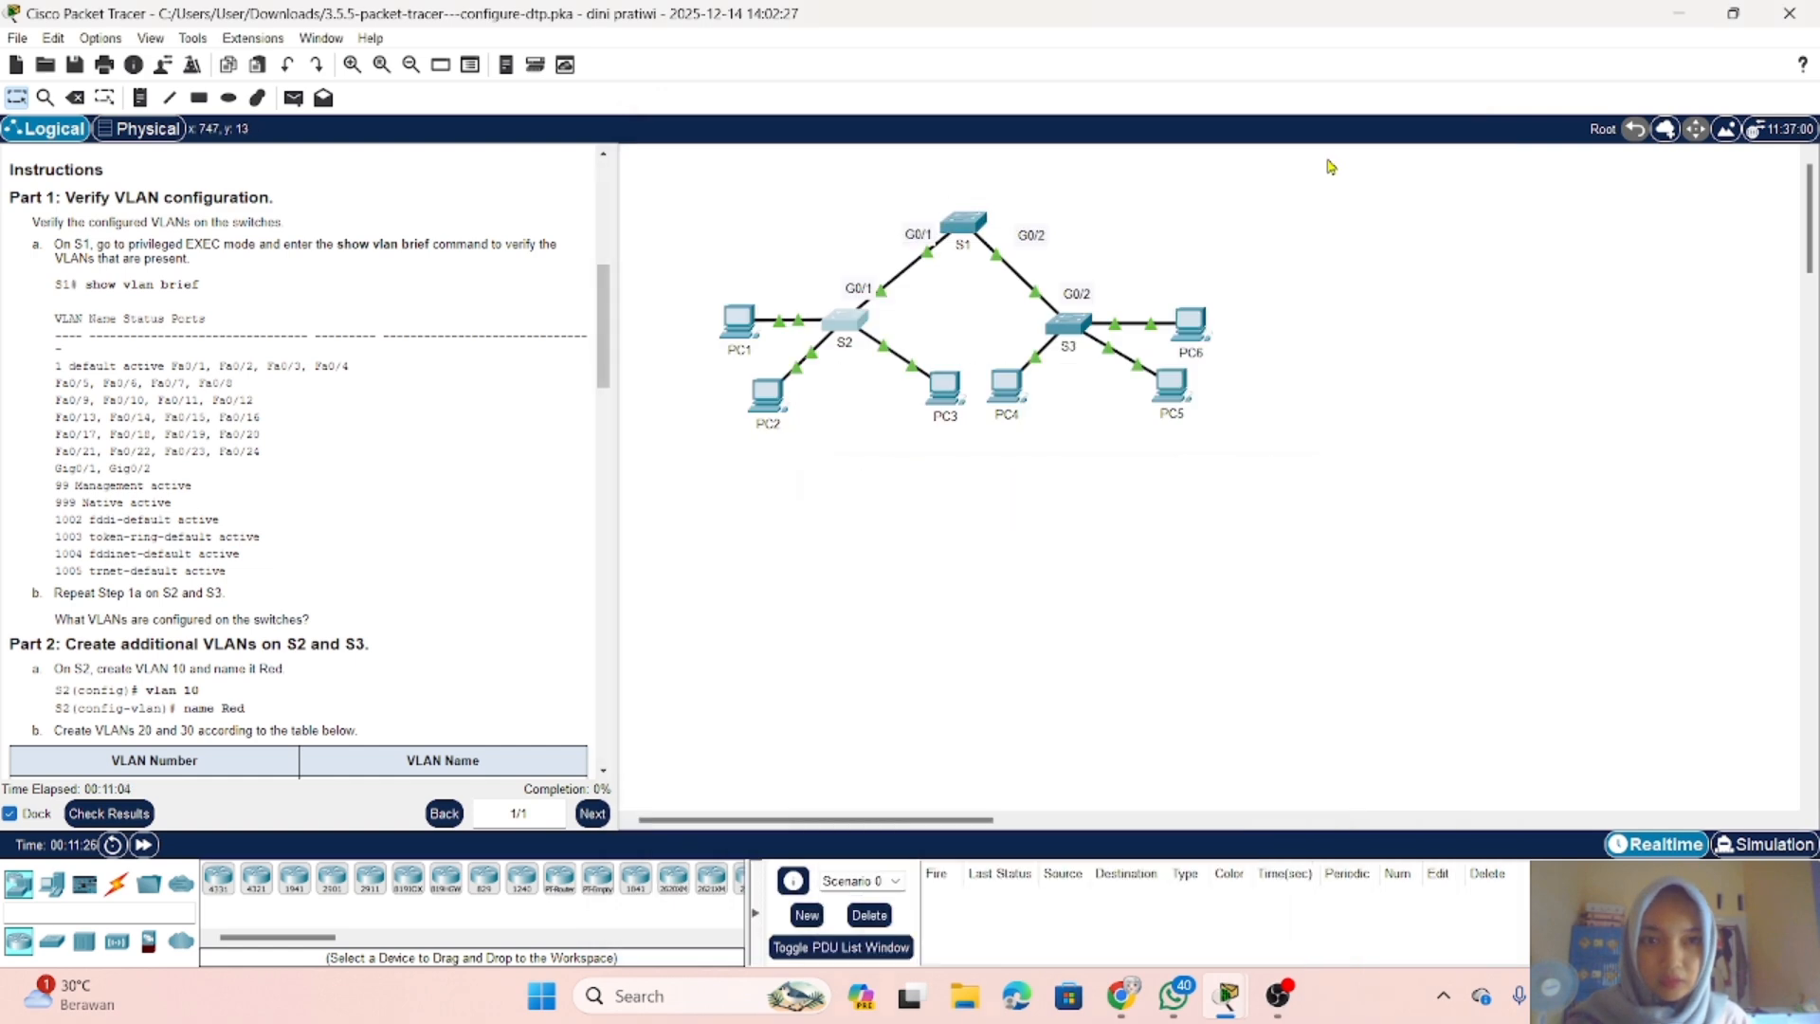
# Step: On switch S3, enter privileged EXEC mode, list the VLANs with show vlan brief, and compare them with the instructions
pyautogui.click(1073, 325)
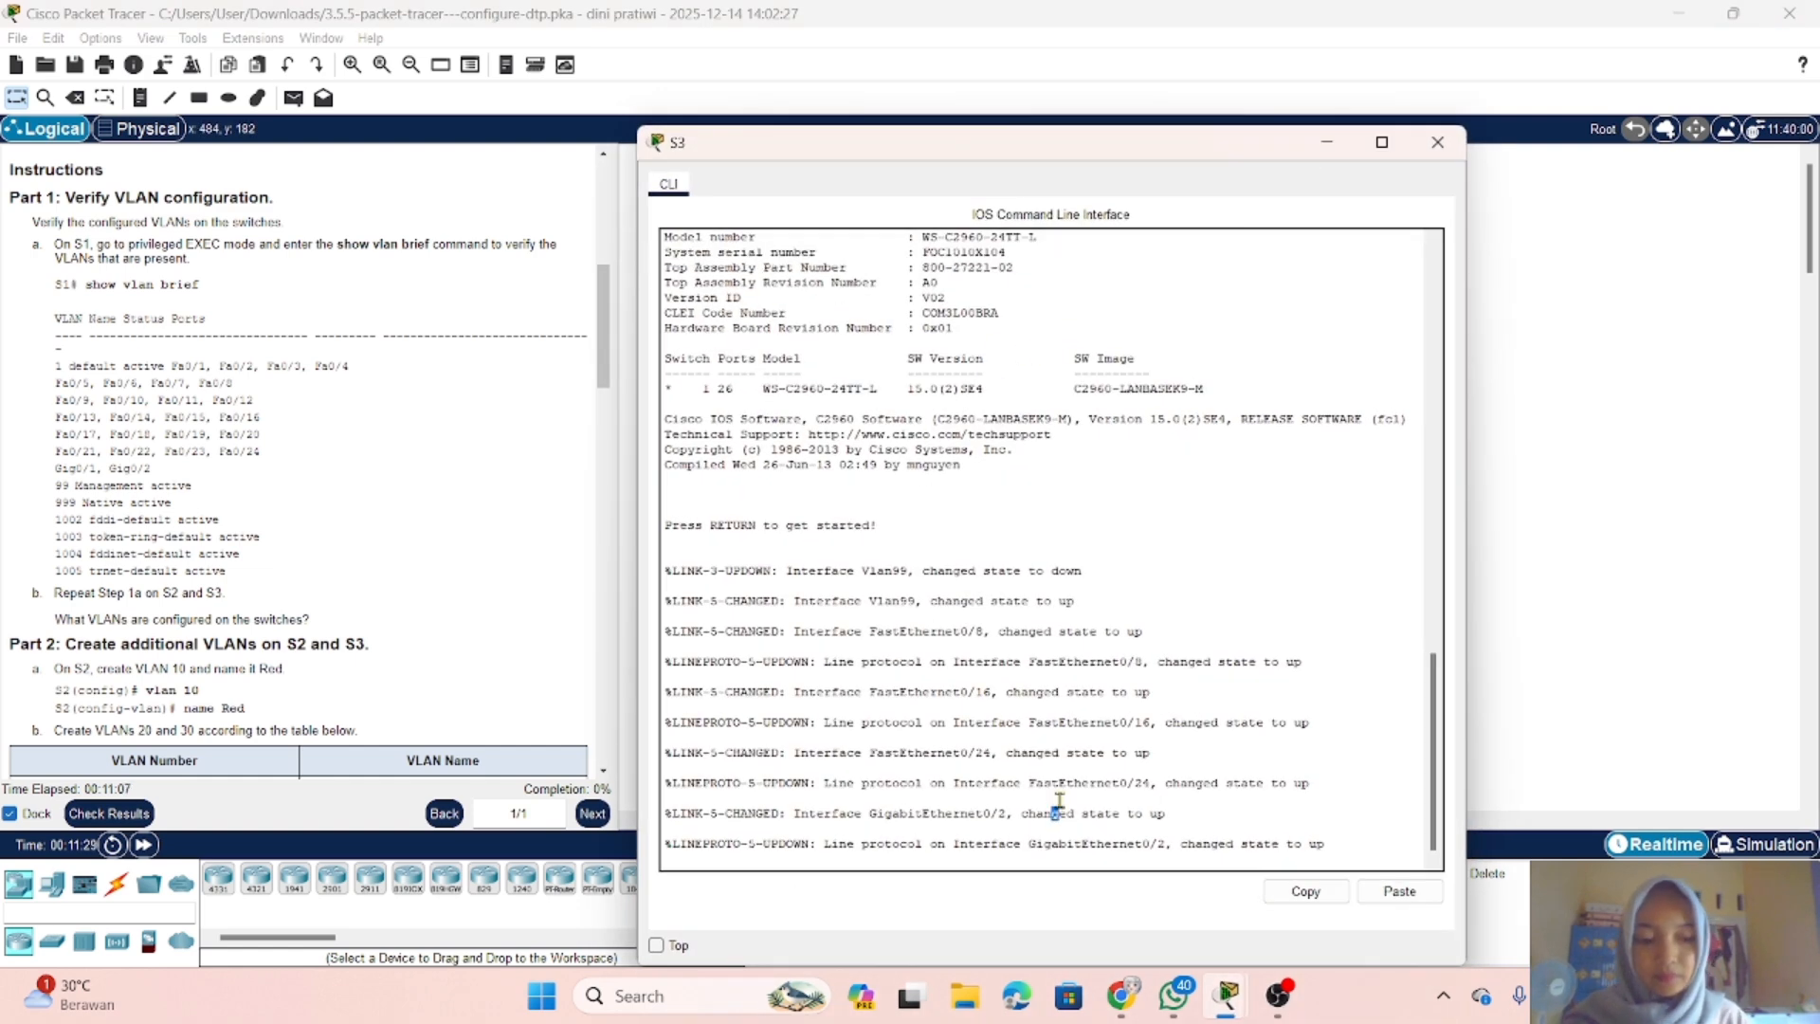
pyautogui.press('Return')
pyautogui.write('en')
pyautogui.press('Return')
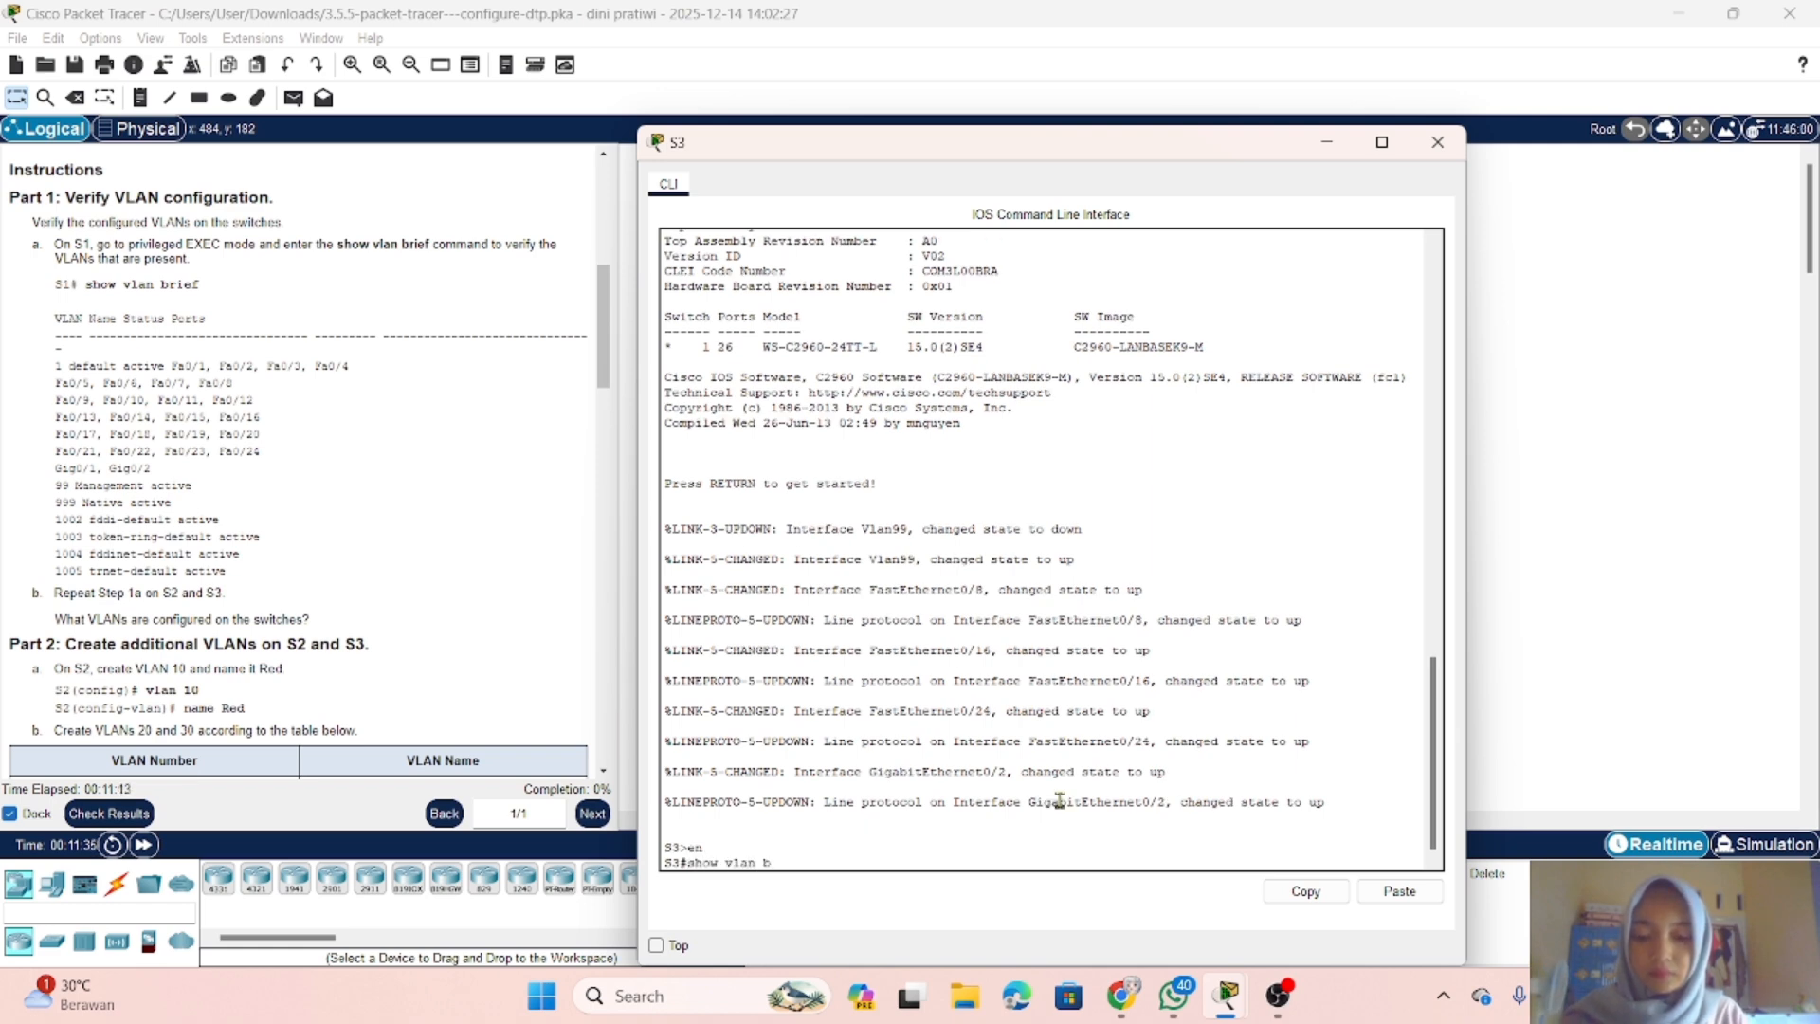
pyautogui.write('show vlan brie')
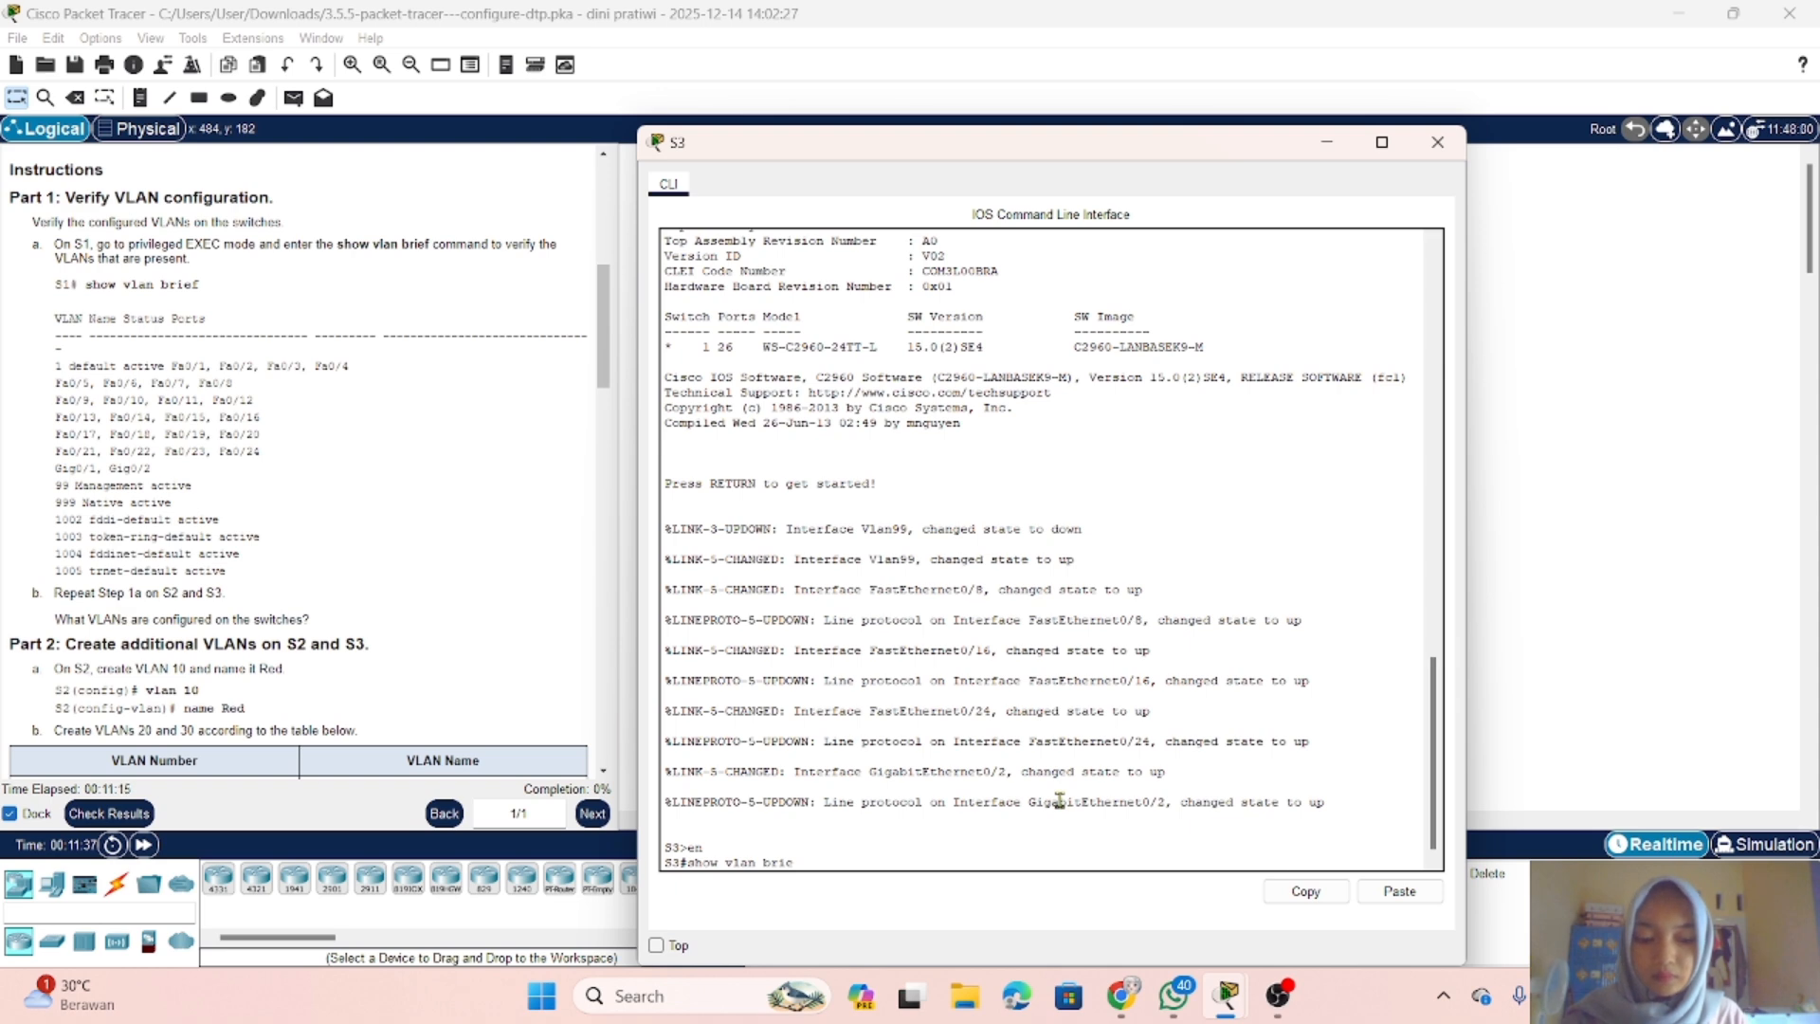
pyautogui.write('f')
pyautogui.press('Return')
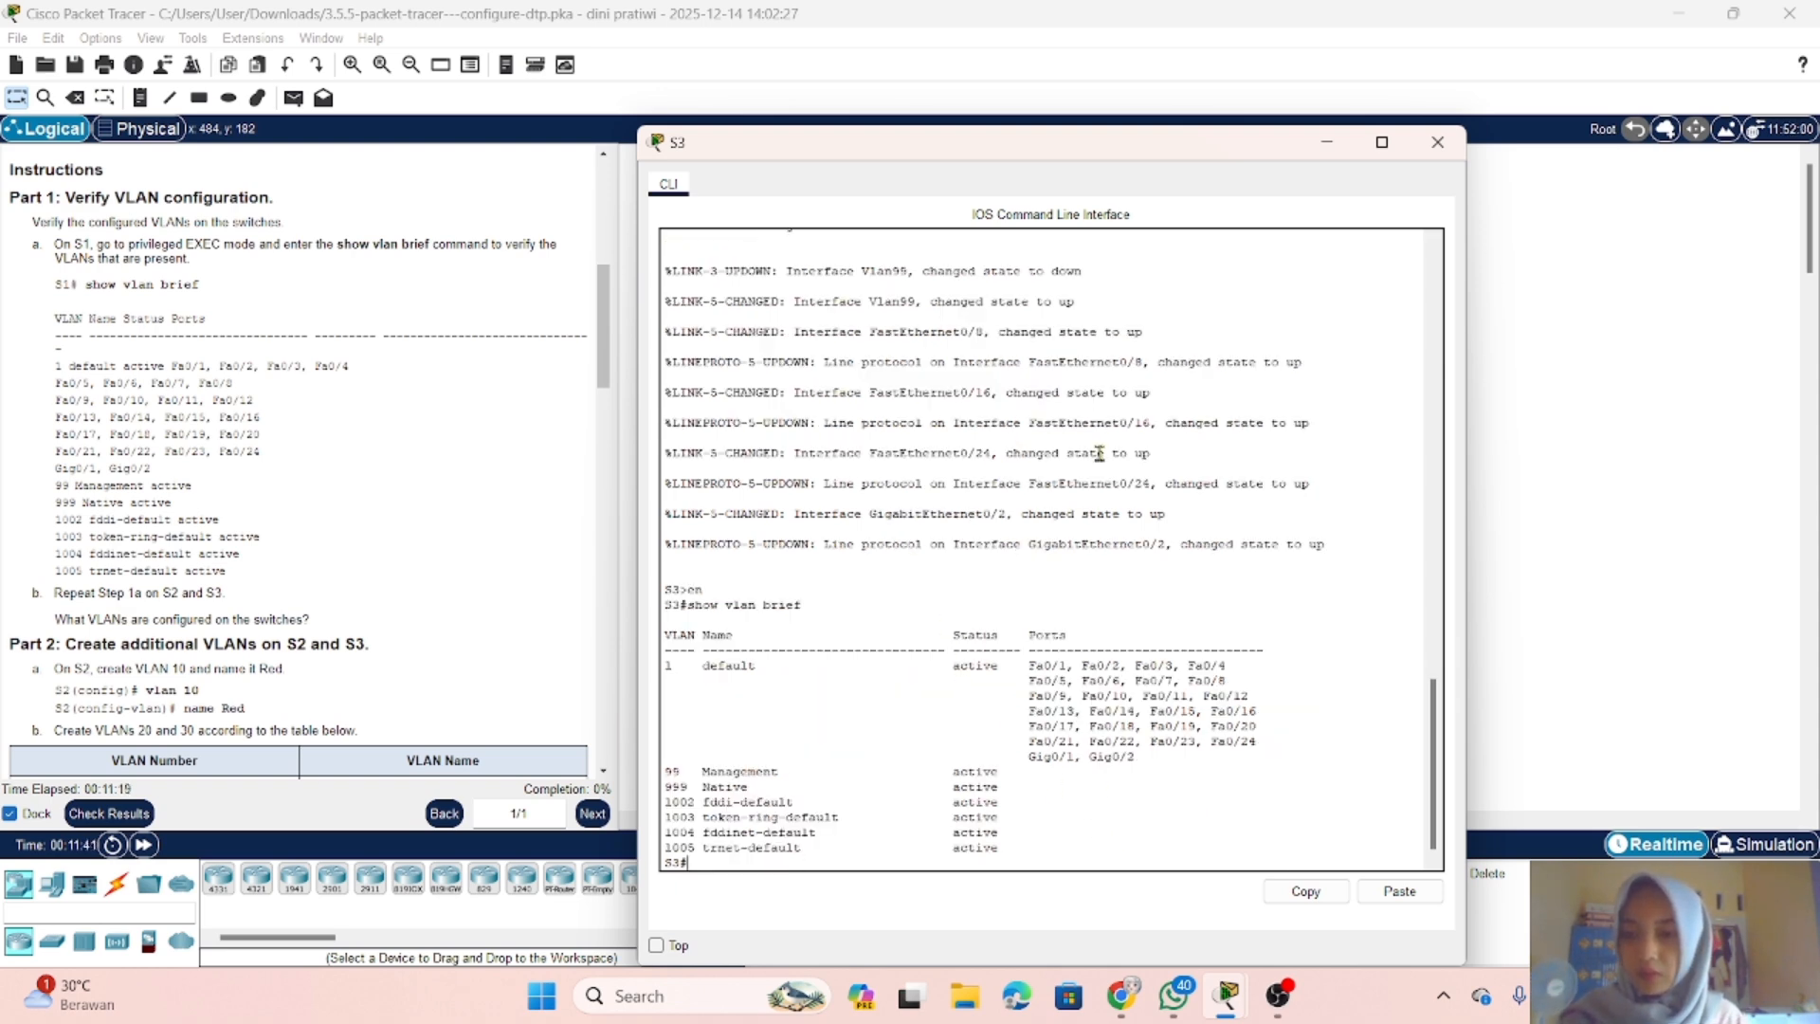
pyautogui.moveTo(977, 156); pyautogui.dragTo(1017, 170)
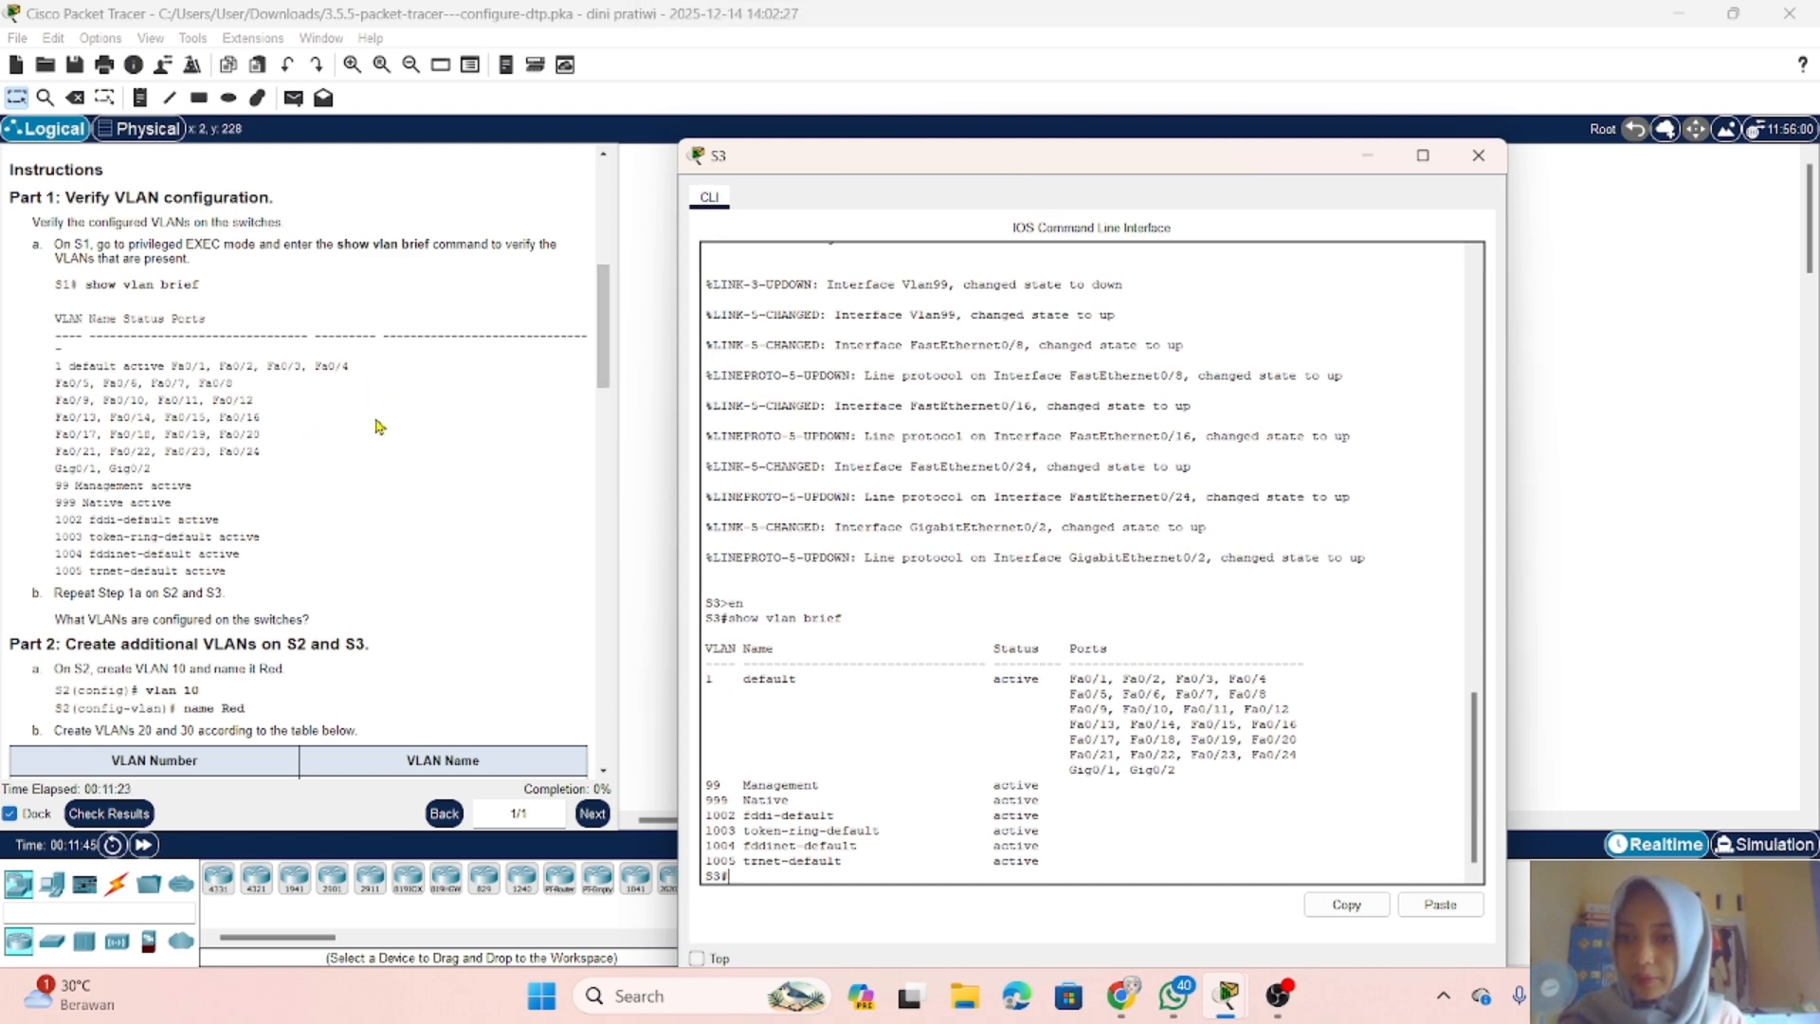
pyautogui.scroll(-1, 434, 432)
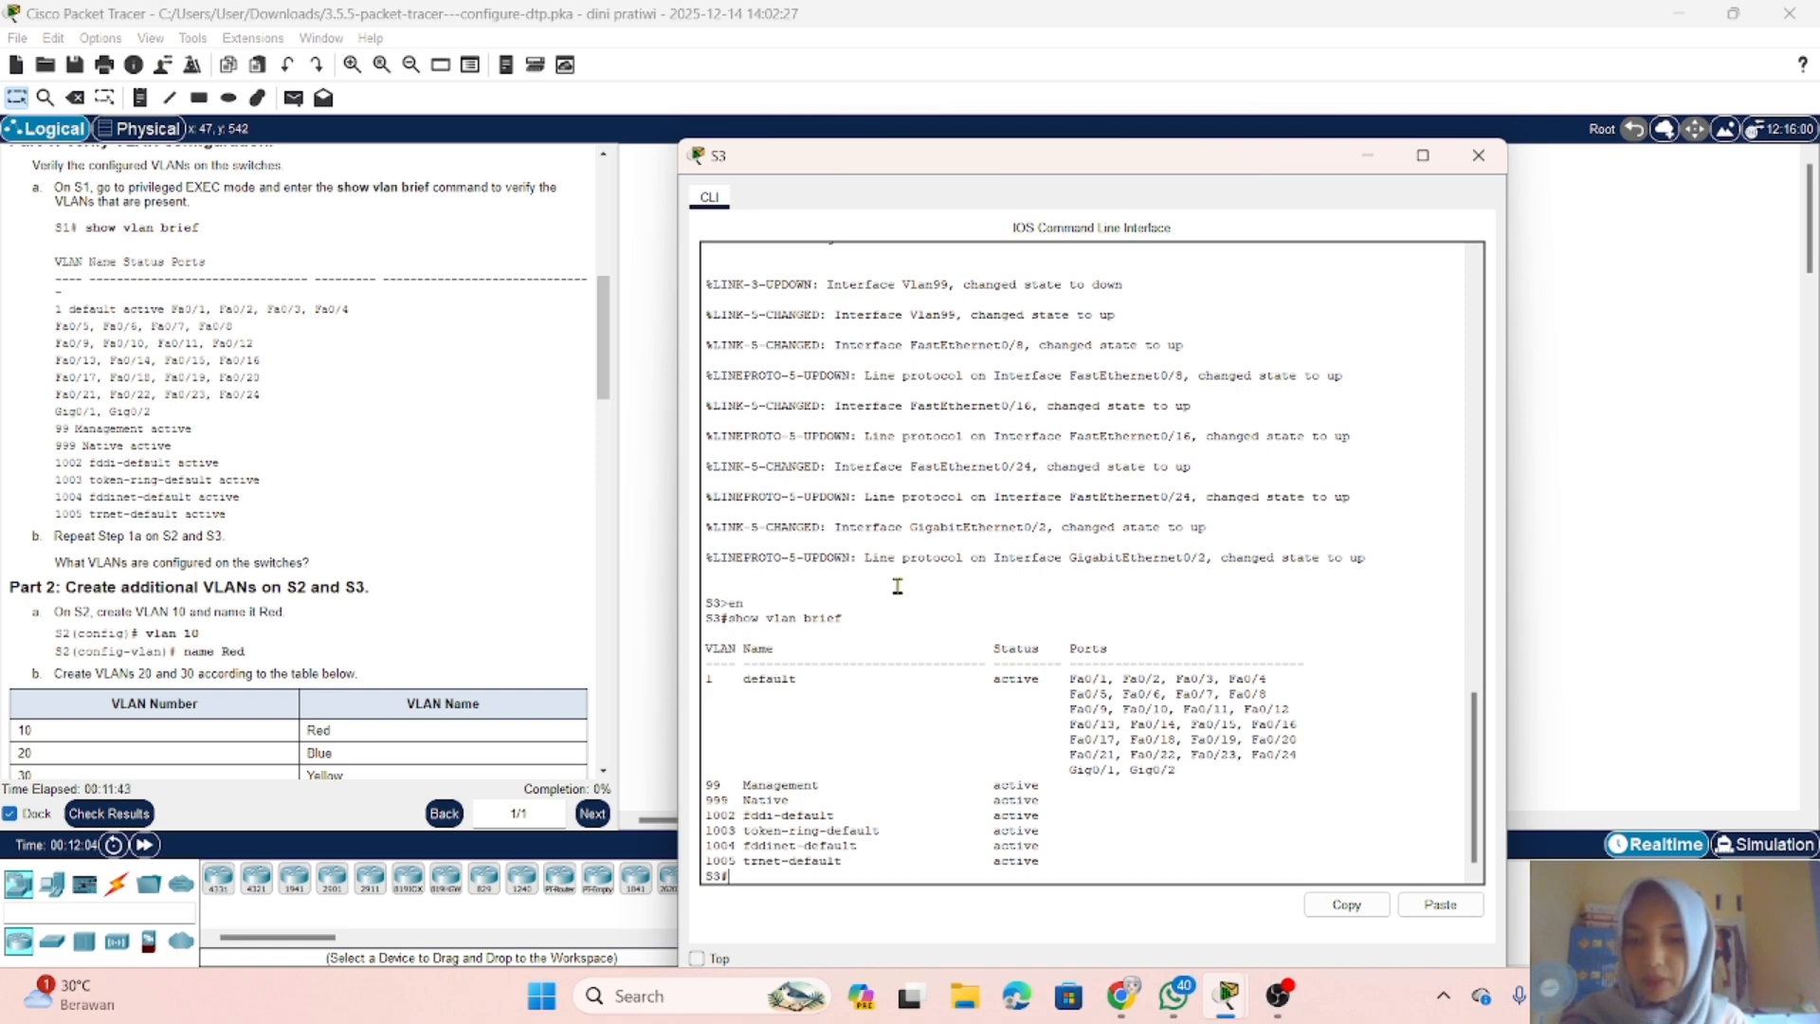
# Step: Recheck the VLAN lists on S2 and S1, then read the Part 2 instructions on creating additional VLANs
pyautogui.click(1368, 156)
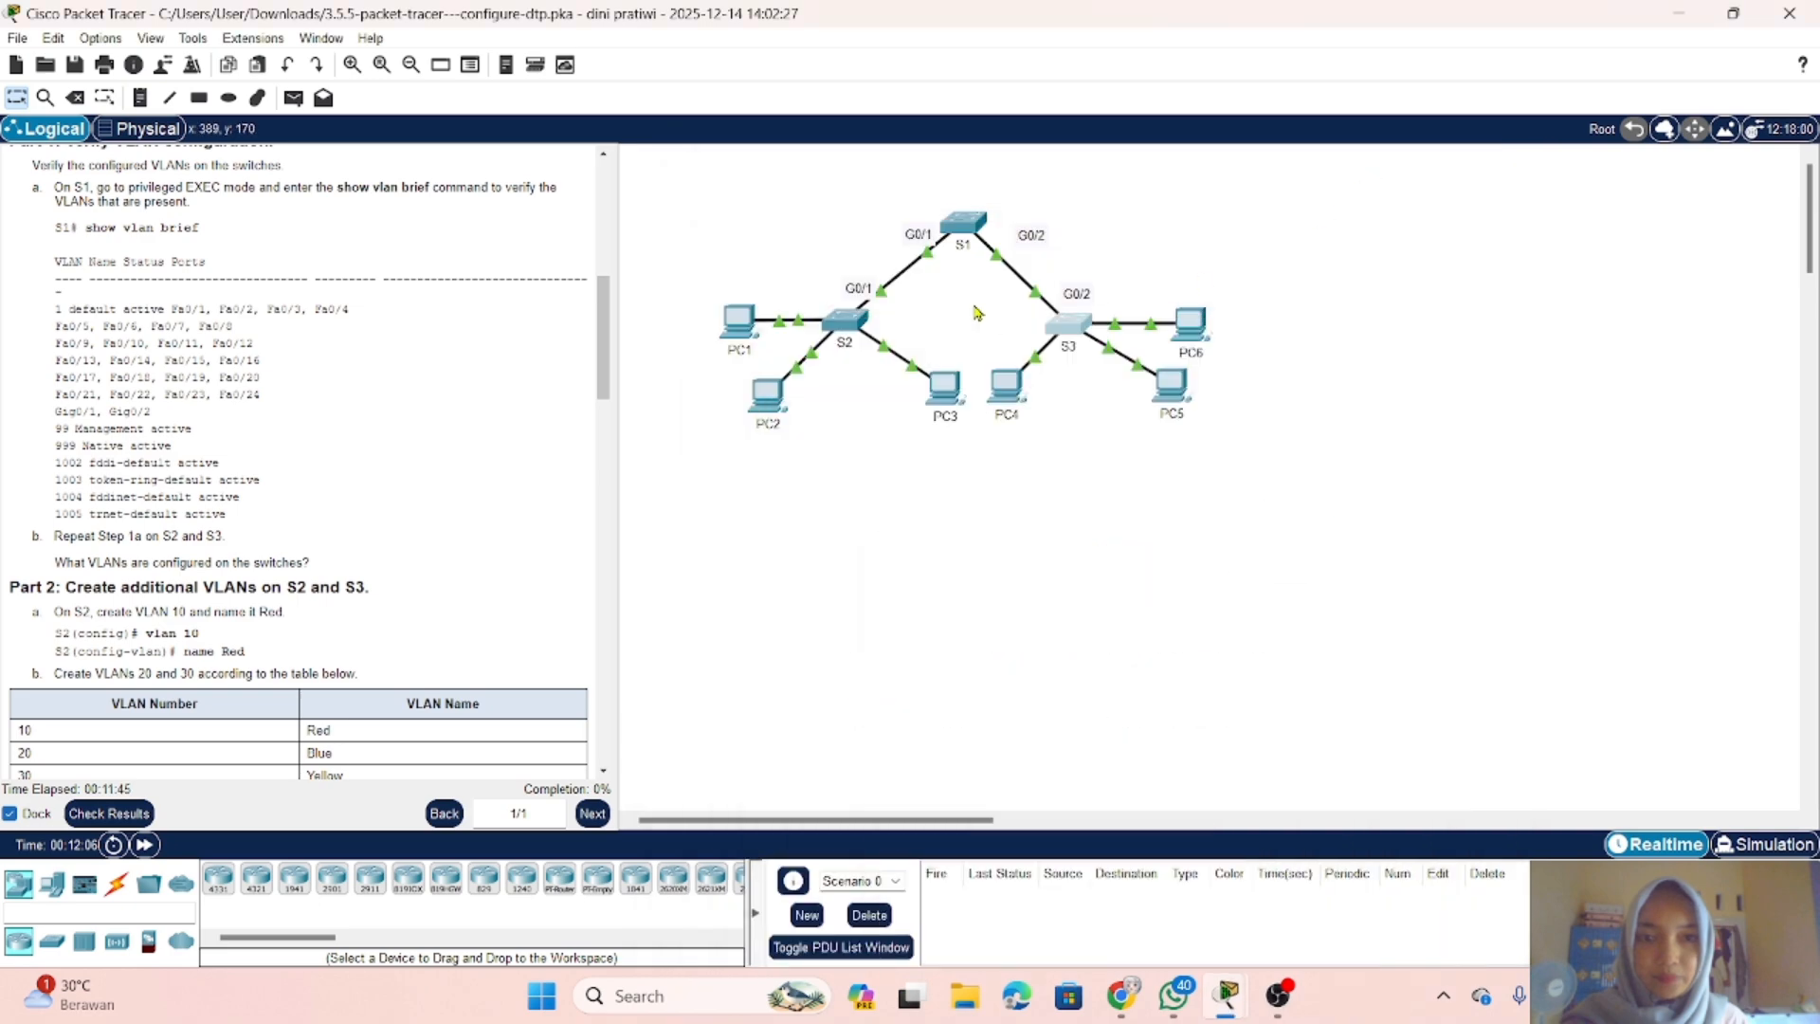
pyautogui.click(843, 320)
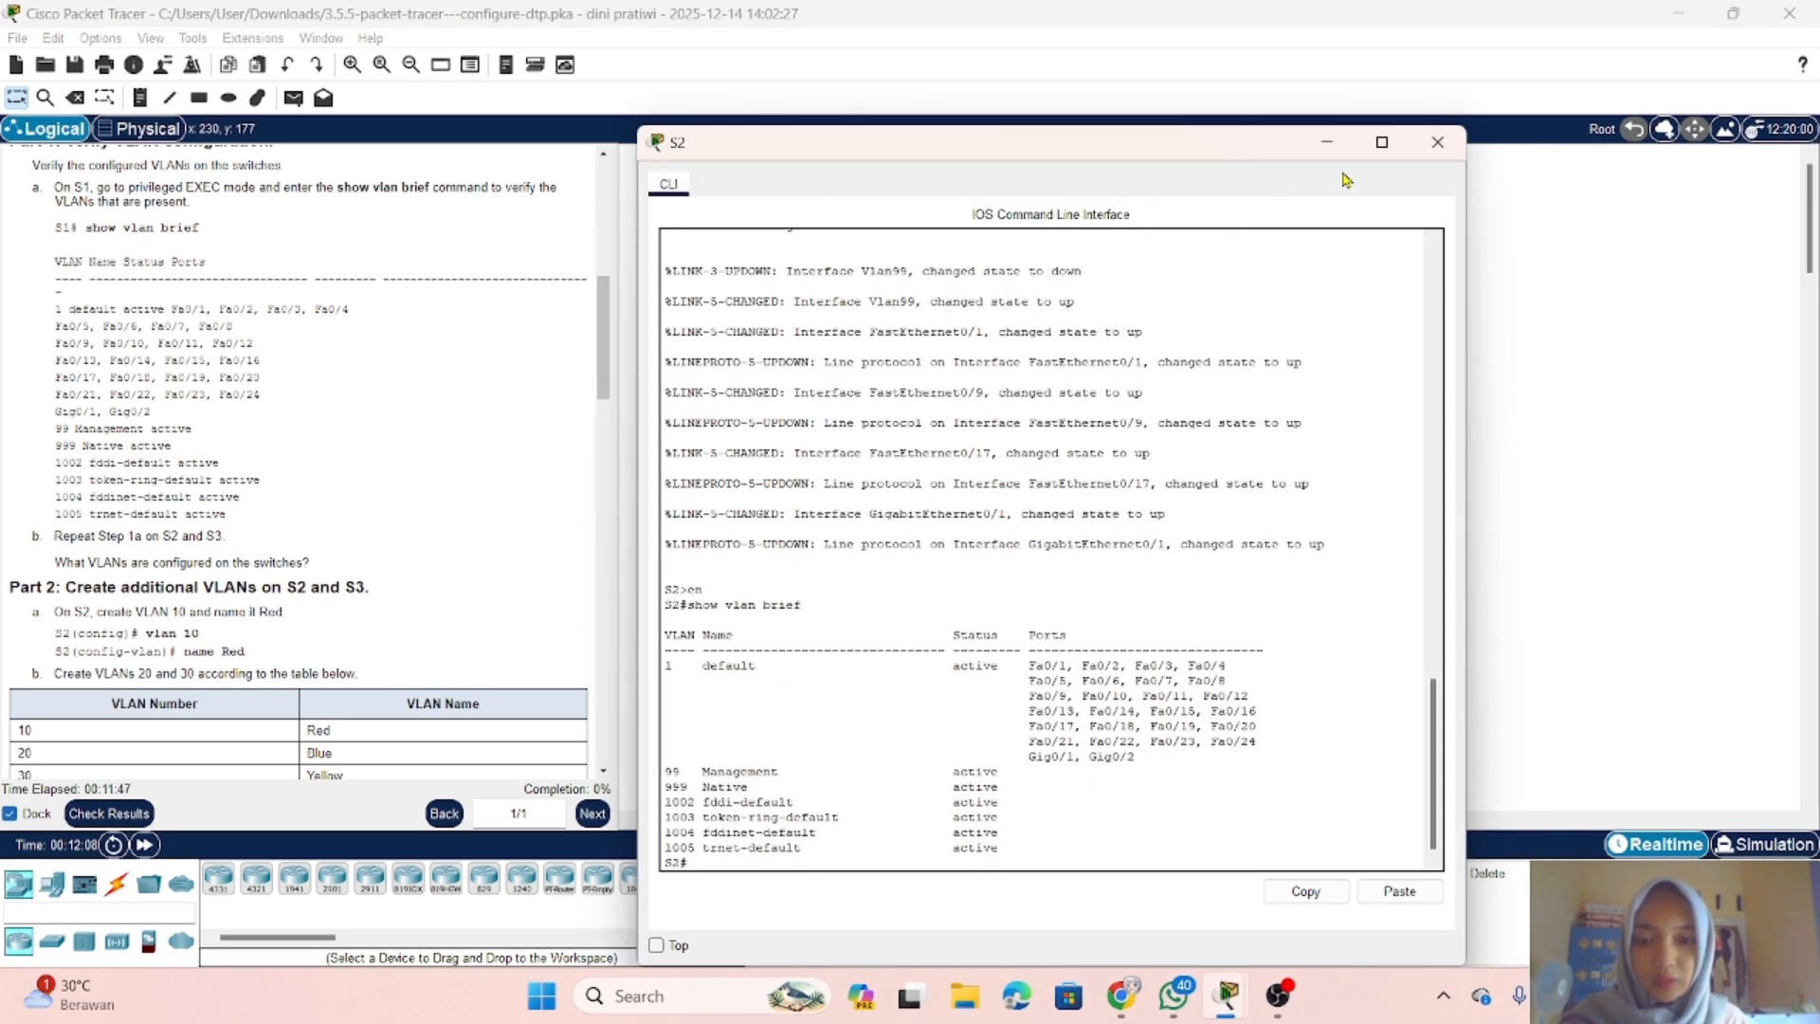
pyautogui.click(1326, 142)
pyautogui.click(842, 315)
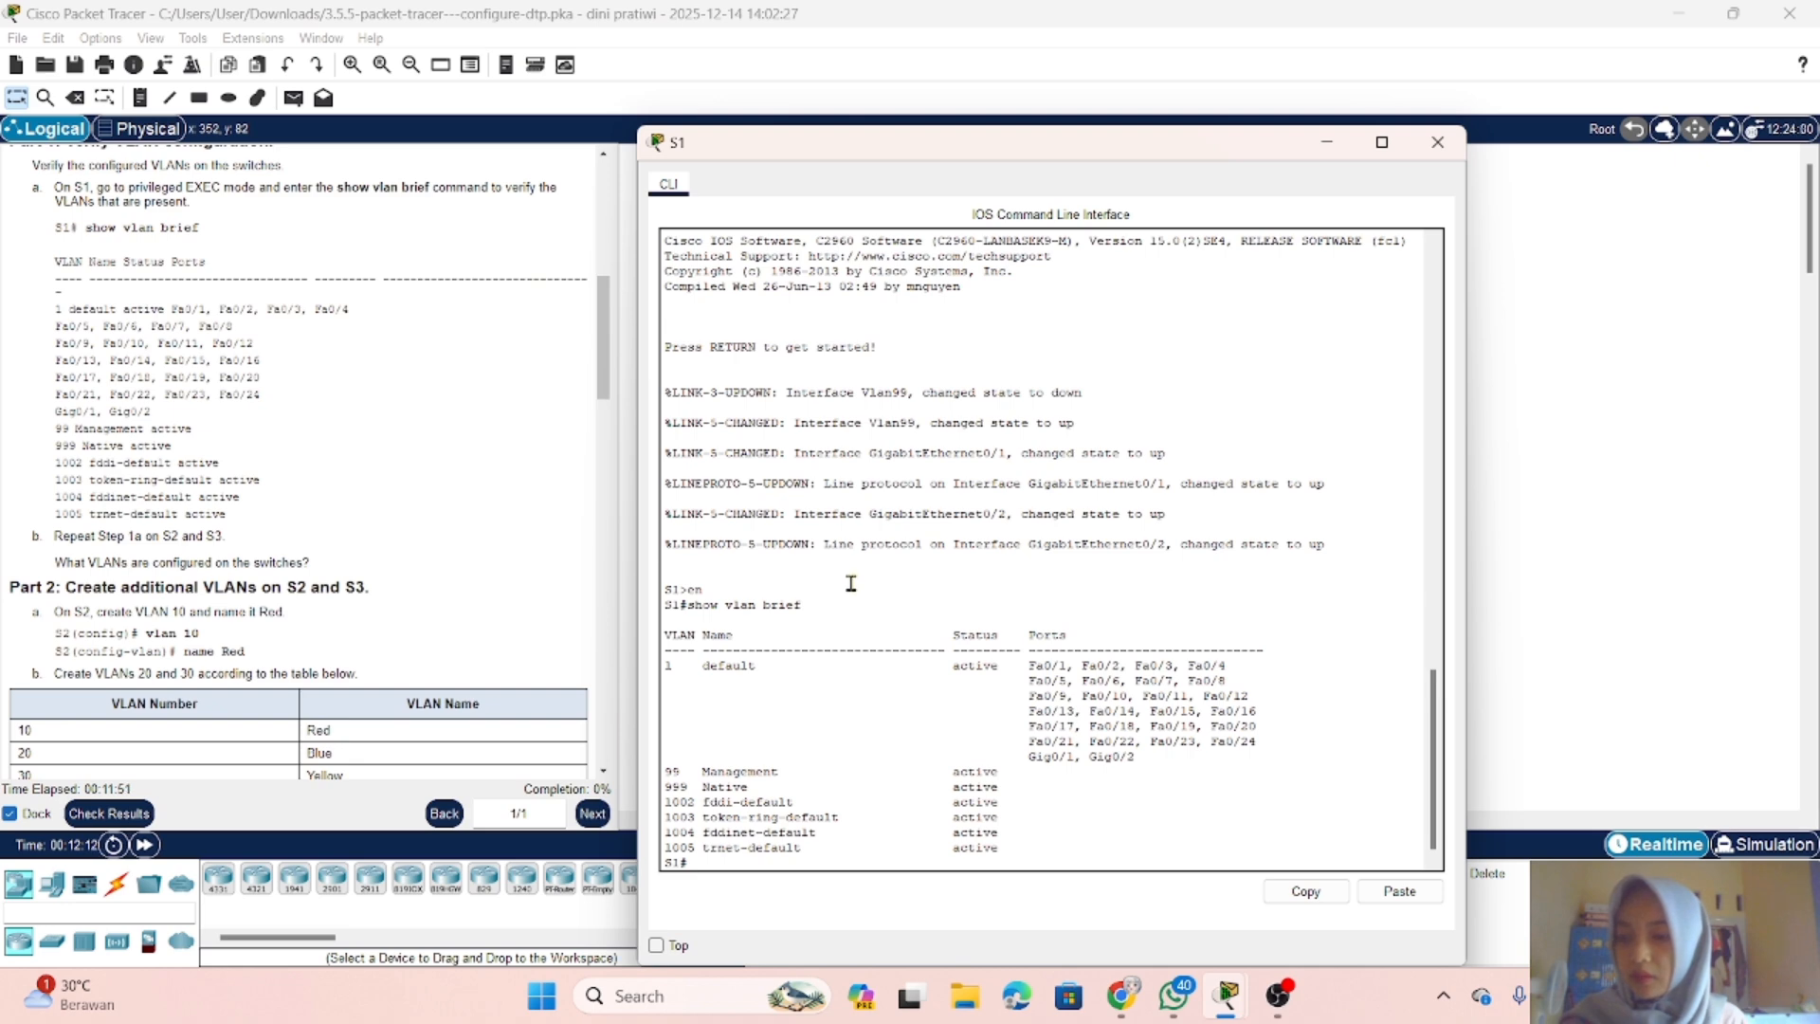
pyautogui.scroll(-2, 479, 552)
pyautogui.scroll(-4, 479, 550)
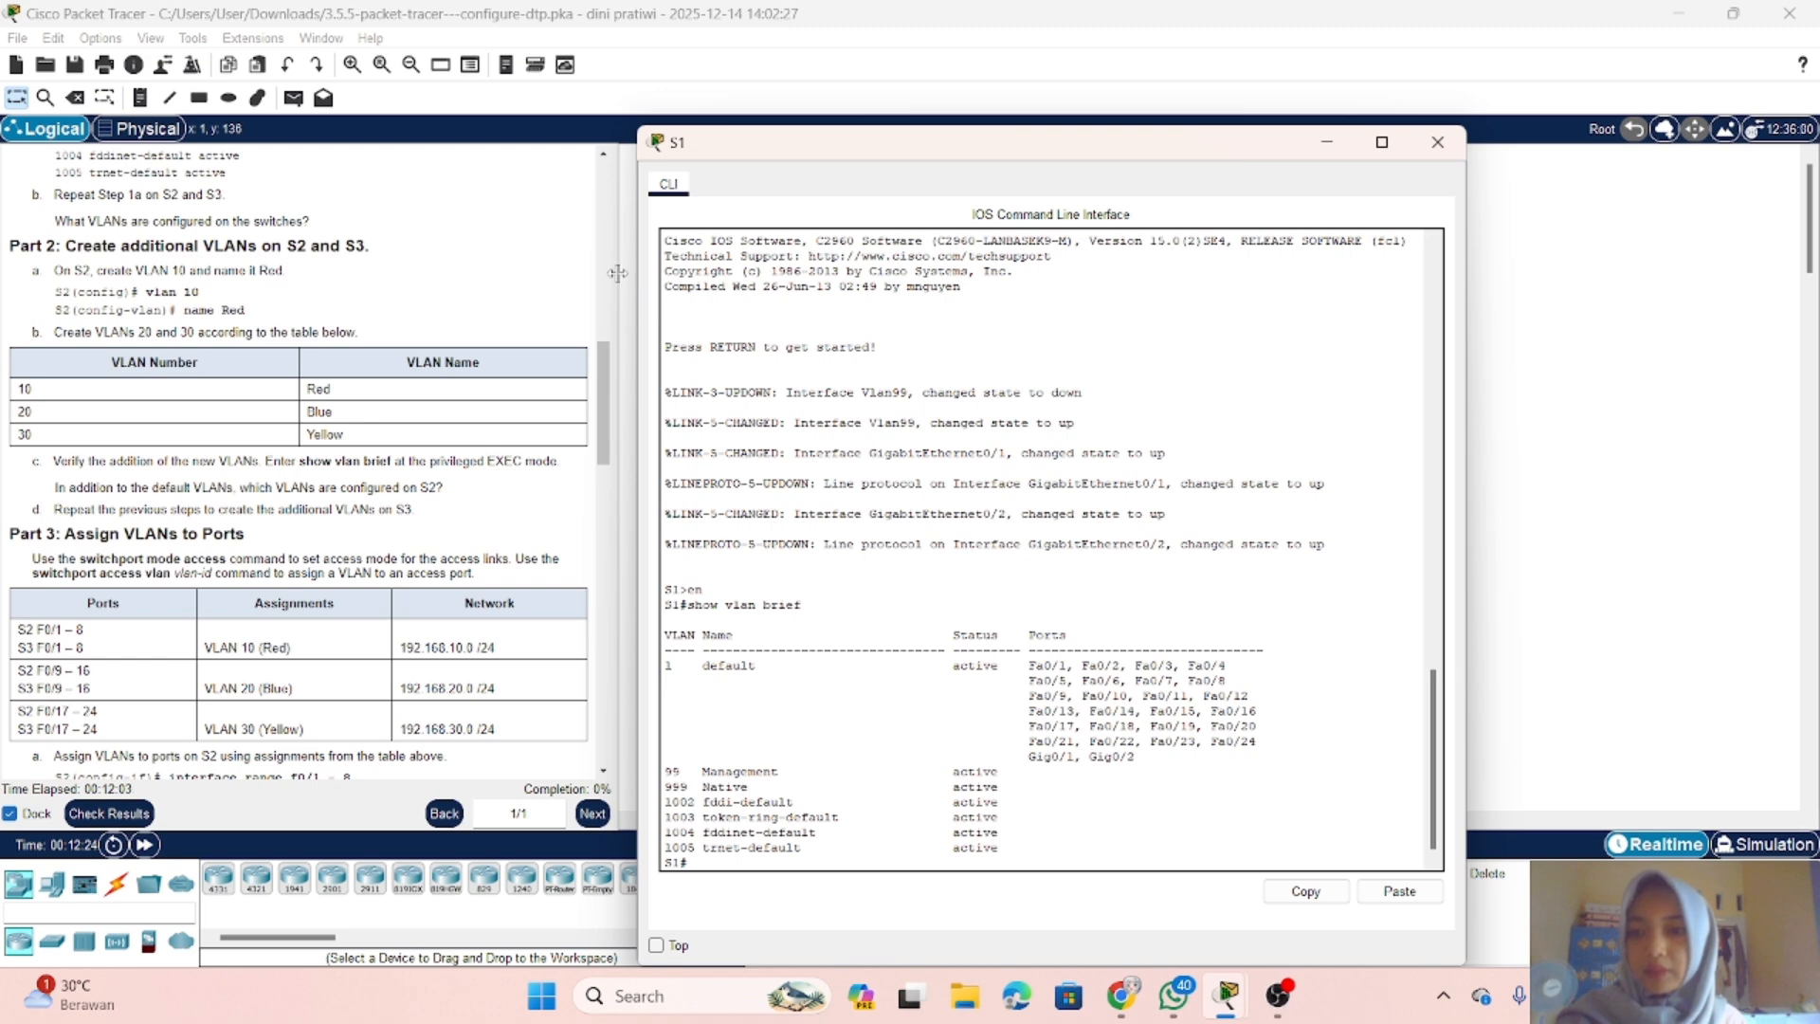
pyautogui.click(1328, 149)
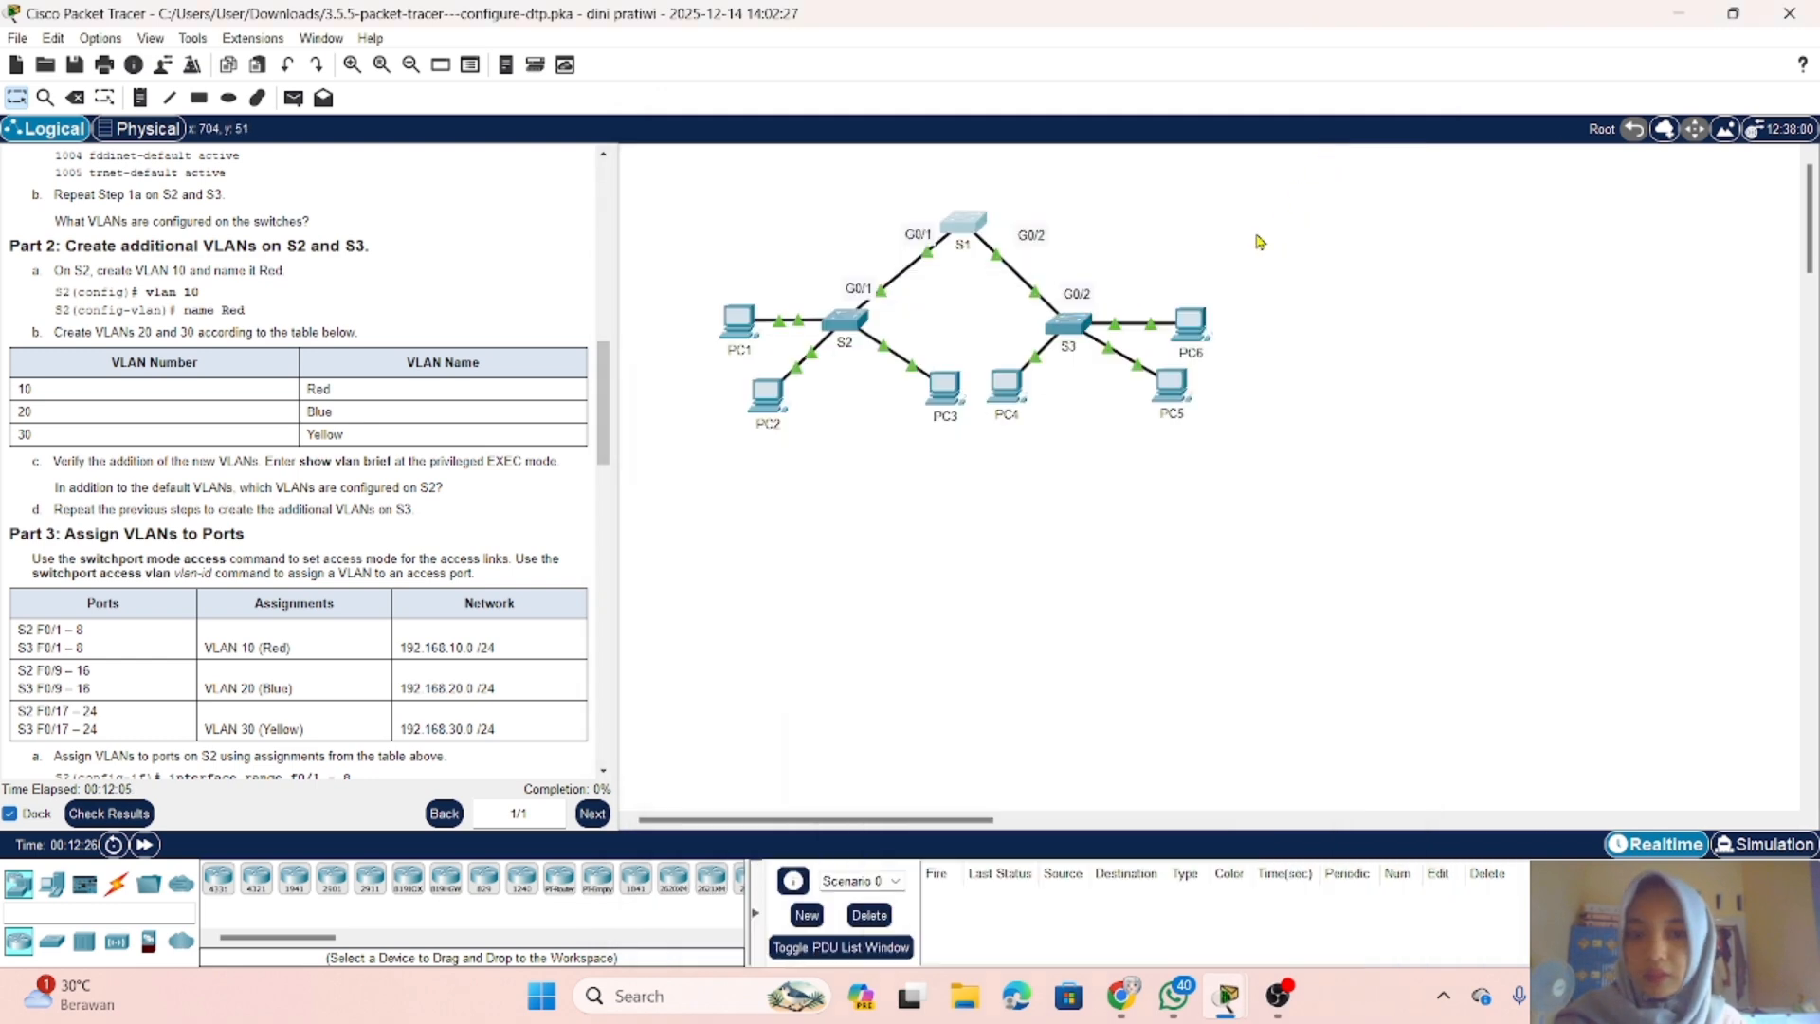
# Step: On switch S2, enter global configuration mode and create VLAN 10 with the name Red
pyautogui.click(838, 339)
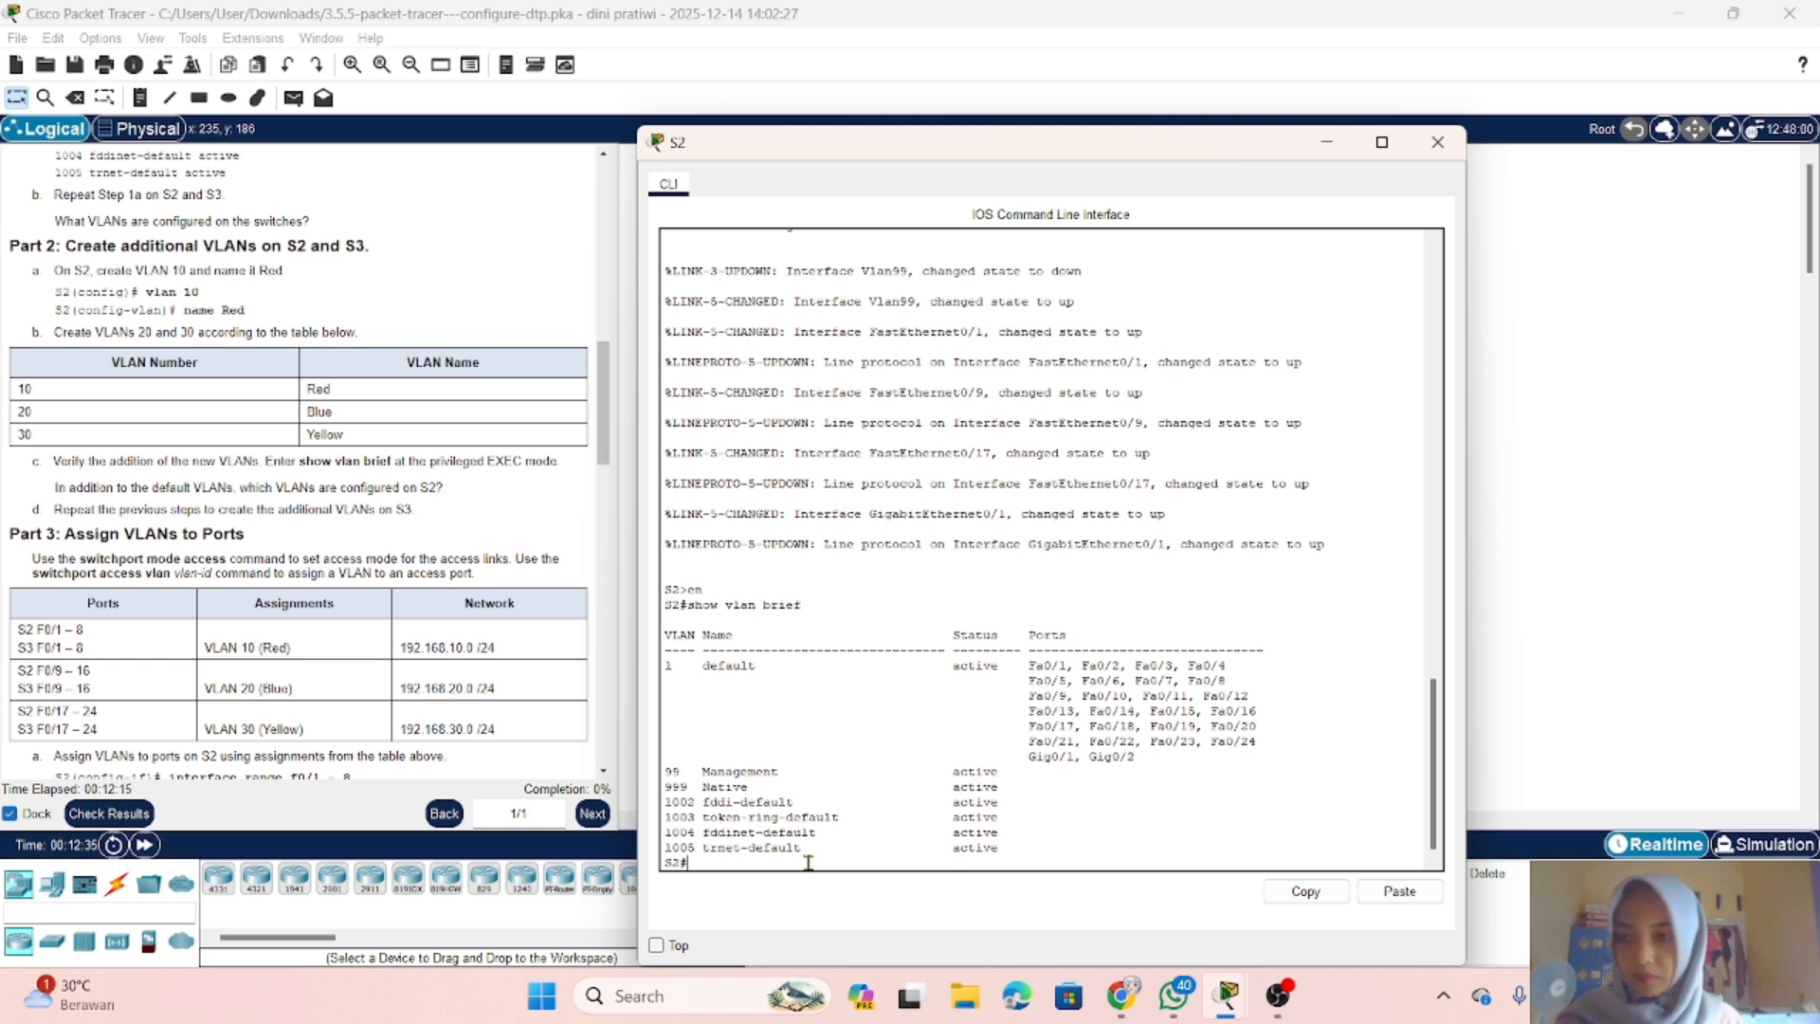
pyautogui.write('conf')
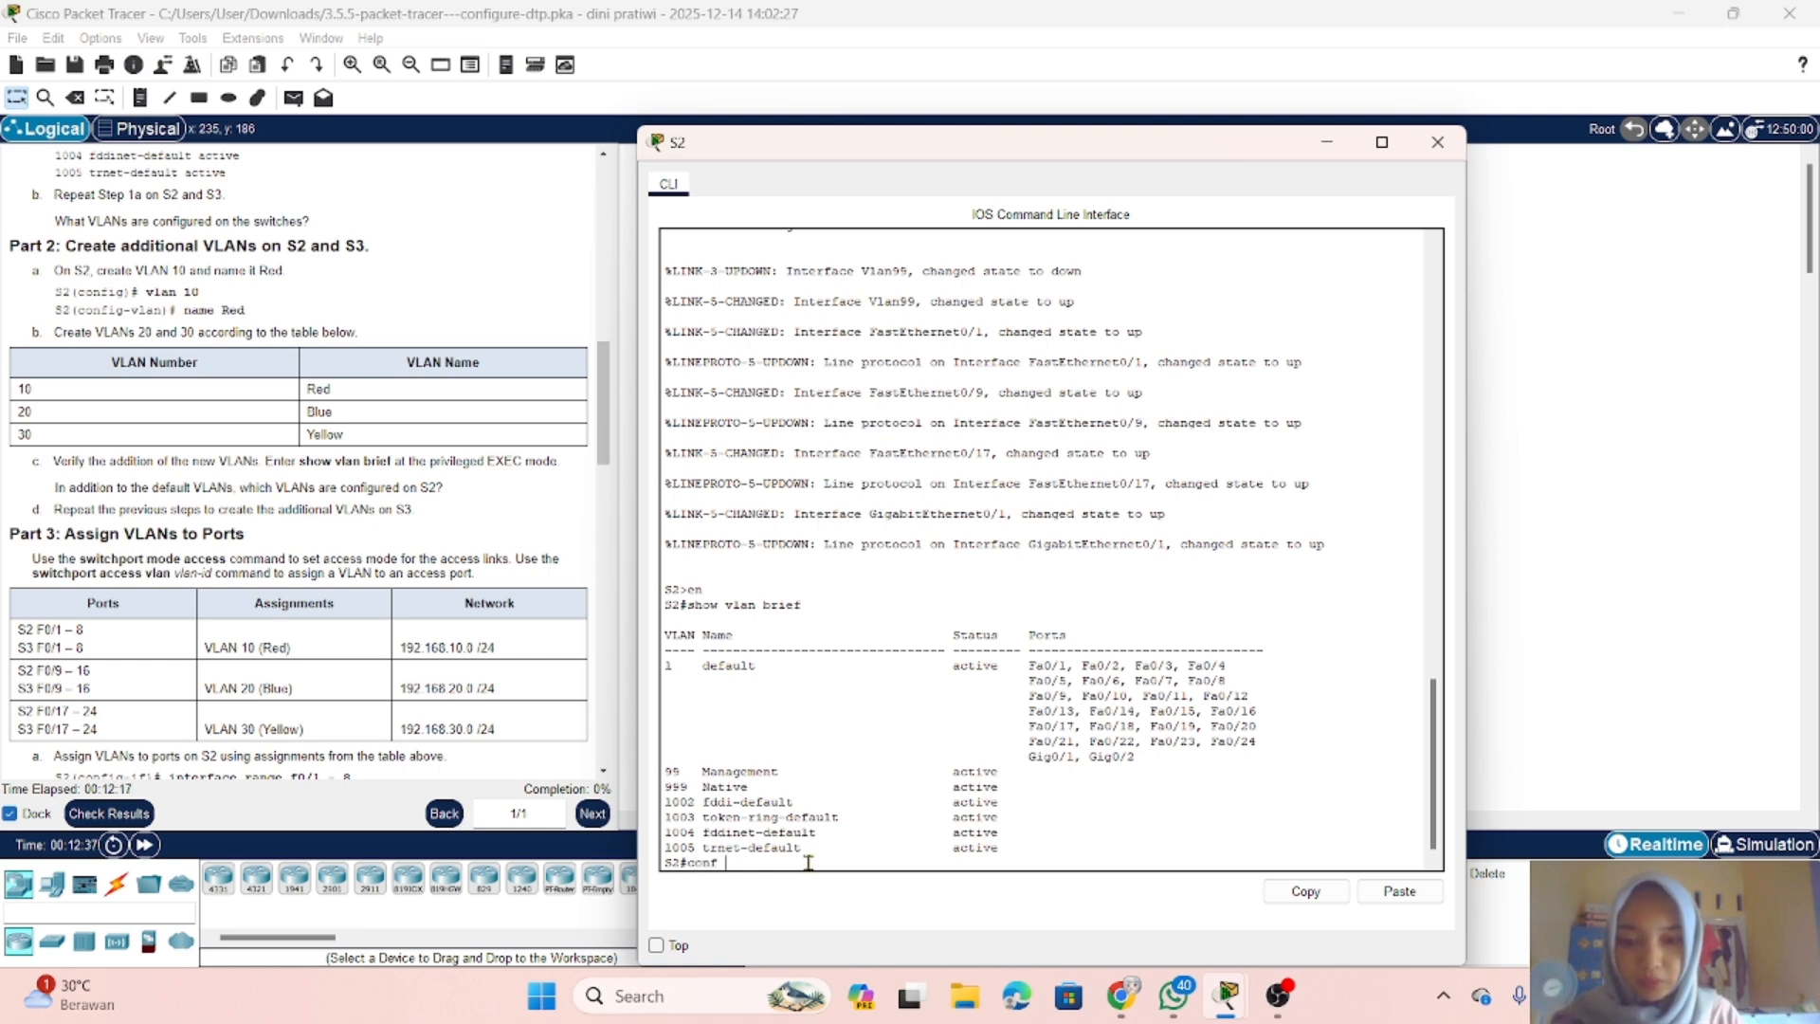
pyautogui.write(' t')
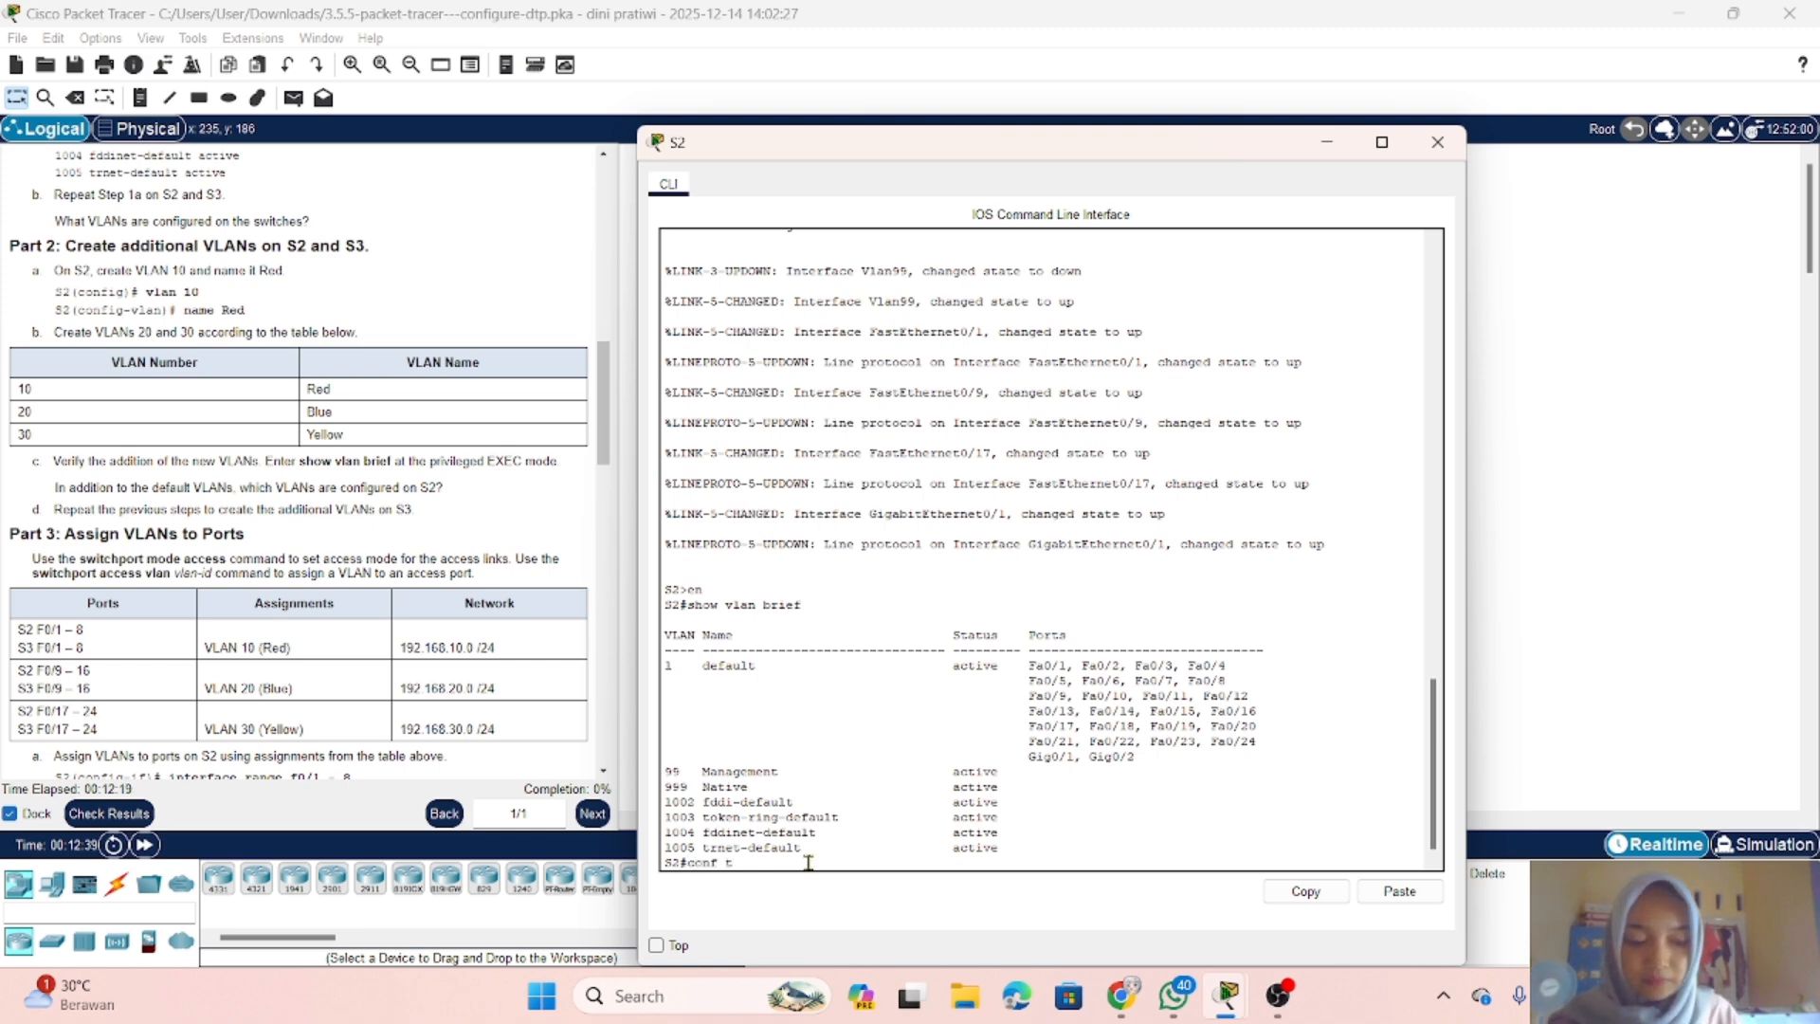
pyautogui.press('Return')
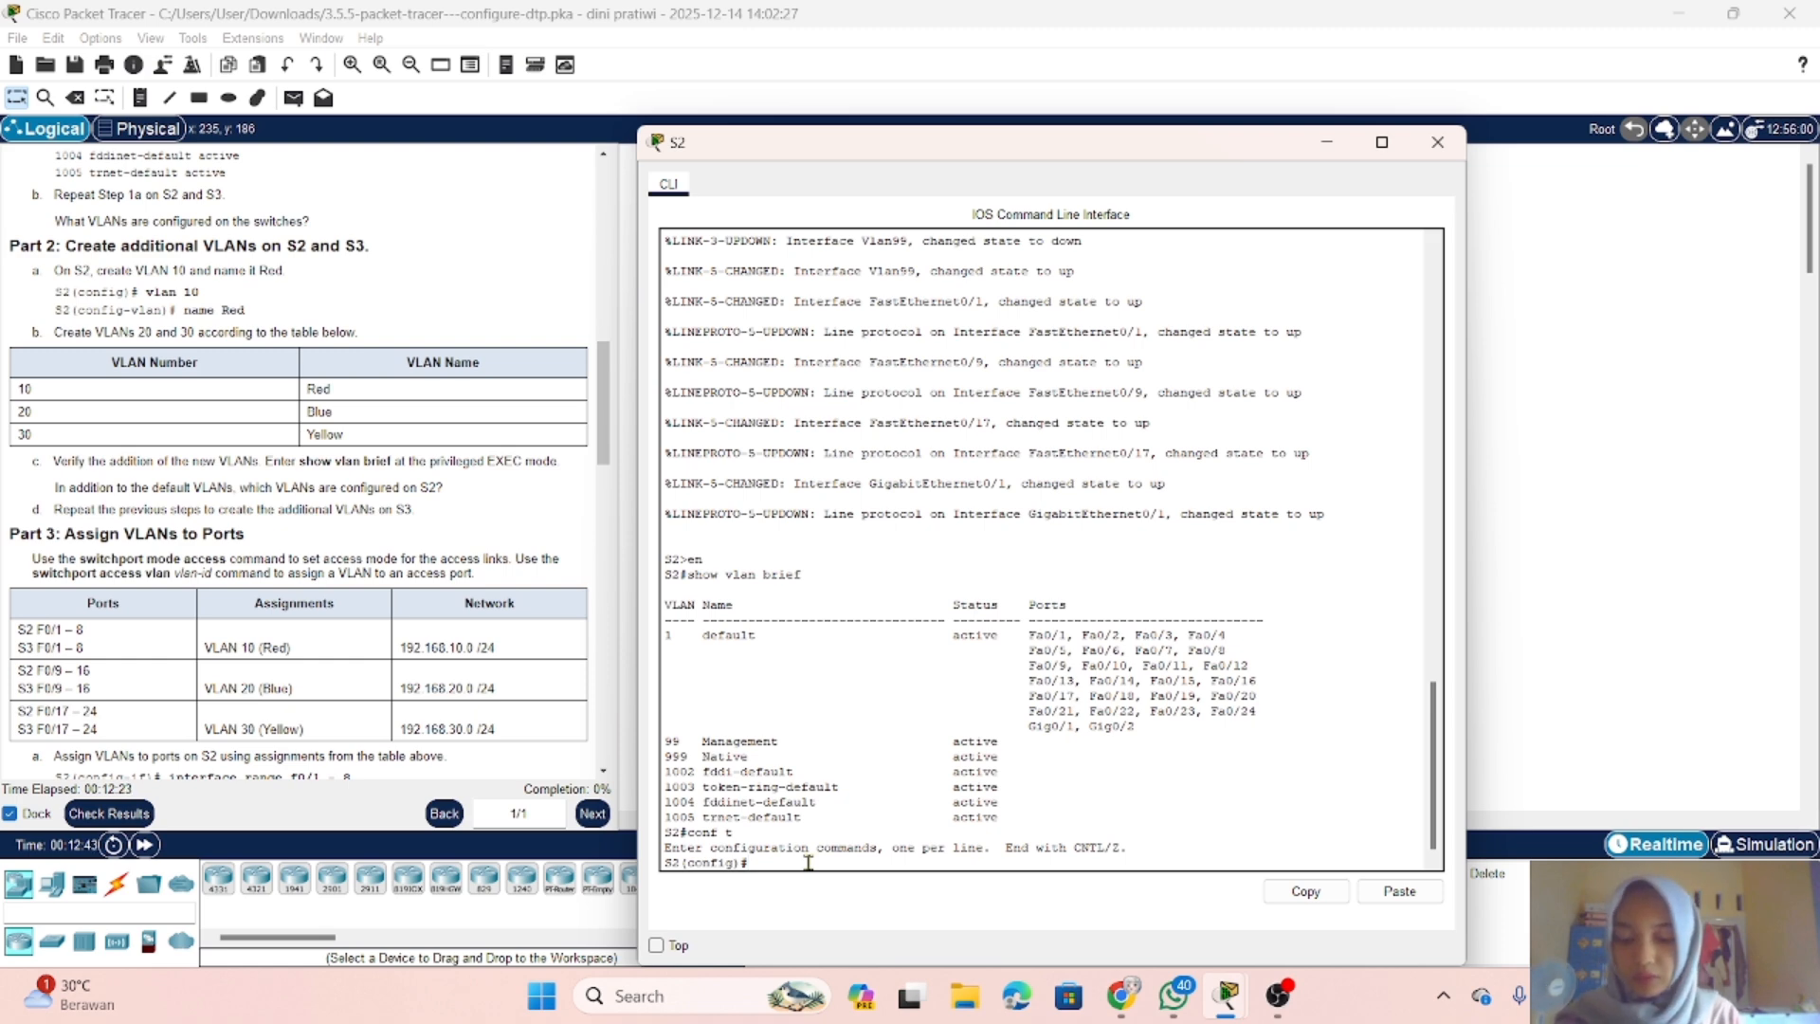
pyautogui.write('vlan 10')
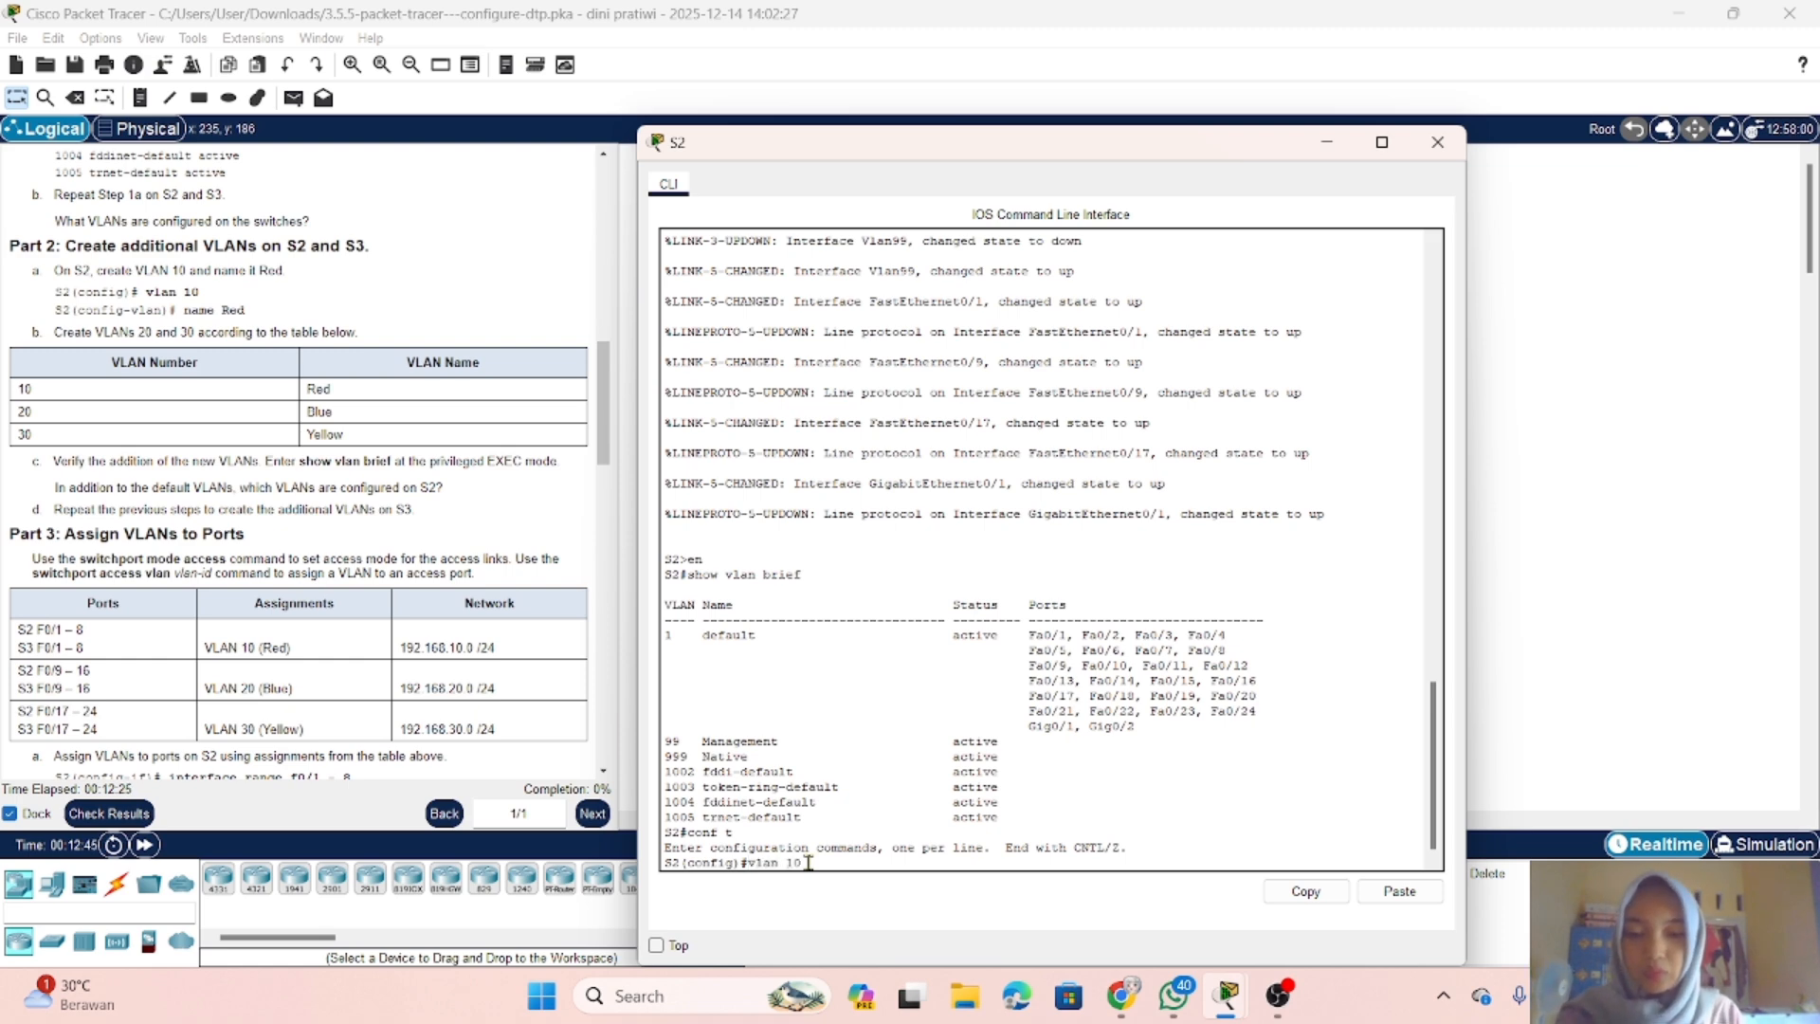
pyautogui.press('Return')
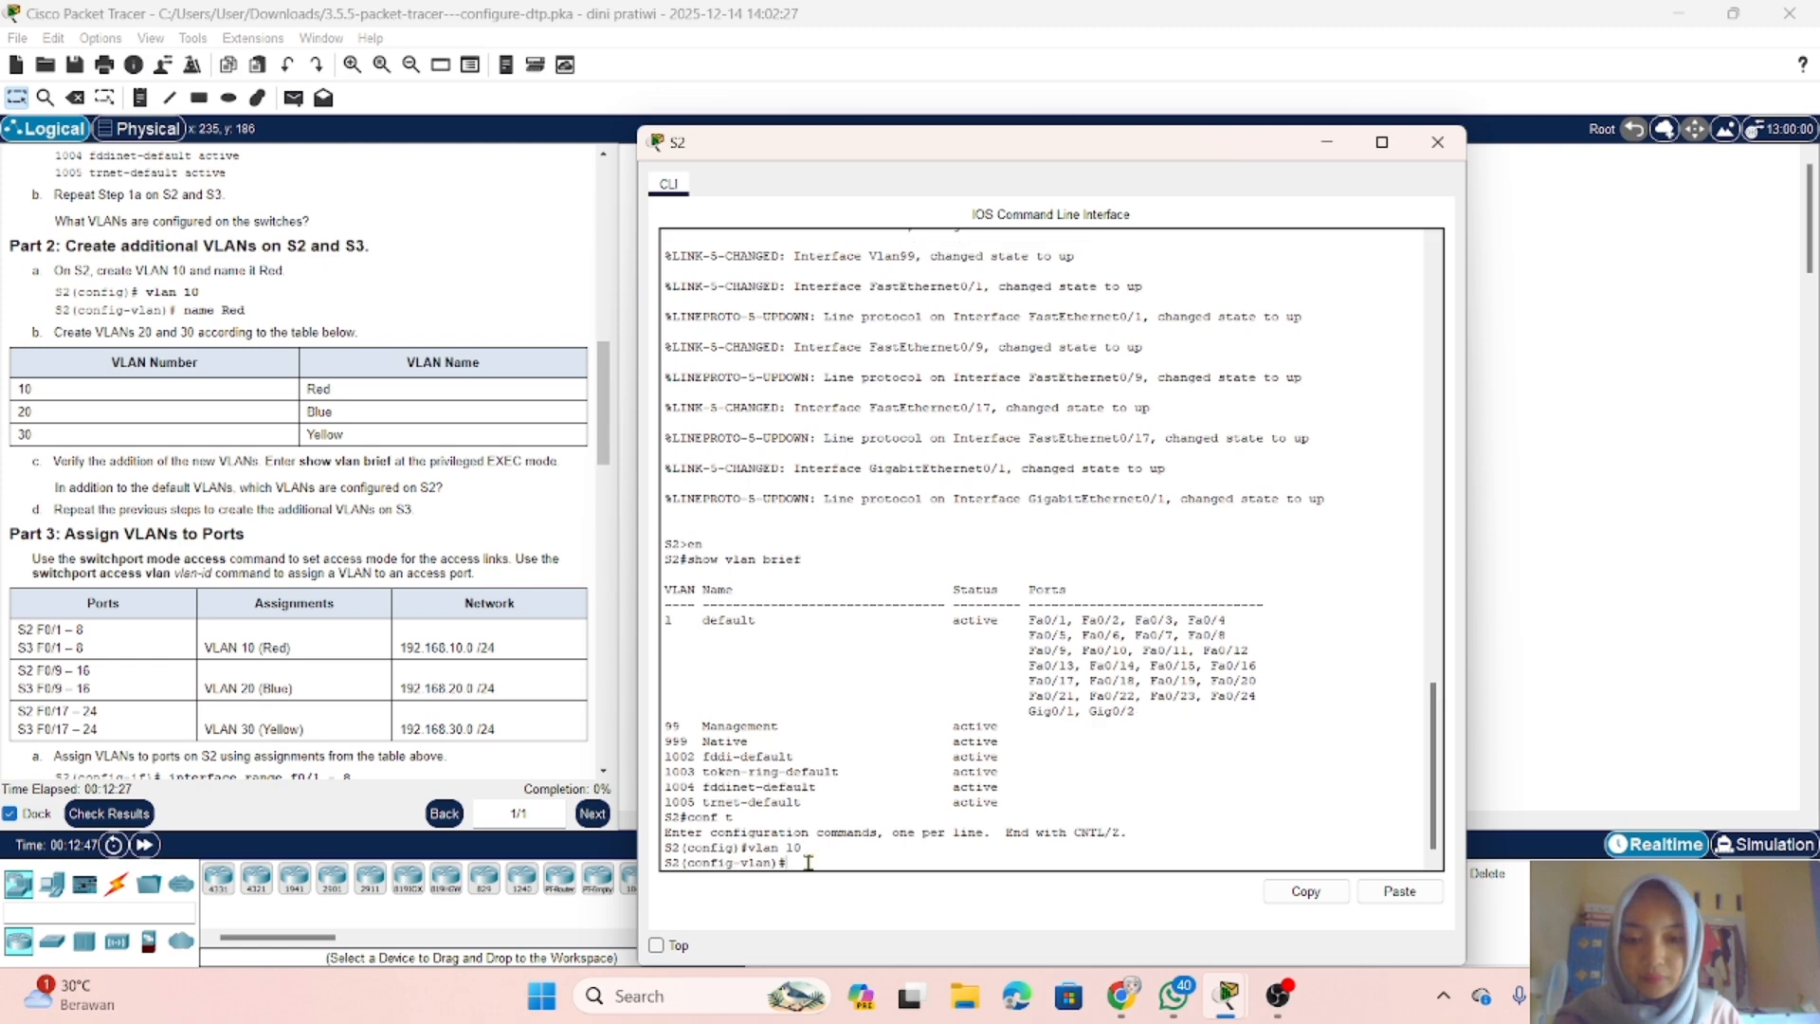
pyautogui.write('name')
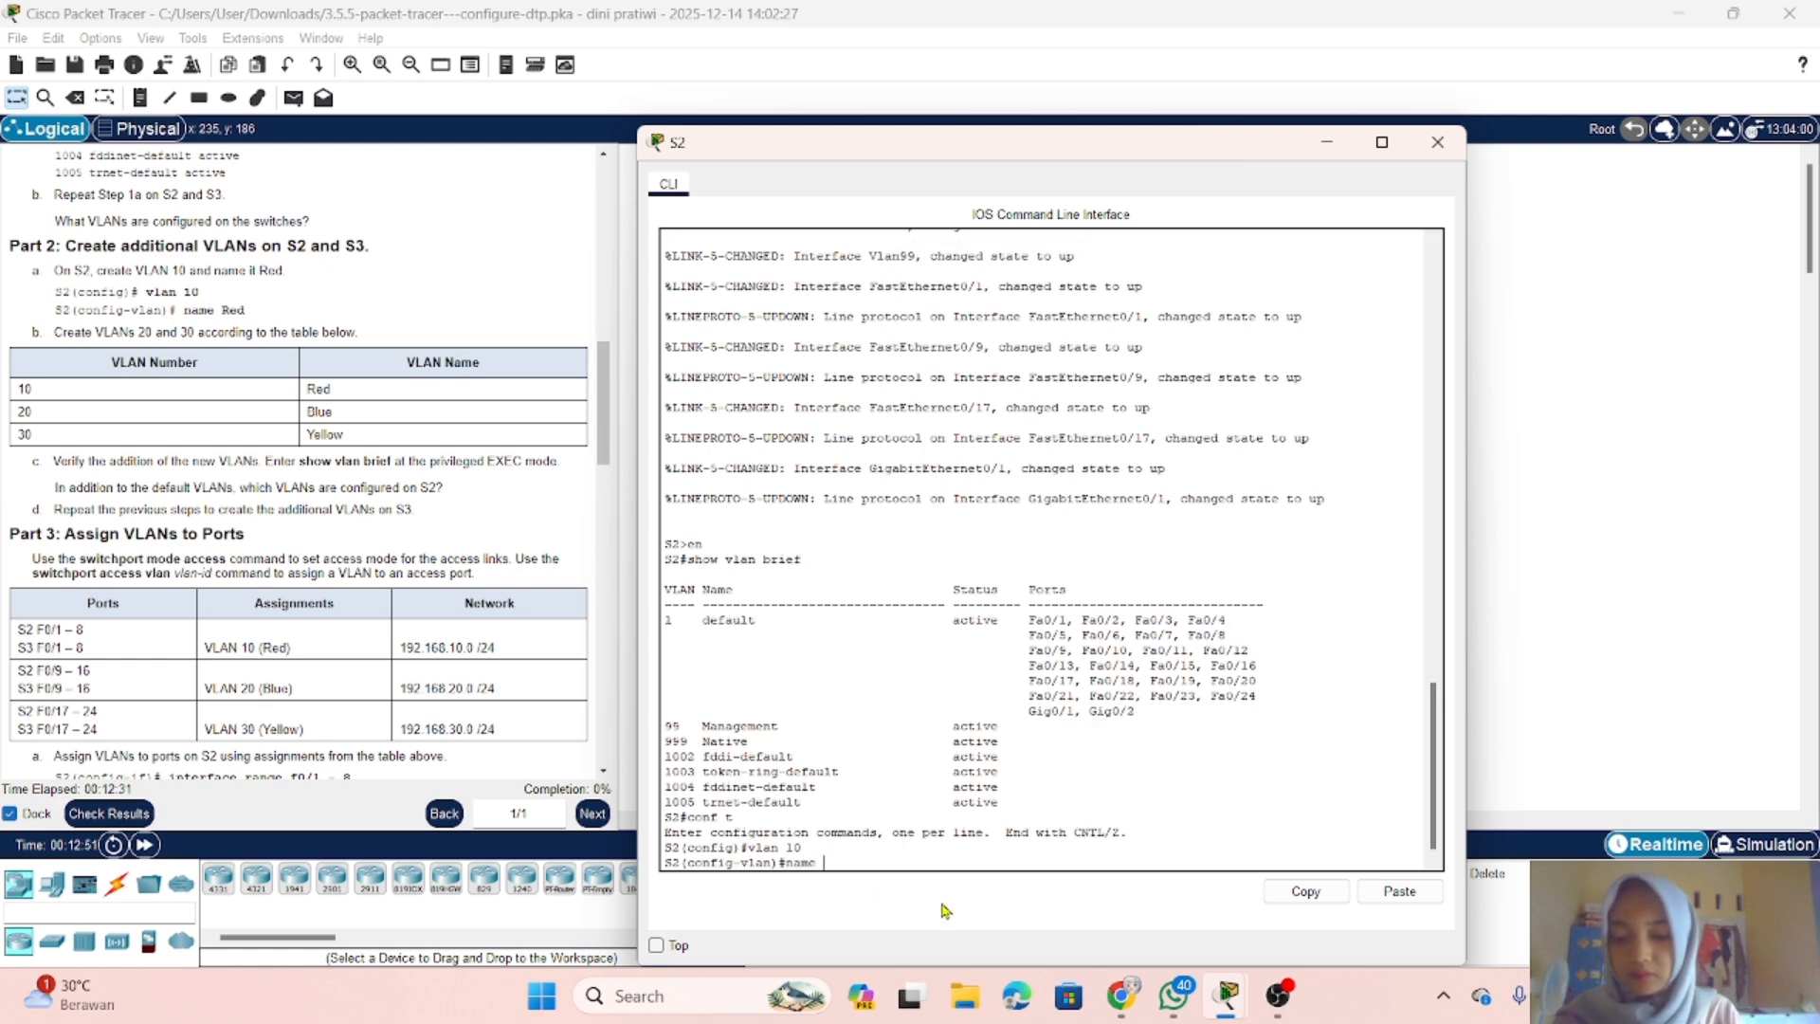
pyautogui.write(' Red')
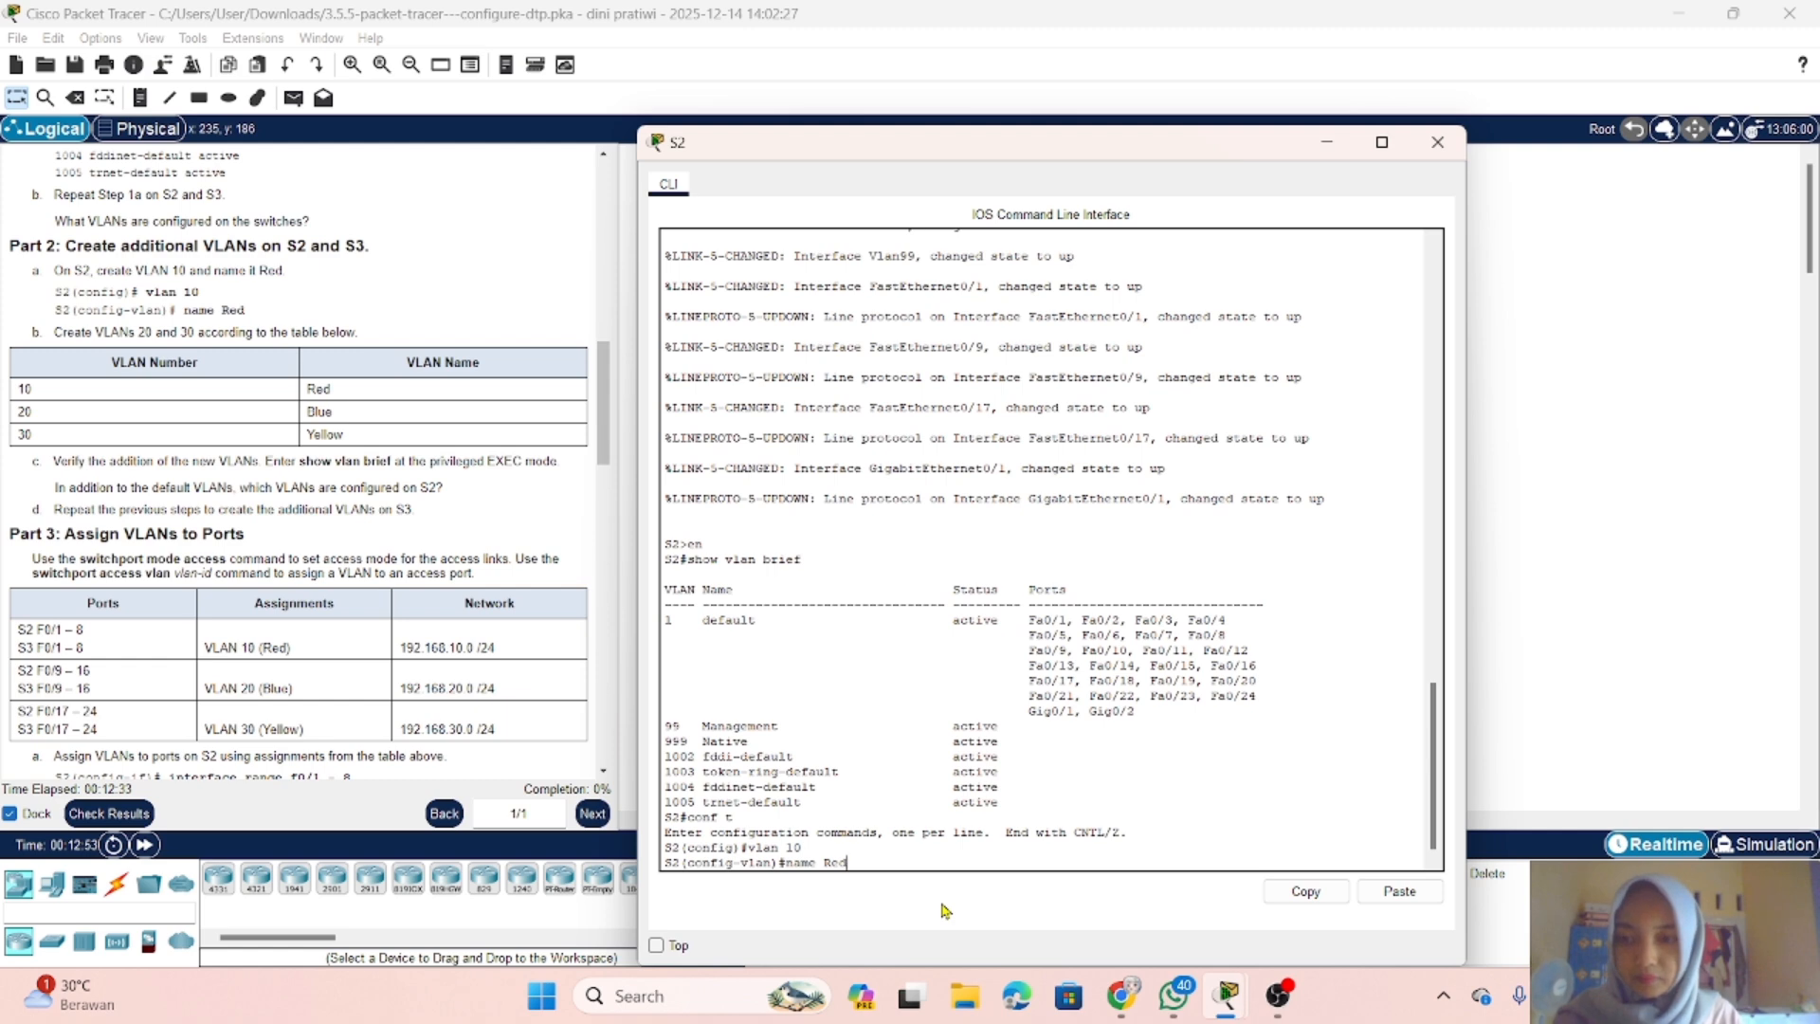
pyautogui.press('Return')
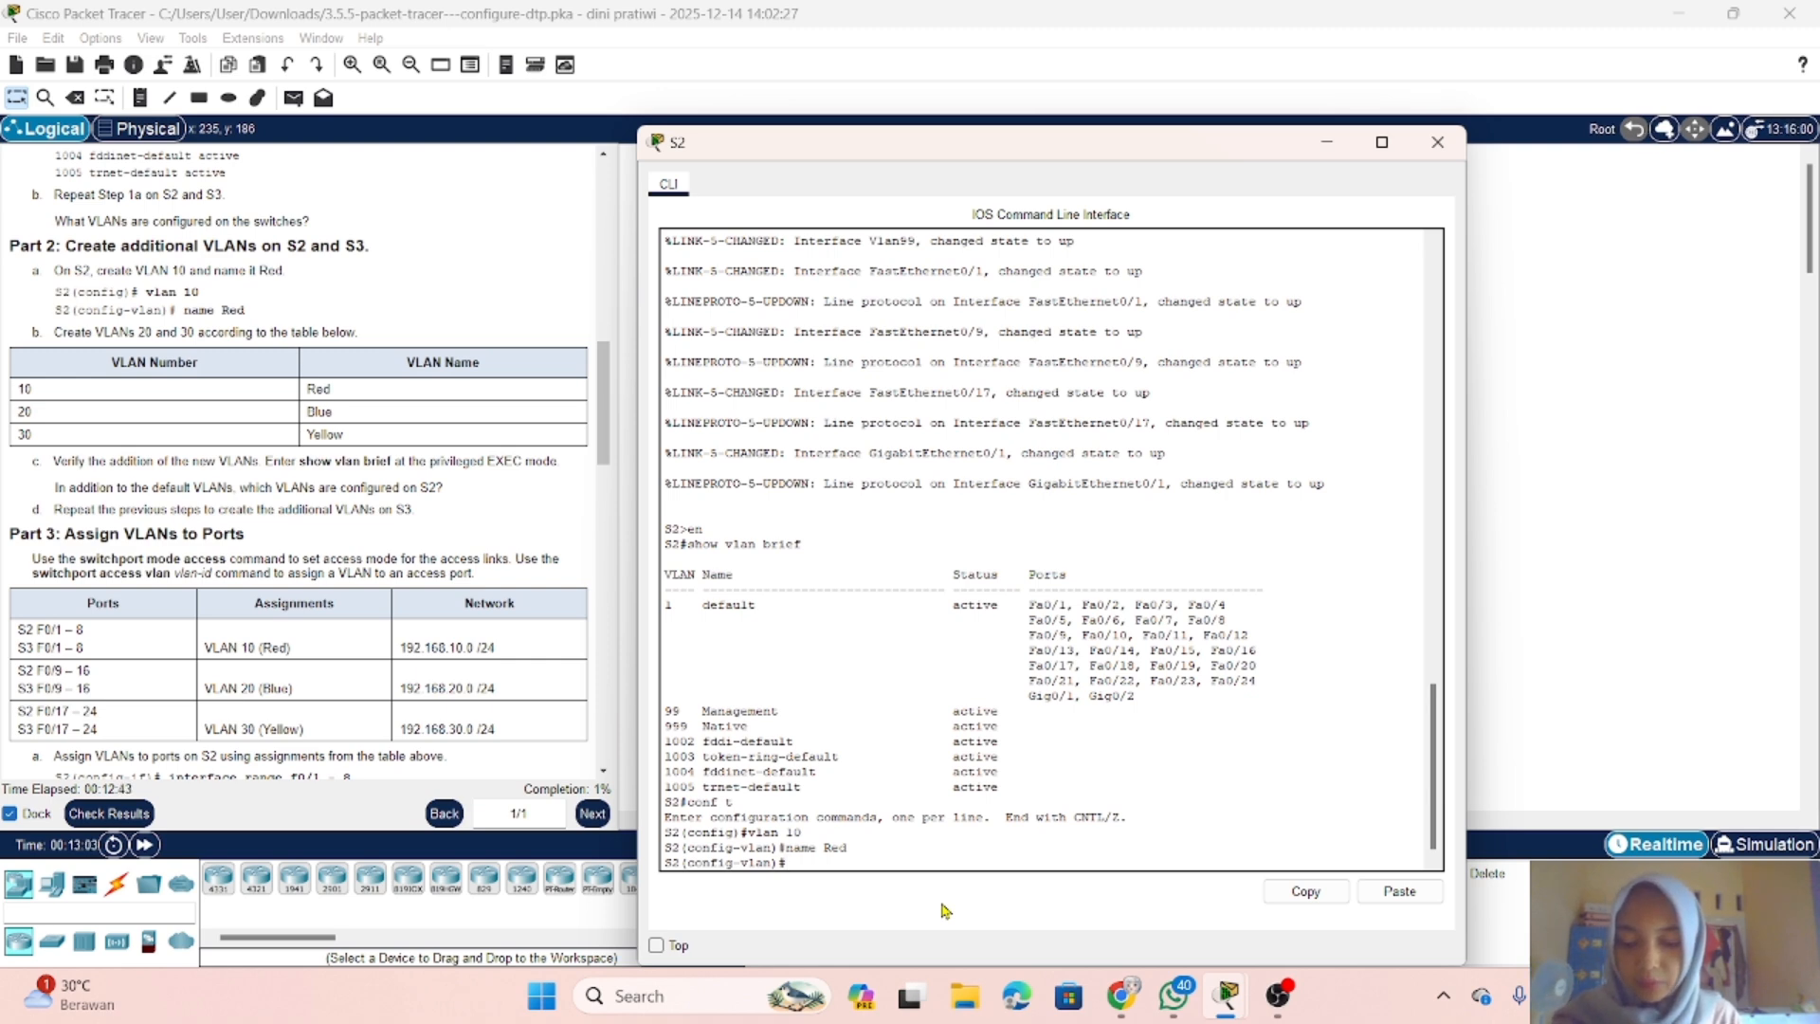
# Step: Create VLAN 20 on S2 and name it Blue
pyautogui.write('vl')
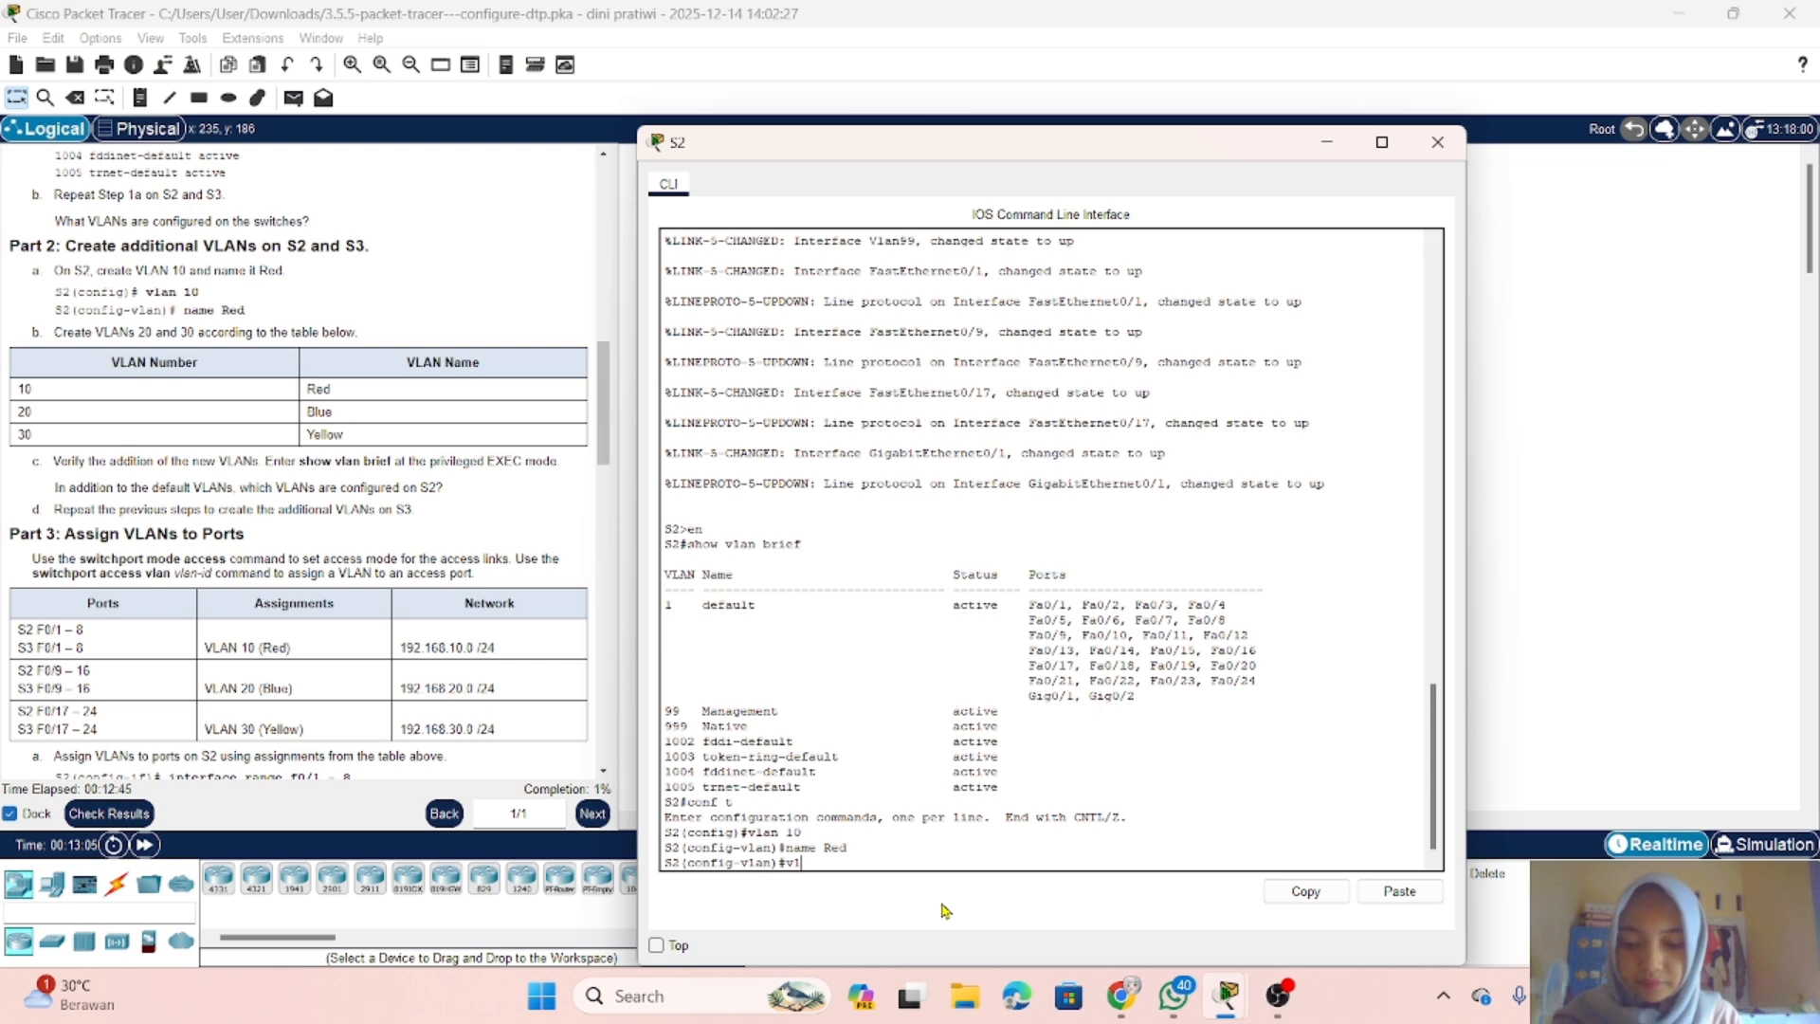
pyautogui.write('an')
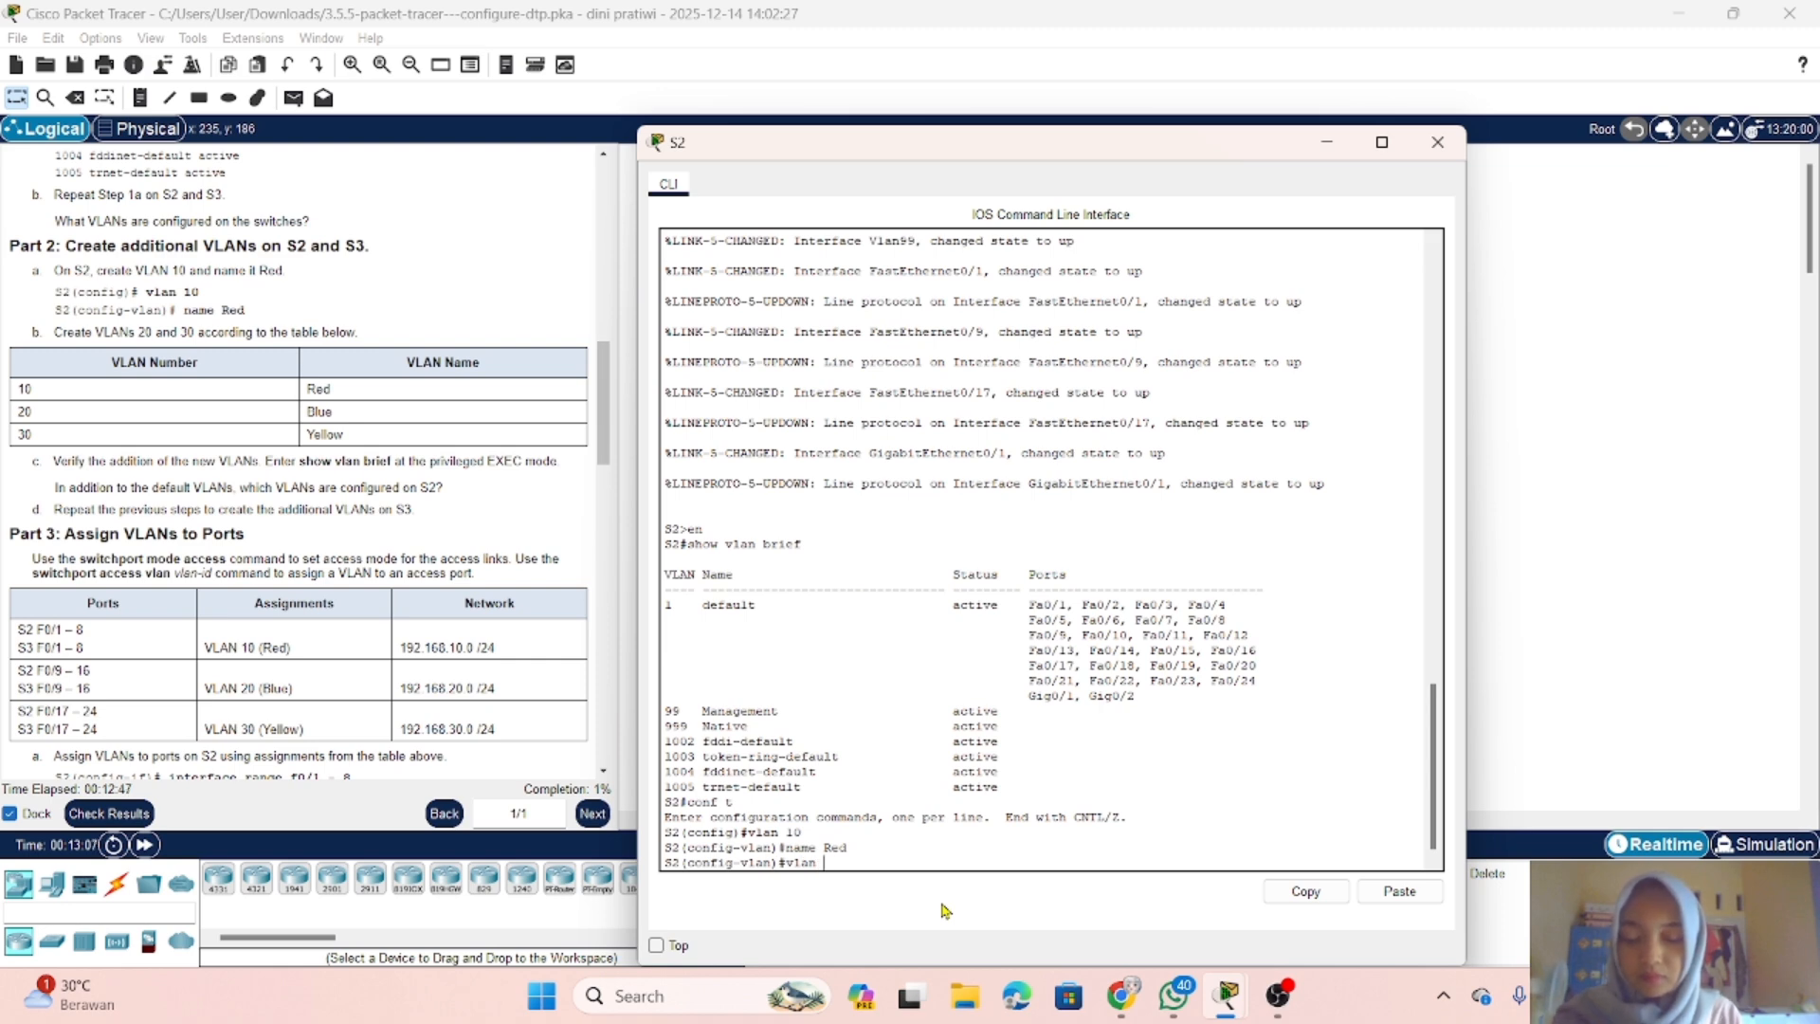
pyautogui.write(' 20')
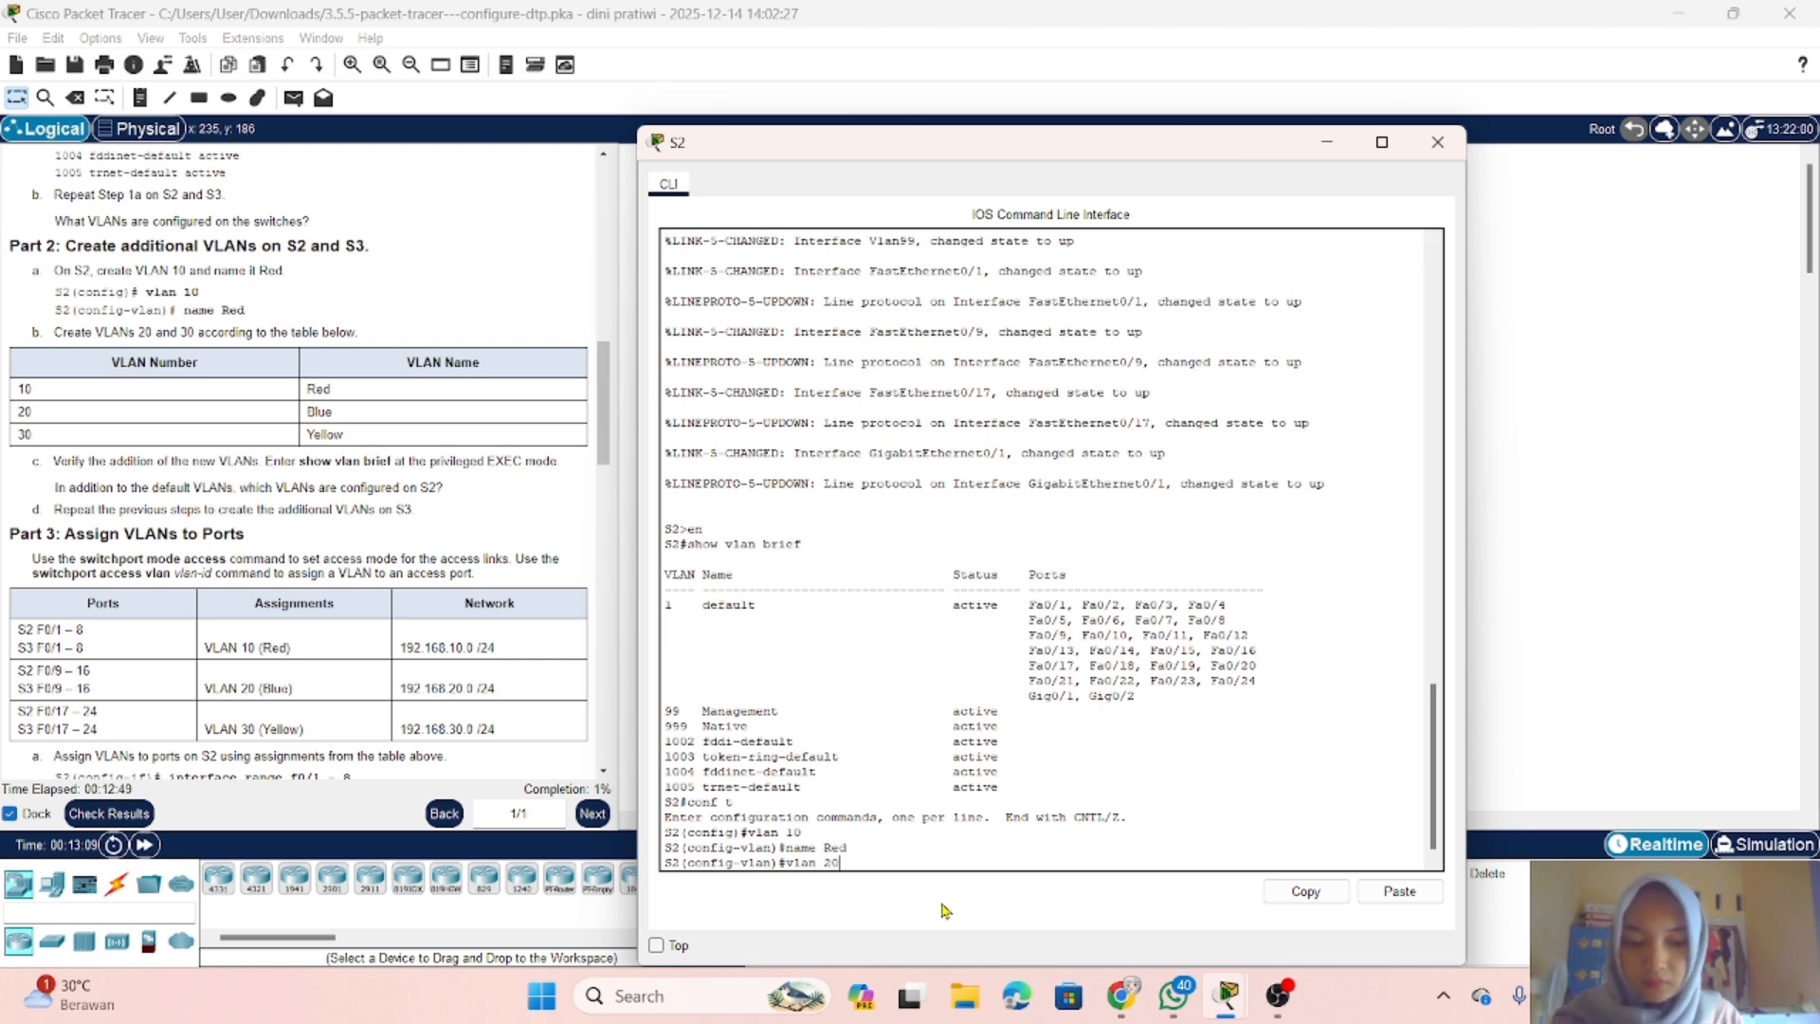
pyautogui.press('Return')
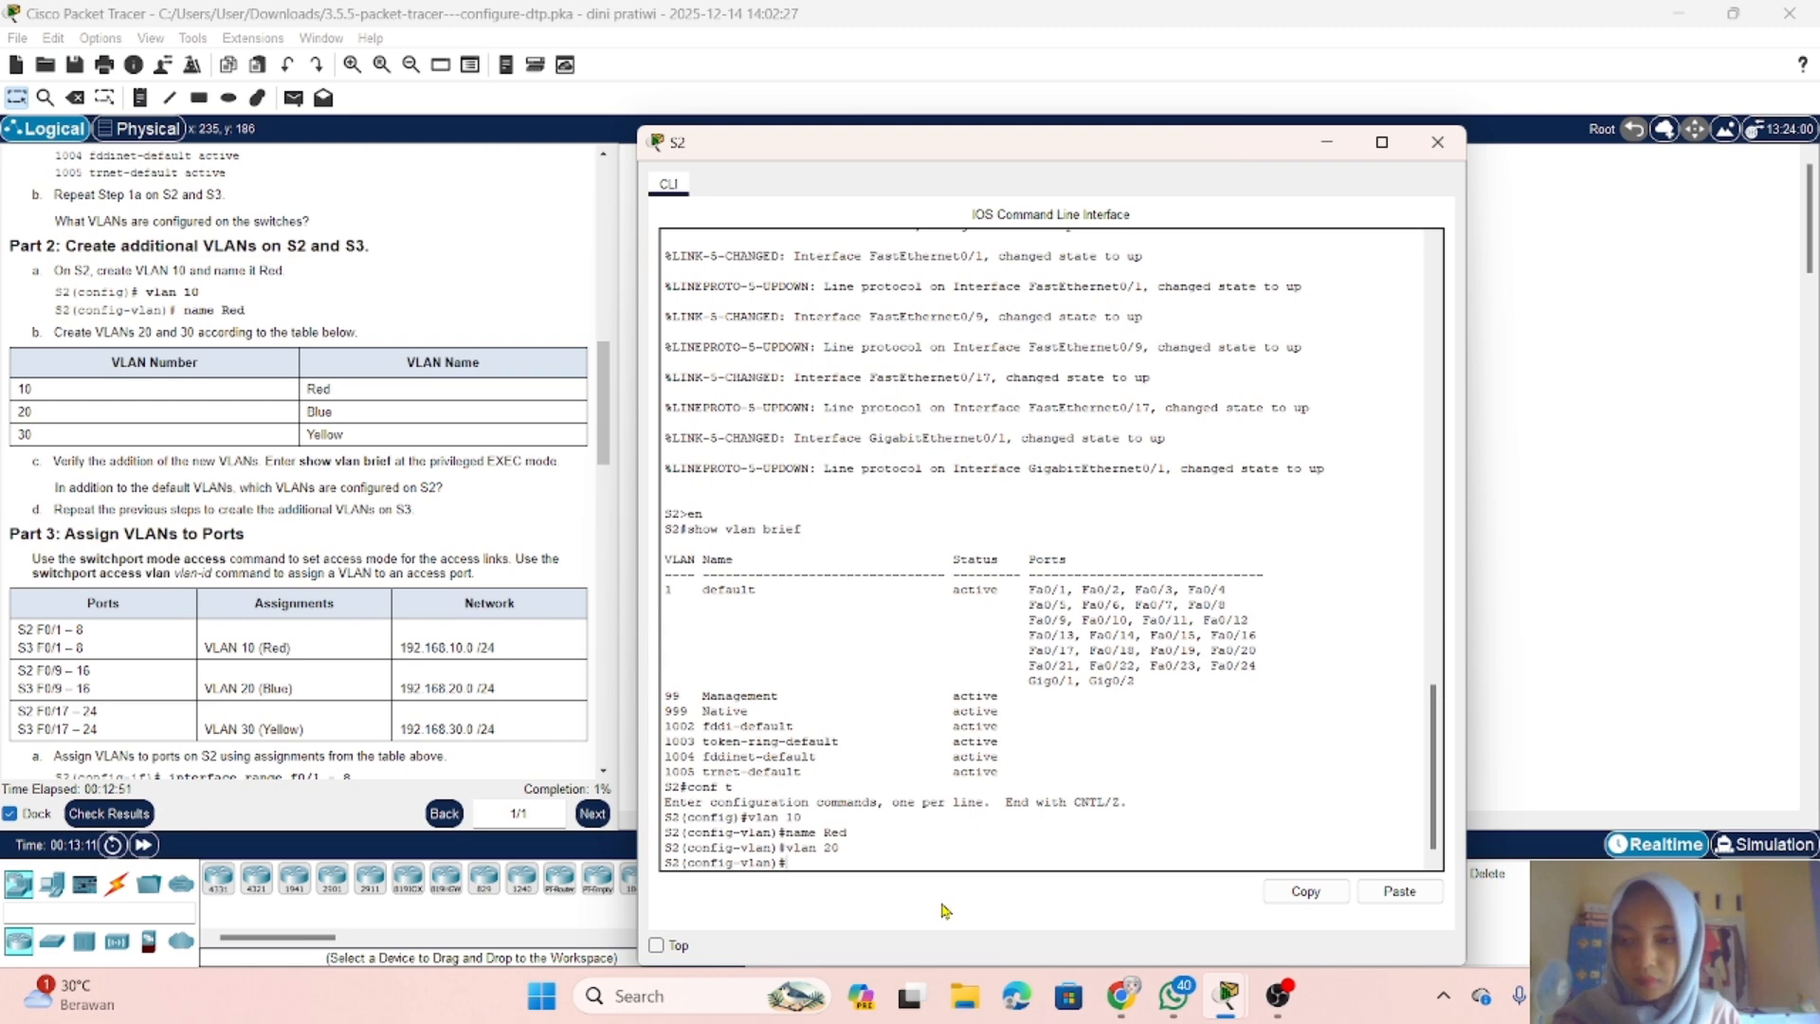
pyautogui.write('name')
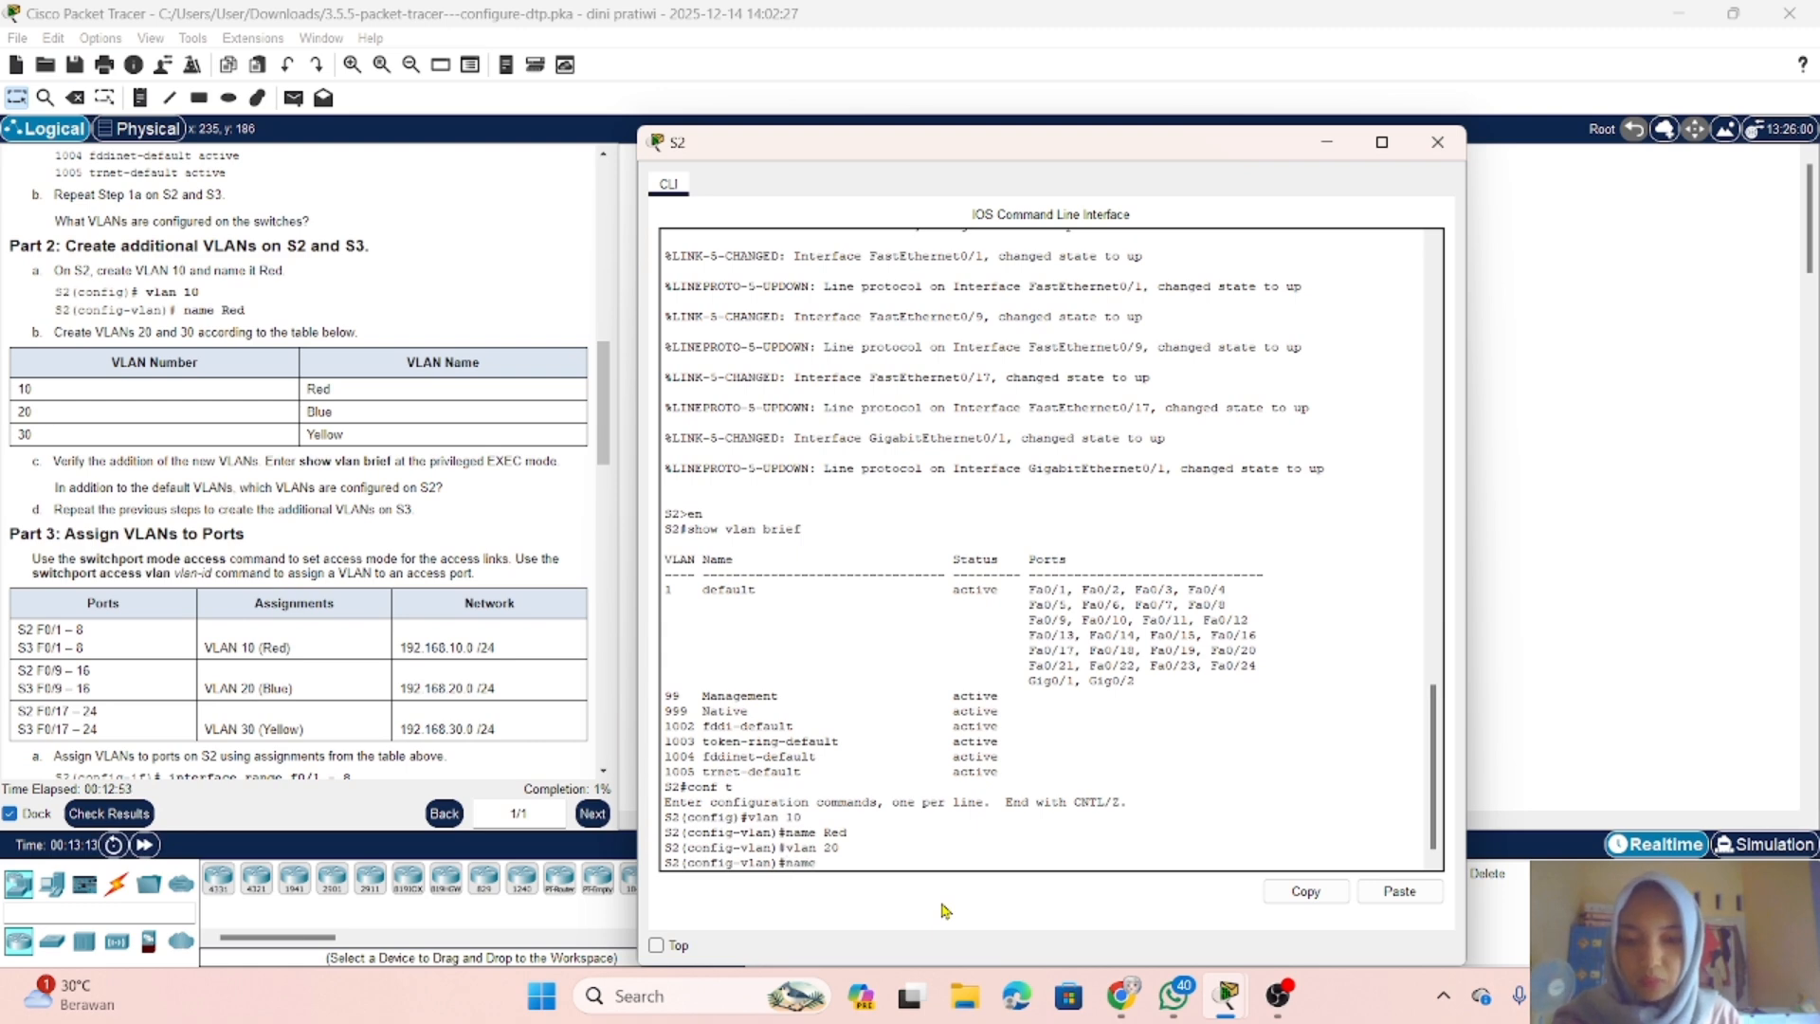
pyautogui.write(' Blue')
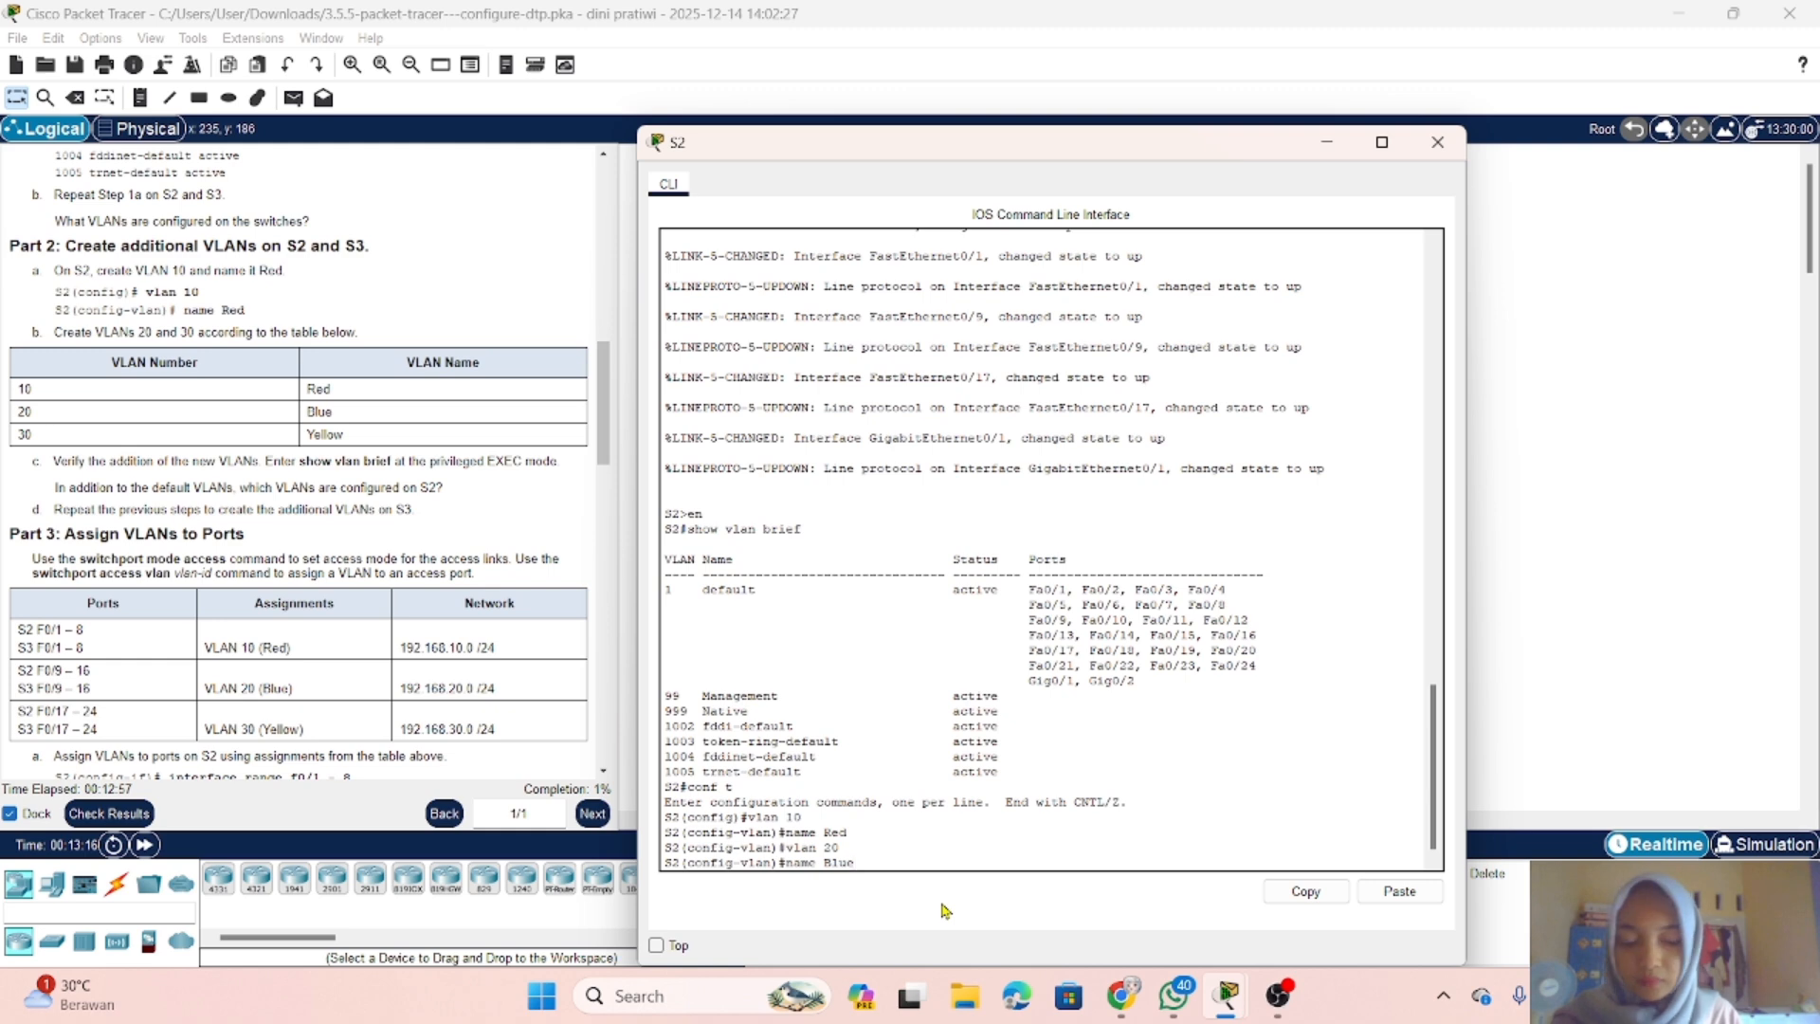
pyautogui.press('Return')
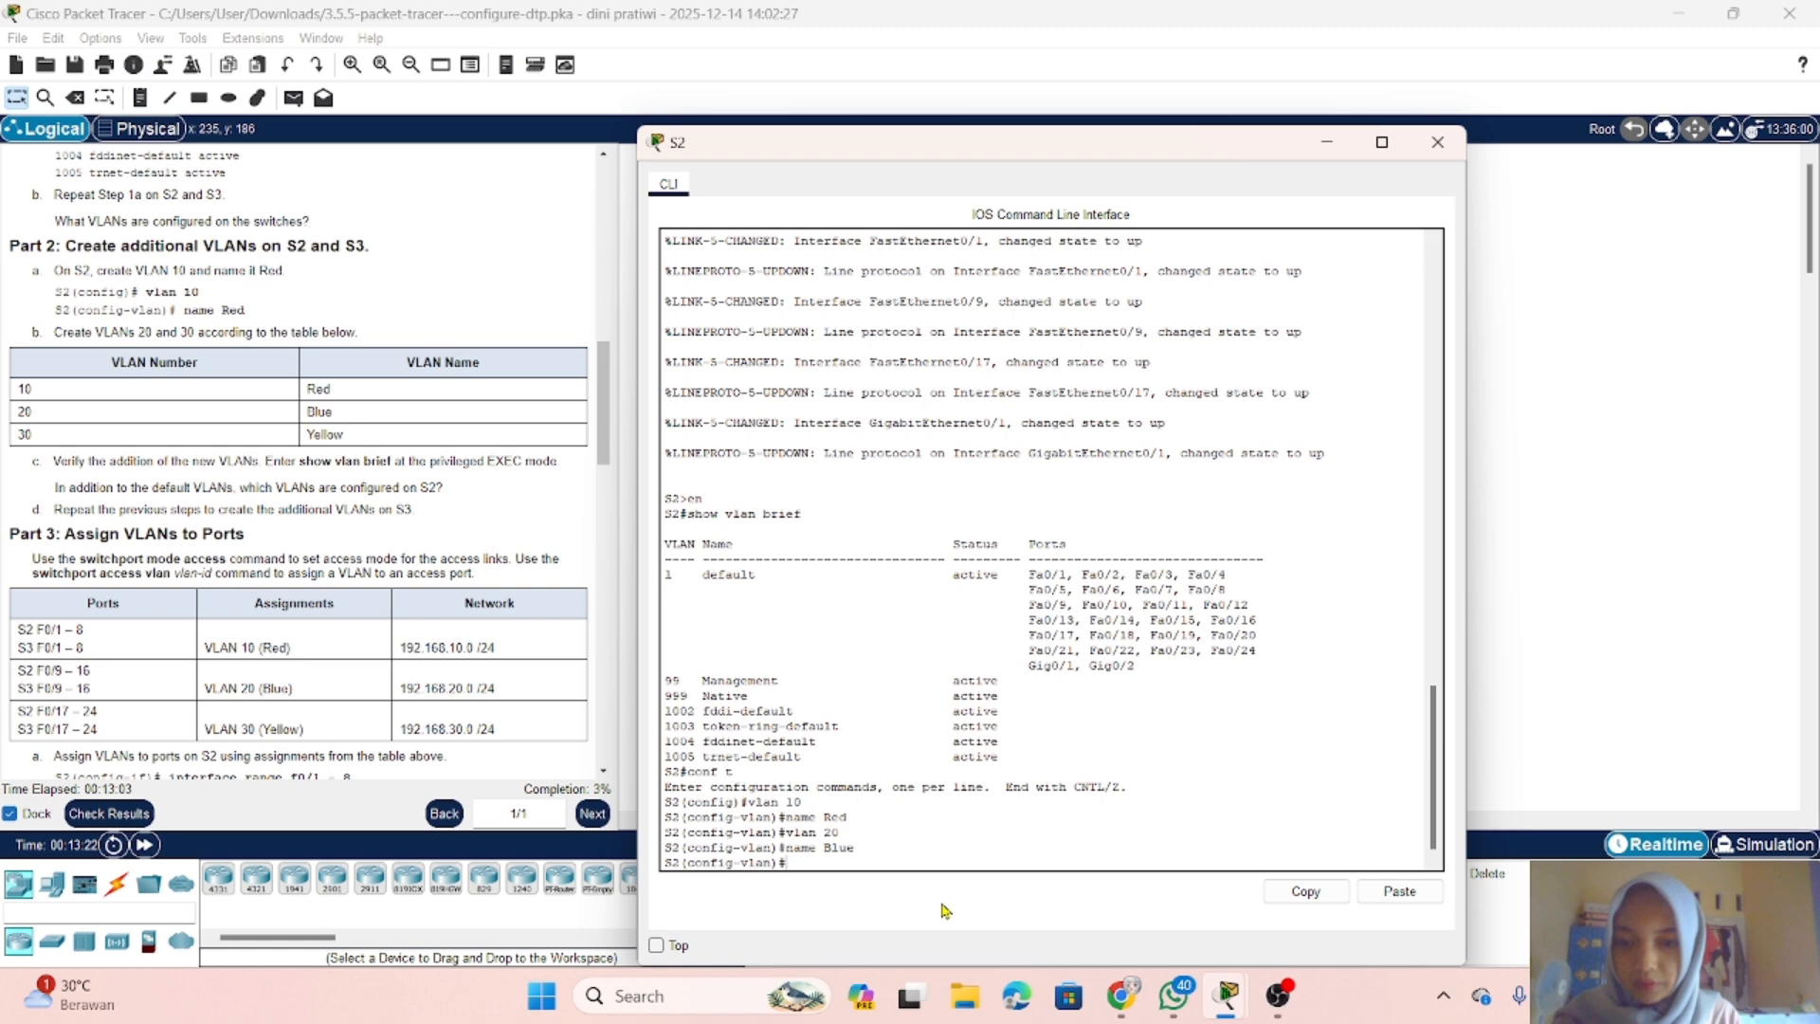
# Step: Create VLAN 30 on S2 and name it Yellow
pyautogui.write('vlan')
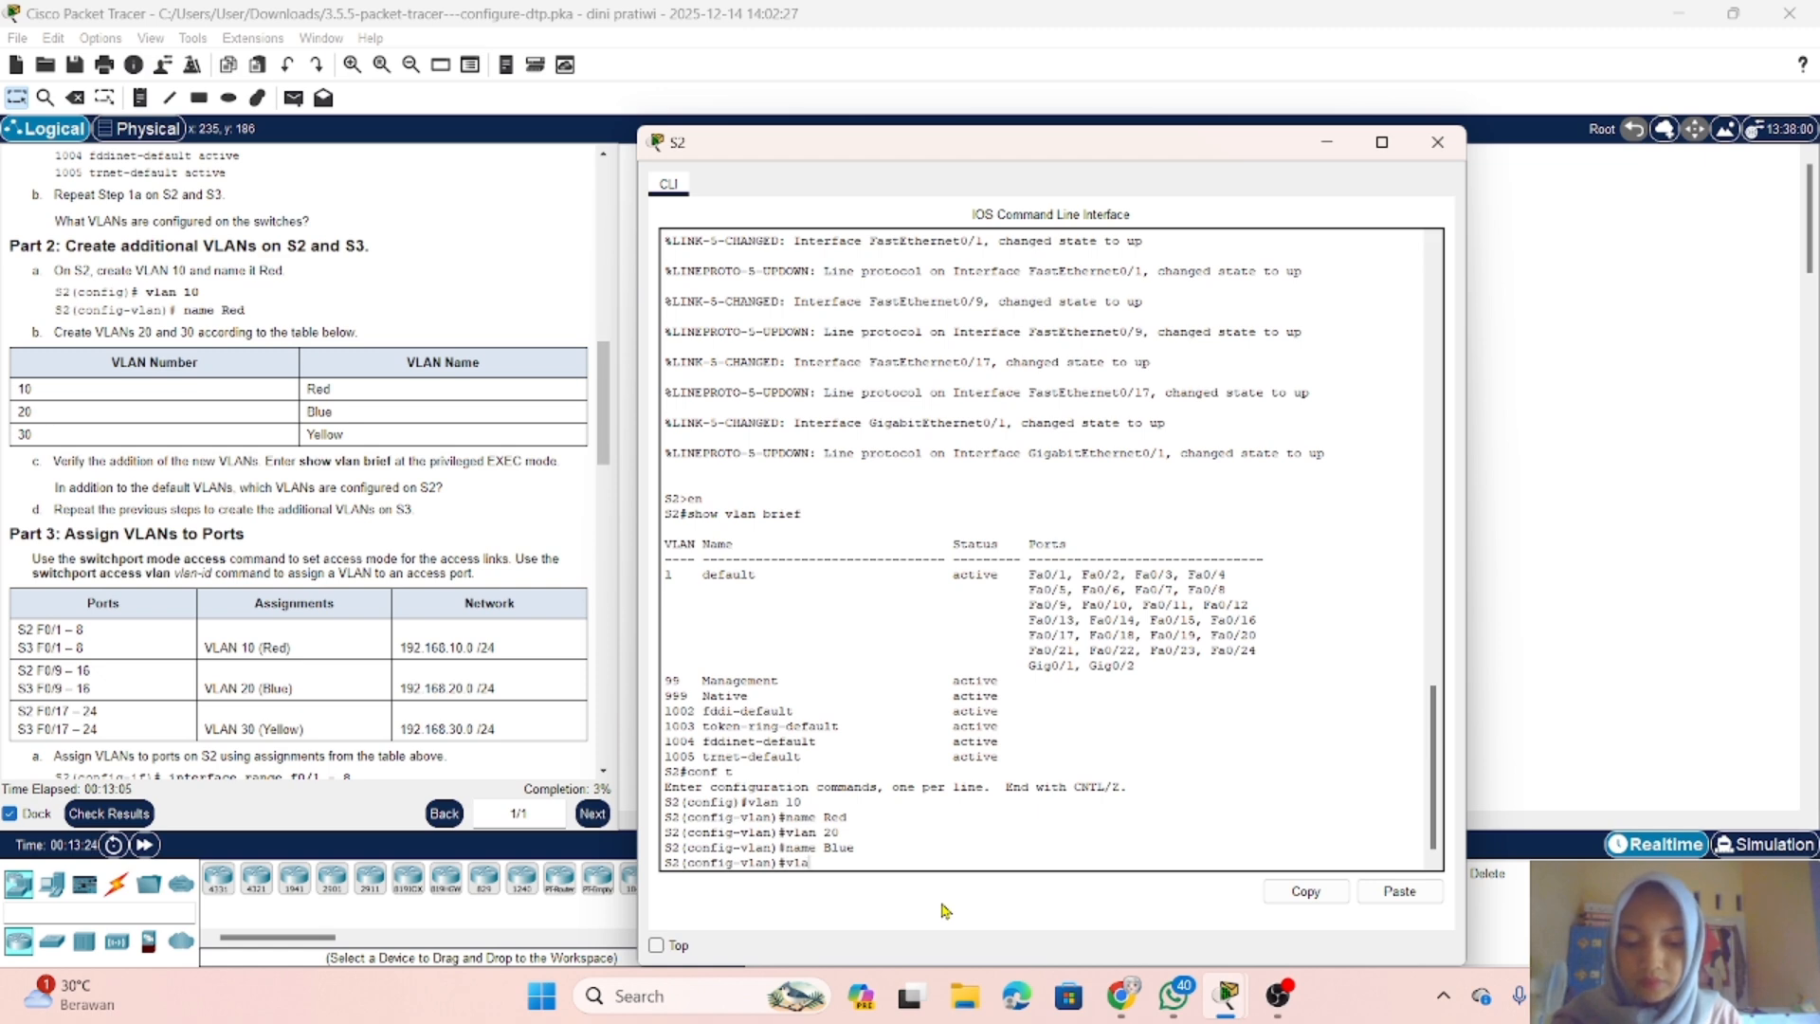
pyautogui.write(' 30')
pyautogui.press('Return')
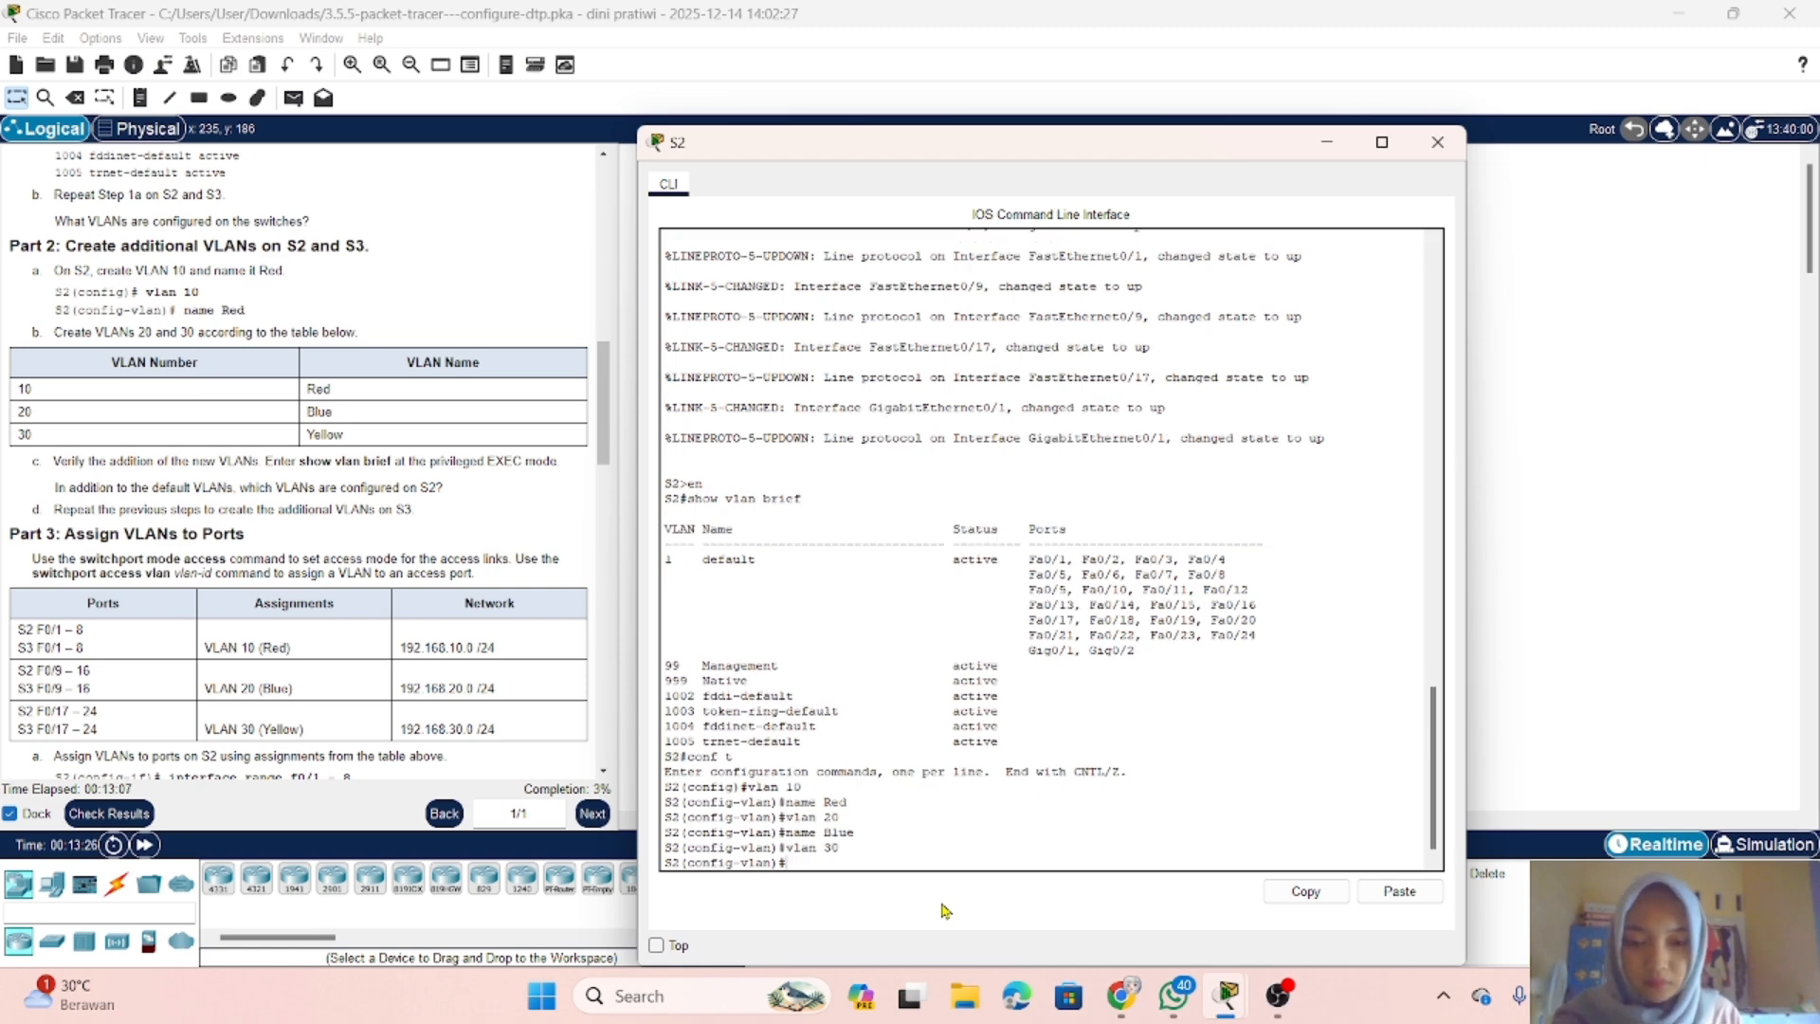
pyautogui.write('na')
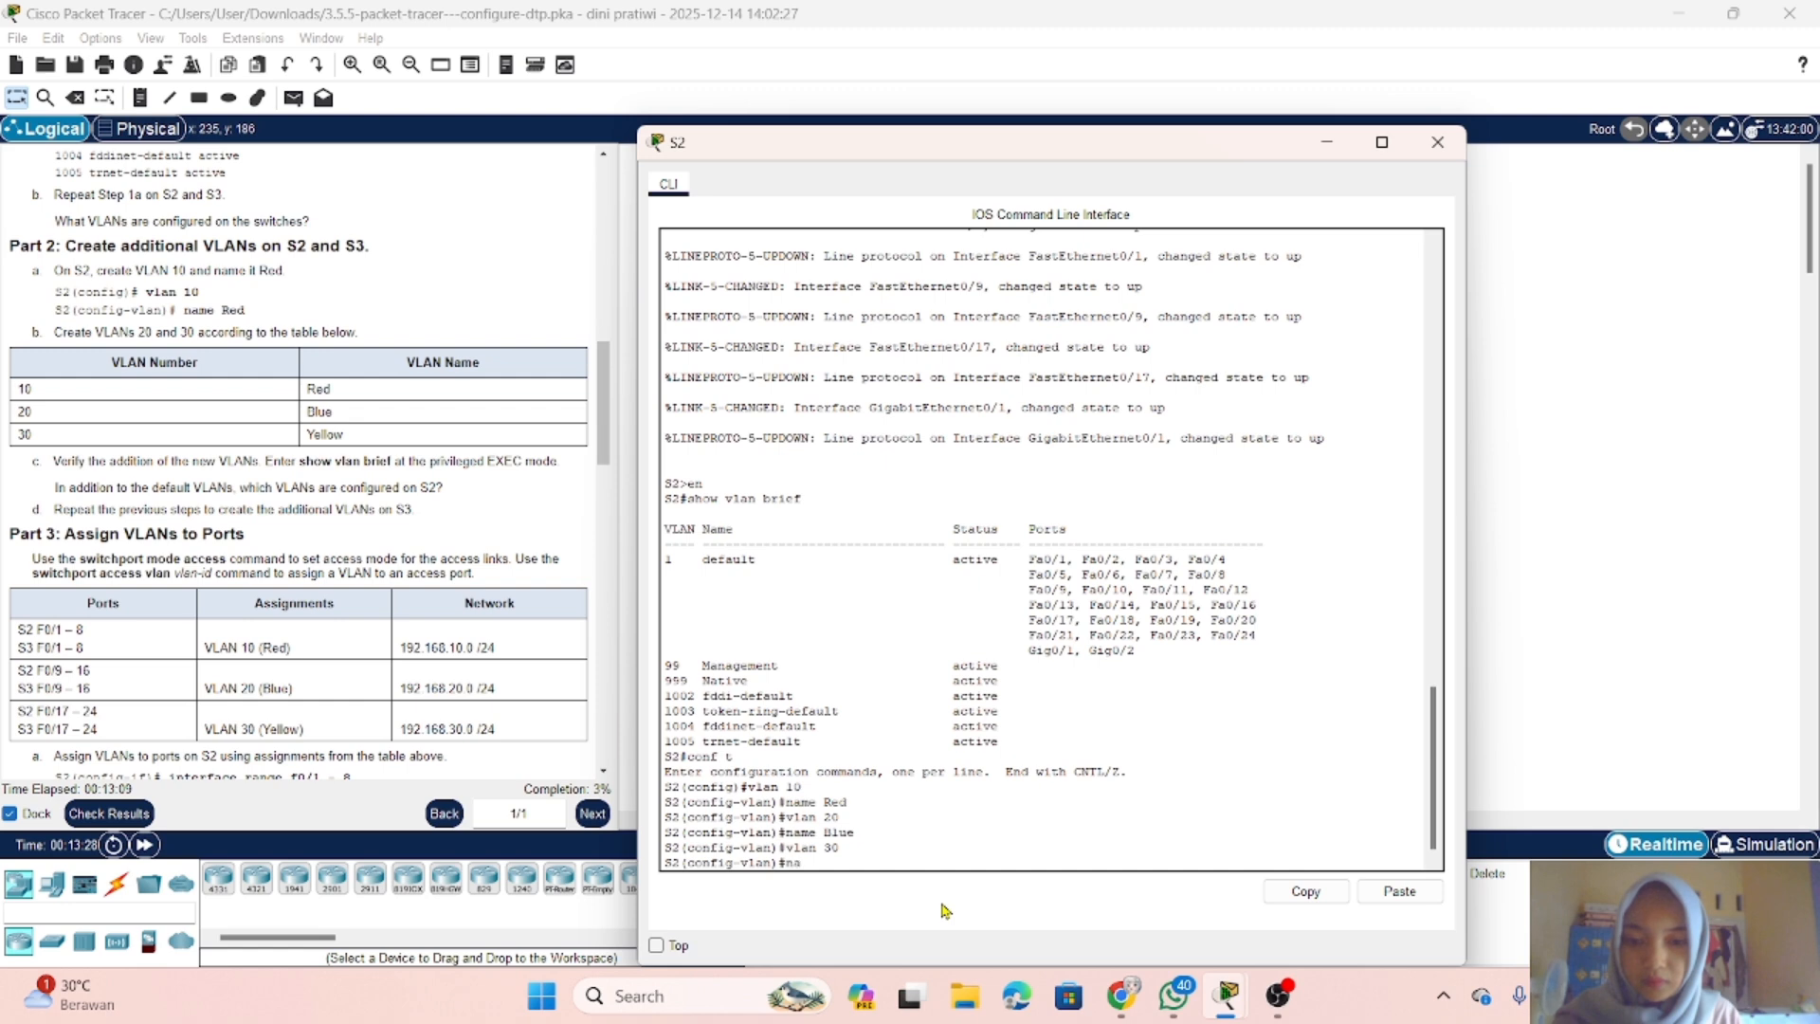
pyautogui.write('me')
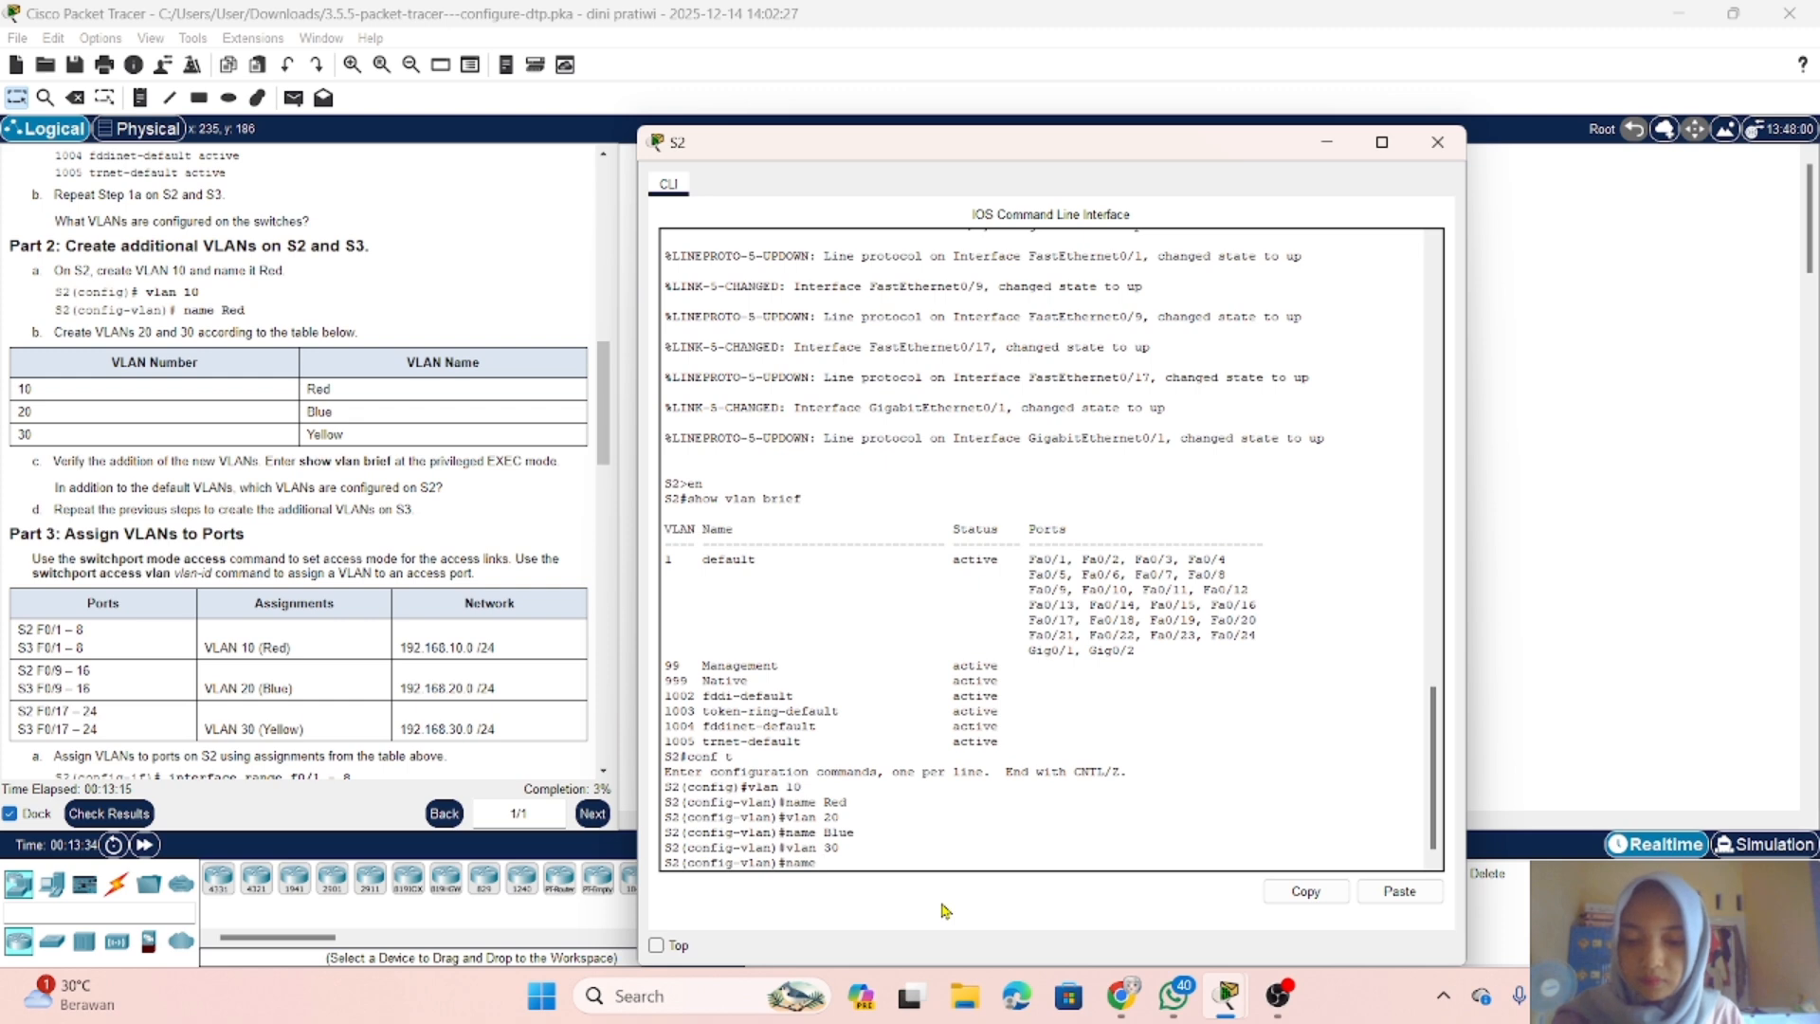
pyautogui.write('Yellow')
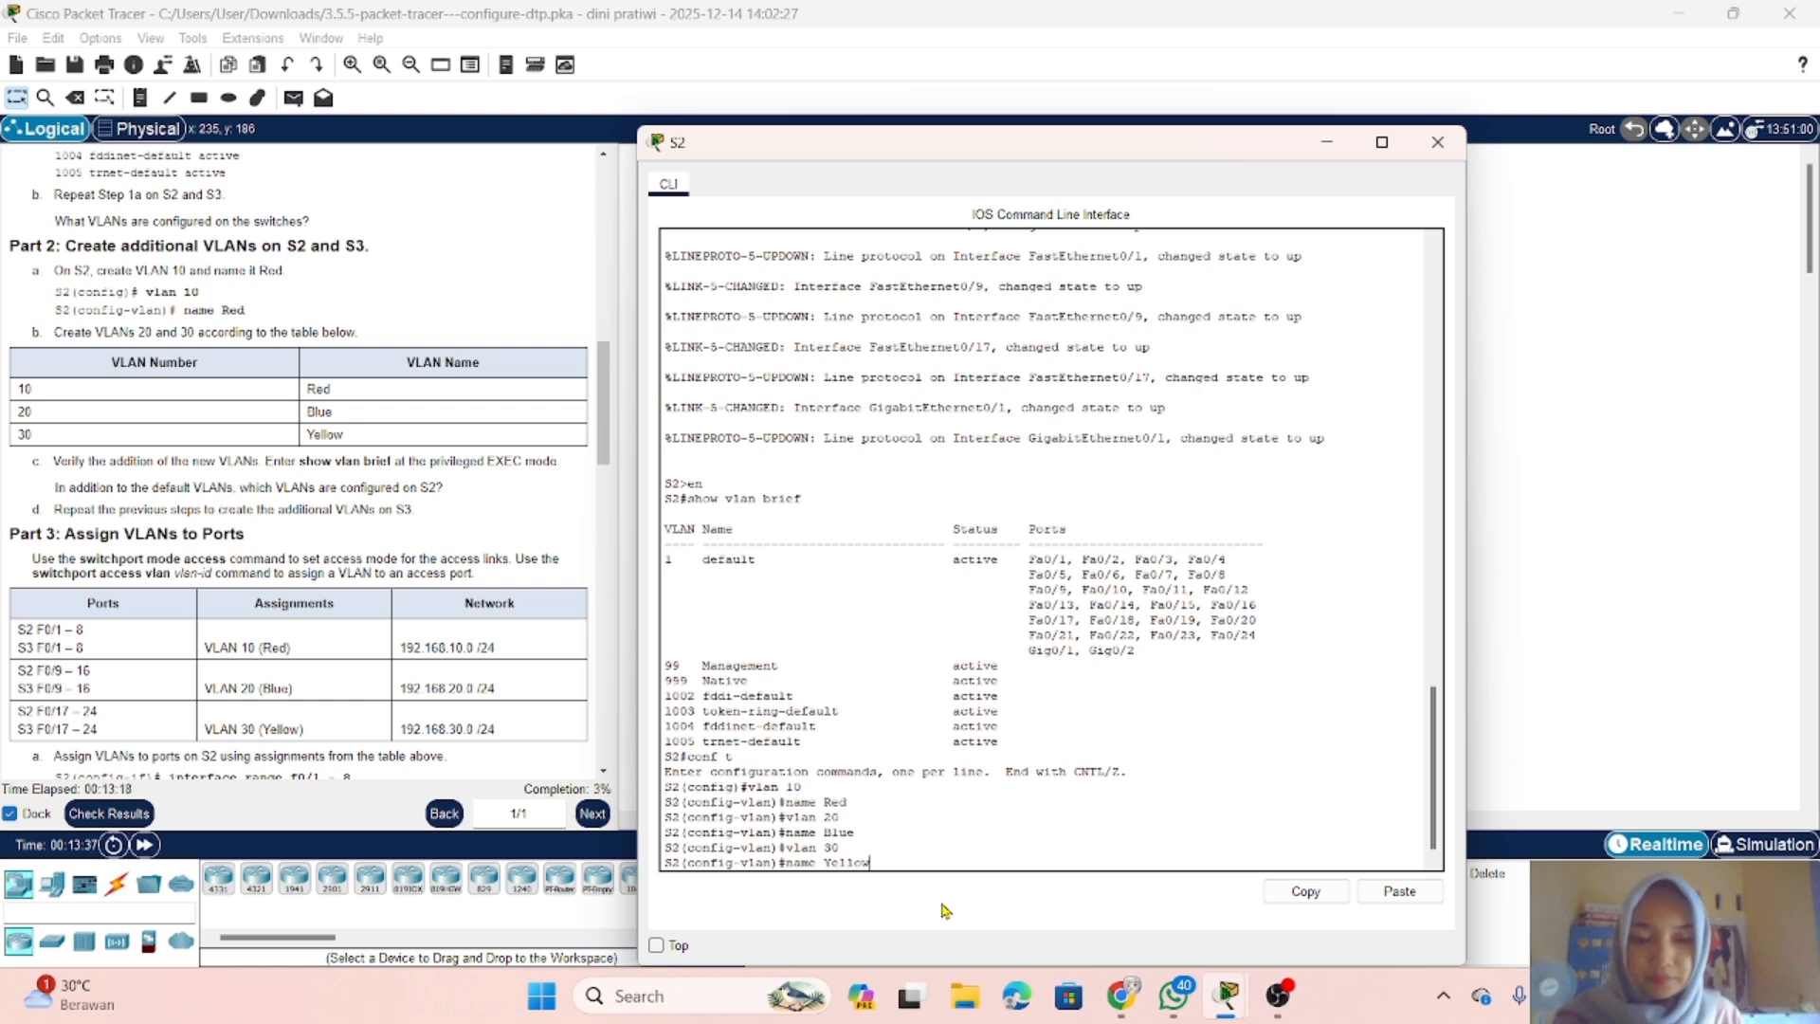
pyautogui.press('Return')
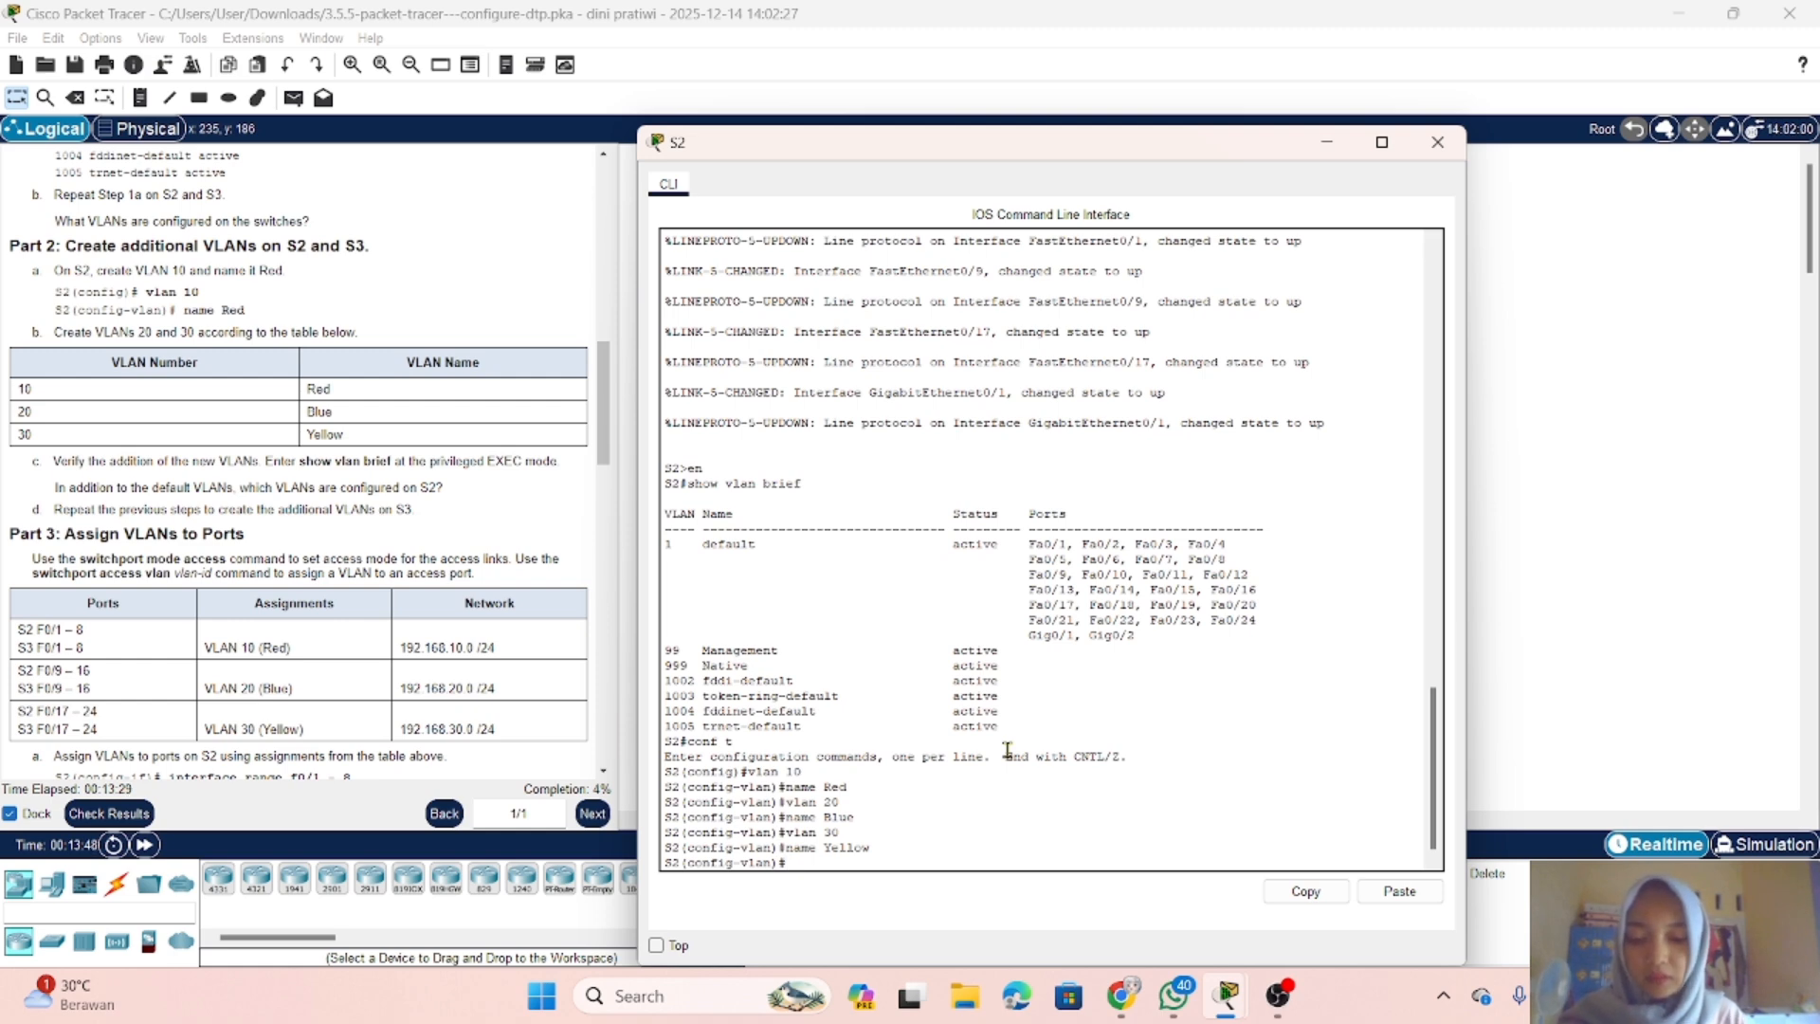
# Step: Return S2 to privileged EXEC mode and check its new VLANs with show vlan brief, then read the Part 3 port assignments
pyautogui.write('end')
pyautogui.press('Return')
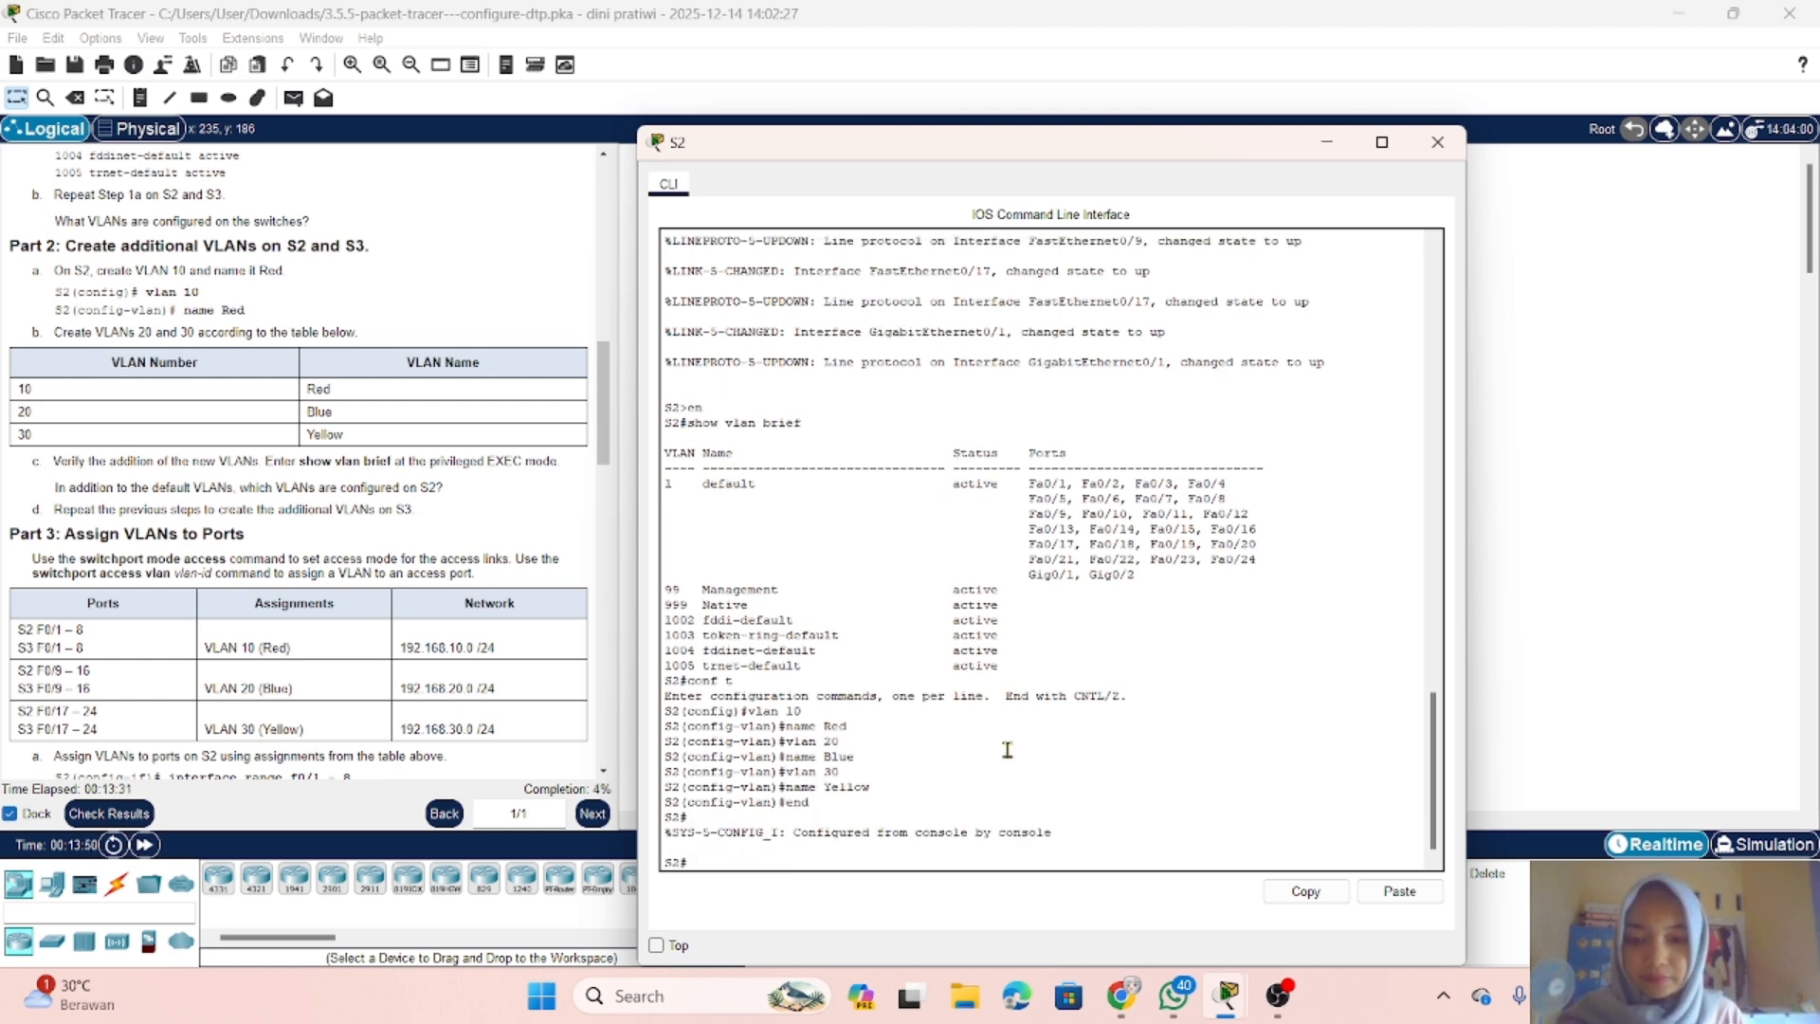
pyautogui.write('show vlan brief')
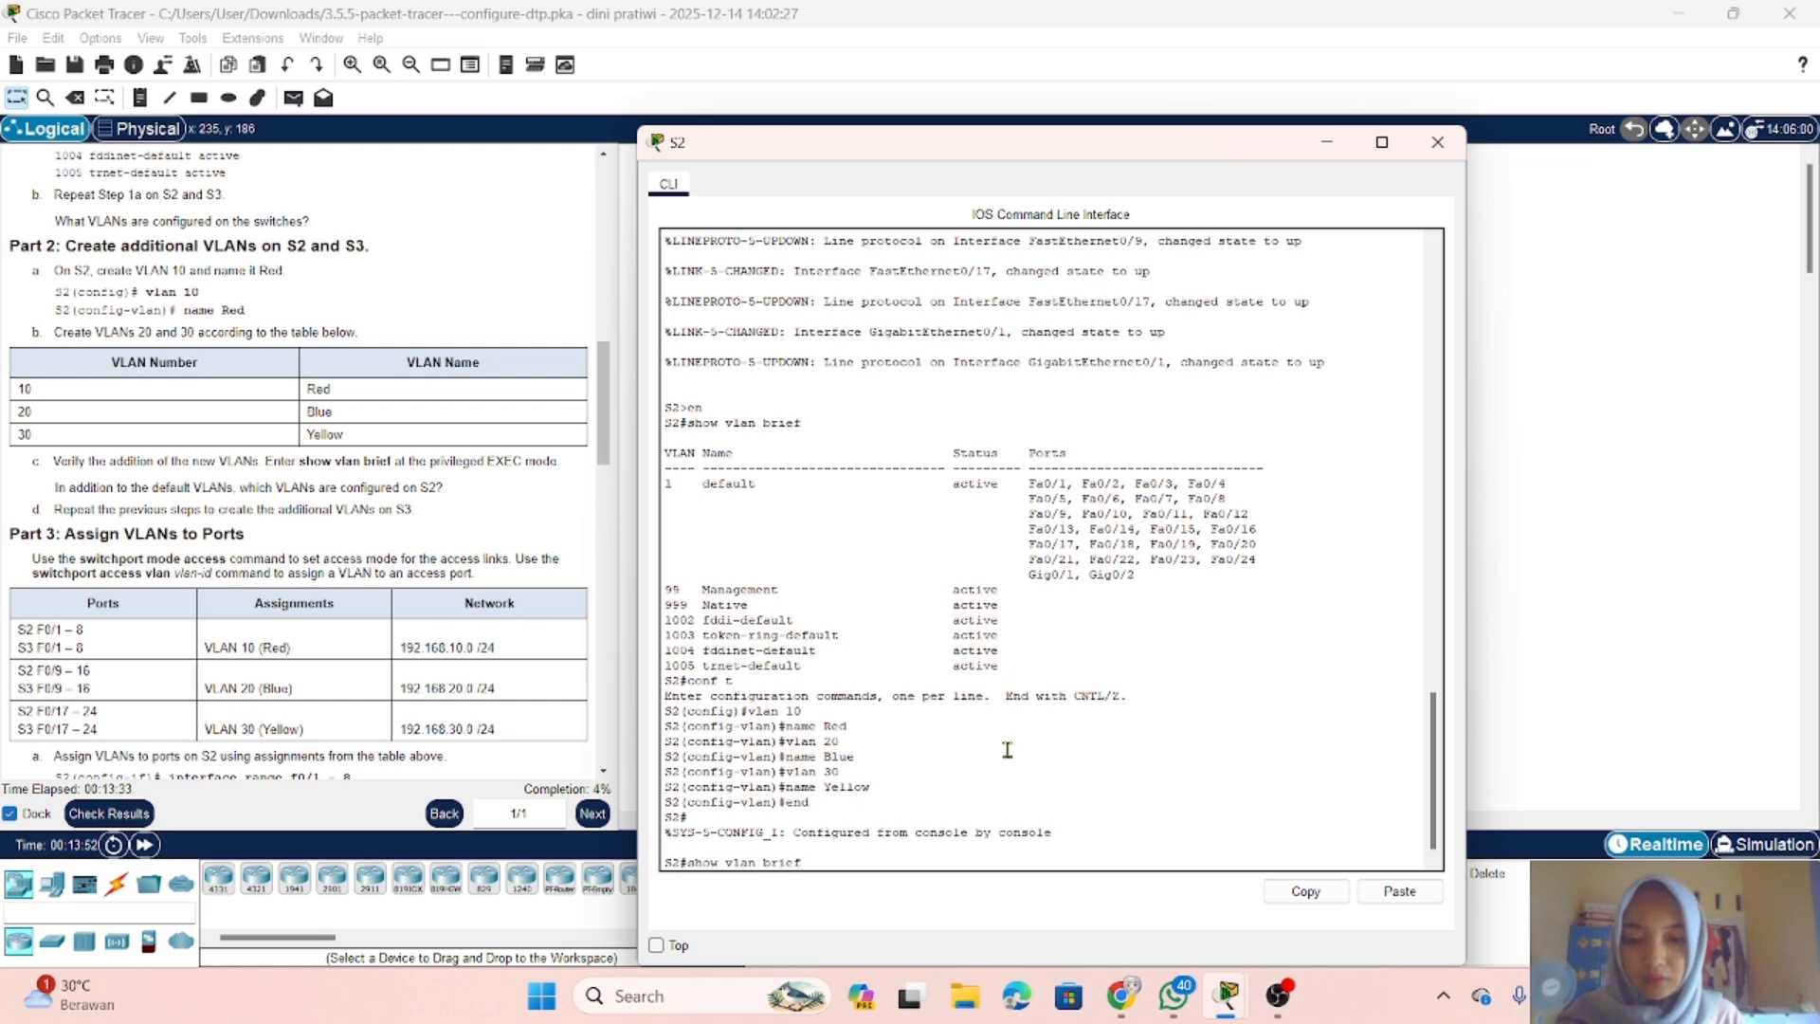
pyautogui.press('Return')
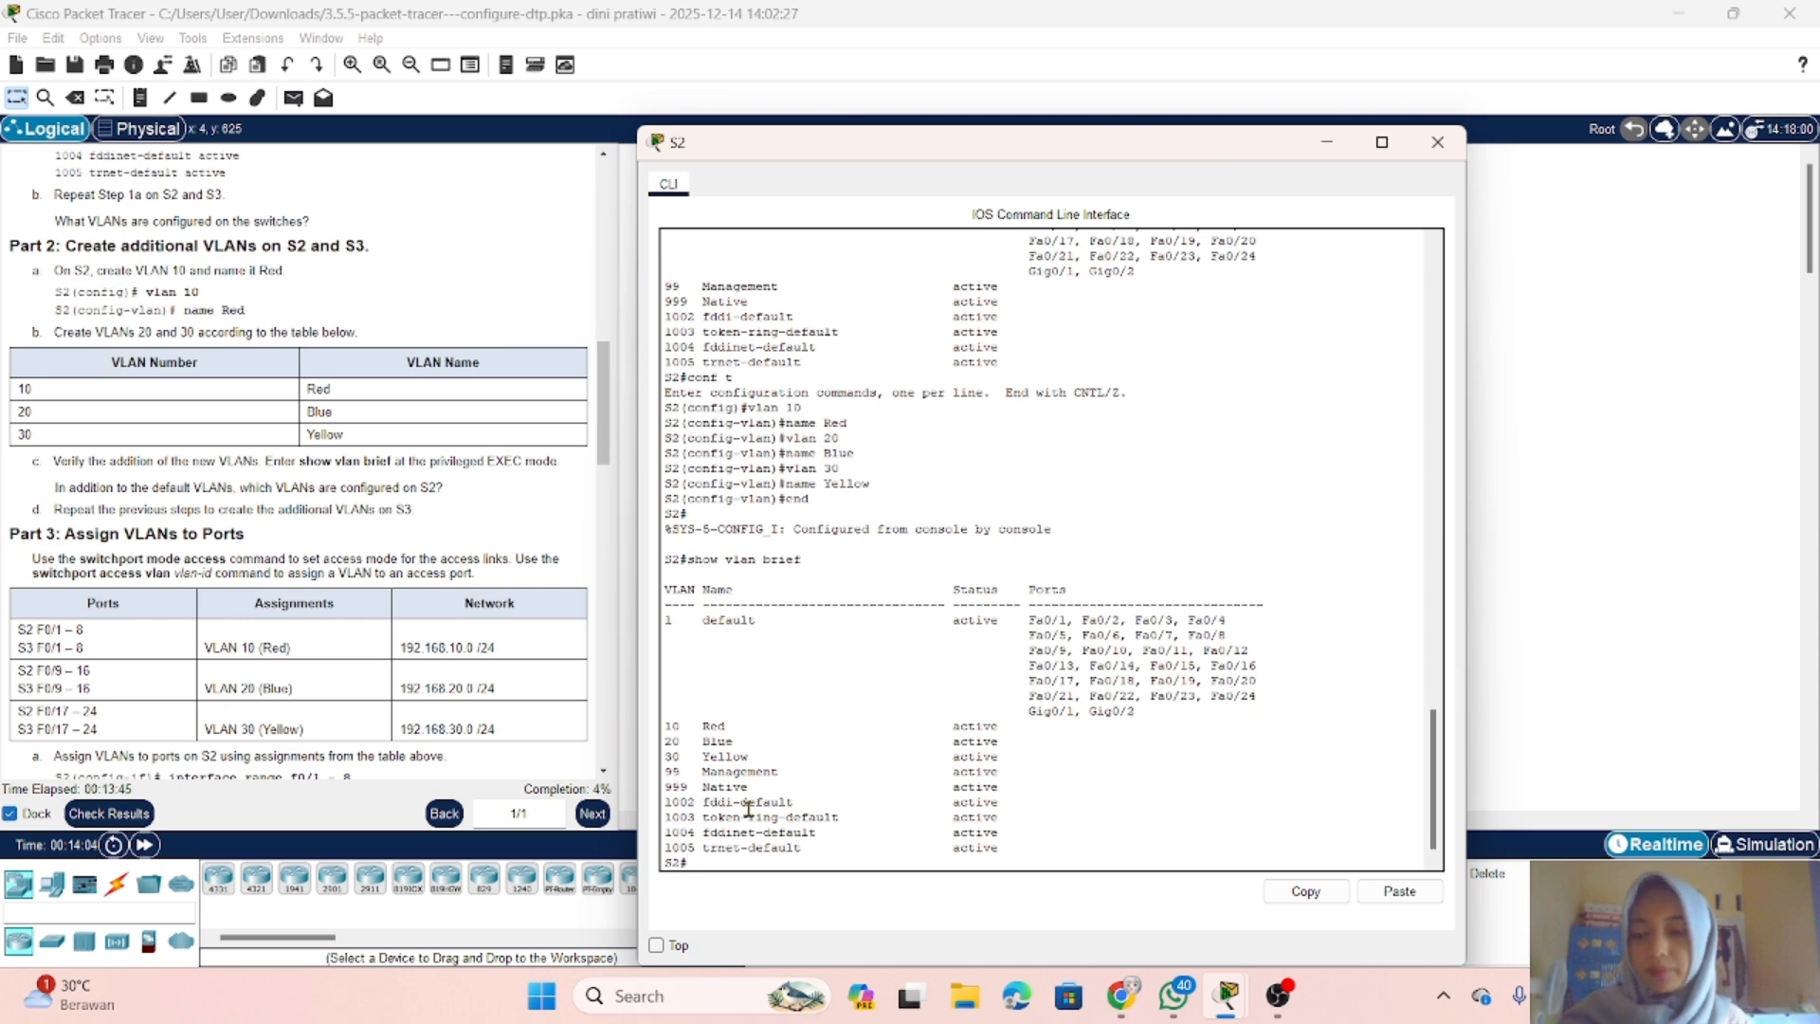
pyautogui.scroll(-3, 556, 461)
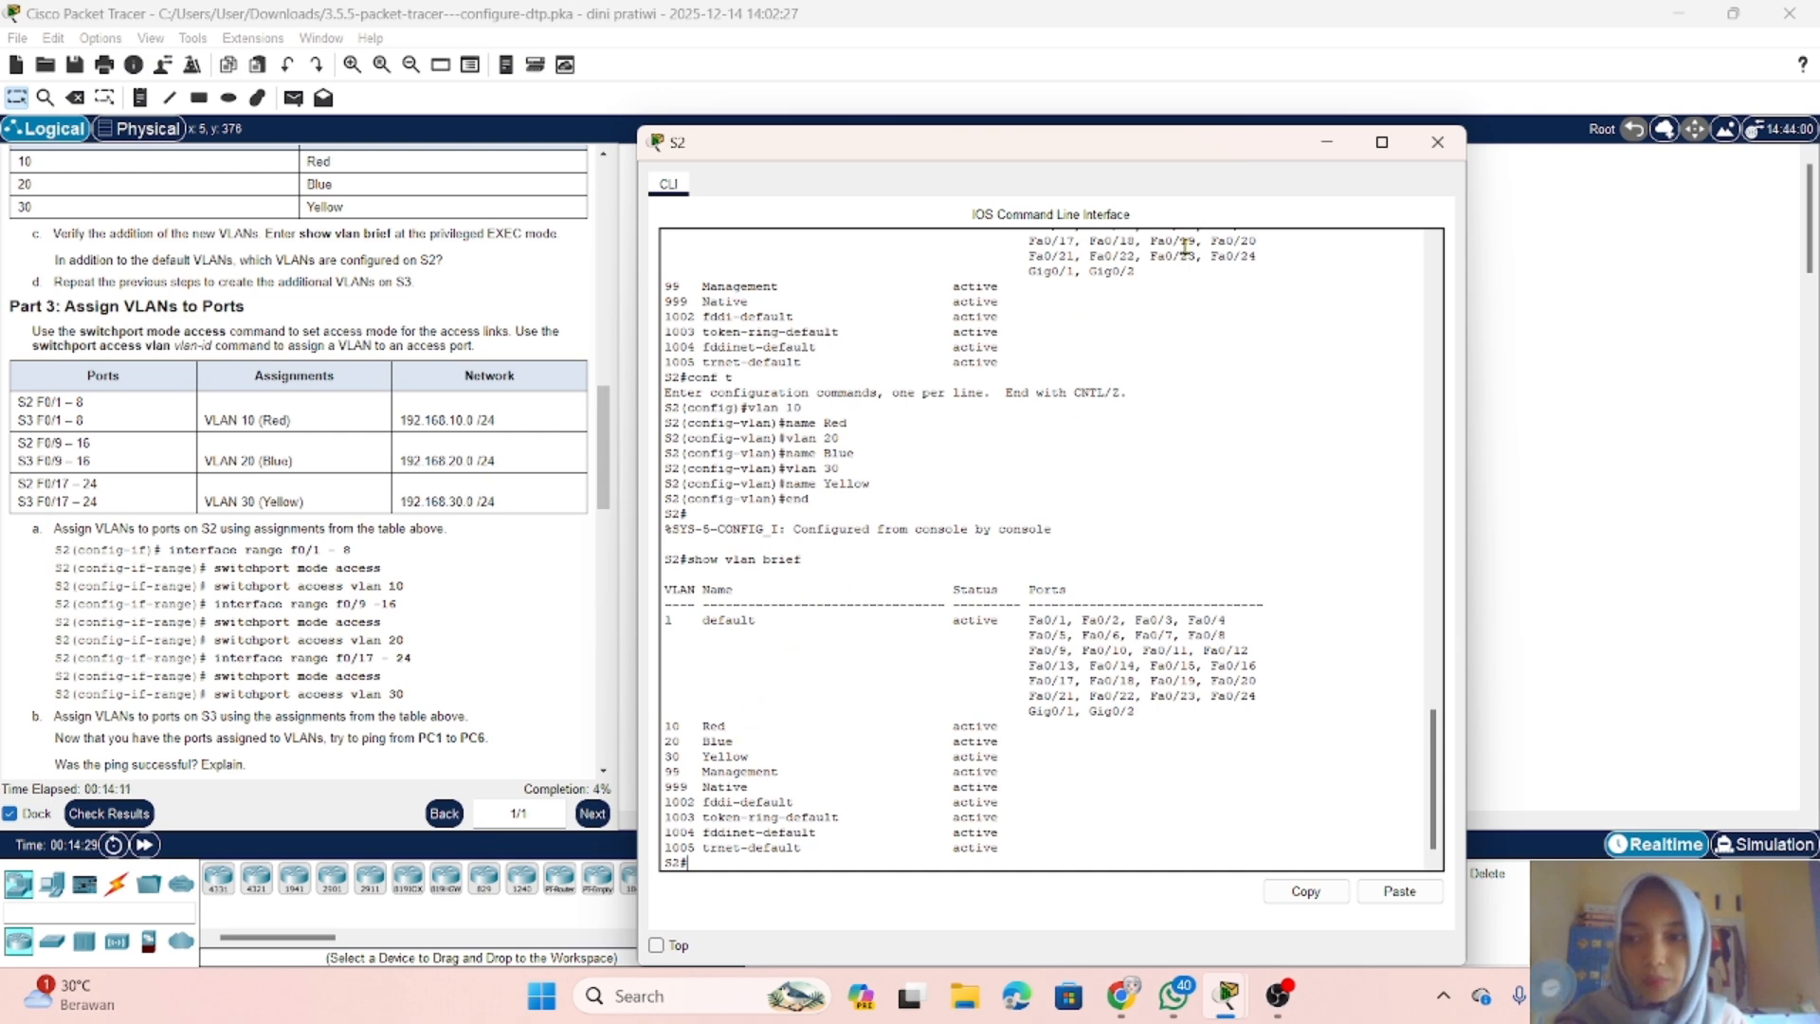
pyautogui.scroll(-1, 422, 458)
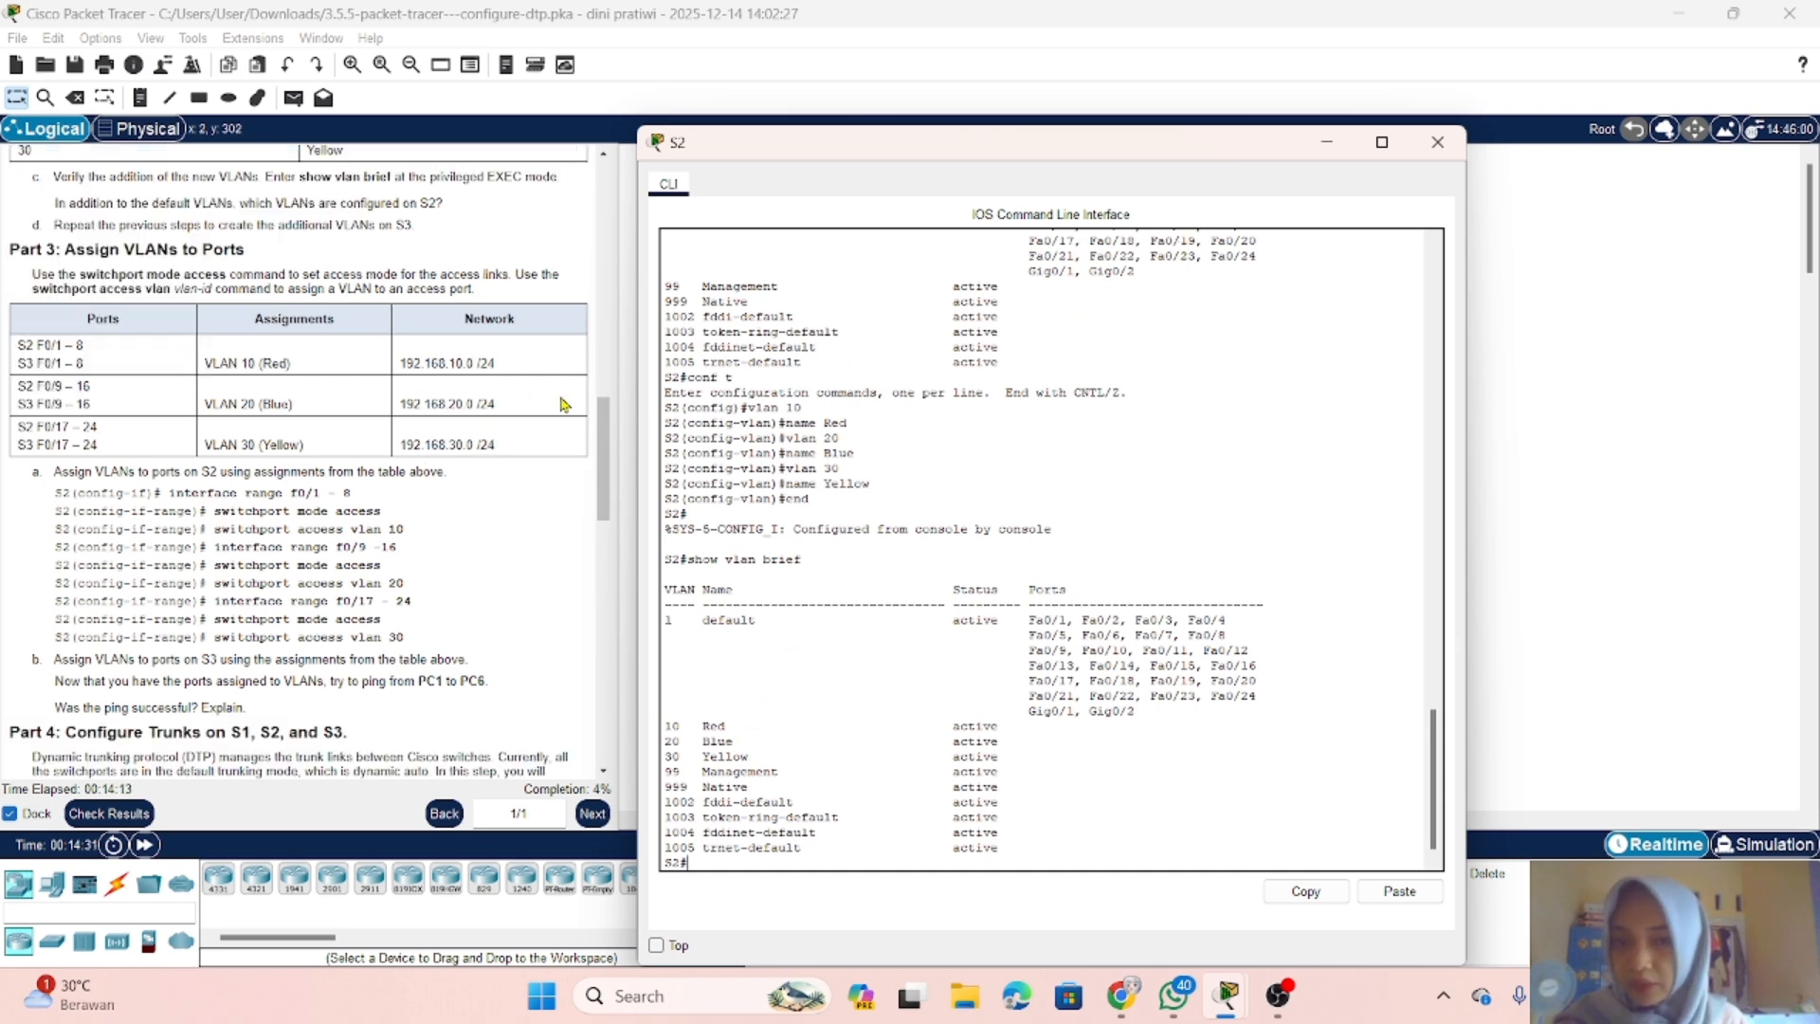
# Step: Put the S2 window away and open the command line of switch S3
pyautogui.click(1326, 142)
pyautogui.click(1073, 333)
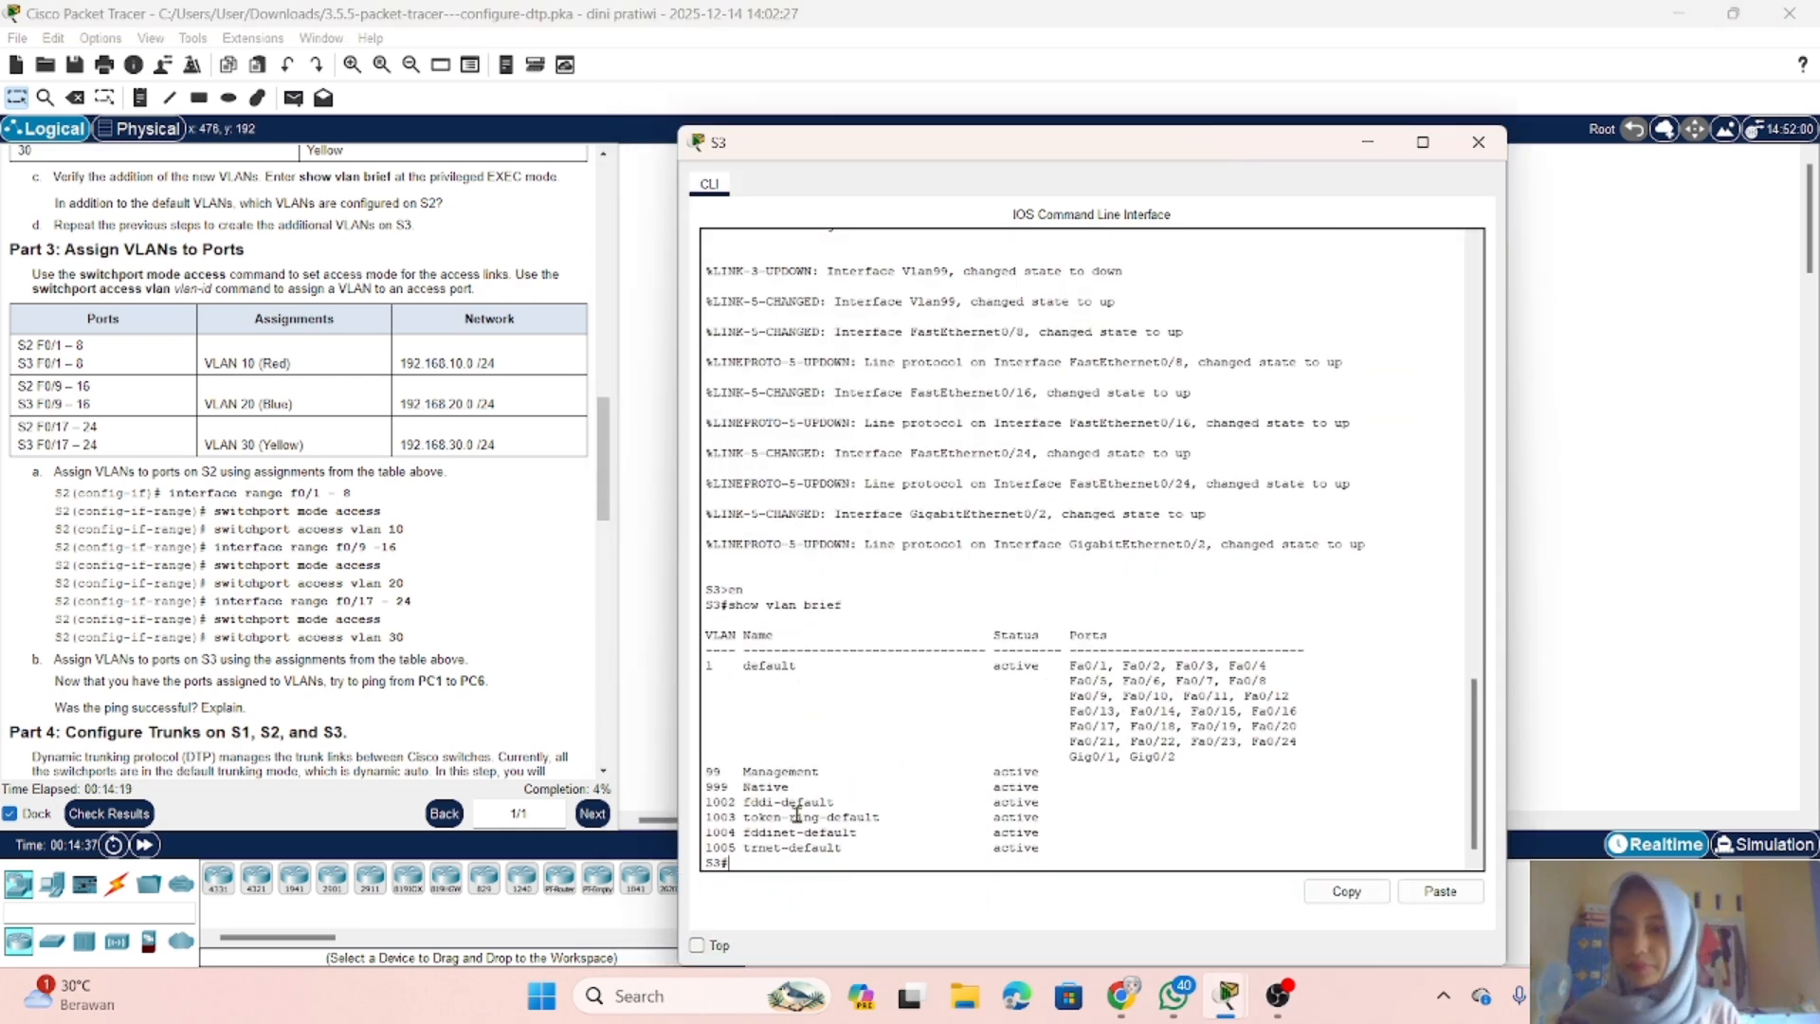
pyautogui.write('vlan')
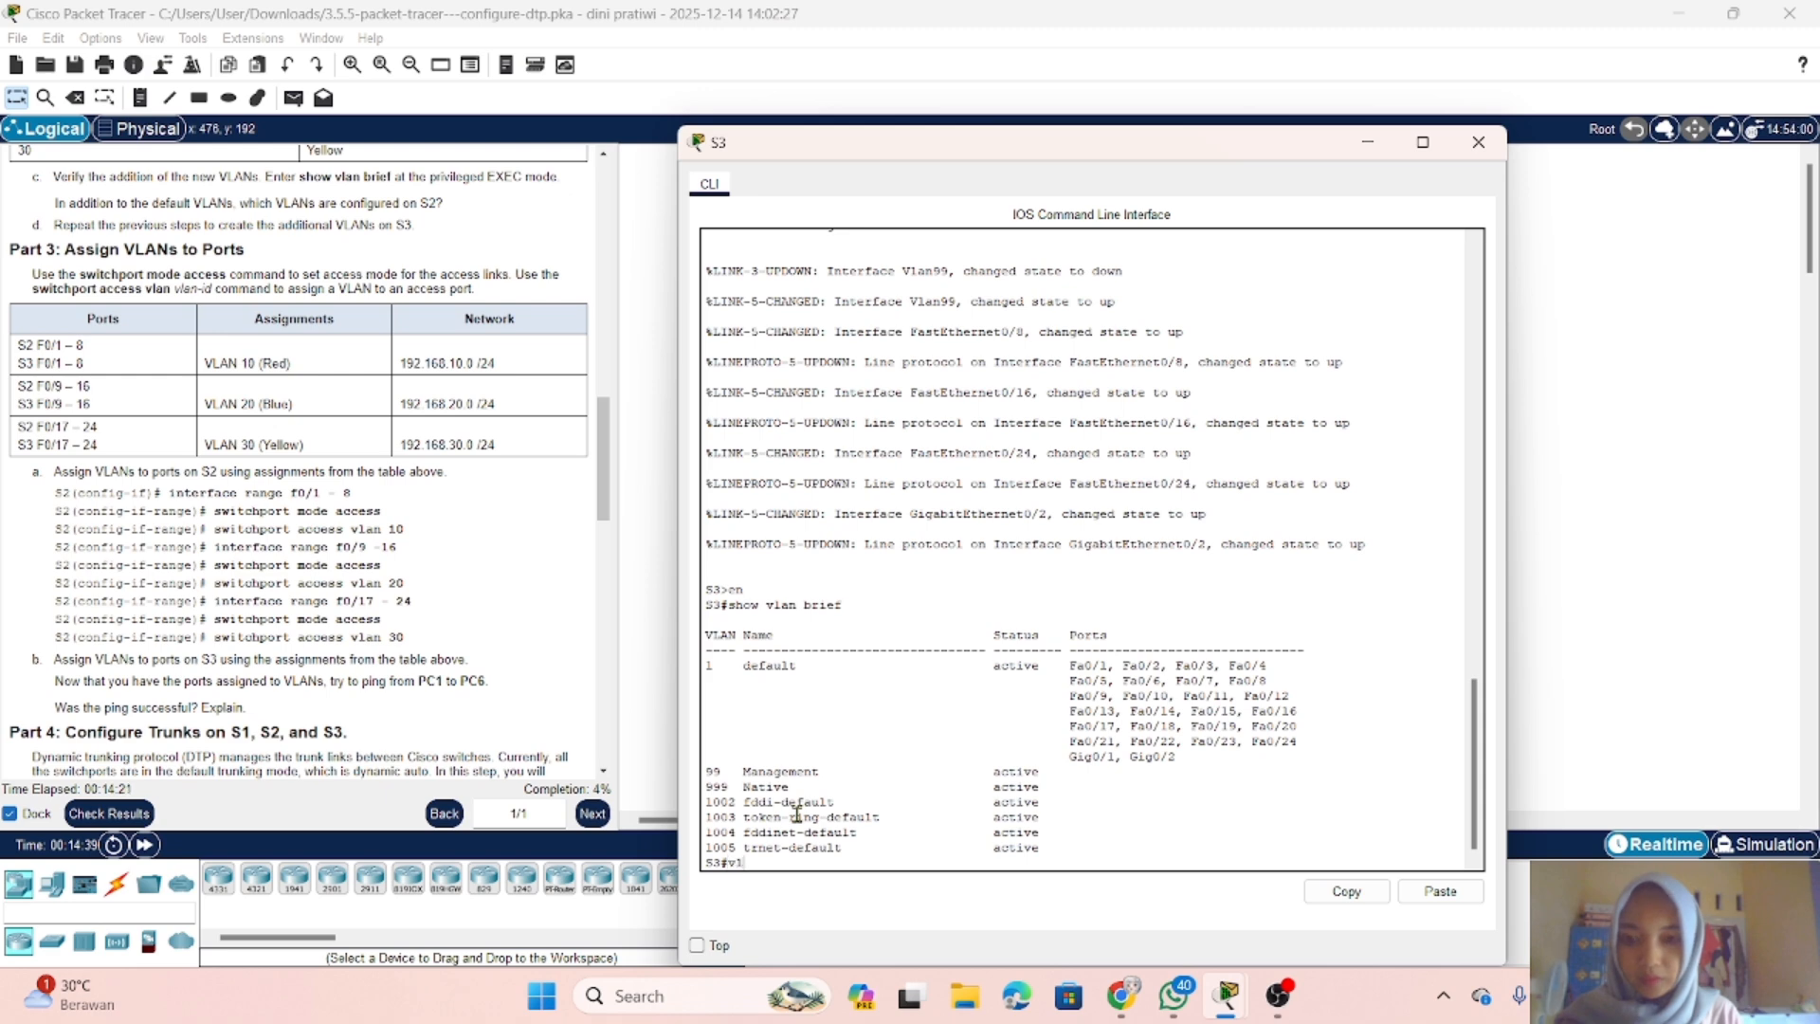
pyautogui.press('BackSpace')
pyautogui.press('BackSpace')
pyautogui.press('BackSpace')
pyautogui.press('BackSpace')
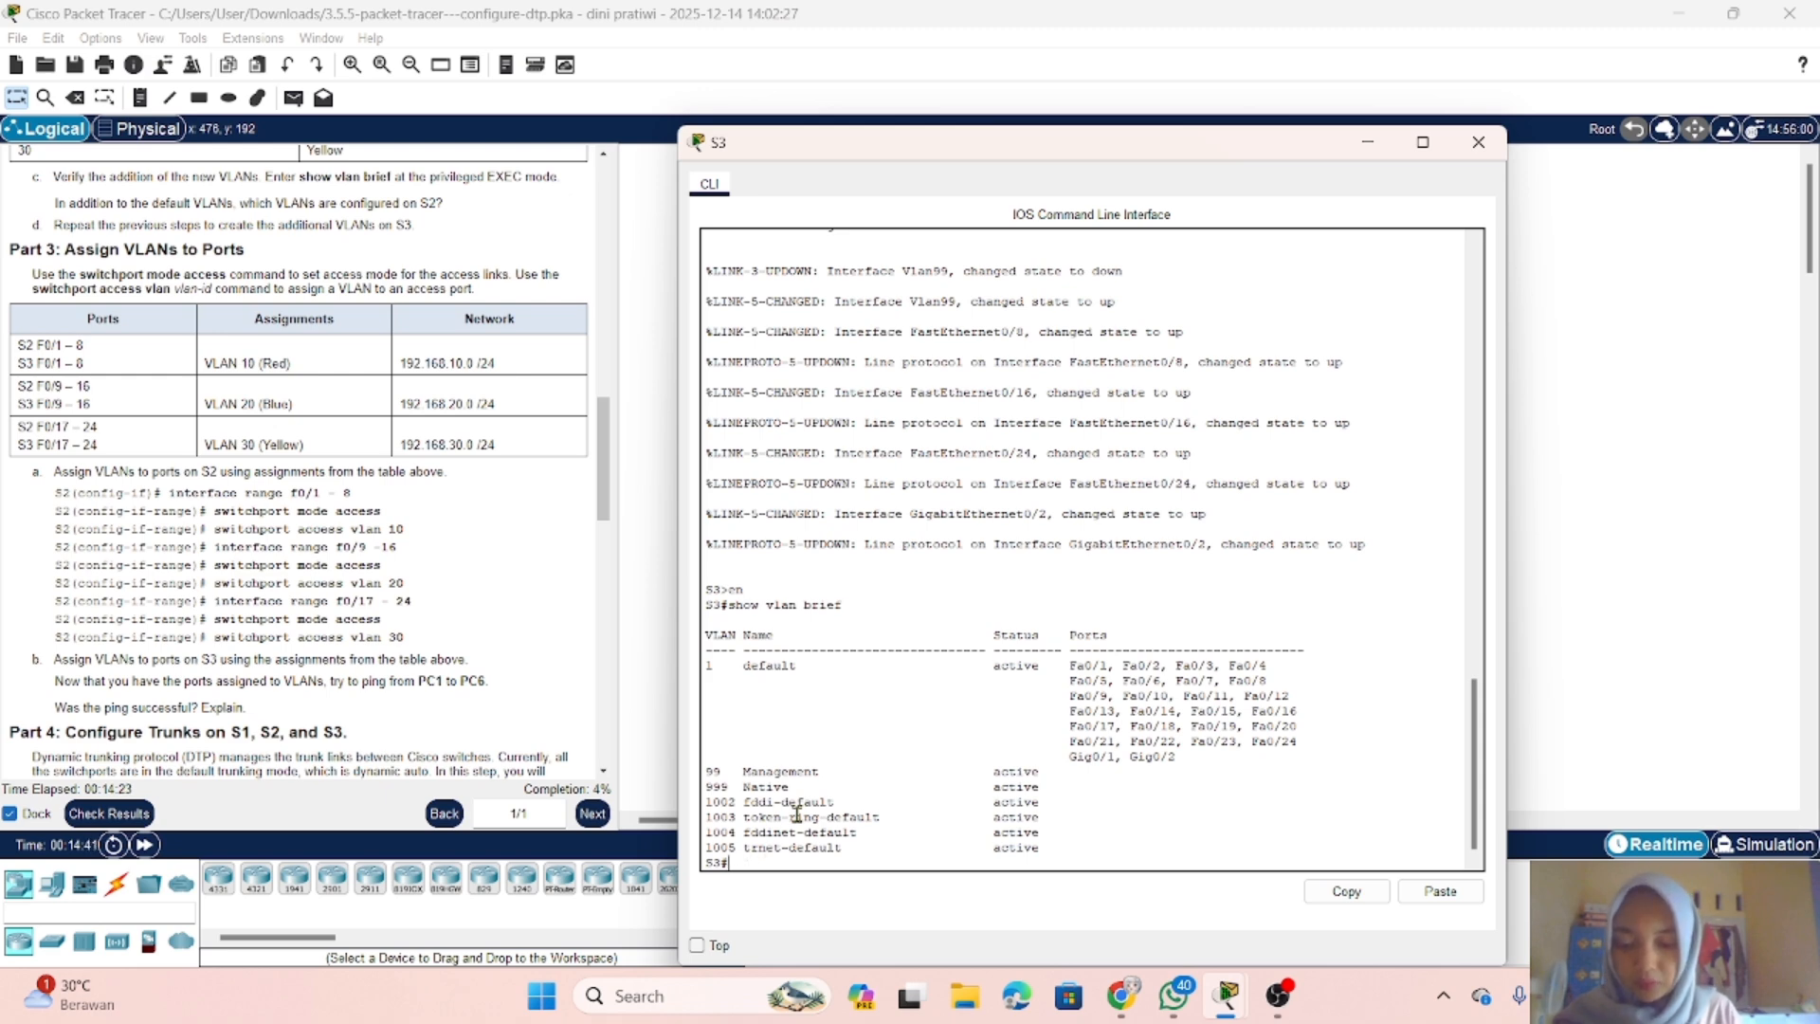
# Step: Enter global configuration mode on S3, create VLAN 10 and name it Red
pyautogui.write('conf t')
pyautogui.press('Return')
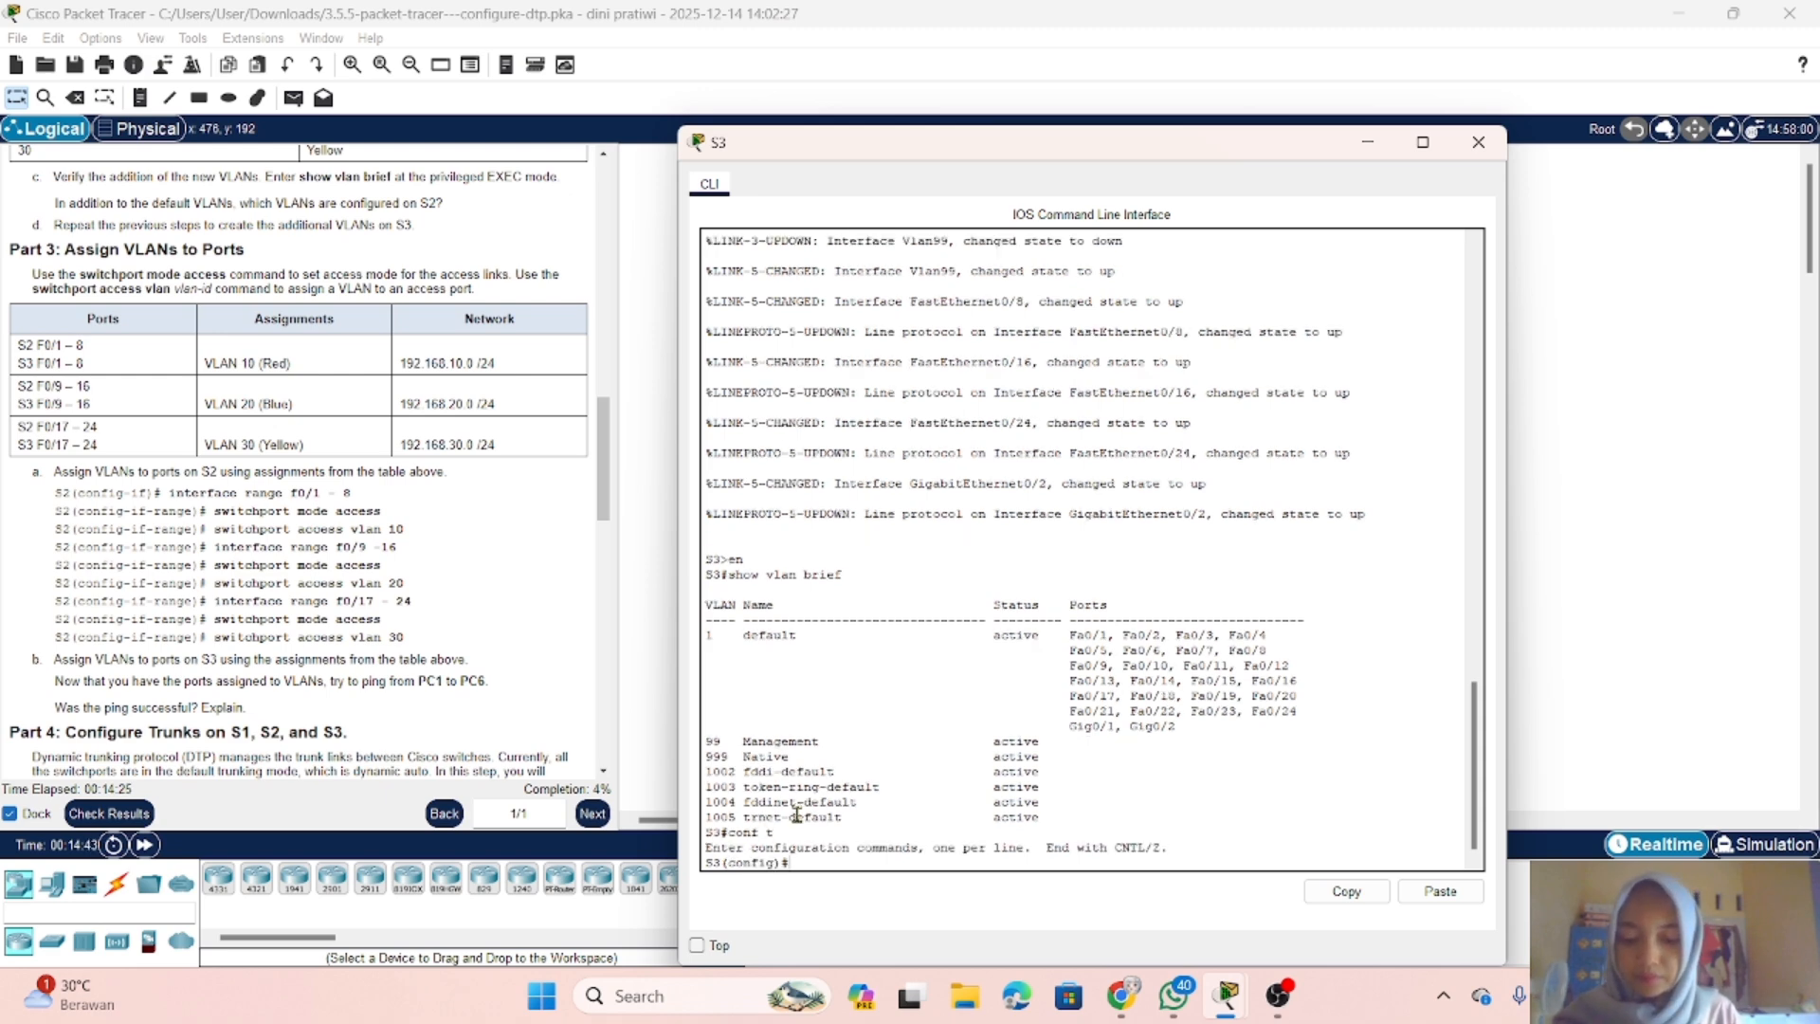
pyautogui.write('vlan ')
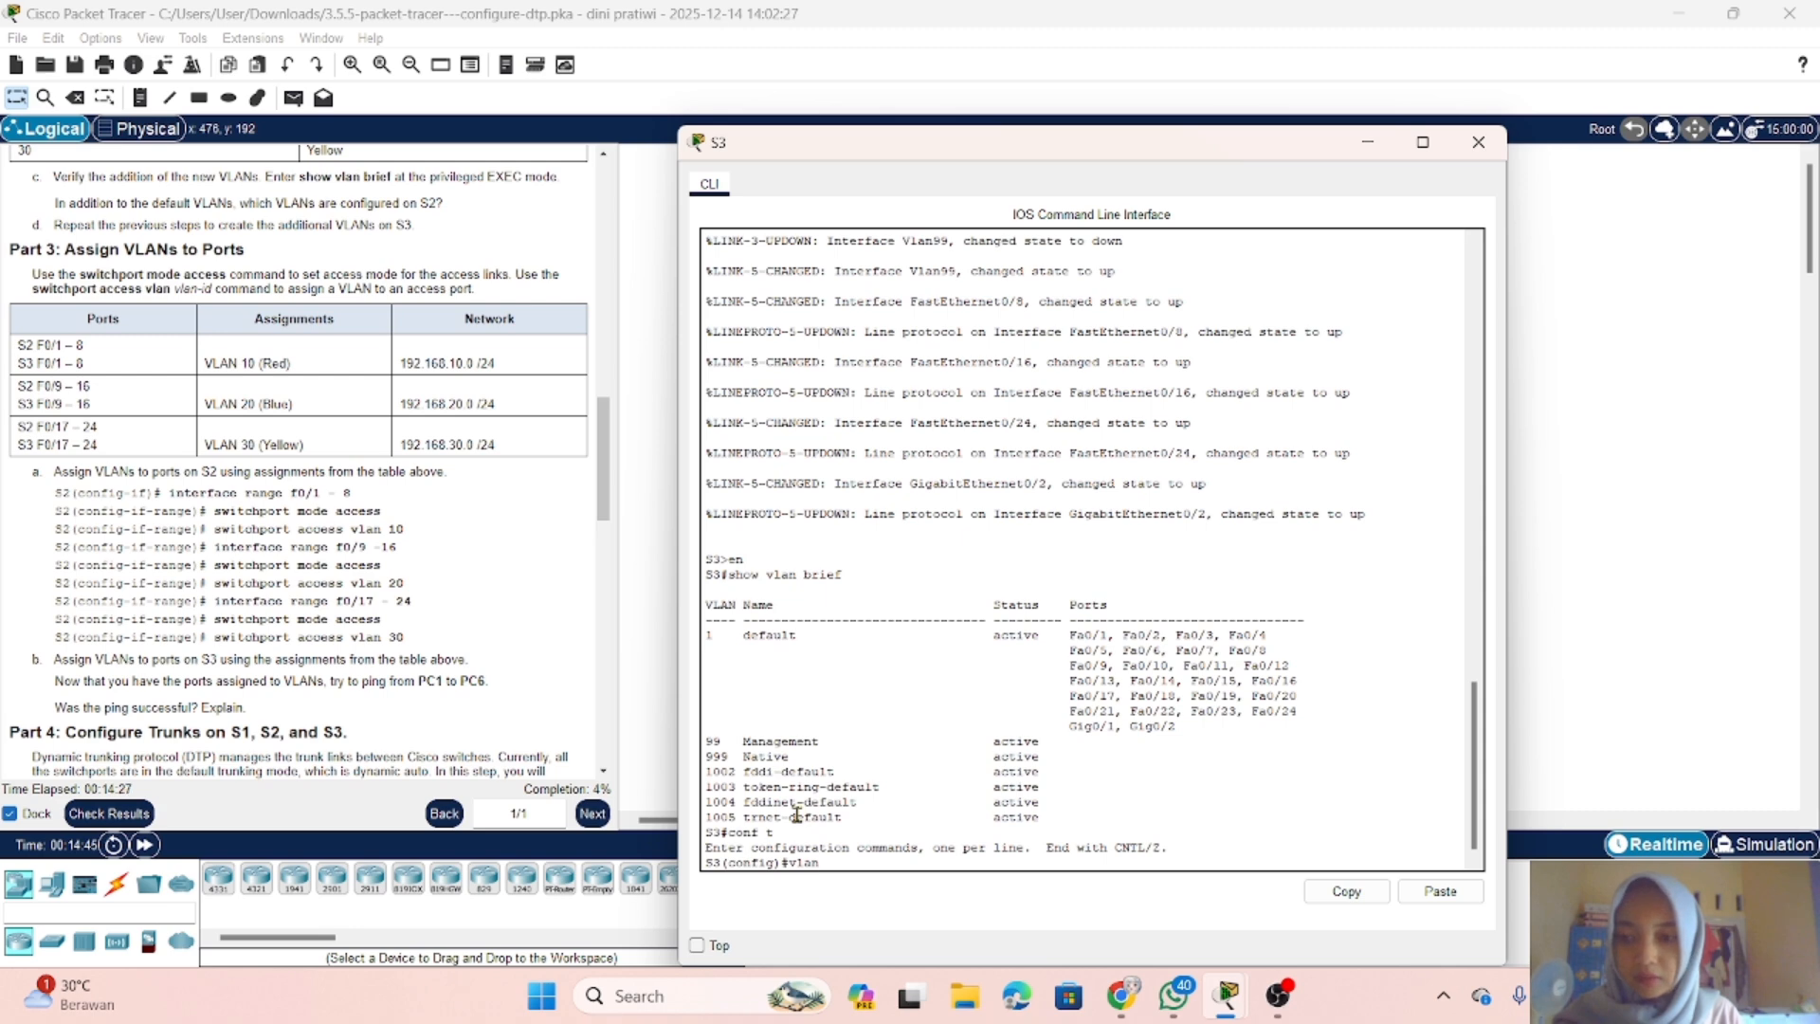
pyautogui.write('10')
pyautogui.press('Return')
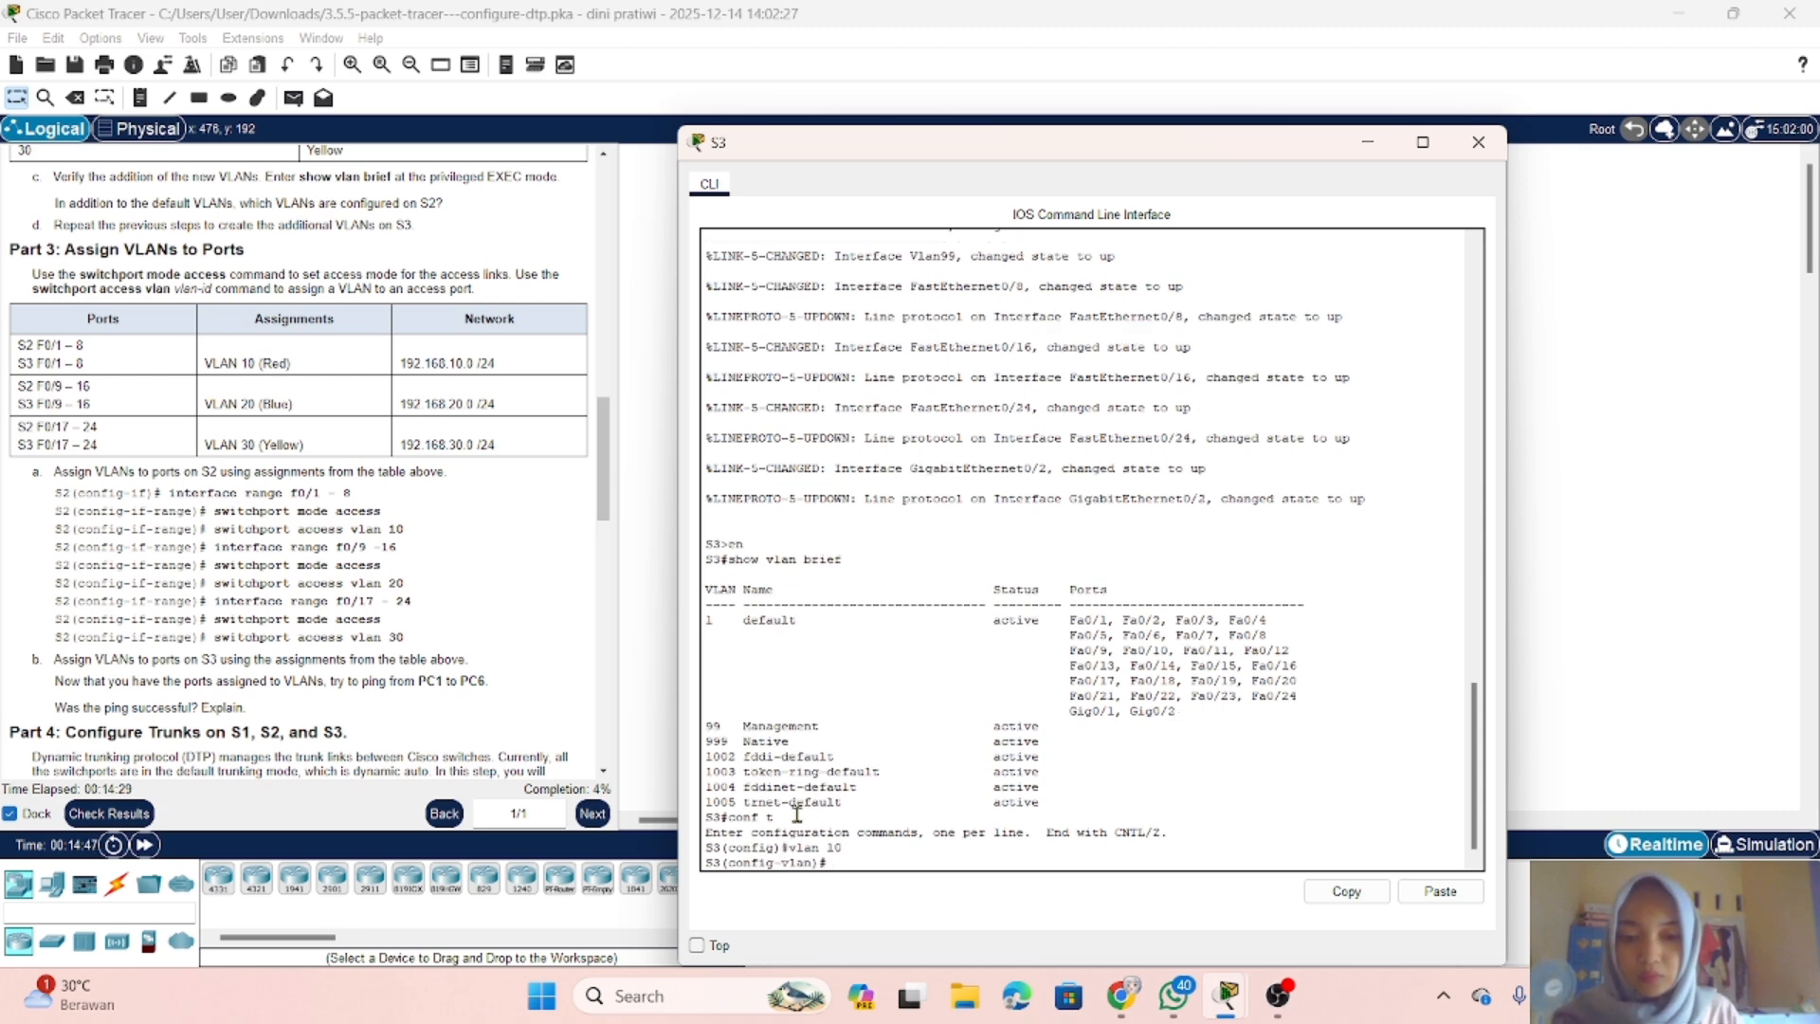
pyautogui.write('name')
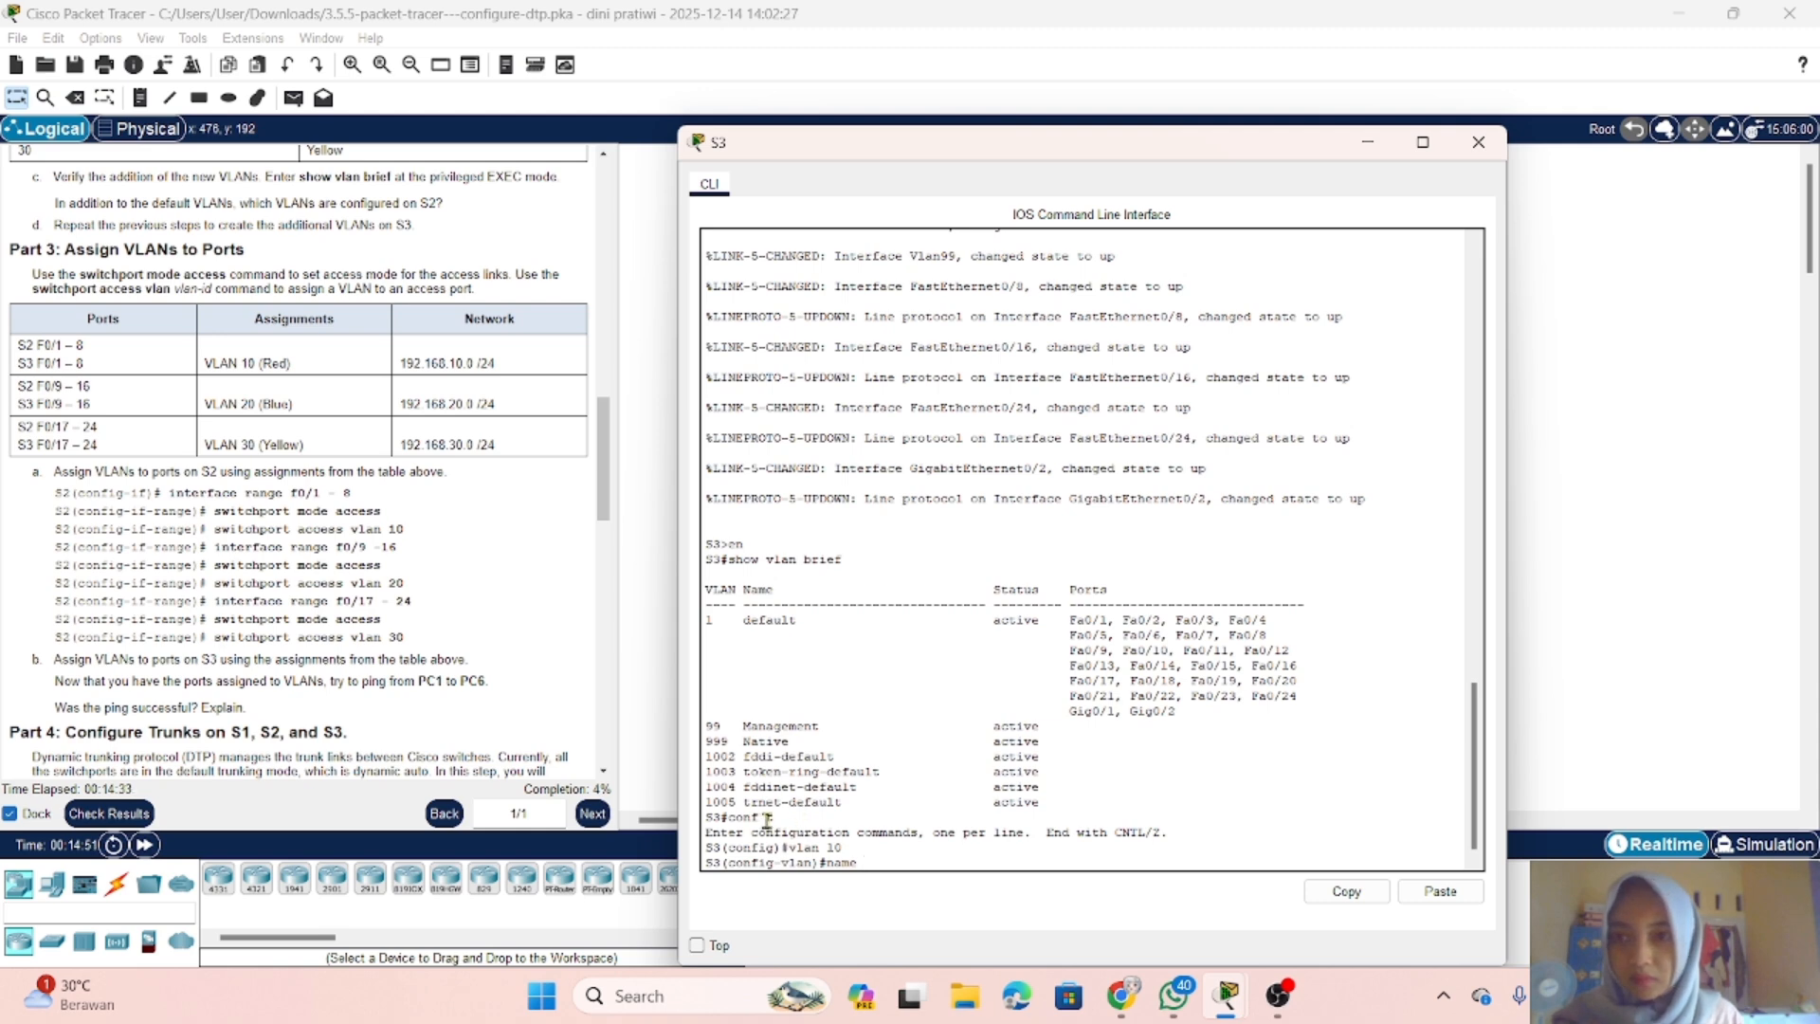
pyautogui.scroll(2, 382, 422)
pyautogui.scroll(-1, 382, 422)
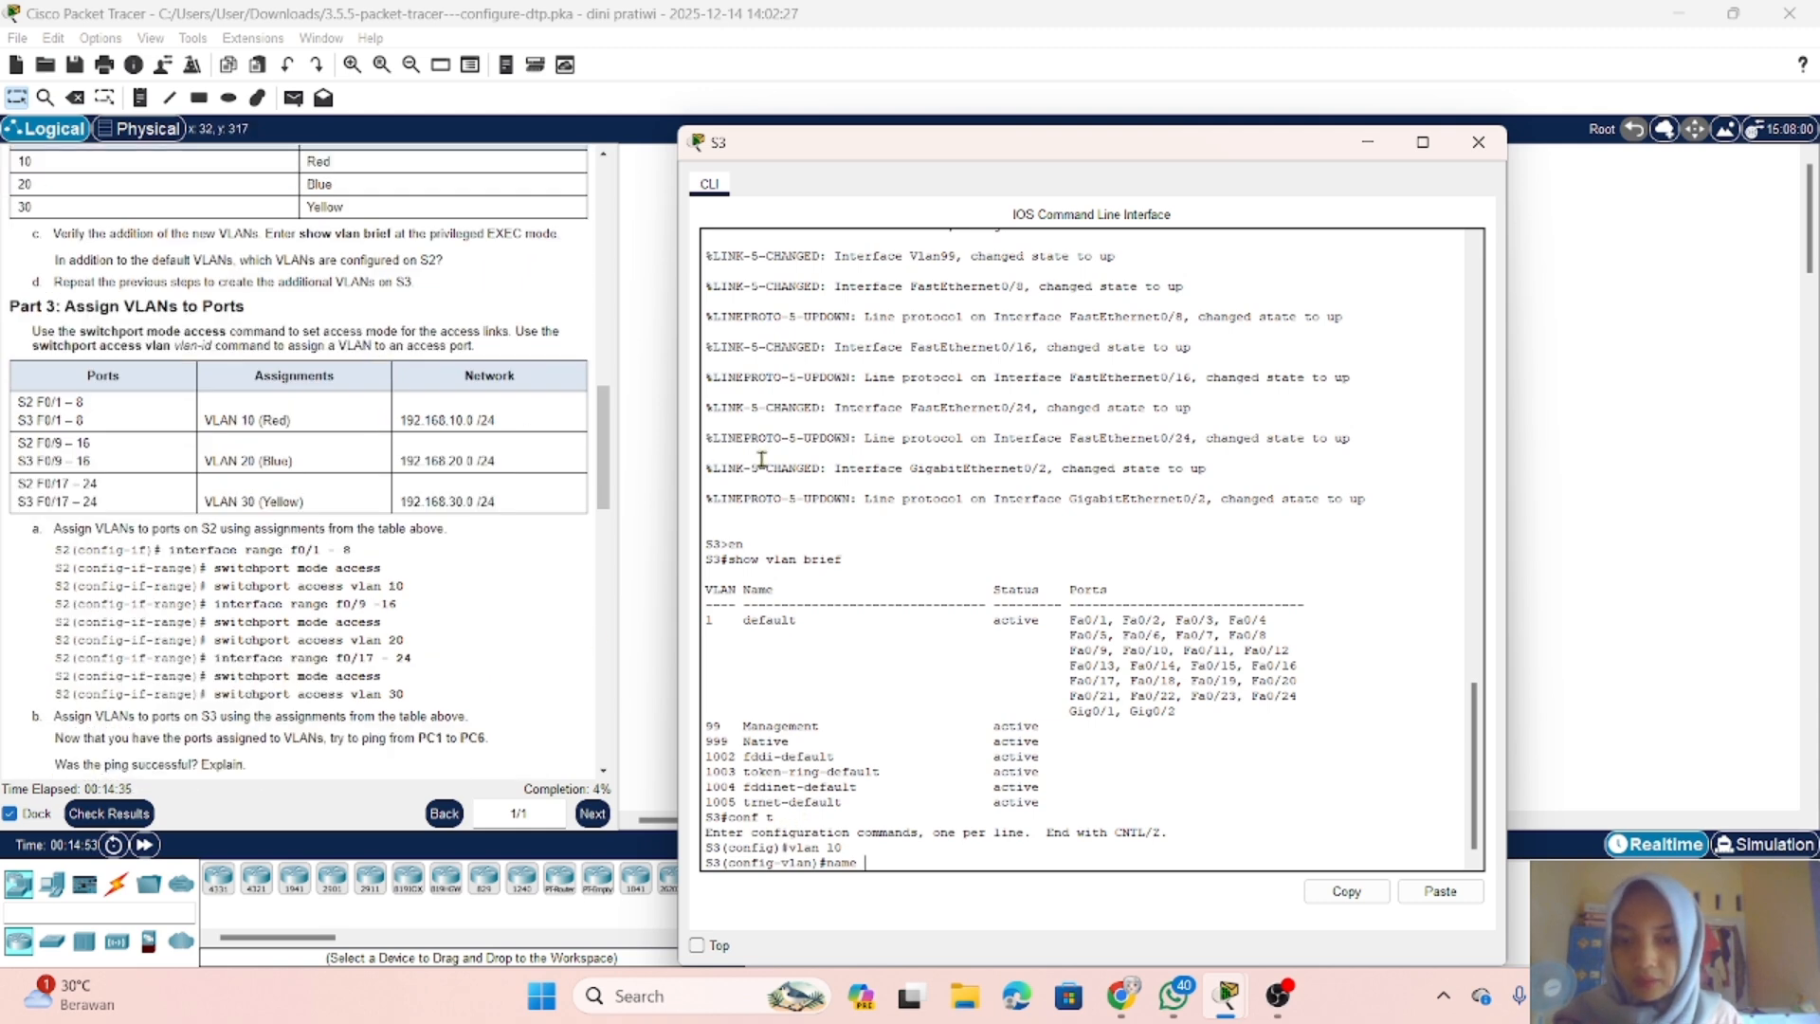
pyautogui.write('Red')
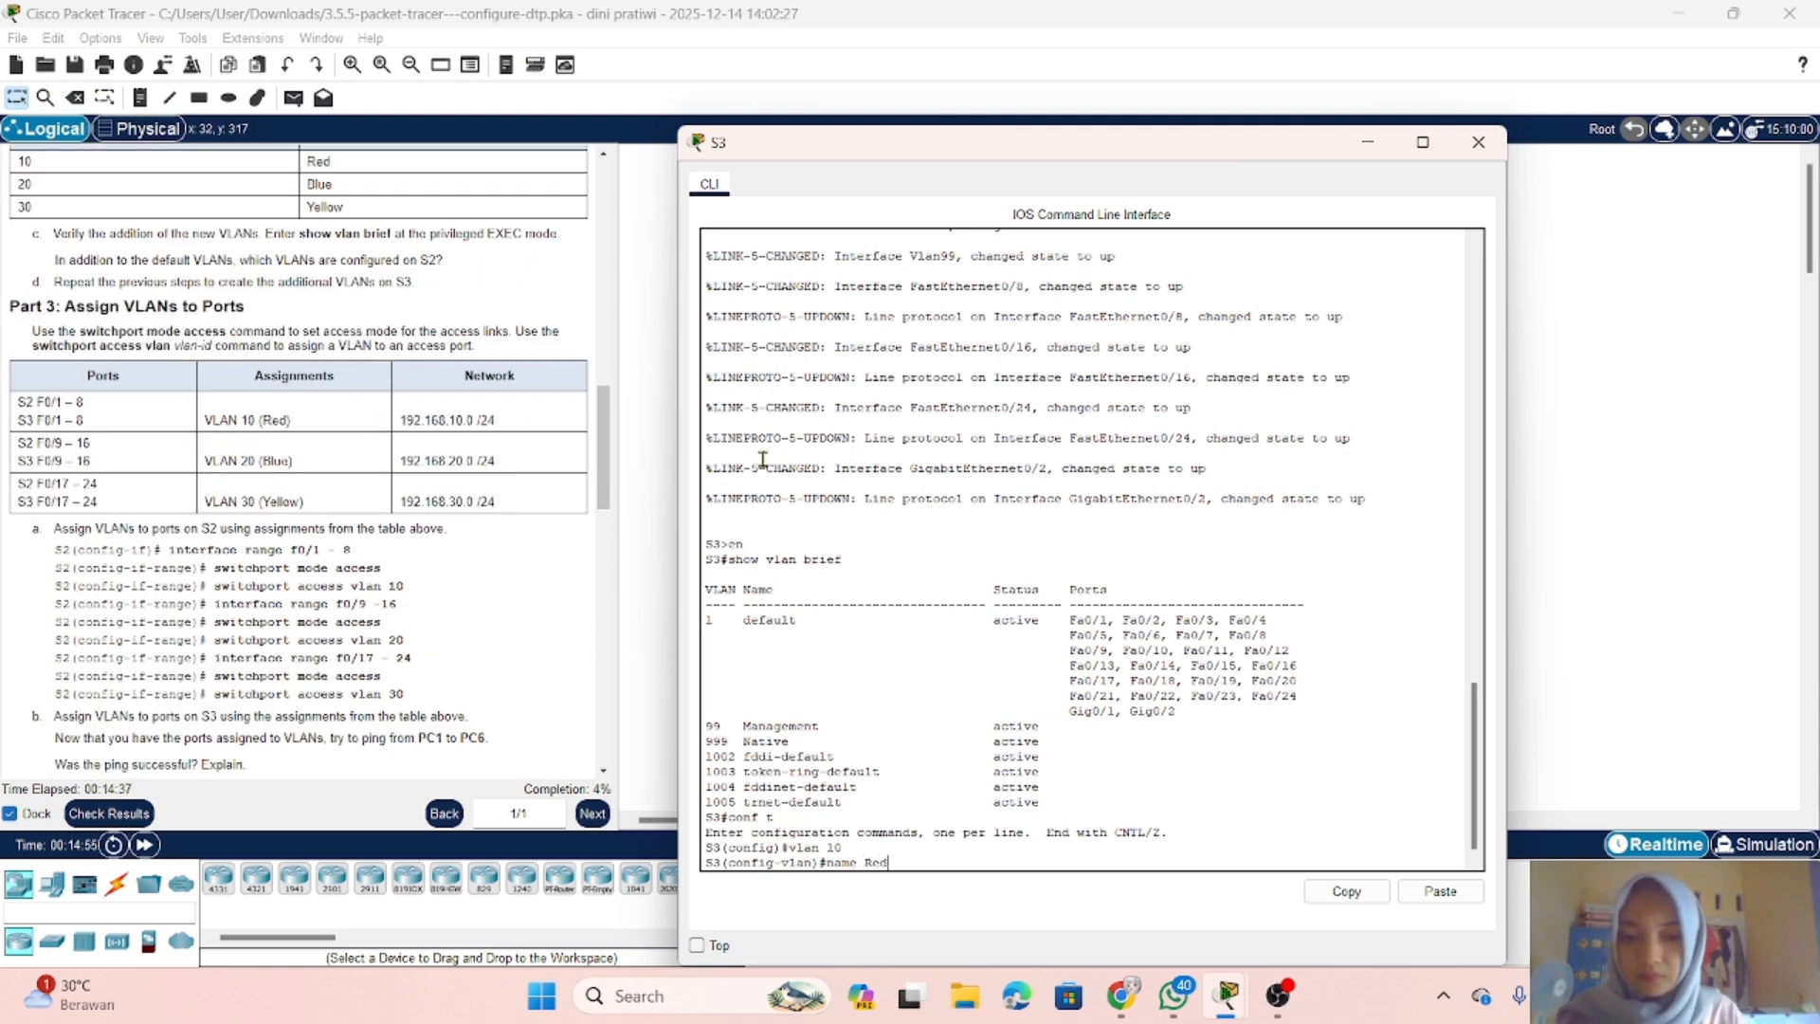
pyautogui.press('Return')
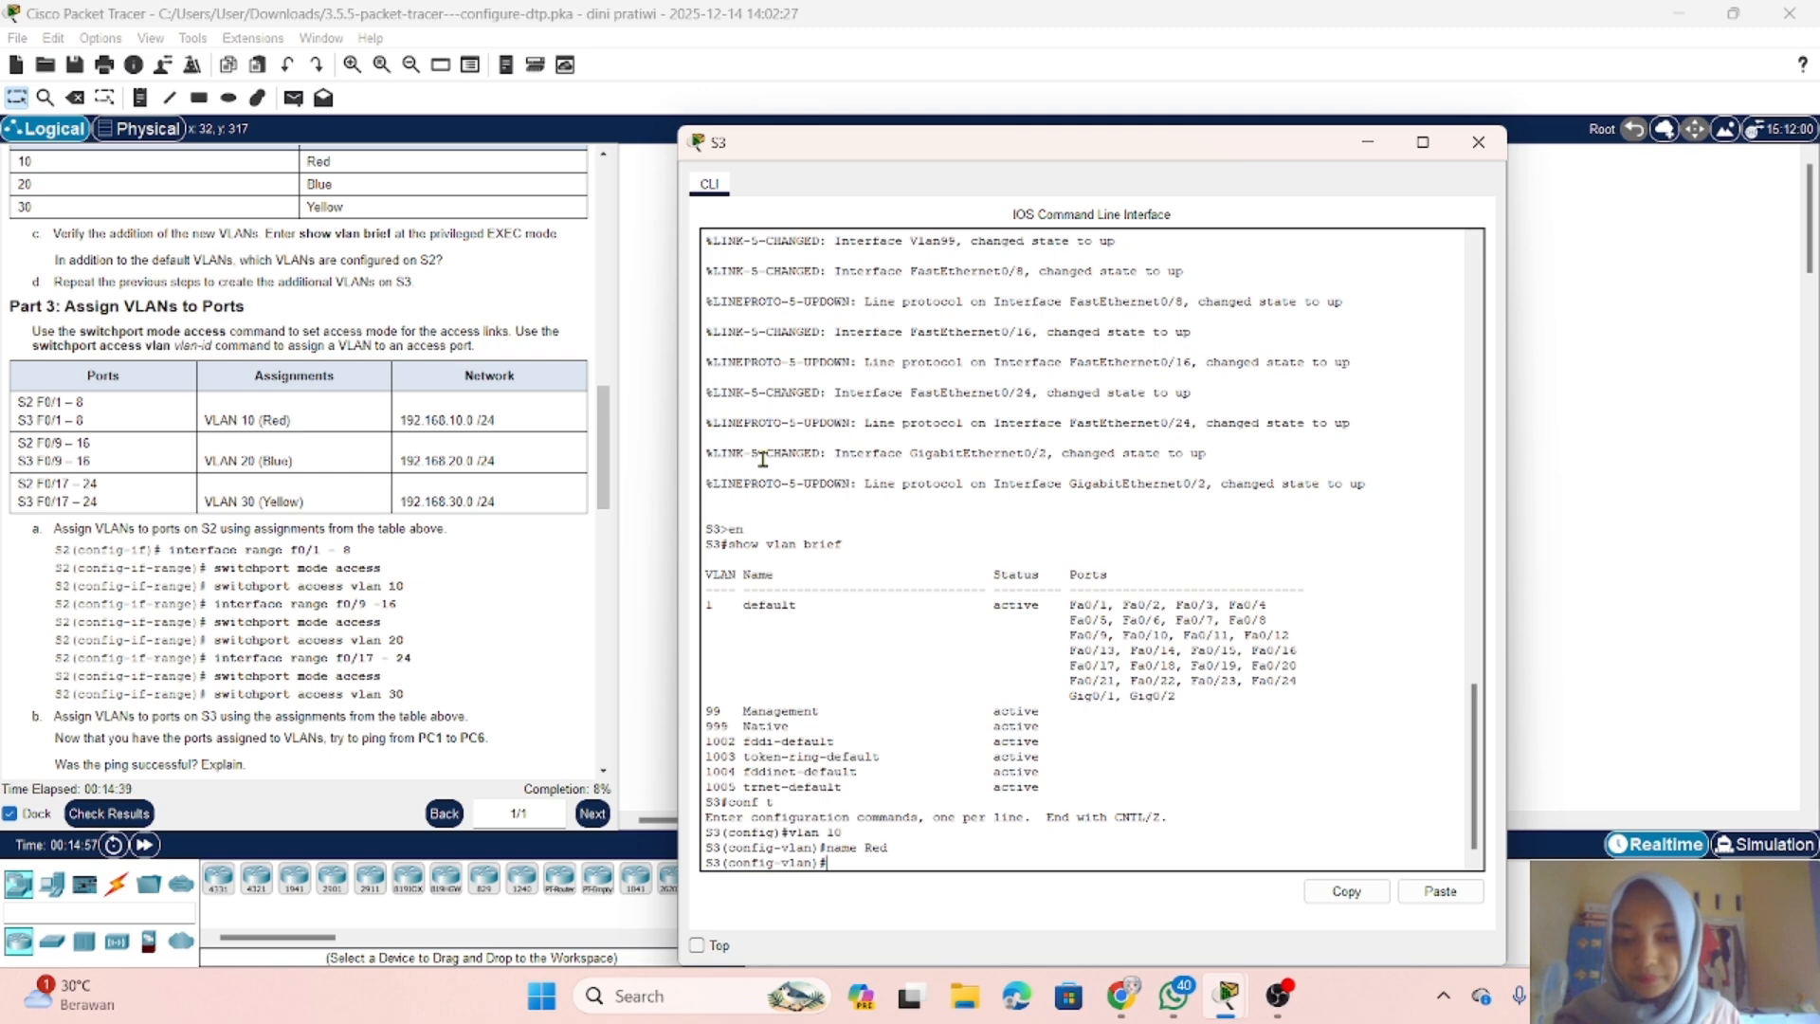
# Step: Create VLAN 20 on S3 and name it Blue
pyautogui.write('vlan ')
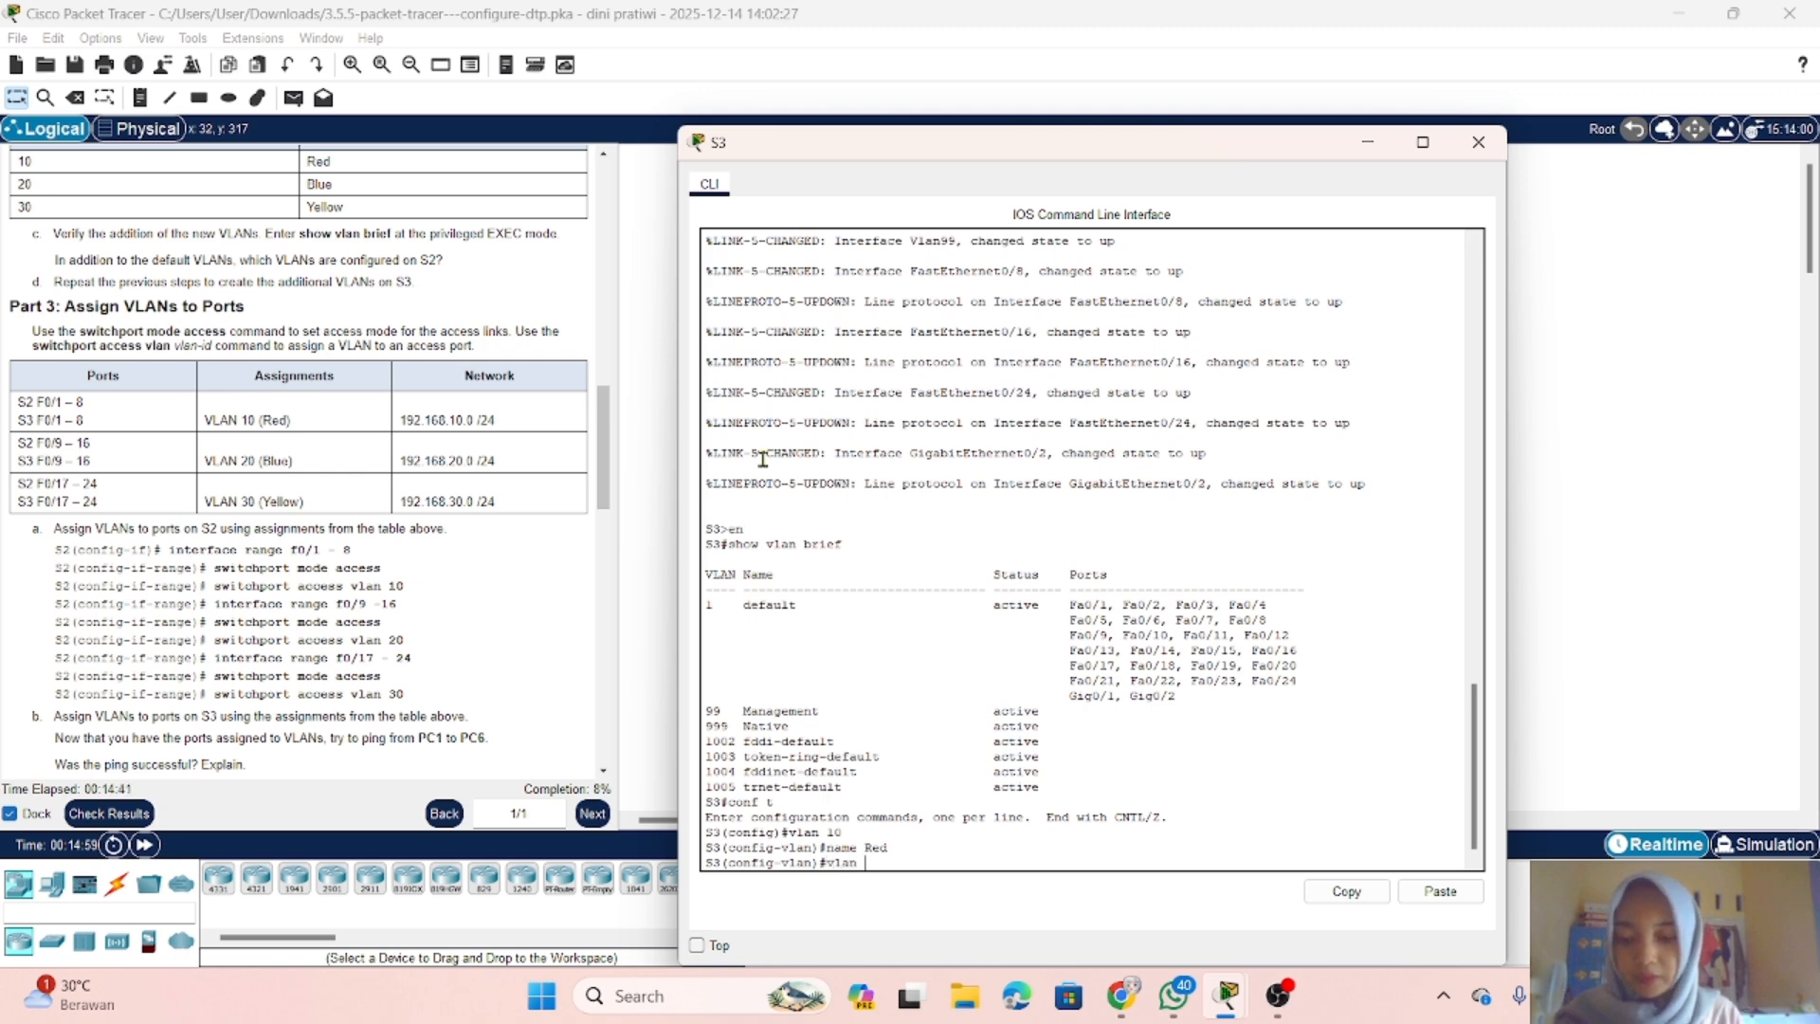
pyautogui.write('20')
pyautogui.press('Return')
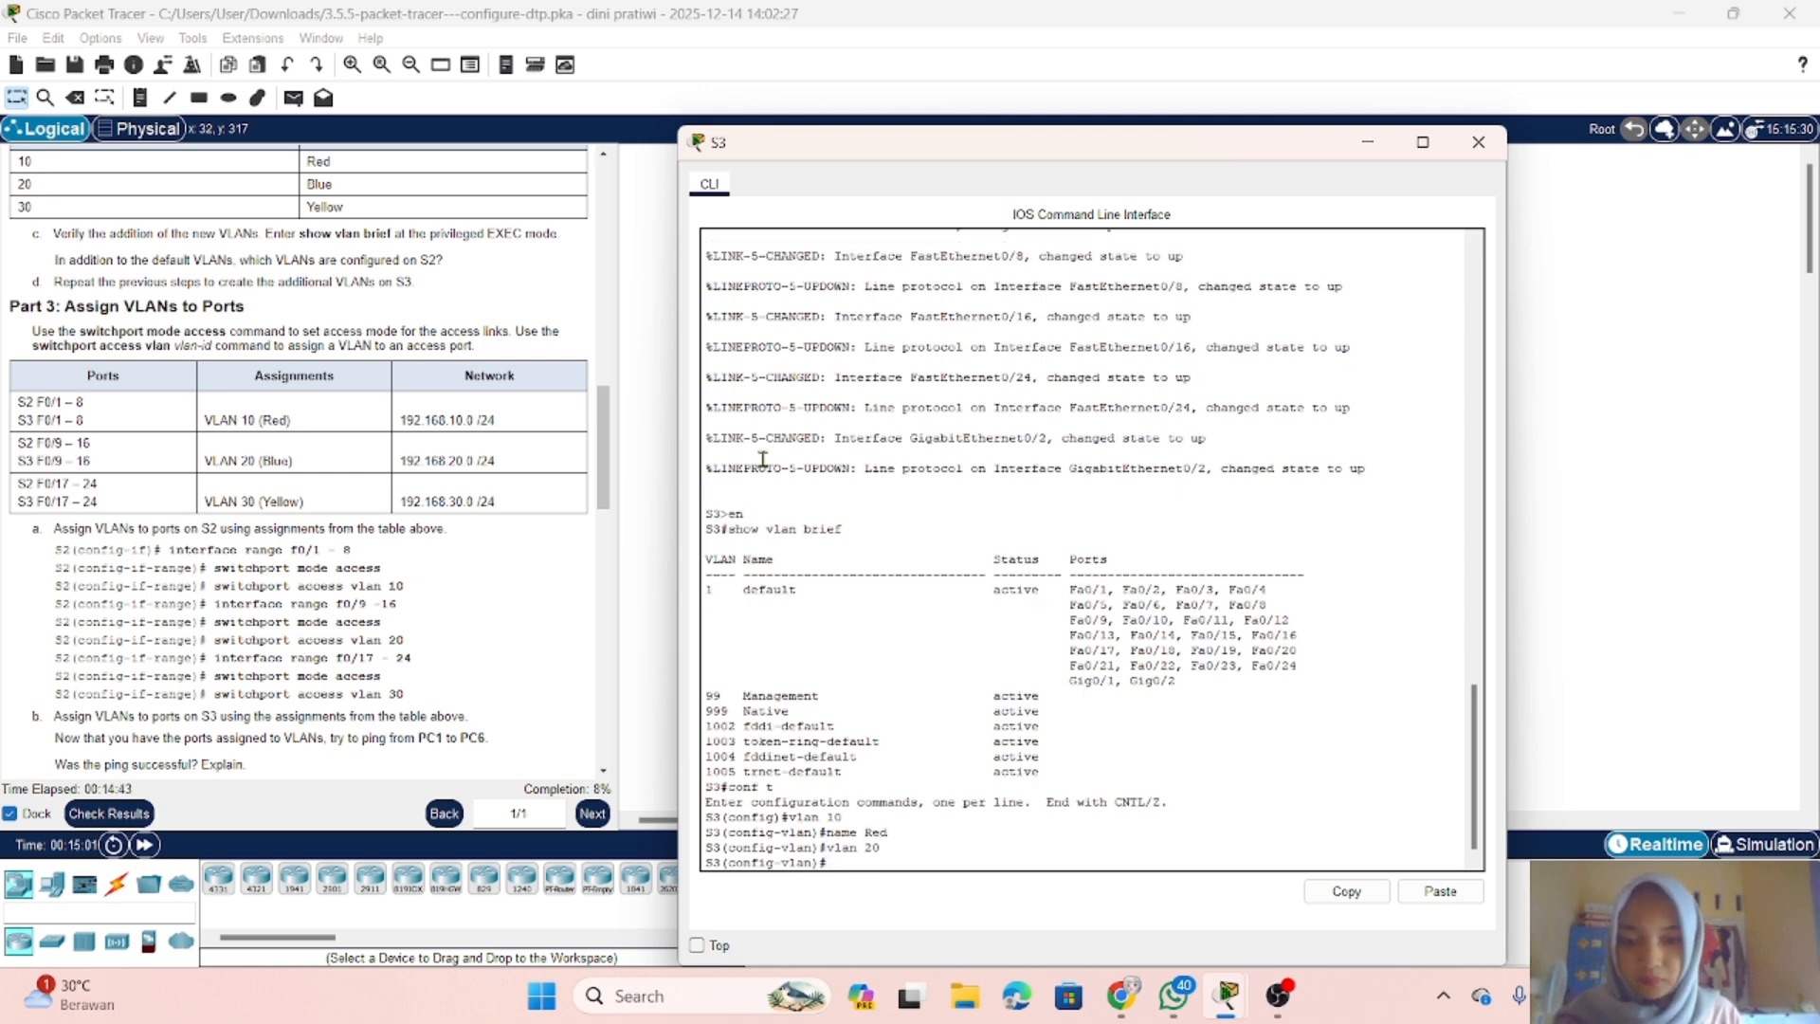
pyautogui.write('name B')
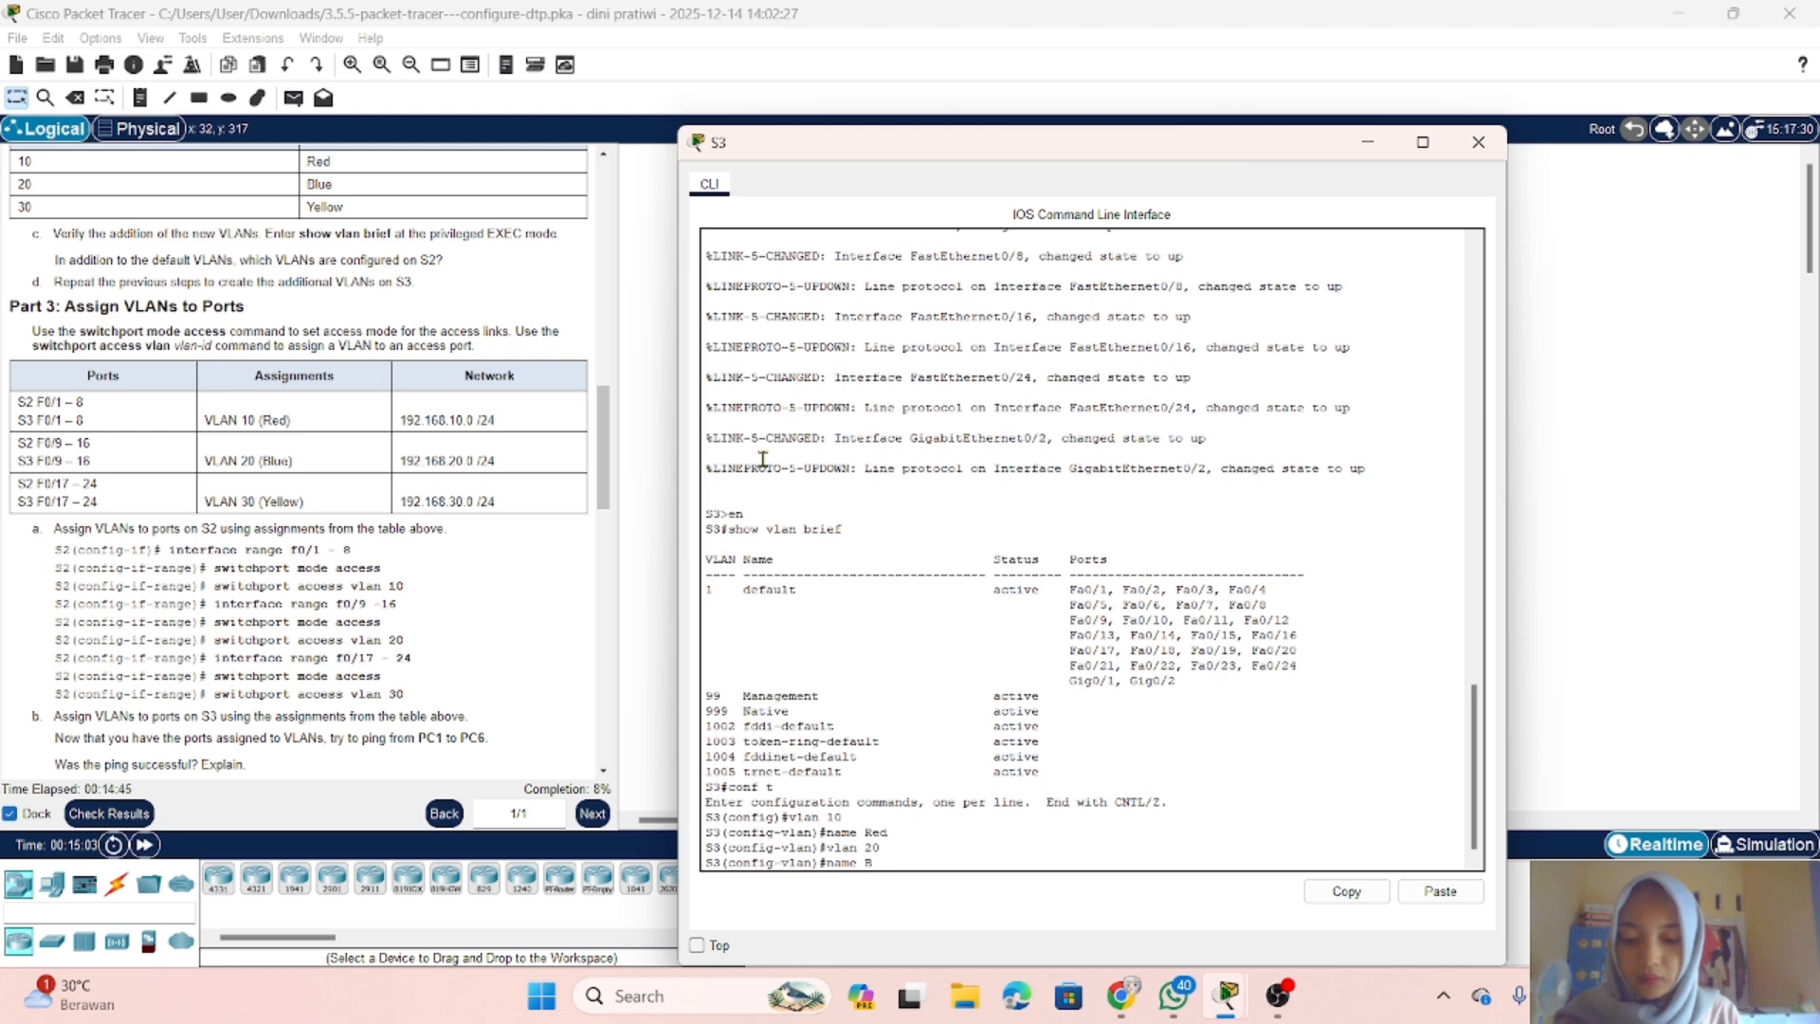
pyautogui.write('l')
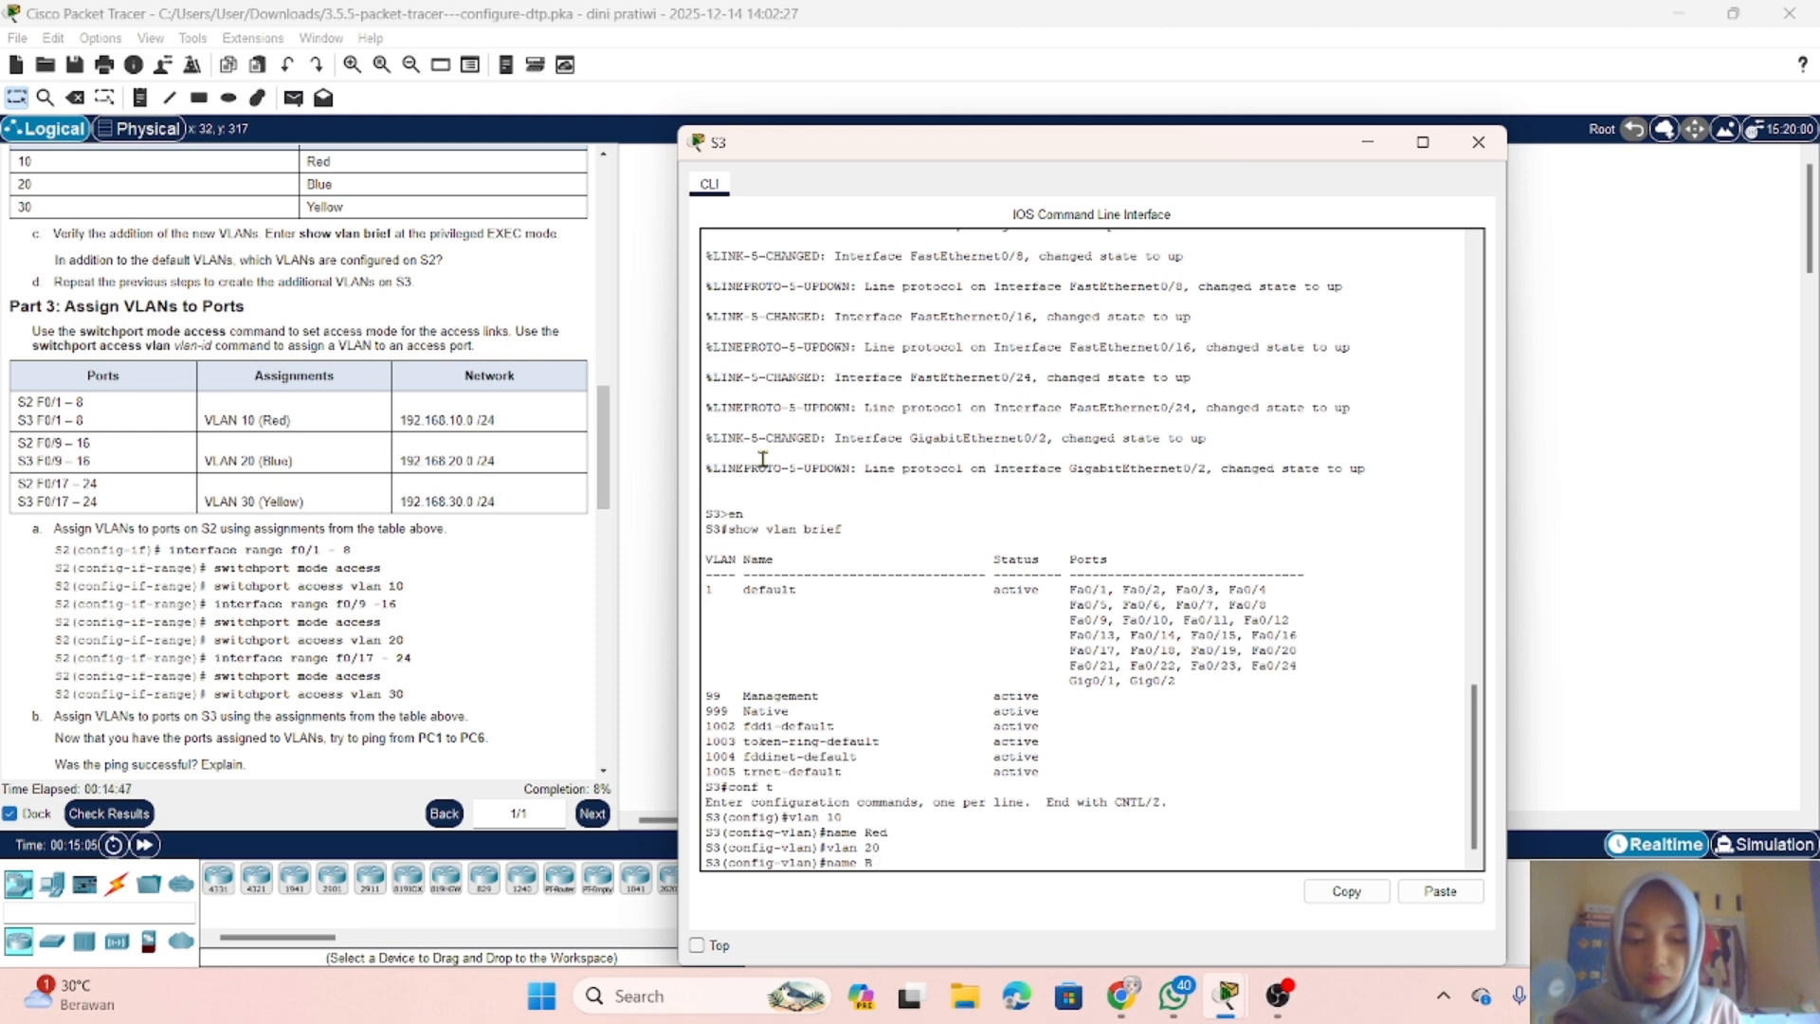
pyautogui.write('ue')
pyautogui.press('Return')
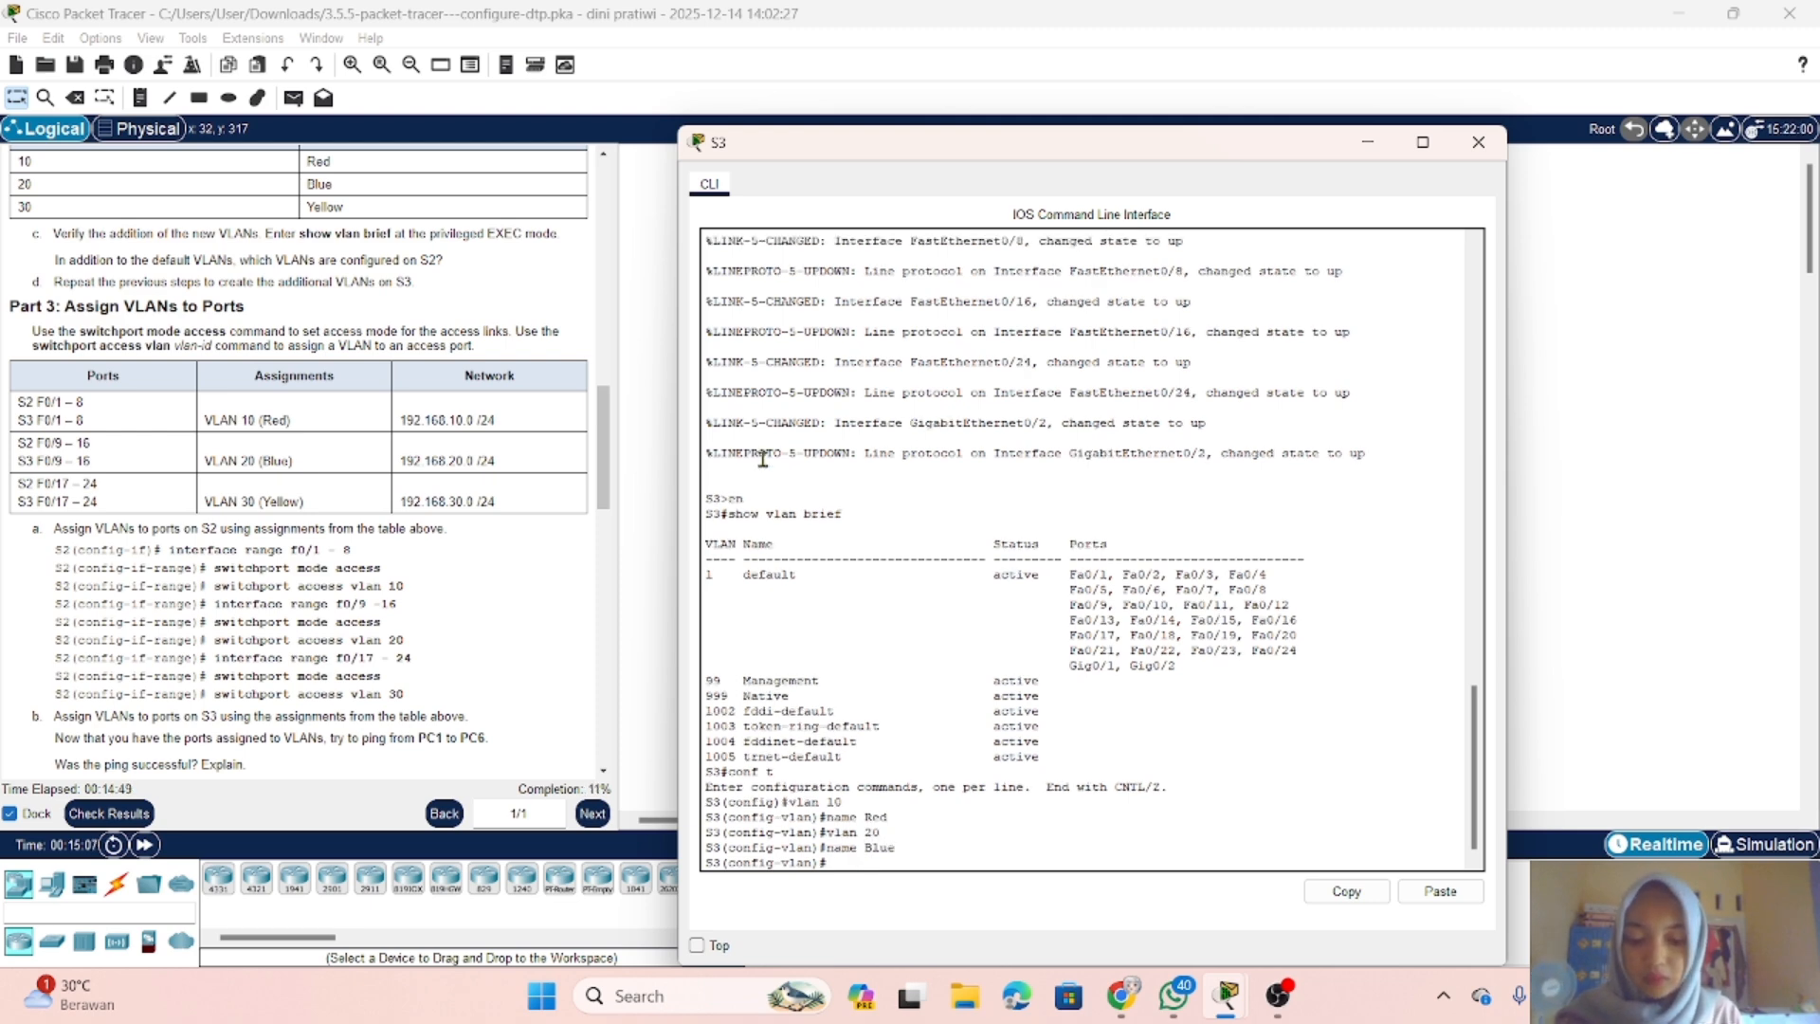
# Step: Create VLAN 30 on S3 and name it Yellow
pyautogui.write('vlan 3')
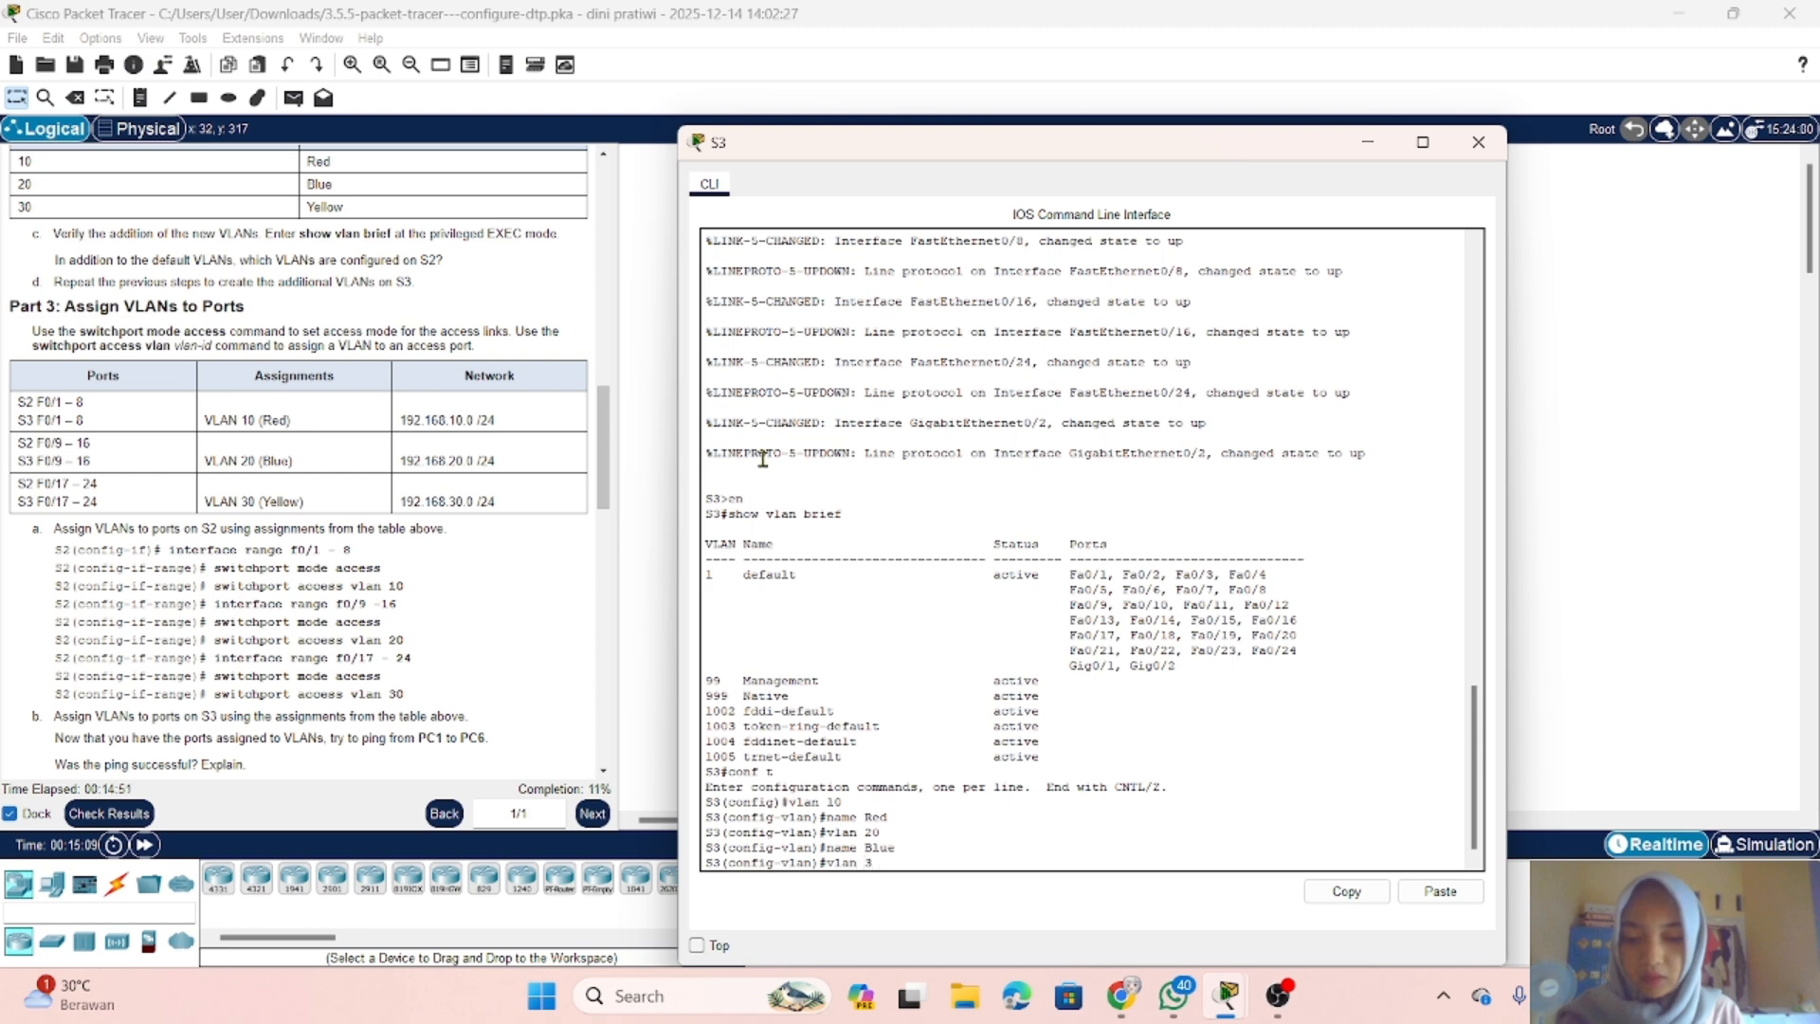
pyautogui.write('0')
pyautogui.press('Return')
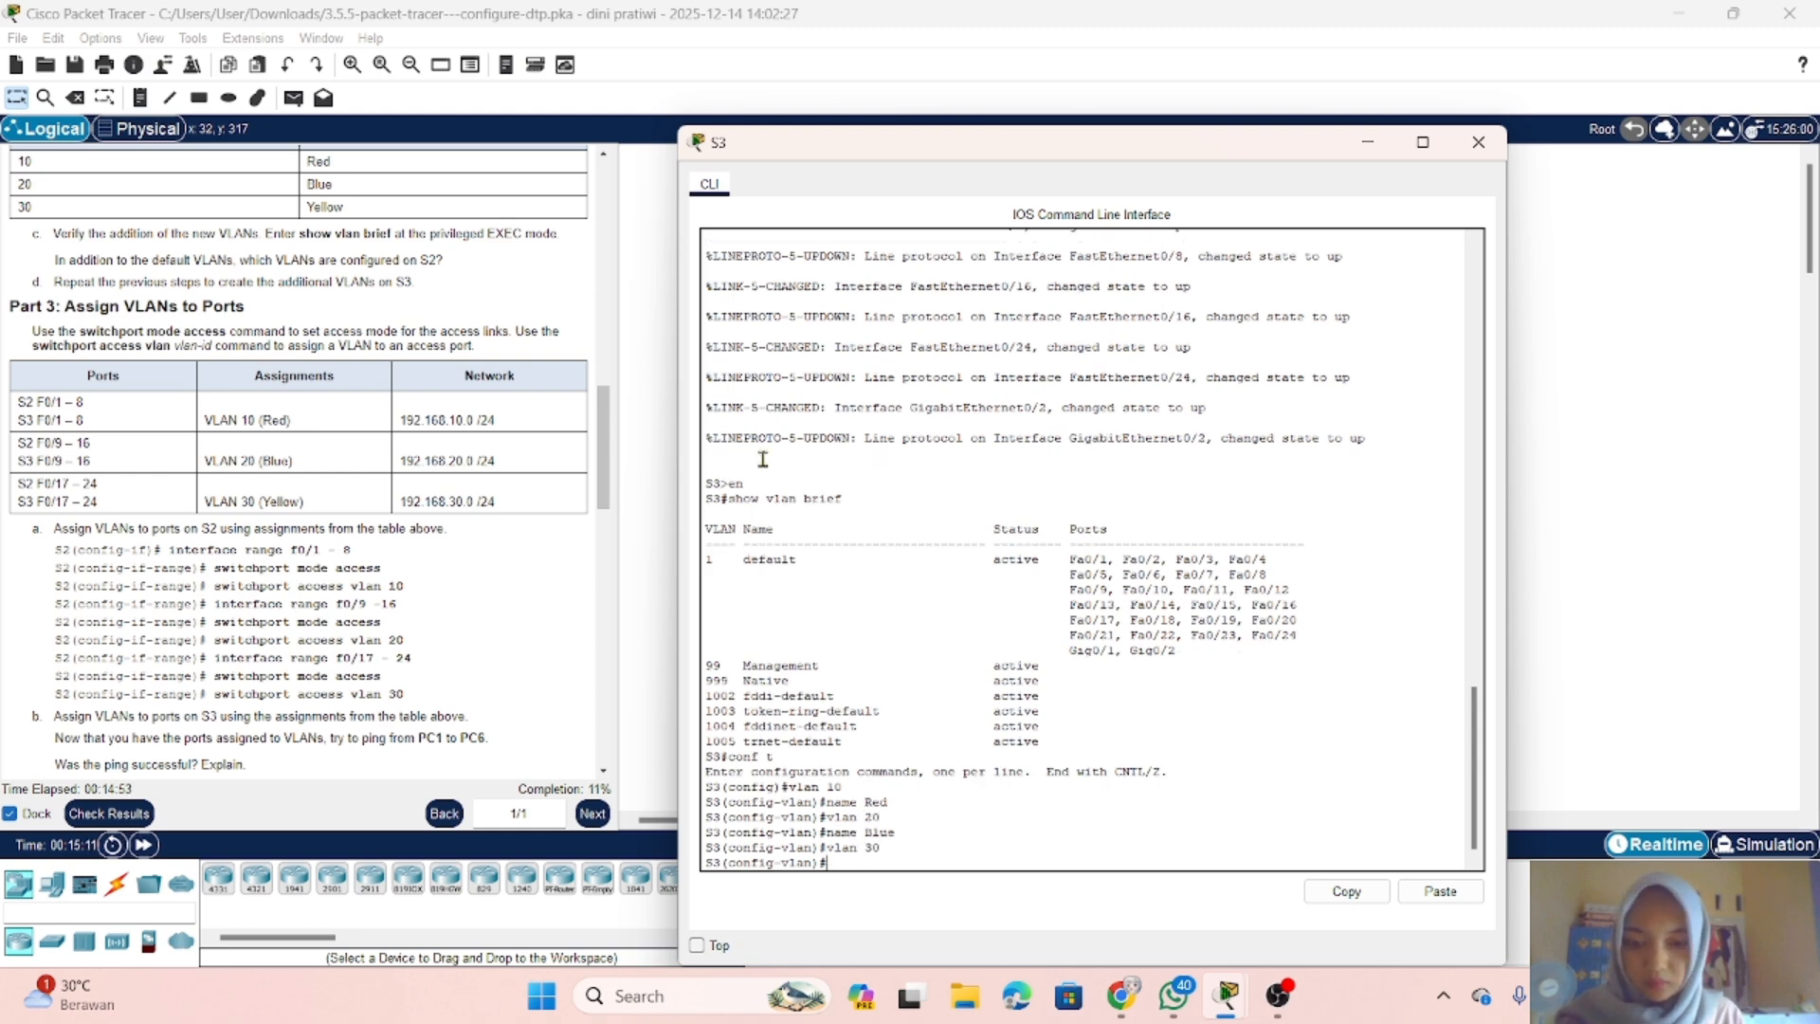
pyautogui.write('name')
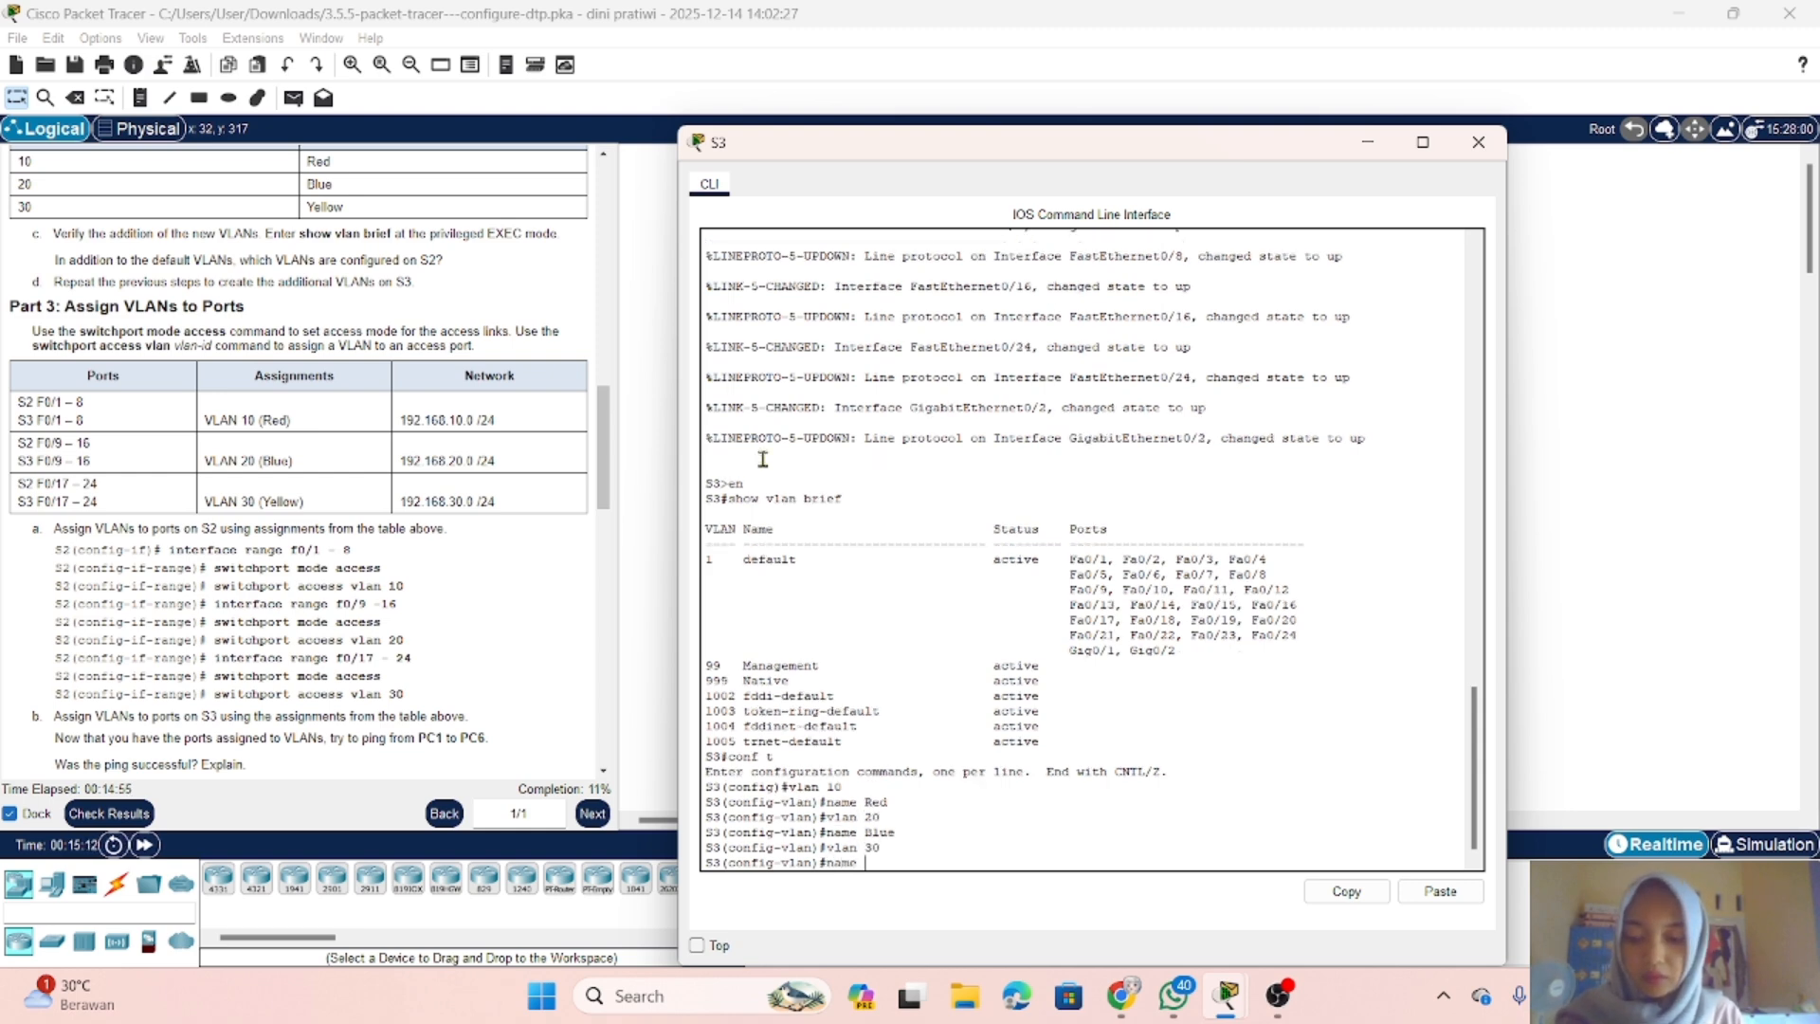
pyautogui.write(' Yel')
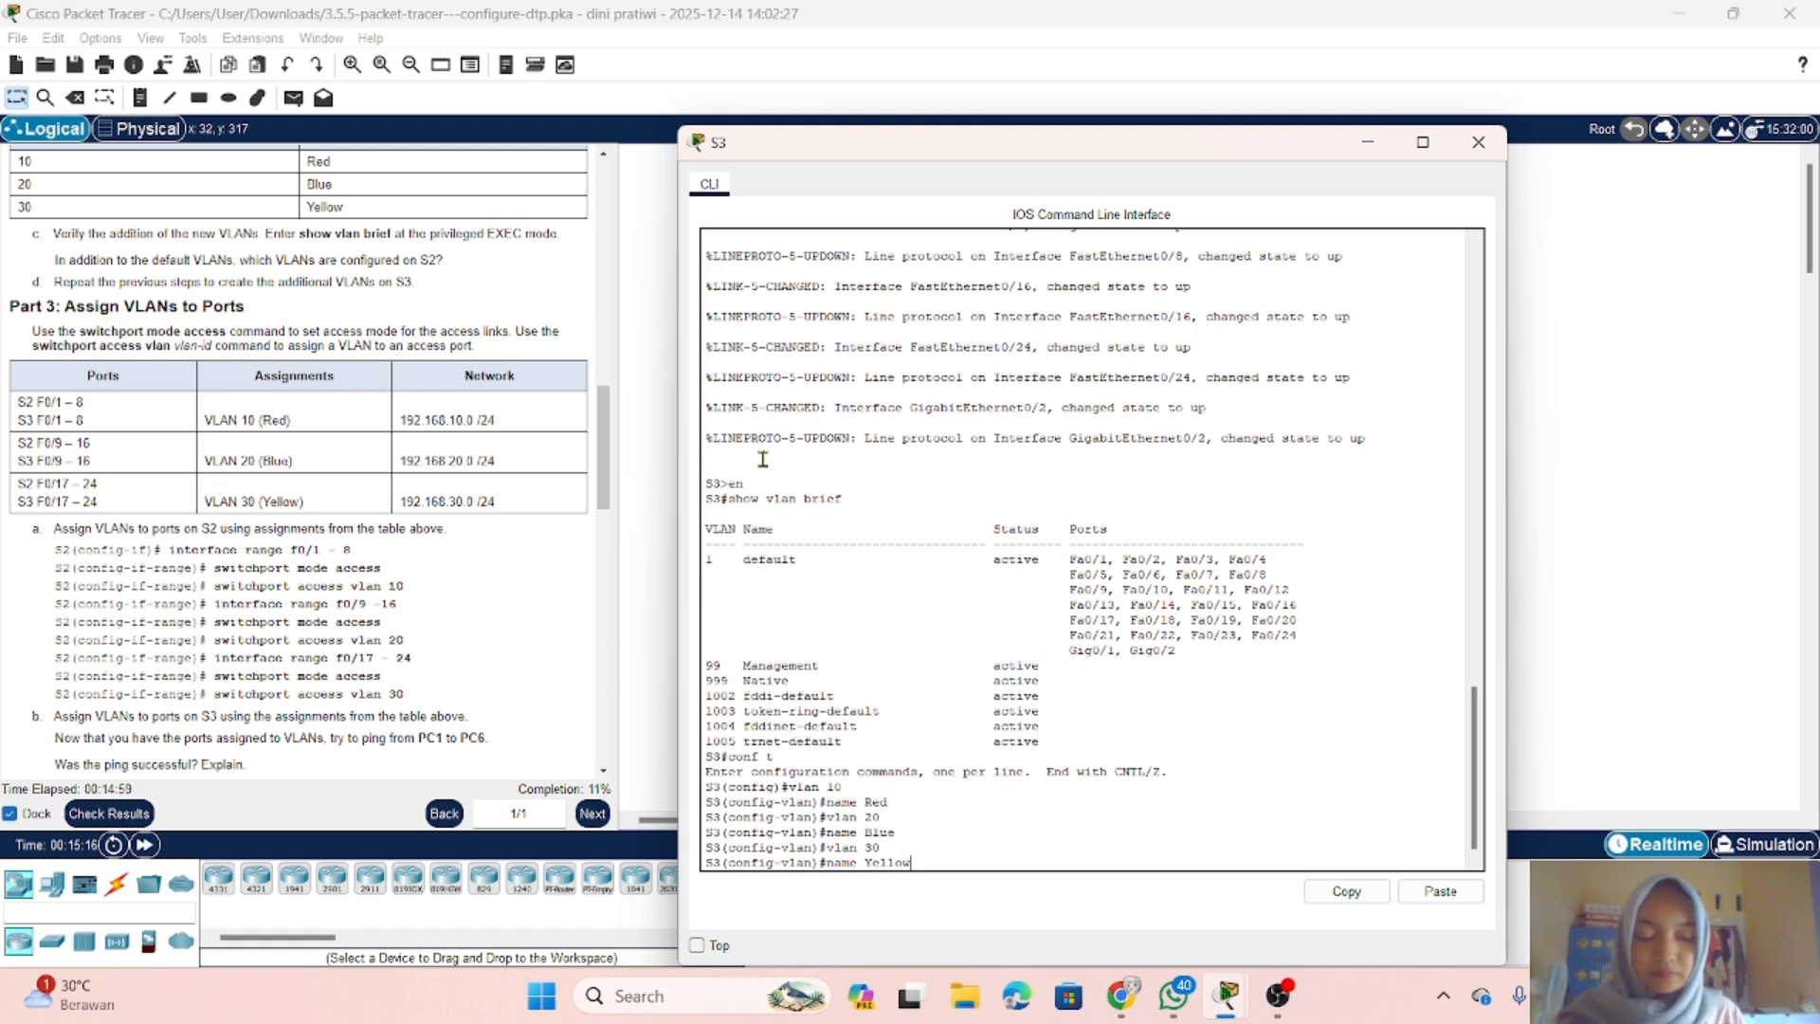
pyautogui.write('low')
pyautogui.press('Return')
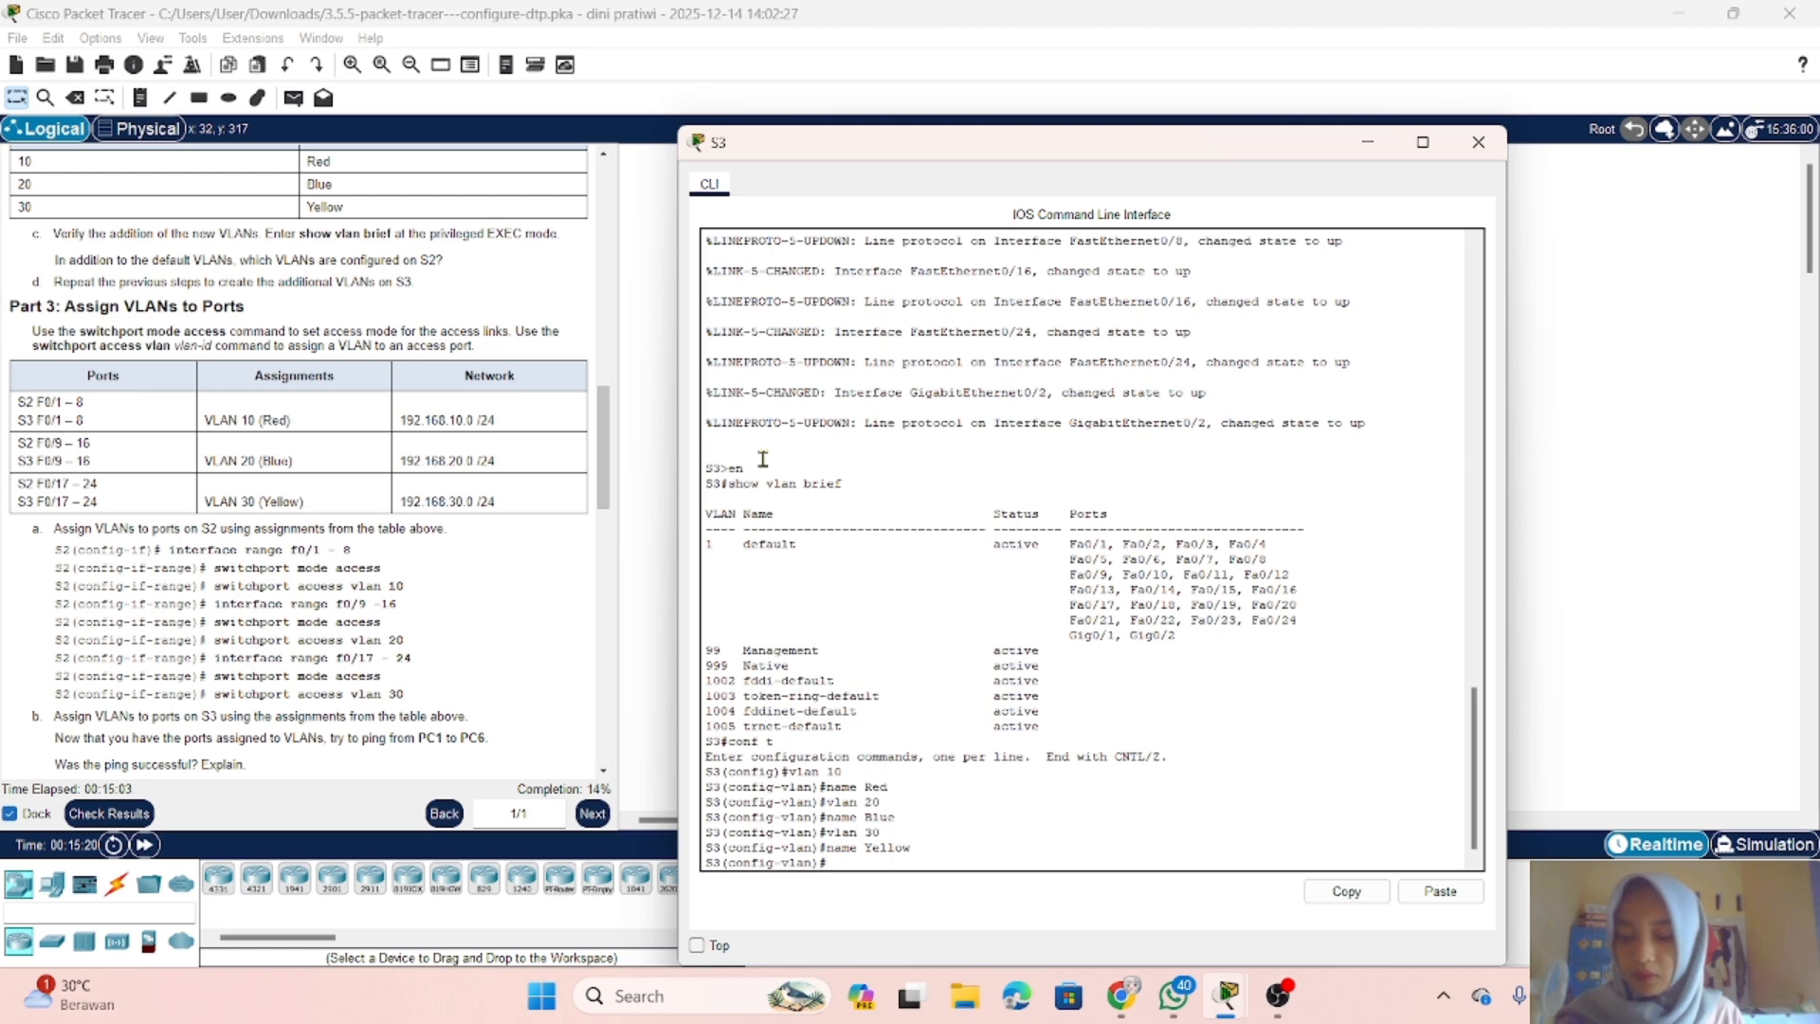
# Step: Return S3 to privileged EXEC mode and check its new VLANs with show vlan brief
pyautogui.write('end')
pyautogui.press('Return')
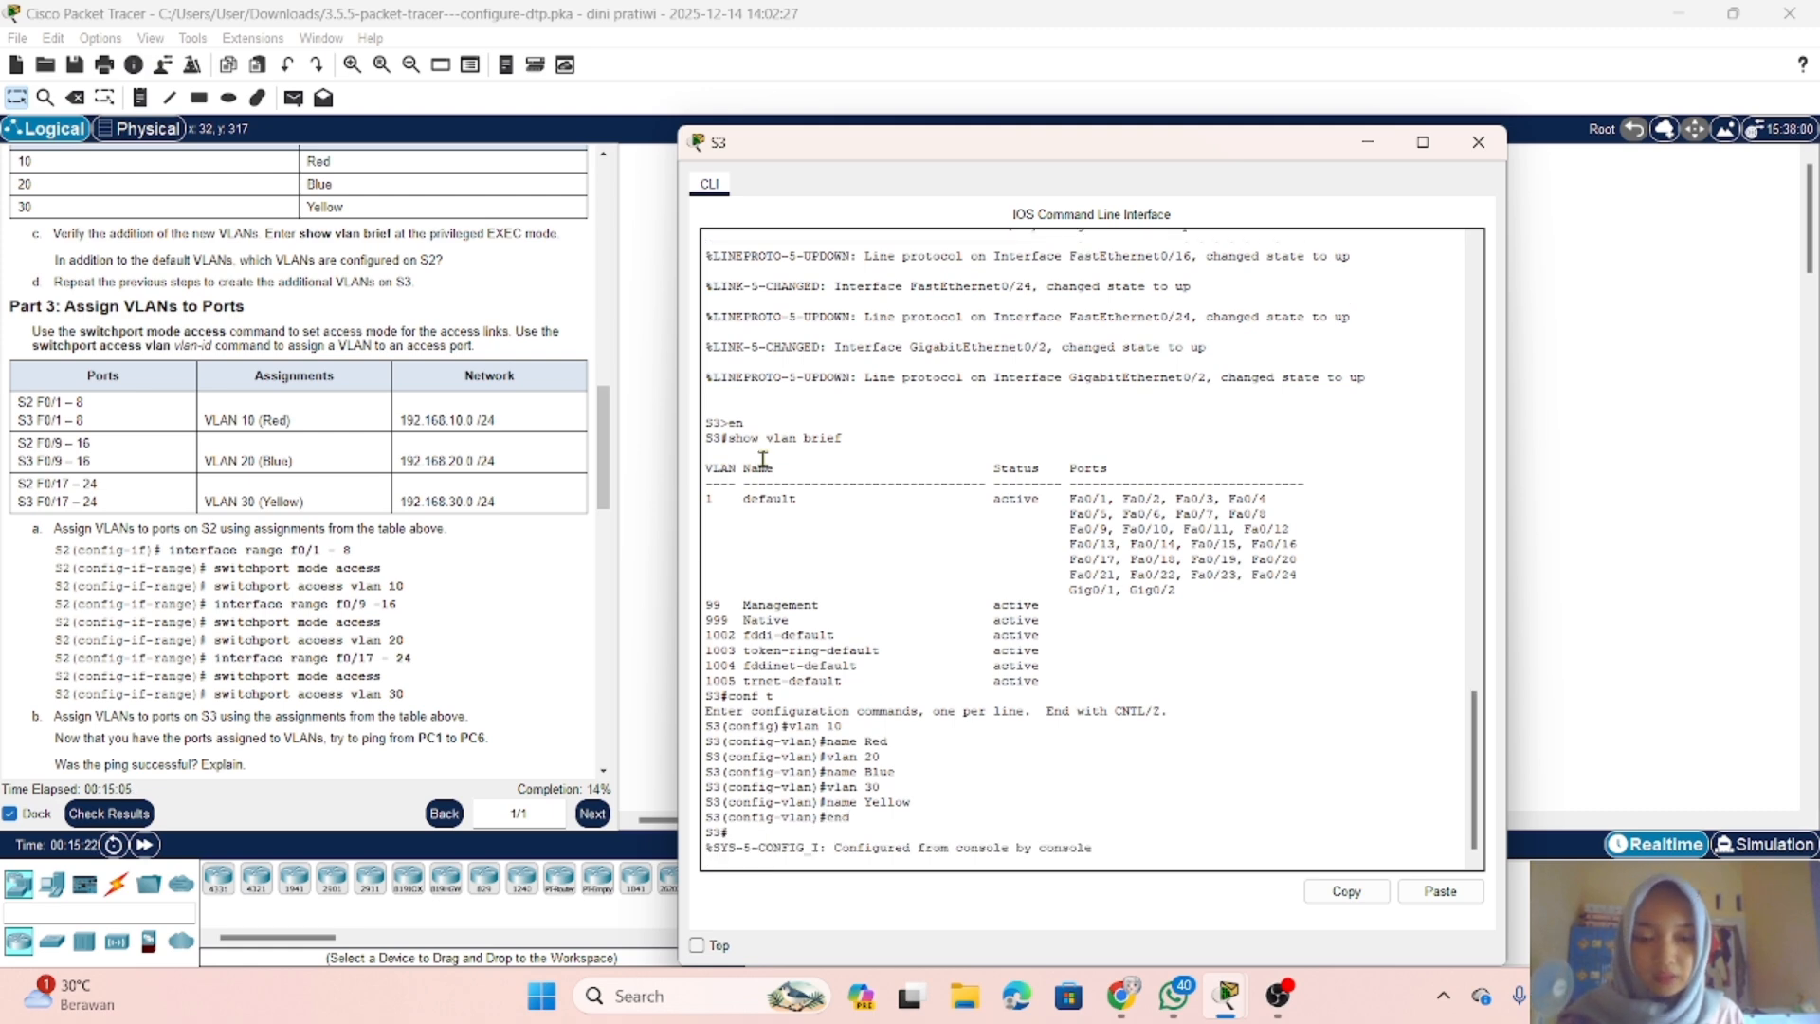
pyautogui.press('Return')
pyautogui.write('show vlan brief')
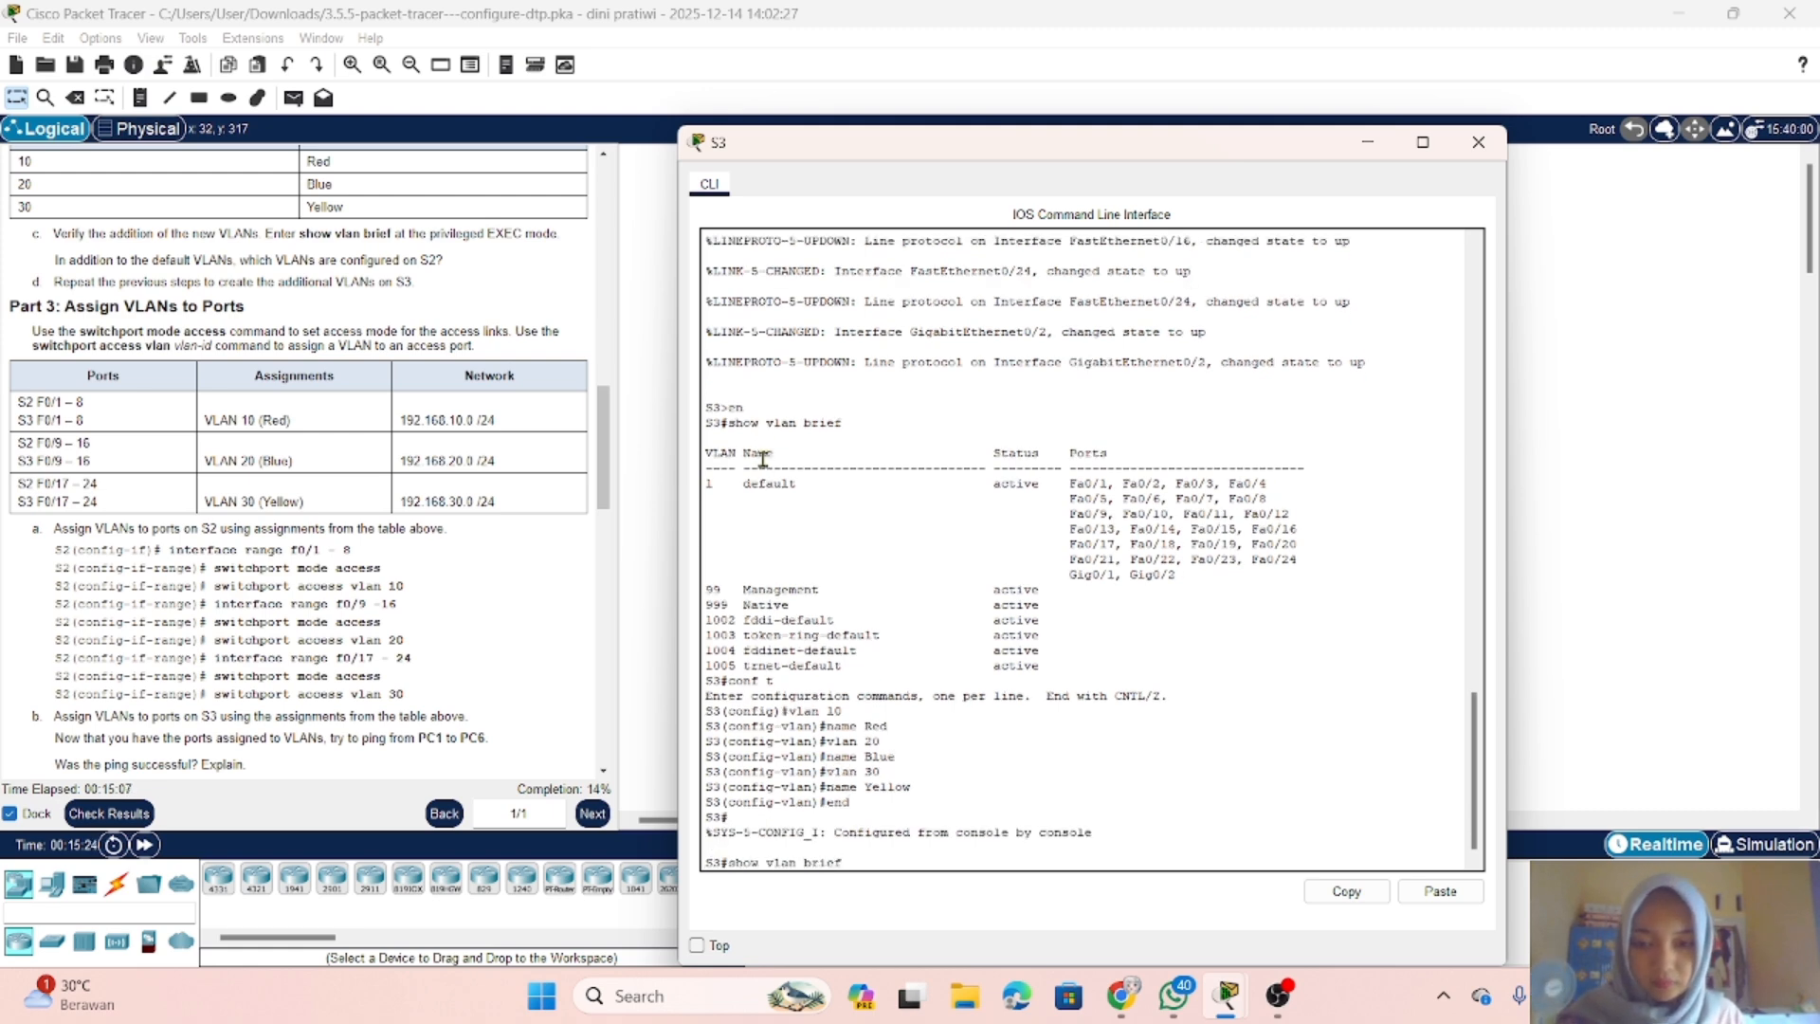
pyautogui.press('Return')
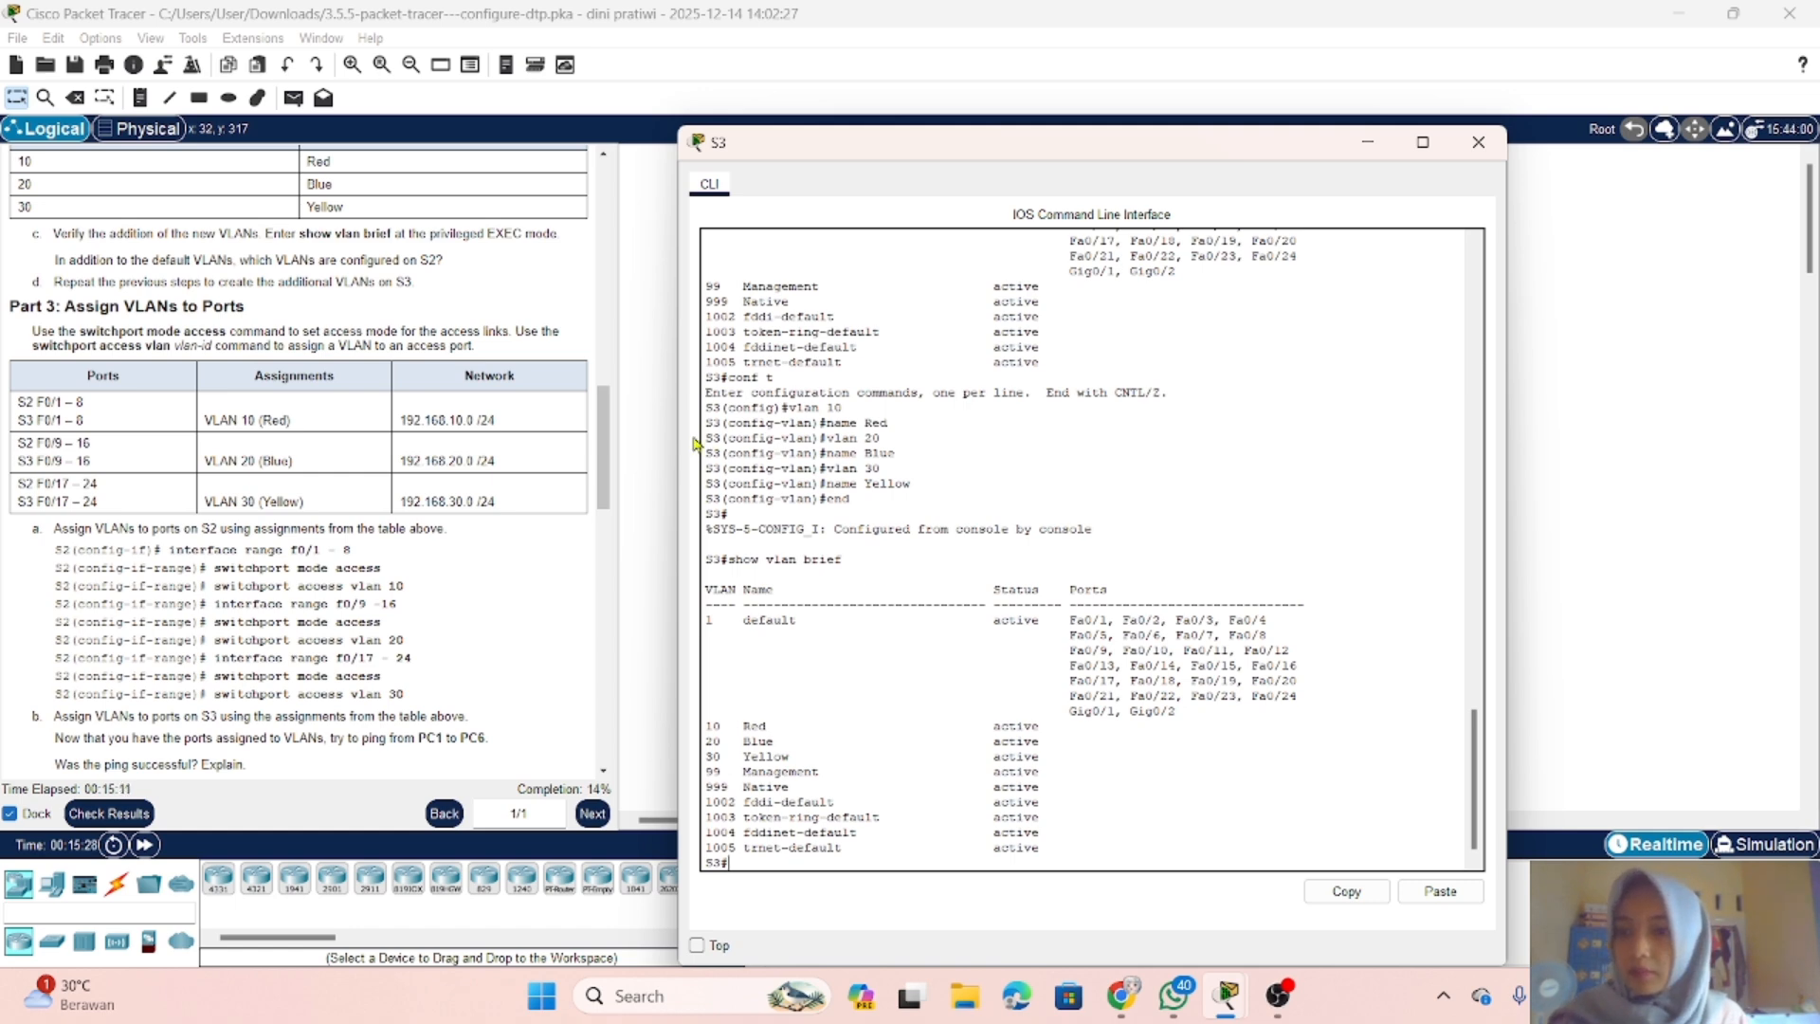
# Step: Put the S3 window away, open the command line of switch S2 and move its window higher on the screen
pyautogui.scroll(-3, 467, 417)
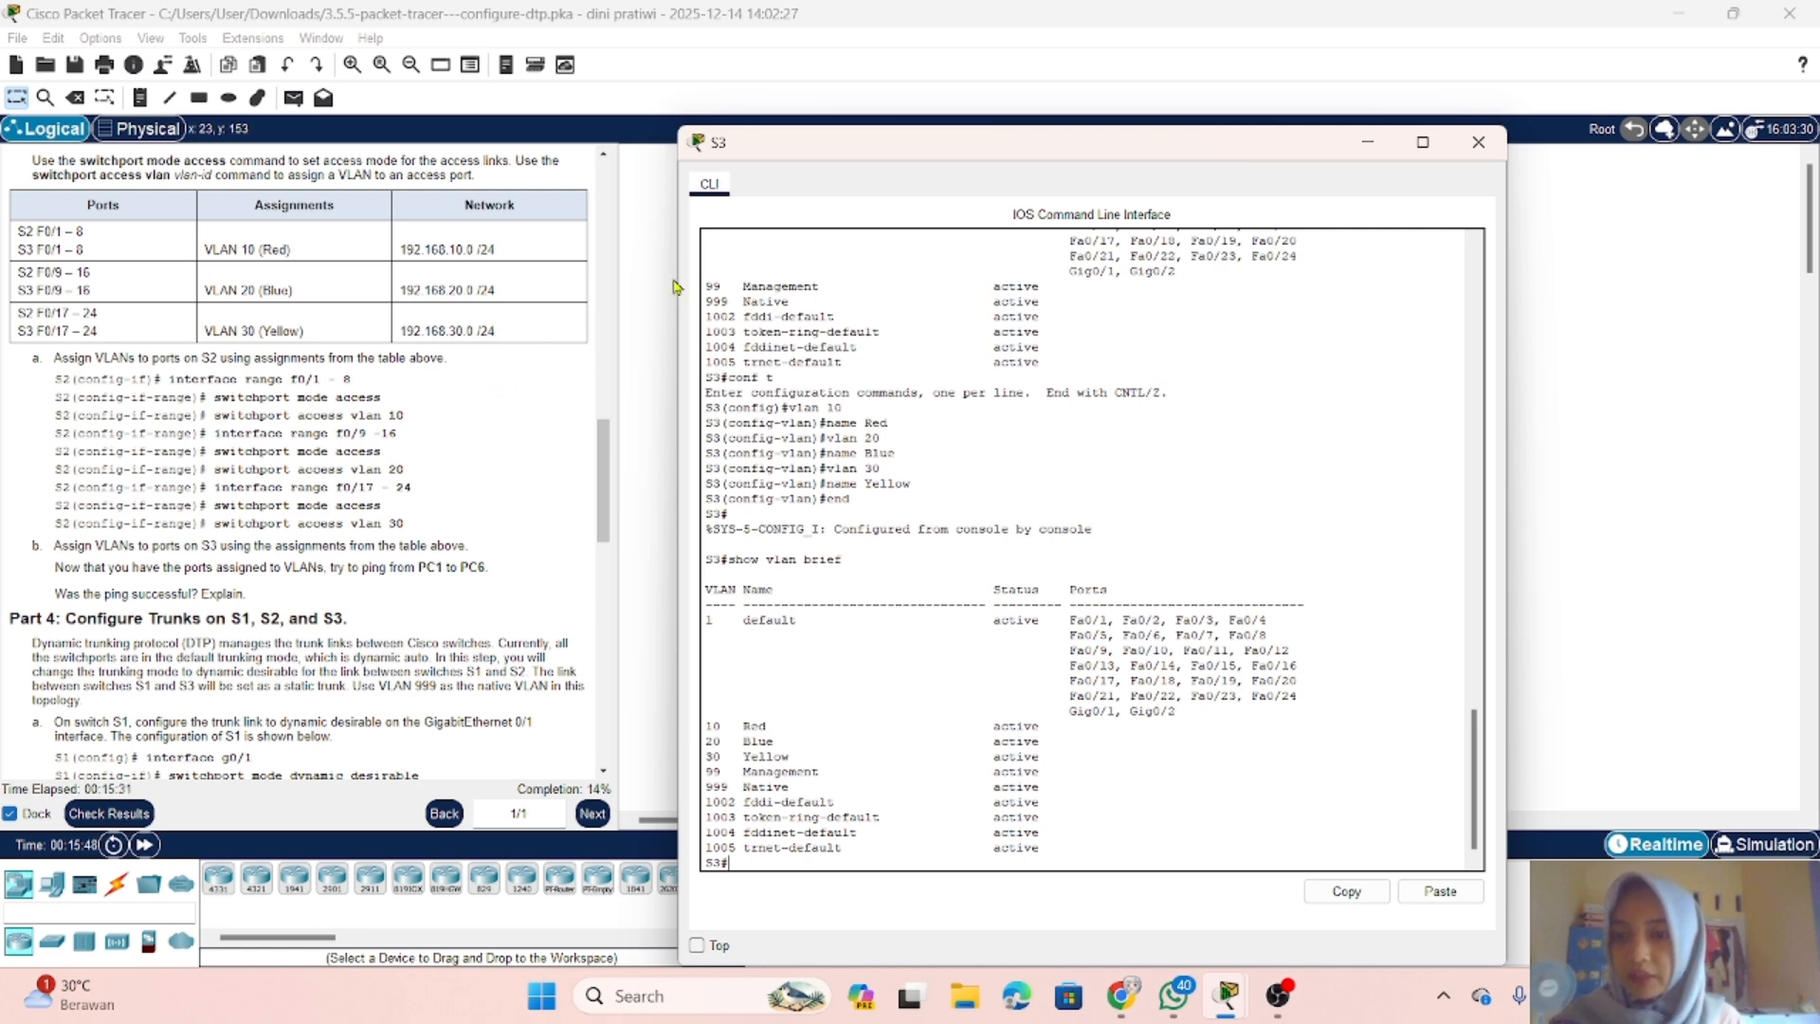
pyautogui.click(1365, 144)
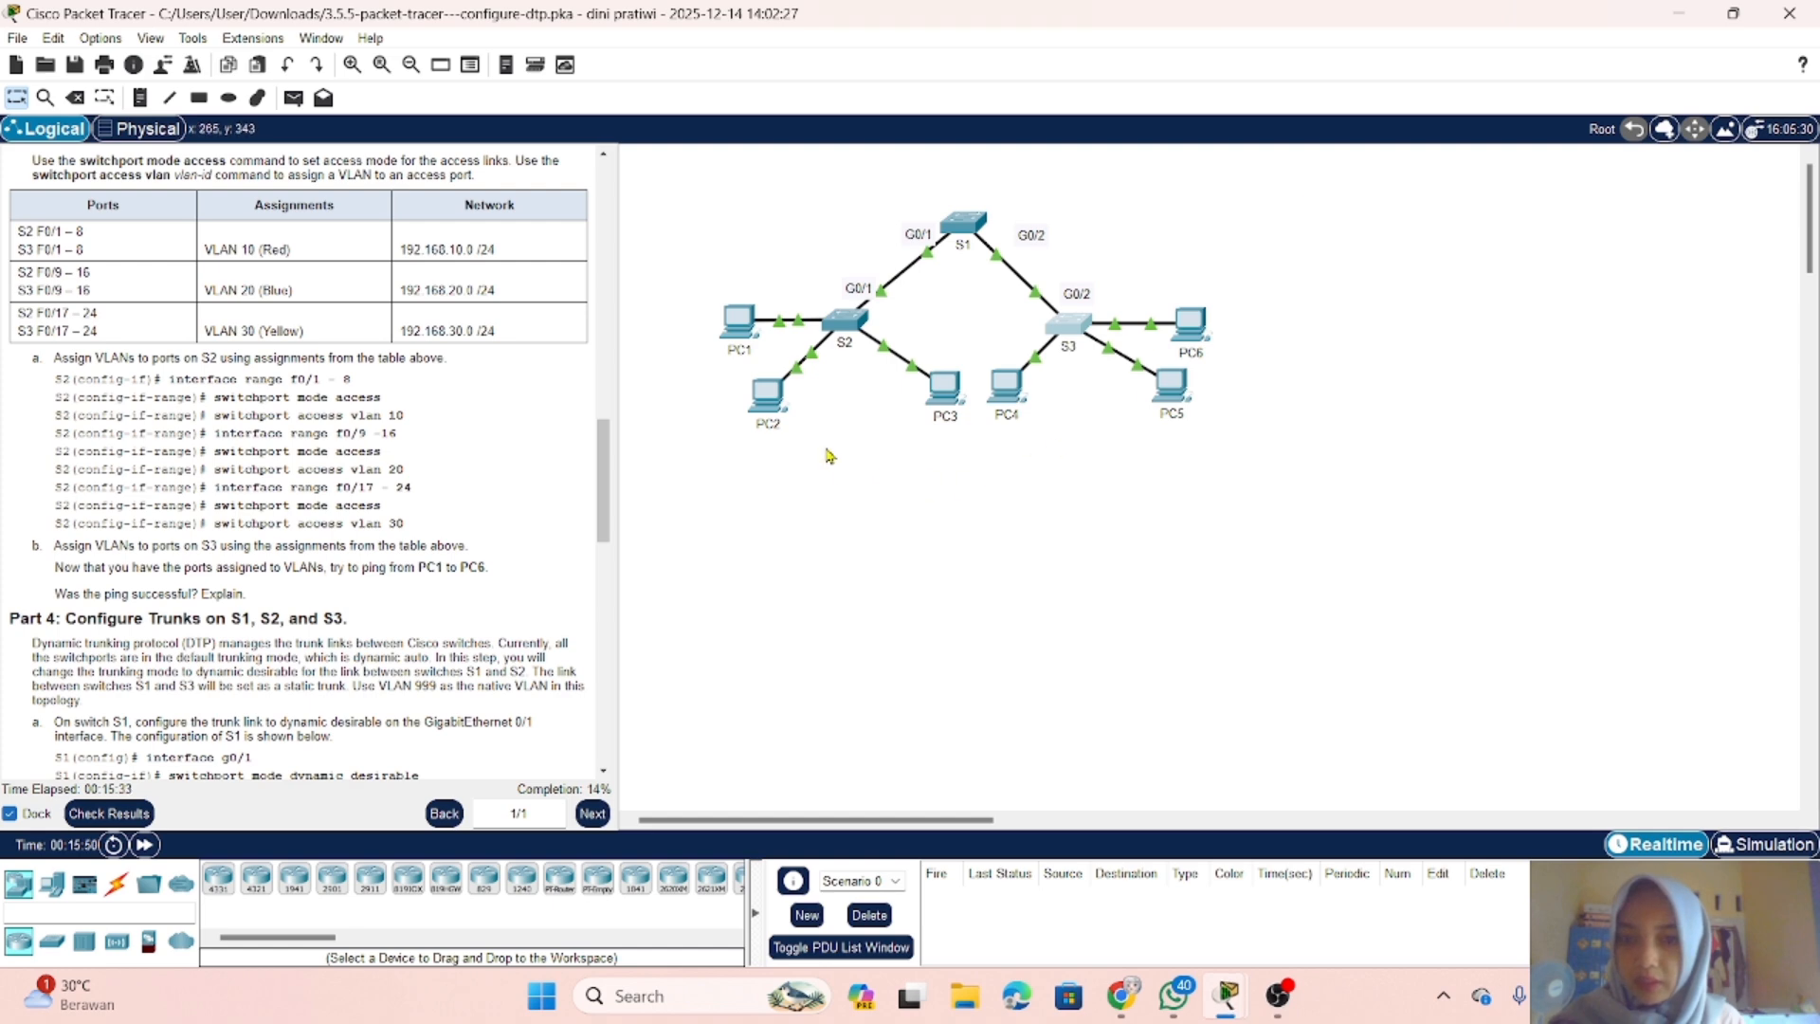
pyautogui.click(843, 324)
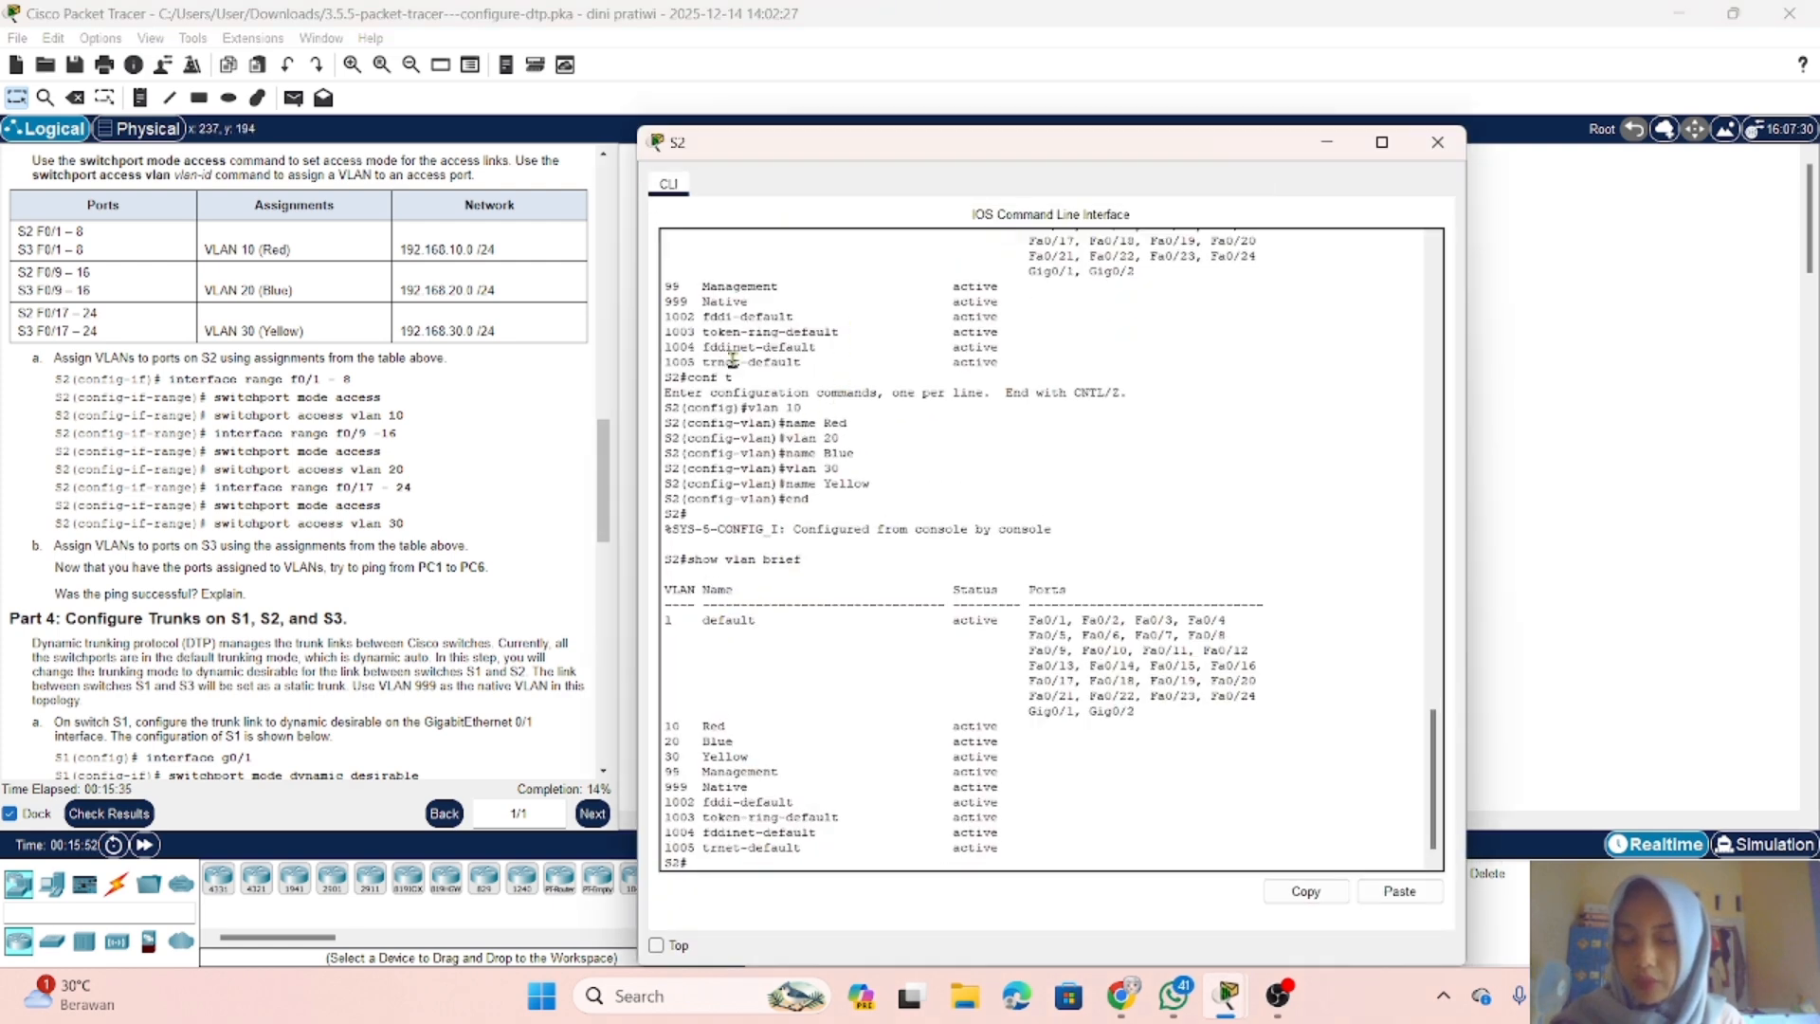
pyautogui.scroll(1, 432, 414)
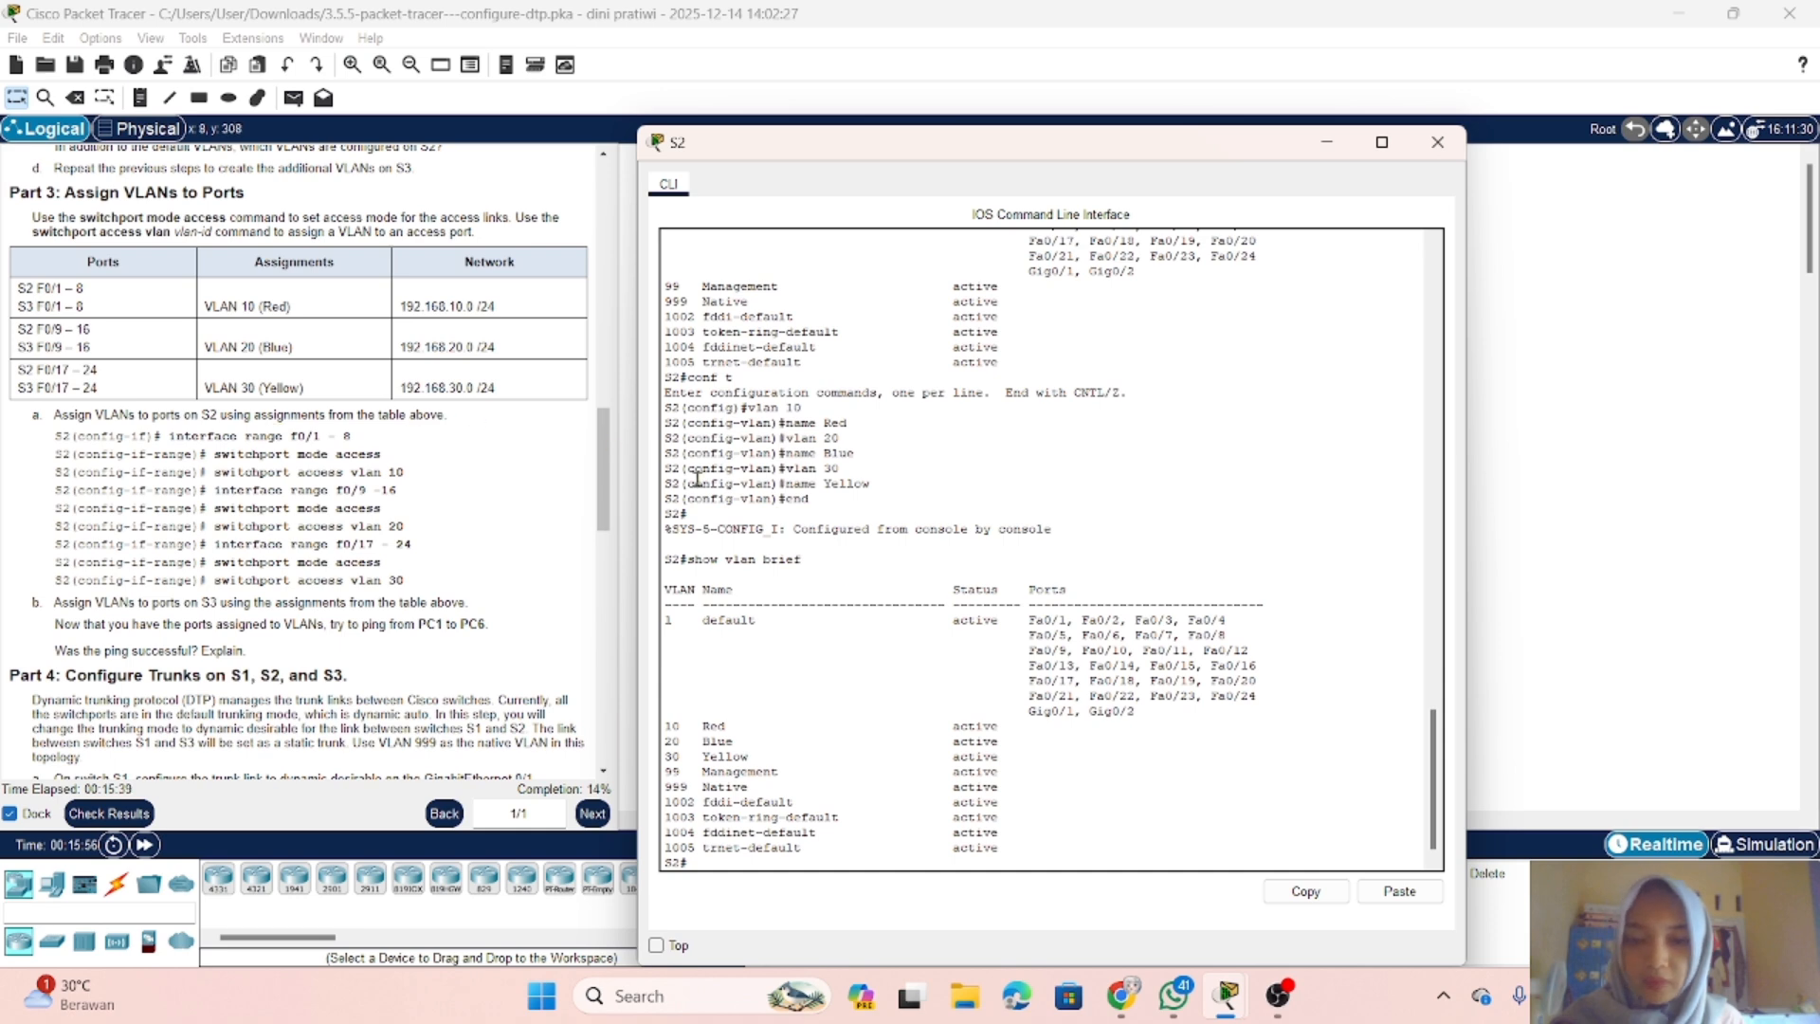
pyautogui.moveTo(1060, 144); pyautogui.dragTo(1070, 58)
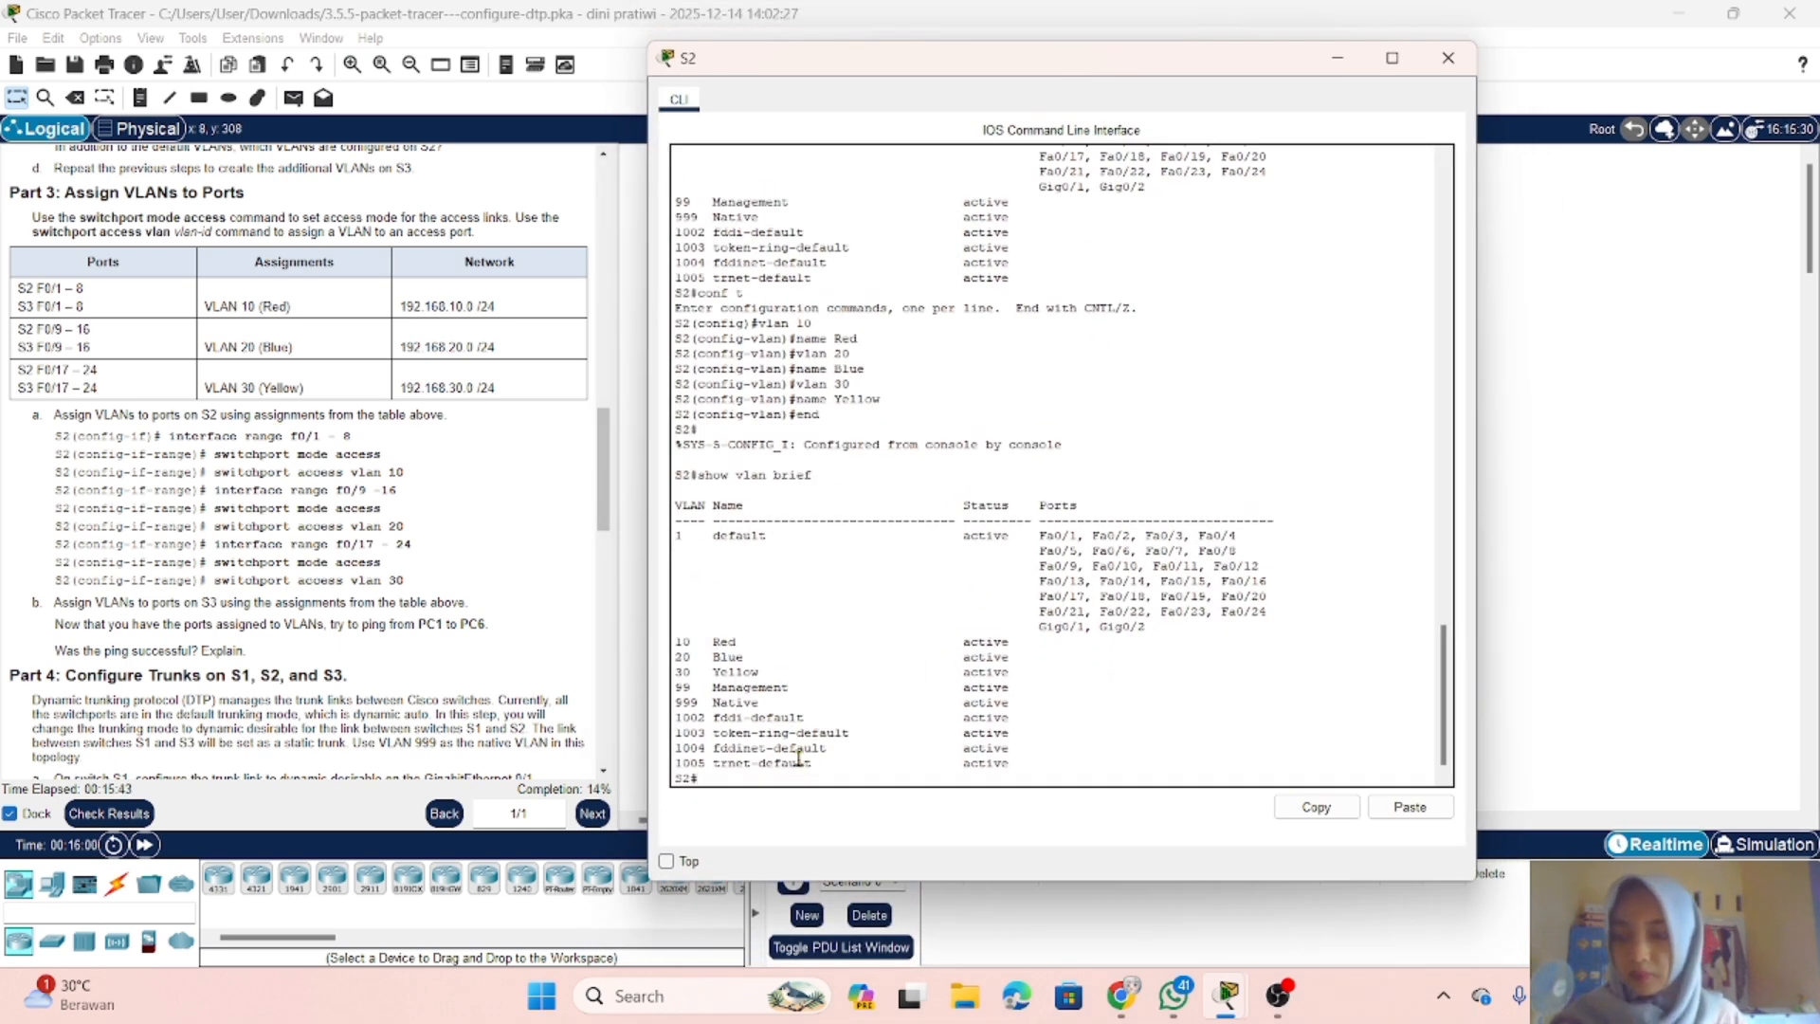
# Step: Enter global configuration mode on S2 and select the interface range f0/1 - 8
pyautogui.write('nf')
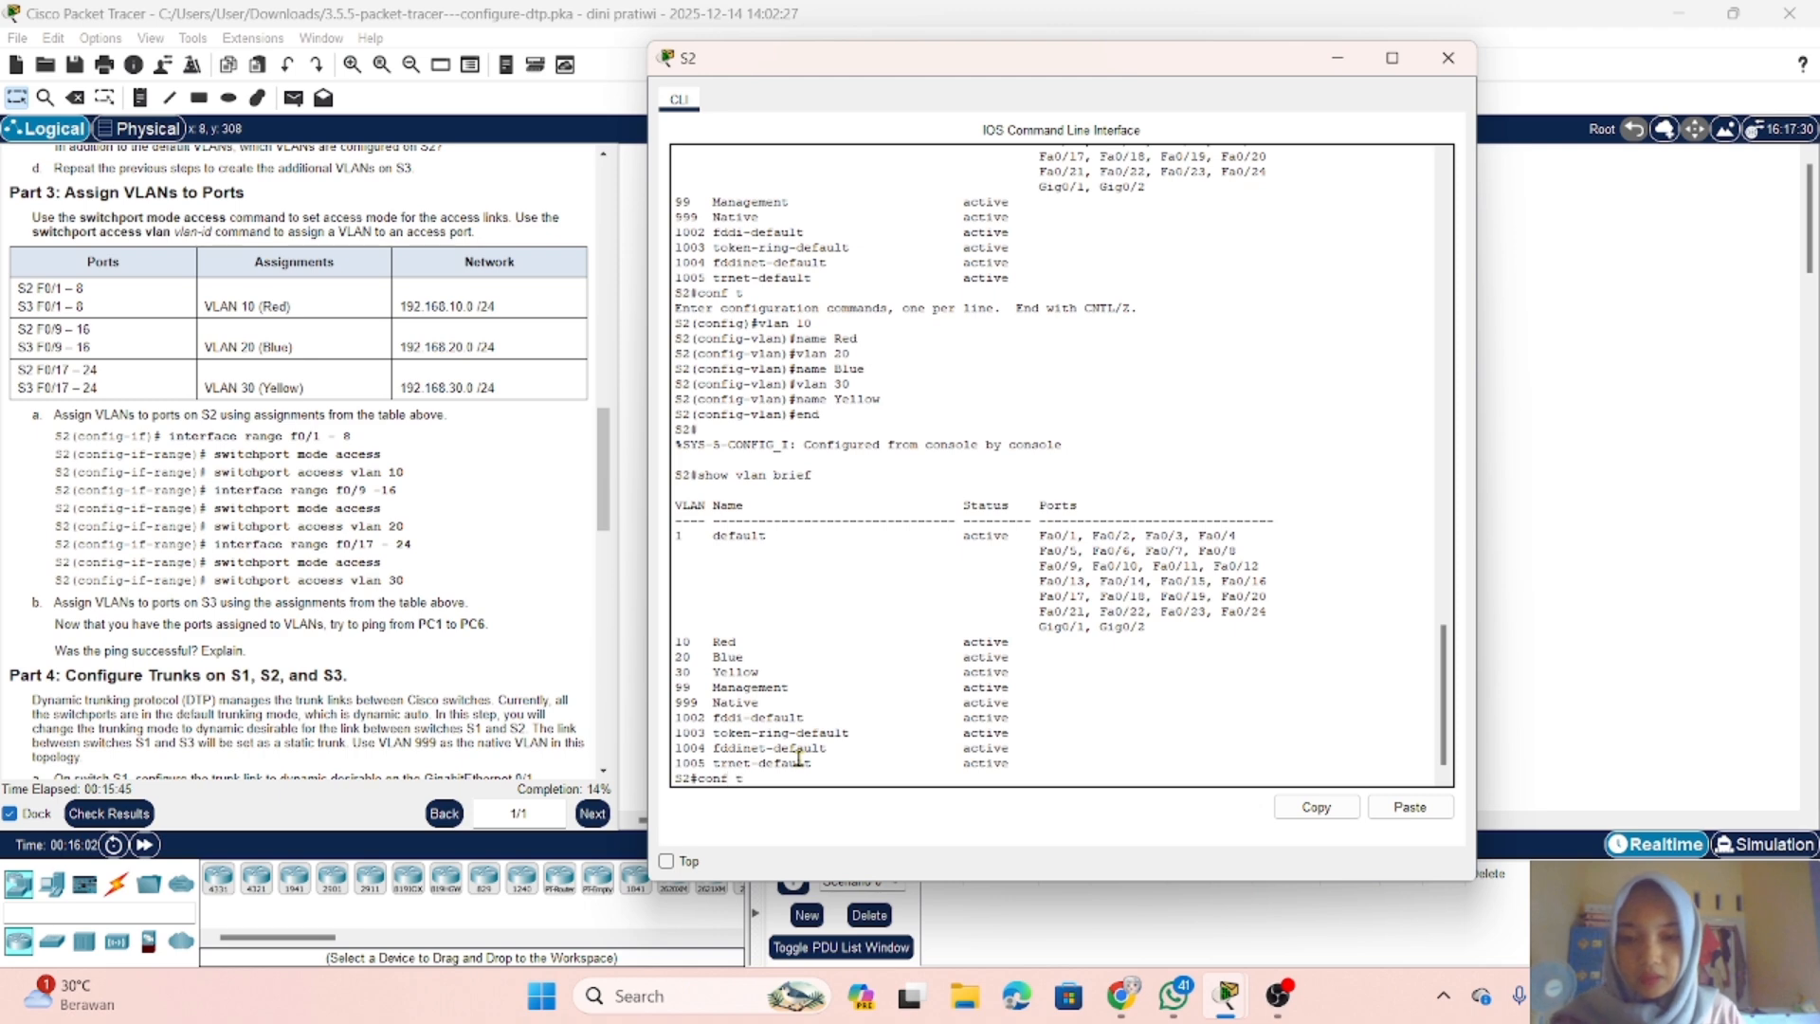
pyautogui.write(' t')
pyautogui.press('Return')
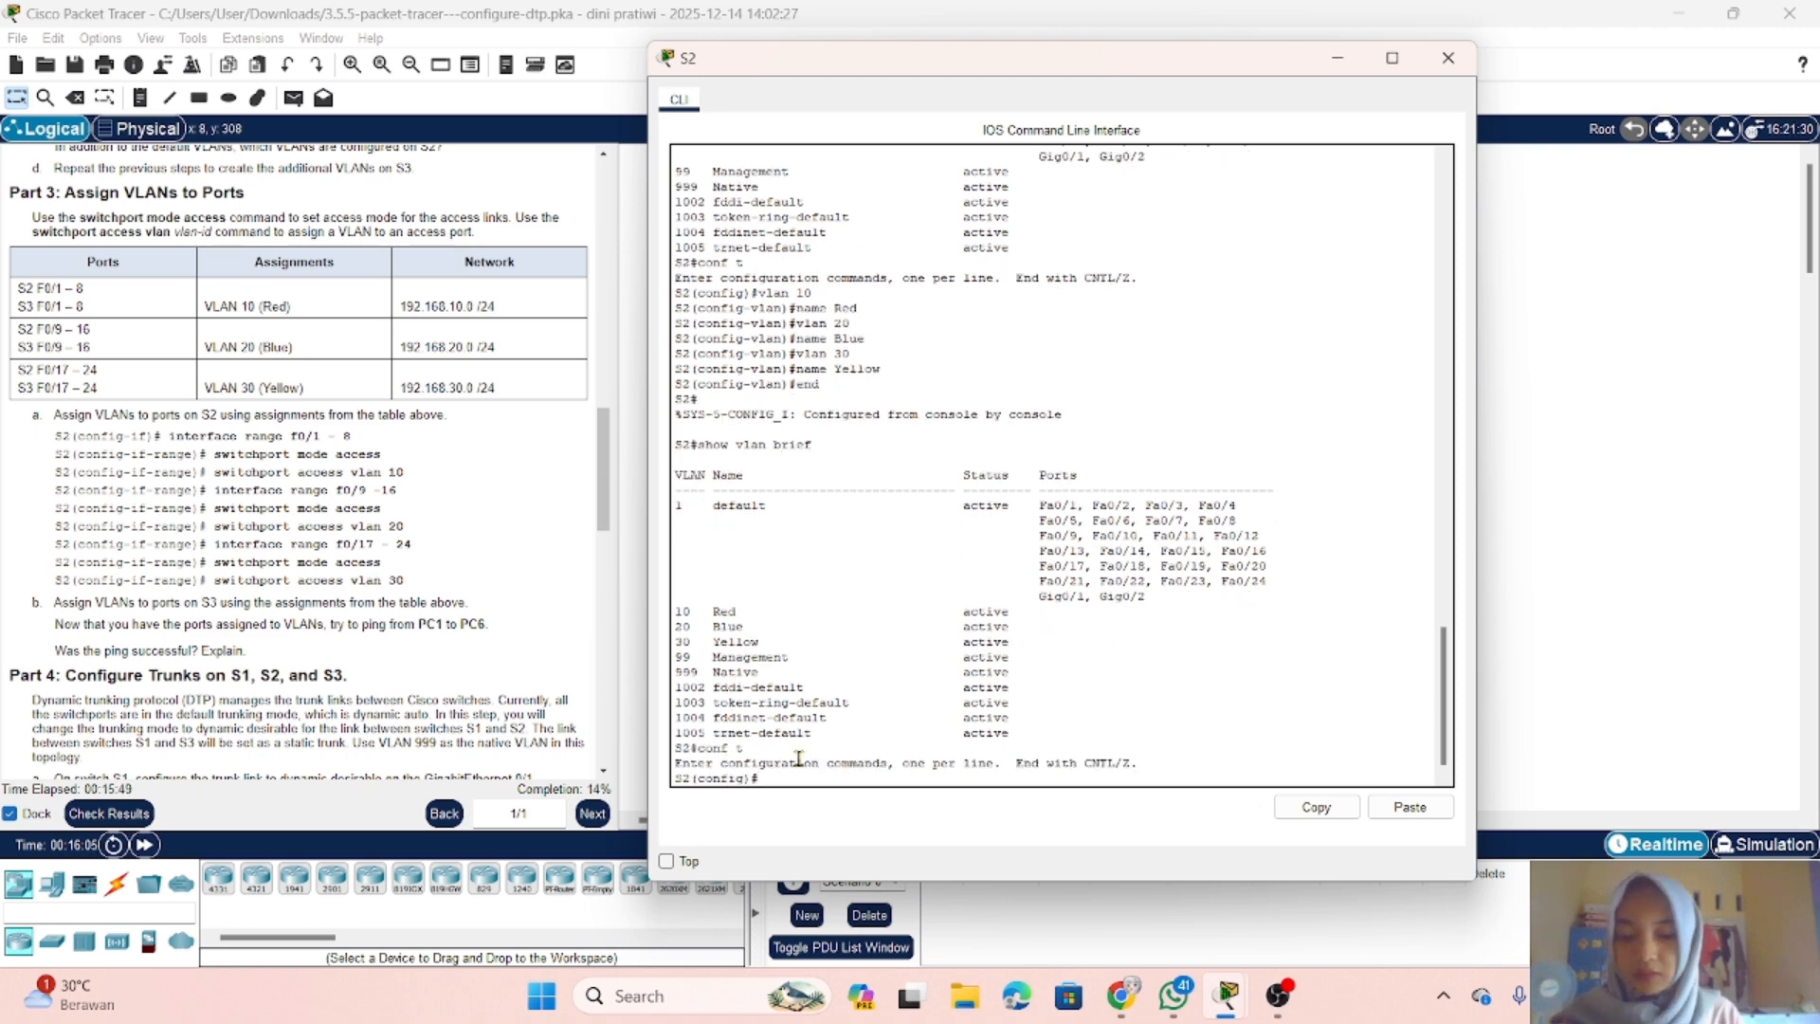
pyautogui.write('inter')
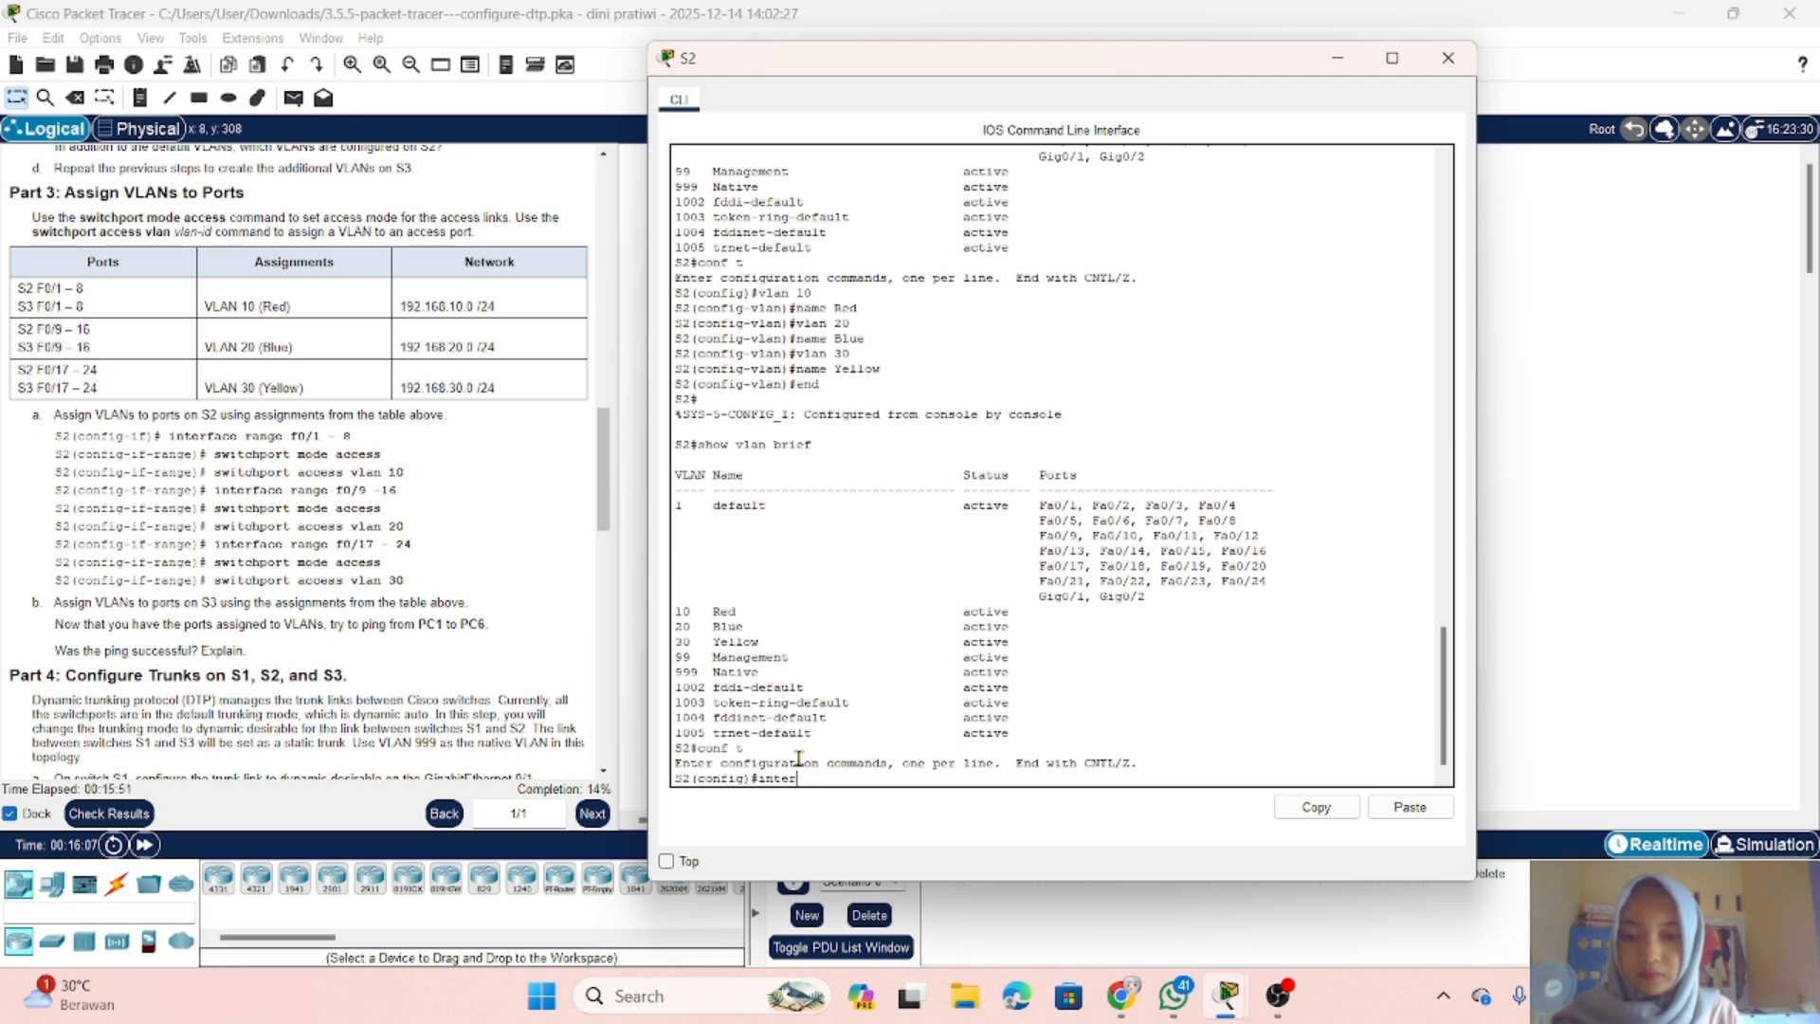
pyautogui.press('Tab')
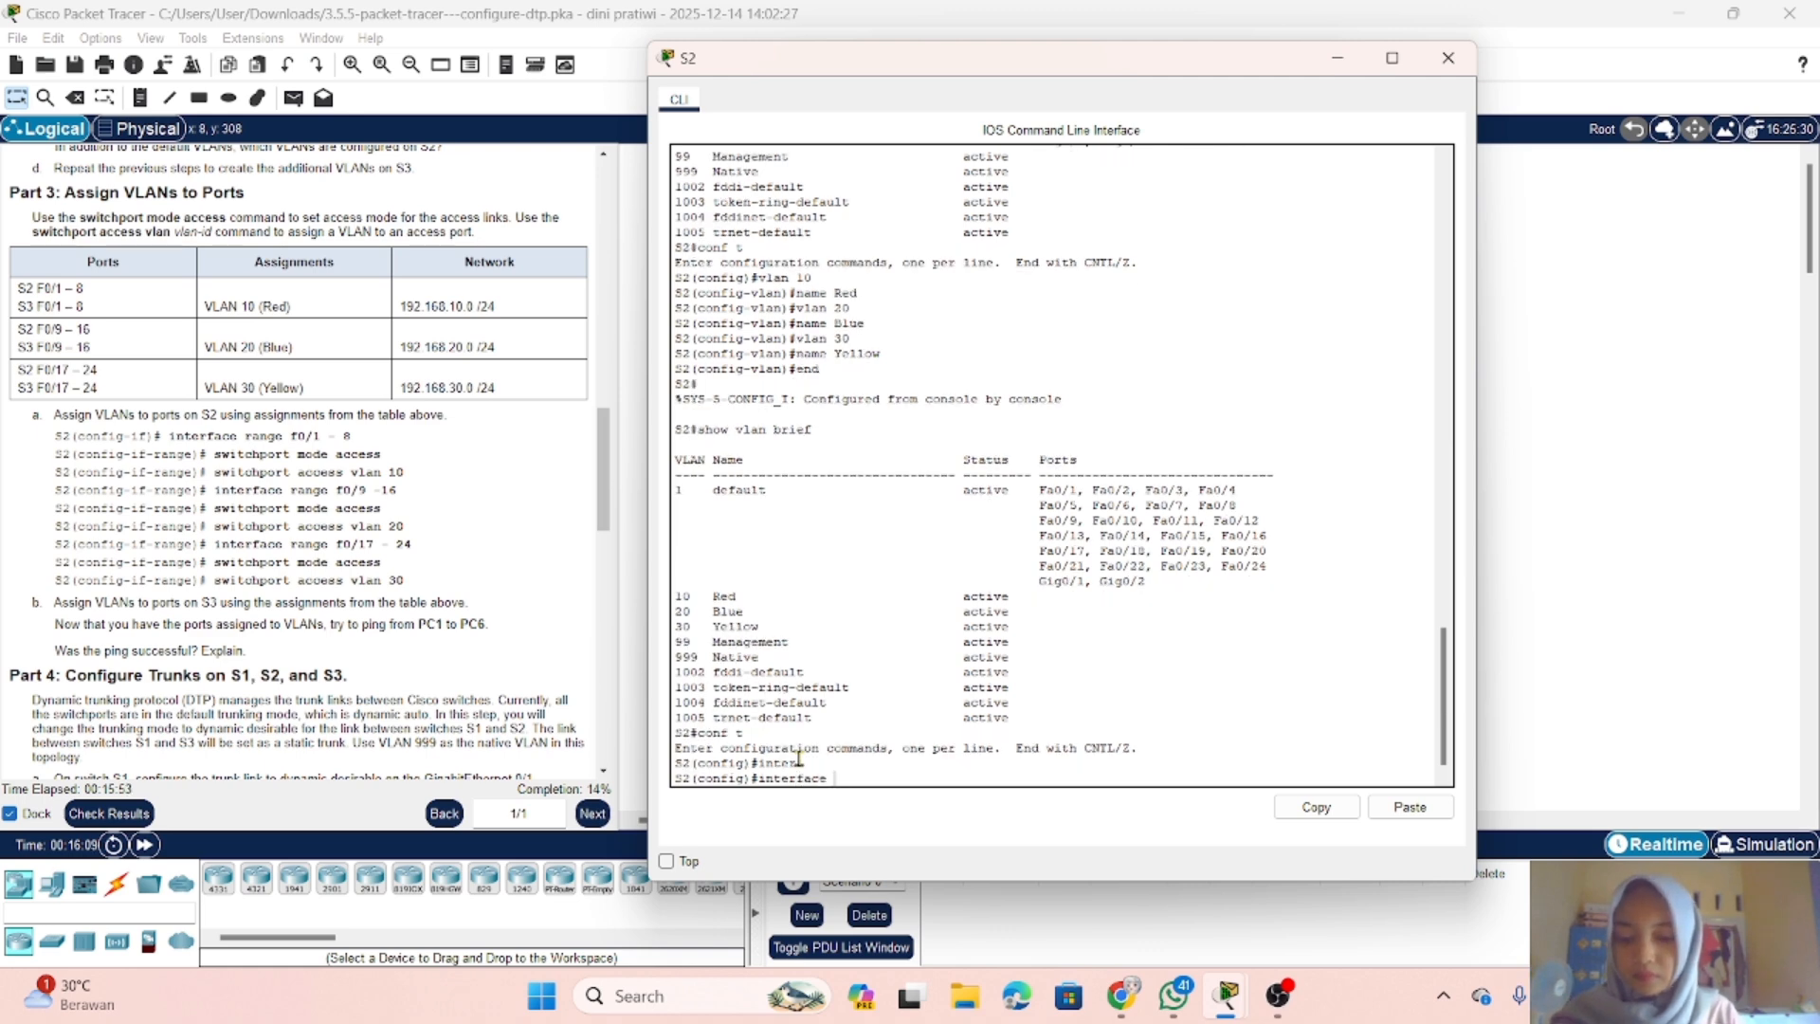
pyautogui.write('r')
pyautogui.press('Tab')
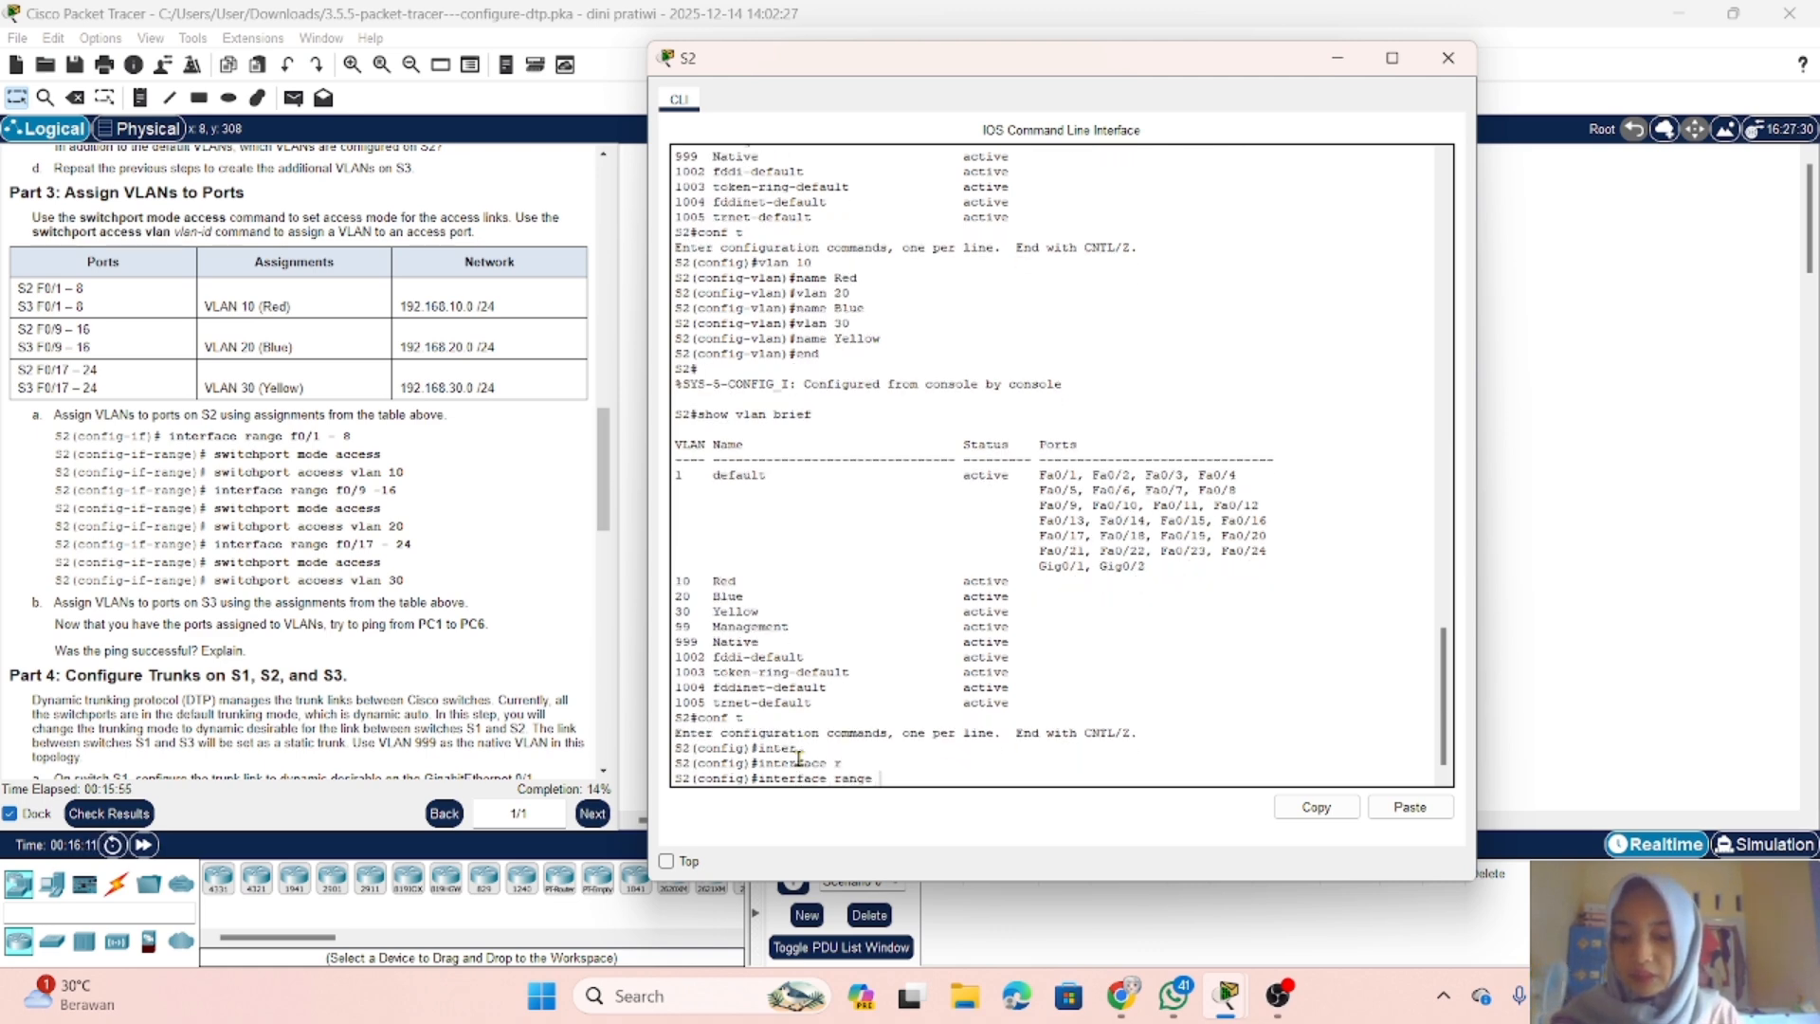
pyautogui.write('f0')
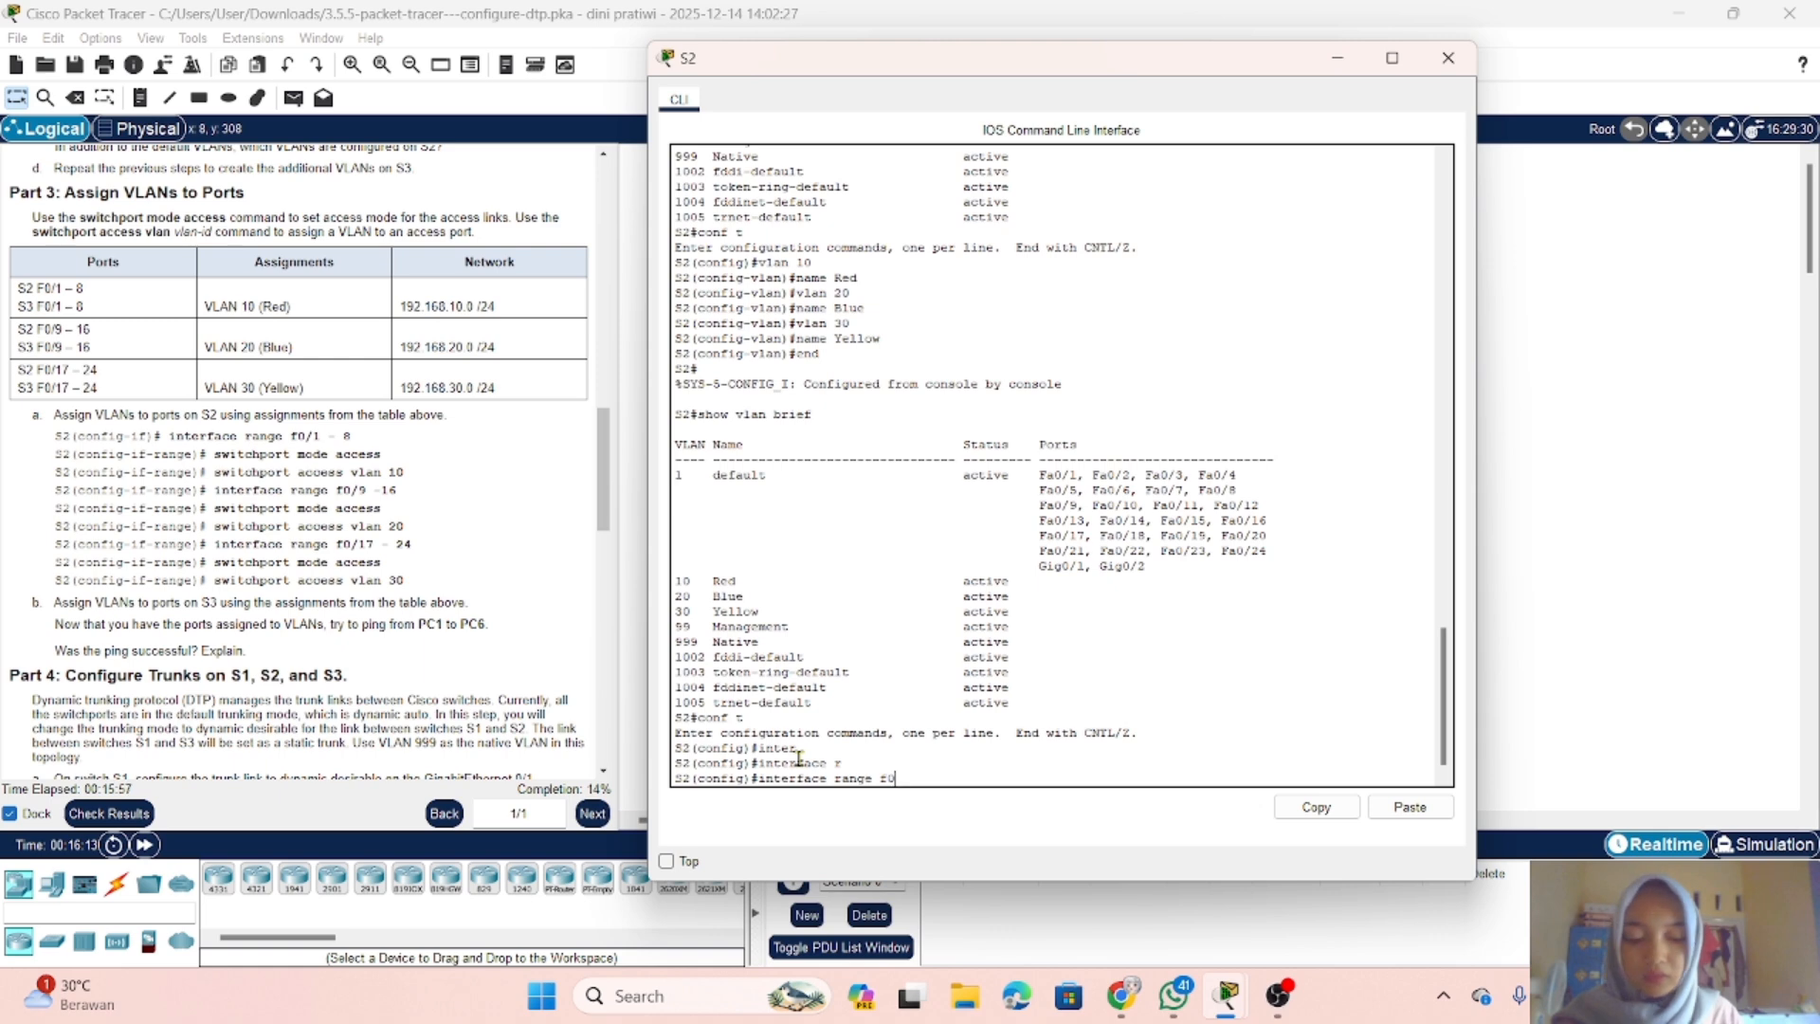
pyautogui.write('/1')
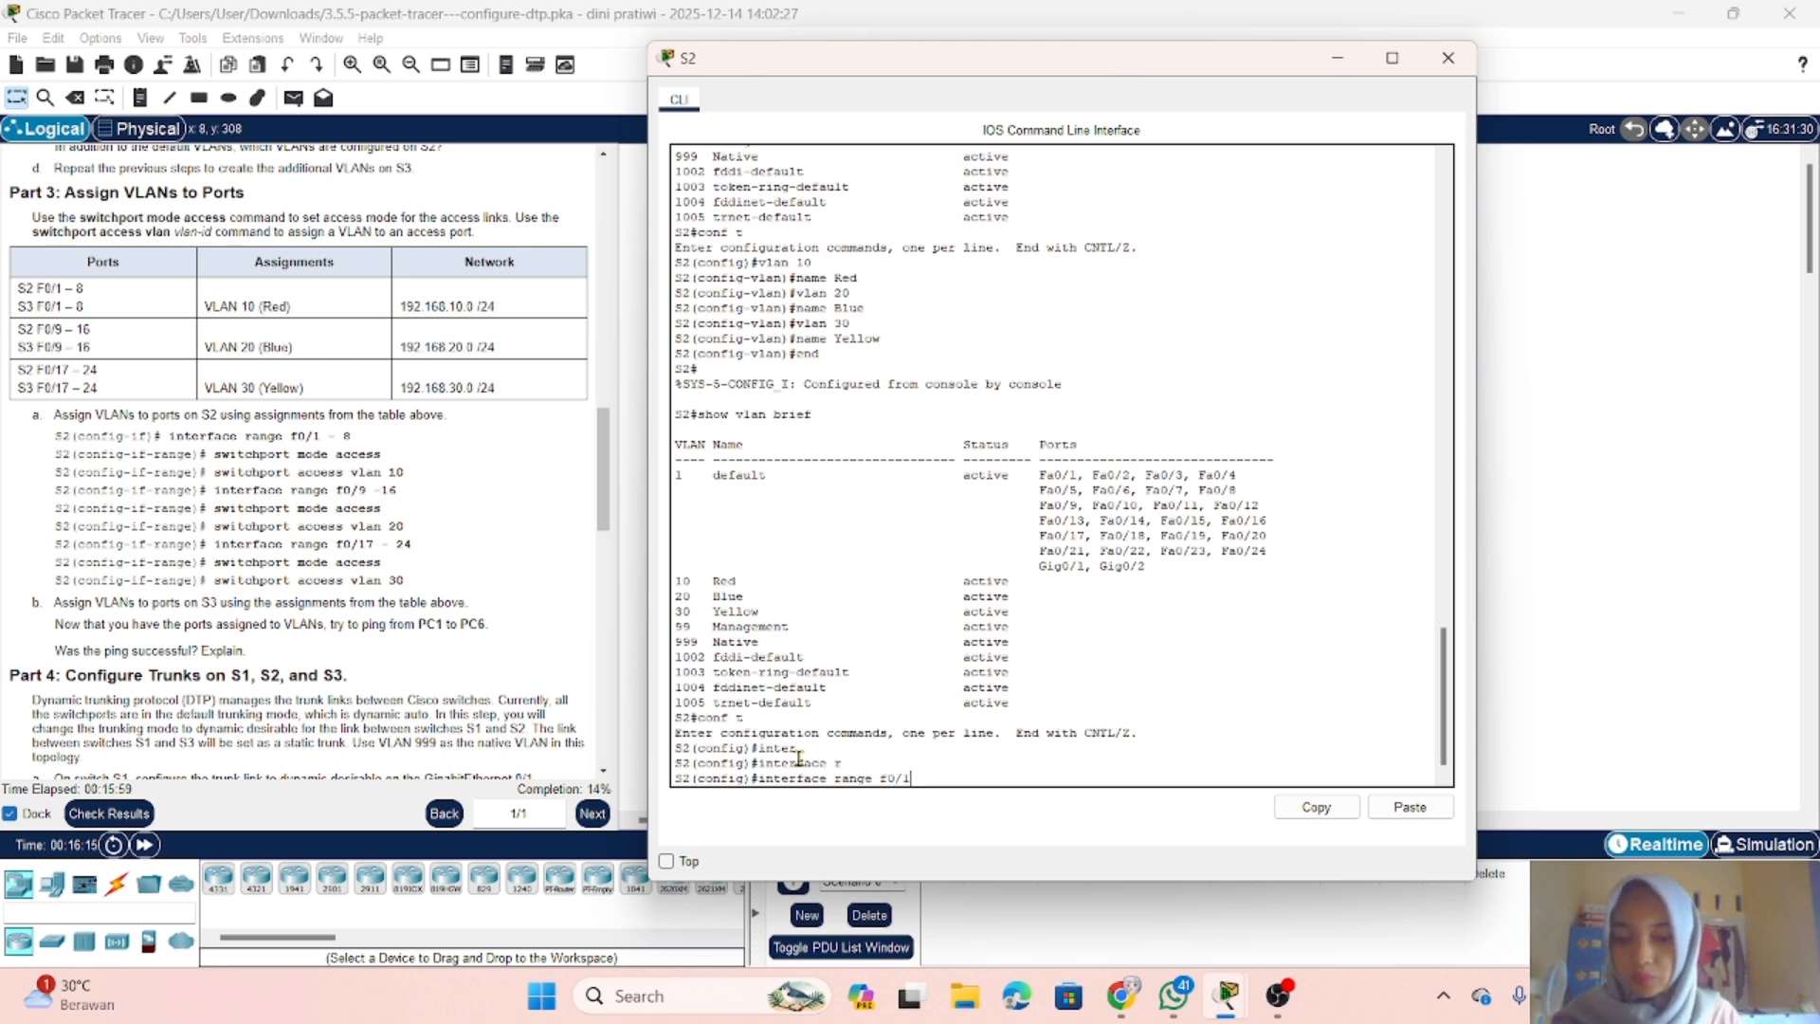
pyautogui.write(' - 8')
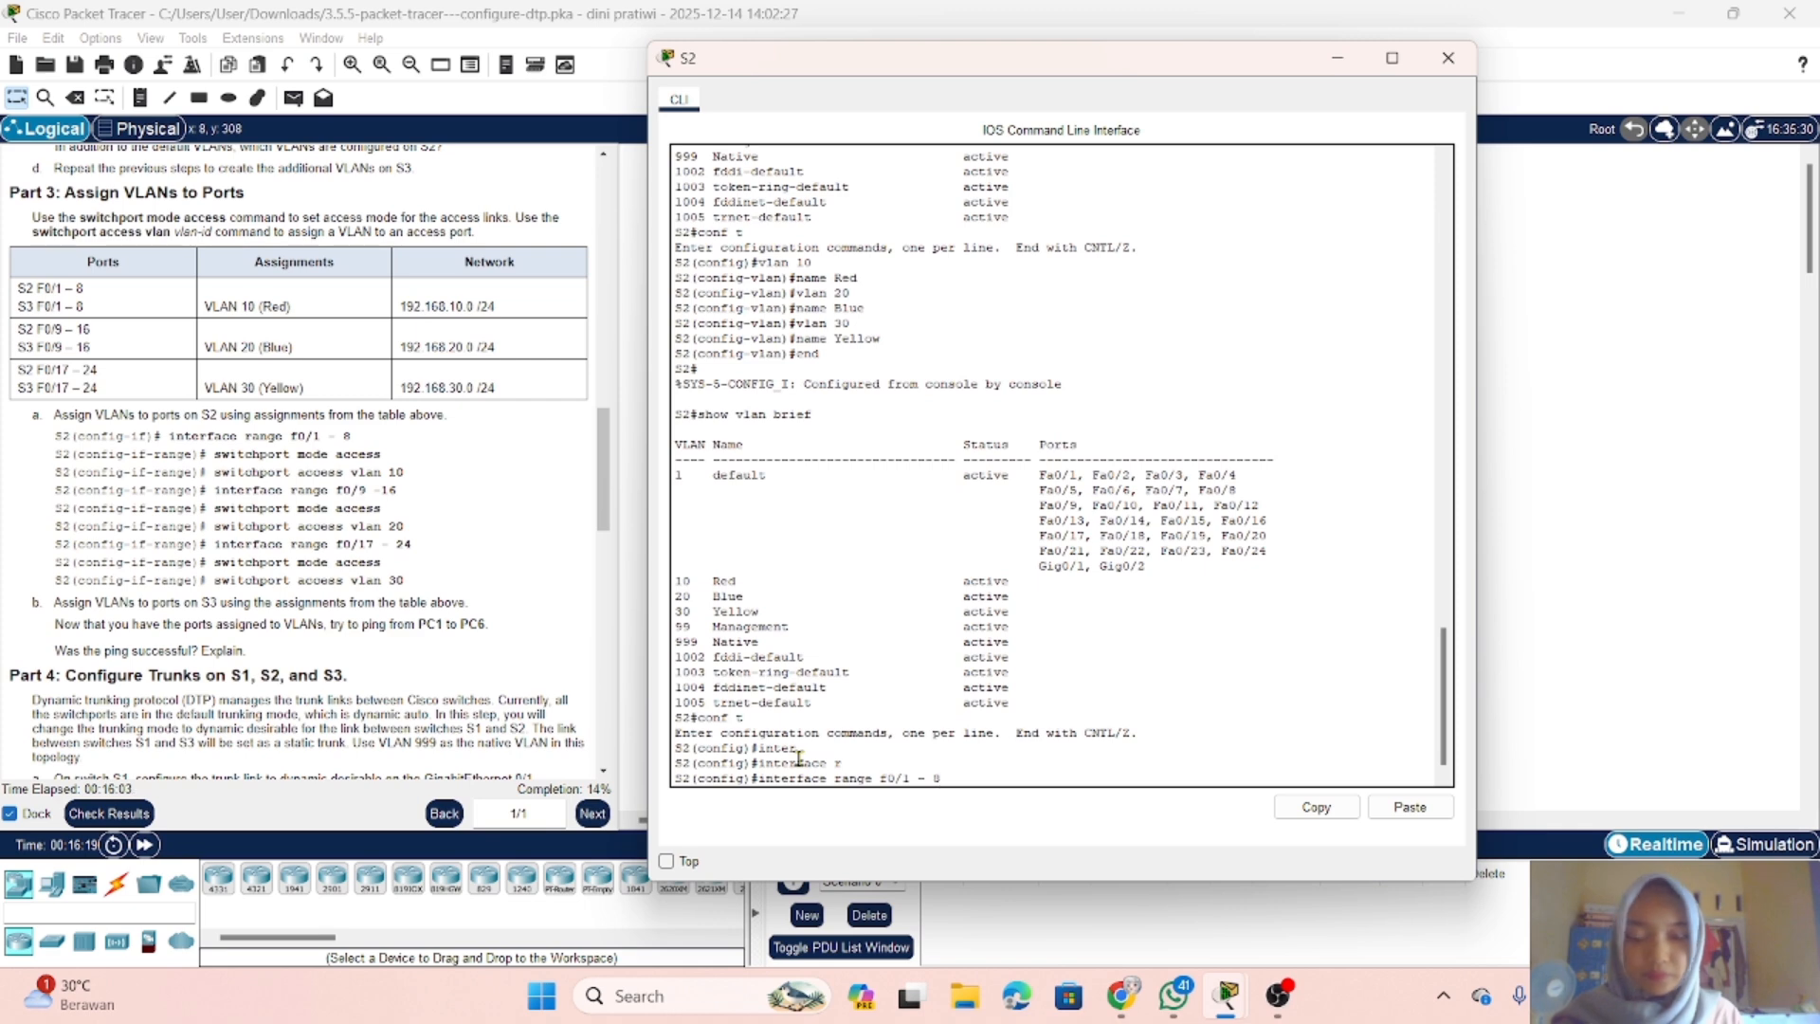
pyautogui.press('Return')
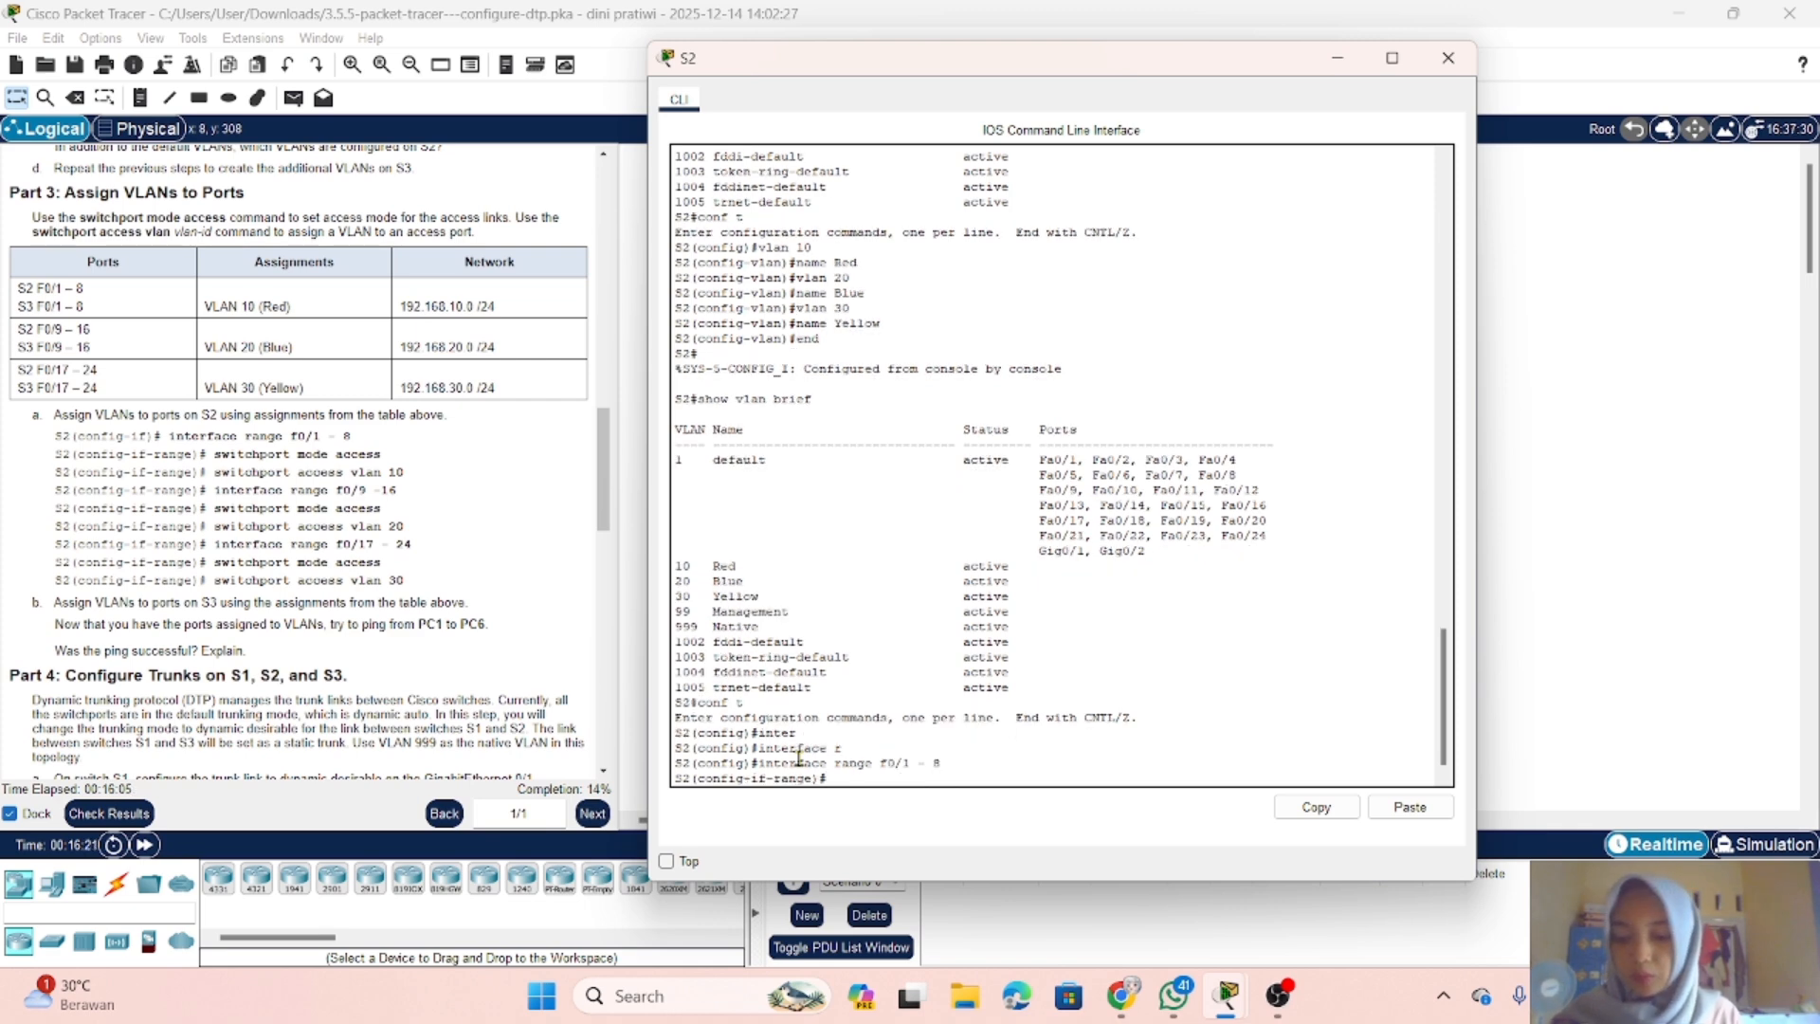
# Step: Set ports f0/1 - 8 on S2 to access mode with switchport mode access
pyautogui.write('swi')
pyautogui.press('Tab')
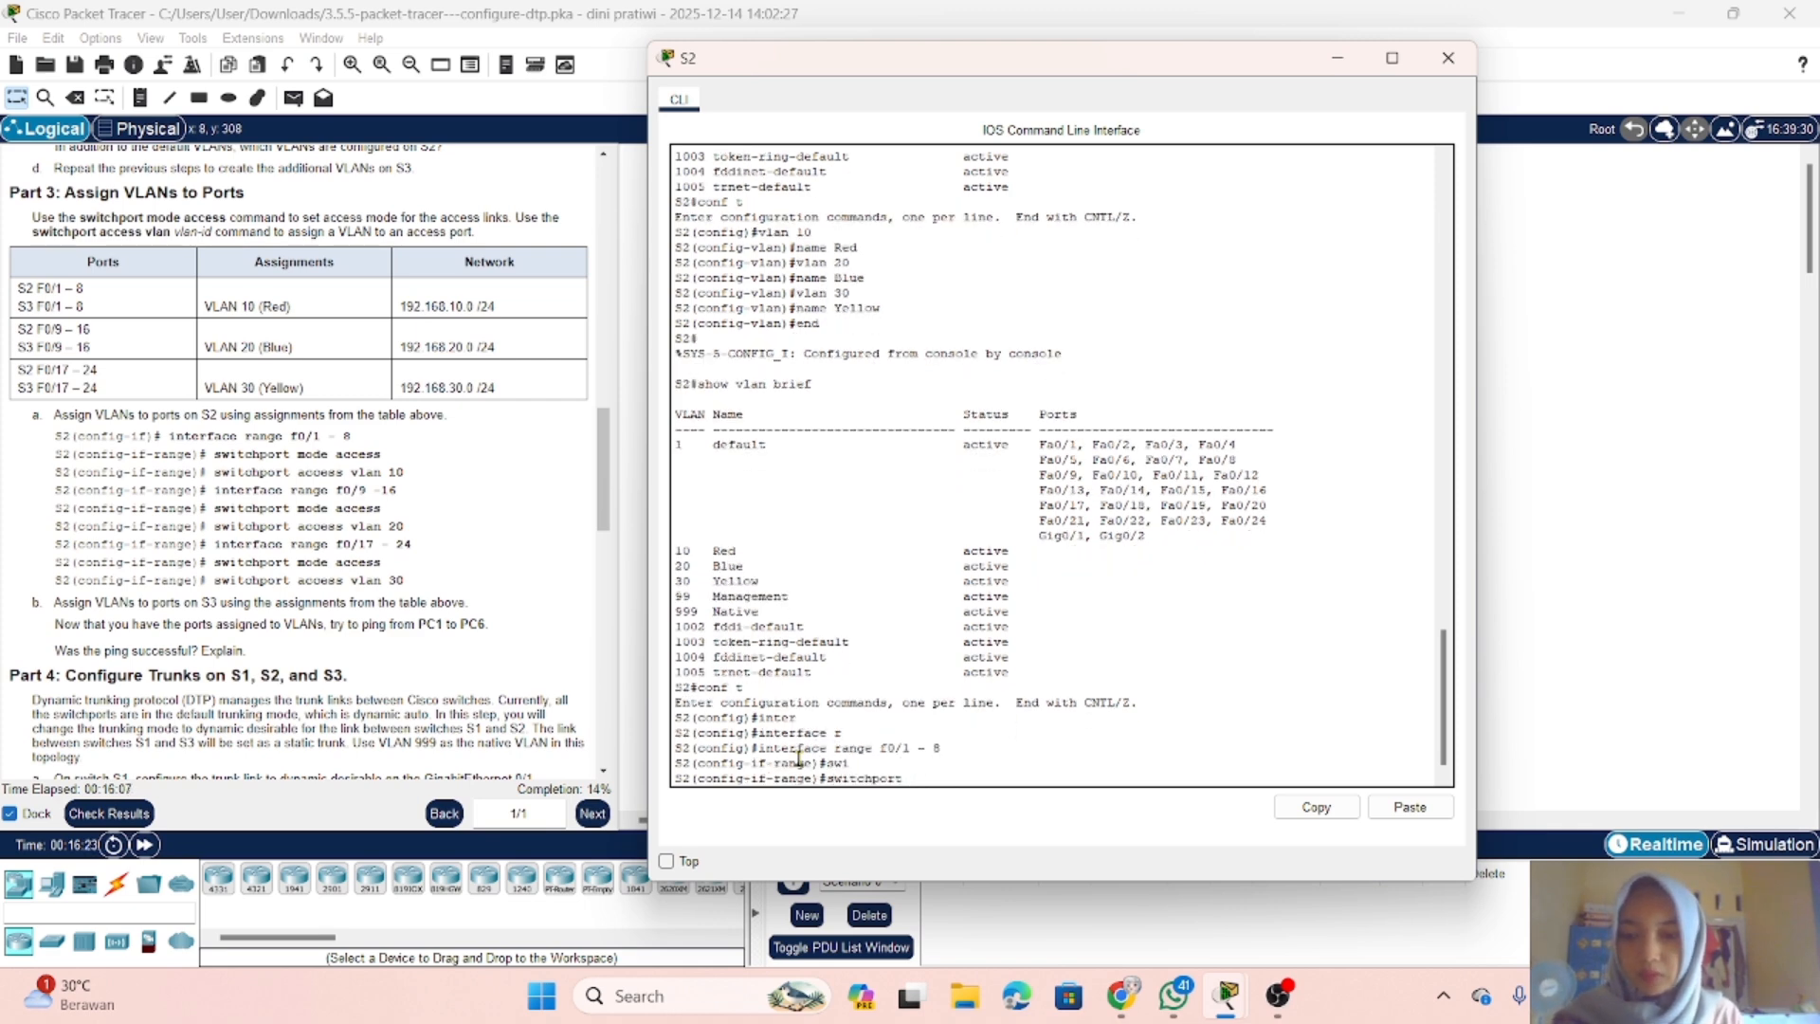
pyautogui.write('m')
pyautogui.press('Tab')
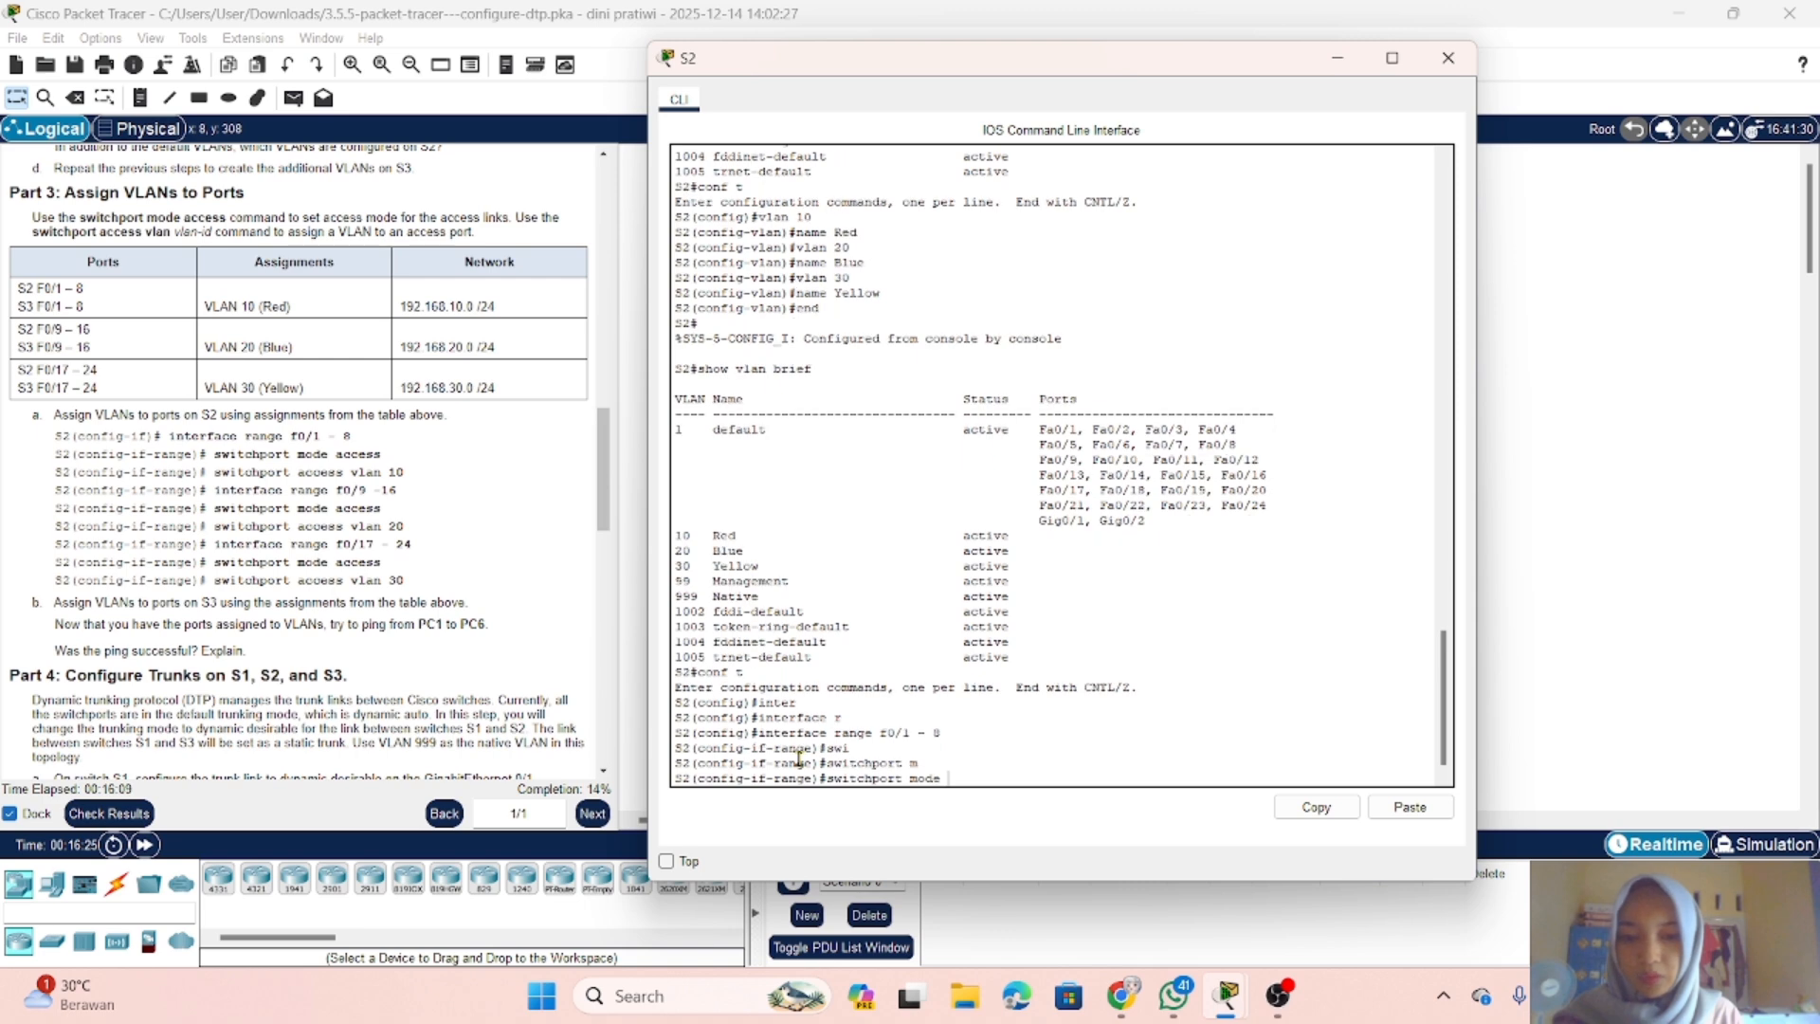
pyautogui.write('ac')
pyautogui.press('Tab')
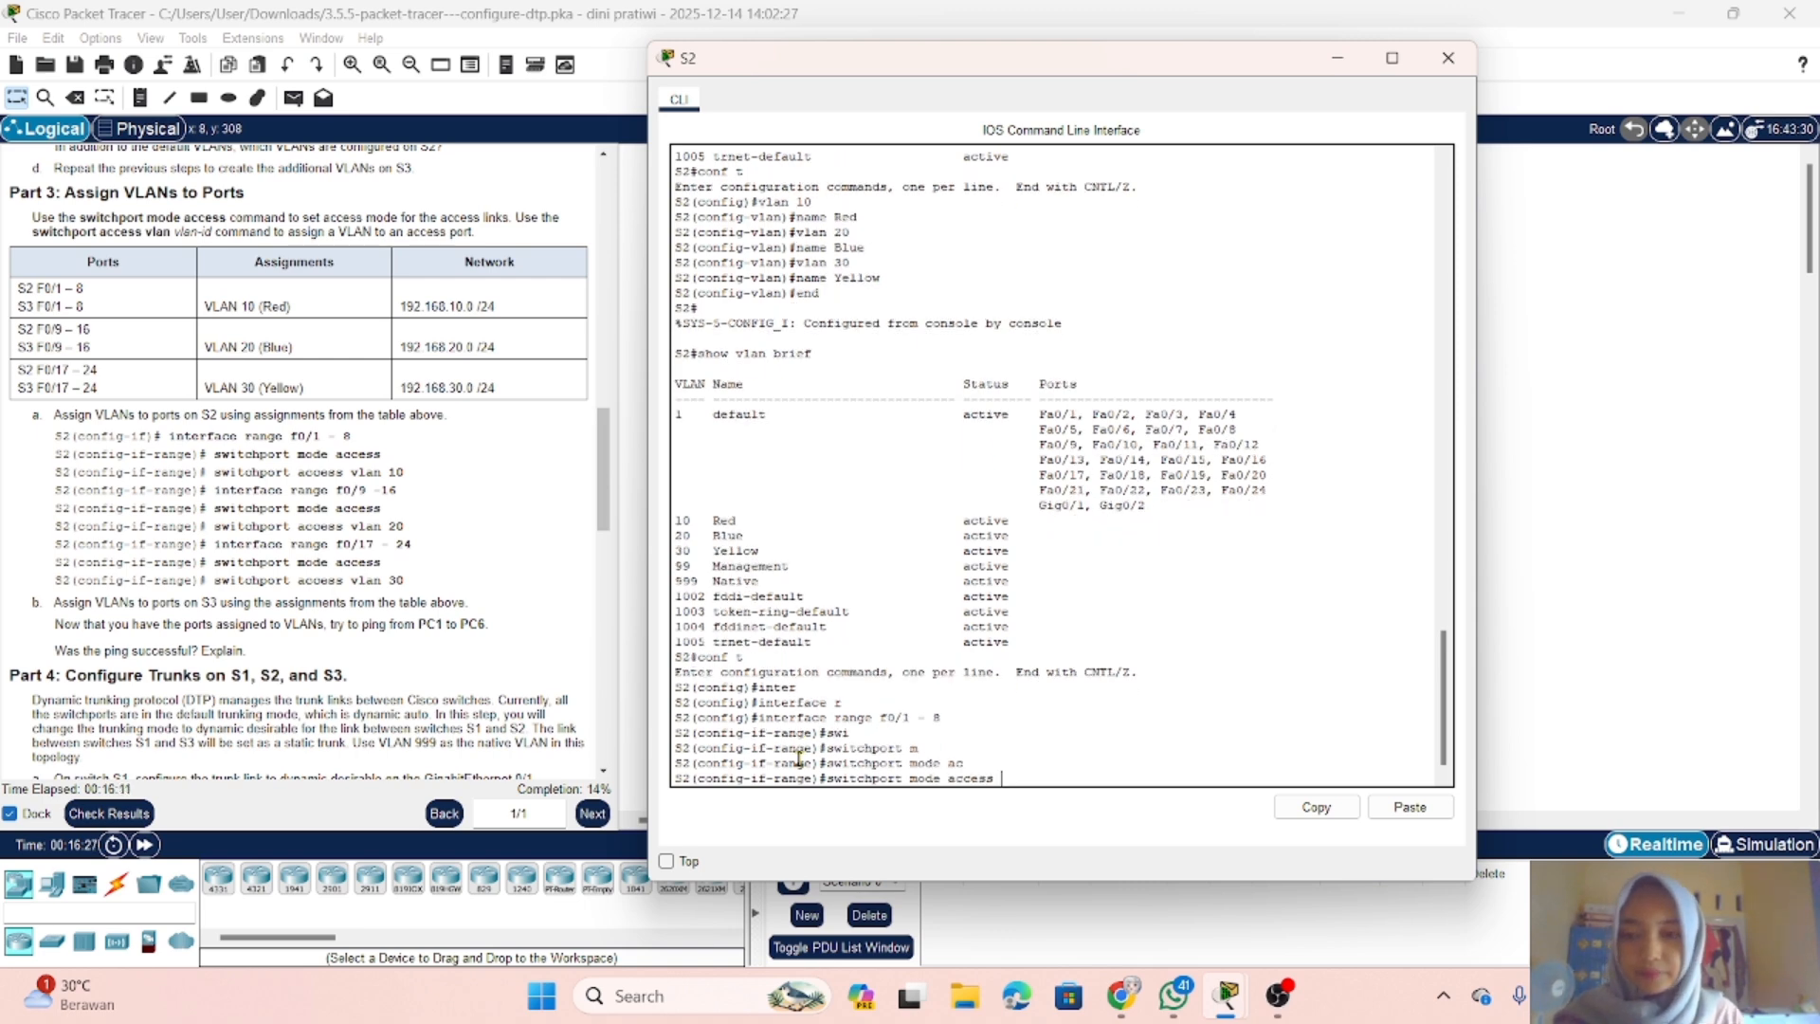
pyautogui.press('Return')
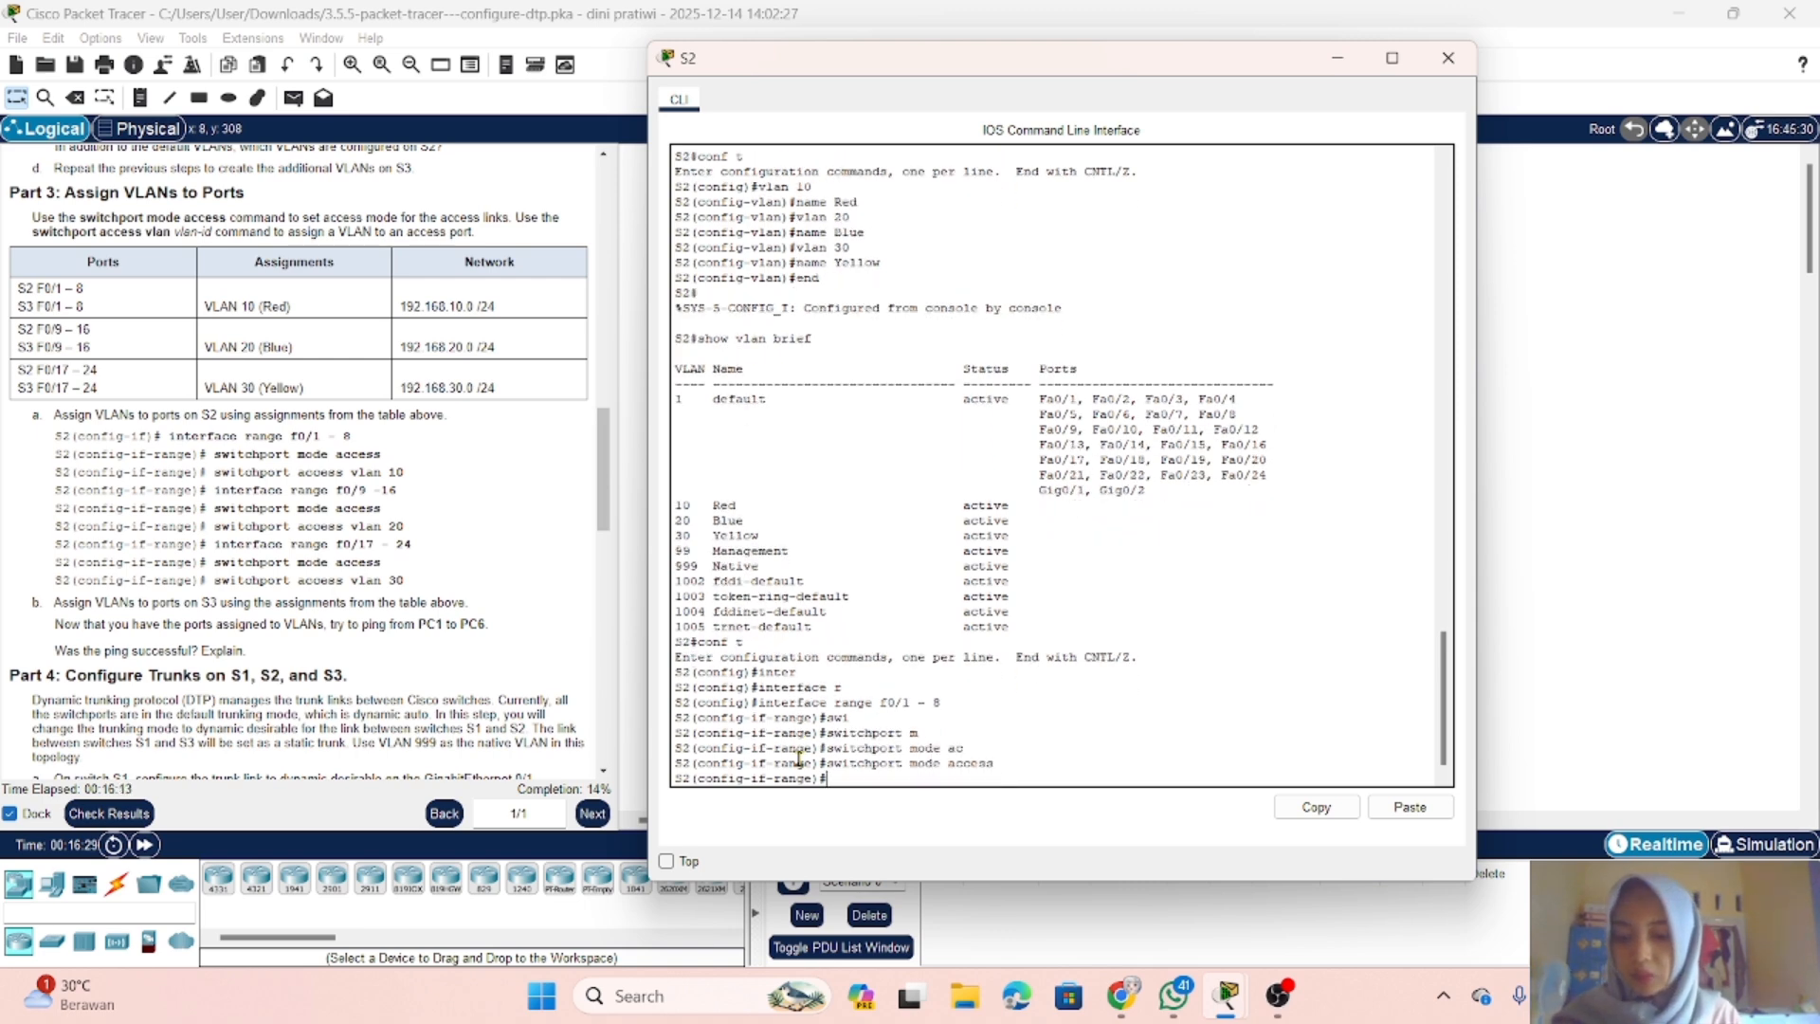
# Step: Assign S2 ports f0/1 - 8 to VLAN 10 with switchport access vlan 10
pyautogui.write('sw')
pyautogui.press('Tab')
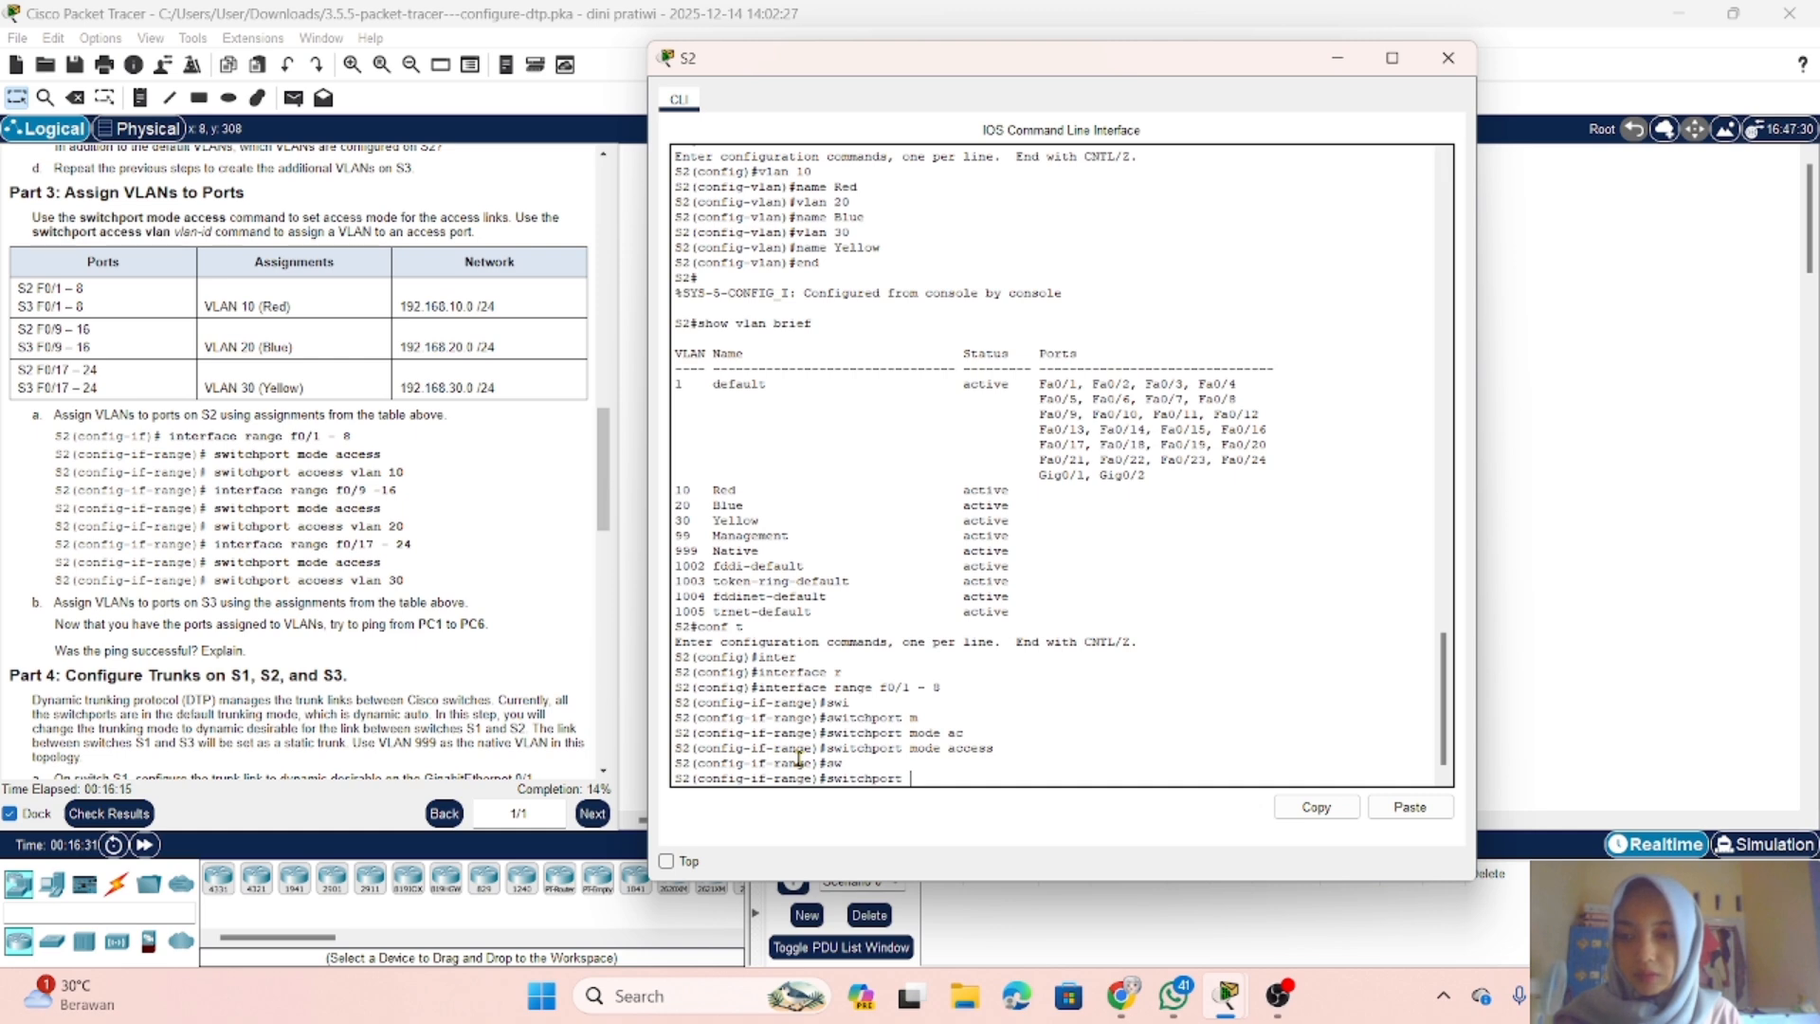
pyautogui.write('ac')
pyautogui.press('Tab')
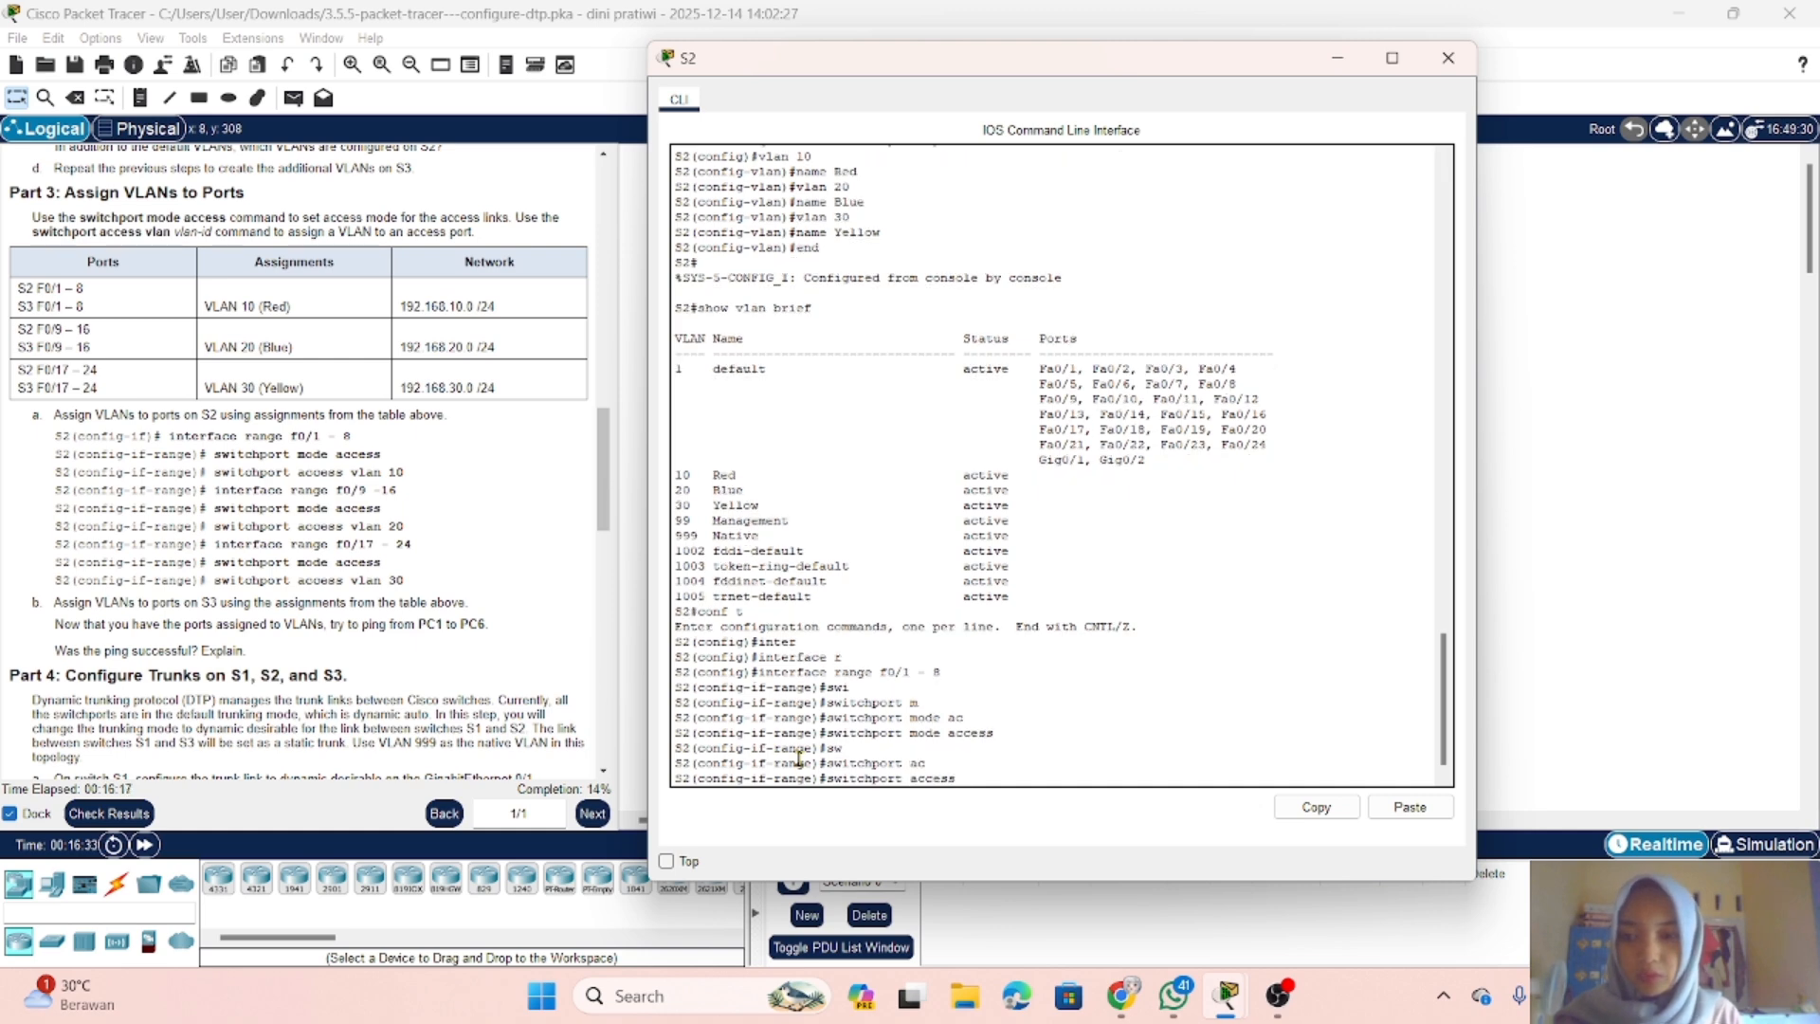
pyautogui.write('v')
pyautogui.press('Tab')
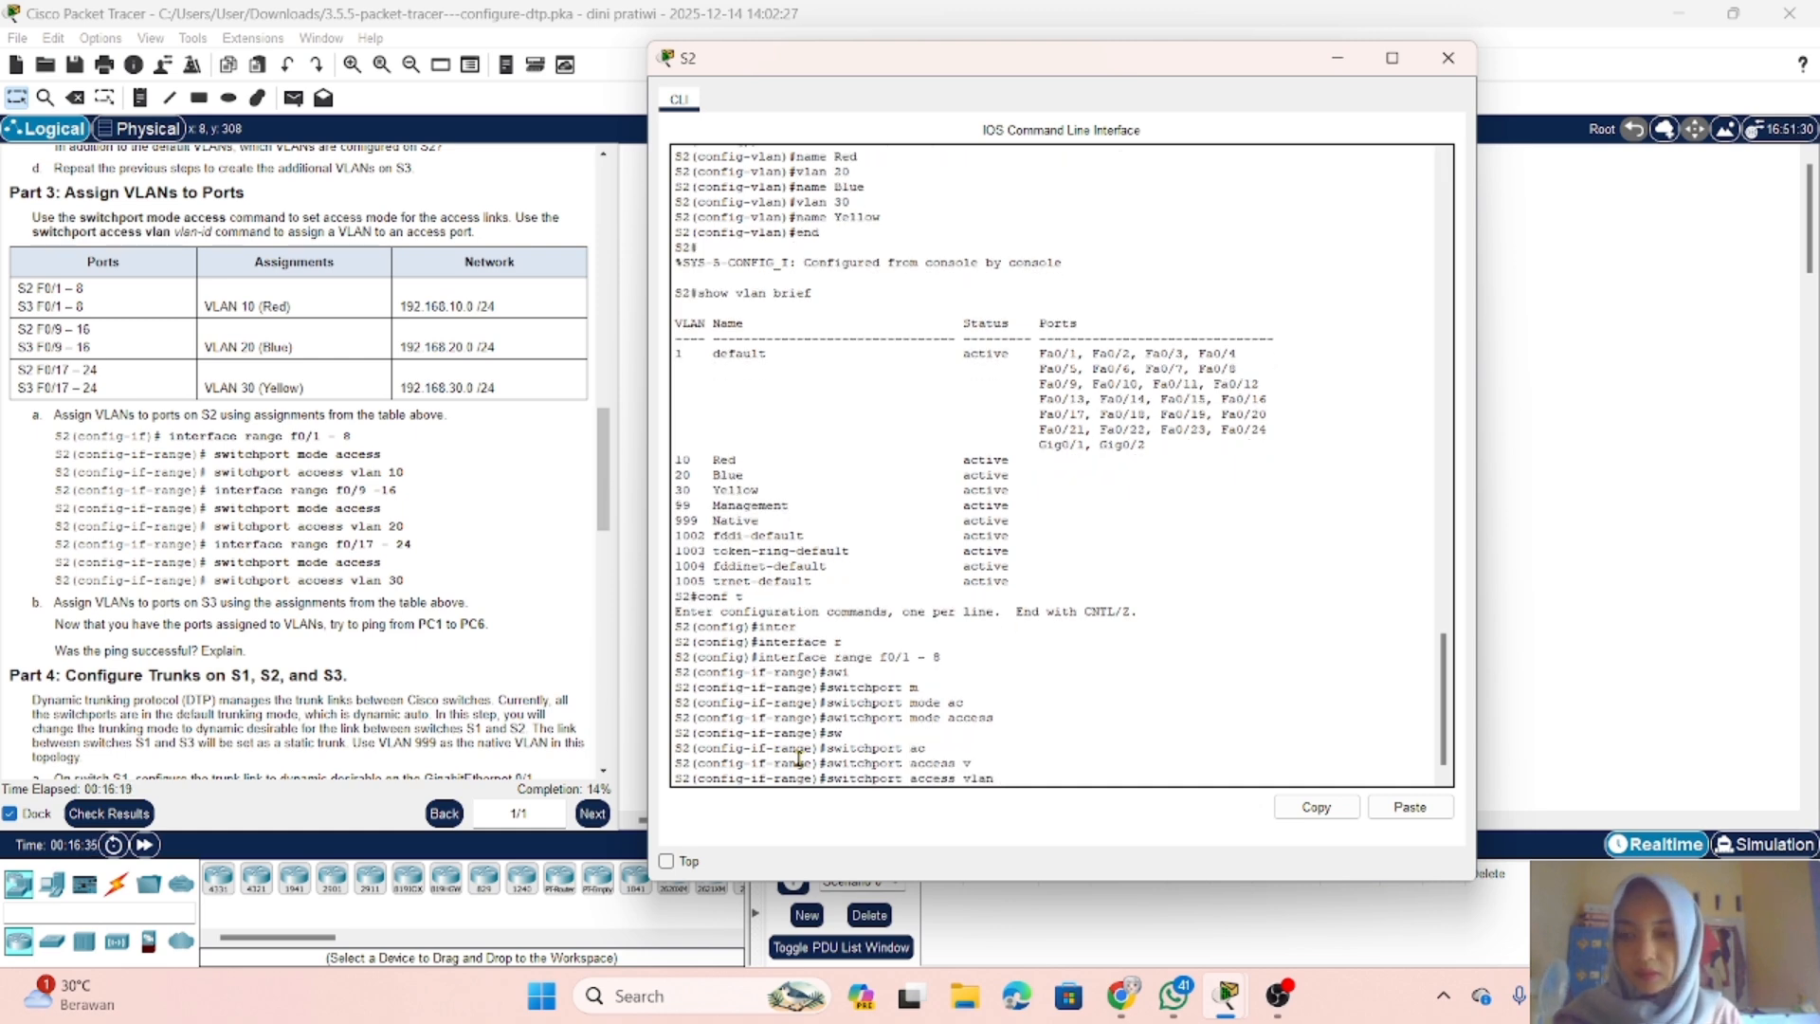
pyautogui.write('10')
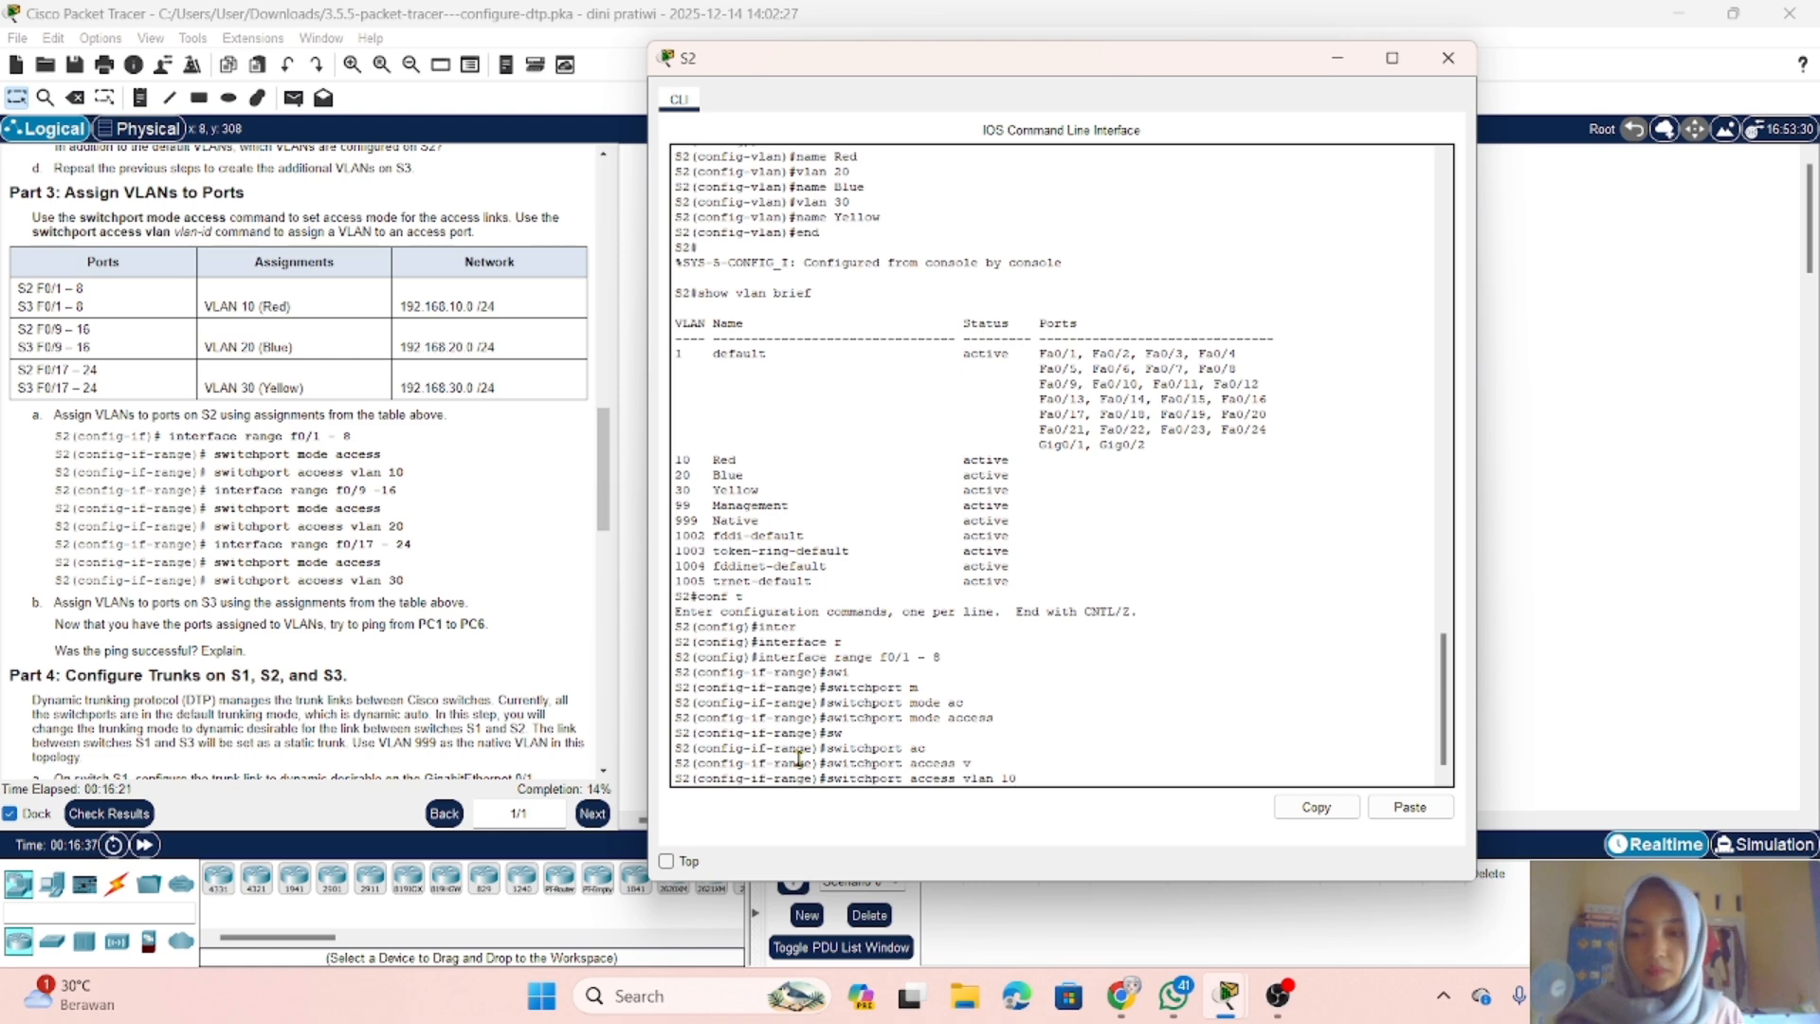
pyautogui.press('Return')
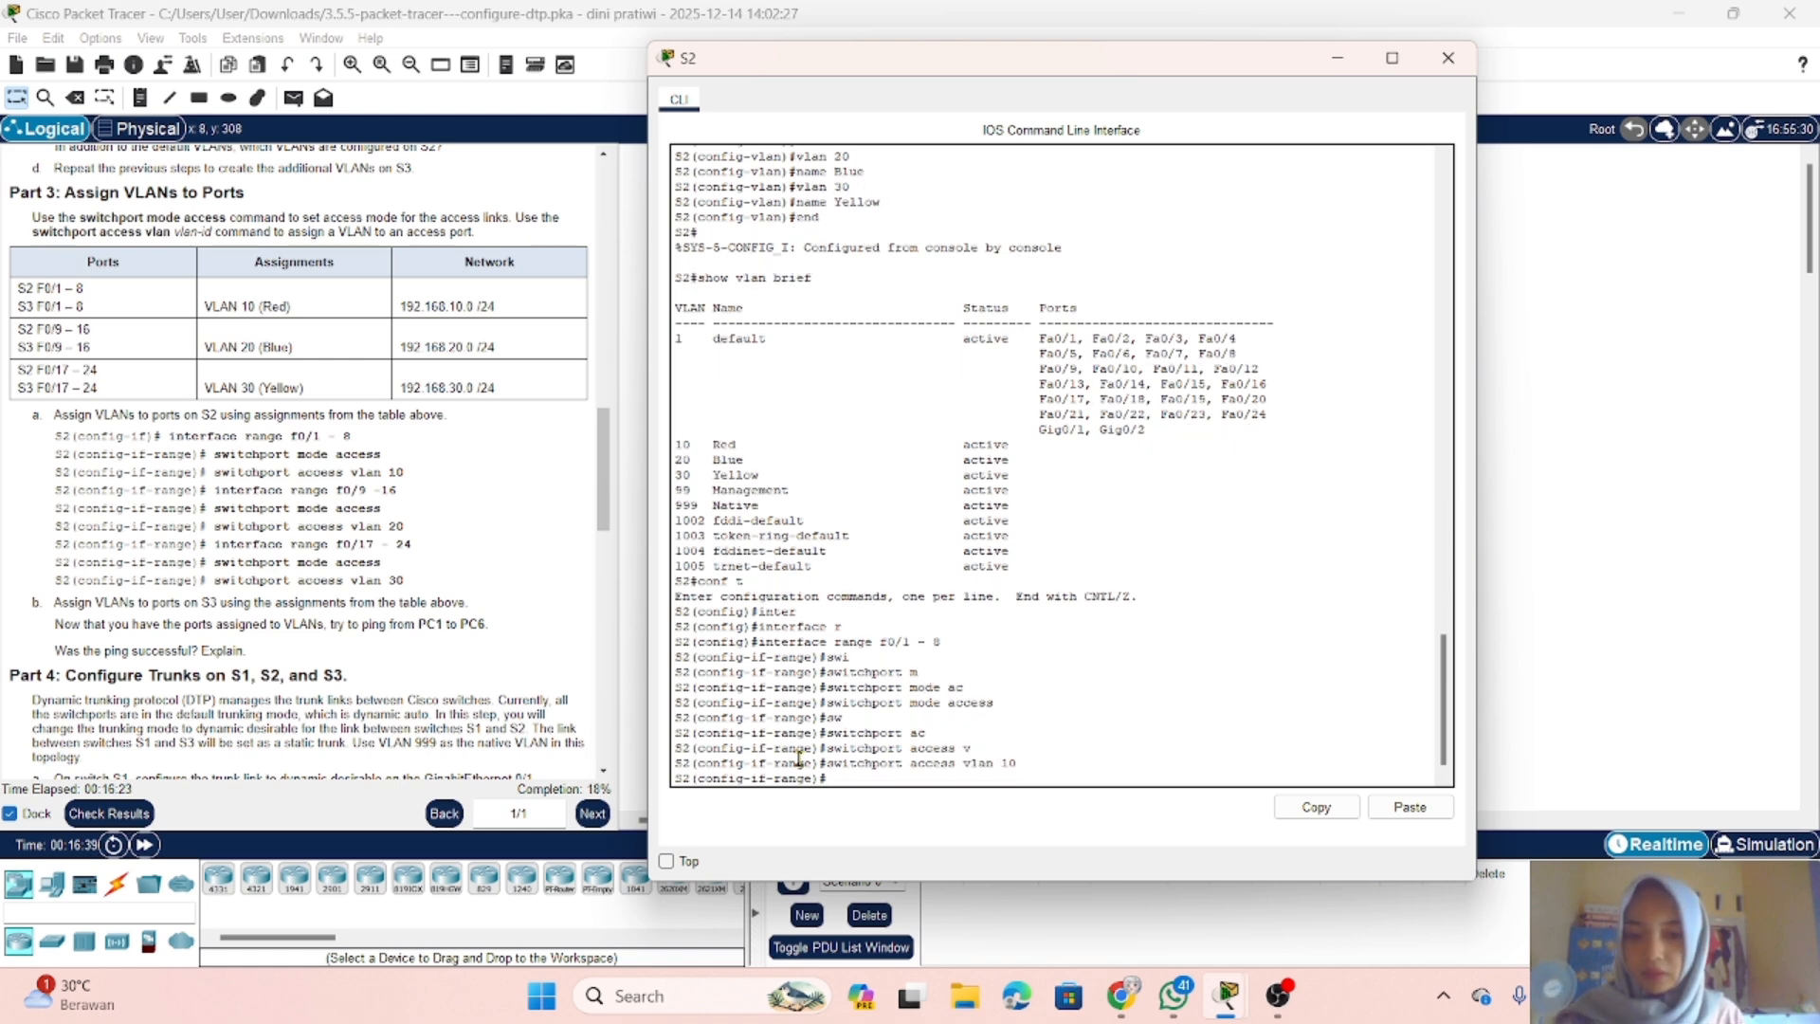
# Step: Switch the S2 configuration to the interface range f0/9 - 16
pyautogui.write('i')
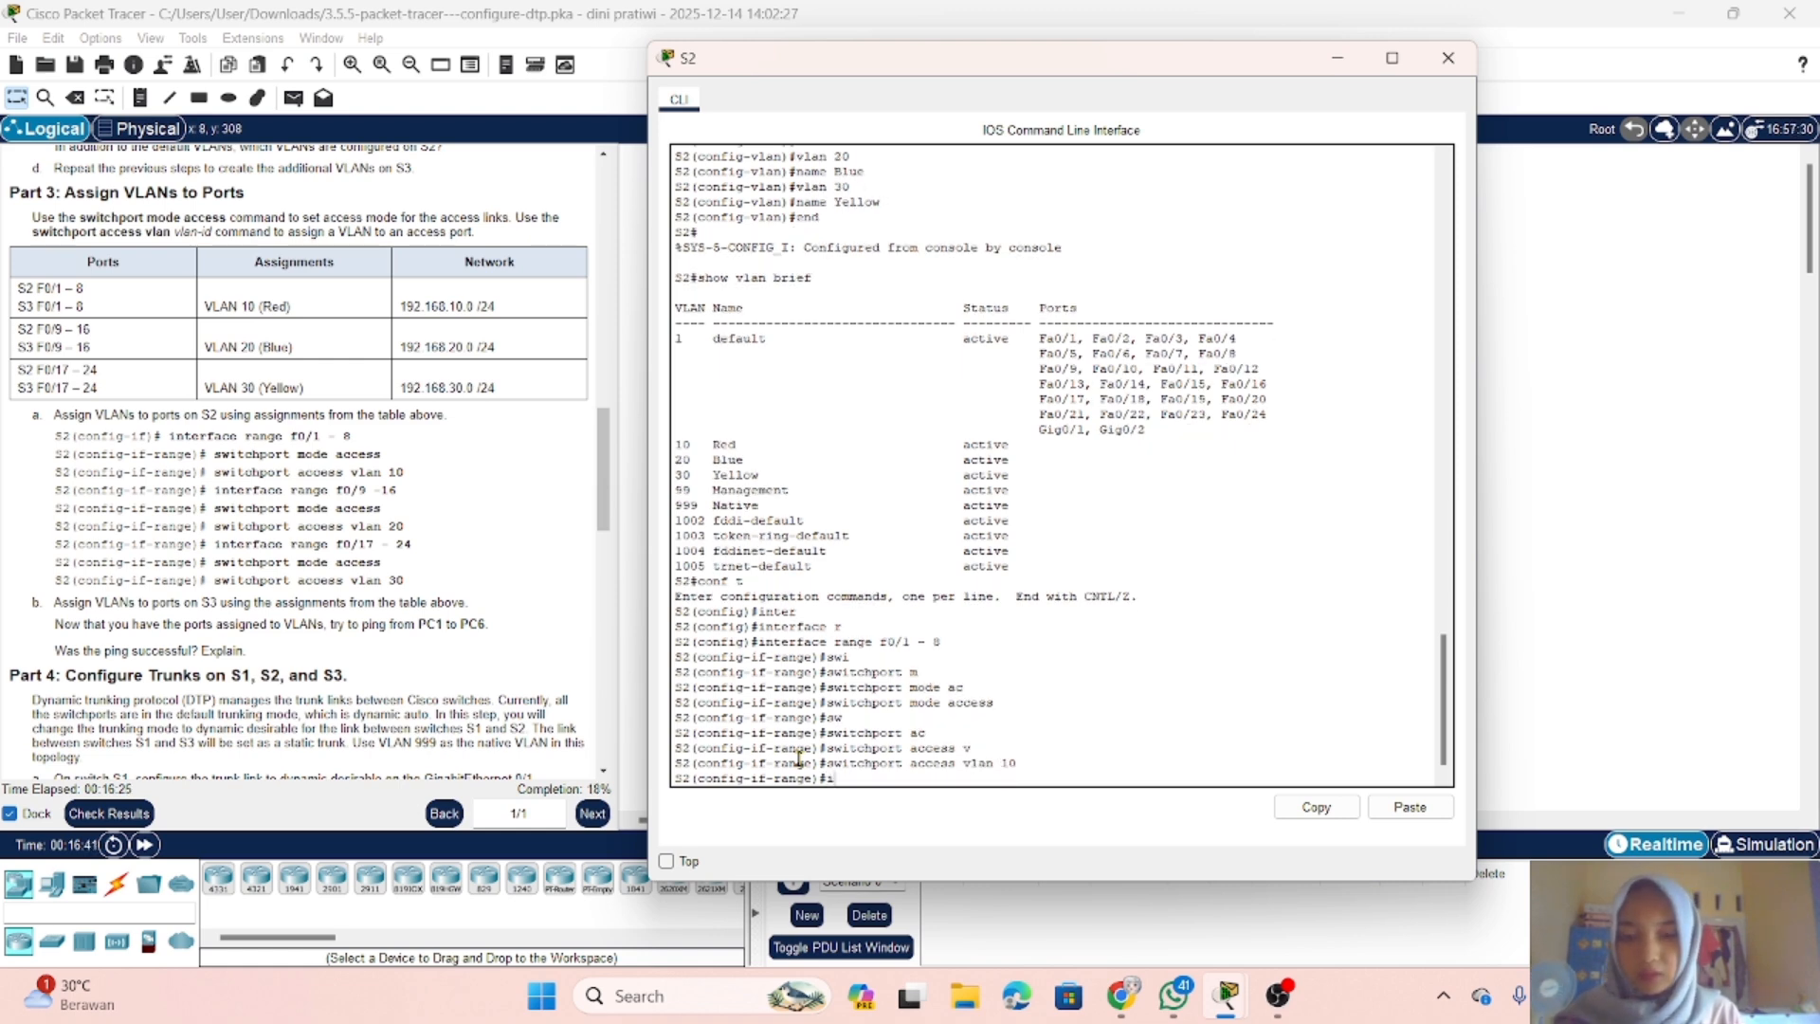
pyautogui.write('nte')
pyautogui.press('Tab')
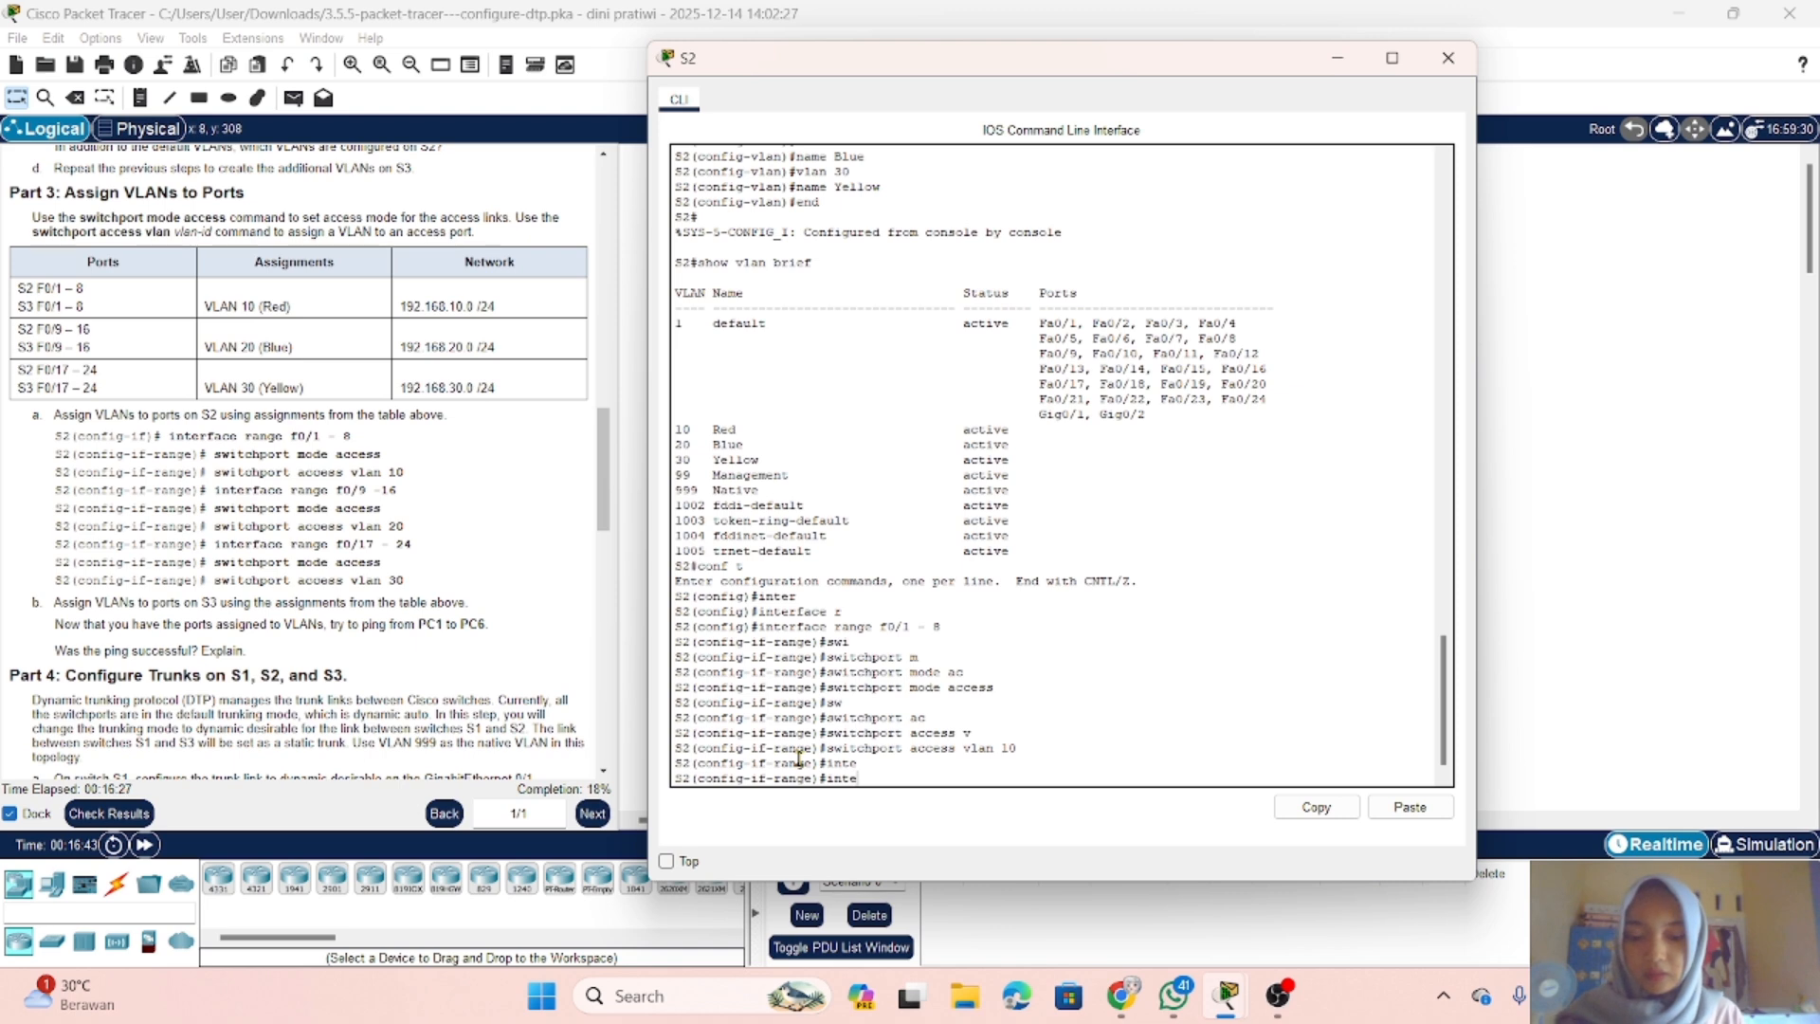
pyautogui.write('rface')
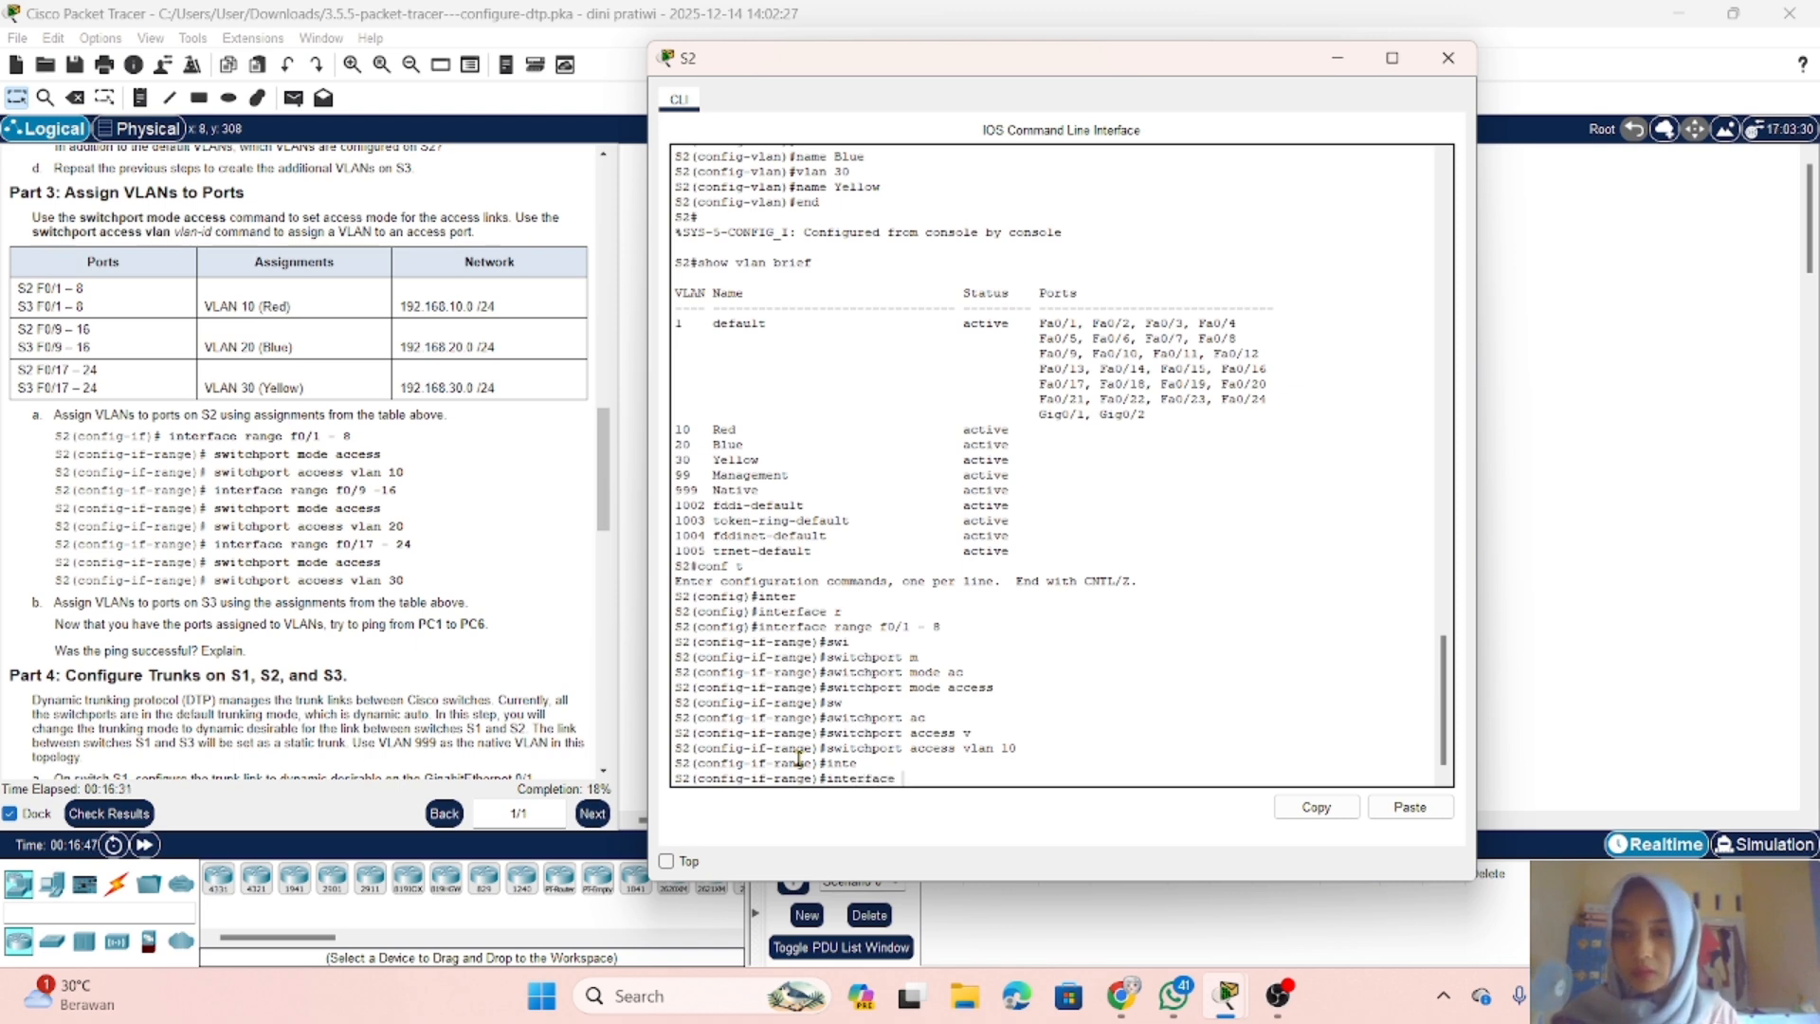
pyautogui.write(' r')
pyautogui.press('Tab')
pyautogui.write('ange ')
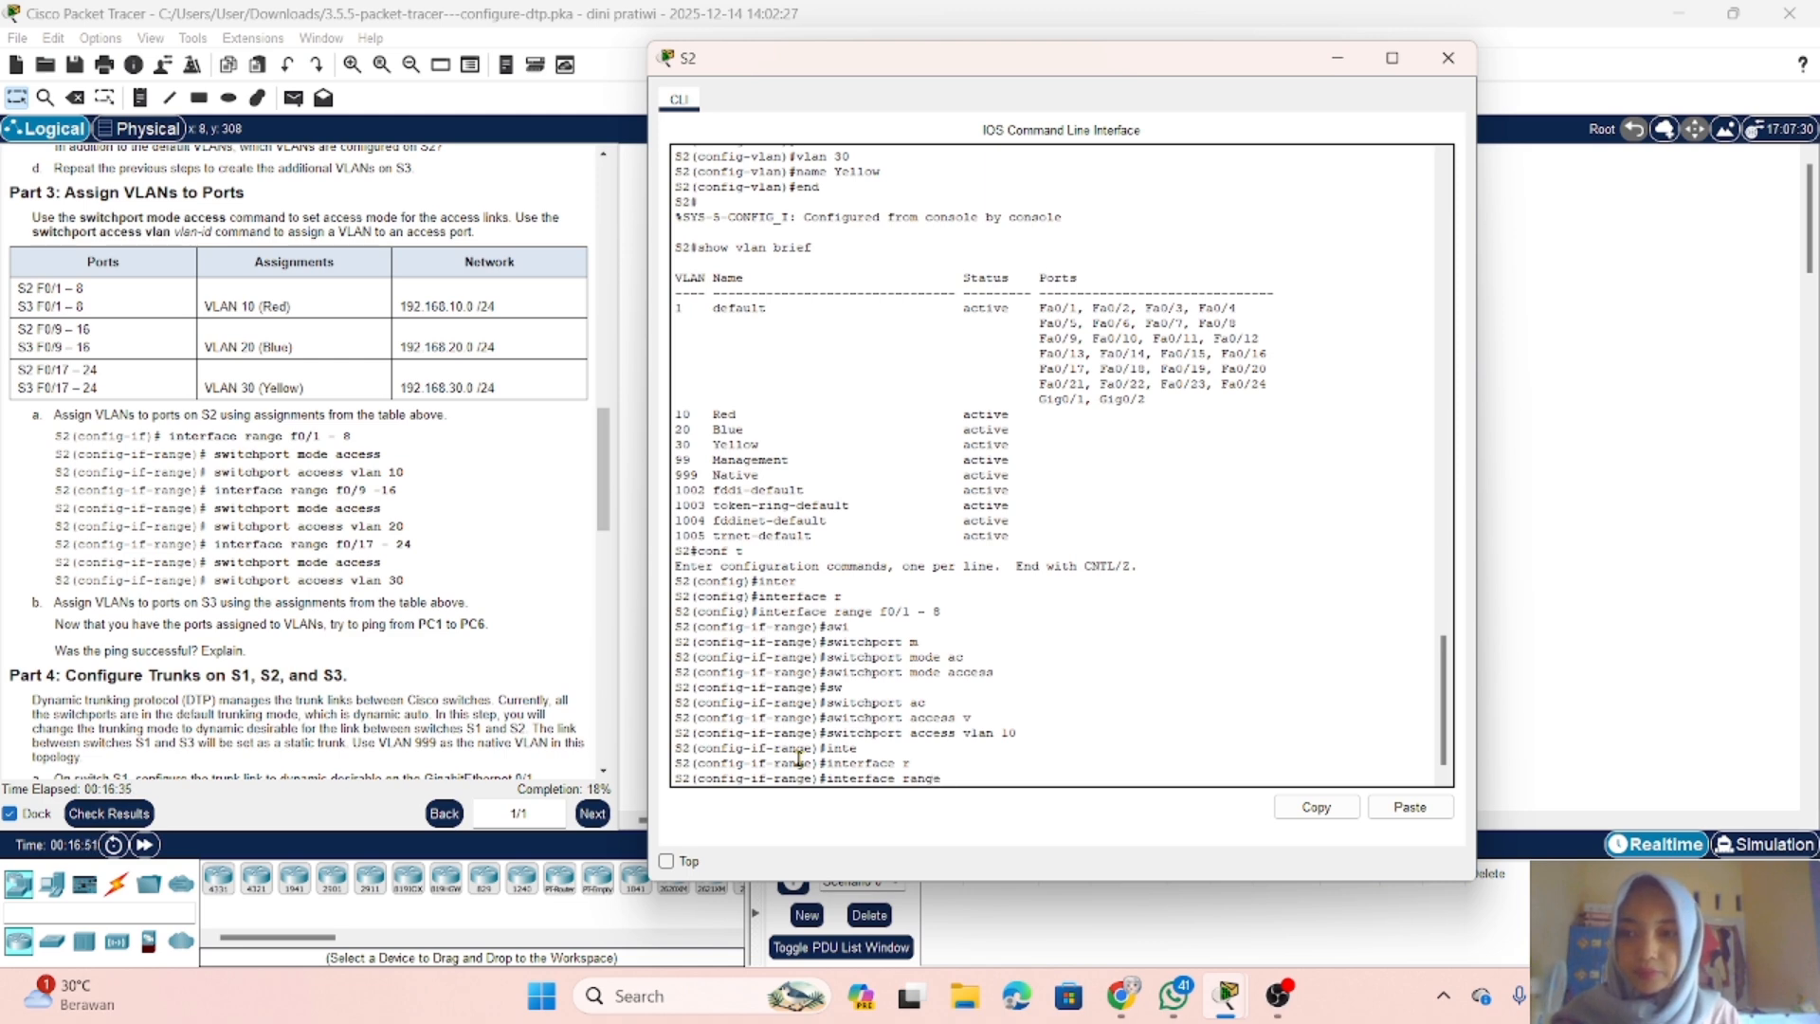
pyautogui.write('f')
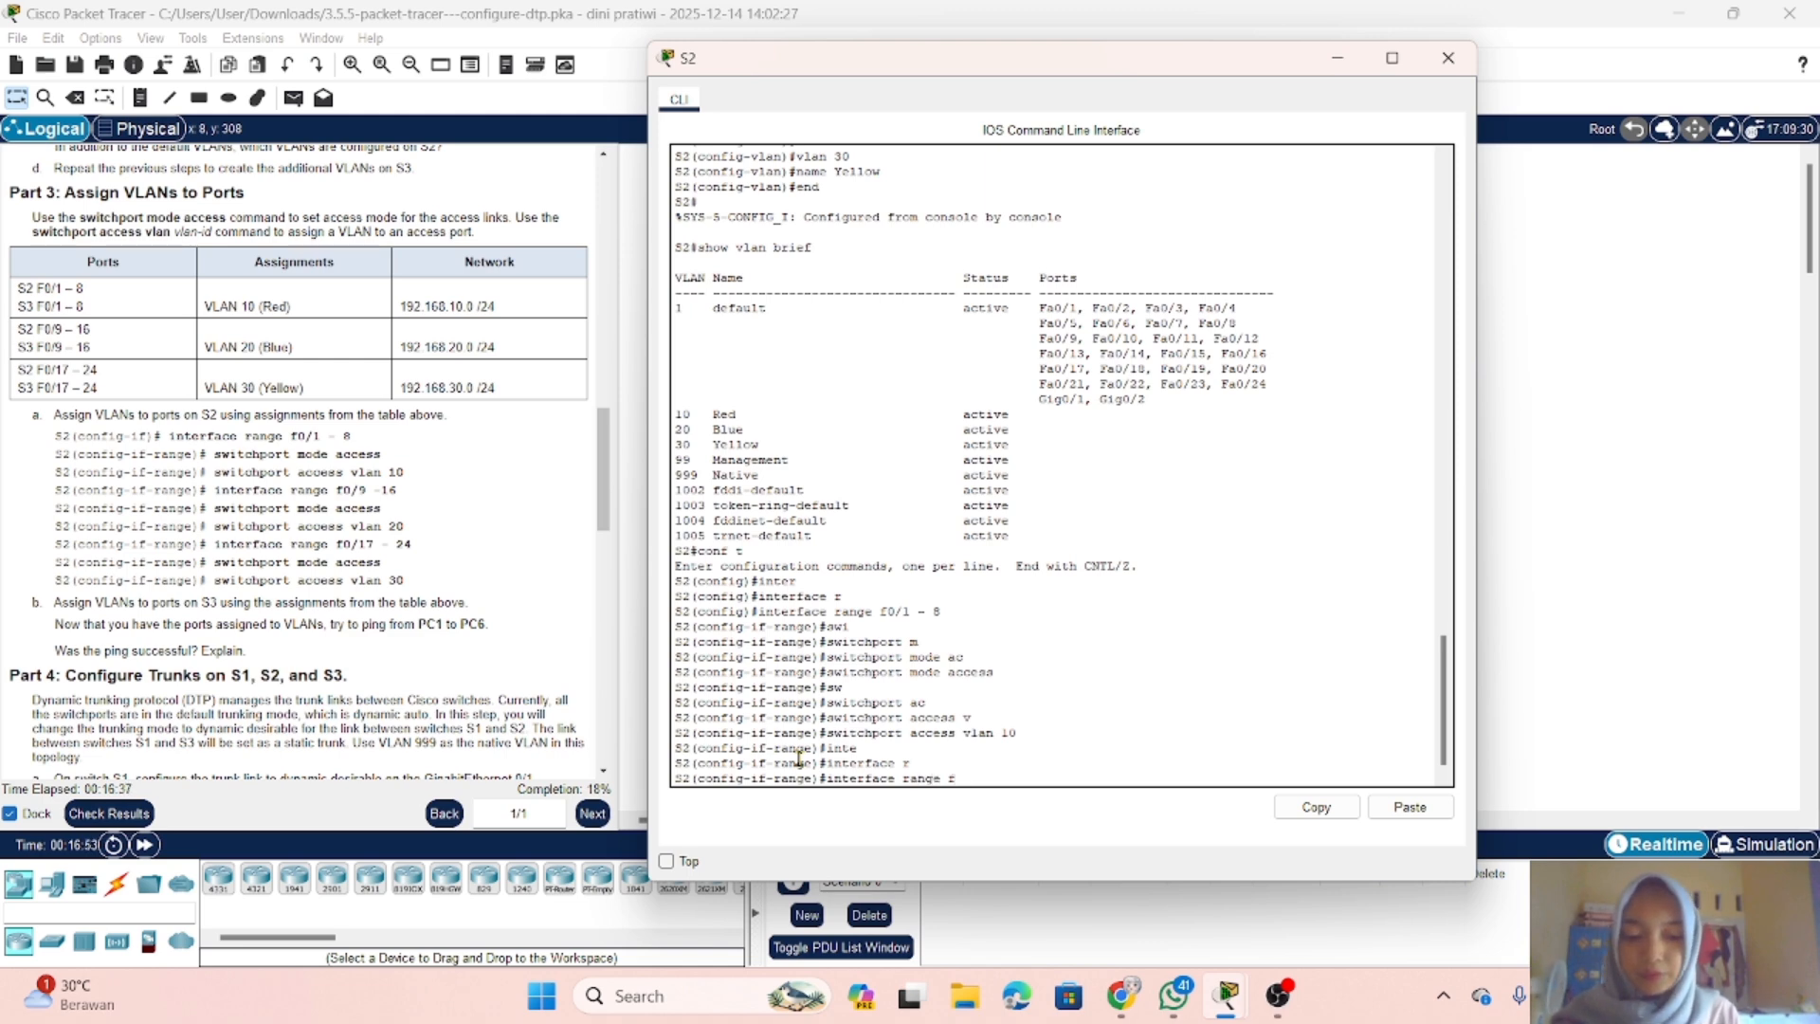
pyautogui.write('0/9')
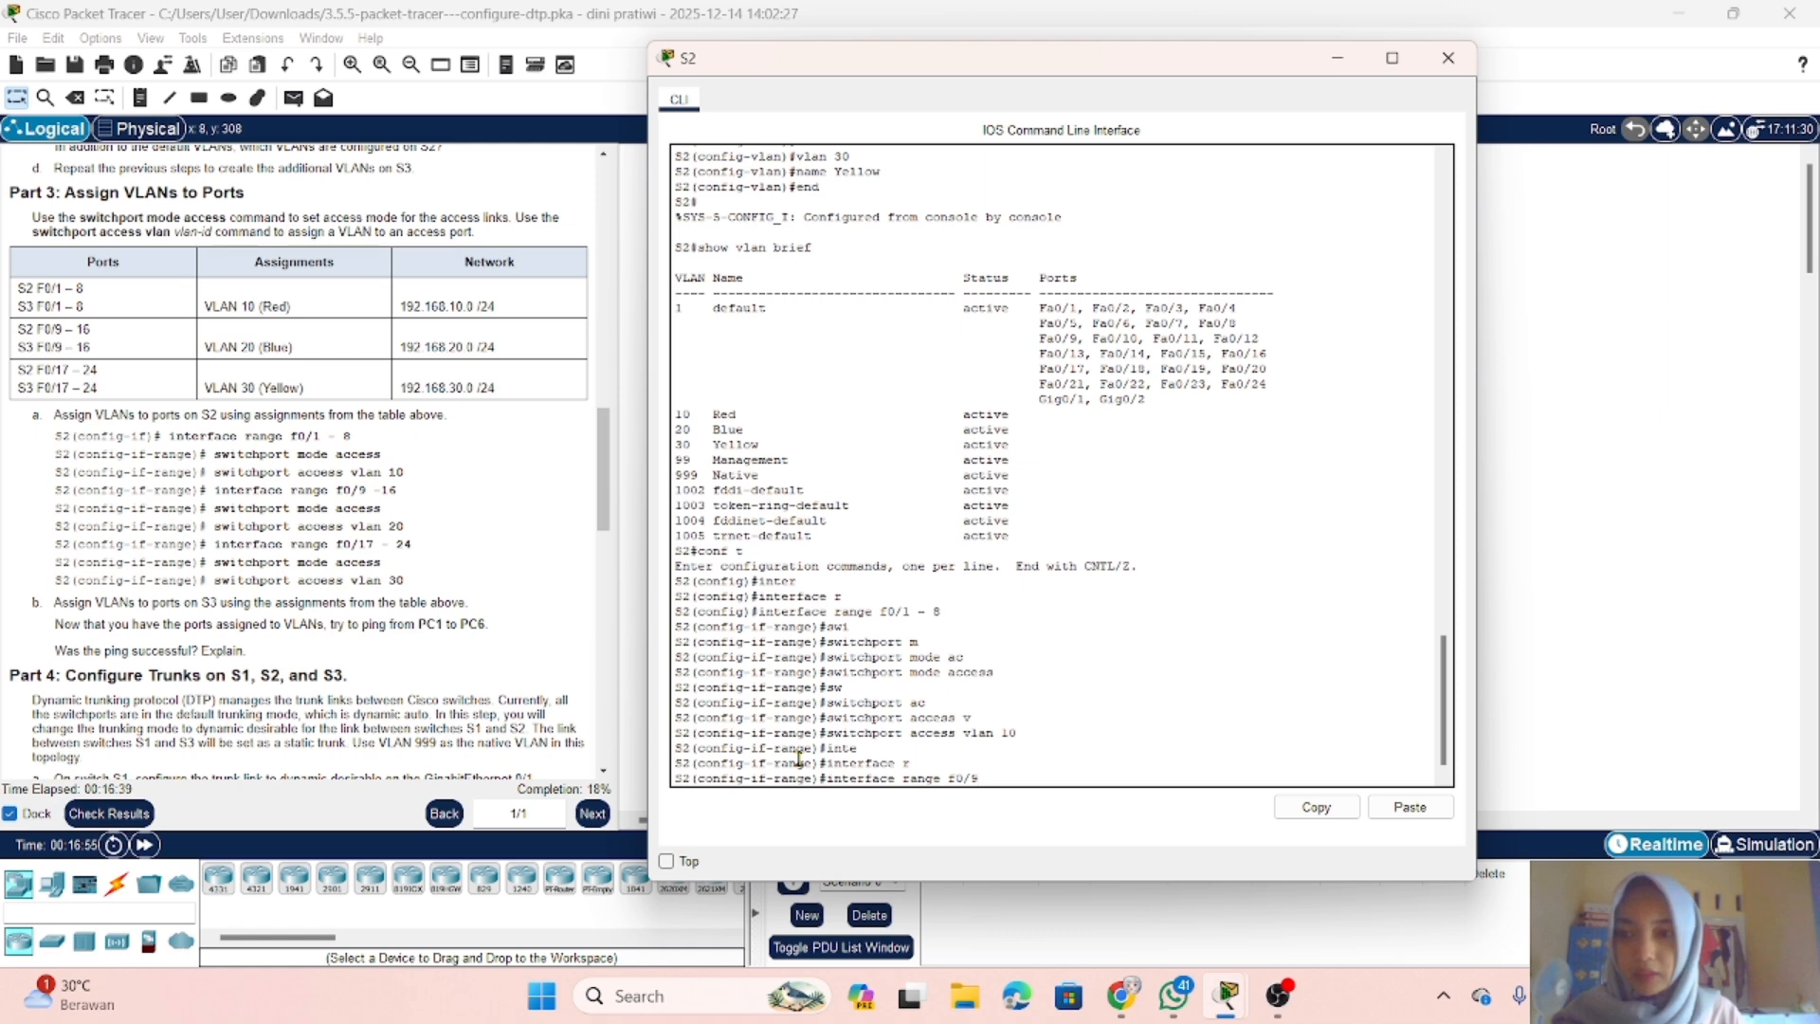
pyautogui.write(' - 16')
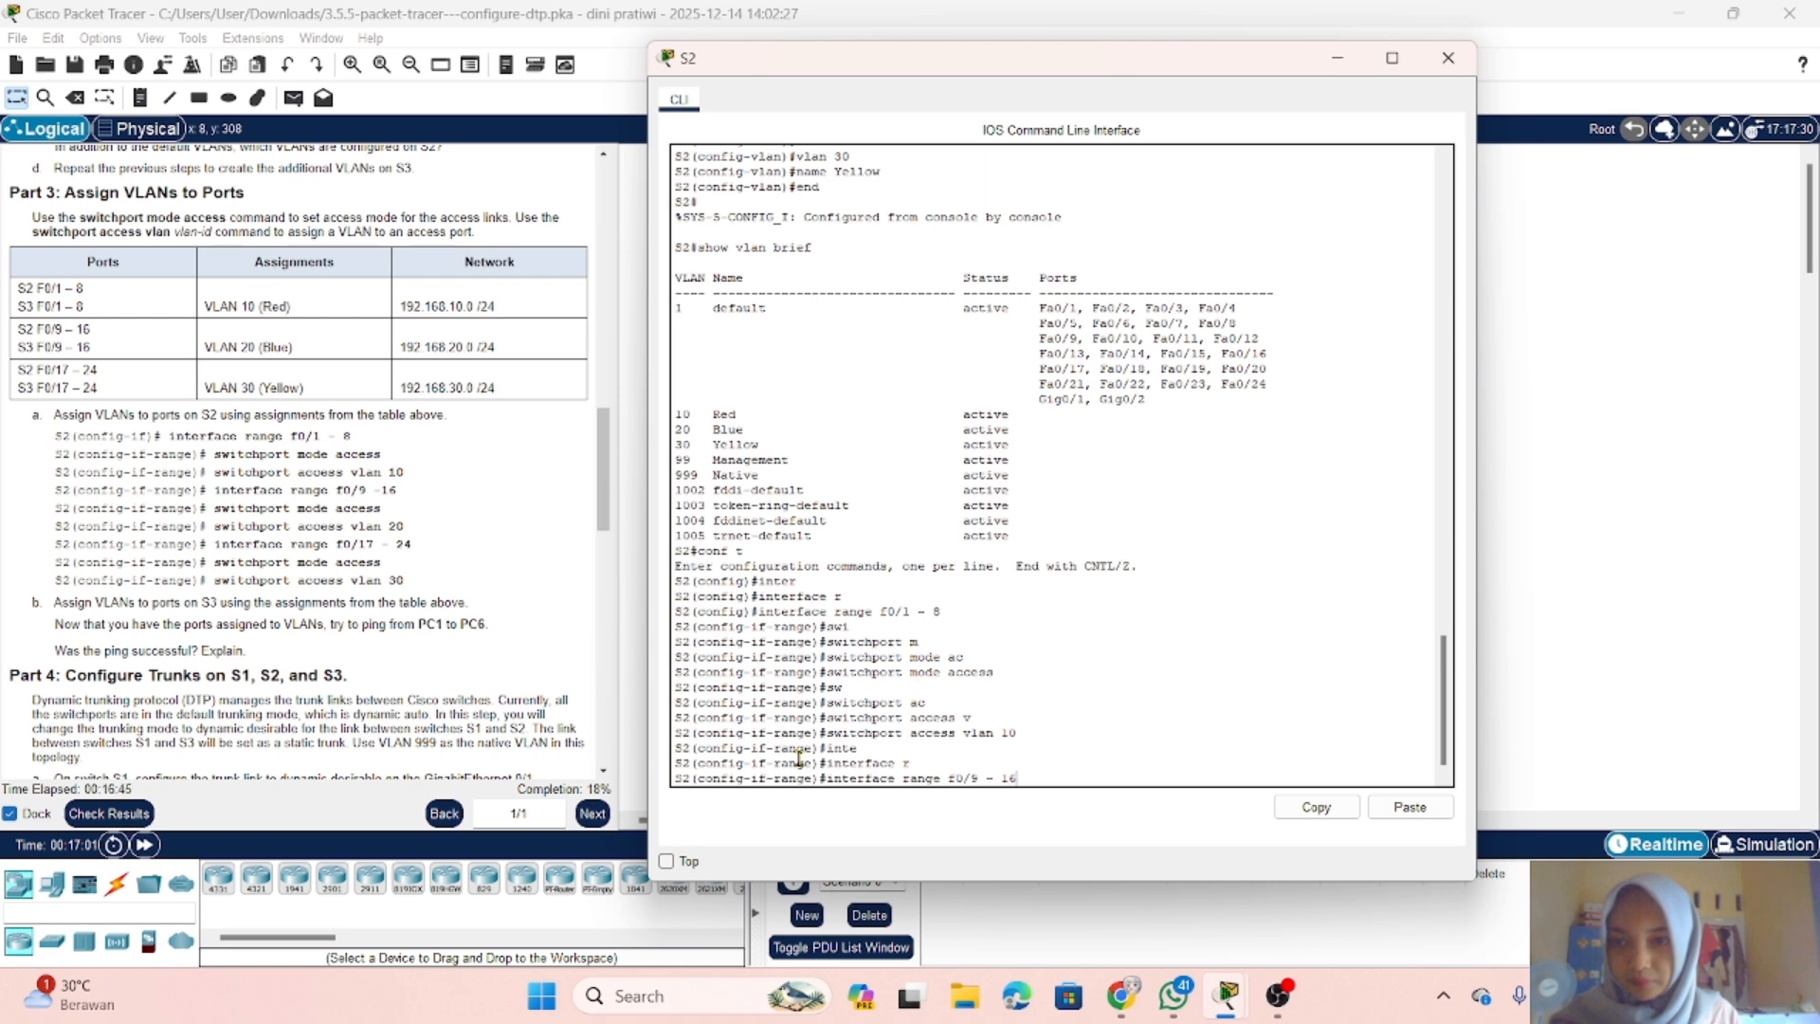
pyautogui.press('Return')
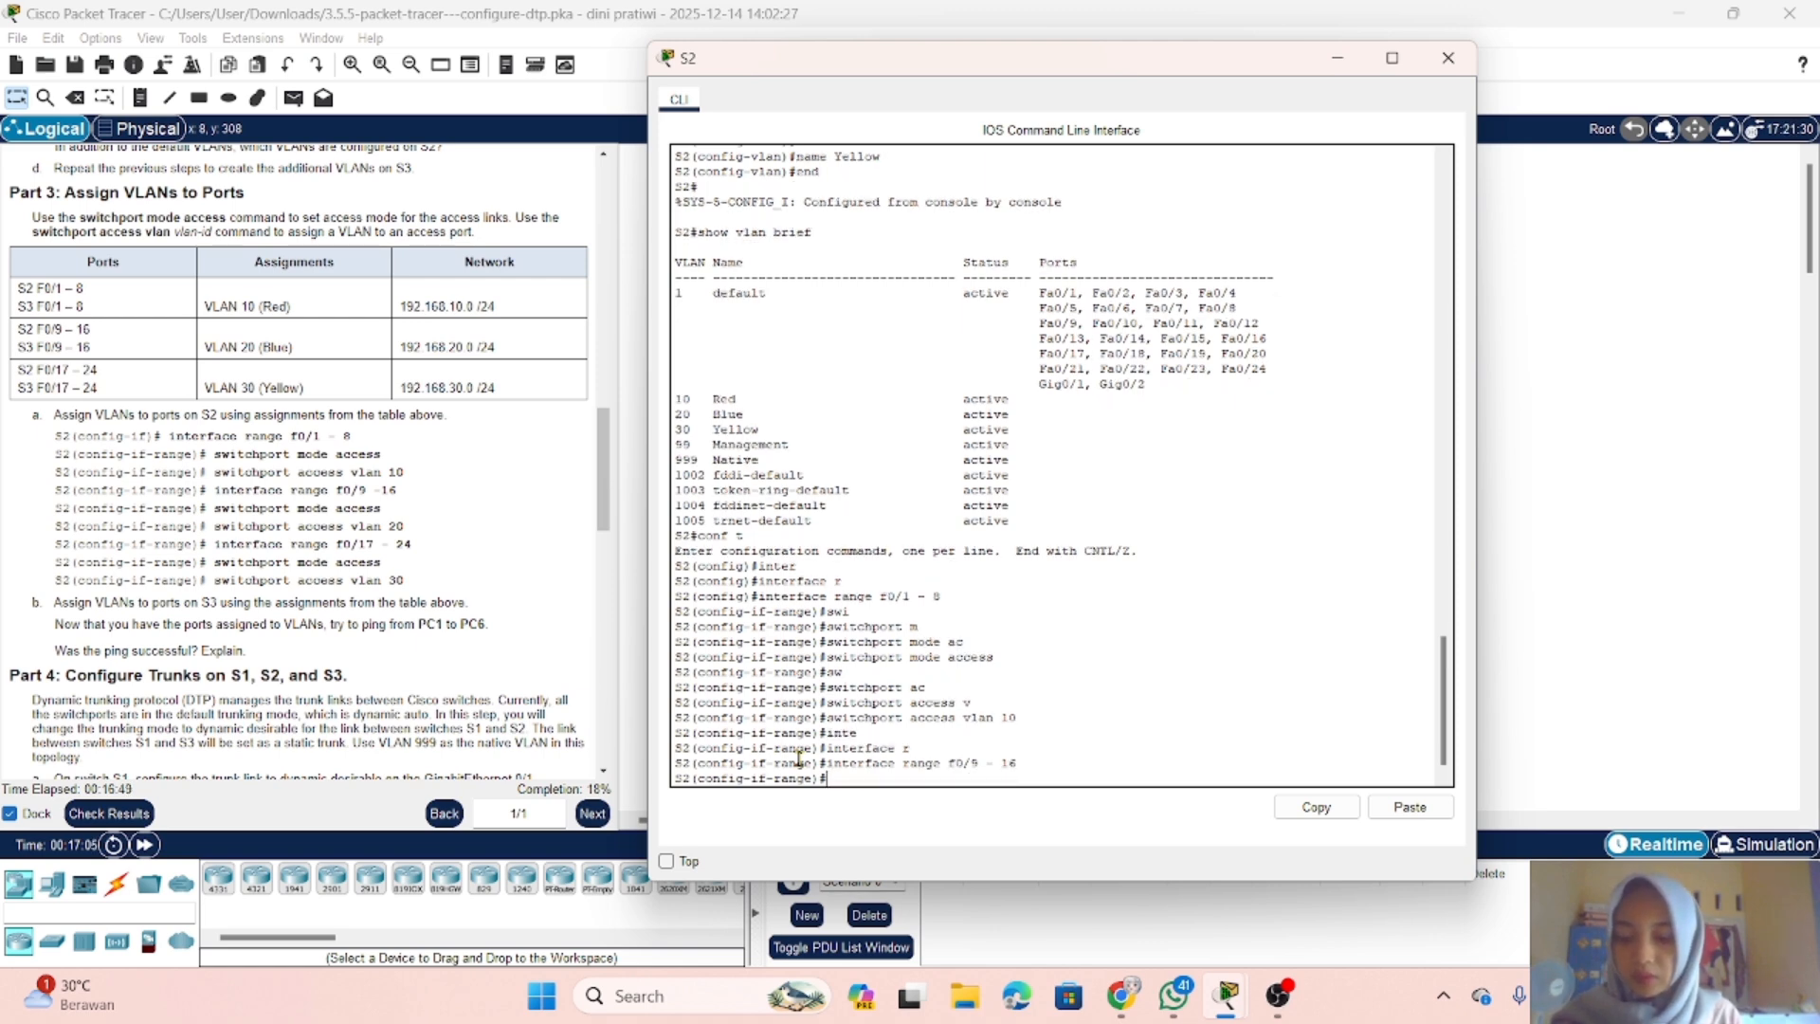
# Step: Set ports f0/9 - 16 on S2 to access mode with switchport mode access
pyautogui.write('sw')
pyautogui.press('Tab')
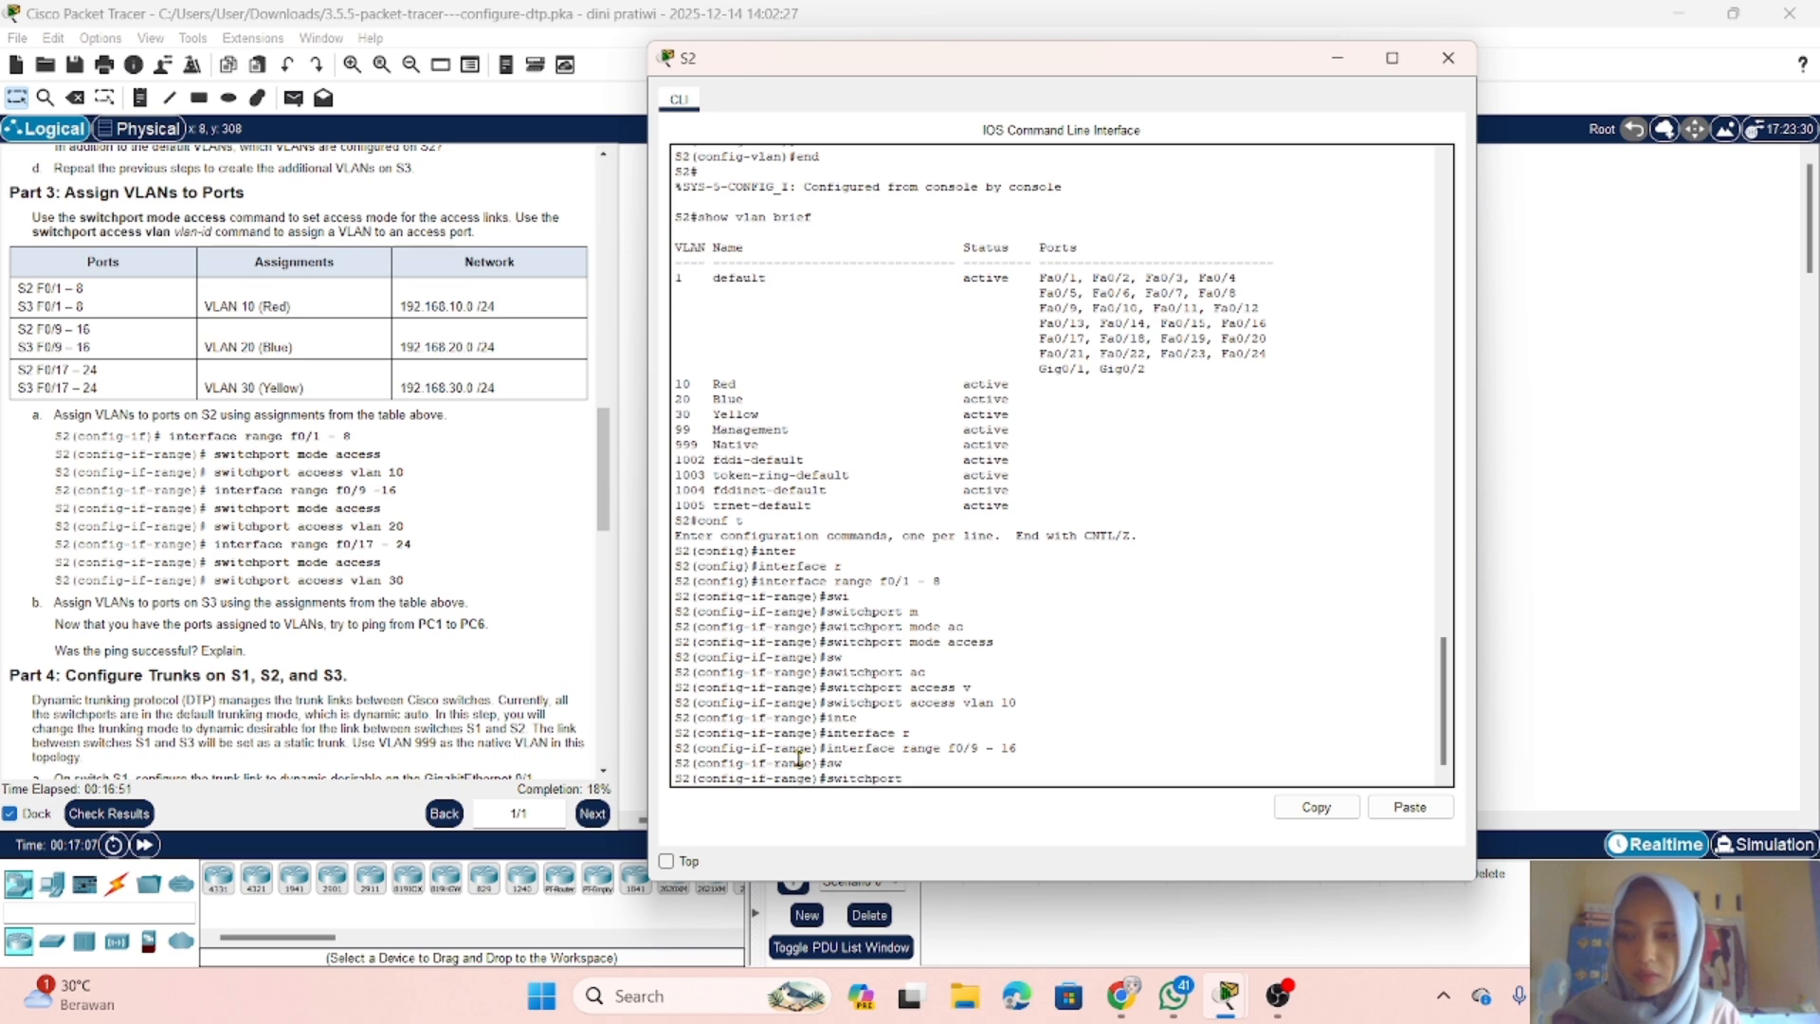
pyautogui.write('m')
pyautogui.press('Tab')
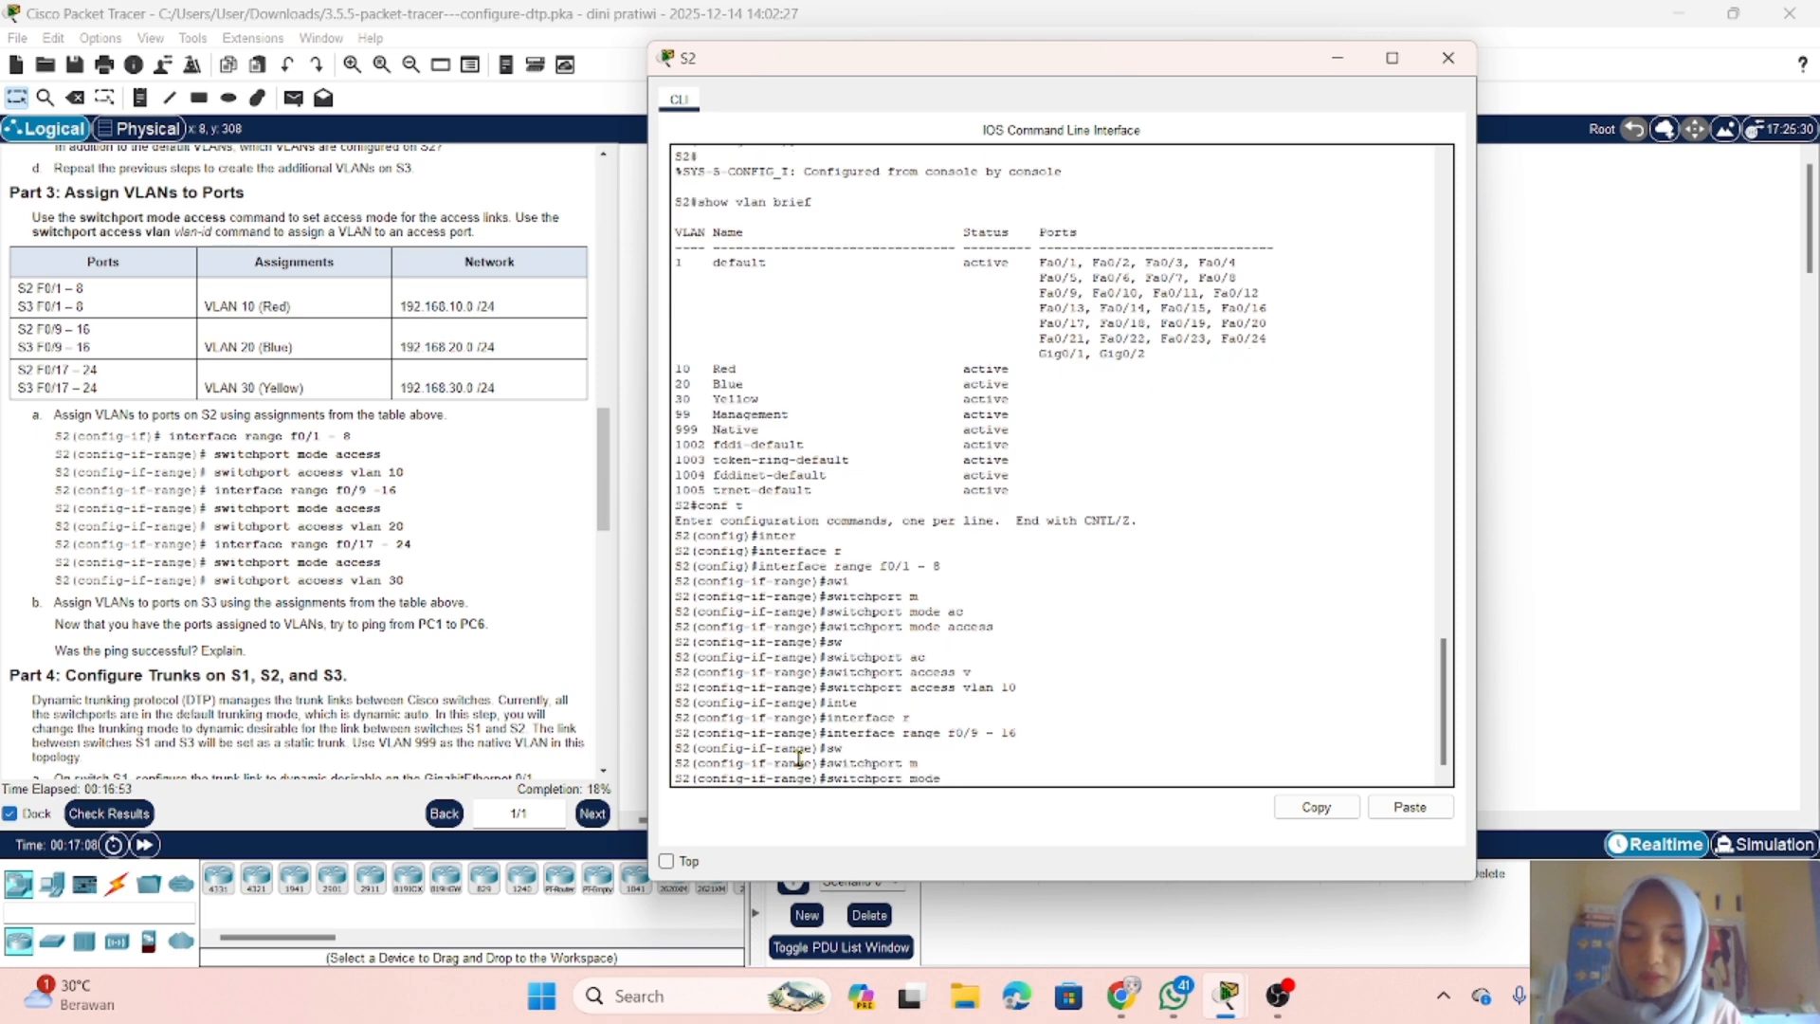
pyautogui.write('a')
pyautogui.press('Tab')
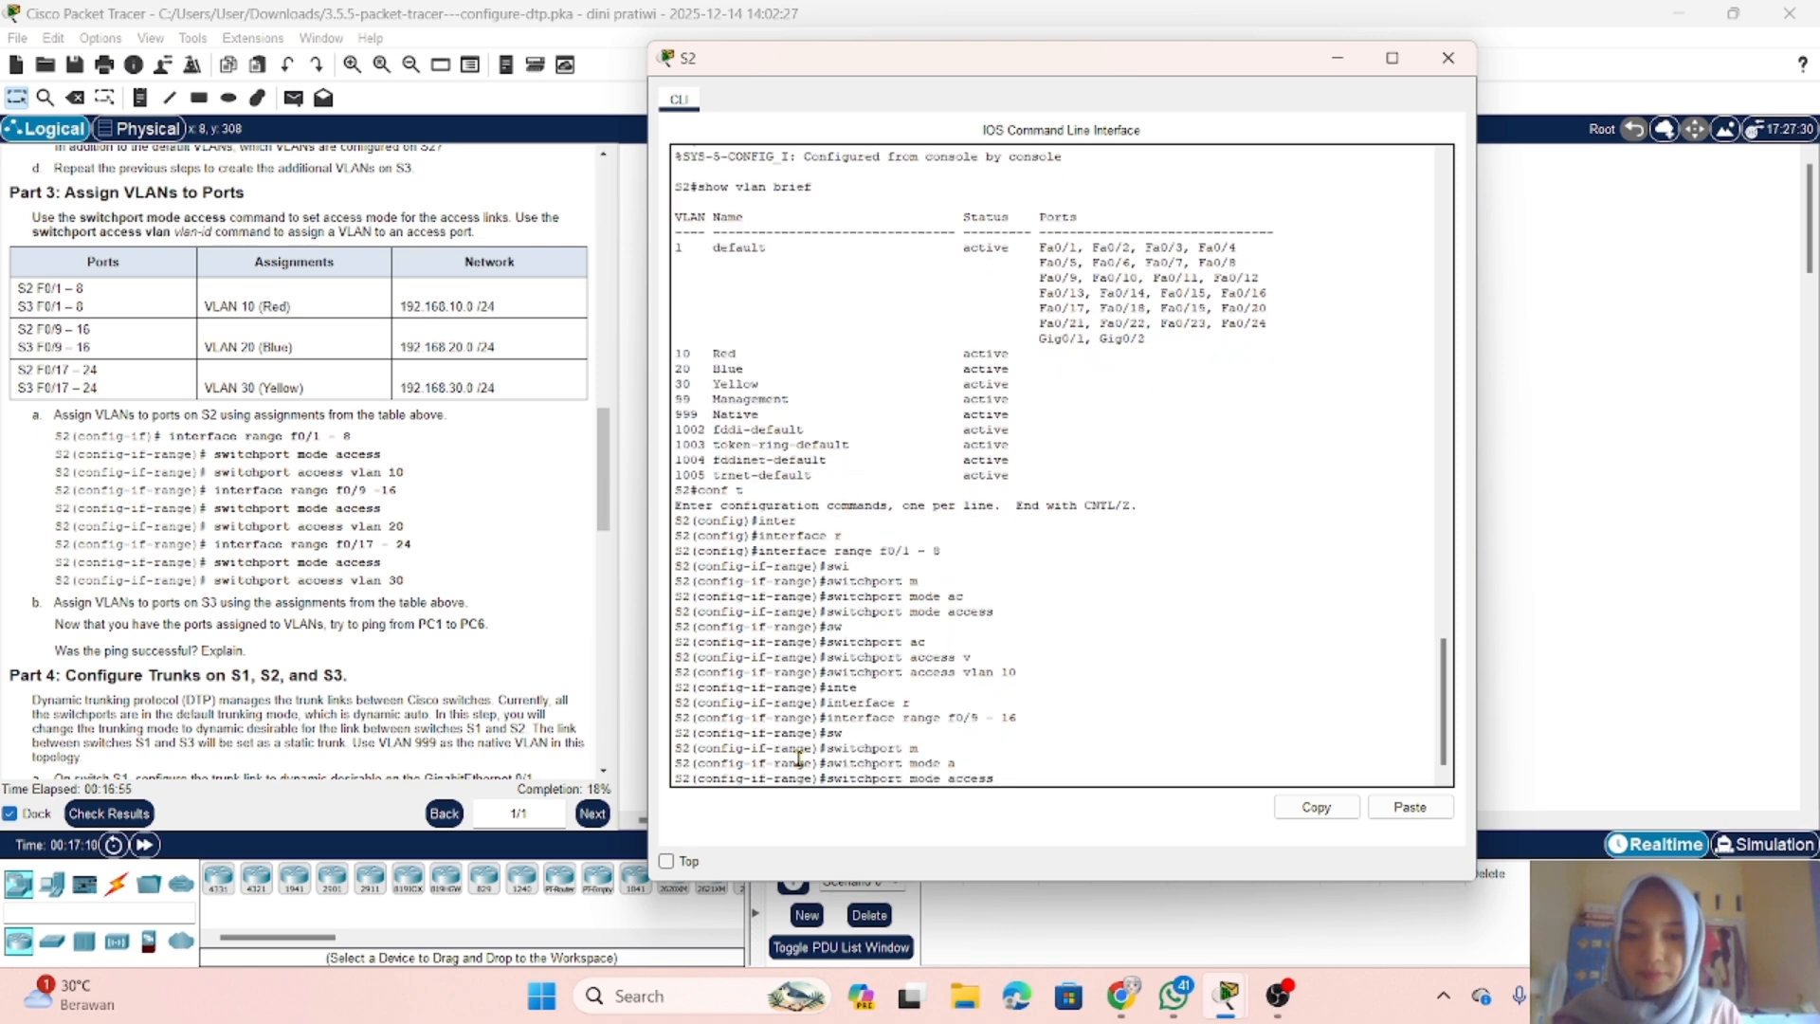
pyautogui.press('Return')
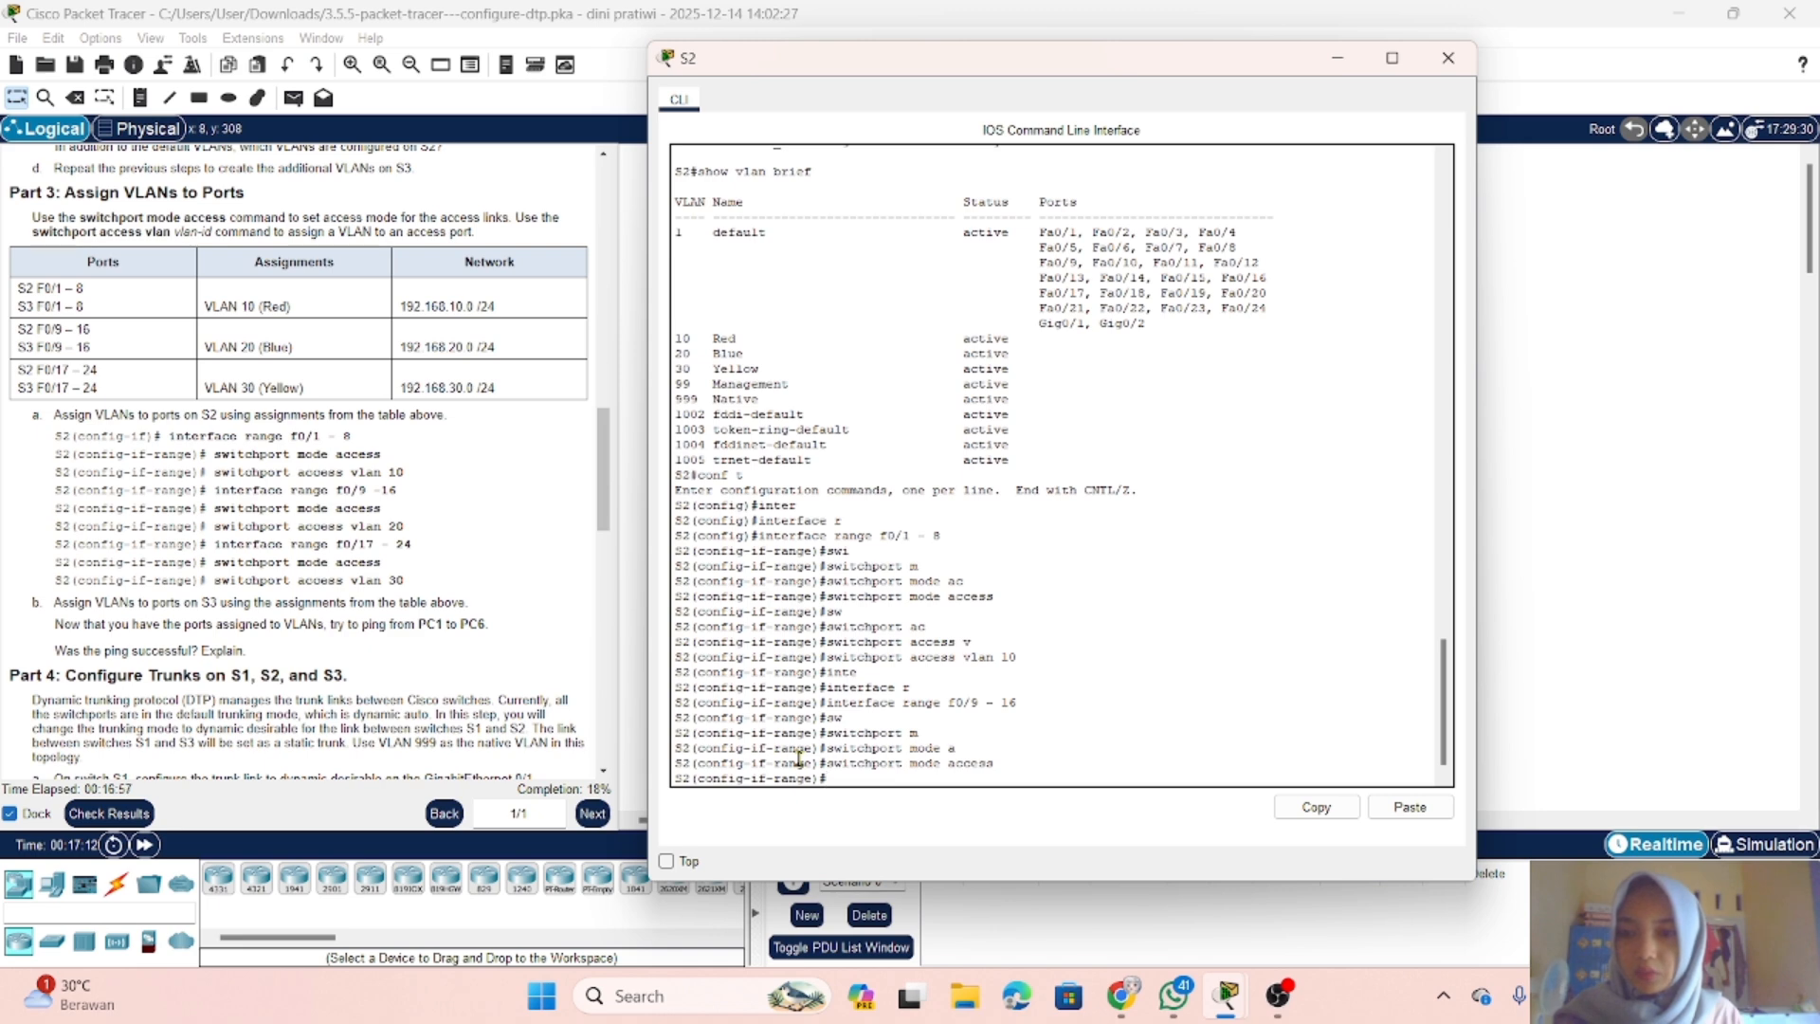
# Step: Assign S2 ports f0/9 - 16 to VLAN 20 with switchport access vlan 20
pyautogui.write('sw')
pyautogui.press('Tab')
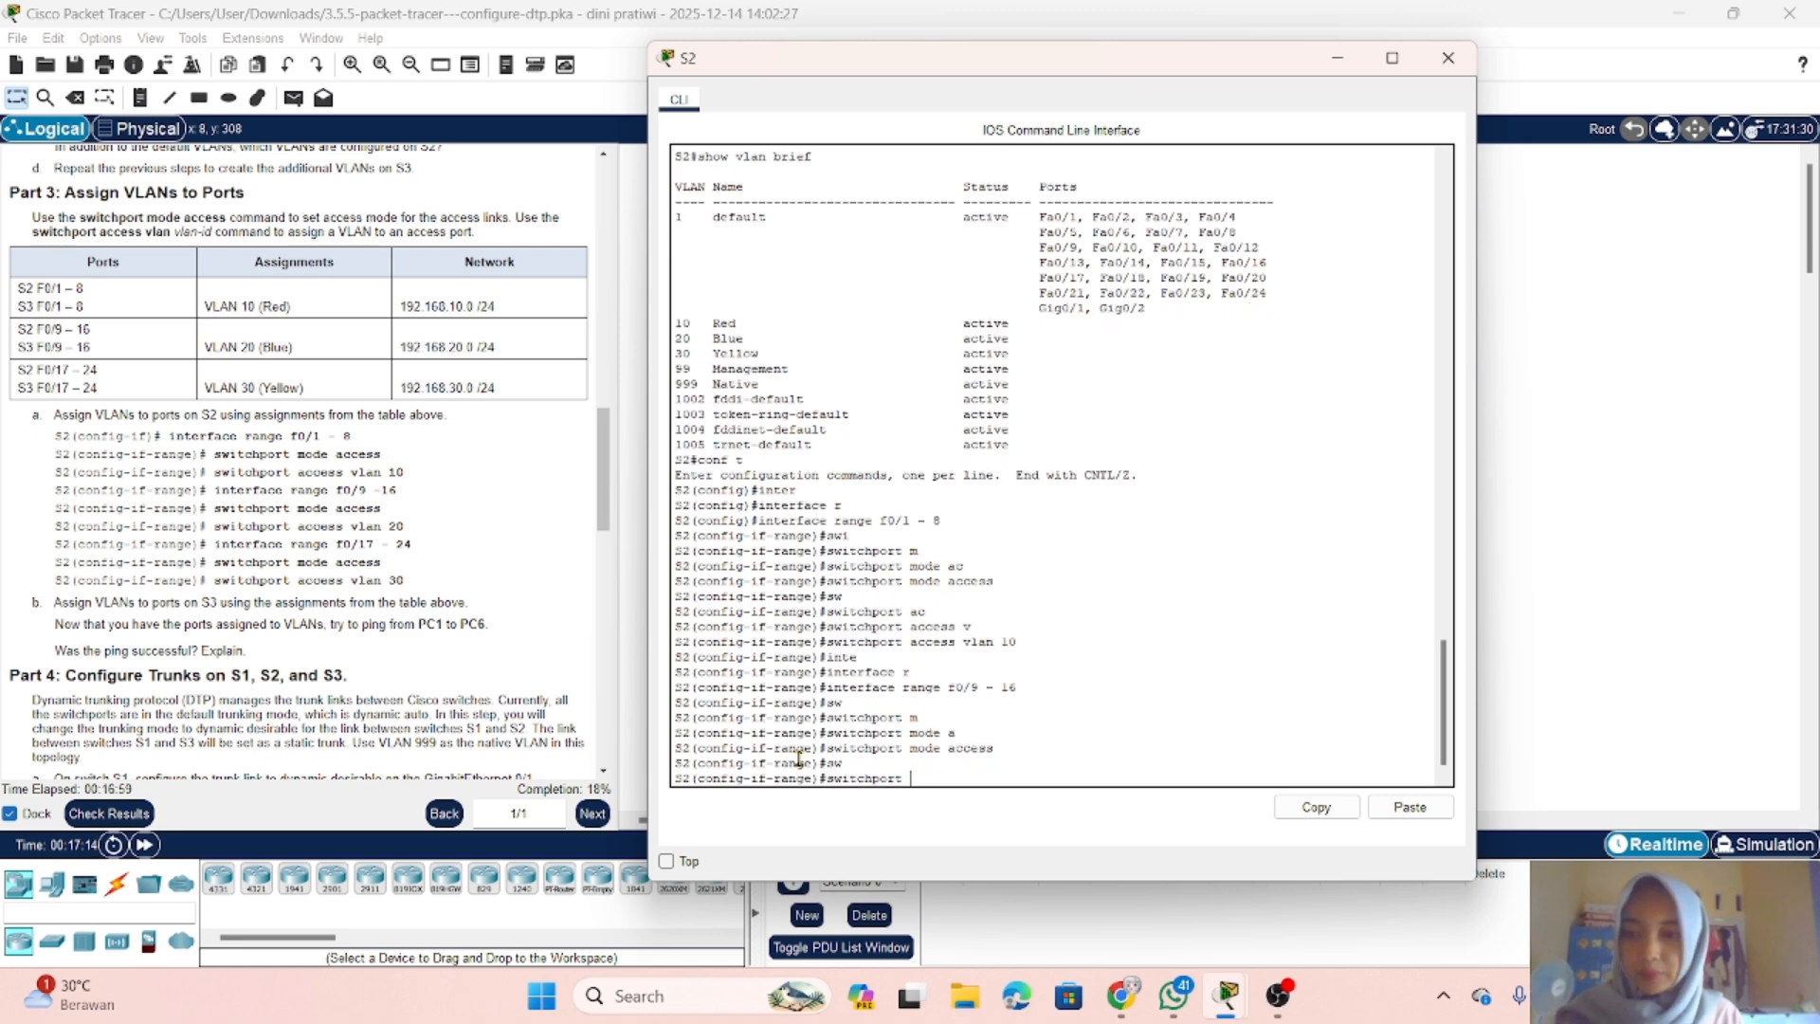
pyautogui.write('a')
pyautogui.press('Tab')
pyautogui.write('cess ')
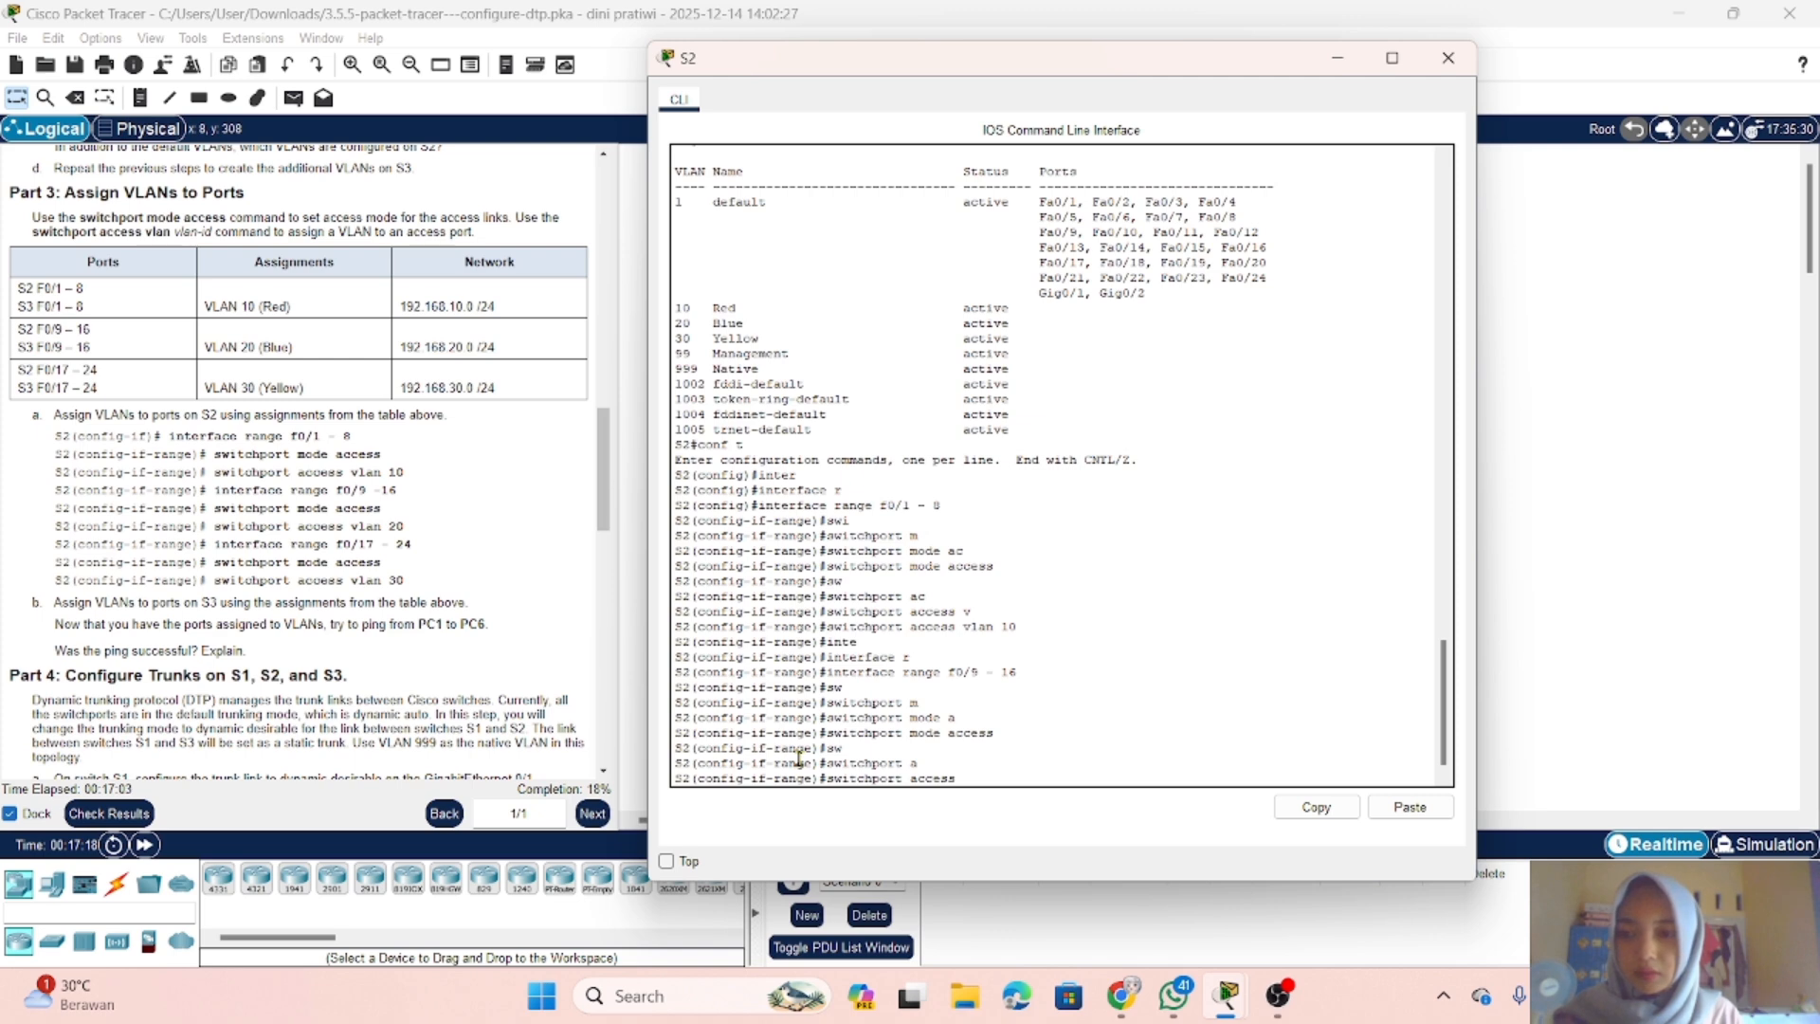
pyautogui.write('v')
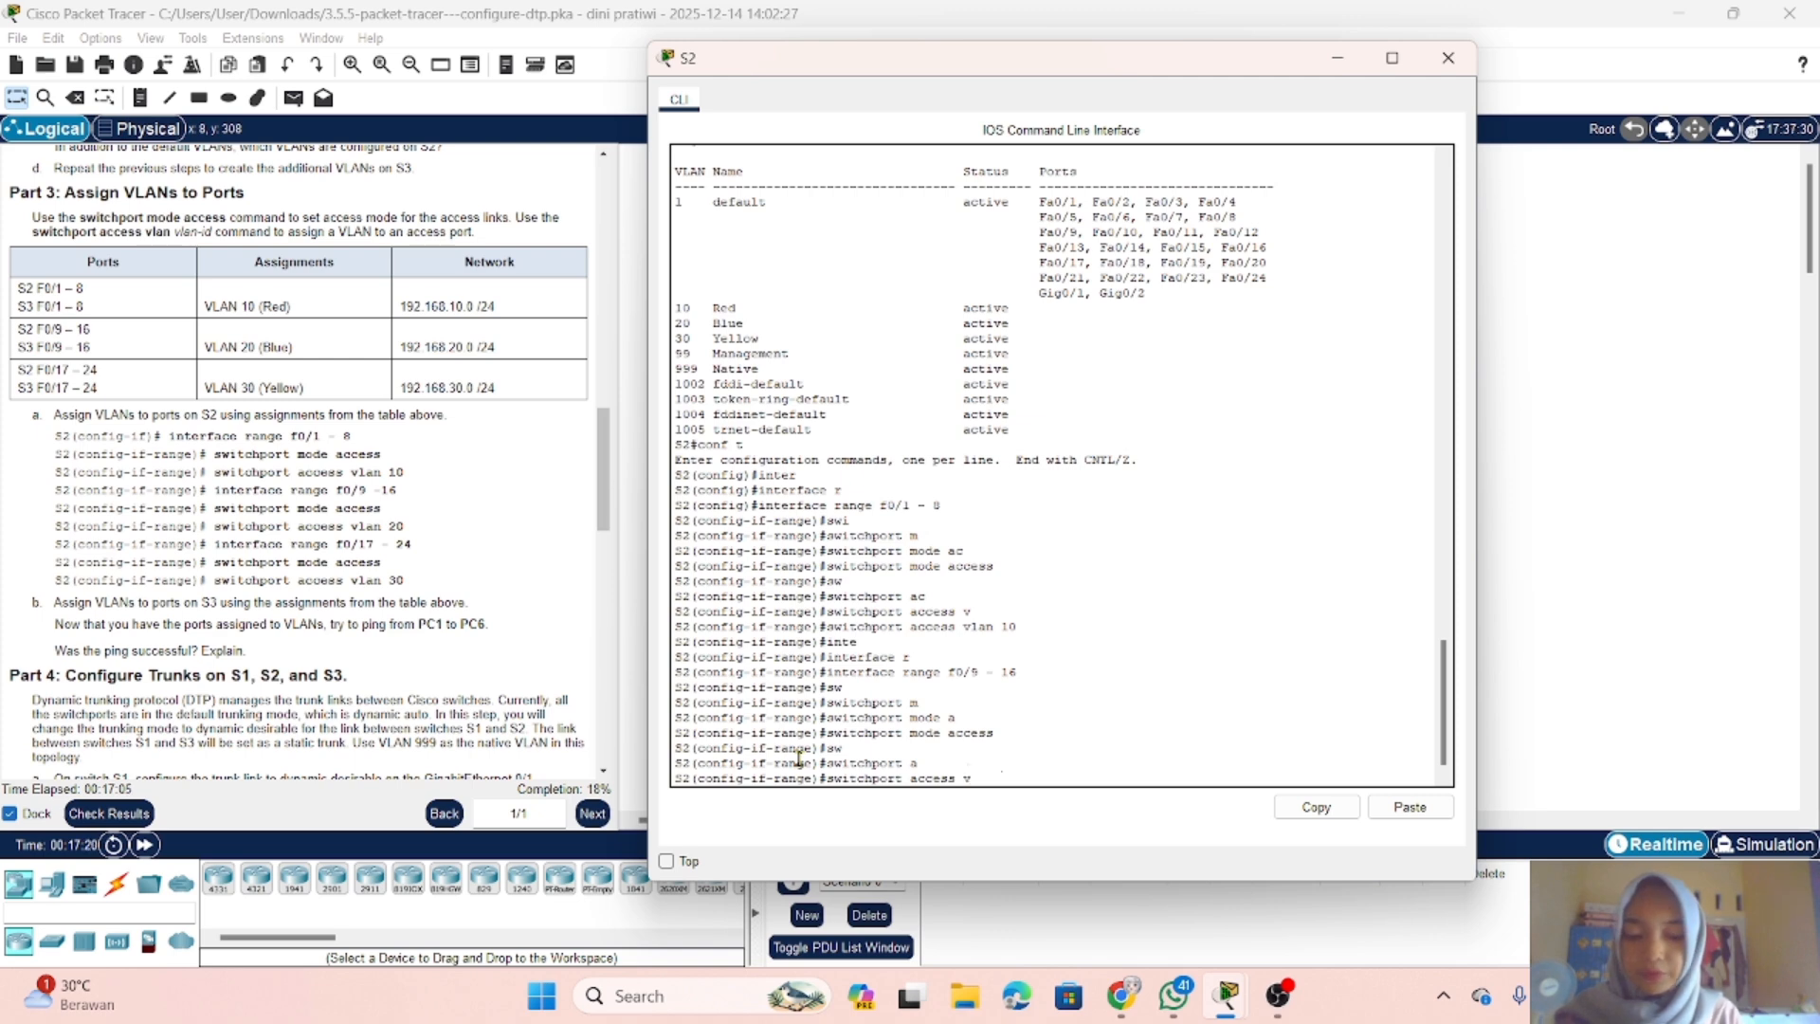
pyautogui.press('Tab')
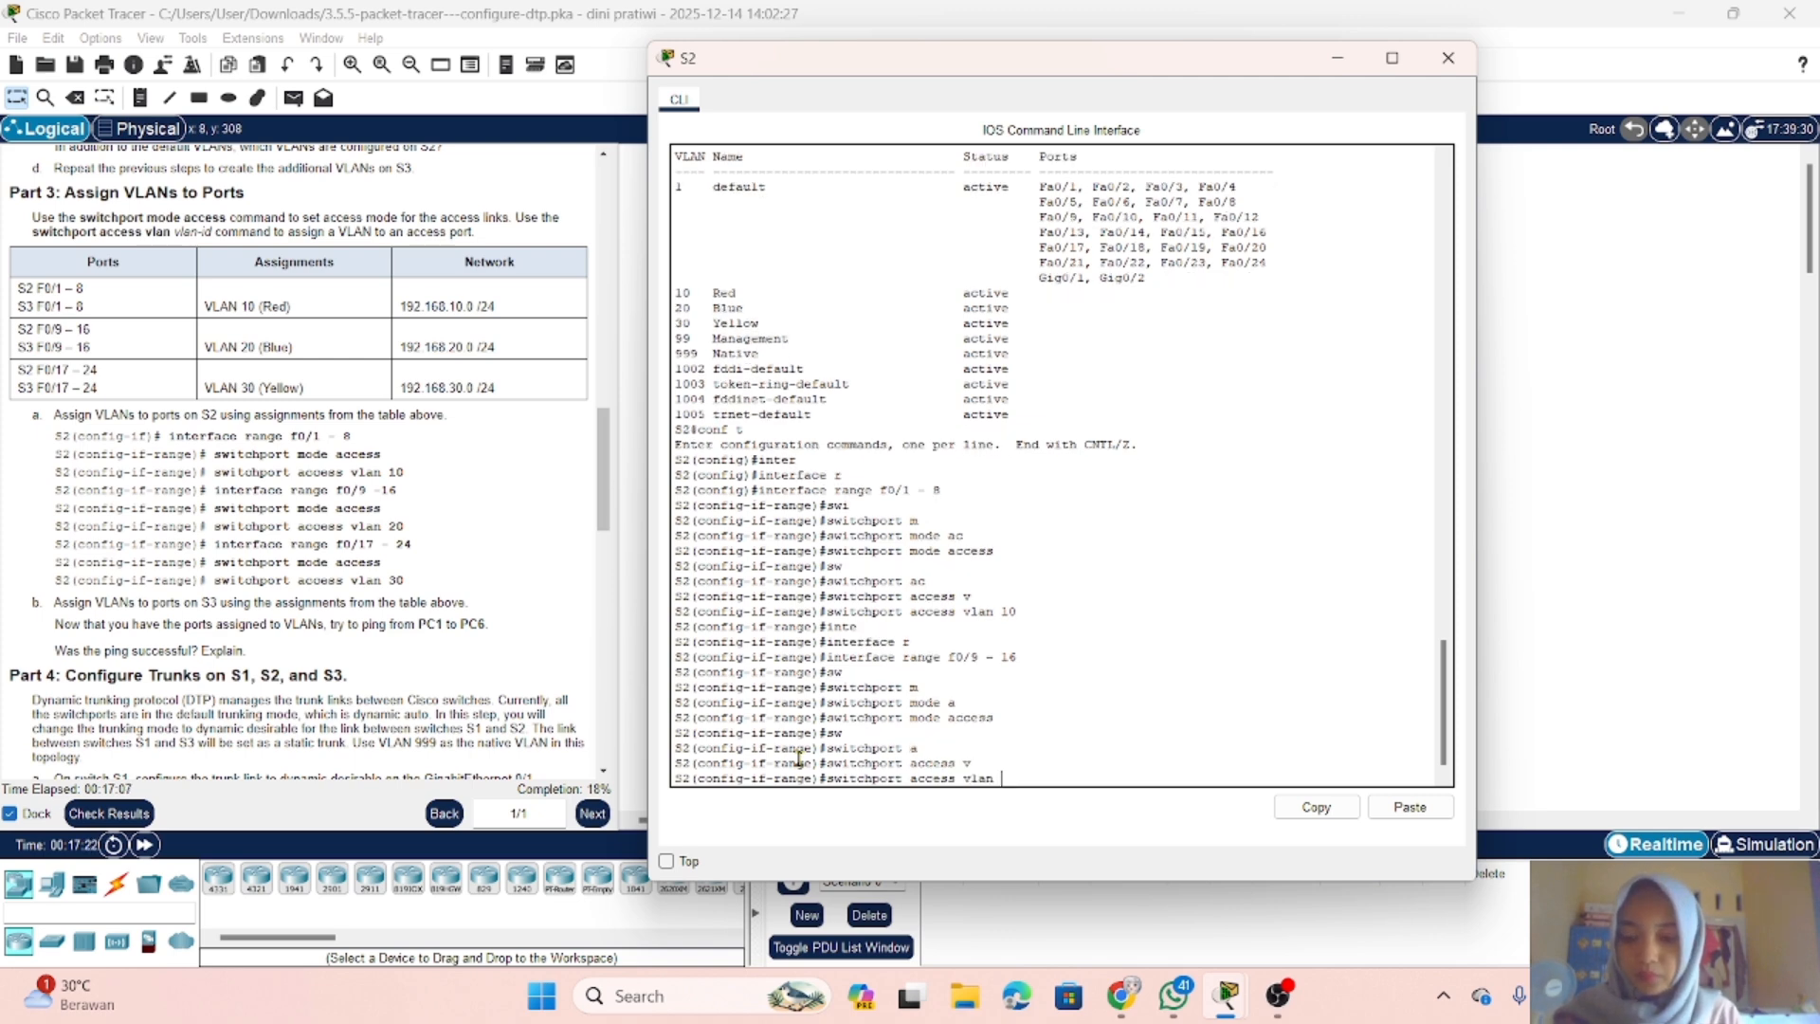
pyautogui.write('20')
pyautogui.press('Return')
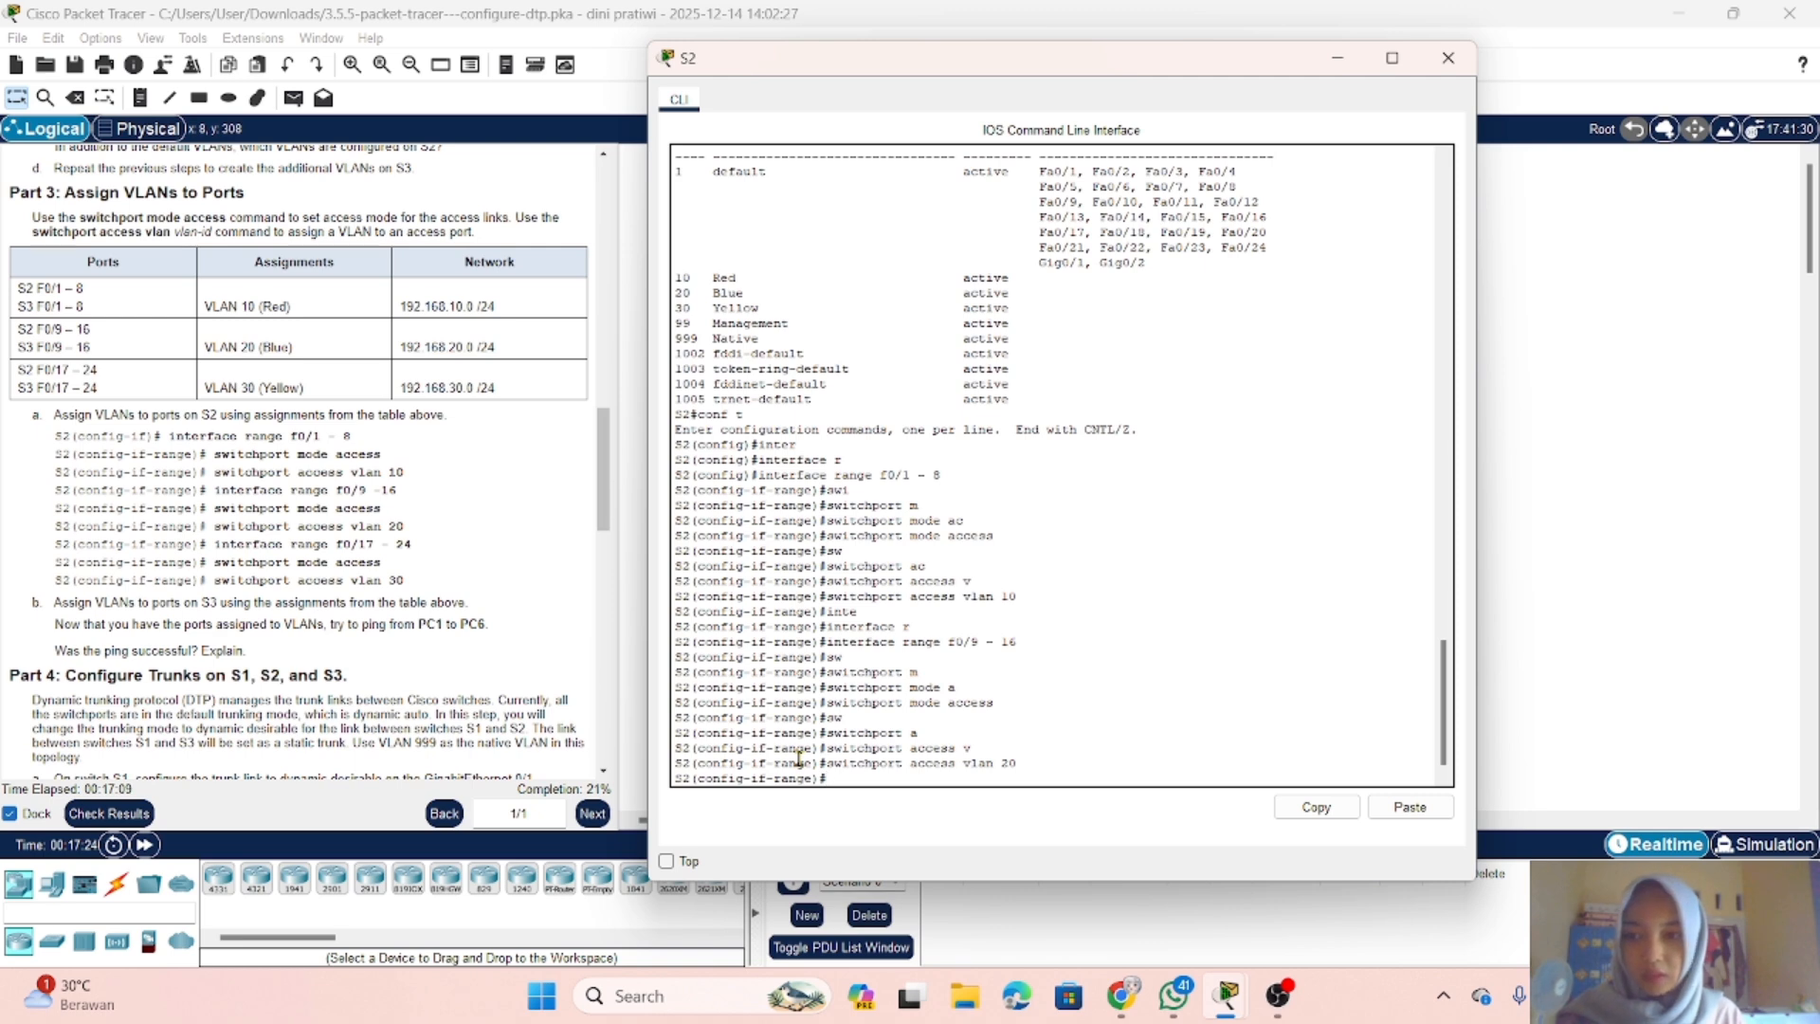
# Step: Switch the S2 configuration to the interface range f0/17 - 24
pyautogui.write('in')
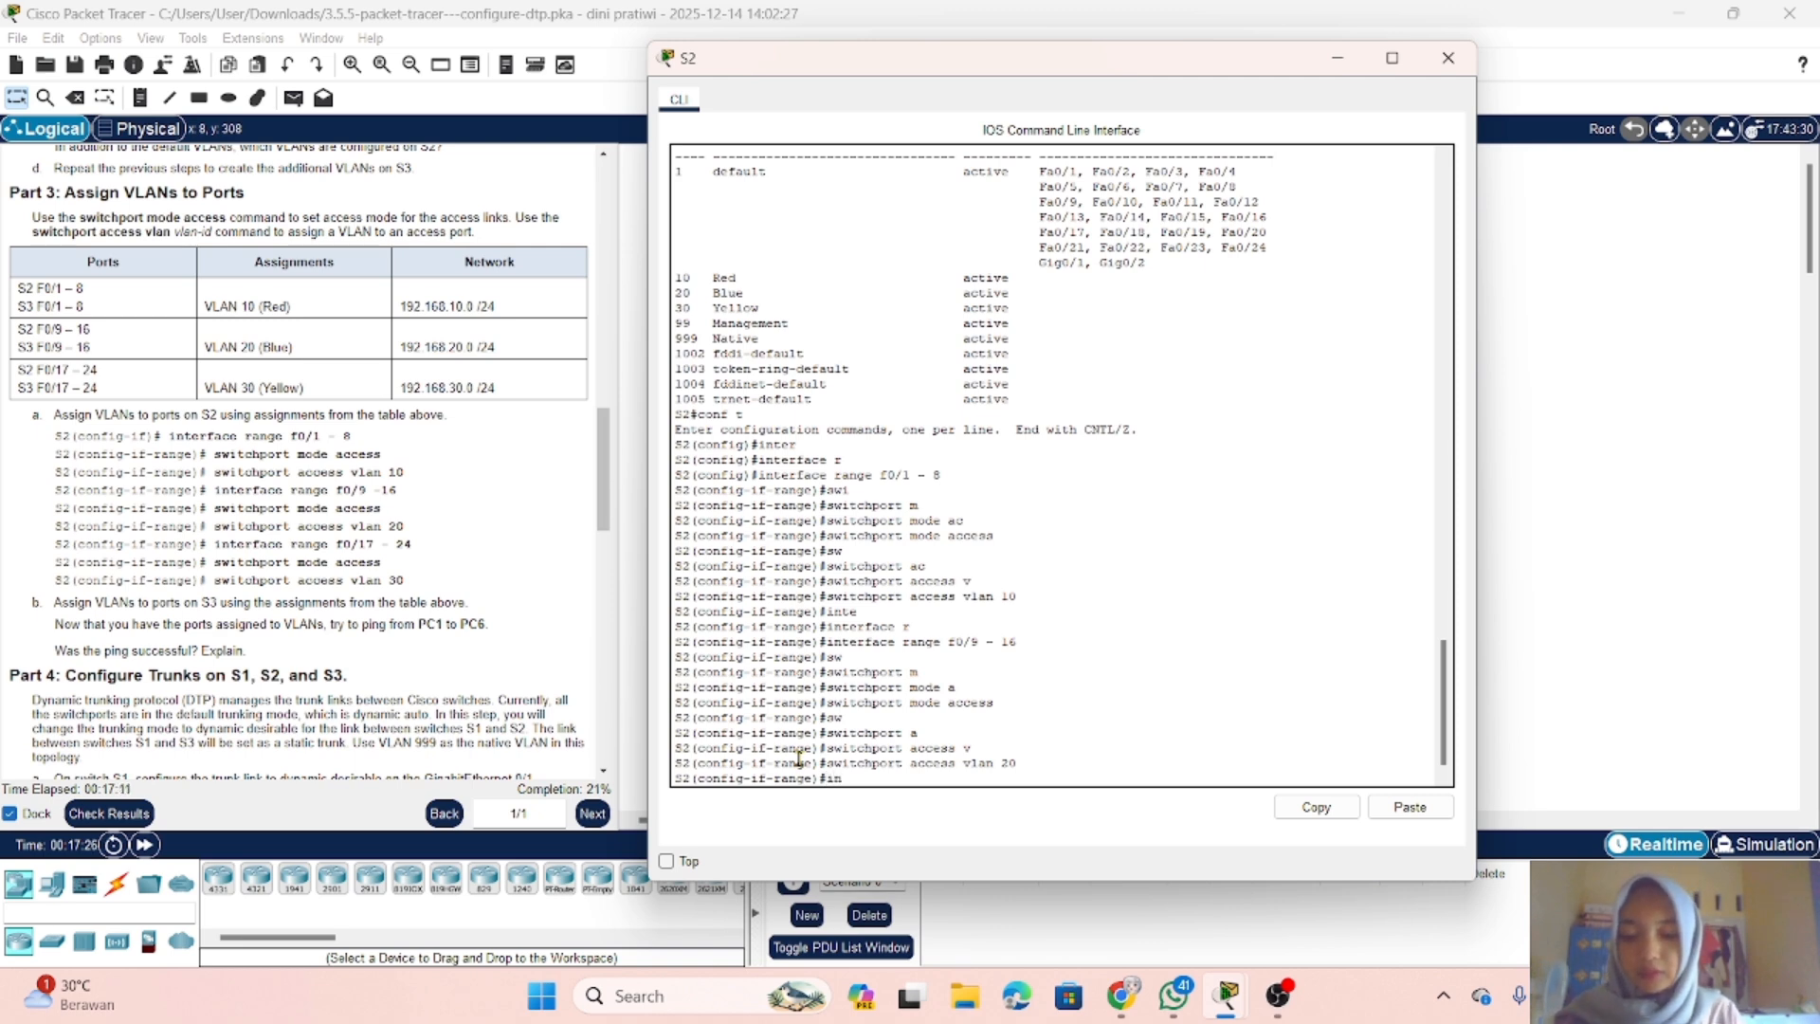
pyautogui.write('terface')
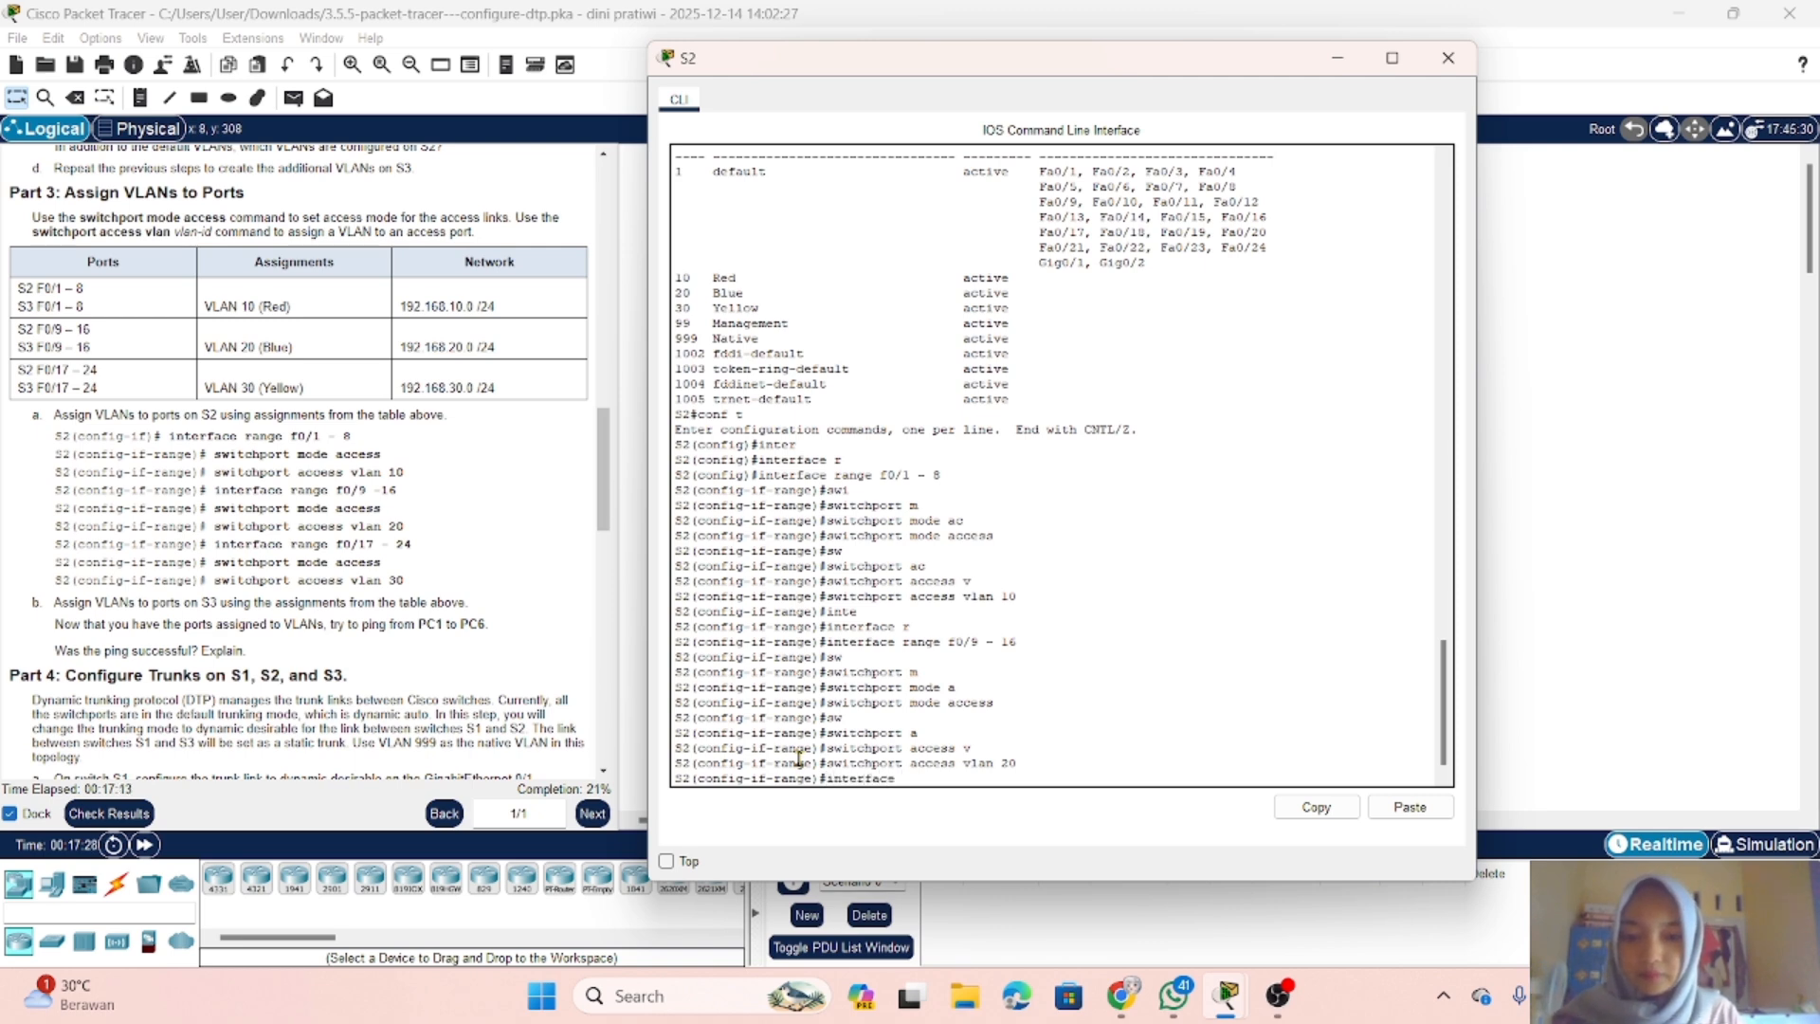
pyautogui.write(' range')
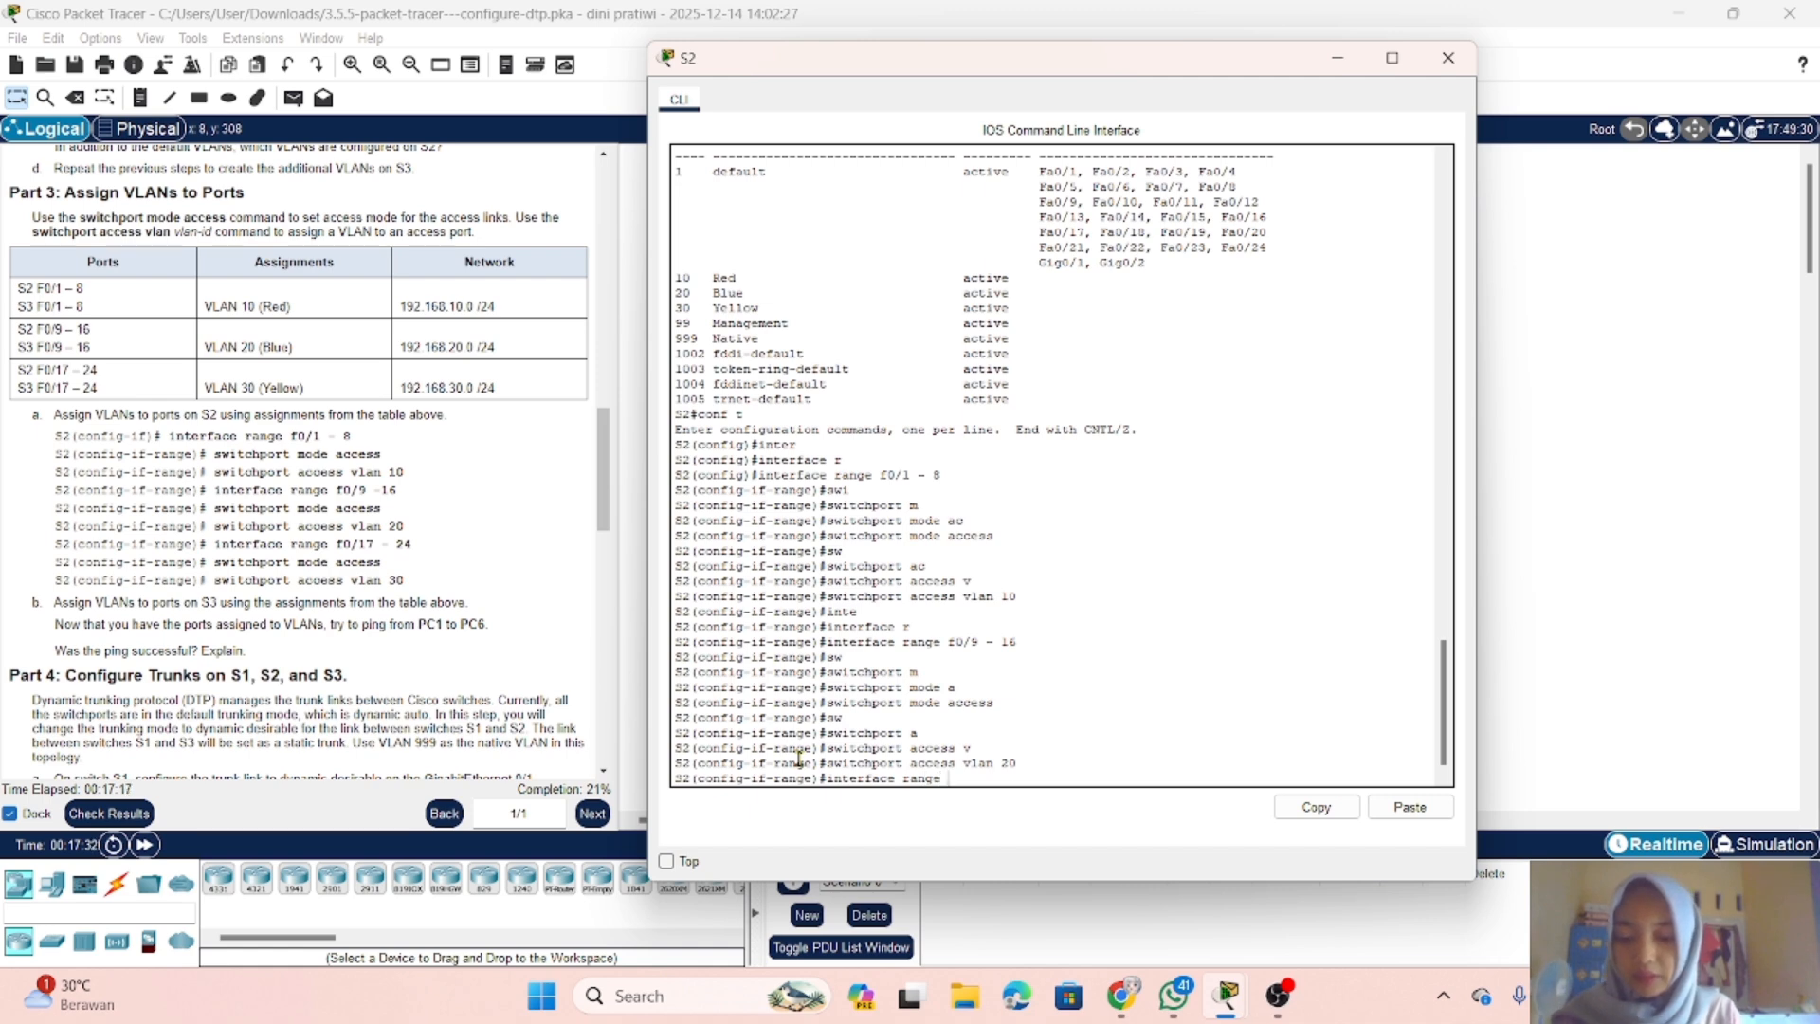
pyautogui.write(' f0')
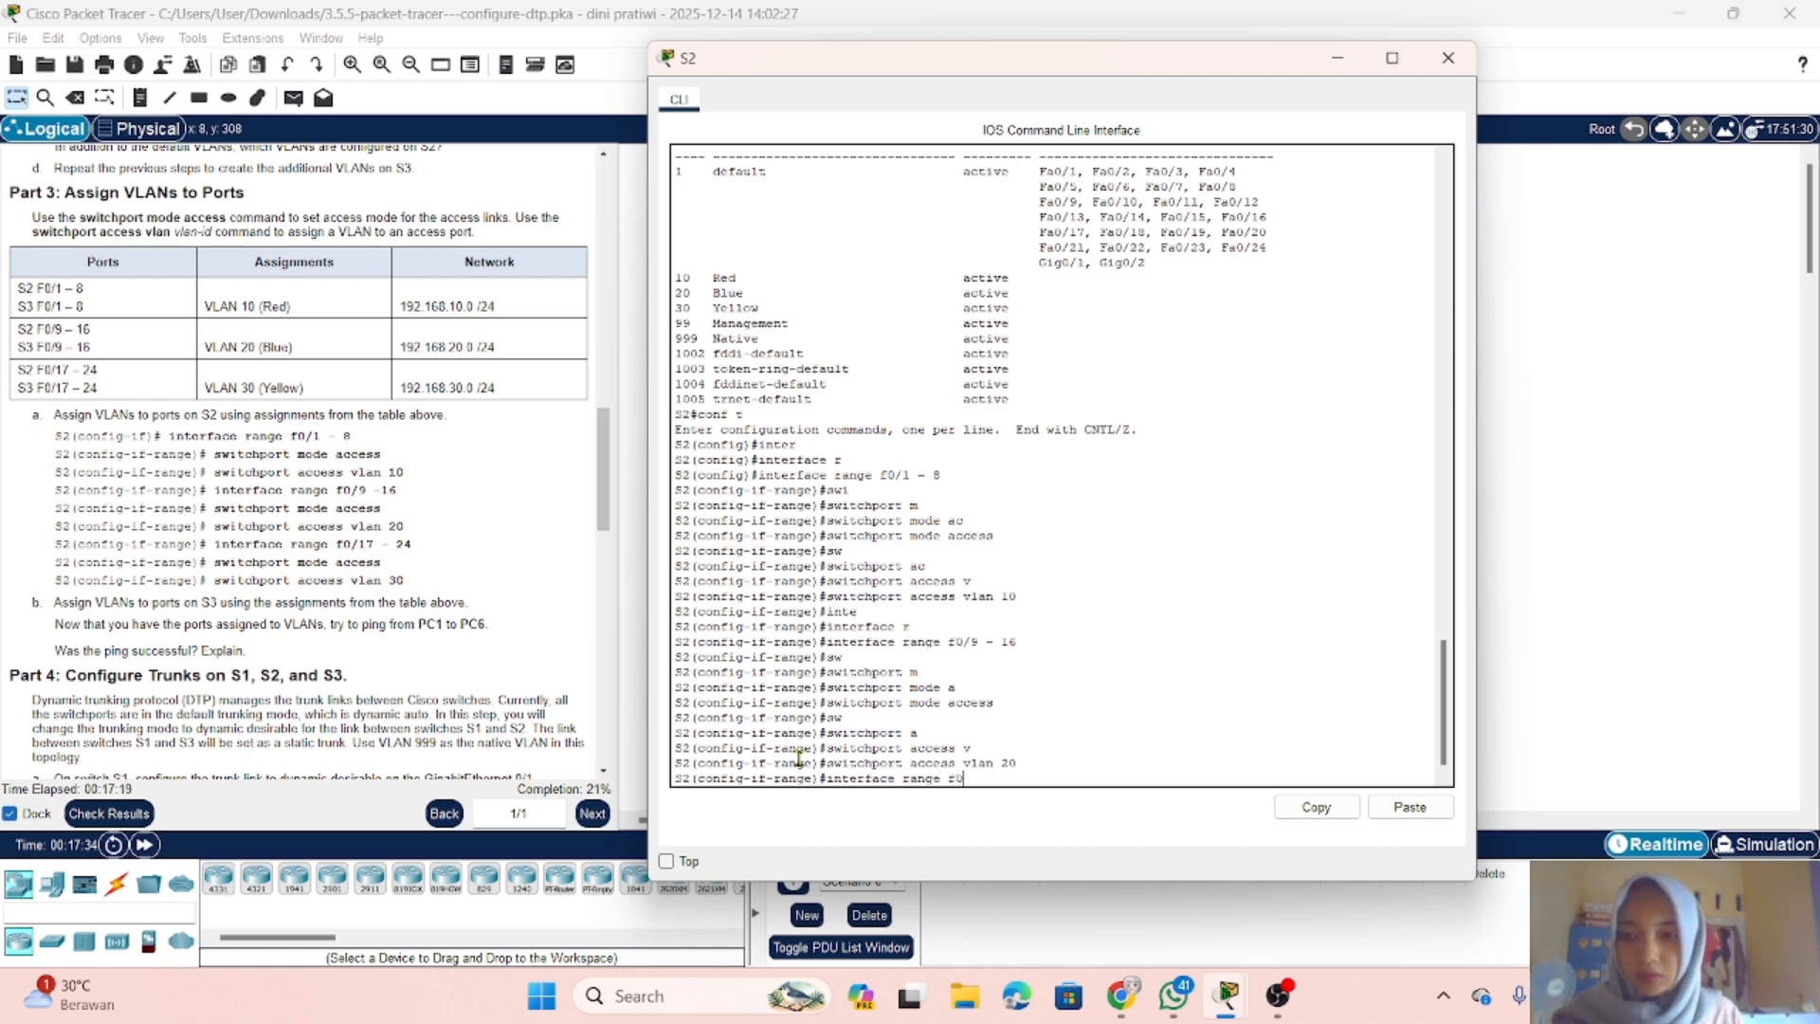
pyautogui.write('/17')
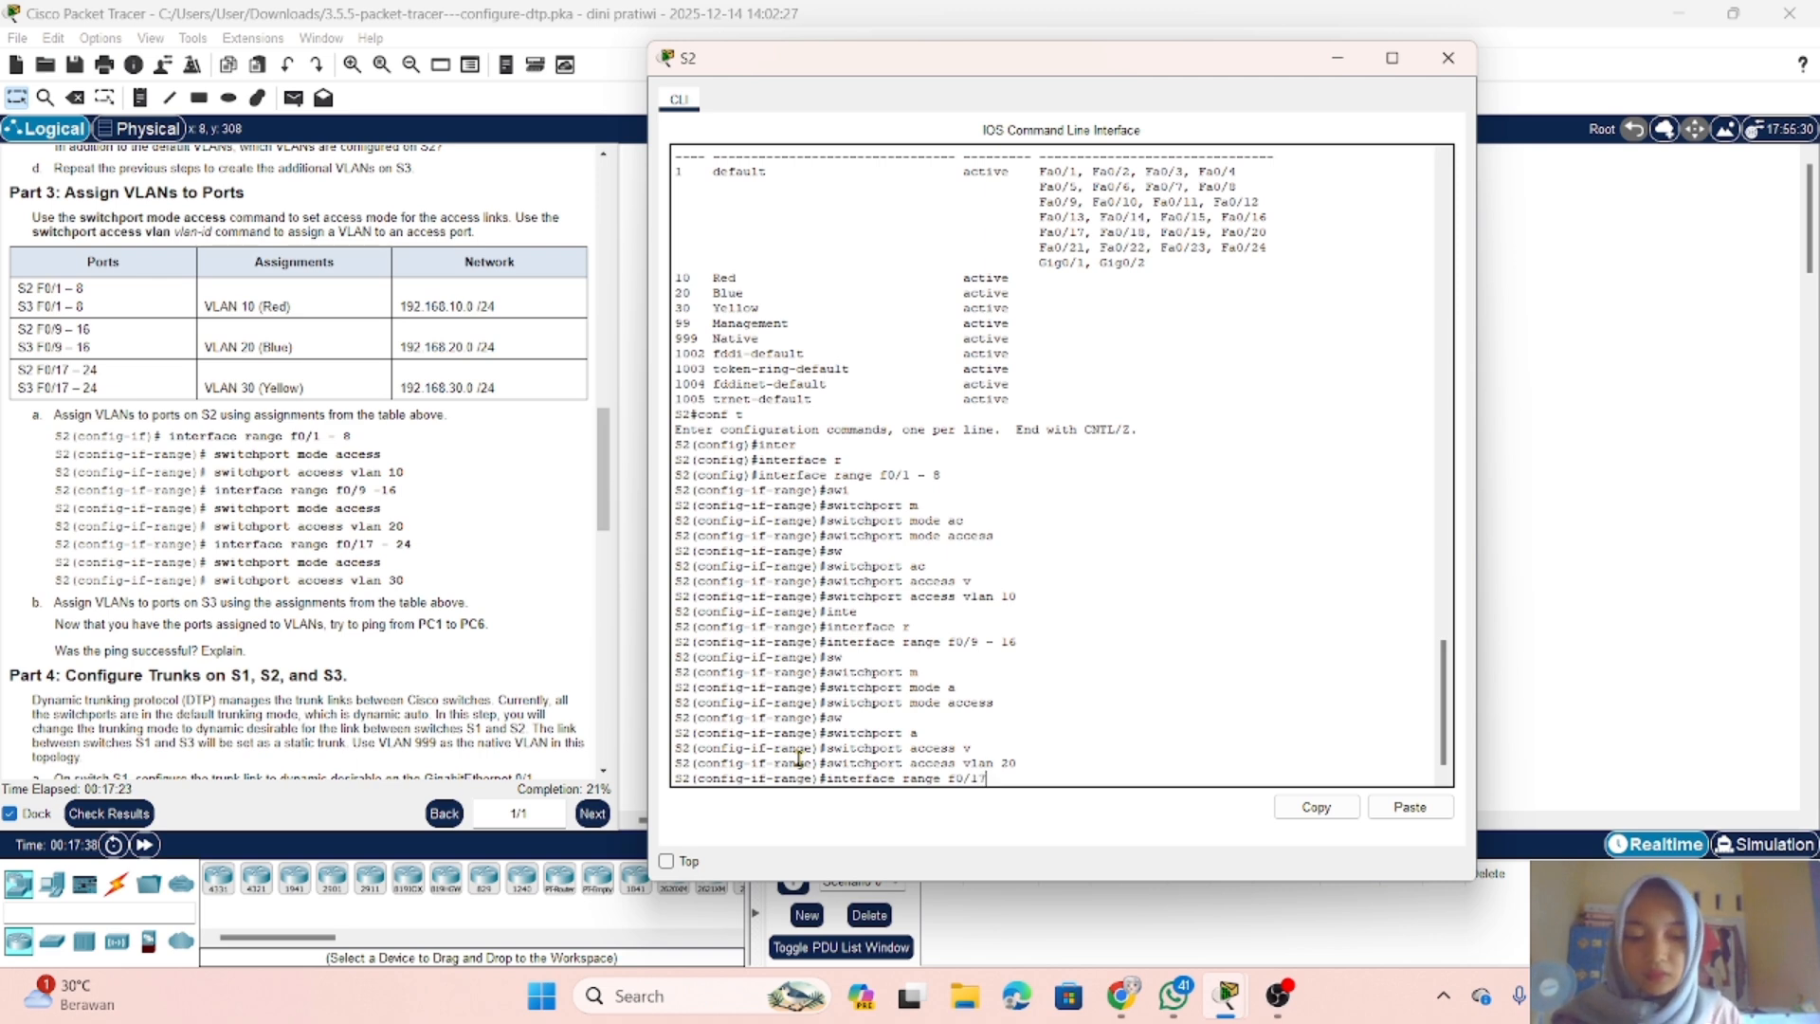
pyautogui.write(' - 24')
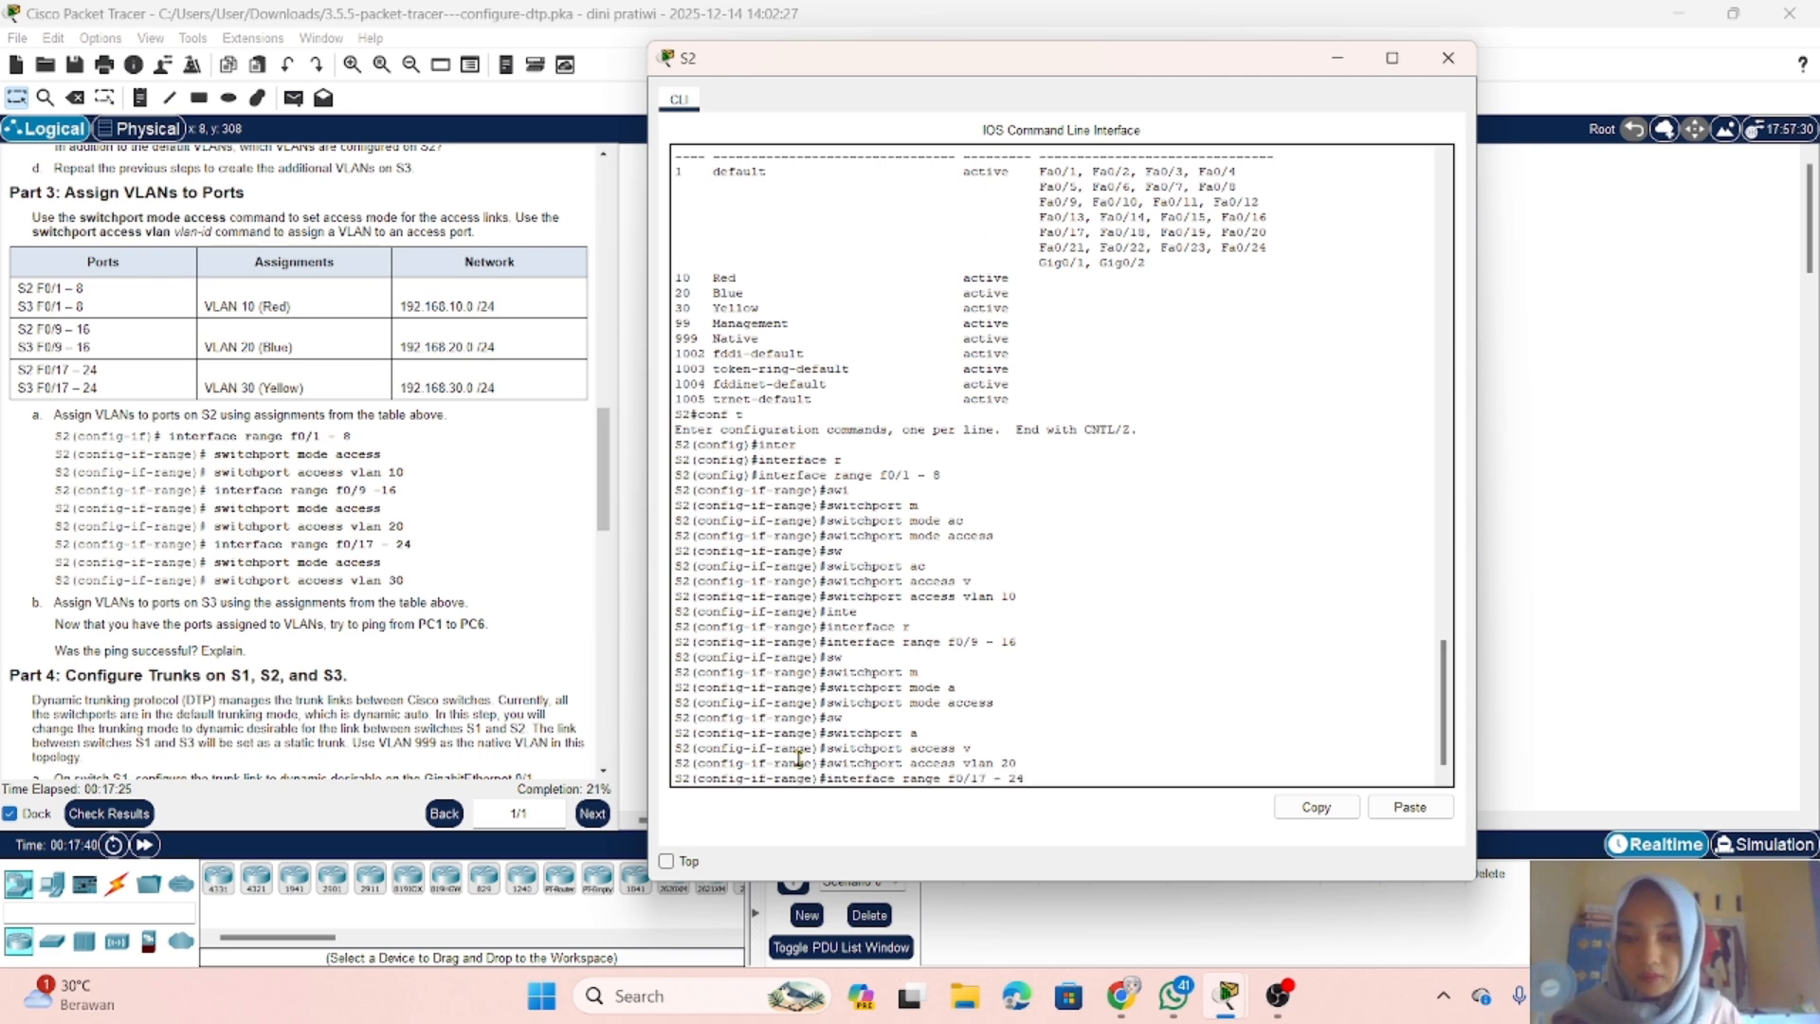
pyautogui.press('Return')
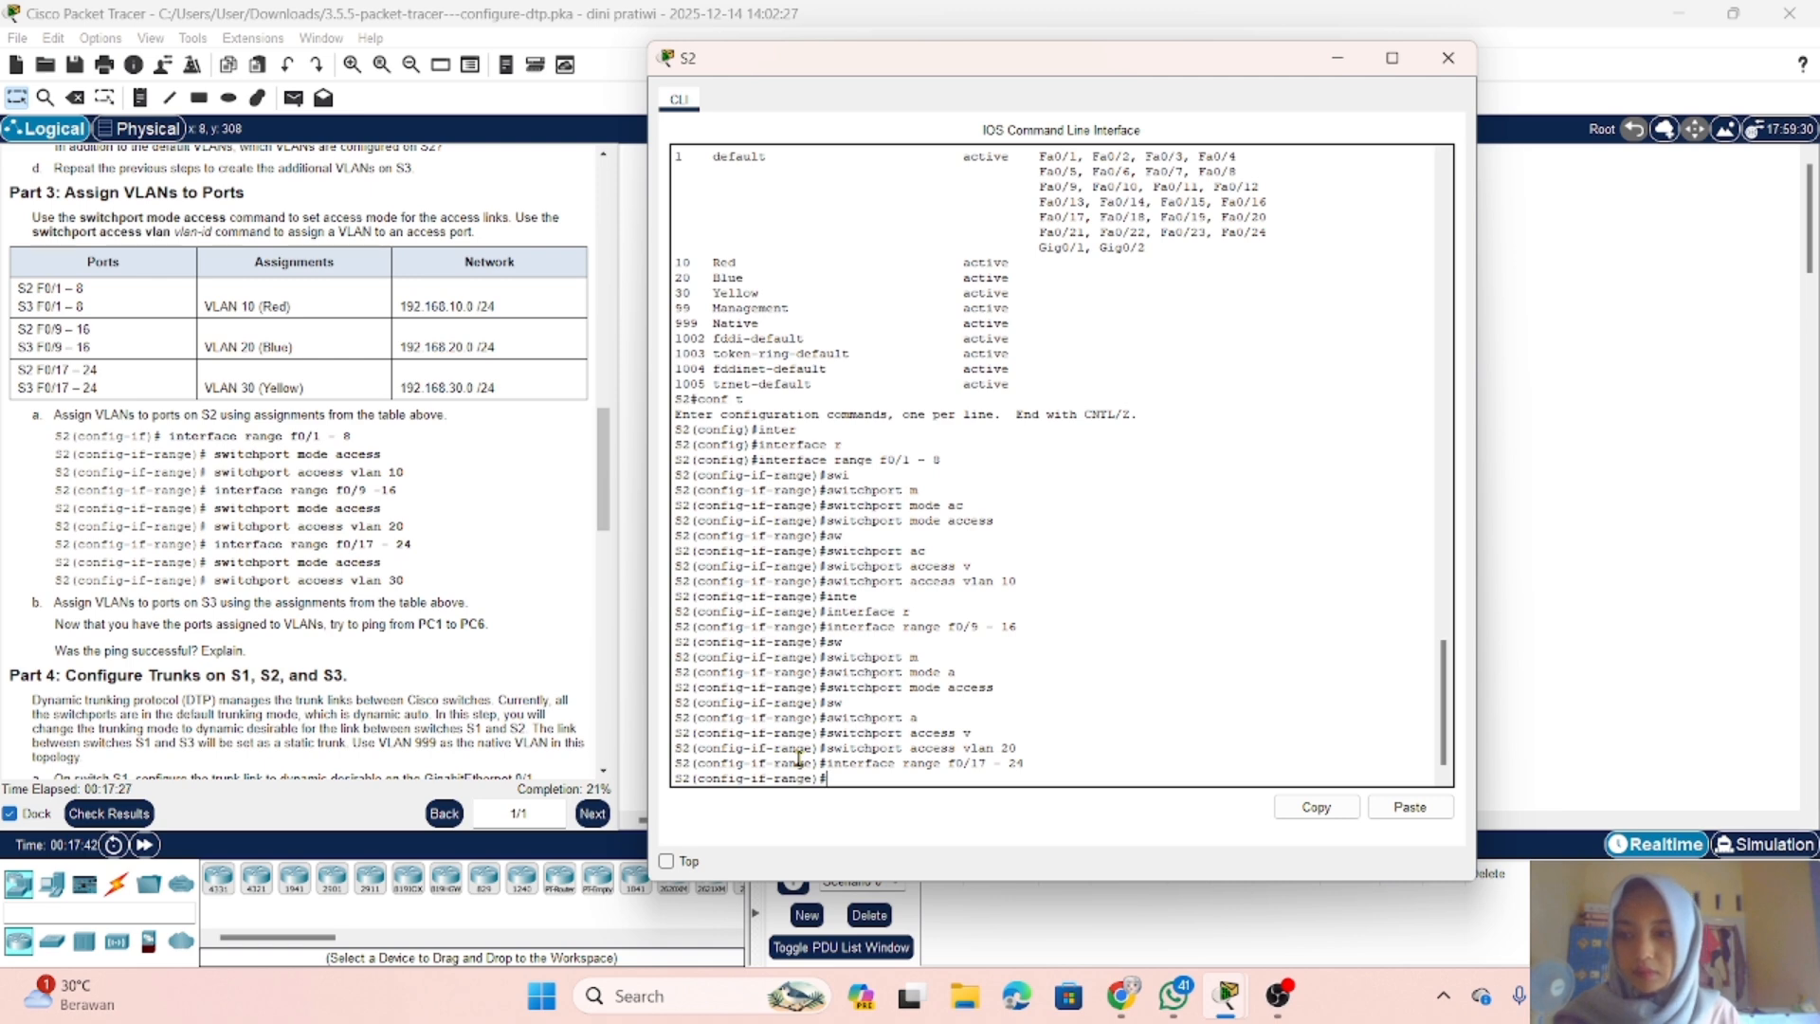
# Step: Set ports f0/17 - 24 on S2 to access mode with switchport mode access
pyautogui.write('sw')
pyautogui.press('Tab')
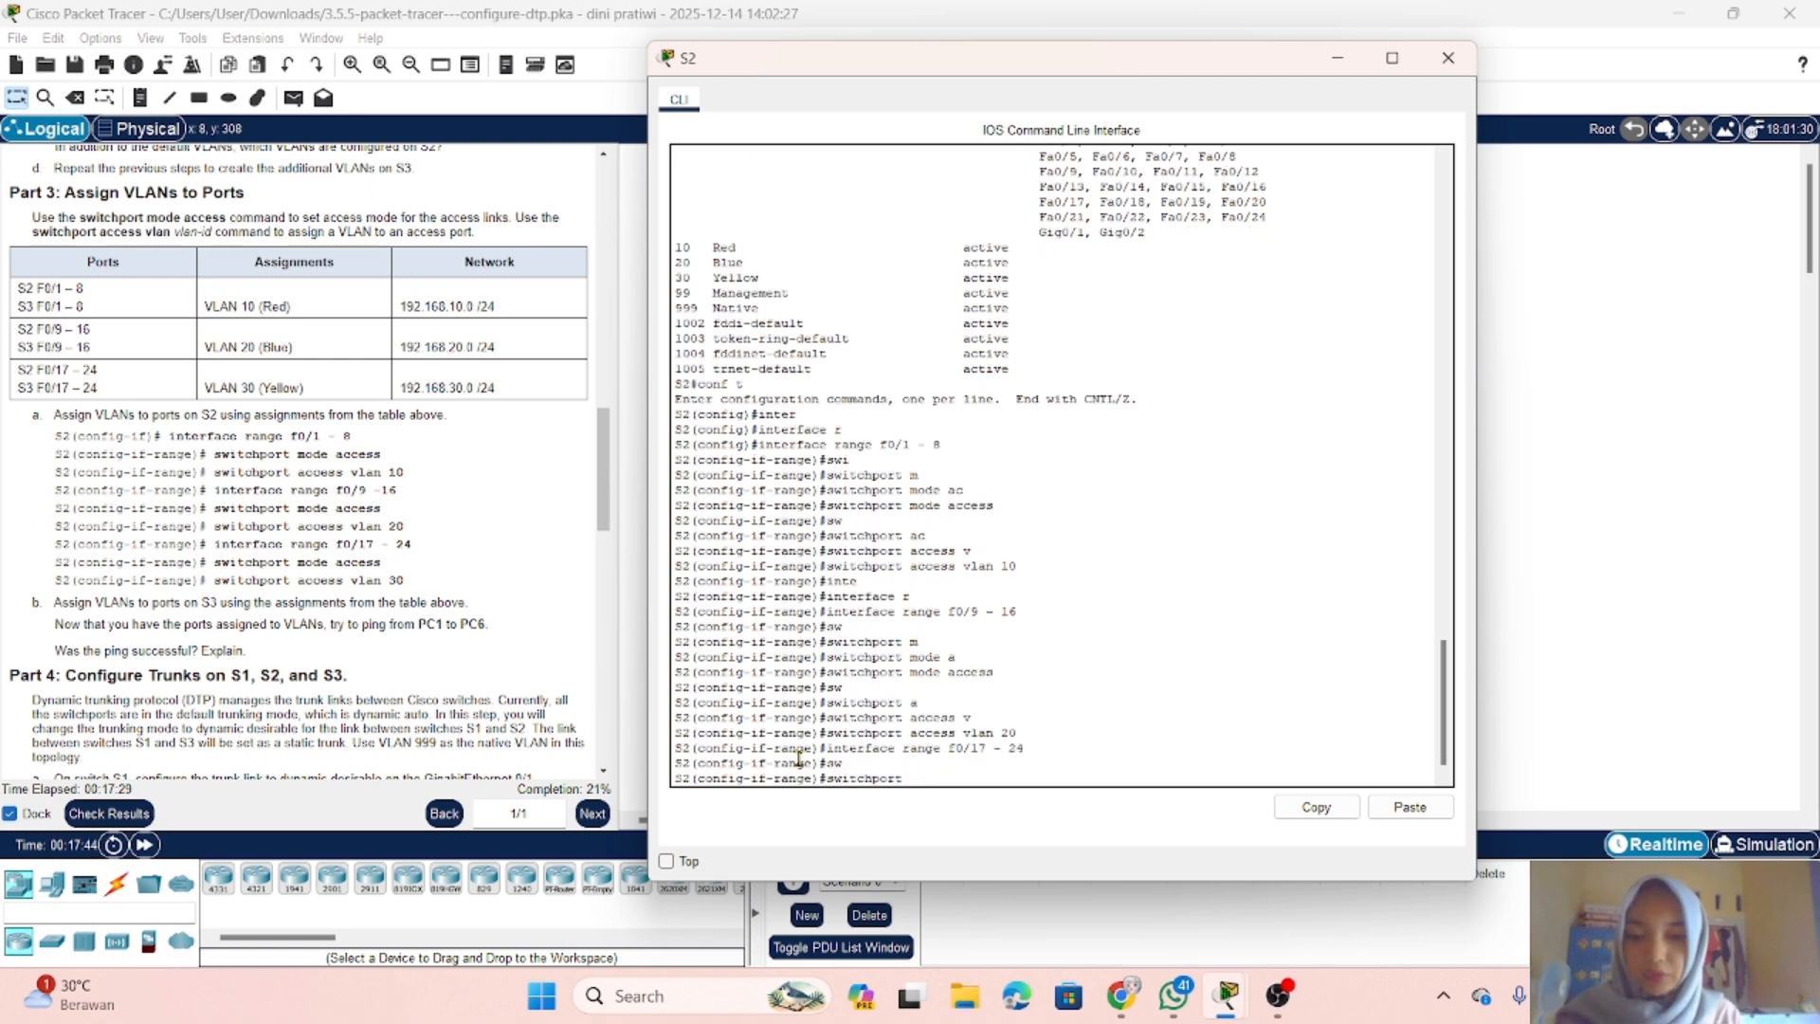
pyautogui.write('m')
pyautogui.press('Tab')
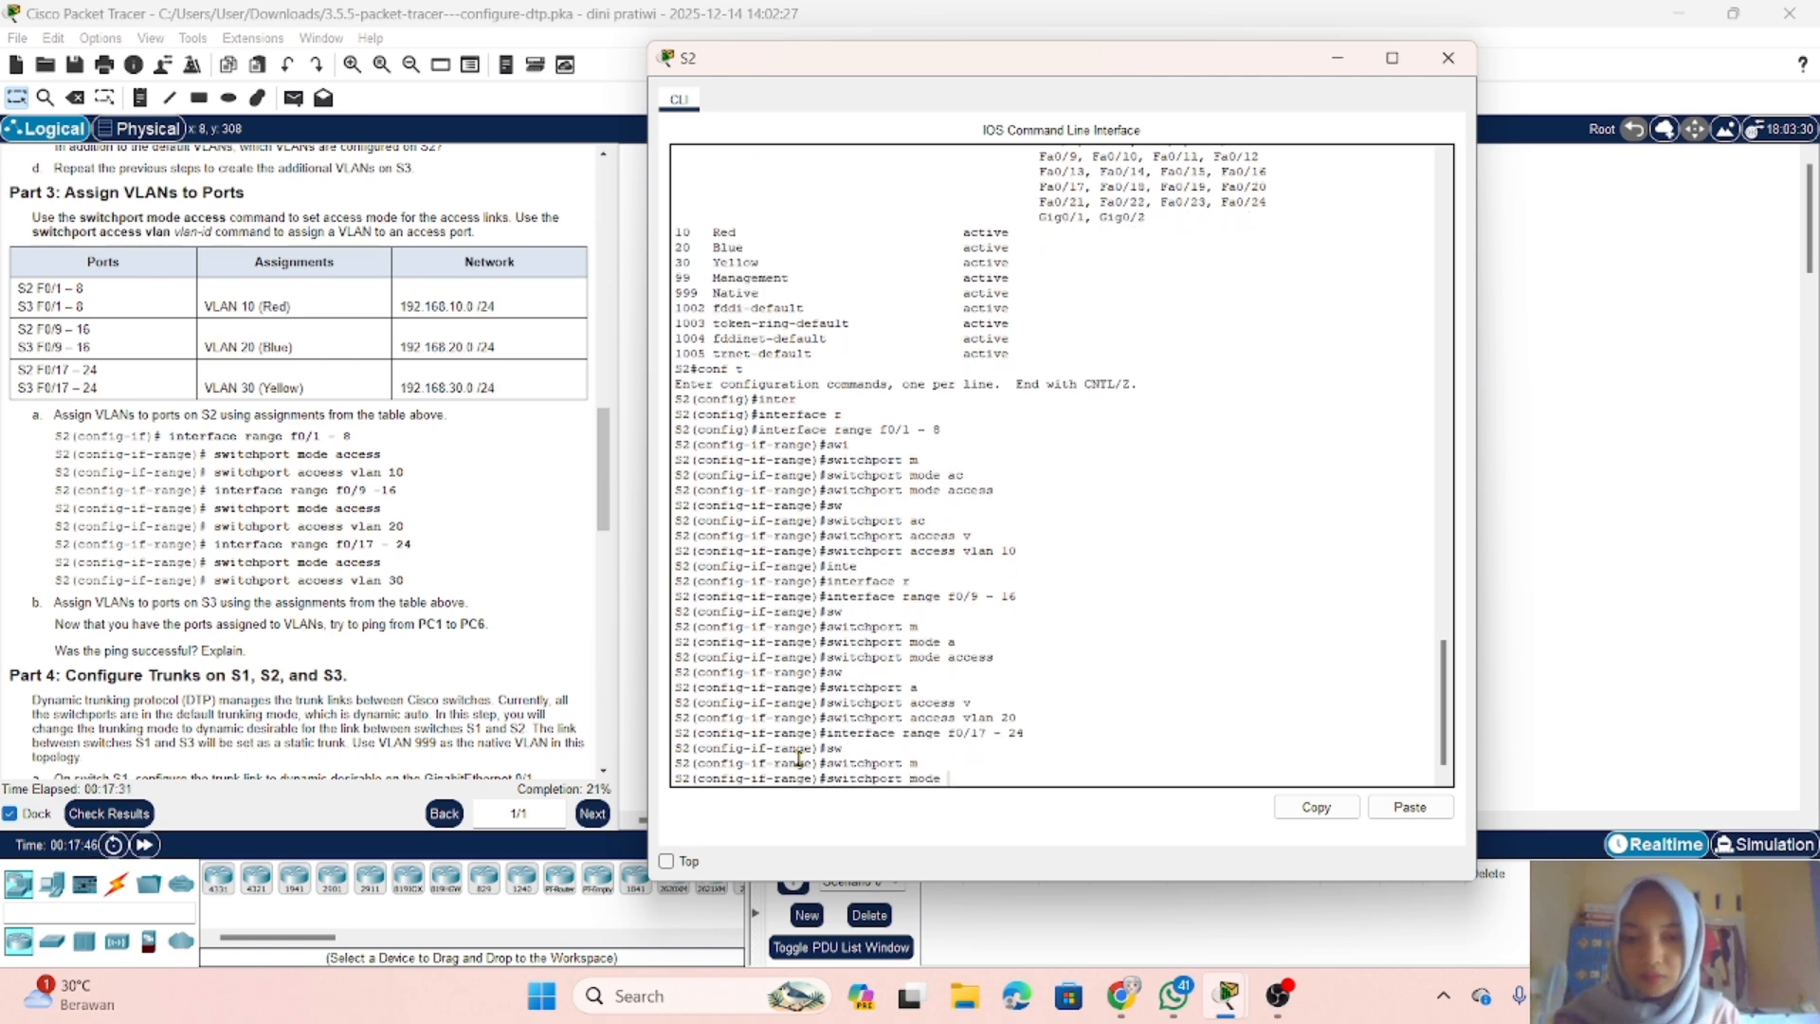
pyautogui.write('a')
pyautogui.press('Tab')
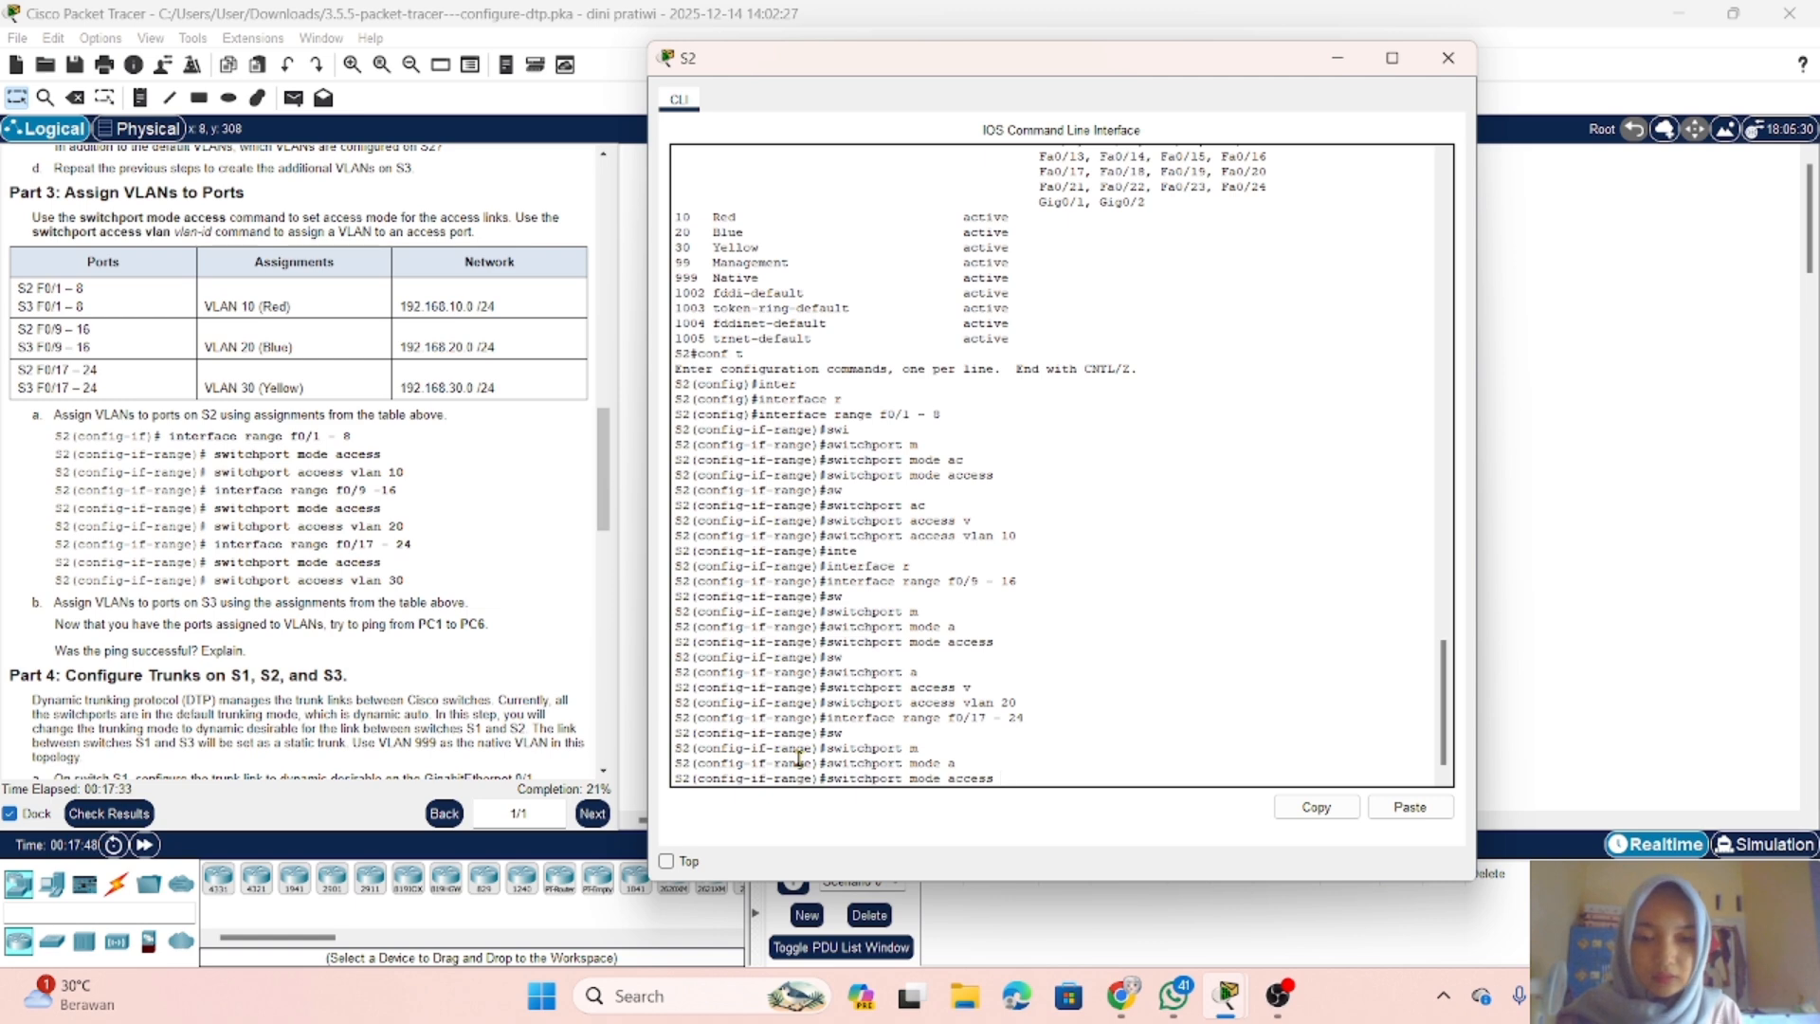
pyautogui.press('Return')
# Step: Assign S2 ports f0/17 - 24 to VLAN 30 with switchport access vlan 30
pyautogui.write('swi')
pyautogui.press('Tab')
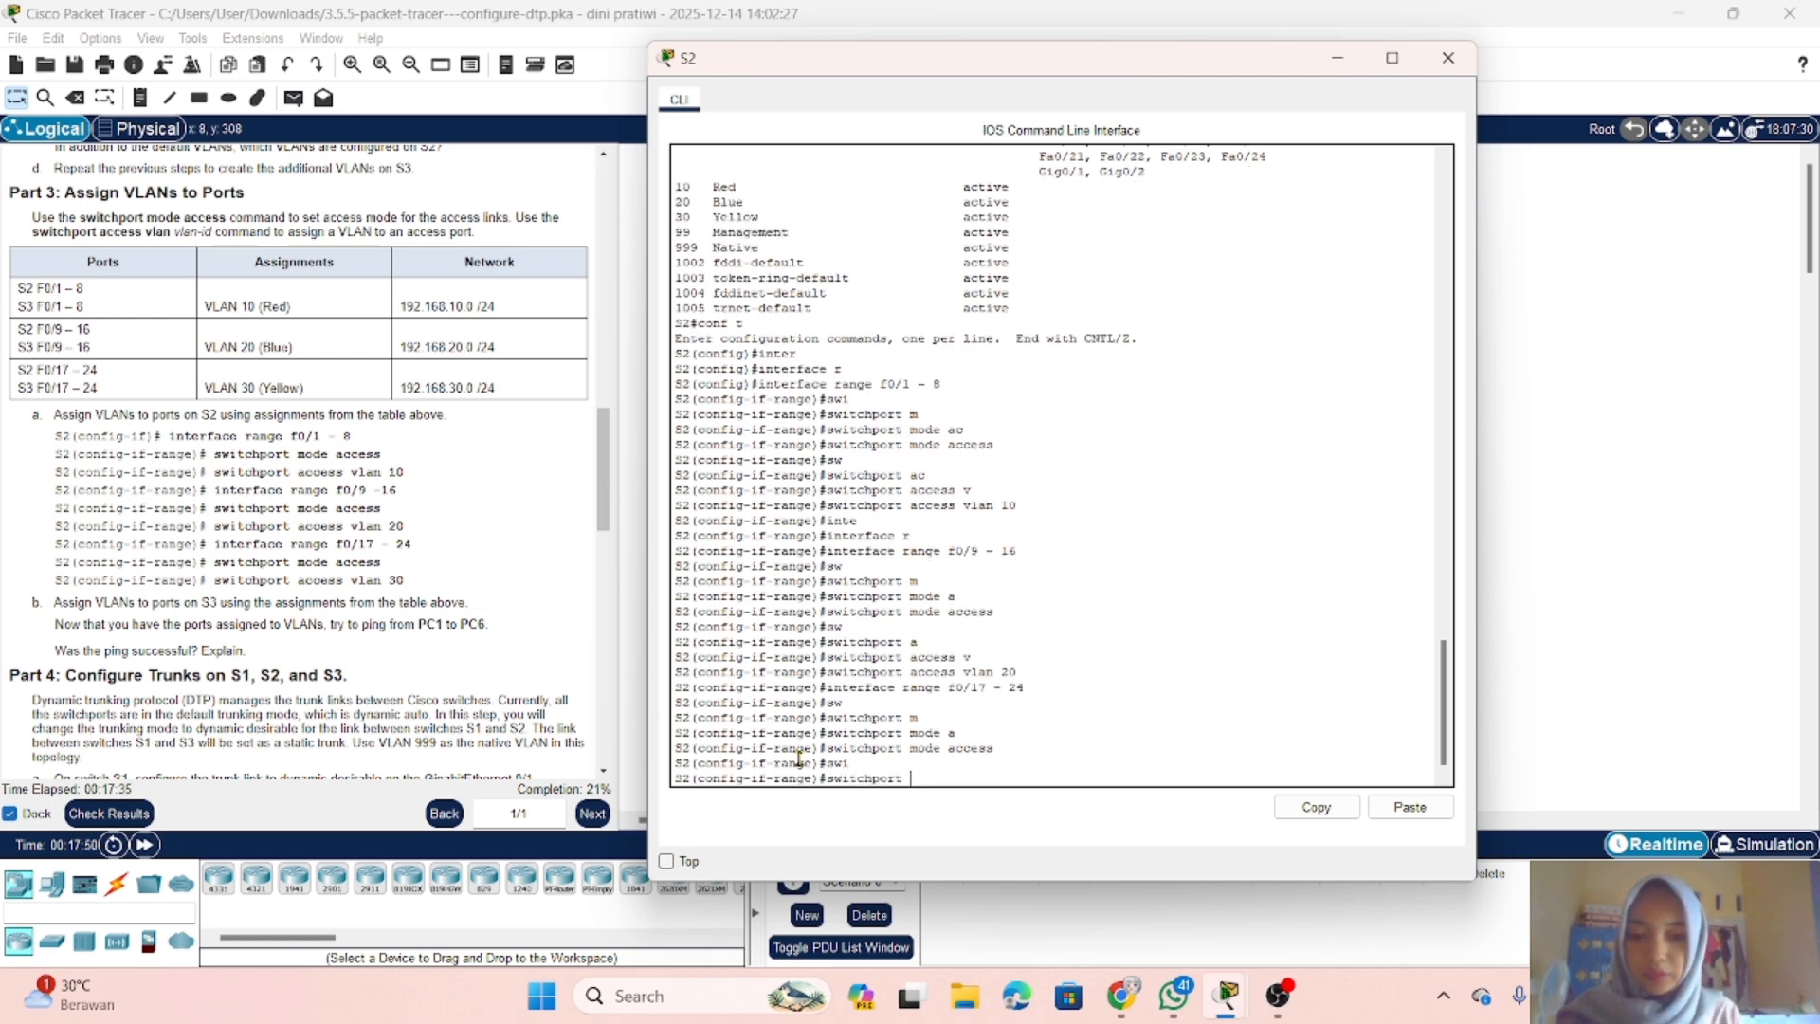
pyautogui.write('ac')
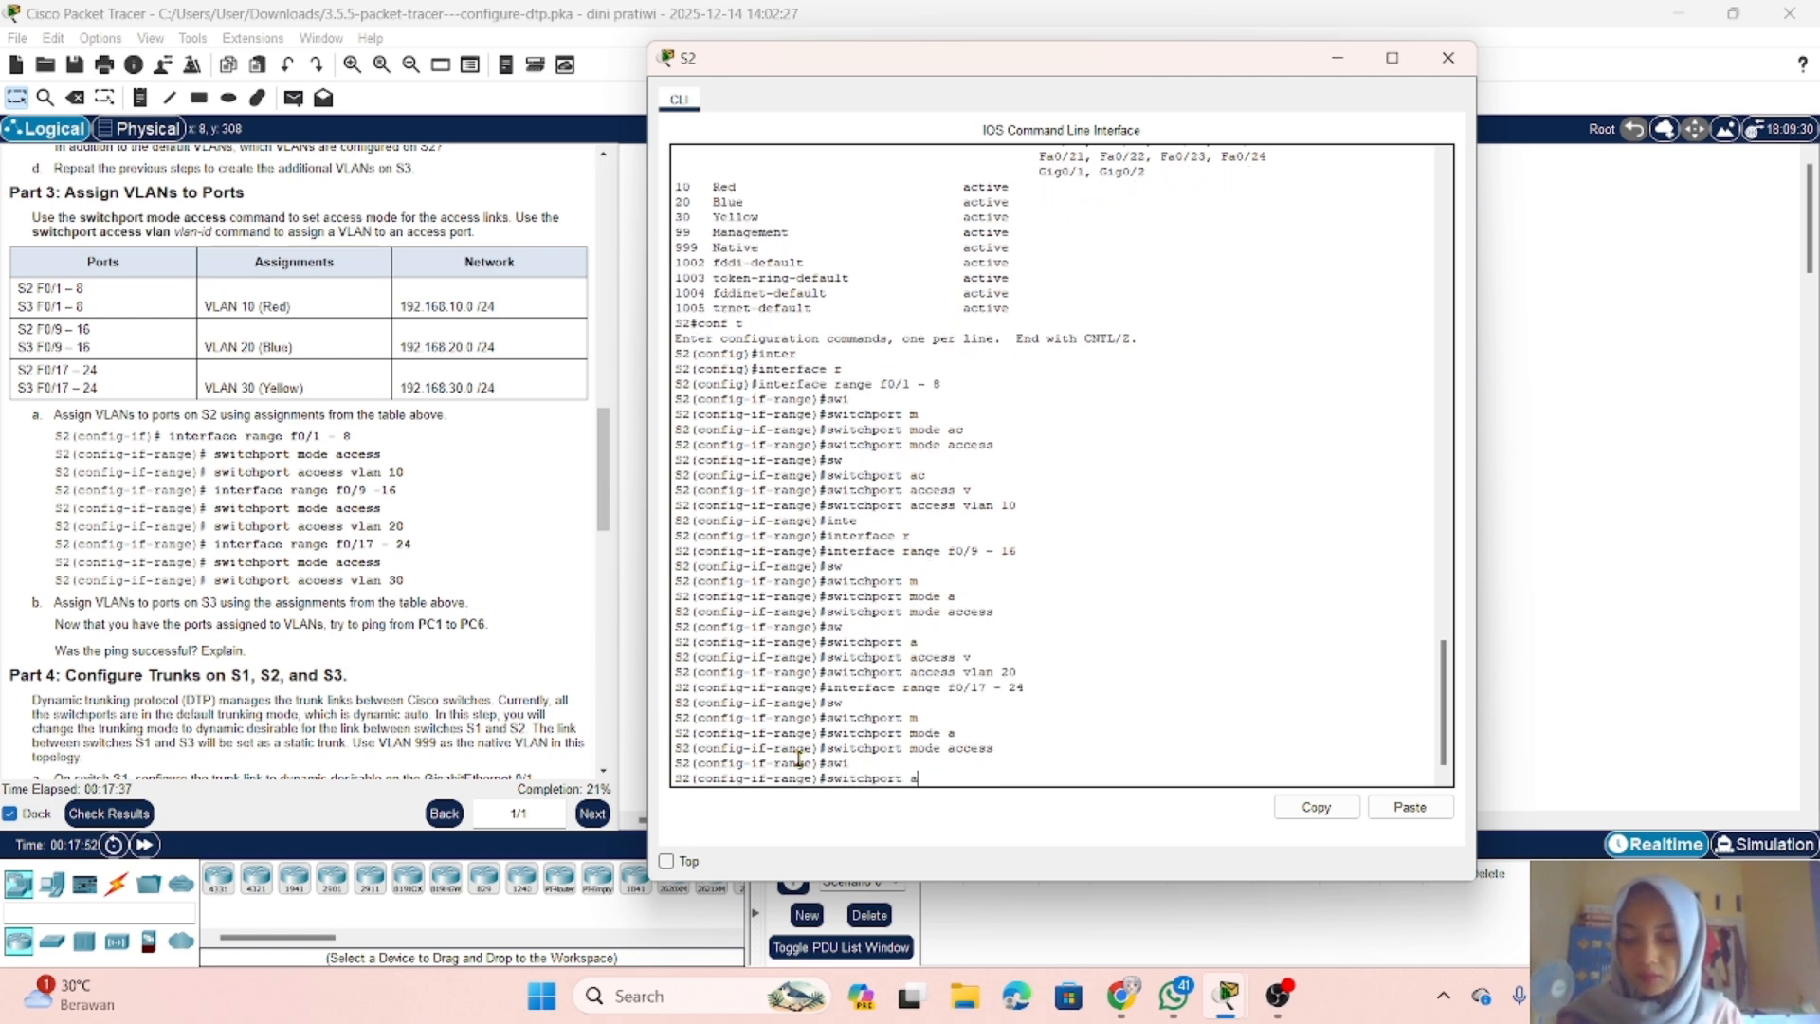
pyautogui.press('Tab')
pyautogui.write('v')
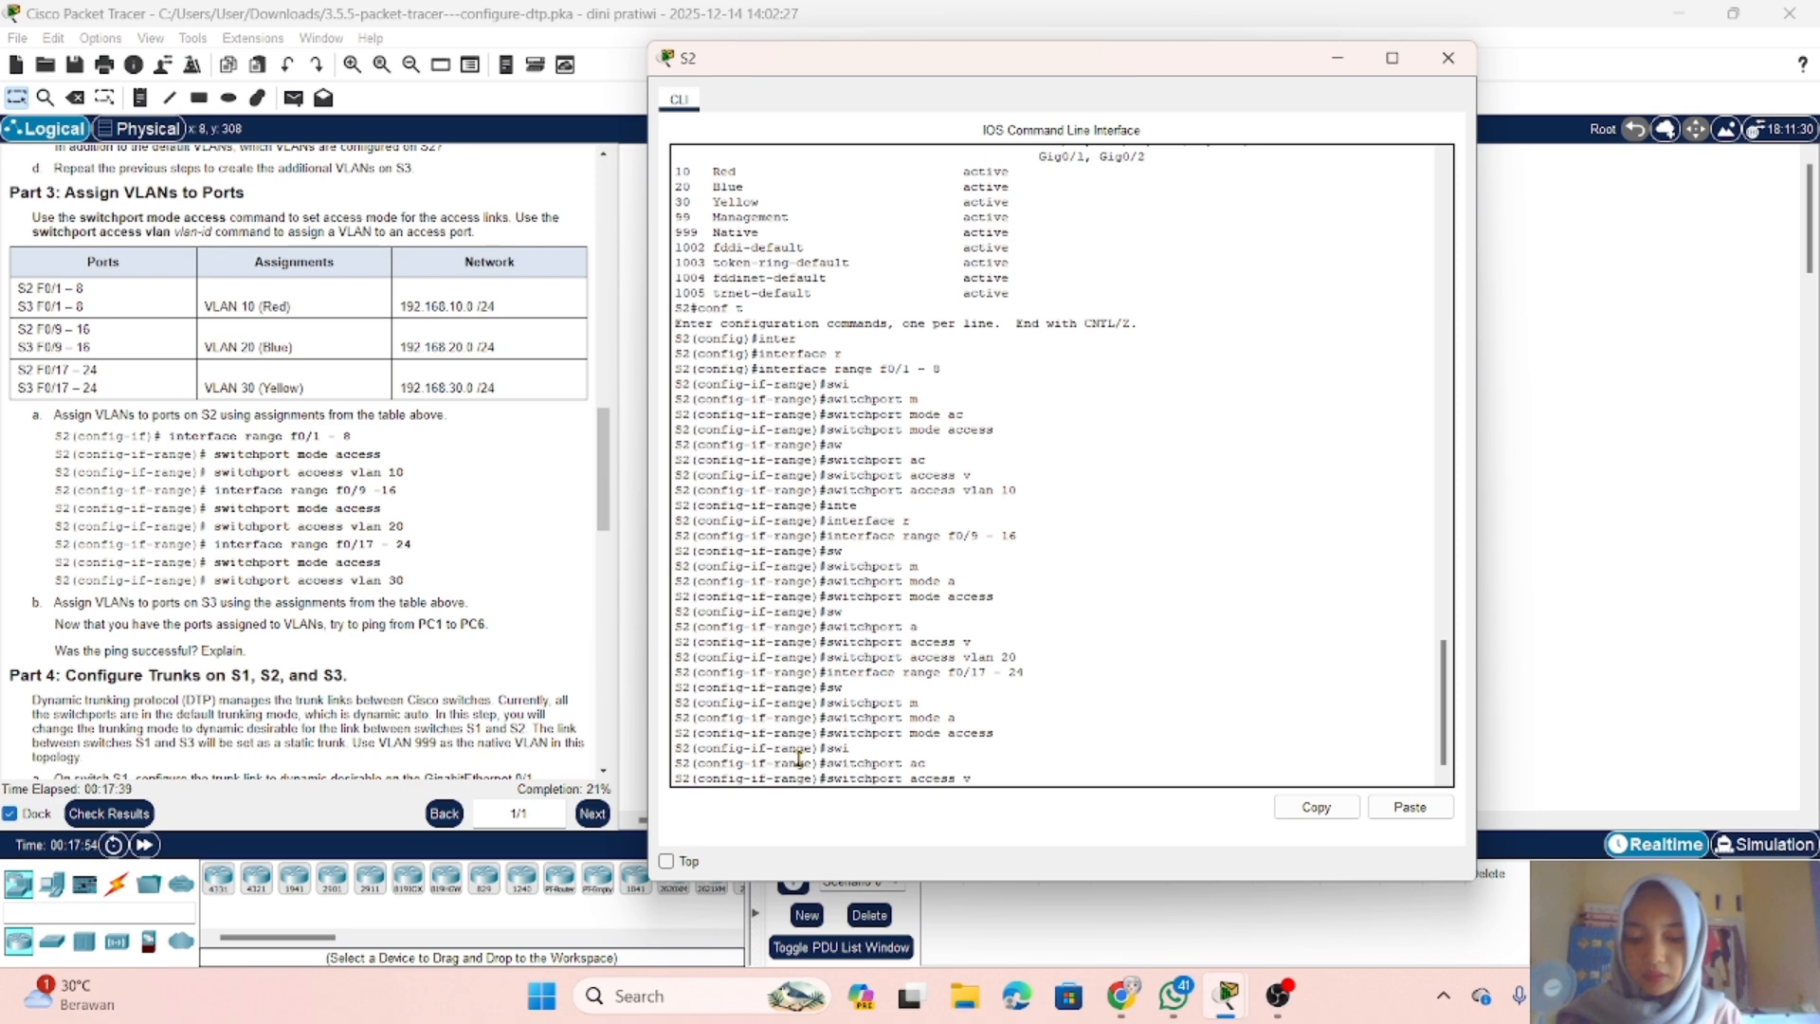
pyautogui.press('Tab')
pyautogui.write('3')
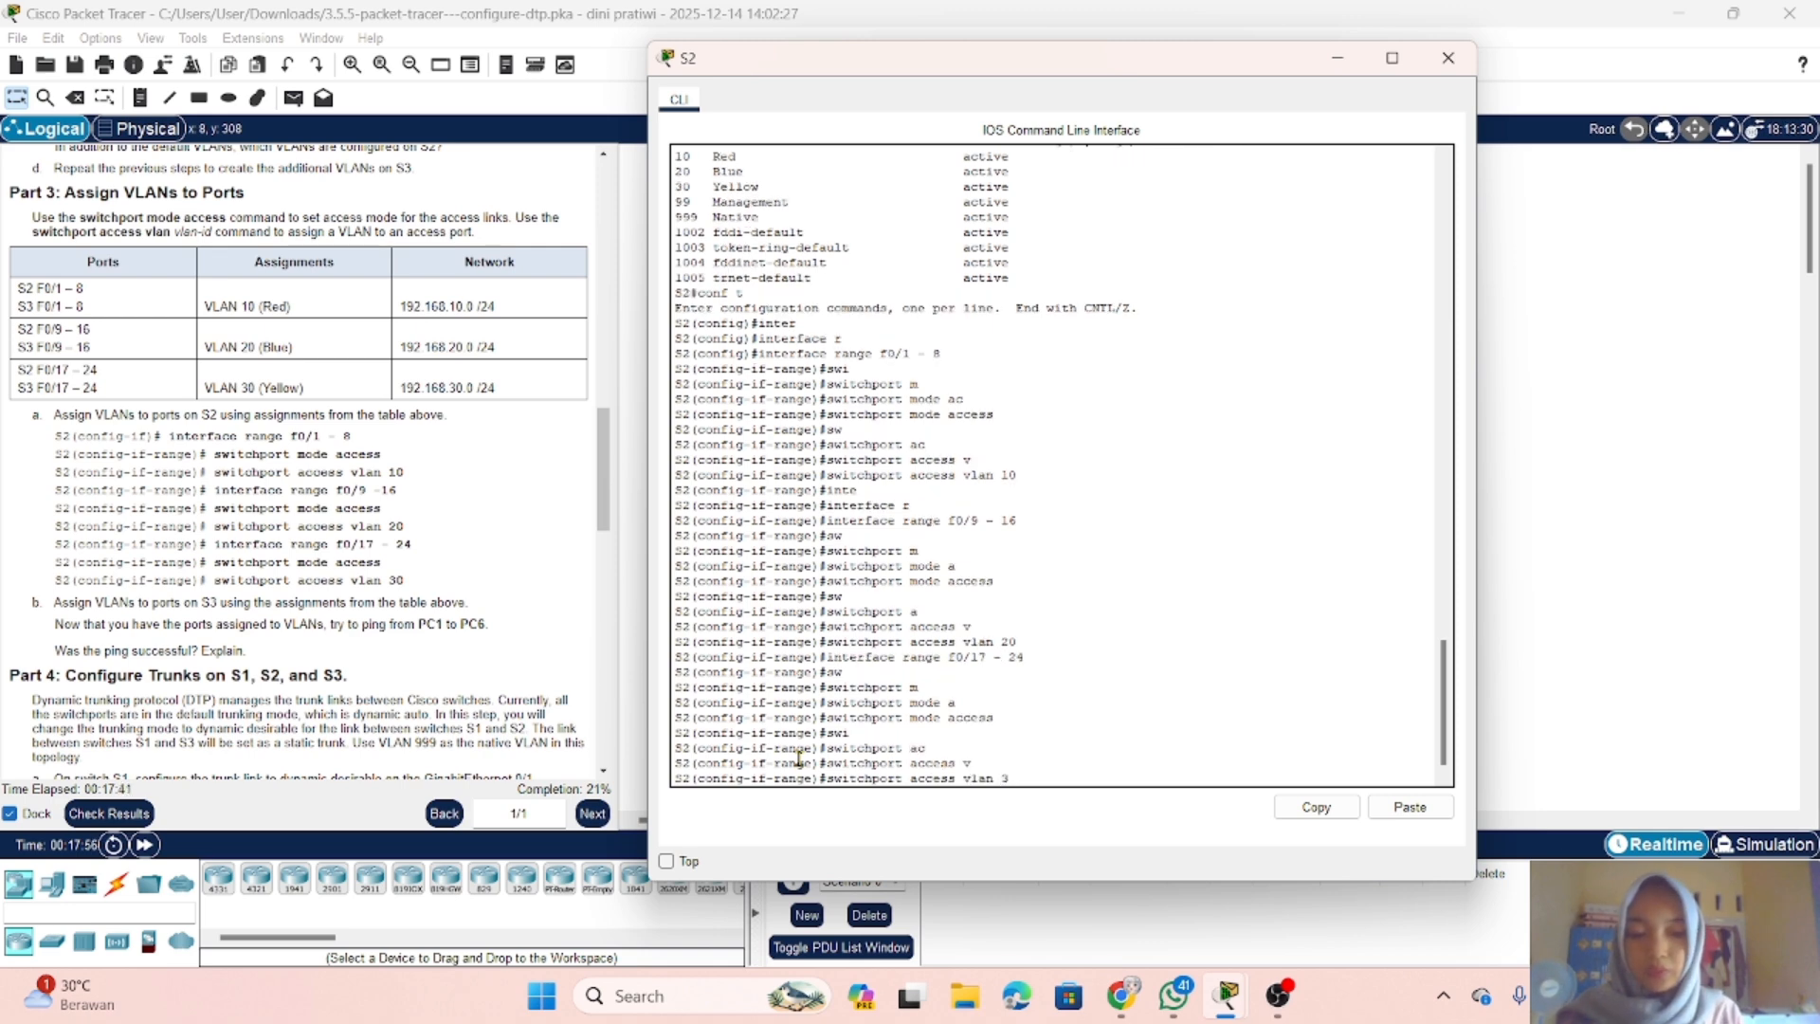
pyautogui.press('Return')
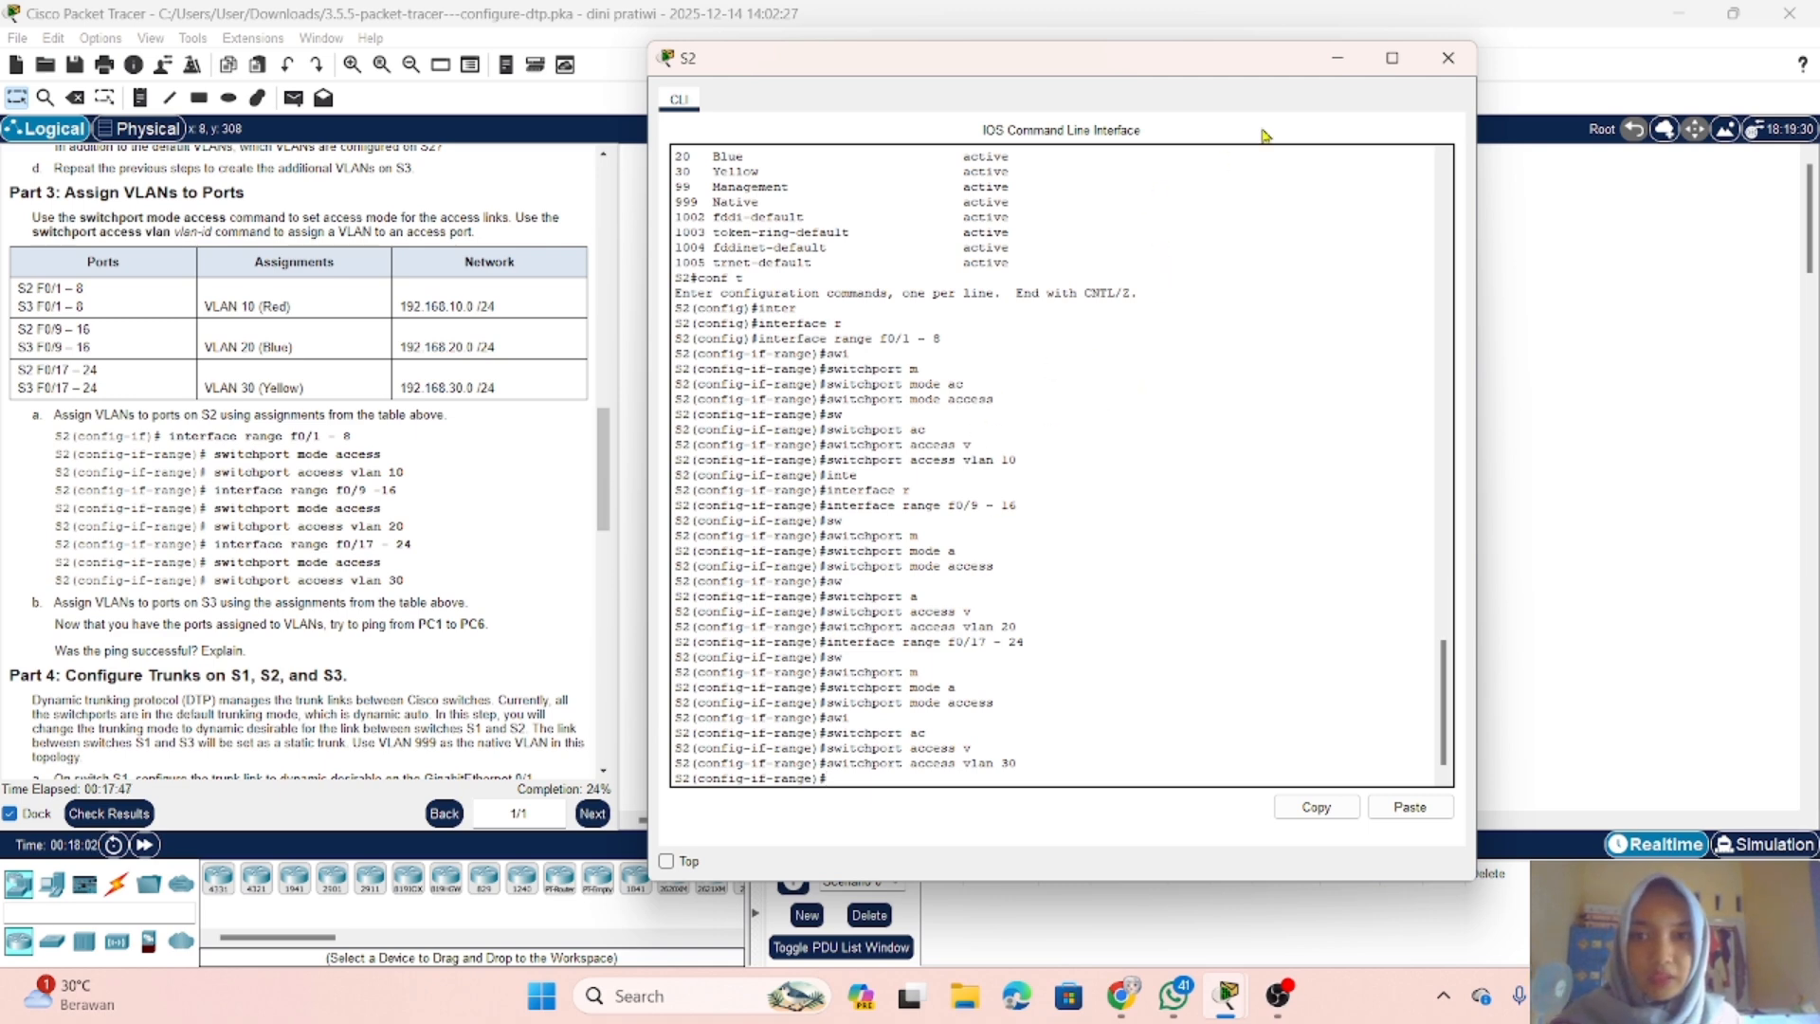
# Step: Put the S2 console away, open the S3 command line and enter global configuration mode with conf t
pyautogui.click(1338, 61)
pyautogui.click(1077, 331)
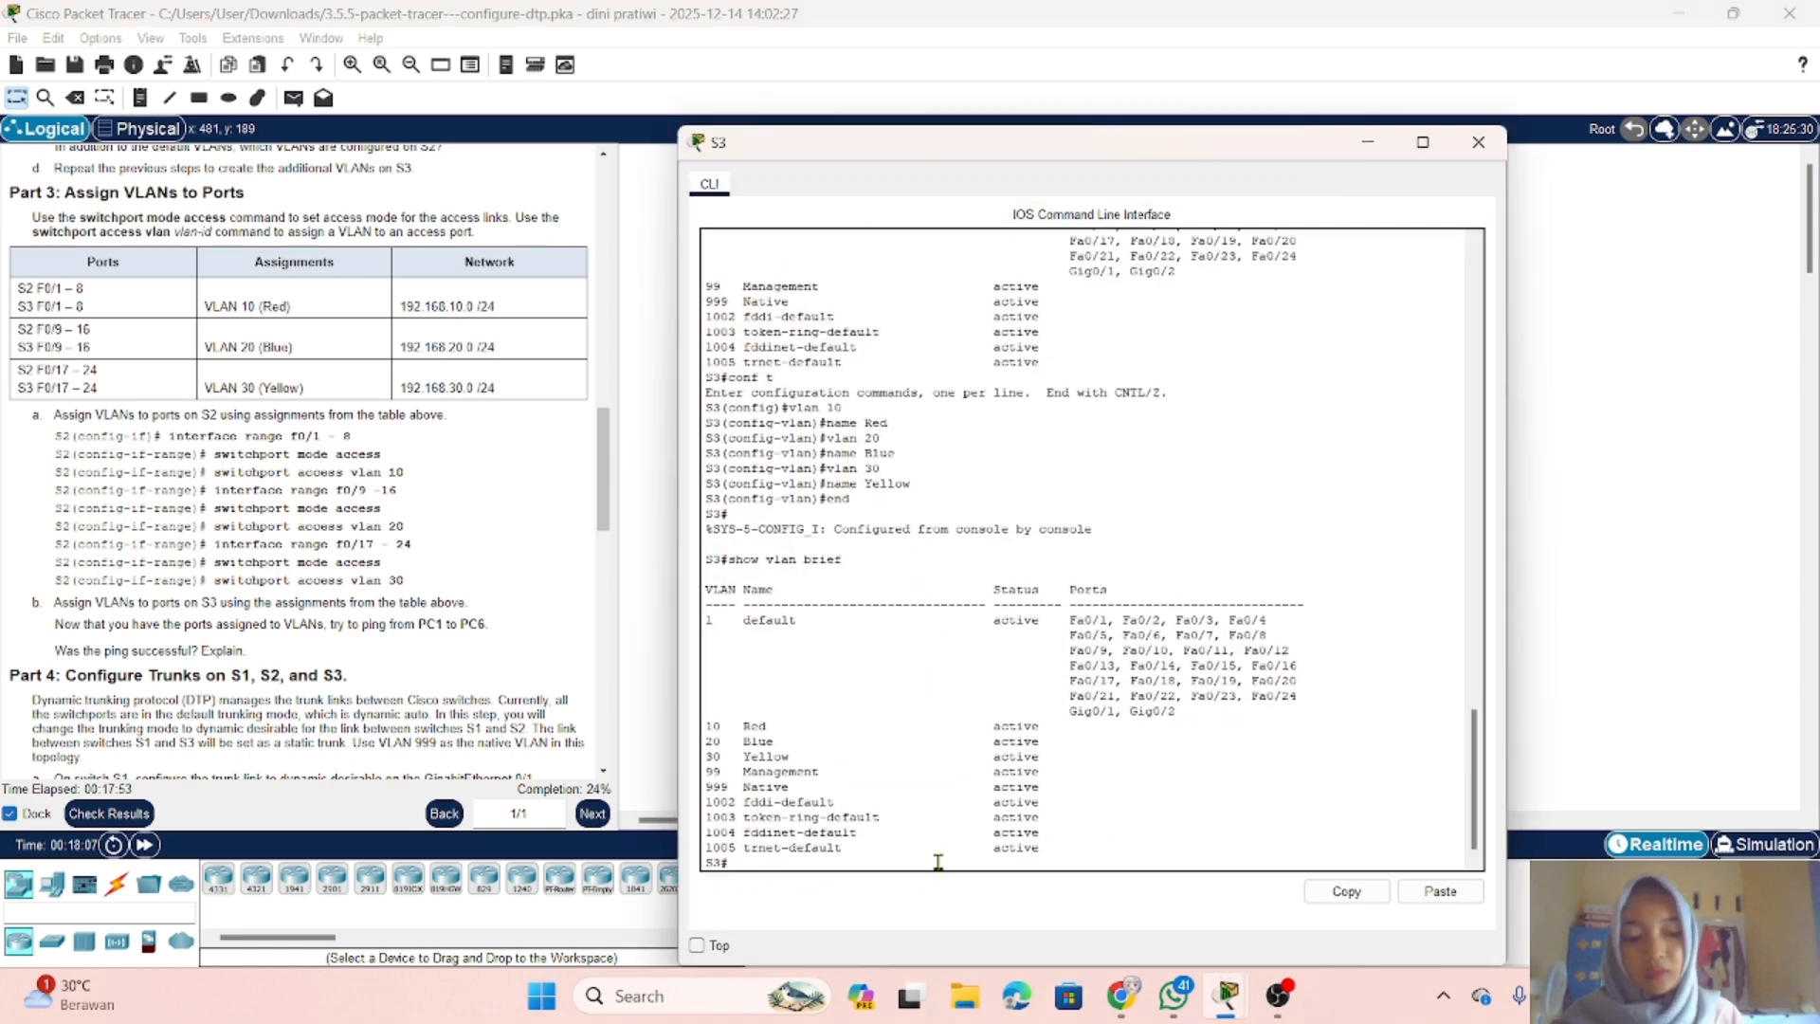
pyautogui.press('Return')
pyautogui.write('conf t')
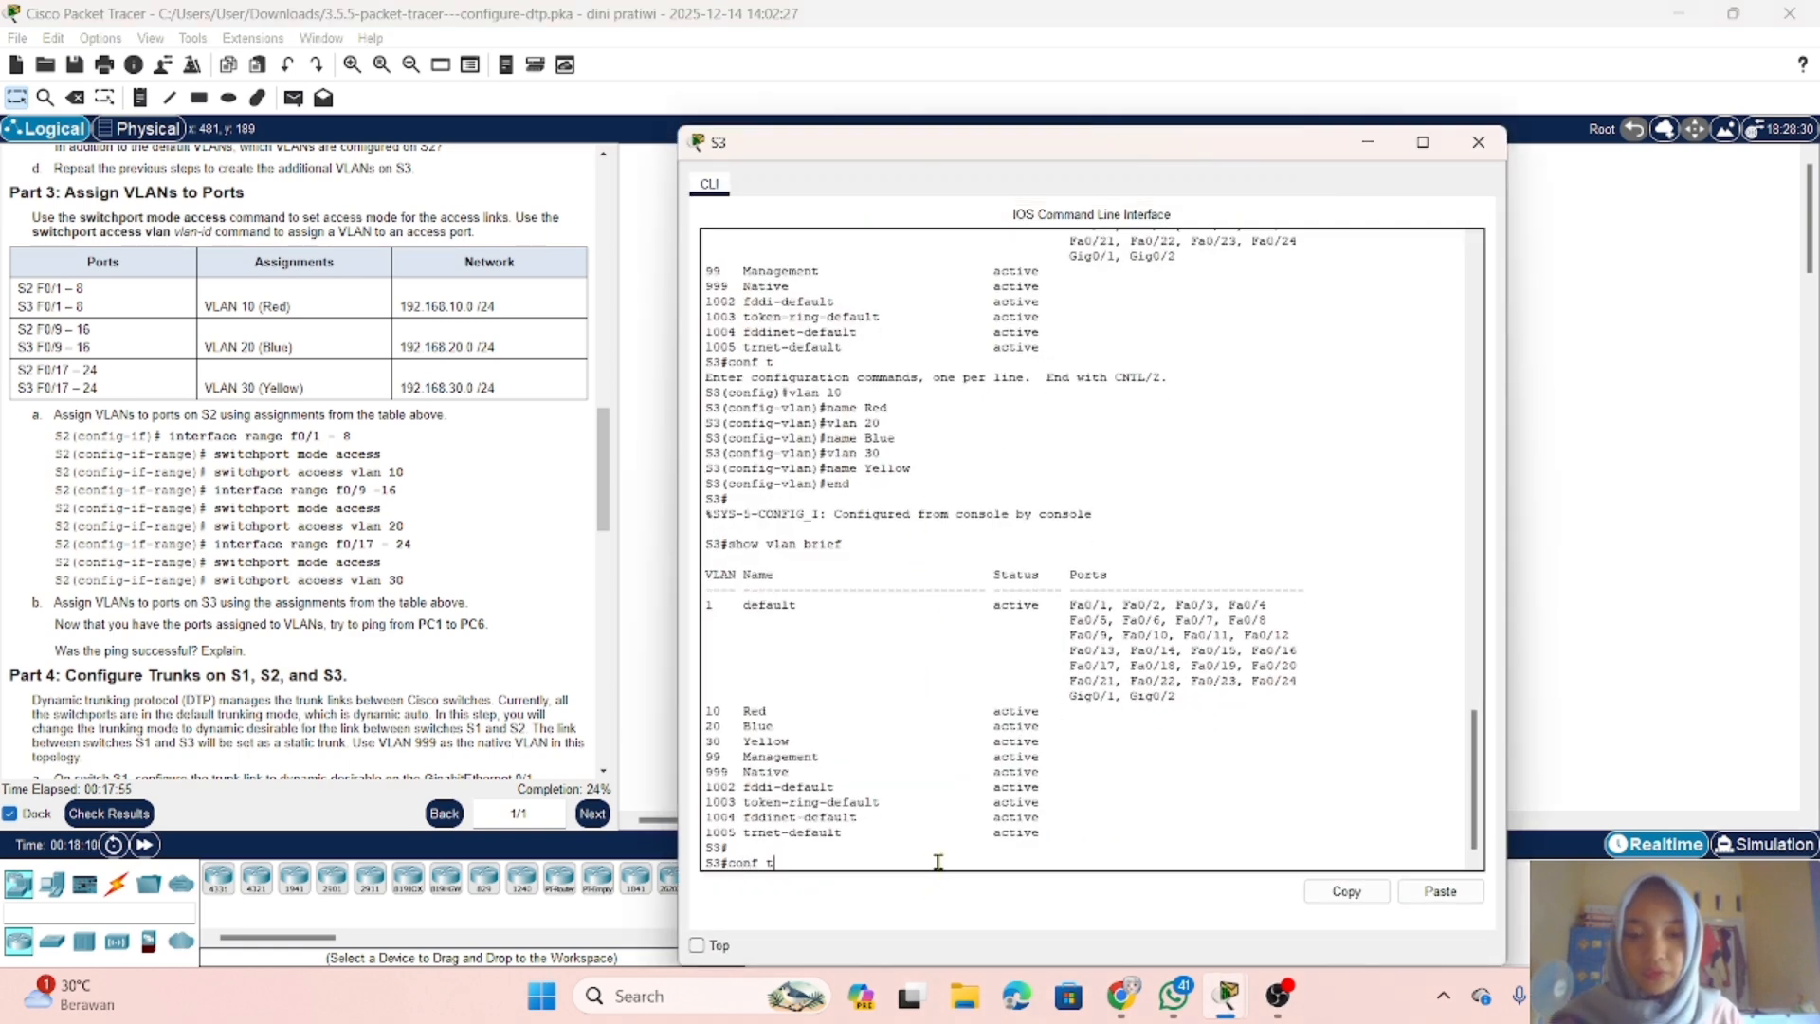
pyautogui.press('Return')
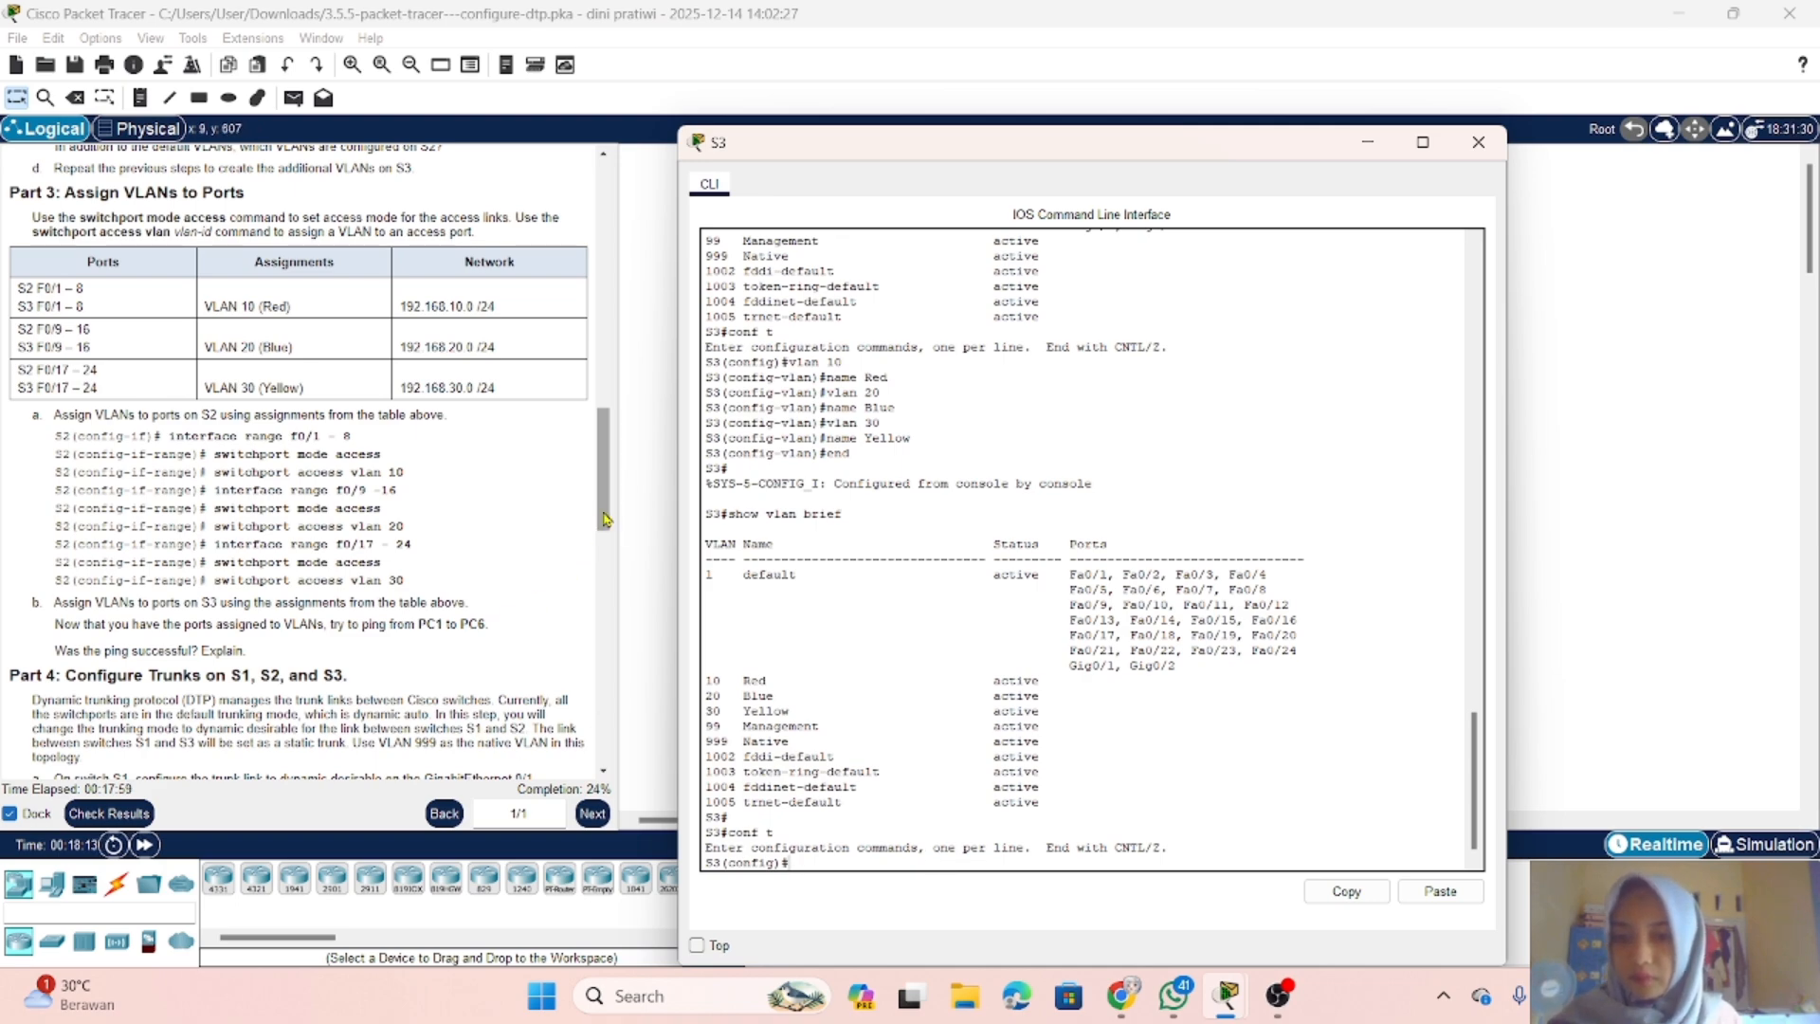
# Step: Select the interface range f0/1-8 for configuration on S3
pyautogui.moveTo(604, 519)
pyautogui.mouseDown()
pyautogui.moveTo(607, 618)
pyautogui.moveTo(607, 500)
pyautogui.mouseUp()
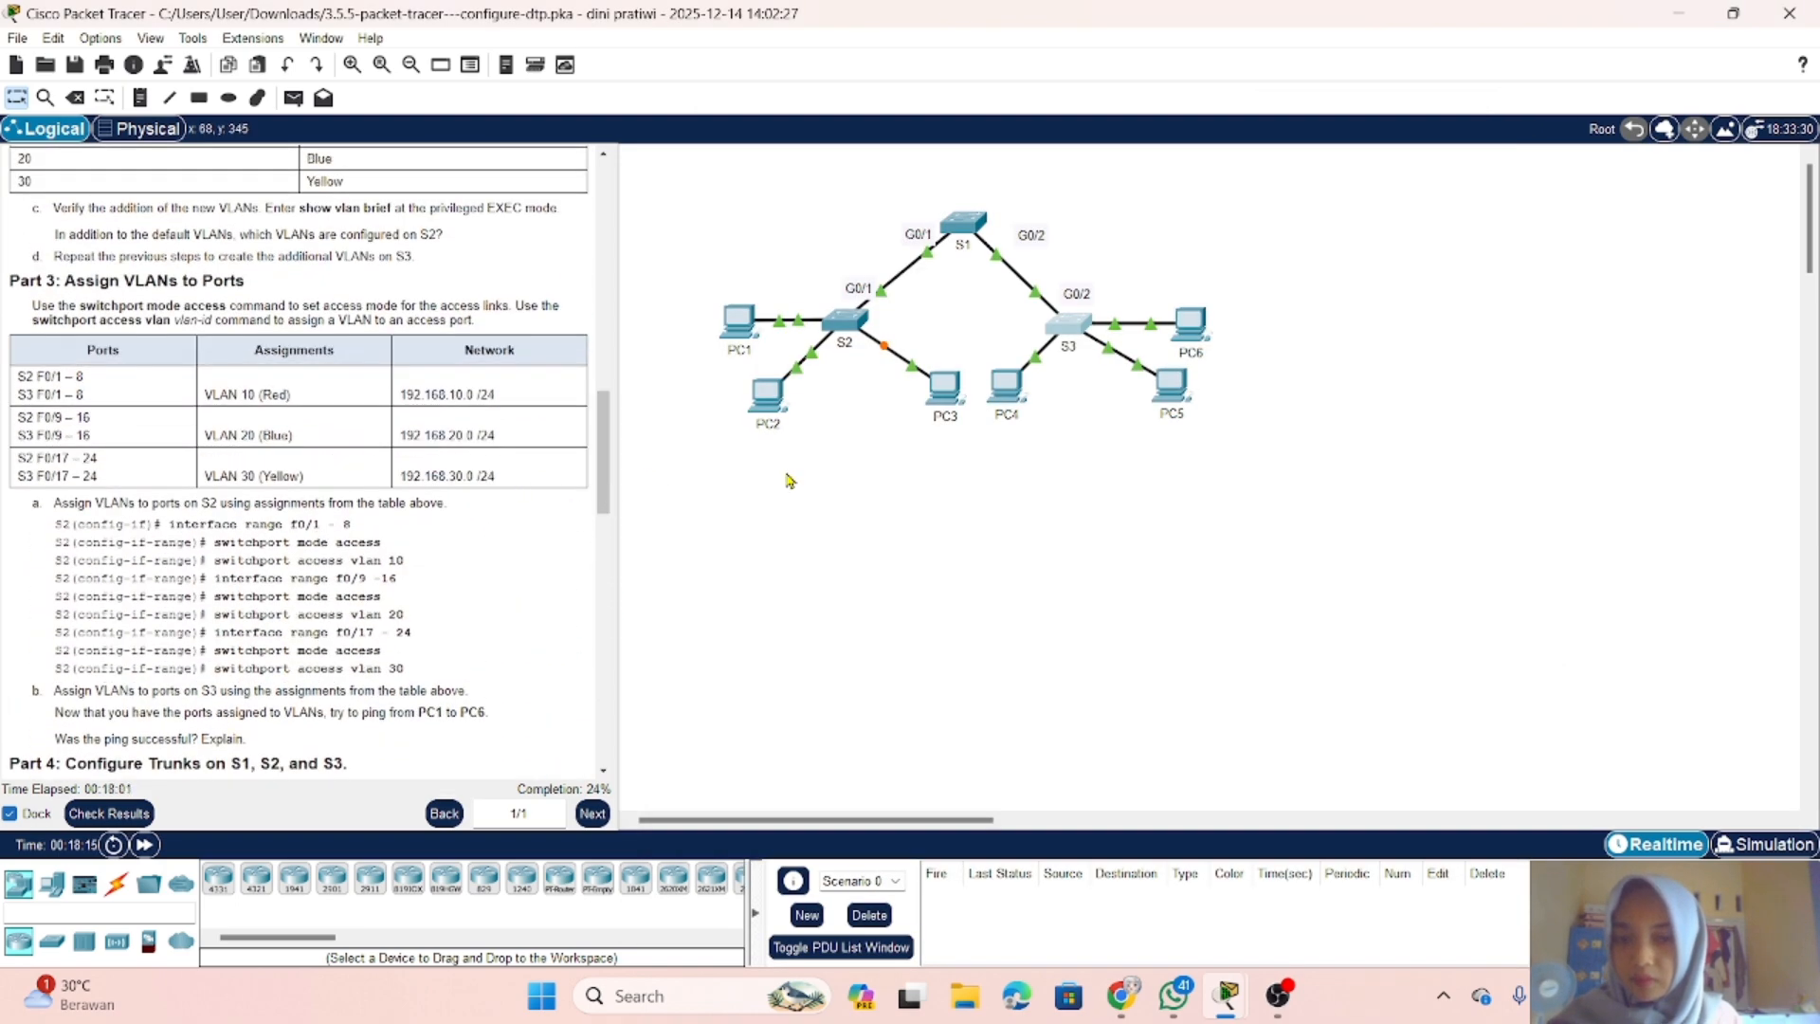
pyautogui.click(1064, 330)
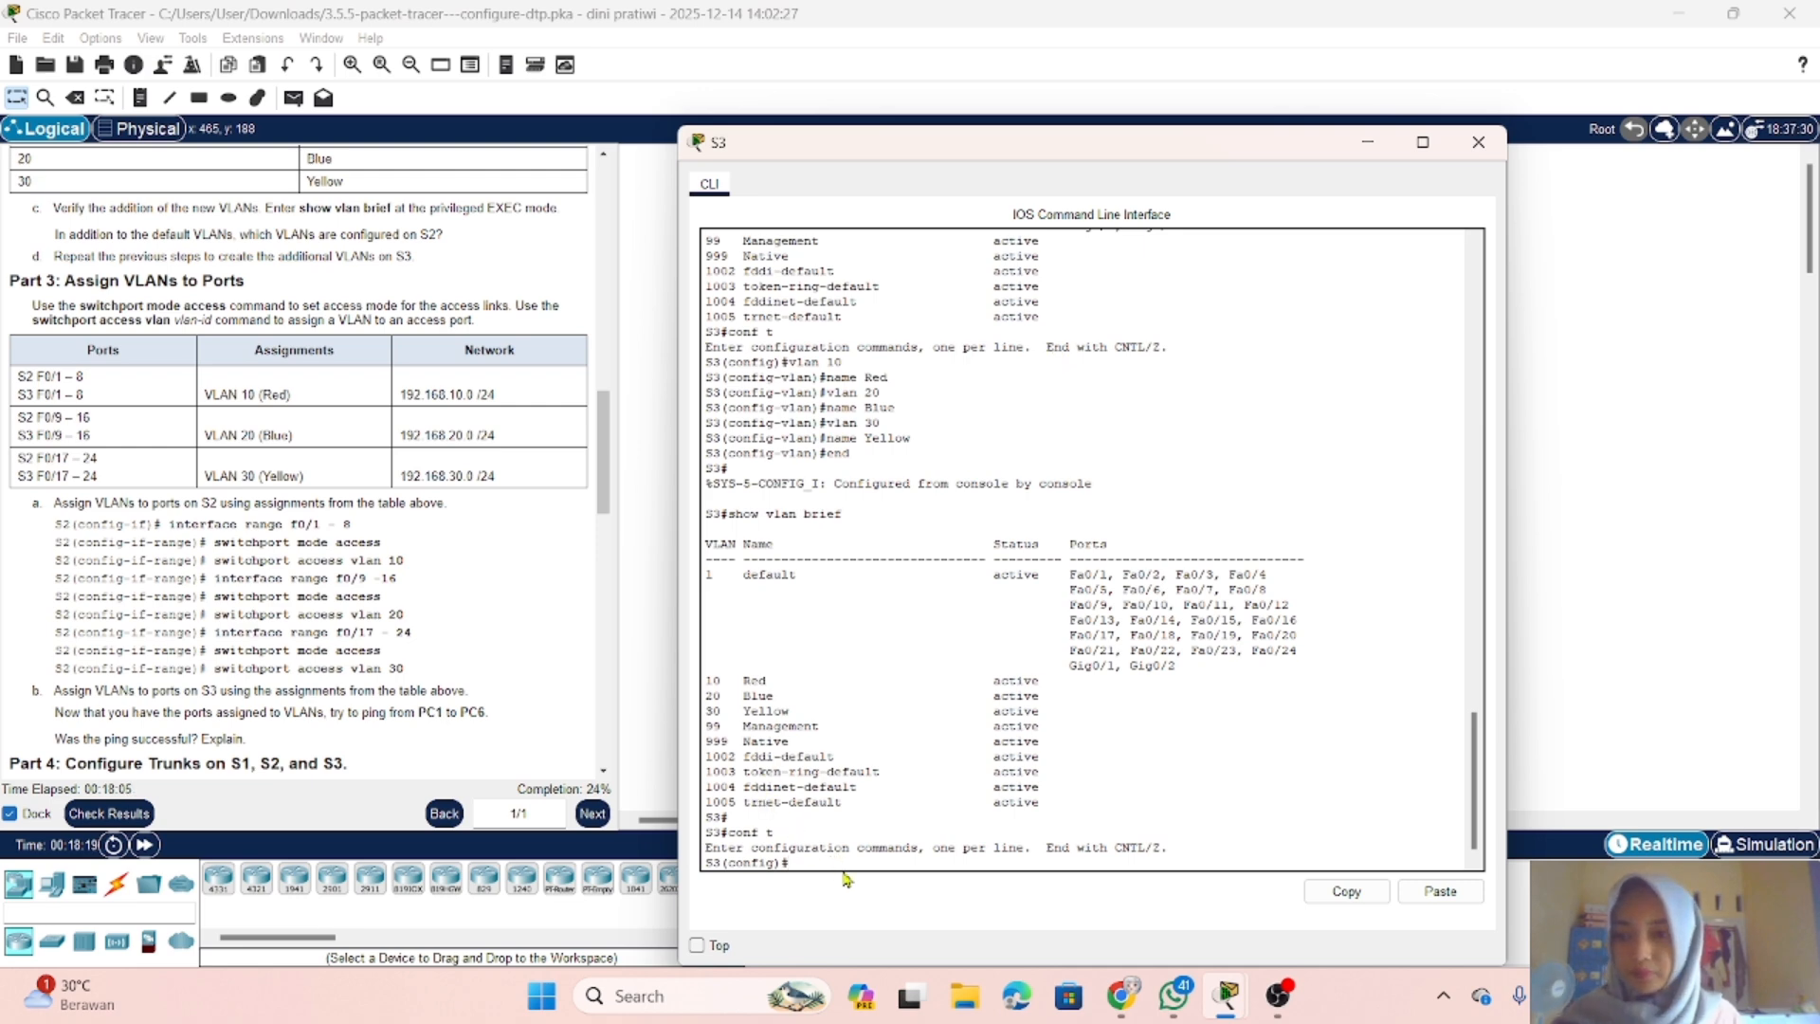
pyautogui.write('inte')
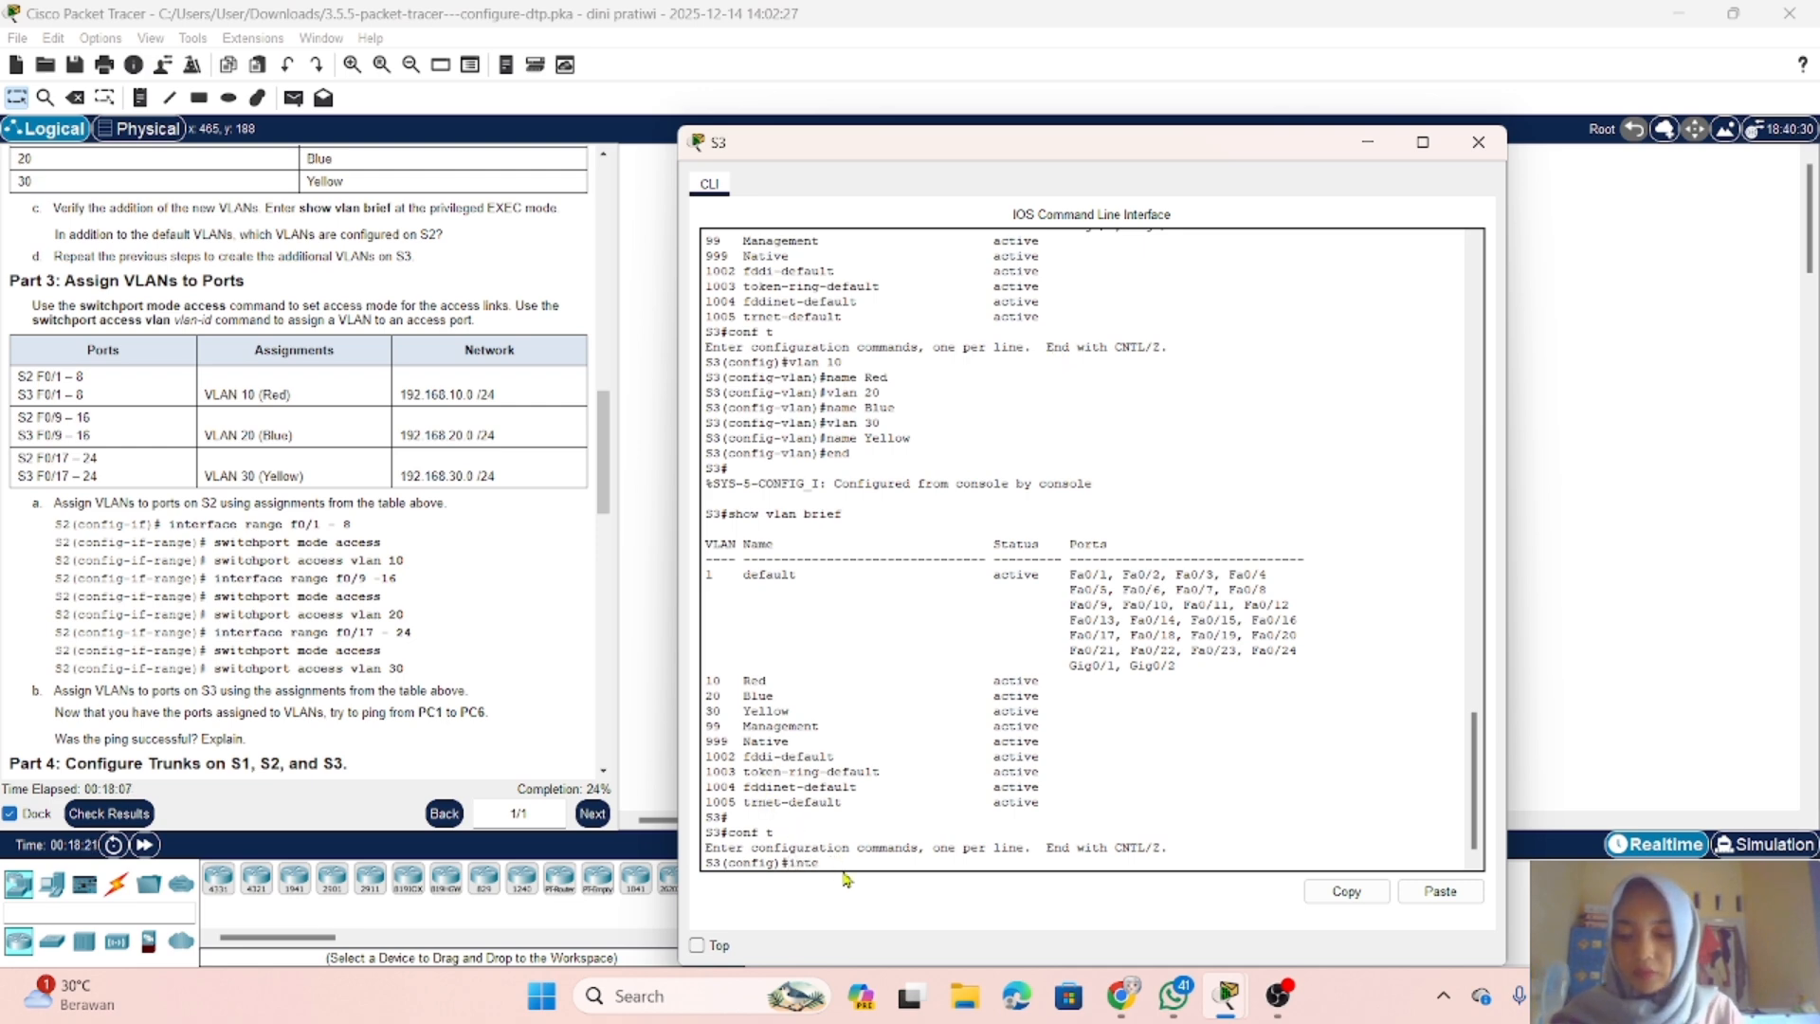
pyautogui.press('Tab')
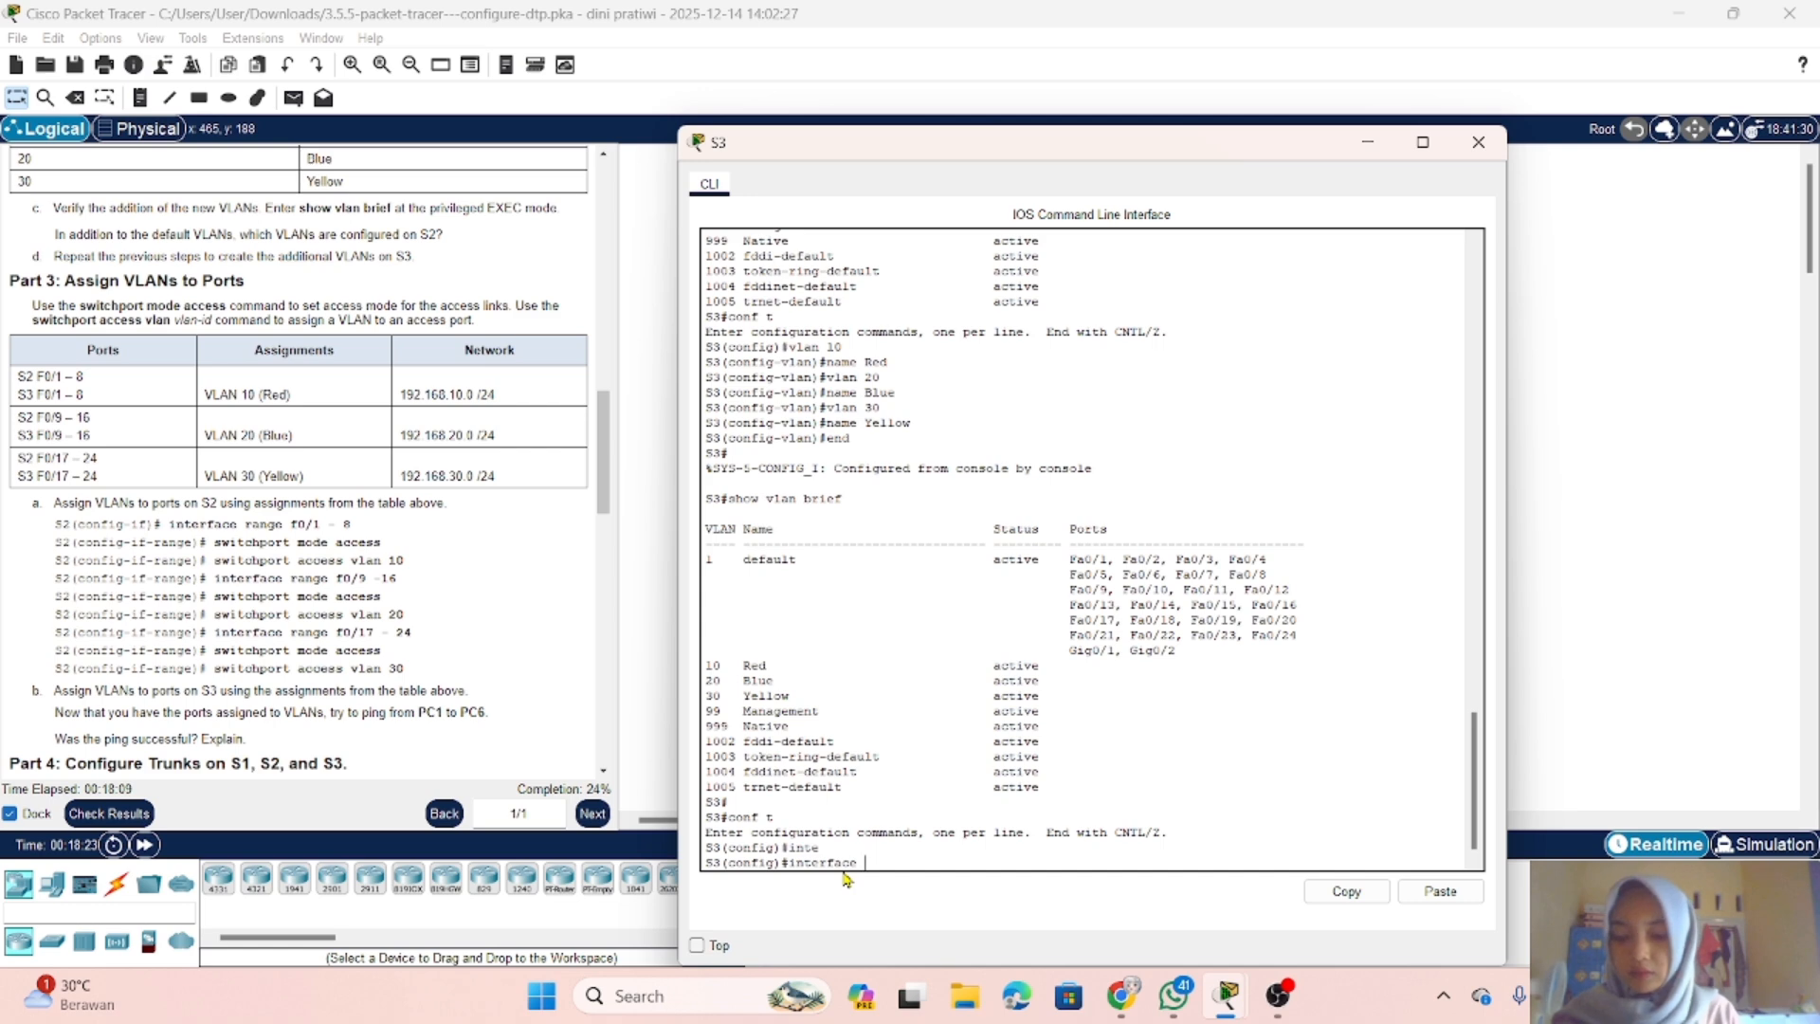
pyautogui.write('r')
pyautogui.press('Tab')
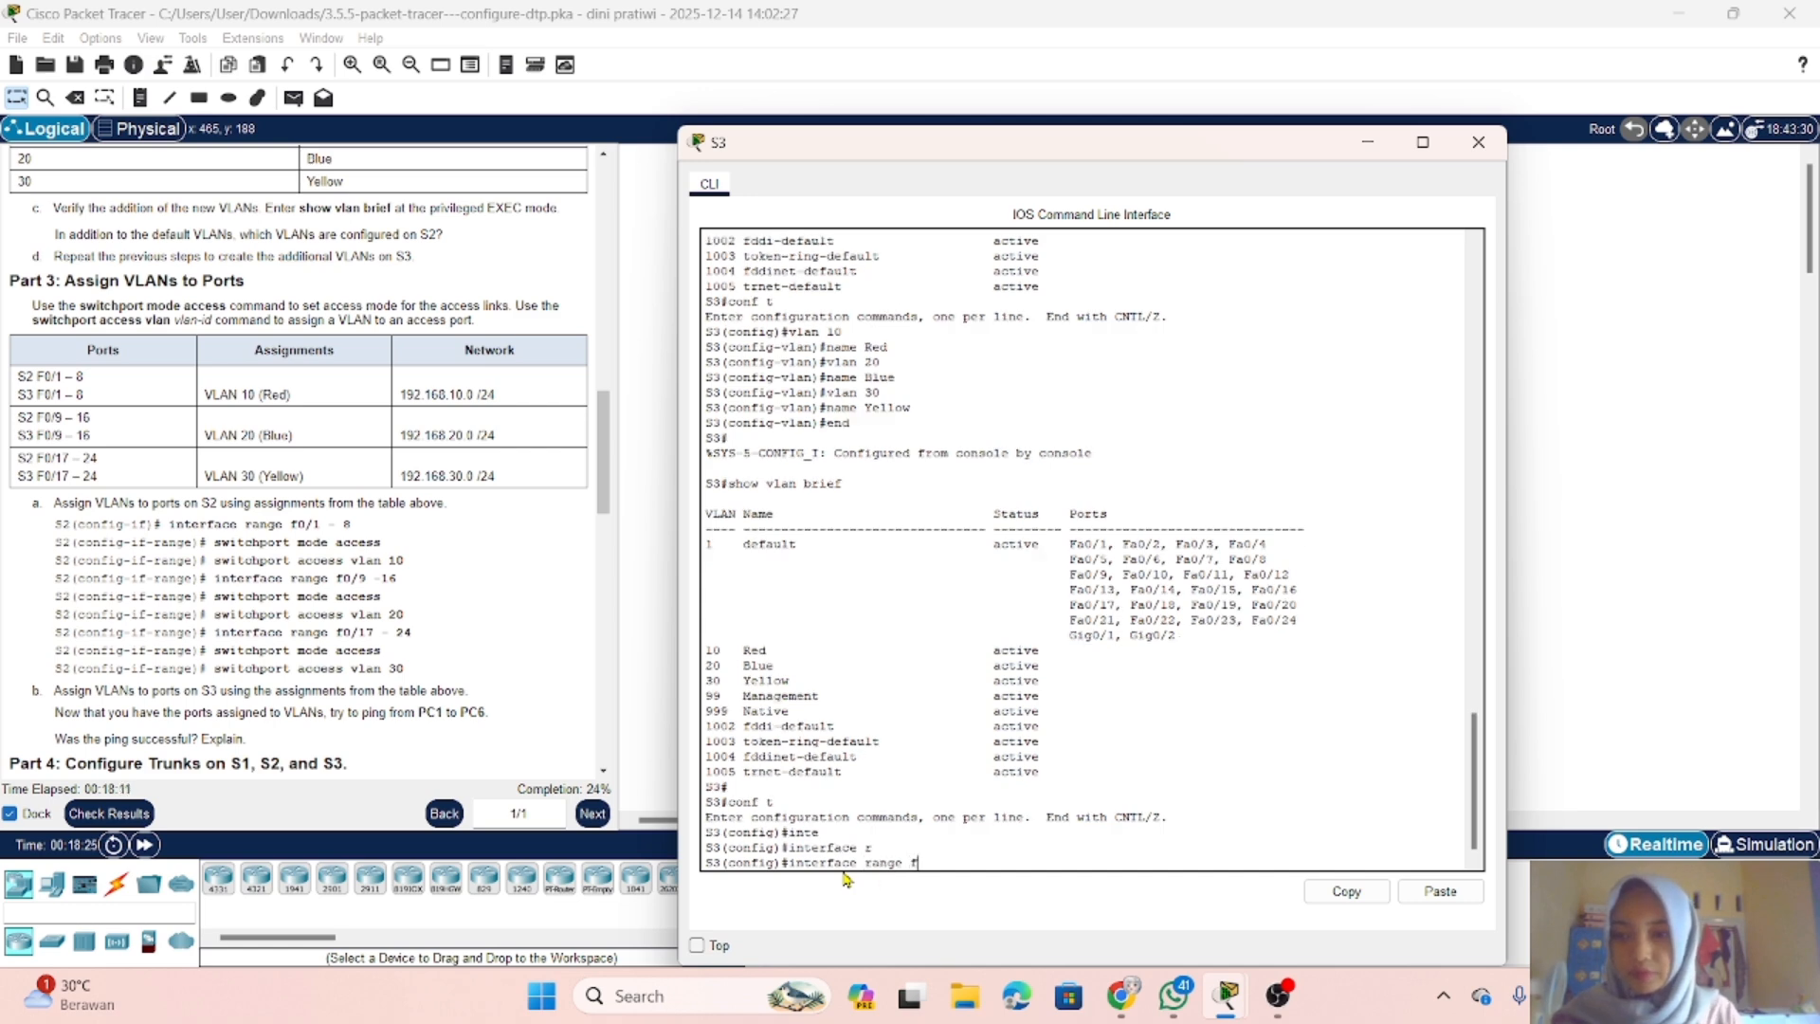
pyautogui.write('f0/')
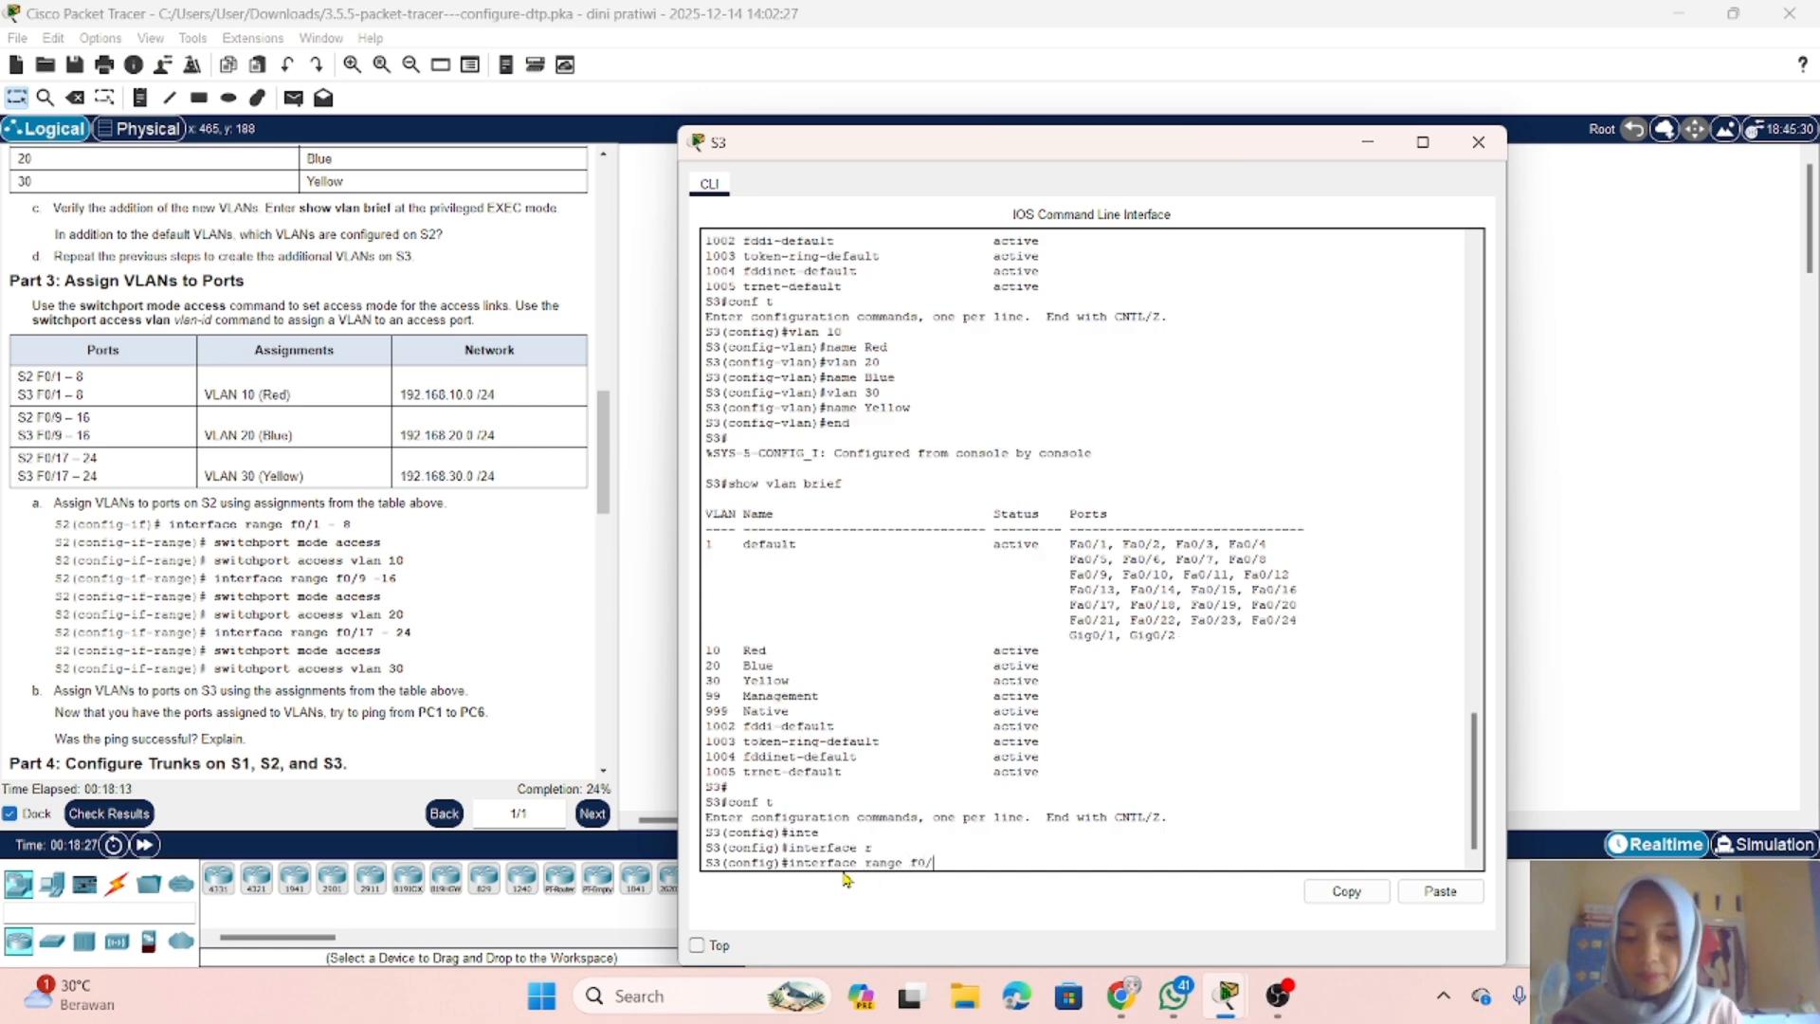
pyautogui.write('8')
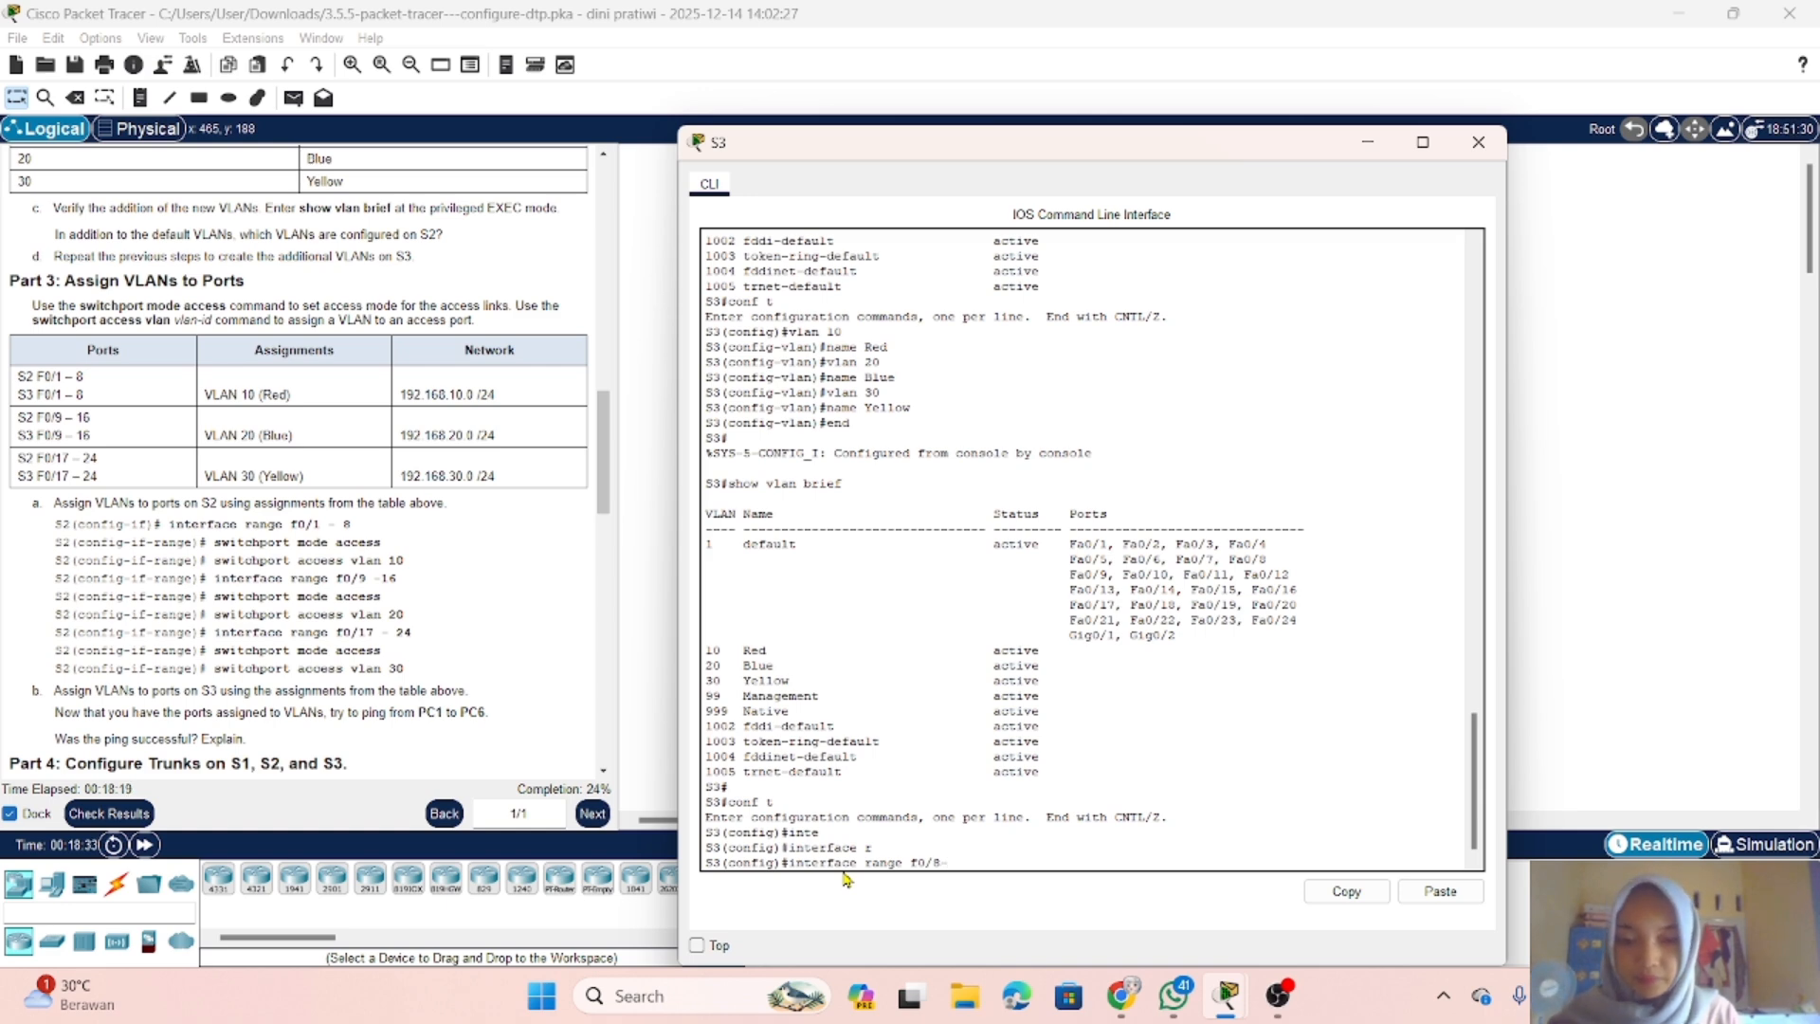
pyautogui.write('-')
pyautogui.press('BackSpace')
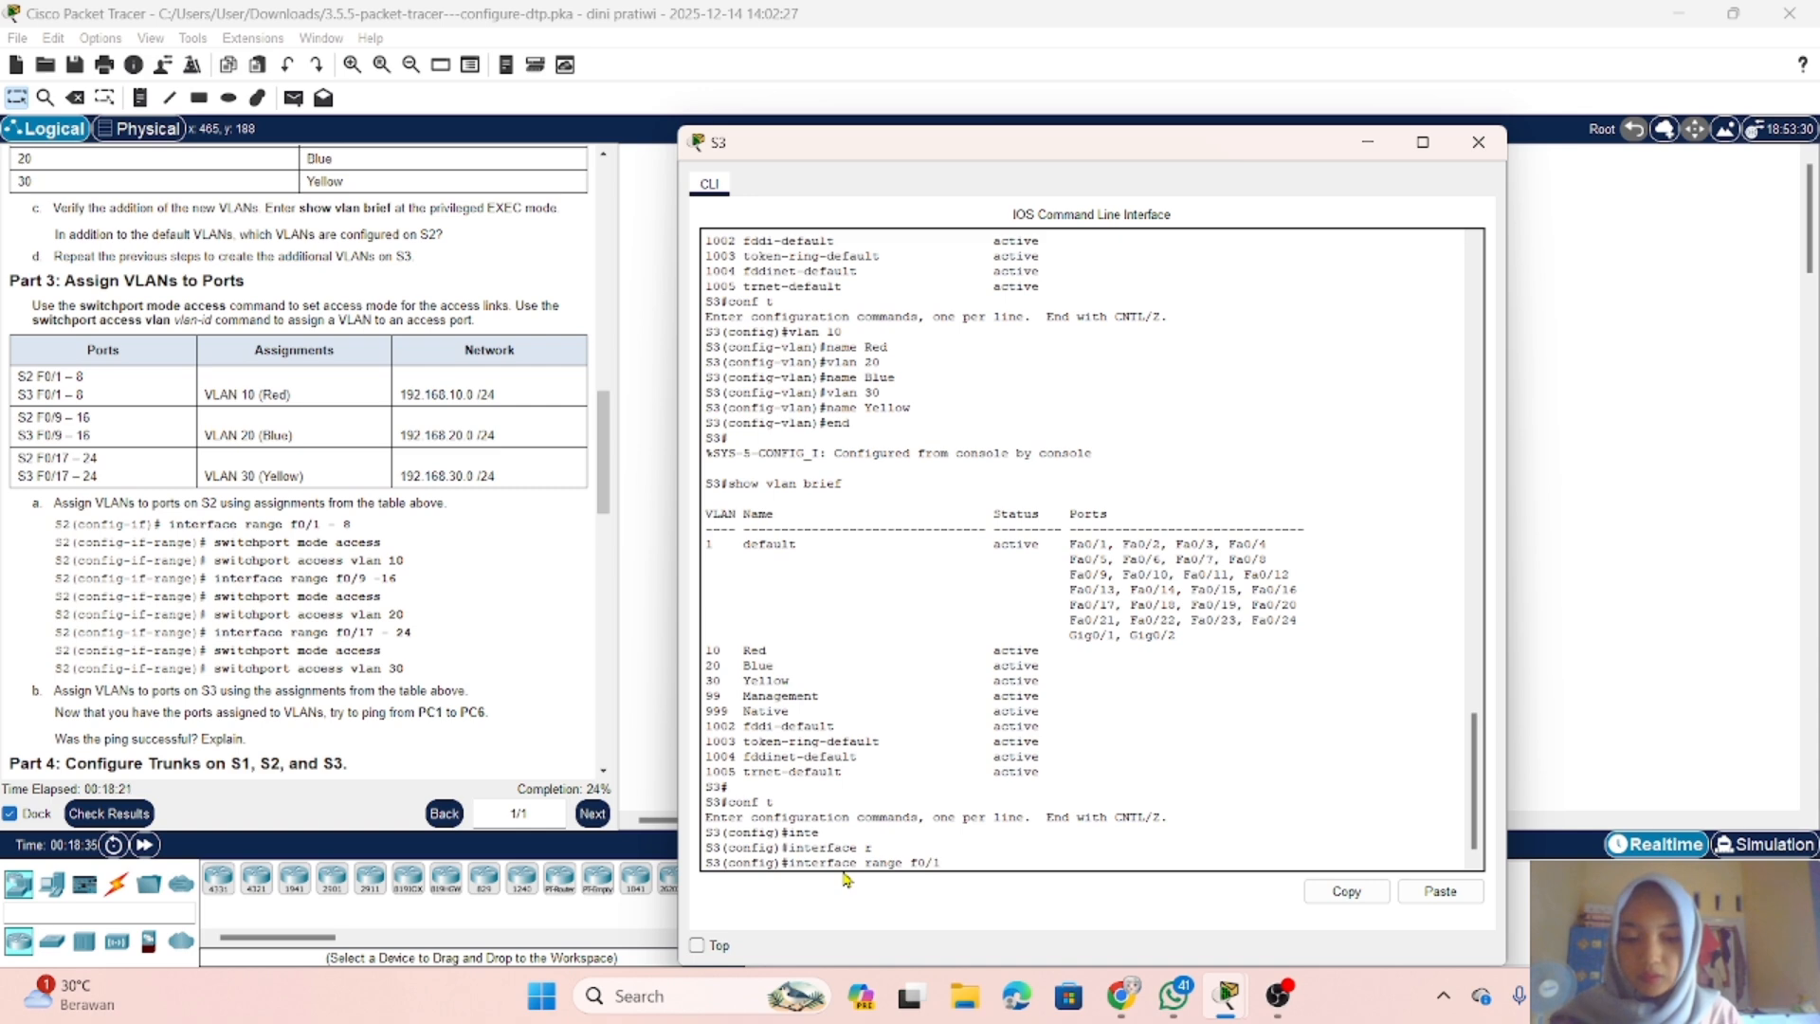
pyautogui.write('8')
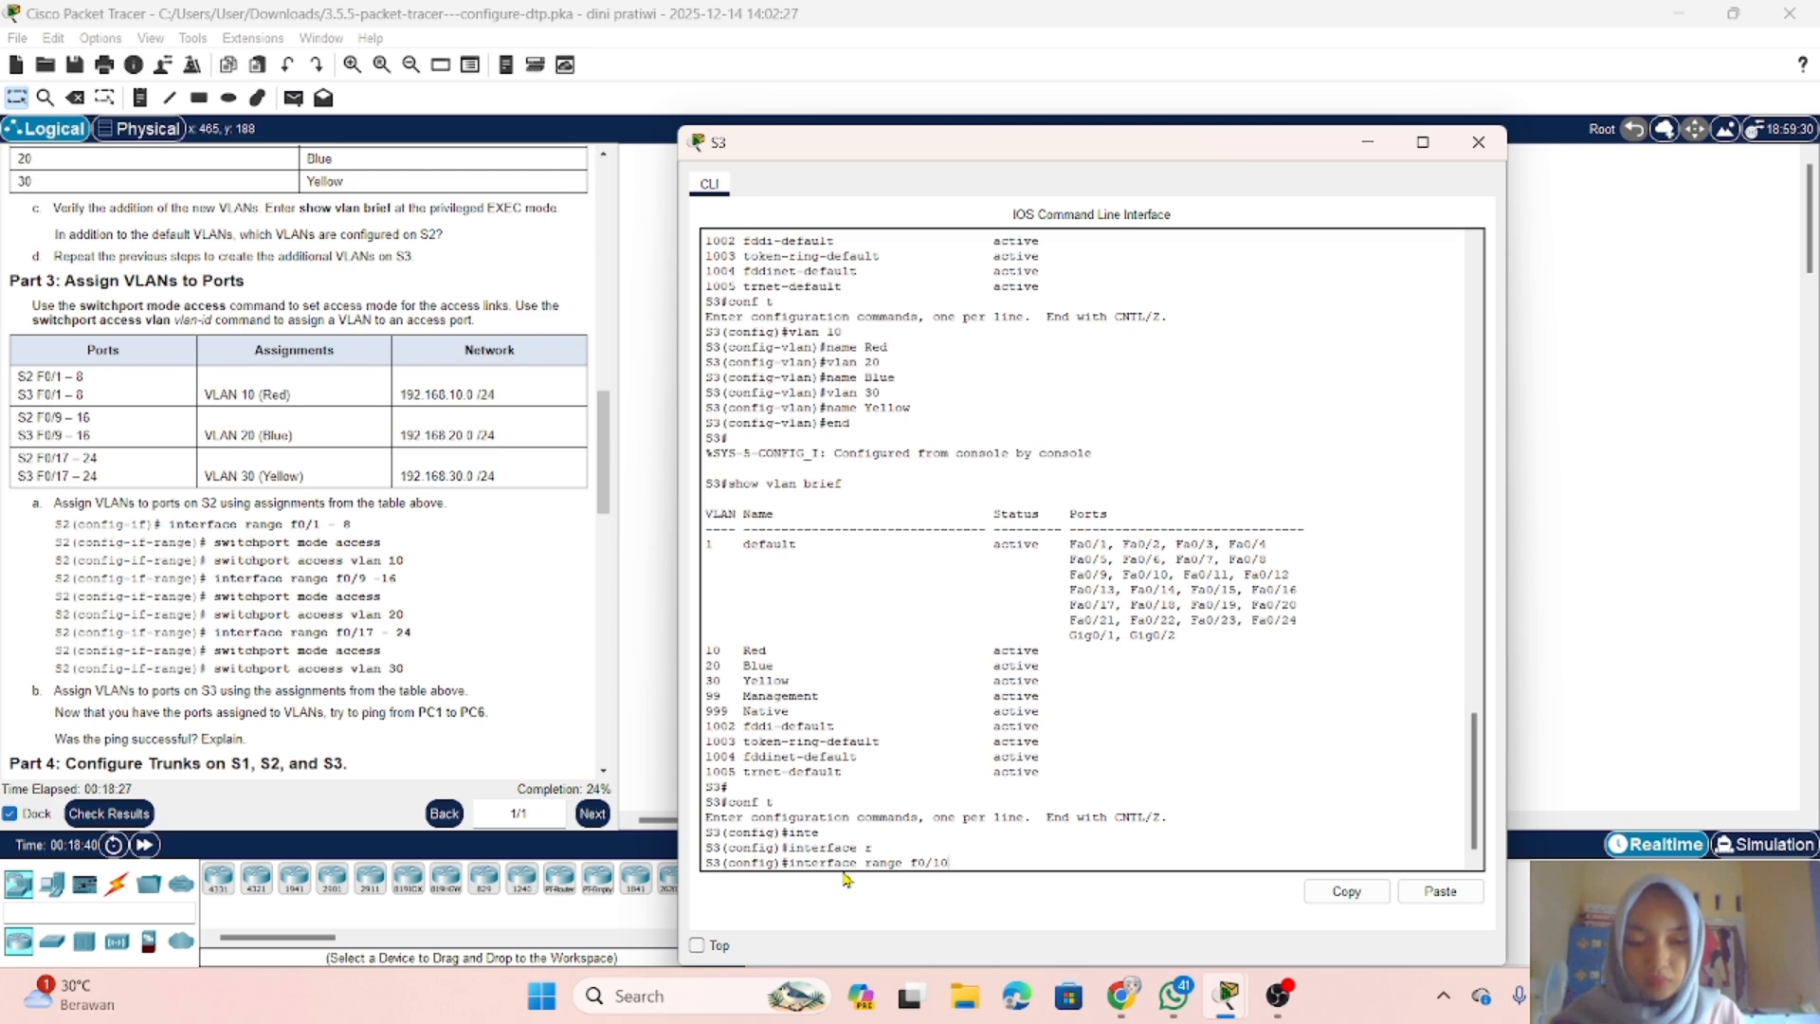
pyautogui.write('8')
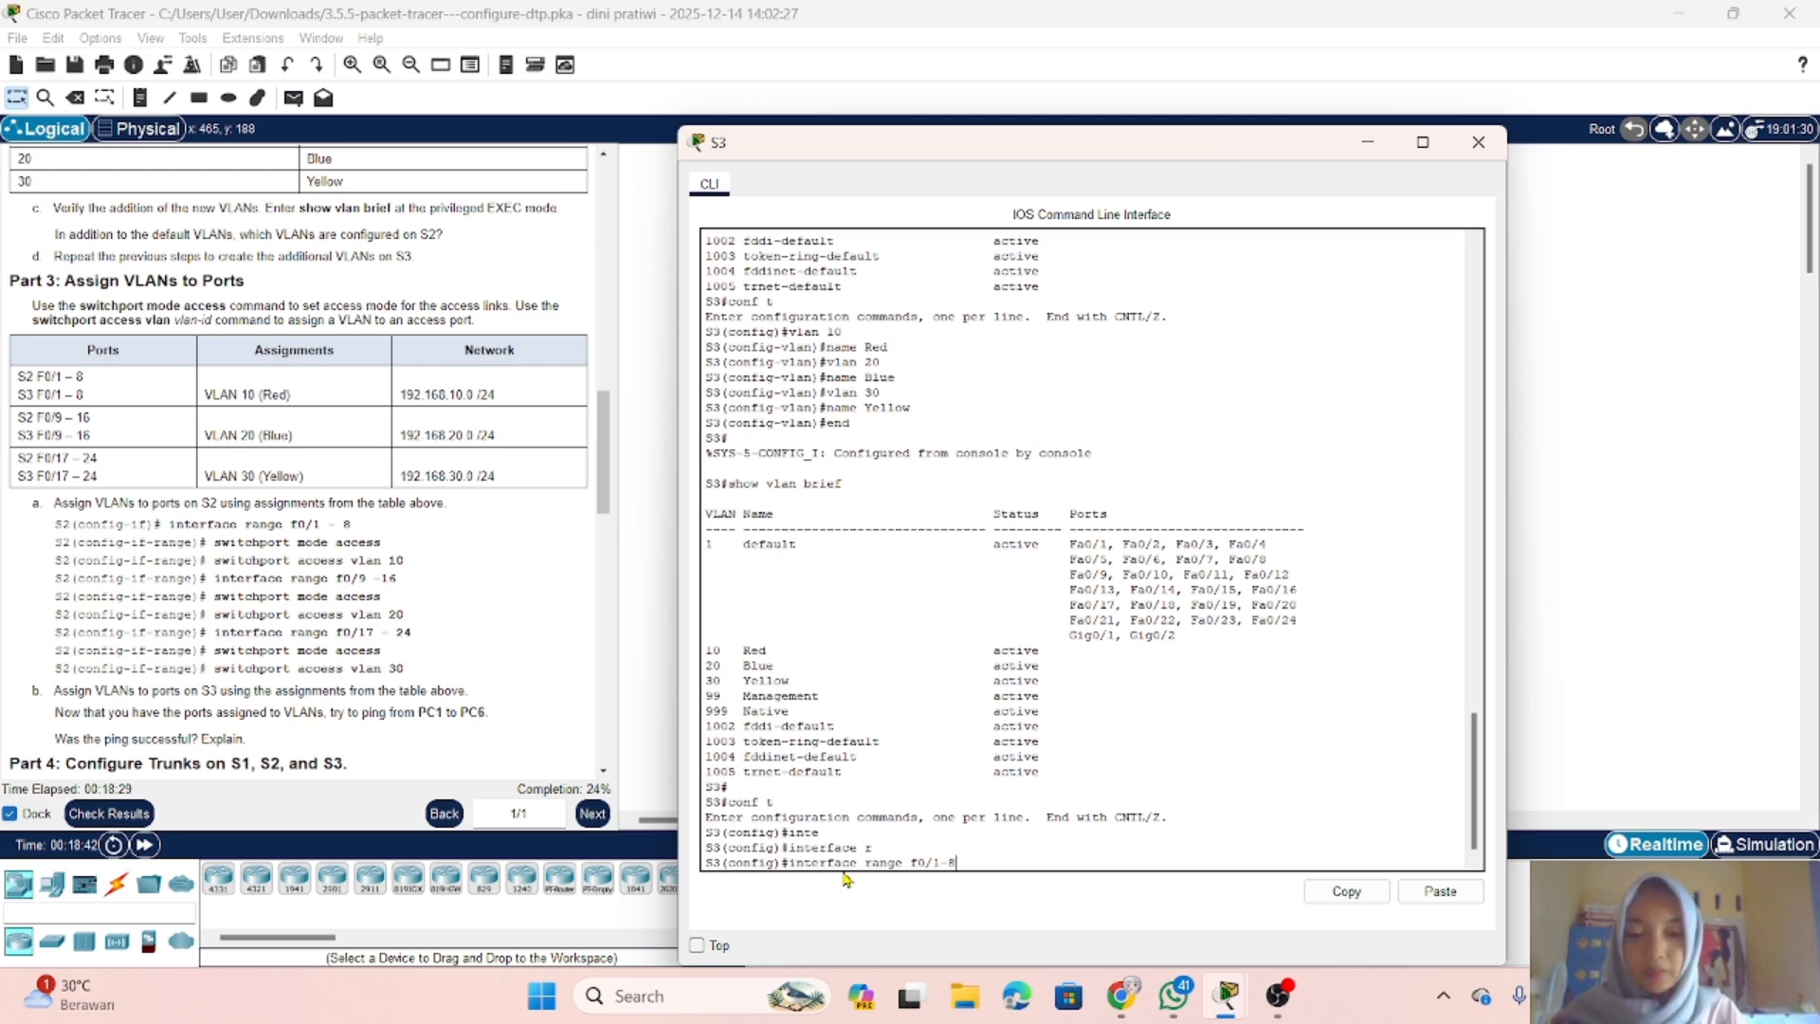
pyautogui.press('Return')
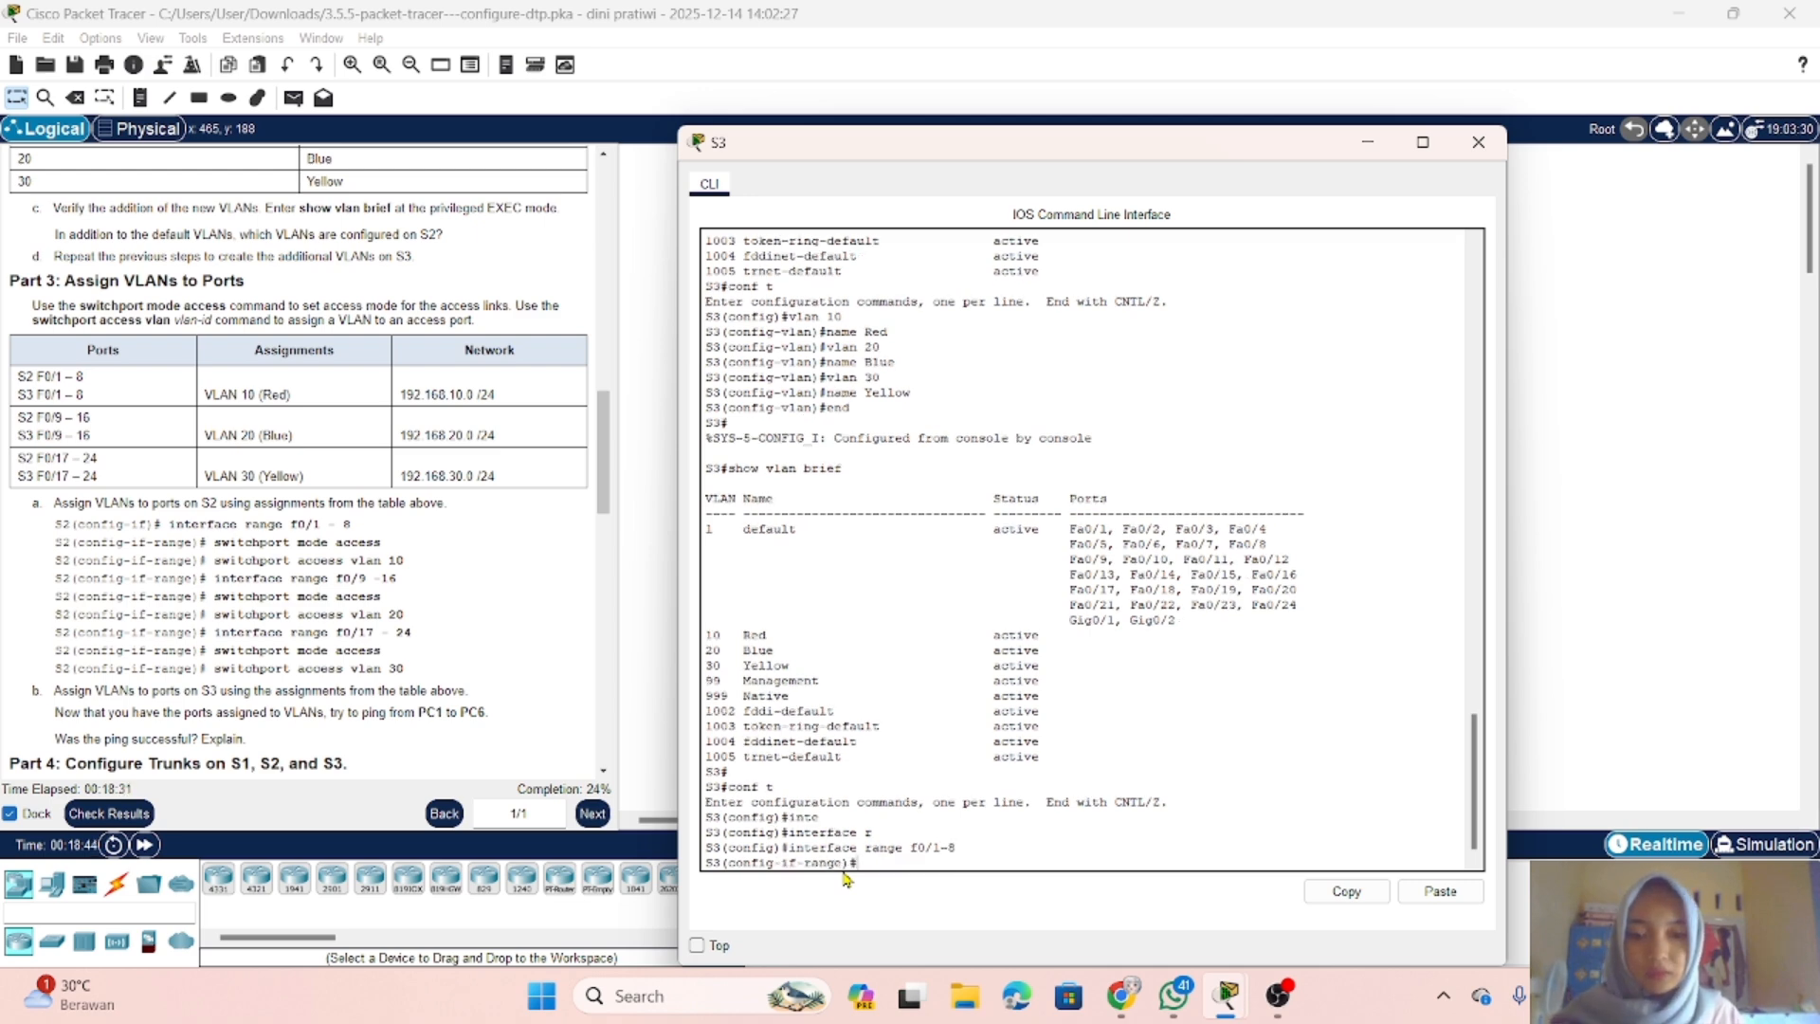
# Step: Set ports f0/1-8 on S3 to access mode with switchport mode access
pyautogui.write('s')
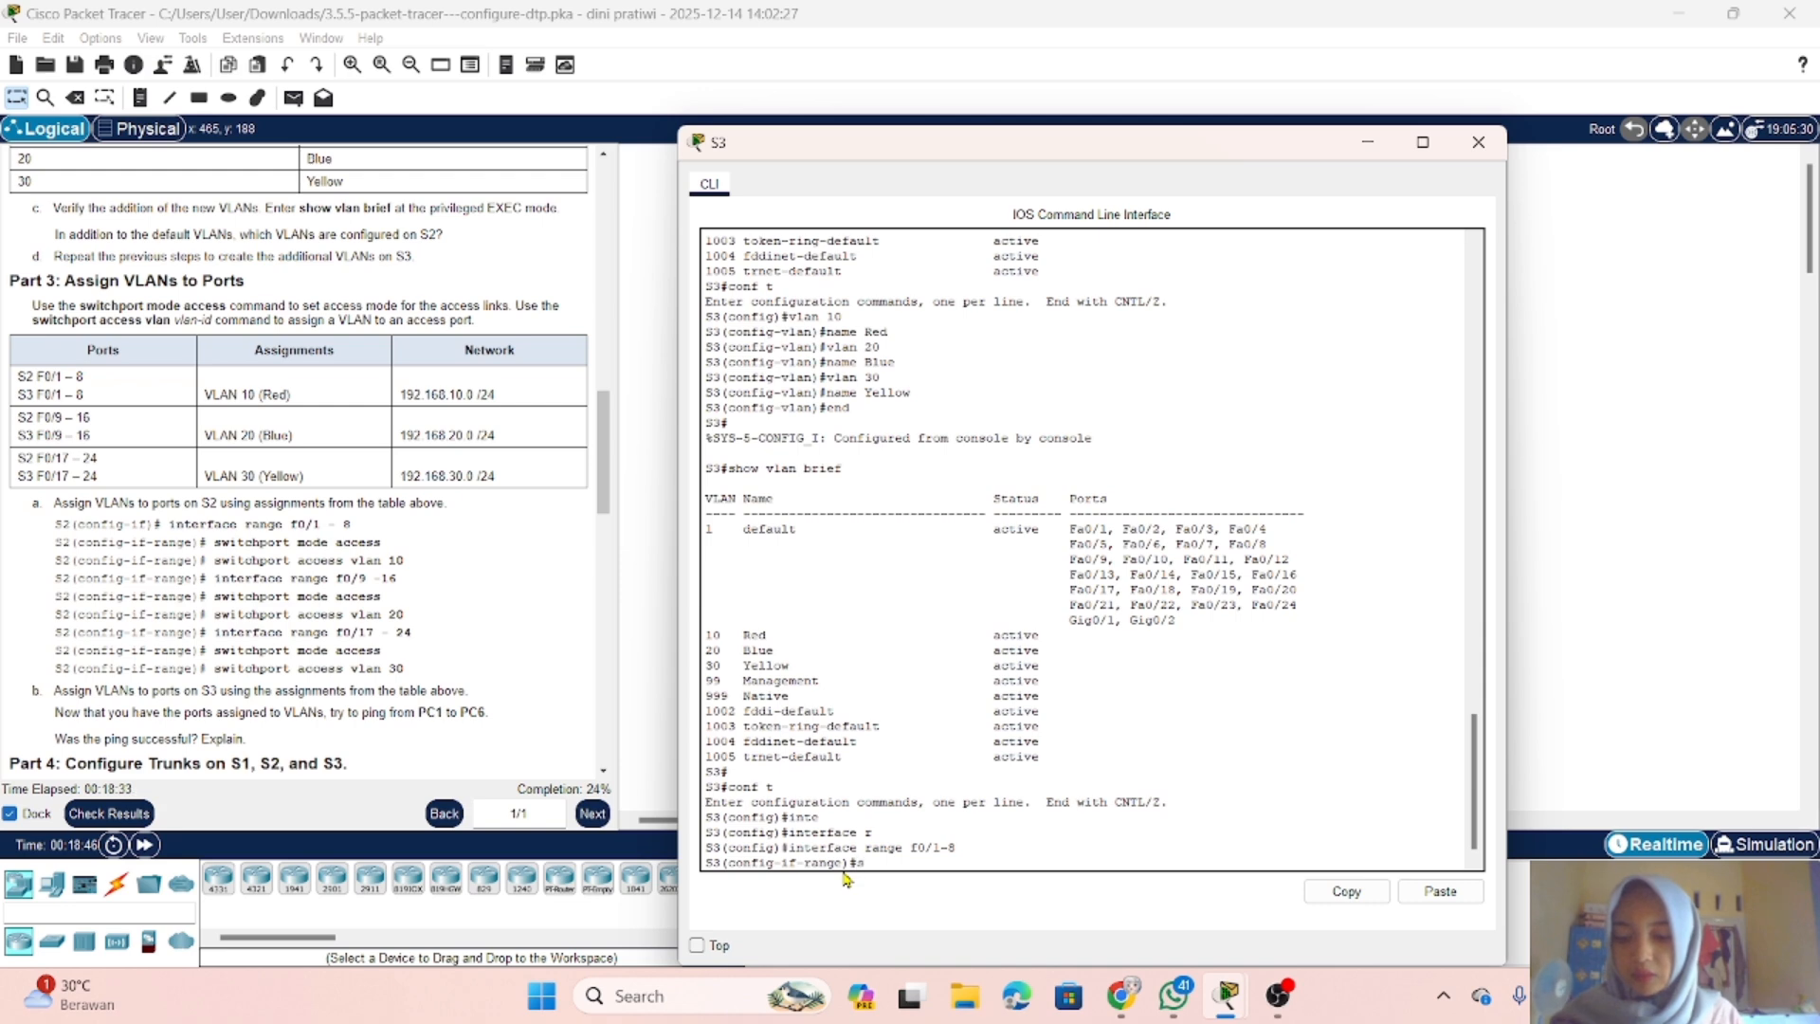
pyautogui.write('w')
pyautogui.press('Tab')
pyautogui.write('m')
pyautogui.press('Tab')
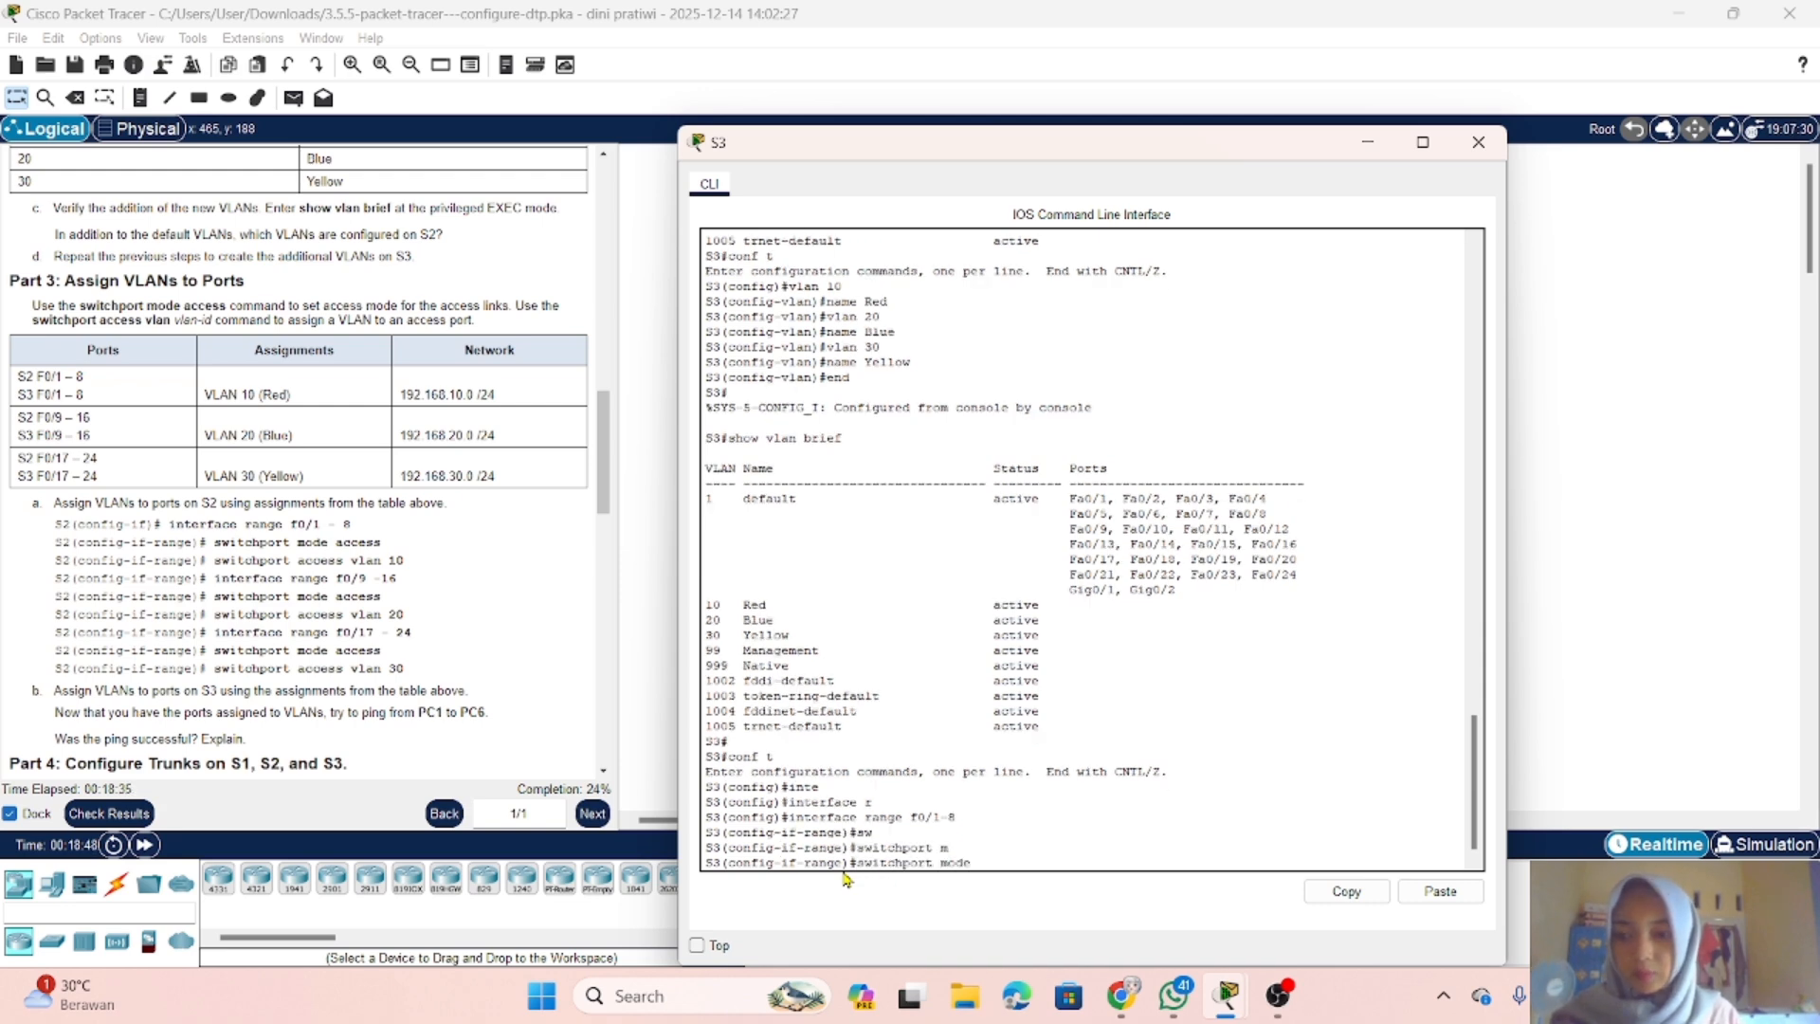
pyautogui.write('ac')
pyautogui.press('Tab')
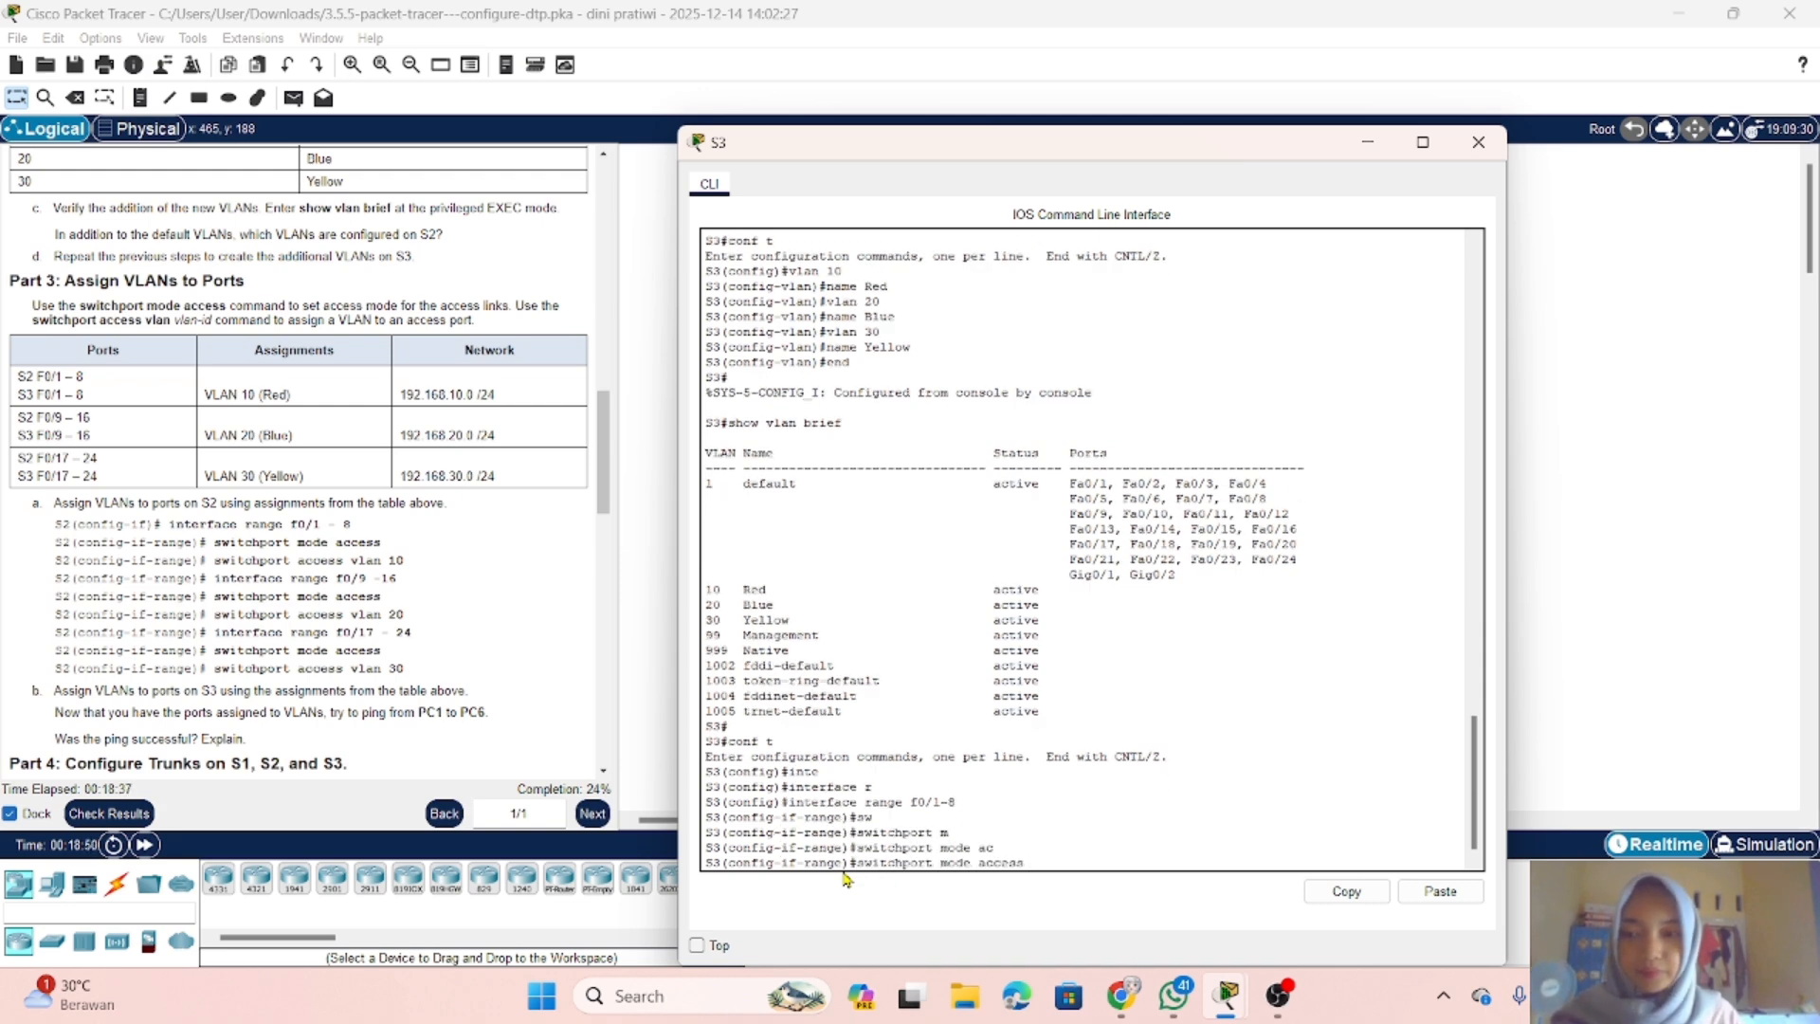
pyautogui.press('Return')
# Step: Assign S3 ports f0/1-8 to VLAN 10 with switchport access vlan 10
pyautogui.write('s')
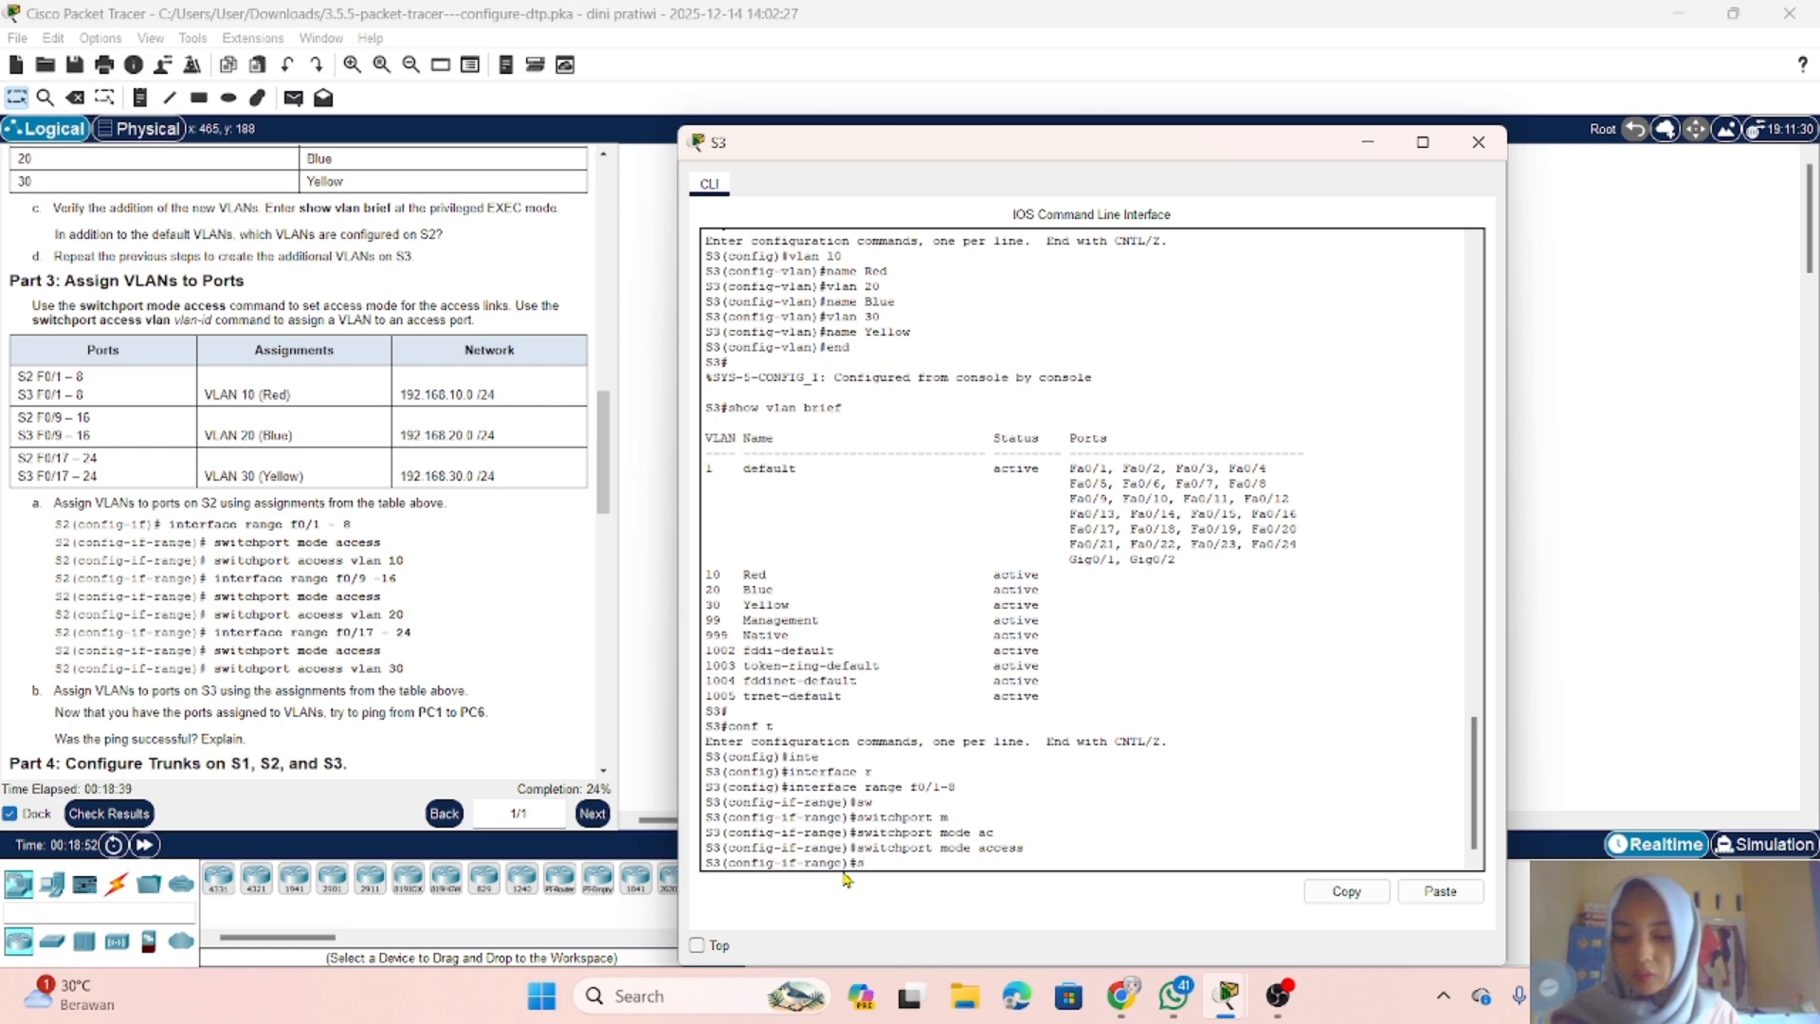
pyautogui.write('w')
pyautogui.press('Tab')
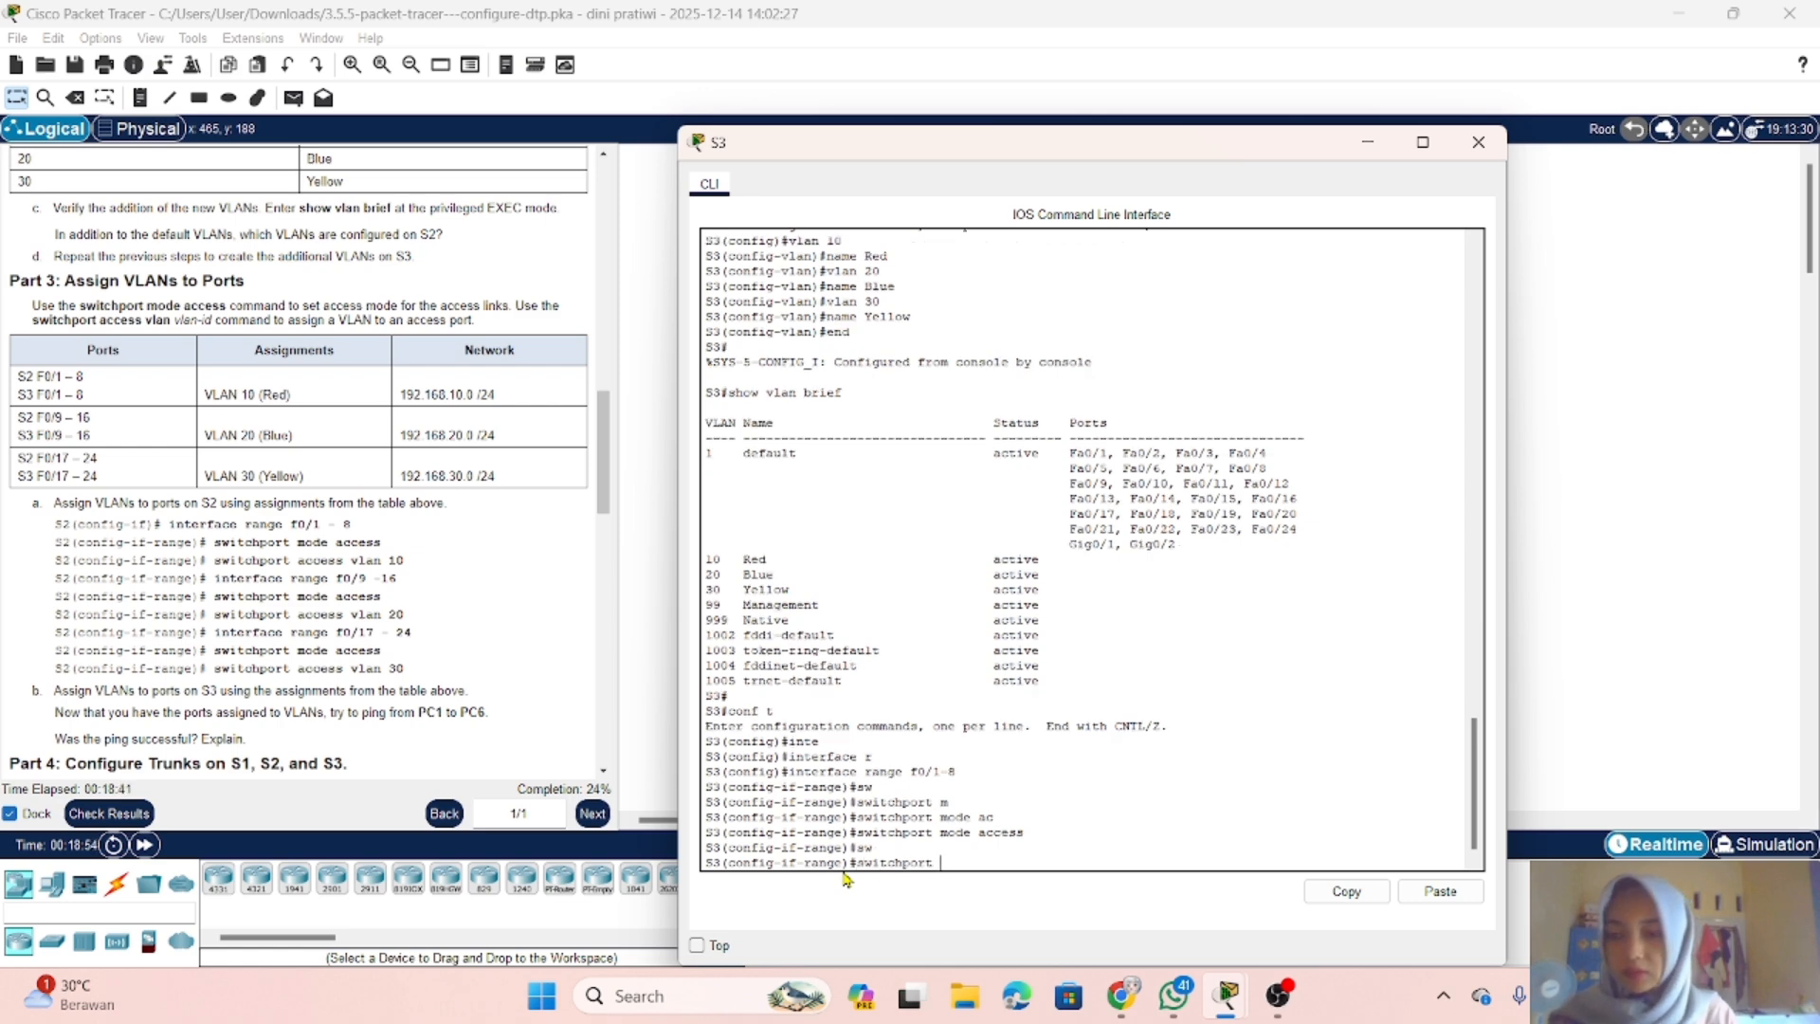
pyautogui.write('a')
pyautogui.press('Tab')
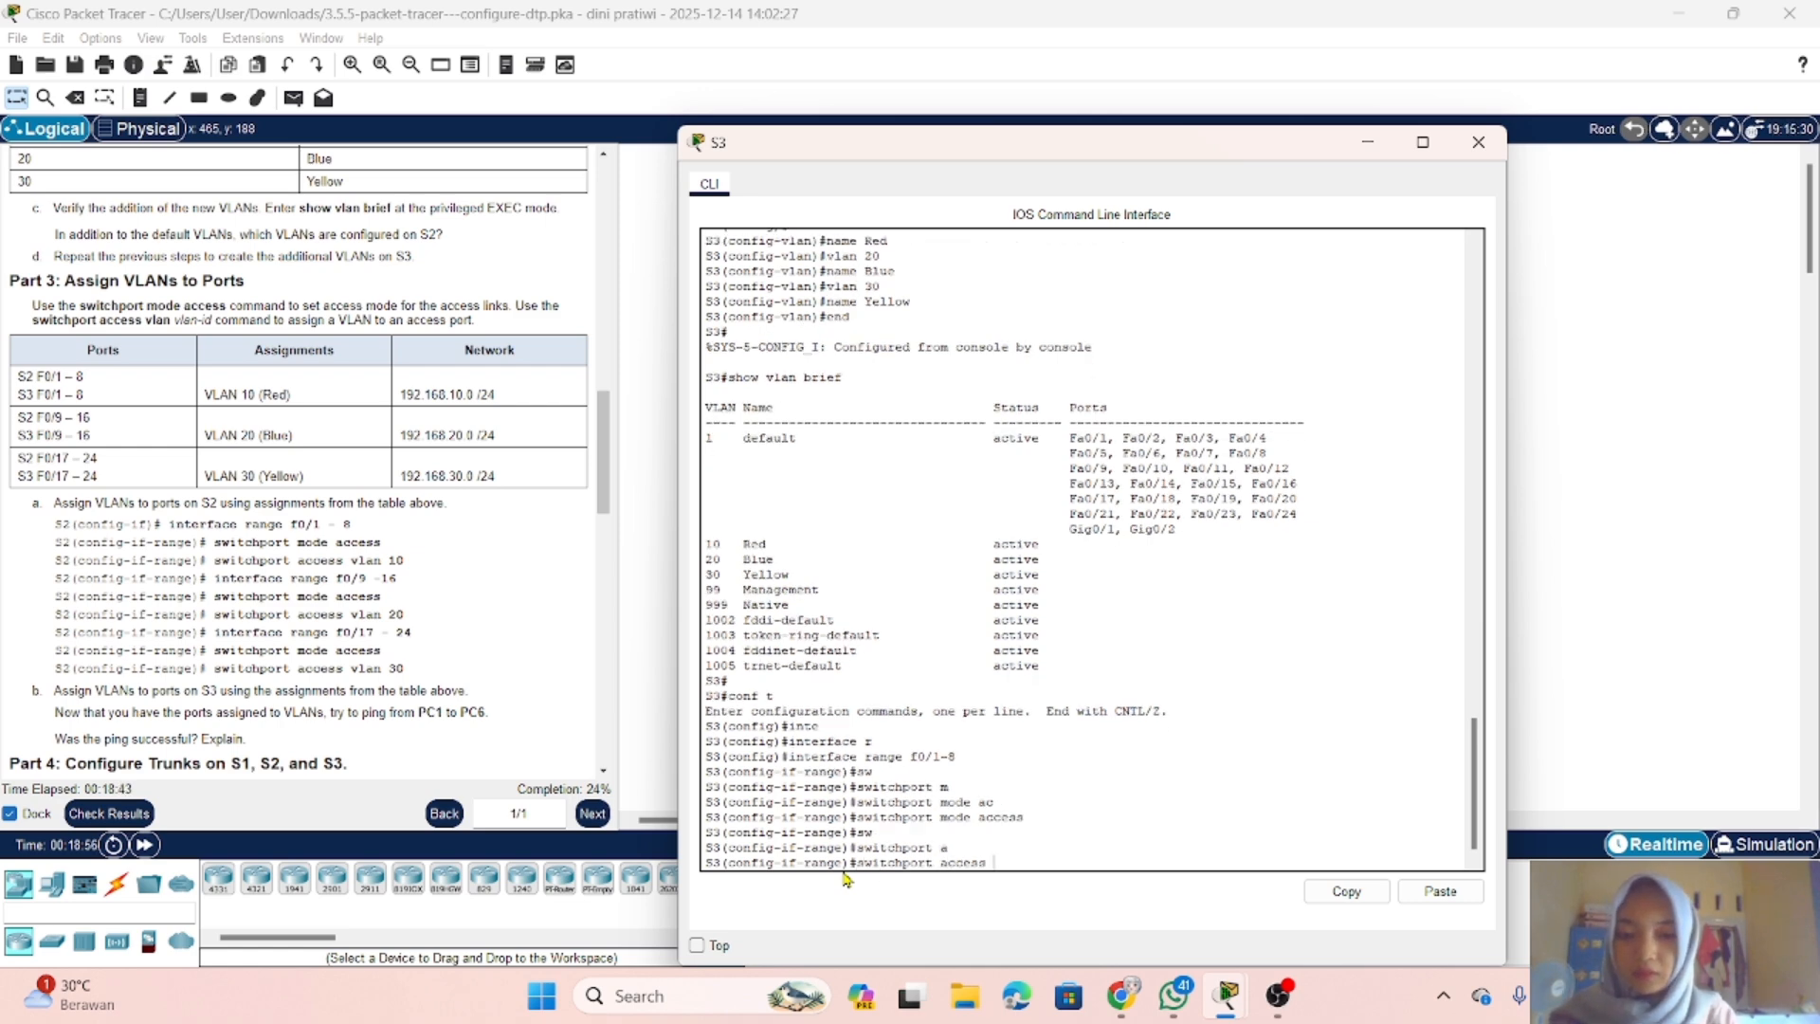
pyautogui.write('v')
pyautogui.press('Tab')
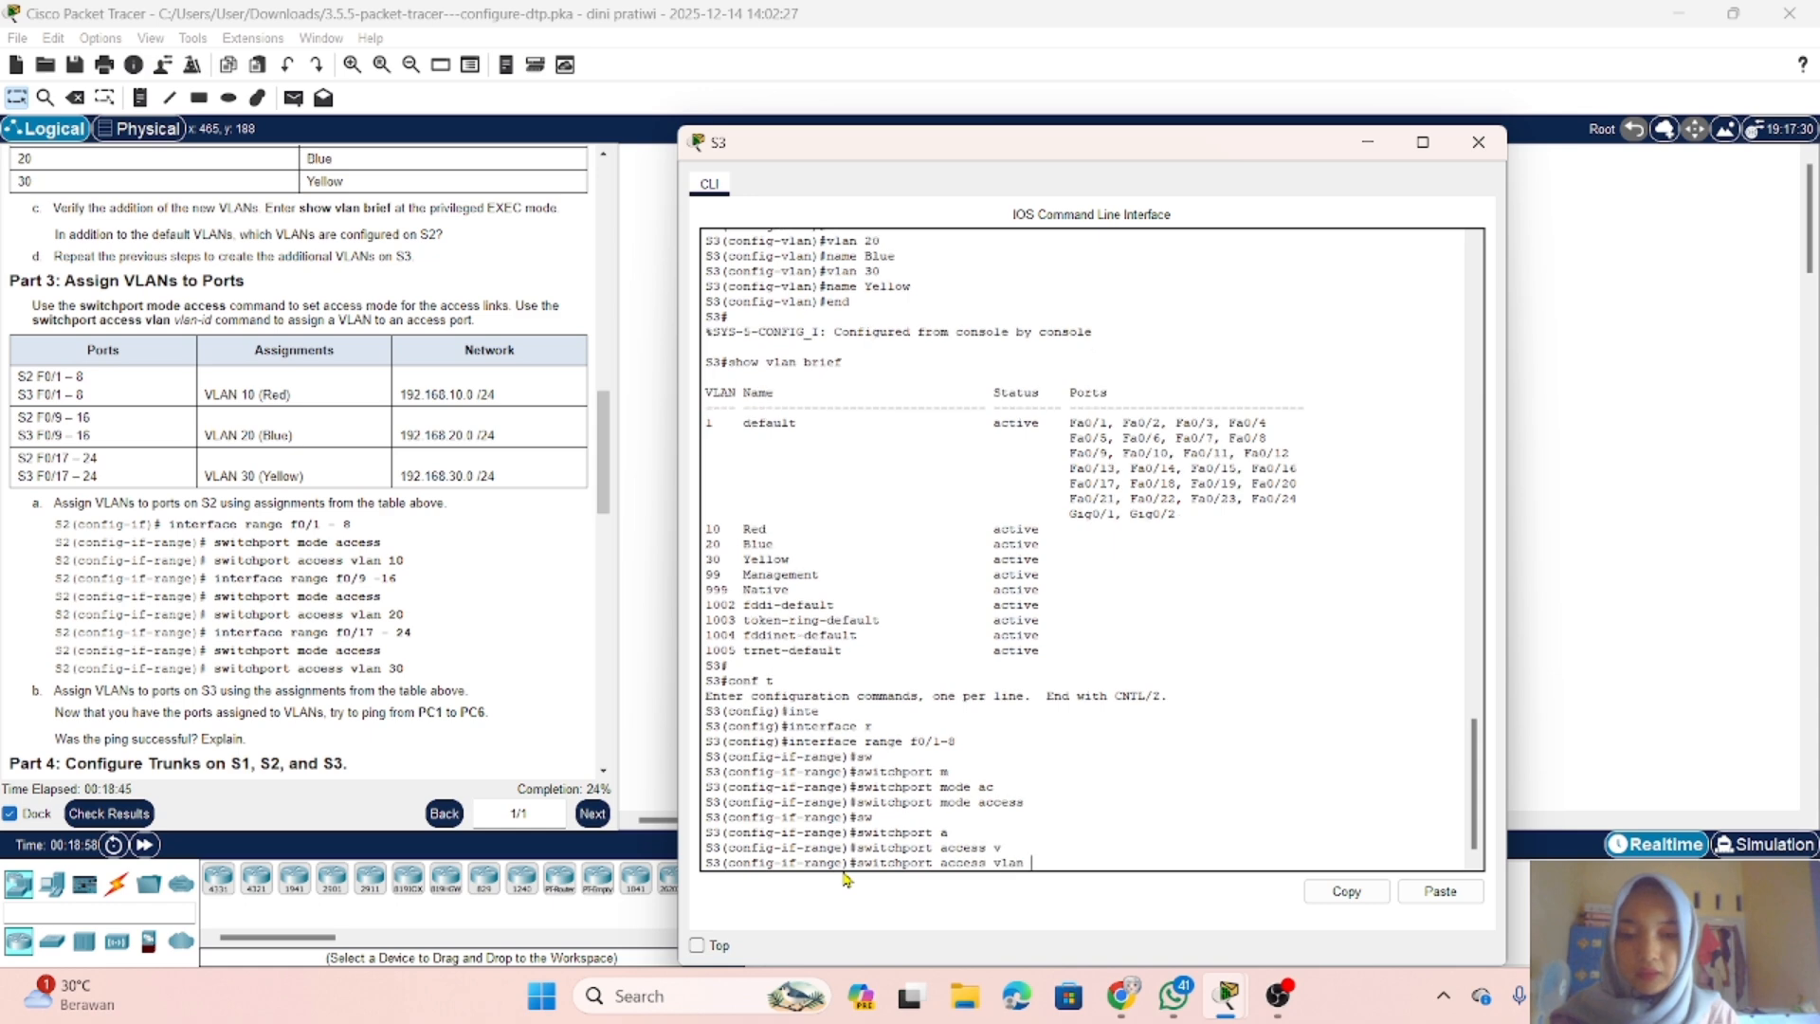
pyautogui.write('10')
pyautogui.press('Return')
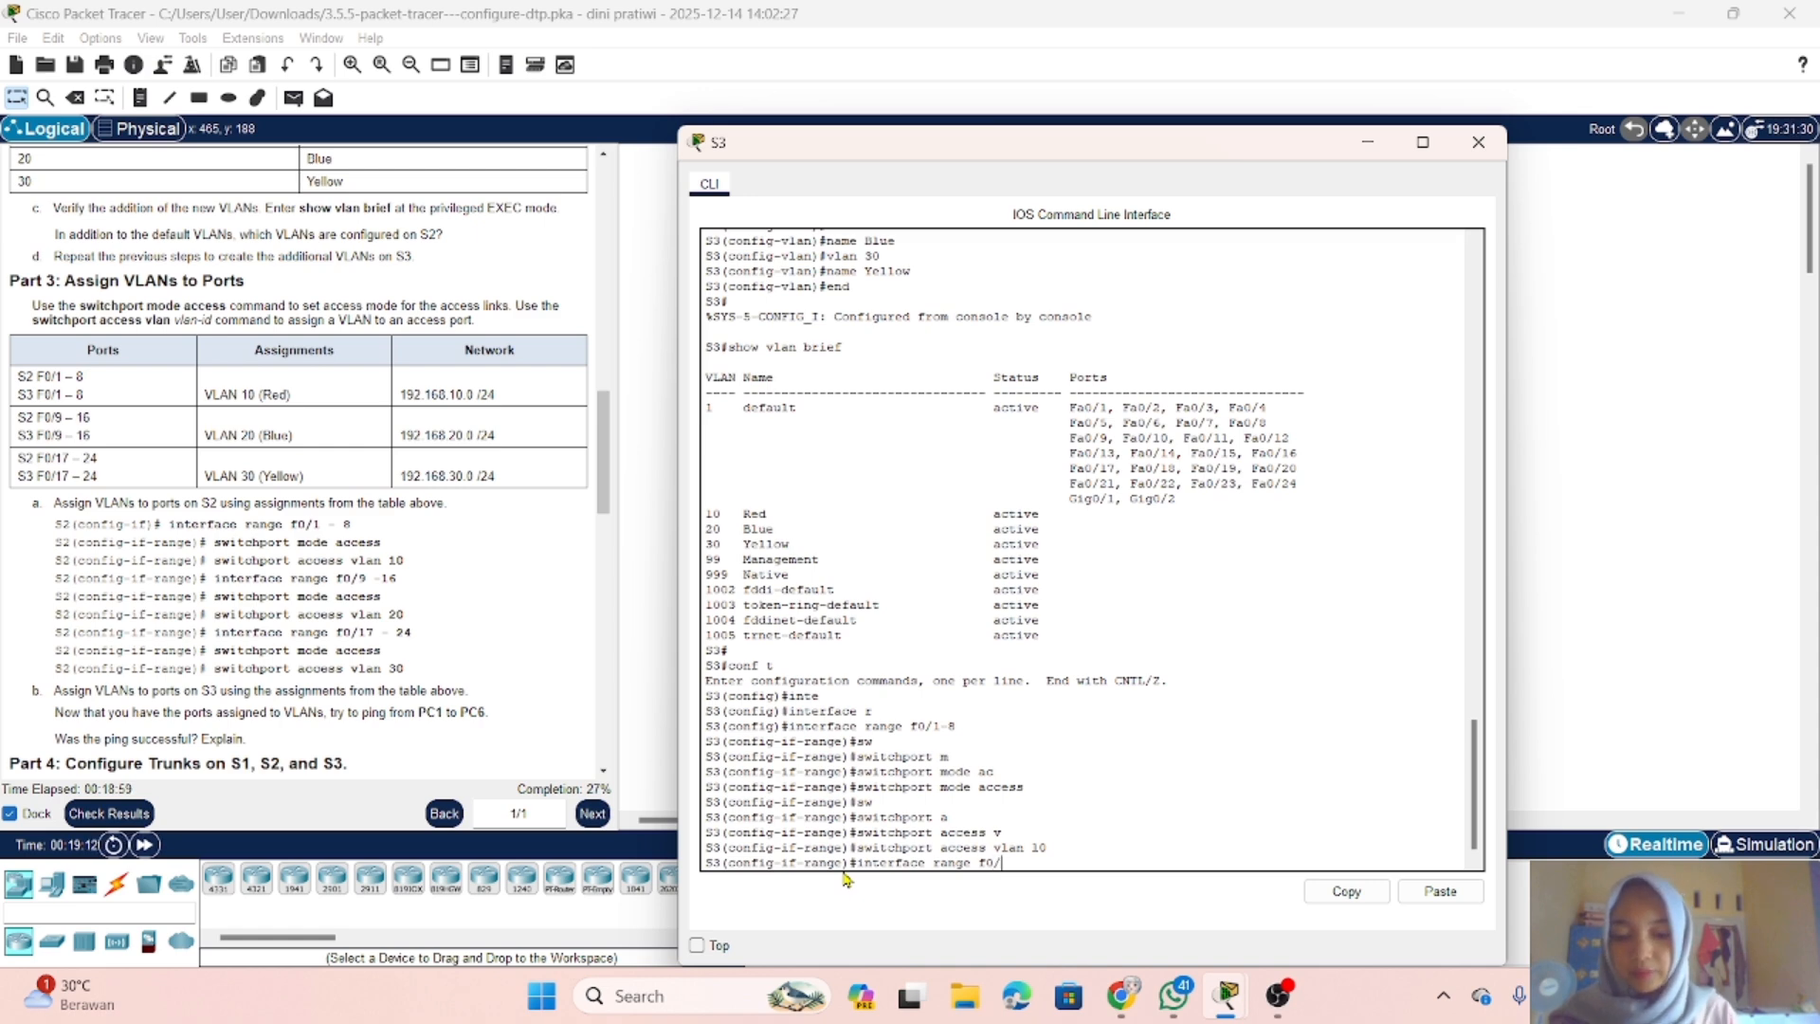
# Step: Select interface range f0/9-16 on S3 and set it to access mode with switchport mode access
pyautogui.write('16')
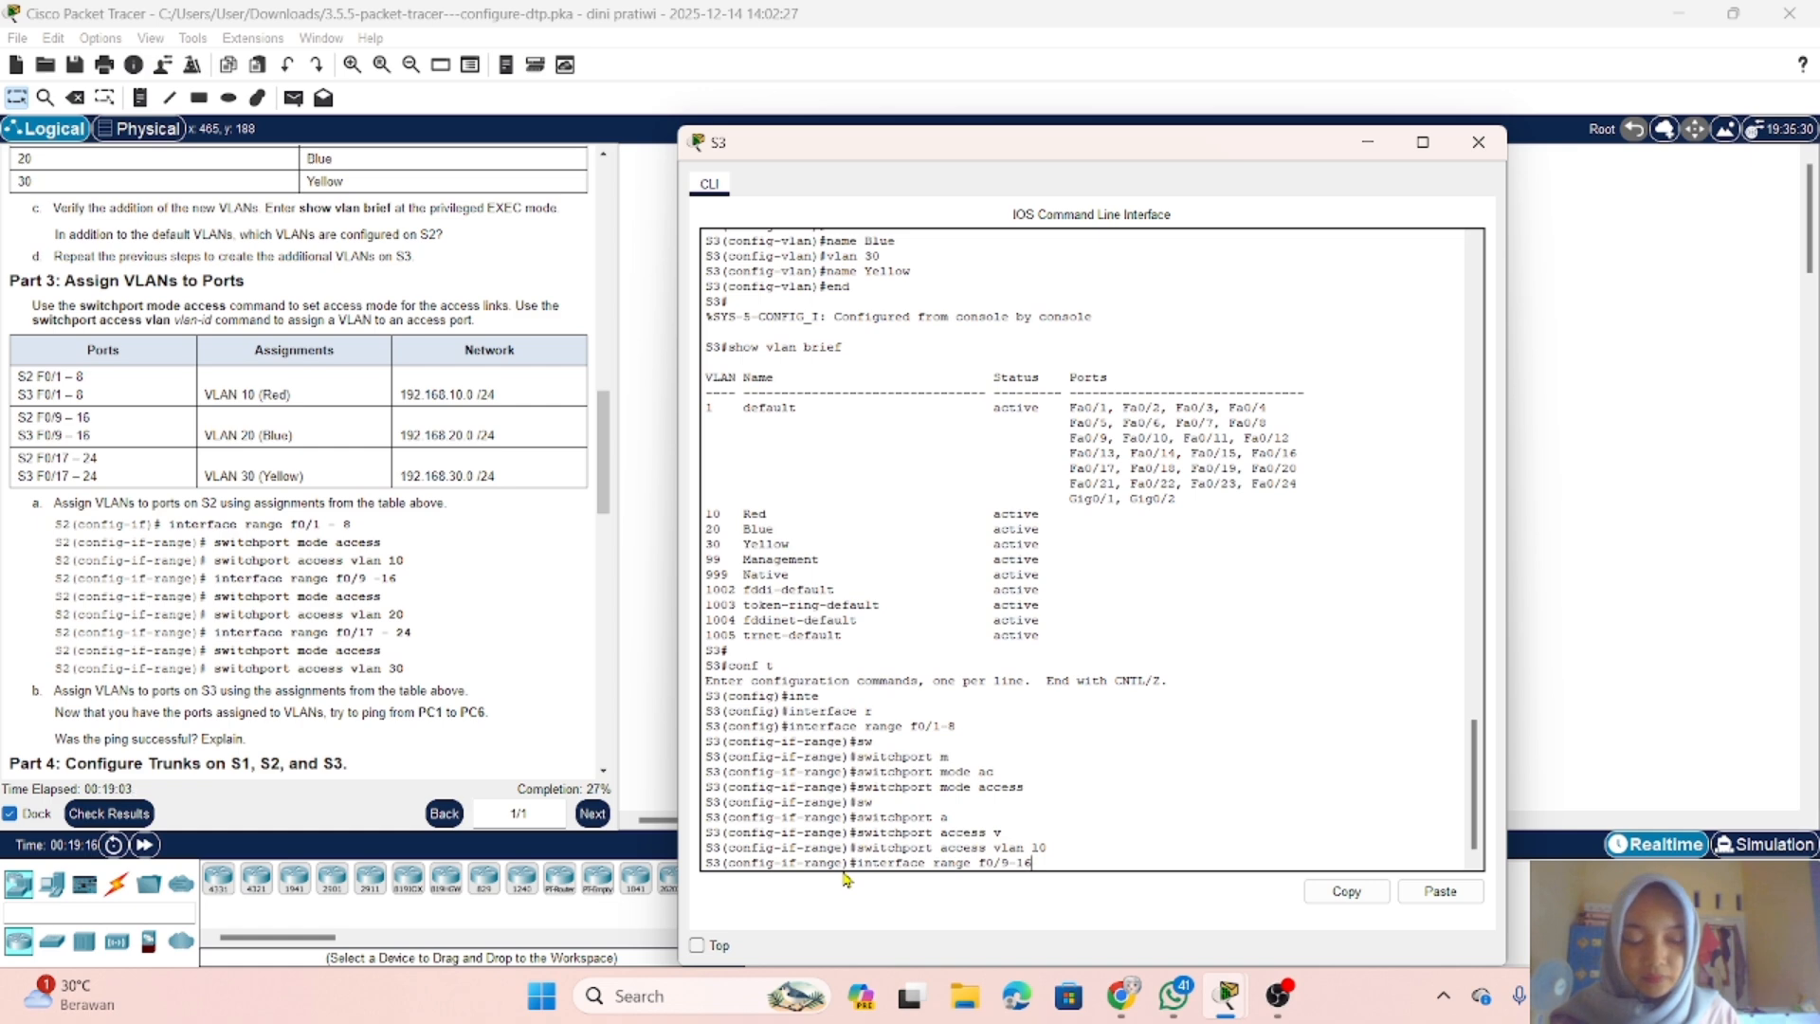
pyautogui.press('Return')
pyautogui.write('swi')
pyautogui.press('Tab')
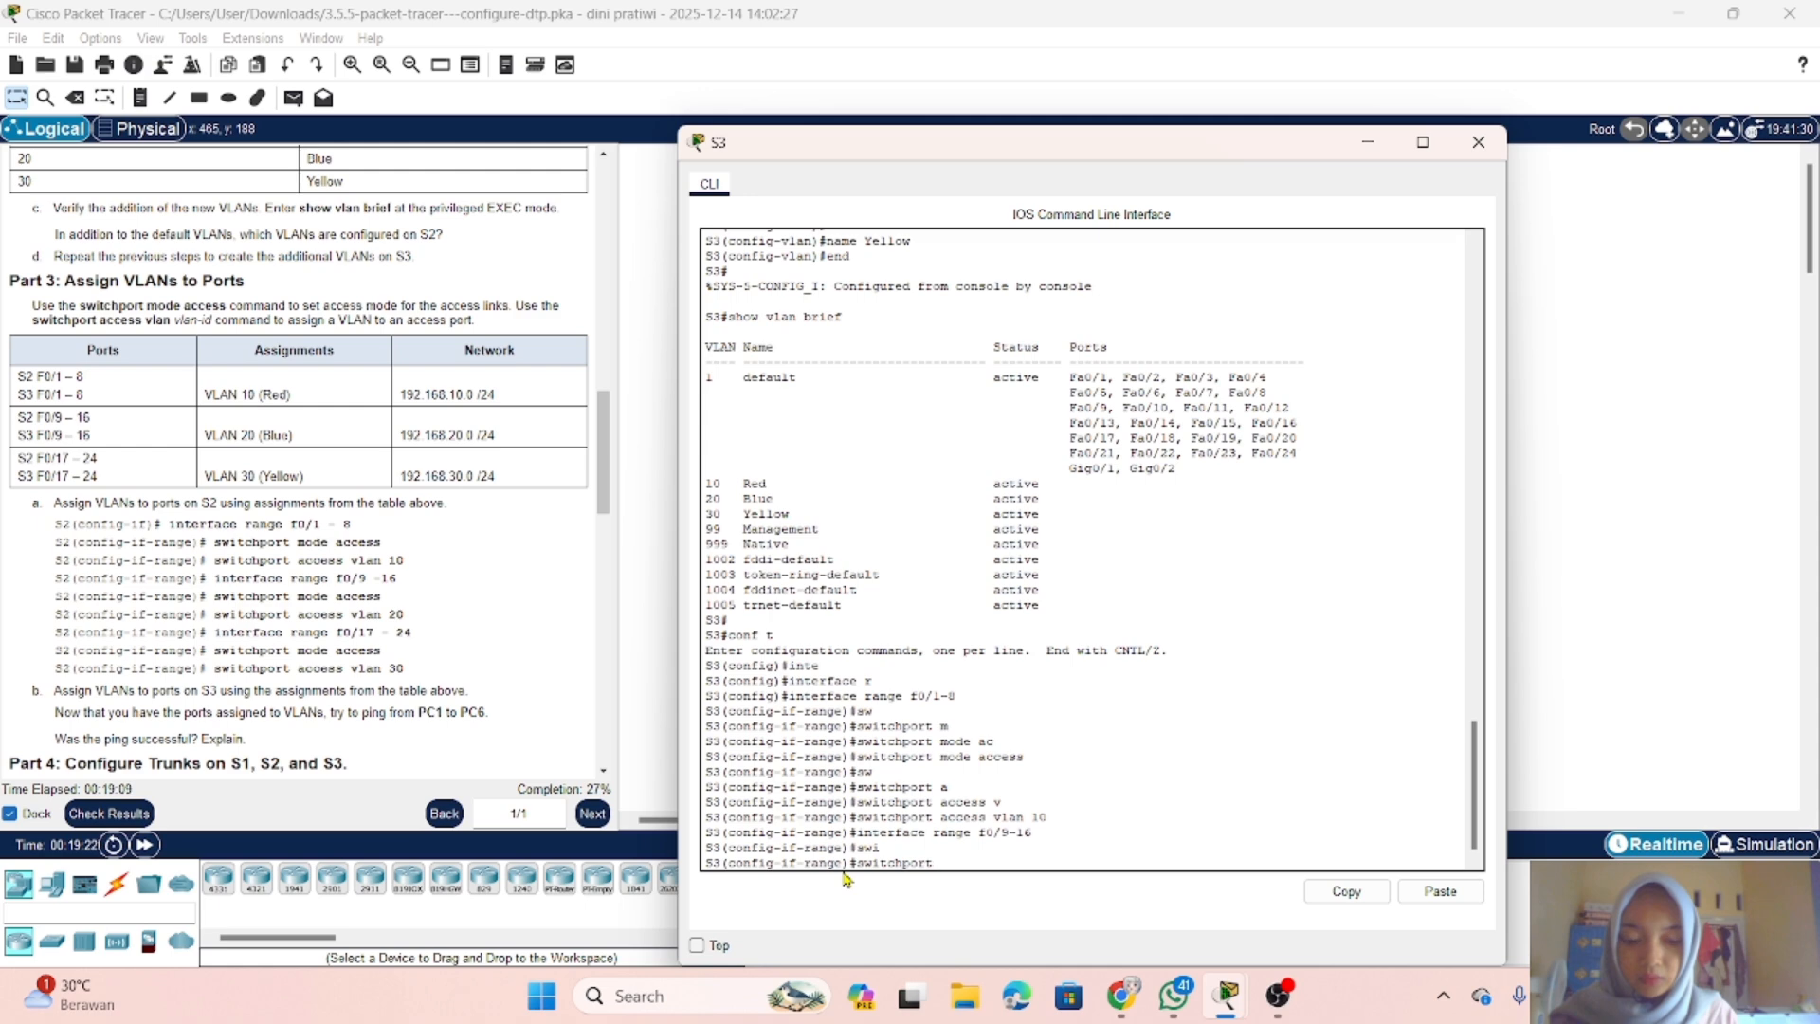
pyautogui.write('m')
pyautogui.press('Tab')
pyautogui.write('ac')
pyautogui.press('Tab')
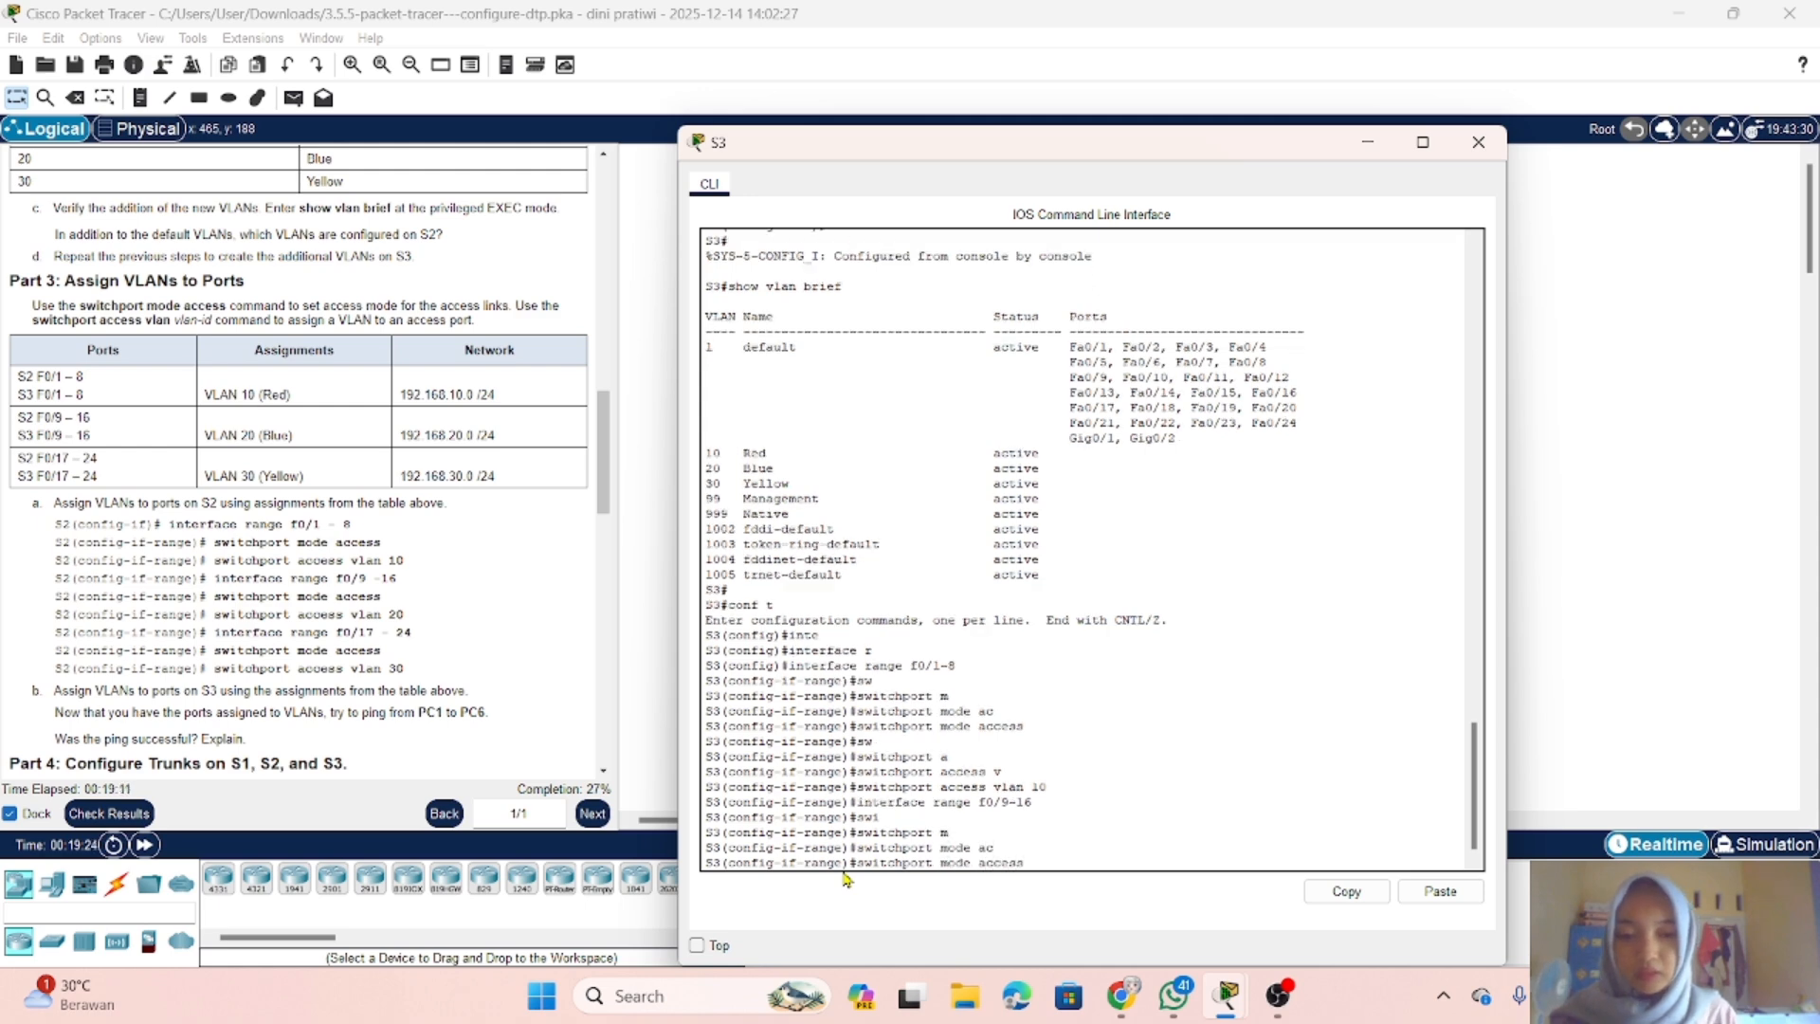
pyautogui.press('Return')
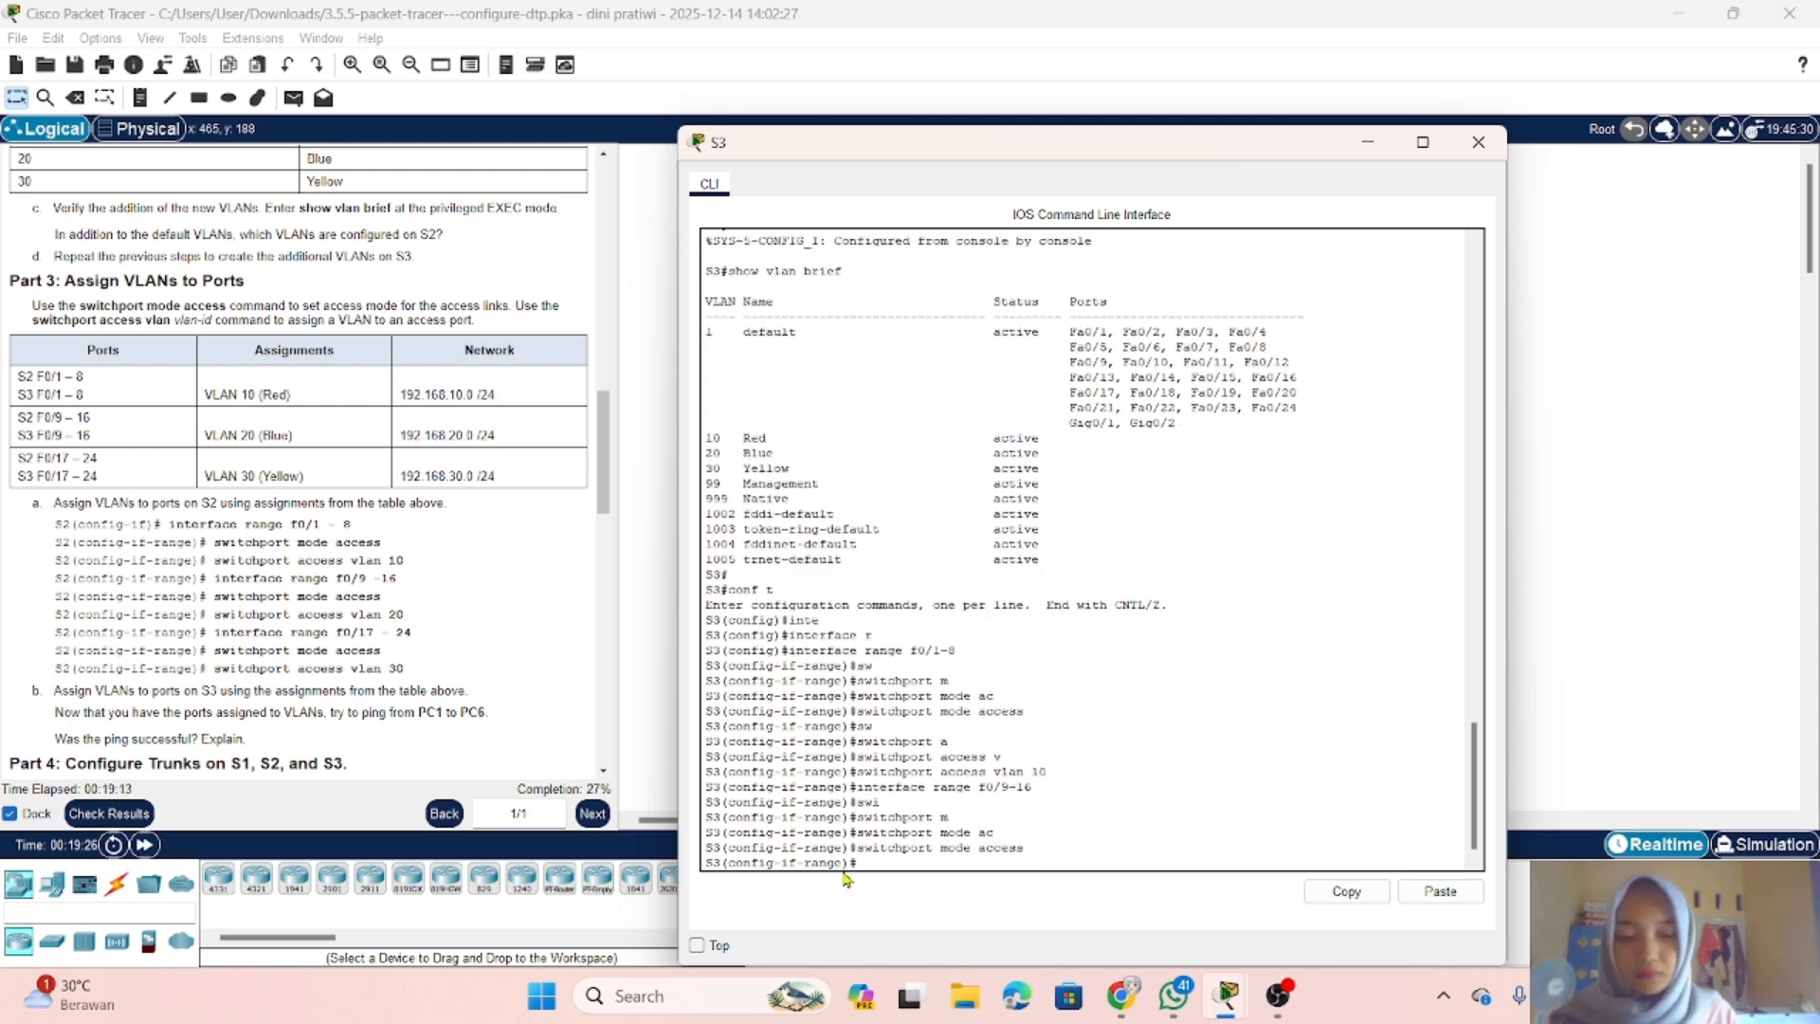
# Step: Assign S3 ports f0/9-16 to VLAN 20 with switchport access vlan 20
pyautogui.write('sw')
pyautogui.press('Tab')
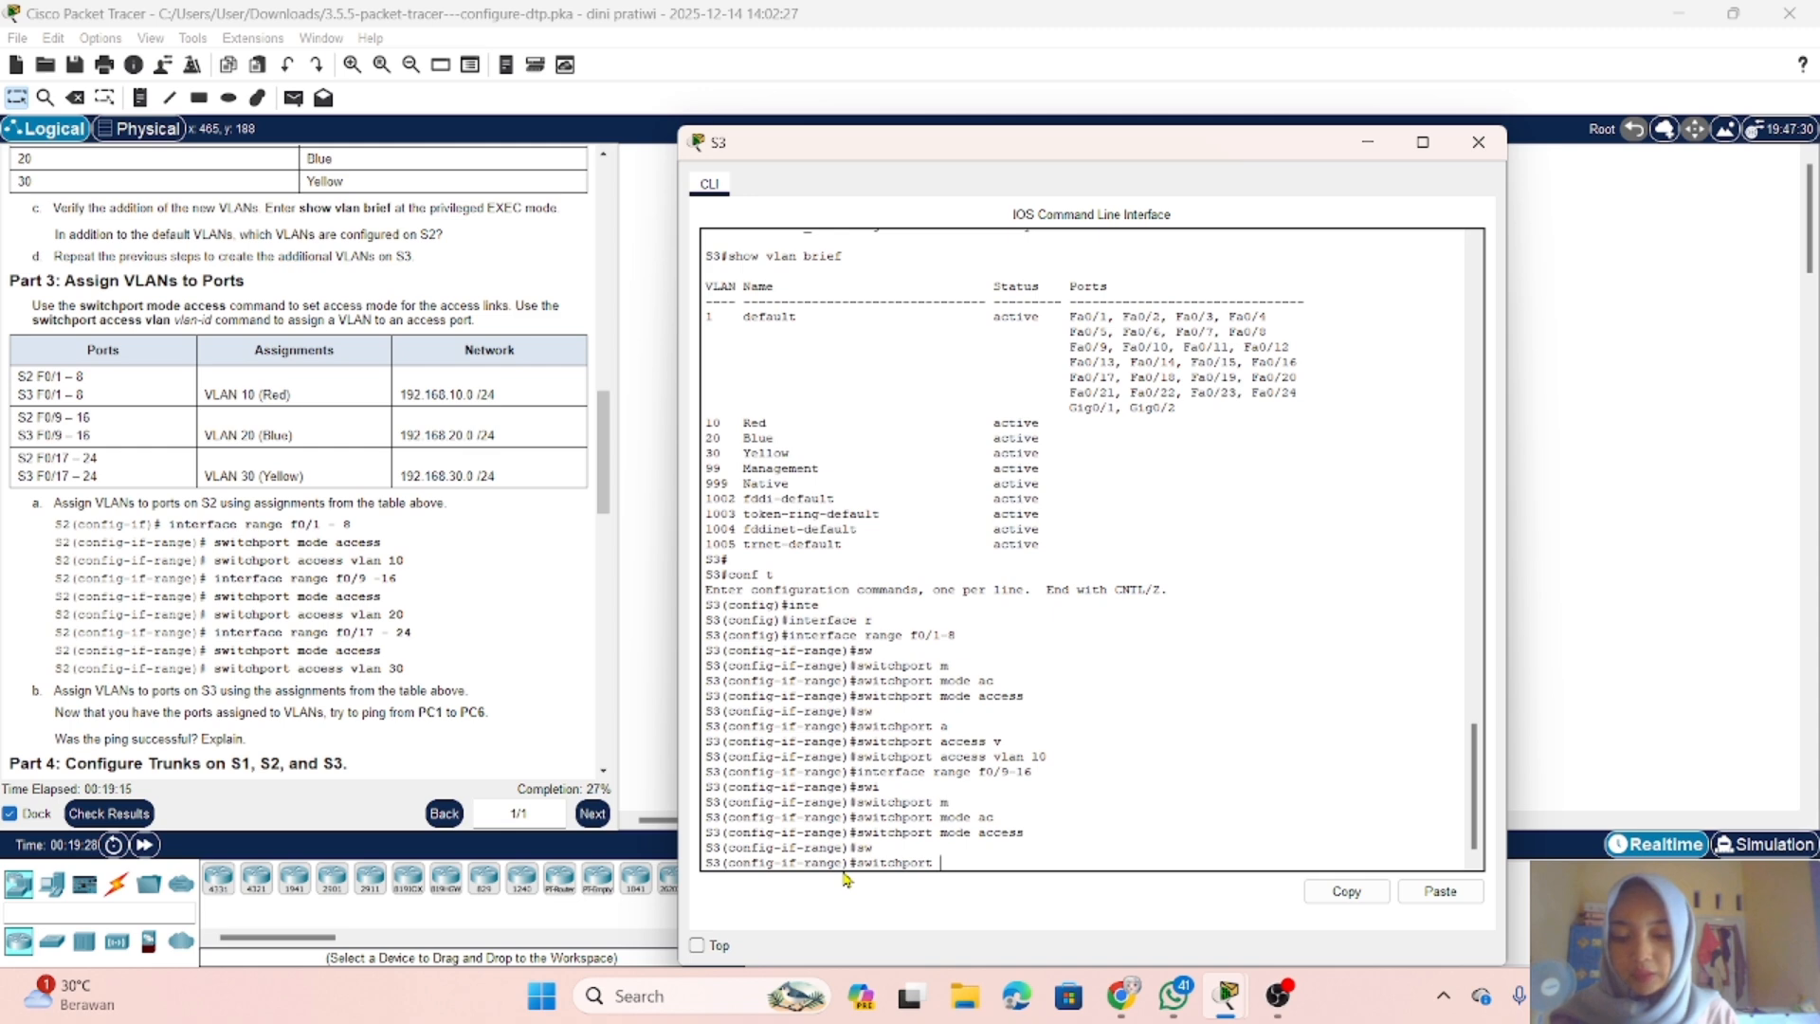
pyautogui.write('a')
pyautogui.press('Tab')
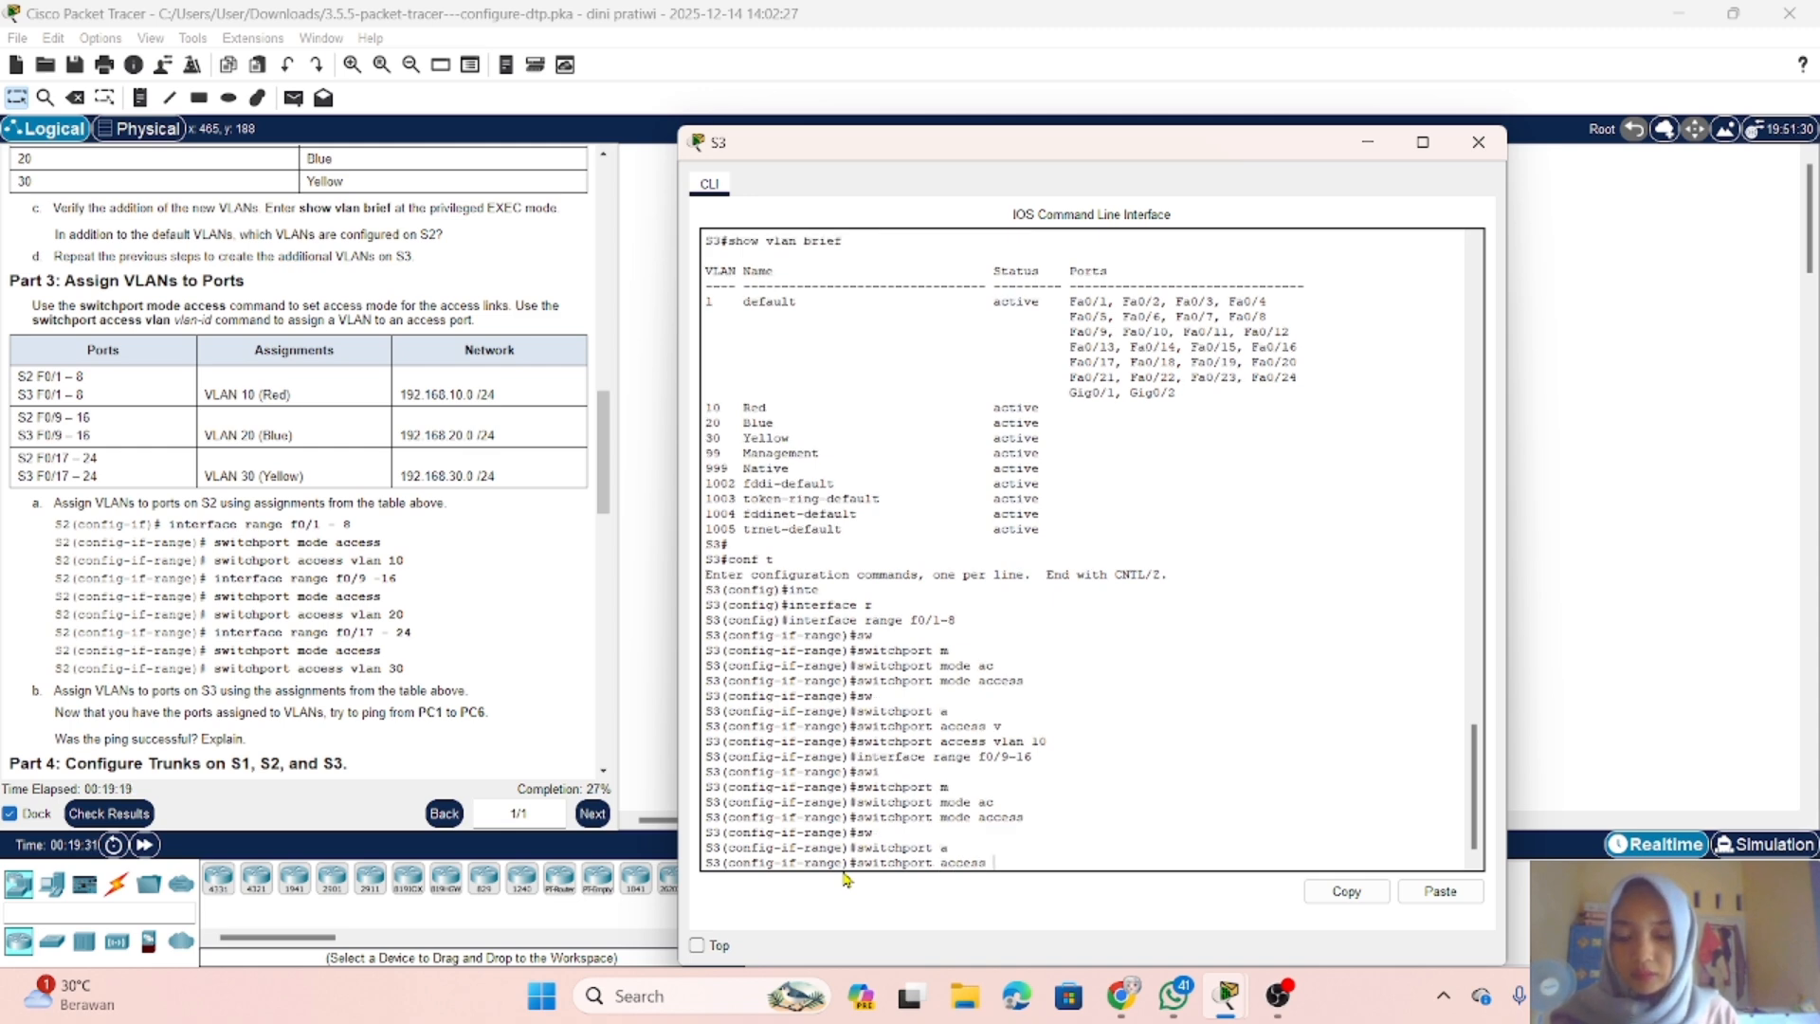
pyautogui.write('v')
pyautogui.press('Tab')
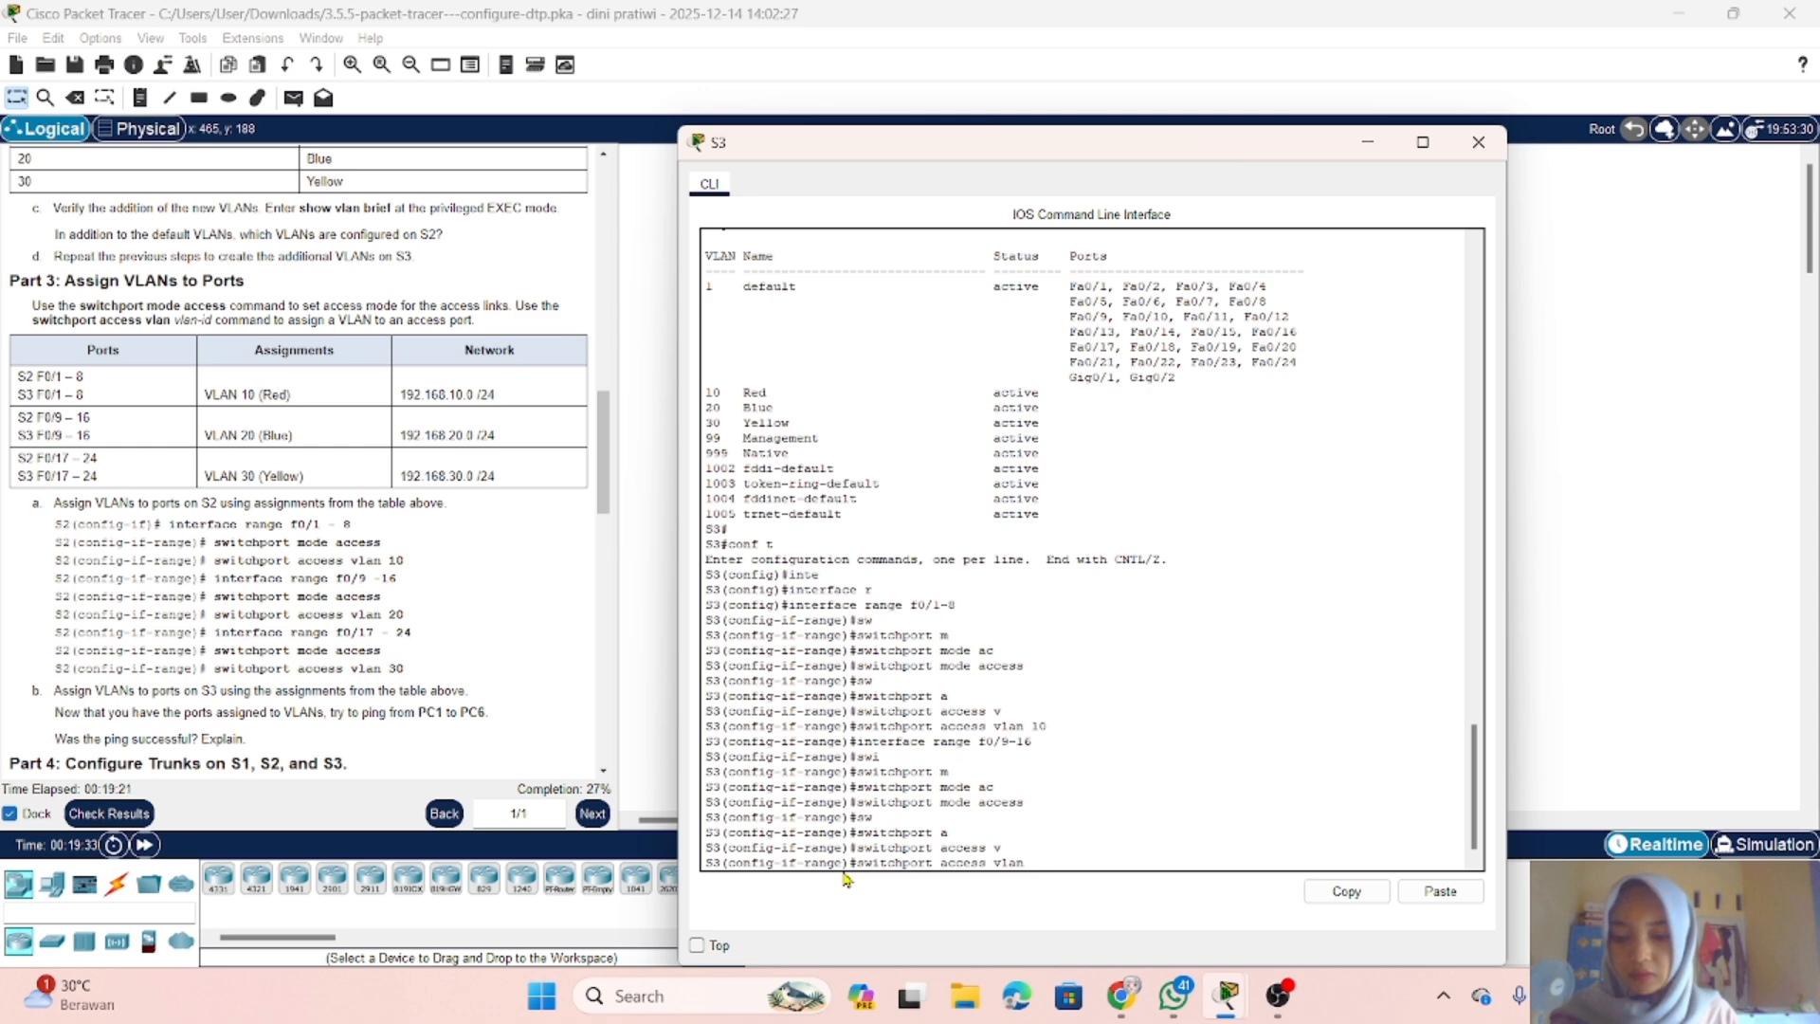
pyautogui.press('Return')
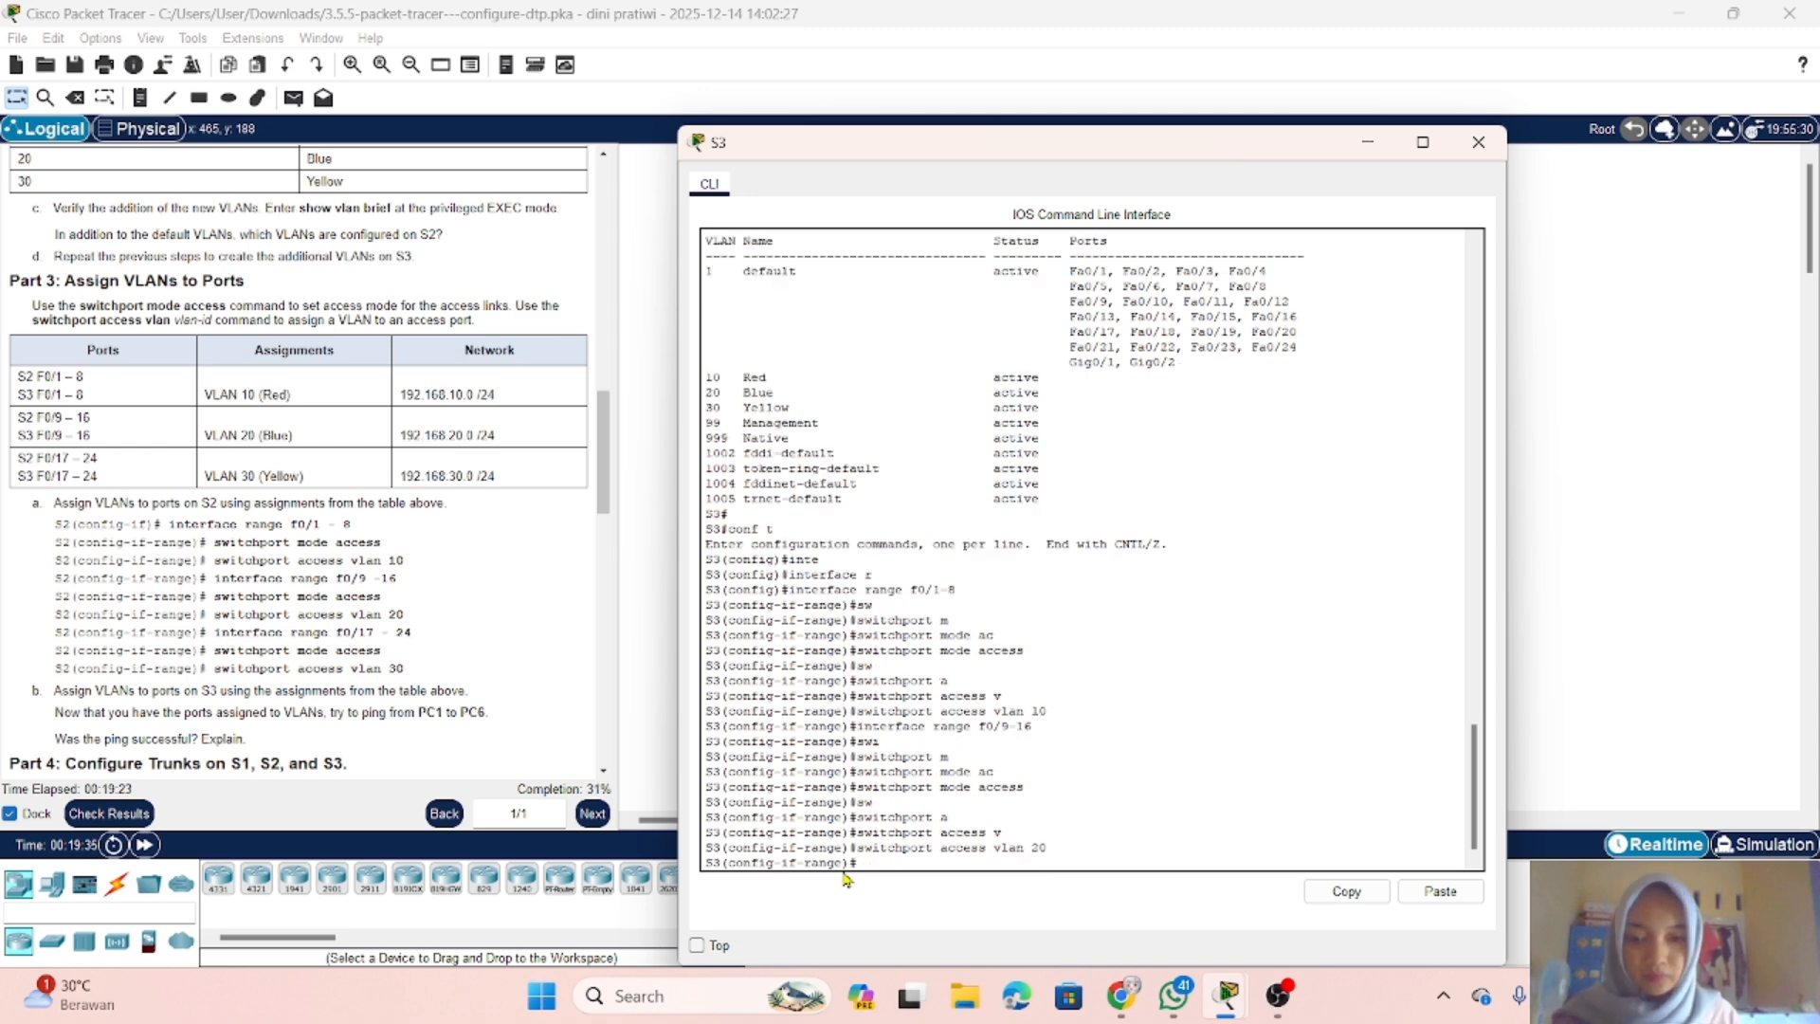
# Step: Select the interface range f0/17-24 for configuration on S3
pyautogui.write('in')
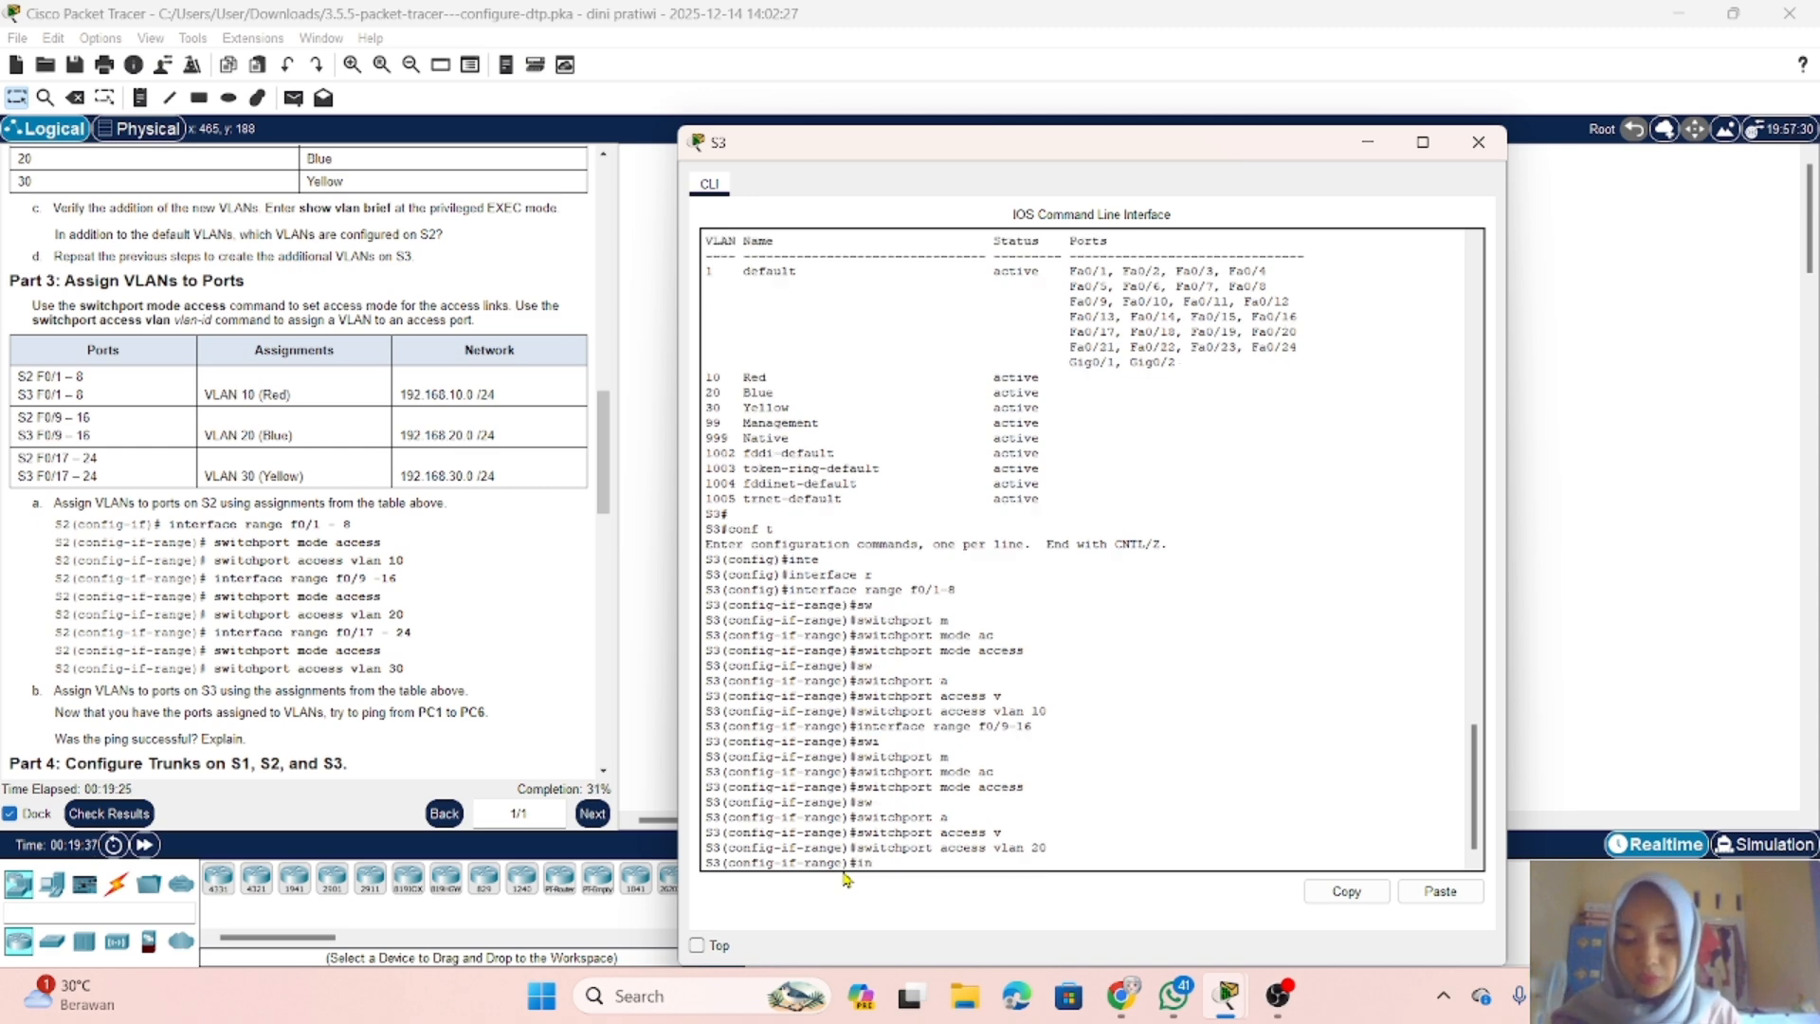
pyautogui.write('terface')
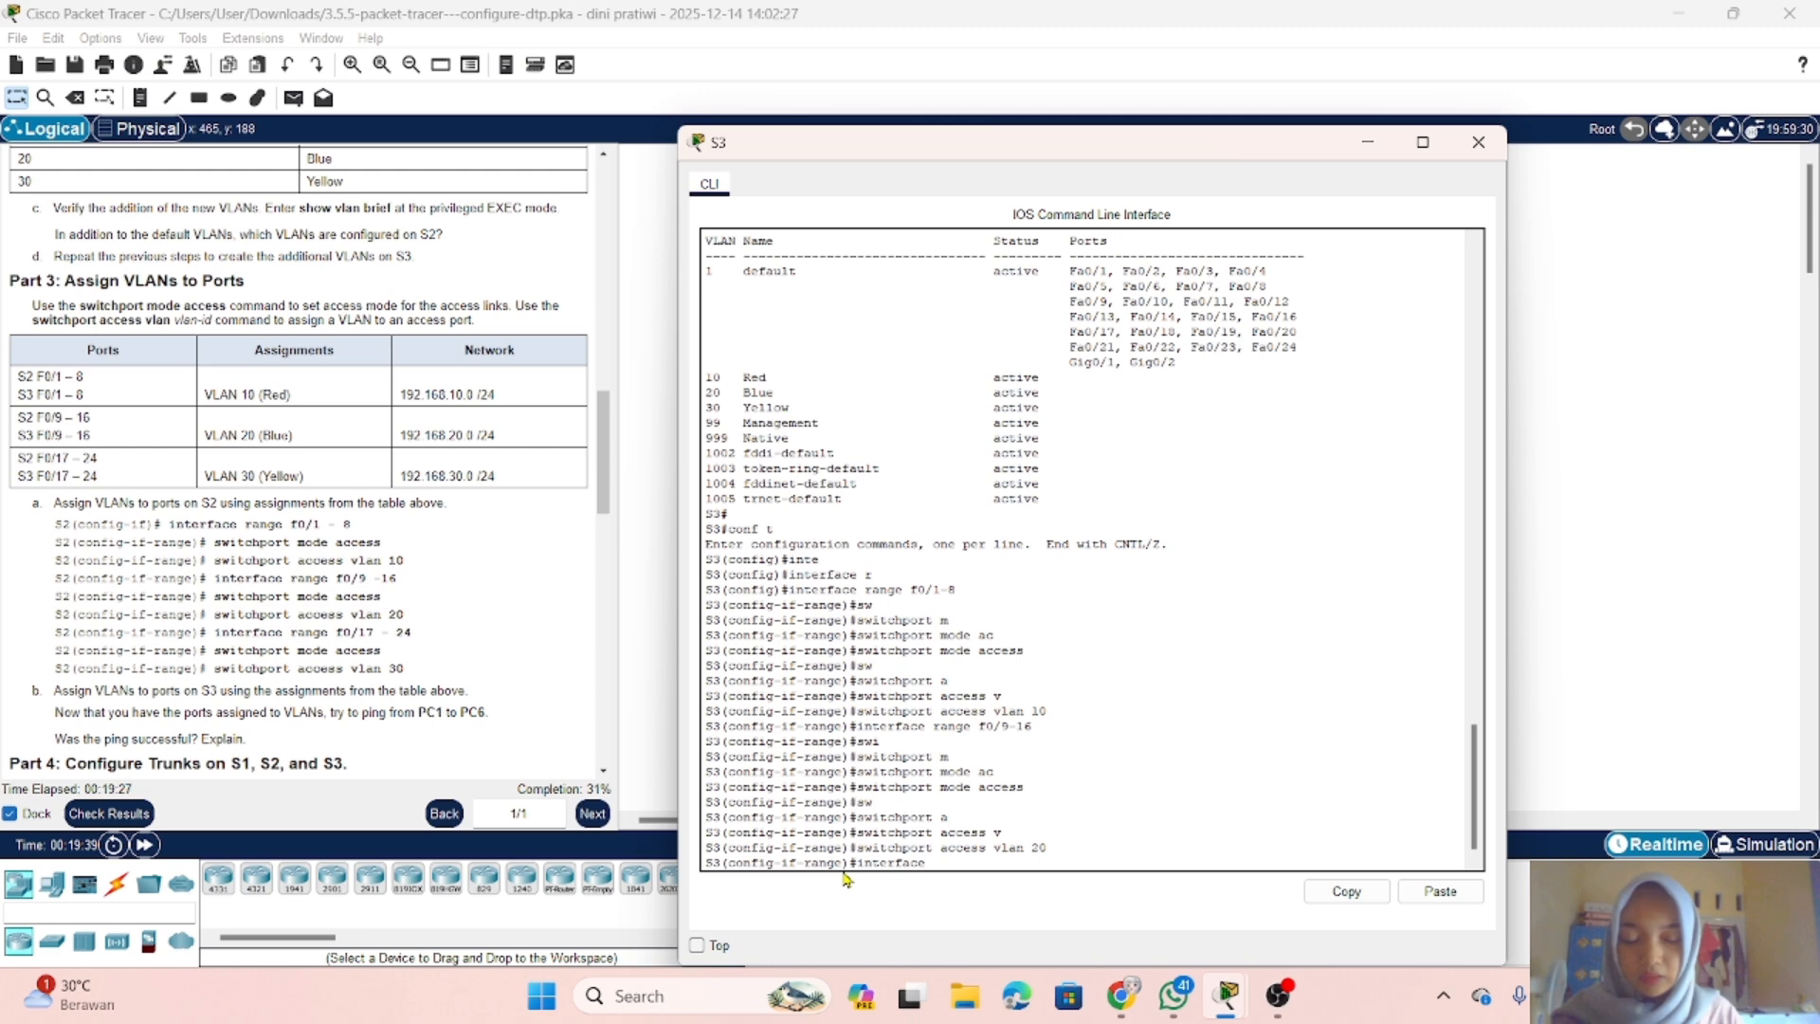
pyautogui.write(' range f0/17-24')
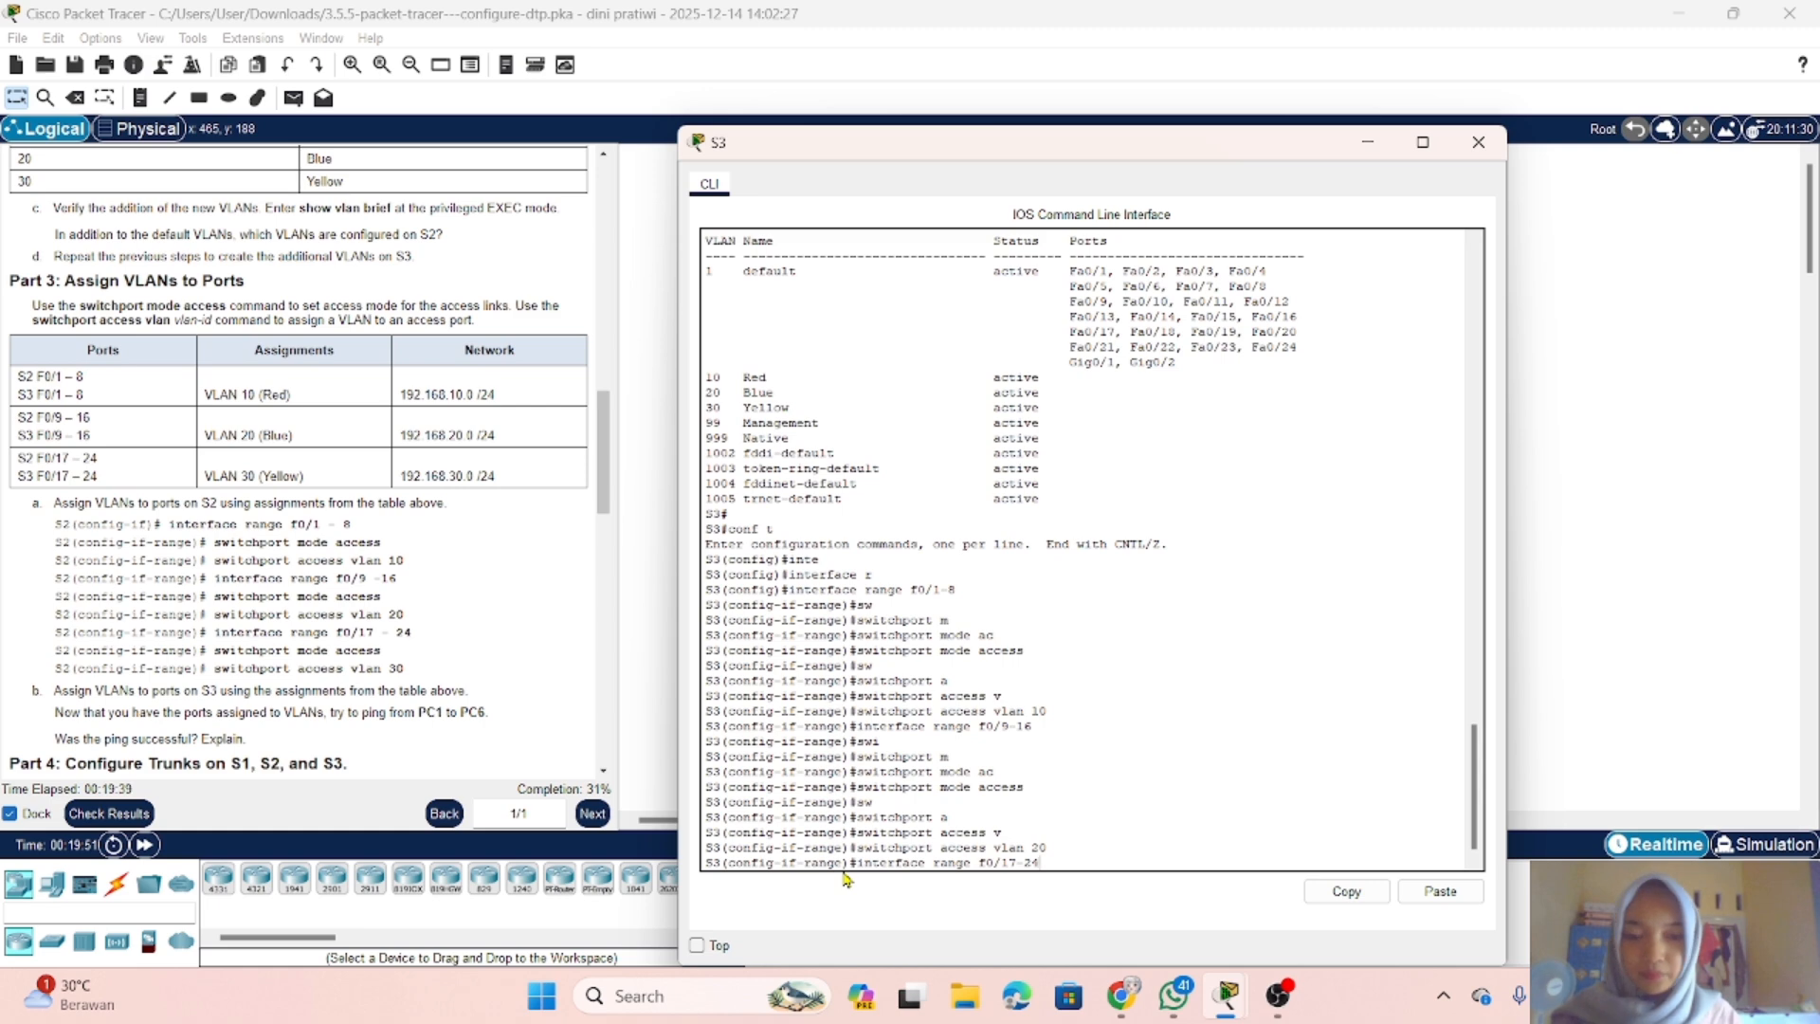
pyautogui.press('Return')
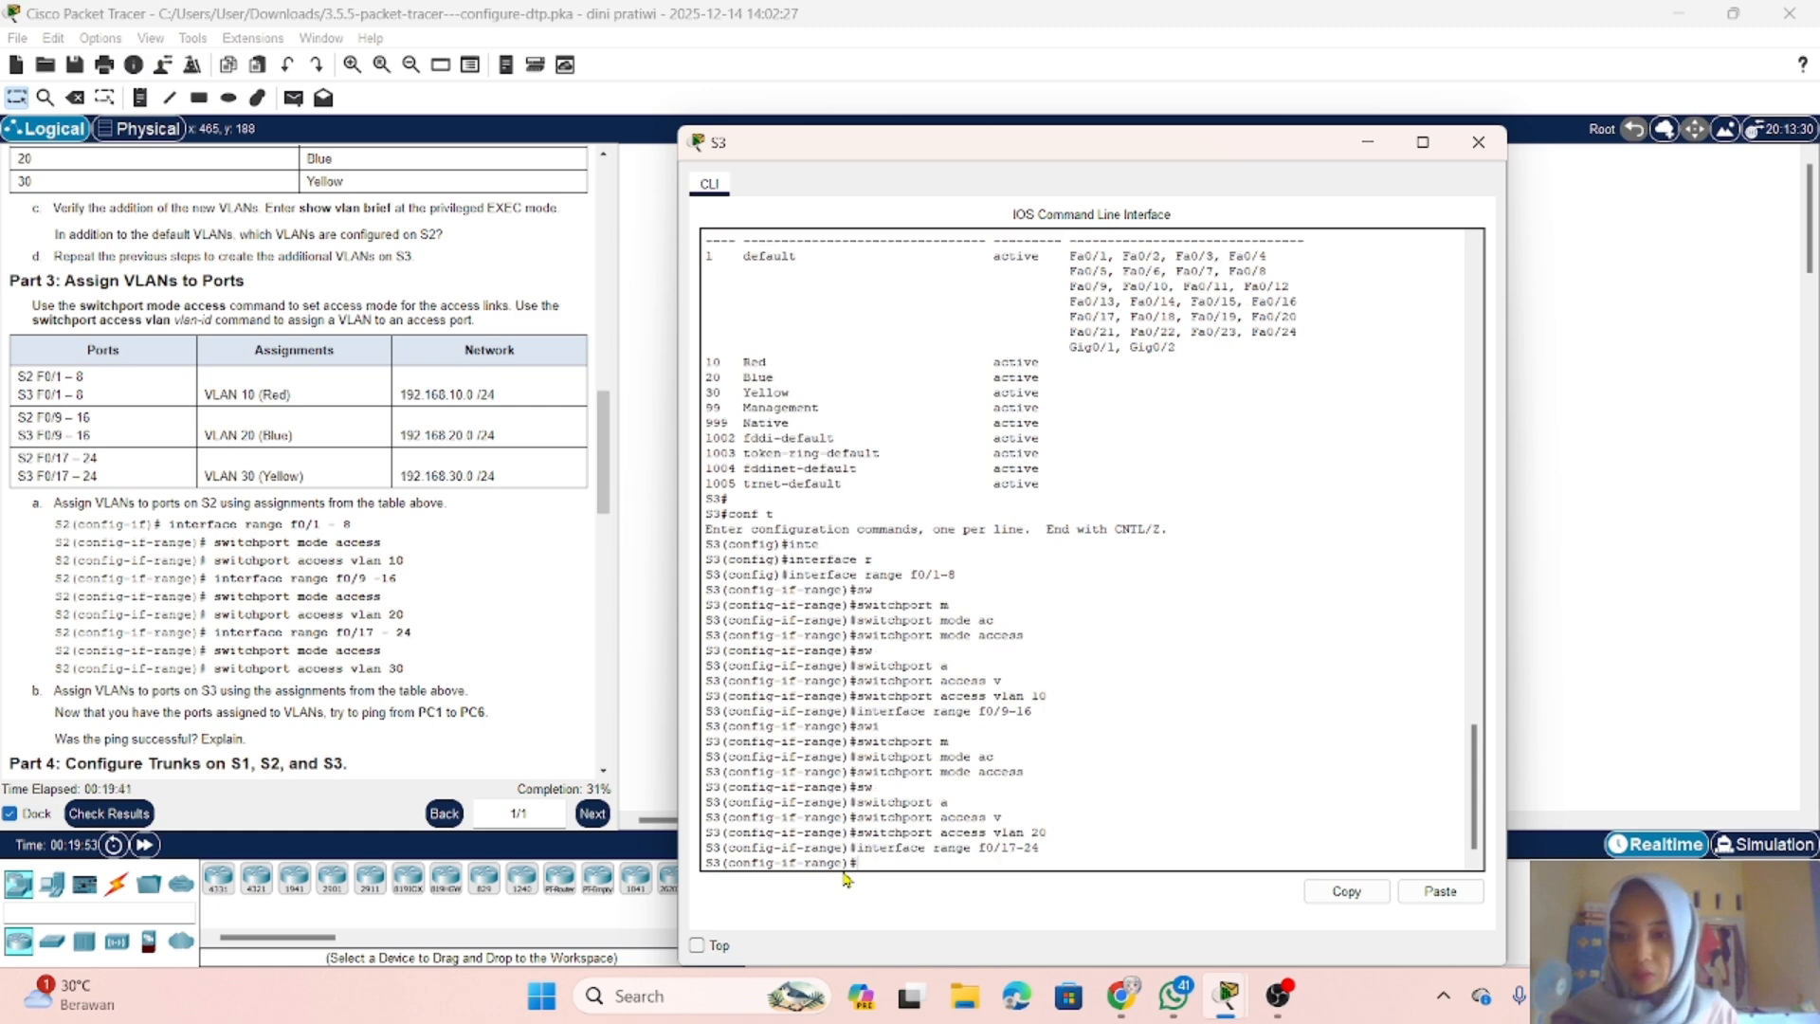
# Step: Set ports f0/17-24 on S3 to access mode with switchport mode access
pyautogui.write('swu')
pyautogui.press('Tab')
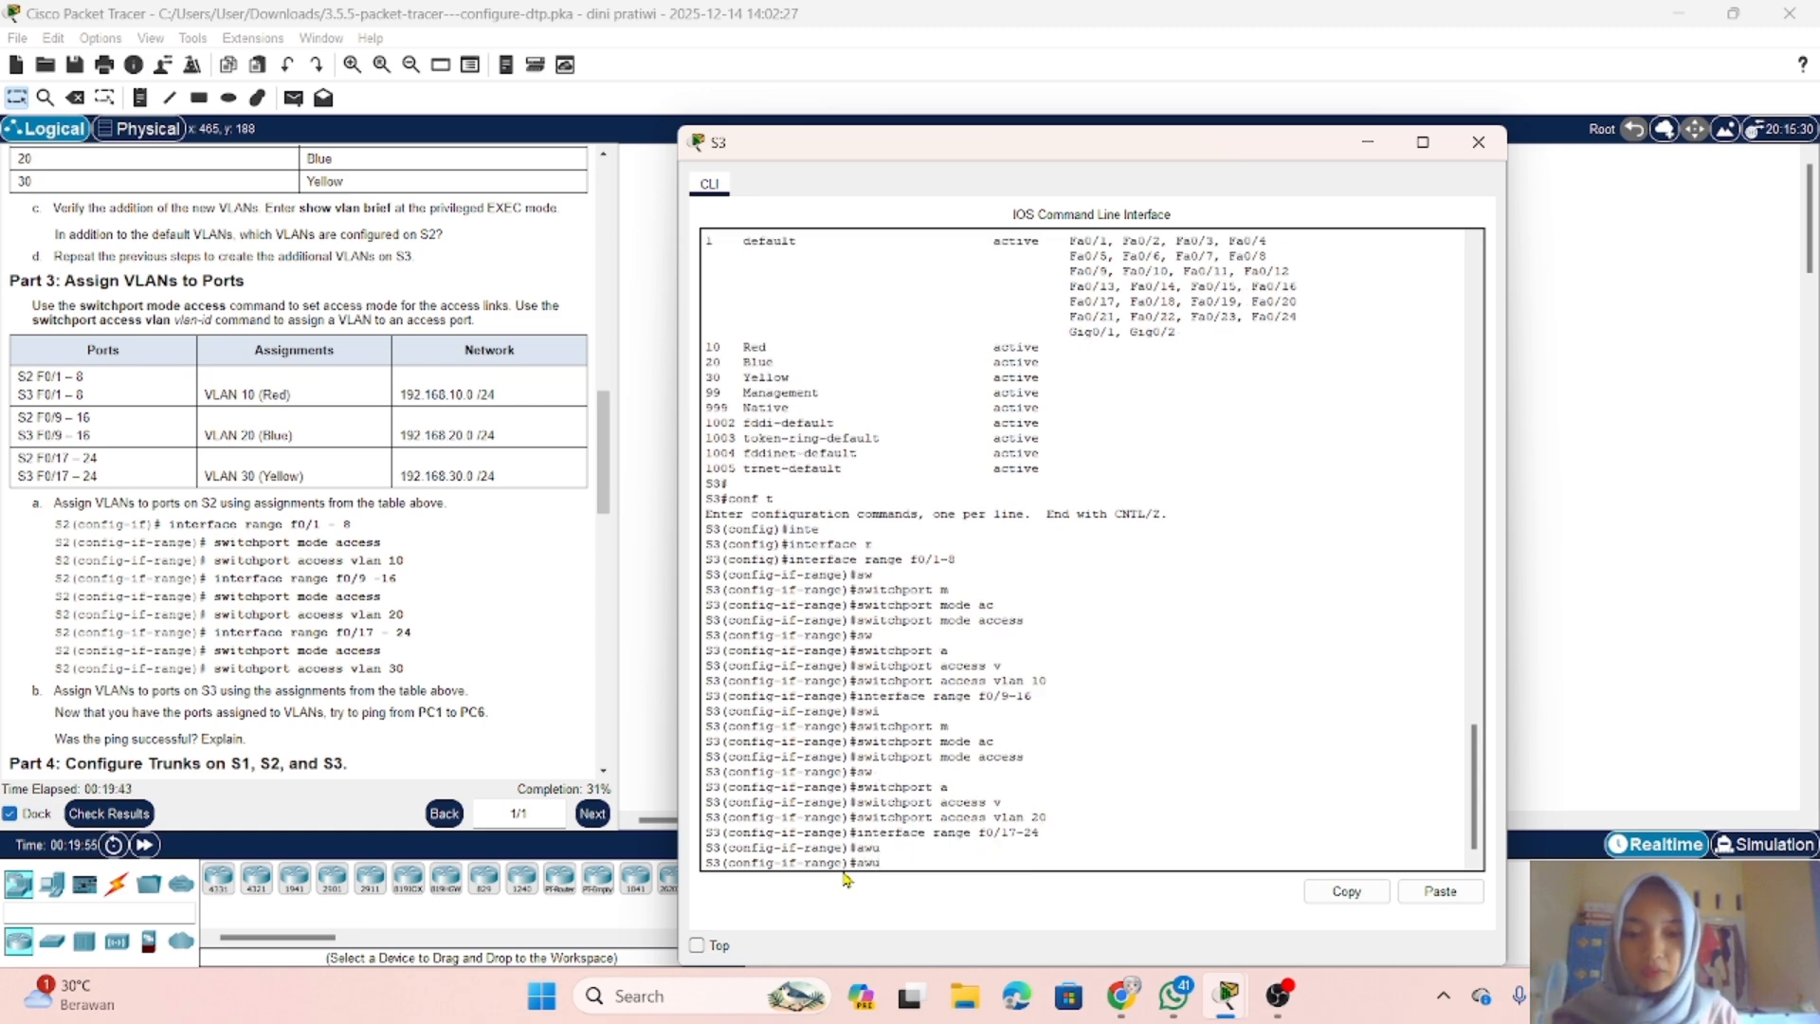
pyautogui.write('s')
pyautogui.press('Tab')
pyautogui.write('w')
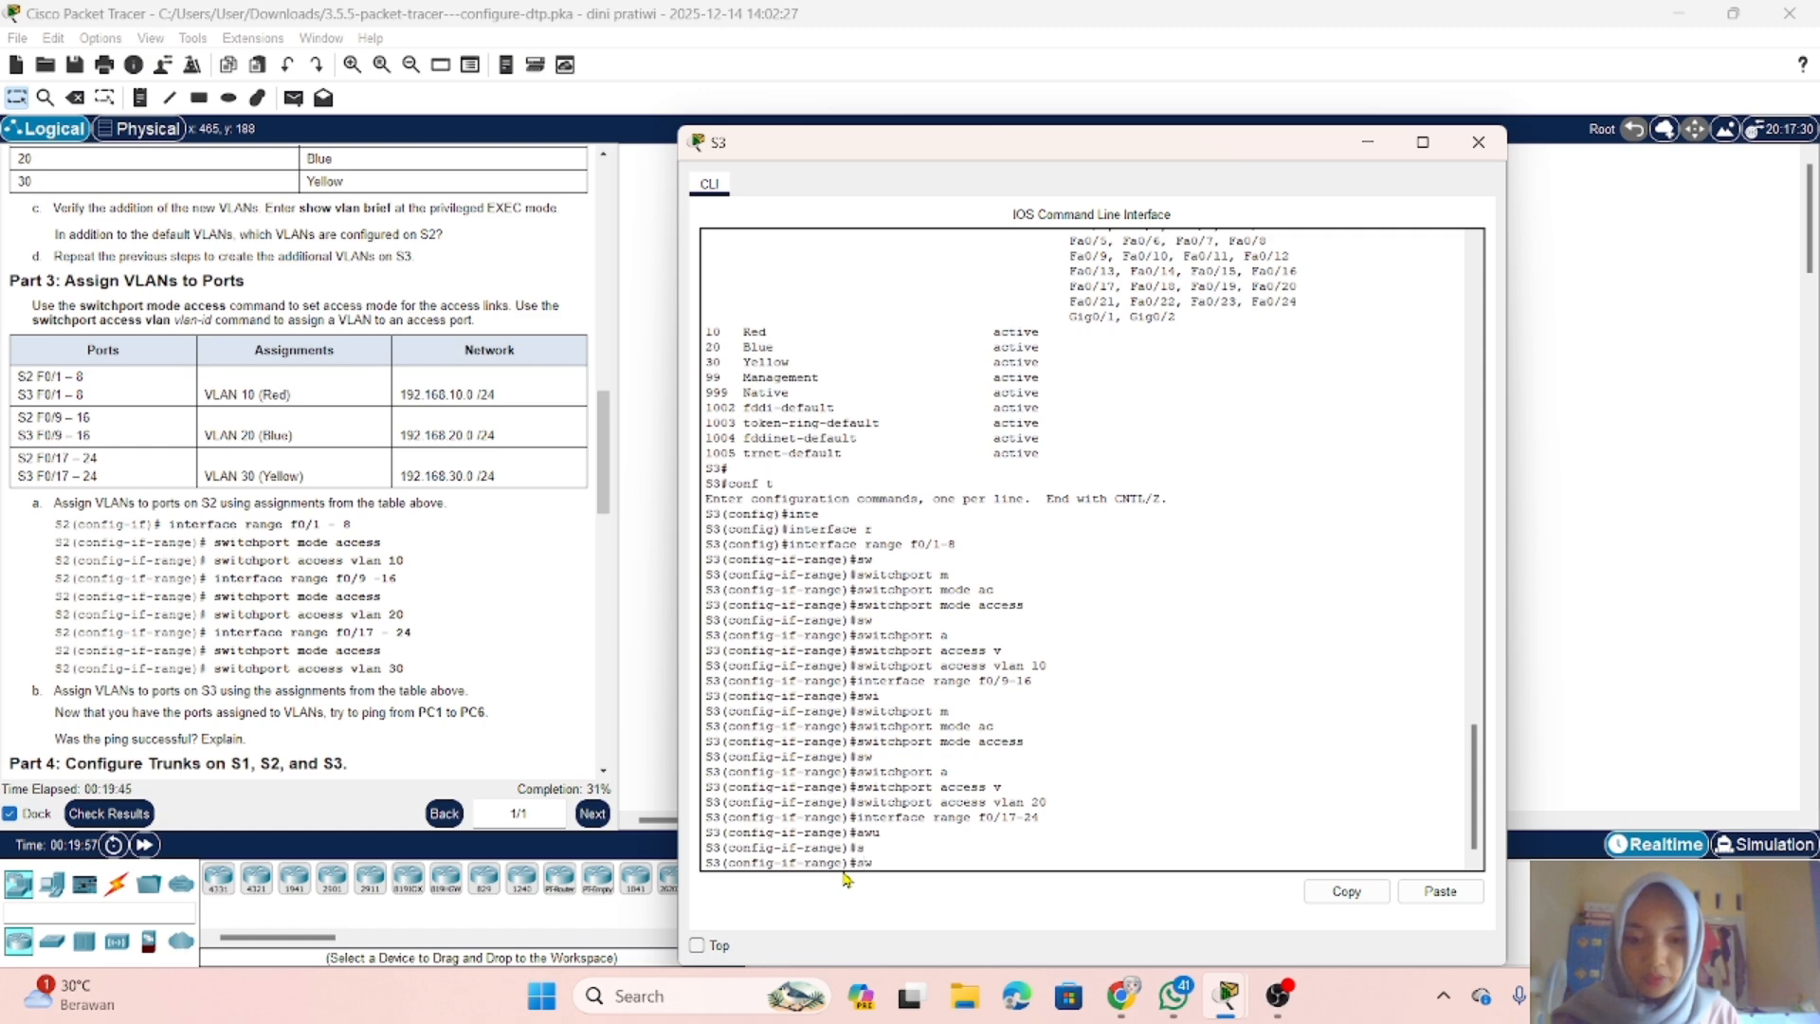
pyautogui.press('Tab')
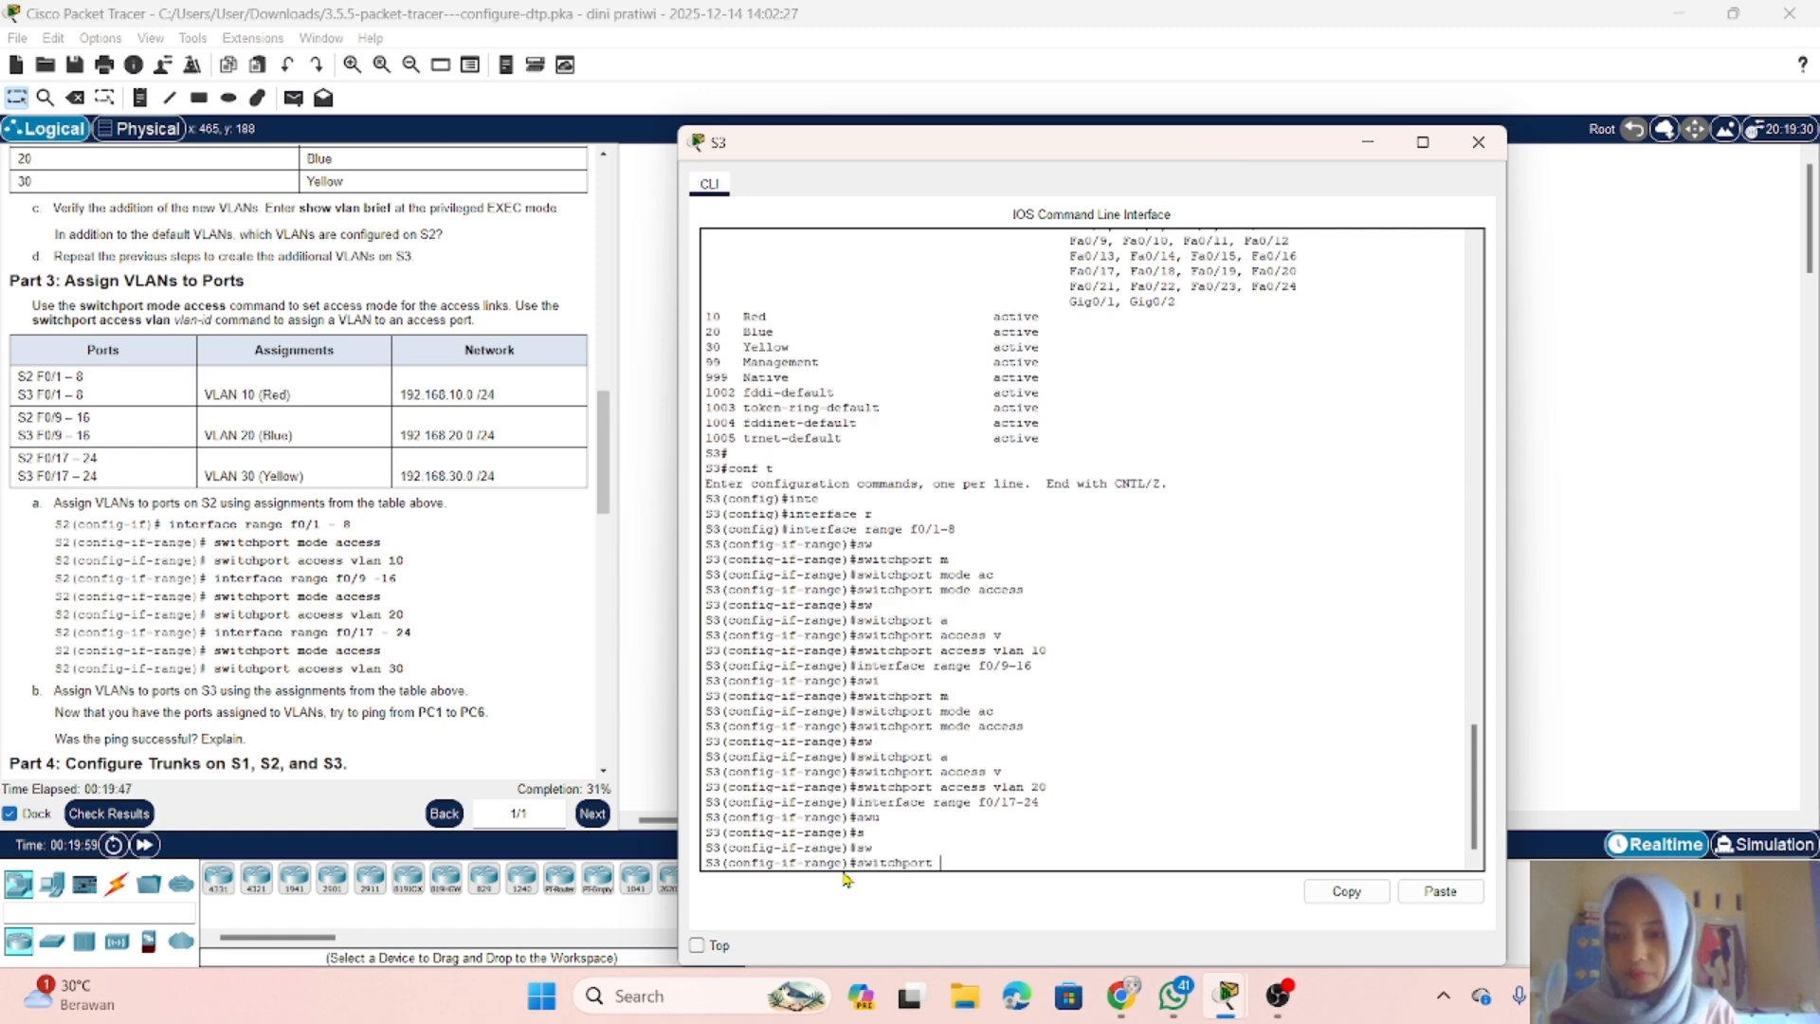
pyautogui.write('m')
pyautogui.press('Tab')
pyautogui.write('a')
pyautogui.press('Tab')
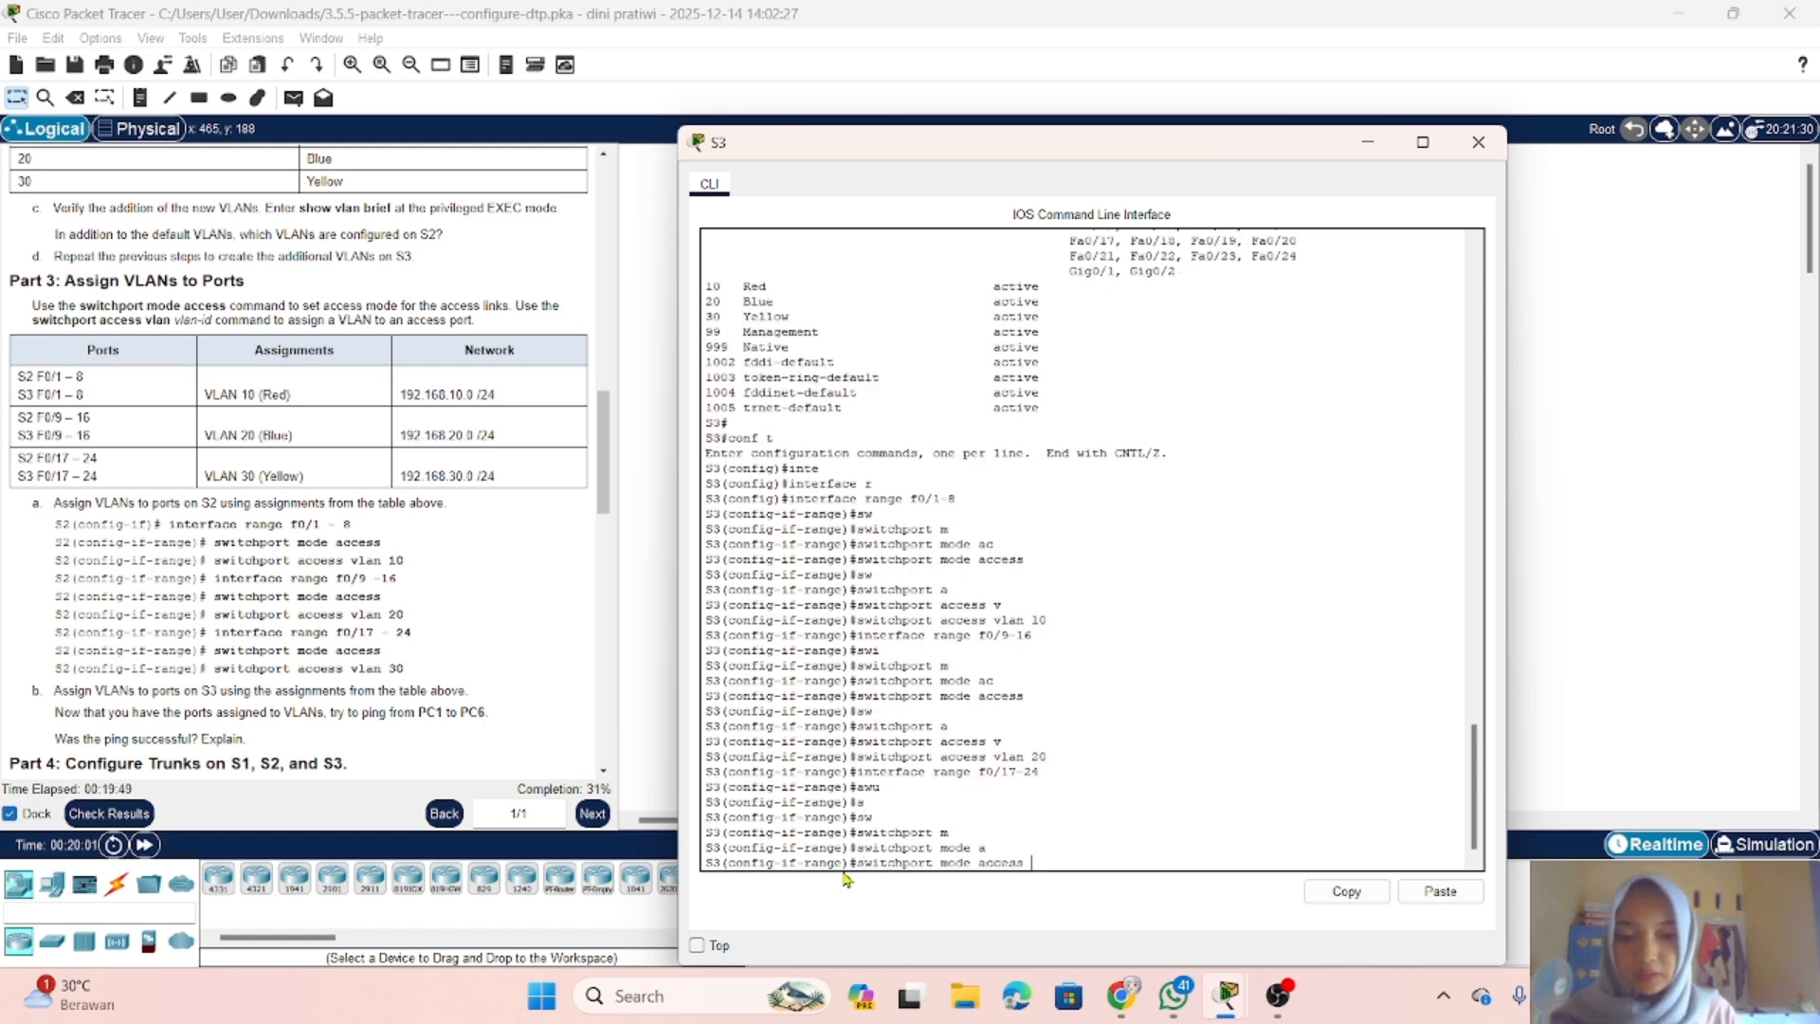
pyautogui.press('Return')
# Step: Assign S3 ports f0/17-24 to VLAN 30 with switchport access vlan 30
pyautogui.write('sw')
pyautogui.press('Tab')
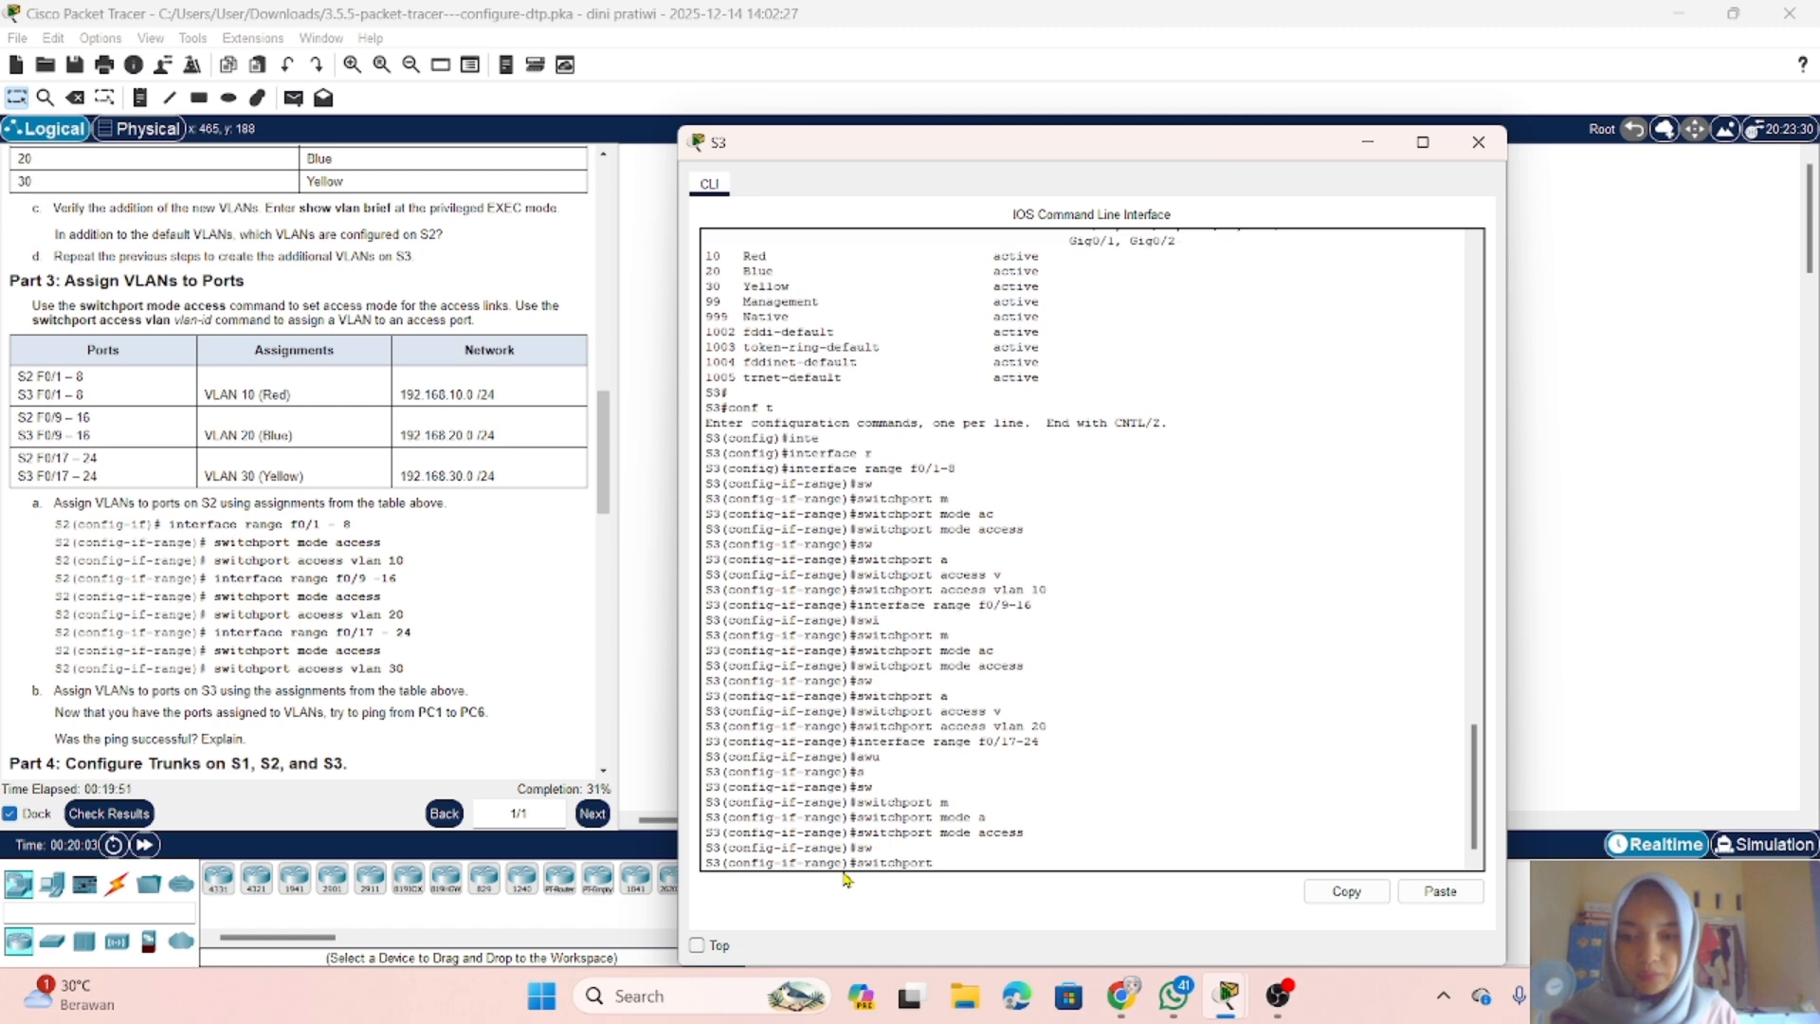
pyautogui.write('a')
pyautogui.press('Tab')
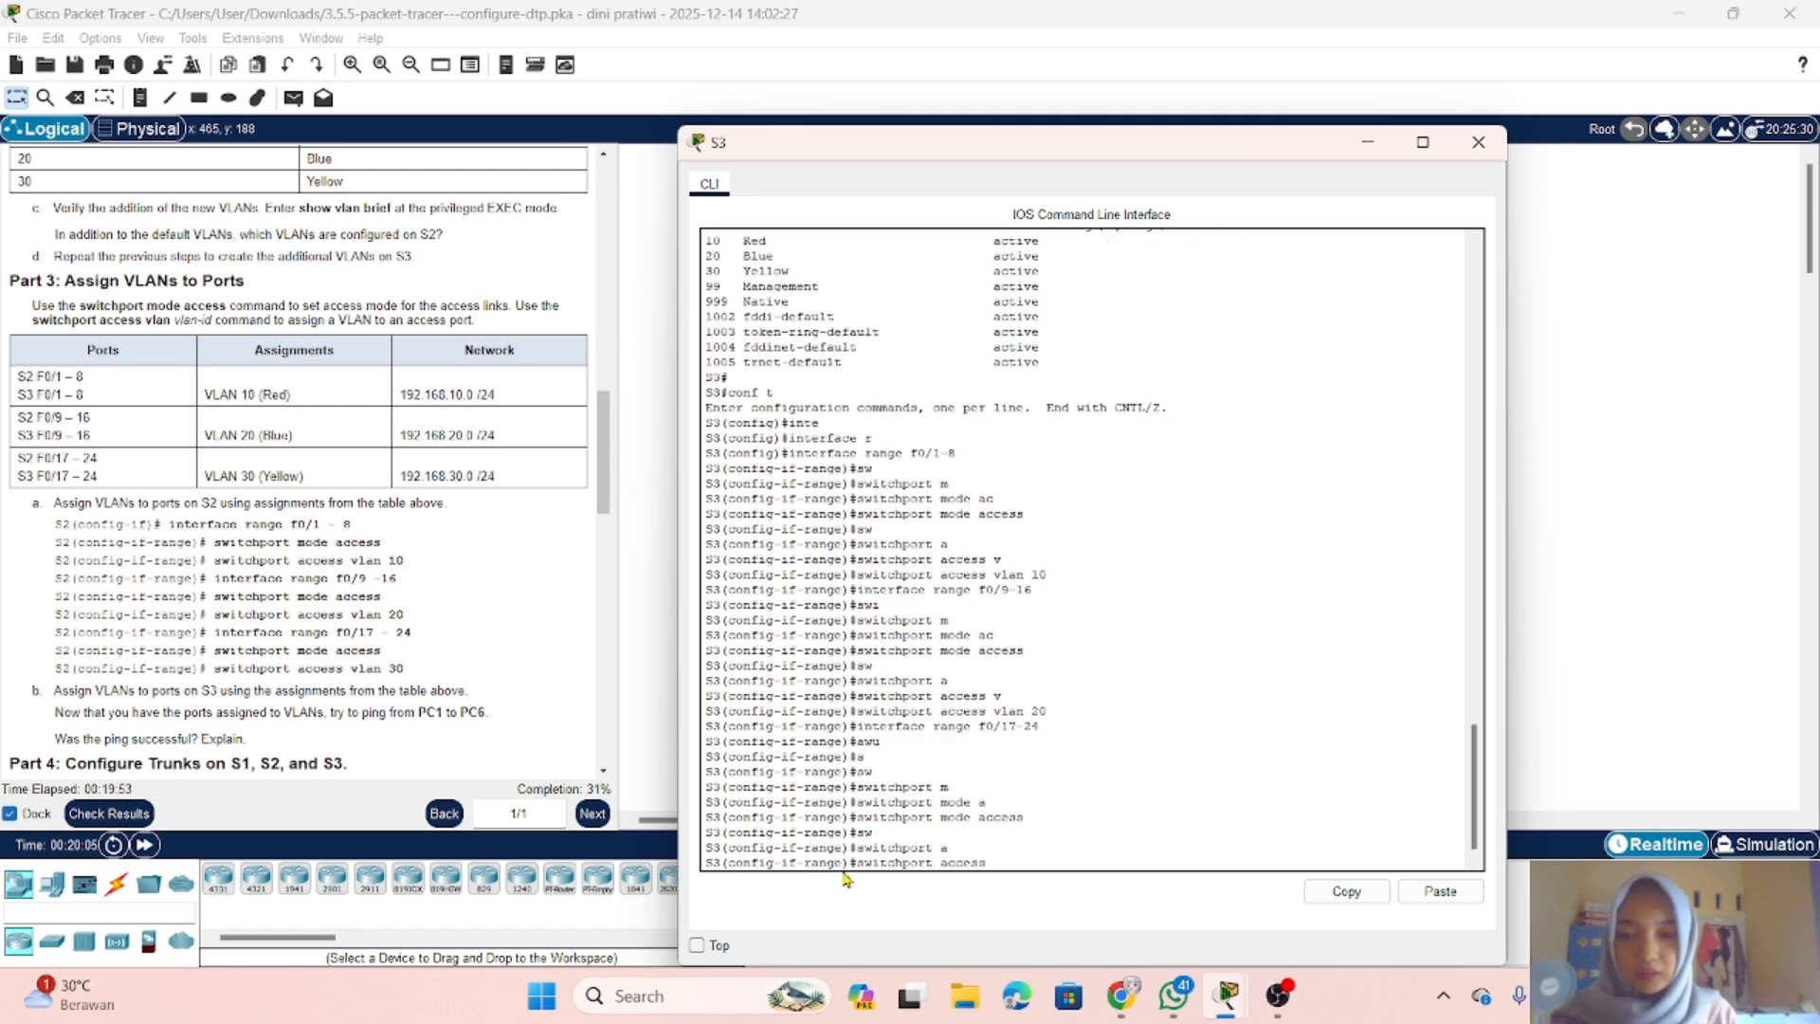
pyautogui.write('v')
pyautogui.press('Tab')
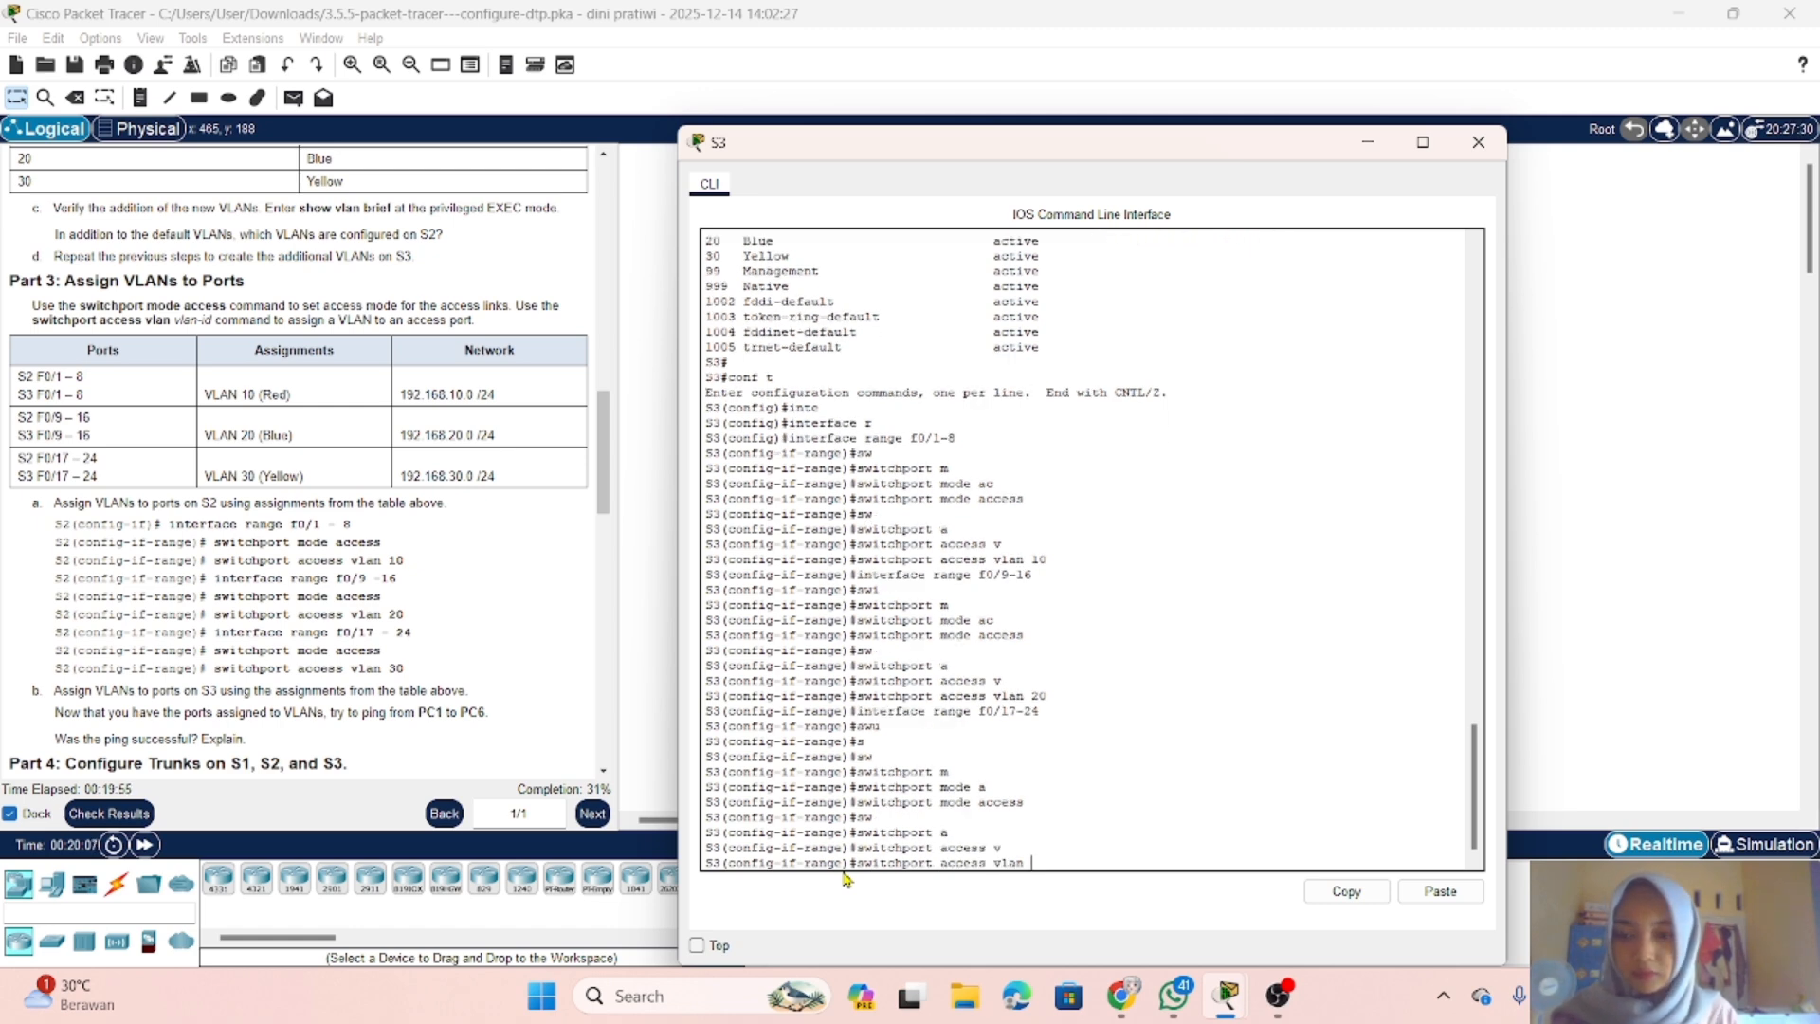
pyautogui.write('30')
pyautogui.press('Return')
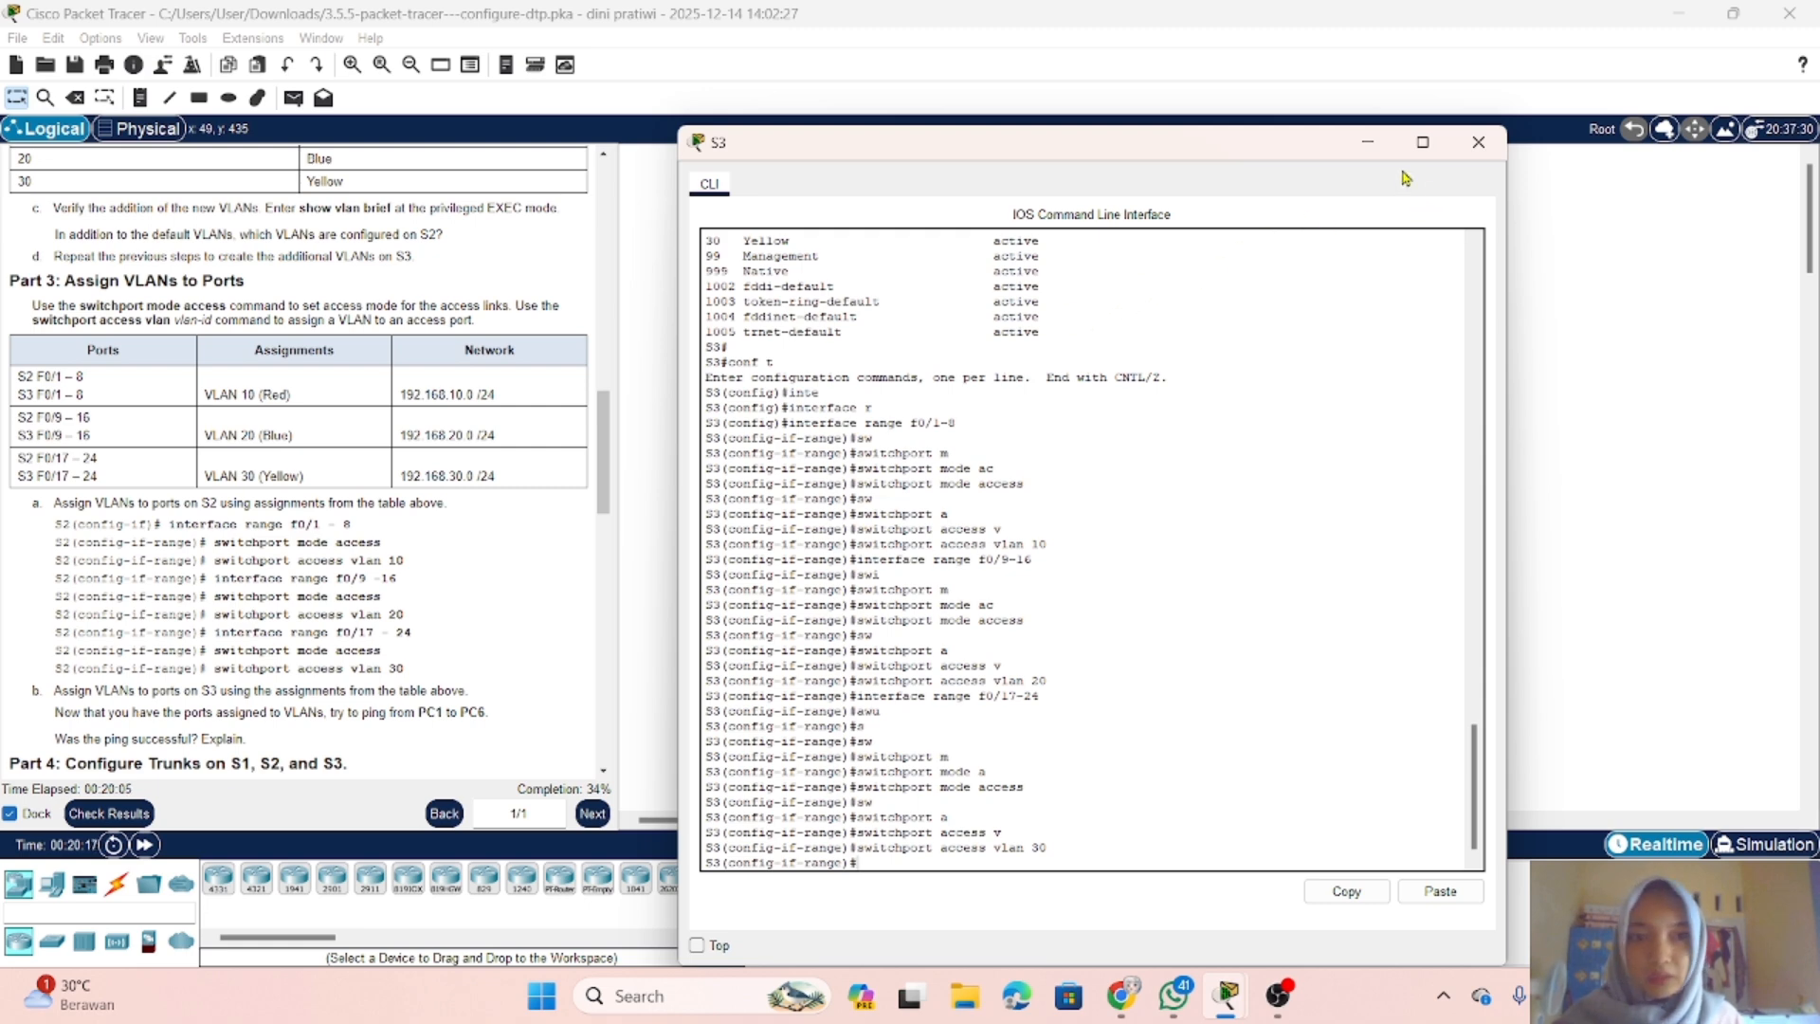
# Step: Put the S3 console away and fast-forward the network time in the topology view
pyautogui.click(1365, 147)
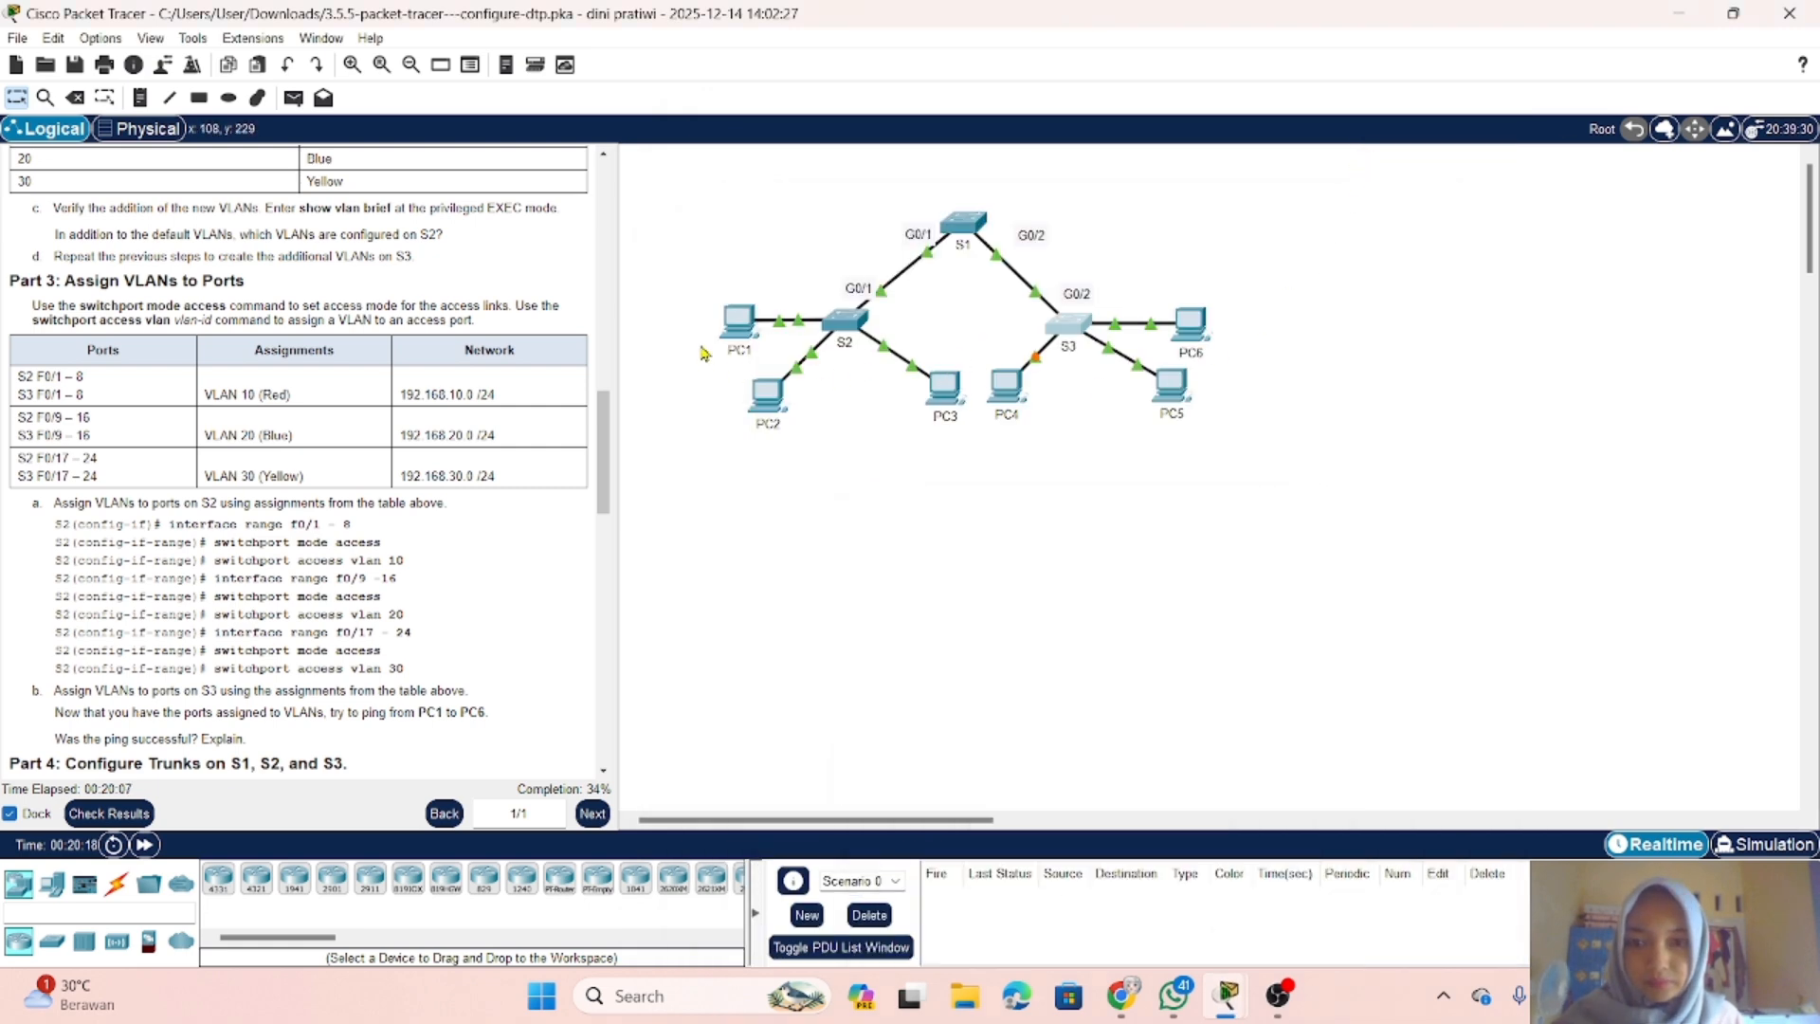
pyautogui.click(741, 332)
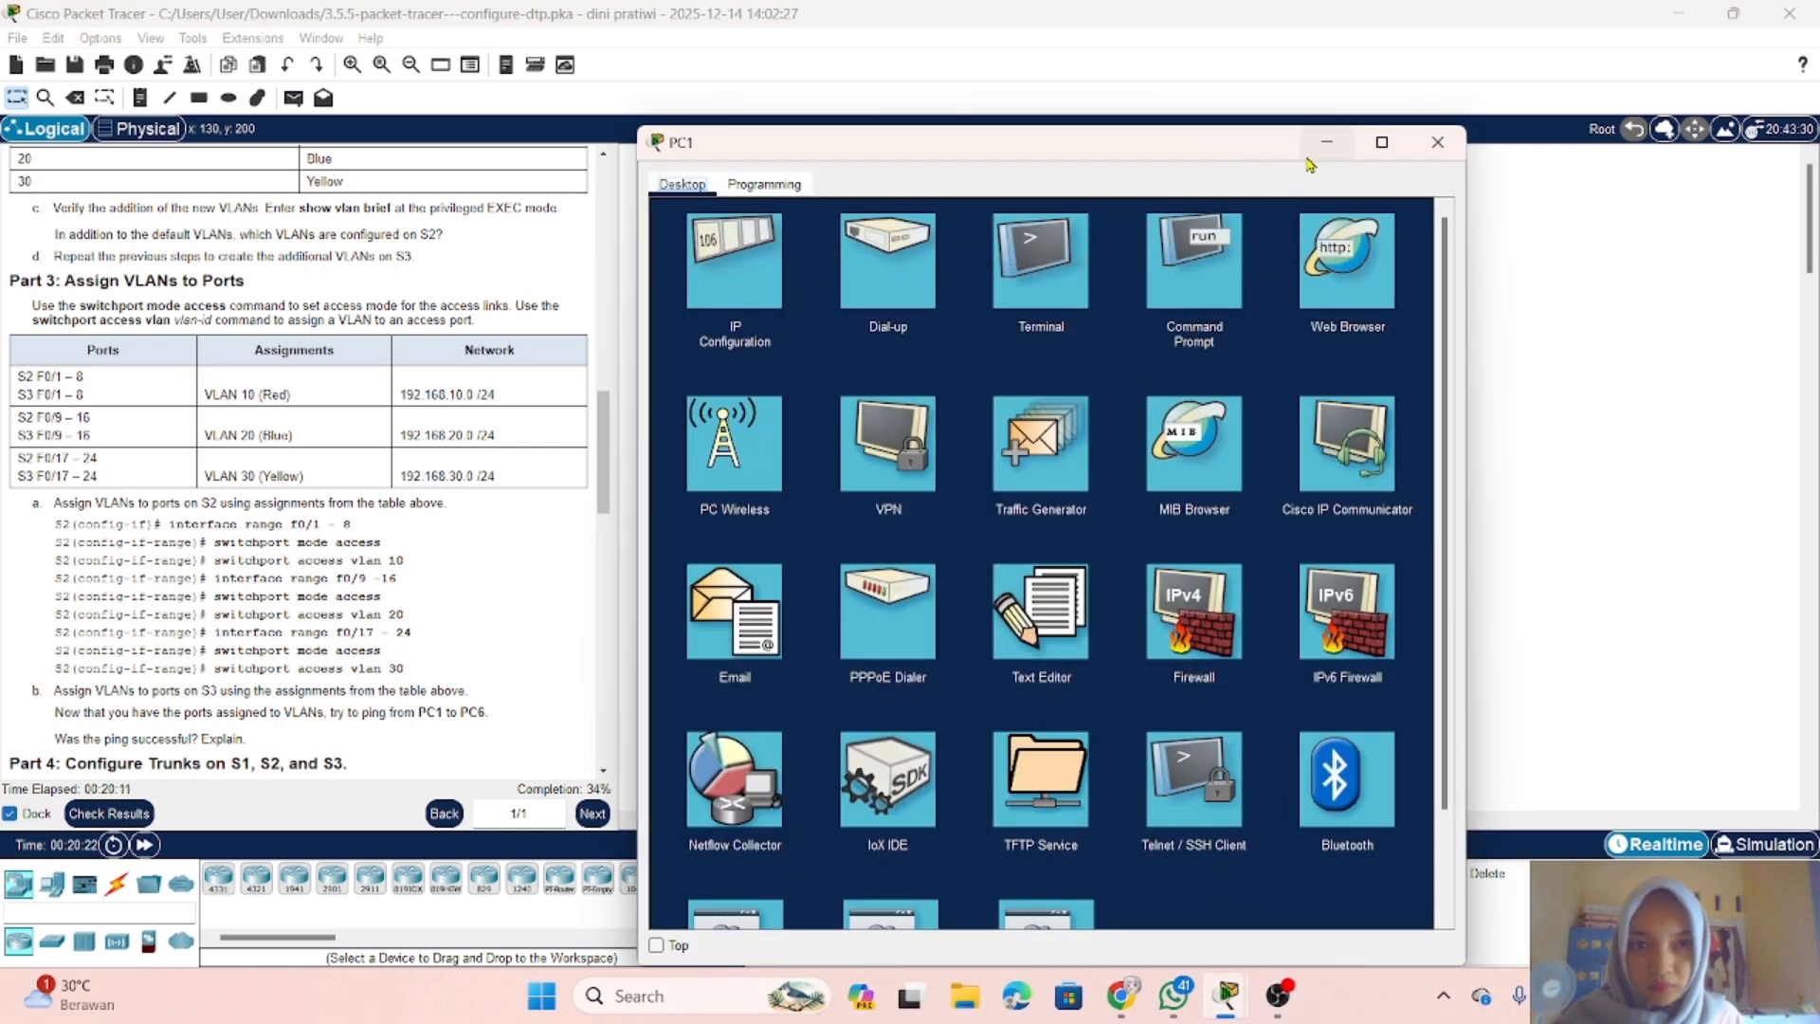
pyautogui.click(1326, 143)
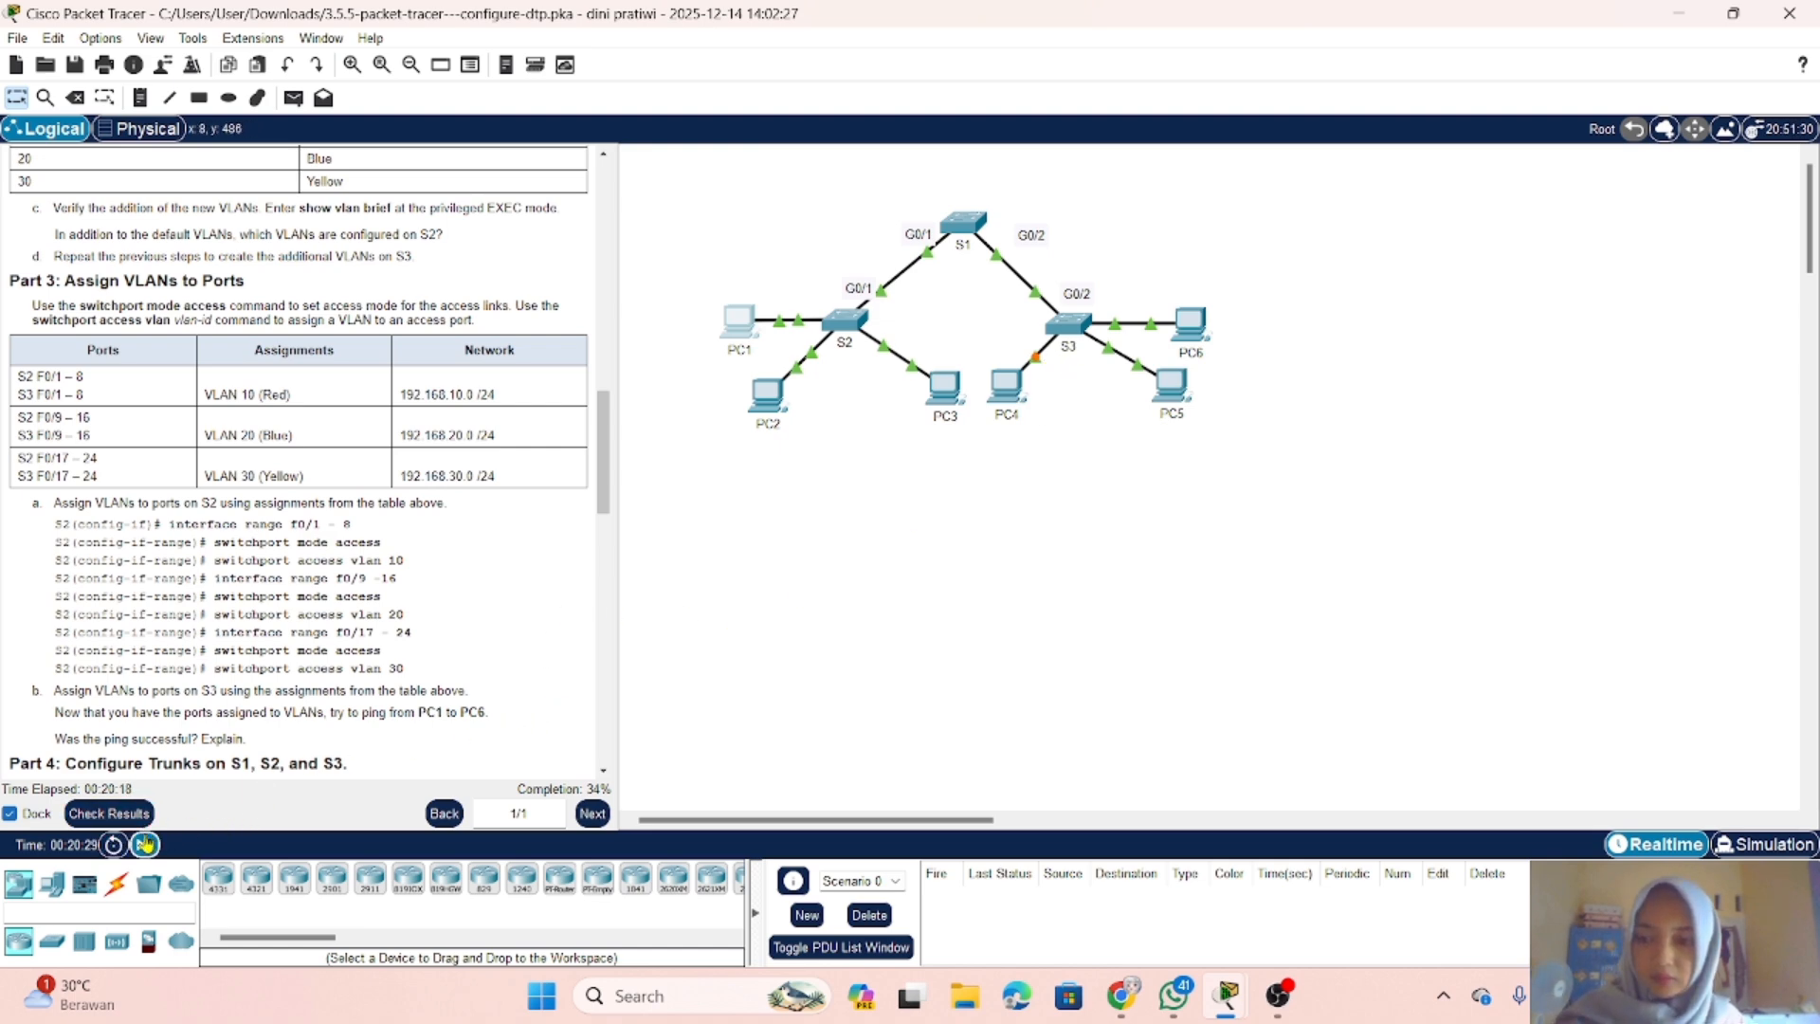
pyautogui.click(144, 843)
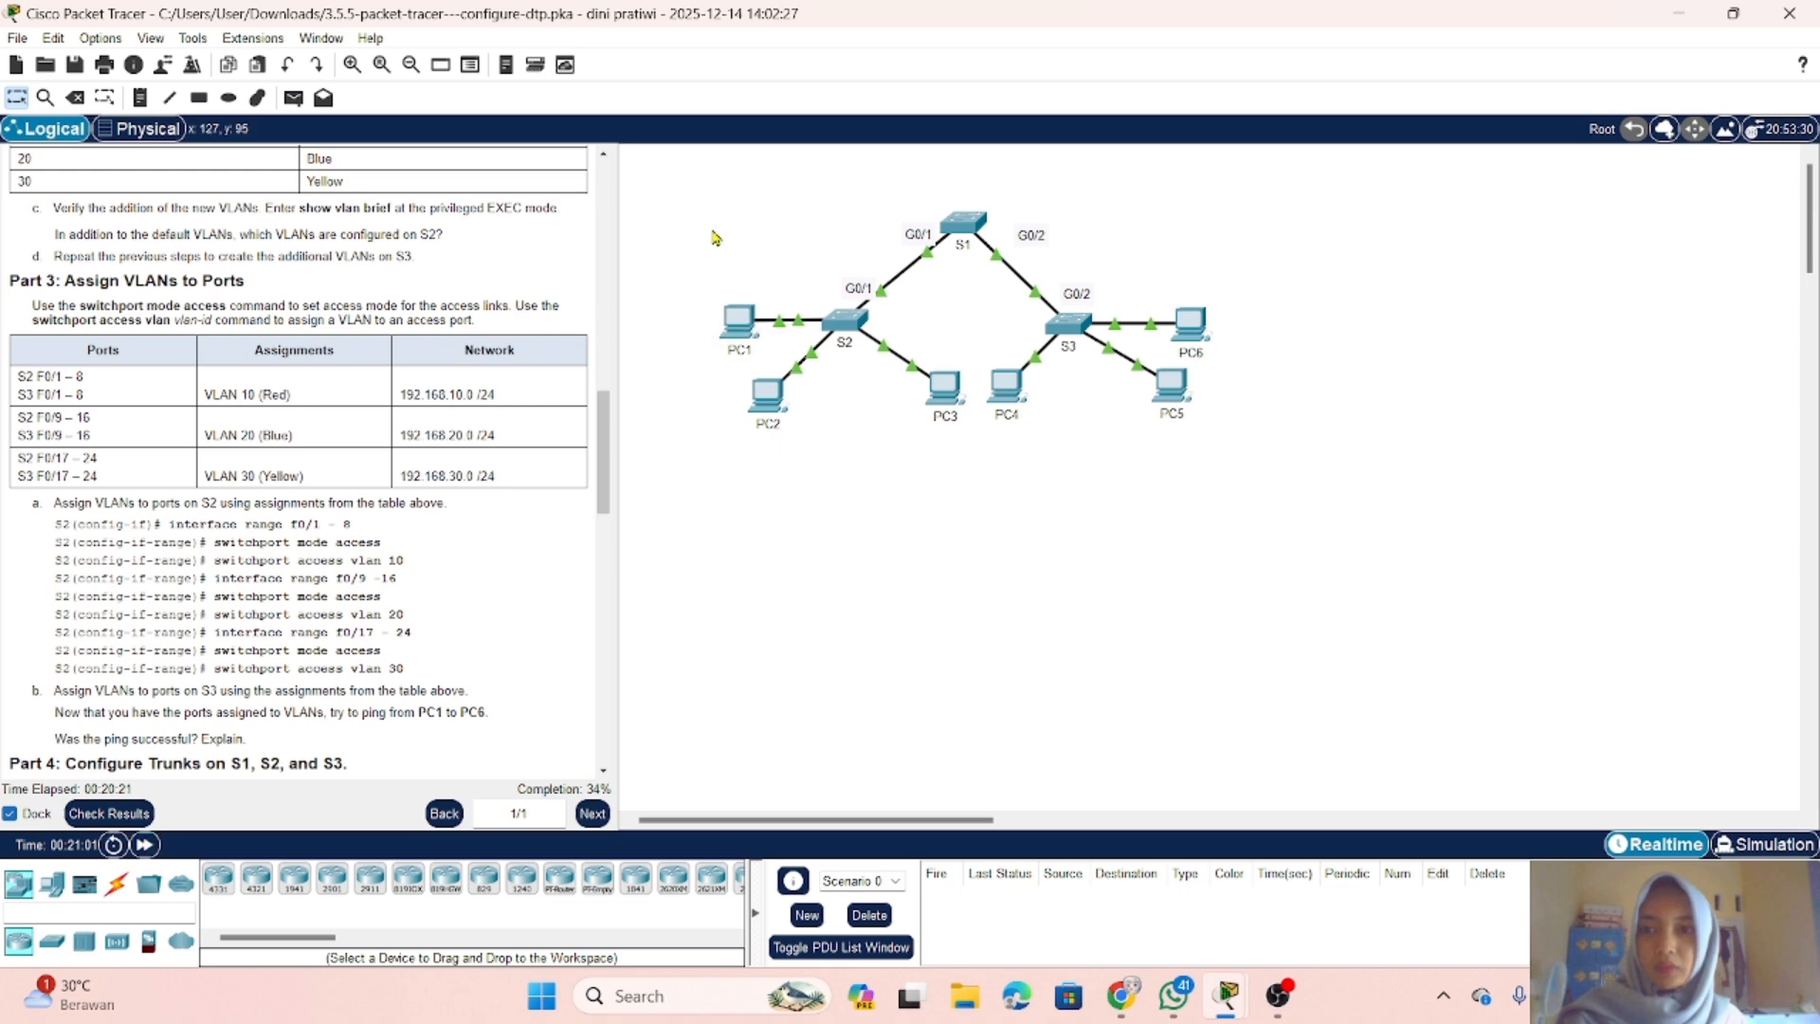
# Step: Send a simple PDU from PC1 to PC6 to test the ping between them
pyautogui.click(306, 99)
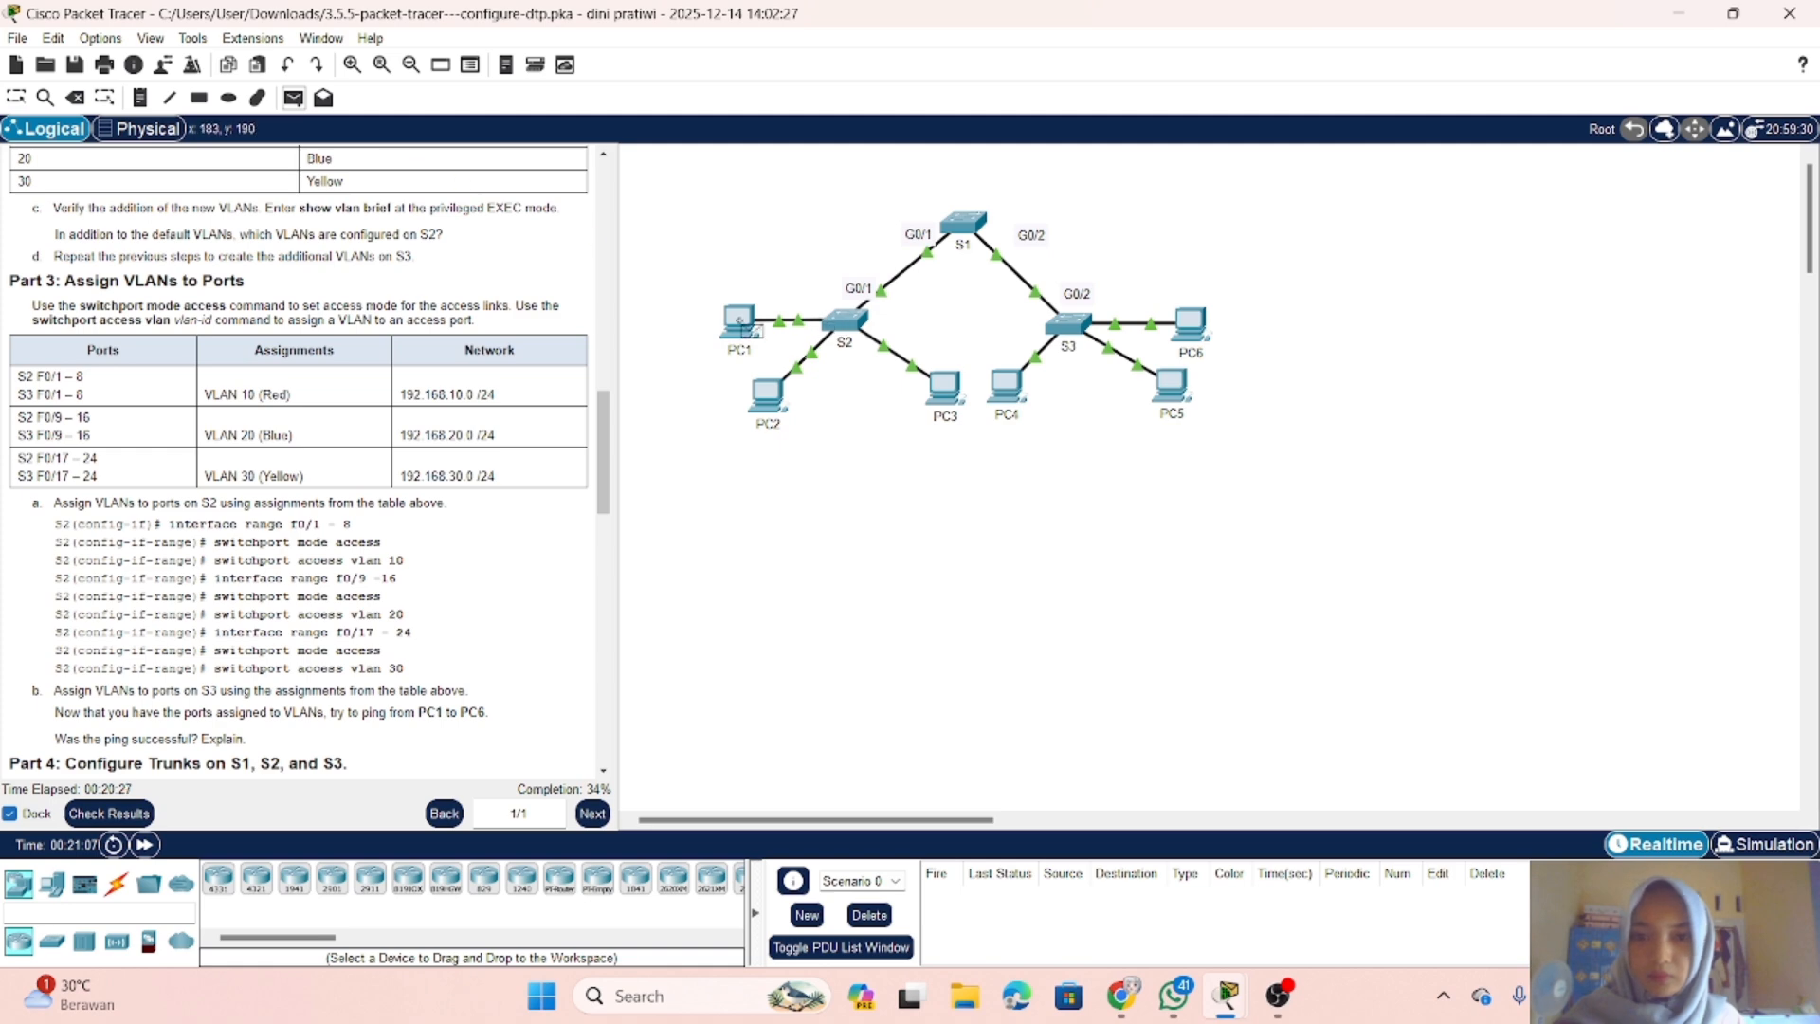
pyautogui.click(737, 323)
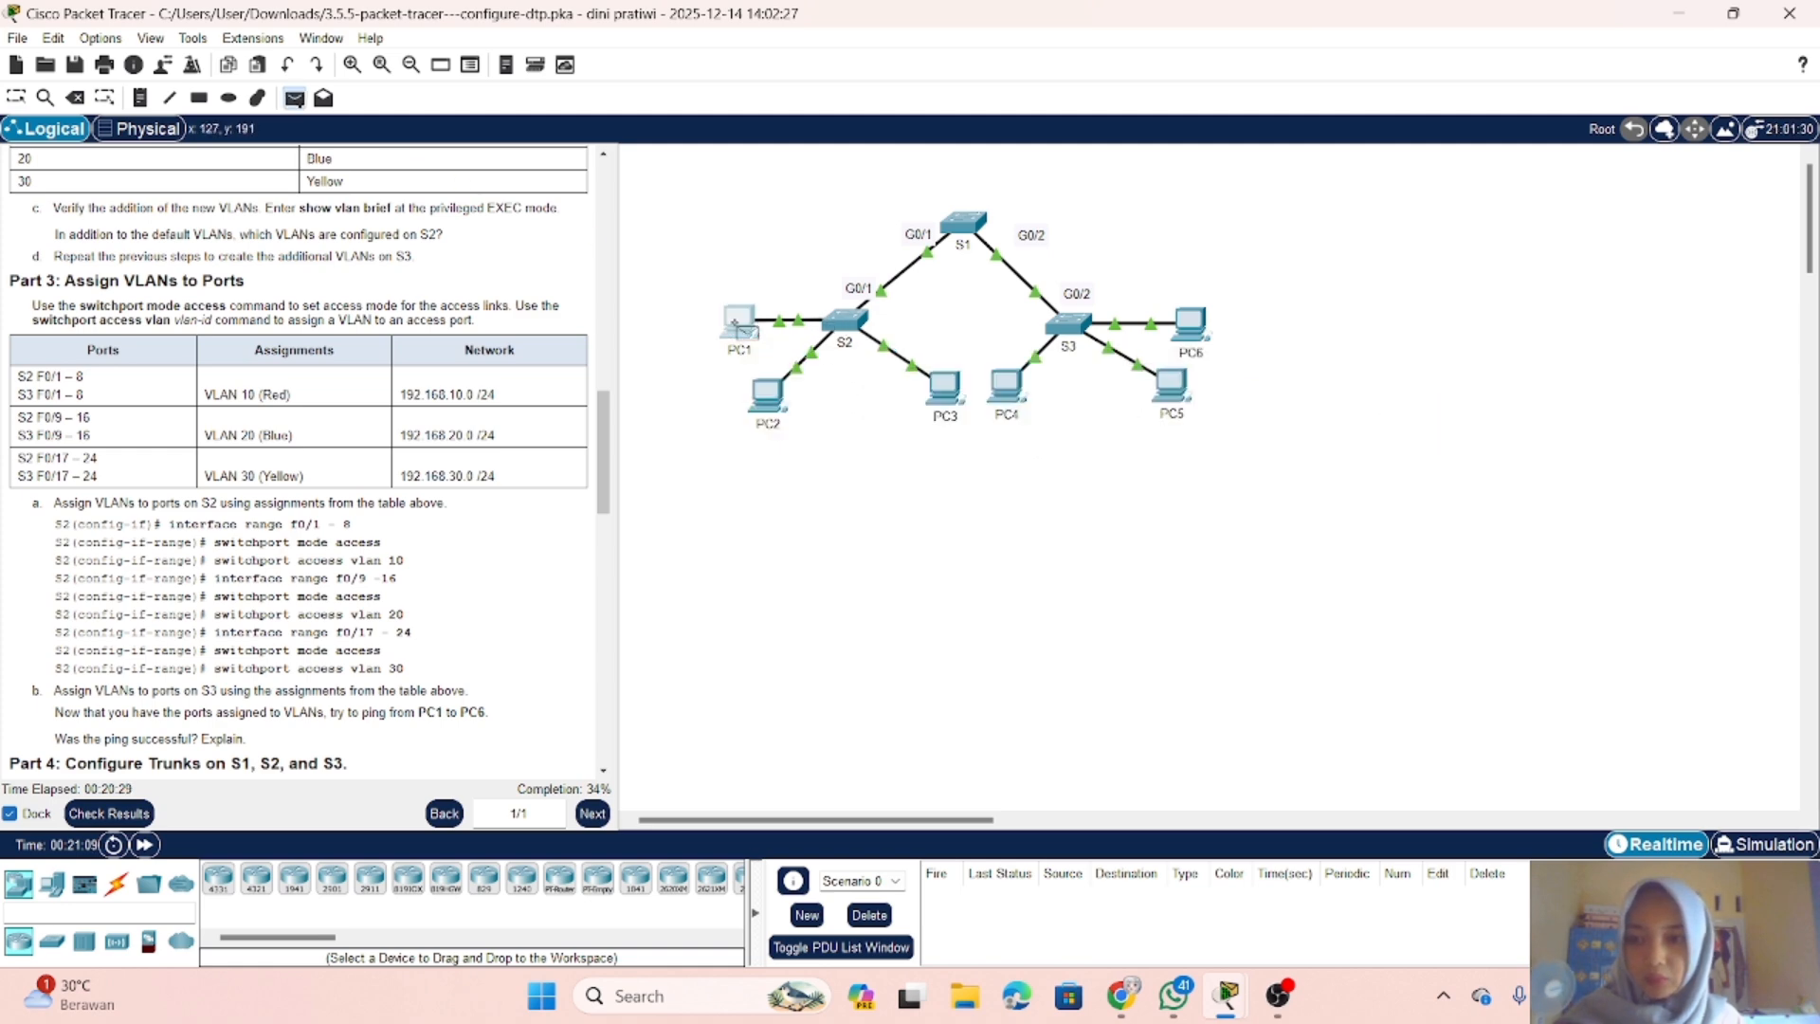
pyautogui.click(1191, 325)
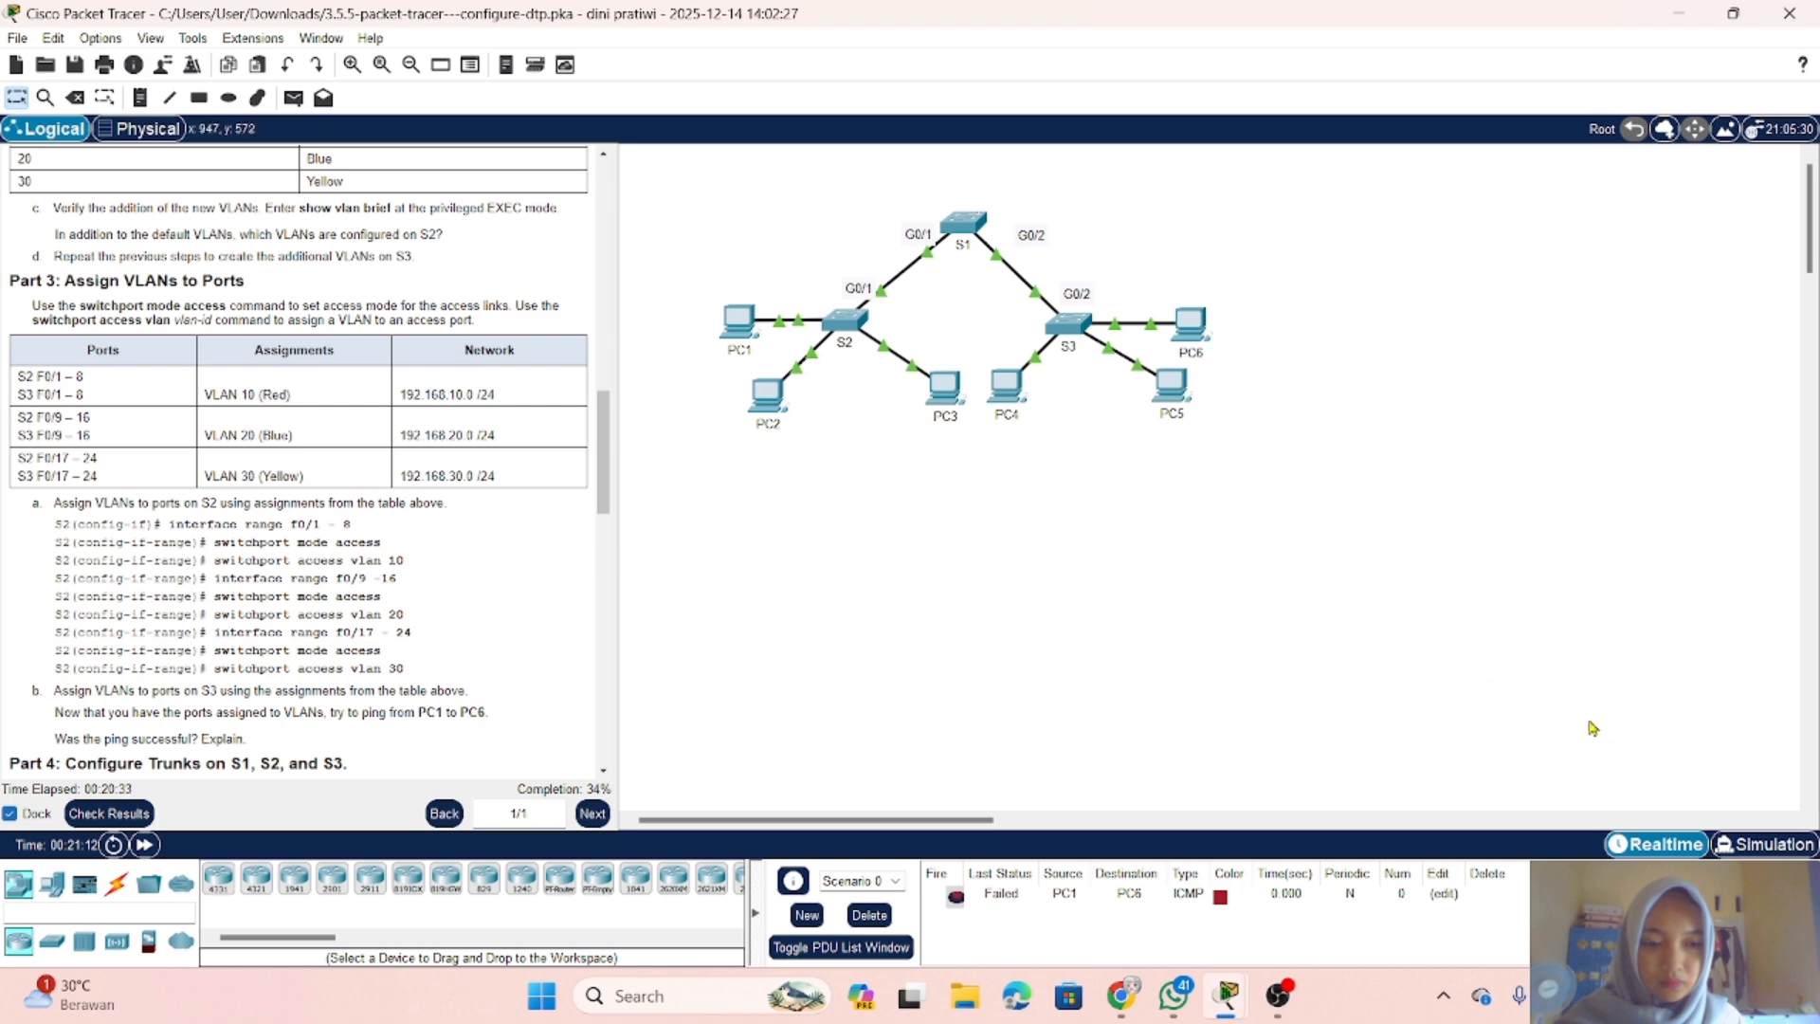
# Step: Switch to Simulation mode and play the PC1 to PC6 ICMP packet to examine its path
pyautogui.click(1754, 846)
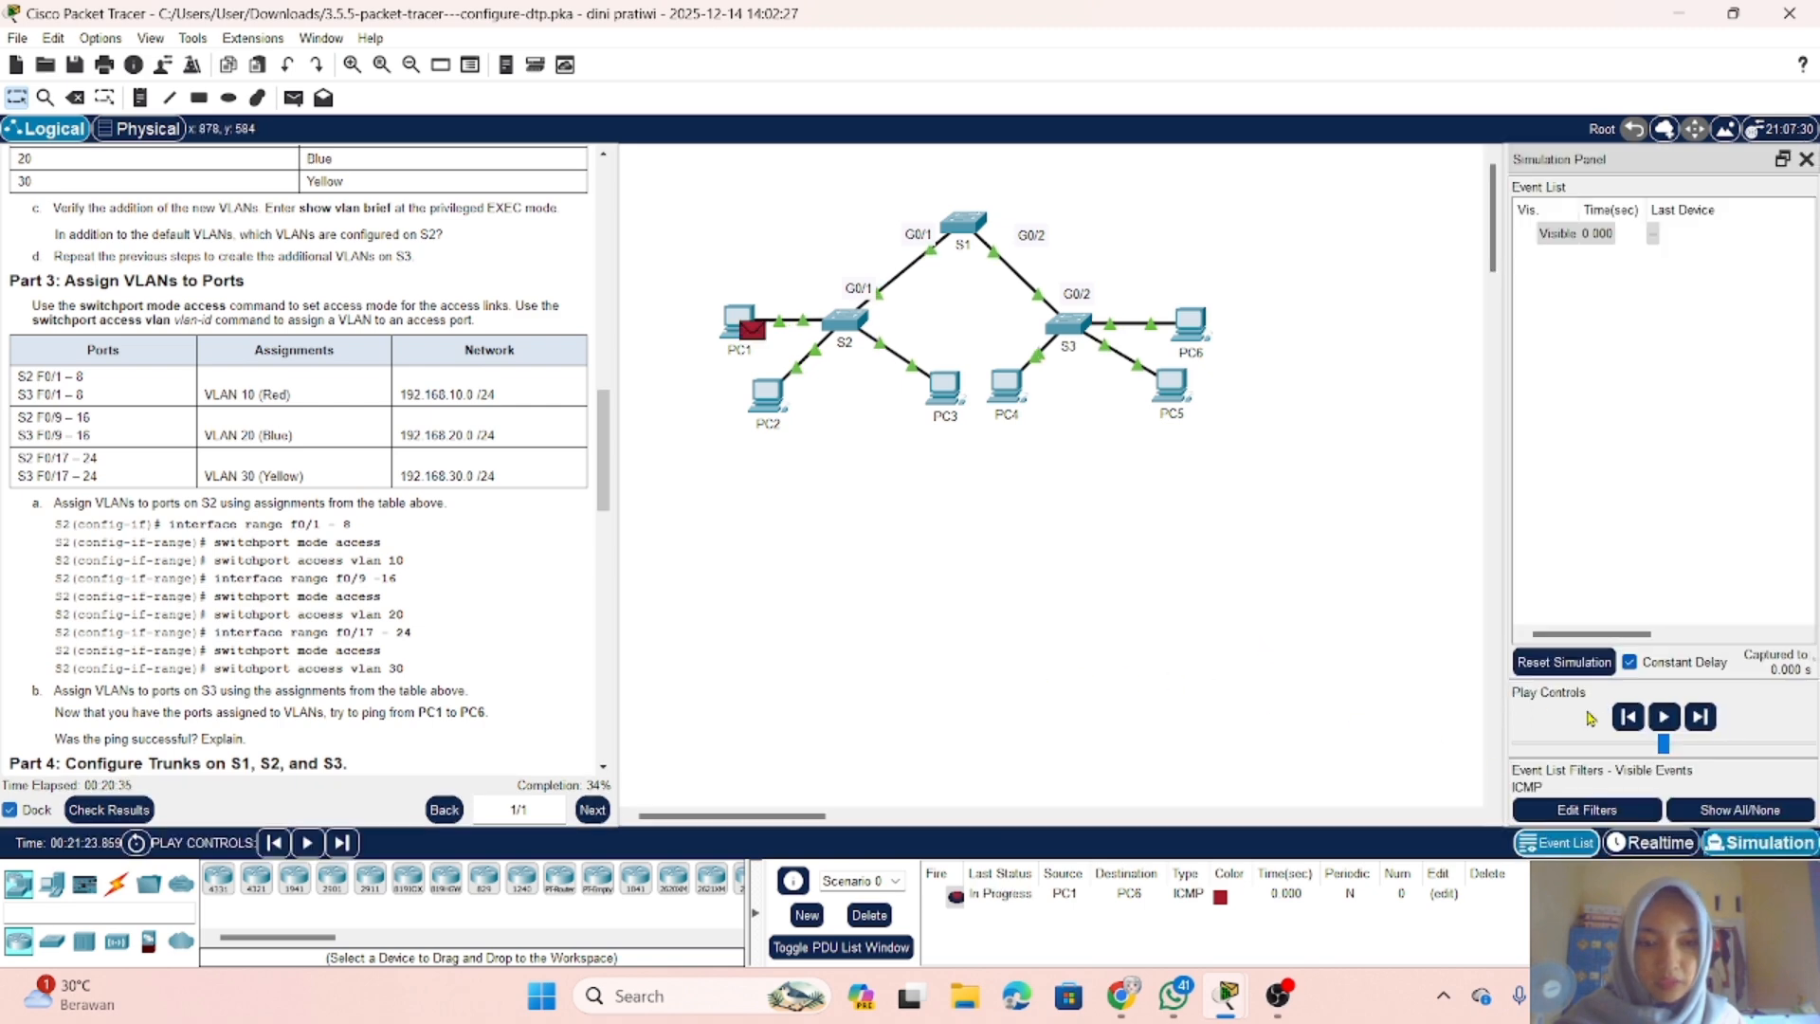
pyautogui.click(1677, 718)
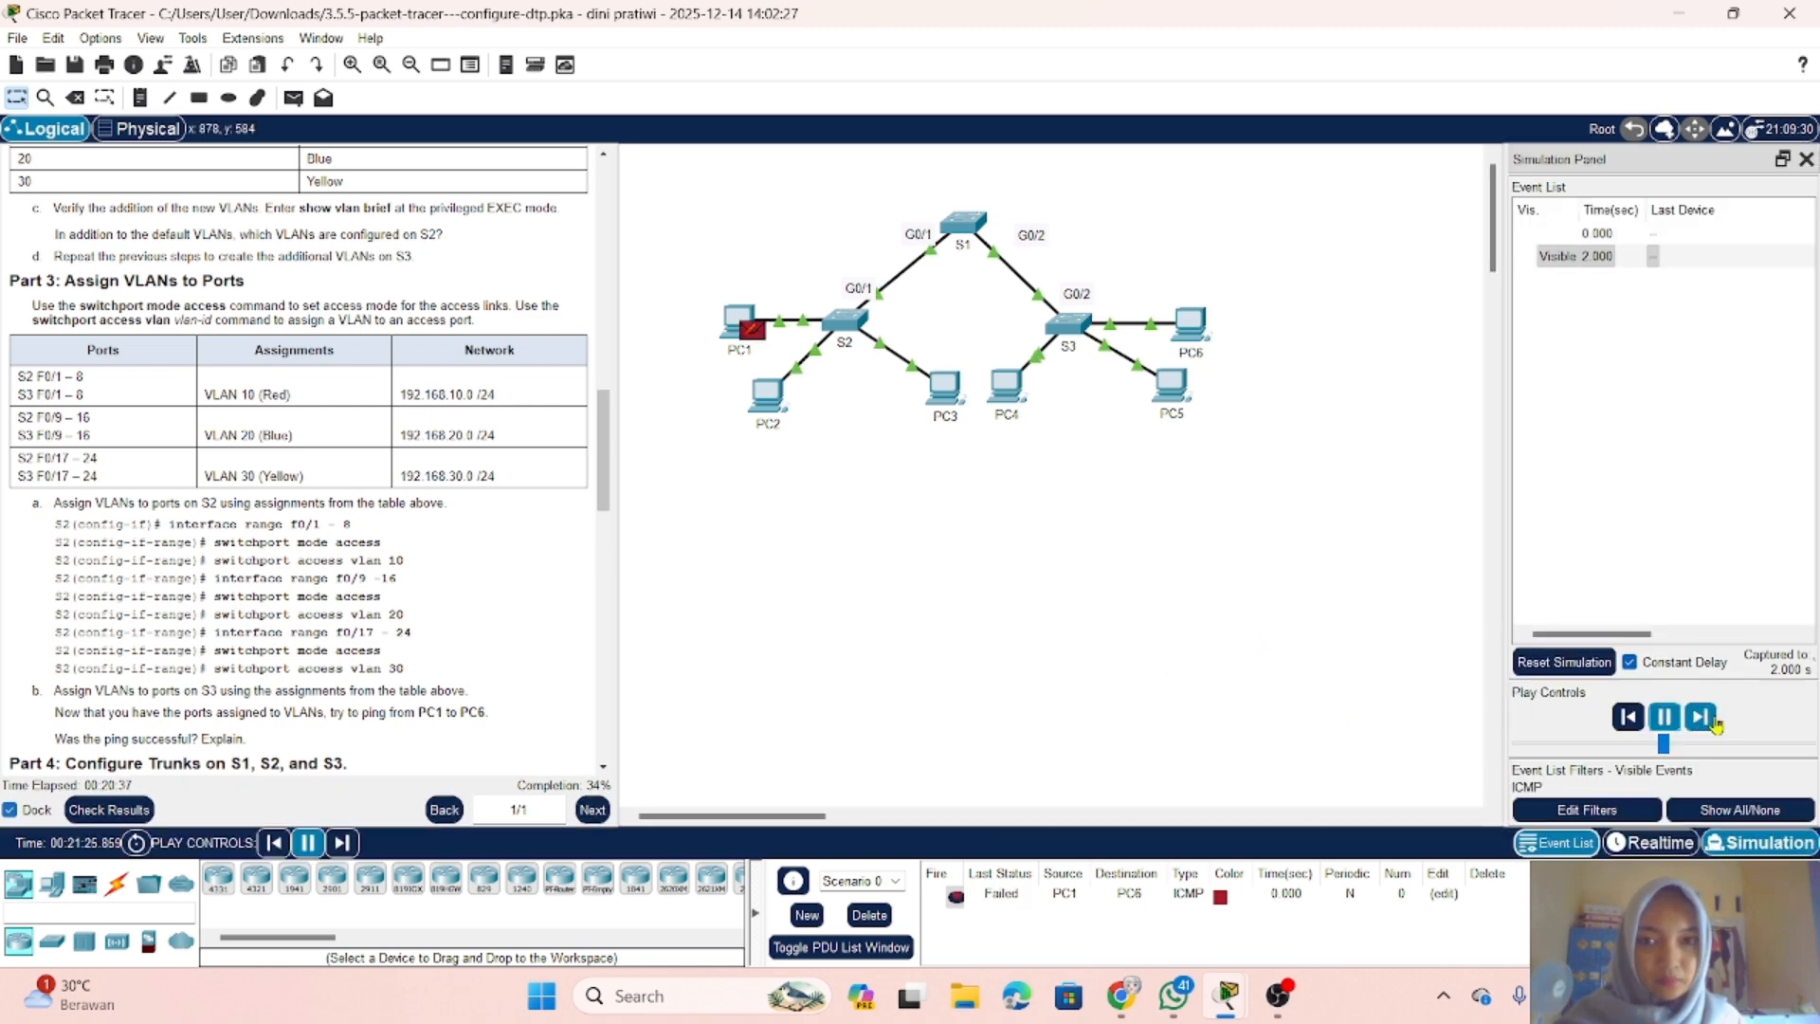
pyautogui.click(1715, 721)
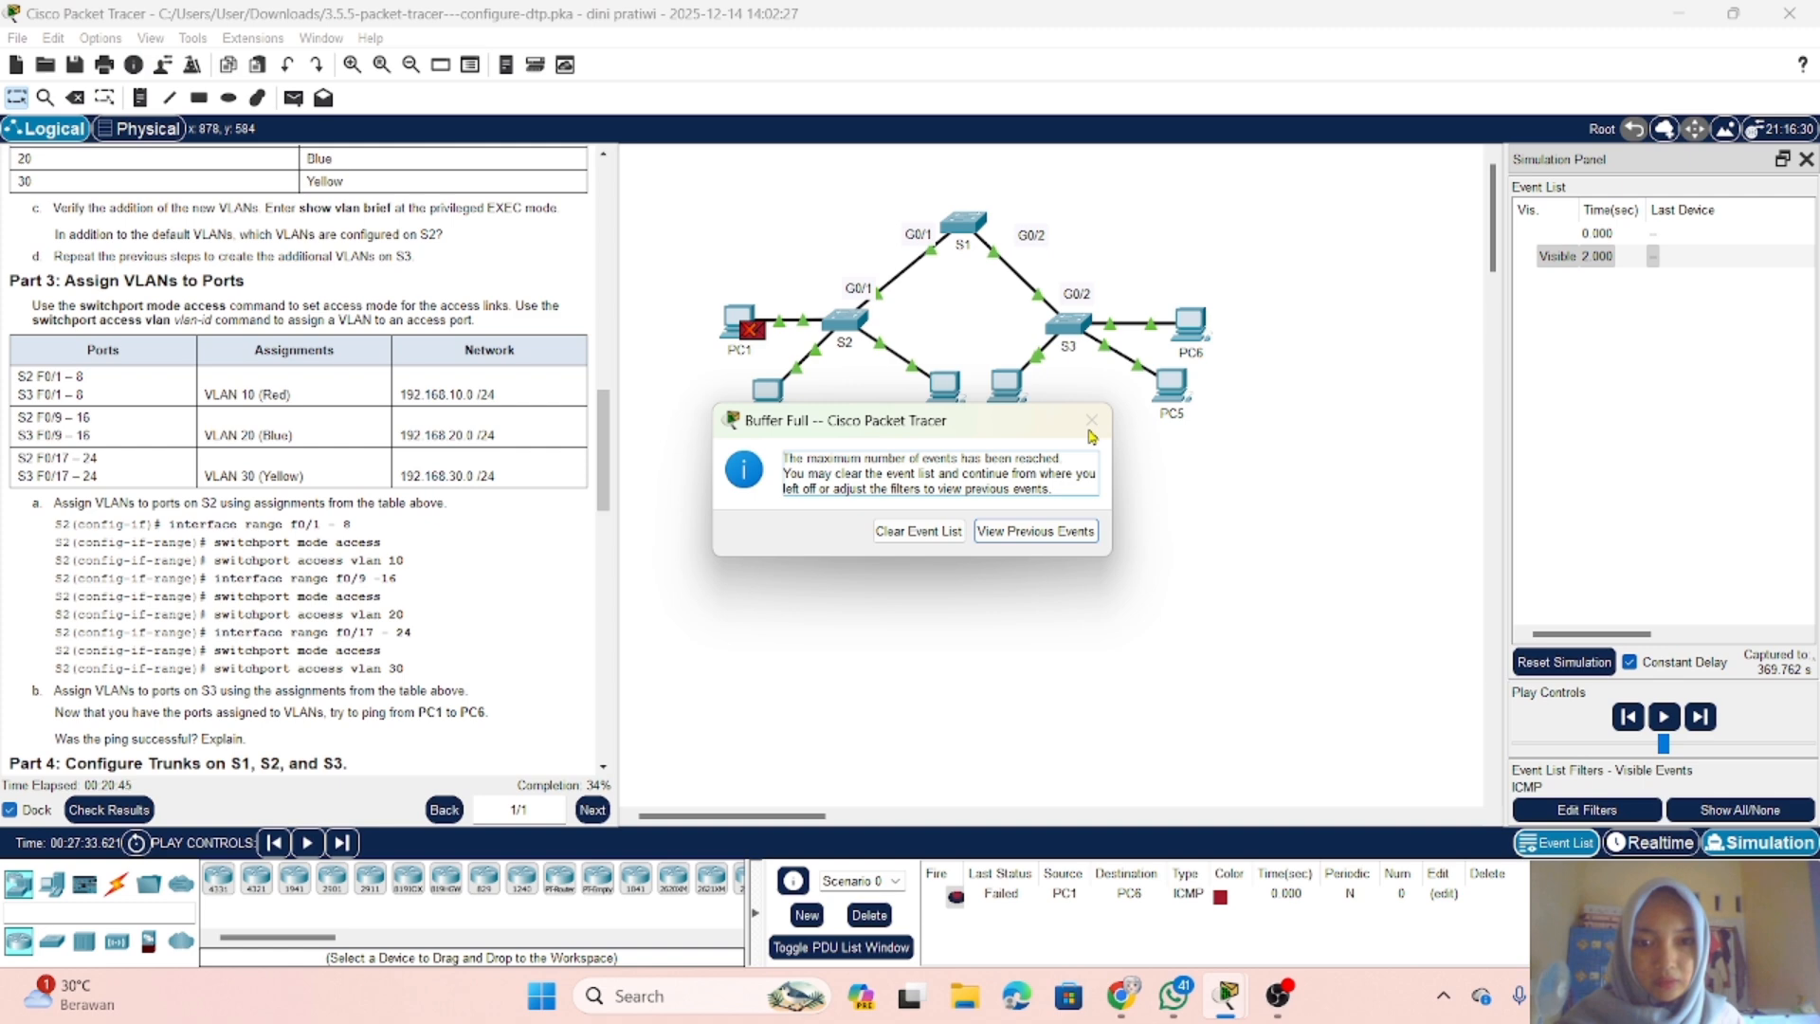
# Step: Clear the full simulation event list and switch the network back to Realtime mode
pyautogui.click(959, 540)
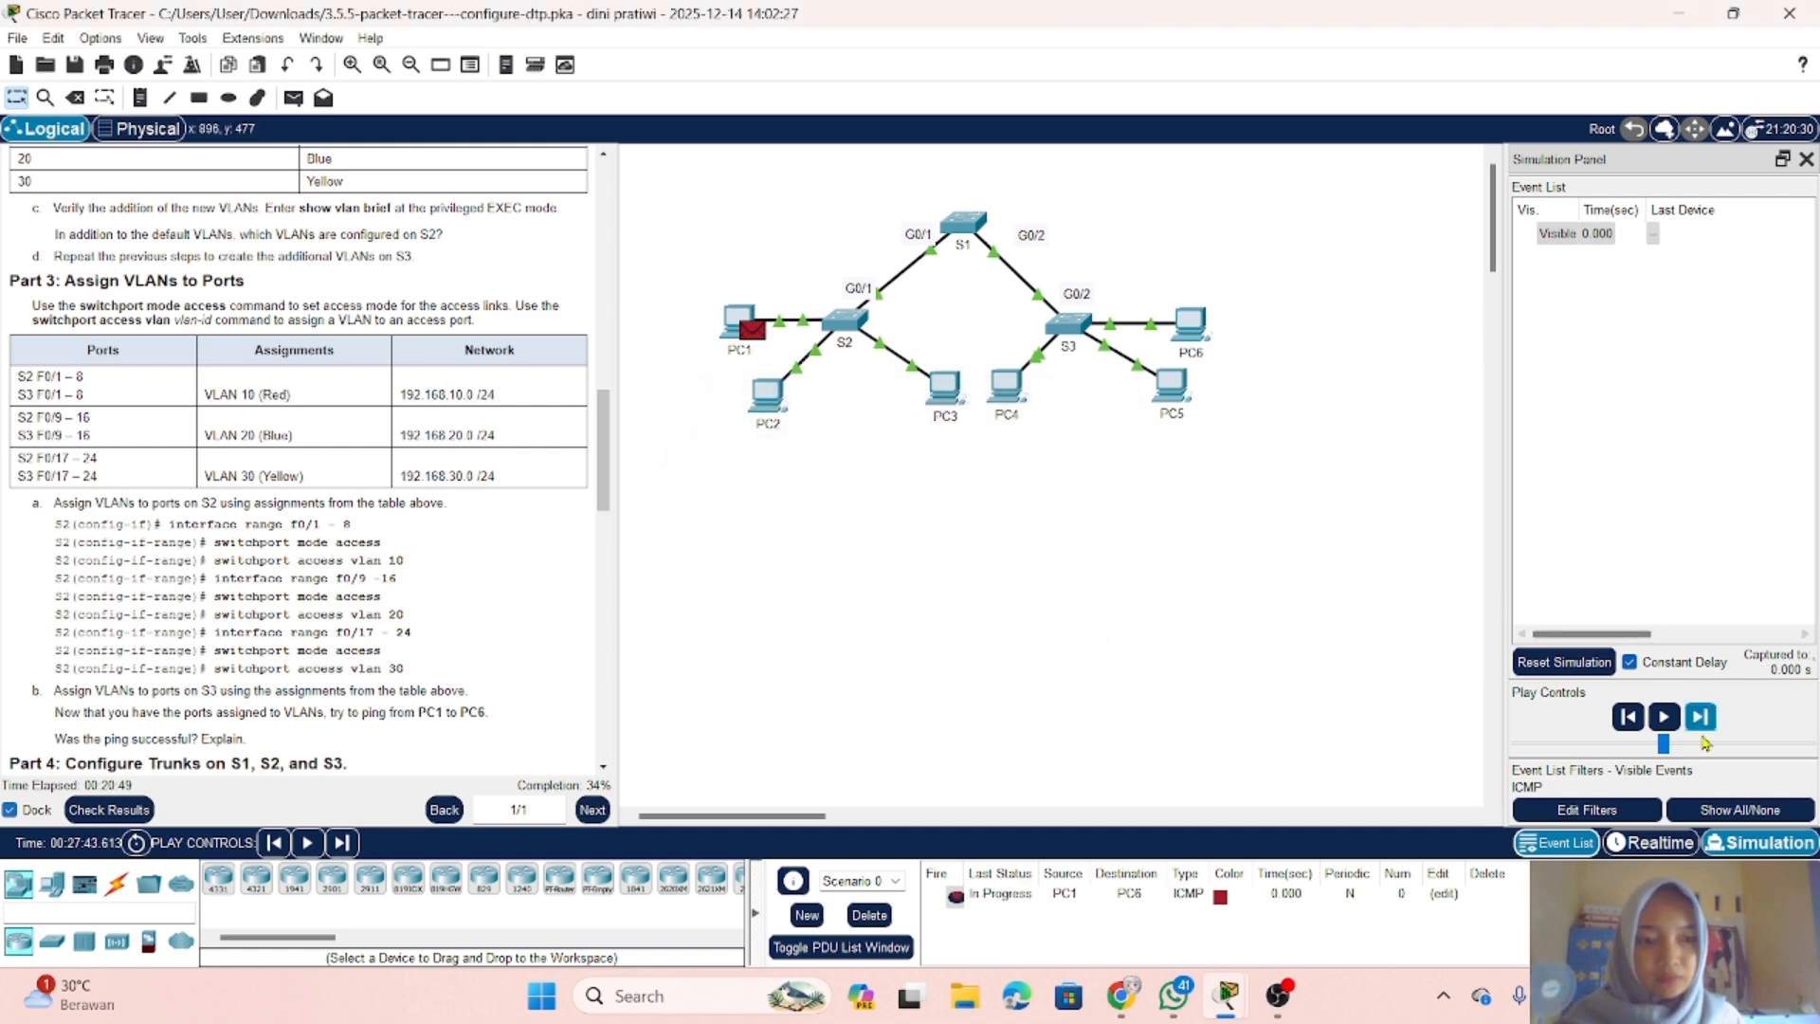
pyautogui.click(1651, 842)
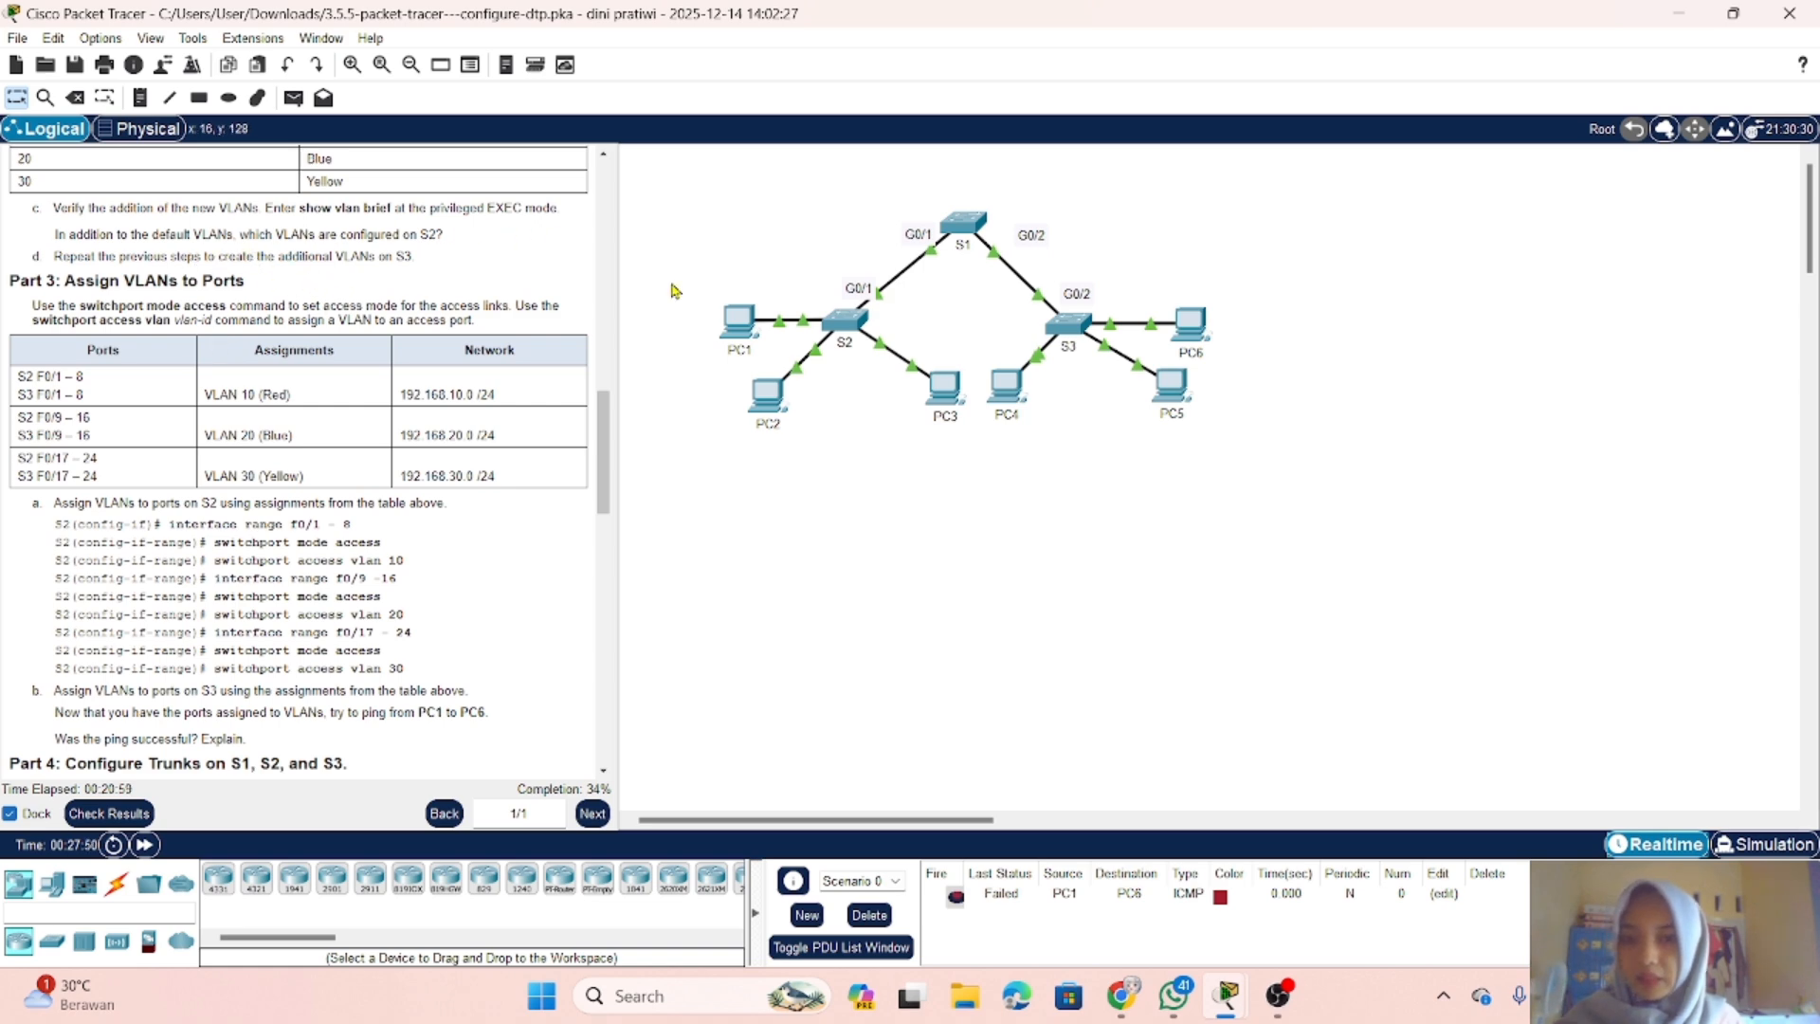
# Step: Copy PC6's IPv4 address from its IP Configuration and put the PC6 window away
pyautogui.click(739, 327)
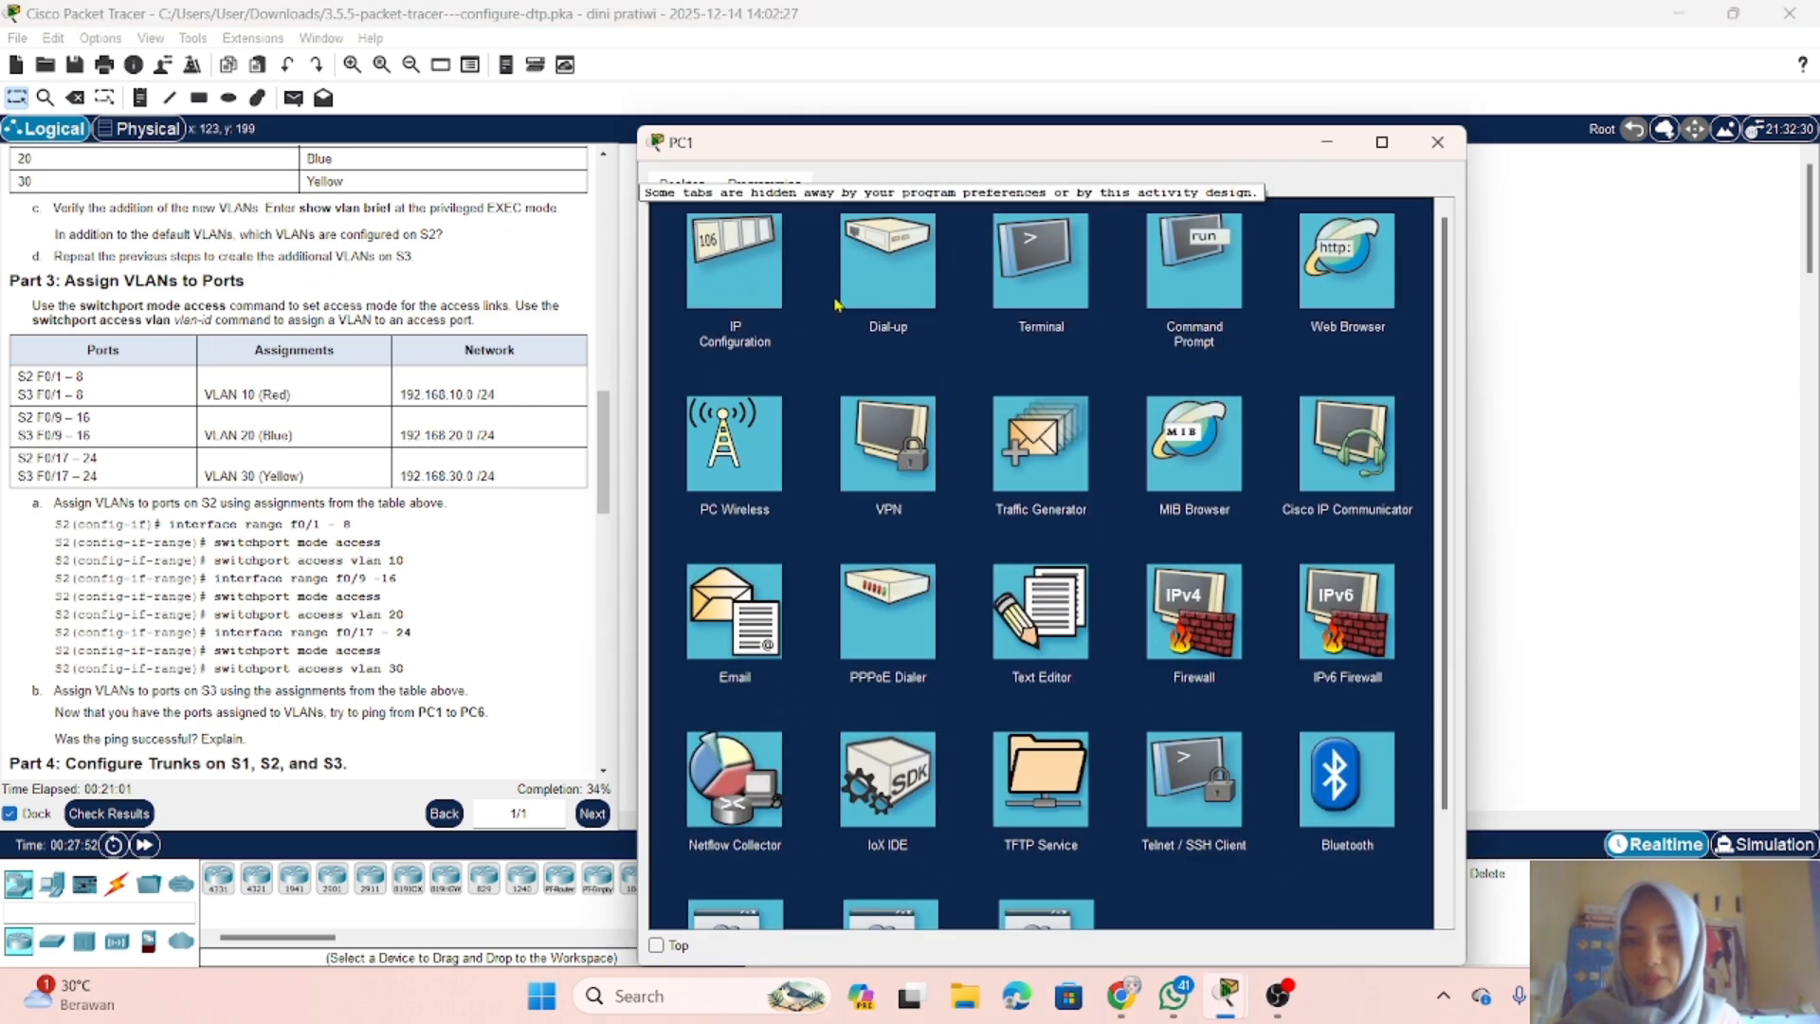
pyautogui.click(1324, 150)
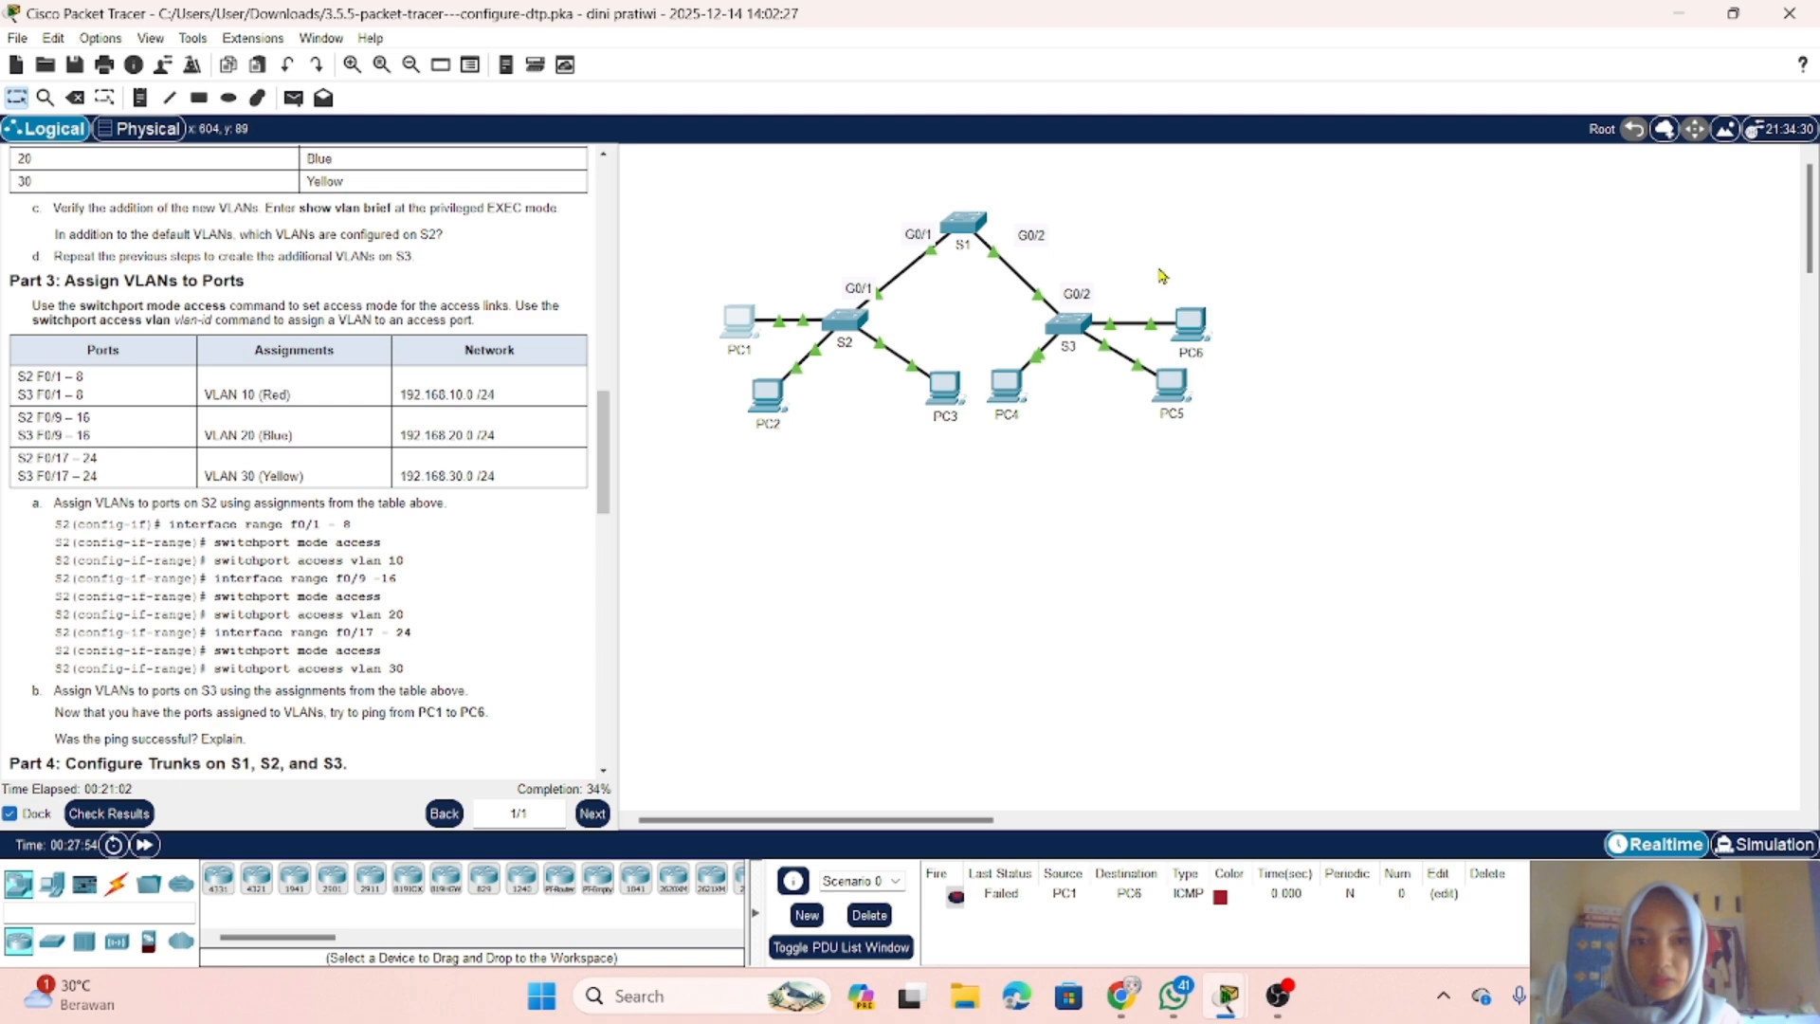
pyautogui.click(1209, 338)
pyautogui.click(739, 270)
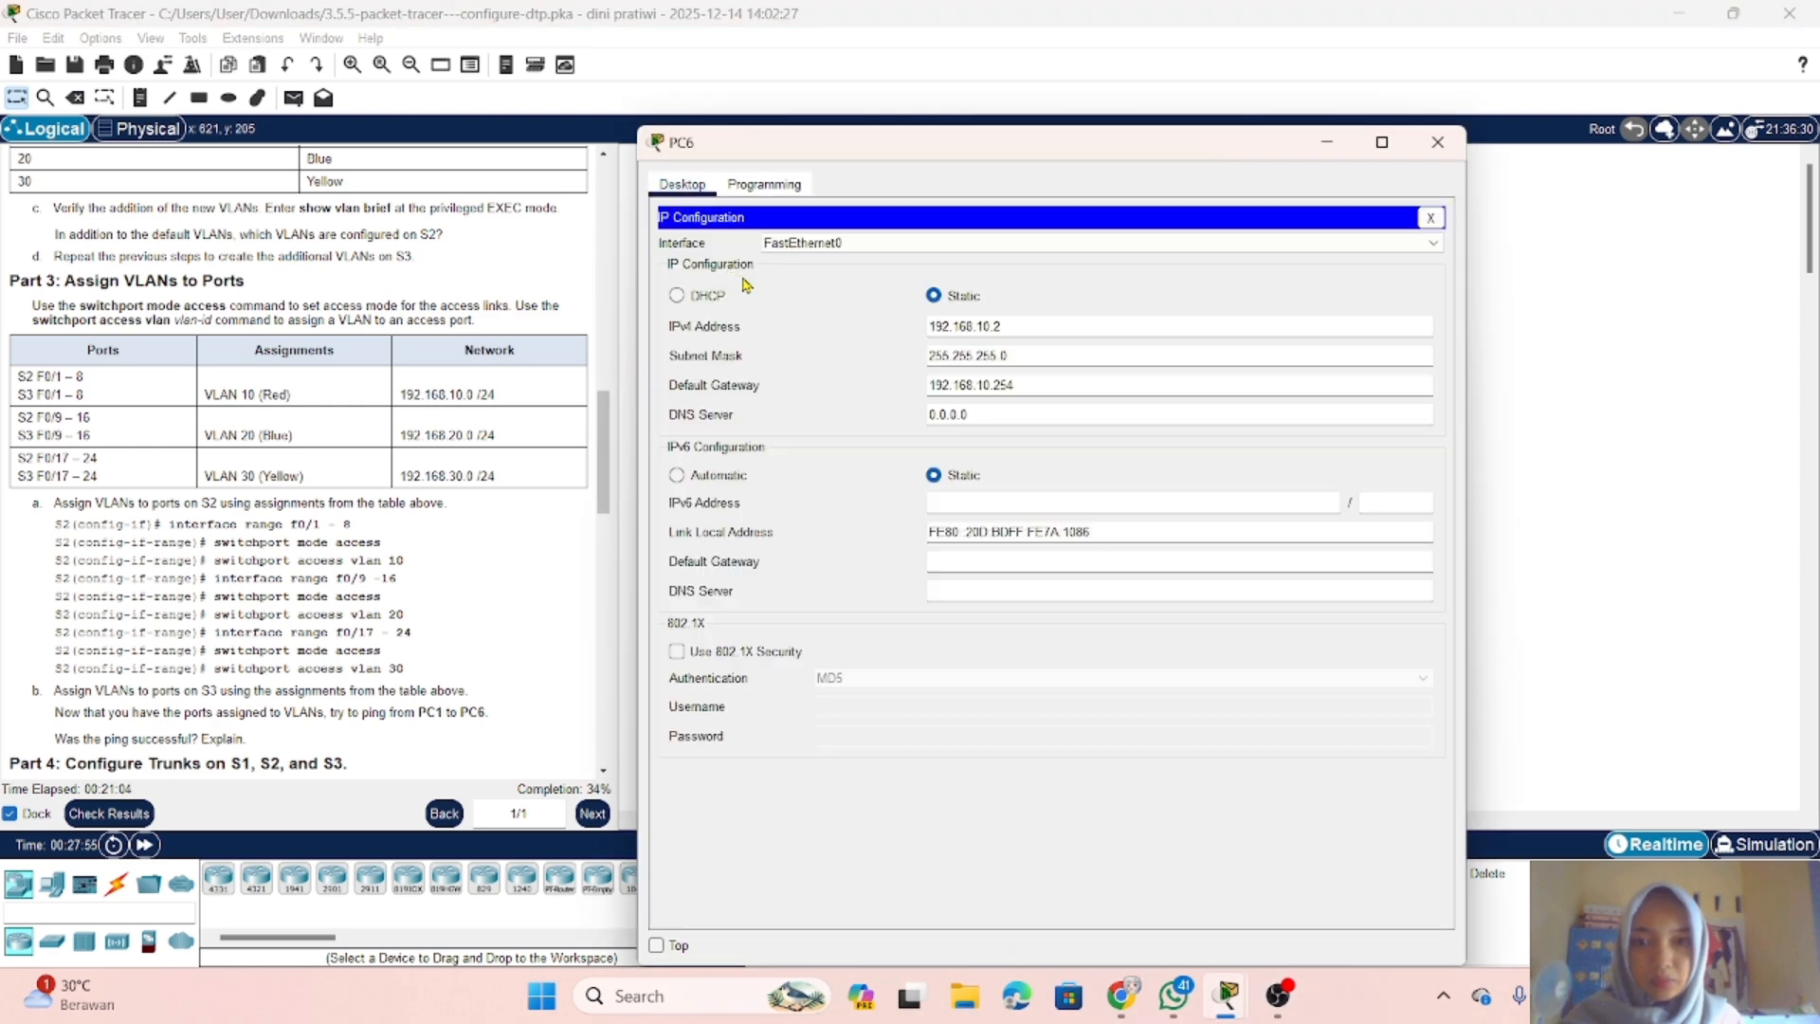
pyautogui.tripleClick(1034, 329)
pyautogui.hotkey('ctrl', 'c')
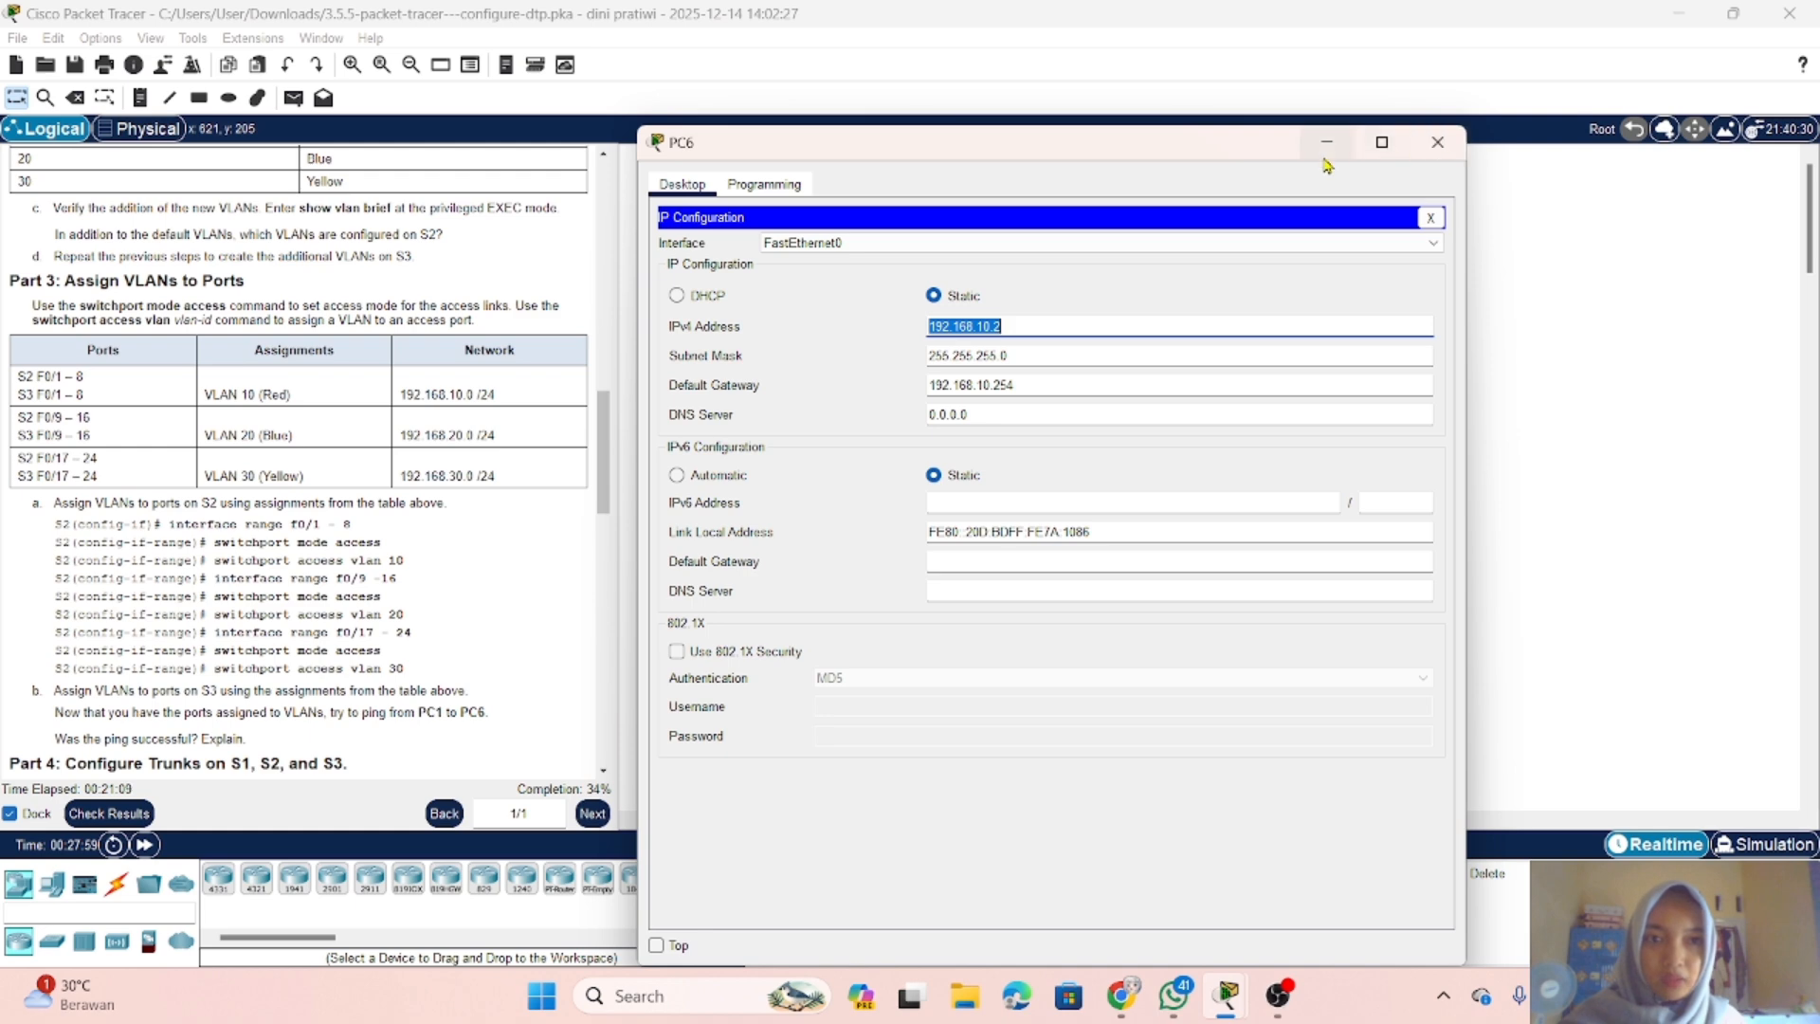
pyautogui.click(1413, 149)
# Step: Ping PC6 at 192.168.10.2 from PC1's Command Prompt to test connectivity across the VLANs
pyautogui.click(744, 327)
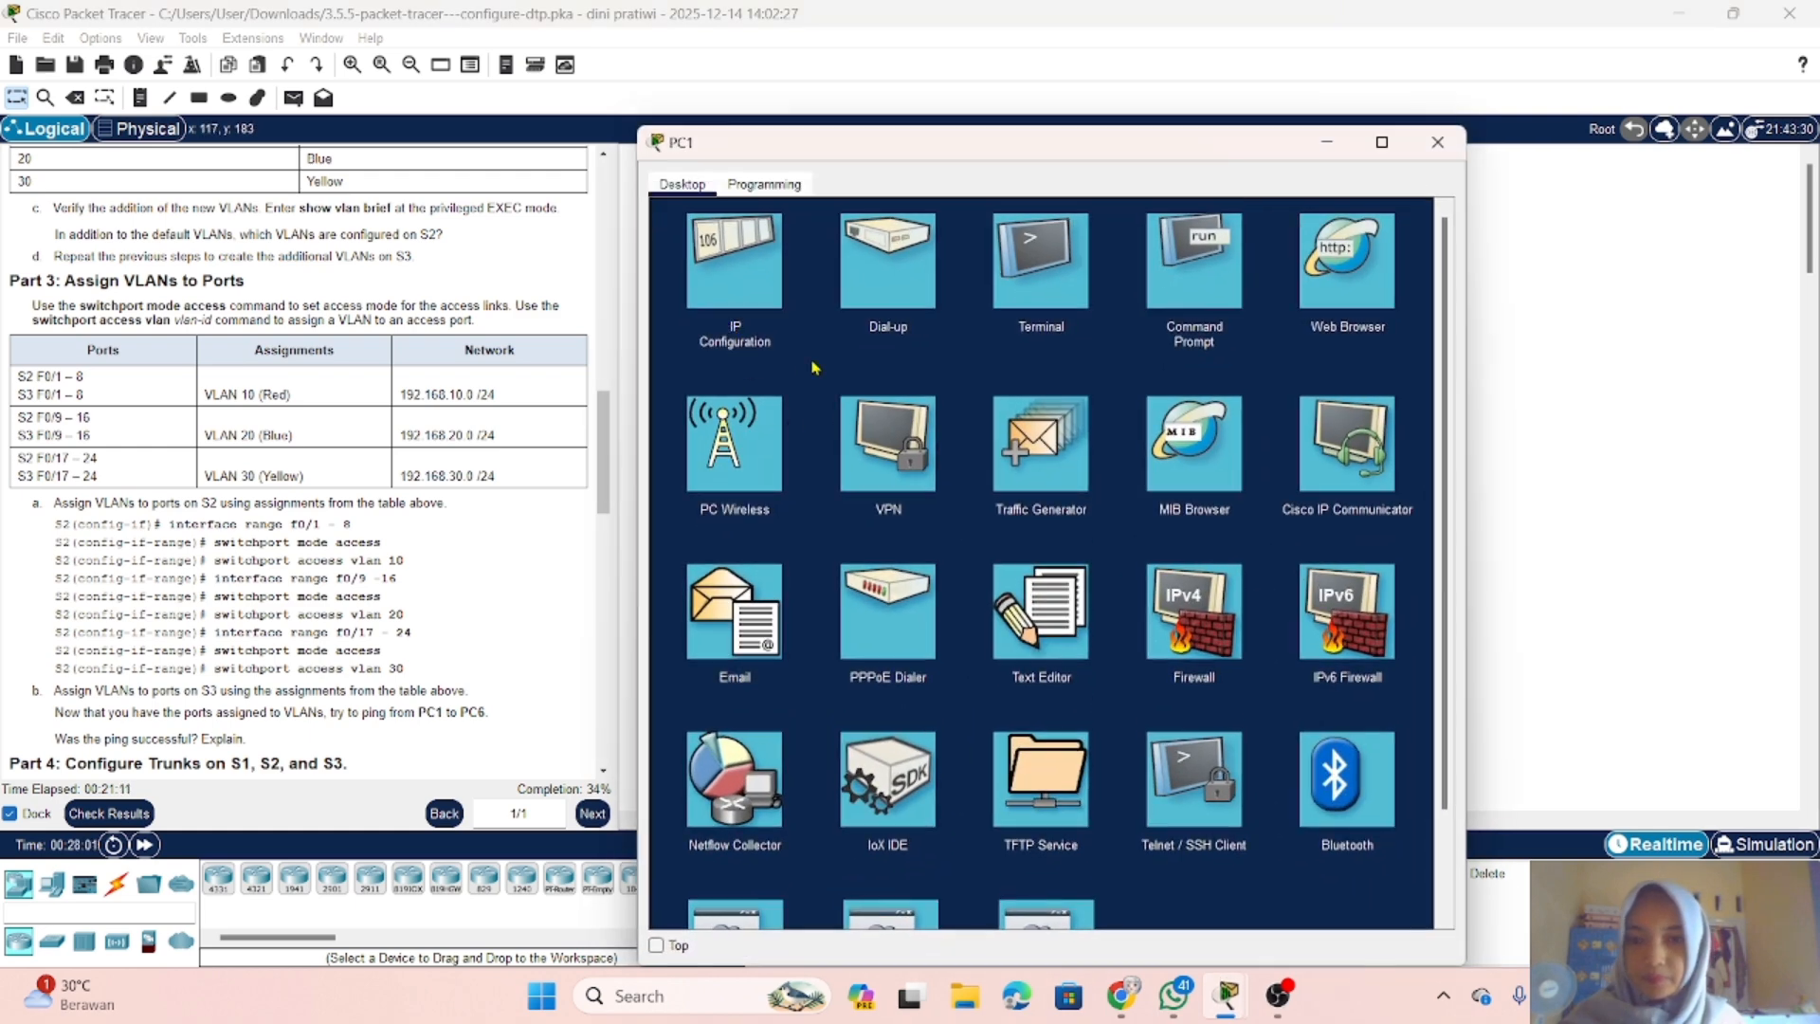
pyautogui.click(1206, 275)
pyautogui.write('ping')
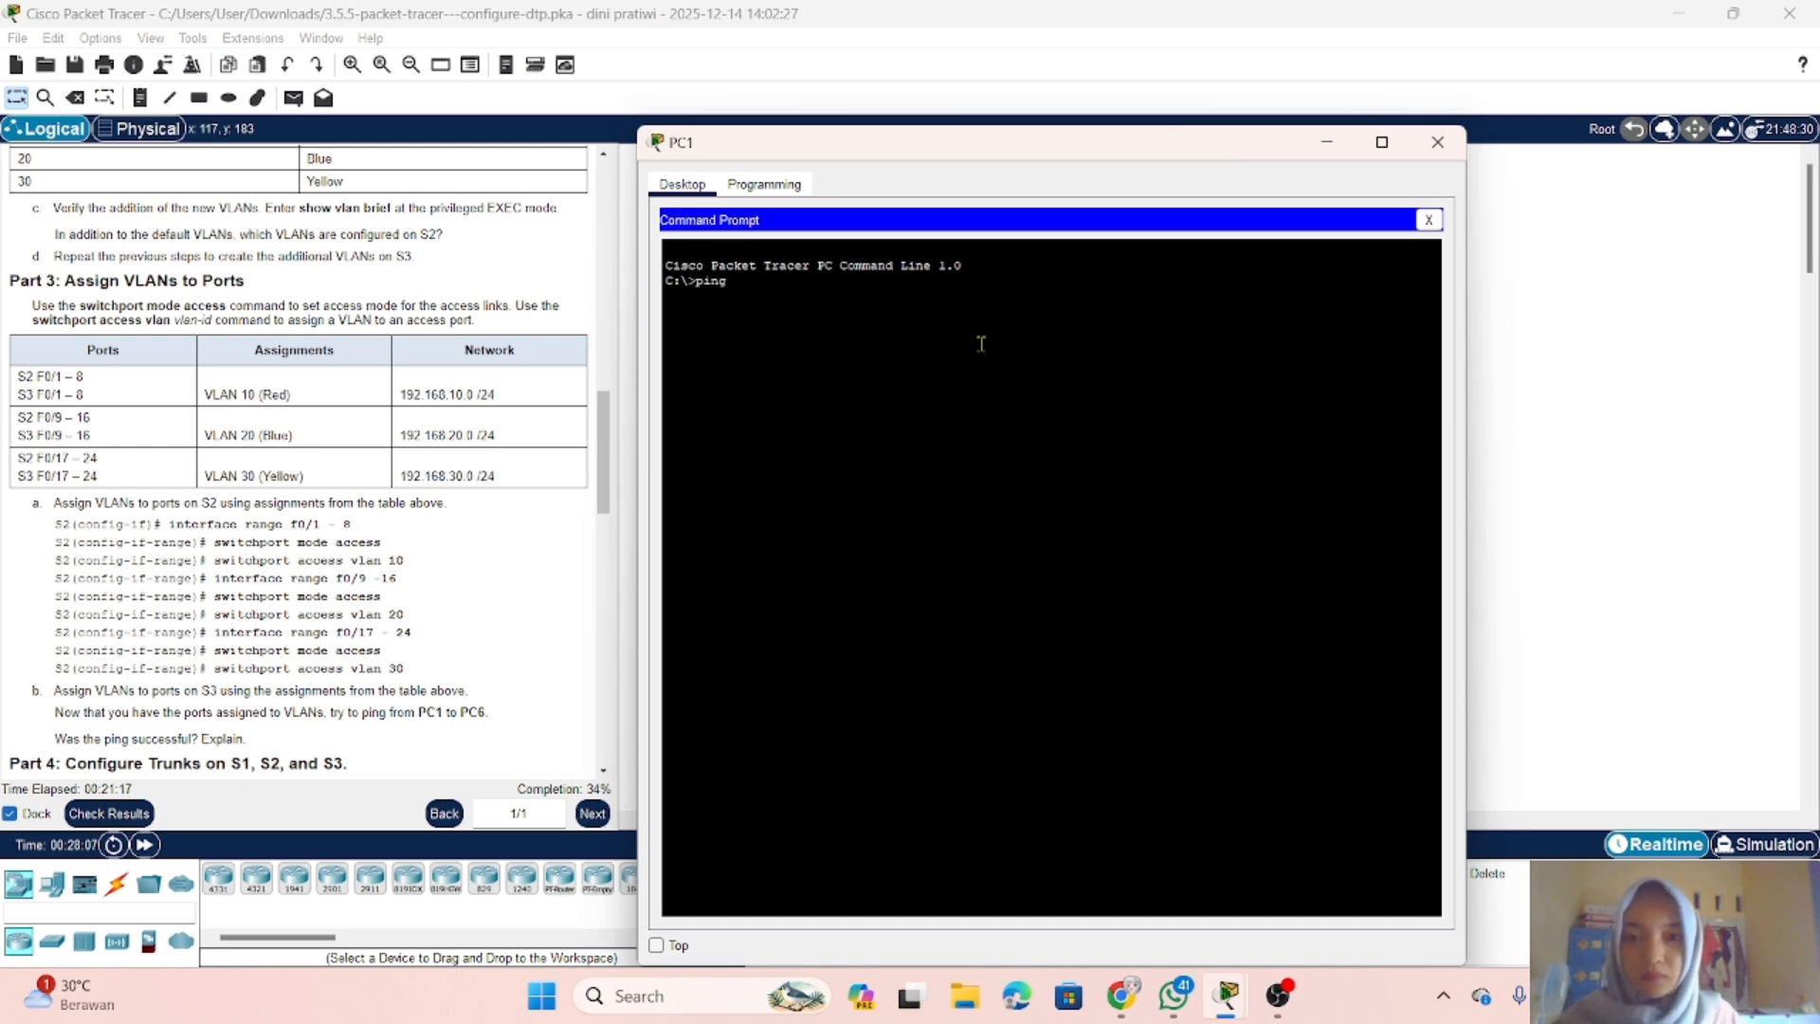
pyautogui.rightClick(925, 303)
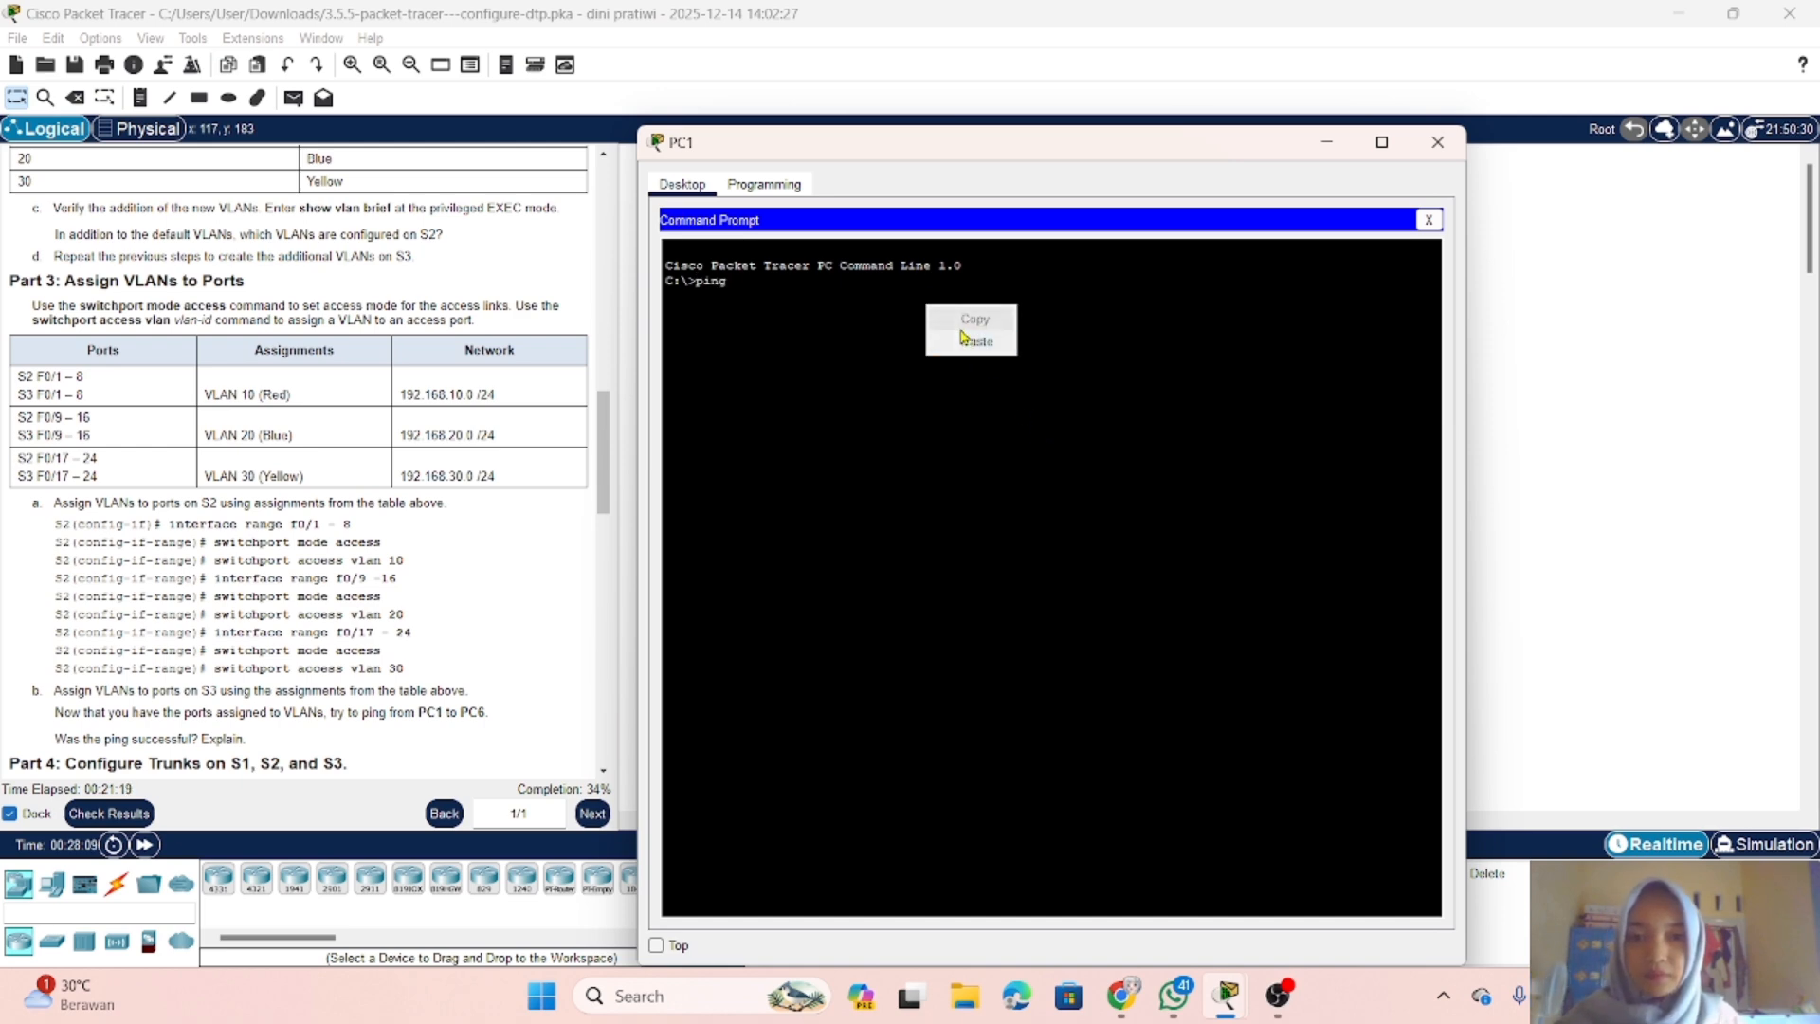
pyautogui.click(967, 339)
pyautogui.press('Return')
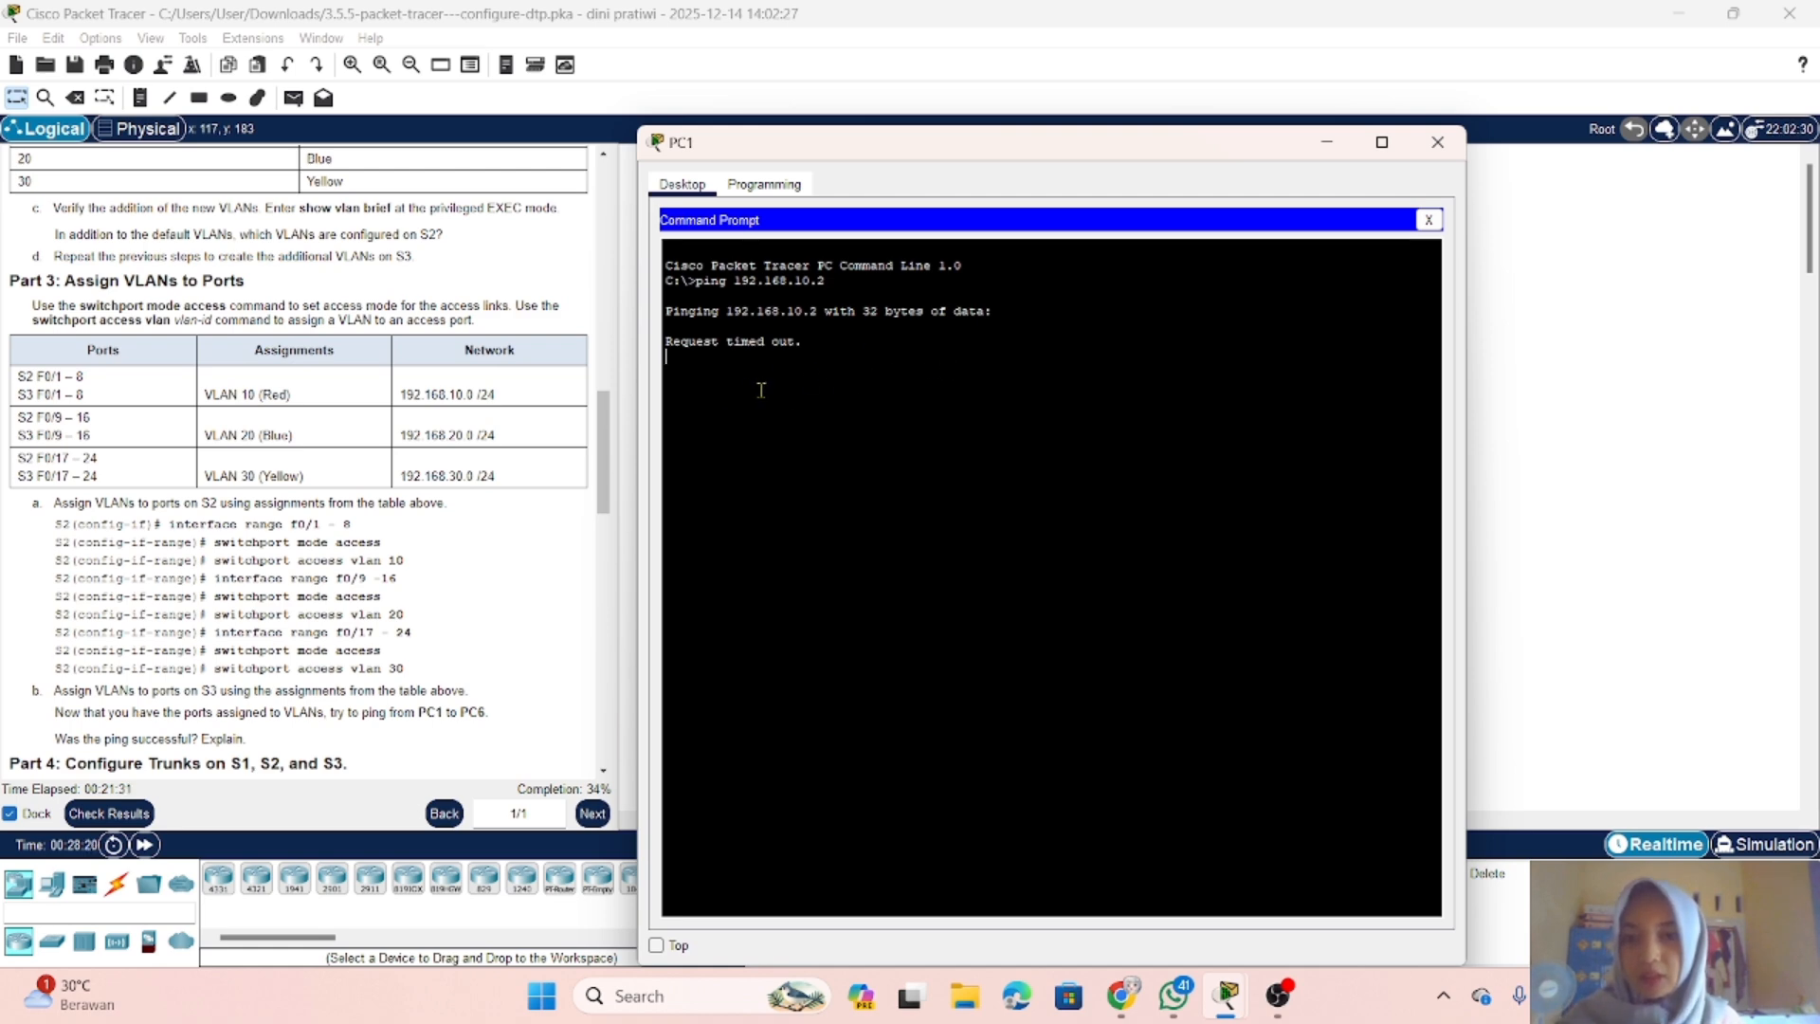
pyautogui.moveTo(924, 152); pyautogui.dragTo(965, 153)
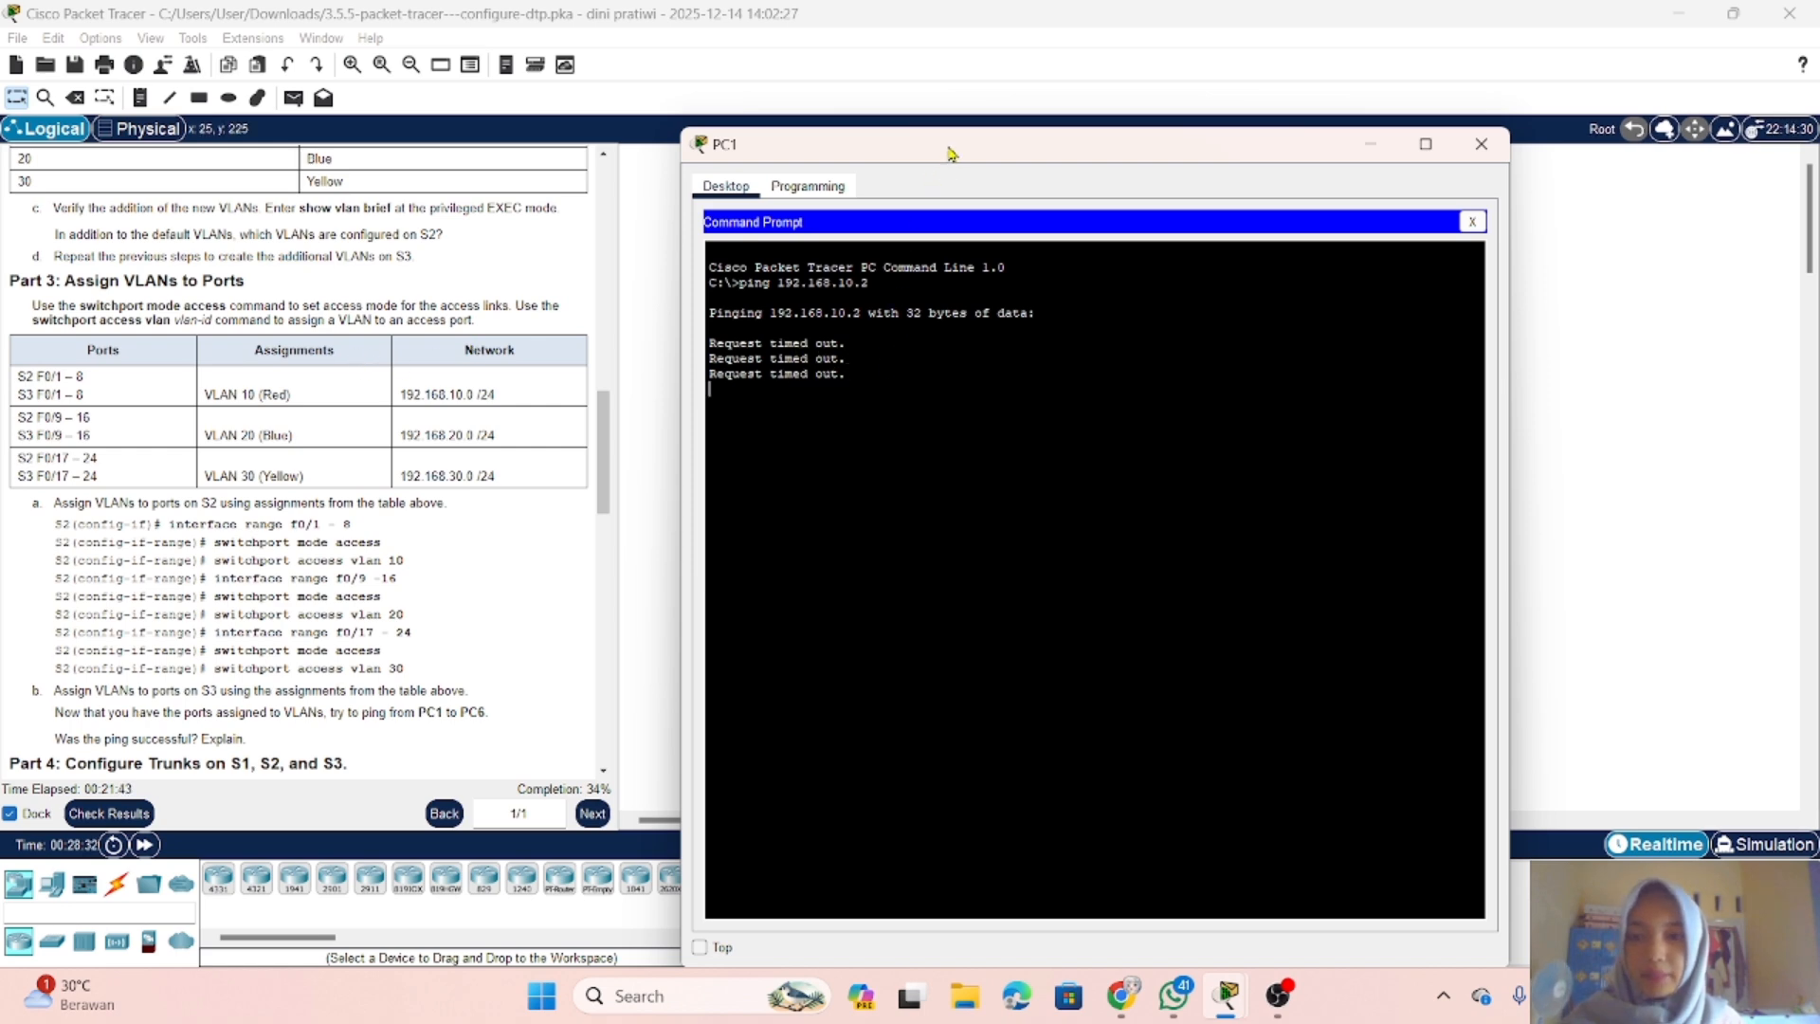
pyautogui.moveTo(950, 154); pyautogui.dragTo(939, 123)
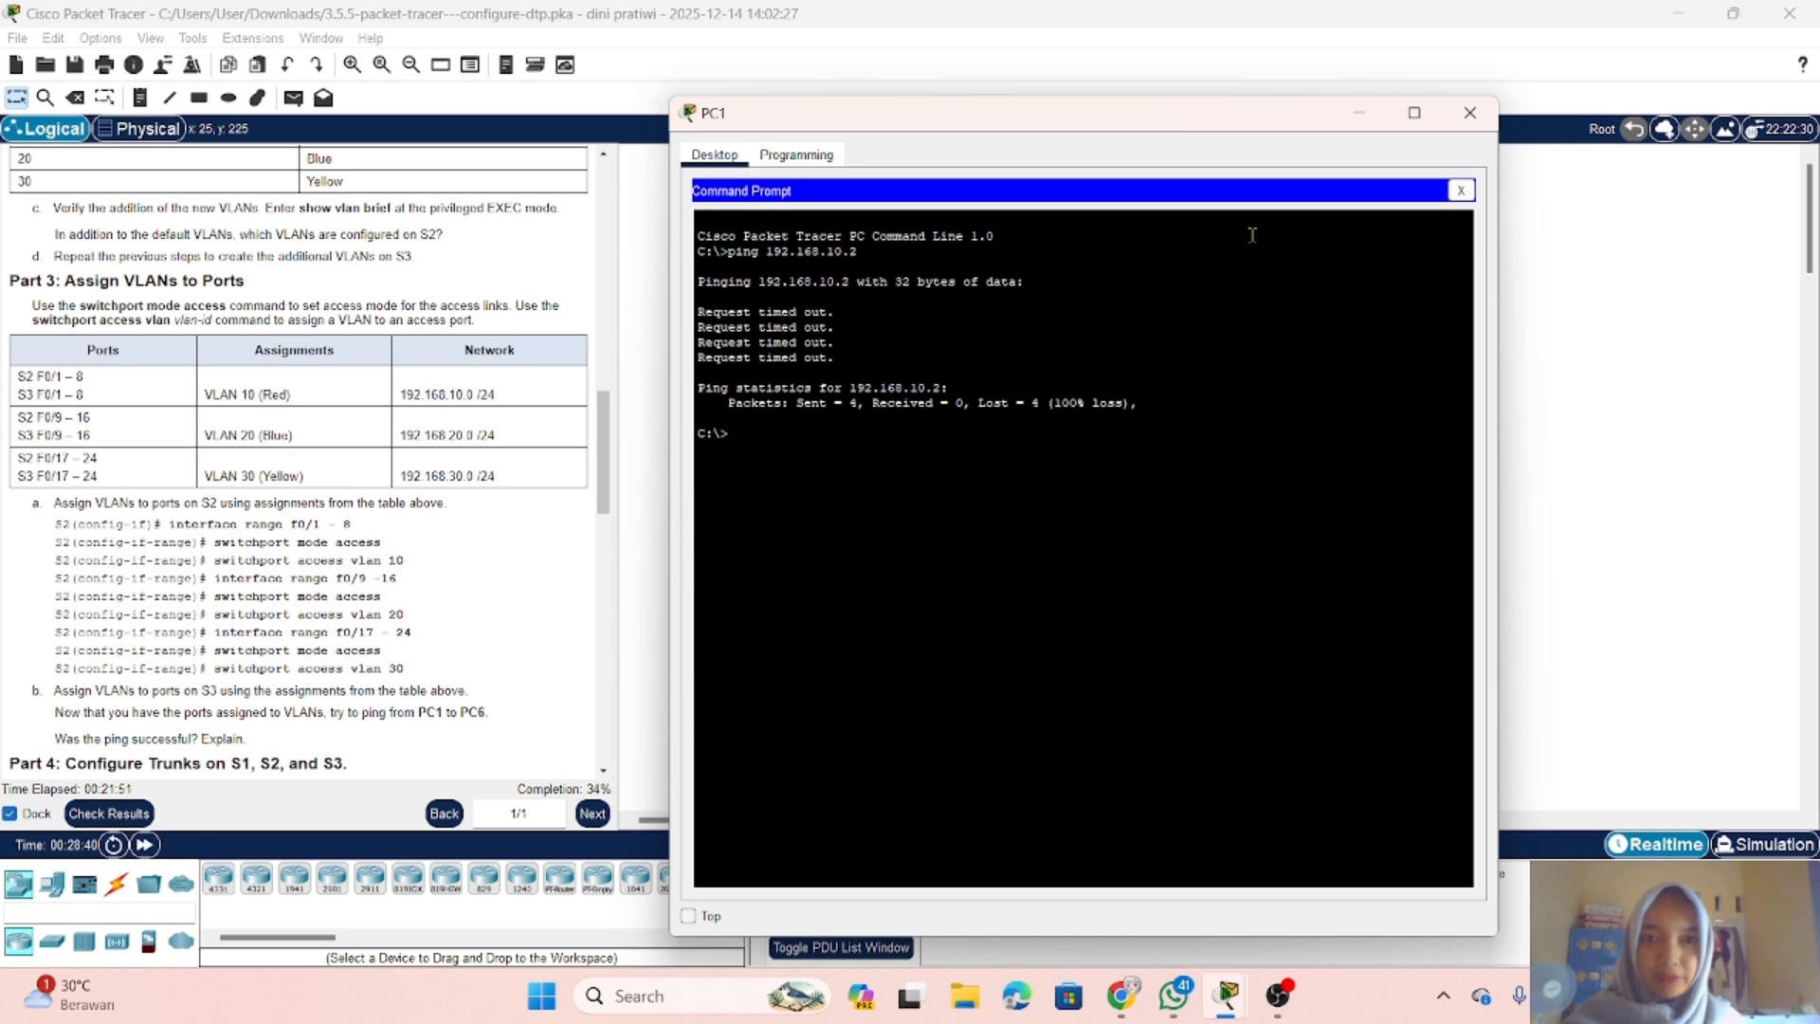
pyautogui.click(1357, 115)
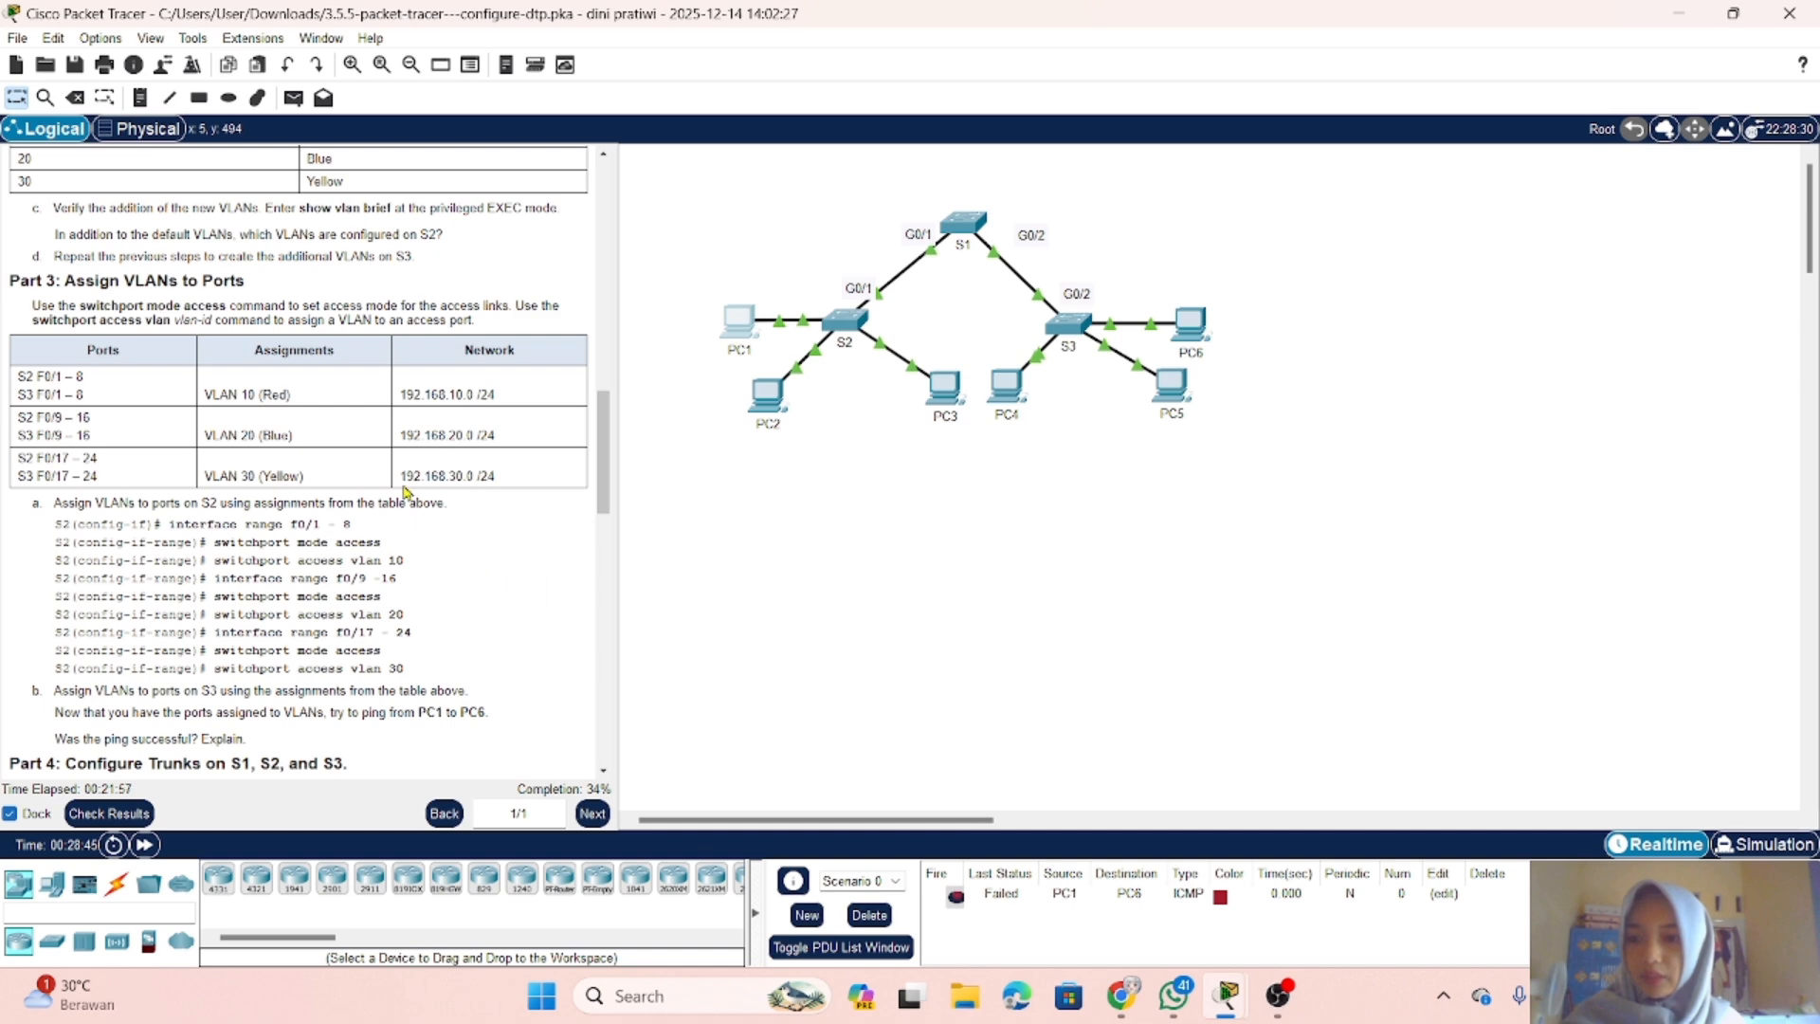
# Step: Following the Part 4 instructions, enter global configuration mode on S1 and open interface g0/1 for configuration
pyautogui.scroll(-10, 429, 484)
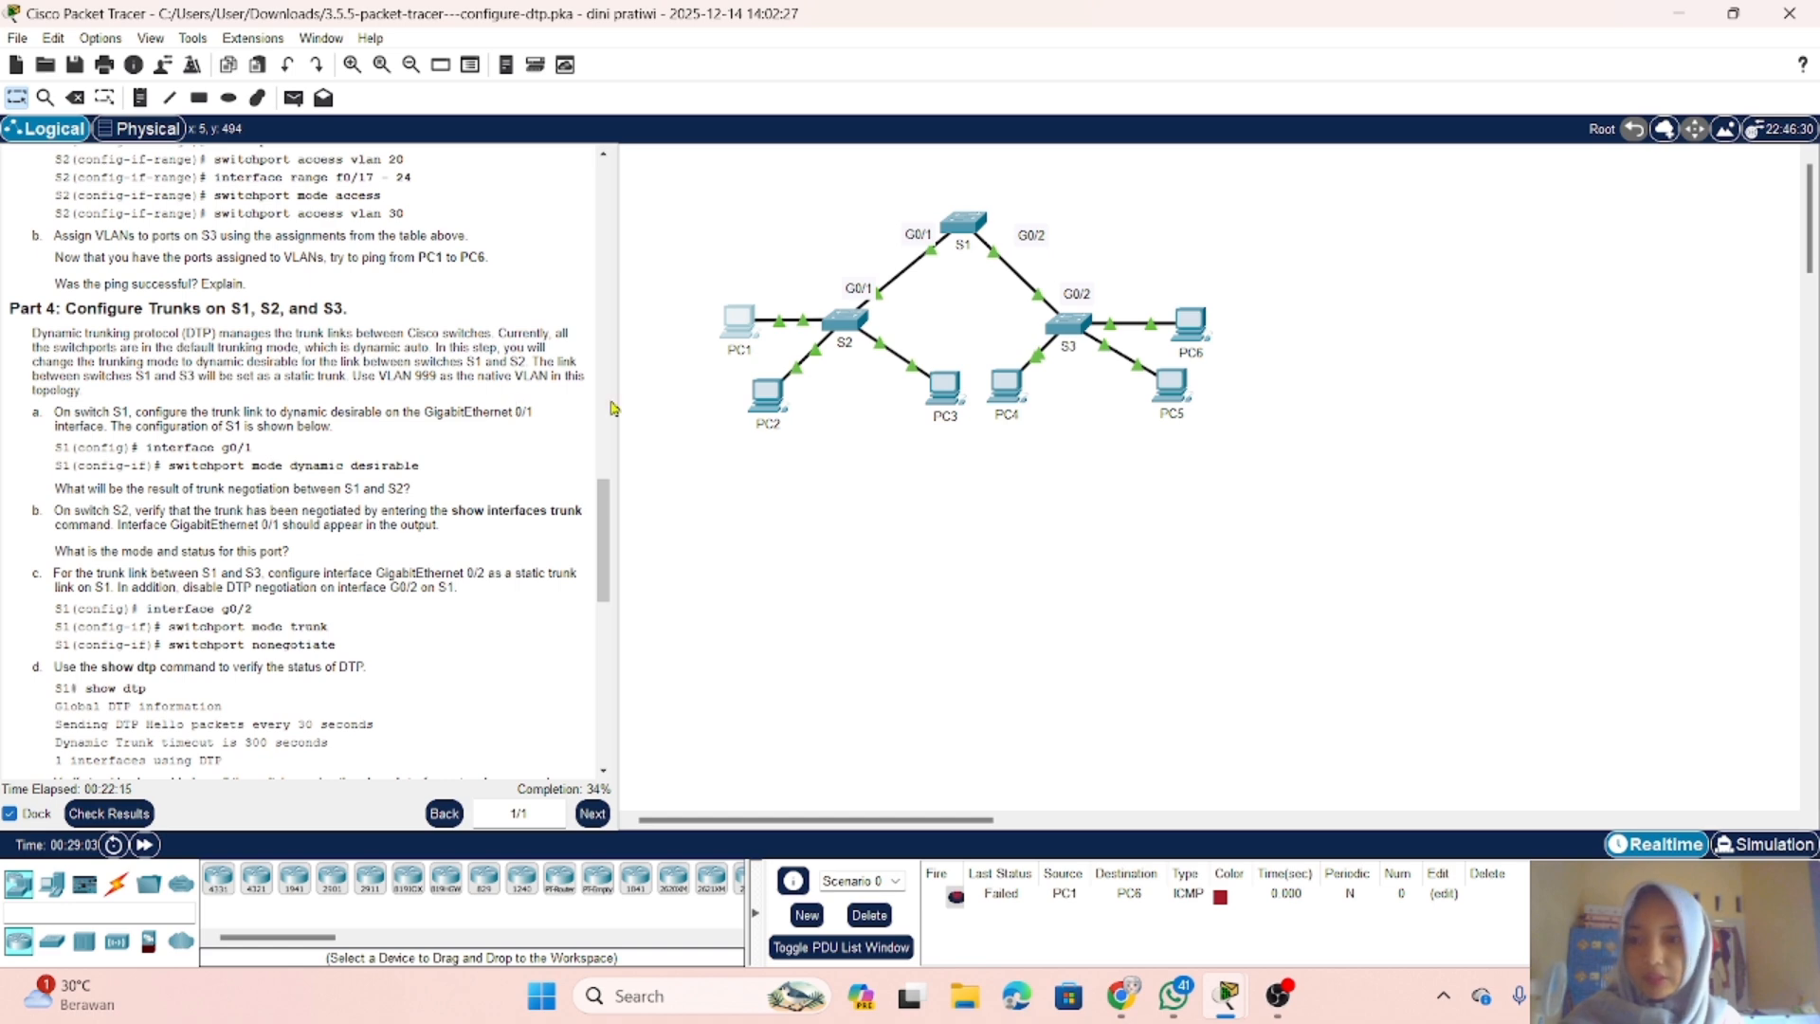
pyautogui.scroll(-1, 428, 451)
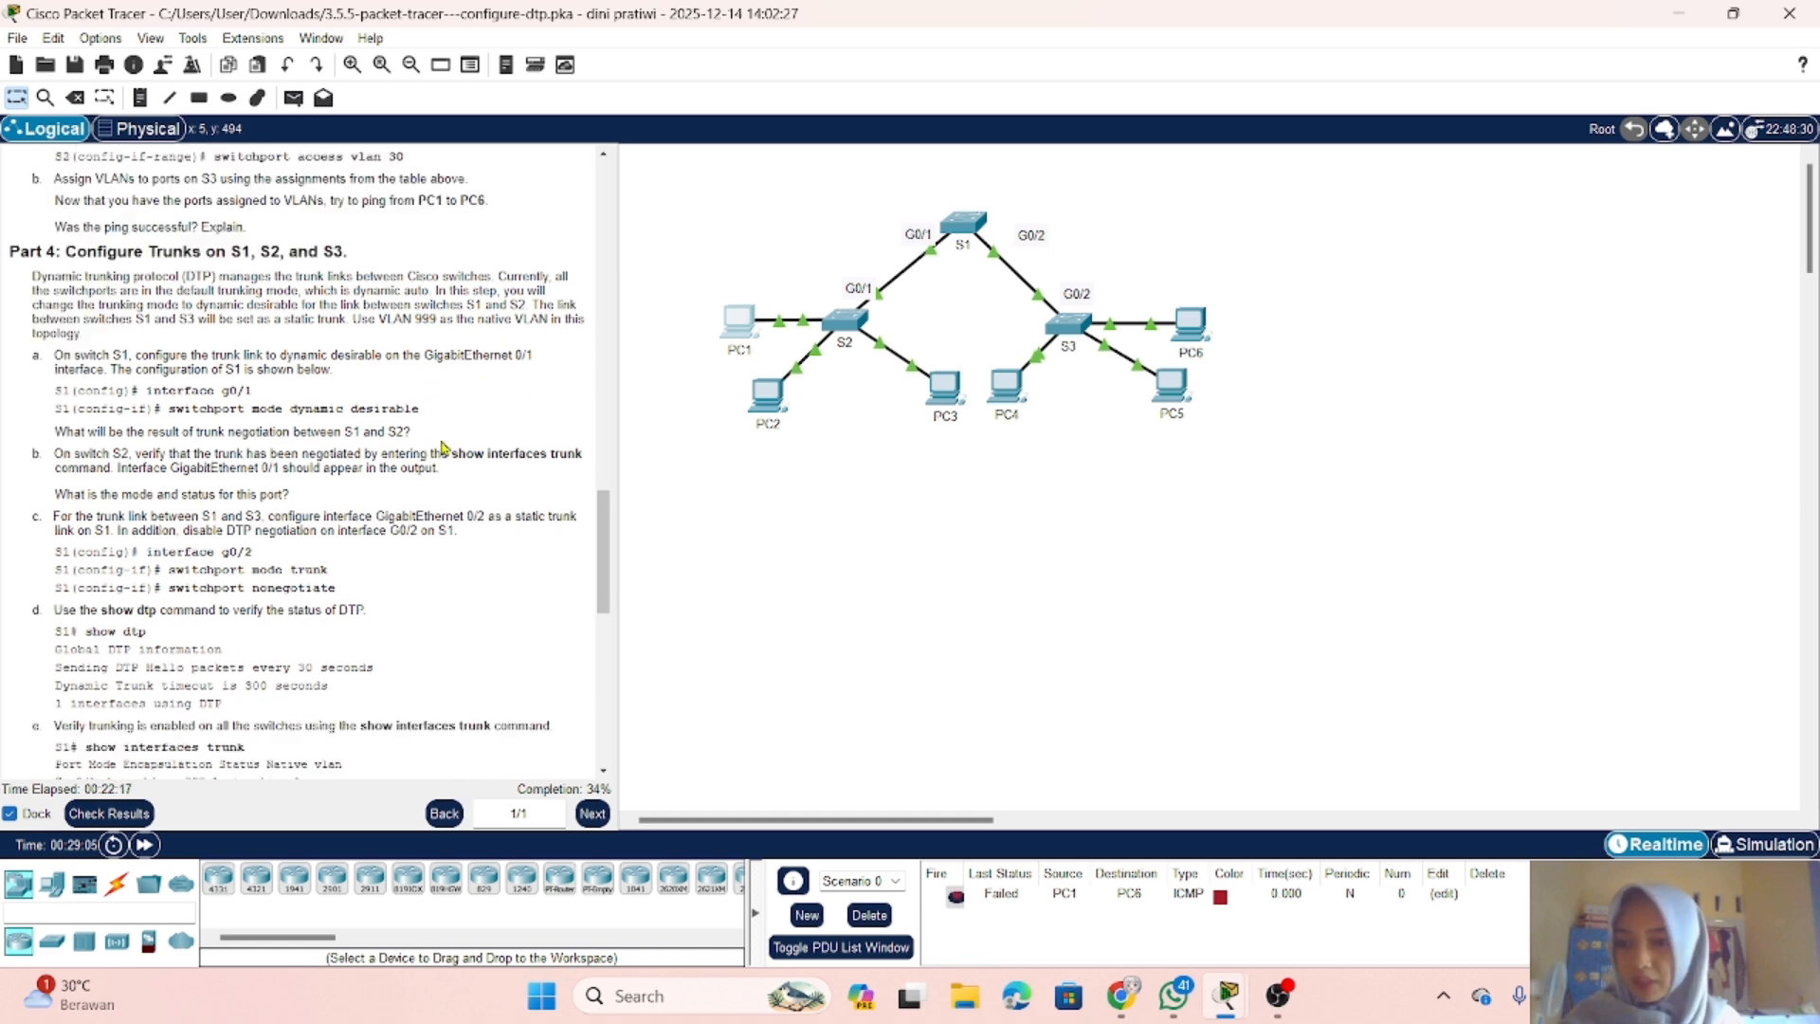
pyautogui.scroll(-3, 462, 450)
pyautogui.scroll(2, 462, 451)
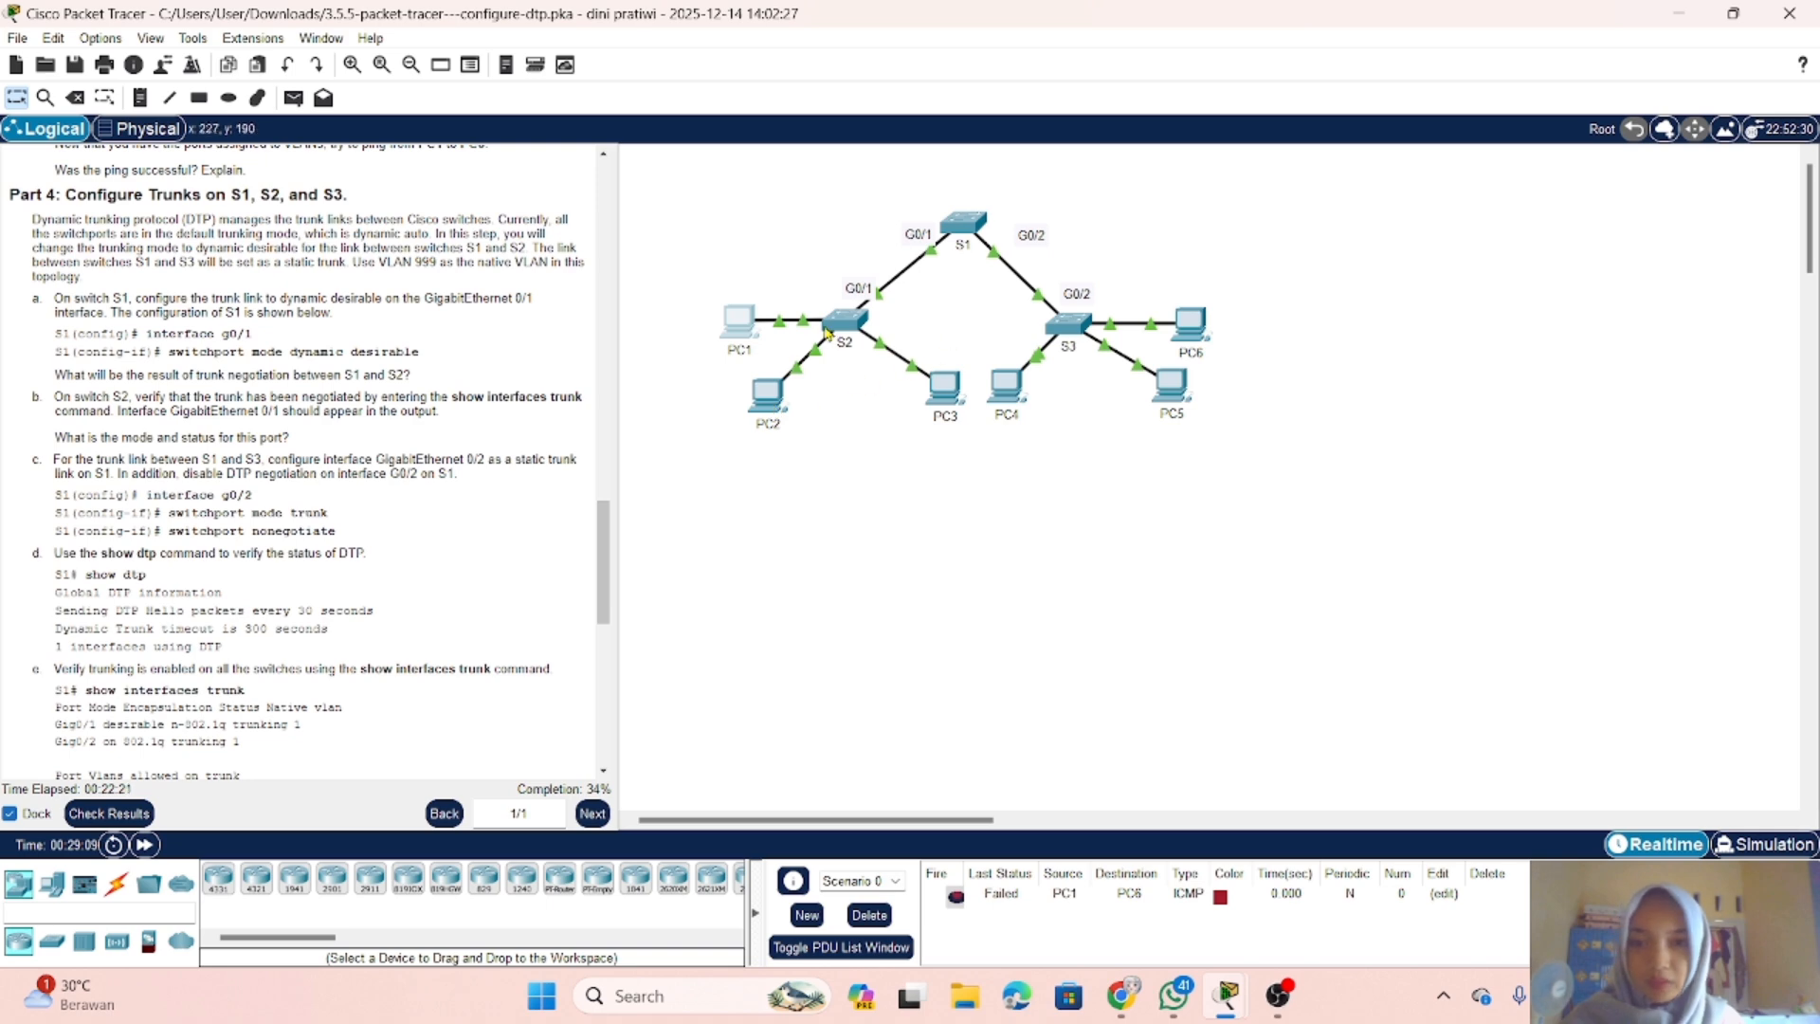
pyautogui.click(962, 223)
pyautogui.press('Return')
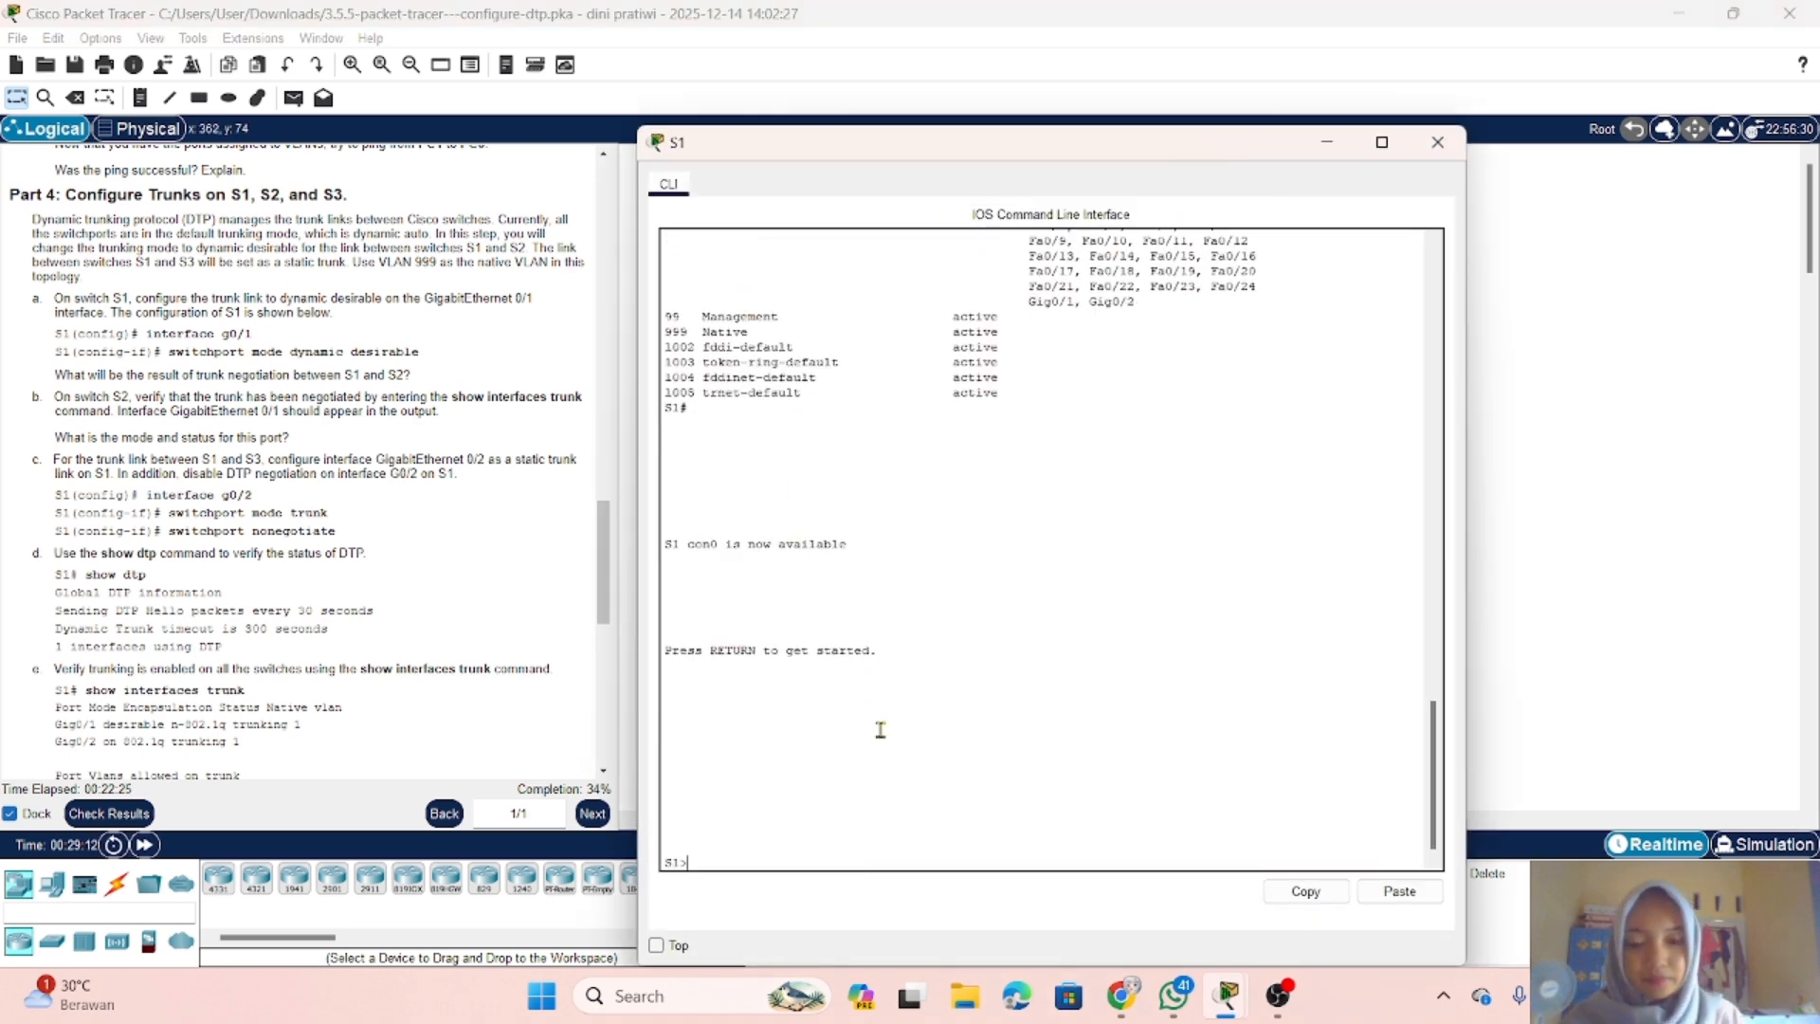
pyautogui.write('en')
pyautogui.press('Return')
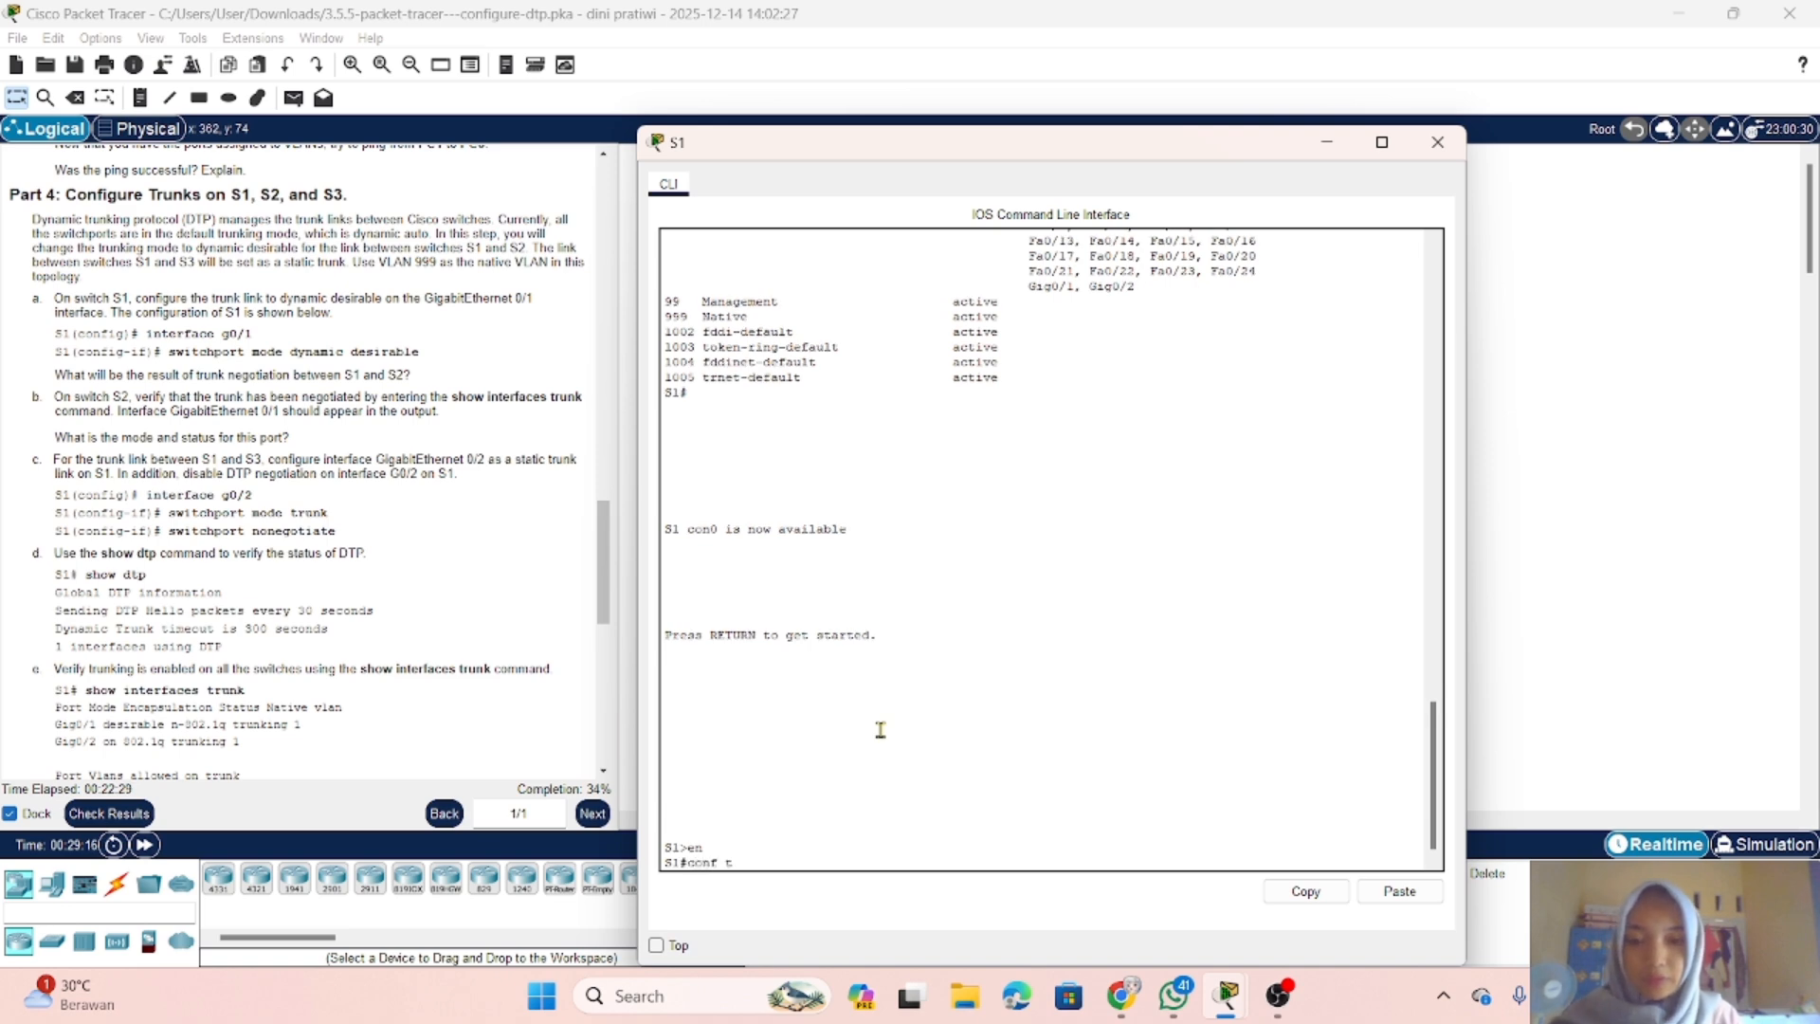
pyautogui.press('Return')
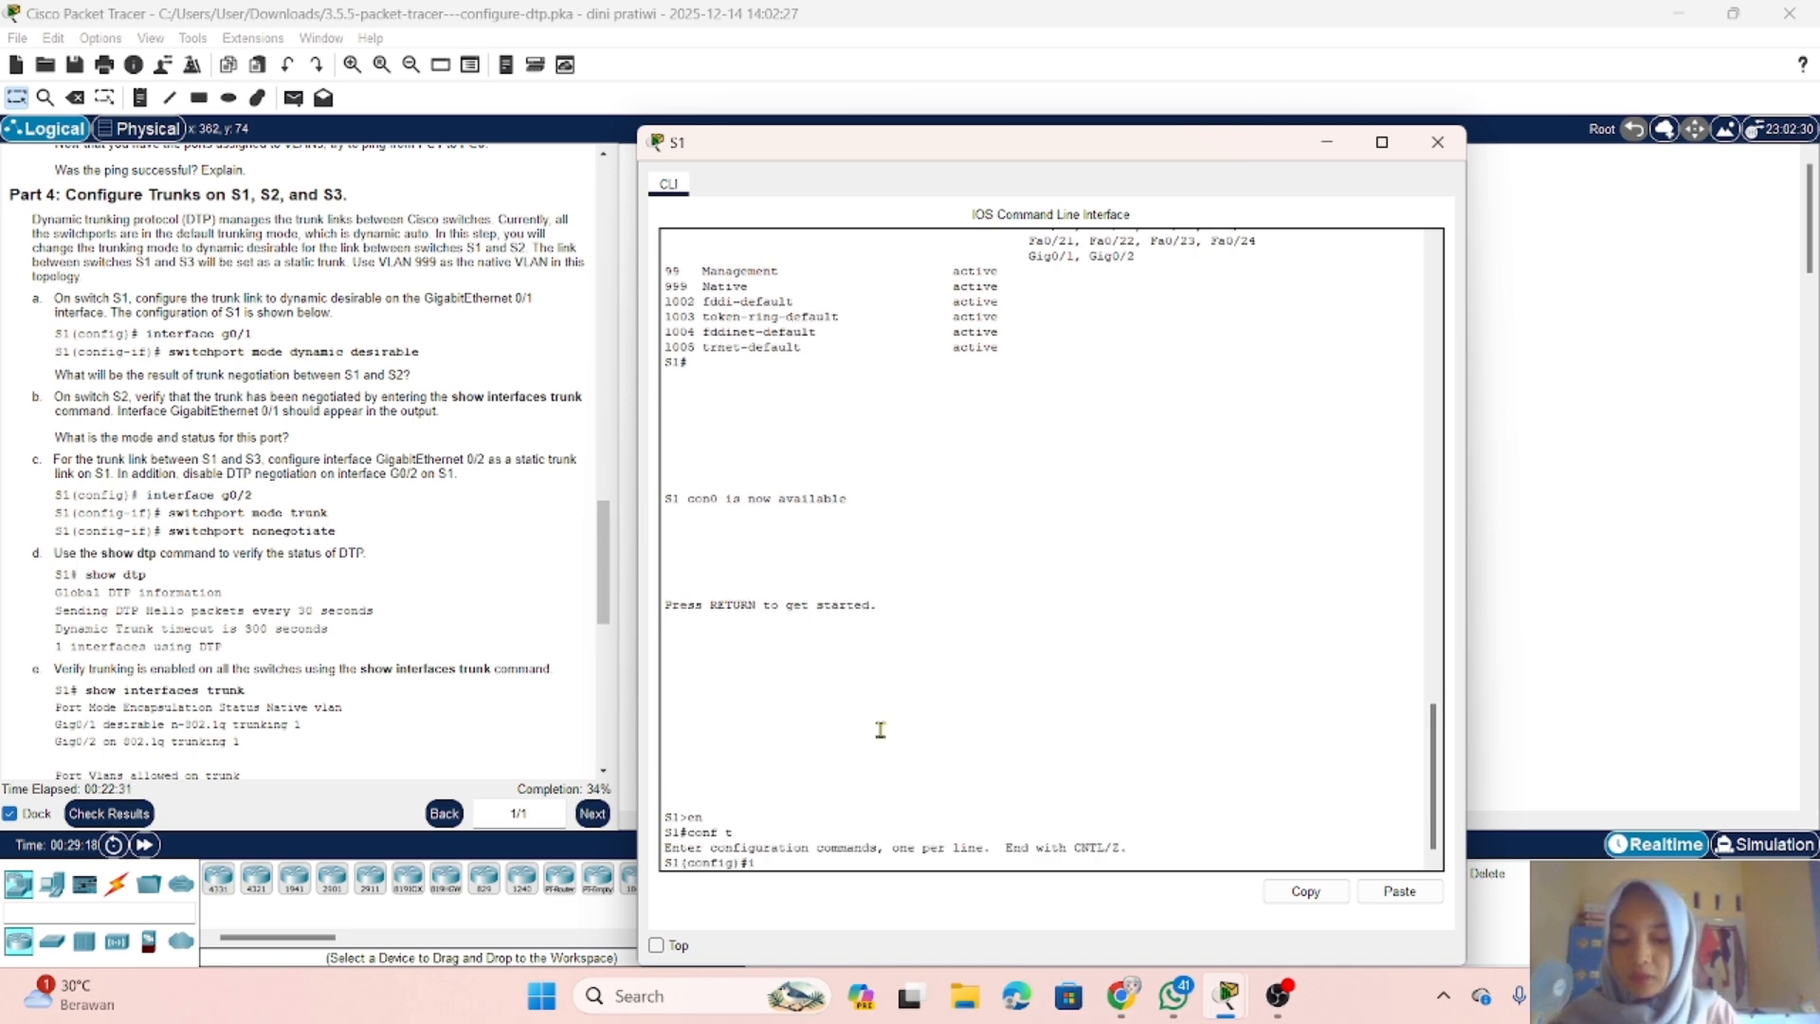
pyautogui.write('inte')
pyautogui.press('Tab')
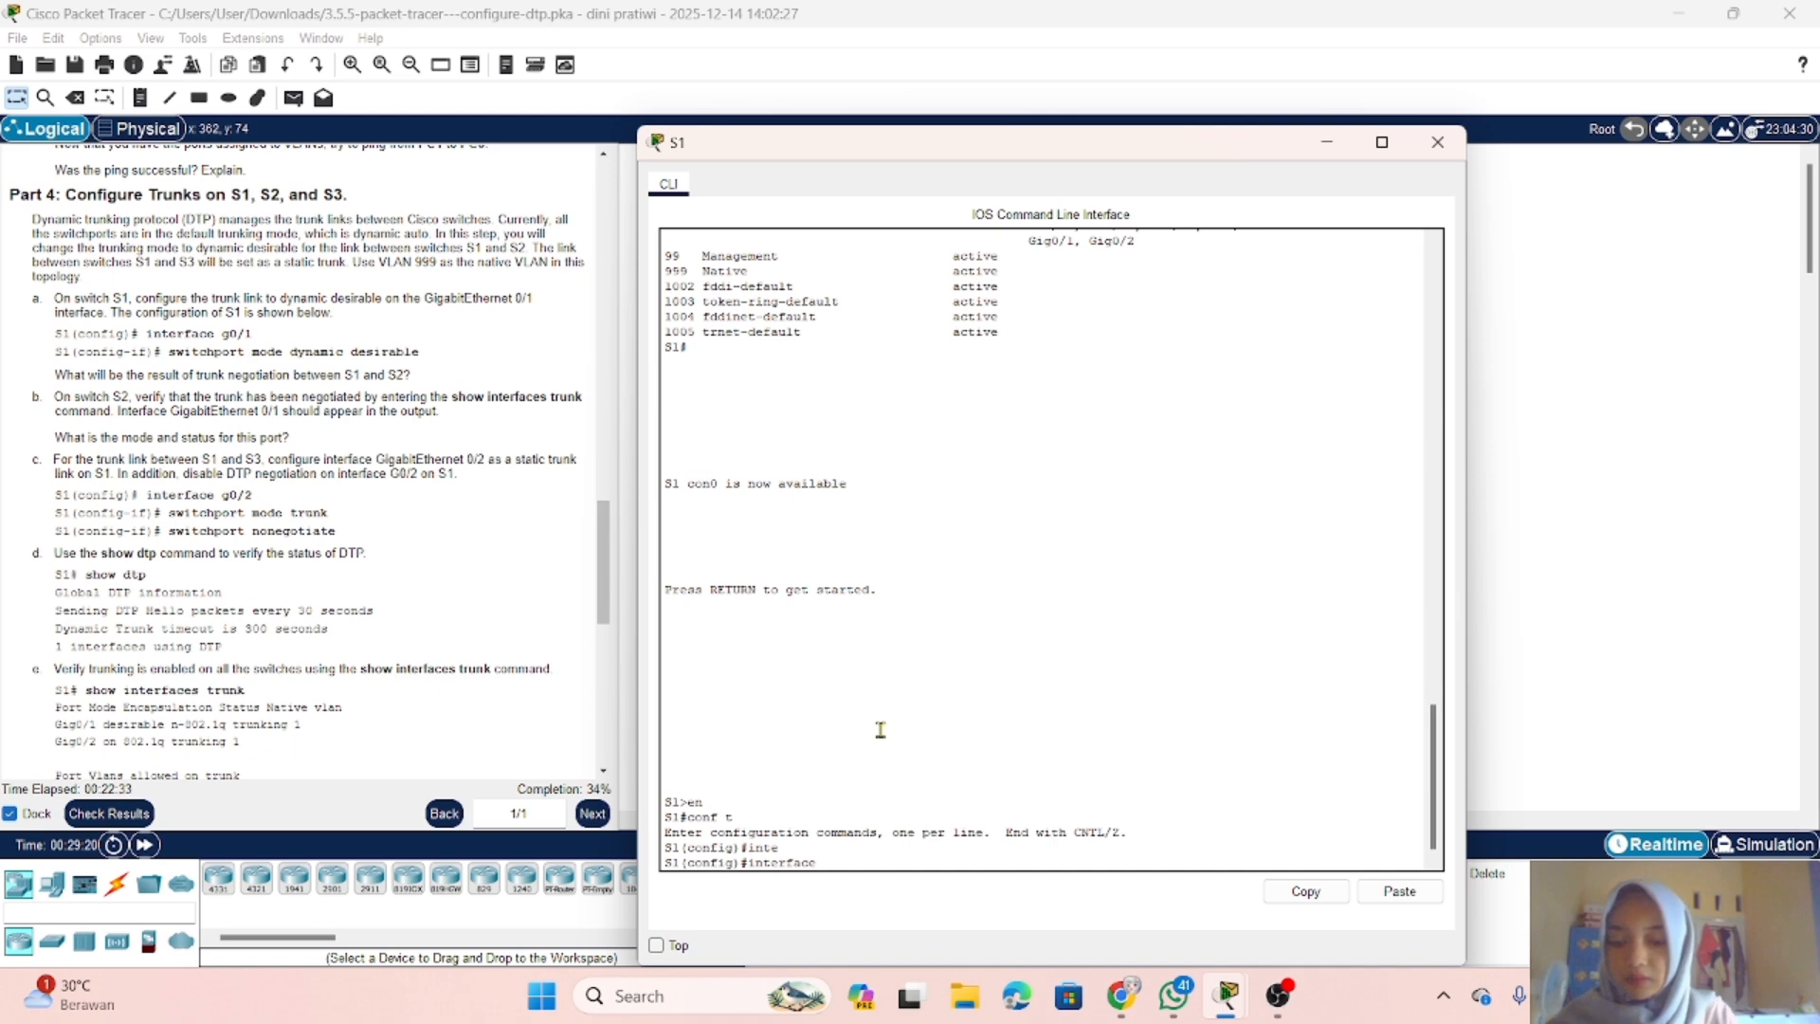
pyautogui.write('g0/1')
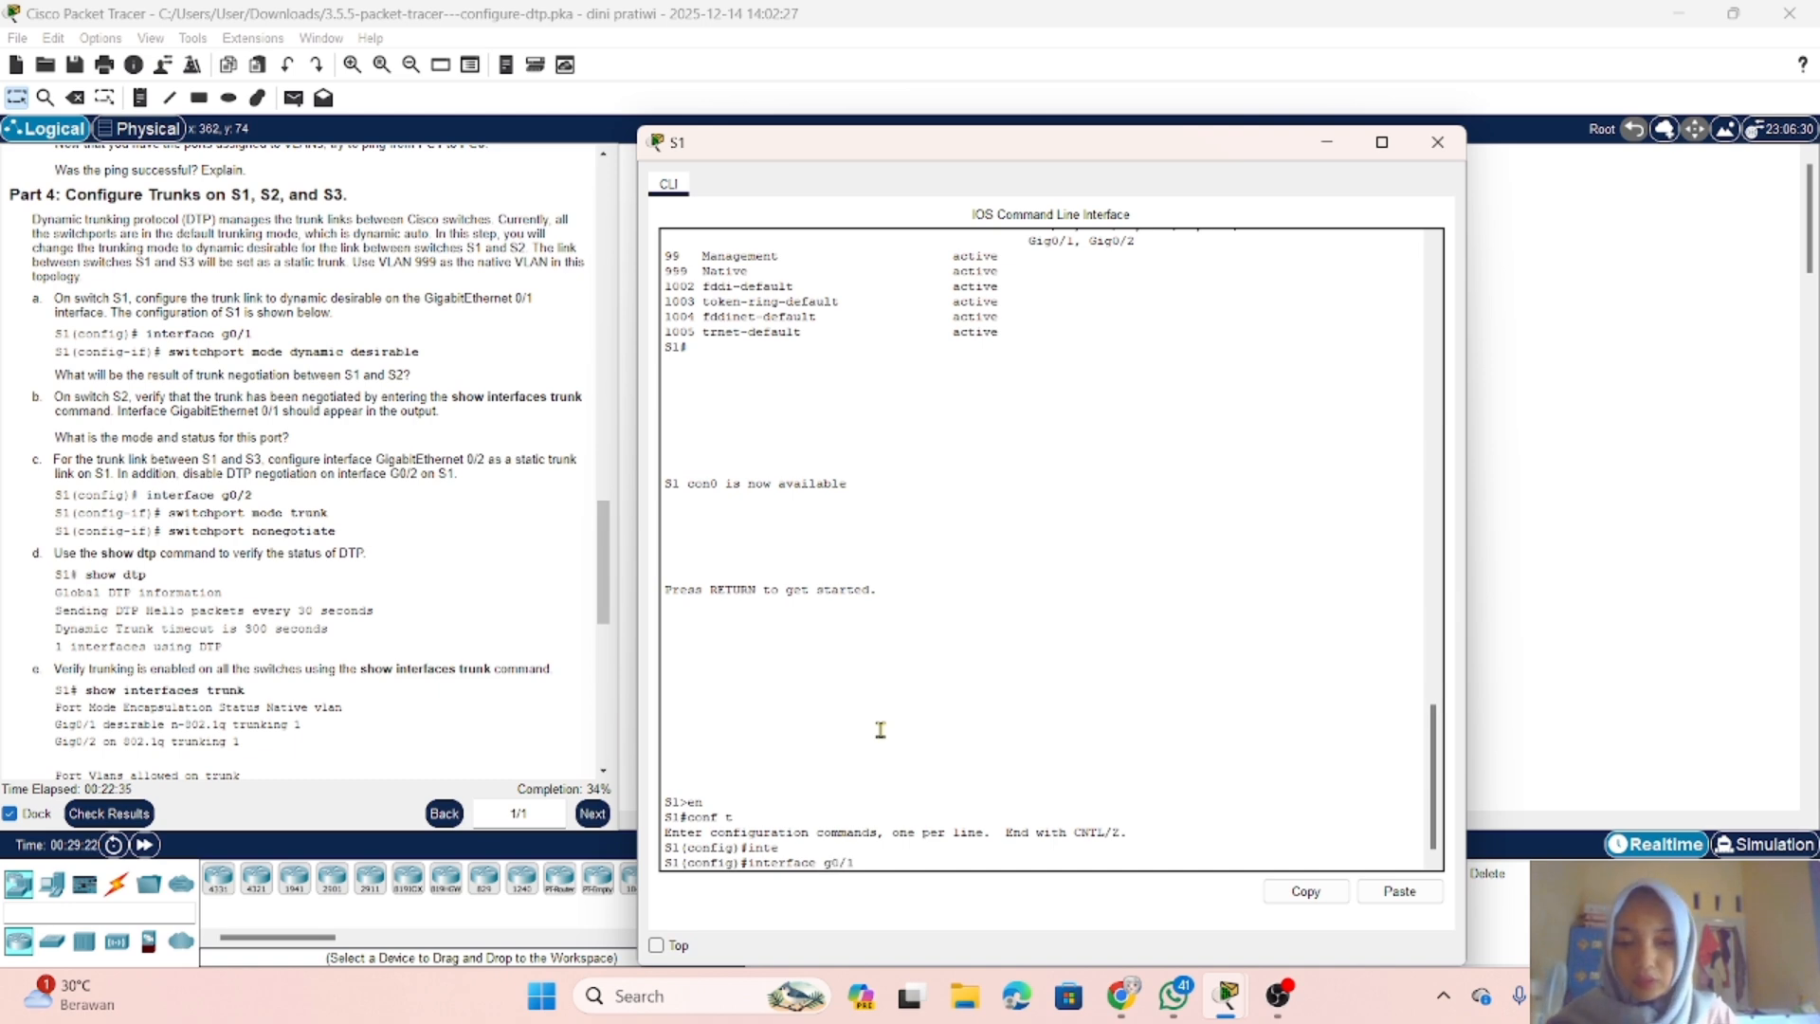
pyautogui.press('Return')
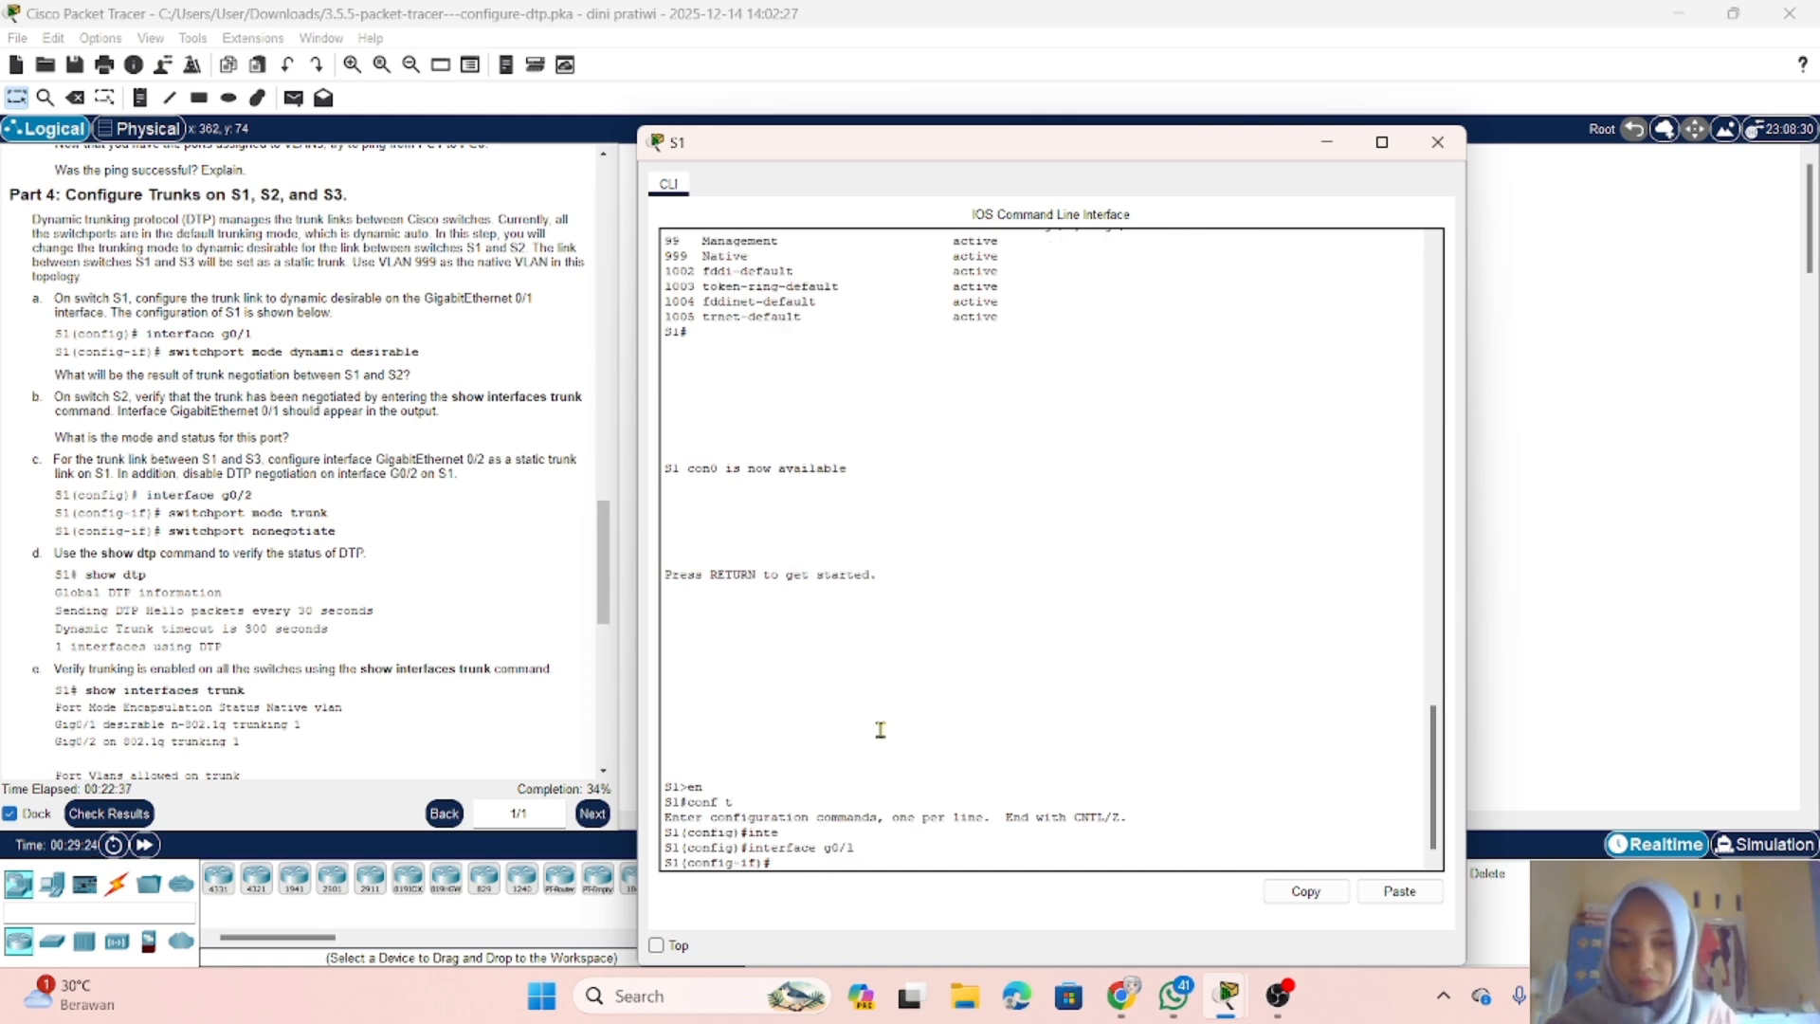
# Step: Set S1's g0/1 to dynamic desirable trunking with switchport mode dynamic desirable, and put the S1 console away
pyautogui.write('sw')
pyautogui.press('Tab')
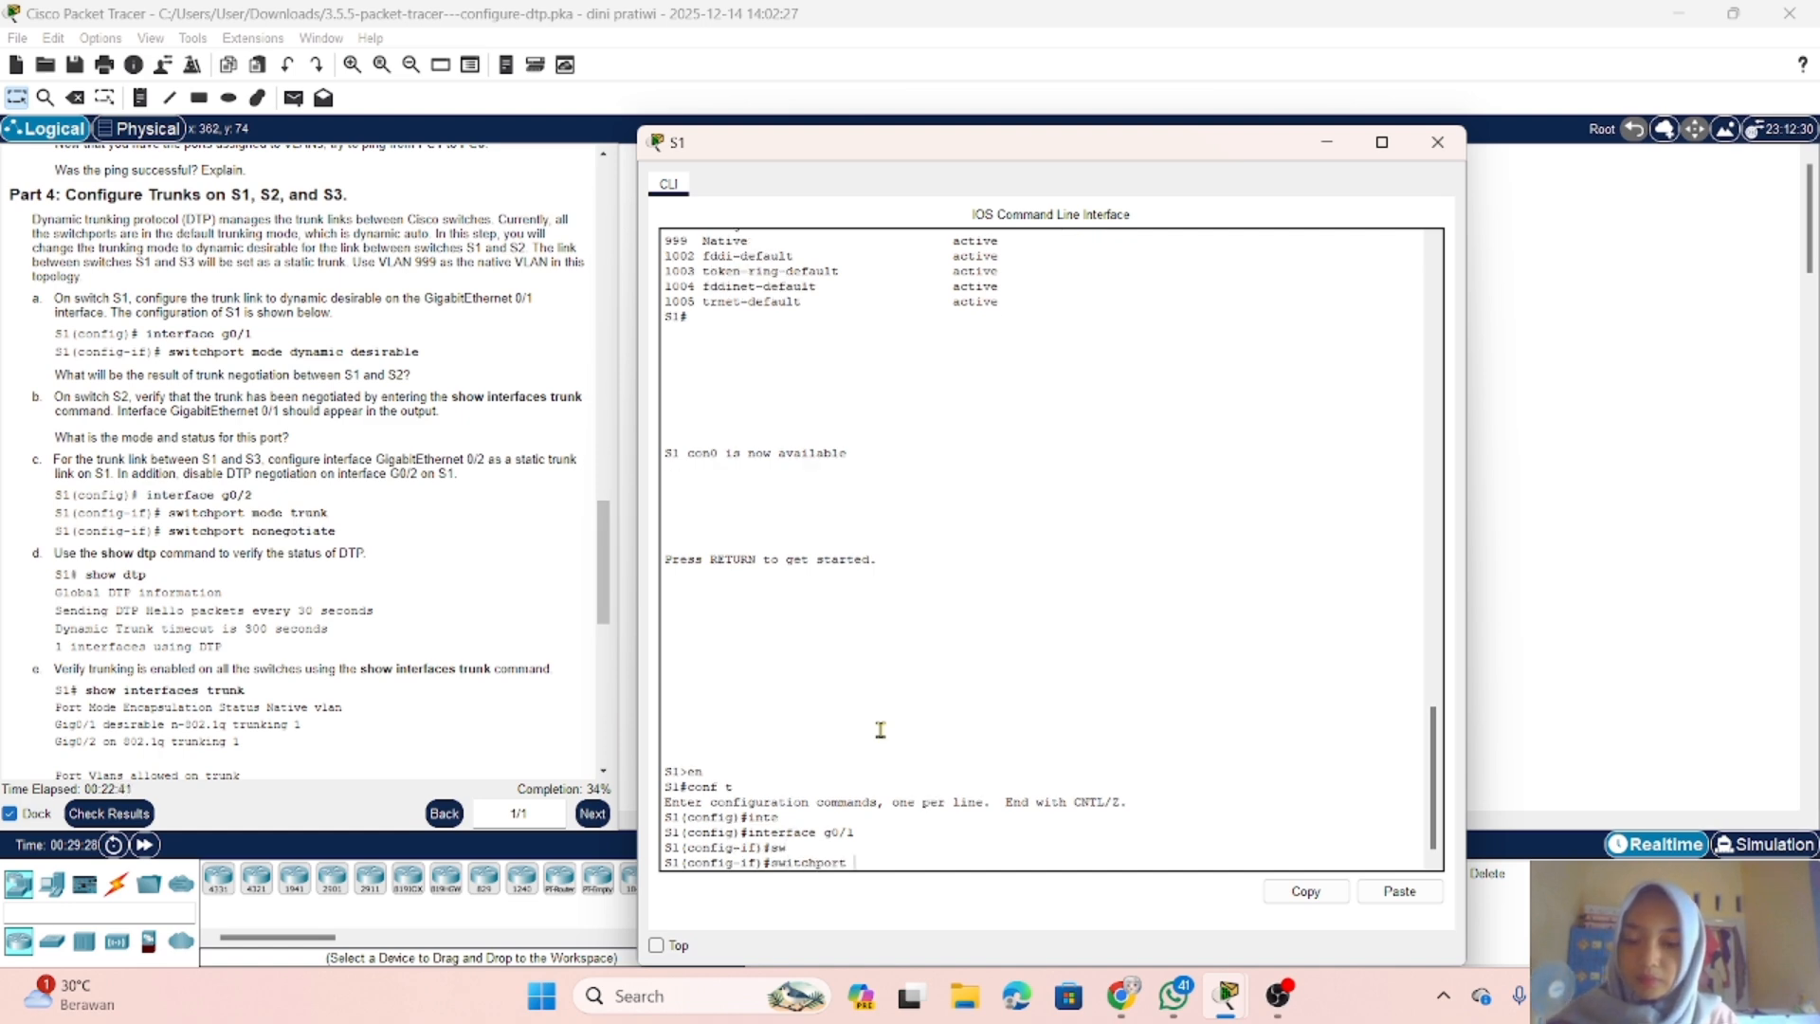
pyautogui.write('m')
pyautogui.press('Tab')
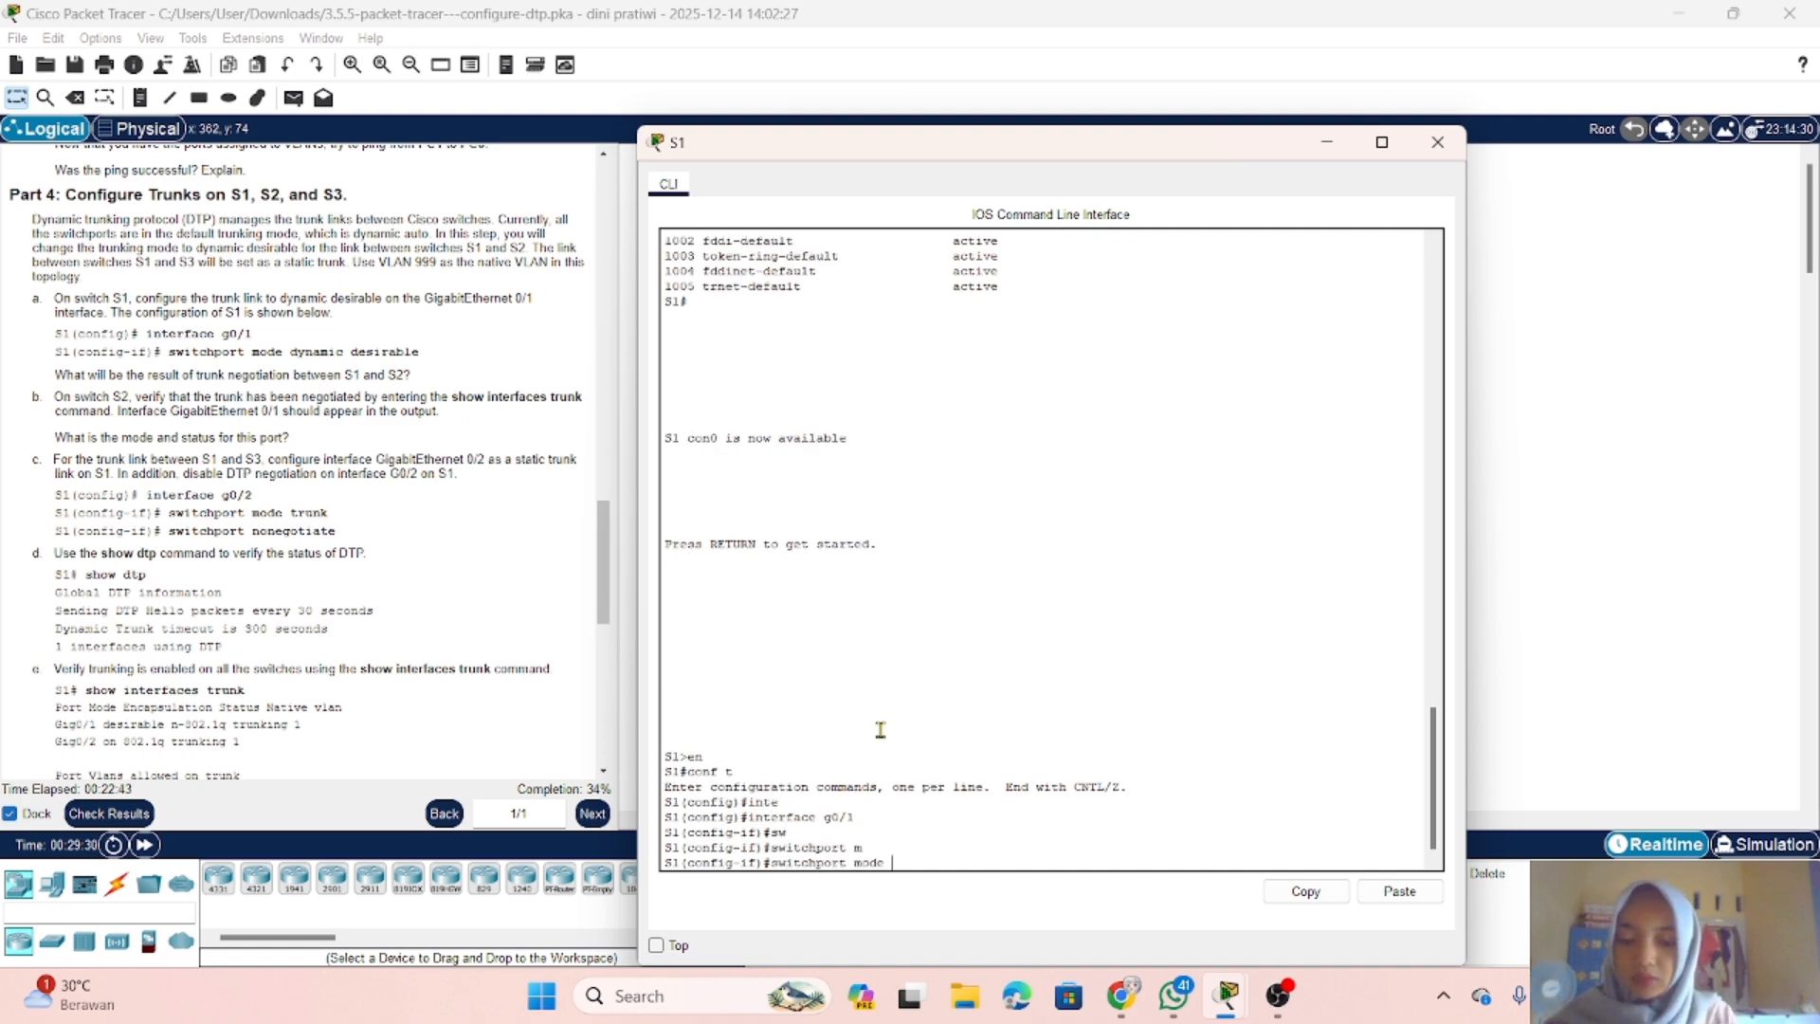
pyautogui.write('dy')
pyautogui.press('Tab')
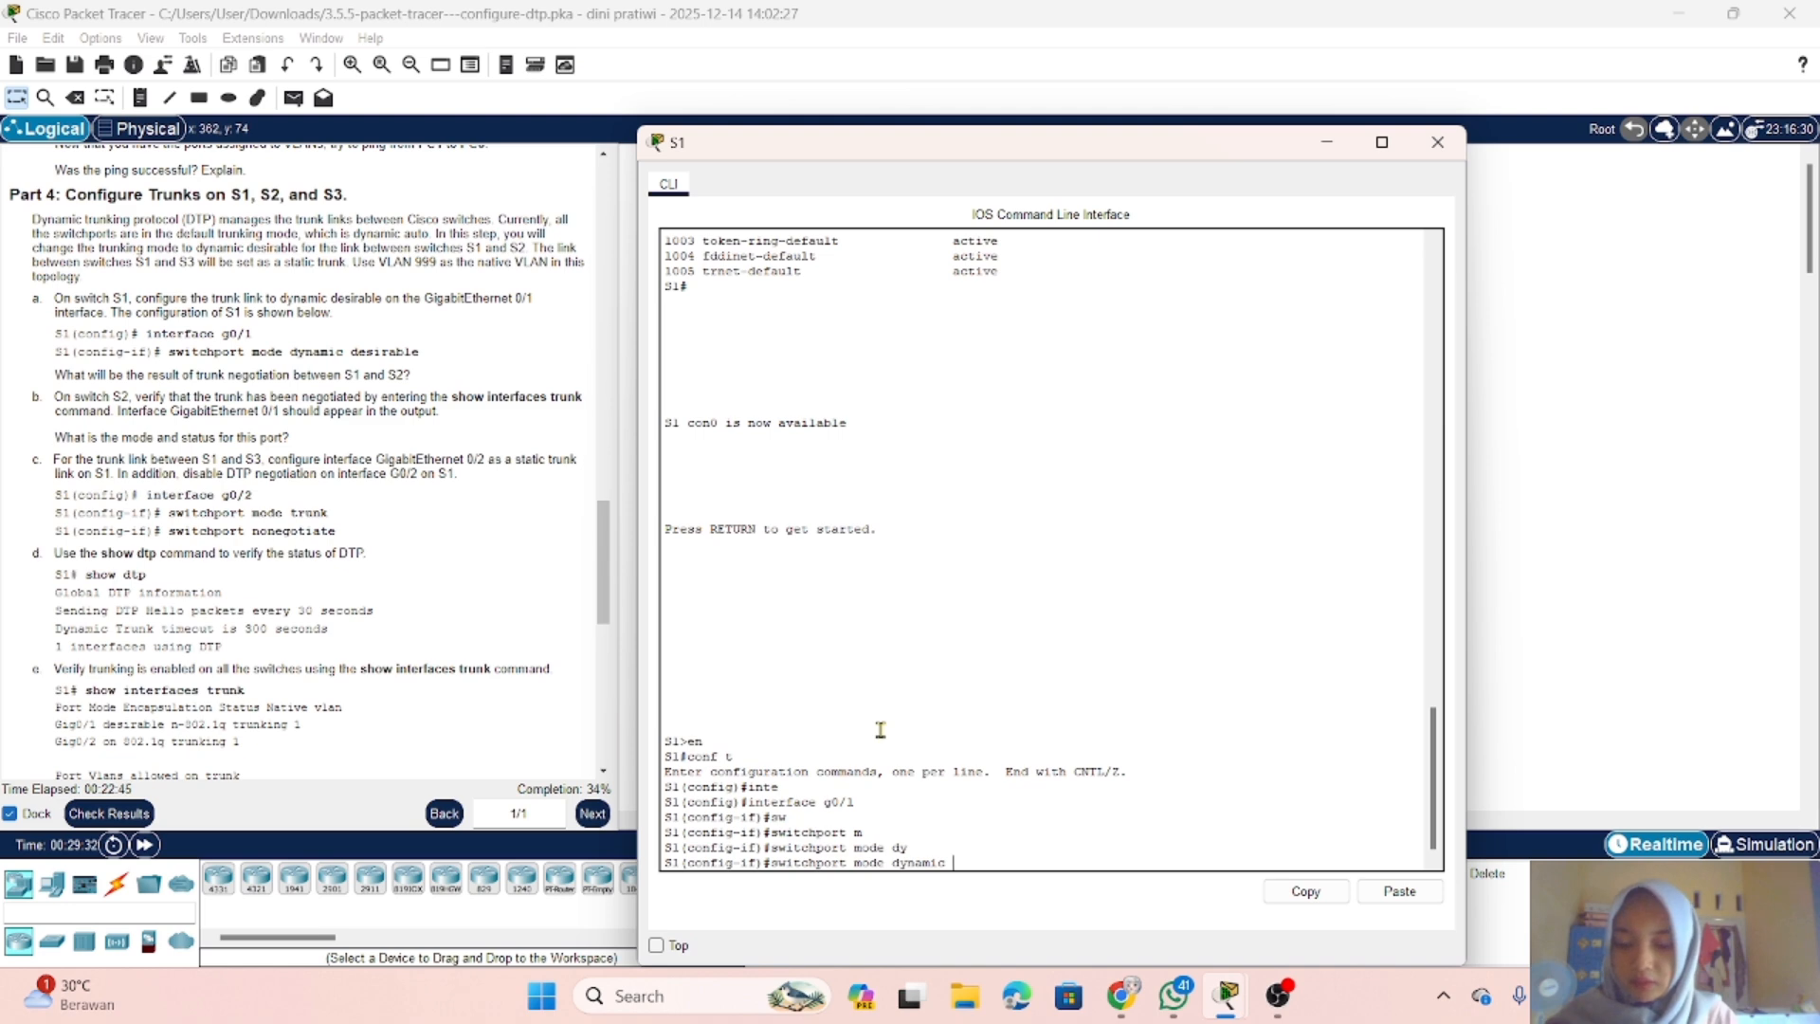
pyautogui.write('di')
pyautogui.press('Tab')
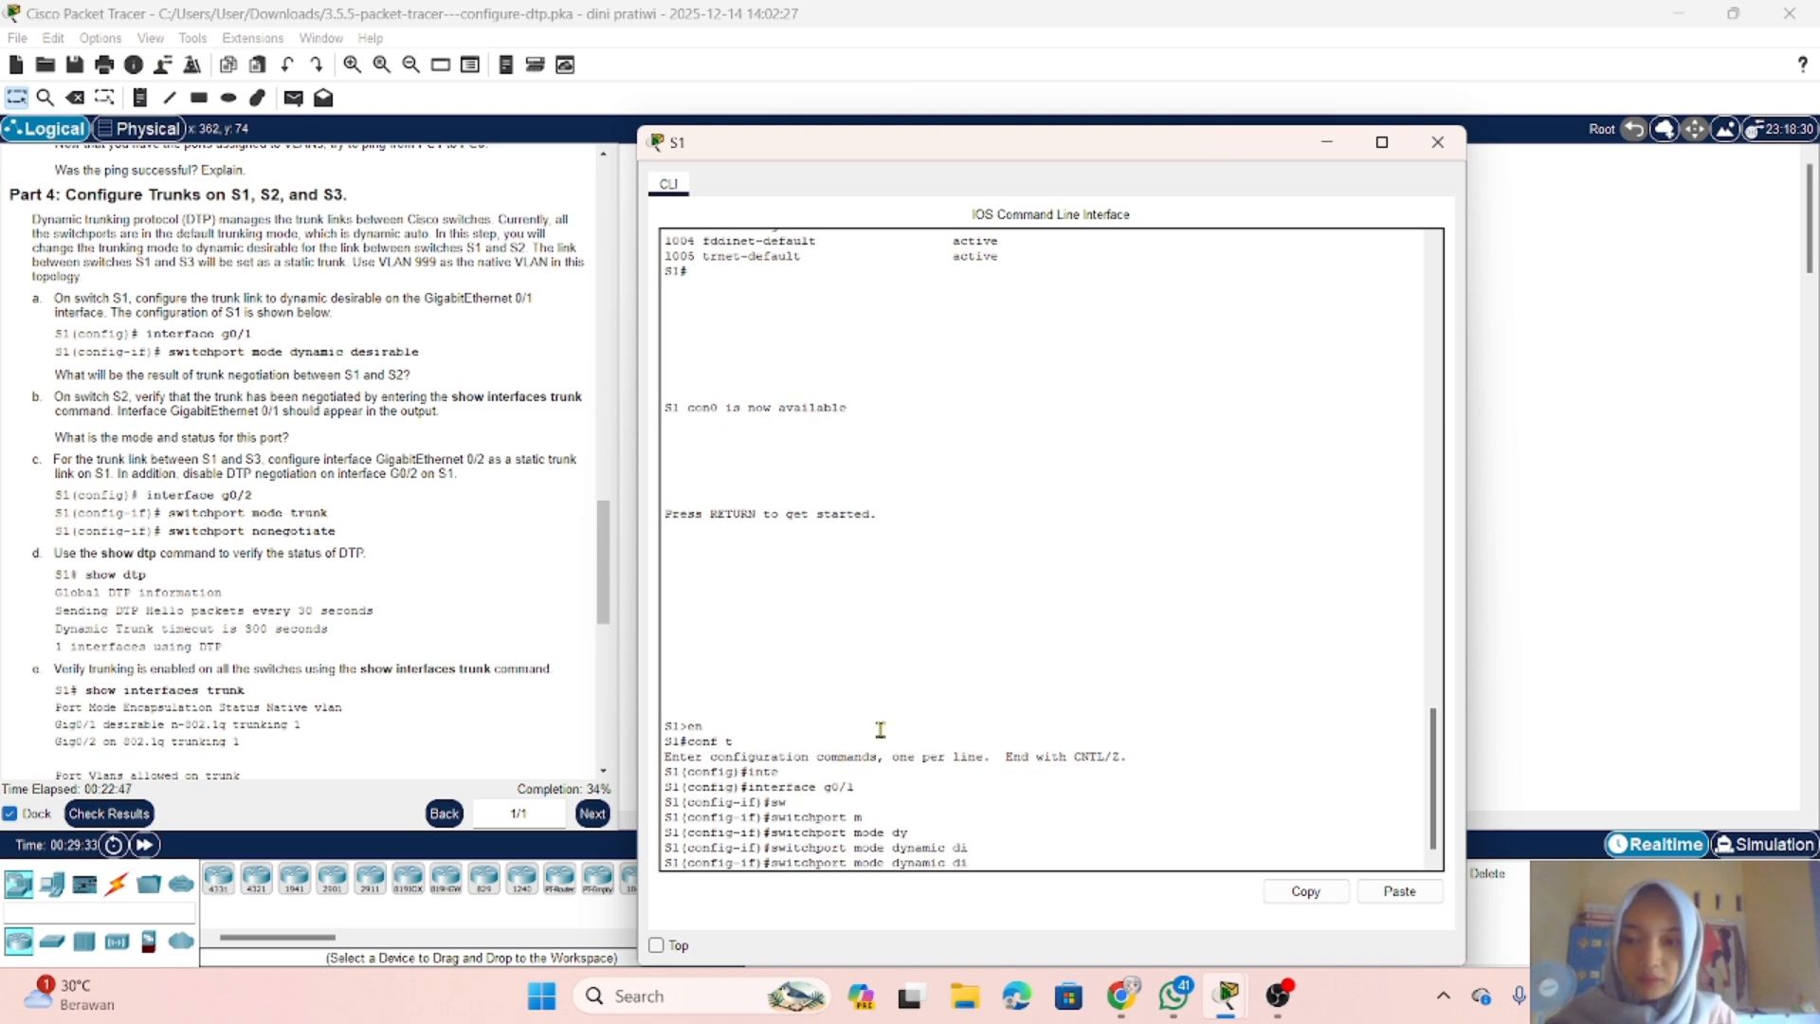
pyautogui.press('BackSpace')
pyautogui.write('e')
pyautogui.press('Tab')
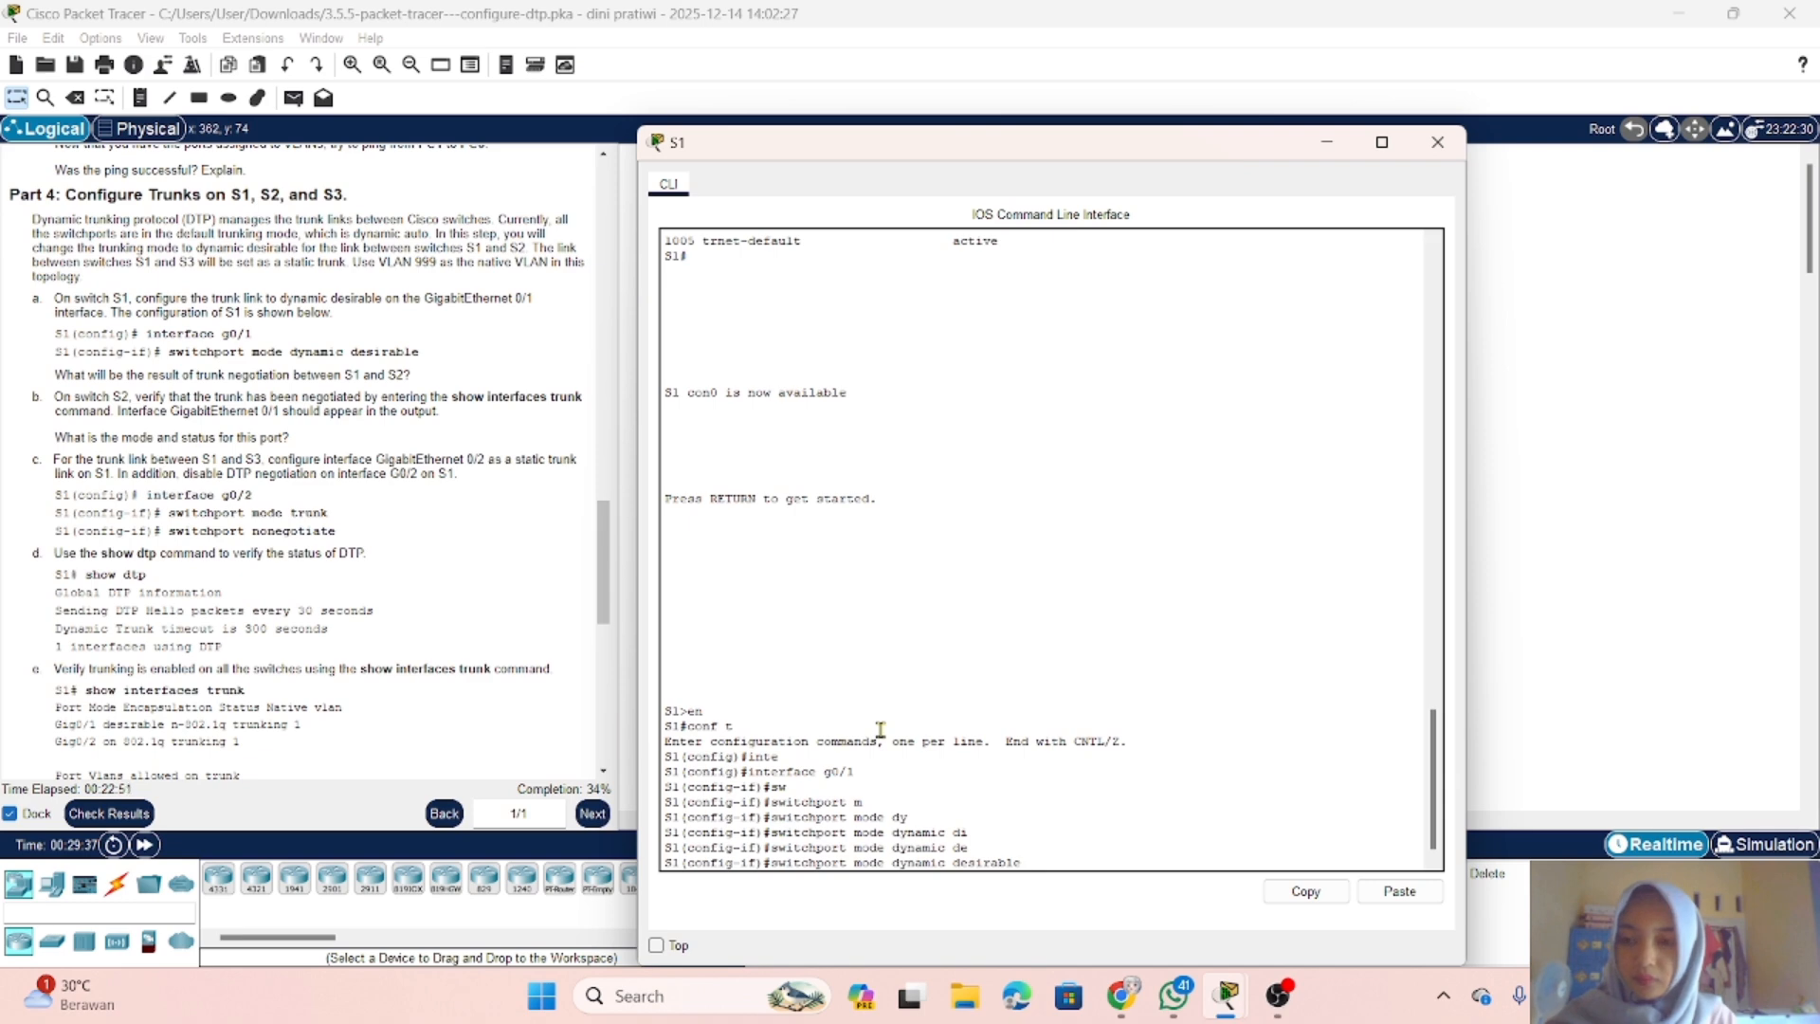
pyautogui.press('Return')
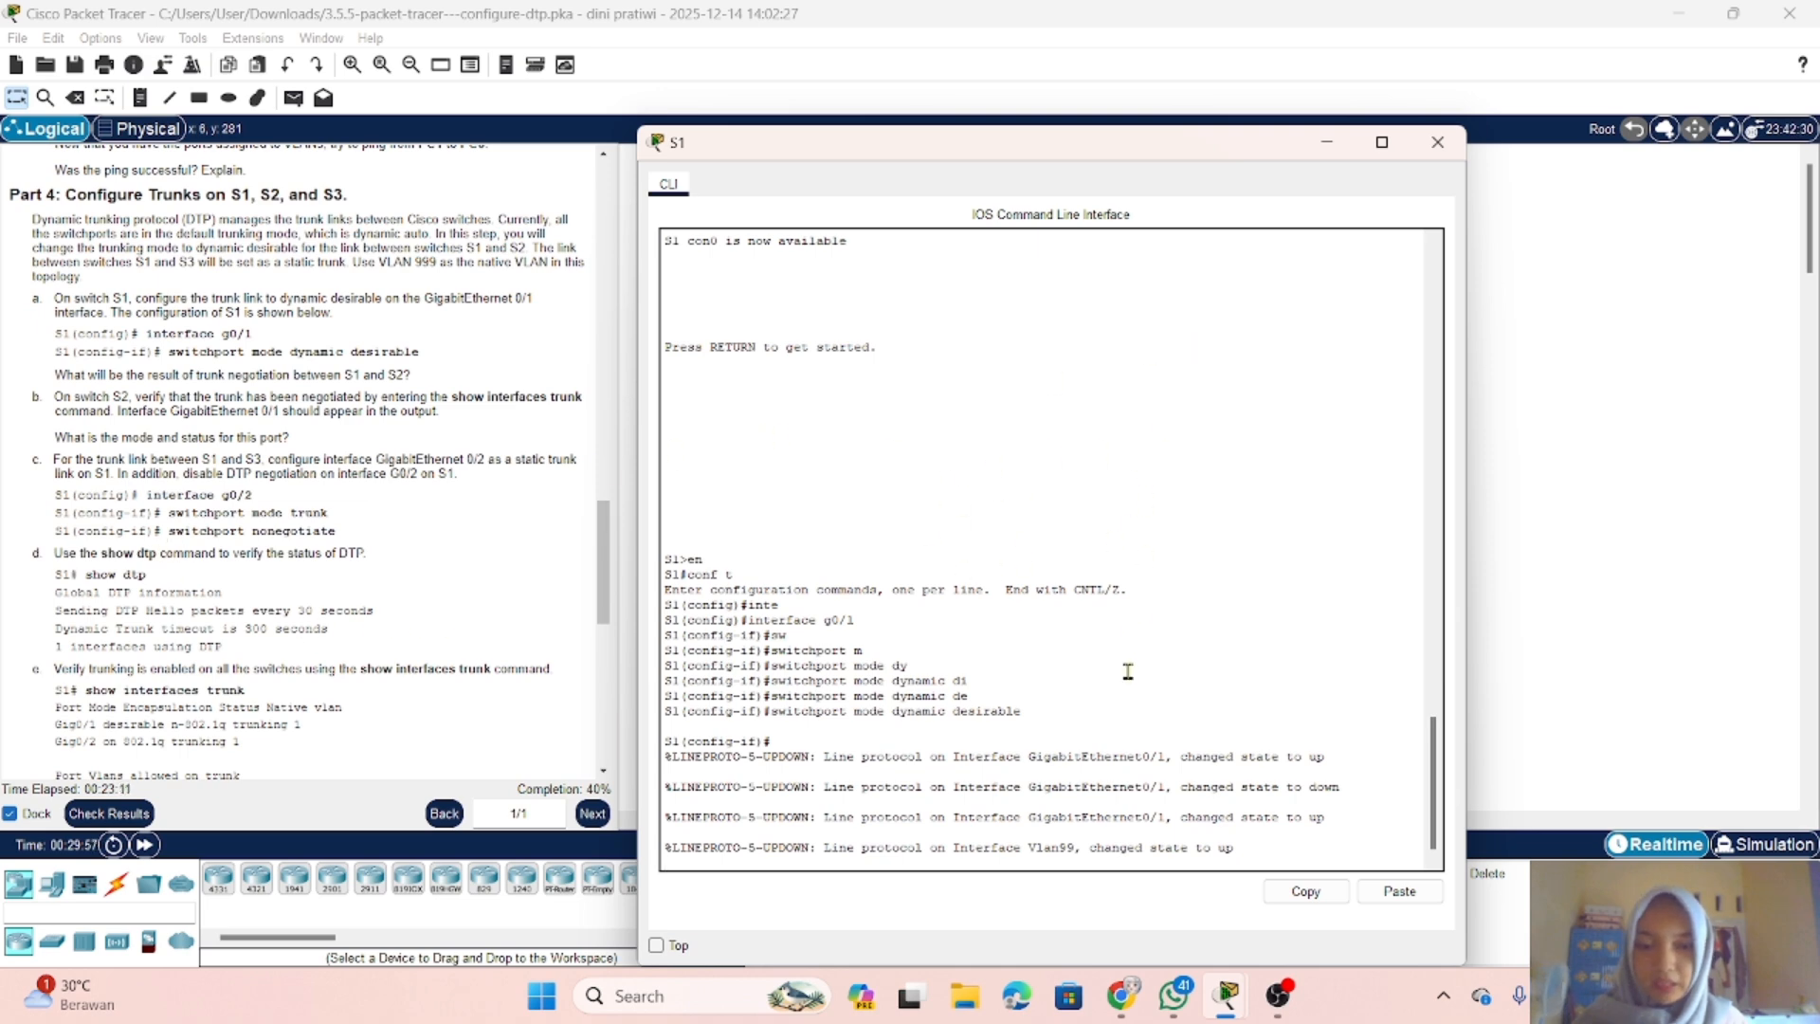
pyautogui.click(1329, 144)
pyautogui.click(846, 322)
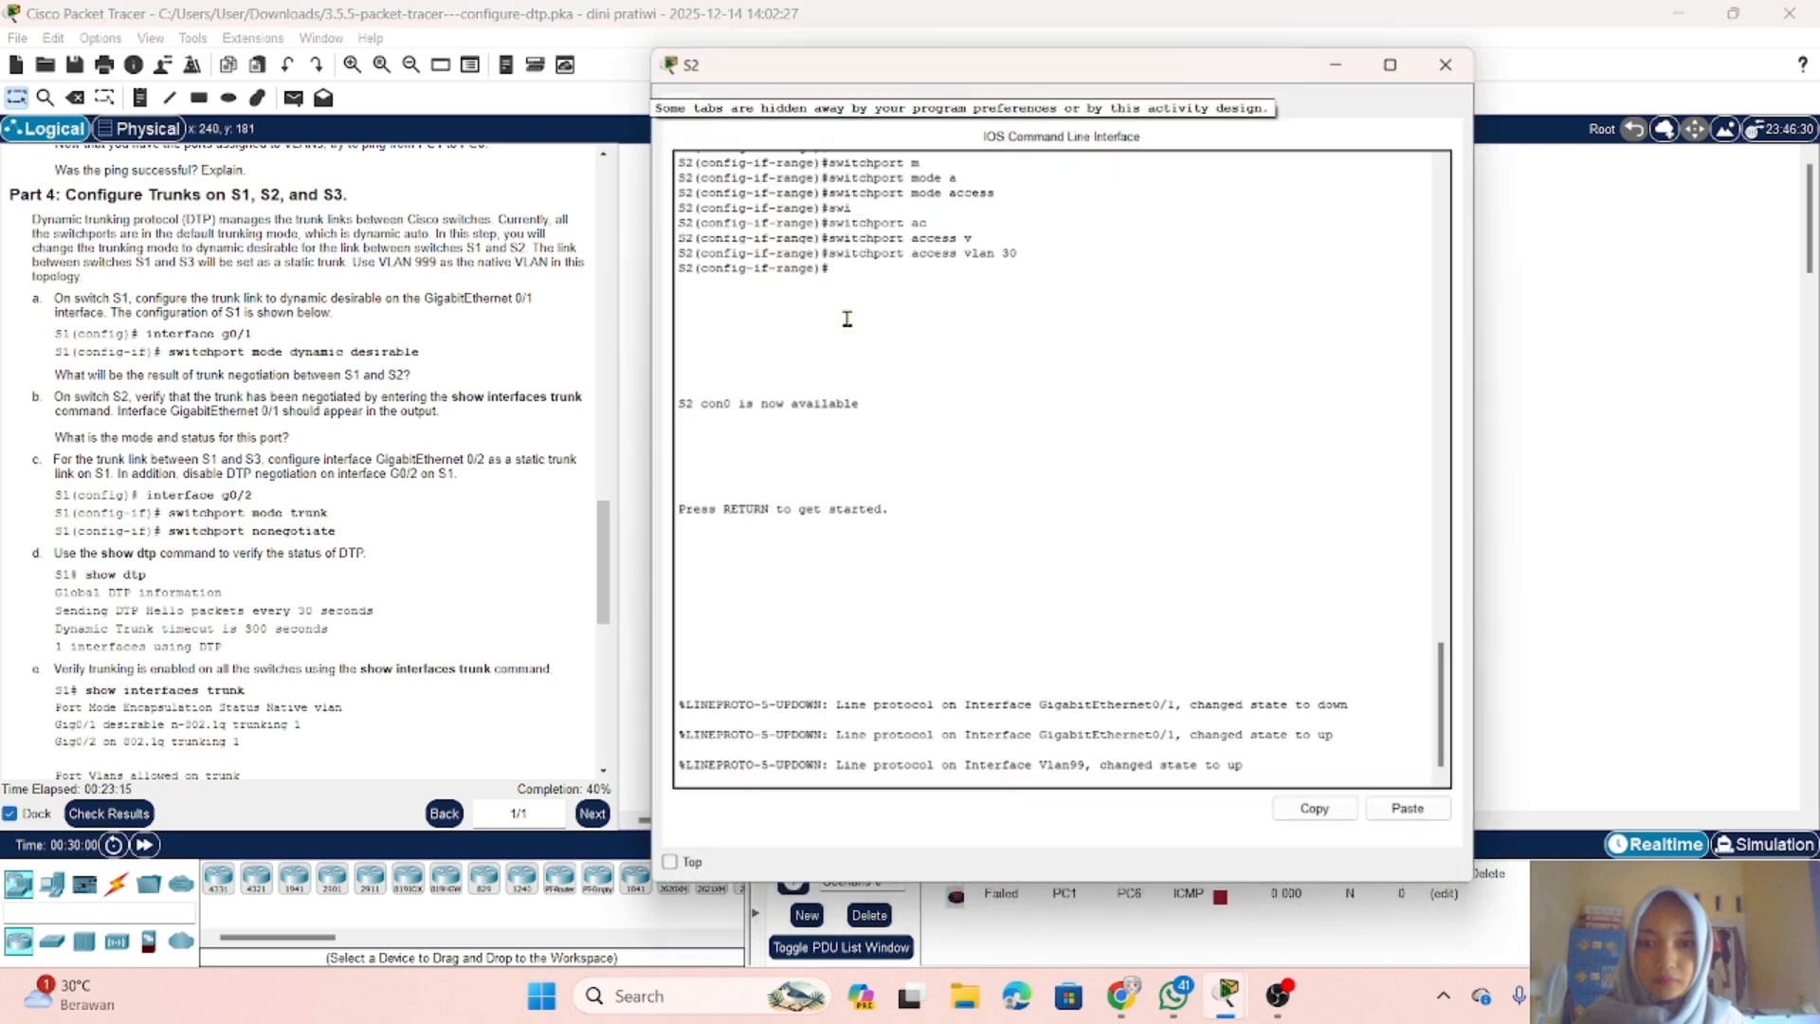
pyautogui.click(1334, 59)
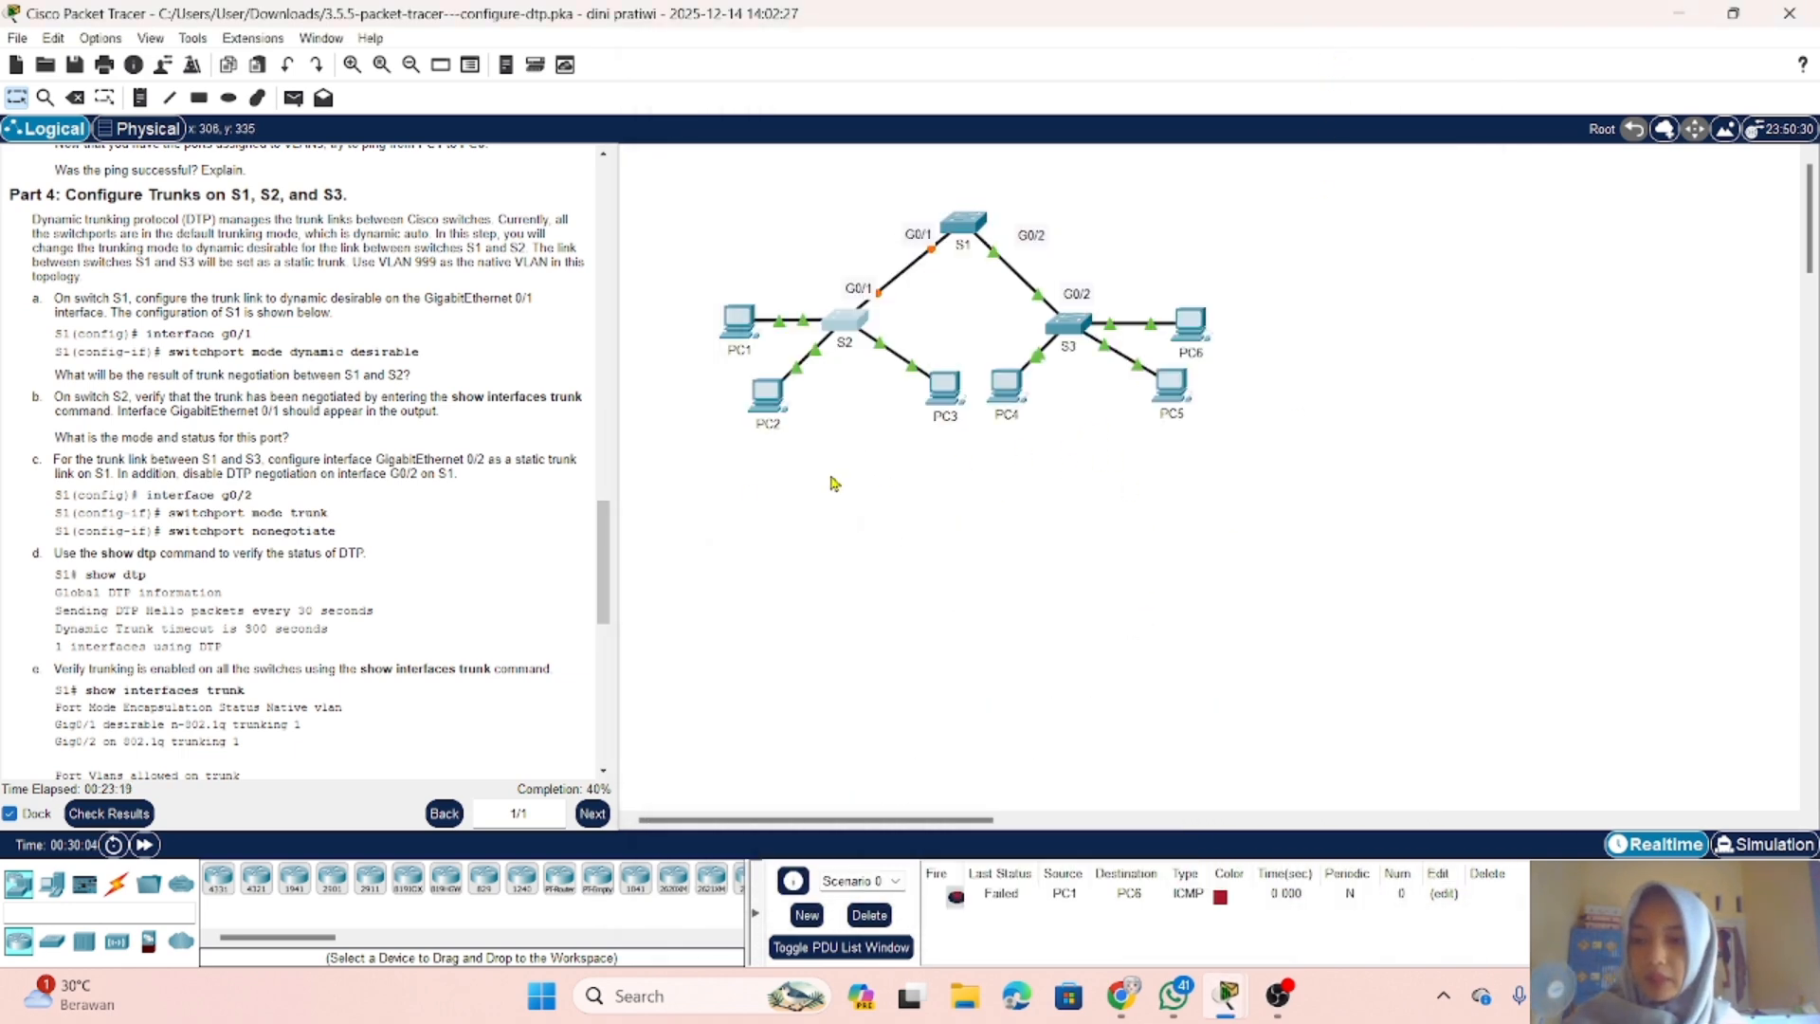
pyautogui.scroll(-1, 401, 437)
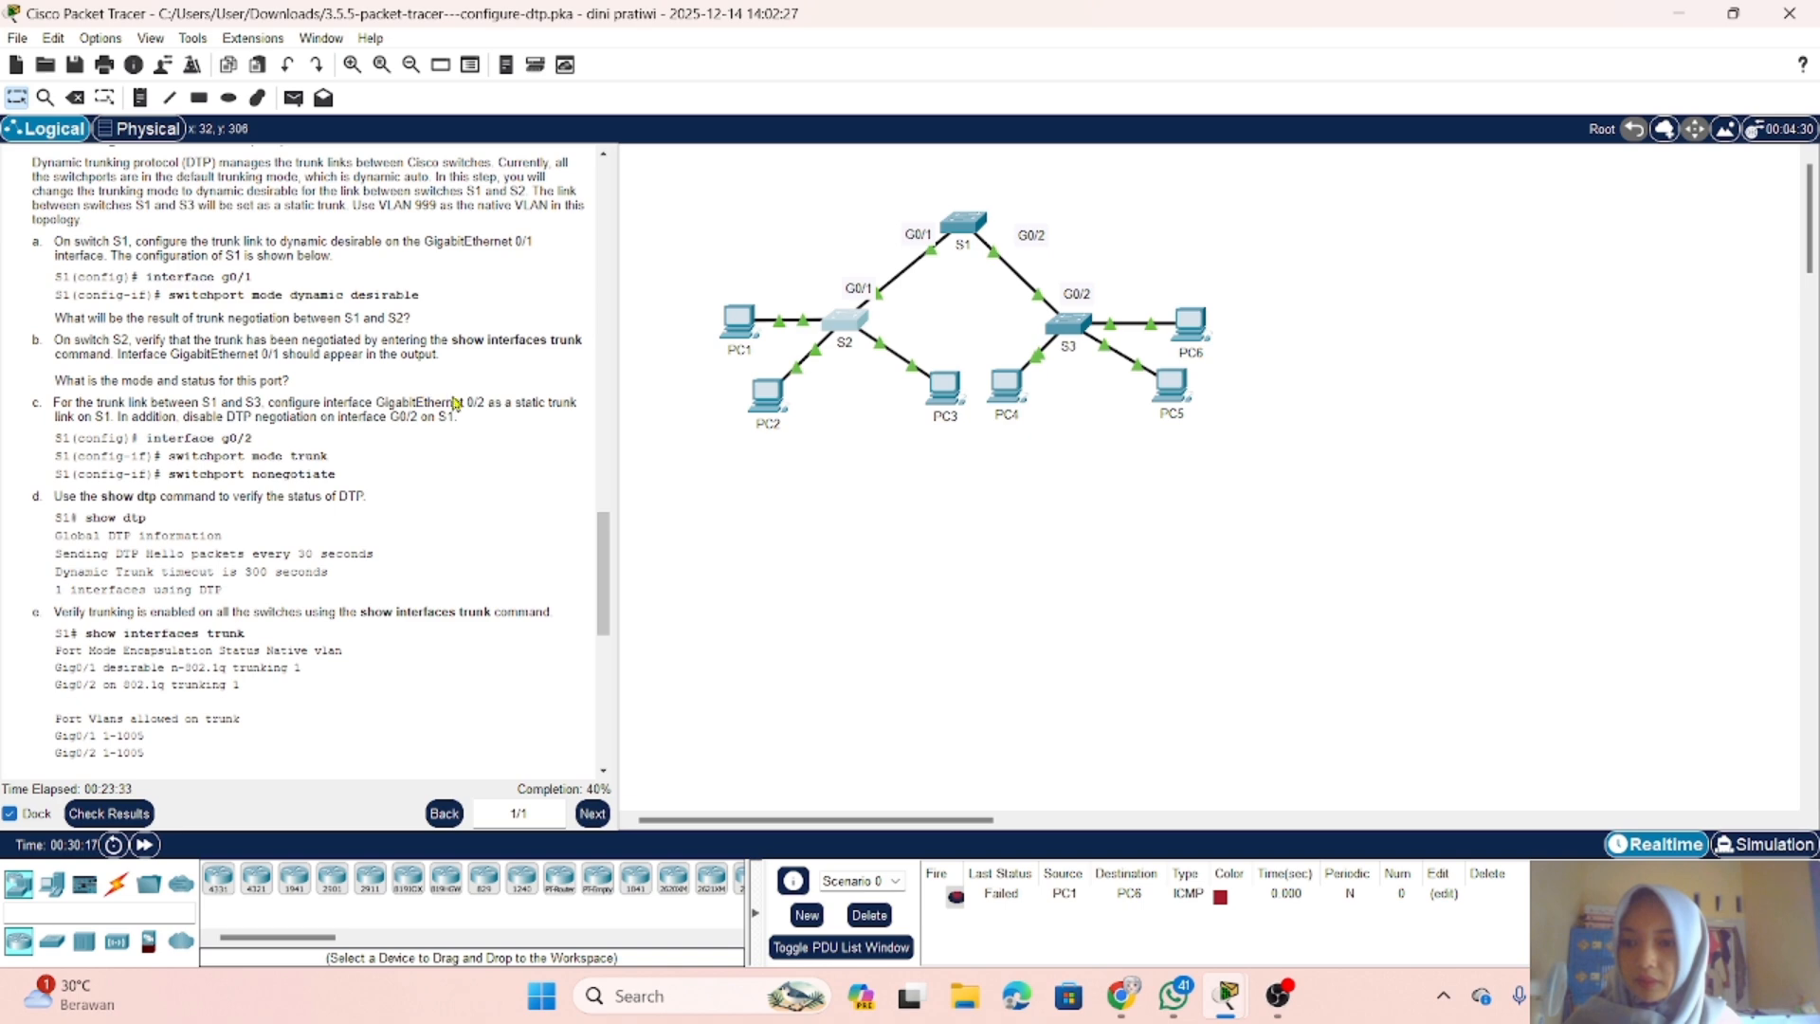
# Step: On S2, enter privileged EXEC mode and run show interface trunk to verify the trunk negotiated with S1
pyautogui.click(834, 323)
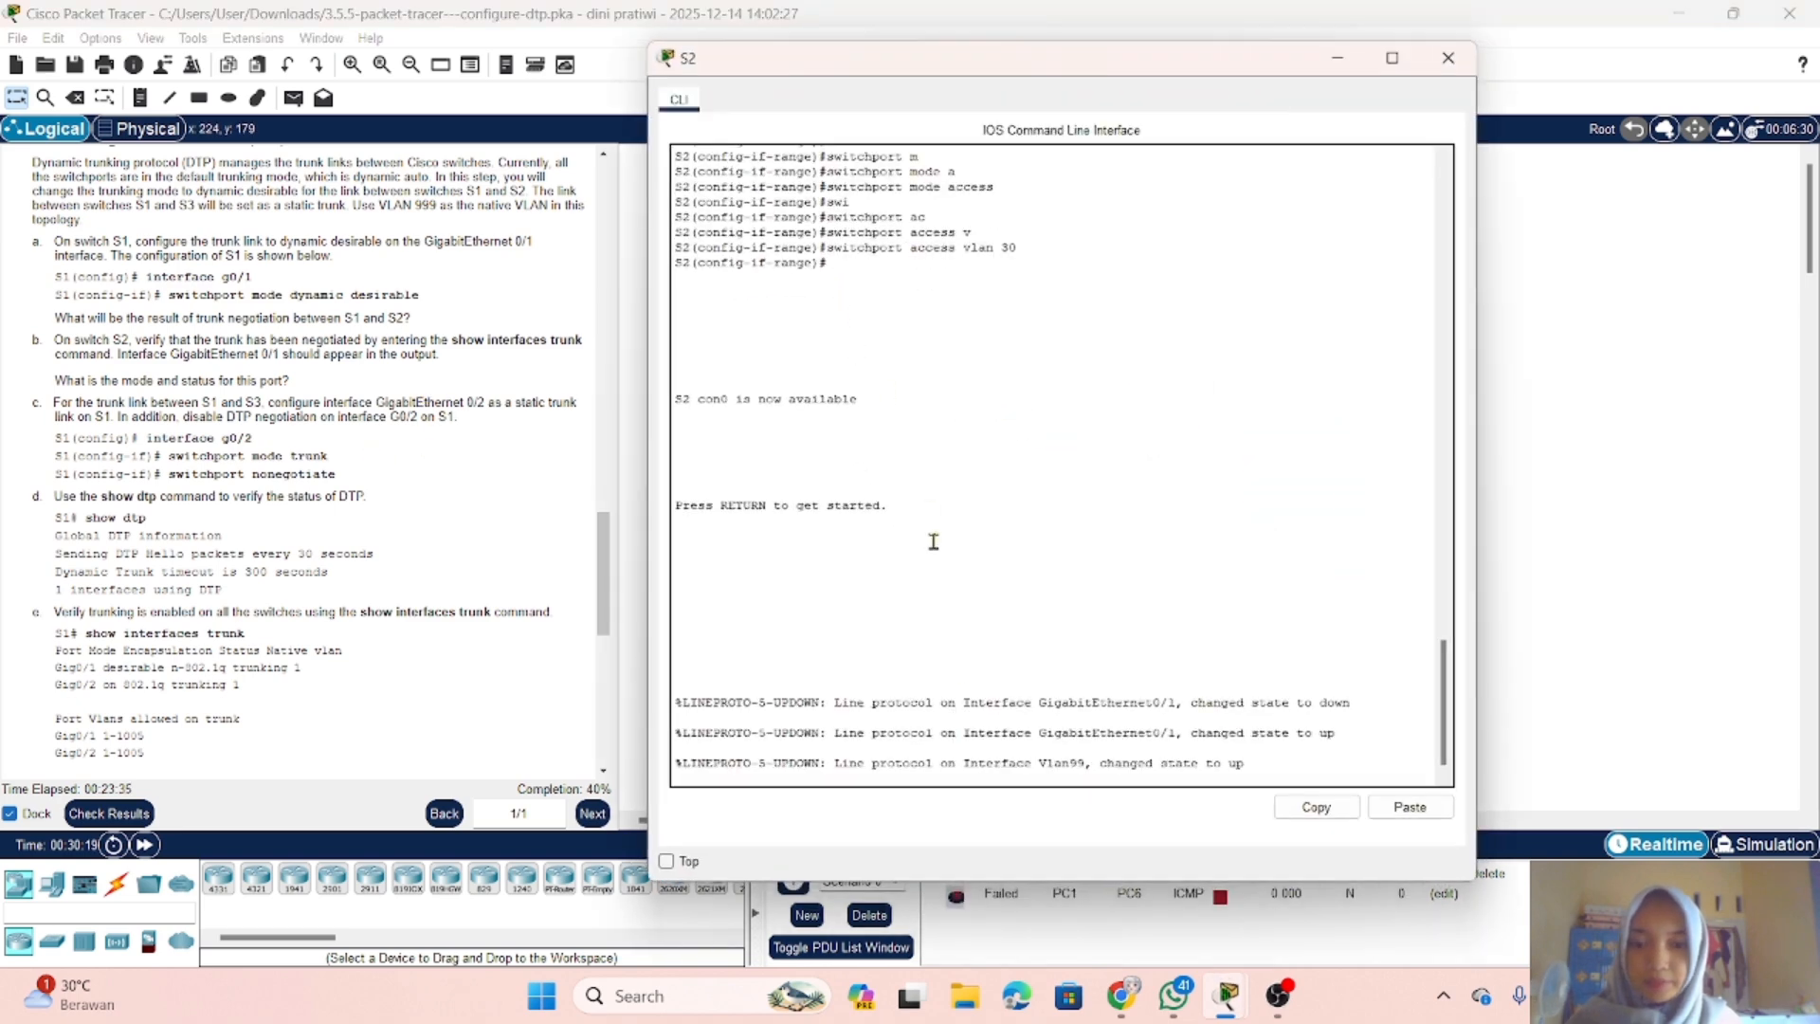
pyautogui.press('Return')
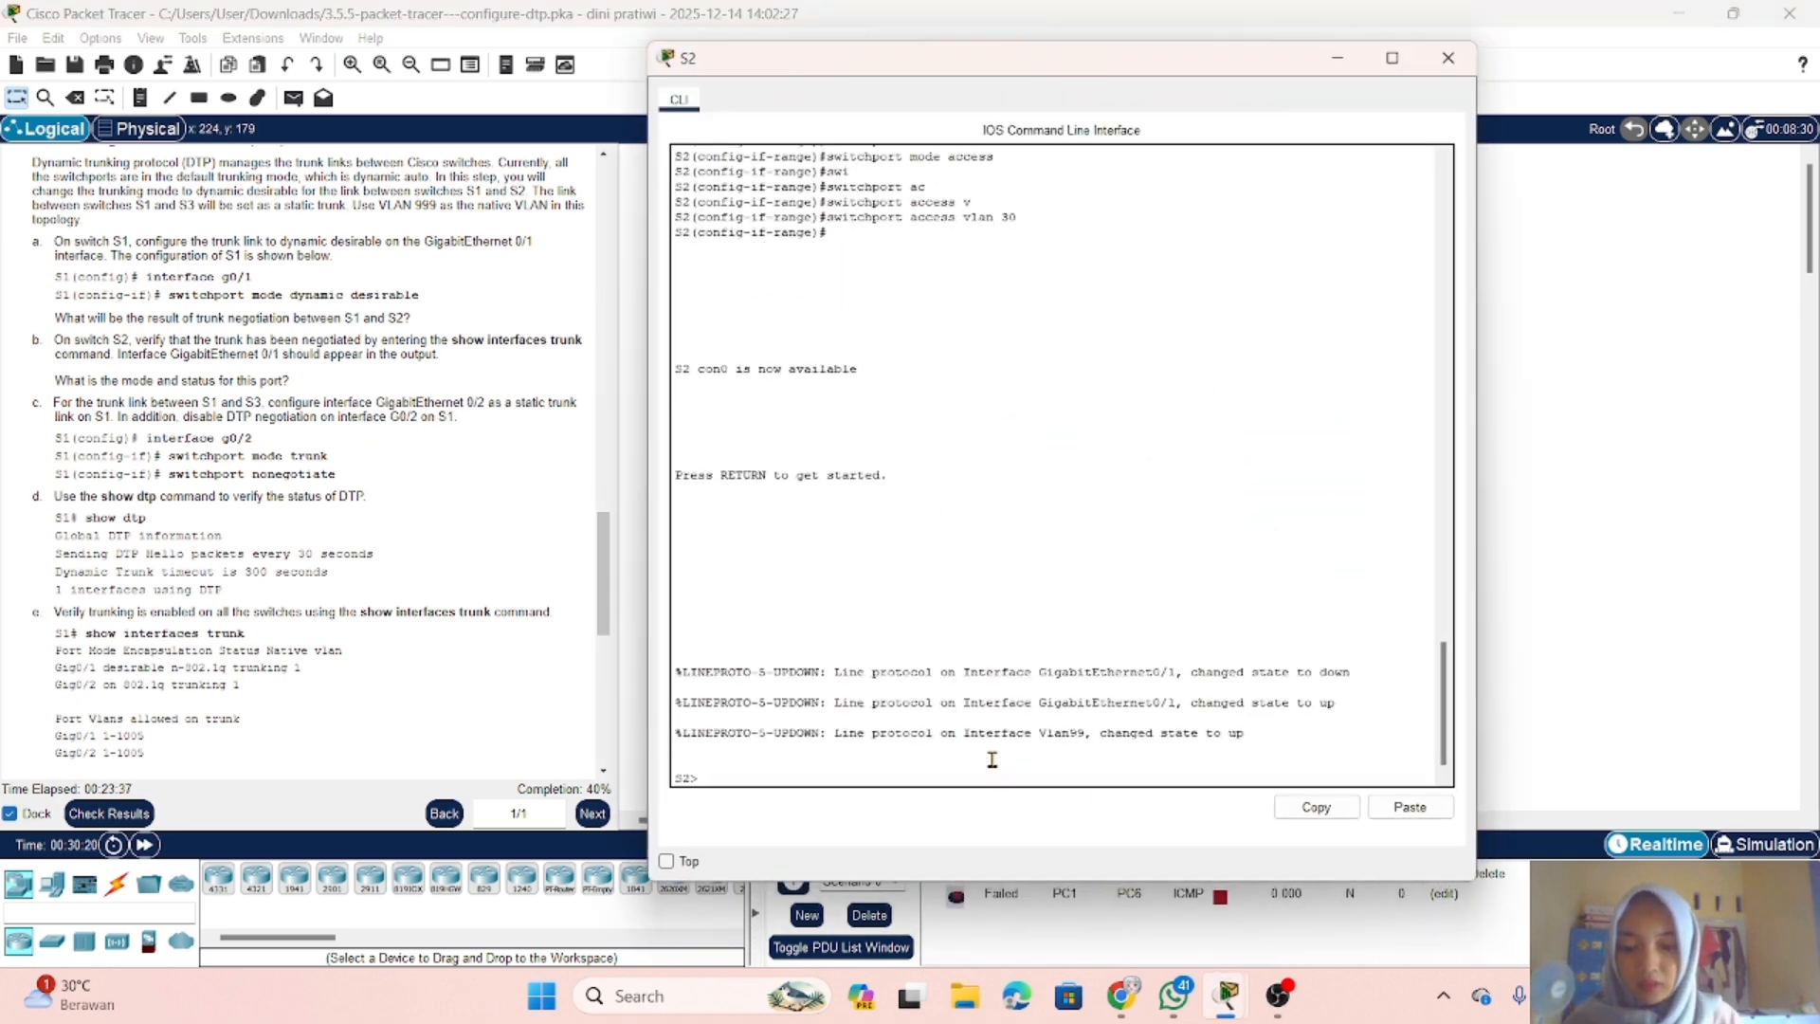
pyautogui.write('en')
pyautogui.press('Return')
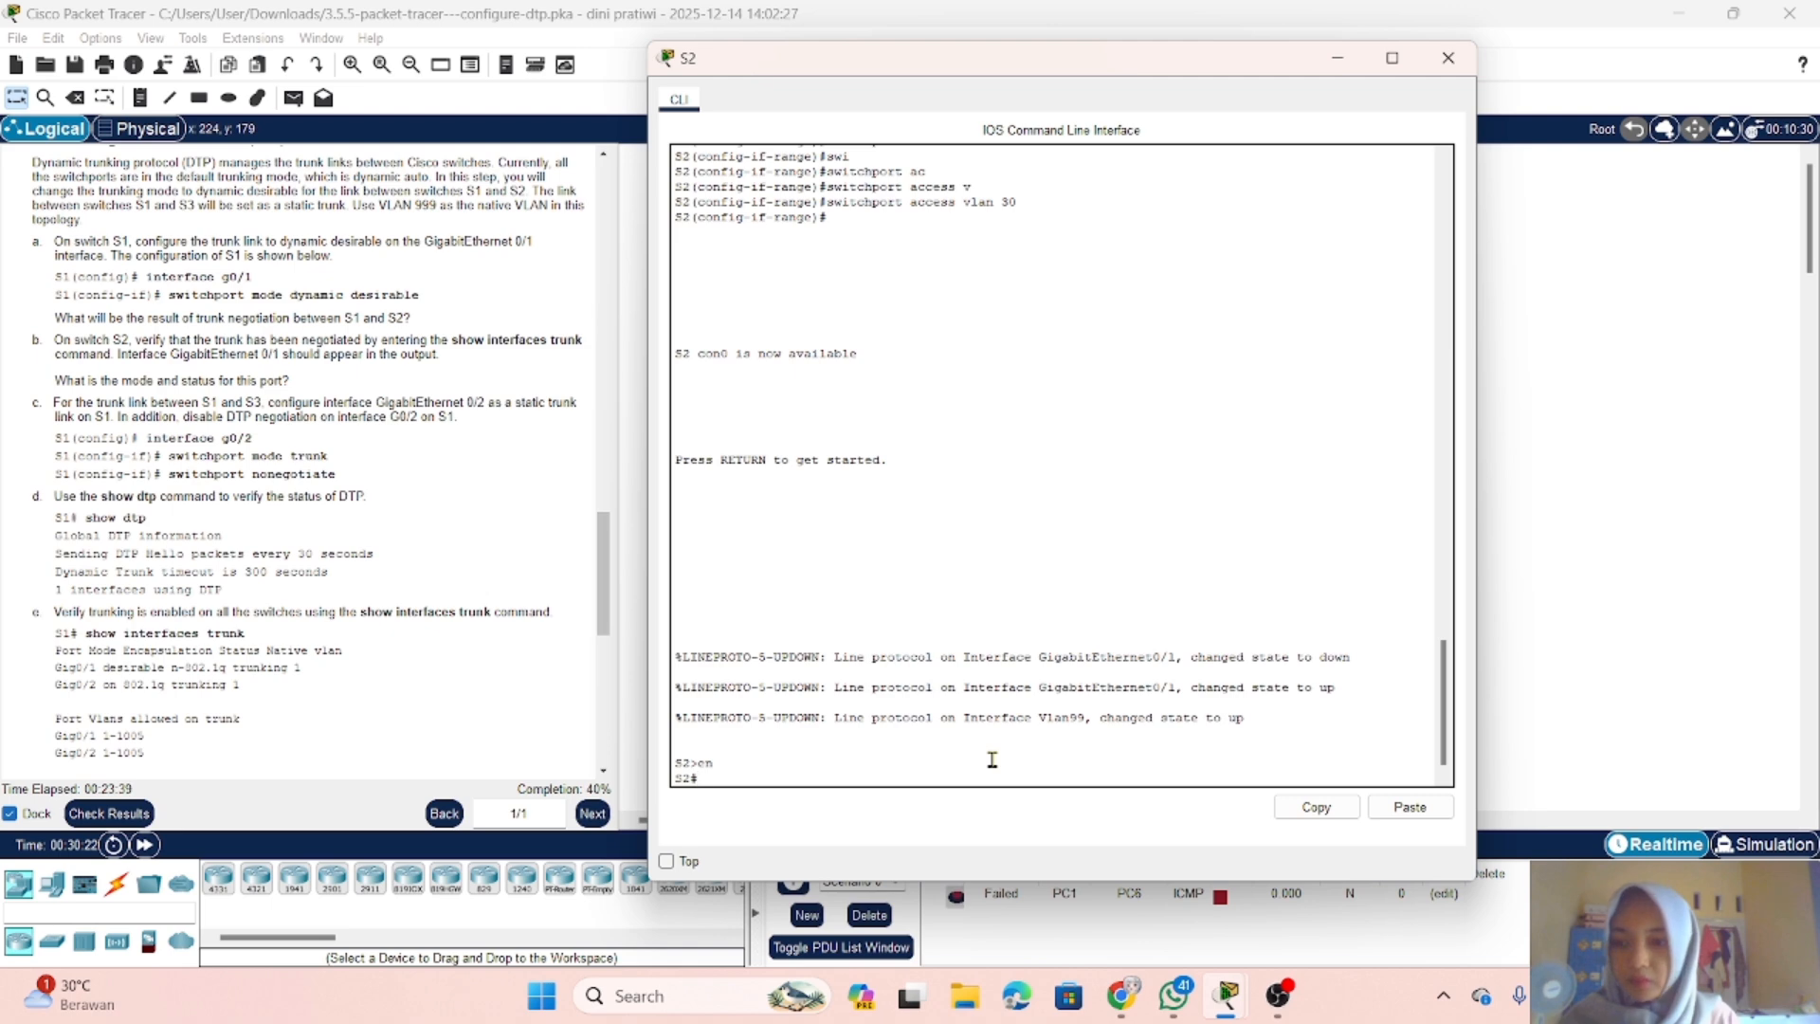
pyautogui.write('show')
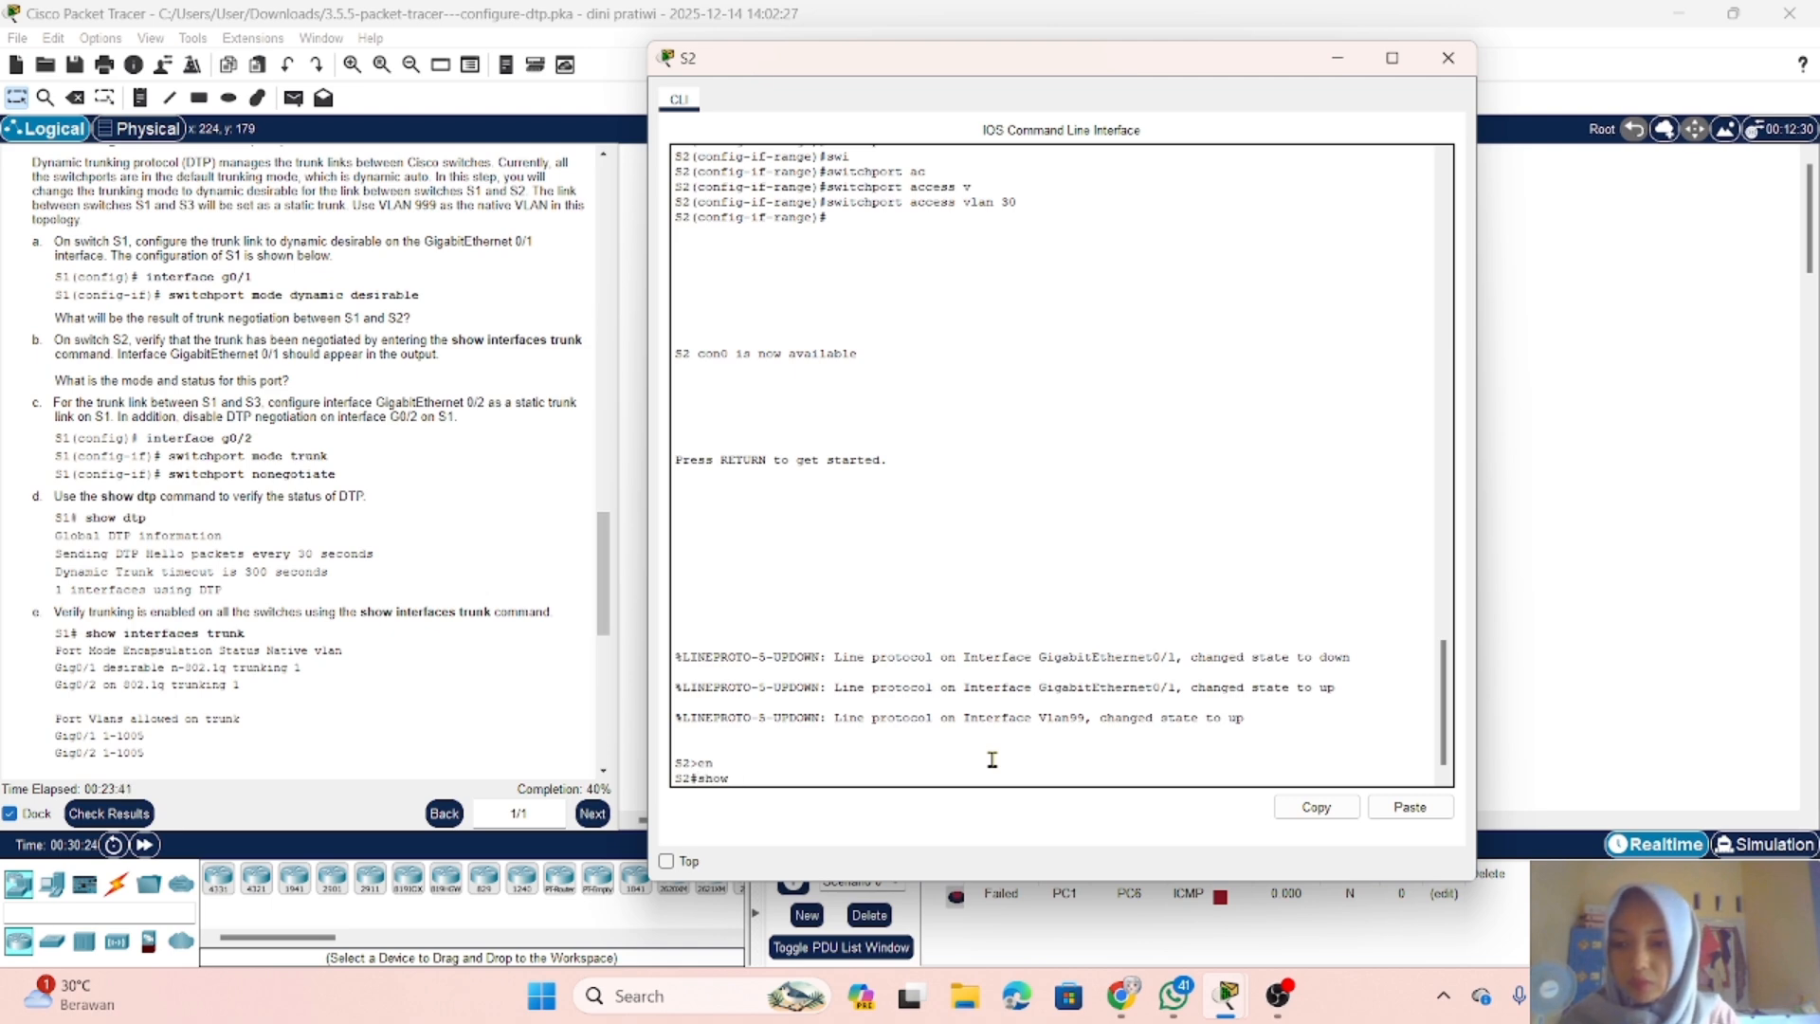
pyautogui.write(' interface')
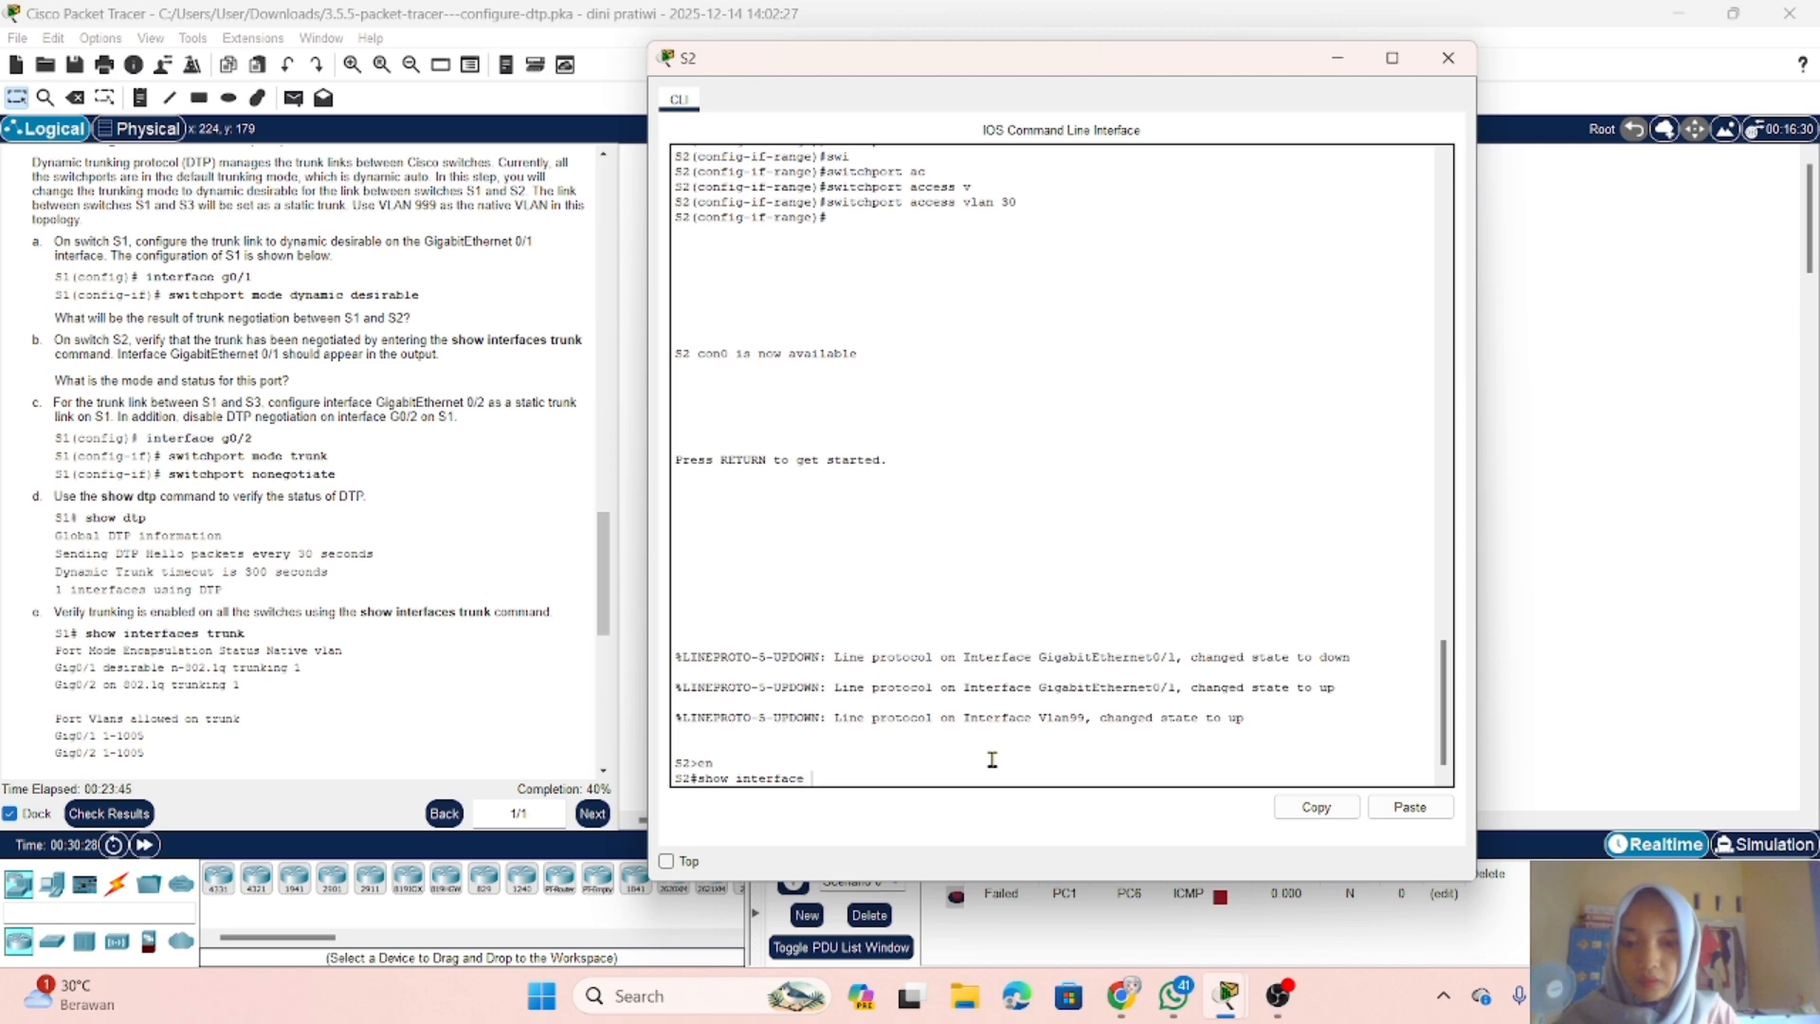
pyautogui.write(' trunk')
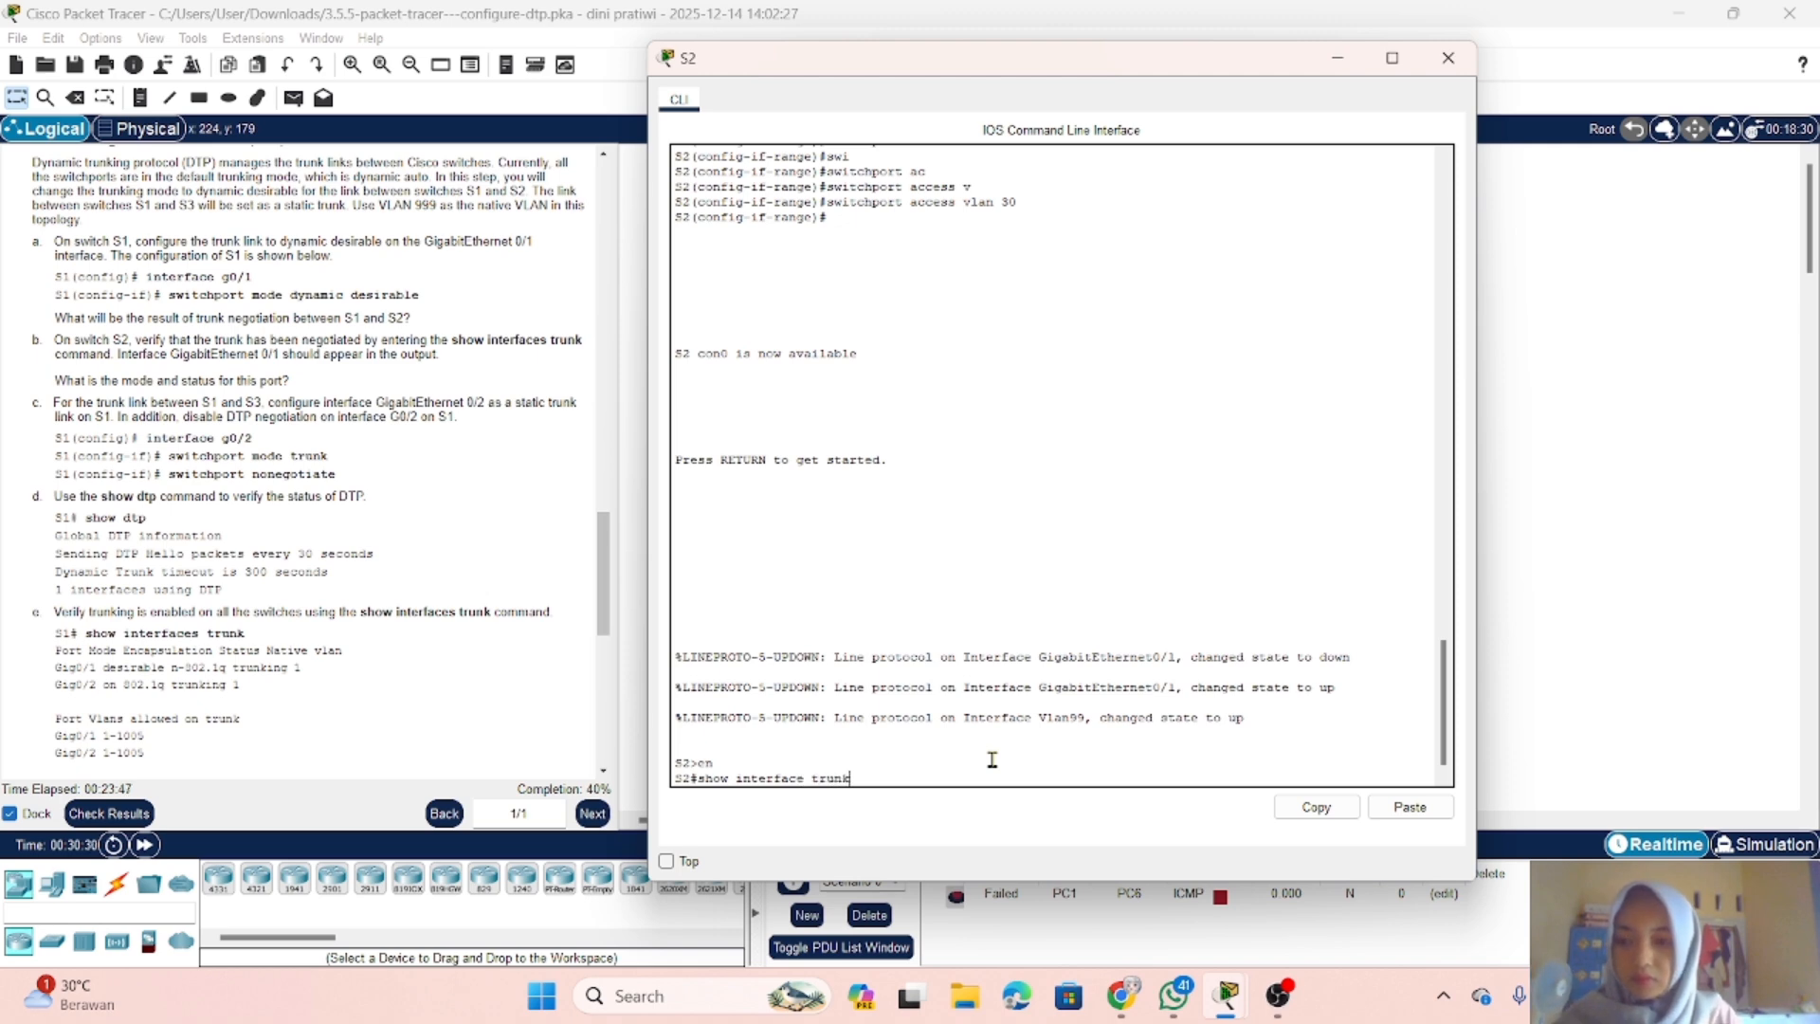
pyautogui.press('Return')
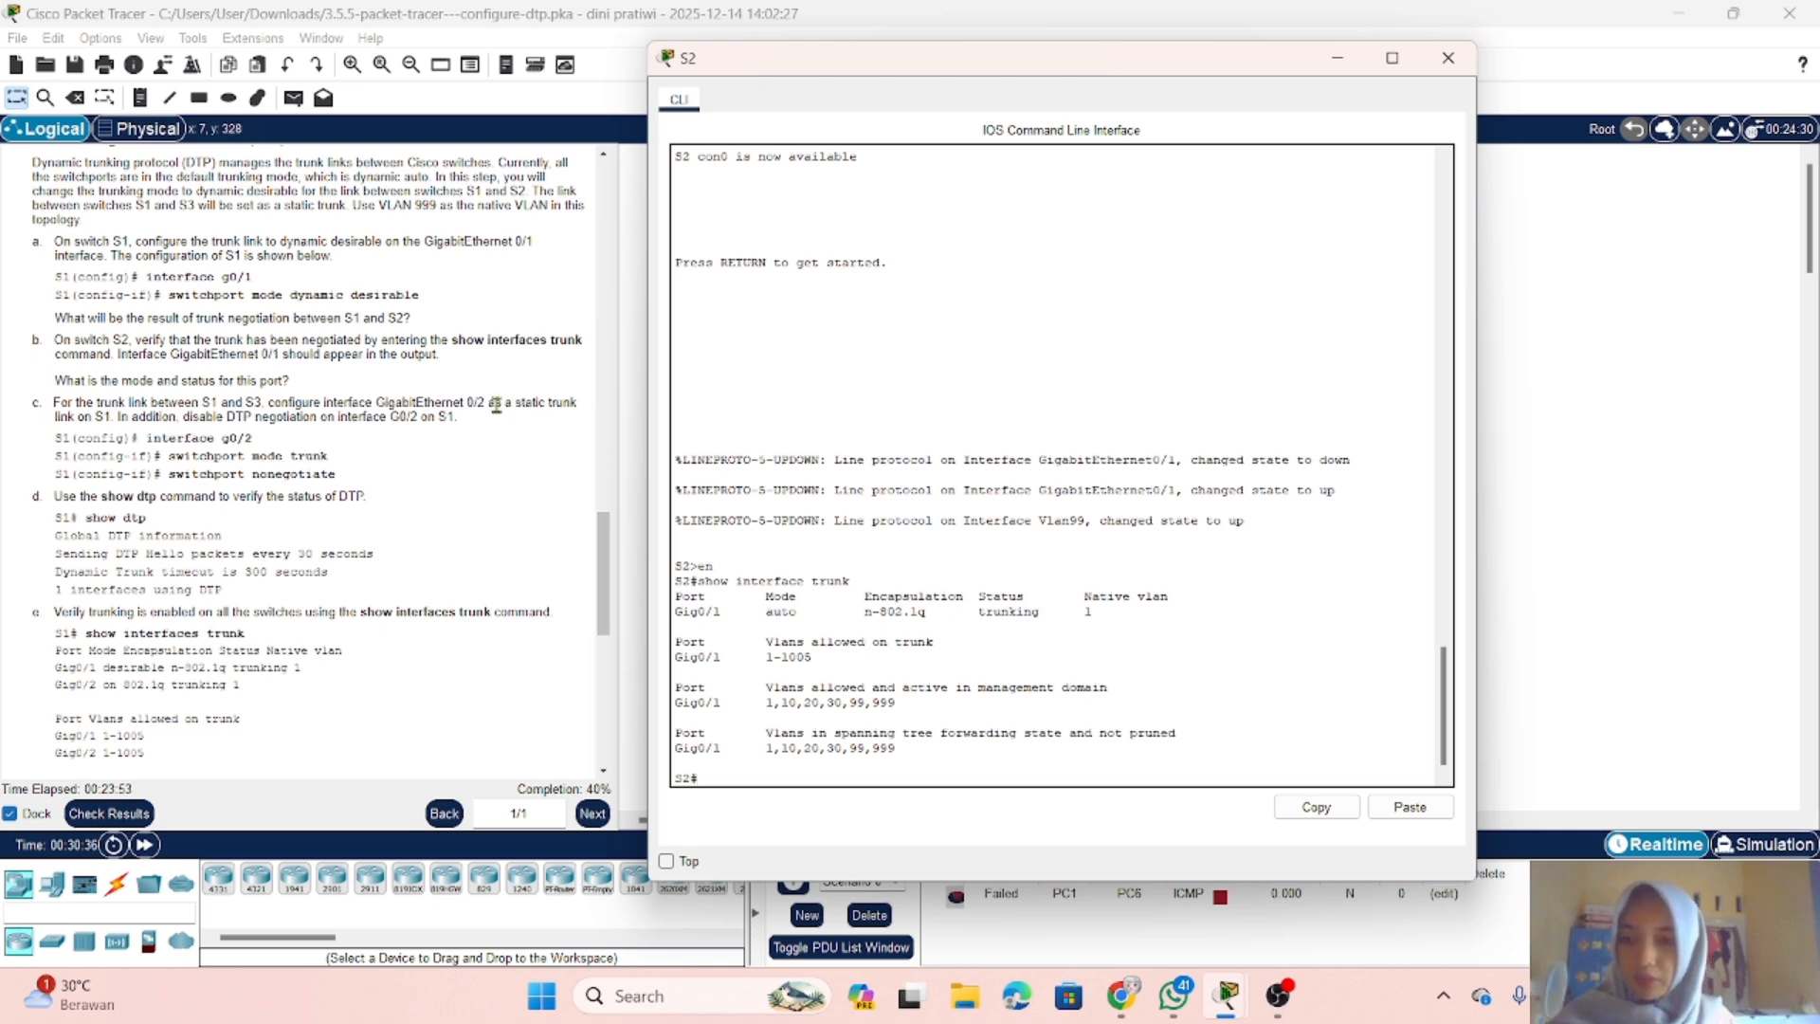
# Step: Review the next Part 4 instructions on S1's static g0/2 trunk, disabling DTP negotiation, and the trunk verification commands
pyautogui.scroll(-1, 474, 405)
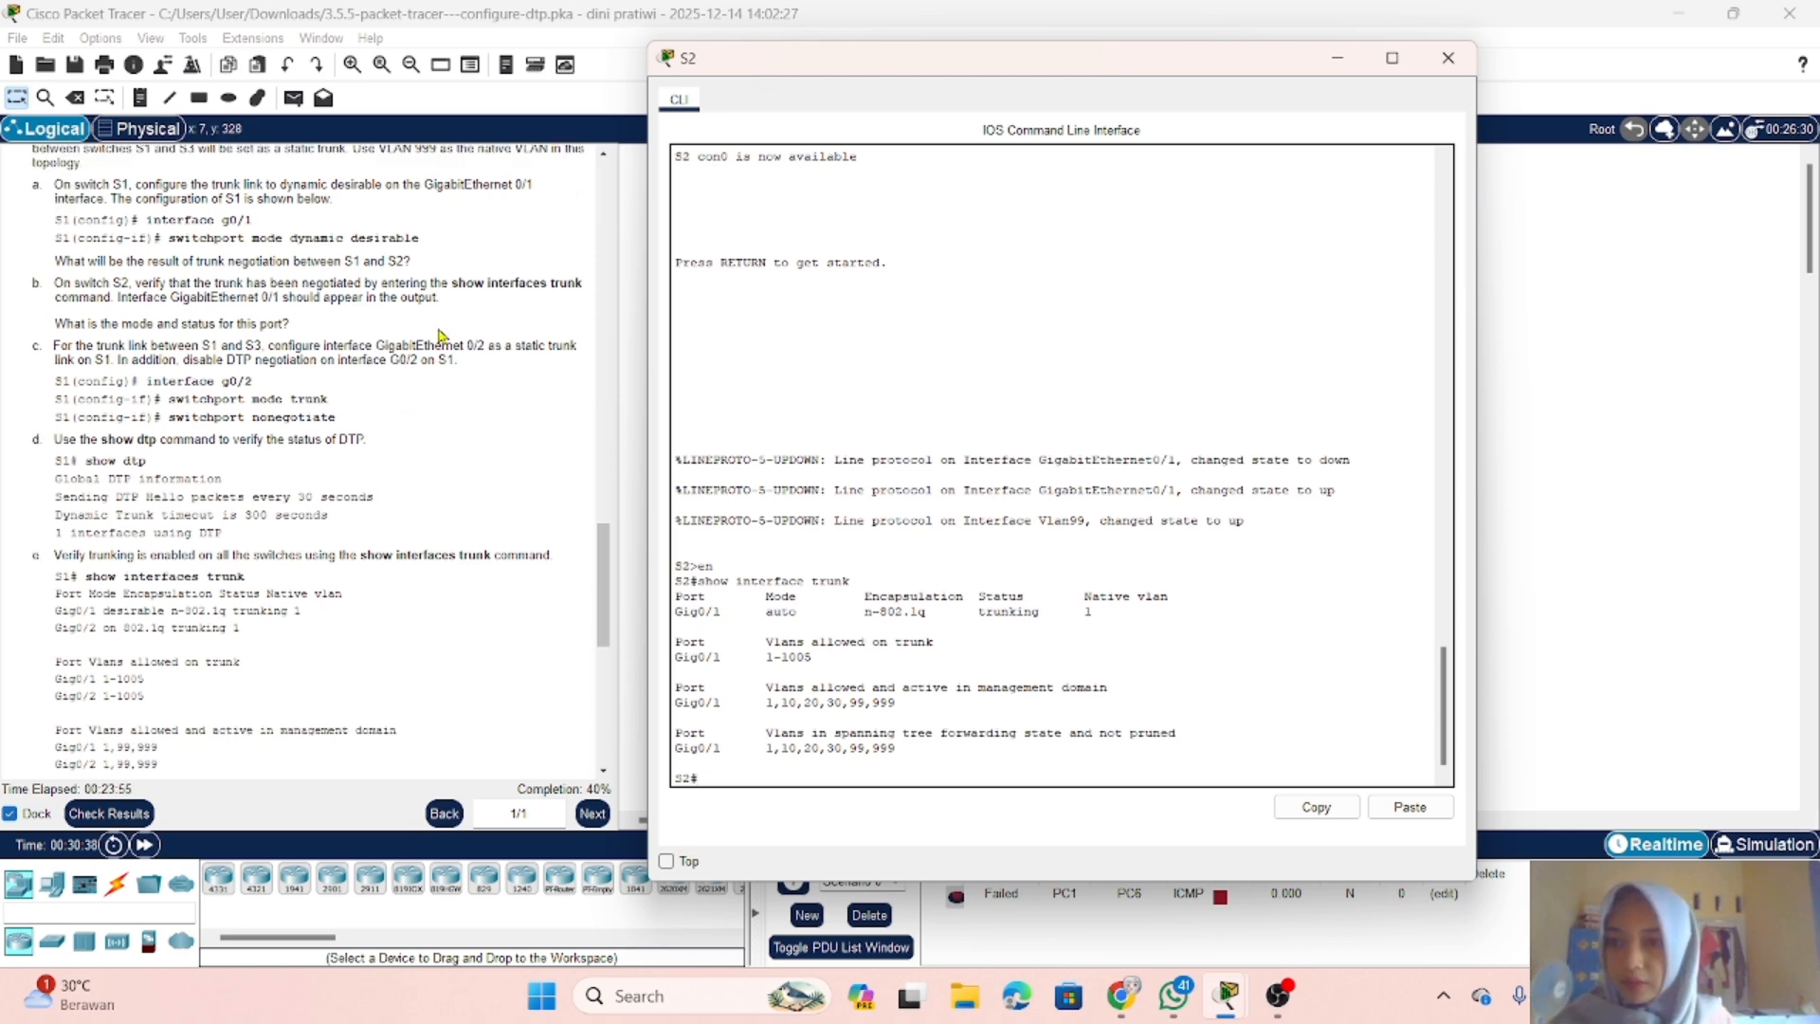
pyautogui.scroll(-2, 439, 334)
pyautogui.scroll(2, 445, 335)
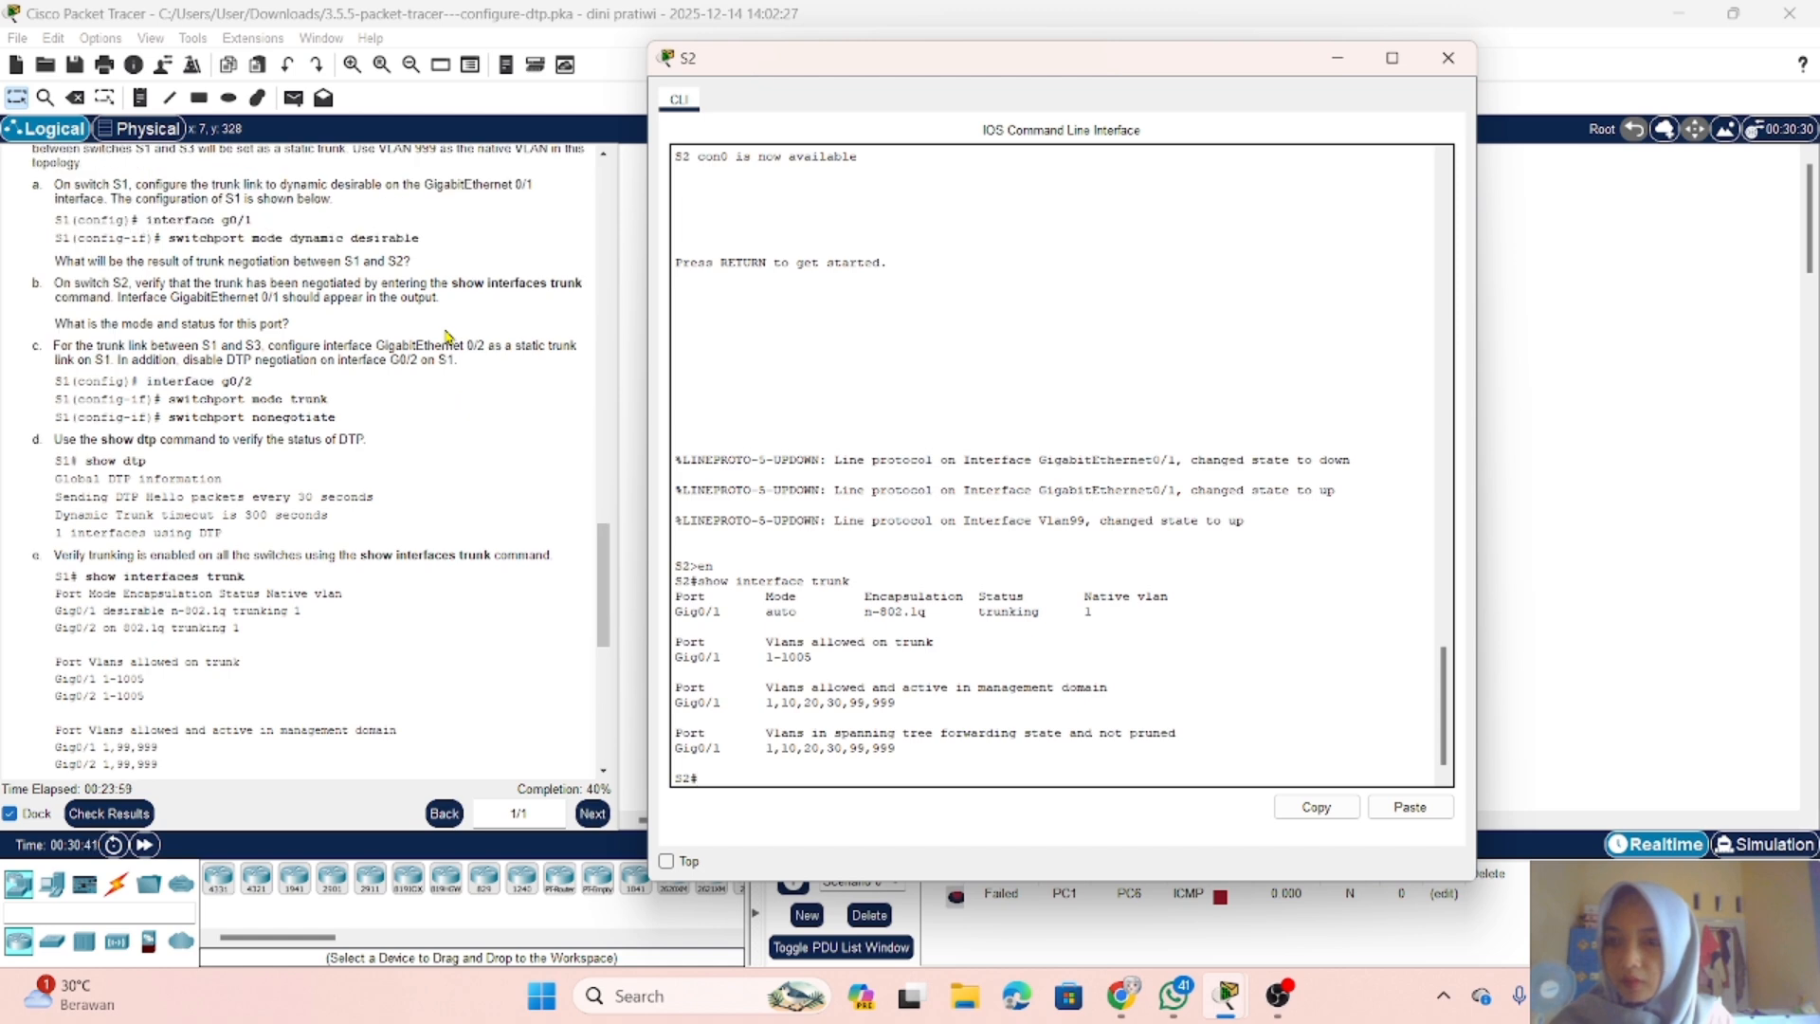
pyautogui.scroll(-1, 448, 336)
pyautogui.scroll(-1, 449, 338)
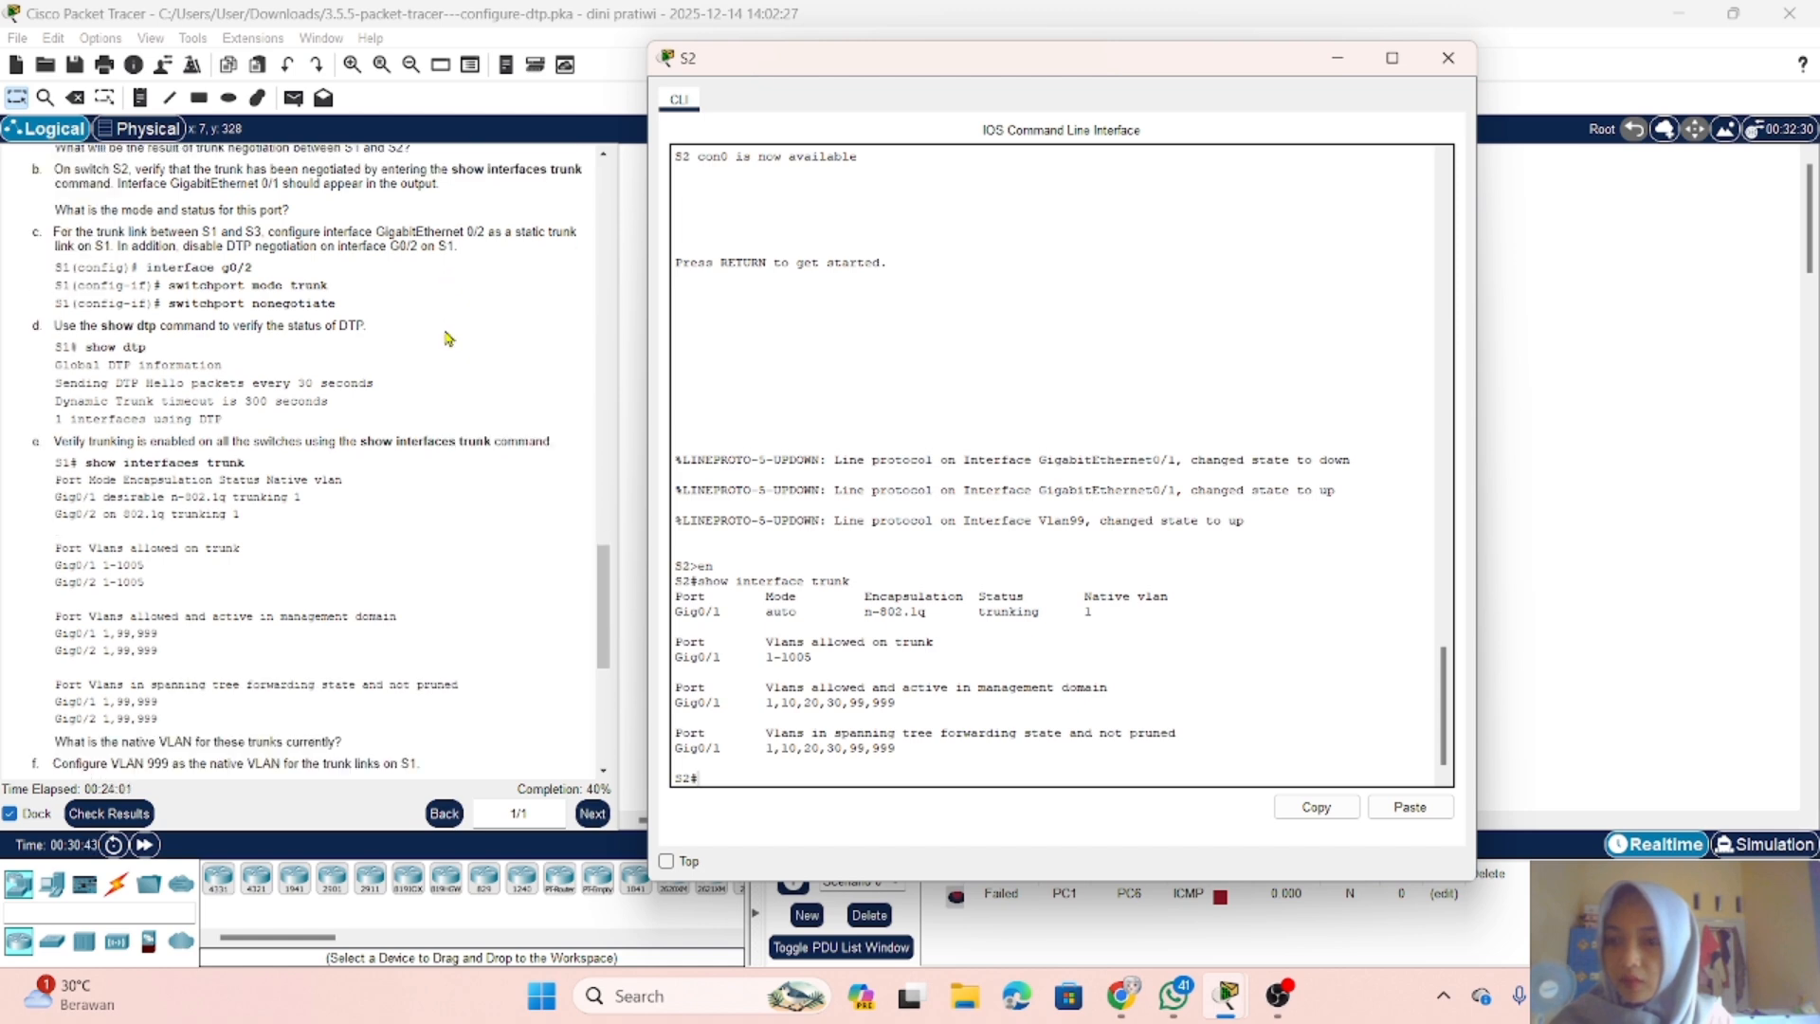
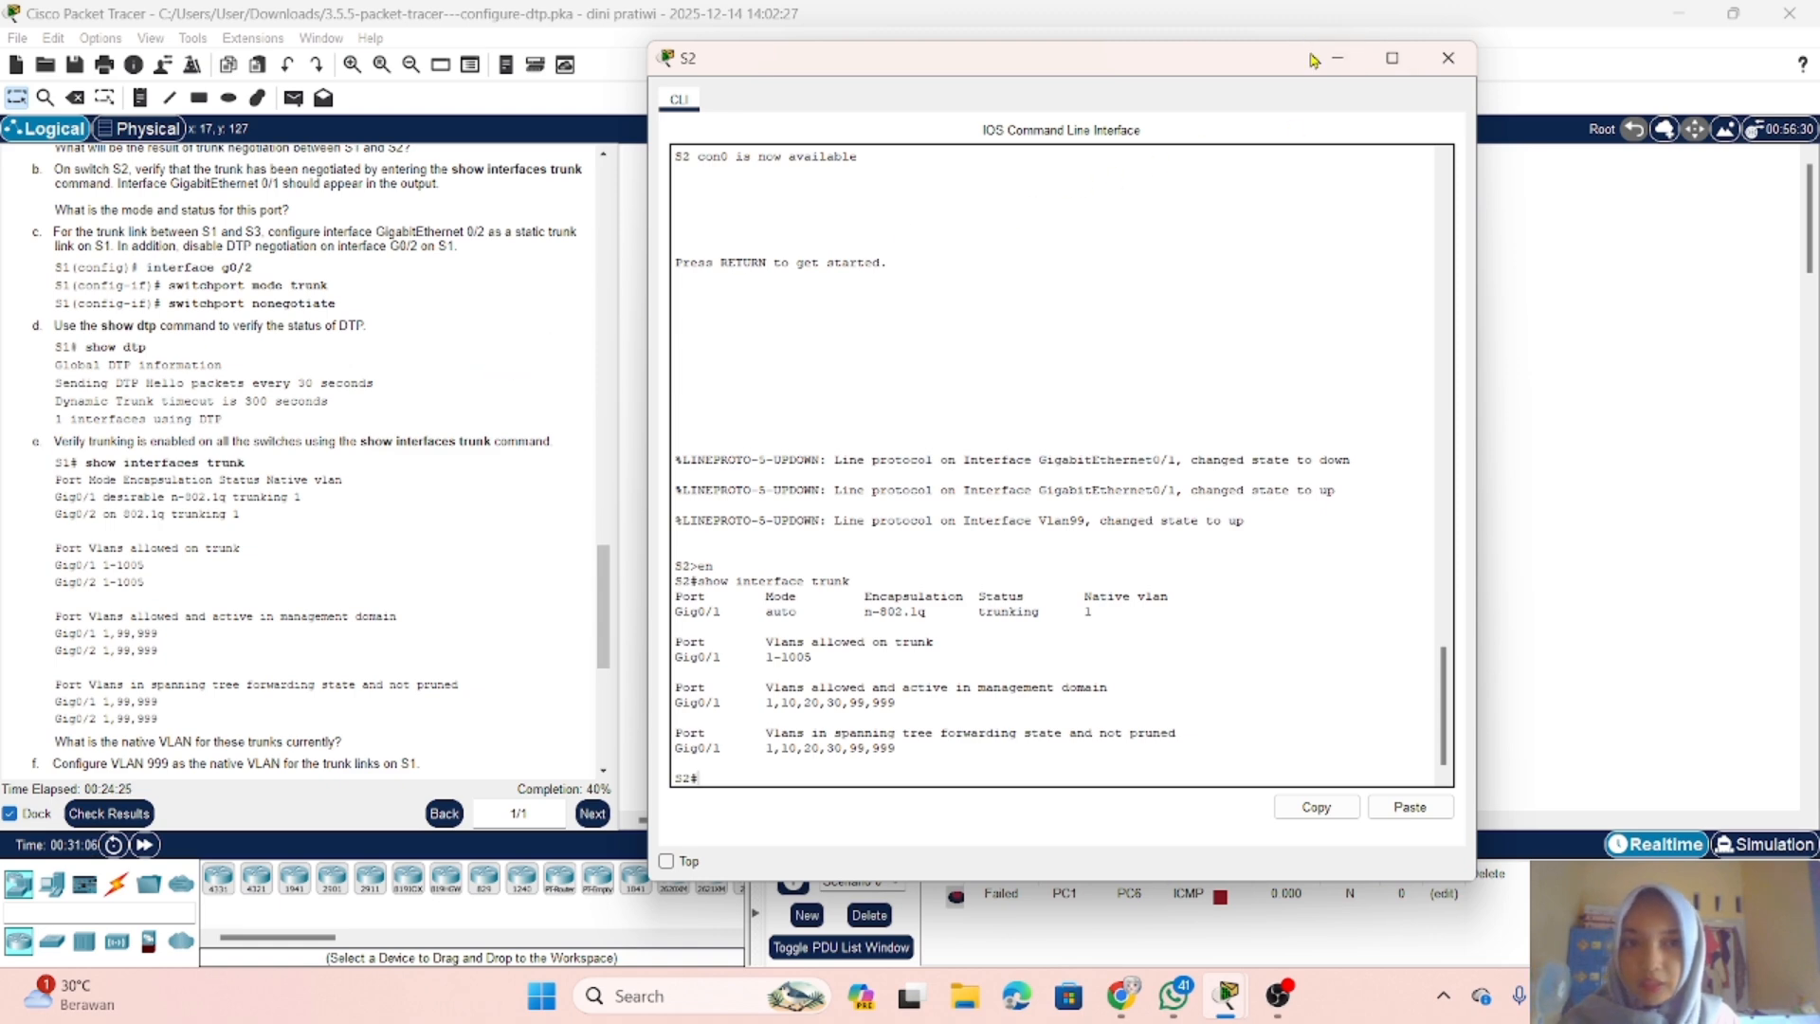
# Step: Put the S2 console away and, in the S1 console, leave the current interface and open interface g0/2 for configuration
pyautogui.click(1346, 62)
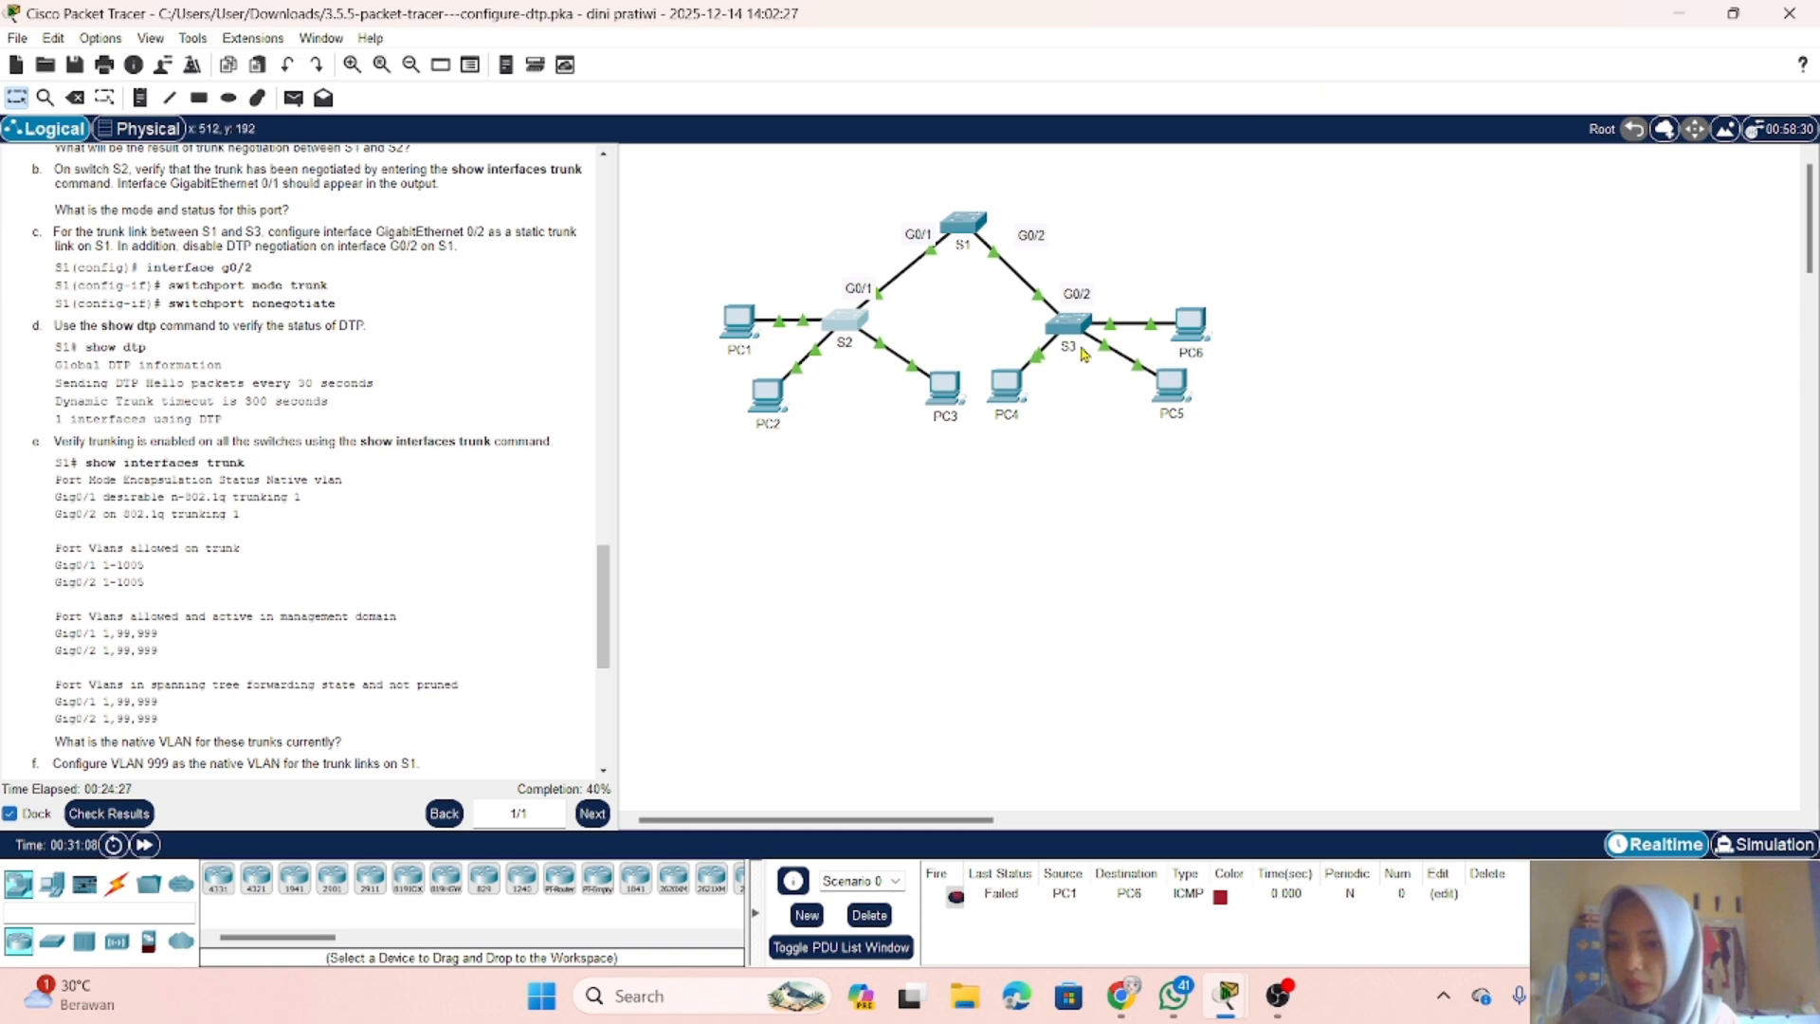
pyautogui.click(965, 231)
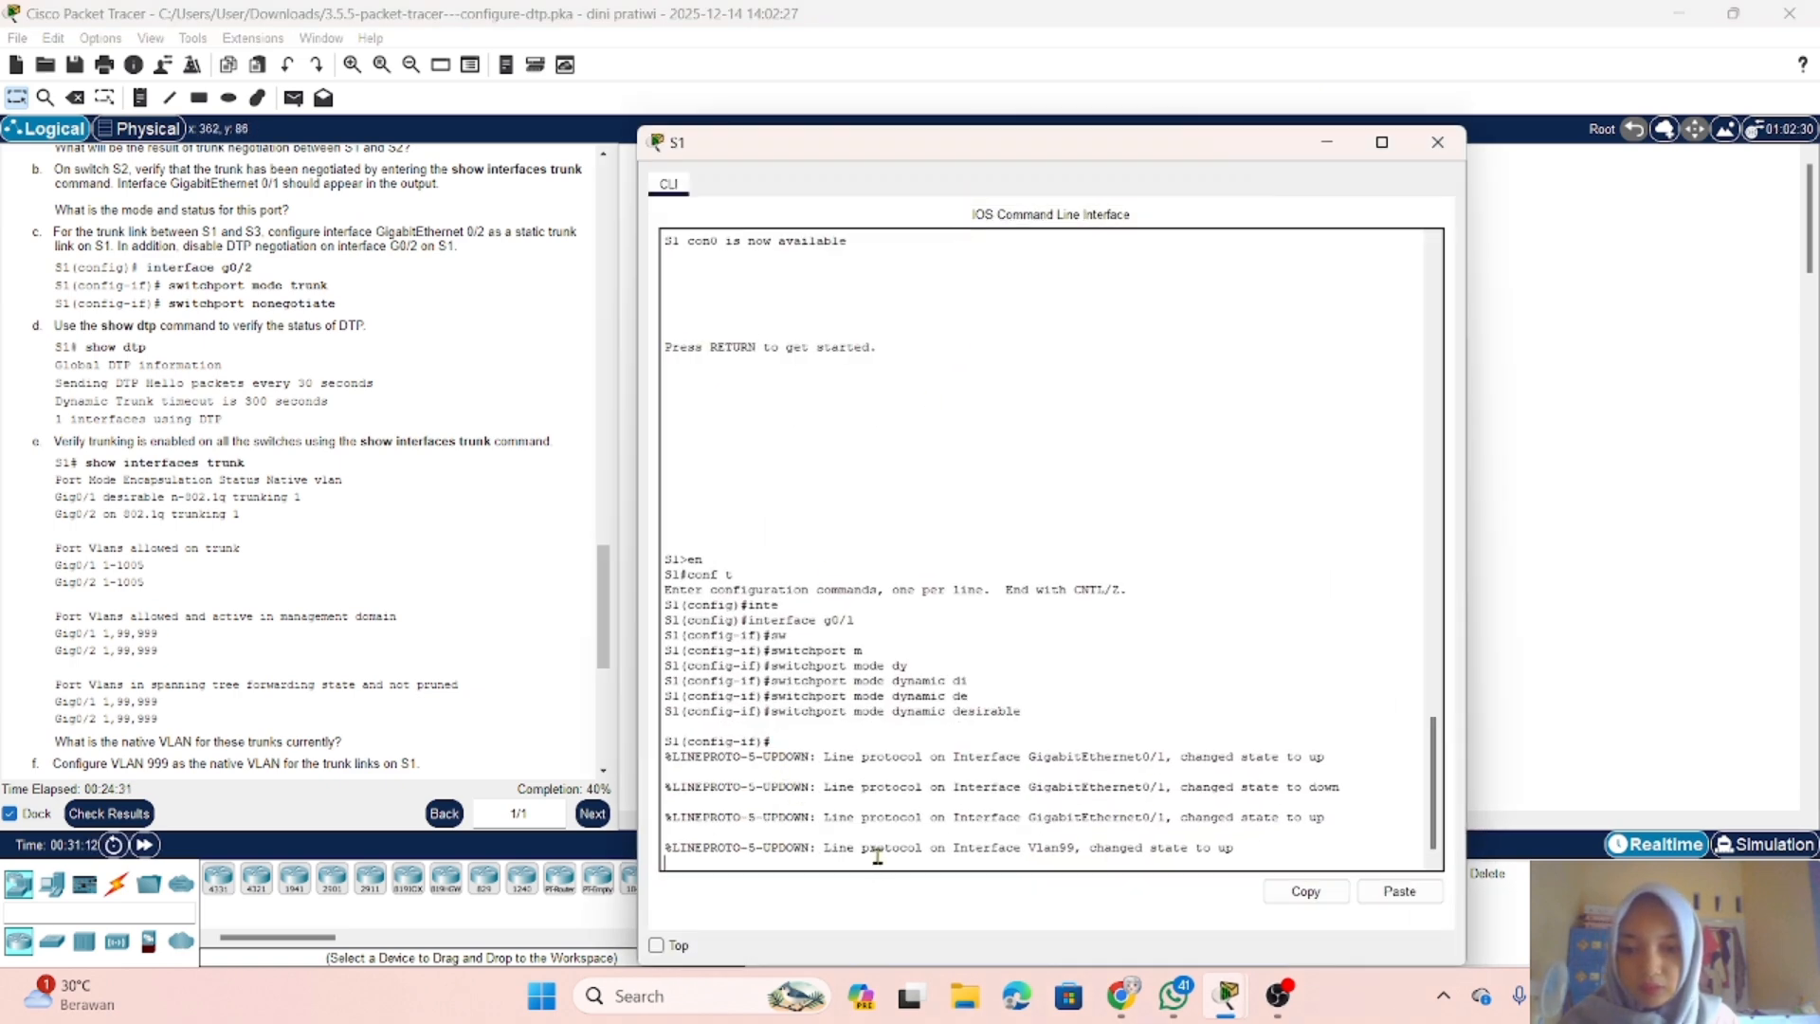
pyautogui.press('Return')
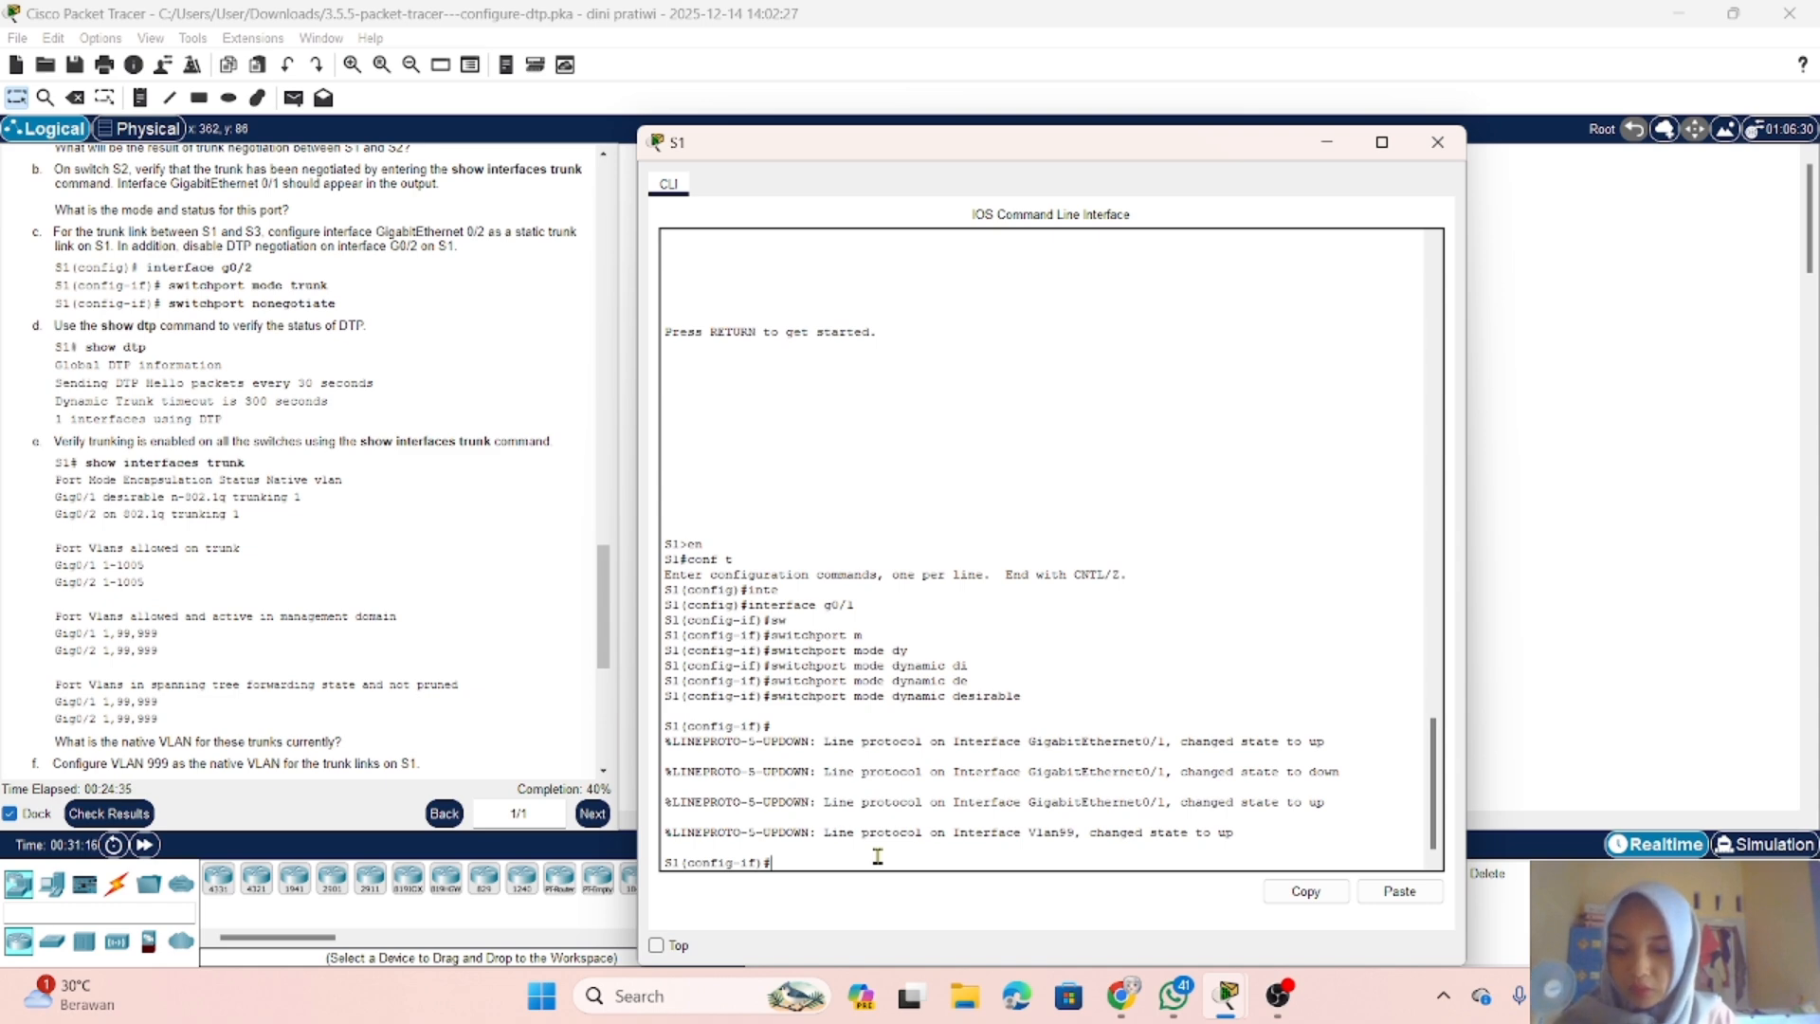
pyautogui.write('exit')
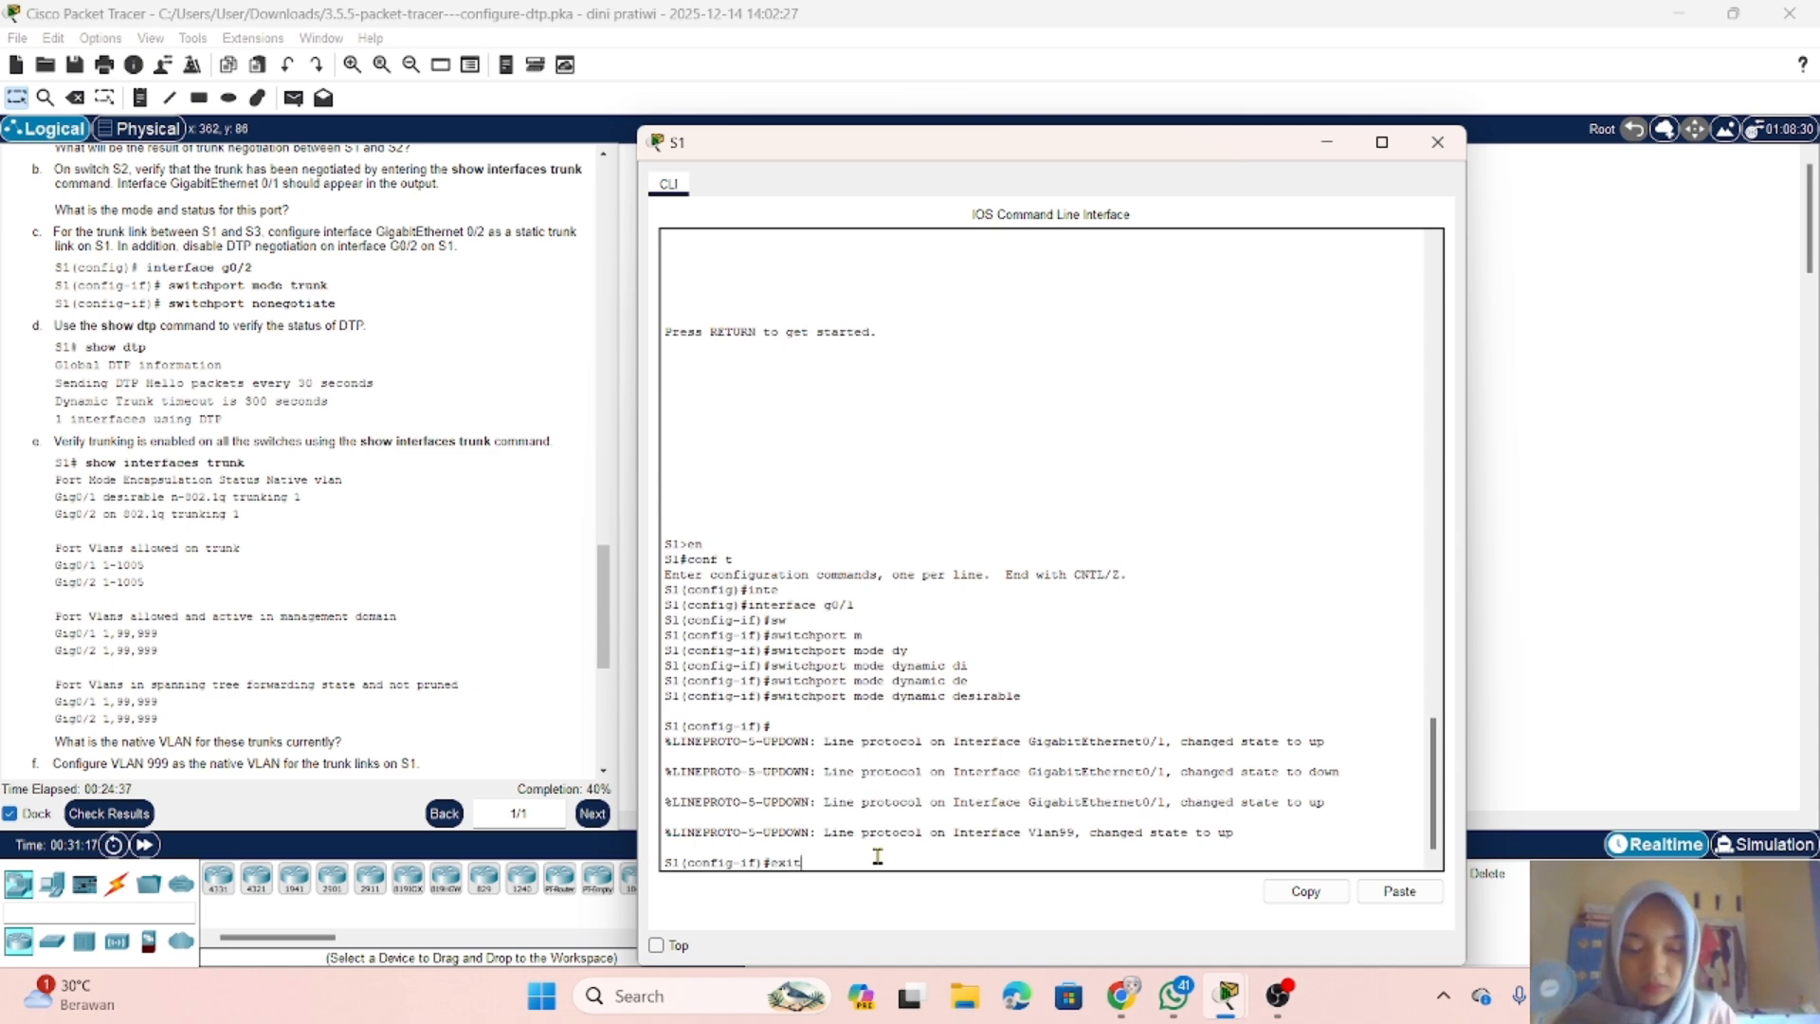
pyautogui.press('Return')
pyautogui.write('in')
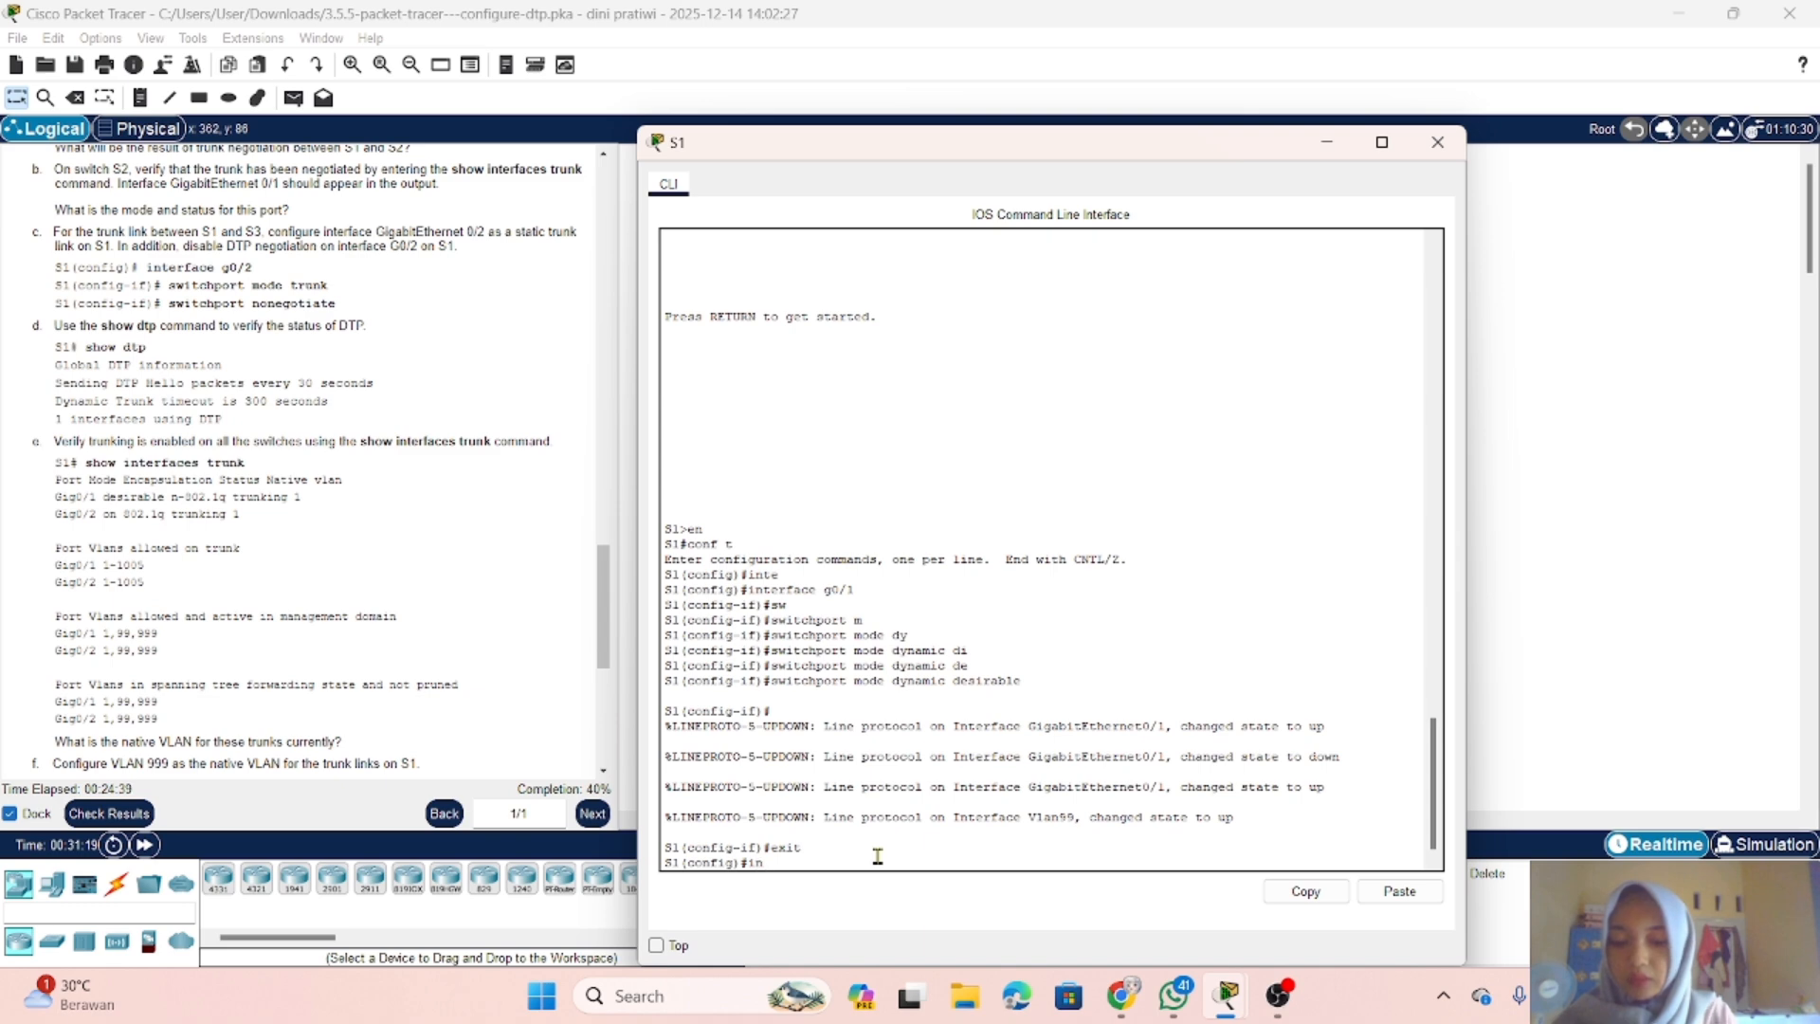
pyautogui.write('t')
pyautogui.press('Tab')
pyautogui.write('g')
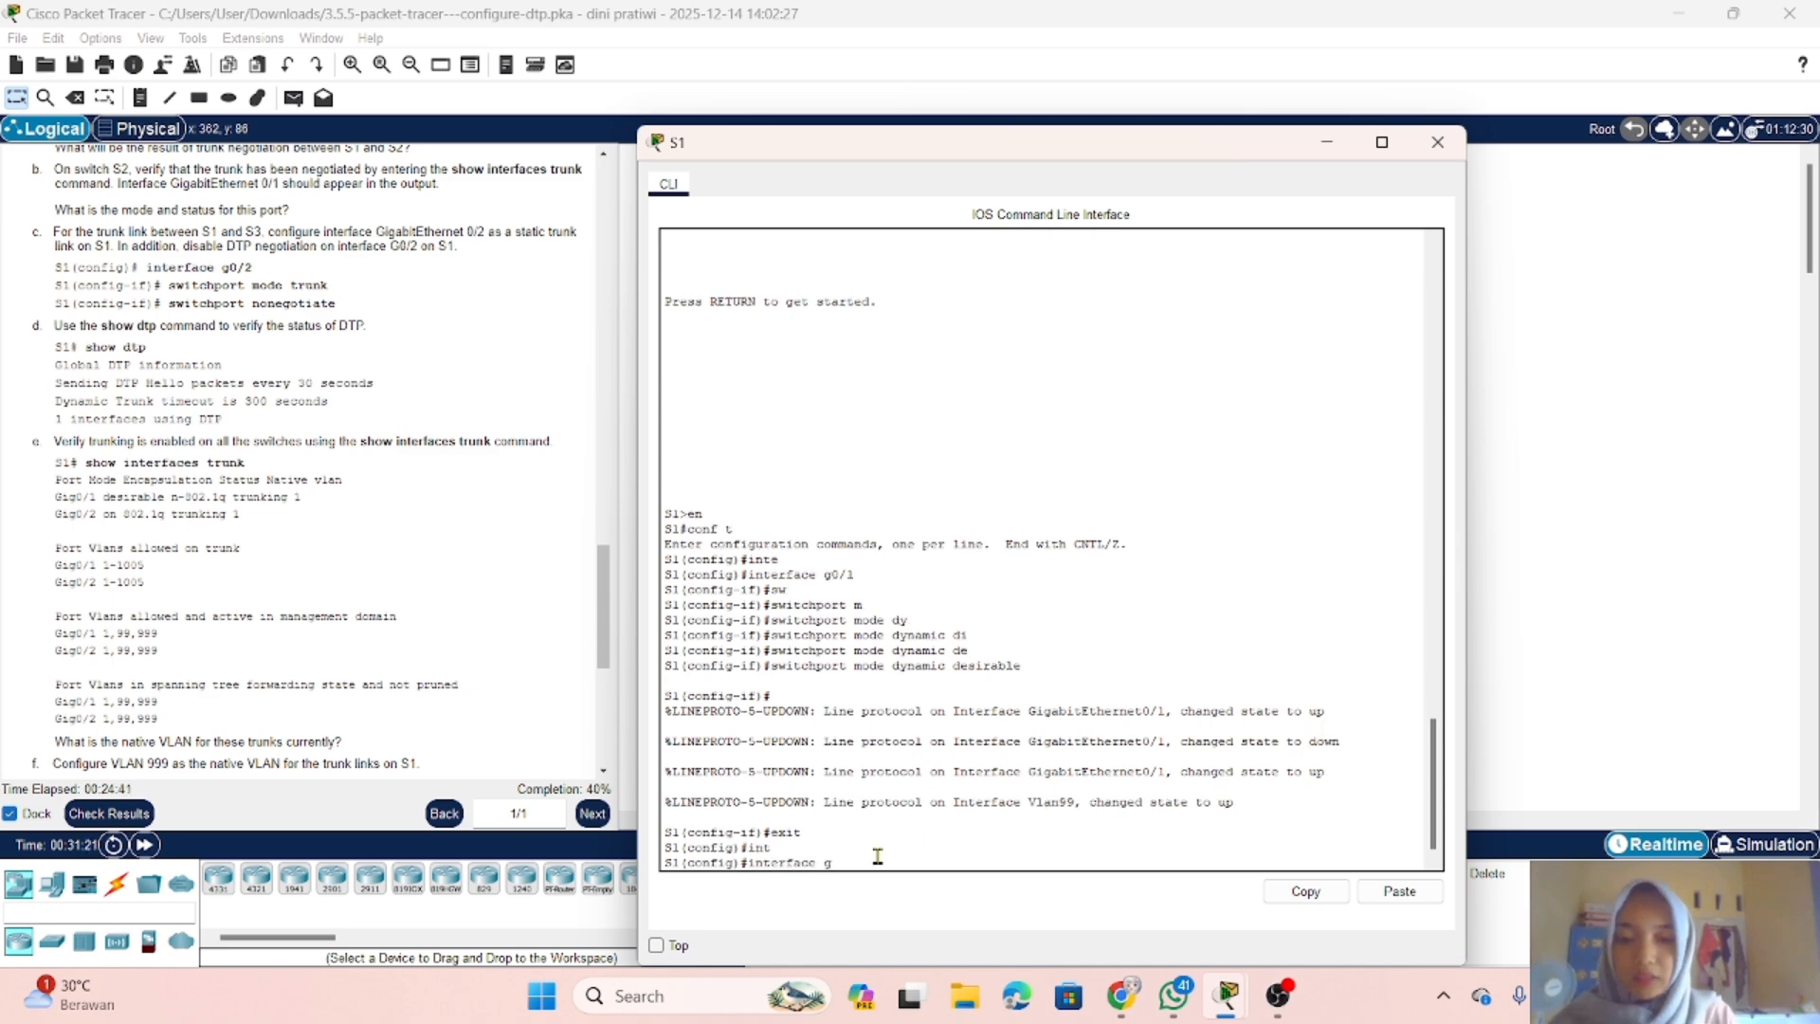
pyautogui.write('0/')
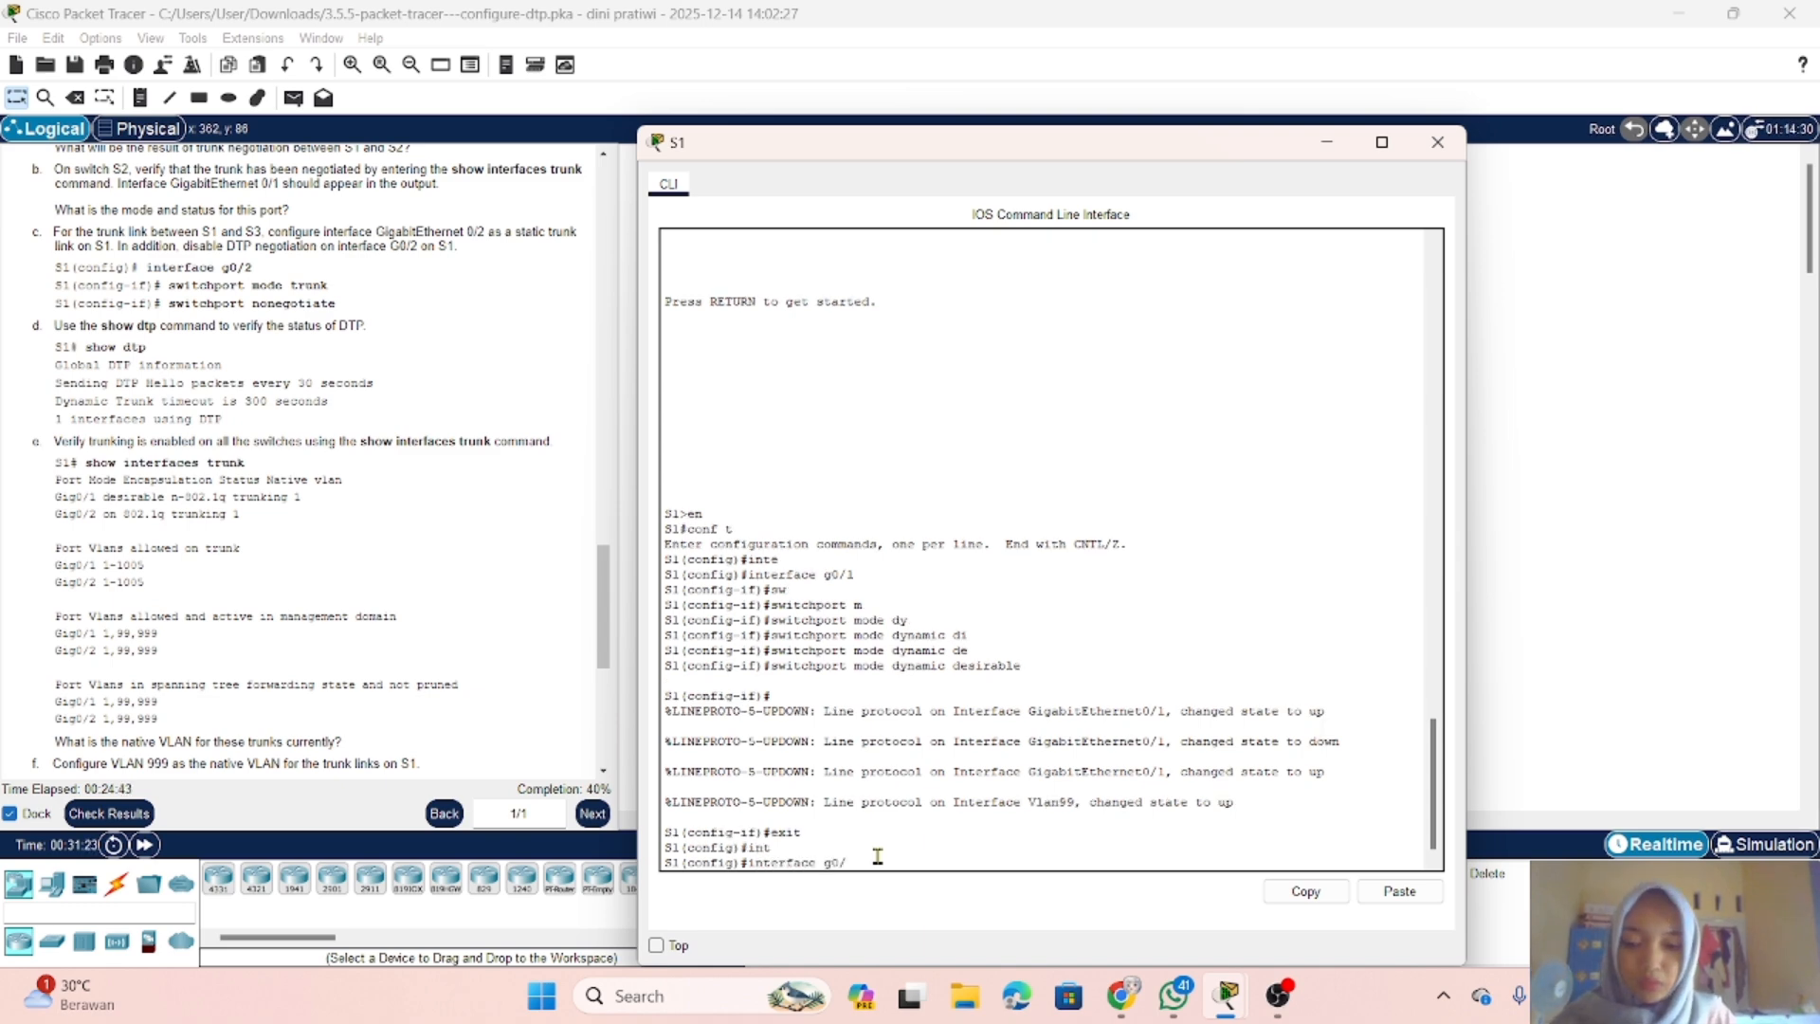
pyautogui.write('2')
pyautogui.press('Return')
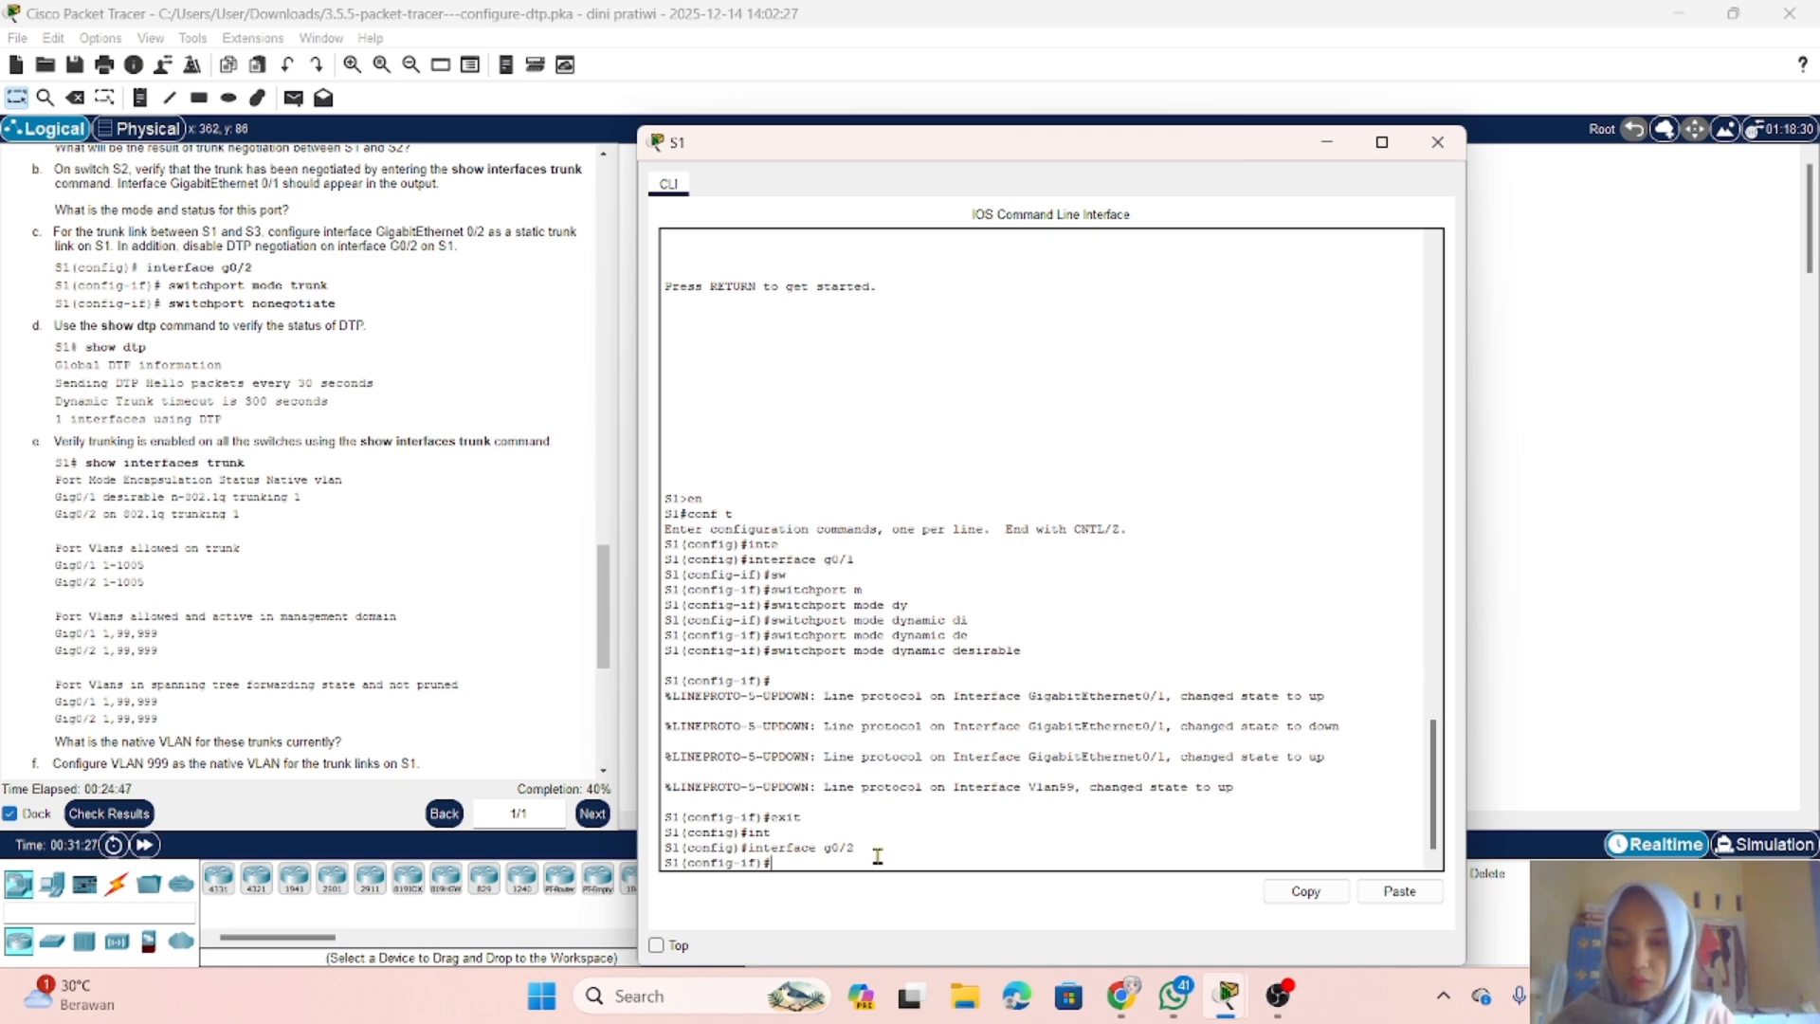
# Step: Make S1's g0/2 a static trunk with switchport mode trunk
pyautogui.write('sw')
pyautogui.press('Tab')
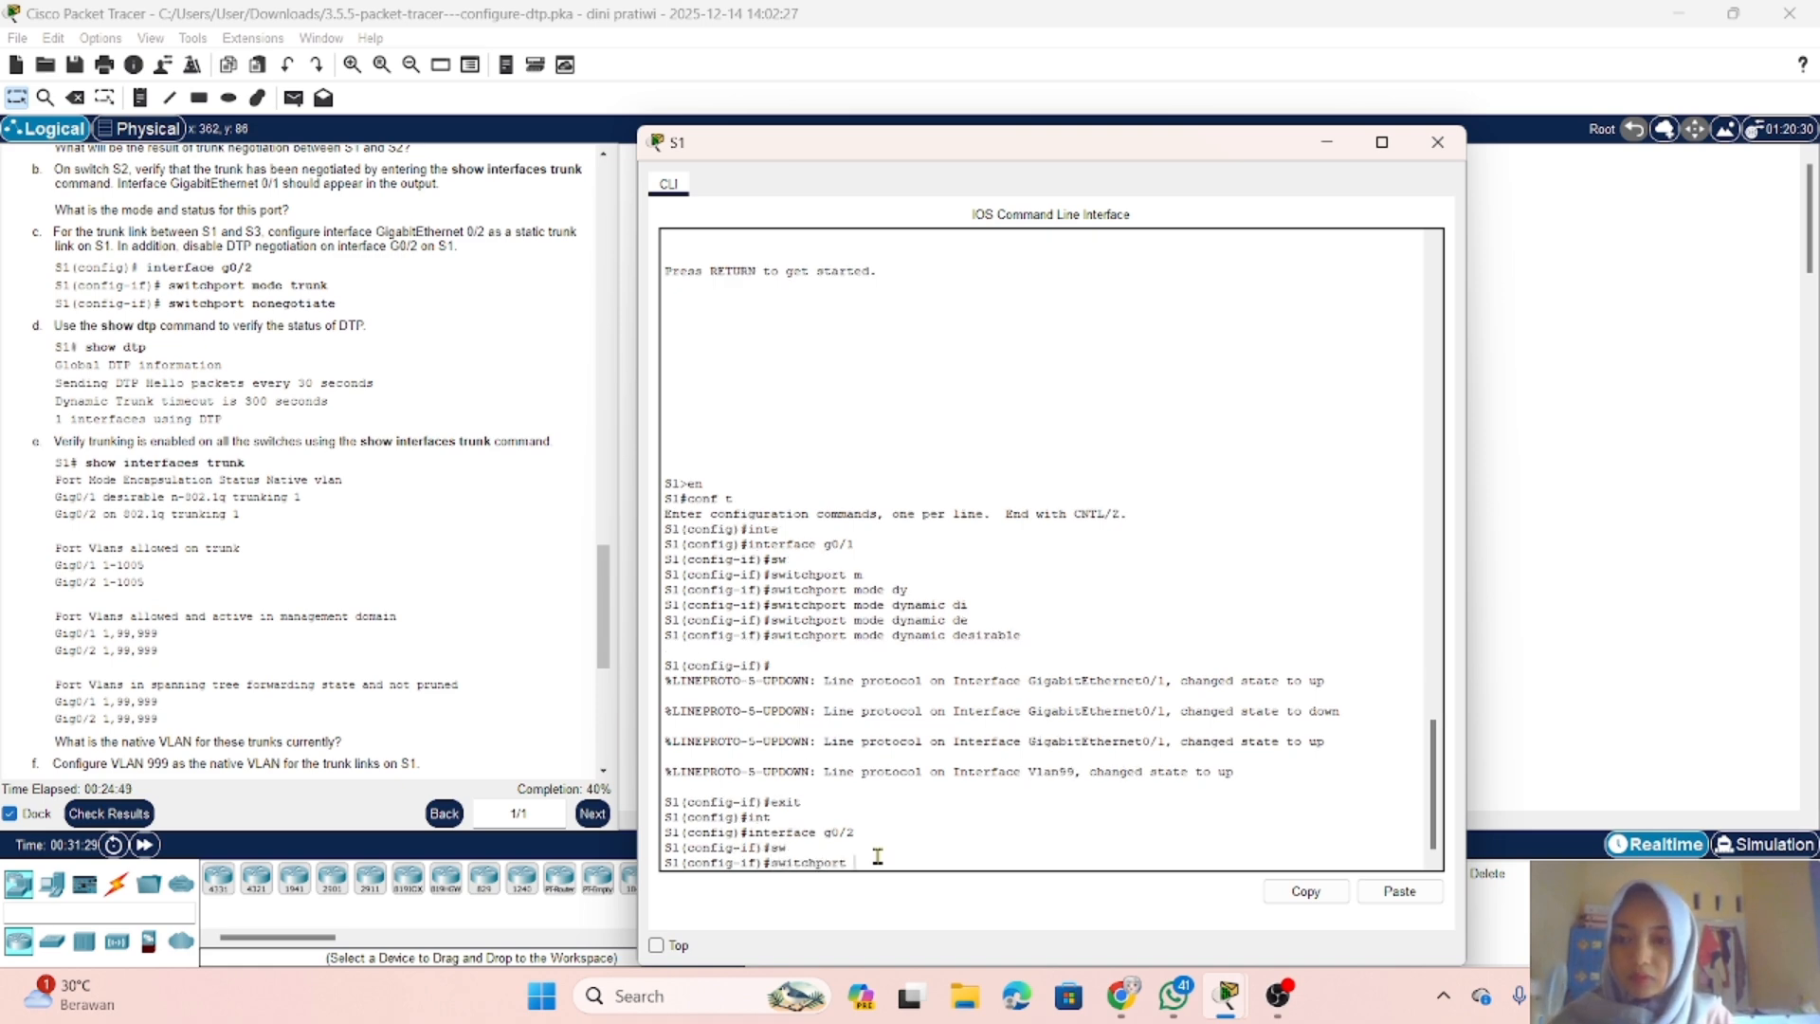
pyautogui.write('m')
pyautogui.press('Tab')
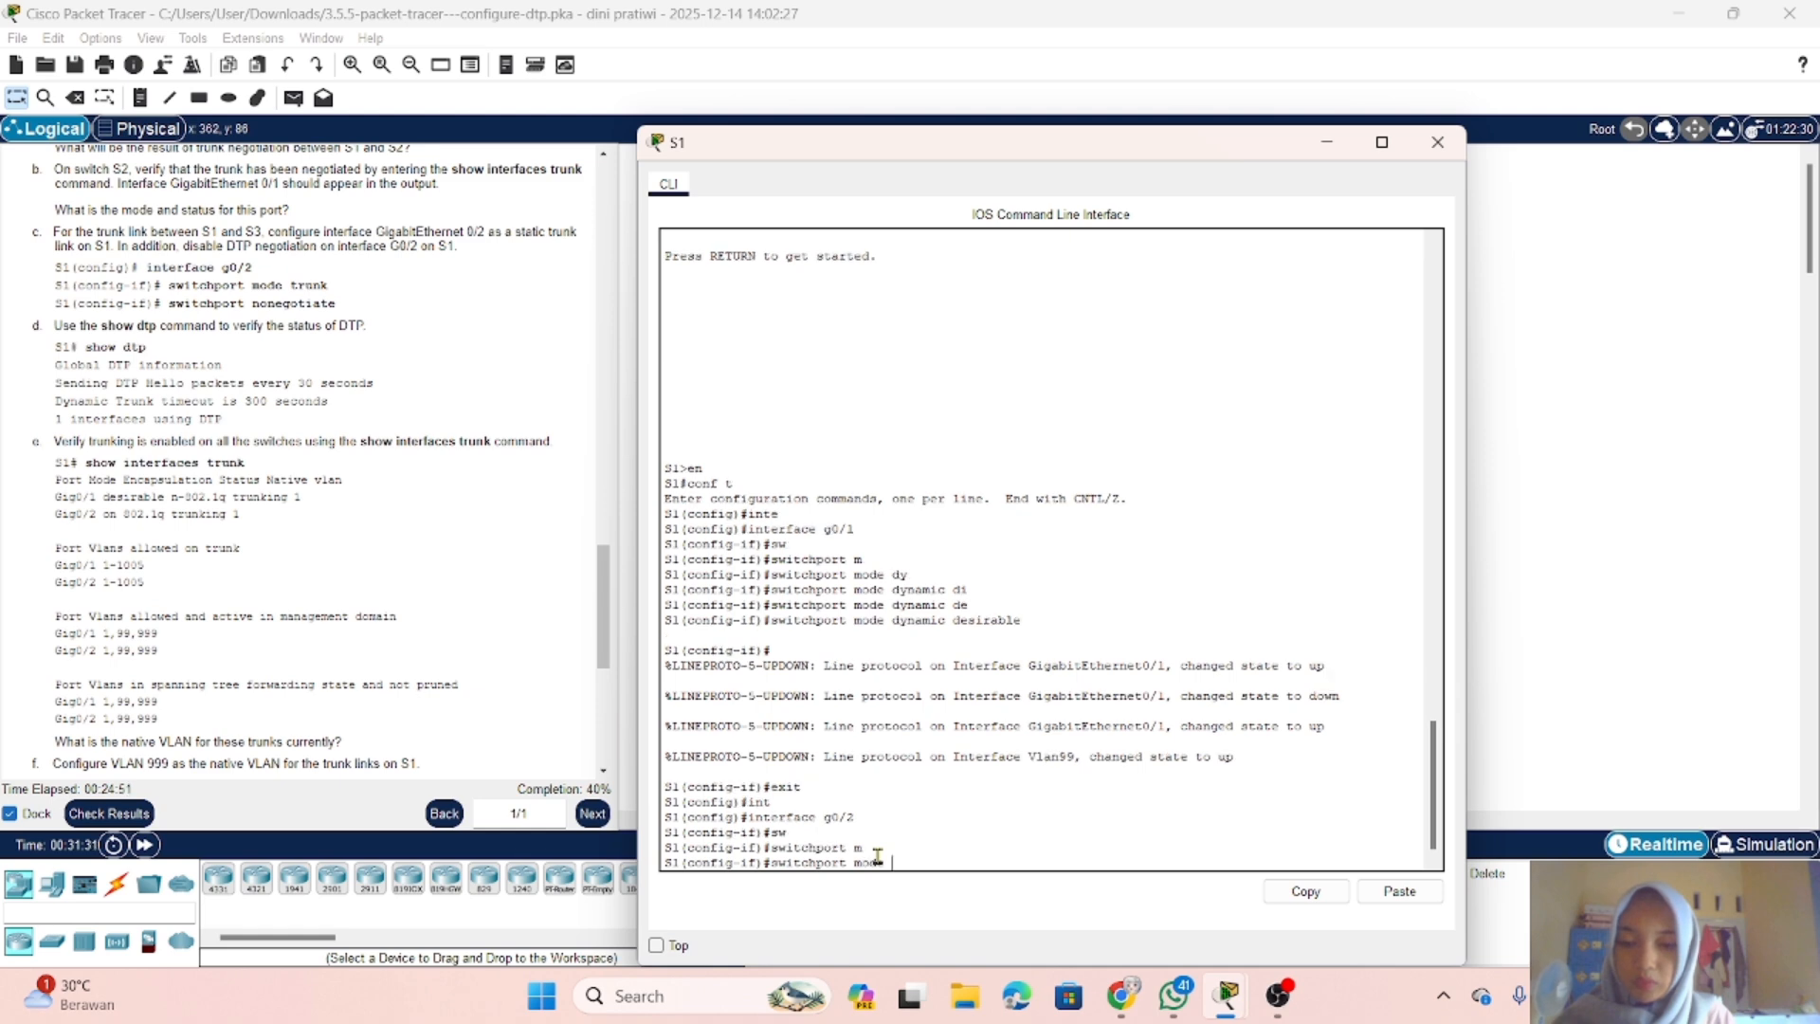
pyautogui.write('tr')
pyautogui.press('Tab')
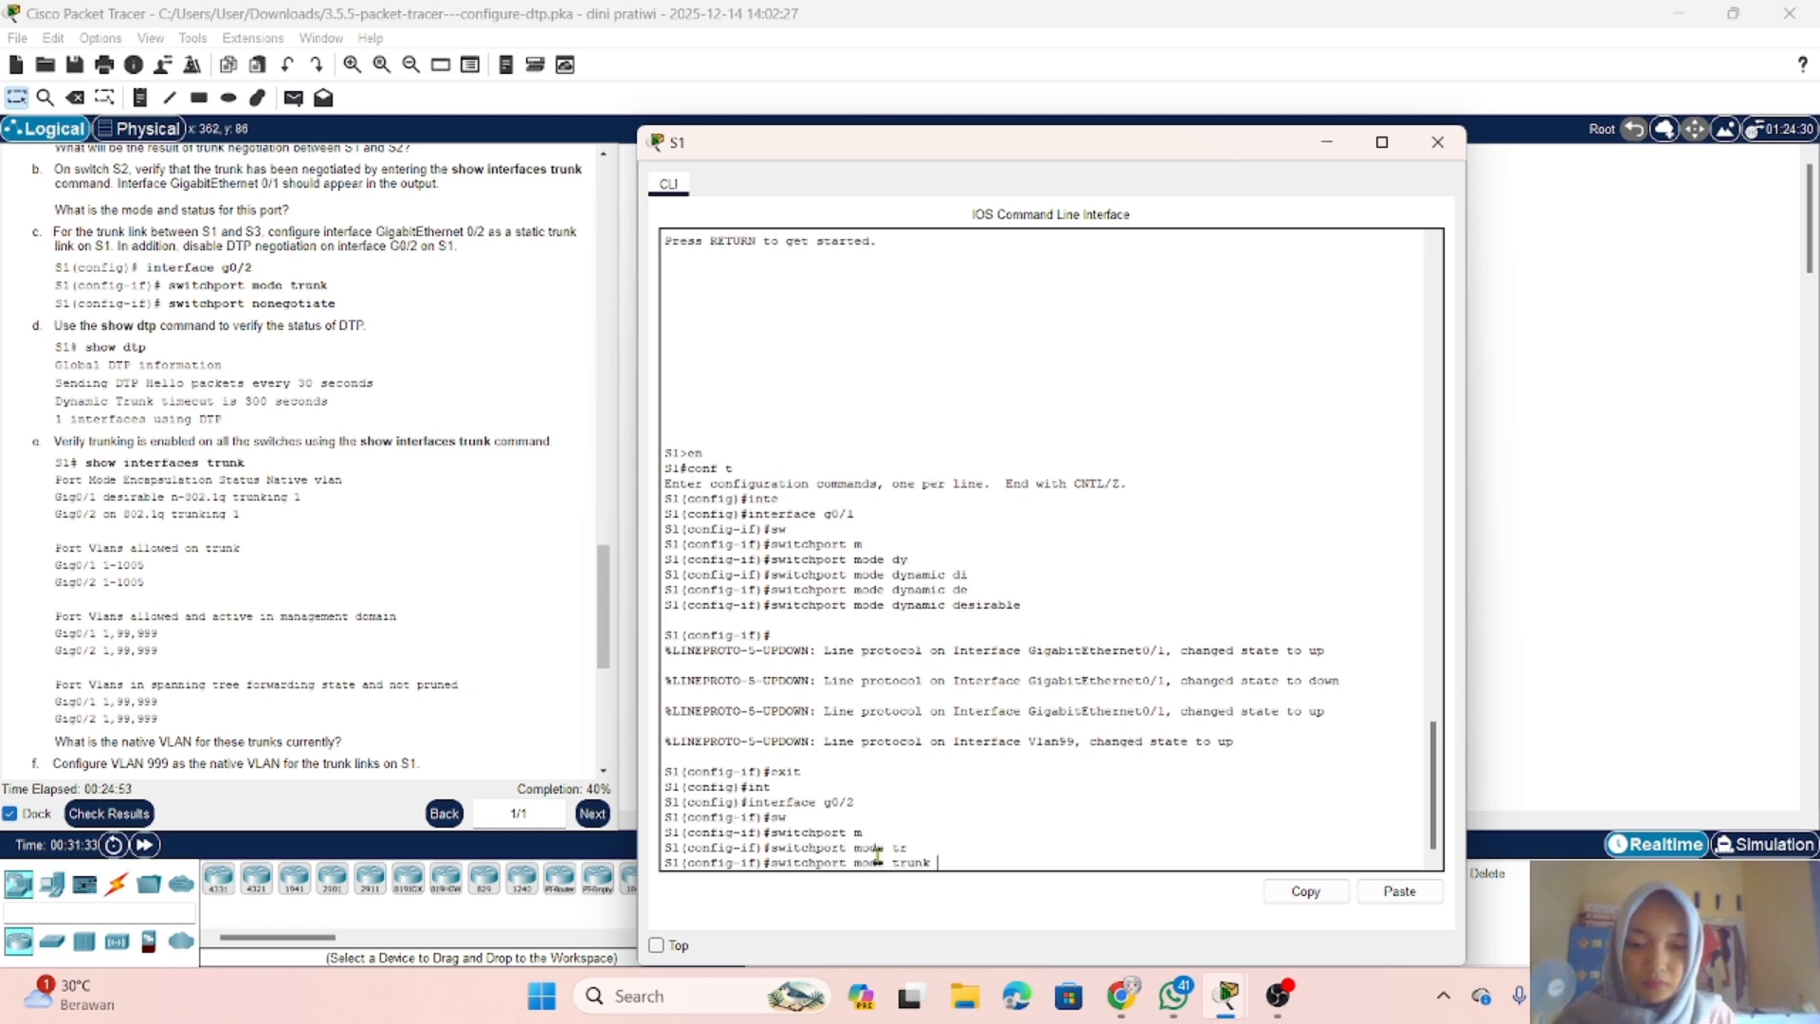
pyautogui.press('Return')
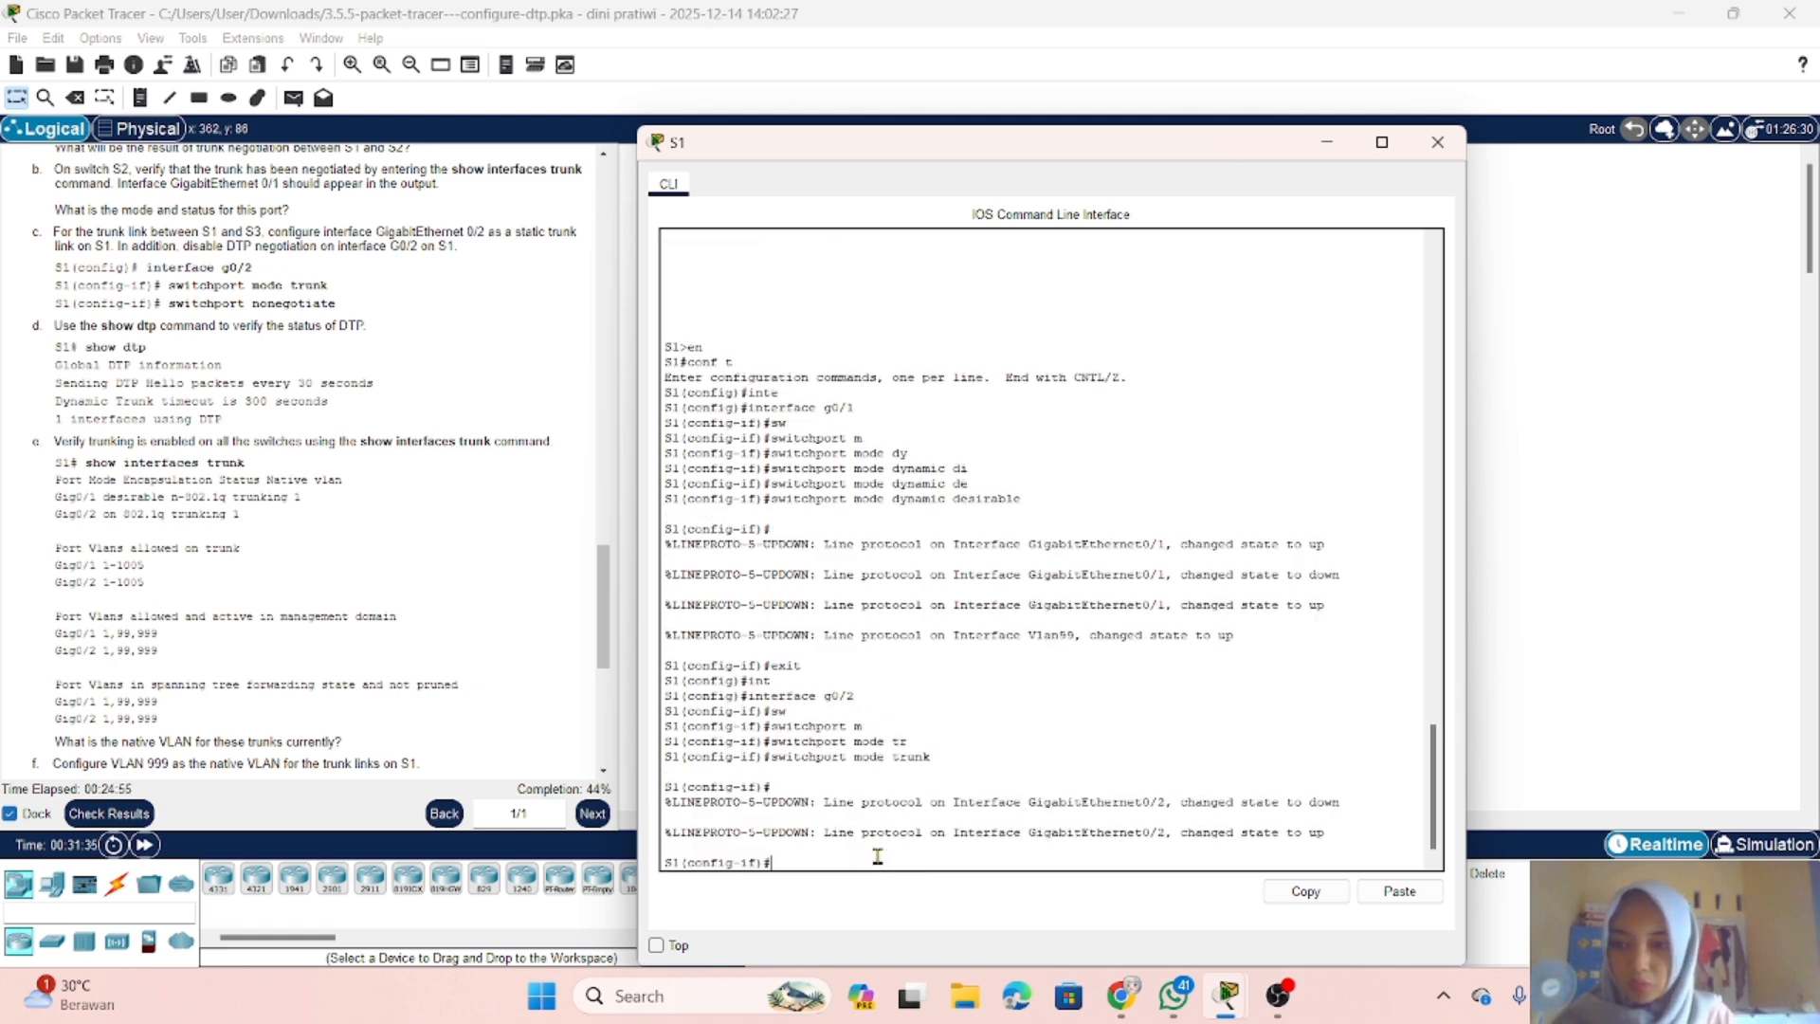
# Step: Disable DTP negotiation on S1's g0/2 with switchport nonegotiate
pyautogui.write('sw')
pyautogui.press('Tab')
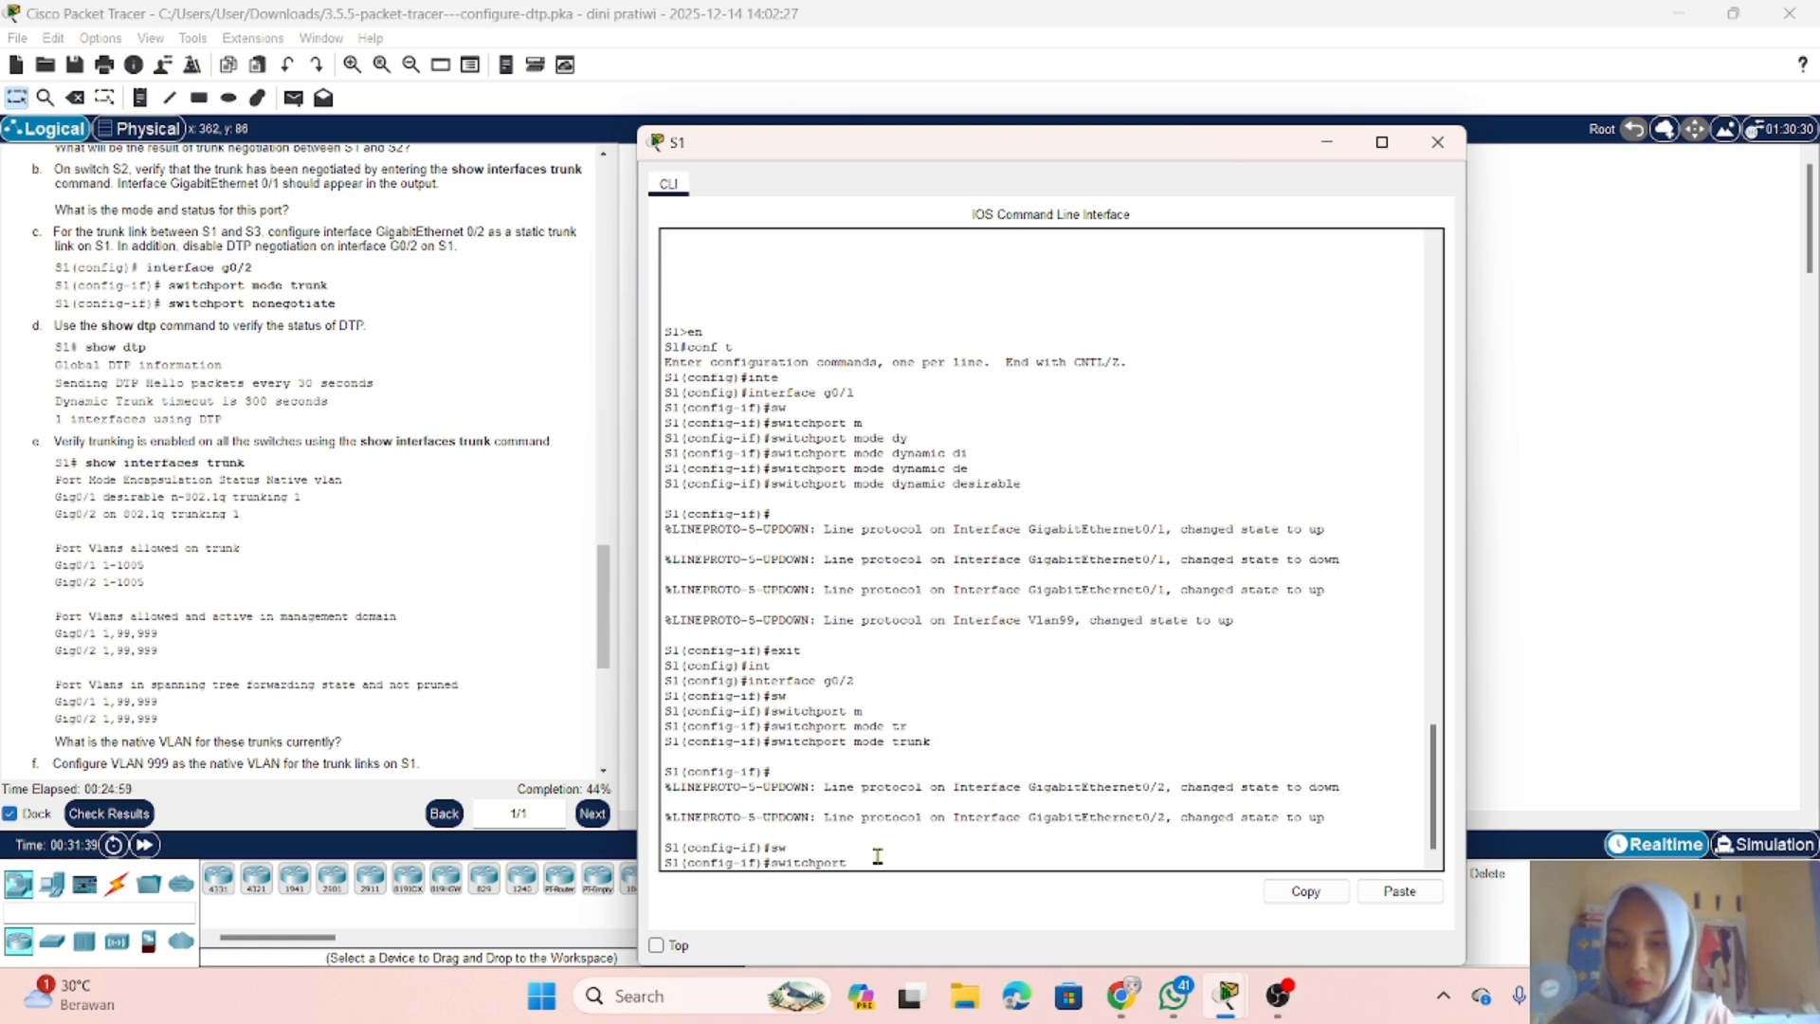
pyautogui.write('n')
pyautogui.write('o')
pyautogui.press('Tab')
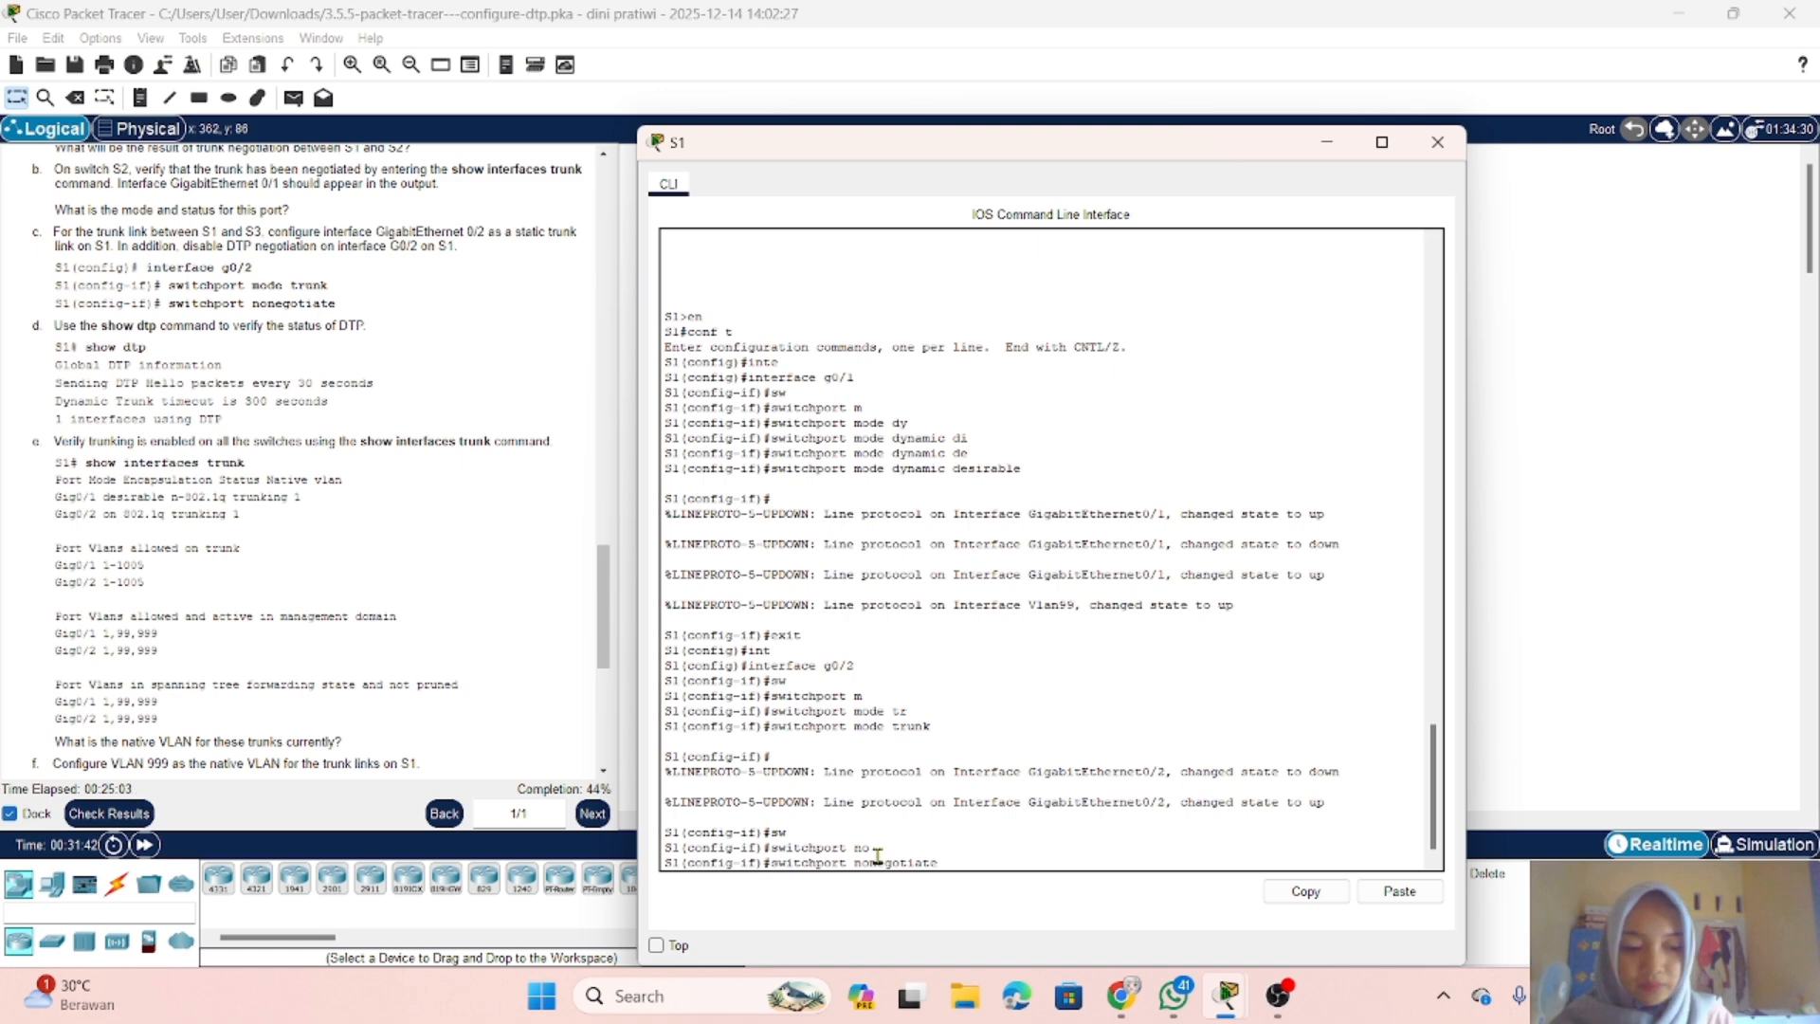
pyautogui.press('Return')
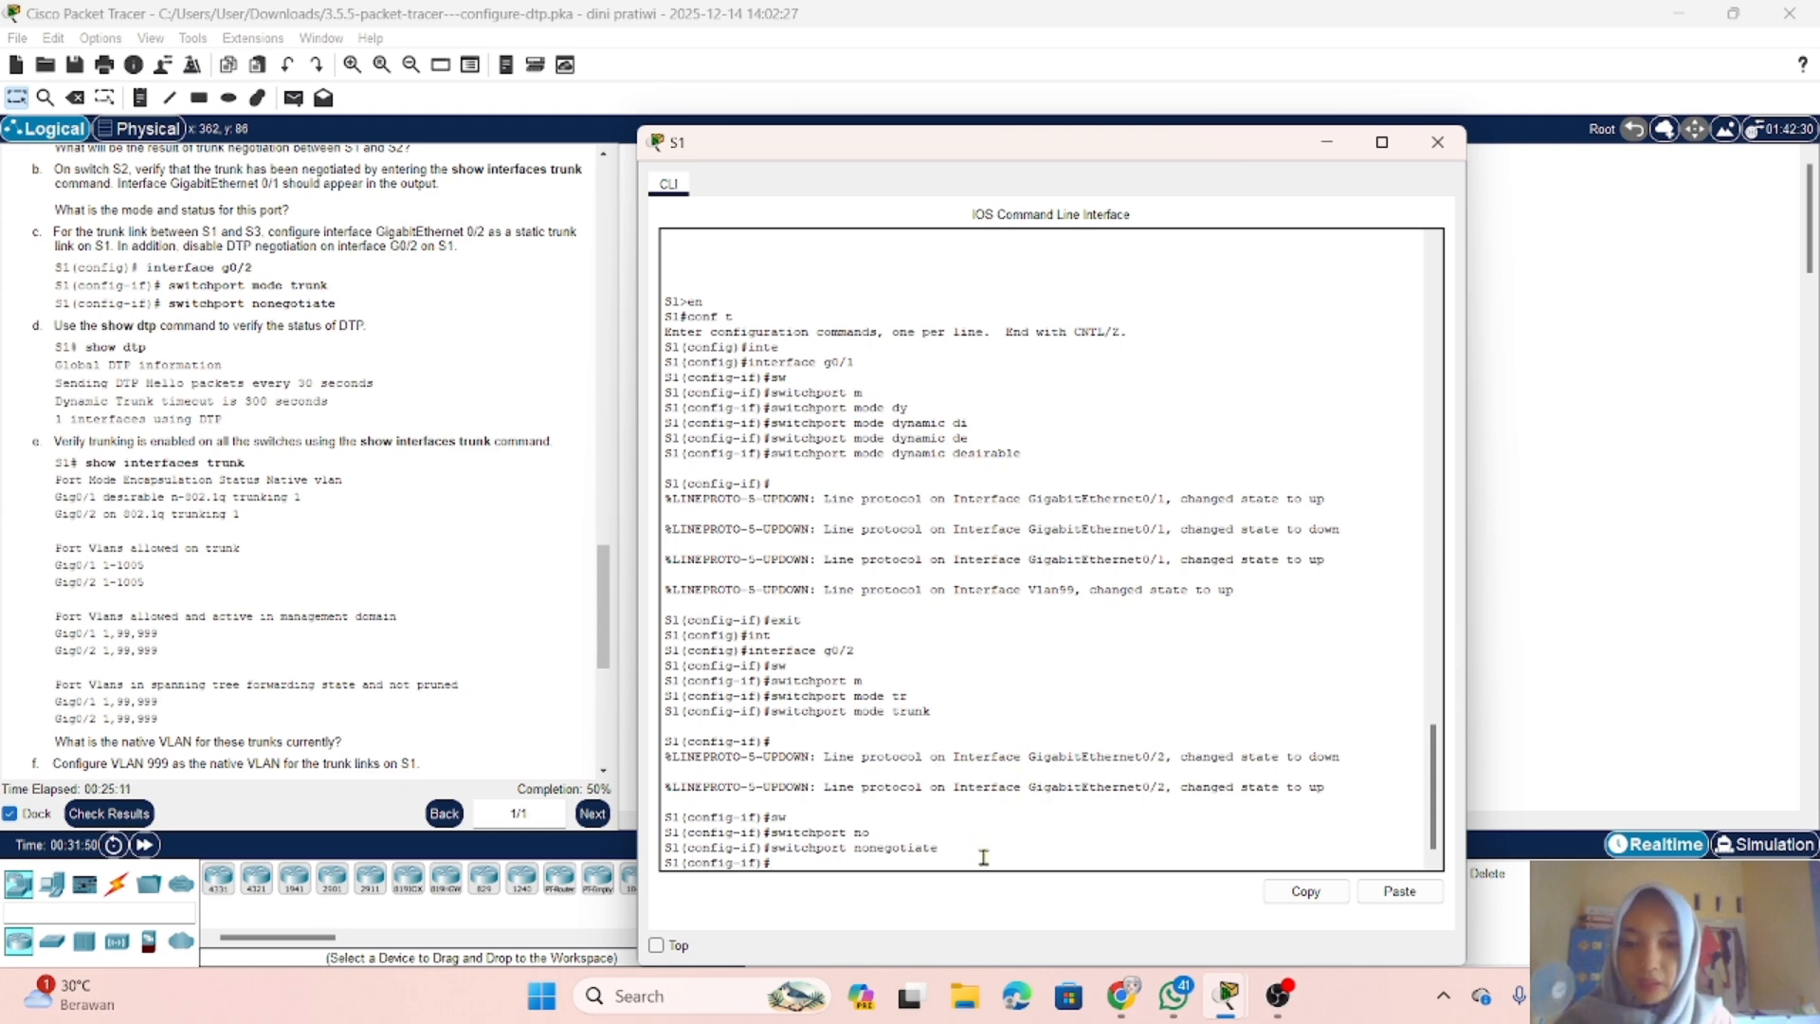
# Step: End configuration mode on S1 and run show dtp to check the DTP status
pyautogui.write('end')
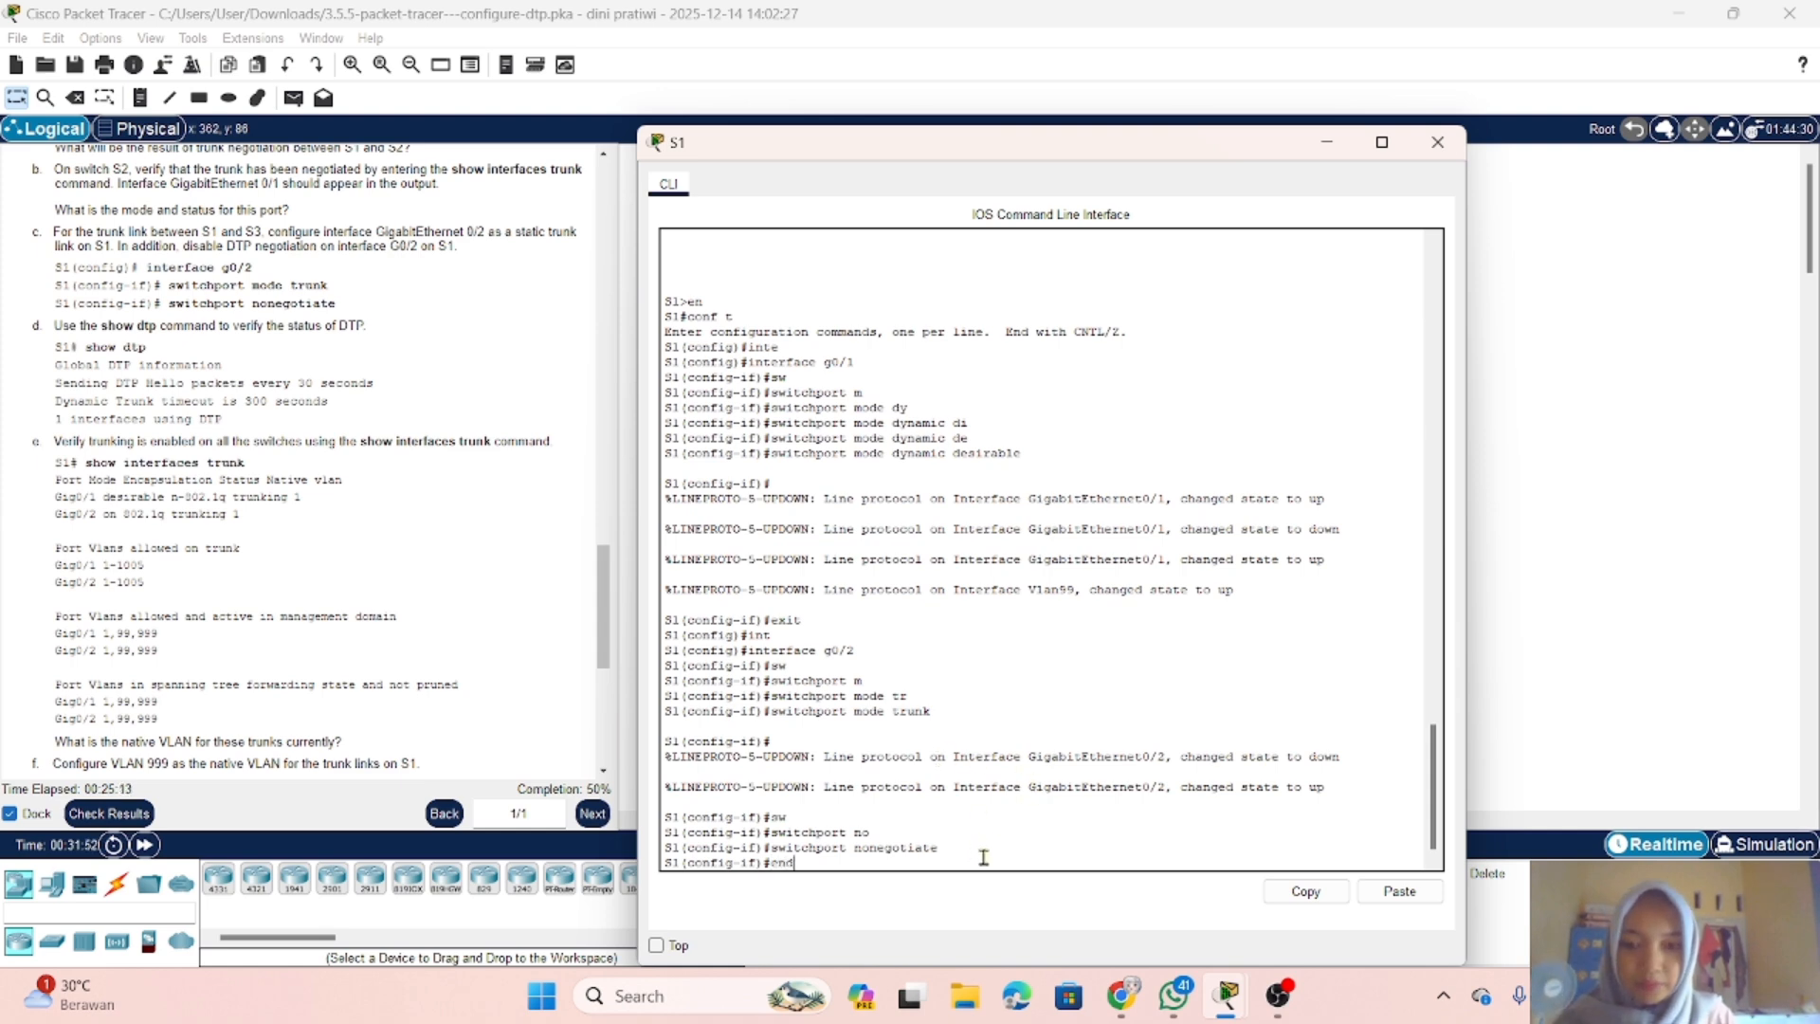
pyautogui.press('Return')
pyautogui.press('Return')
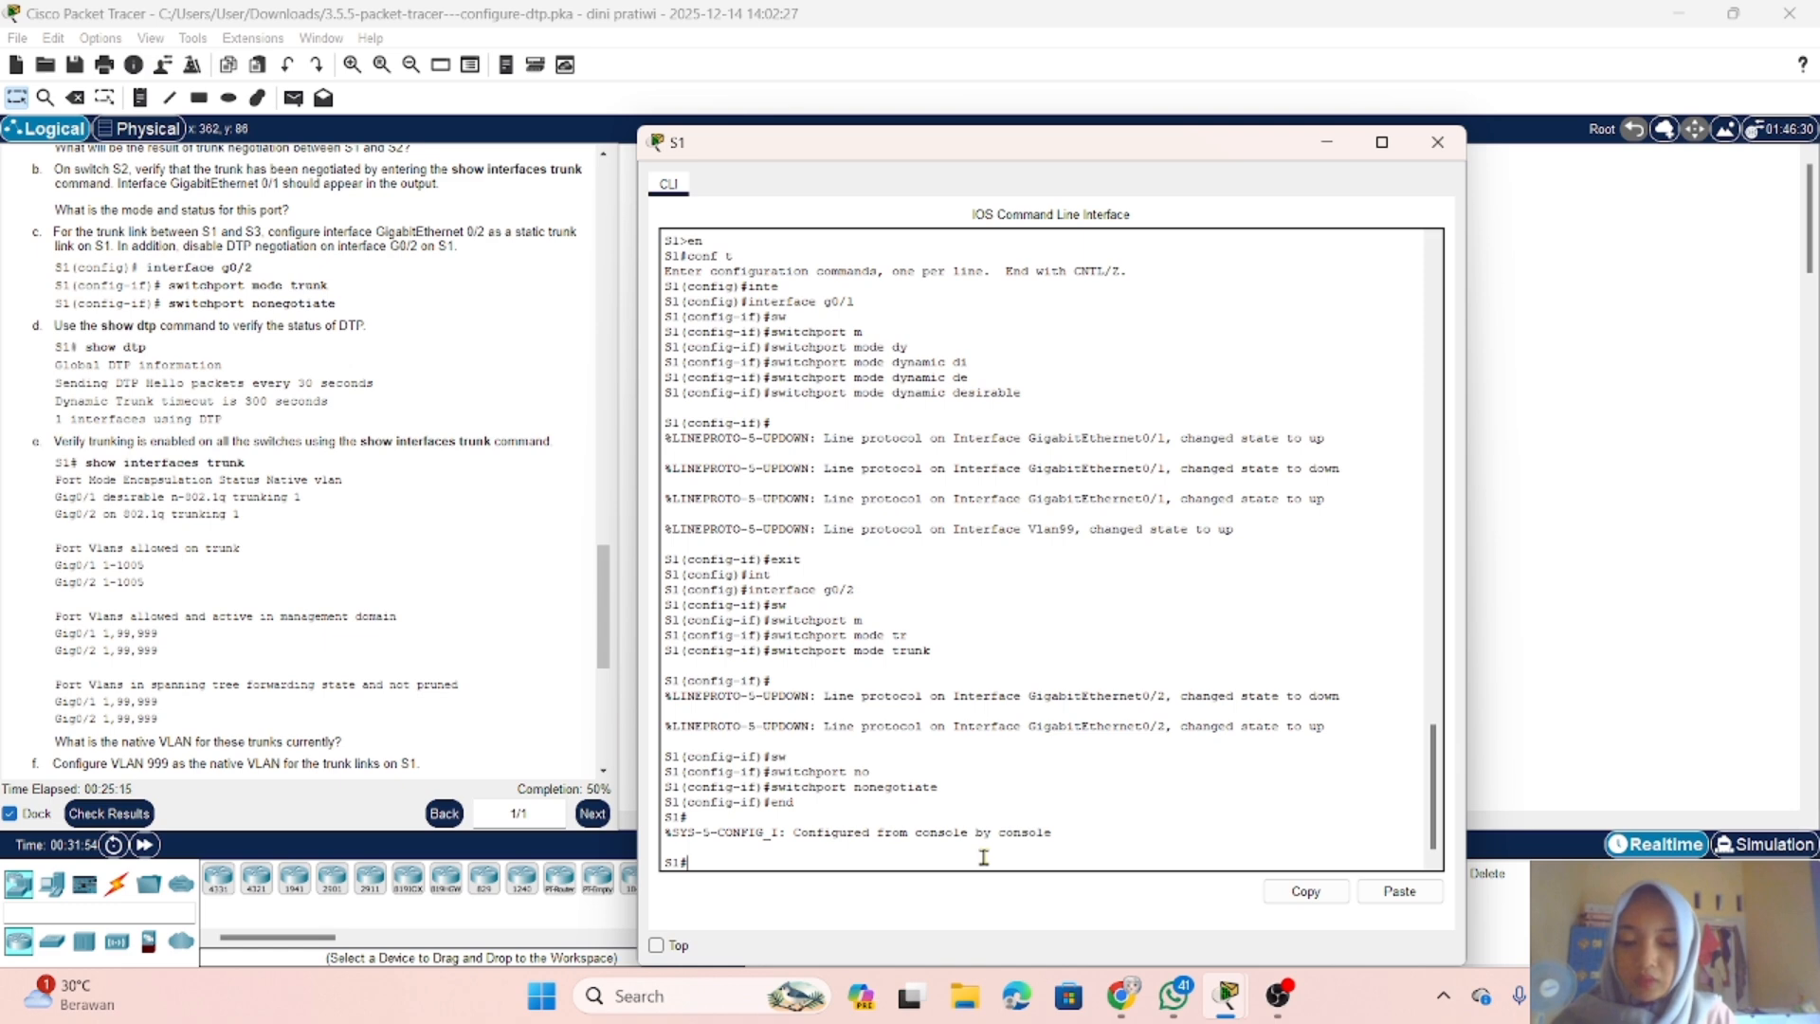
pyautogui.write('show')
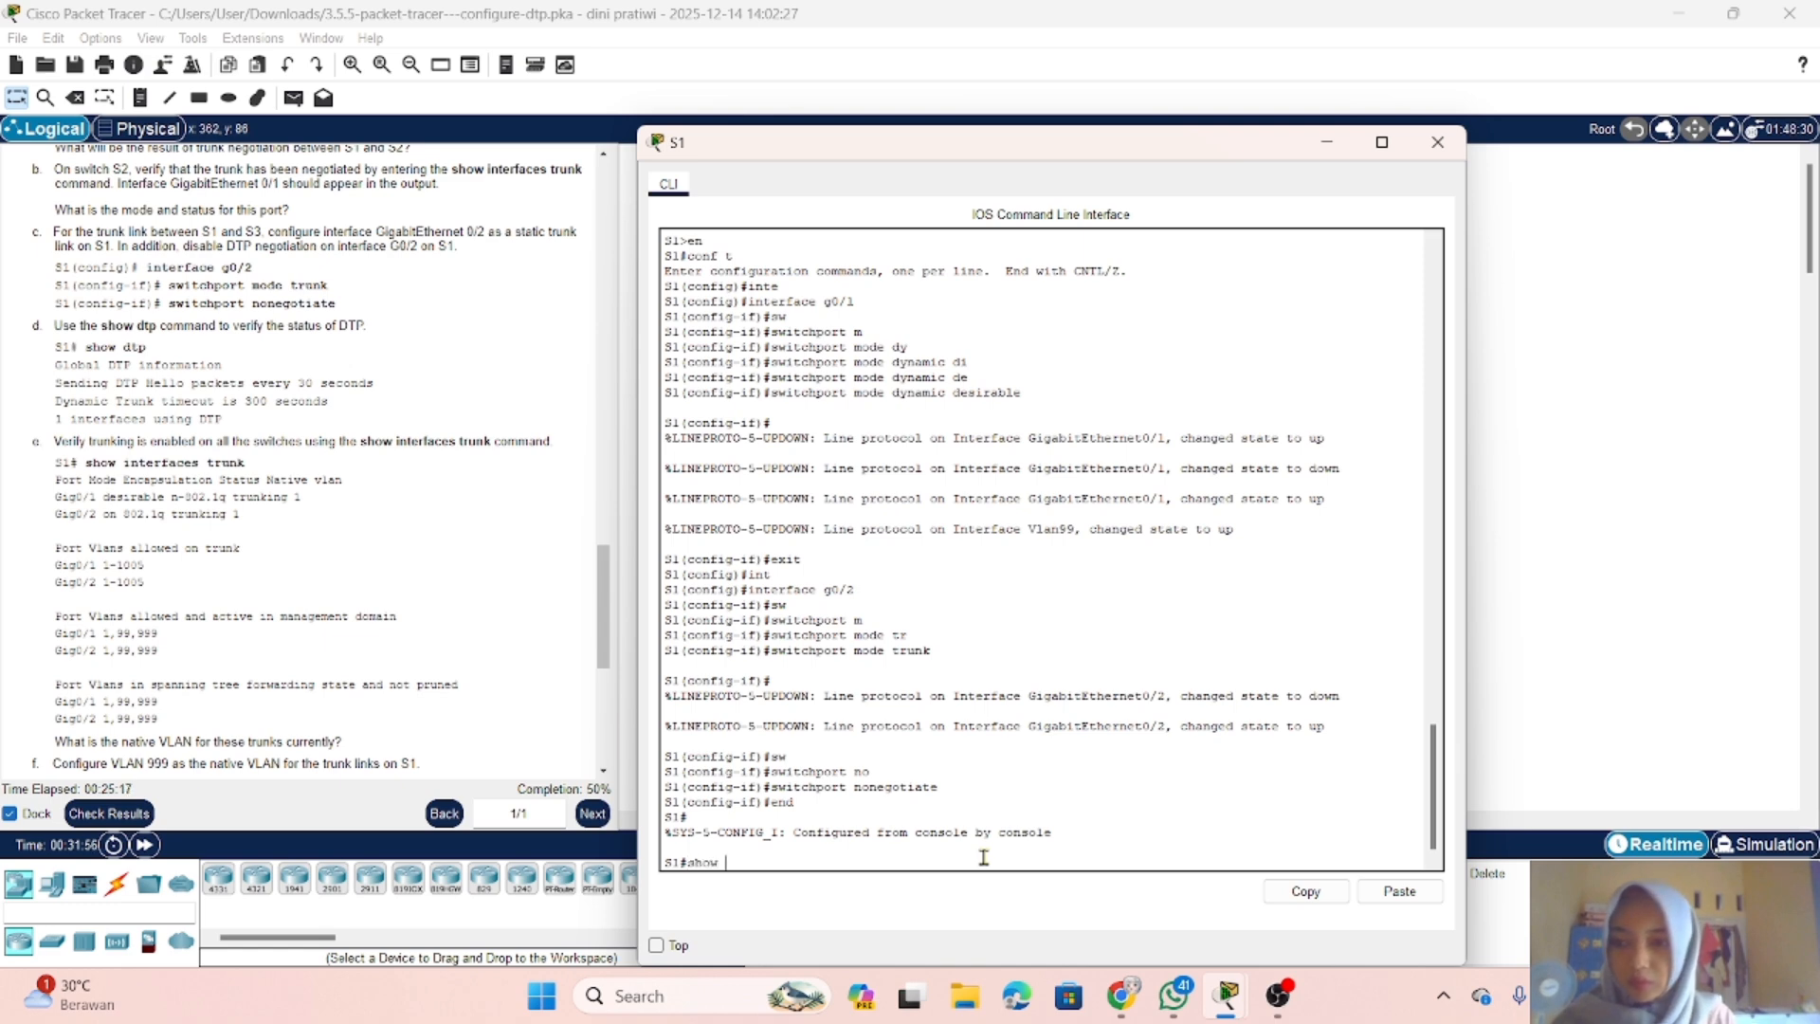
pyautogui.write(' dt')
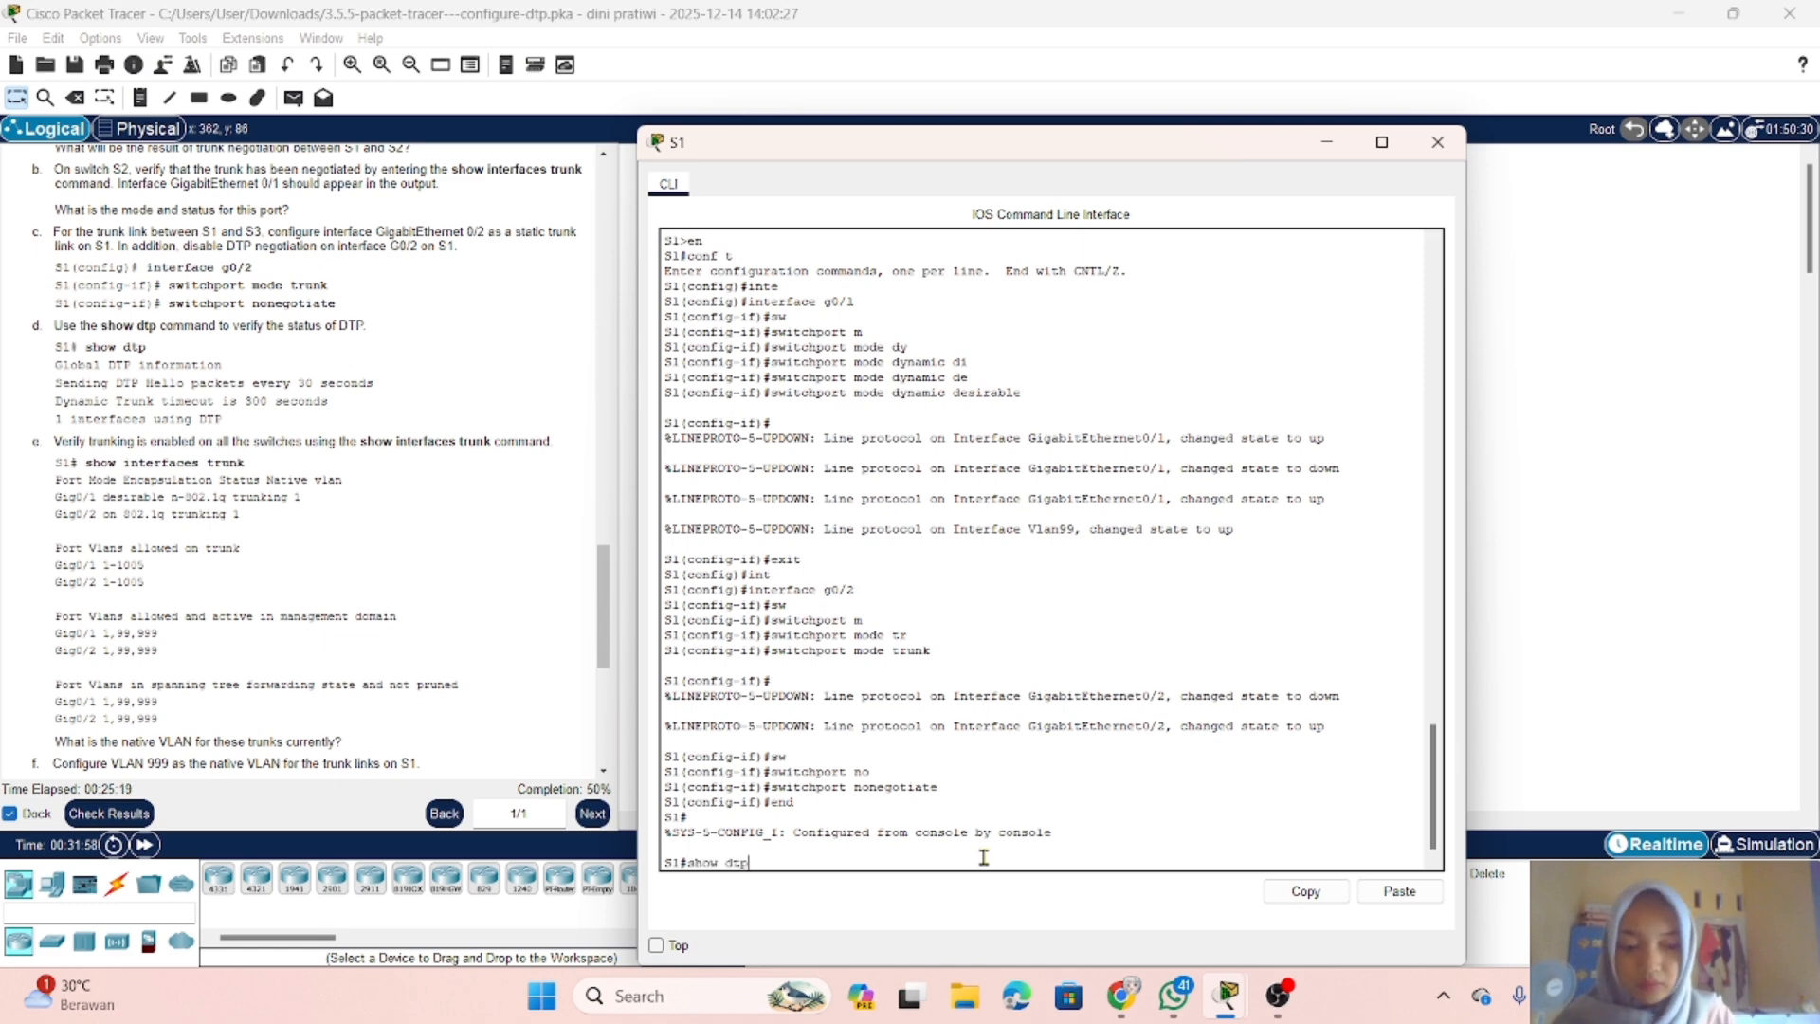
pyautogui.write('p')
pyautogui.press('Return')
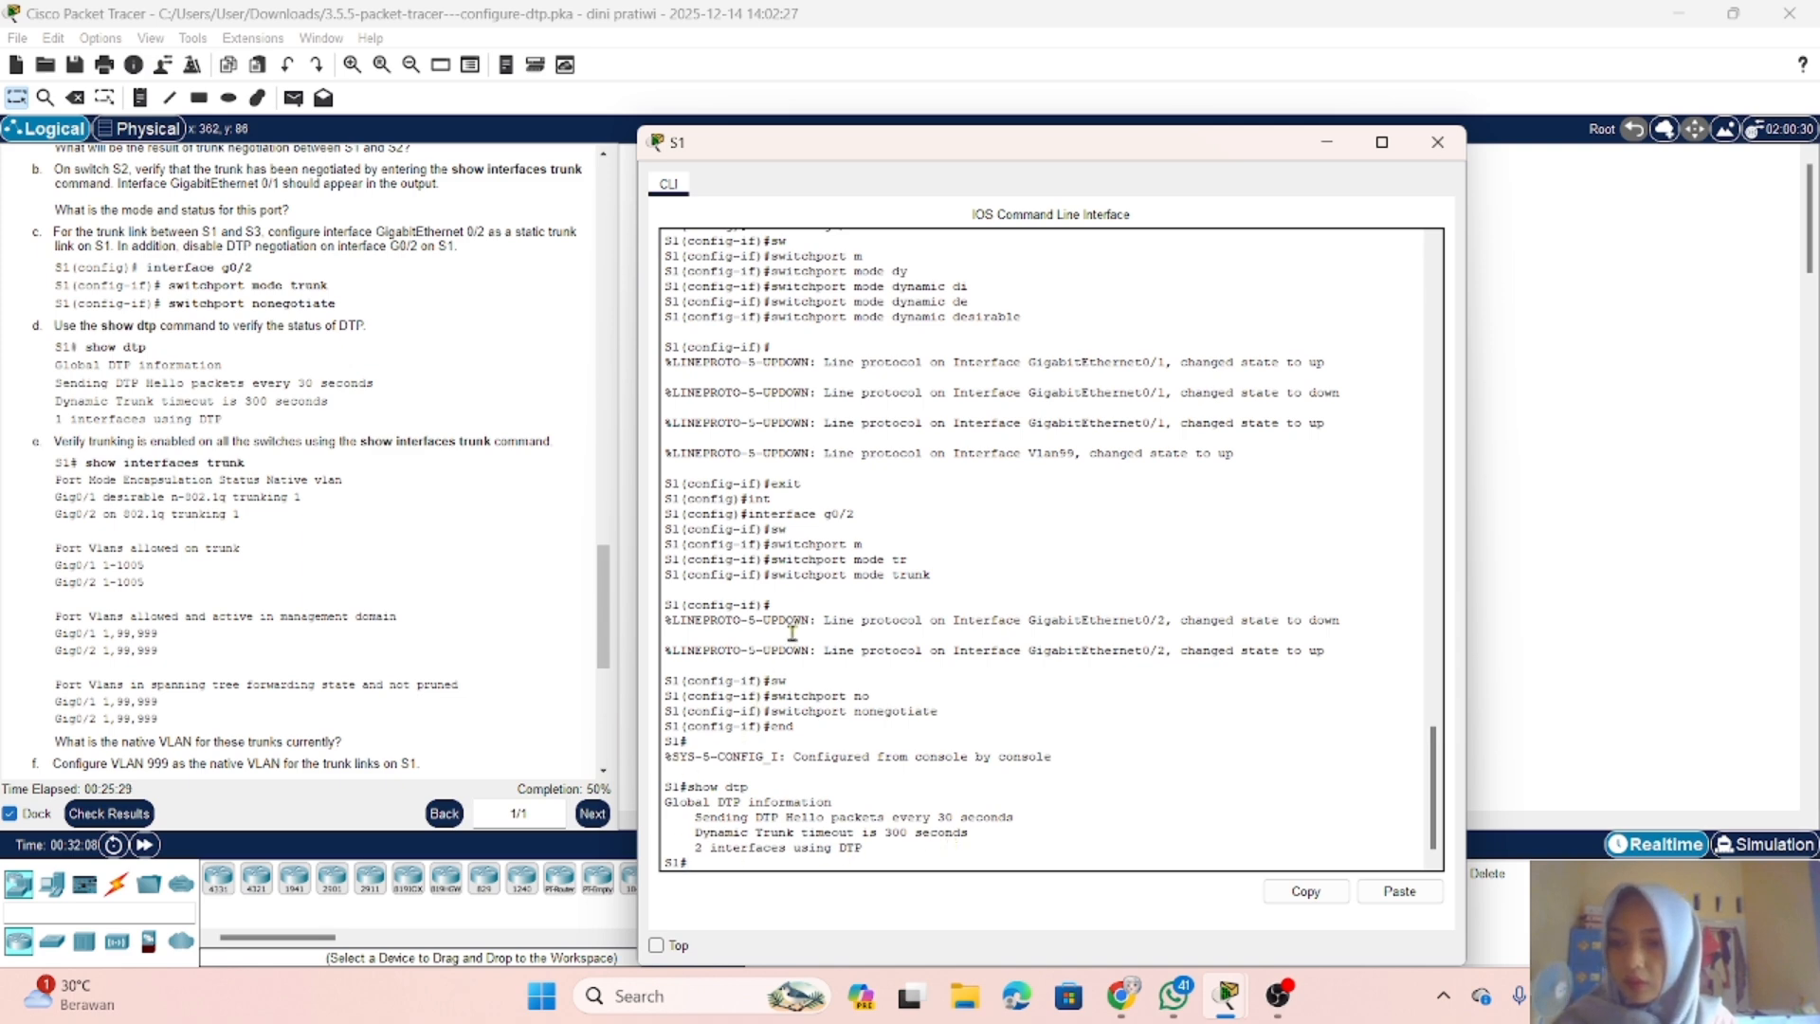
# Step: Review the instructions on verifying the trunks and configuring native VLAN 999, and return to the S1 console
pyautogui.scroll(-2, 470, 541)
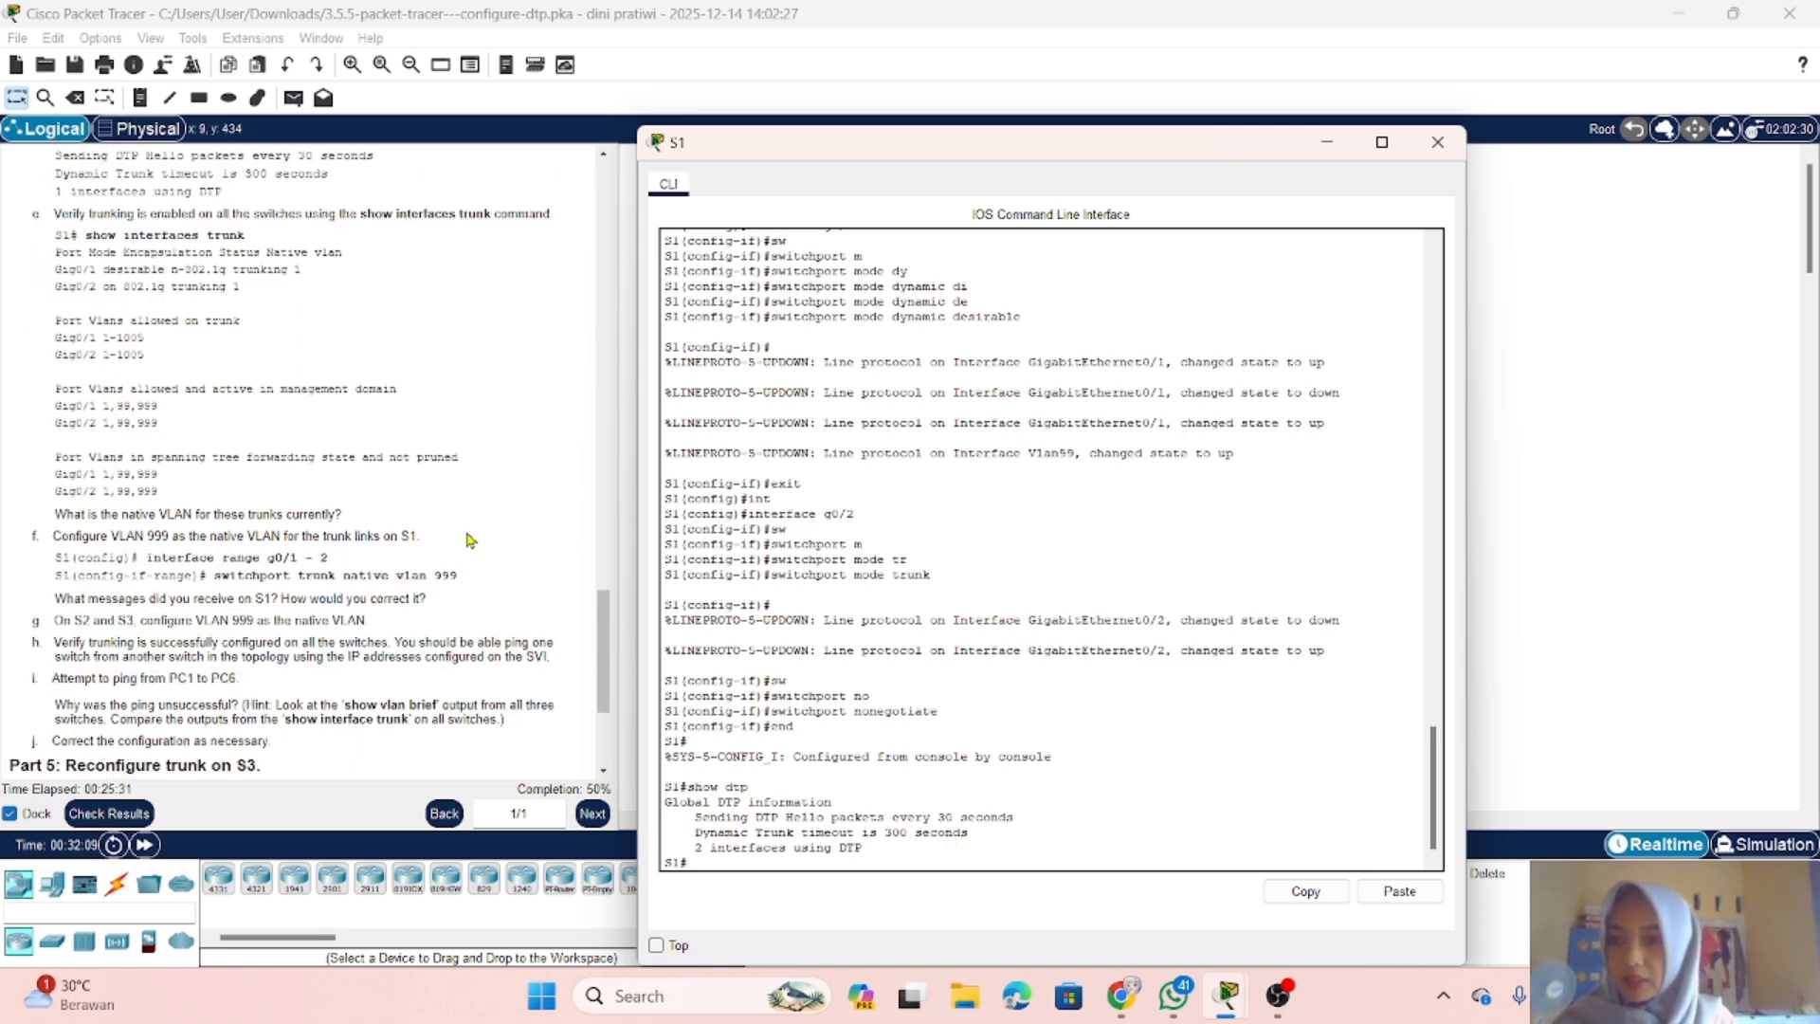
pyautogui.scroll(-1, 470, 541)
pyautogui.scroll(2, 465, 531)
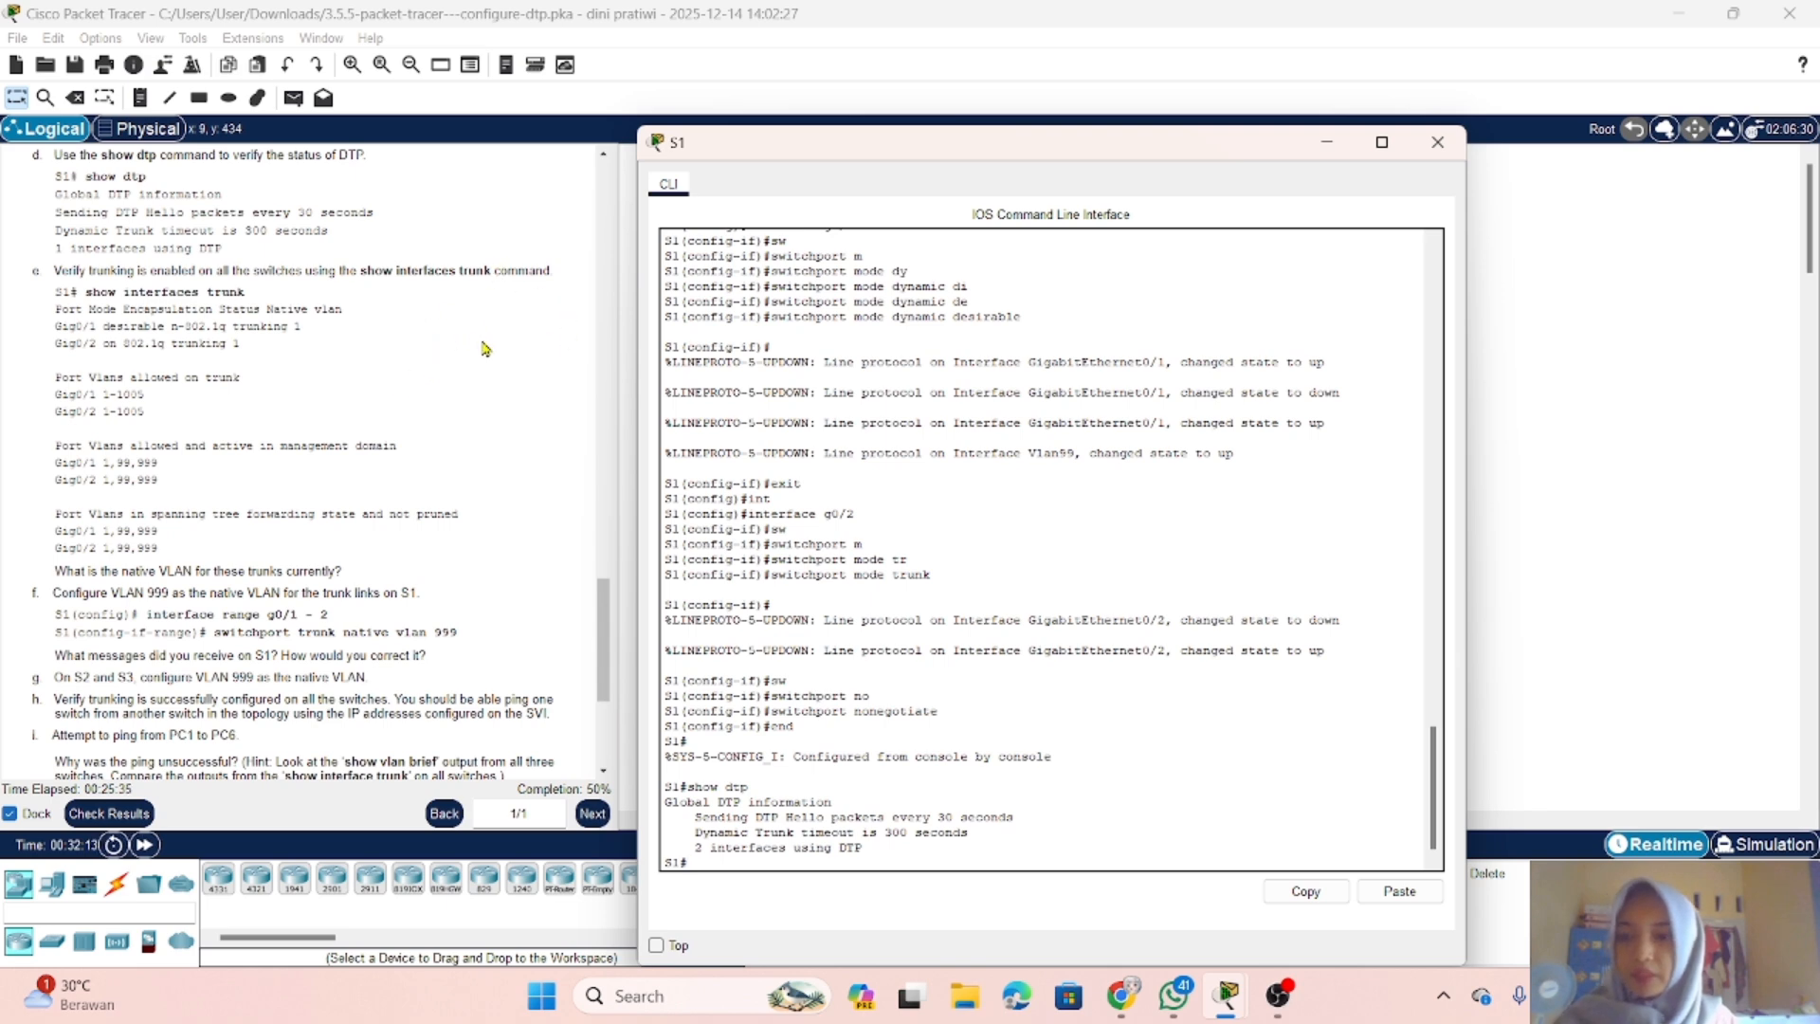
pyautogui.click(1326, 142)
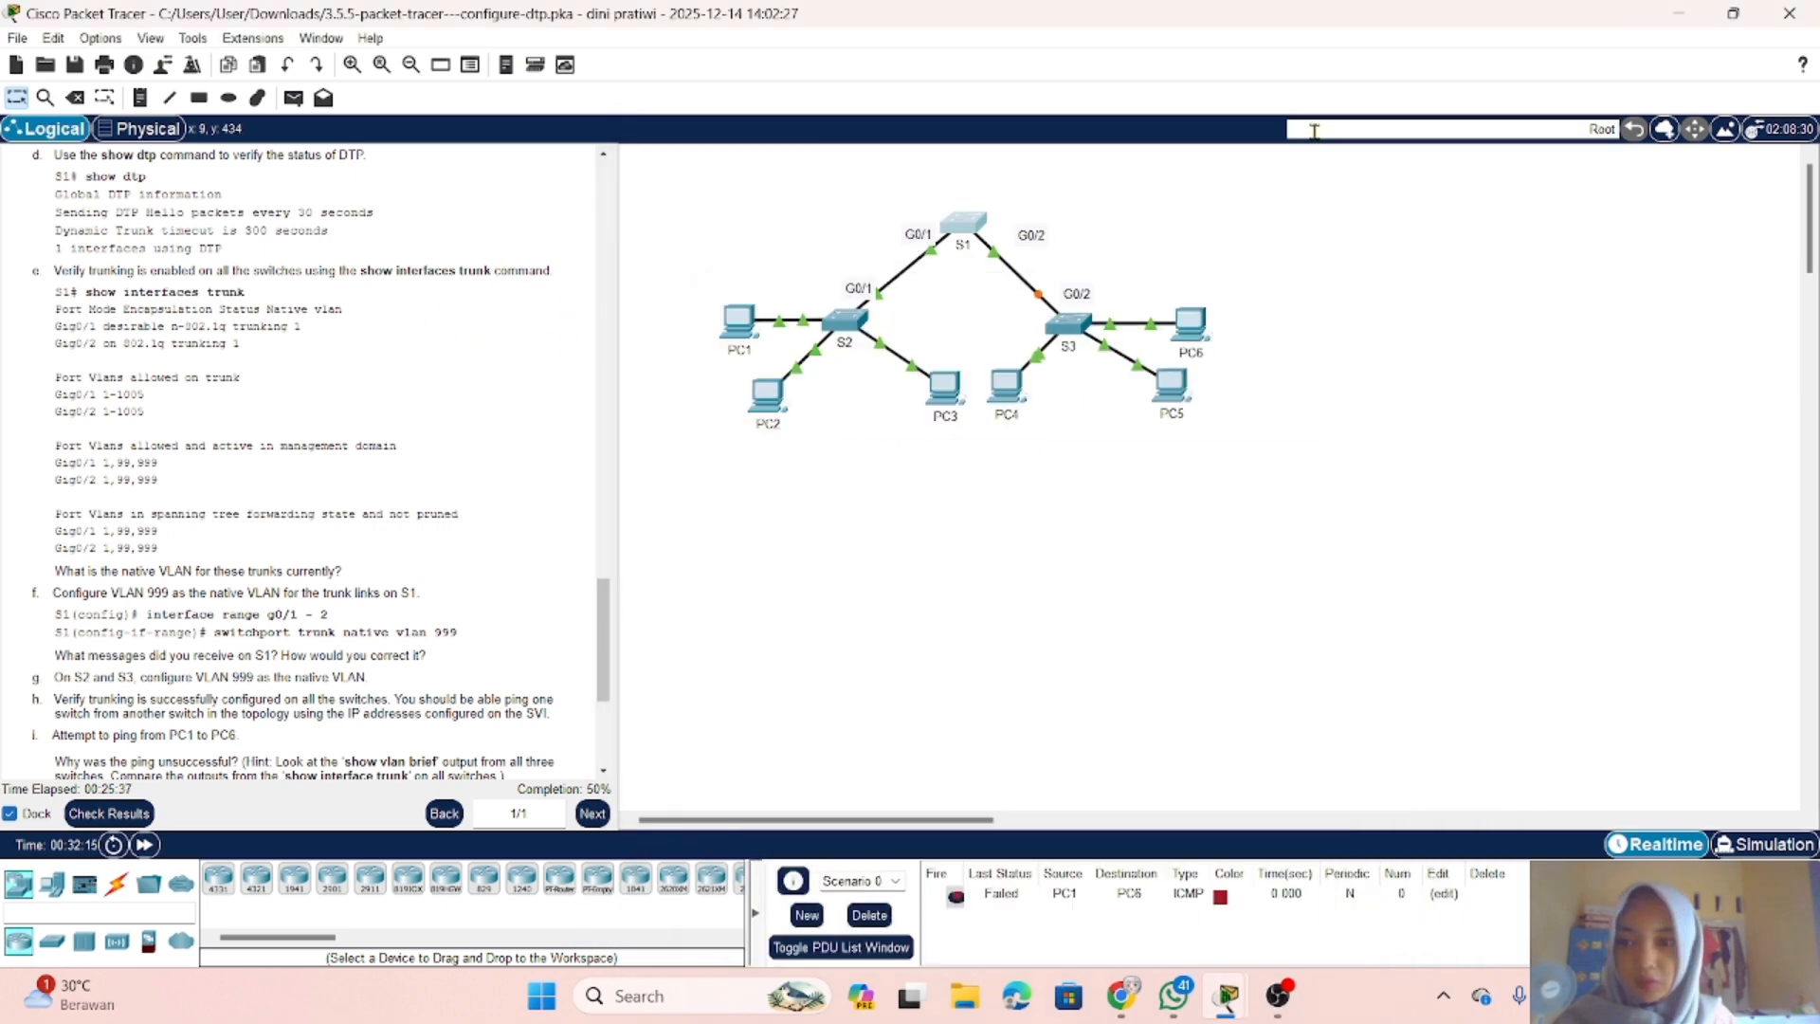
pyautogui.click(965, 237)
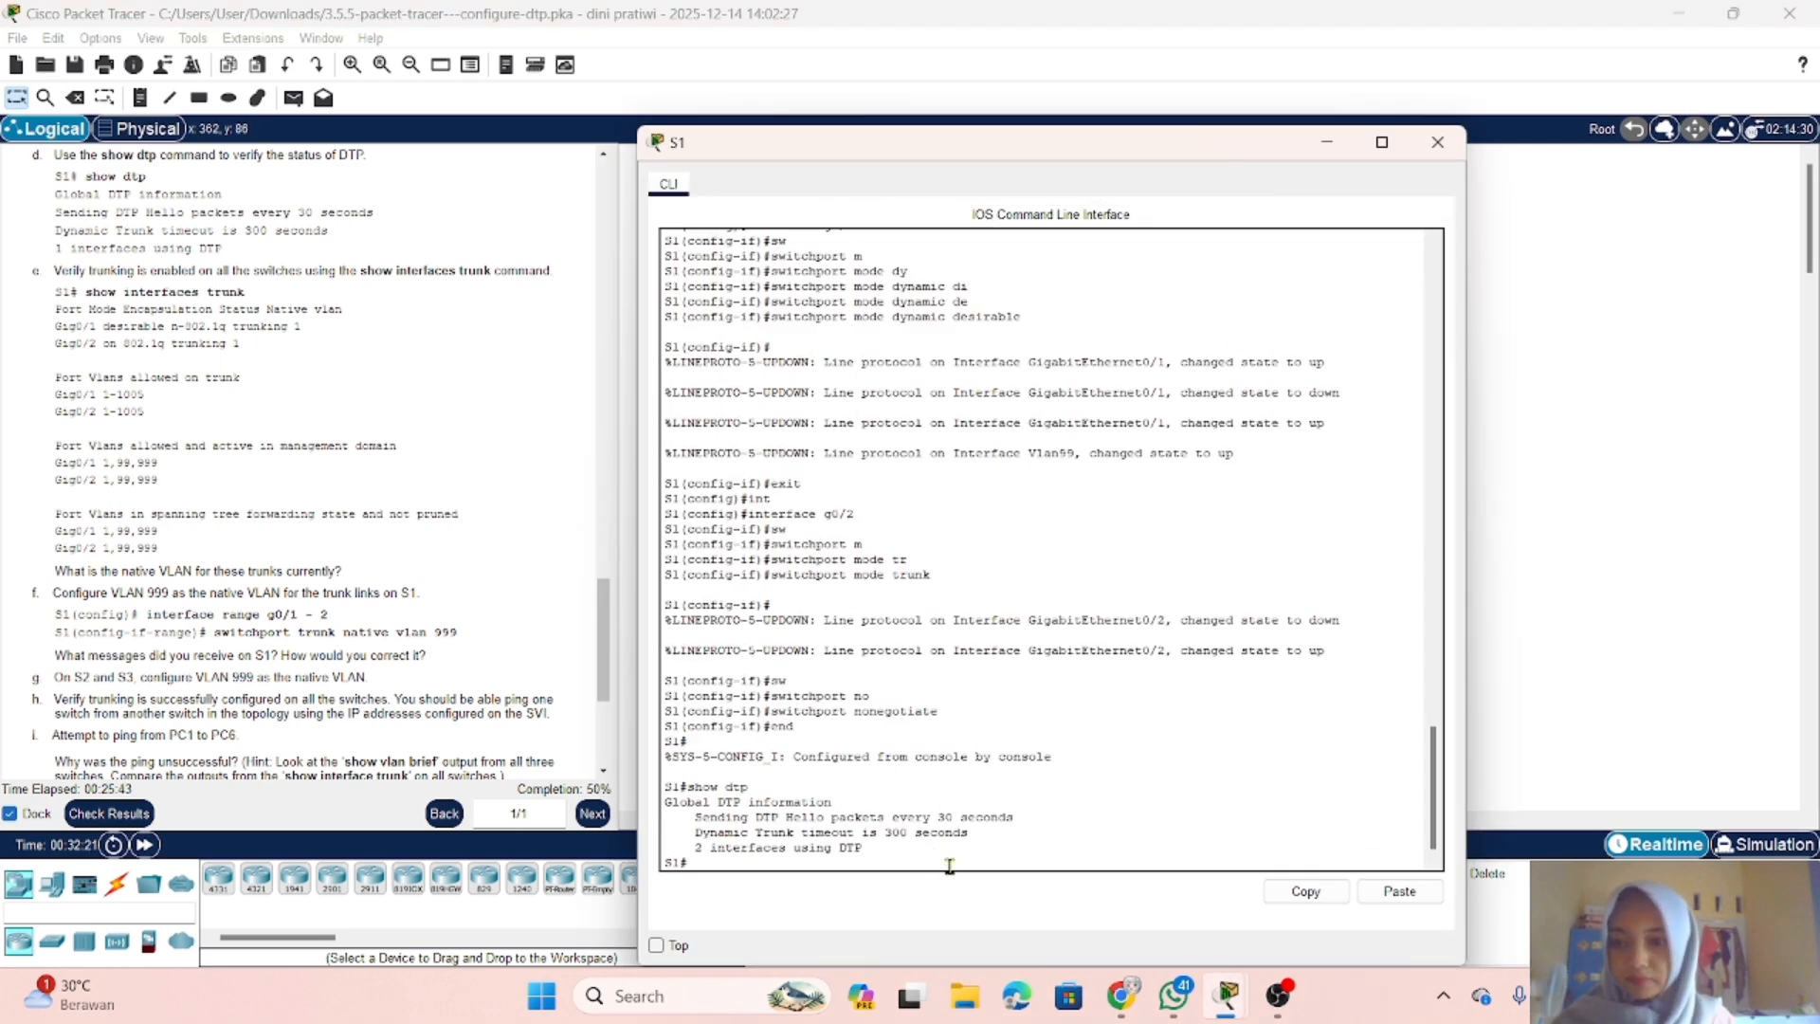
pyautogui.write('show')
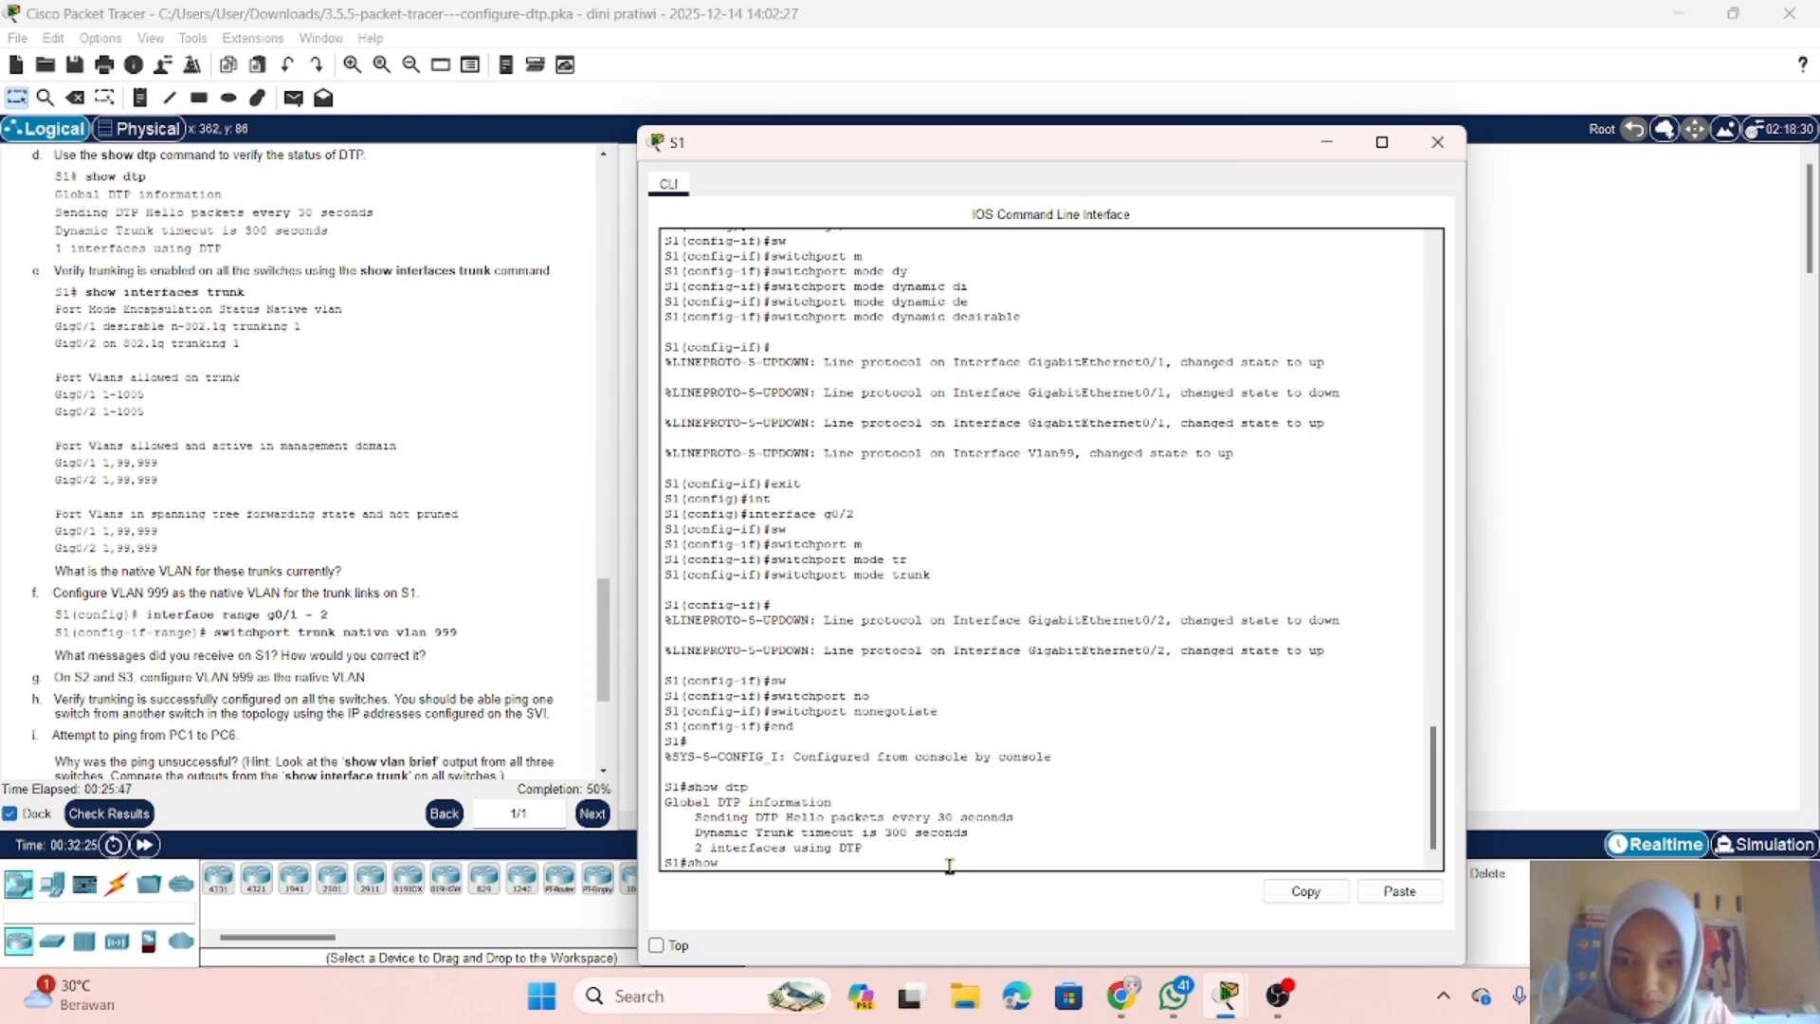
pyautogui.press('BackSpace')
pyautogui.press('BackSpace')
pyautogui.press('BackSpace')
pyautogui.press('BackSpace')
pyautogui.press('BackSpace')
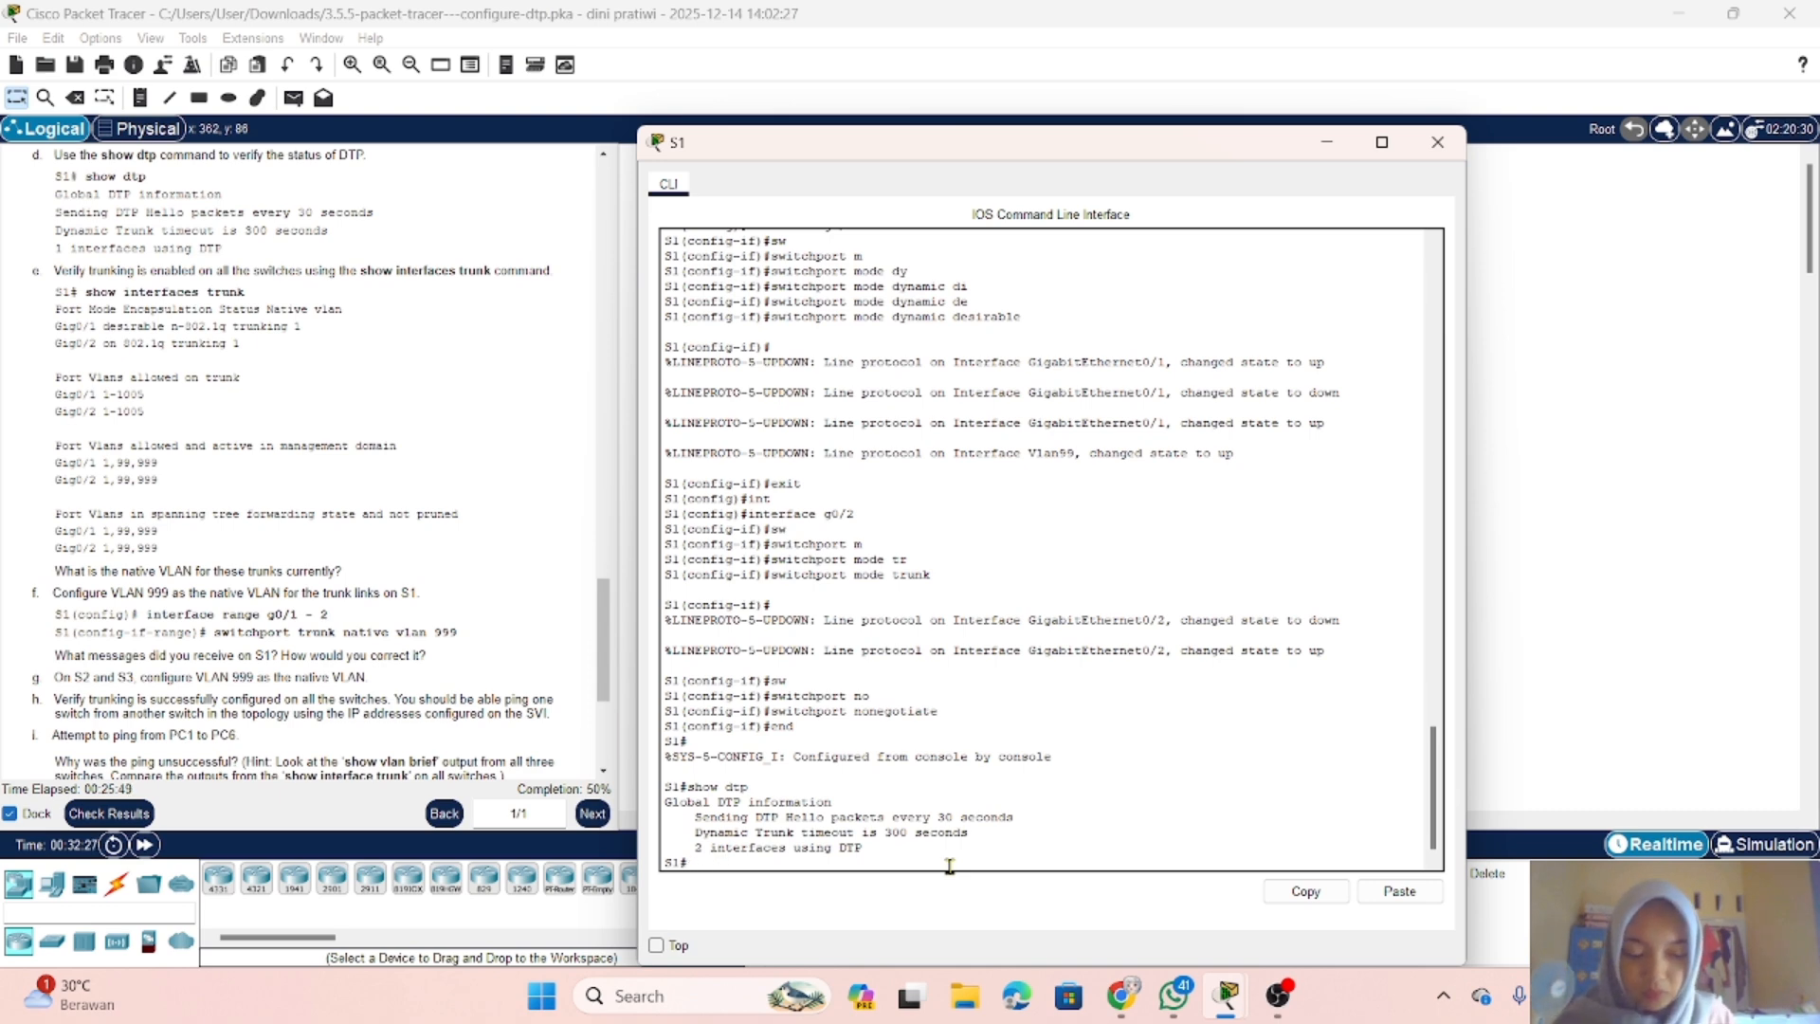
pyautogui.write('en')
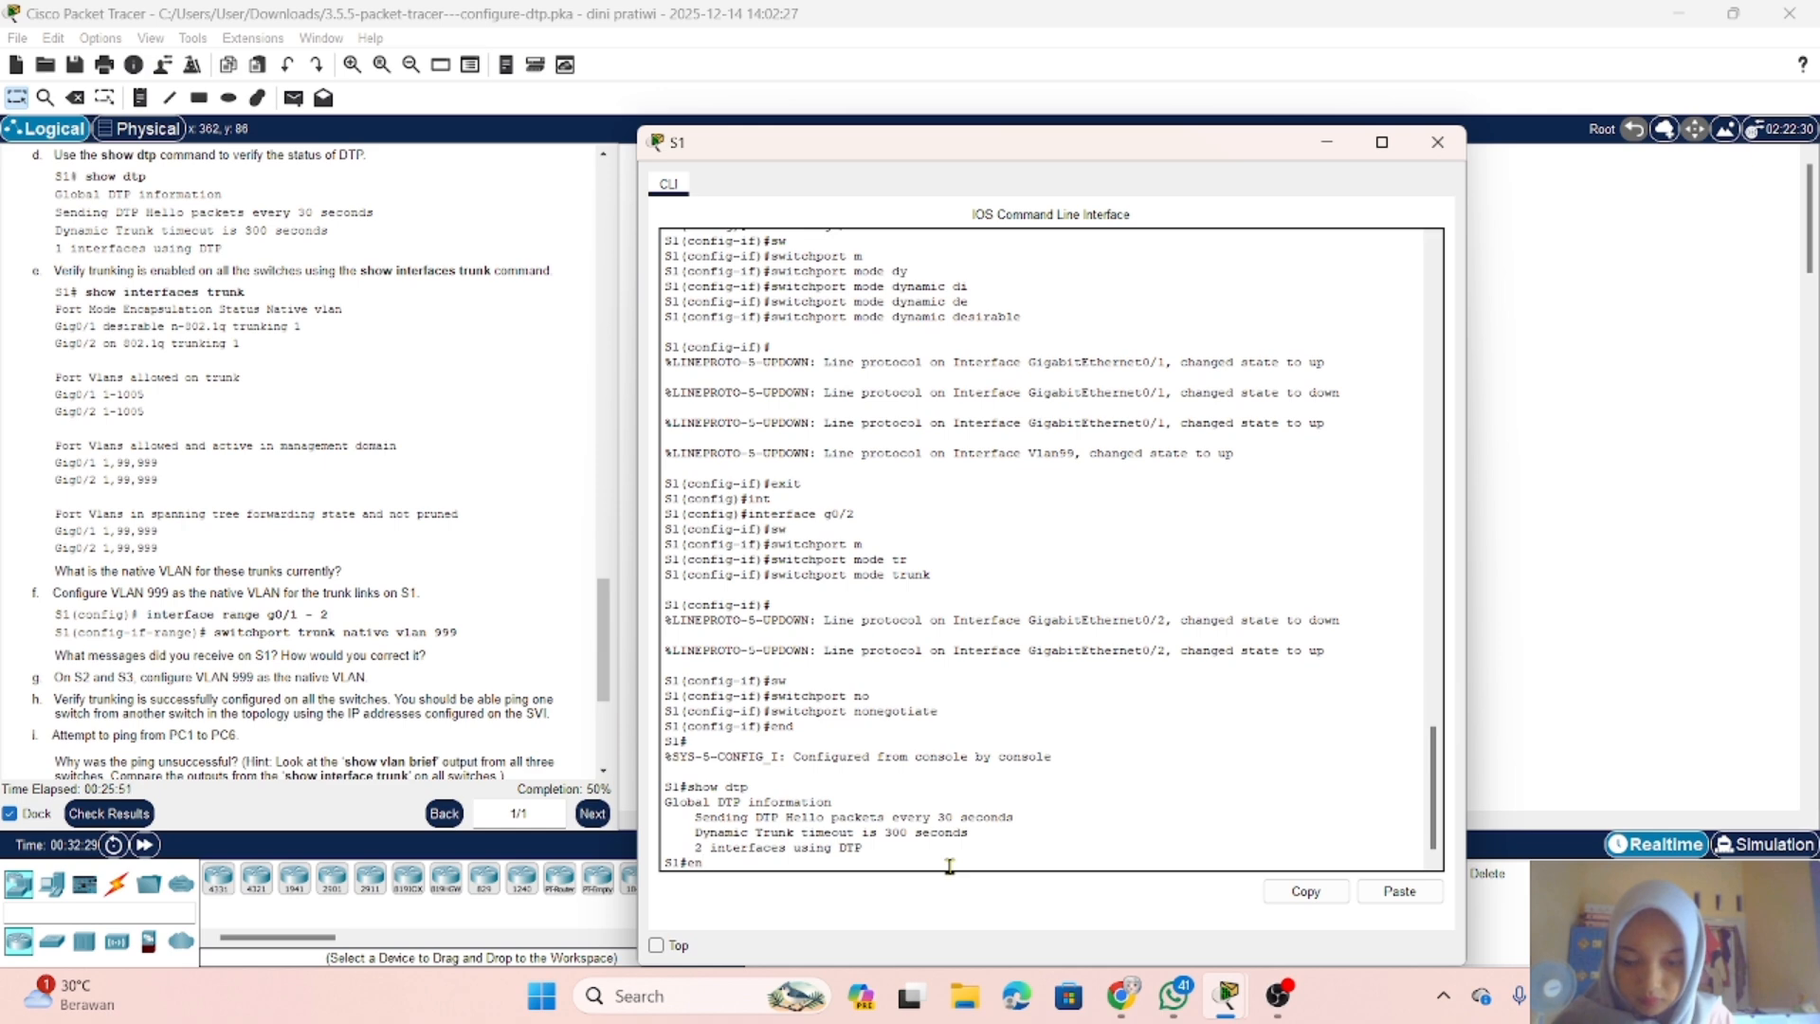
pyautogui.press('BackSpace')
pyautogui.press('BackSpace')
# Step: Run show interfaces trunk on S1 to verify trunking on g0/1 and g0/2
pyautogui.write('show ')
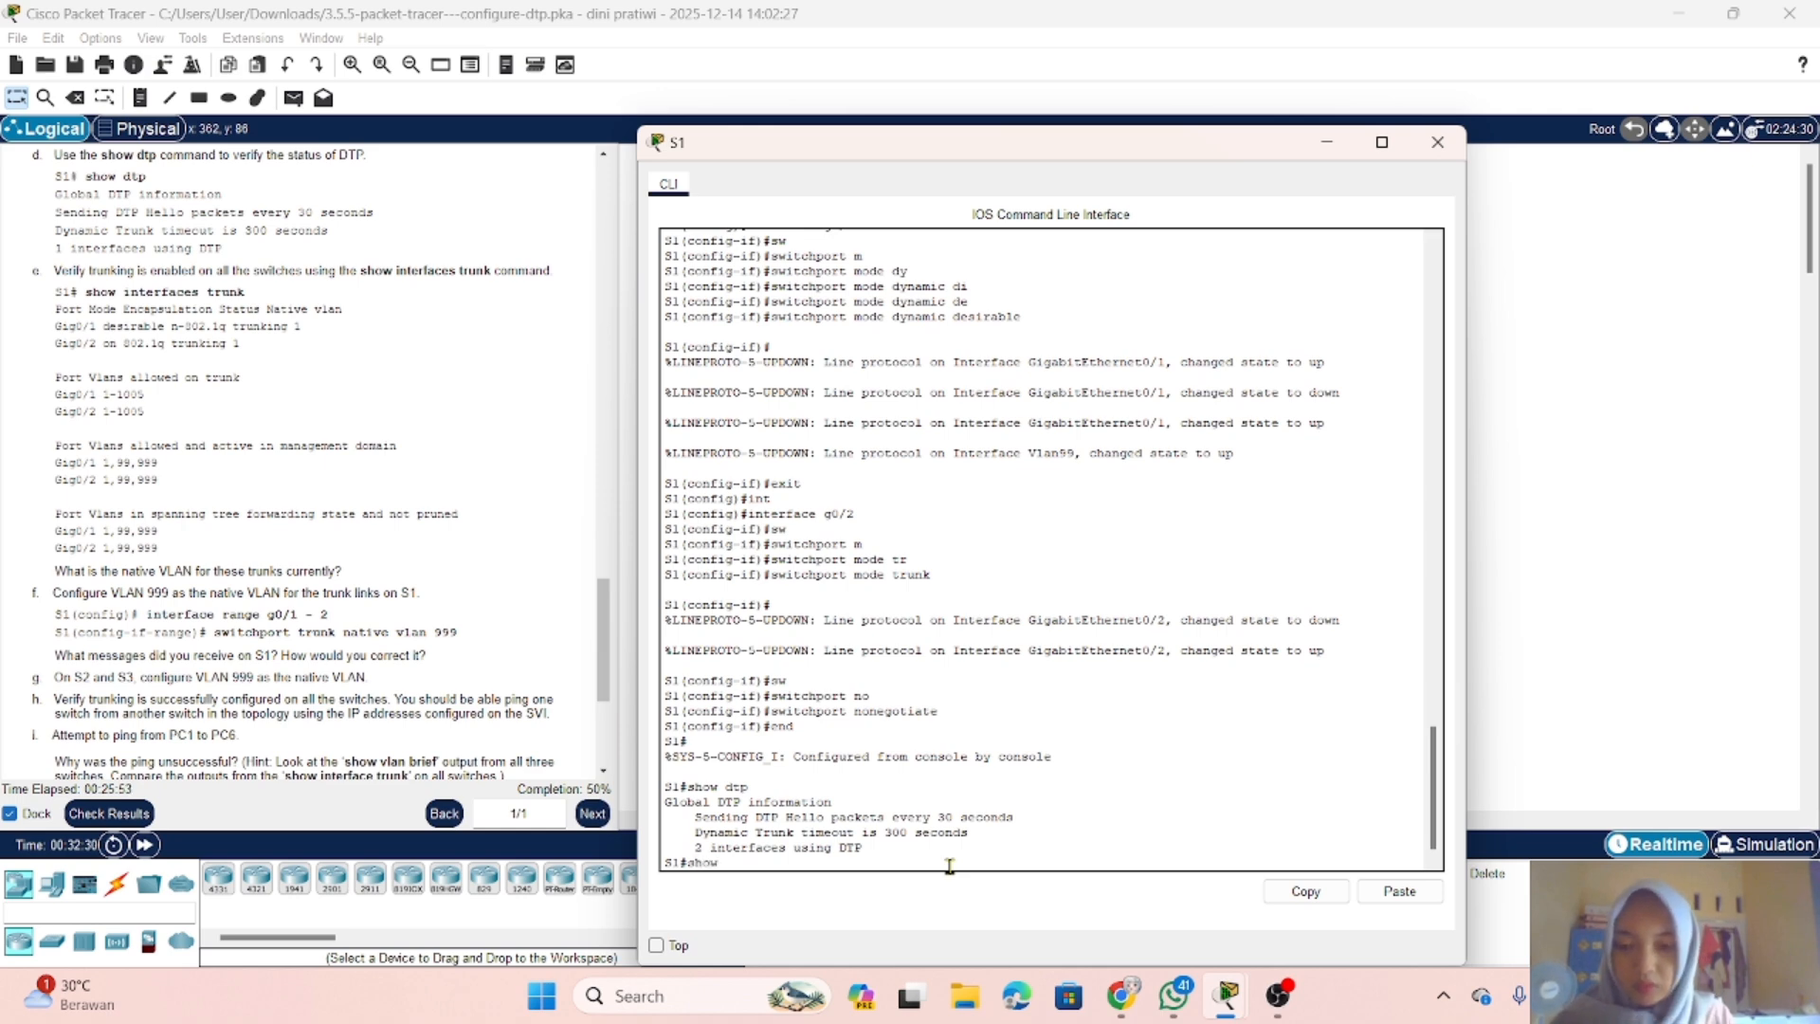
pyautogui.write('i')
pyautogui.press('Tab')
pyautogui.write('n')
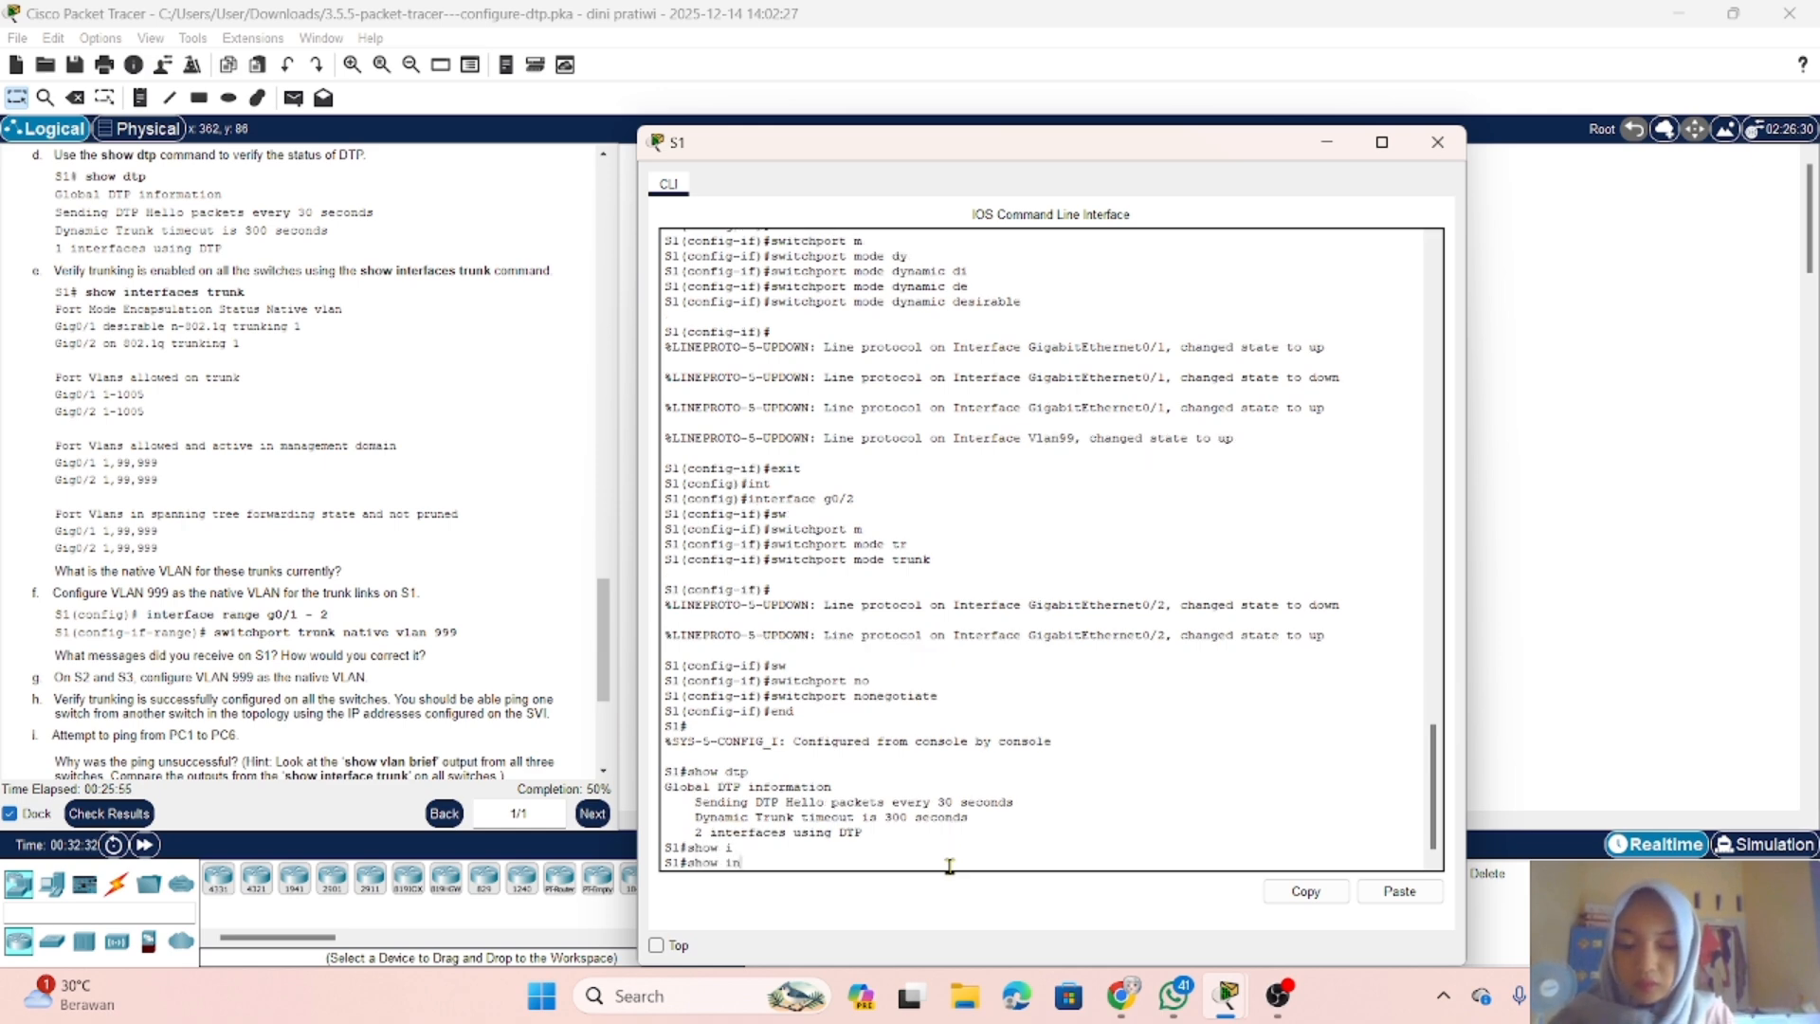
pyautogui.press('Tab')
pyautogui.write('t')
pyautogui.press('Tab')
pyautogui.write('tr')
pyautogui.press('Tab')
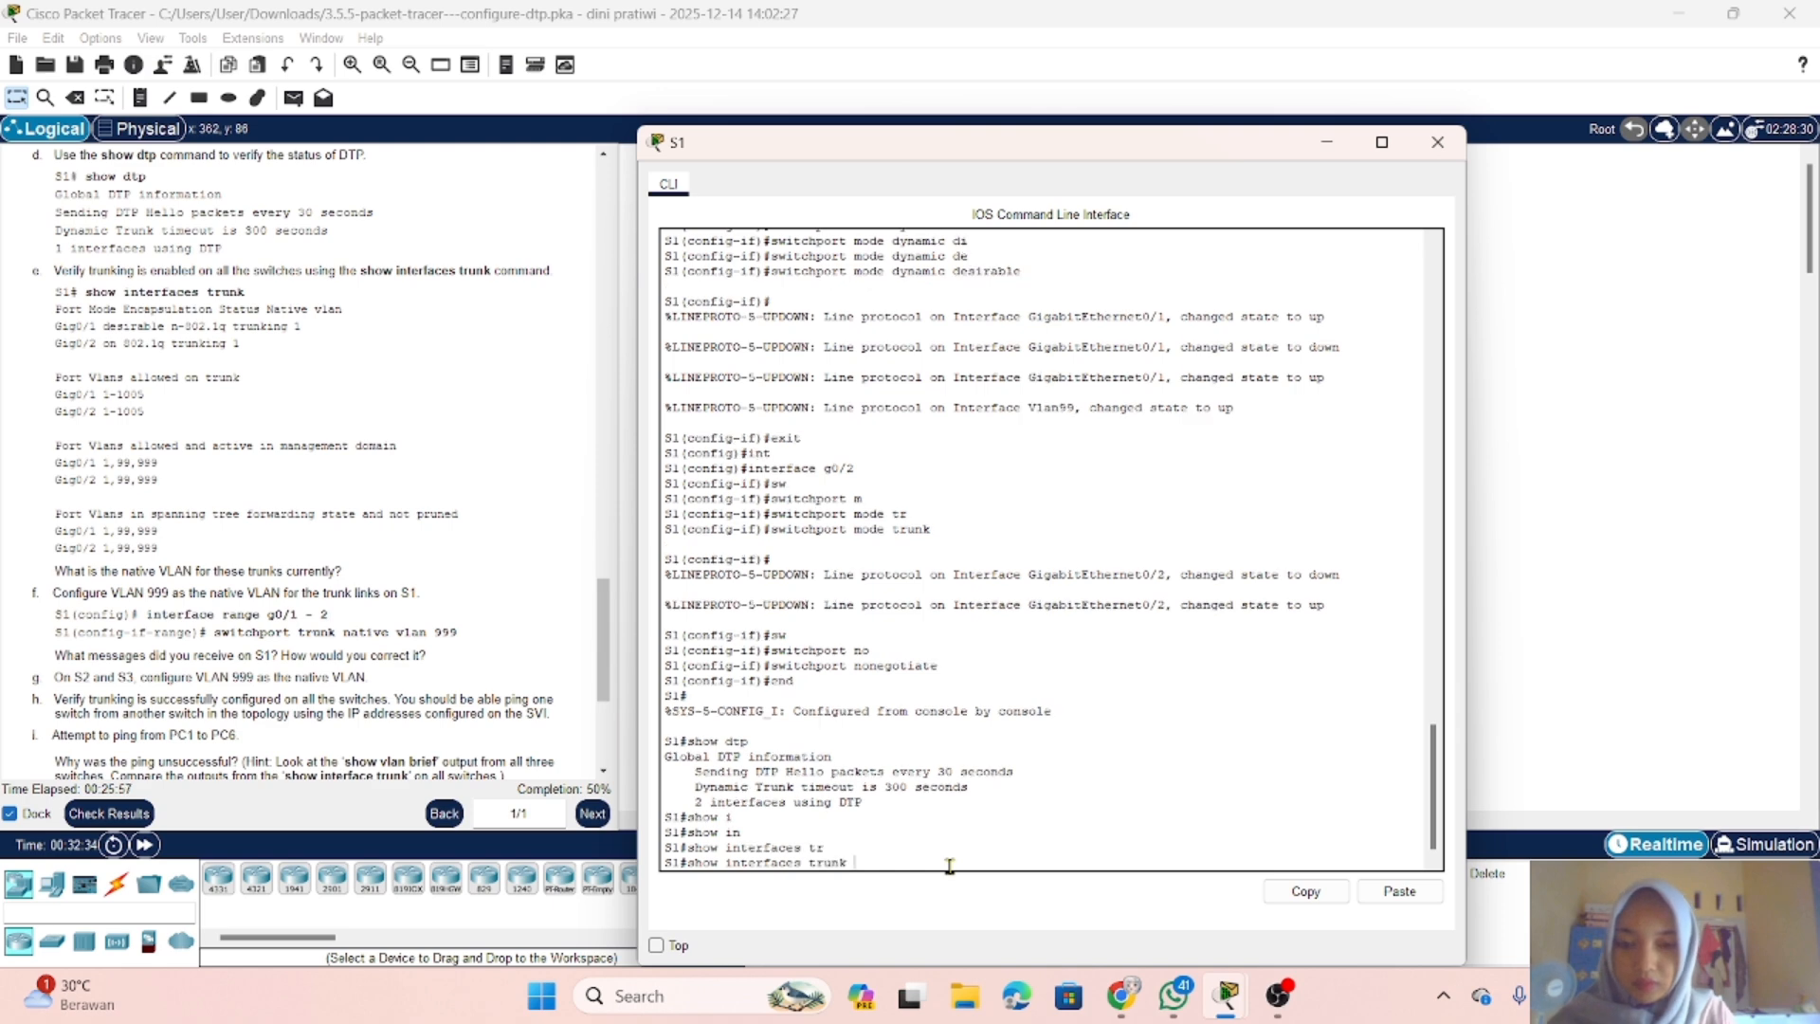
pyautogui.press('Return')
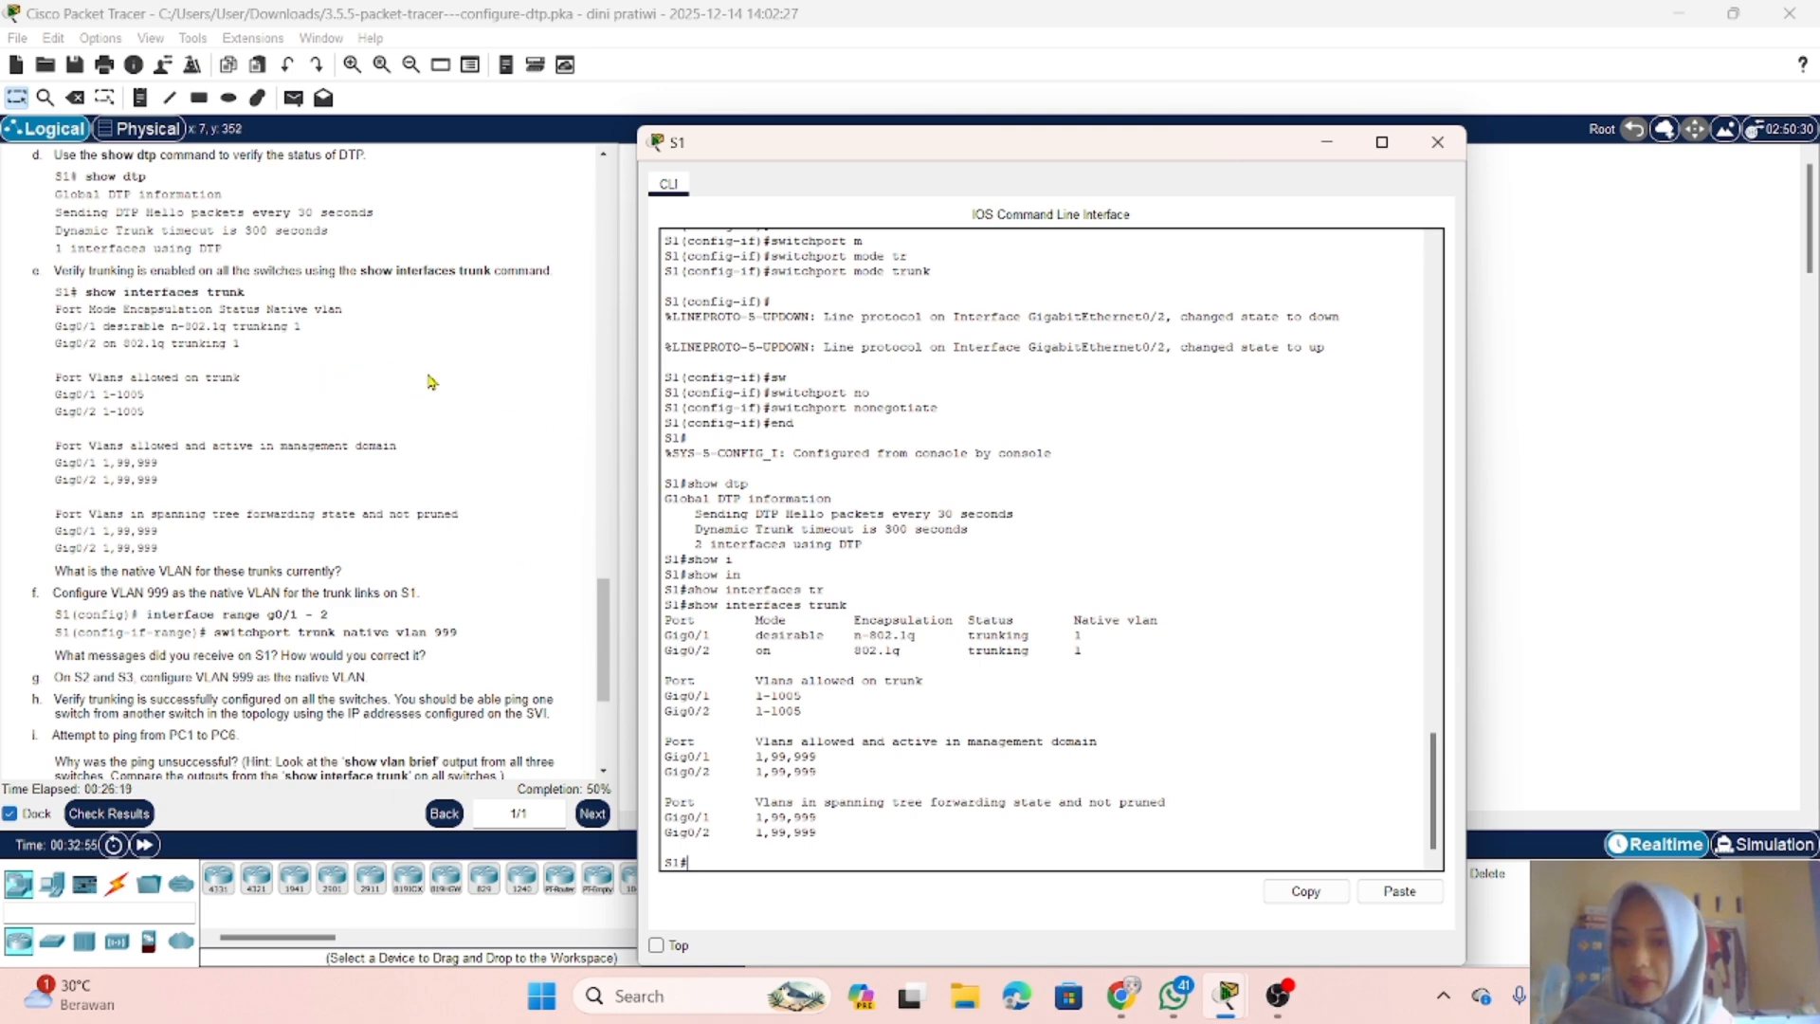
# Step: Enter global configuration mode on S1 and open interface range g0/1-2 for configuration
pyautogui.click(904, 842)
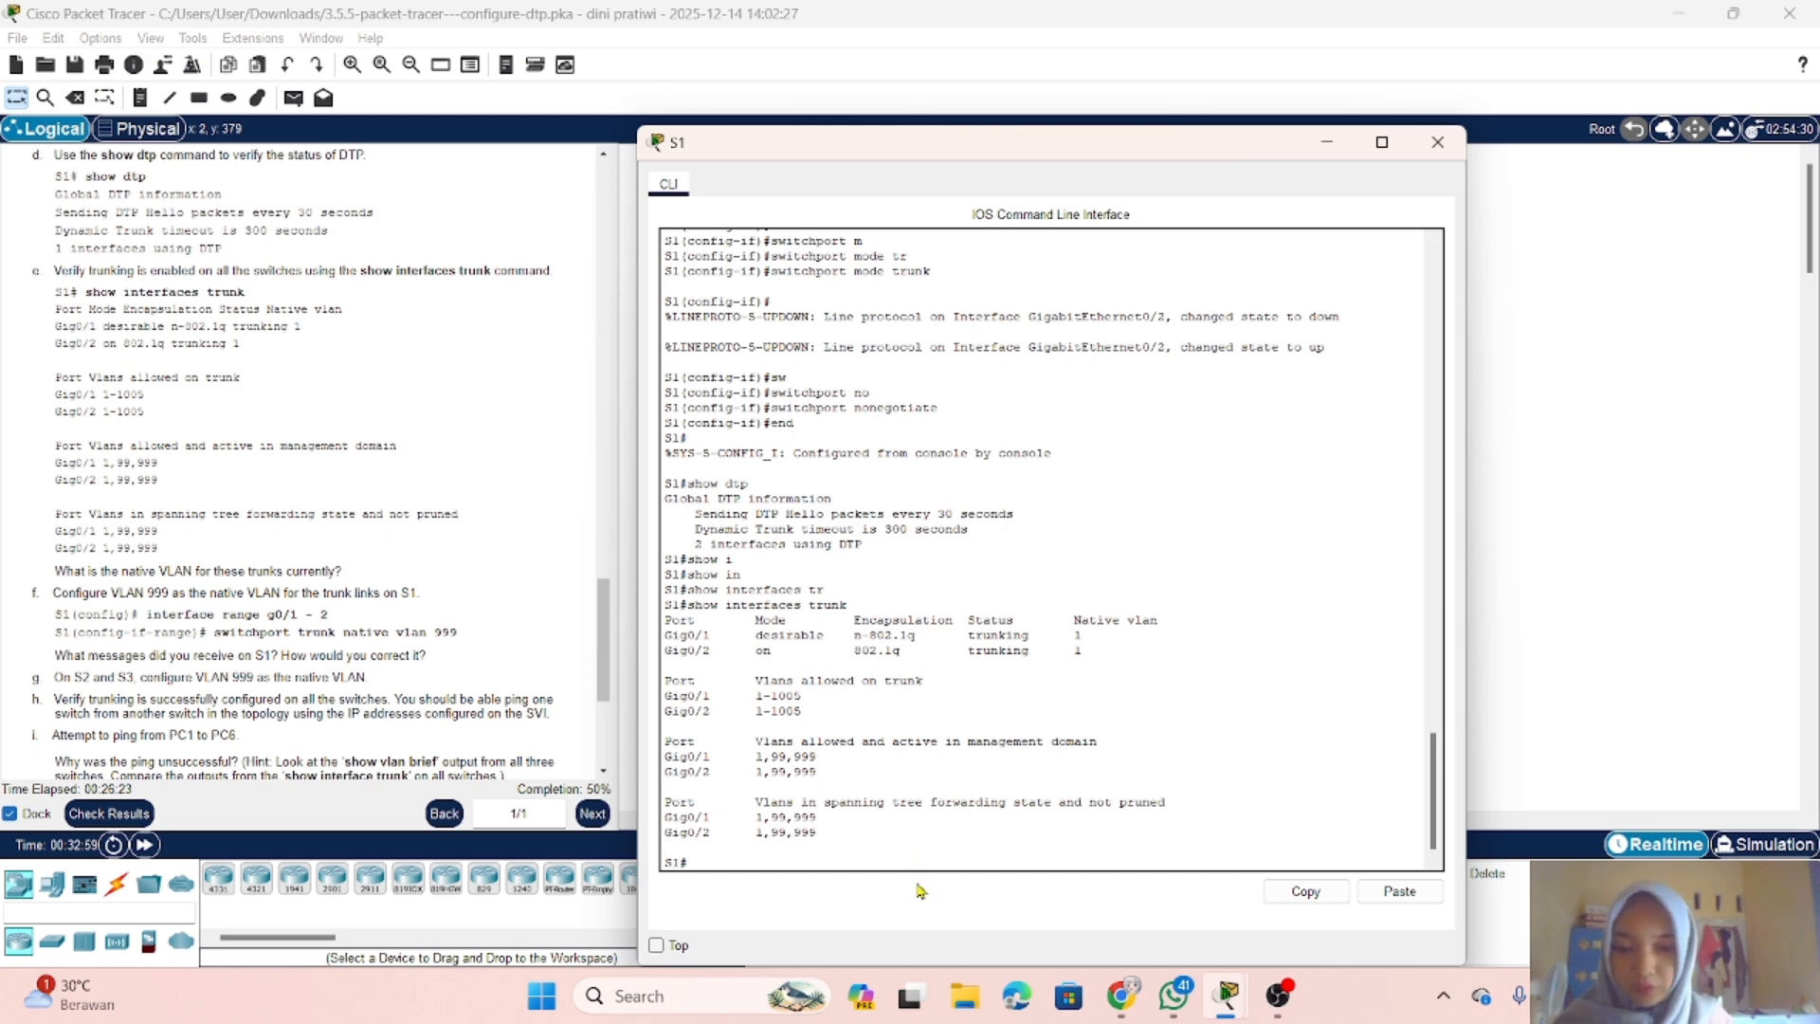
pyautogui.write('conf t')
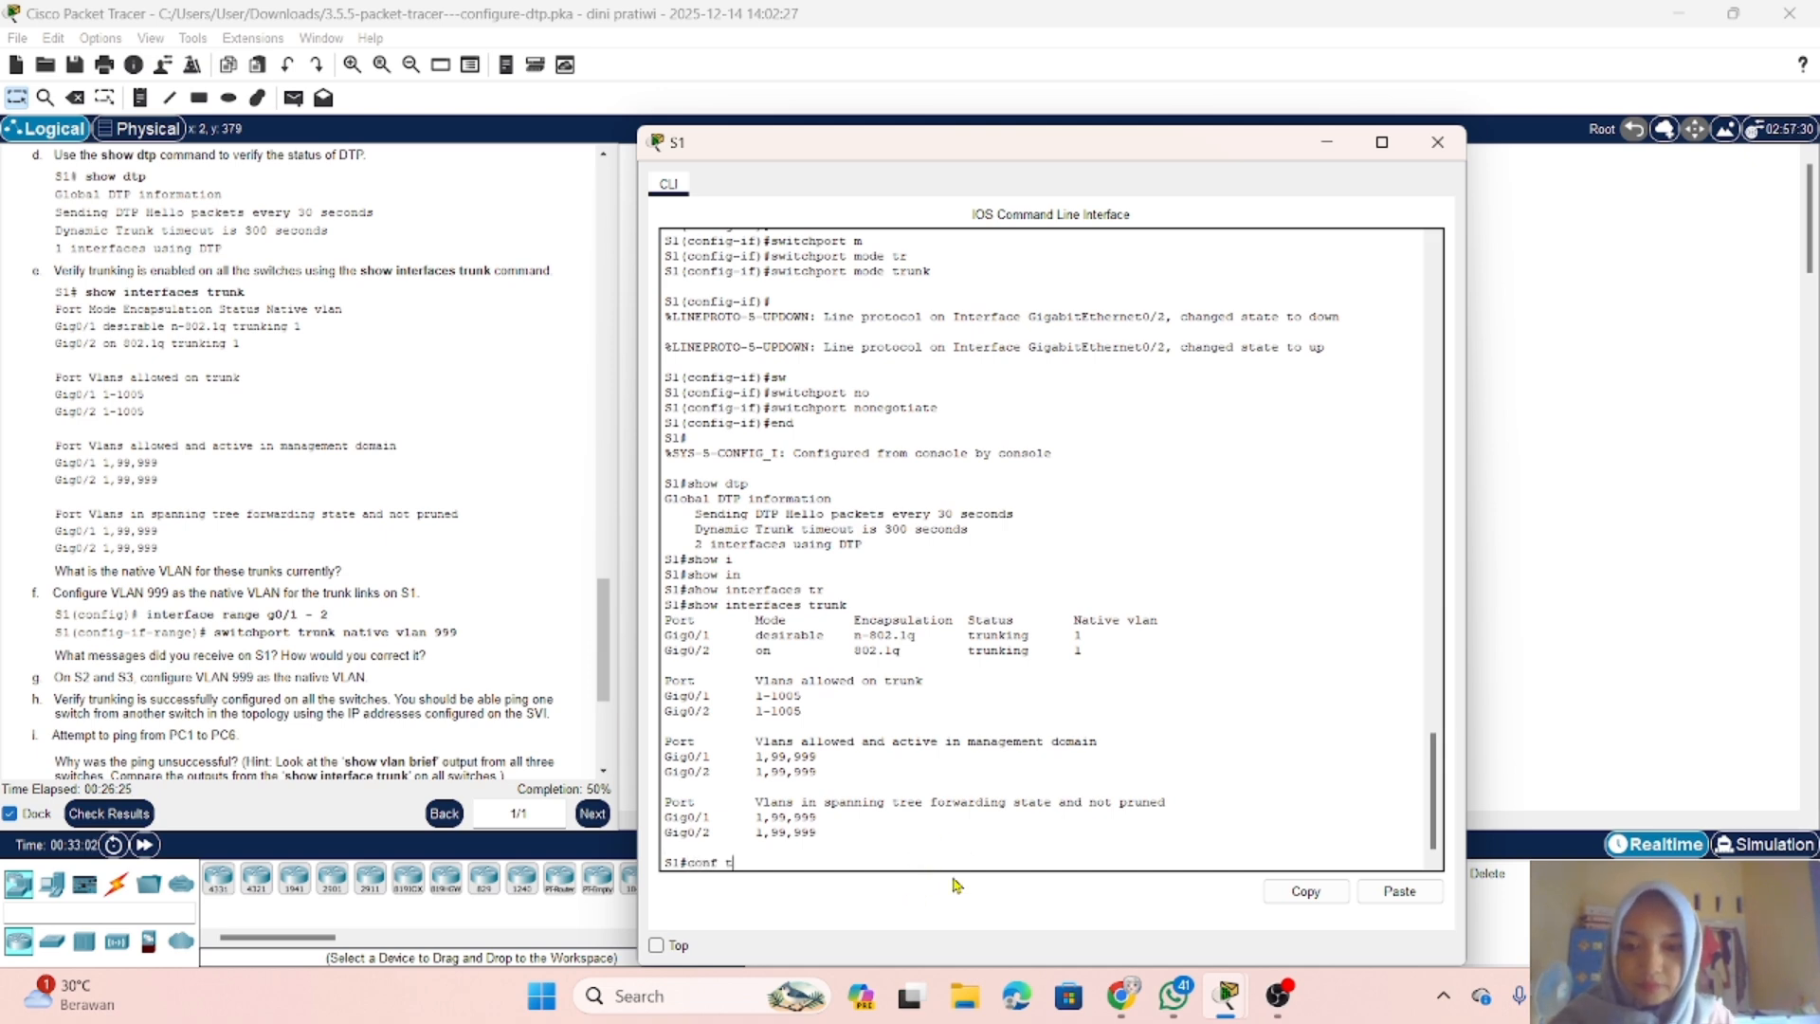
pyautogui.press('Return')
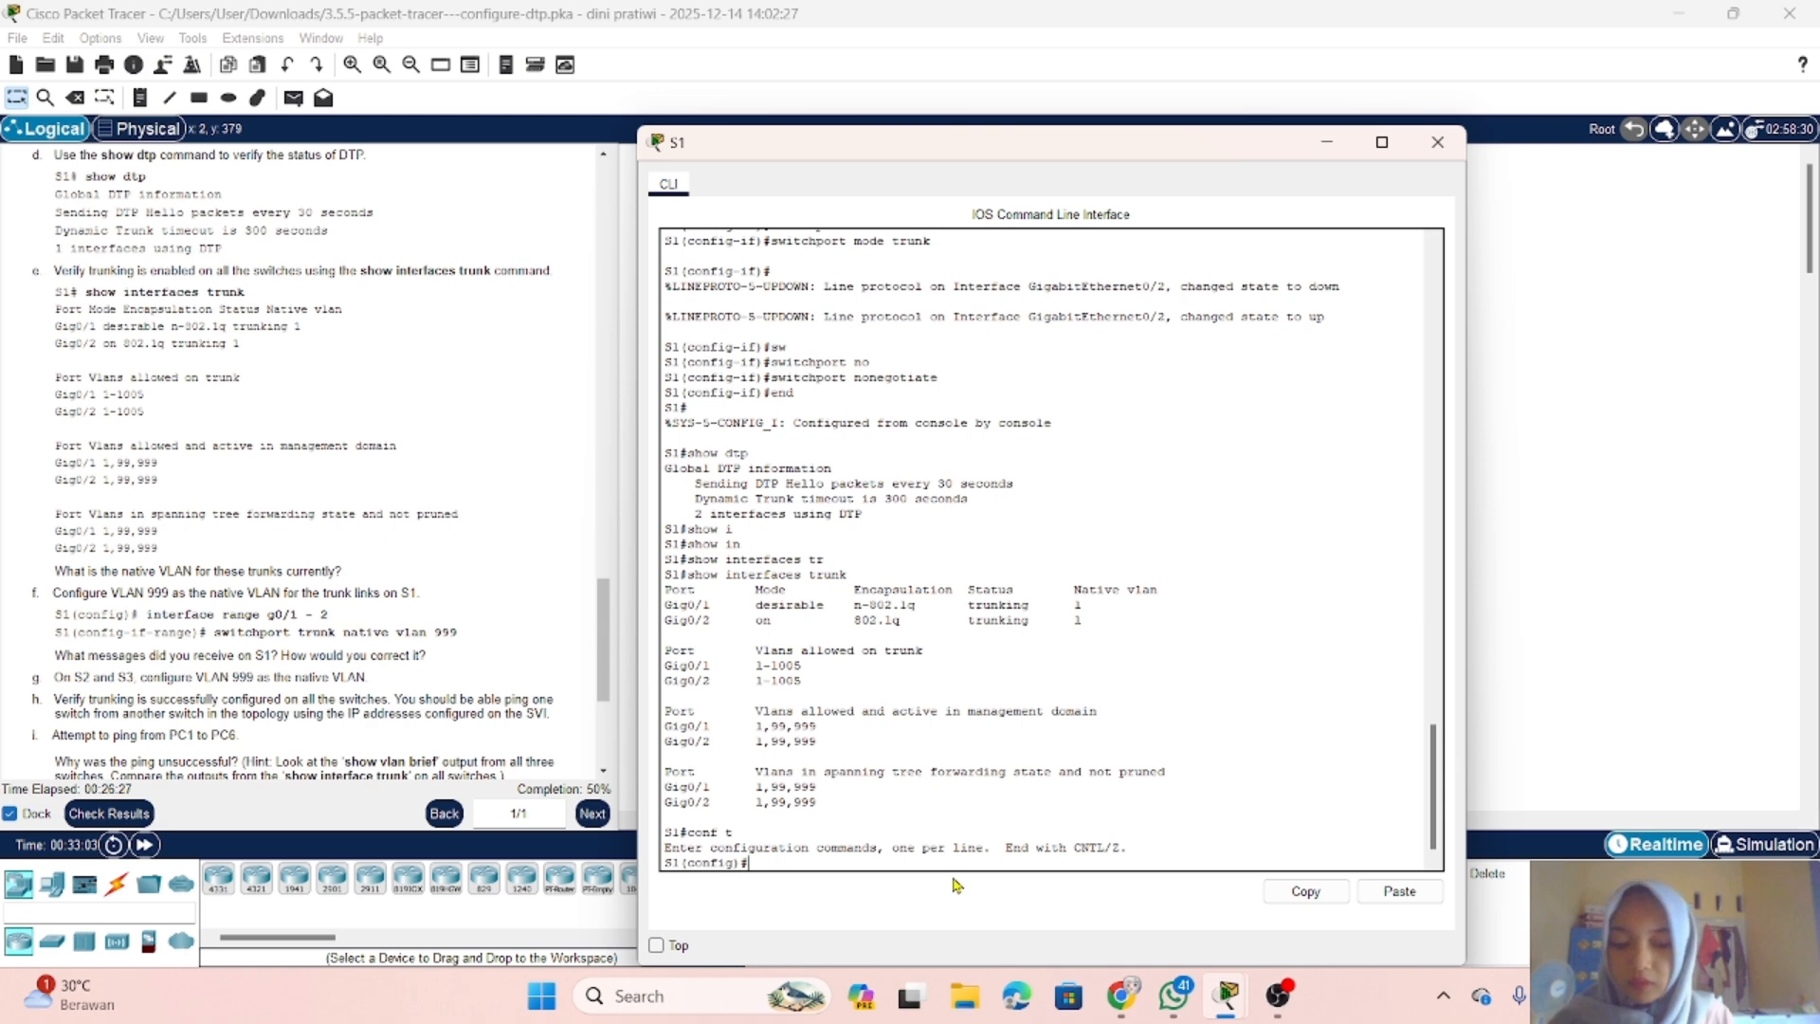
pyautogui.write('int')
pyautogui.press('Tab')
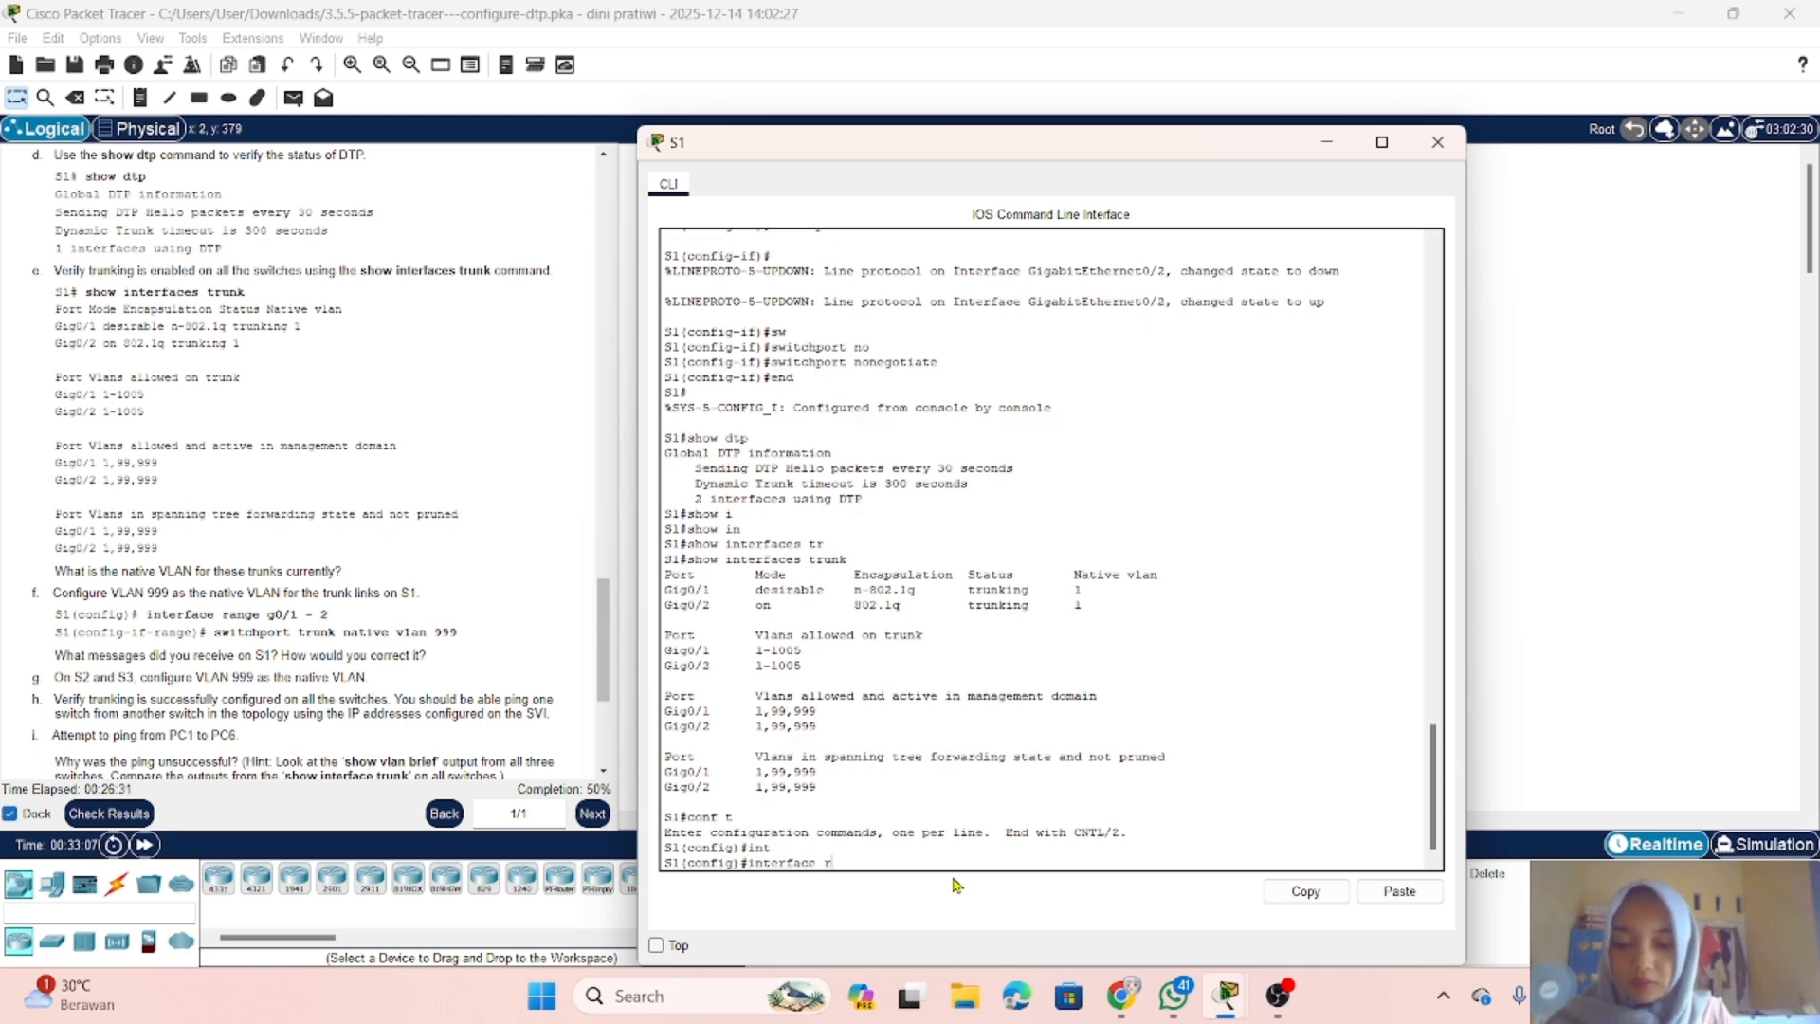
pyautogui.write('r')
pyautogui.press('Tab')
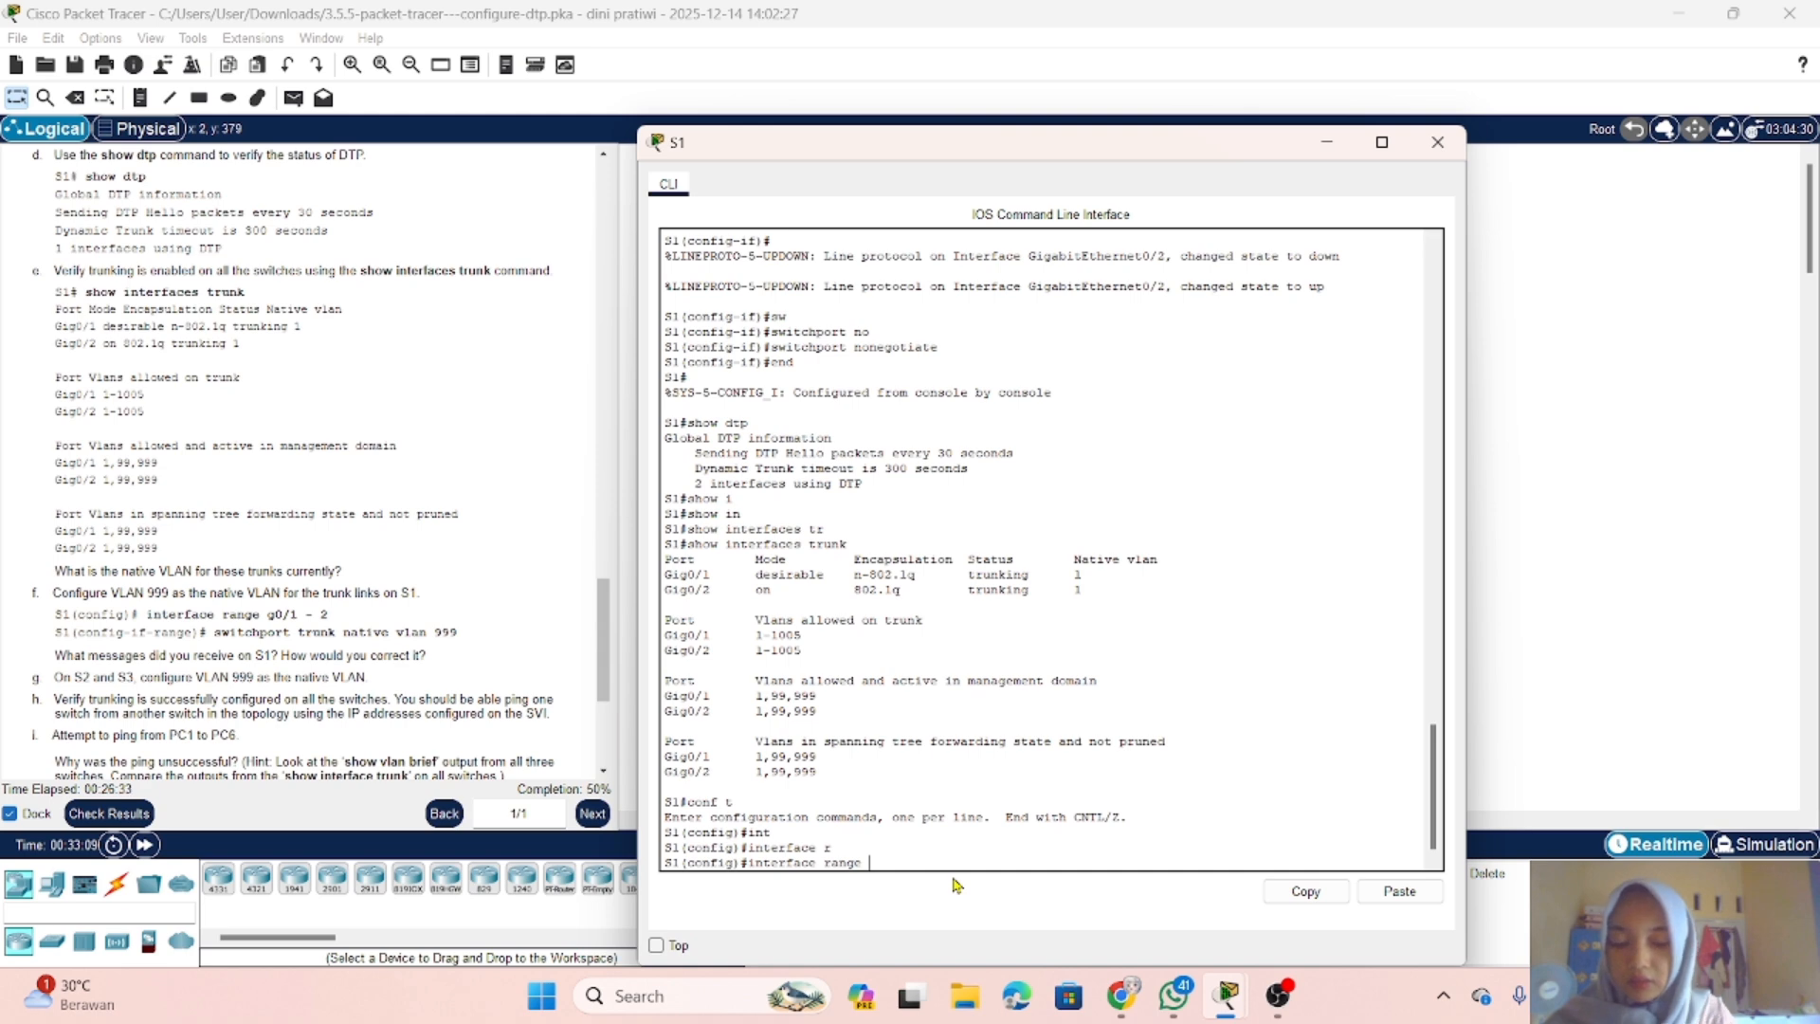
pyautogui.write('g')
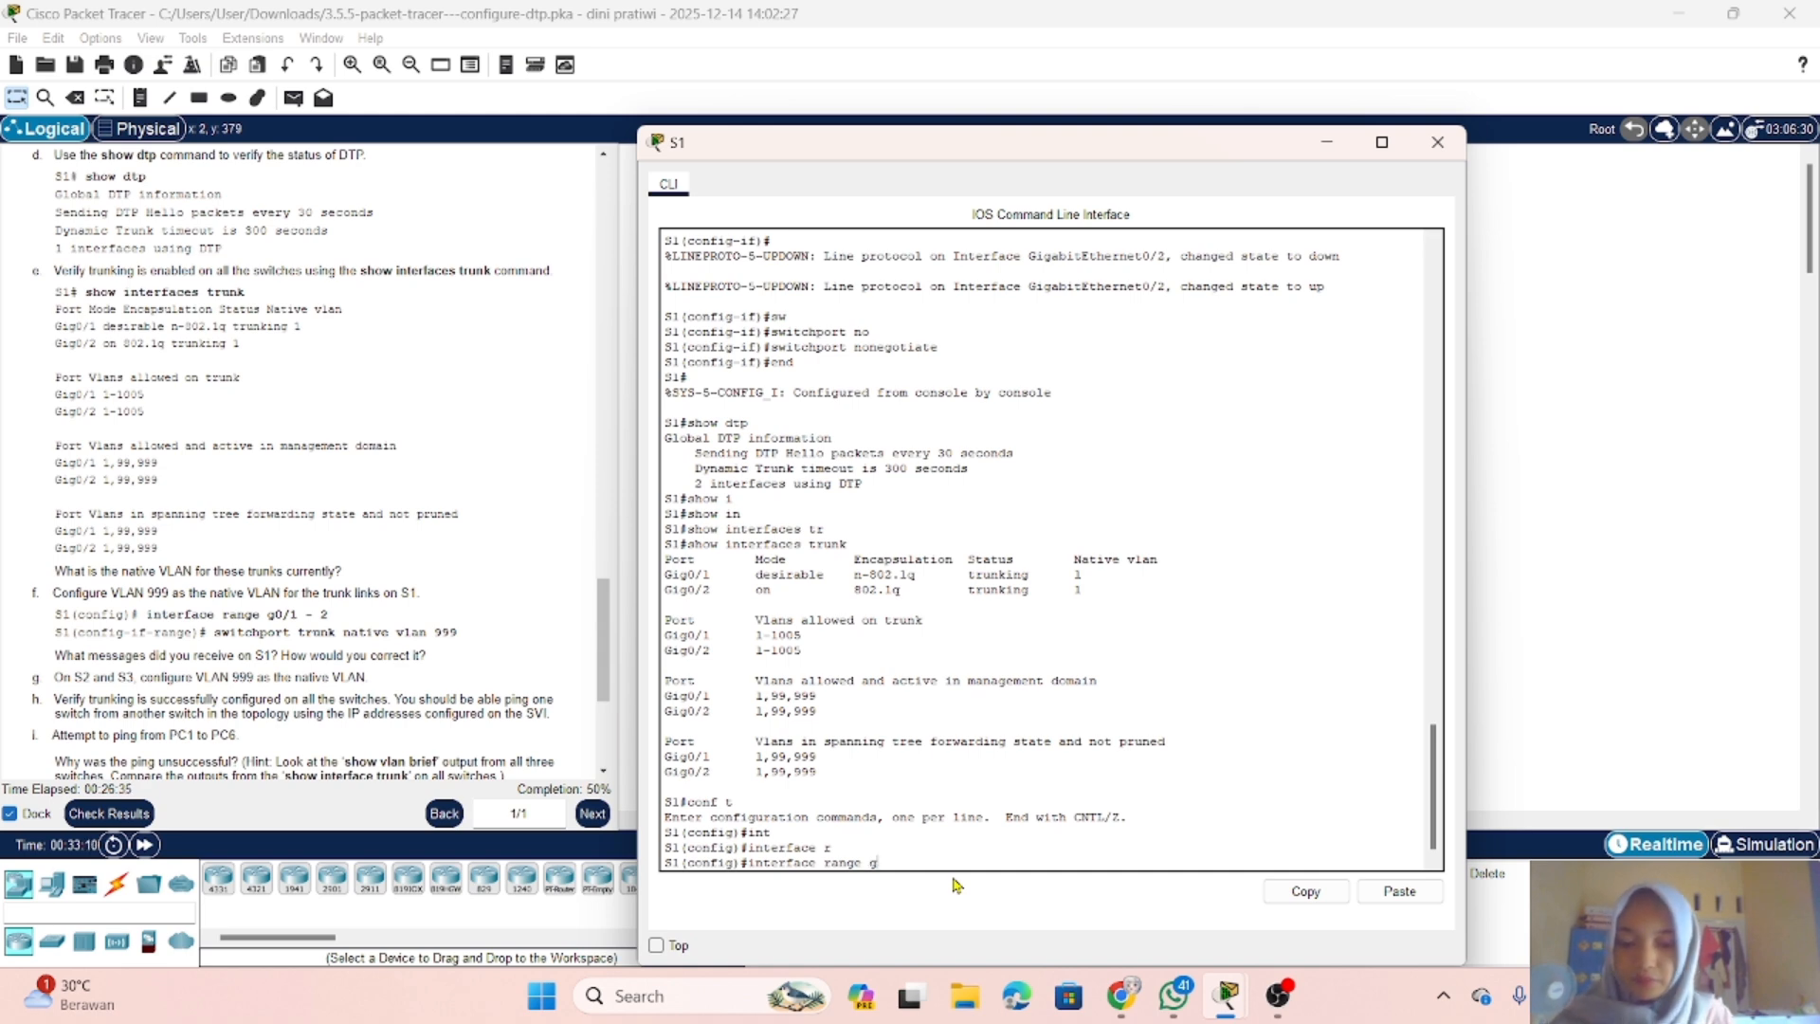
pyautogui.write('0/1')
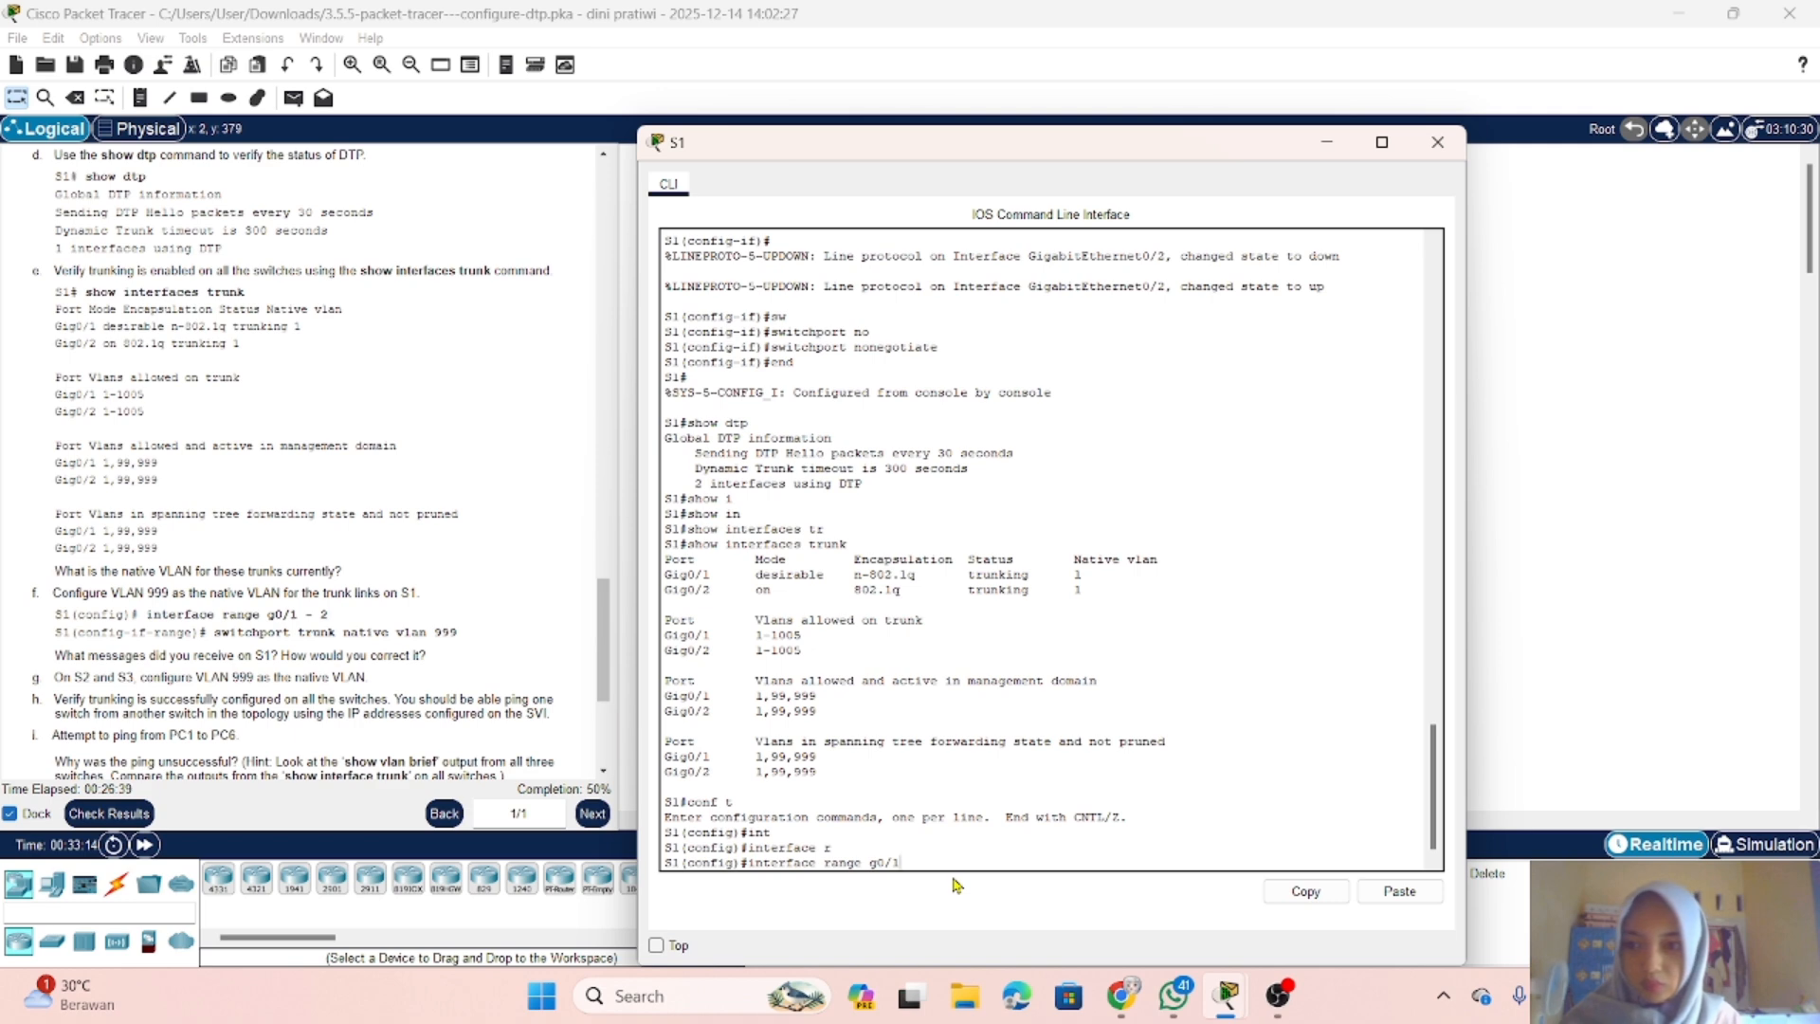
pyautogui.write('-2')
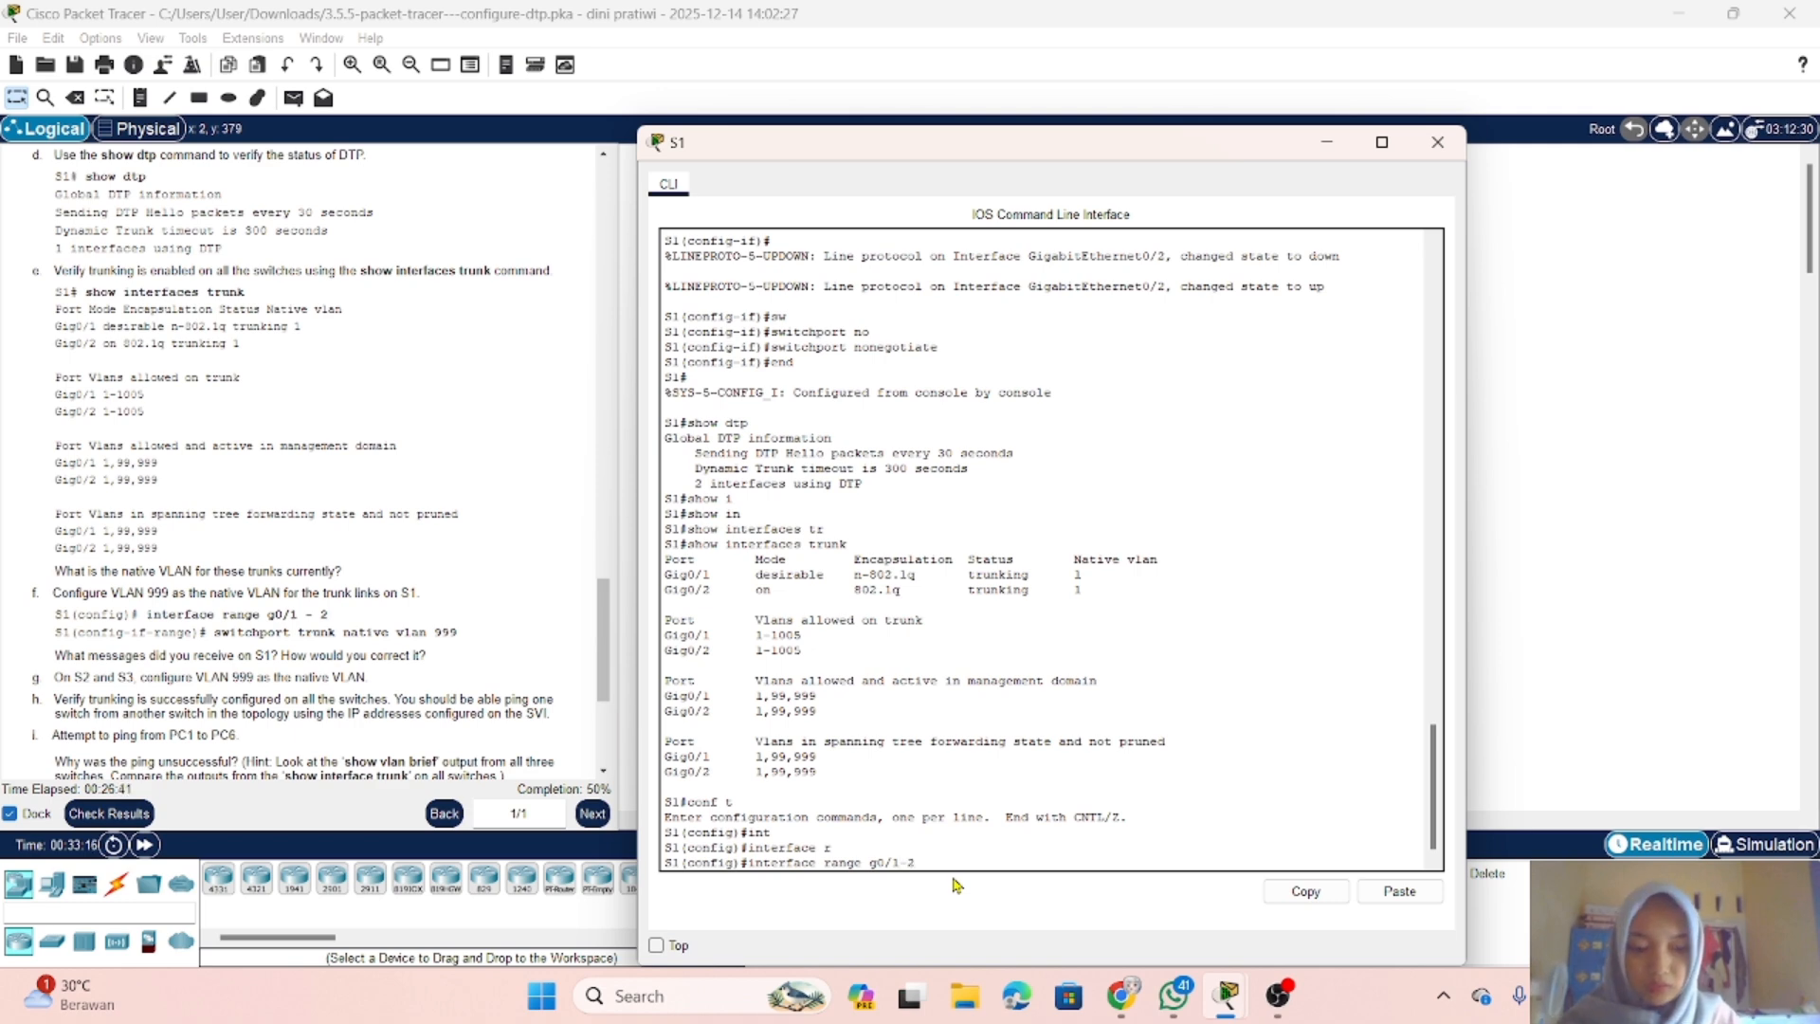
pyautogui.press('Return')
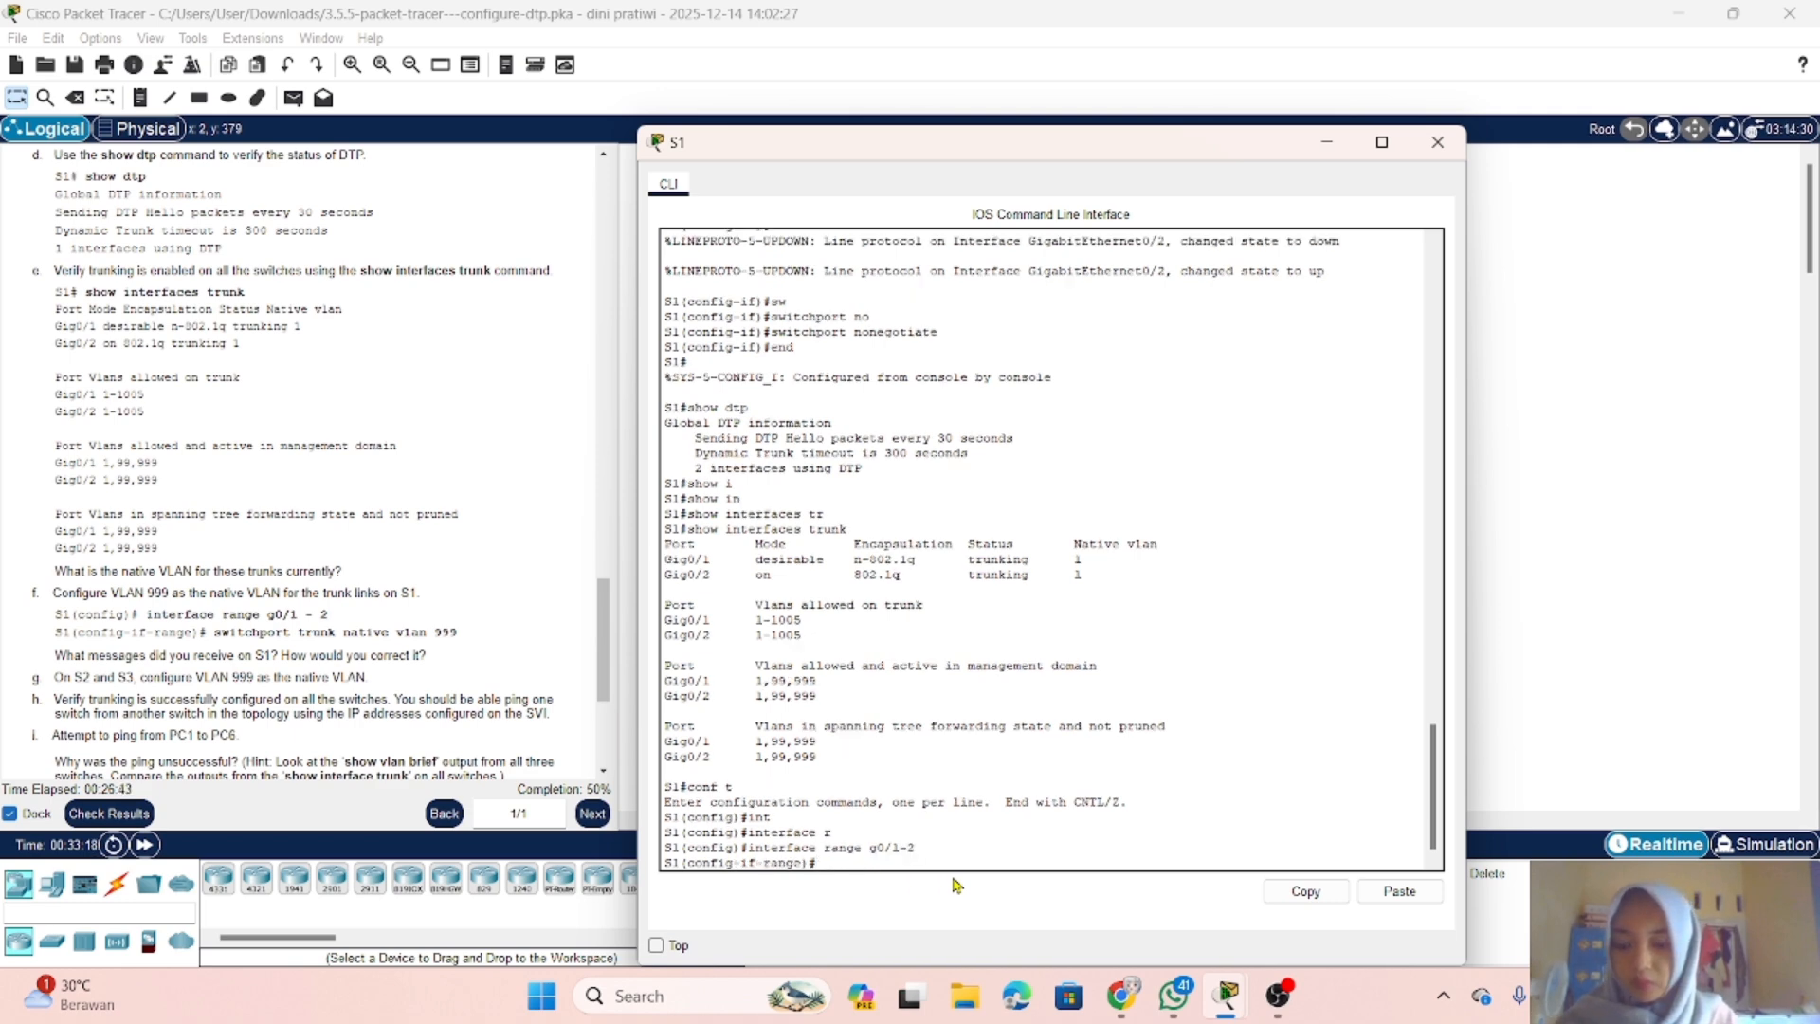
# Step: Set VLAN 999 as the native VLAN on S1's selected trunk ports with switchport trunk native vlan 999
pyautogui.write('sw')
pyautogui.press('Tab')
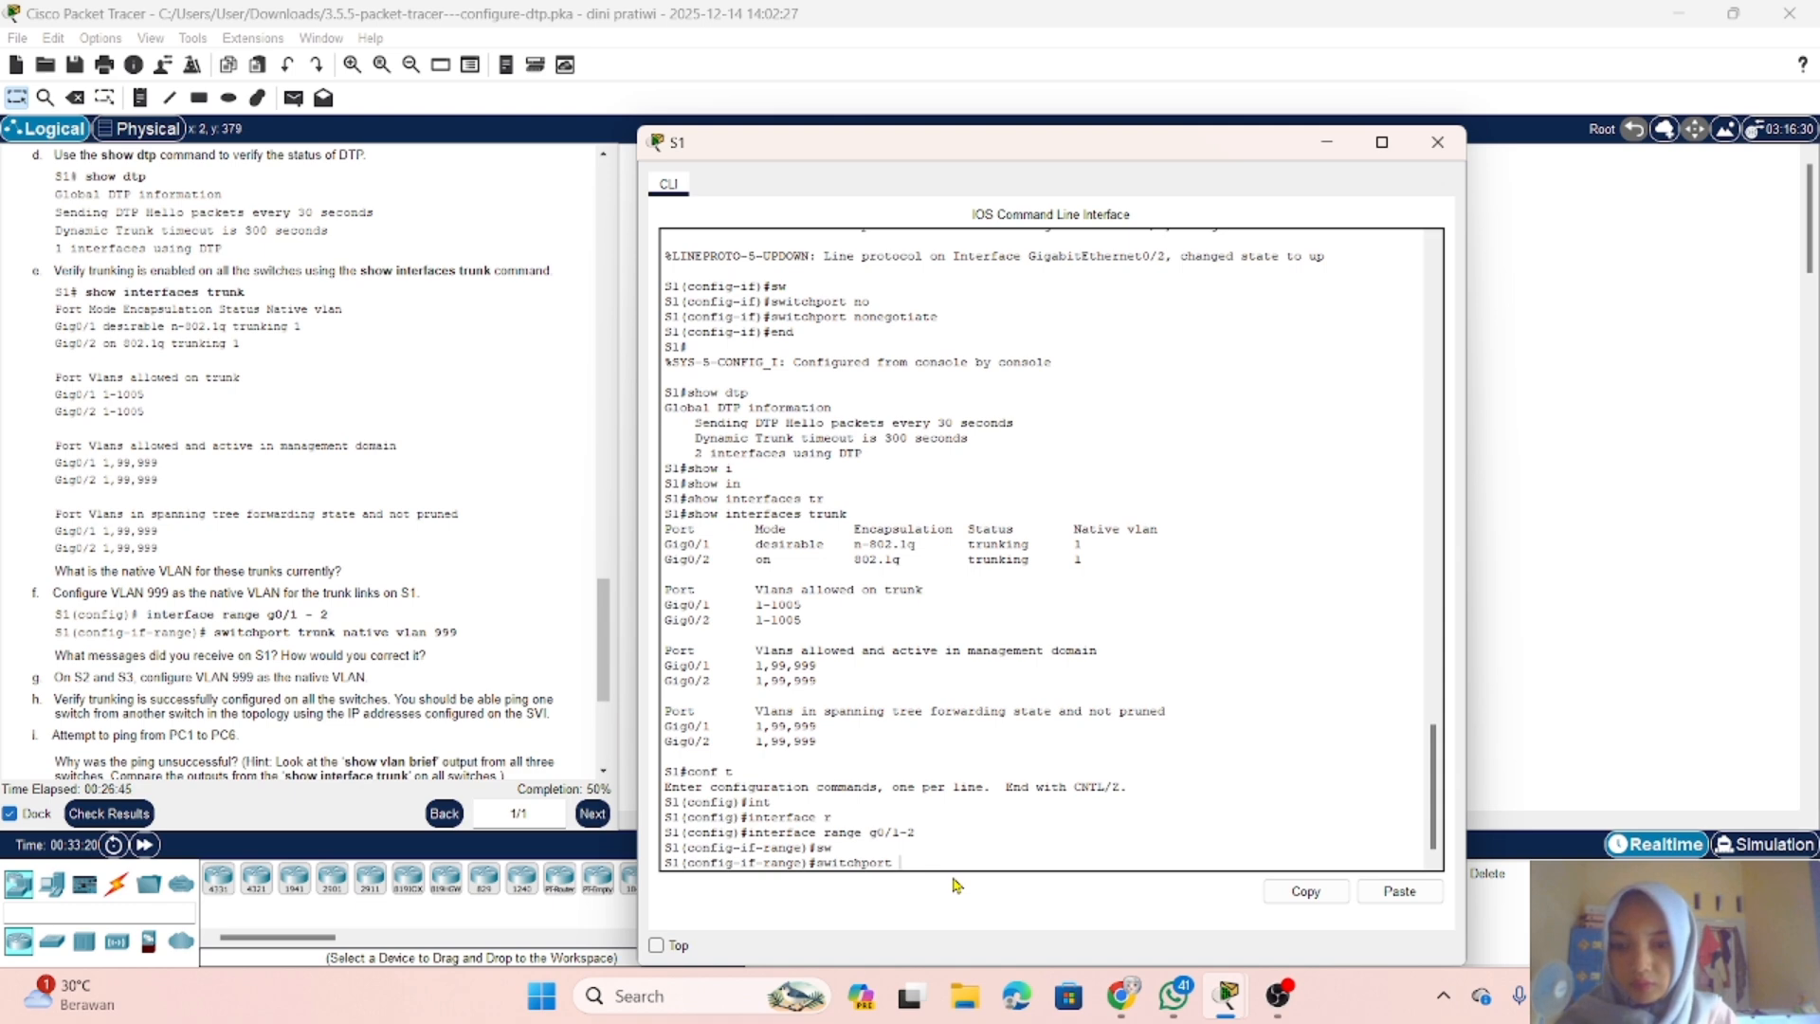
pyautogui.write('t')
pyautogui.press('Tab')
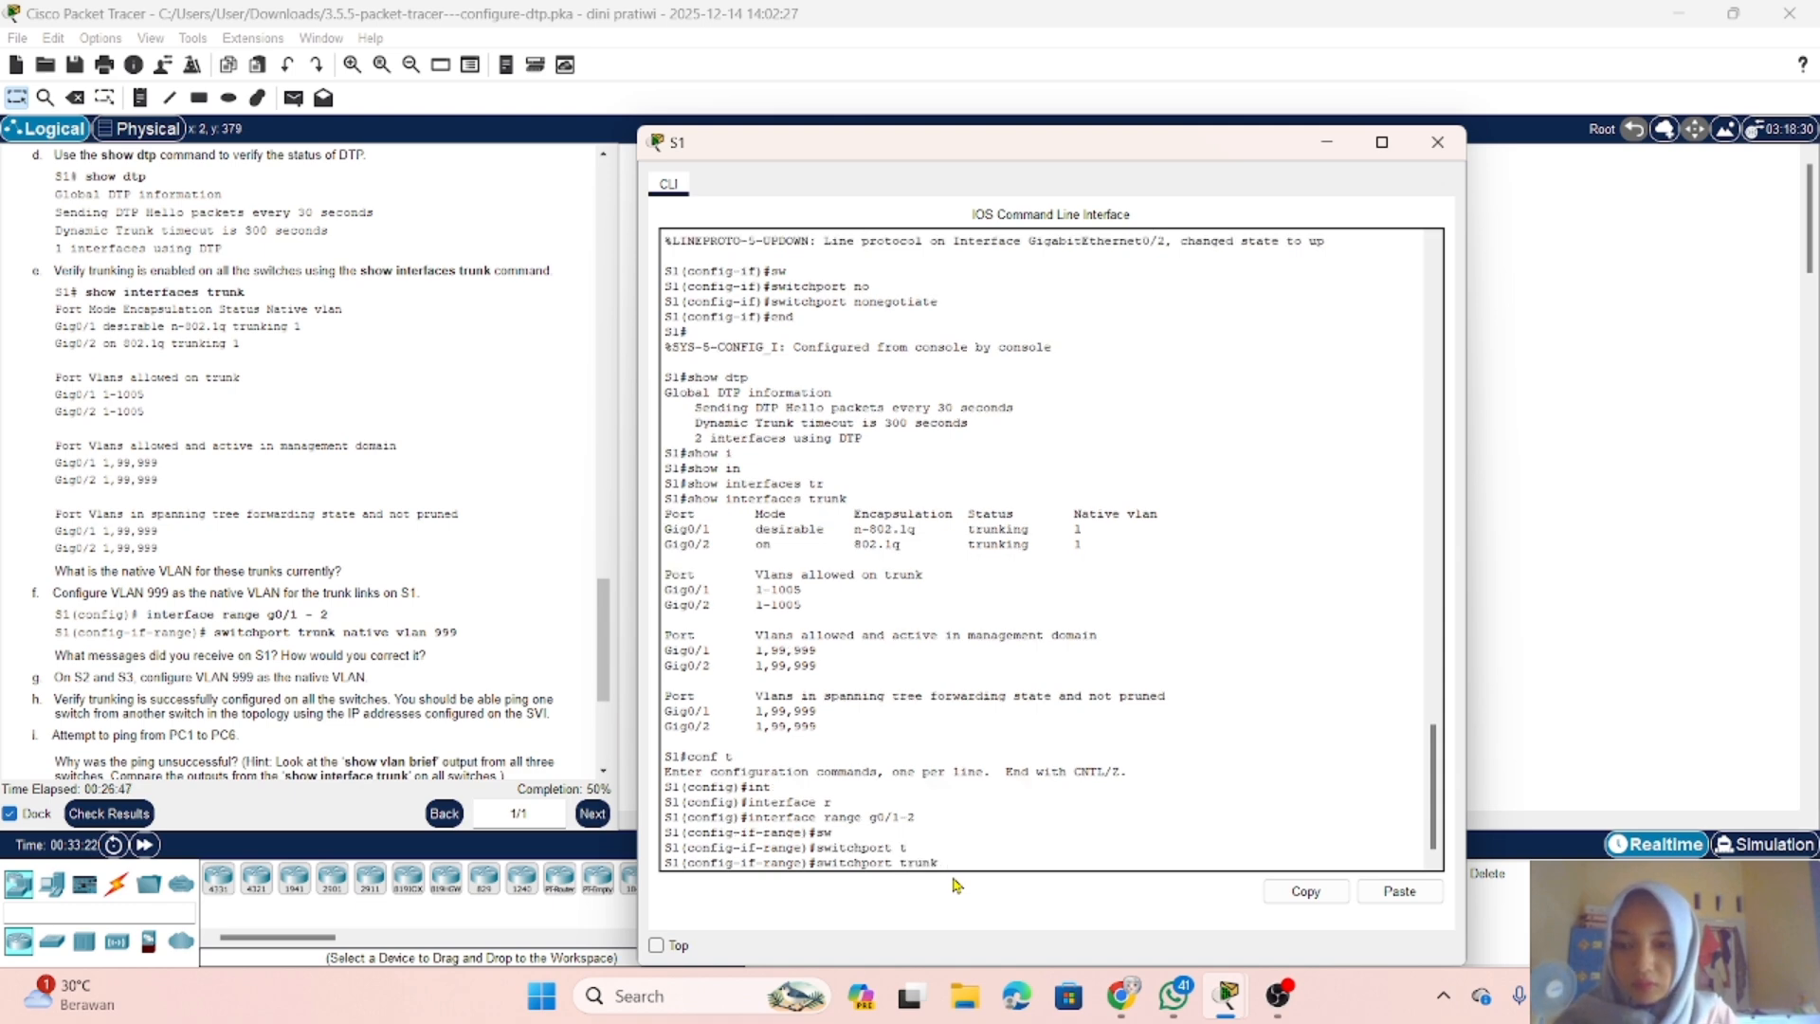
pyautogui.write('n')
pyautogui.press('Tab')
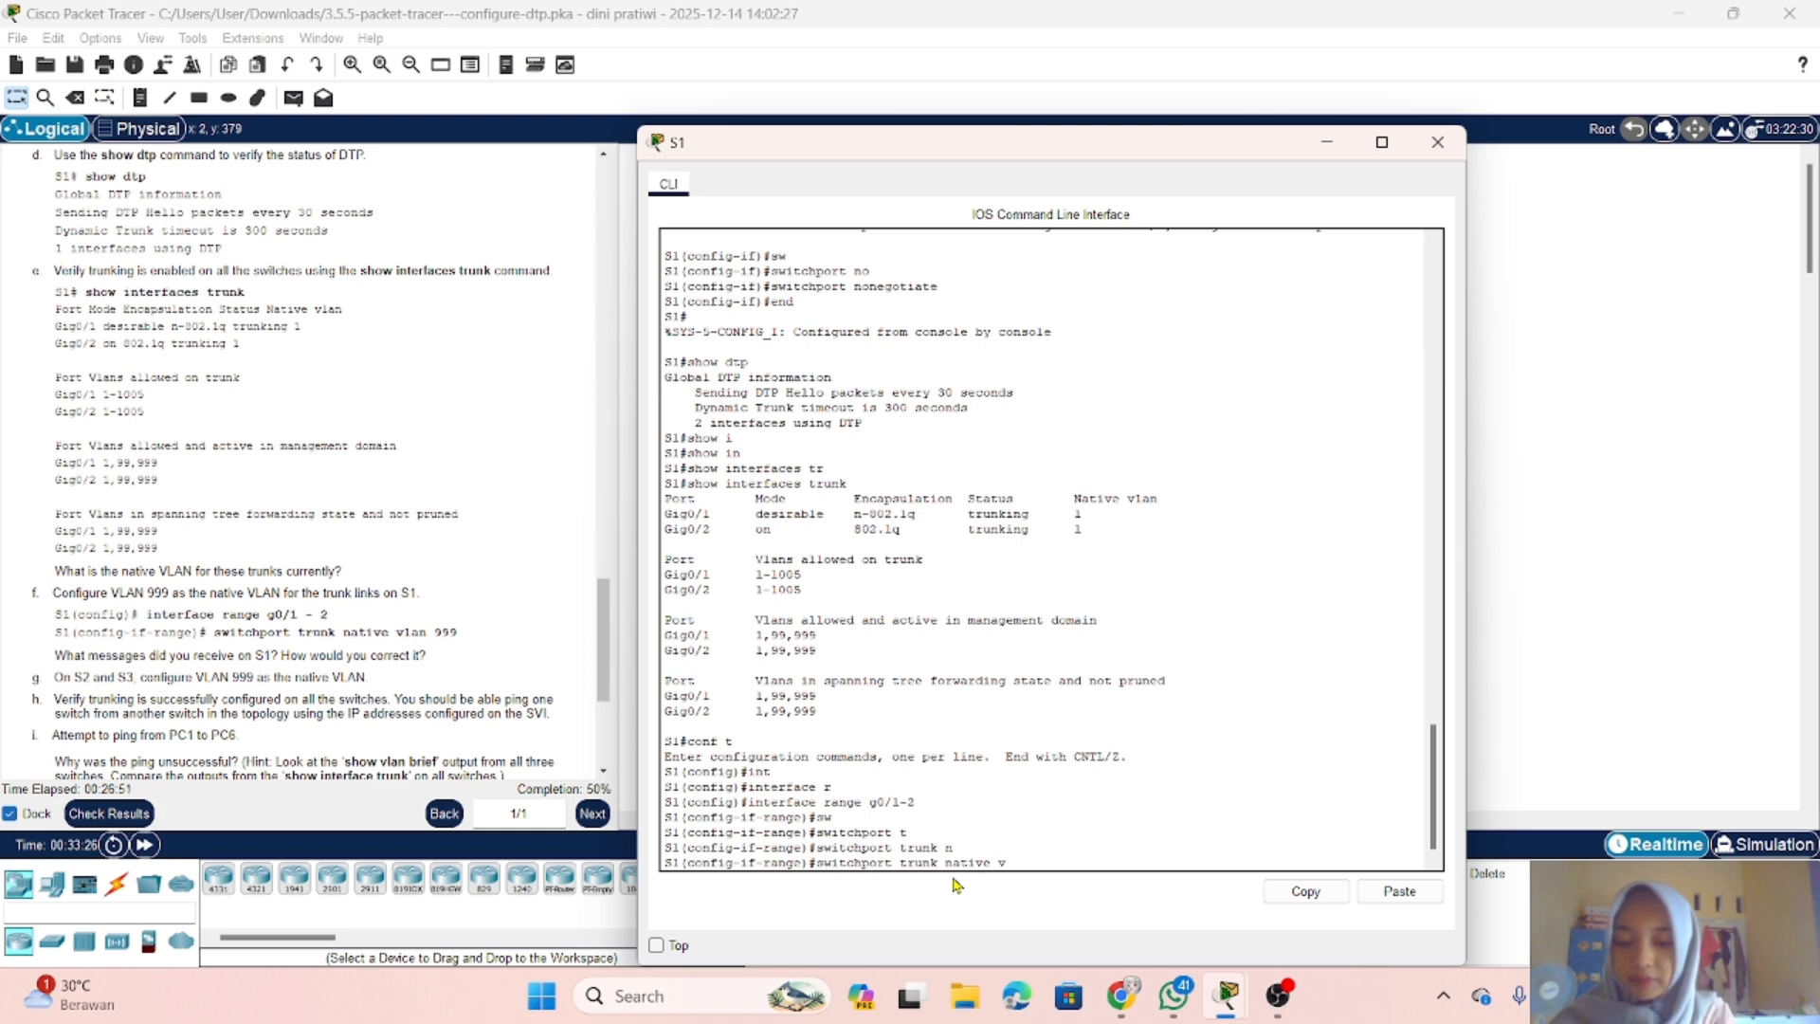
pyautogui.write('v')
pyautogui.press('Tab')
pyautogui.write('999')
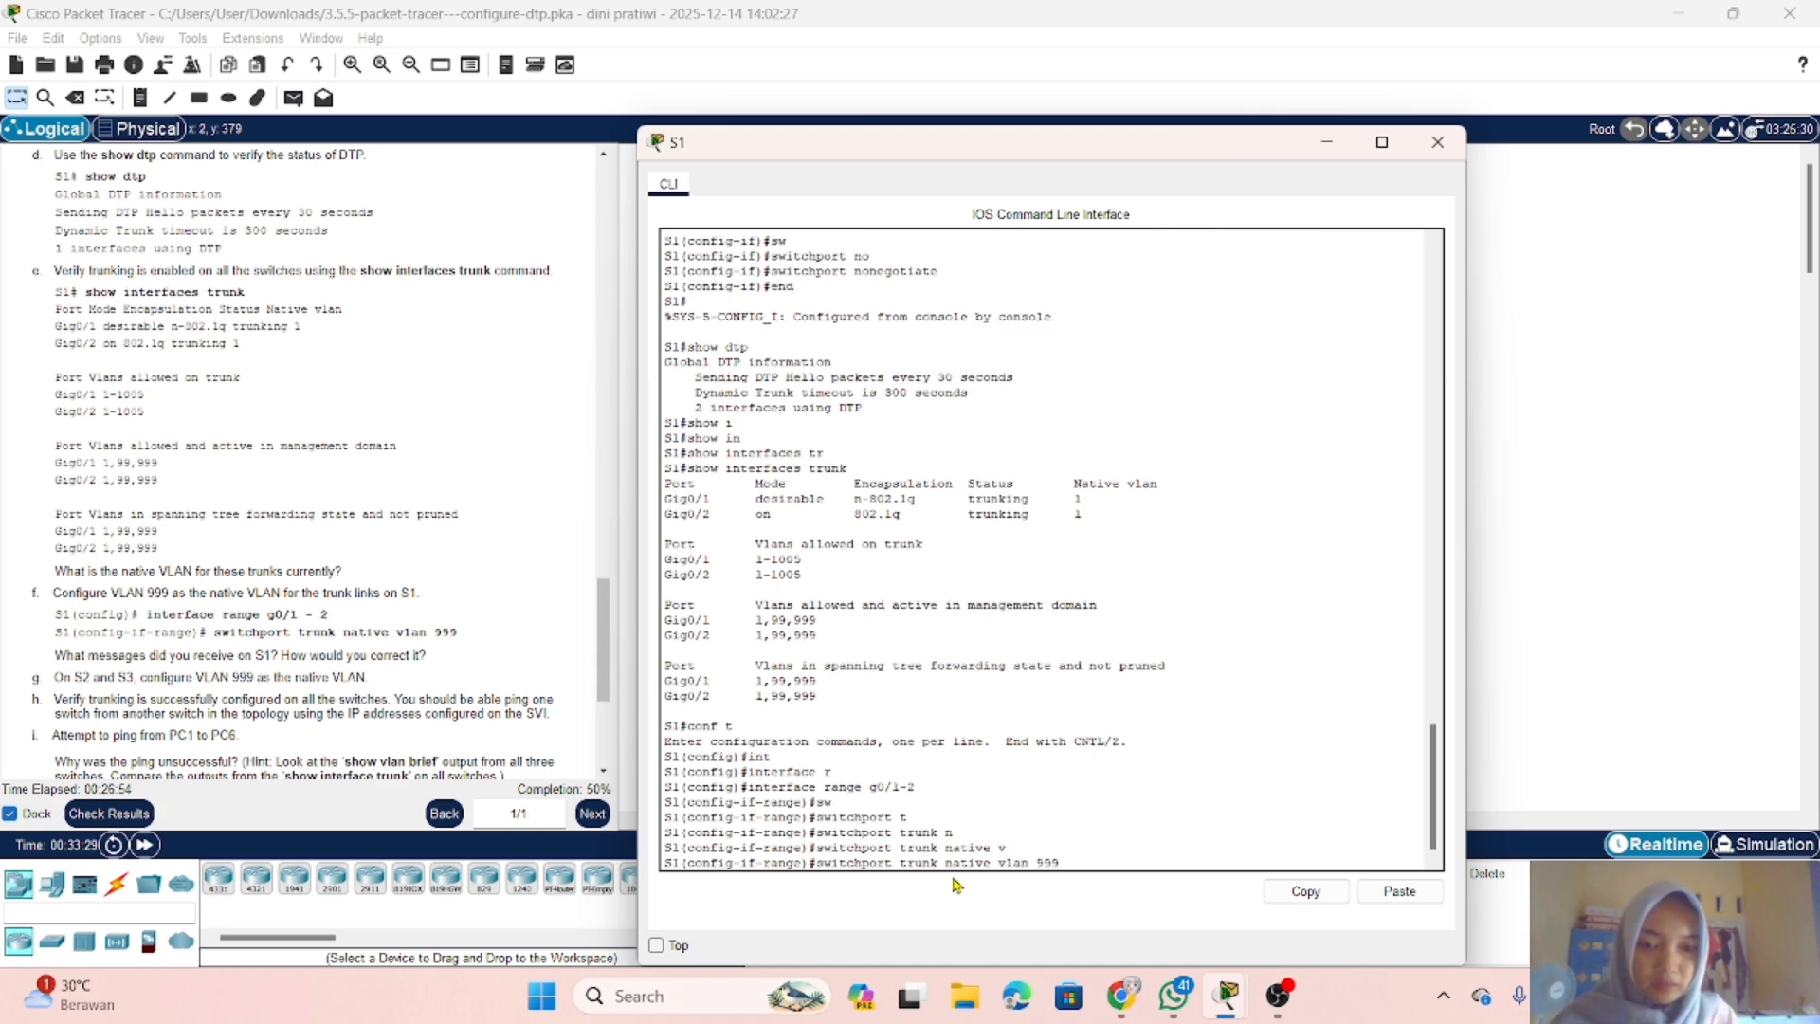
pyautogui.press('Return')
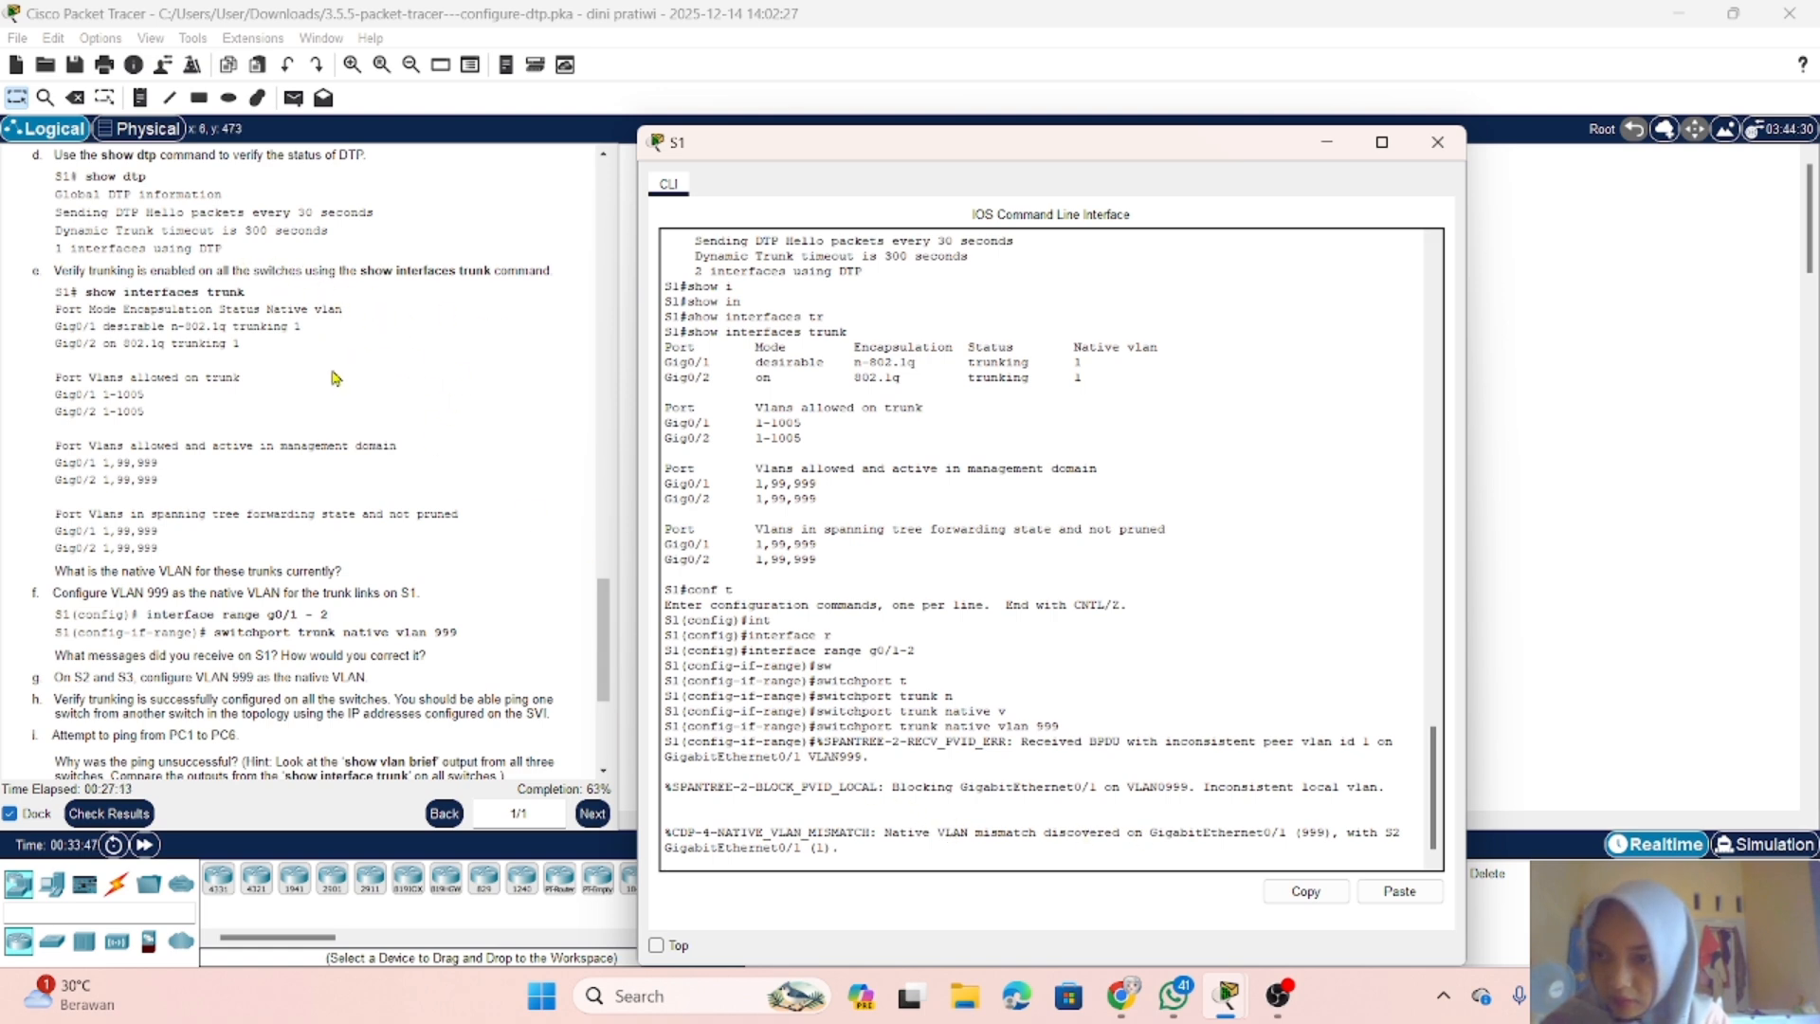
# Step: Check the remaining native VLAN instructions, switch to the S2 console and enter global configuration mode
pyautogui.scroll(-5, 374, 508)
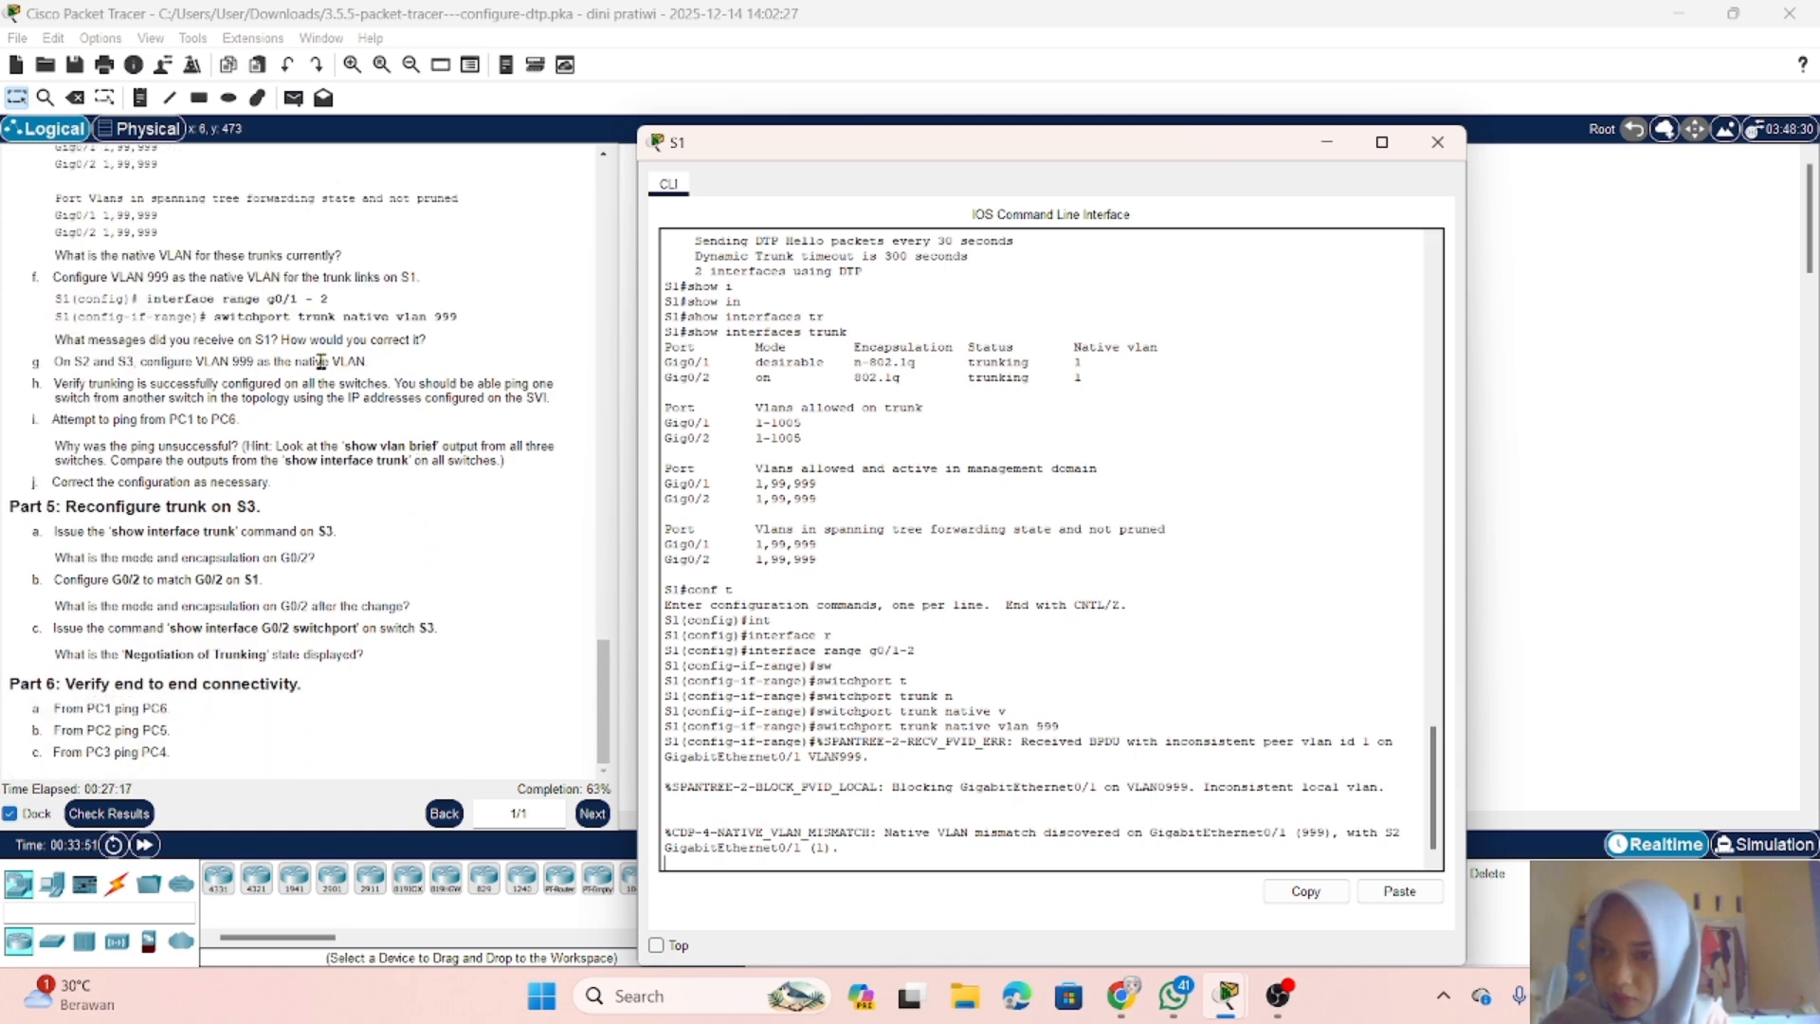
pyautogui.scroll(2, 321, 363)
pyautogui.scroll(-2, 321, 363)
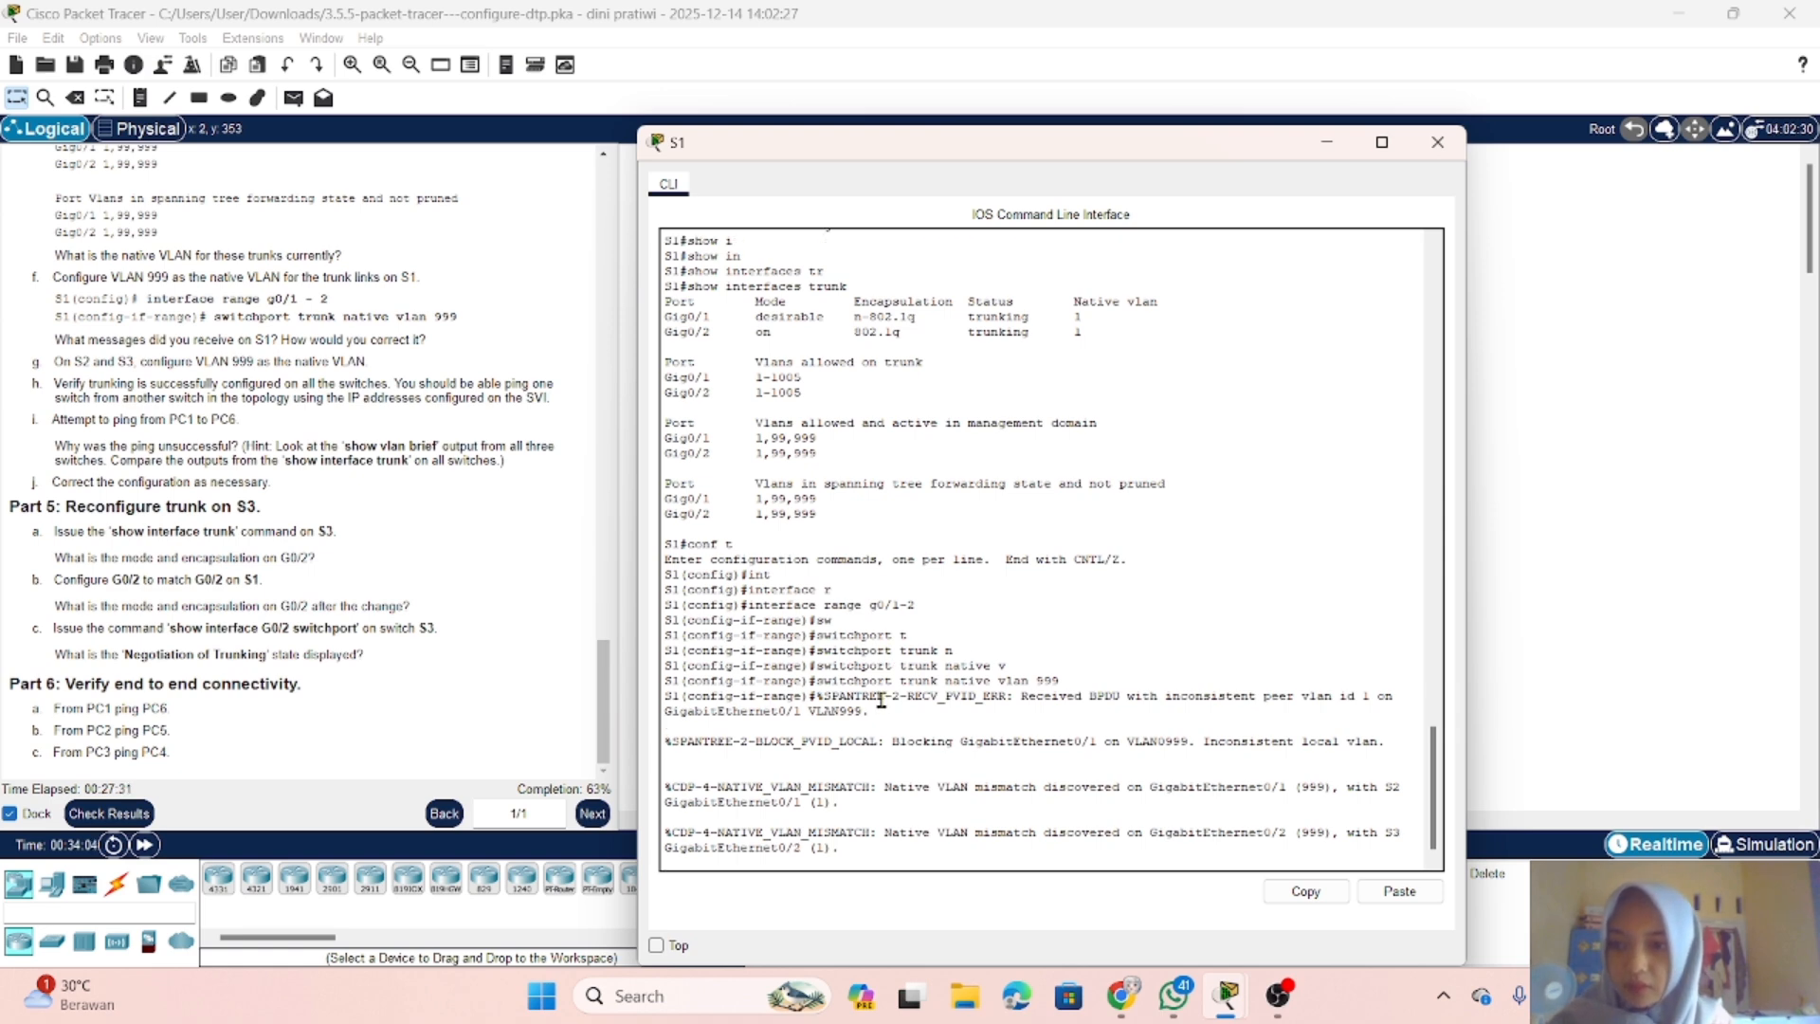
pyautogui.click(1327, 142)
pyautogui.click(839, 327)
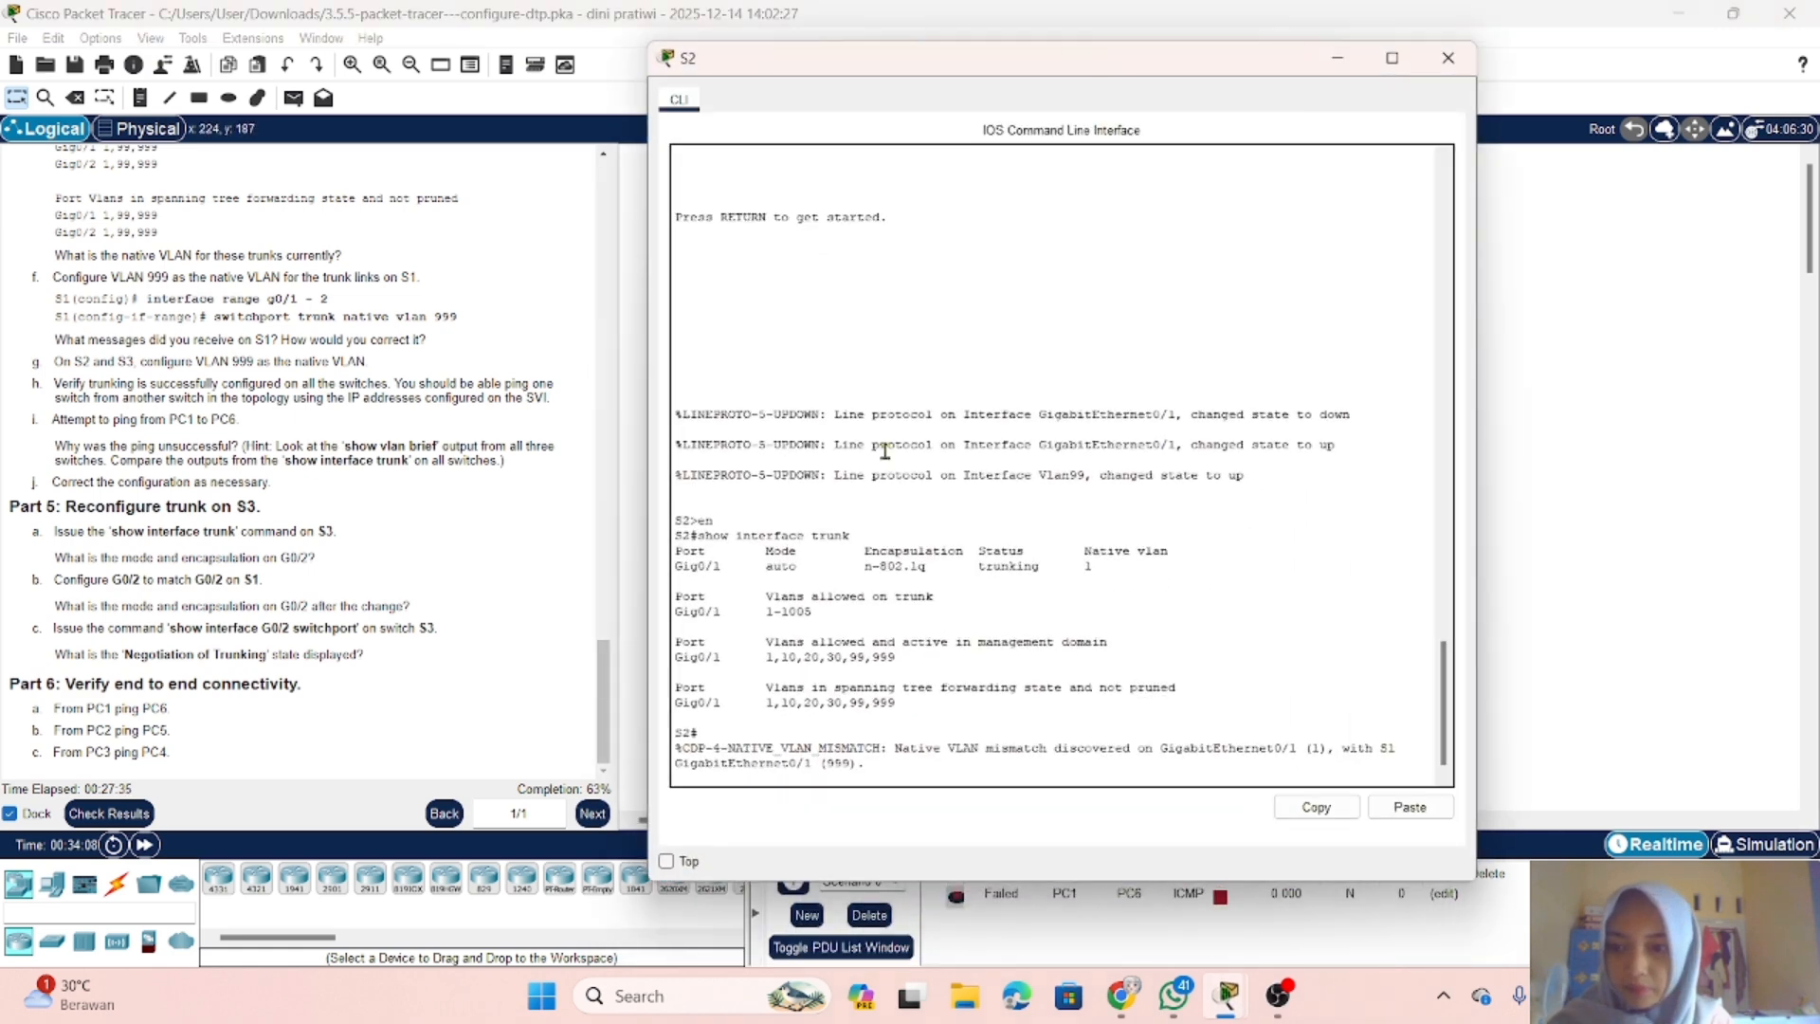
pyautogui.press('Return')
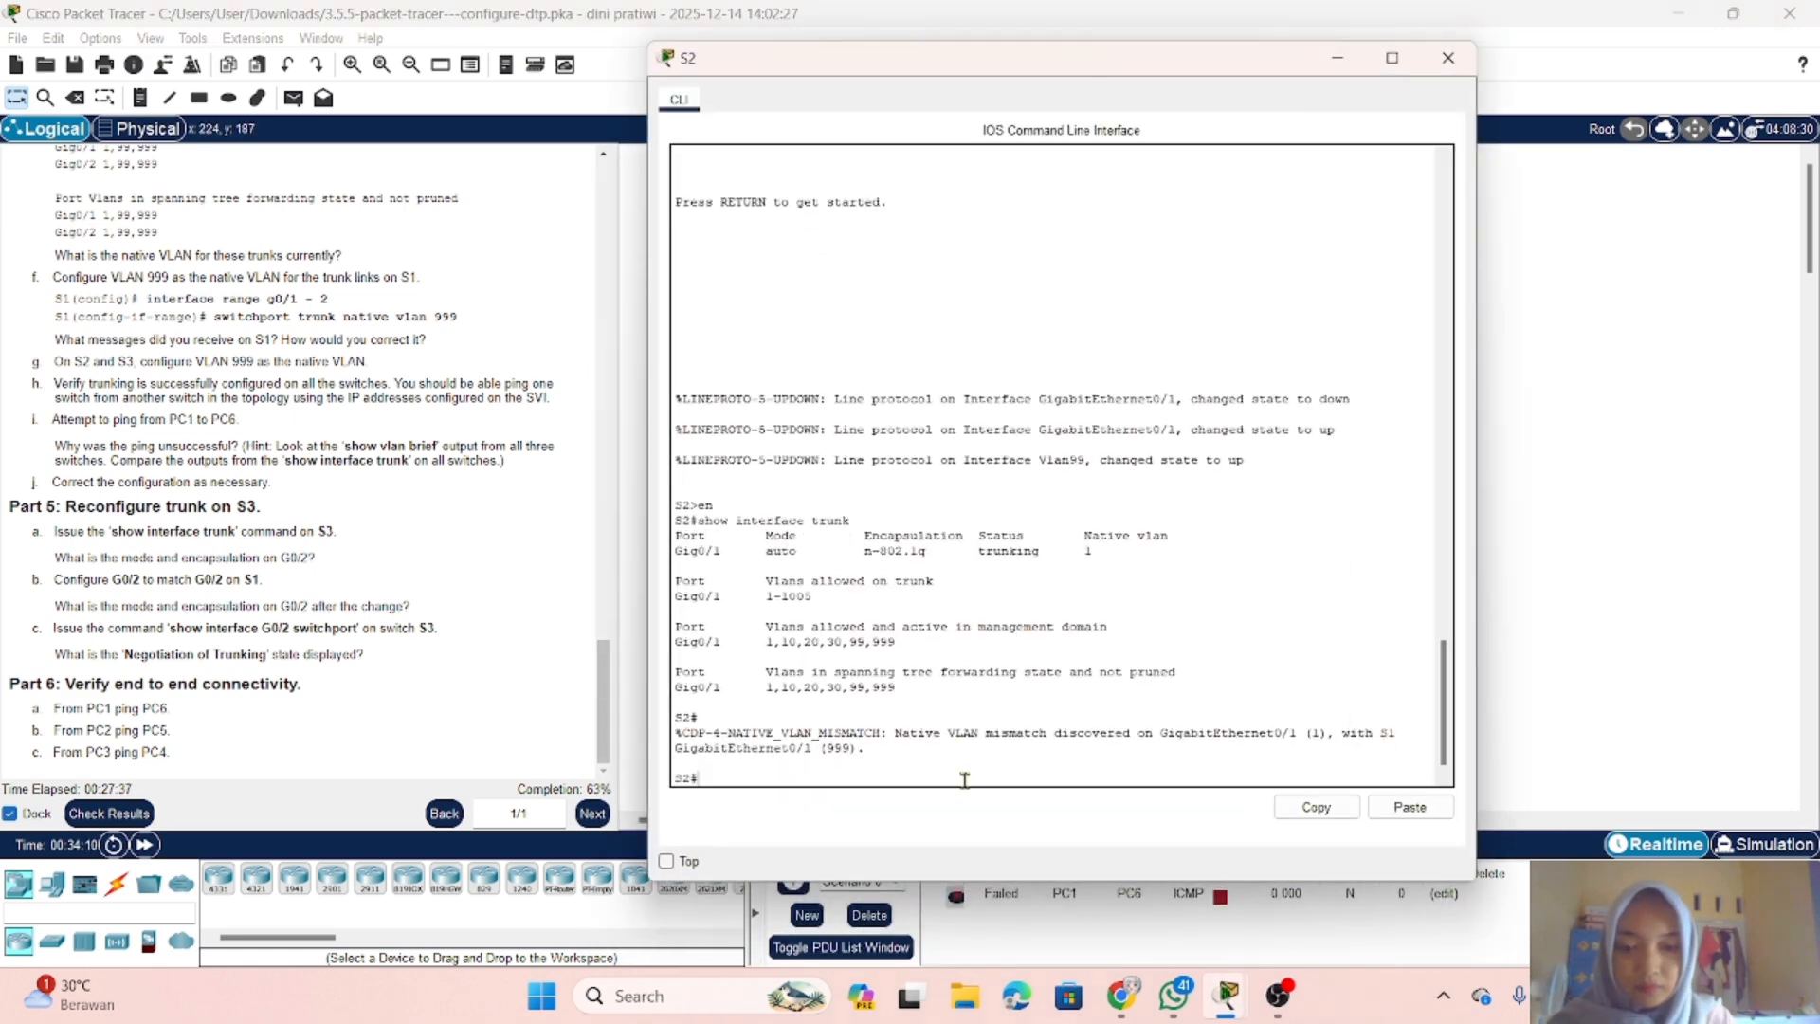
pyautogui.write('conf t')
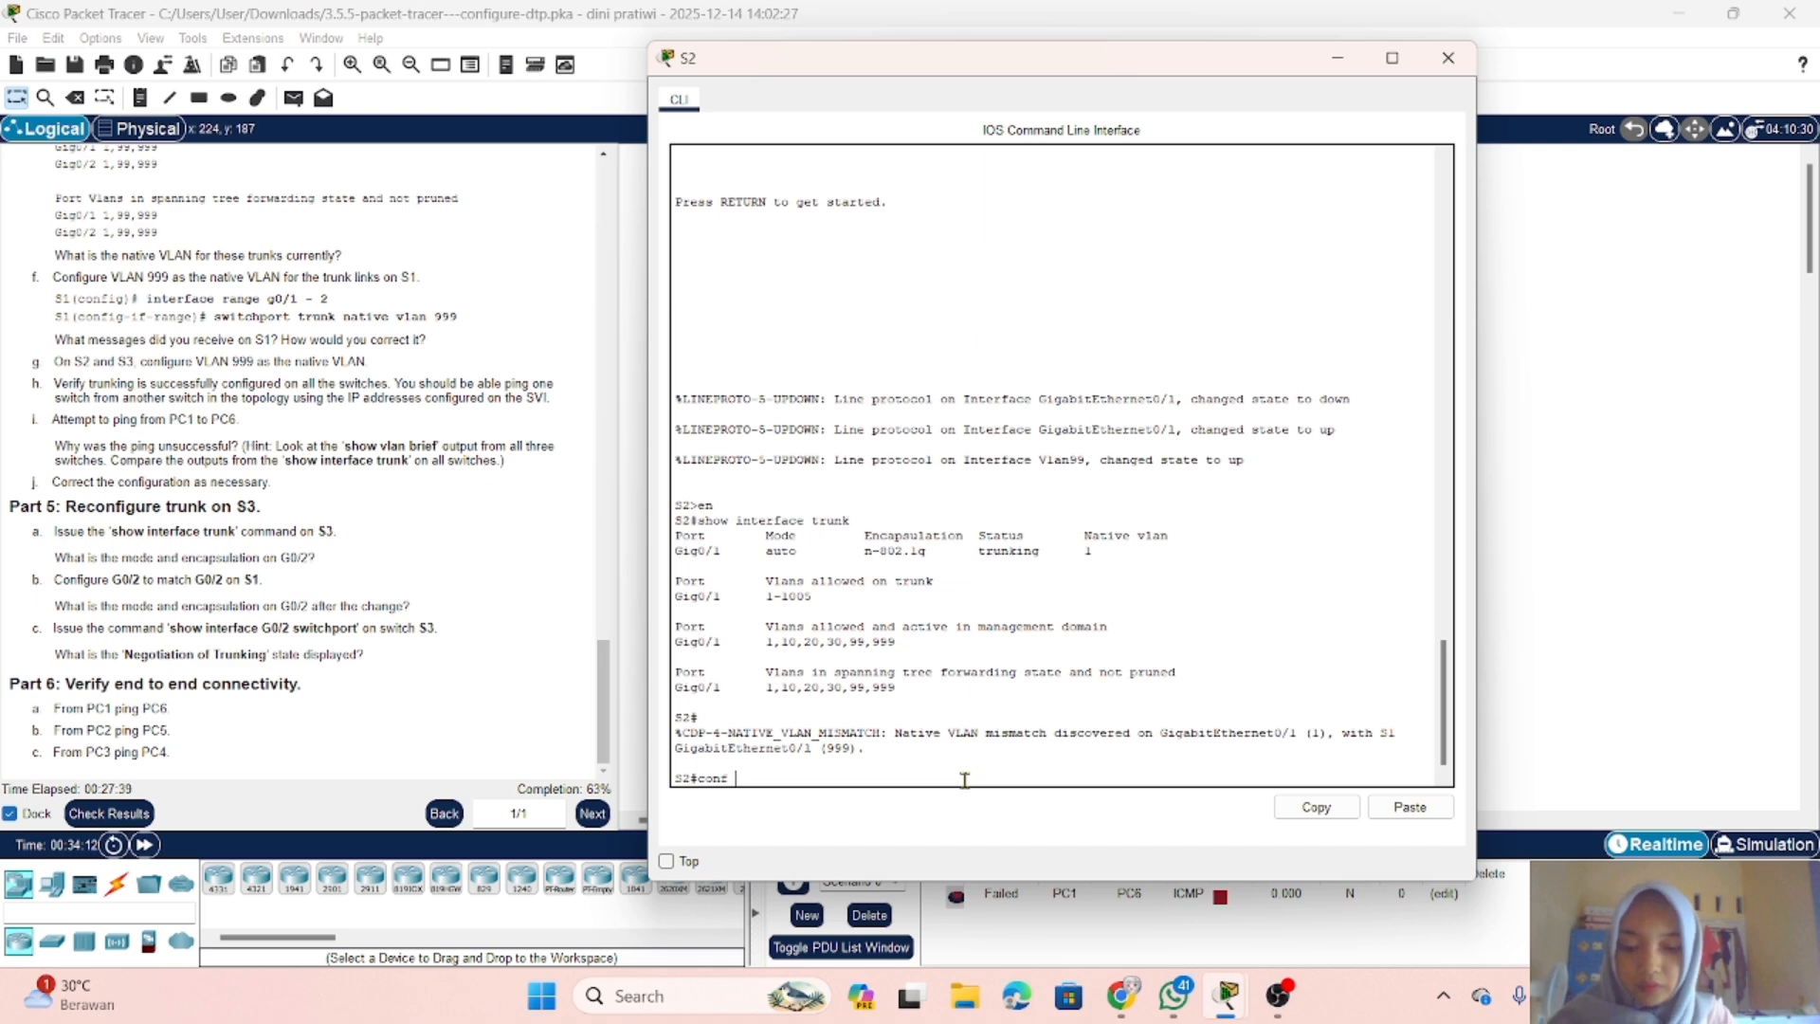
pyautogui.press('Return')
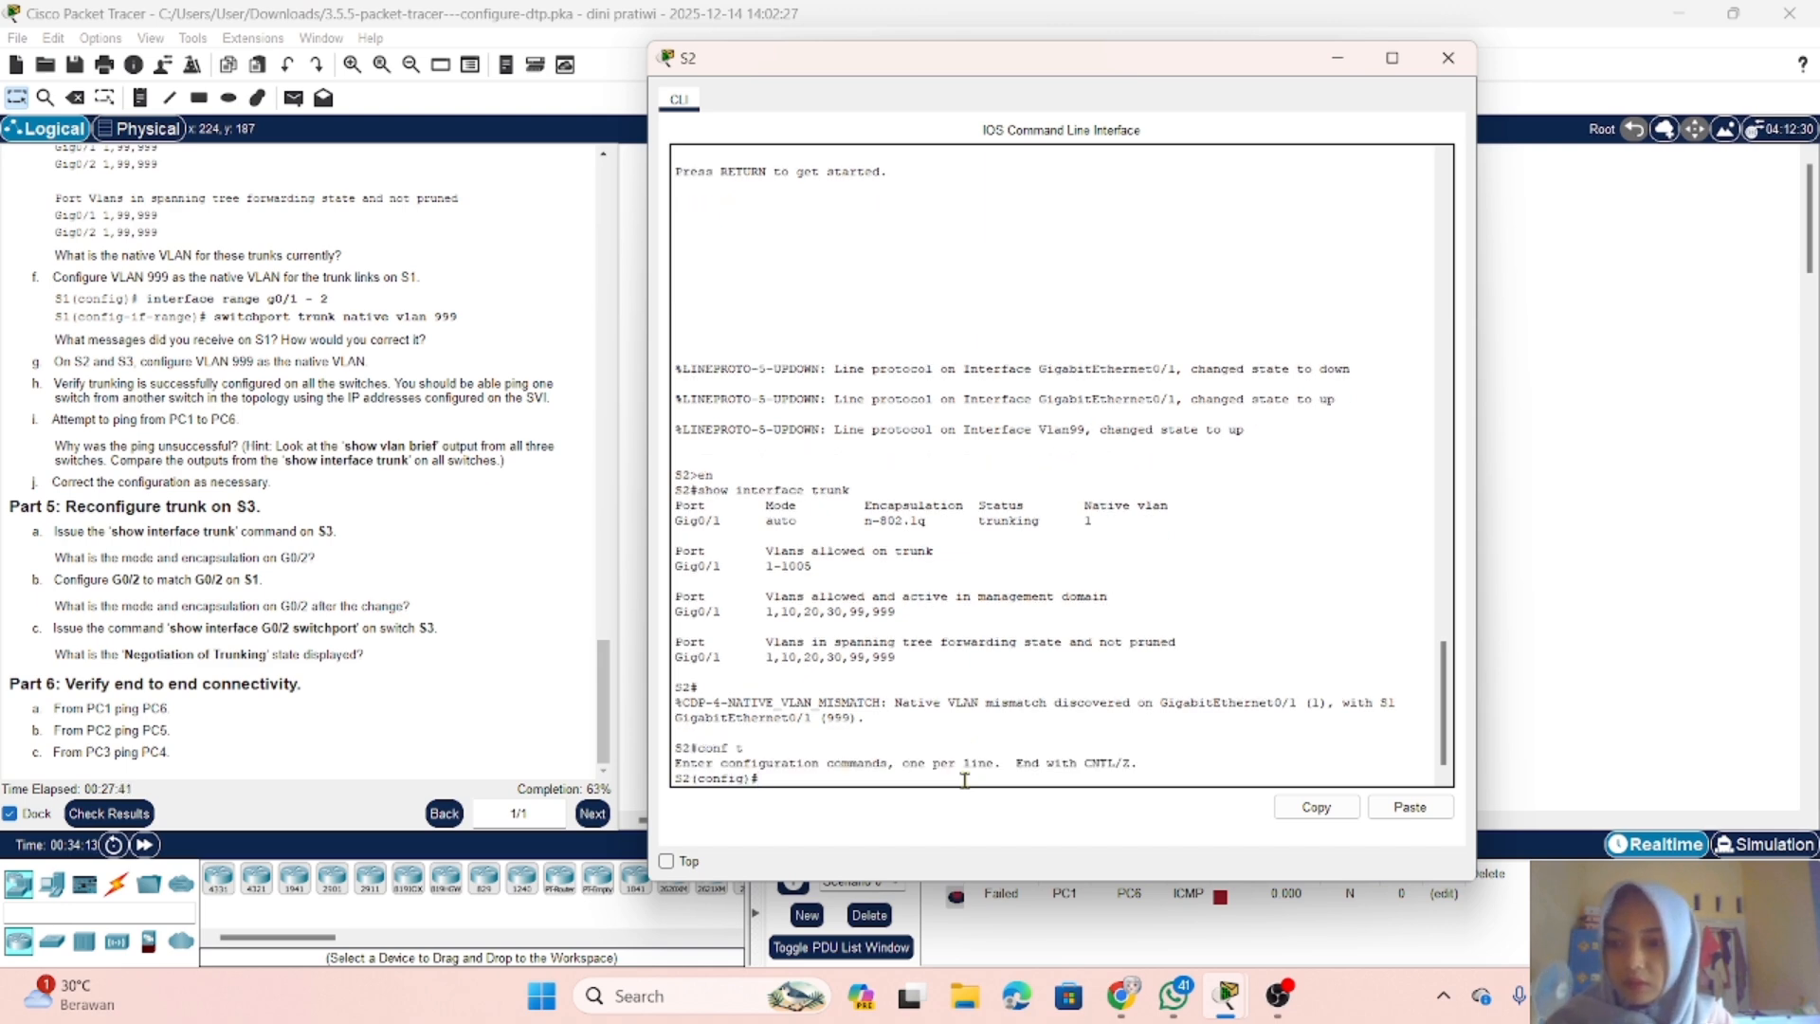
# Step: Configure interface g0/1 on S2 as a trunk with switchport mode trunk
pyautogui.write('in')
pyautogui.press('Tab')
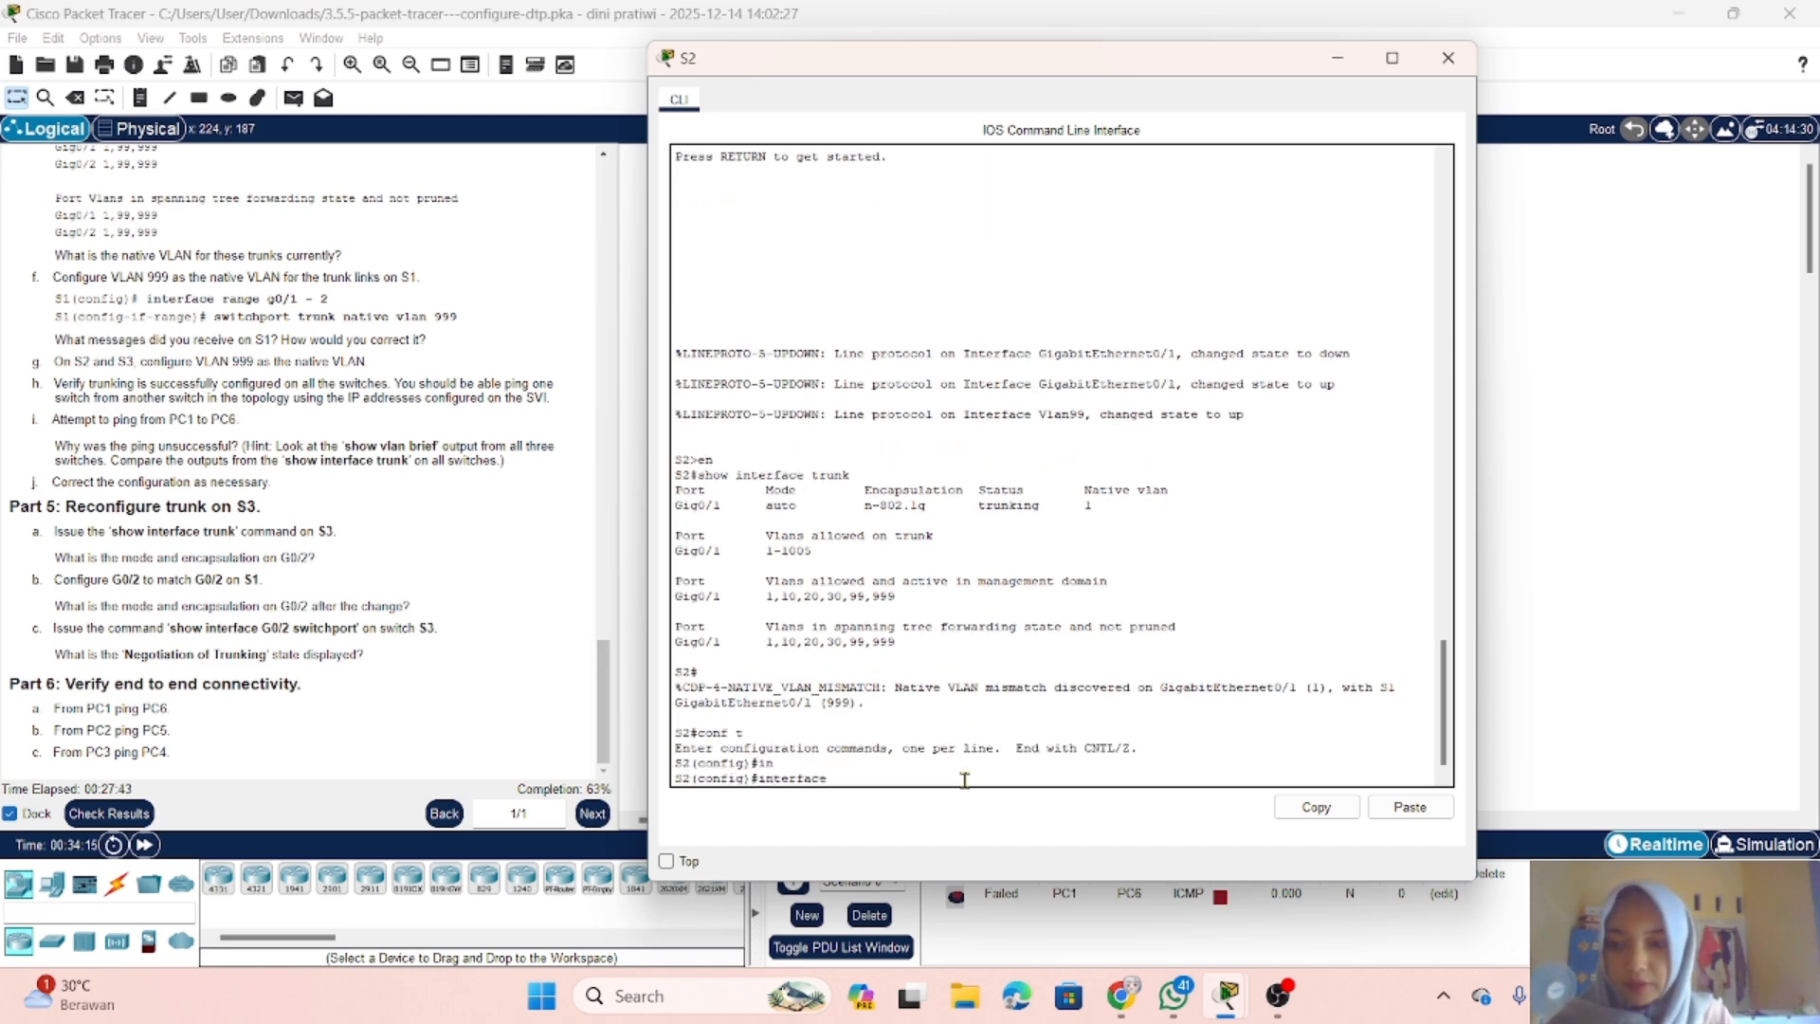
pyautogui.write('g0')
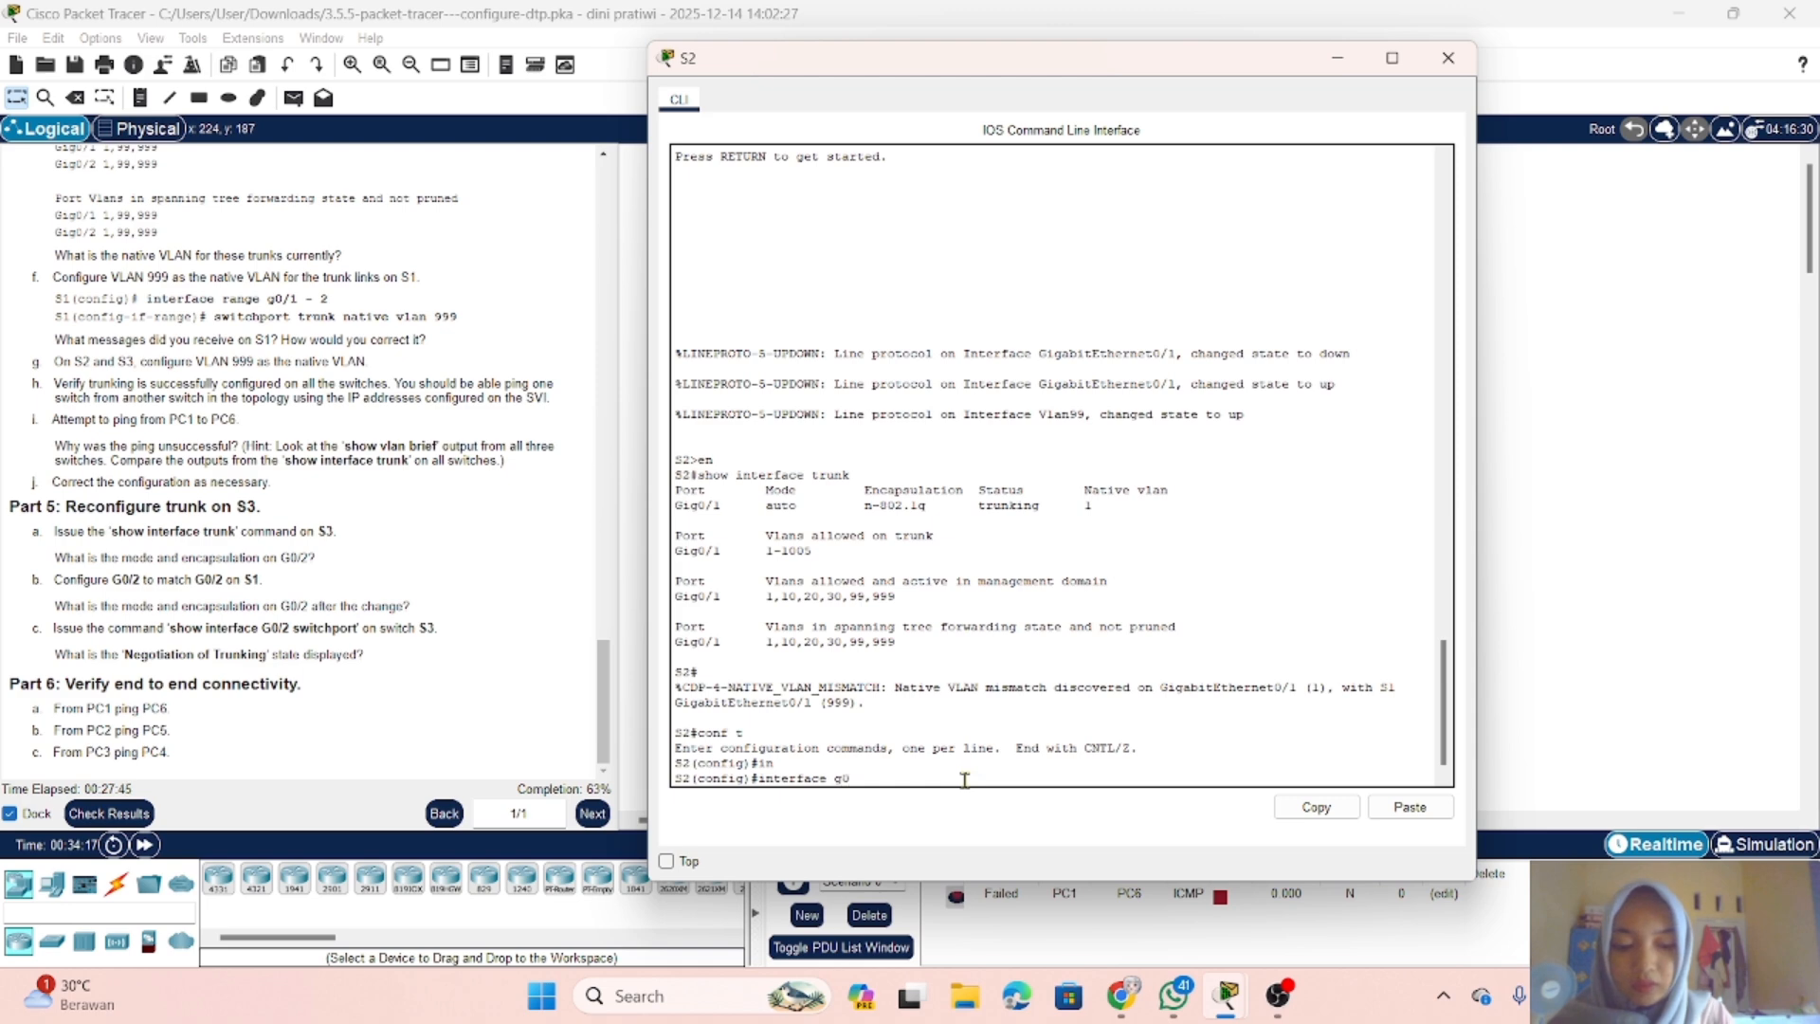
pyautogui.write('/3')
pyautogui.press('BackSpace')
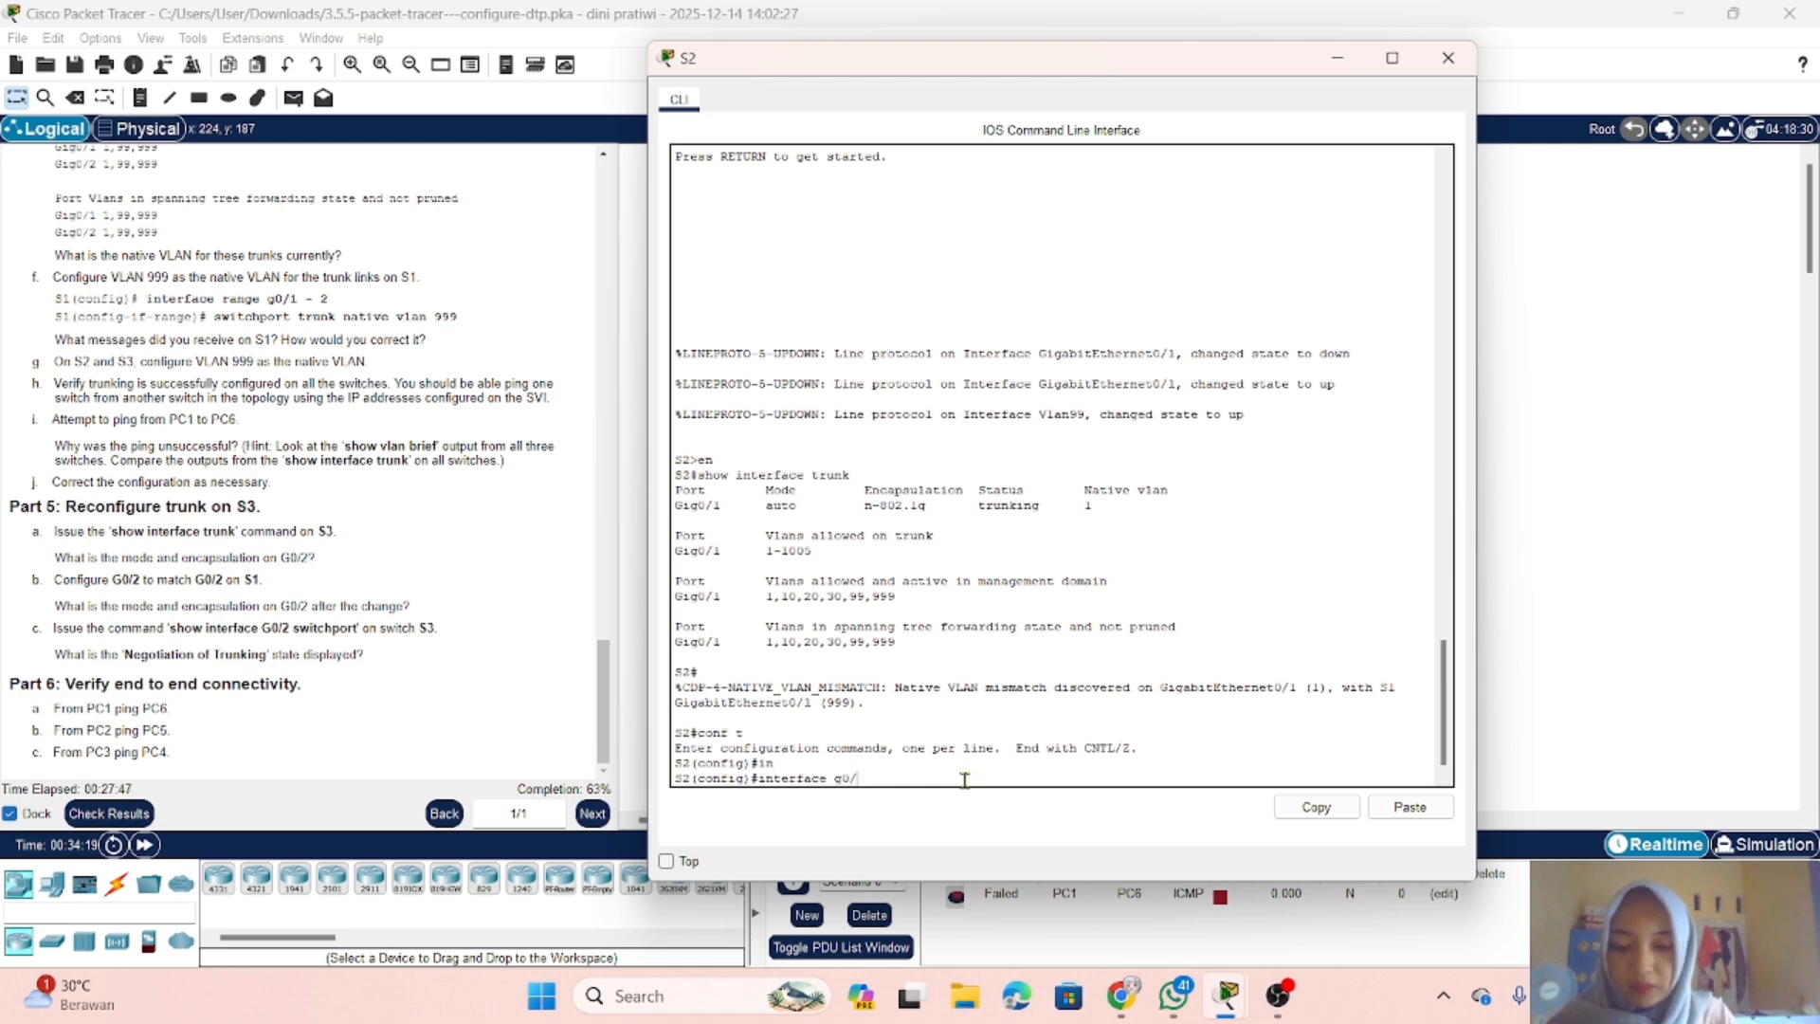
pyautogui.write('1')
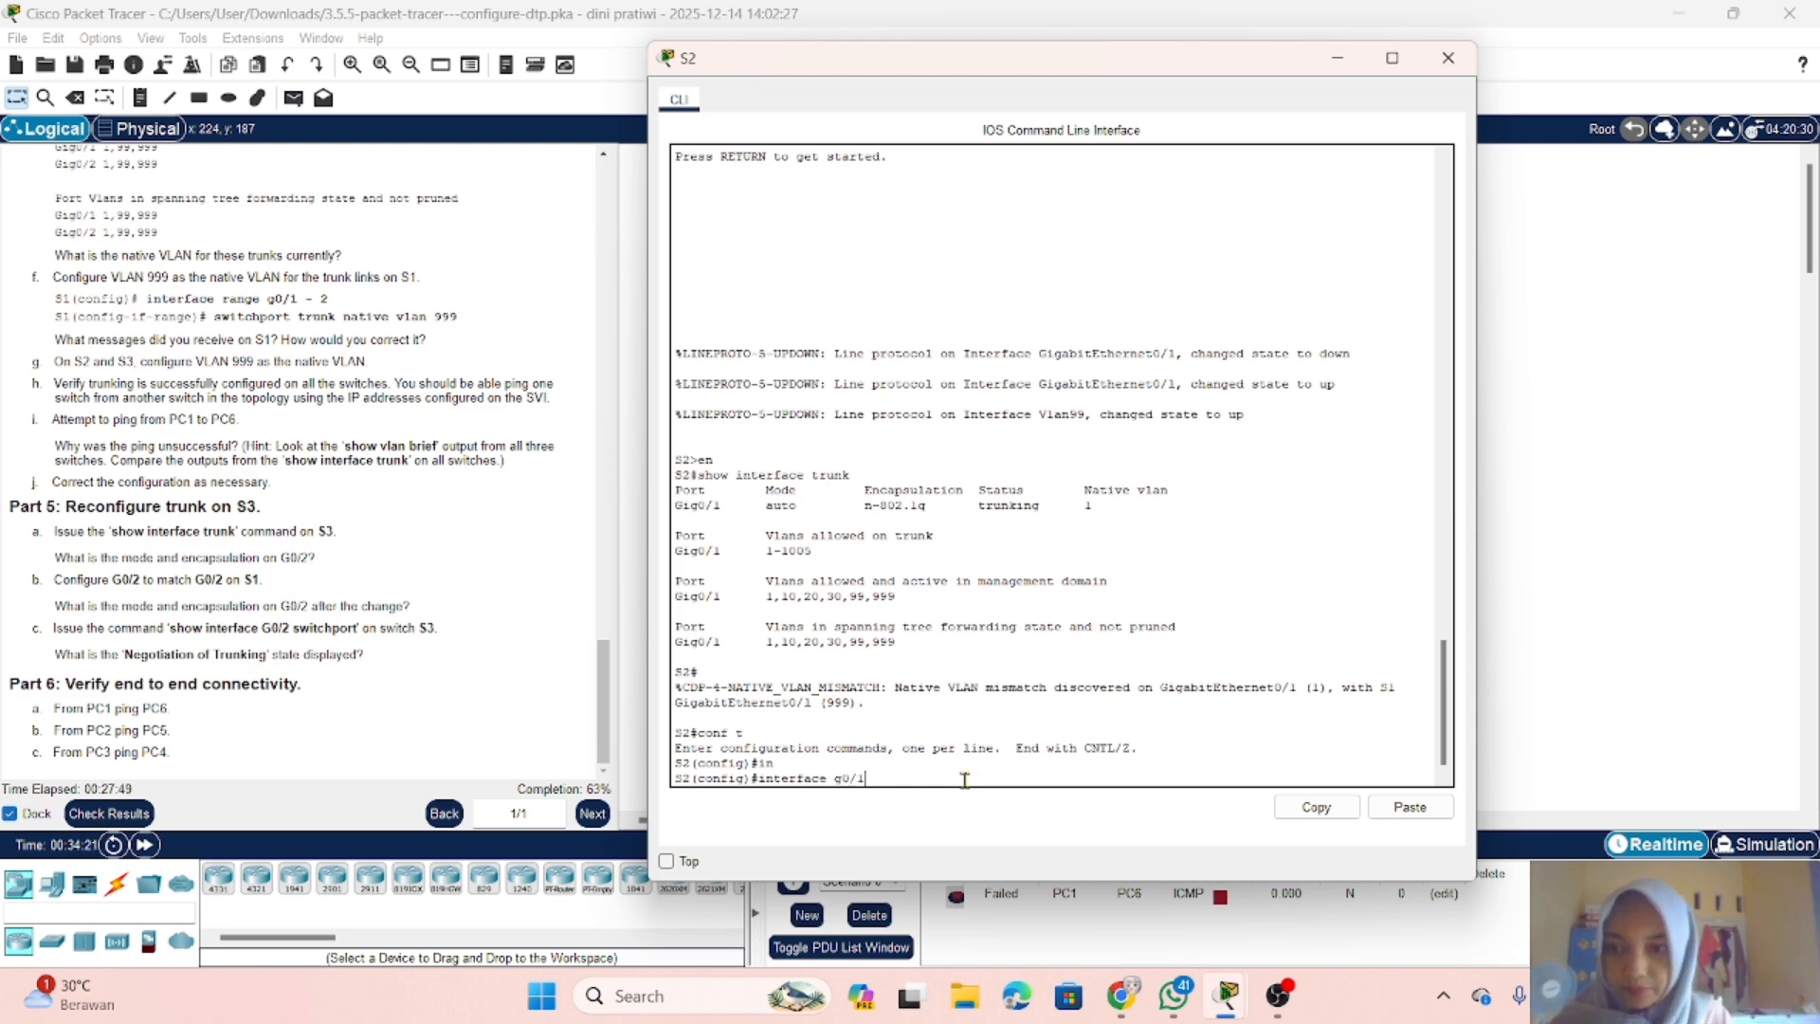
pyautogui.press('Return')
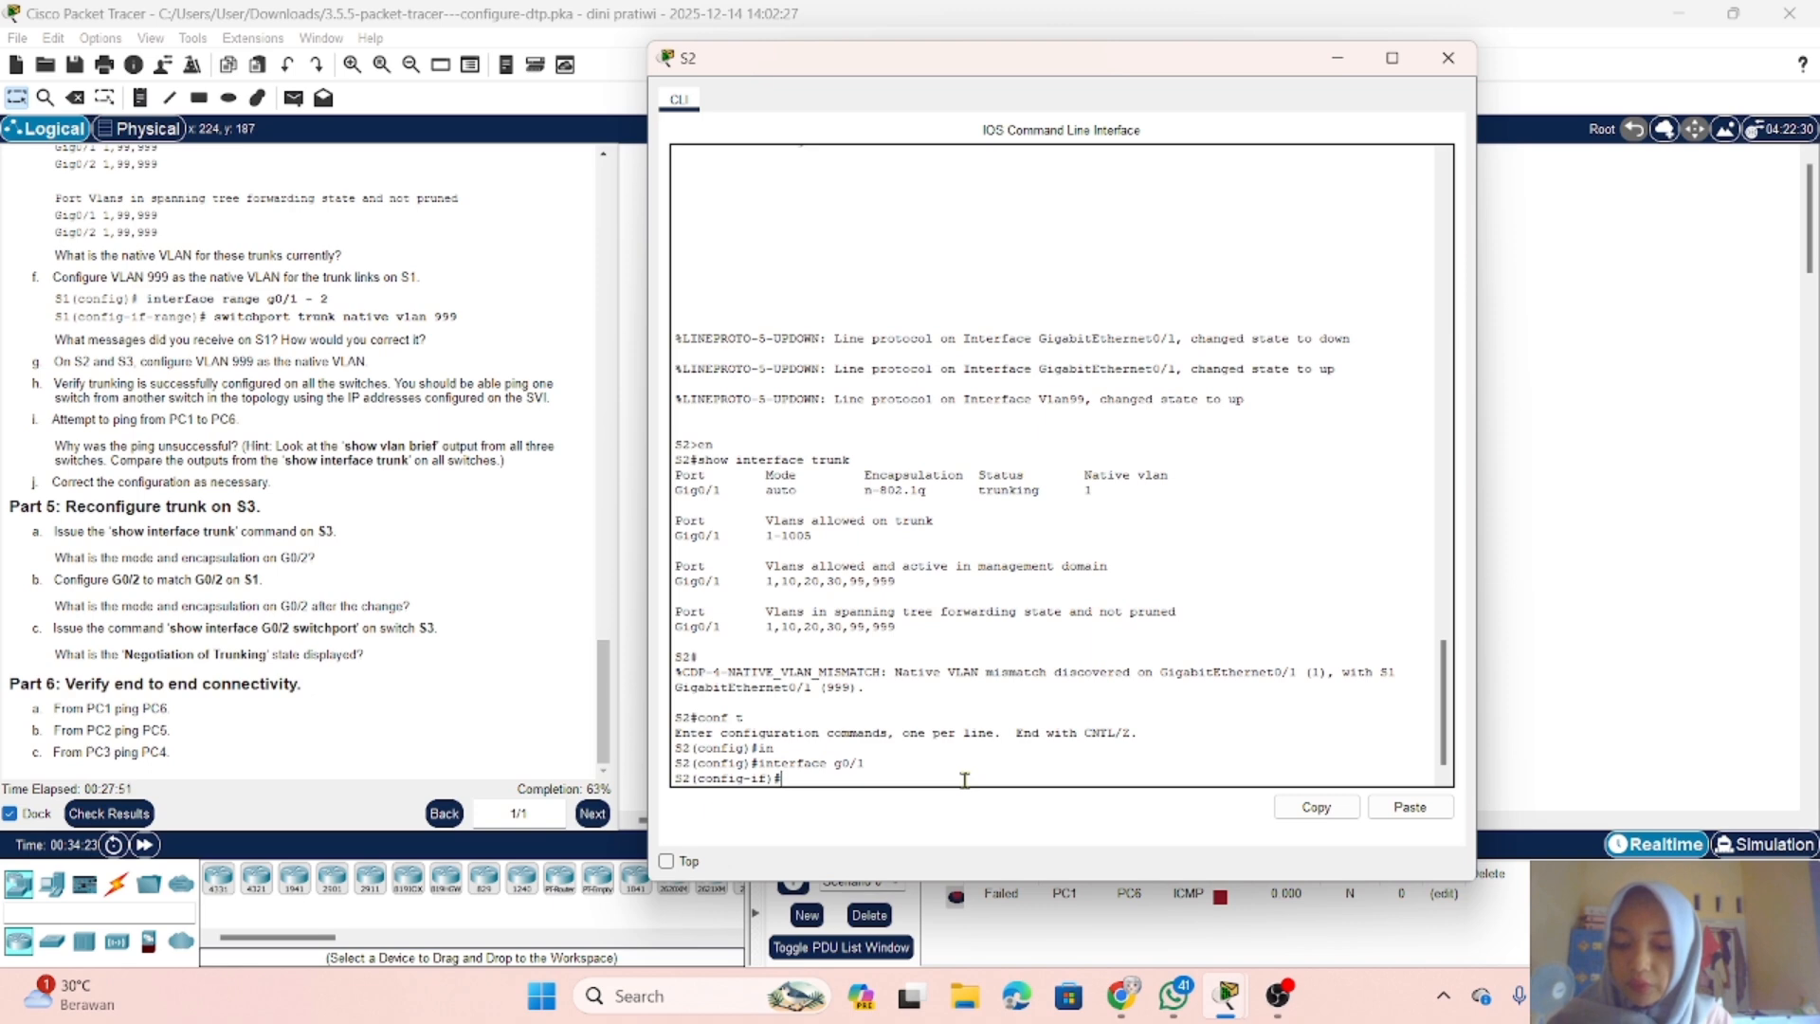
pyautogui.write('sw')
pyautogui.press('Tab')
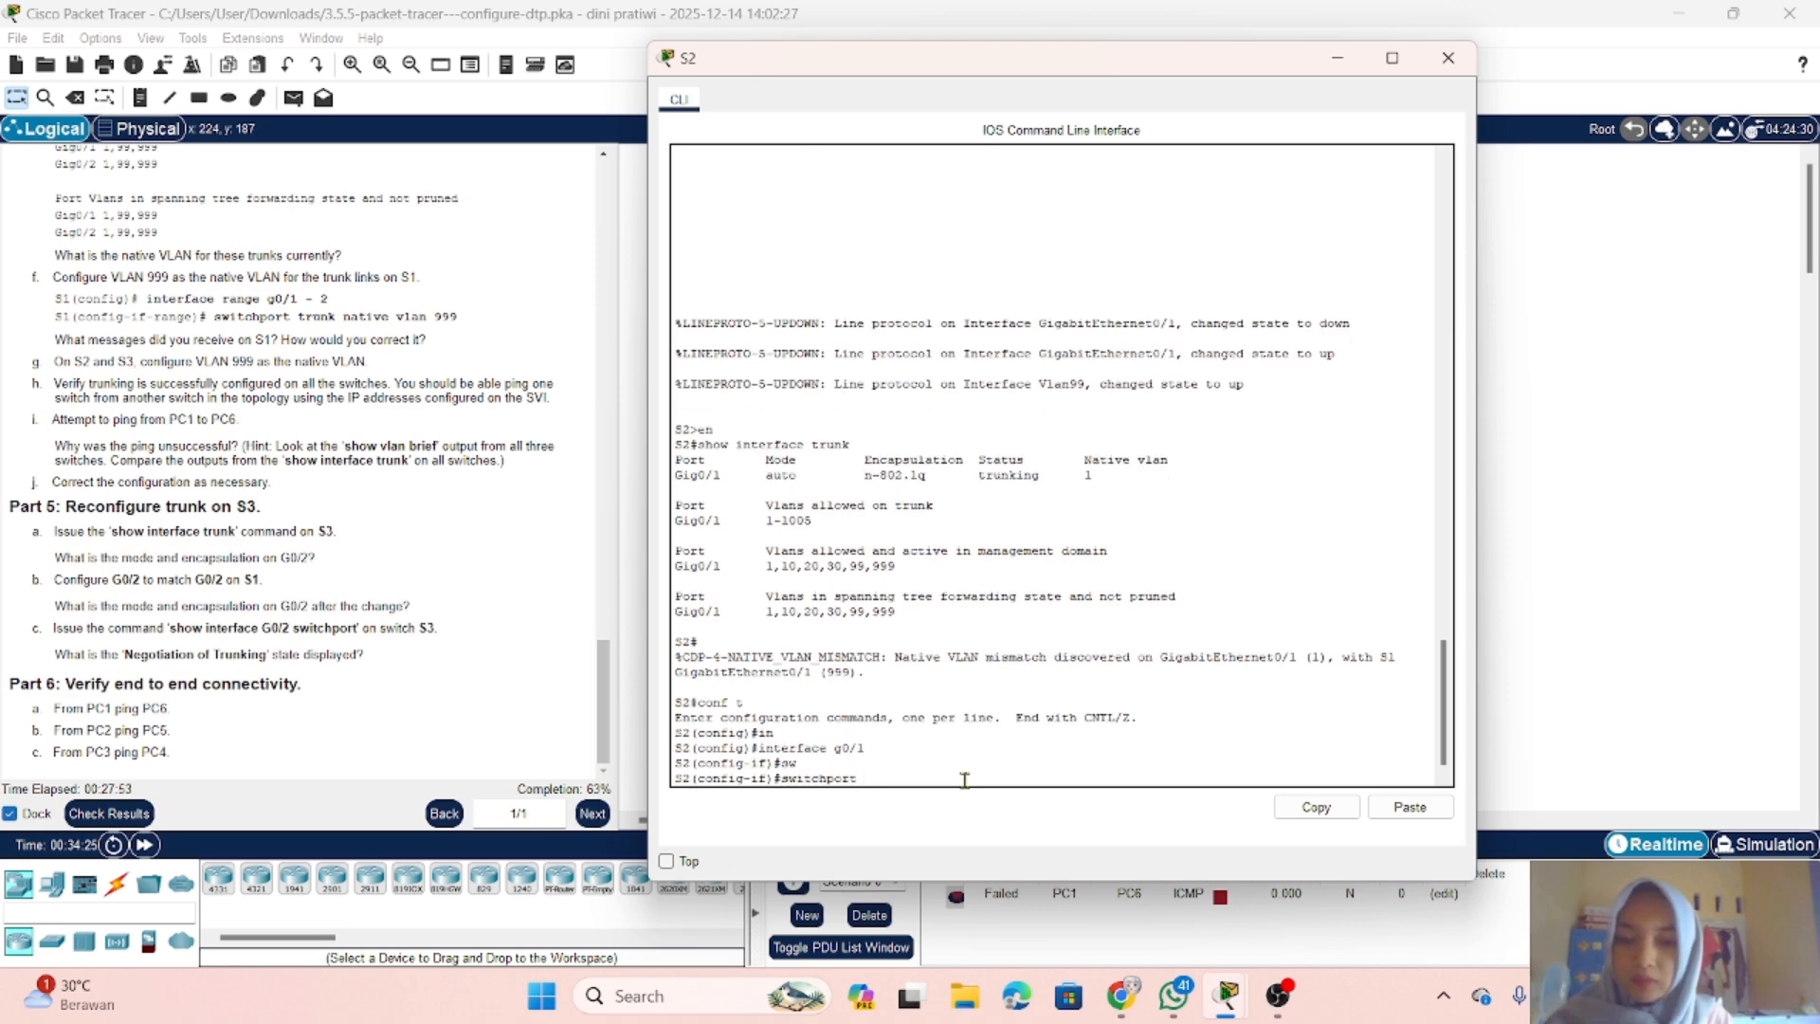
pyautogui.write('m')
pyautogui.press('Tab')
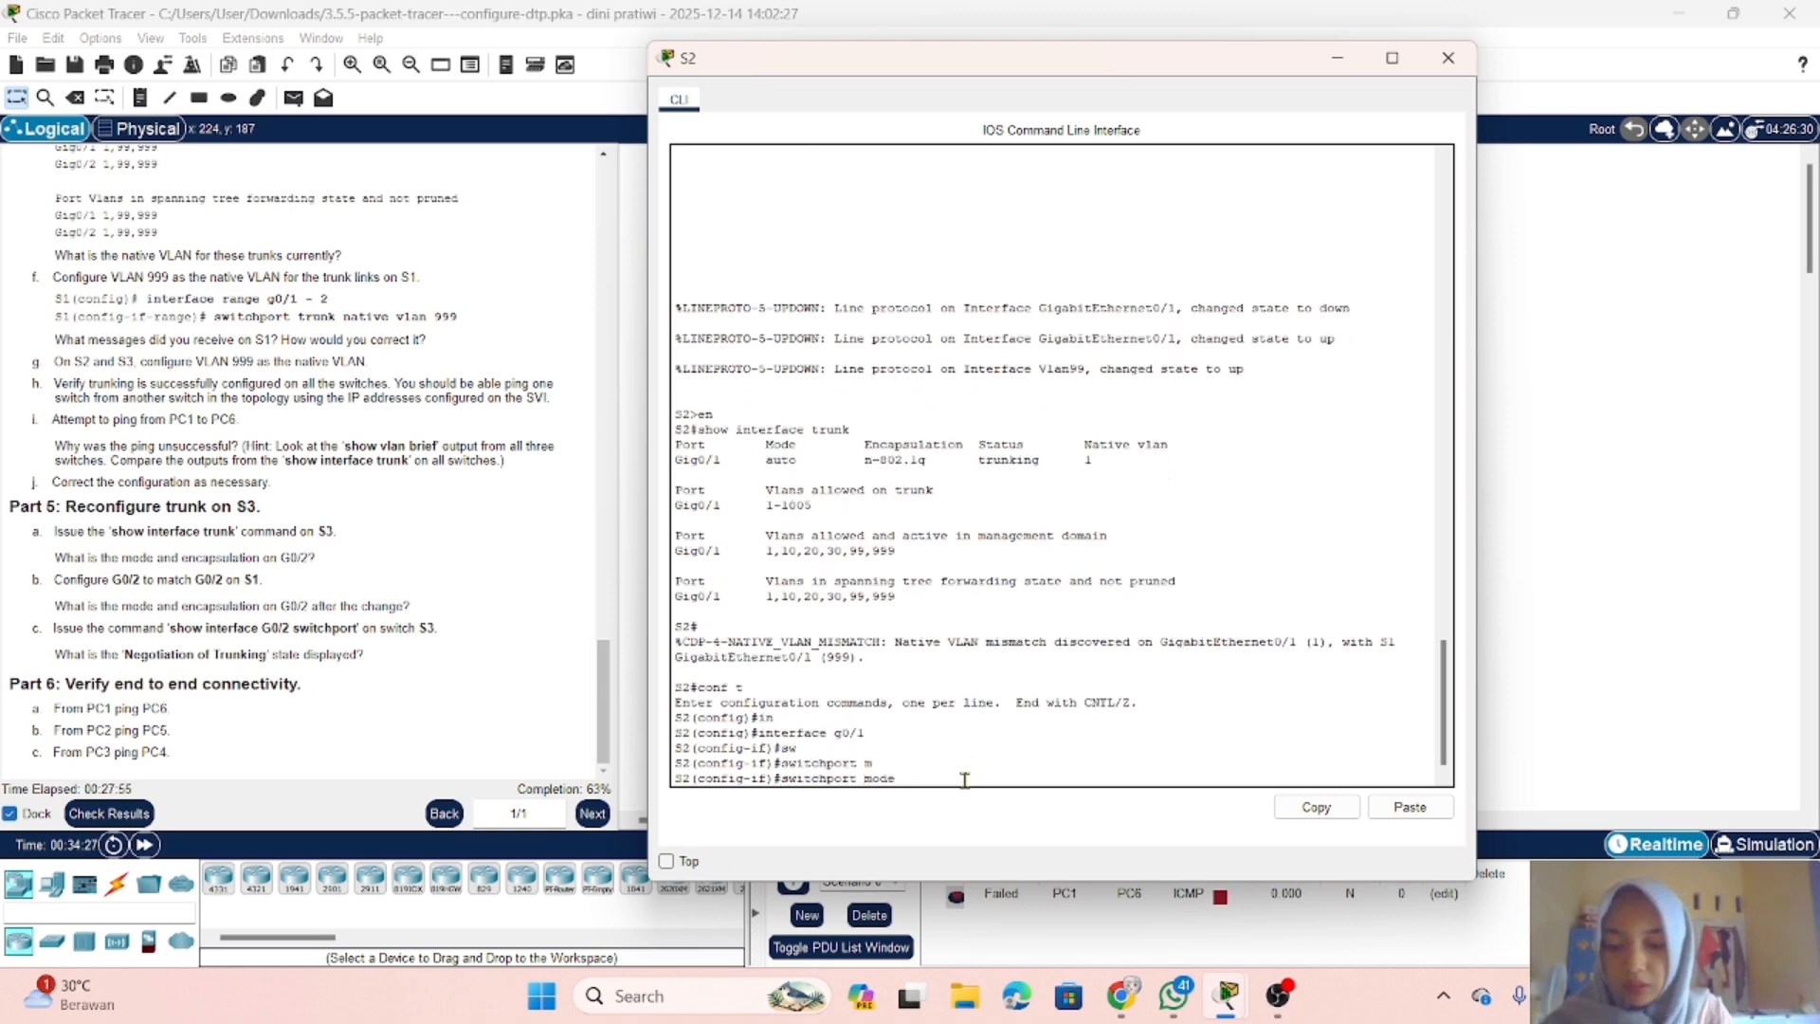
pyautogui.write('tr')
pyautogui.press('Tab')
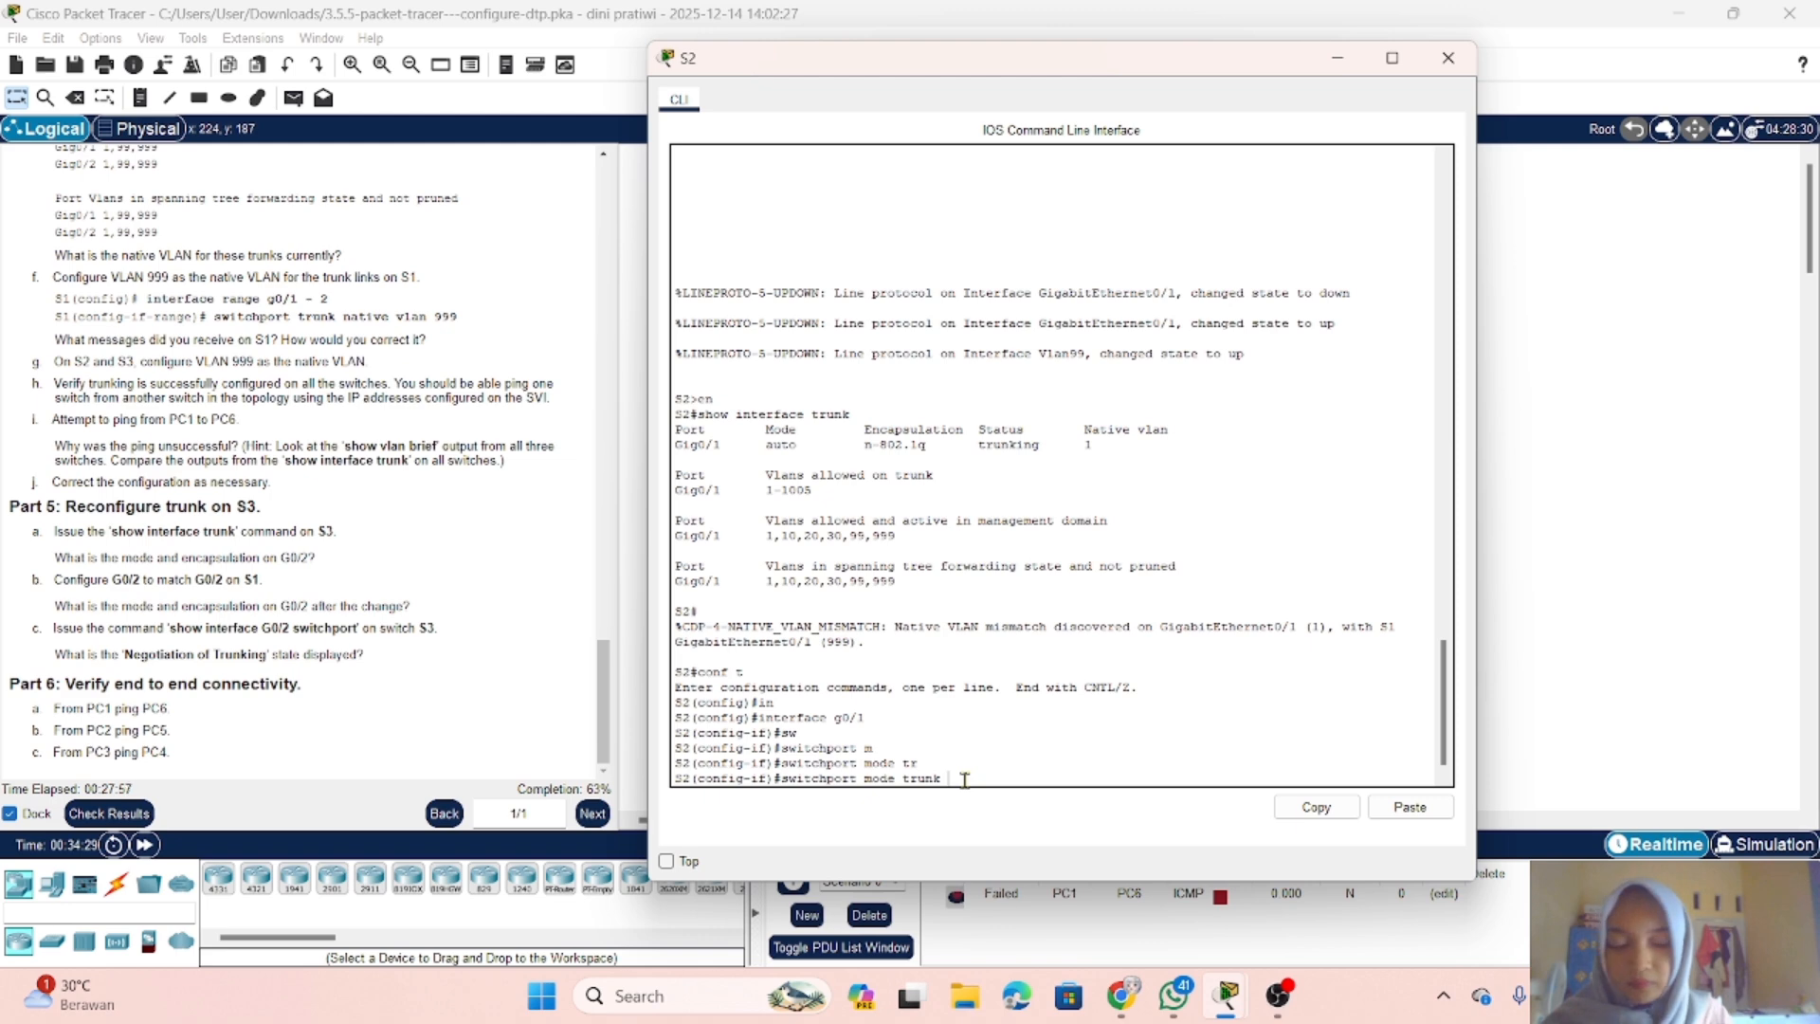
pyautogui.press('Return')
# Step: Set VLAN 999 as the native VLAN on S2's g0/1 with switchport trunk native vlan 999
pyautogui.write('sw')
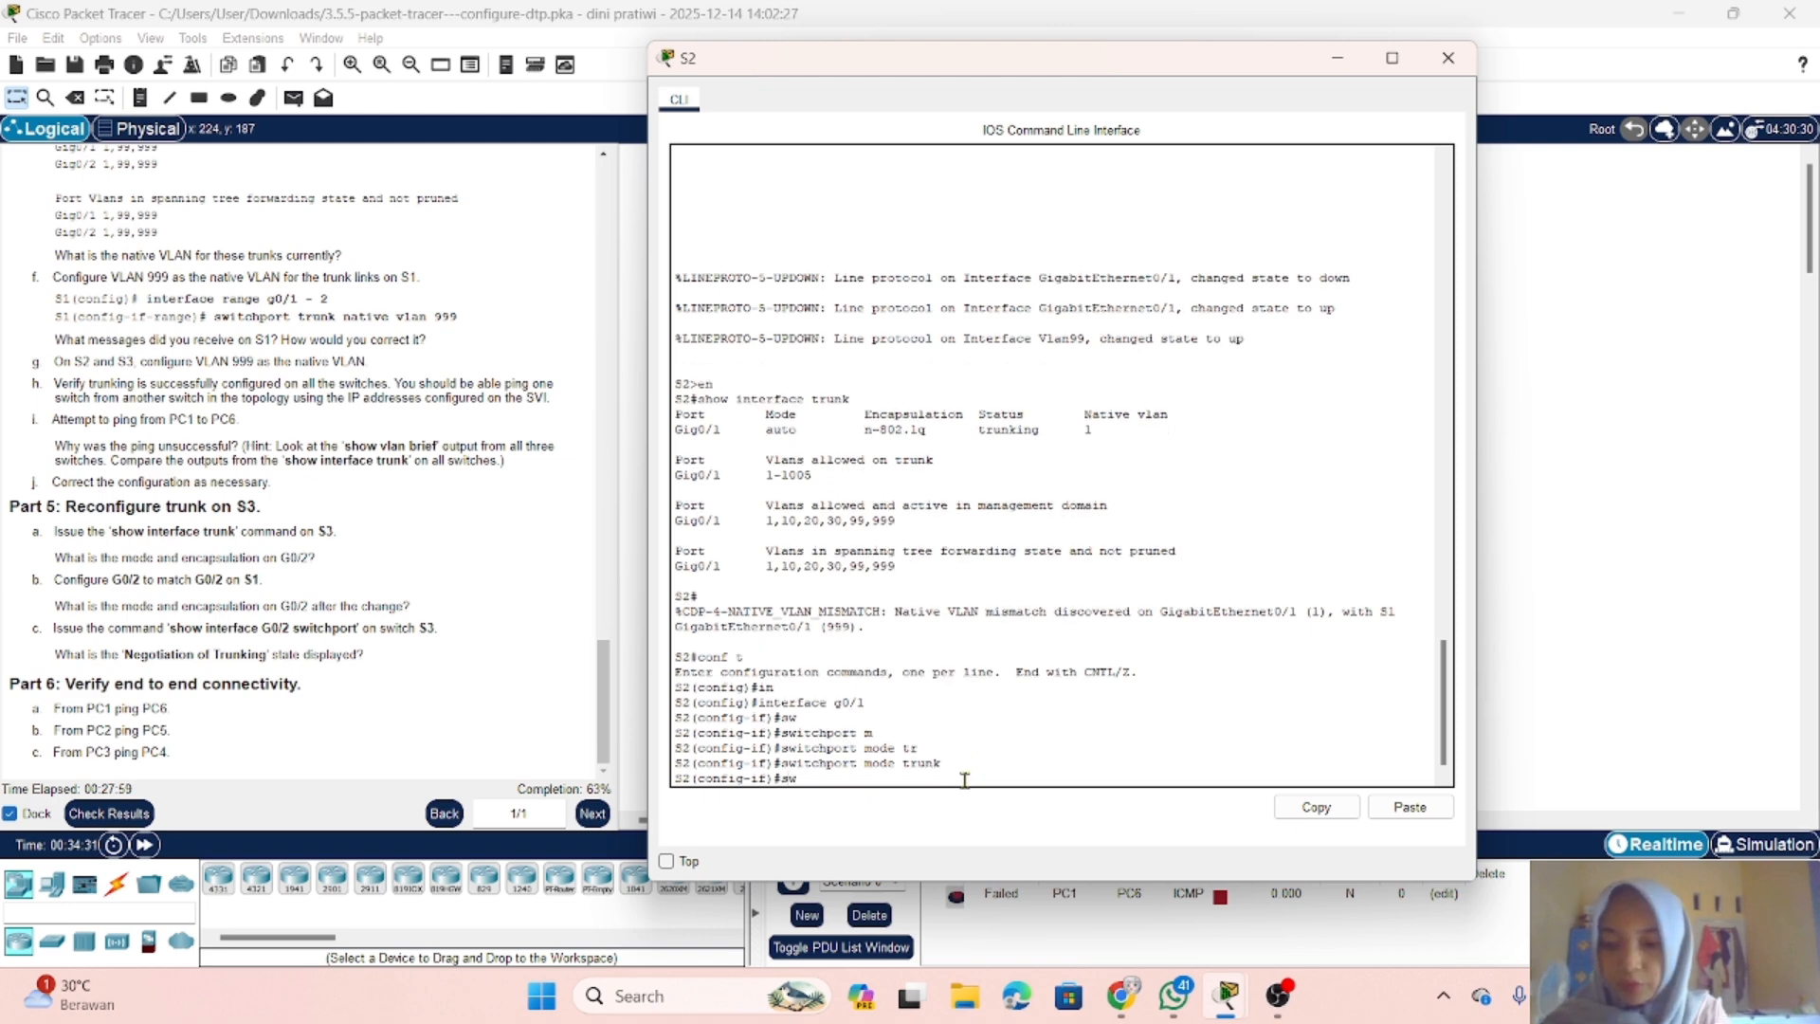
pyautogui.press('Tab')
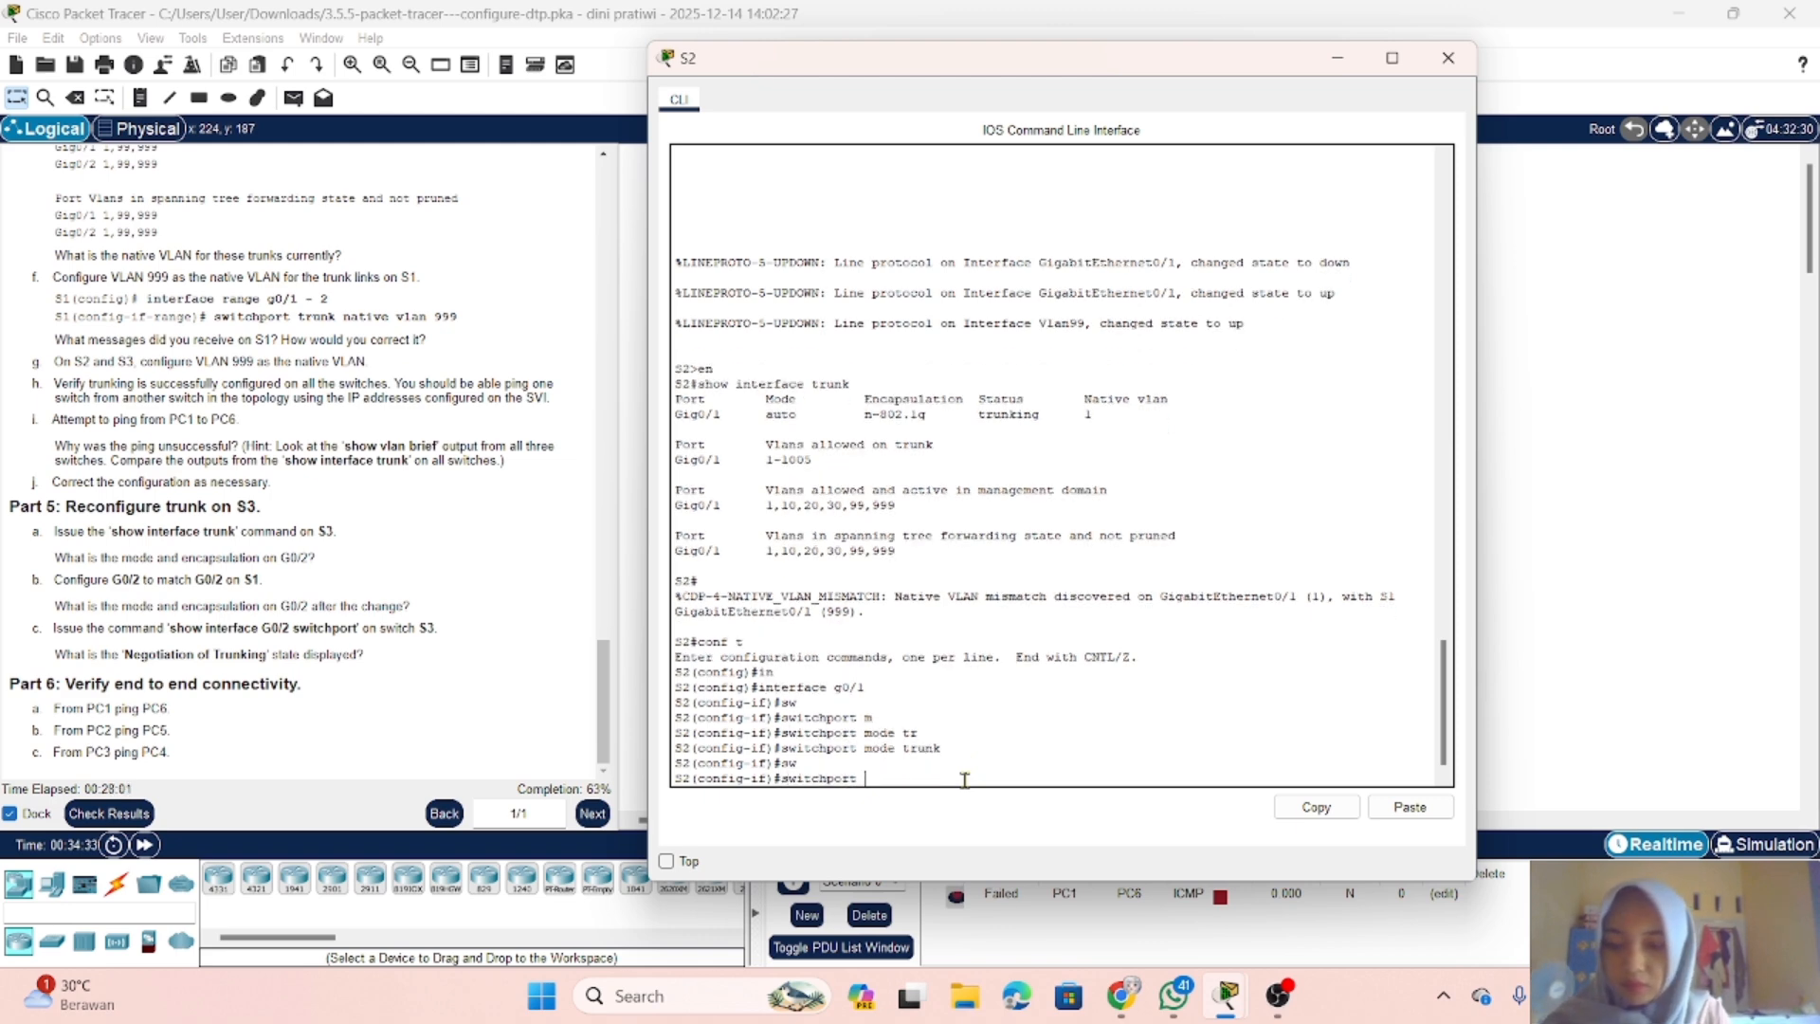
pyautogui.write('tr')
pyautogui.press('Tab')
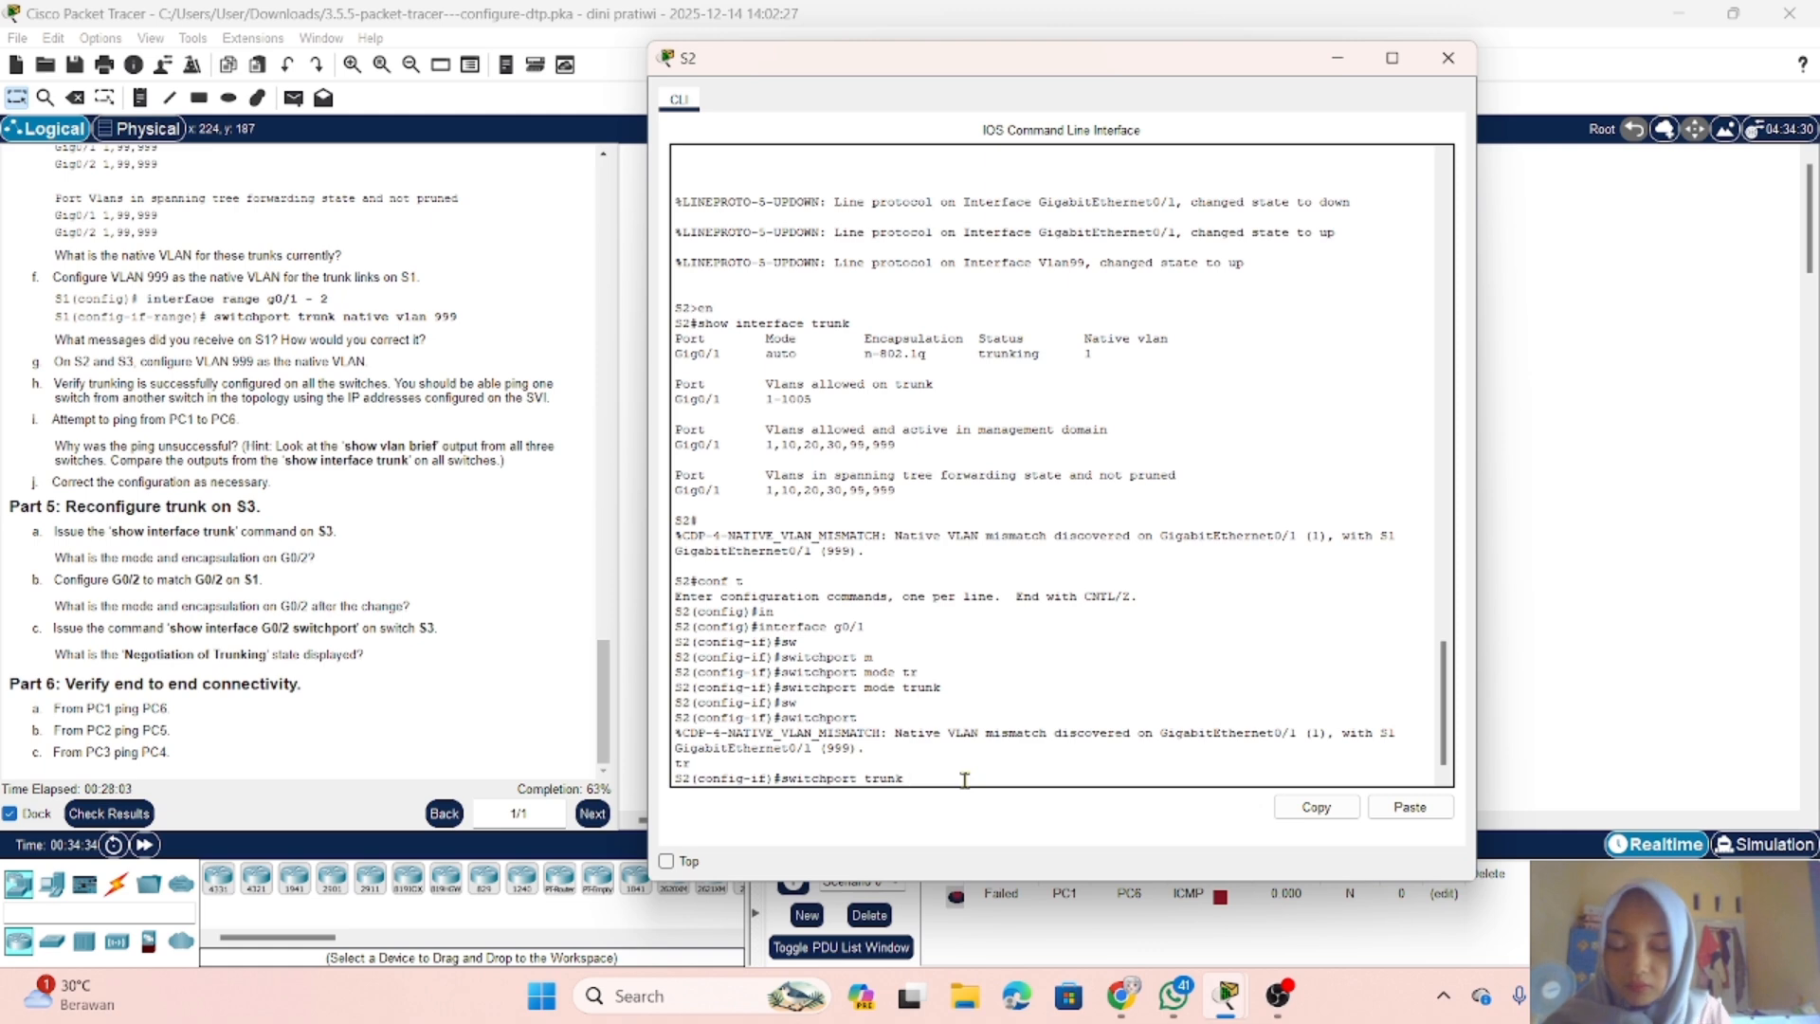
pyautogui.write('n')
pyautogui.write('a')
pyautogui.press('Tab')
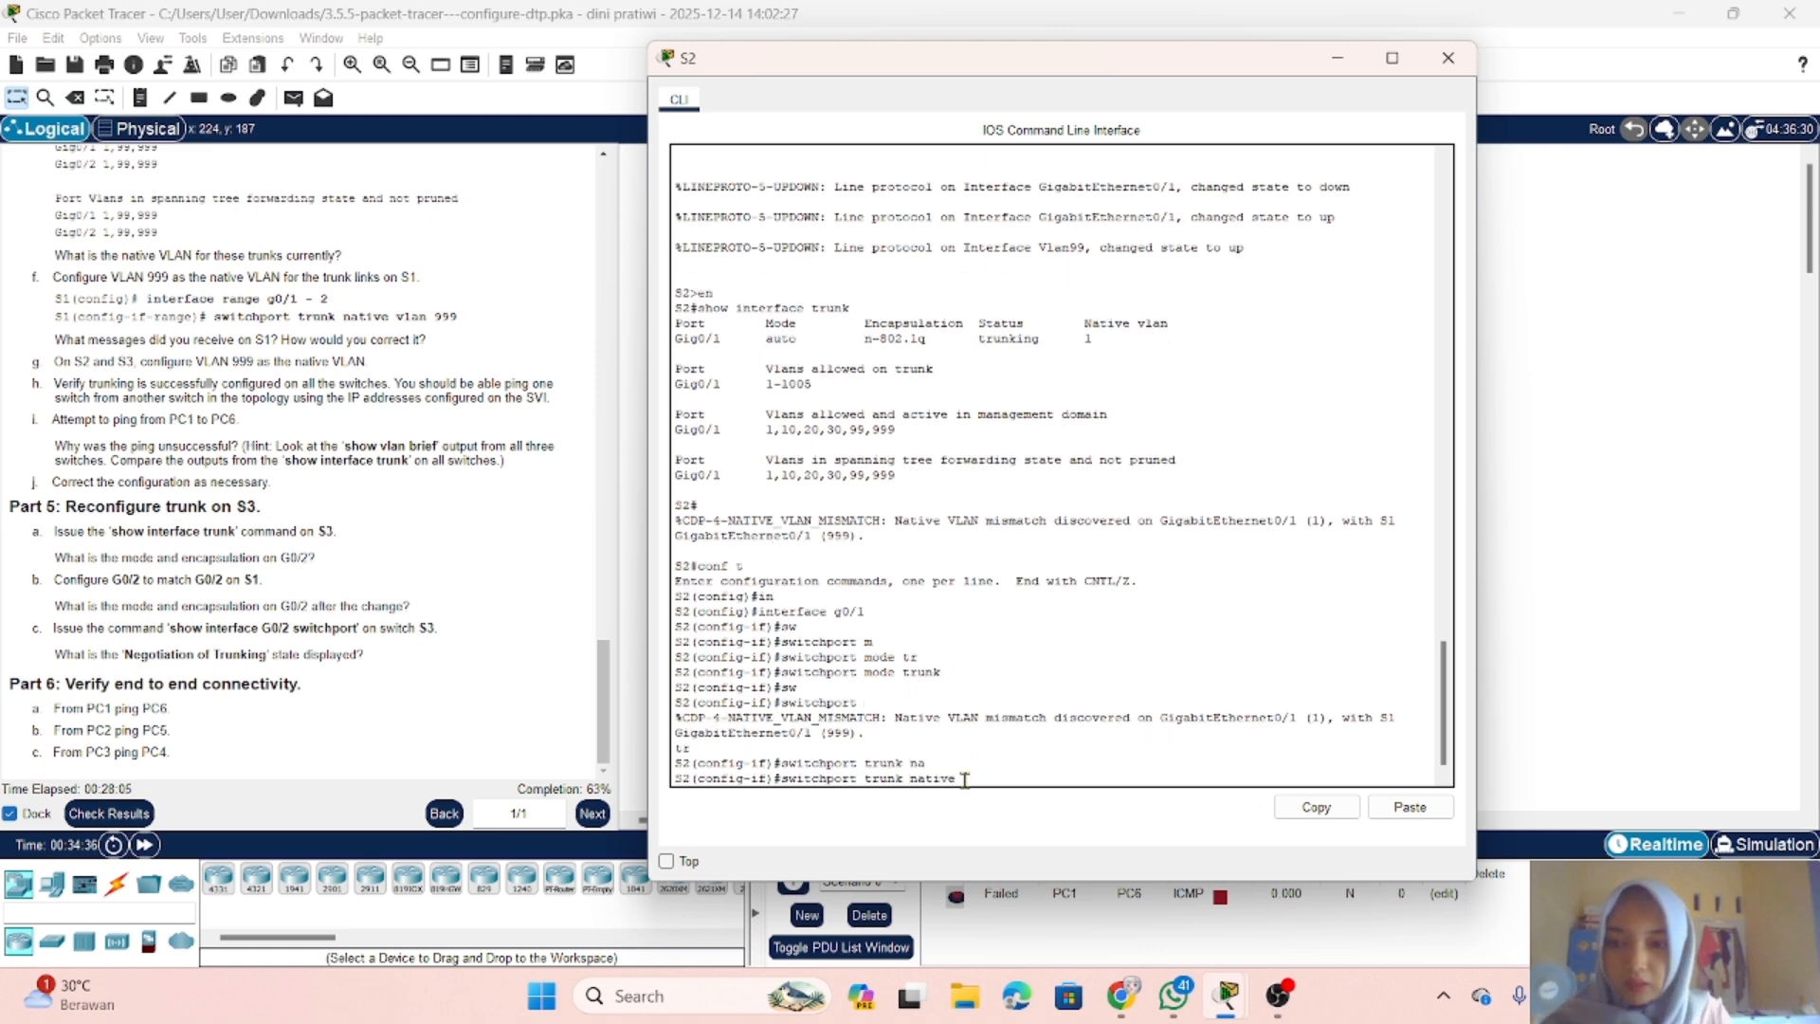
pyautogui.write('v')
pyautogui.press('Tab')
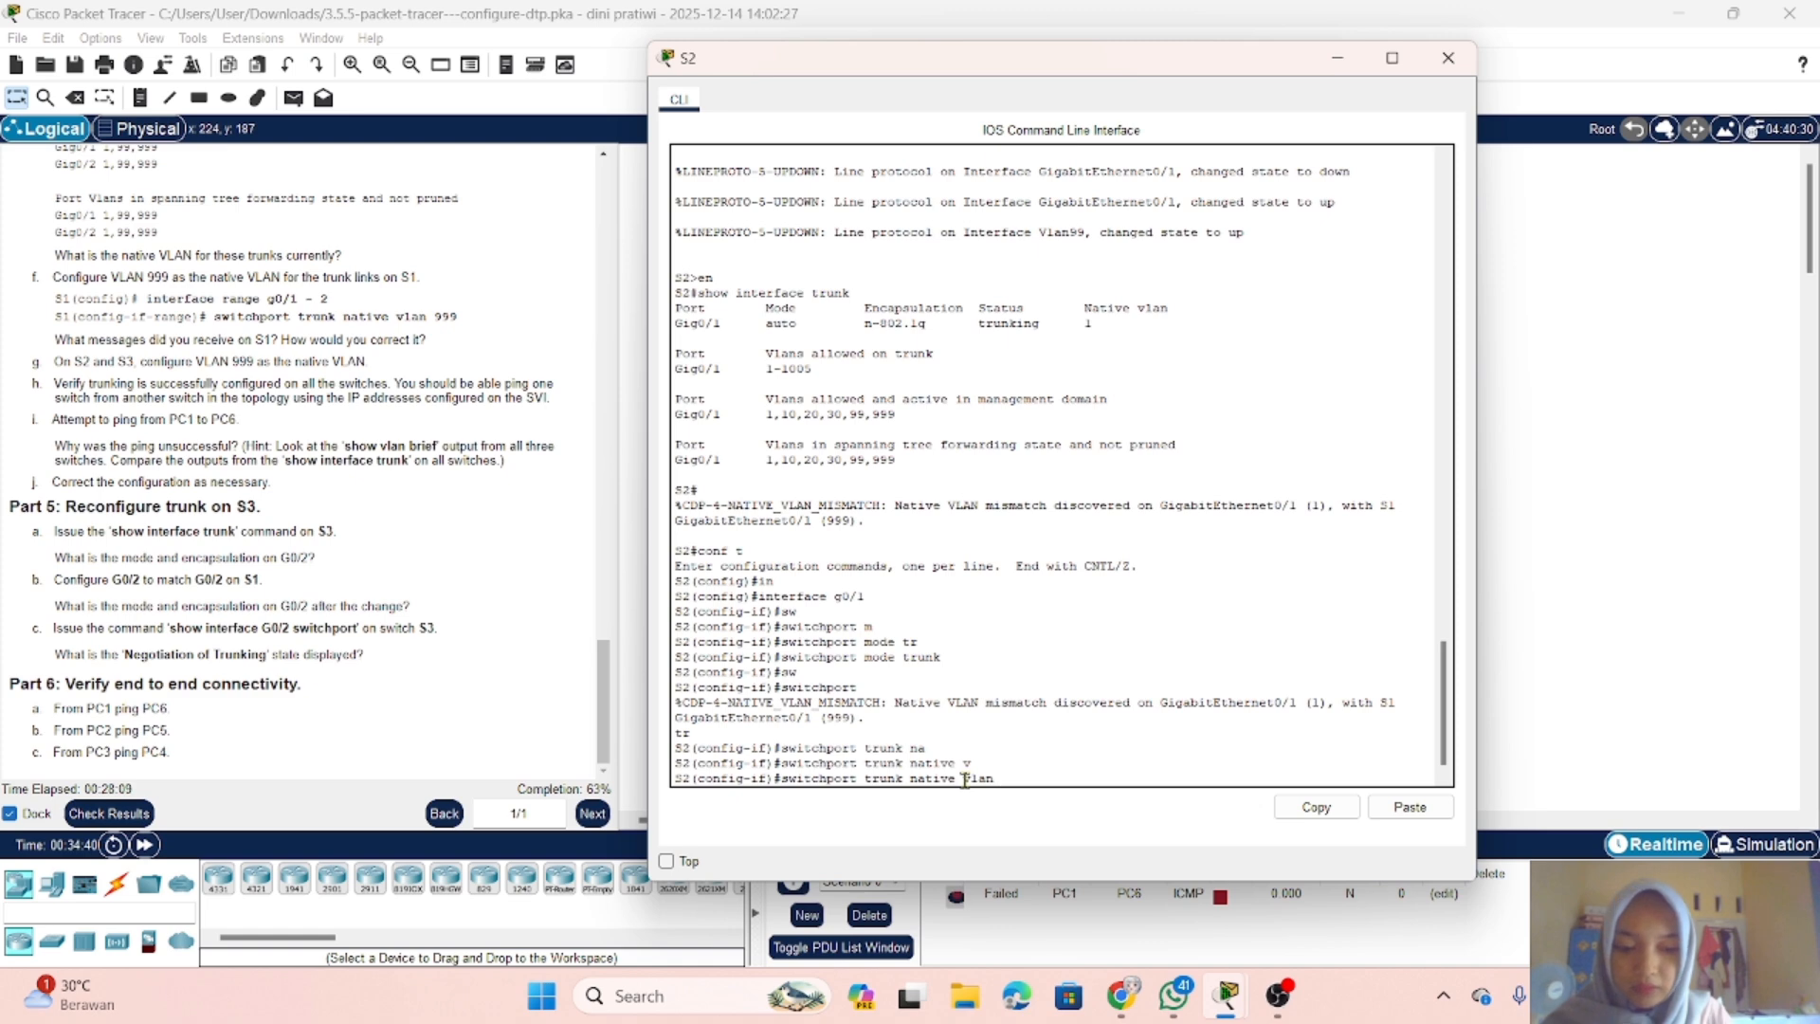
pyautogui.write('999')
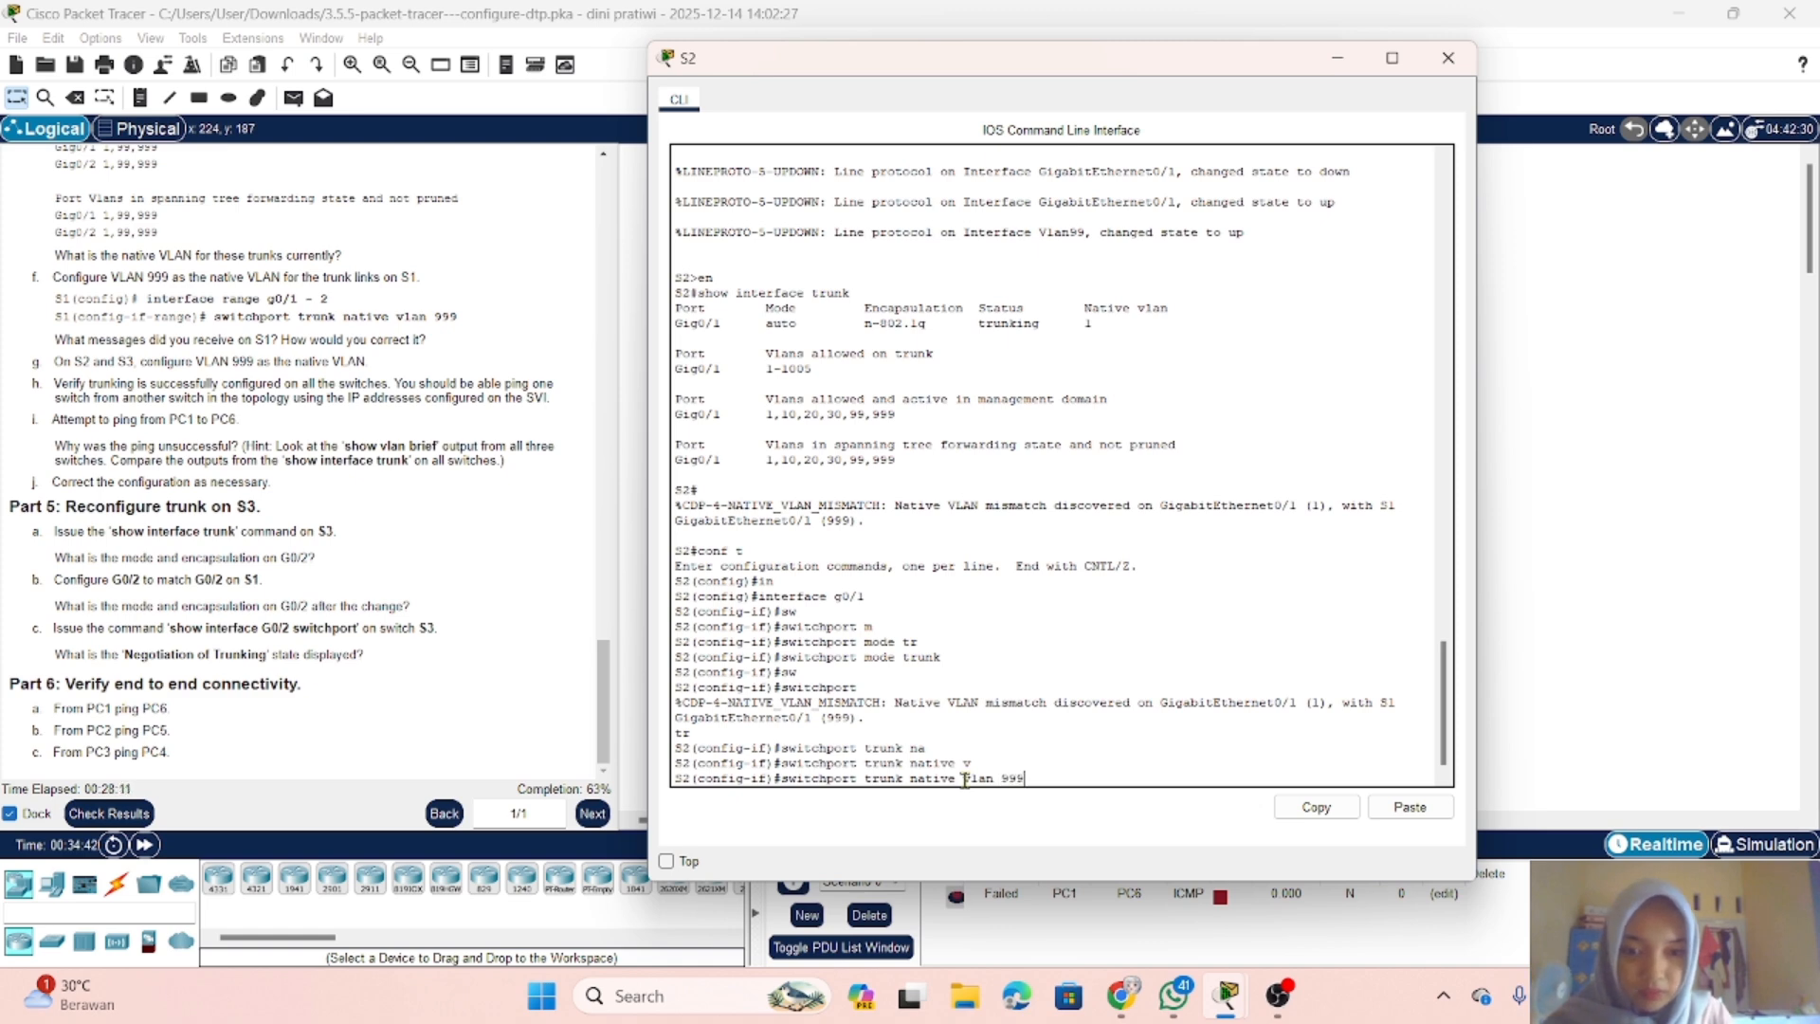
pyautogui.press('Return')
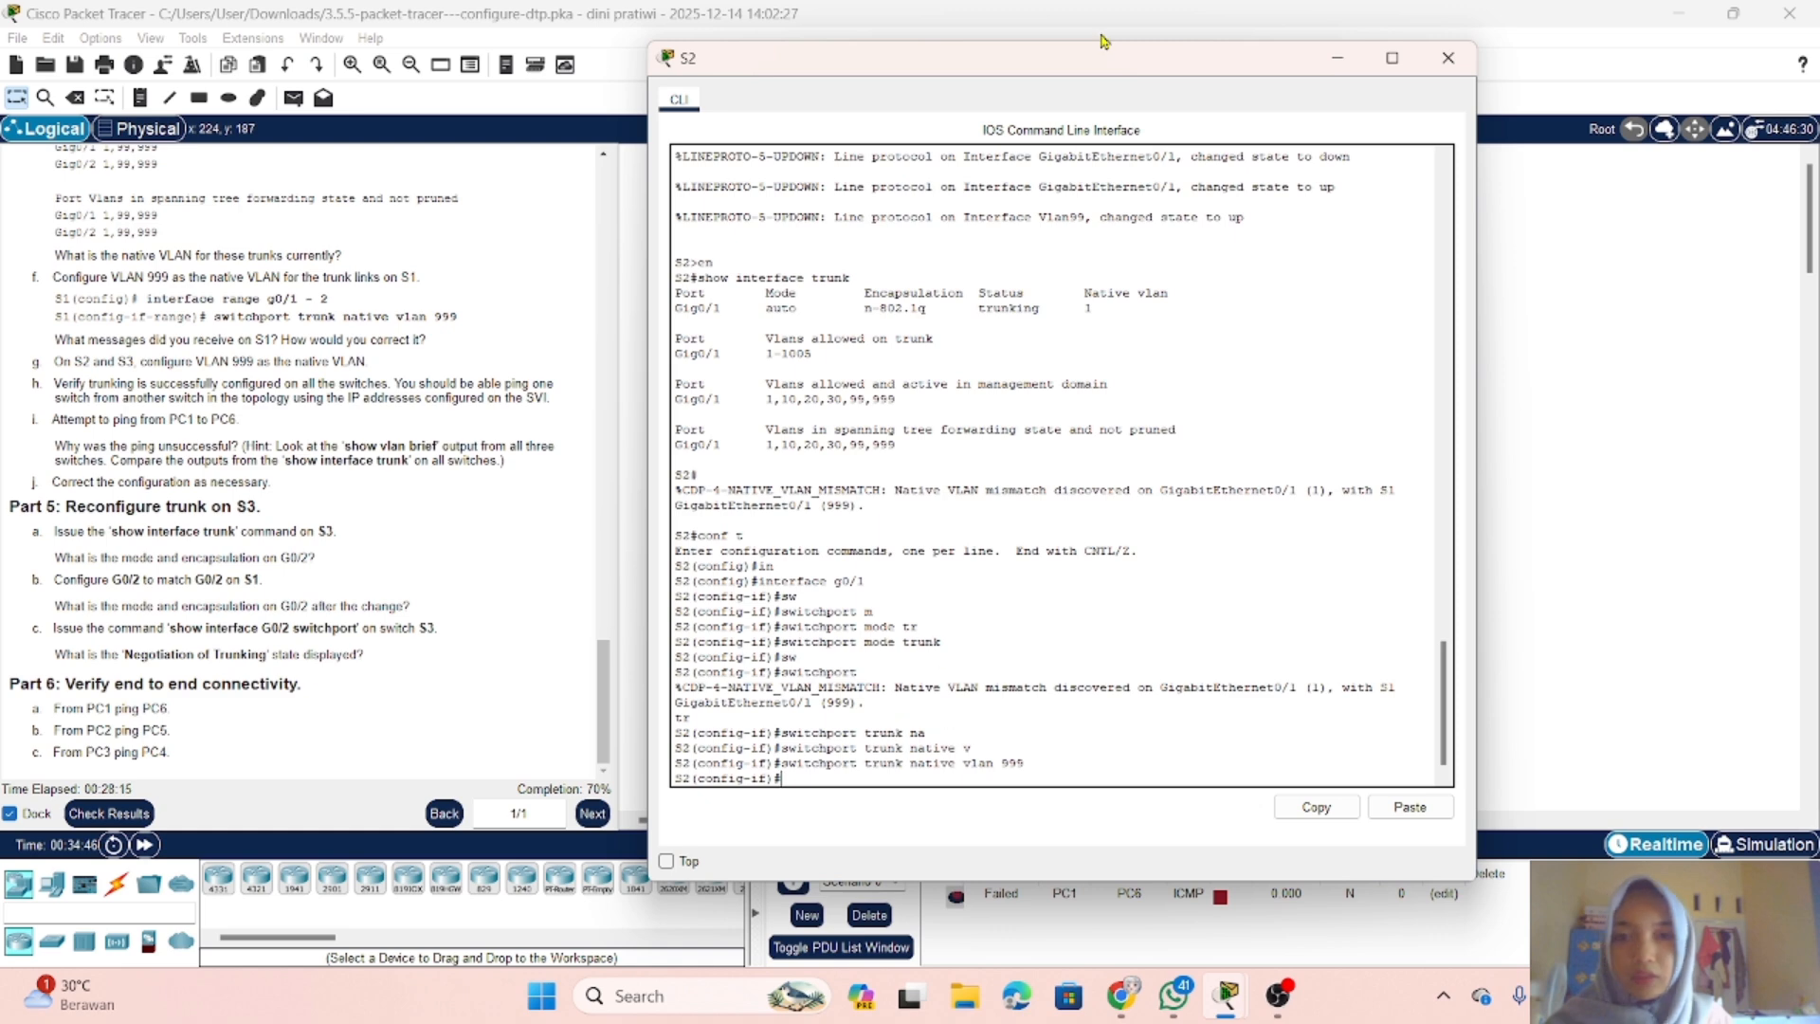
# Step: Switch from the S2 console to the S3 console and enter global configuration mode with en and conf t
pyautogui.click(1338, 58)
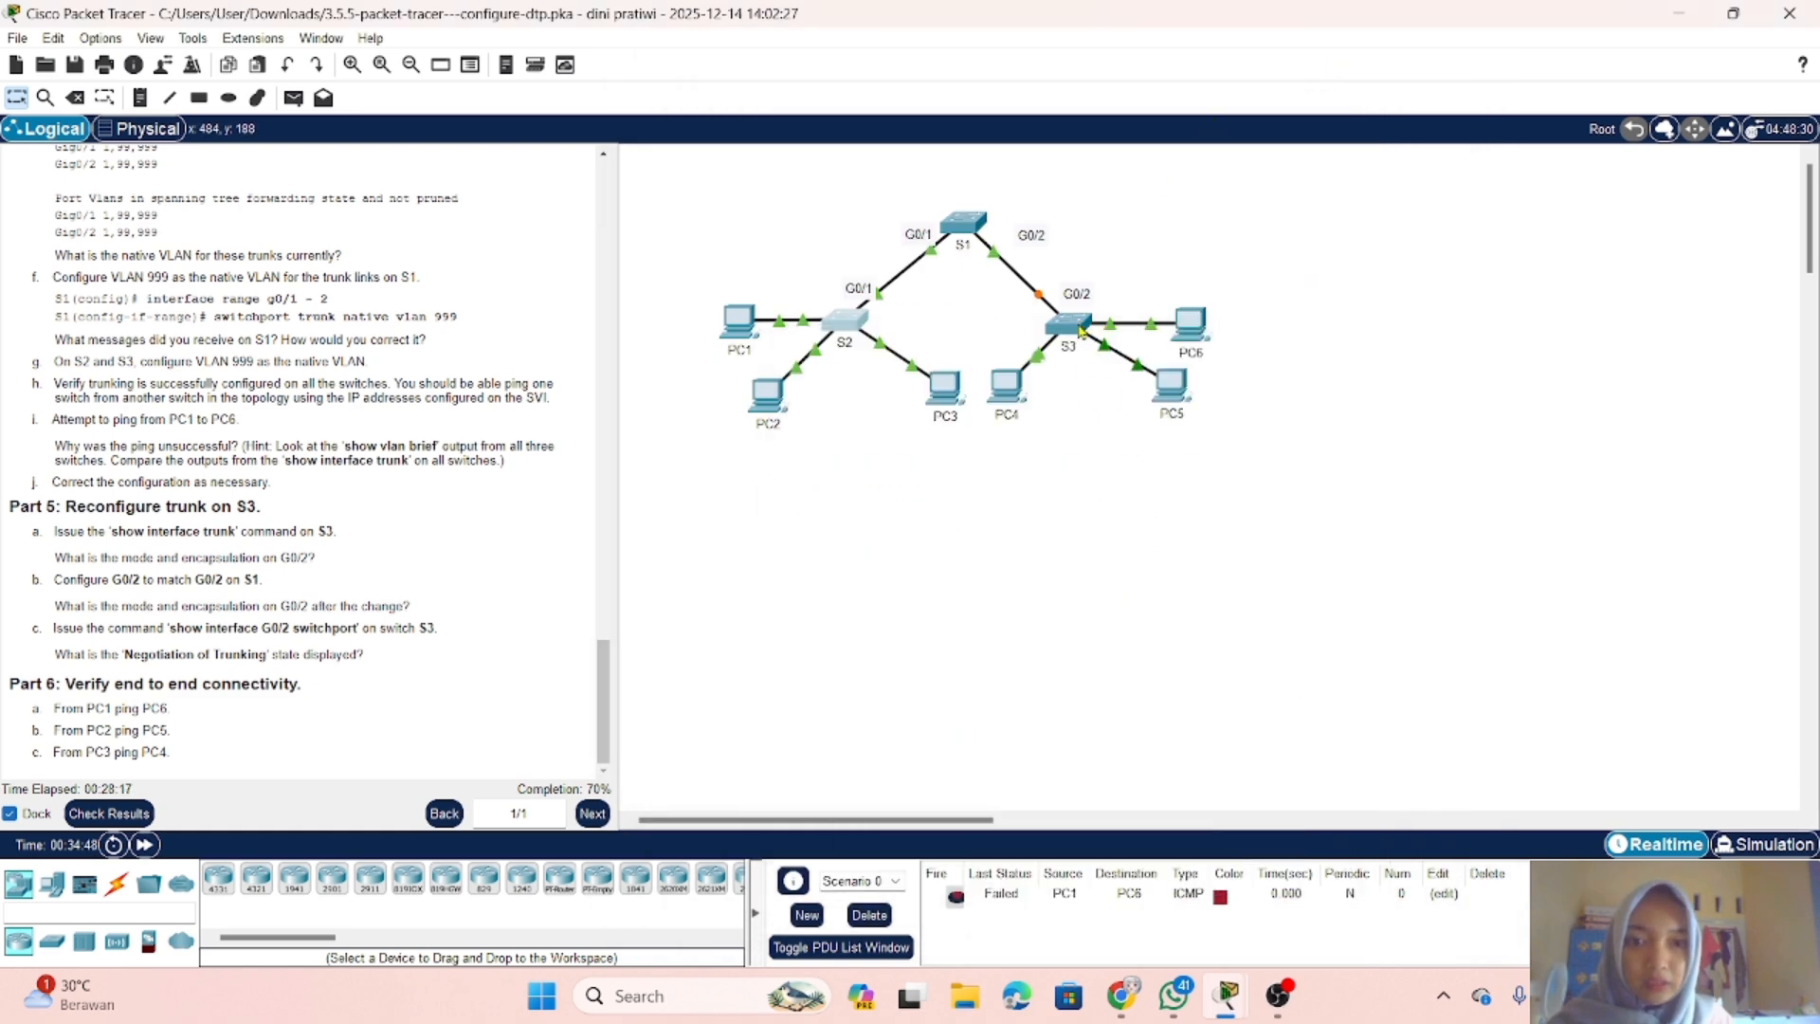
pyautogui.click(1082, 330)
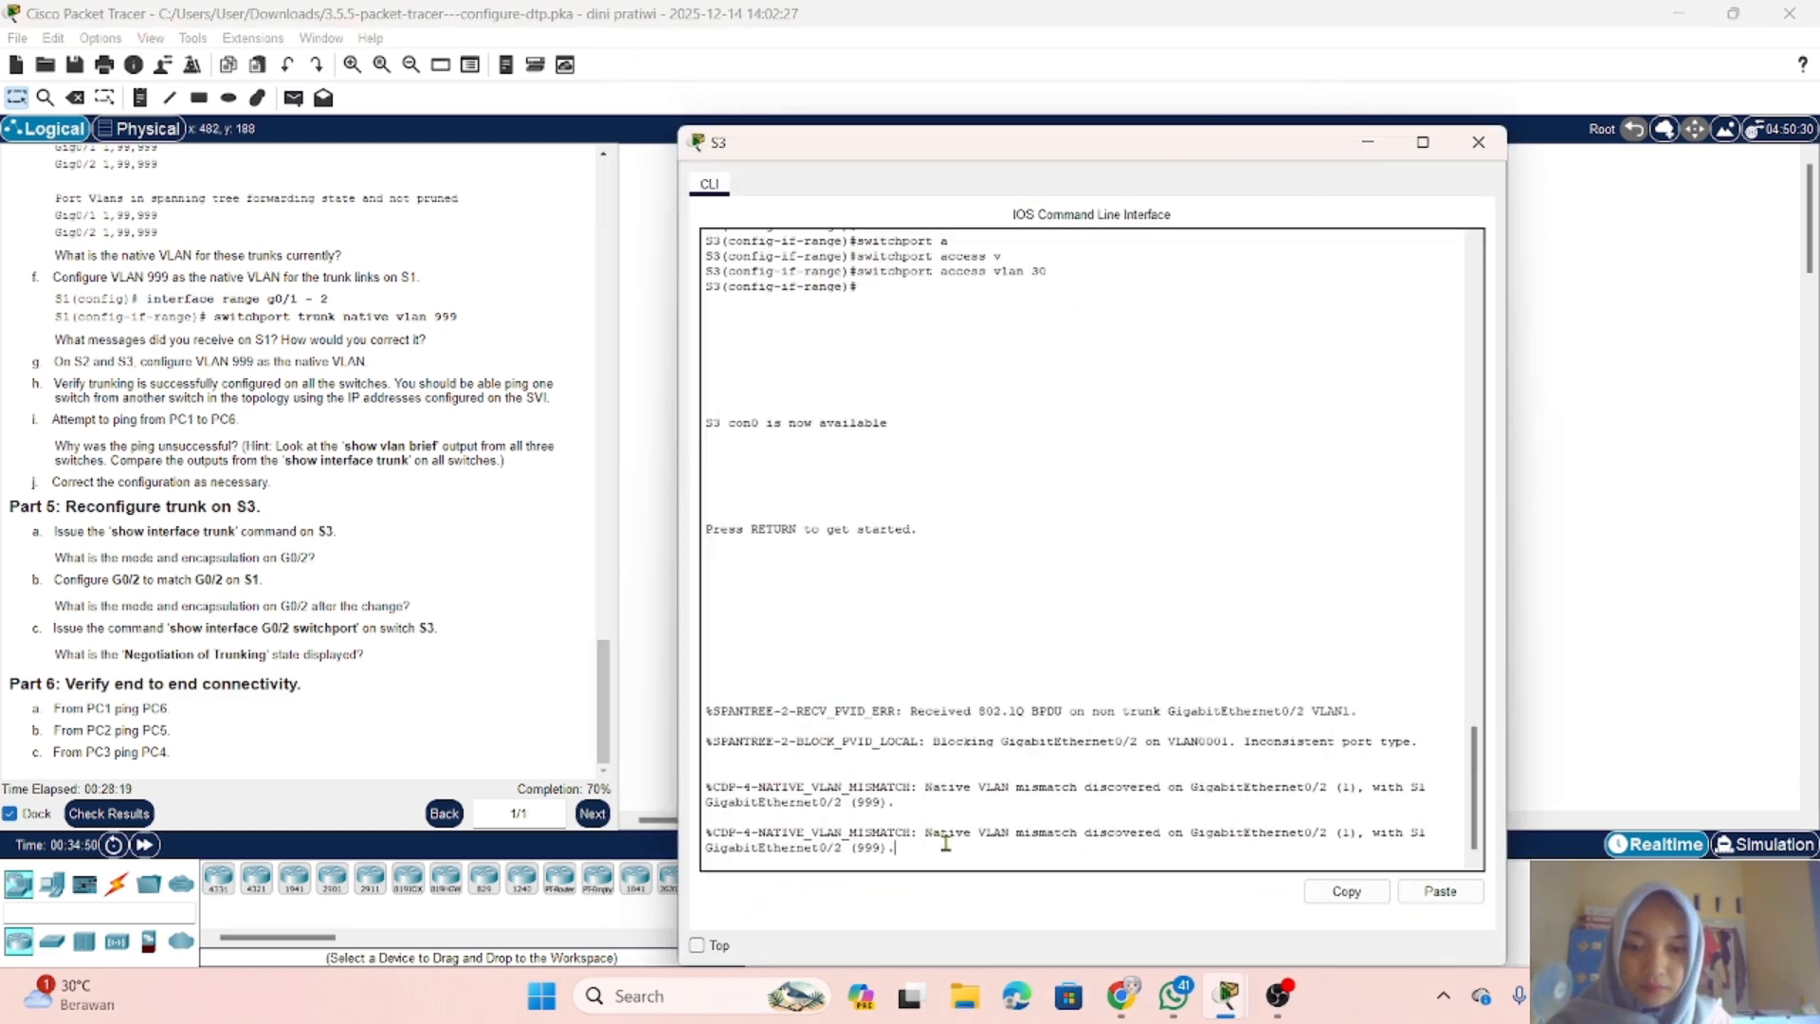
pyautogui.press('Return')
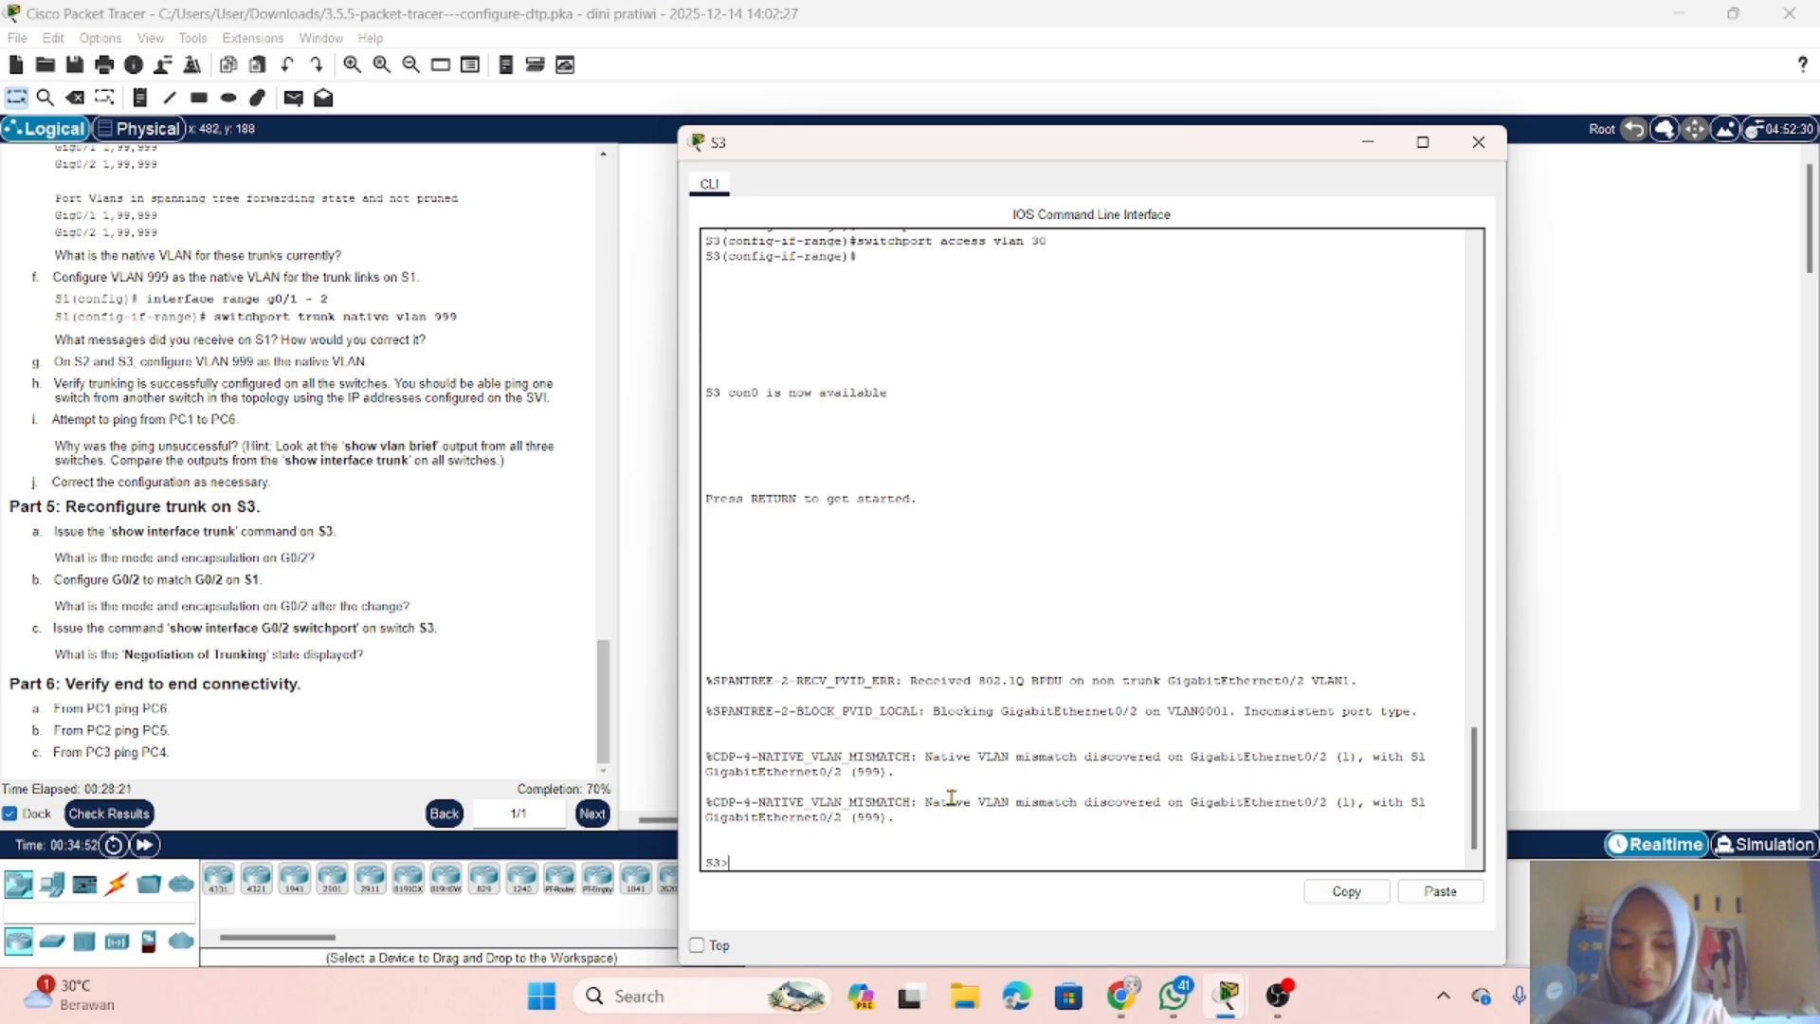
pyautogui.write('en')
pyautogui.press('Return')
pyautogui.write('con')
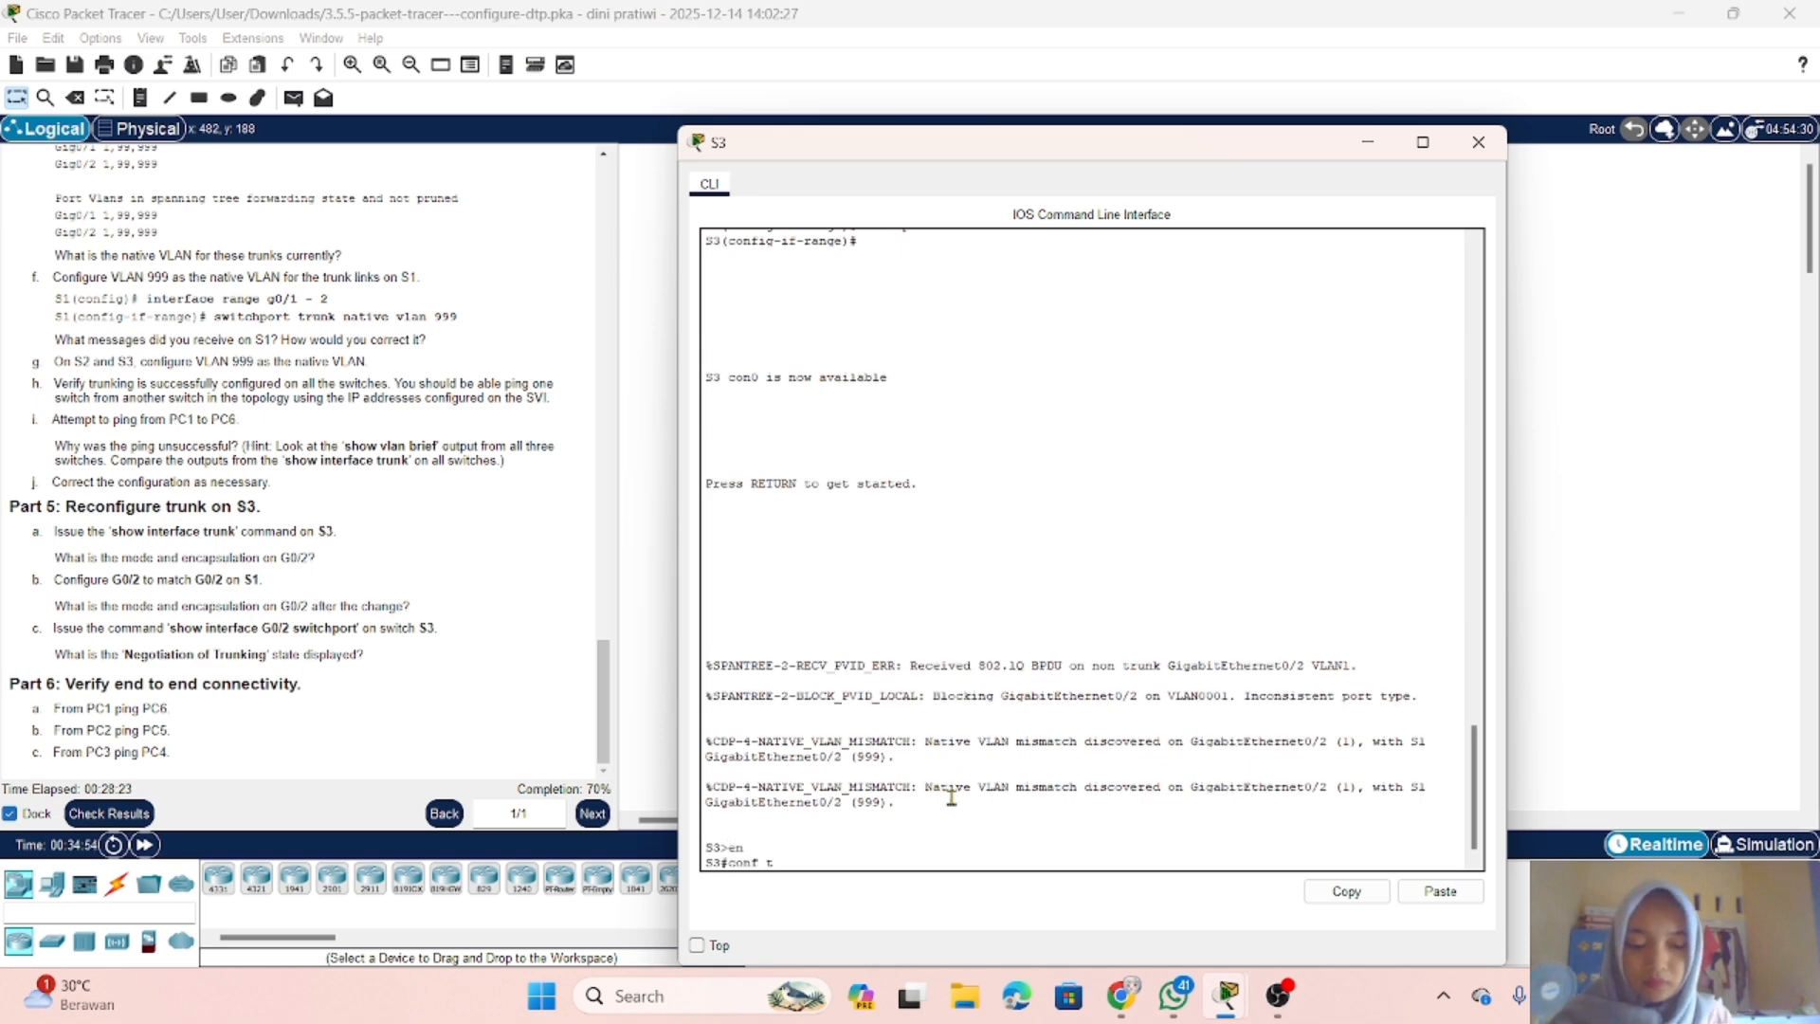
pyautogui.write('f t')
pyautogui.press('Return')
# Step: Configure interface g0/2 on S3 as a trunk with switchport mode trunk
pyautogui.write('ig)#i')
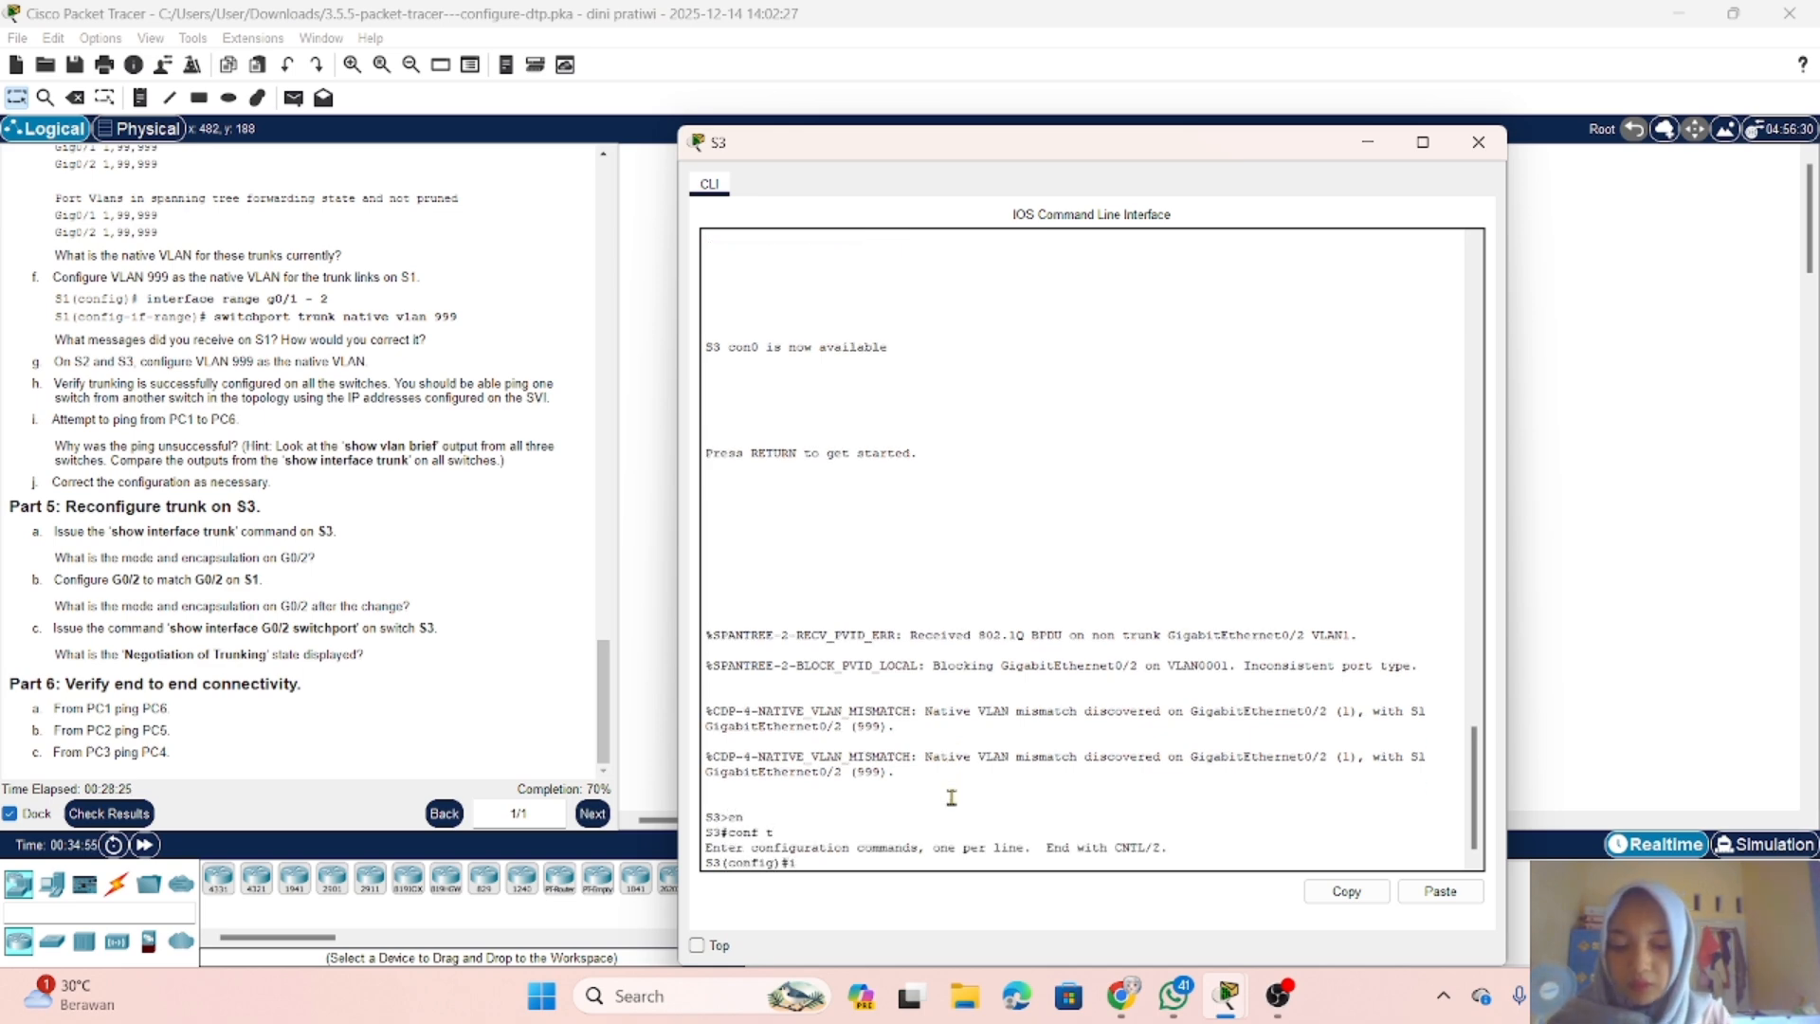
pyautogui.write('nterface')
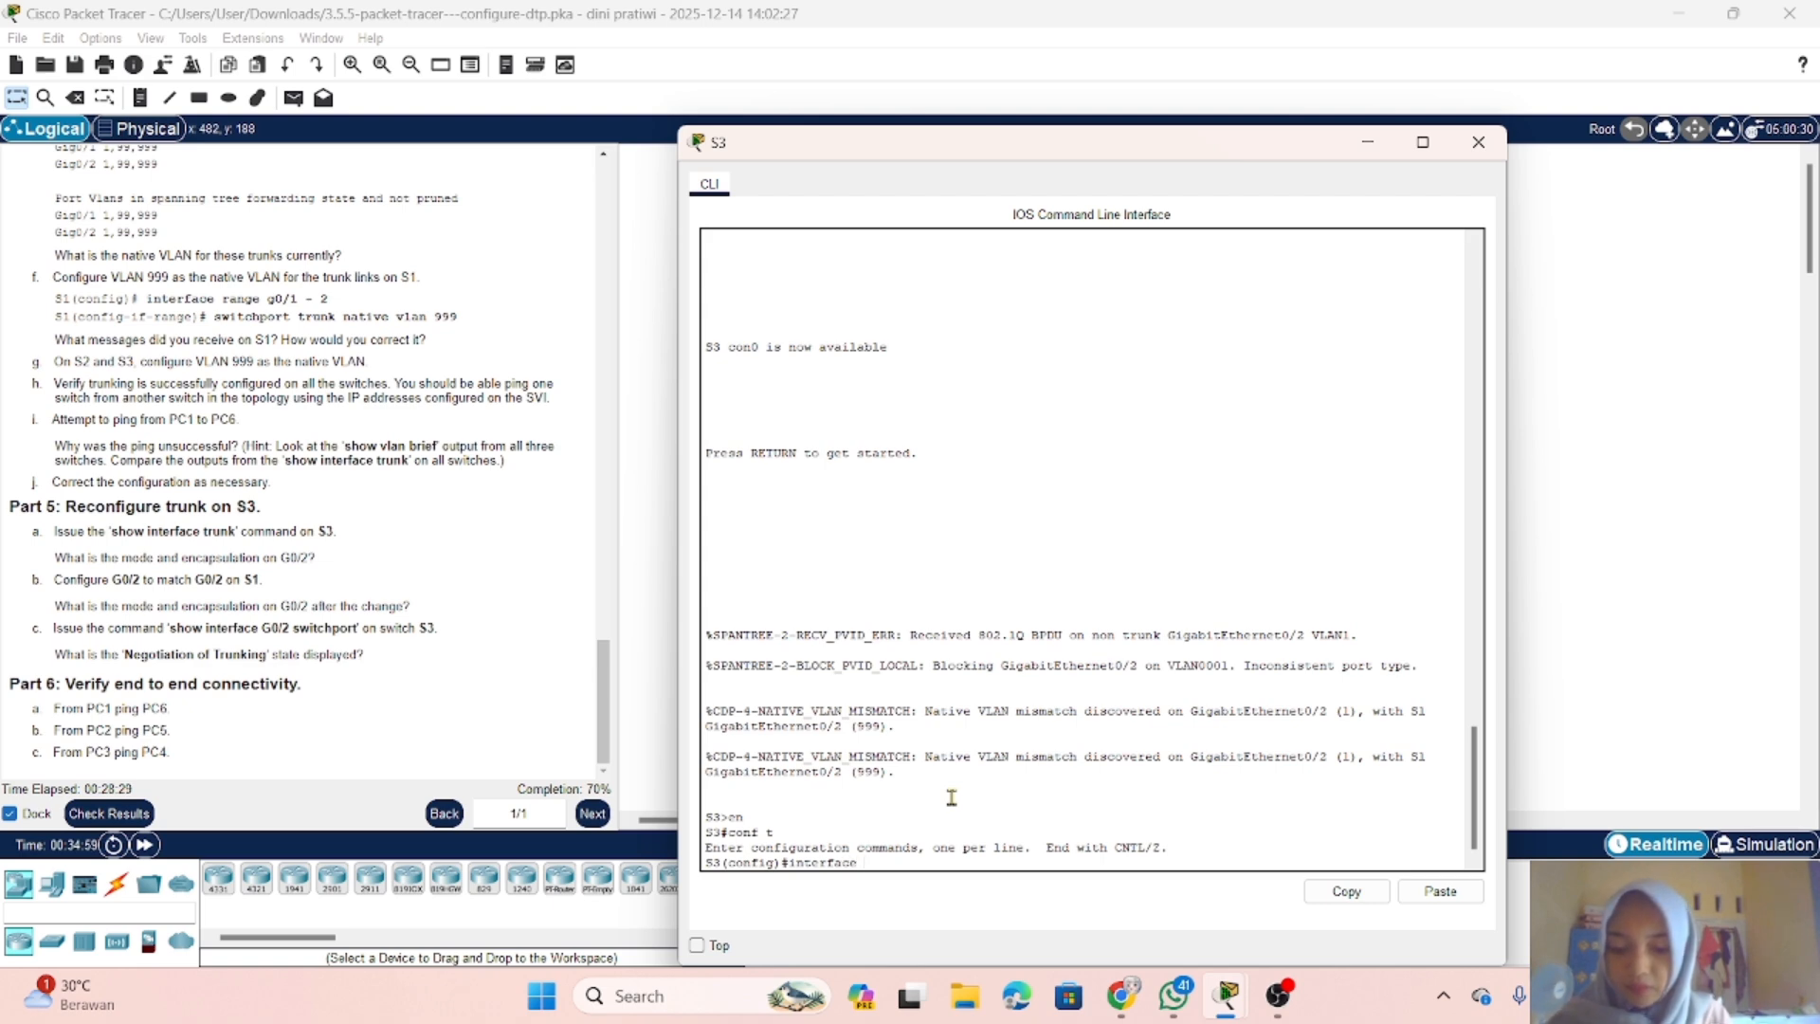
pyautogui.write('g0')
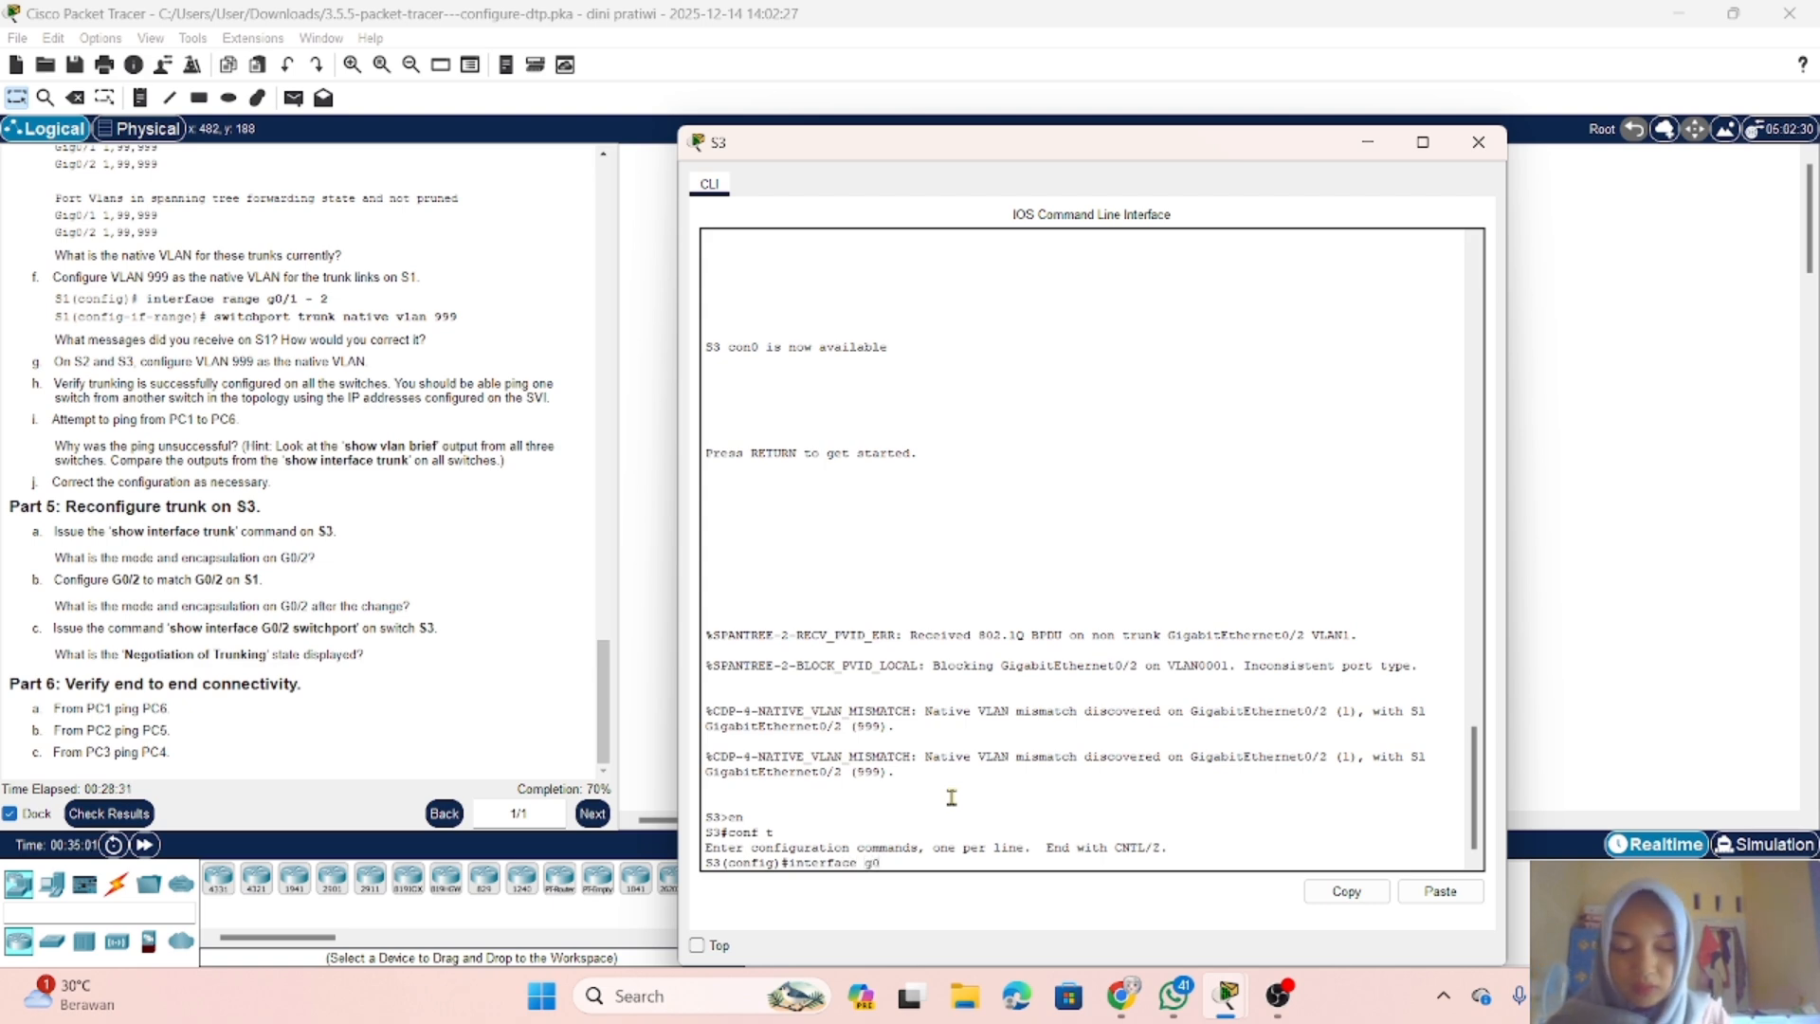
pyautogui.write('/2')
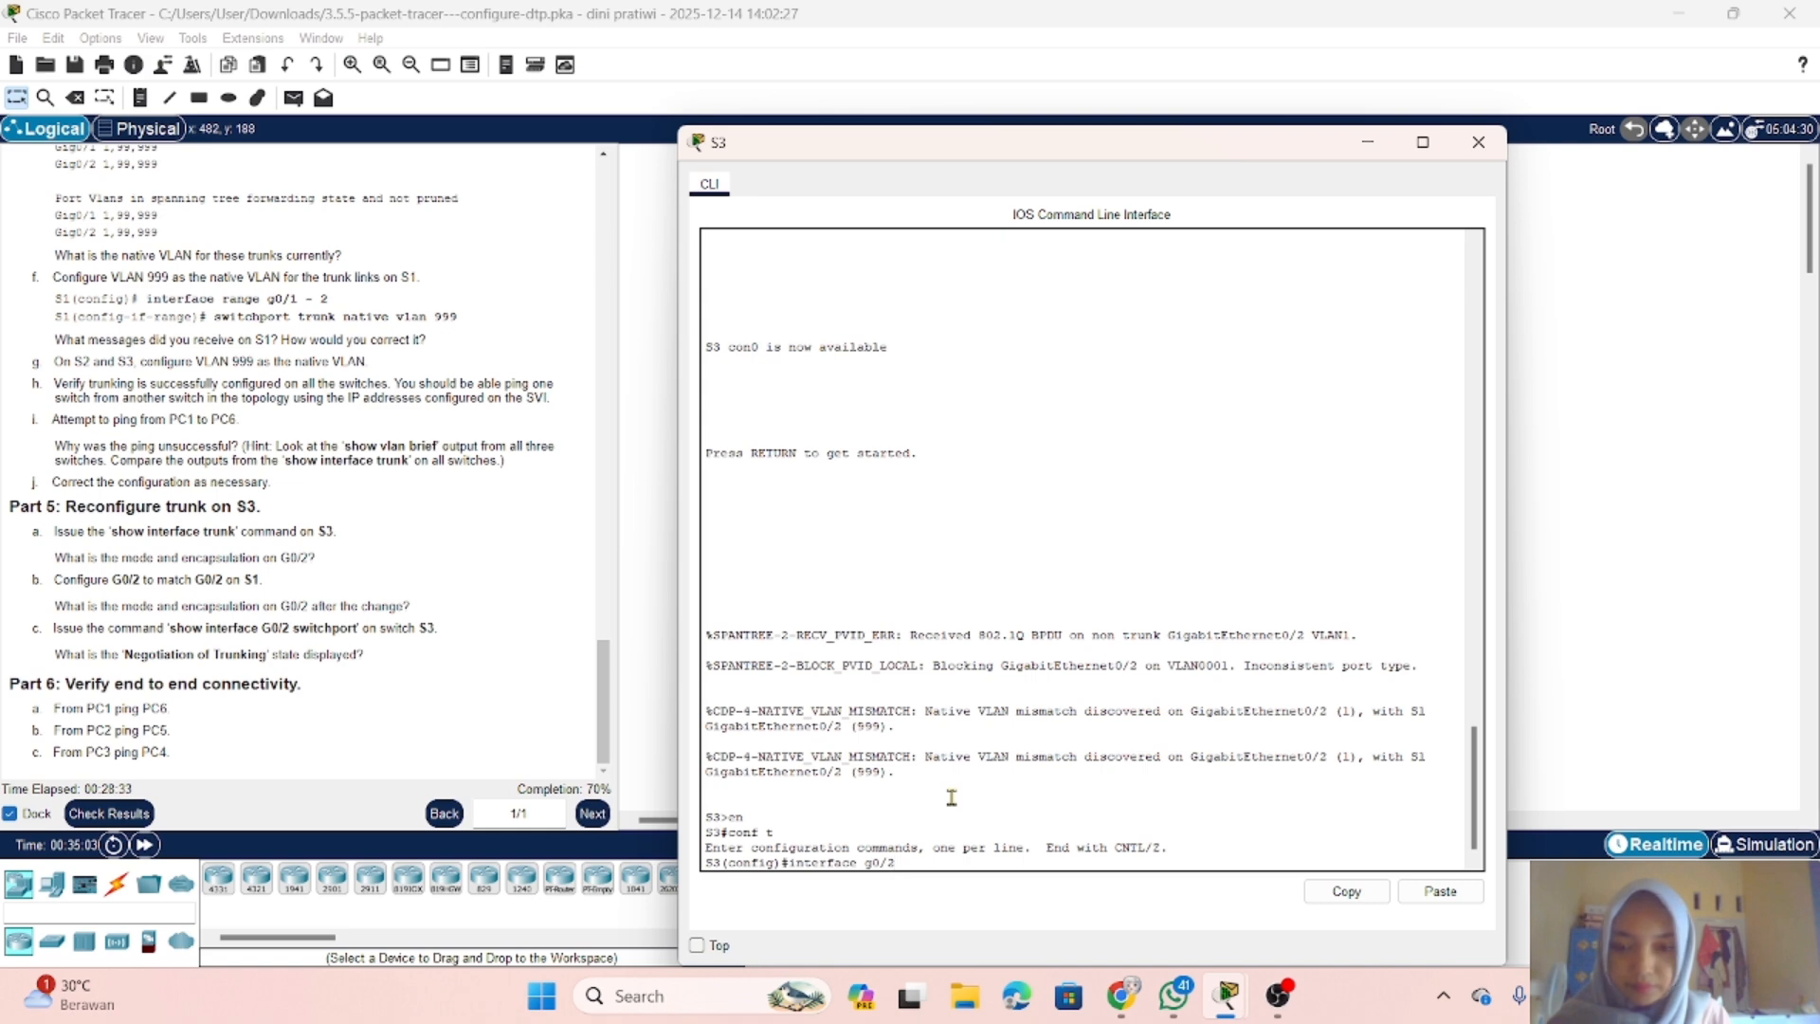
pyautogui.press('Return')
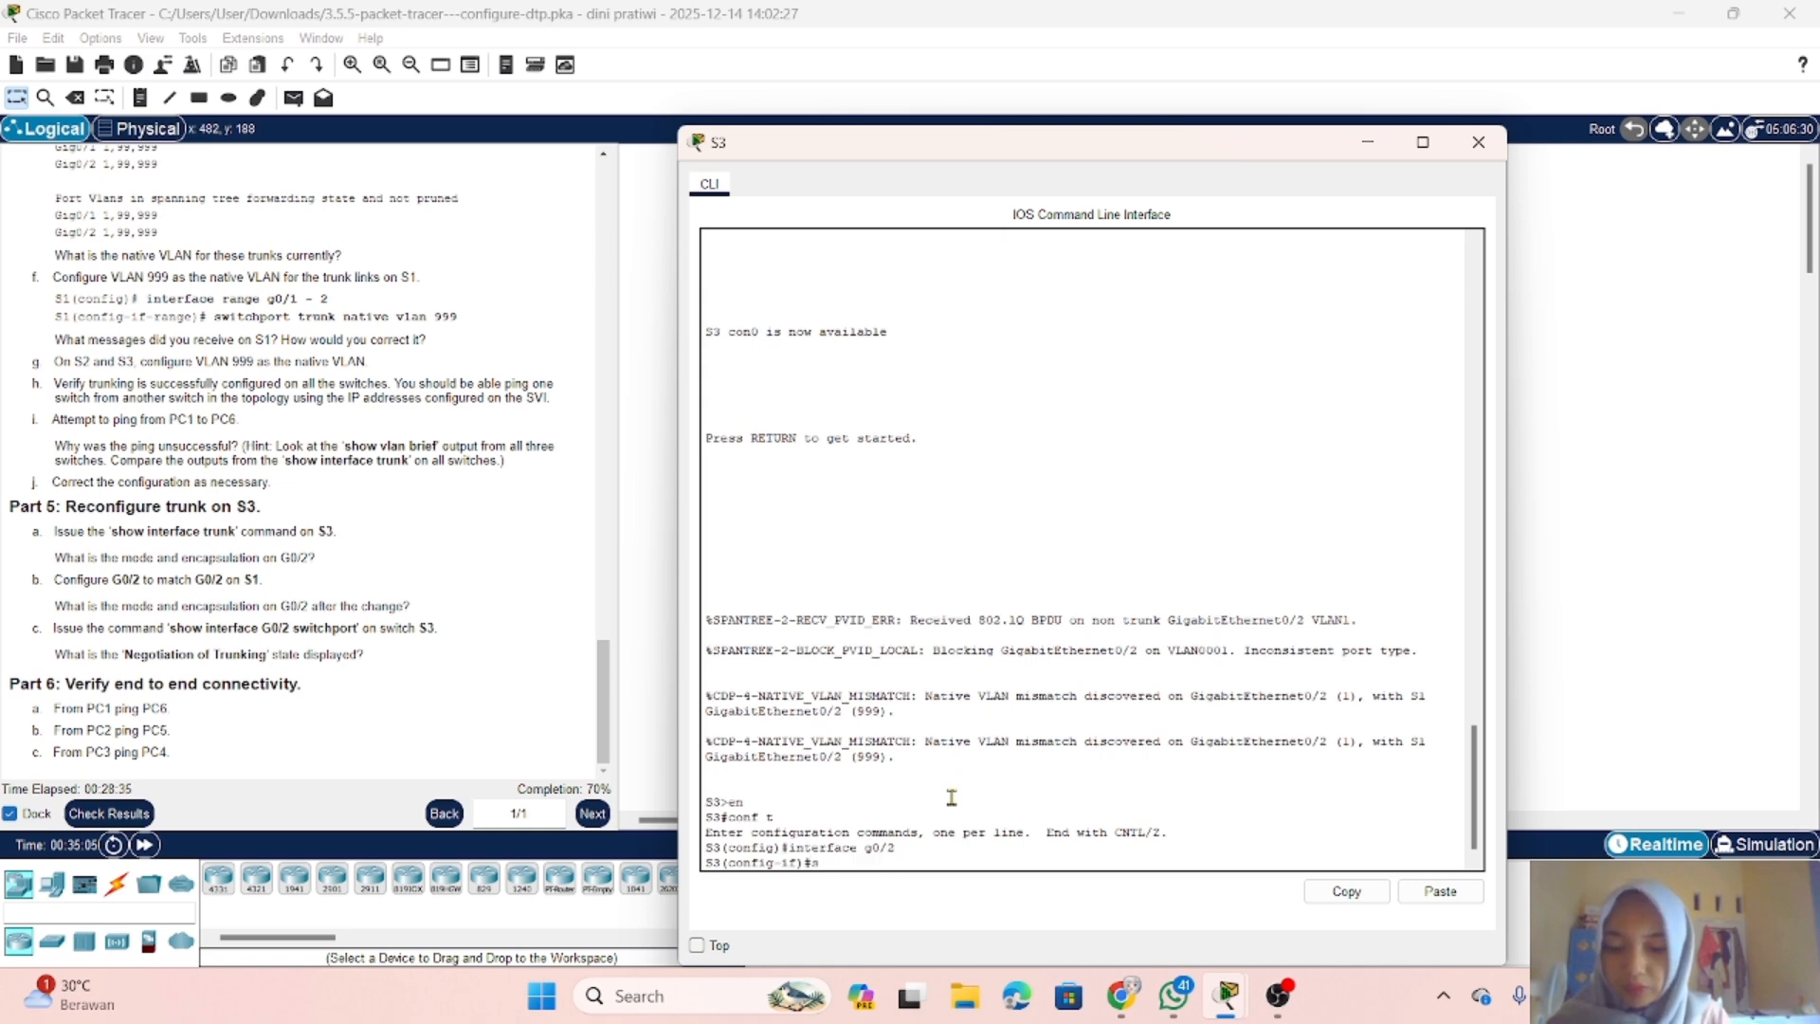
pyautogui.write('sw')
pyautogui.press('Tab')
pyautogui.write('m')
pyautogui.press('Tab')
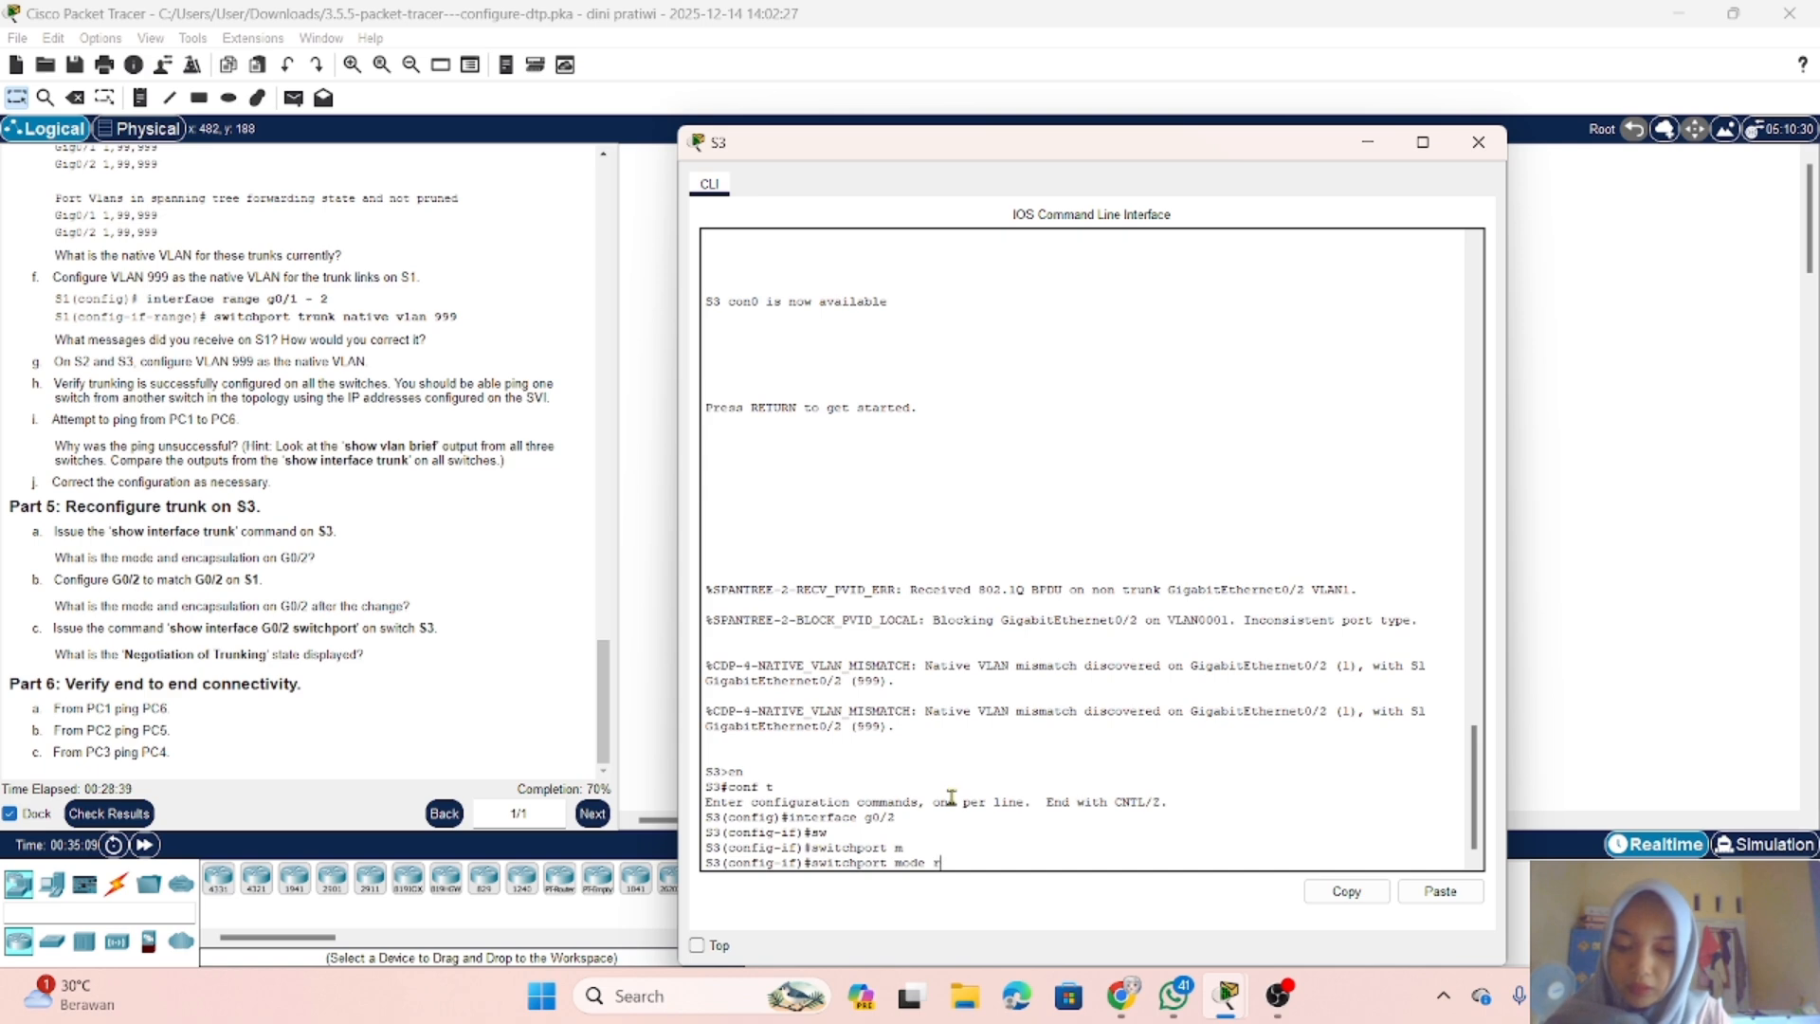
pyautogui.write('t')
pyautogui.press('Tab')
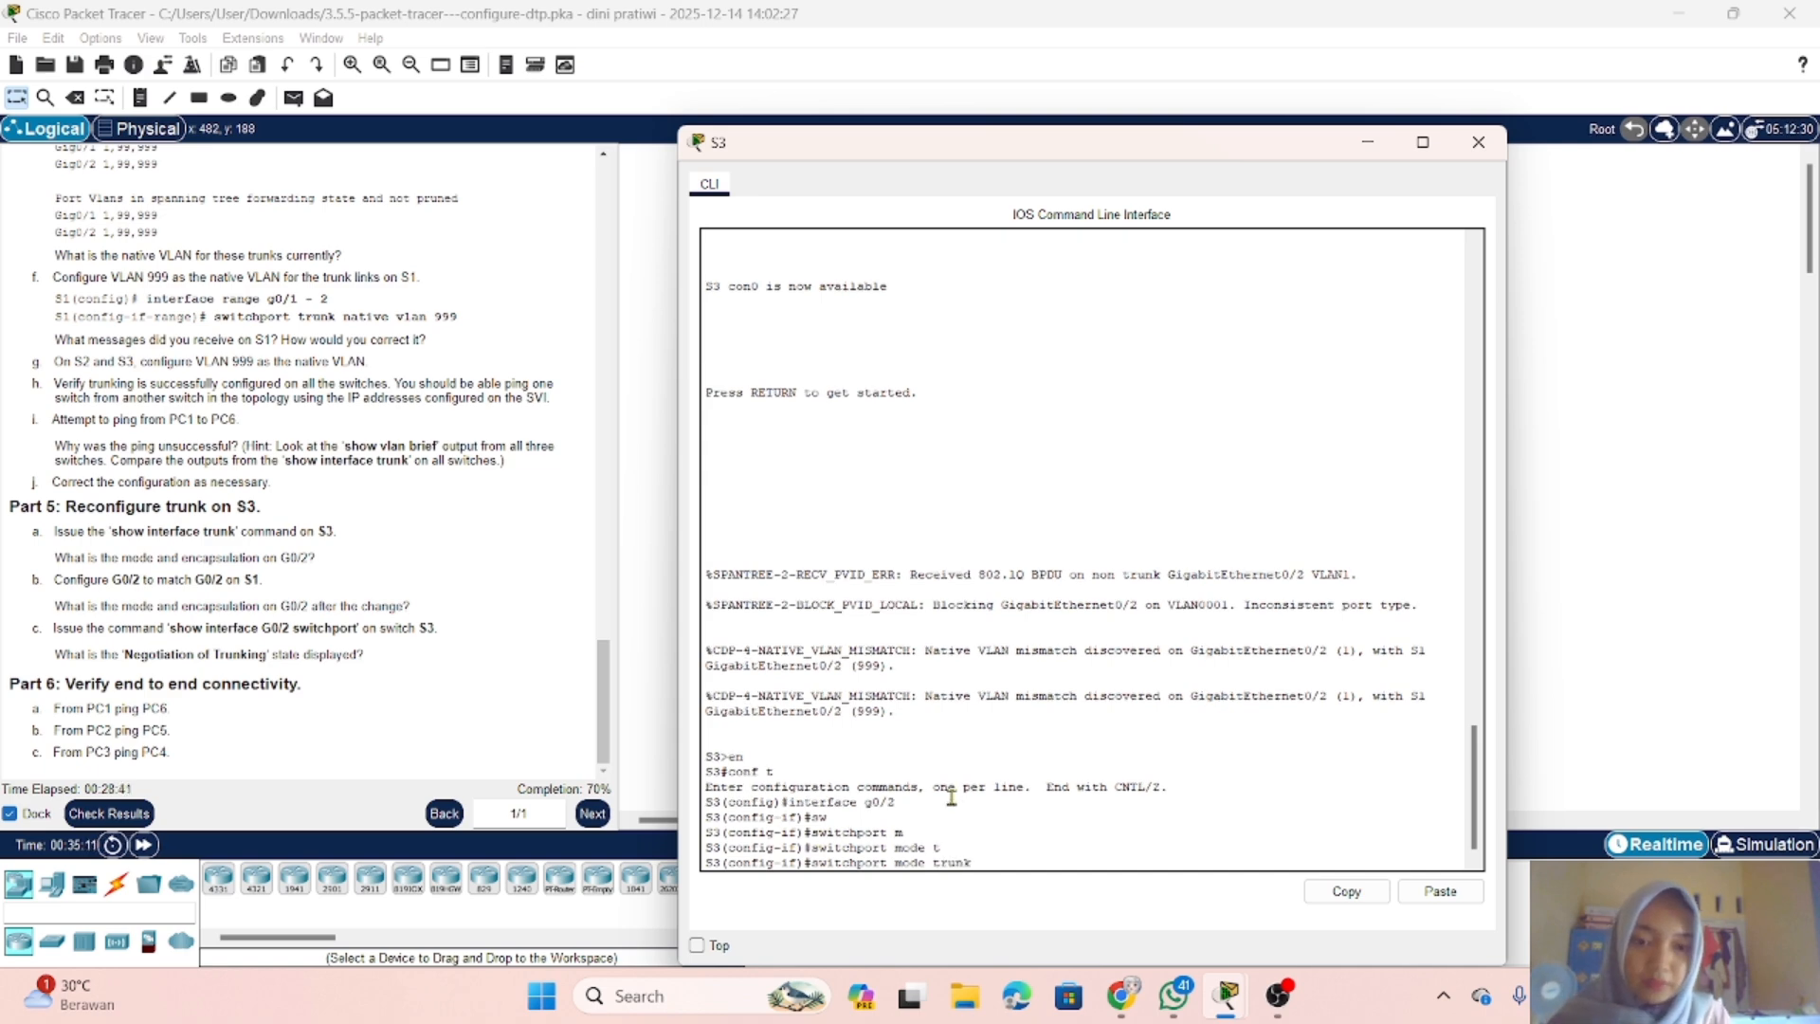
pyautogui.press('Return')
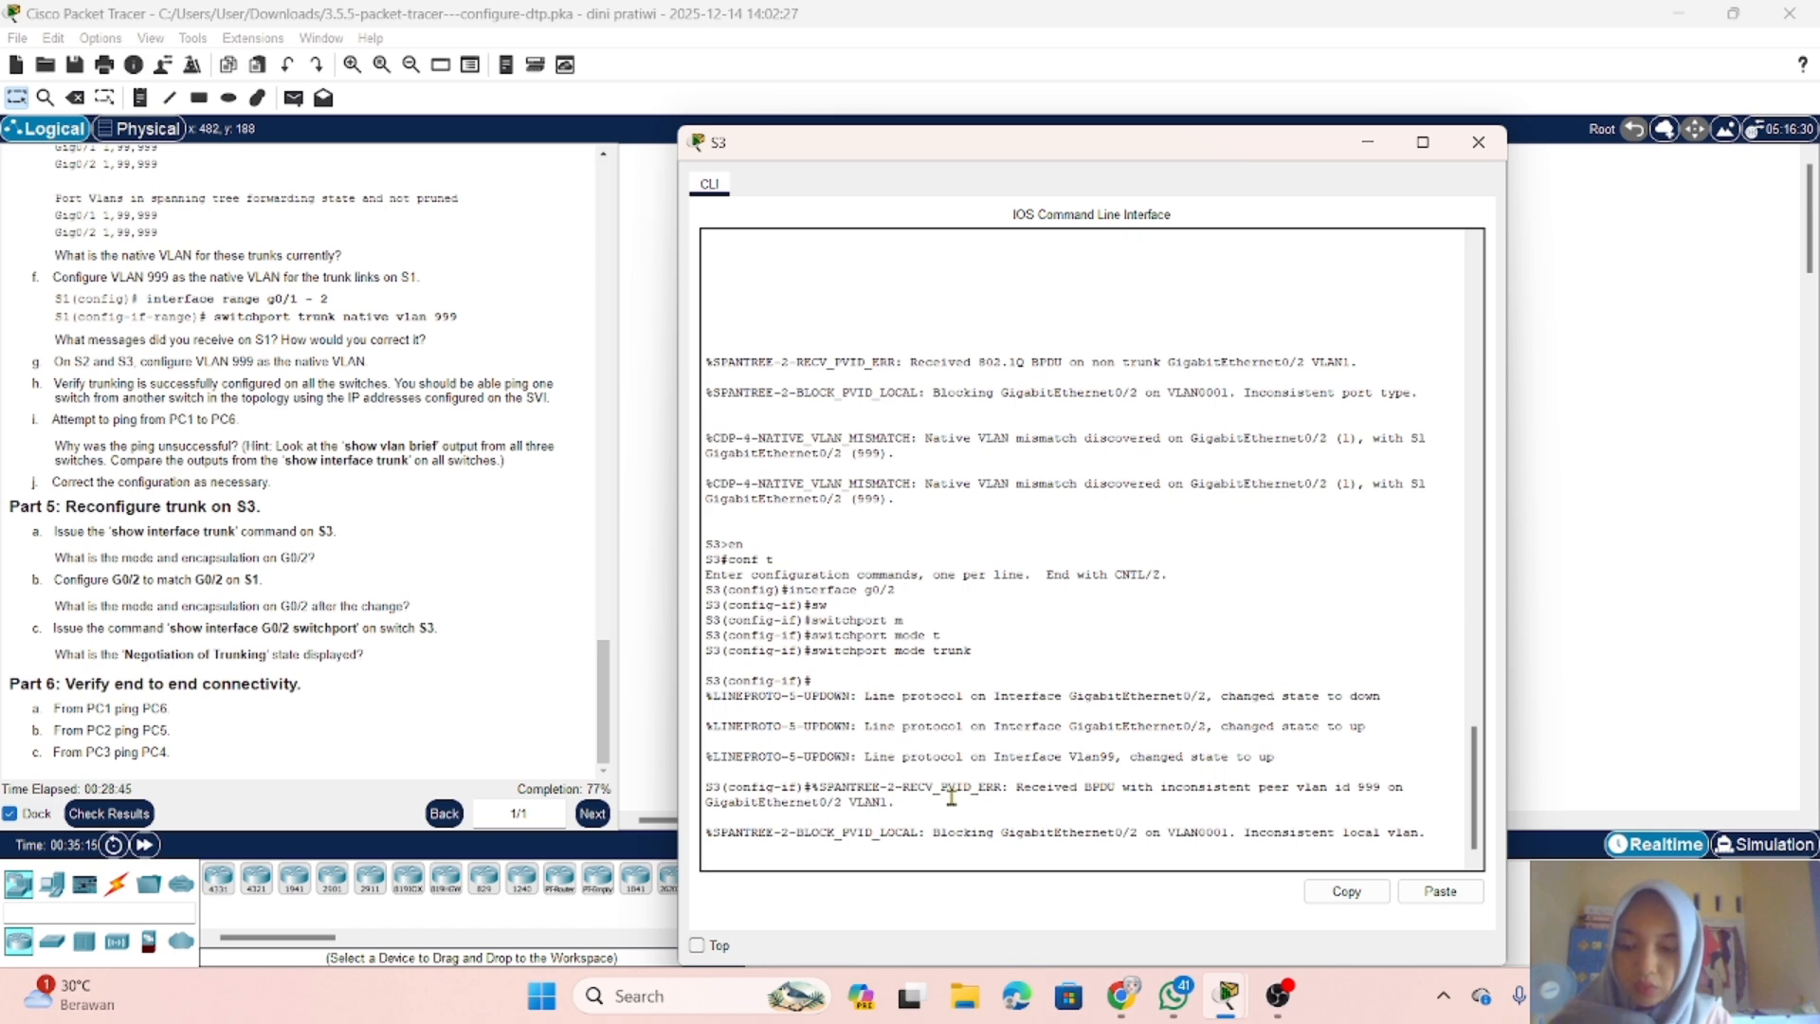
# Step: Set VLAN 999 as the native VLAN on S3's g0/2 with switchport trunk native vlan 999, then put the console away
pyautogui.write('sw')
pyautogui.press('Tab')
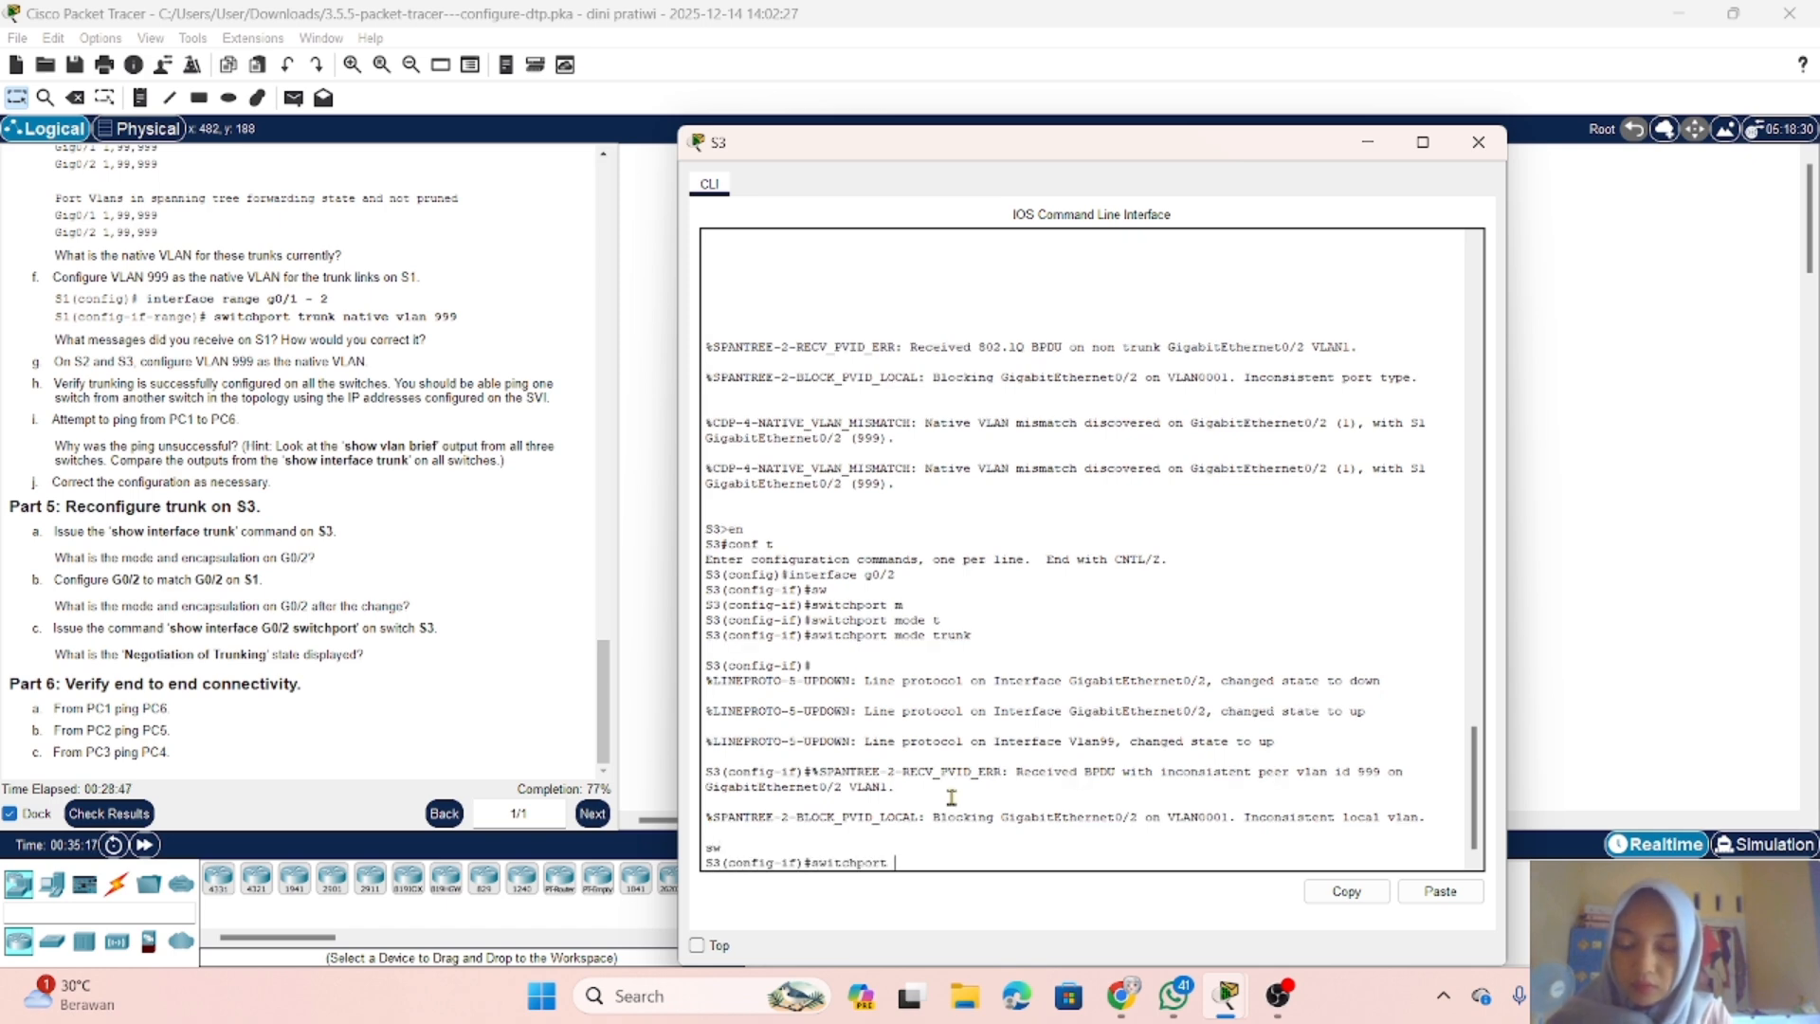
pyautogui.write('t')
pyautogui.press('Tab')
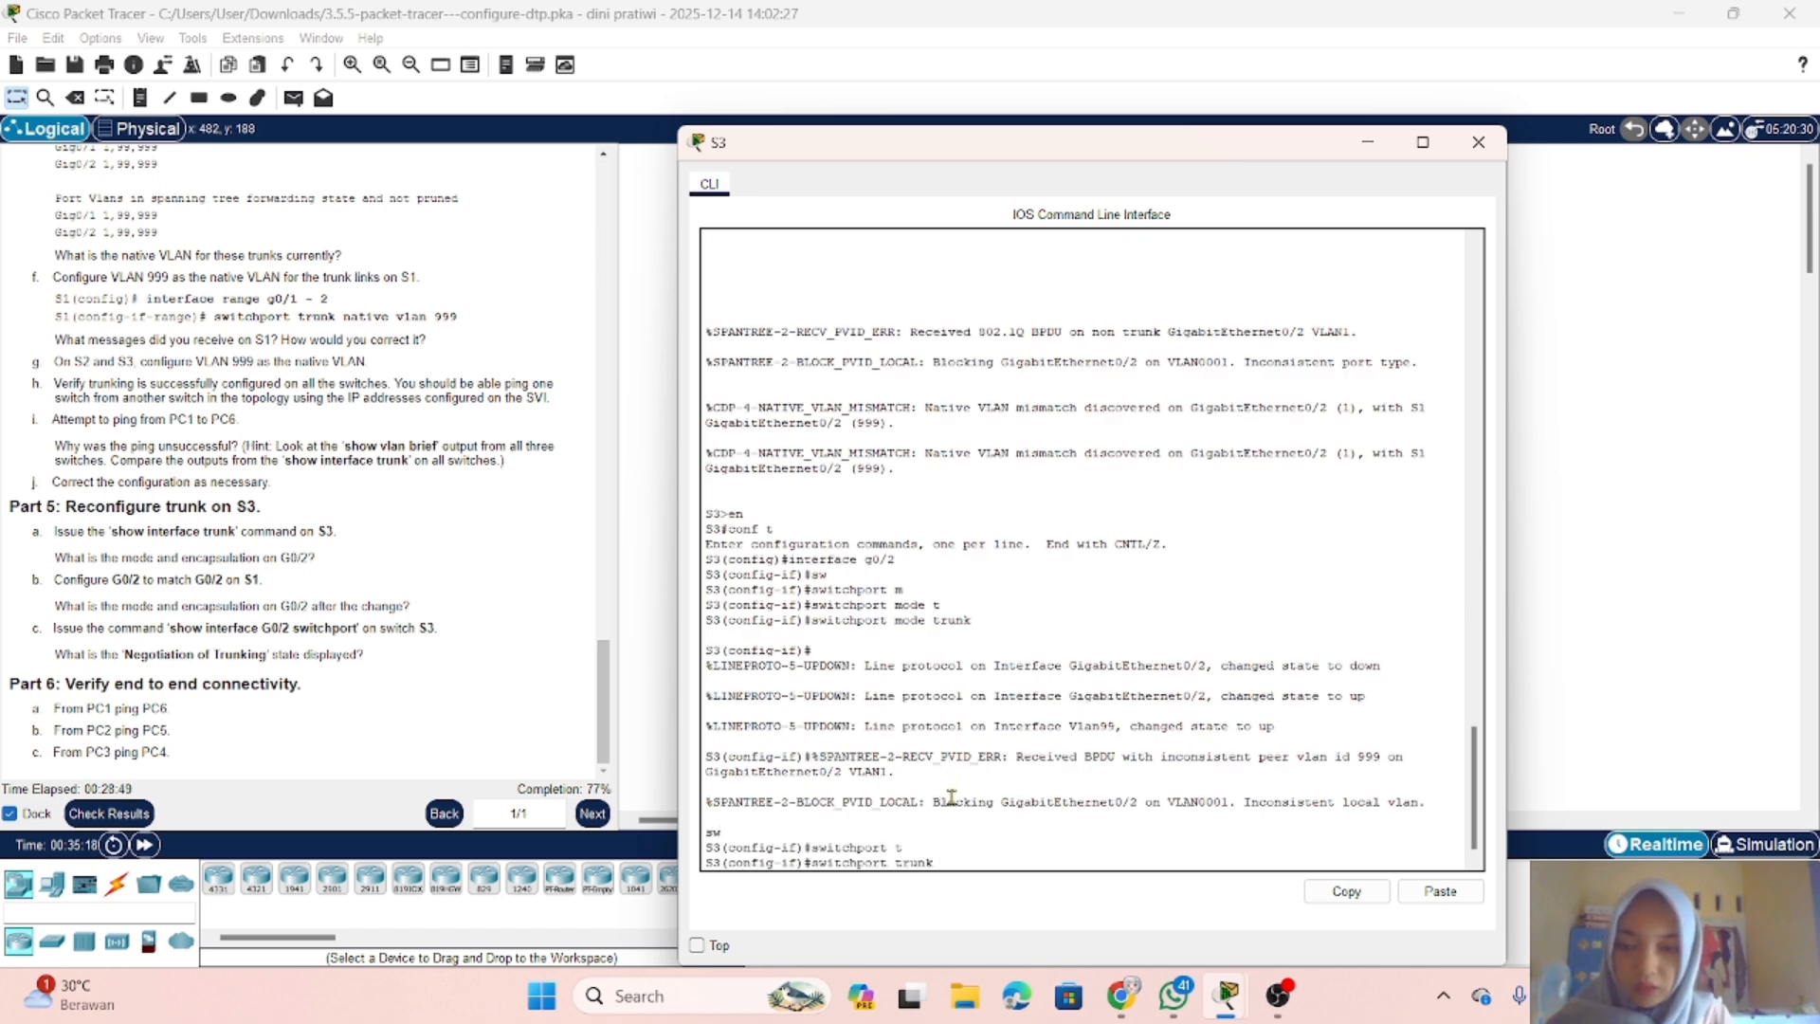
pyautogui.write('n')
pyautogui.press('Tab')
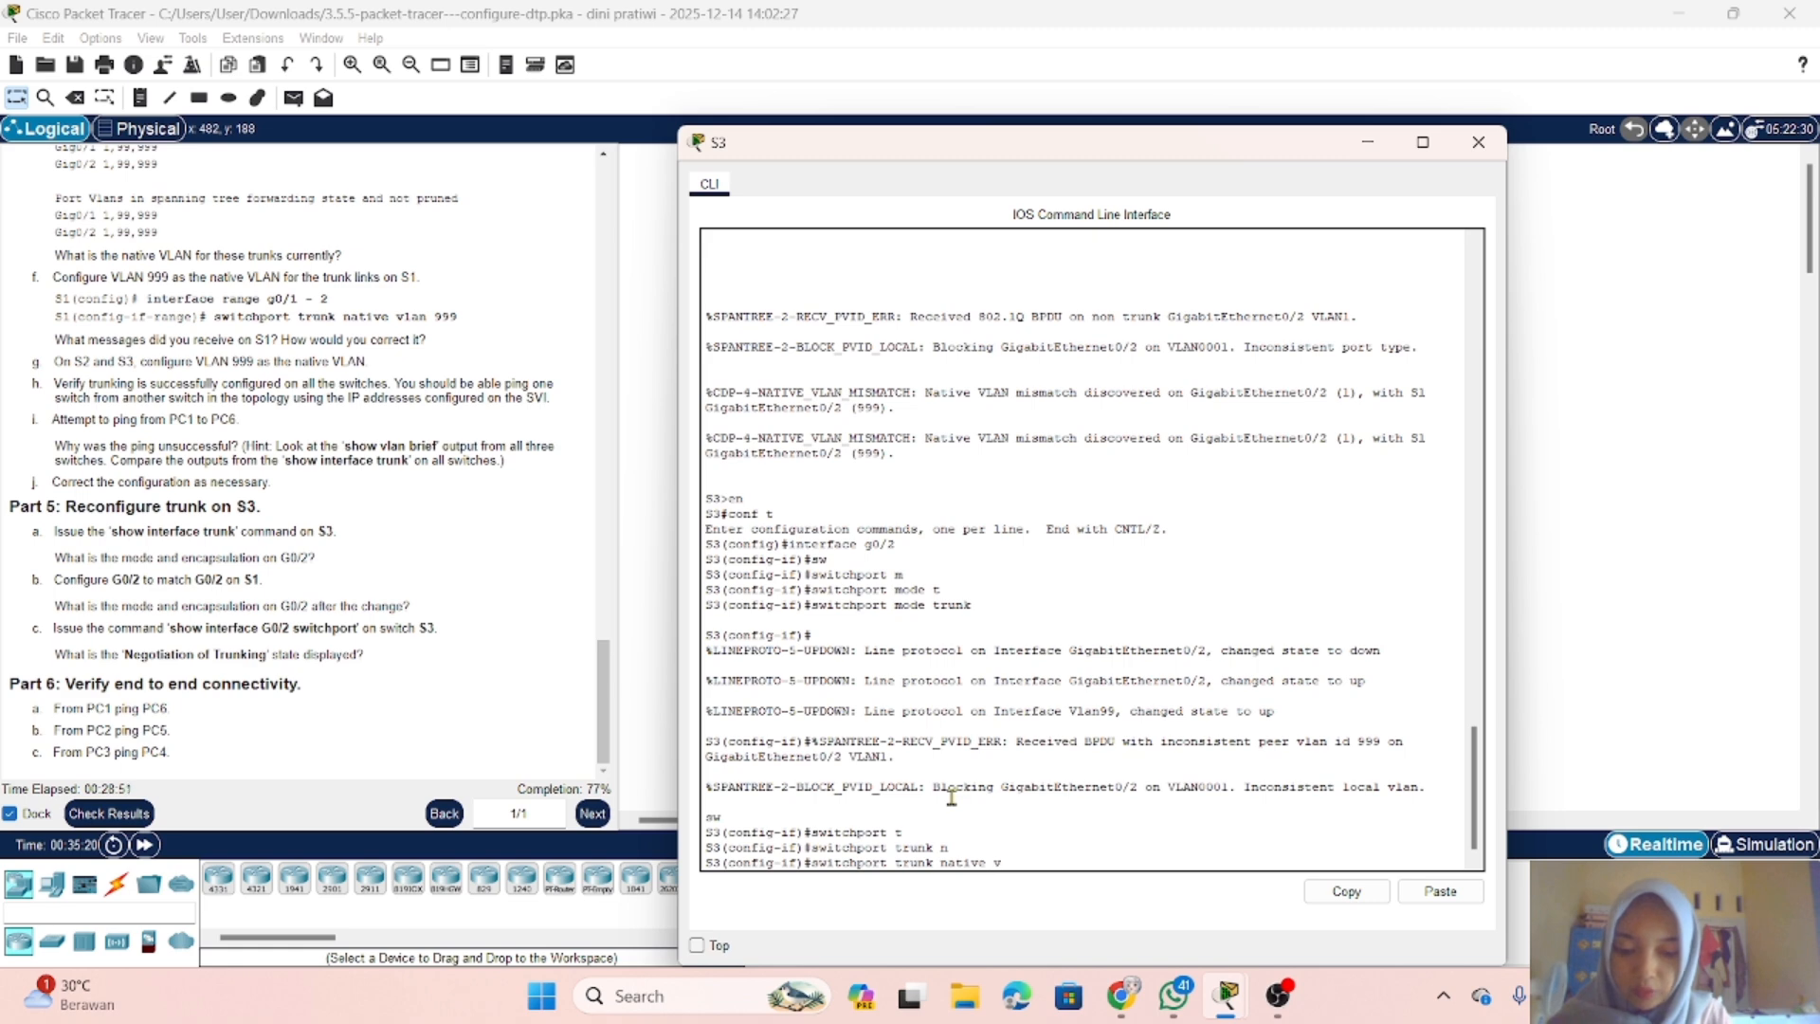
pyautogui.write('v')
pyautogui.press('Tab')
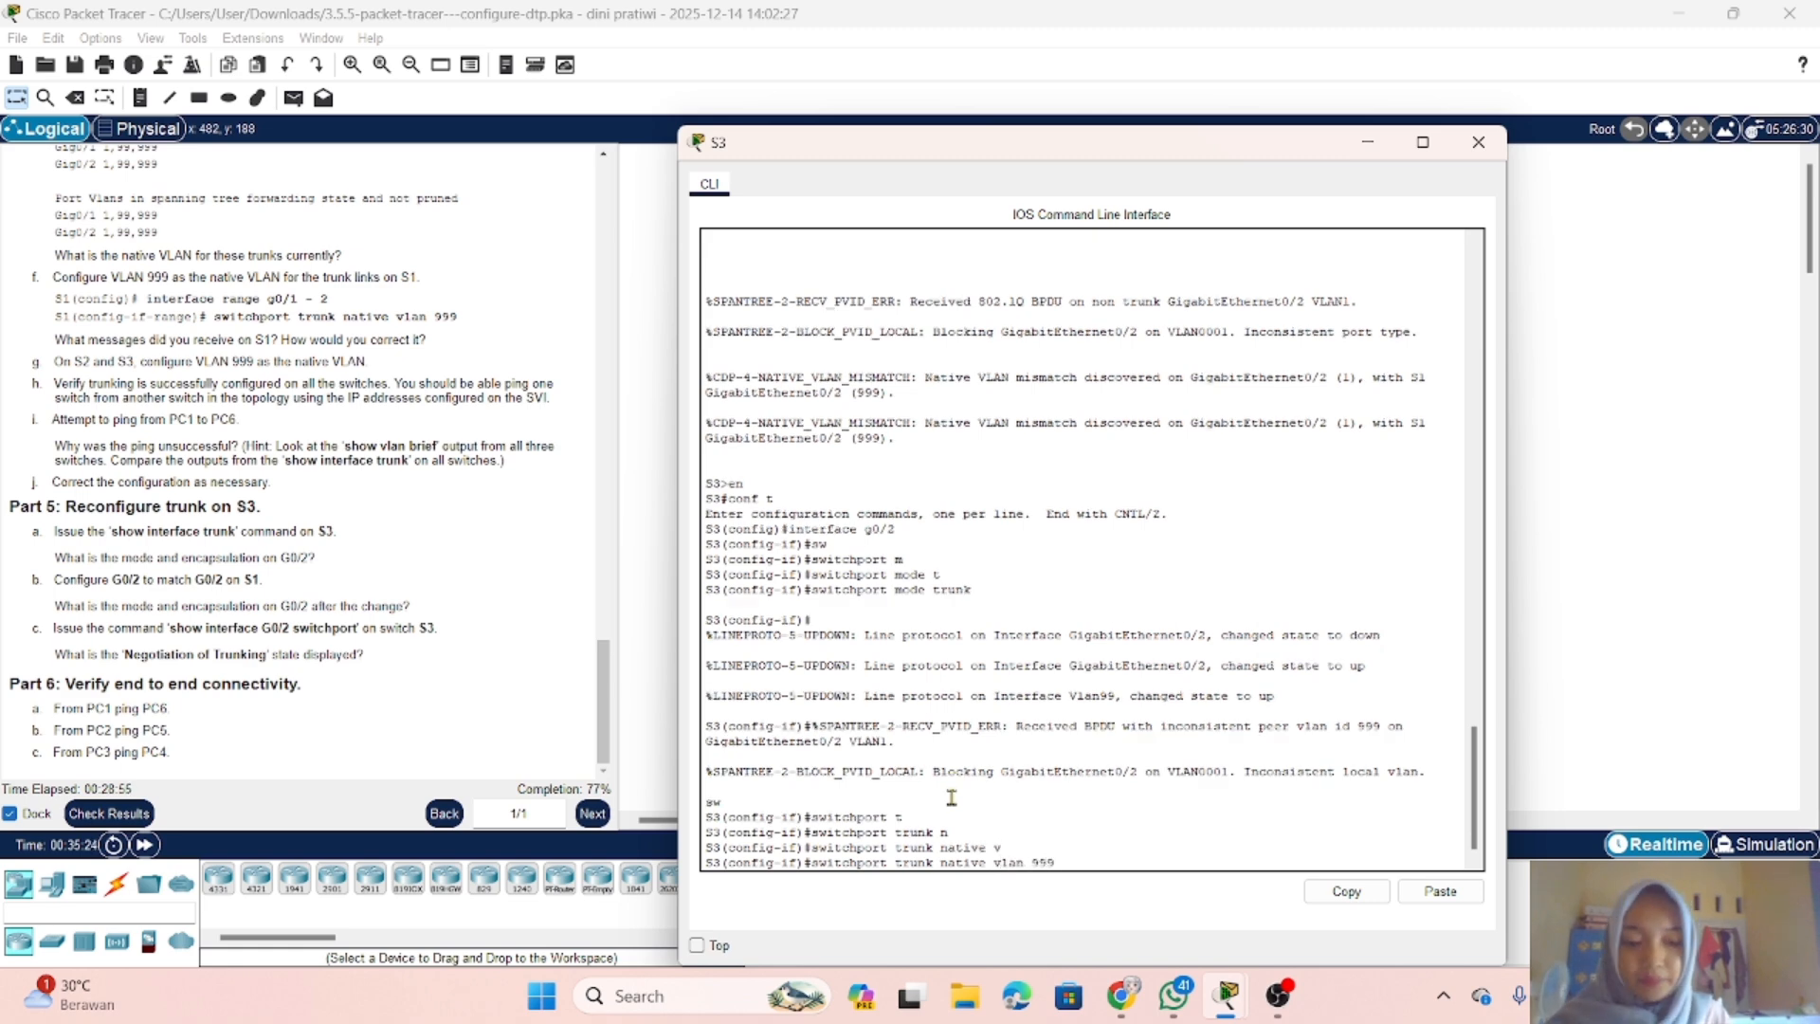
pyautogui.write('999')
pyautogui.press('Return')
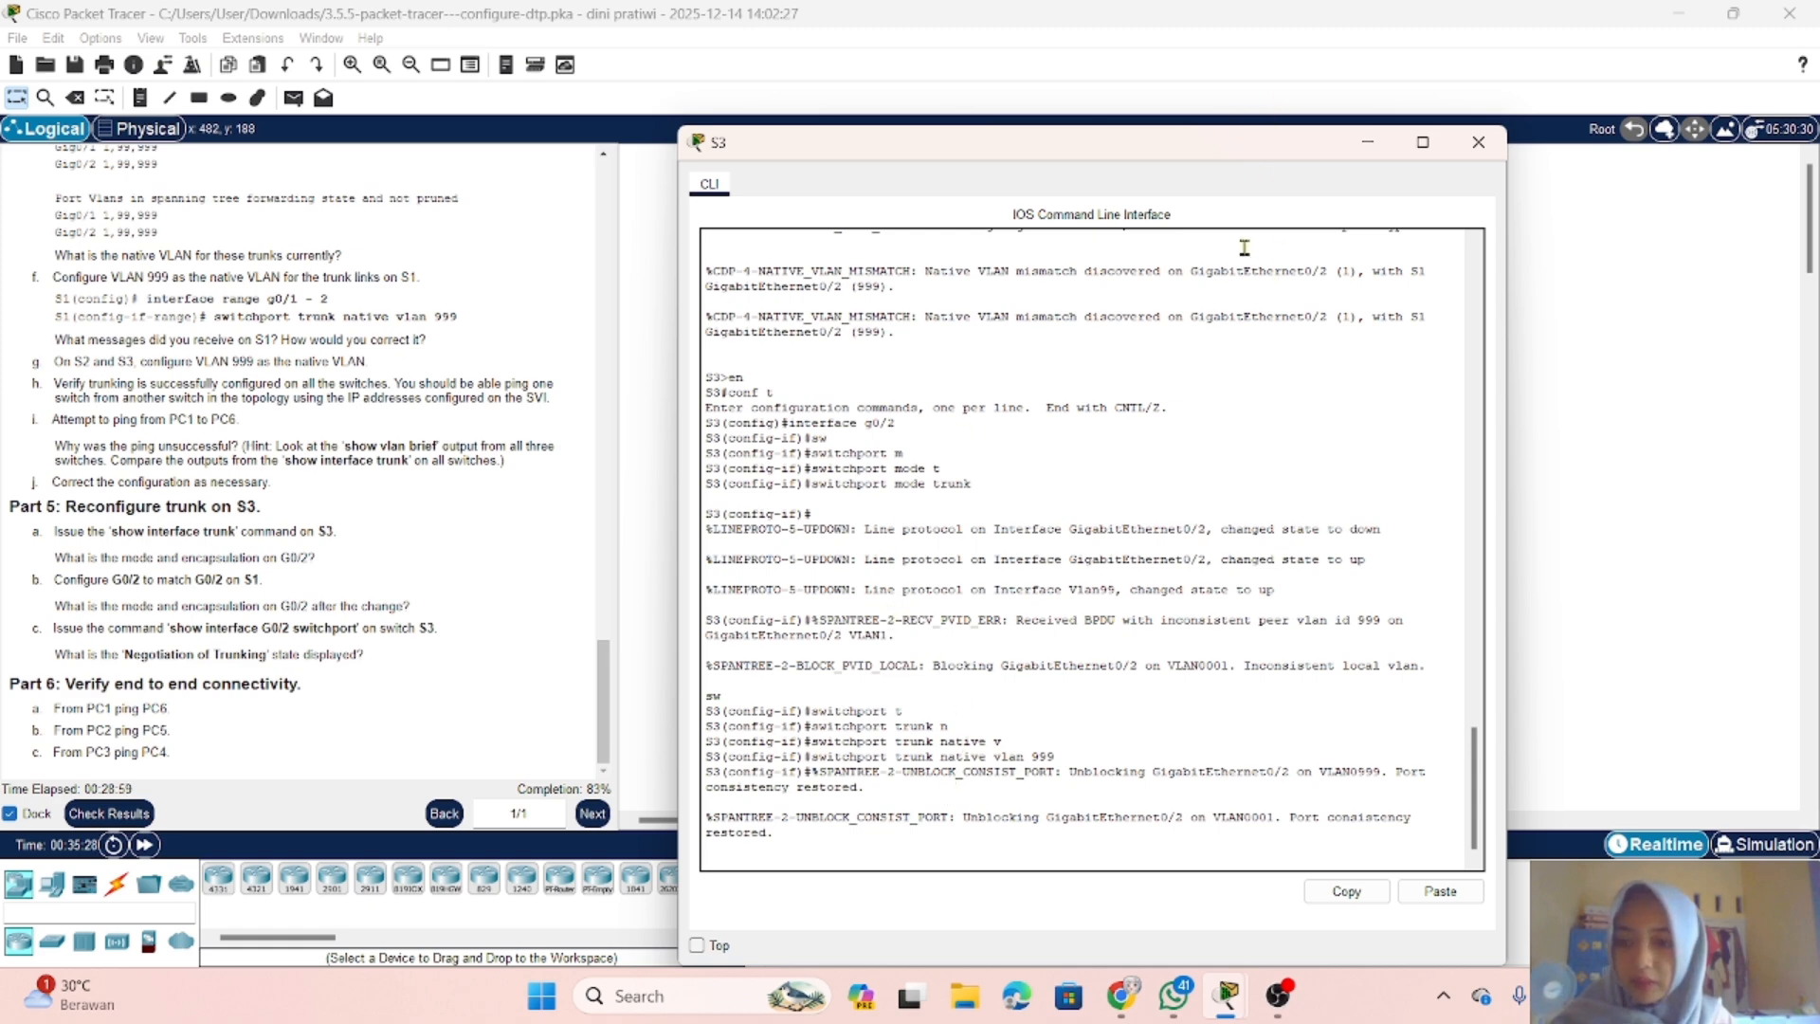
pyautogui.click(1366, 149)
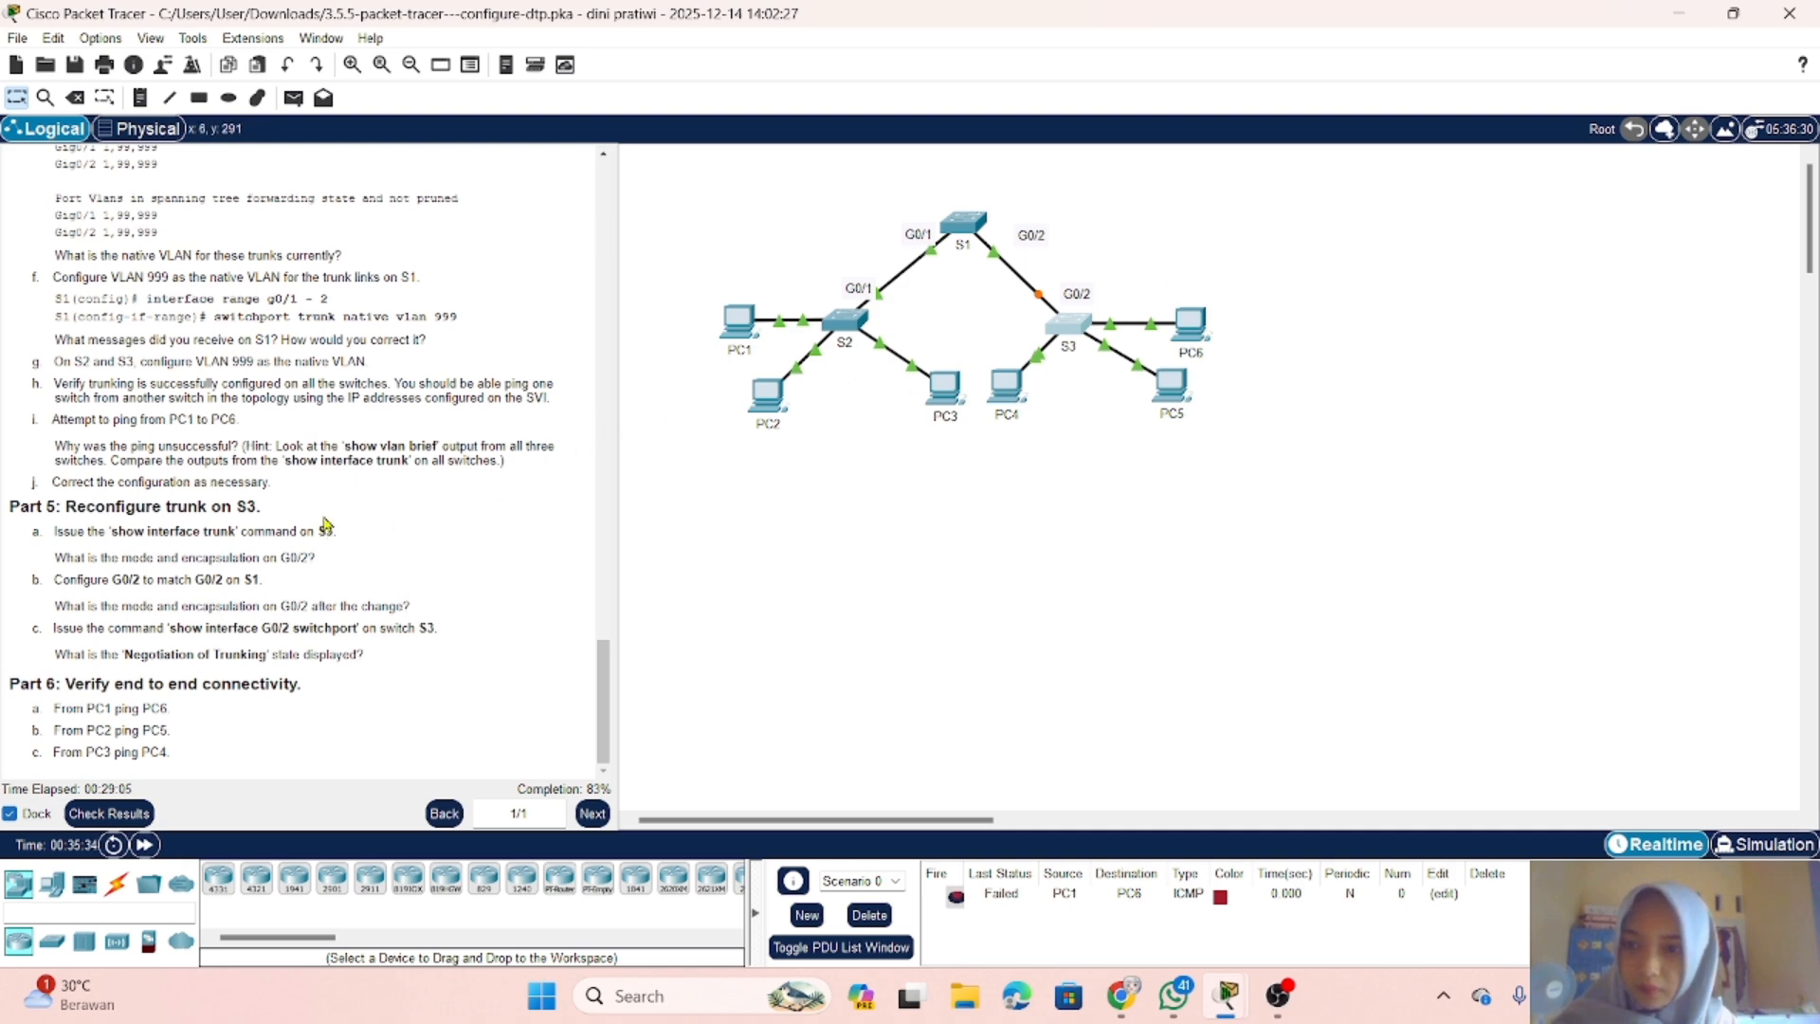
# Step: Review the trunk verification instructions, fast-forward the simulation time, and check the links between the switches
pyautogui.scroll(1, 324, 522)
pyautogui.scroll(-1, 325, 512)
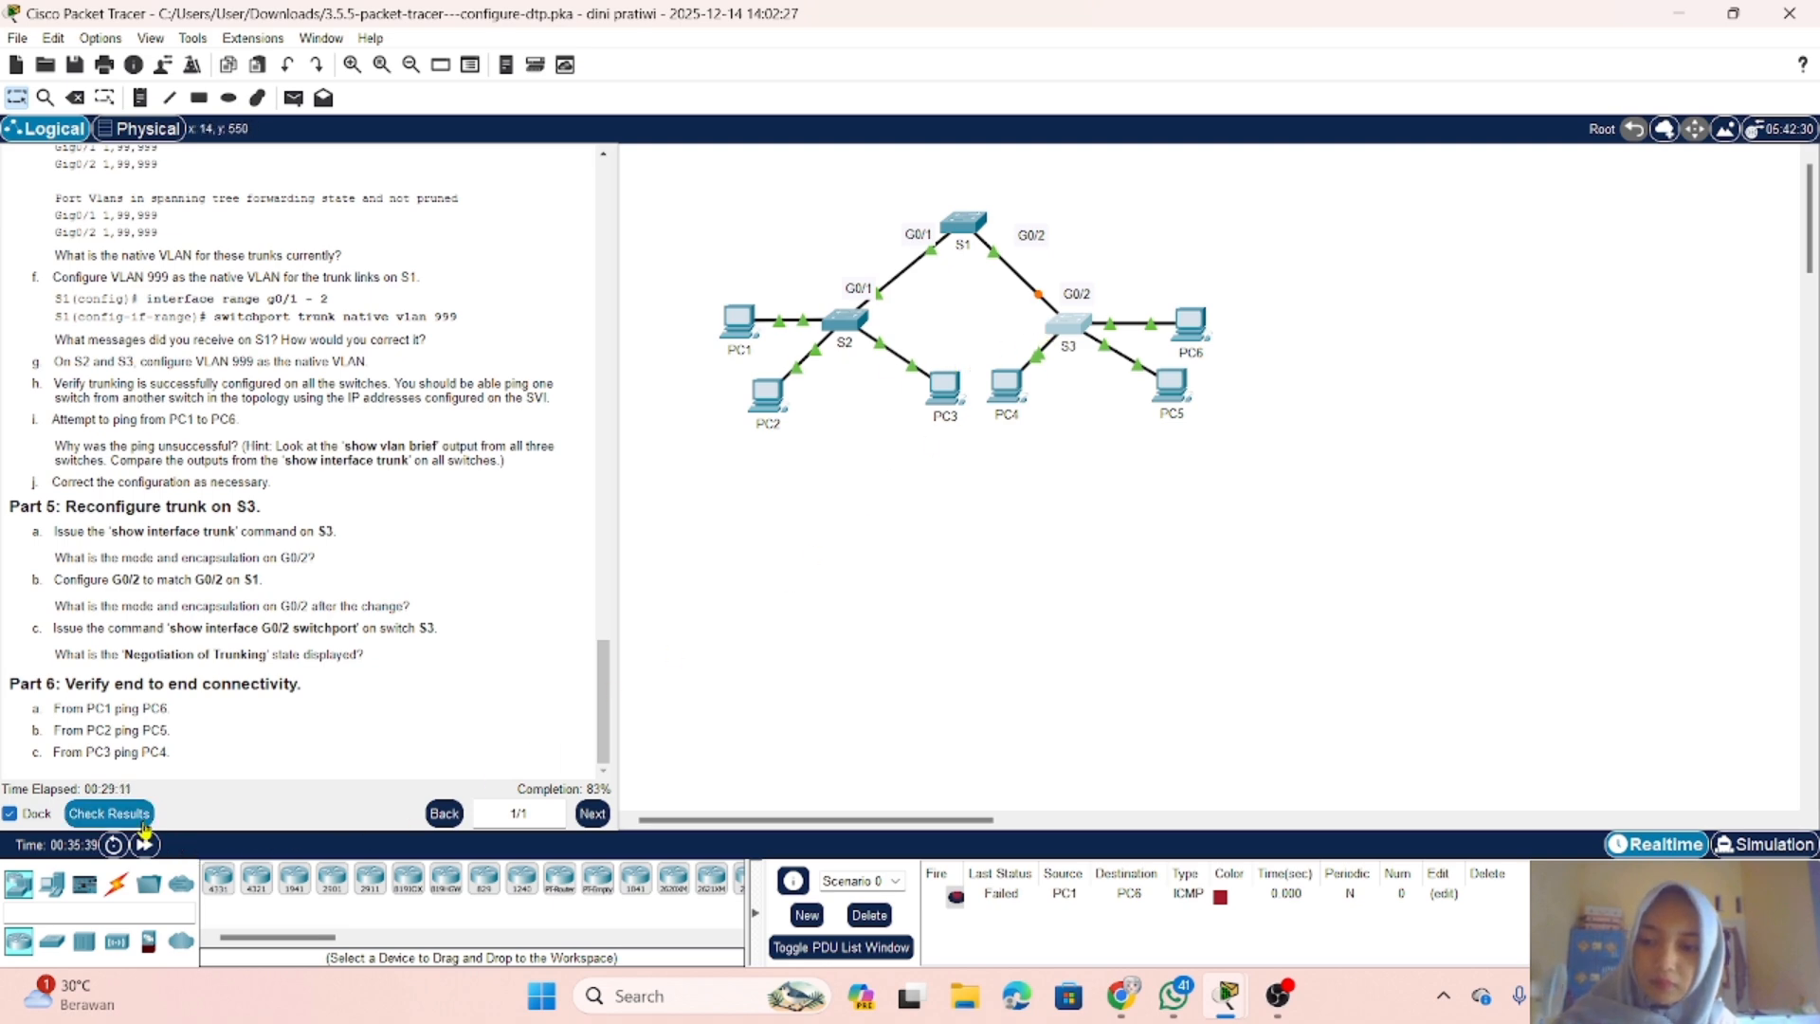
pyautogui.click(145, 845)
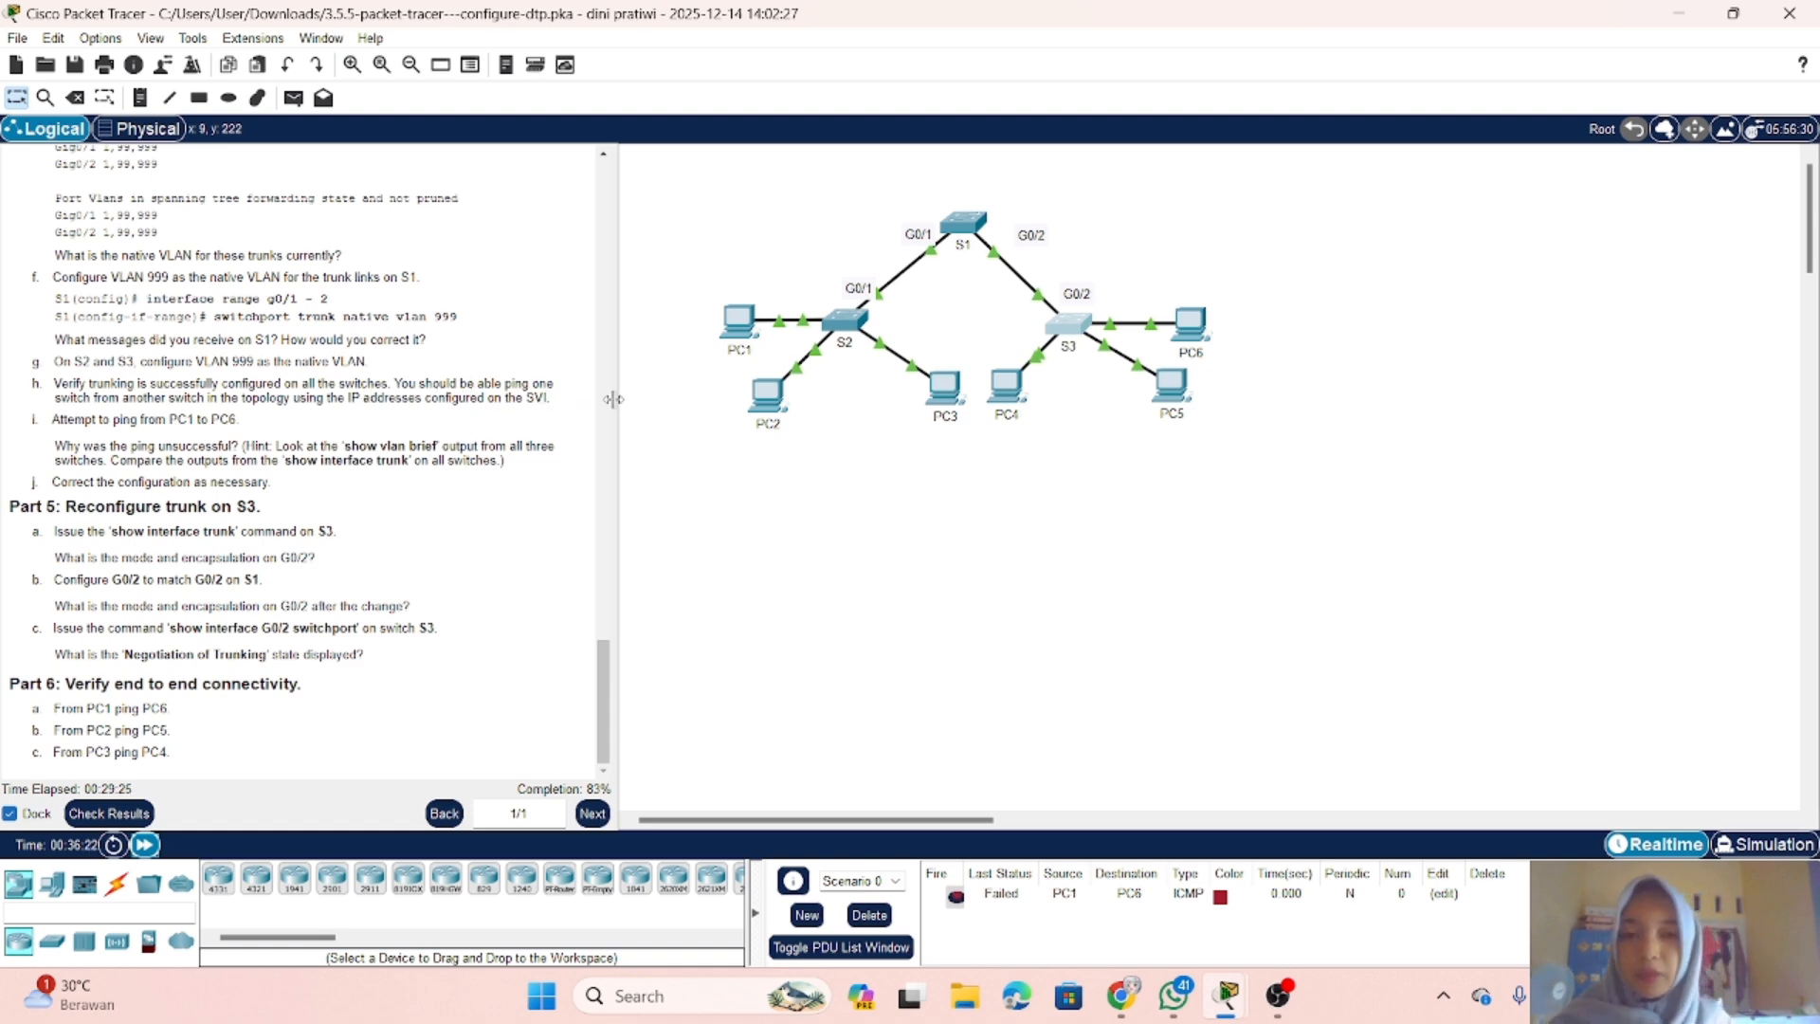
pyautogui.moveTo(766, 408)
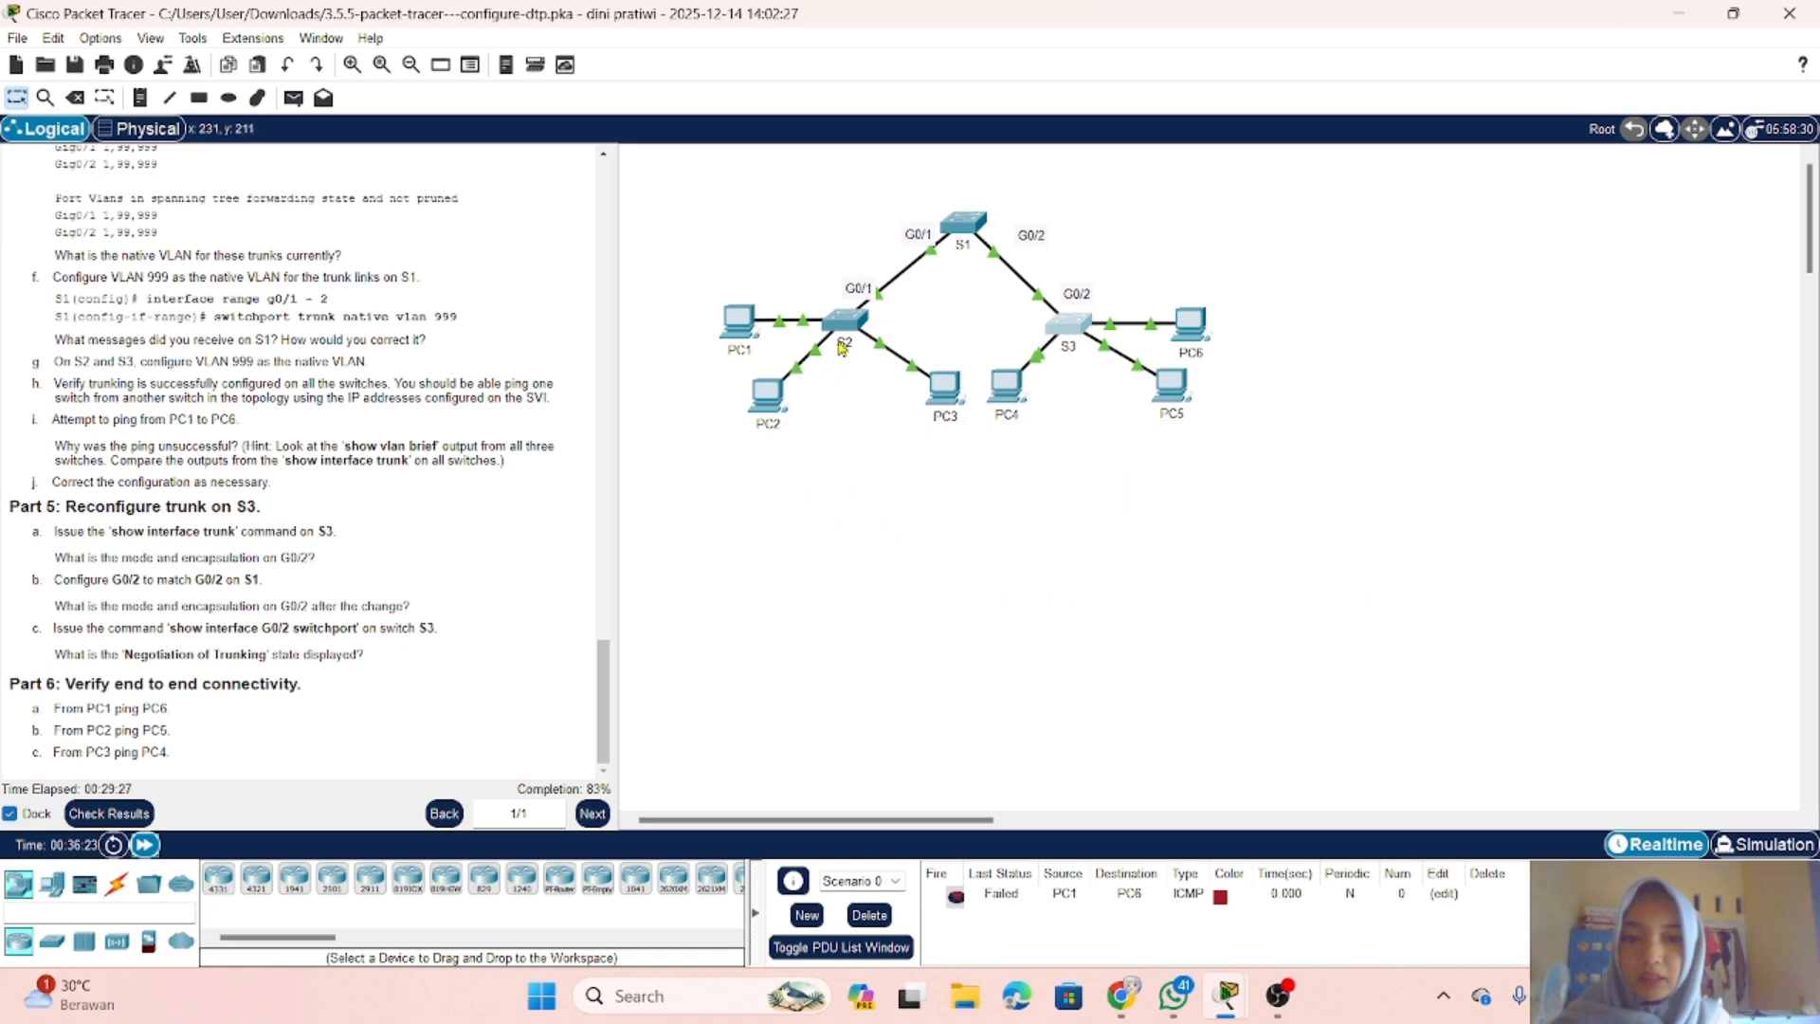
pyautogui.moveTo(951, 226)
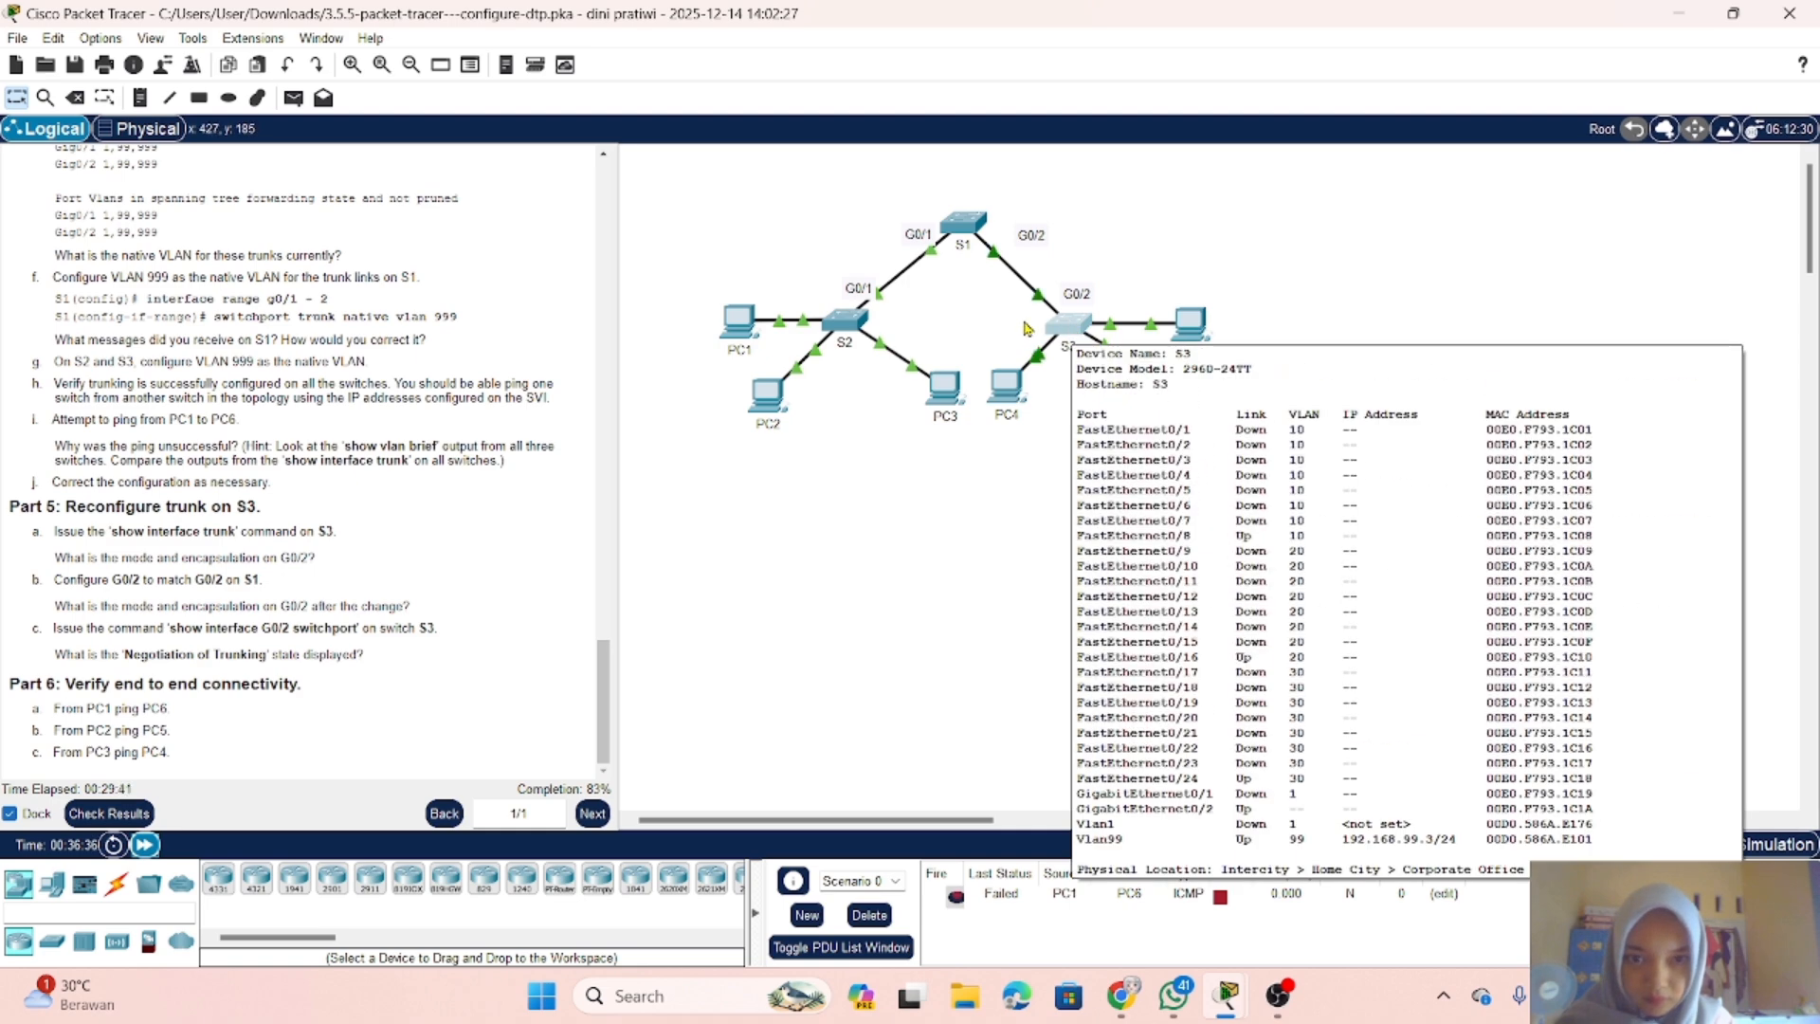
# Step: Switch to the S2 console and return to privileged EXEC mode with end
pyautogui.click(853, 331)
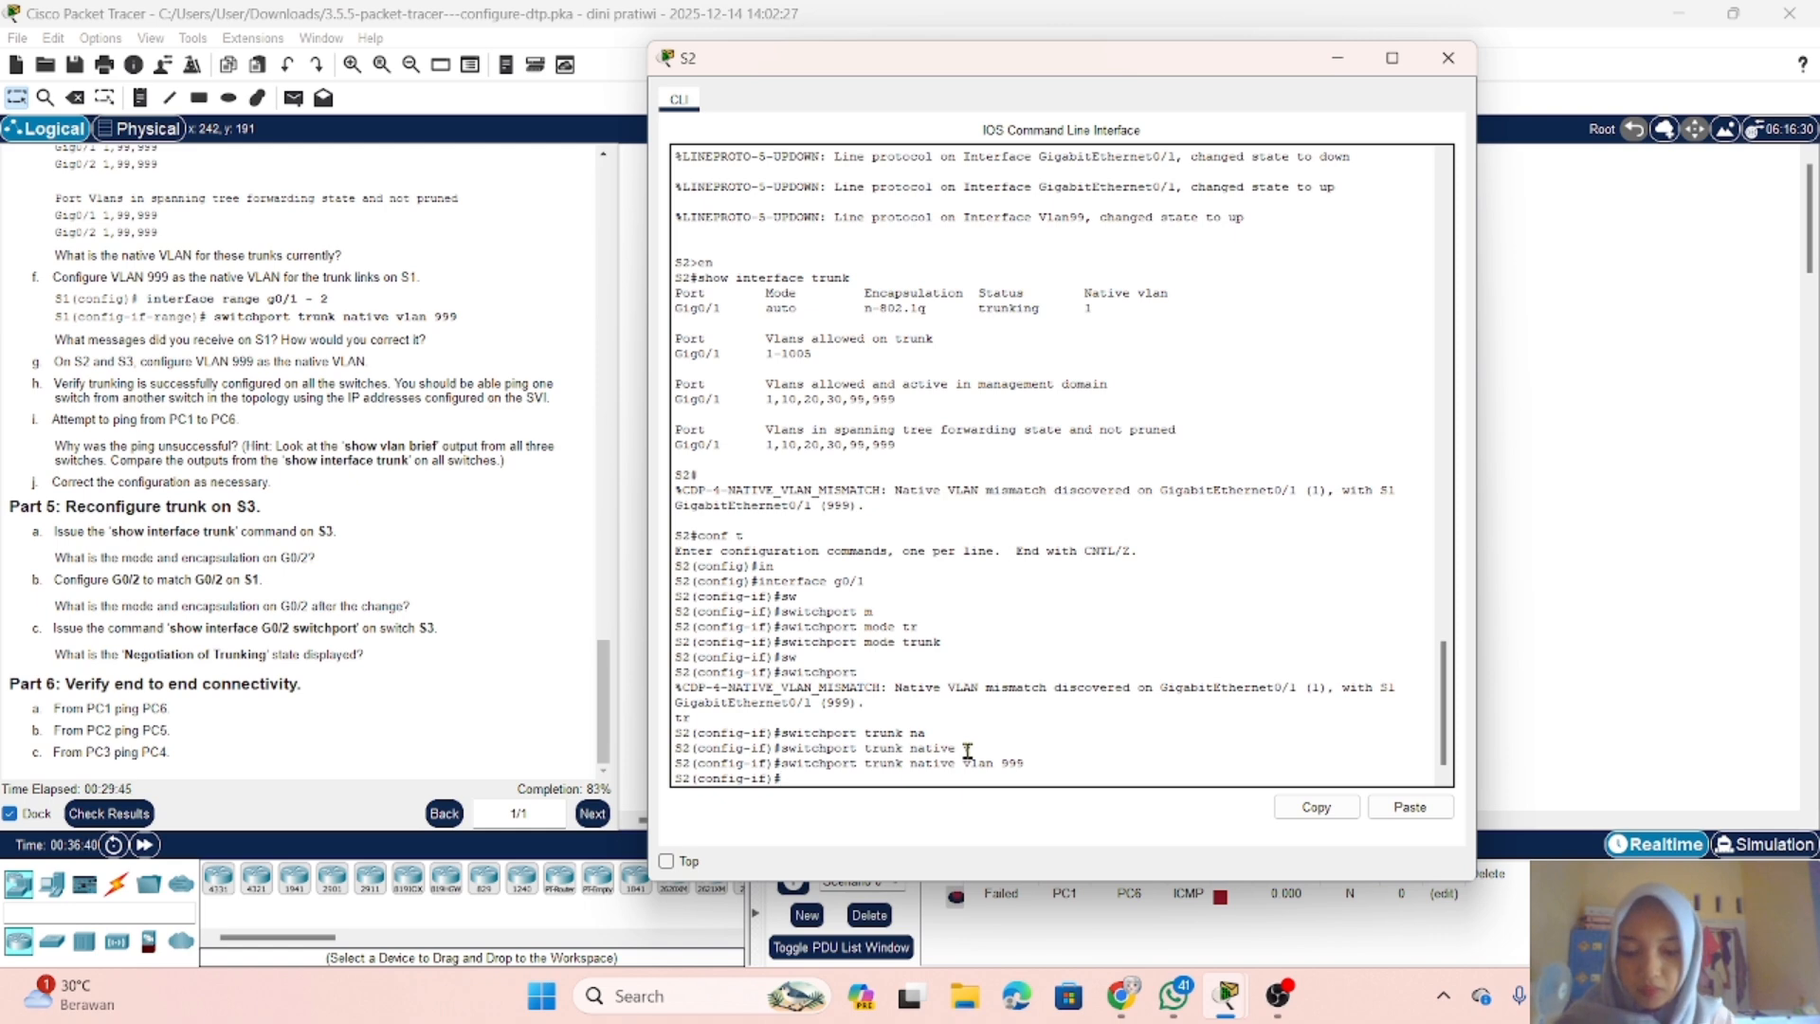
pyautogui.write('end')
pyautogui.press('Return')
pyautogui.press('Return')
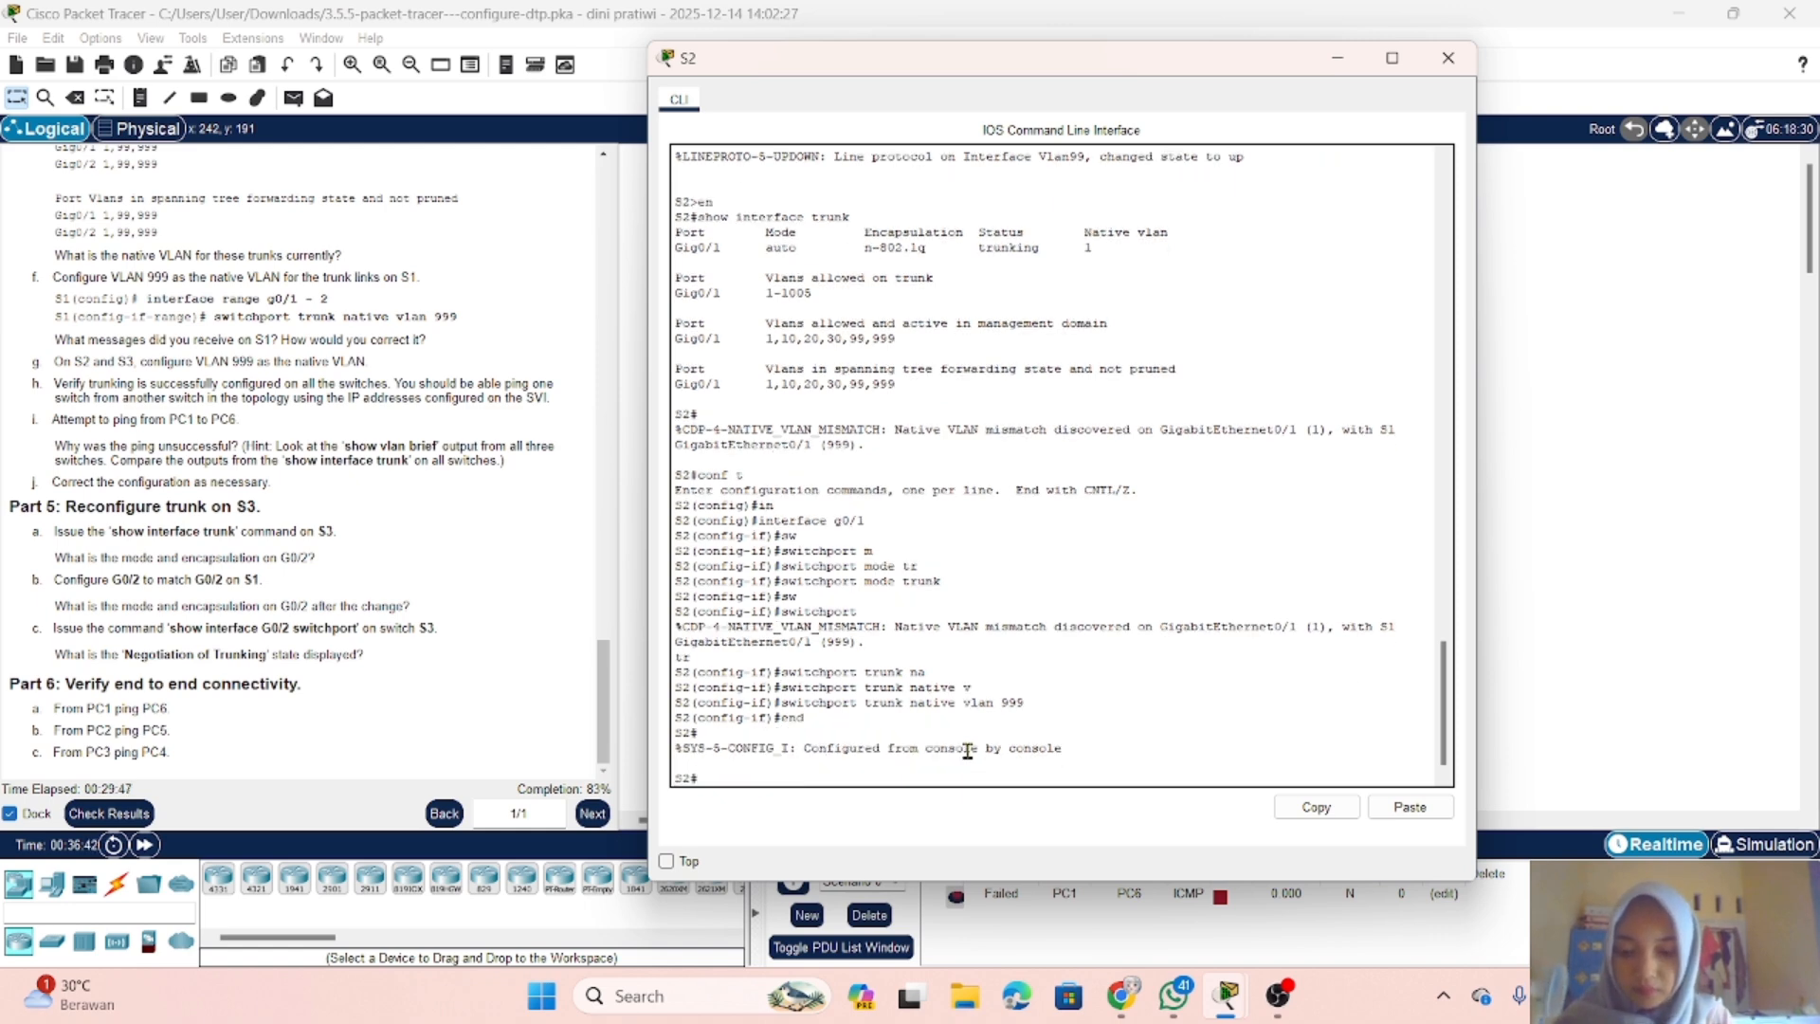
# Step: Look up the SVI address on S2 by running show ip interface brief through to the end of its output
pyautogui.write('show ip i')
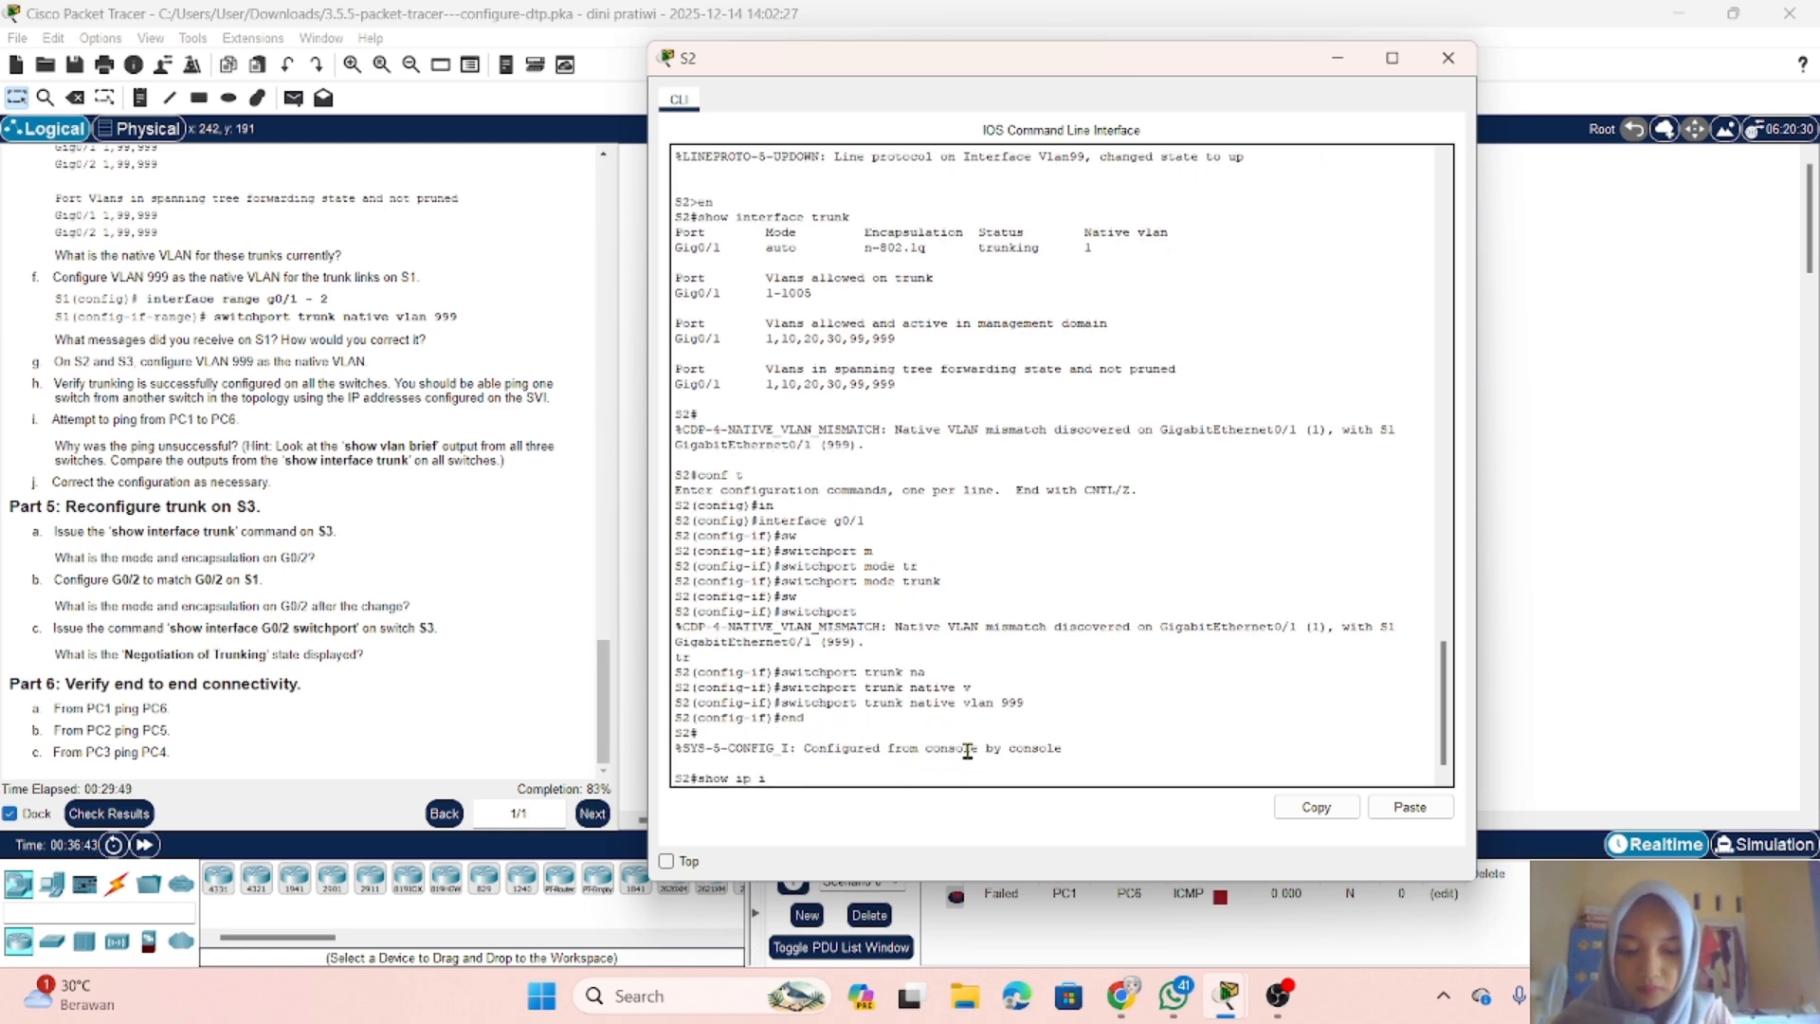
pyautogui.write('nter')
pyautogui.press('Tab')
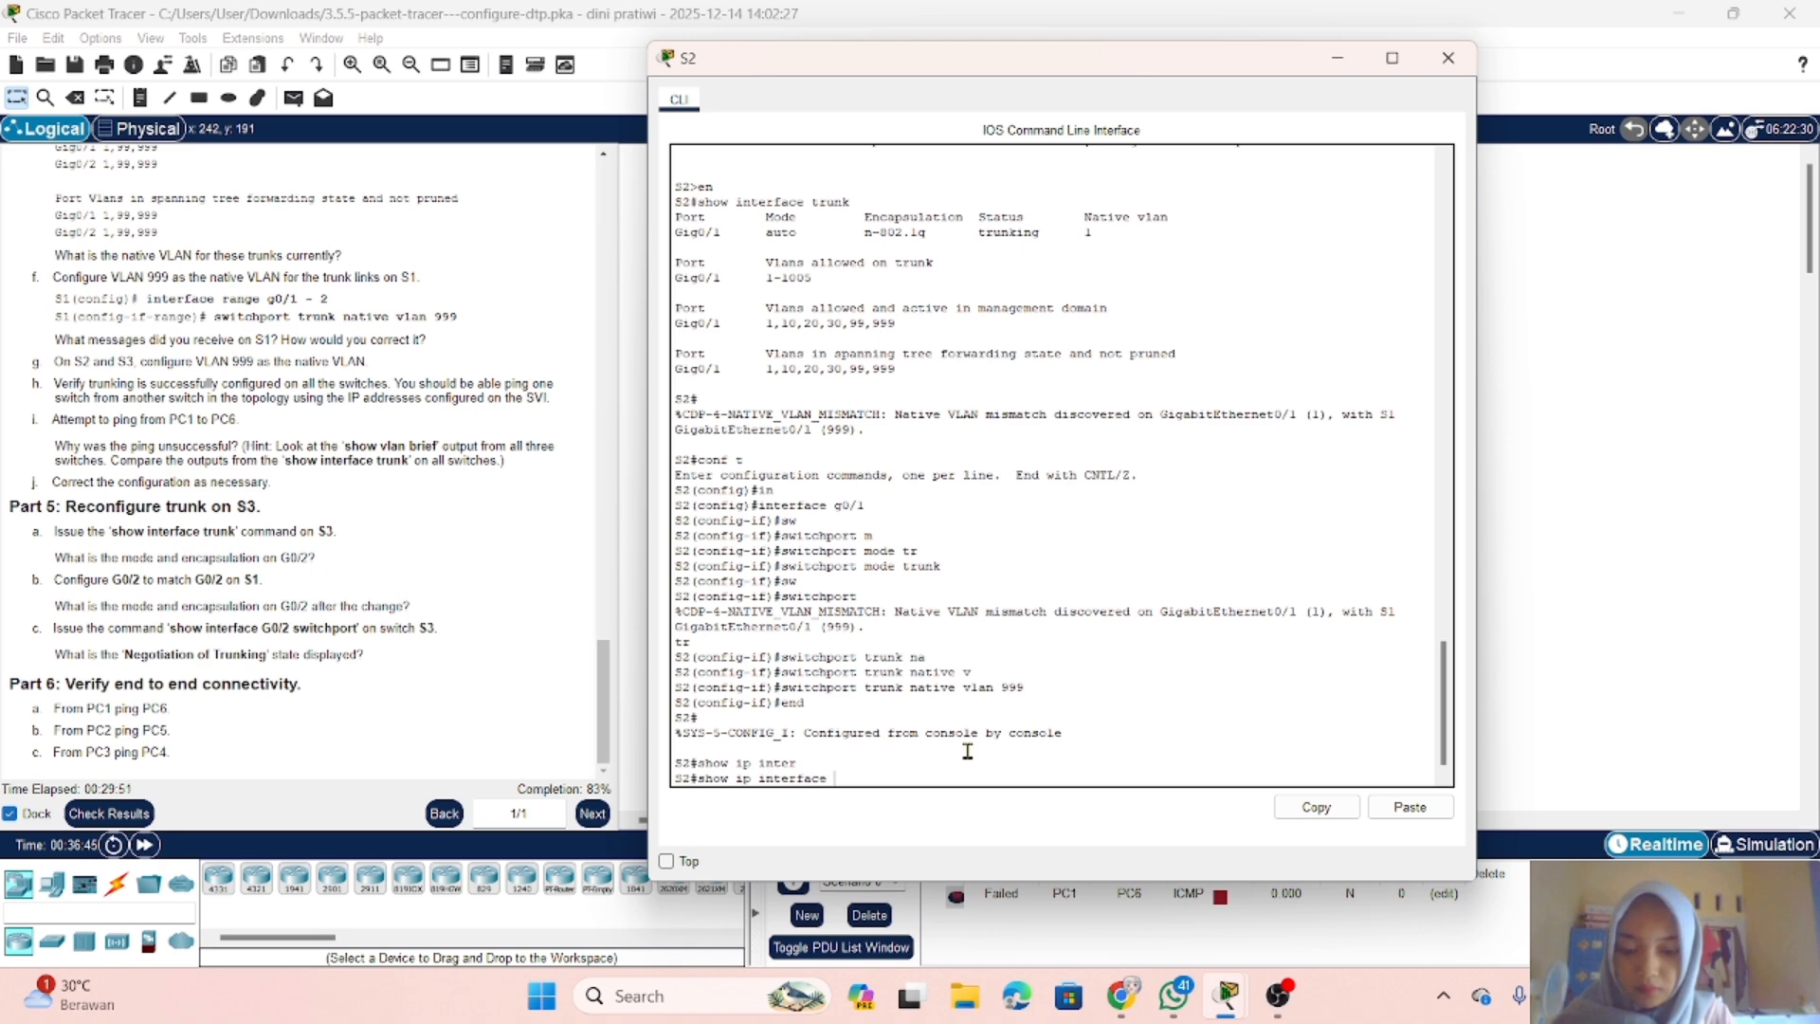
pyautogui.write('br')
pyautogui.press('Tab')
pyautogui.press('Return')
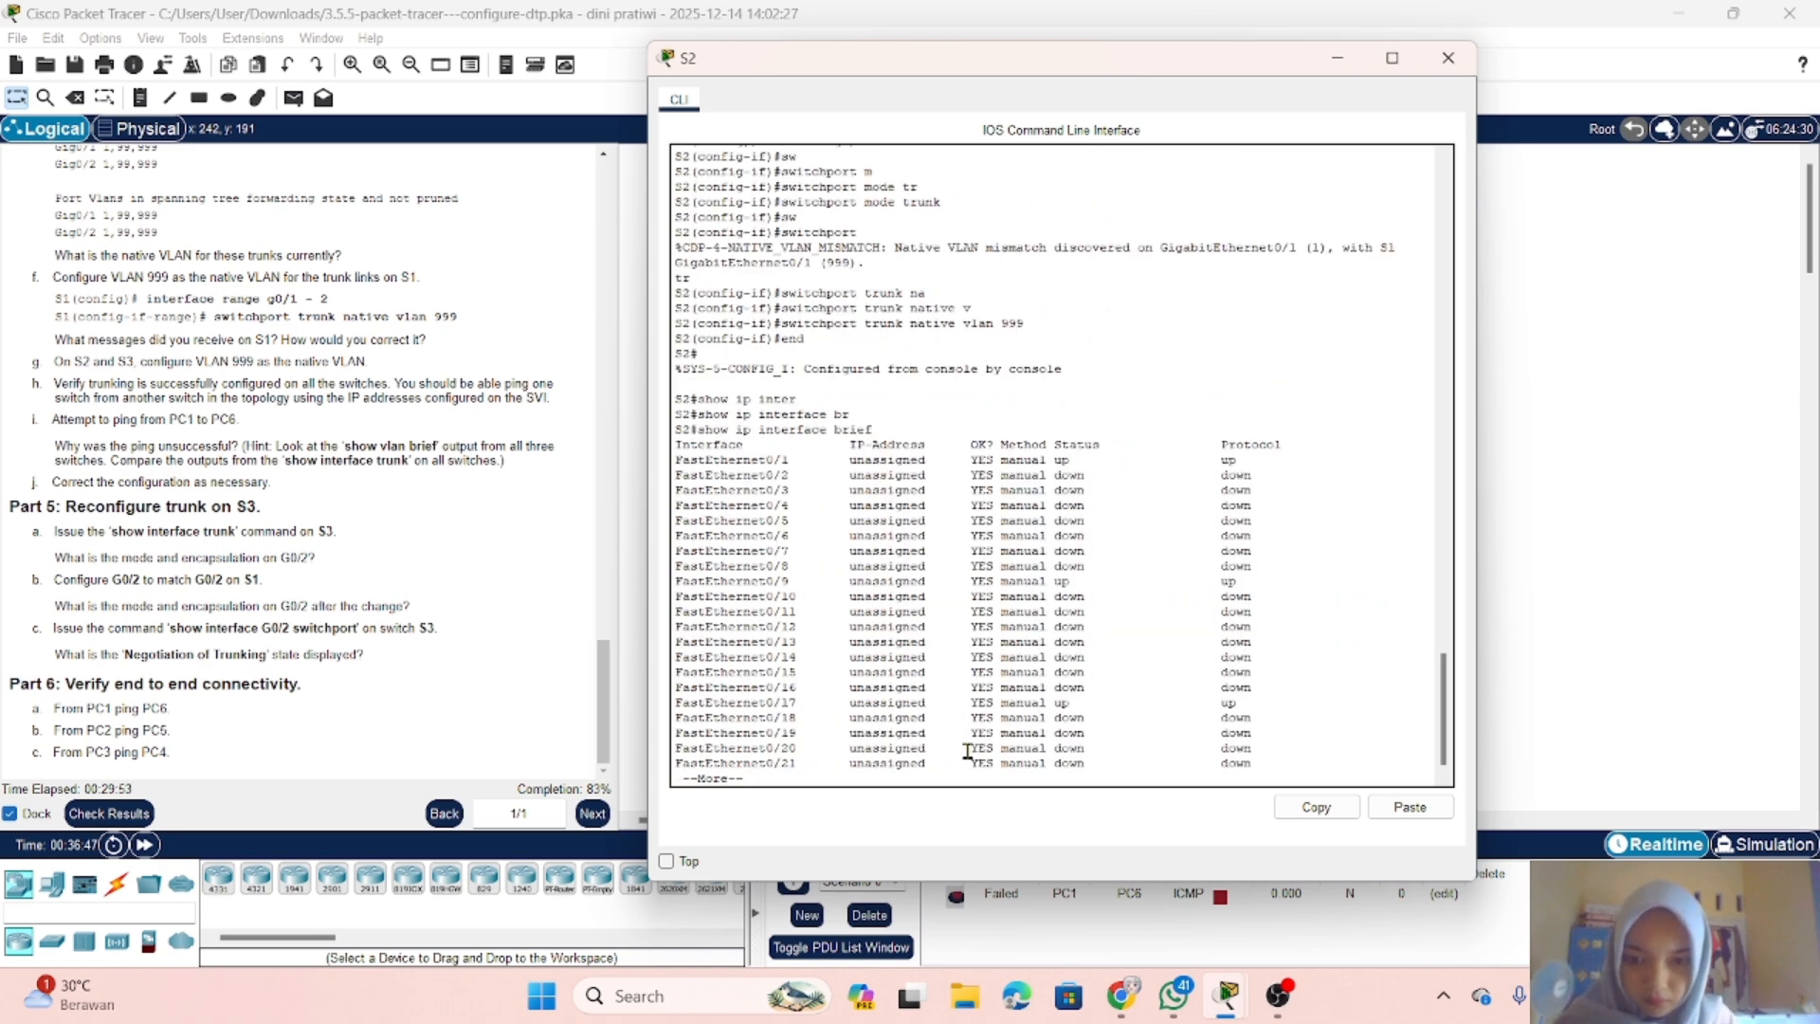
pyautogui.press('Return')
pyautogui.press('Return')
pyautogui.press('Return')
pyautogui.press('Return')
pyautogui.press('Return')
pyautogui.press('Return')
pyautogui.press('Return')
pyautogui.press('Return')
pyautogui.press('Return')
pyautogui.press('Return')
pyautogui.press('Return')
pyautogui.press('Return')
pyautogui.press('Return')
pyautogui.press('Return')
pyautogui.press('Return')
pyautogui.press('Return')
pyautogui.press('Return')
pyautogui.press('Return')
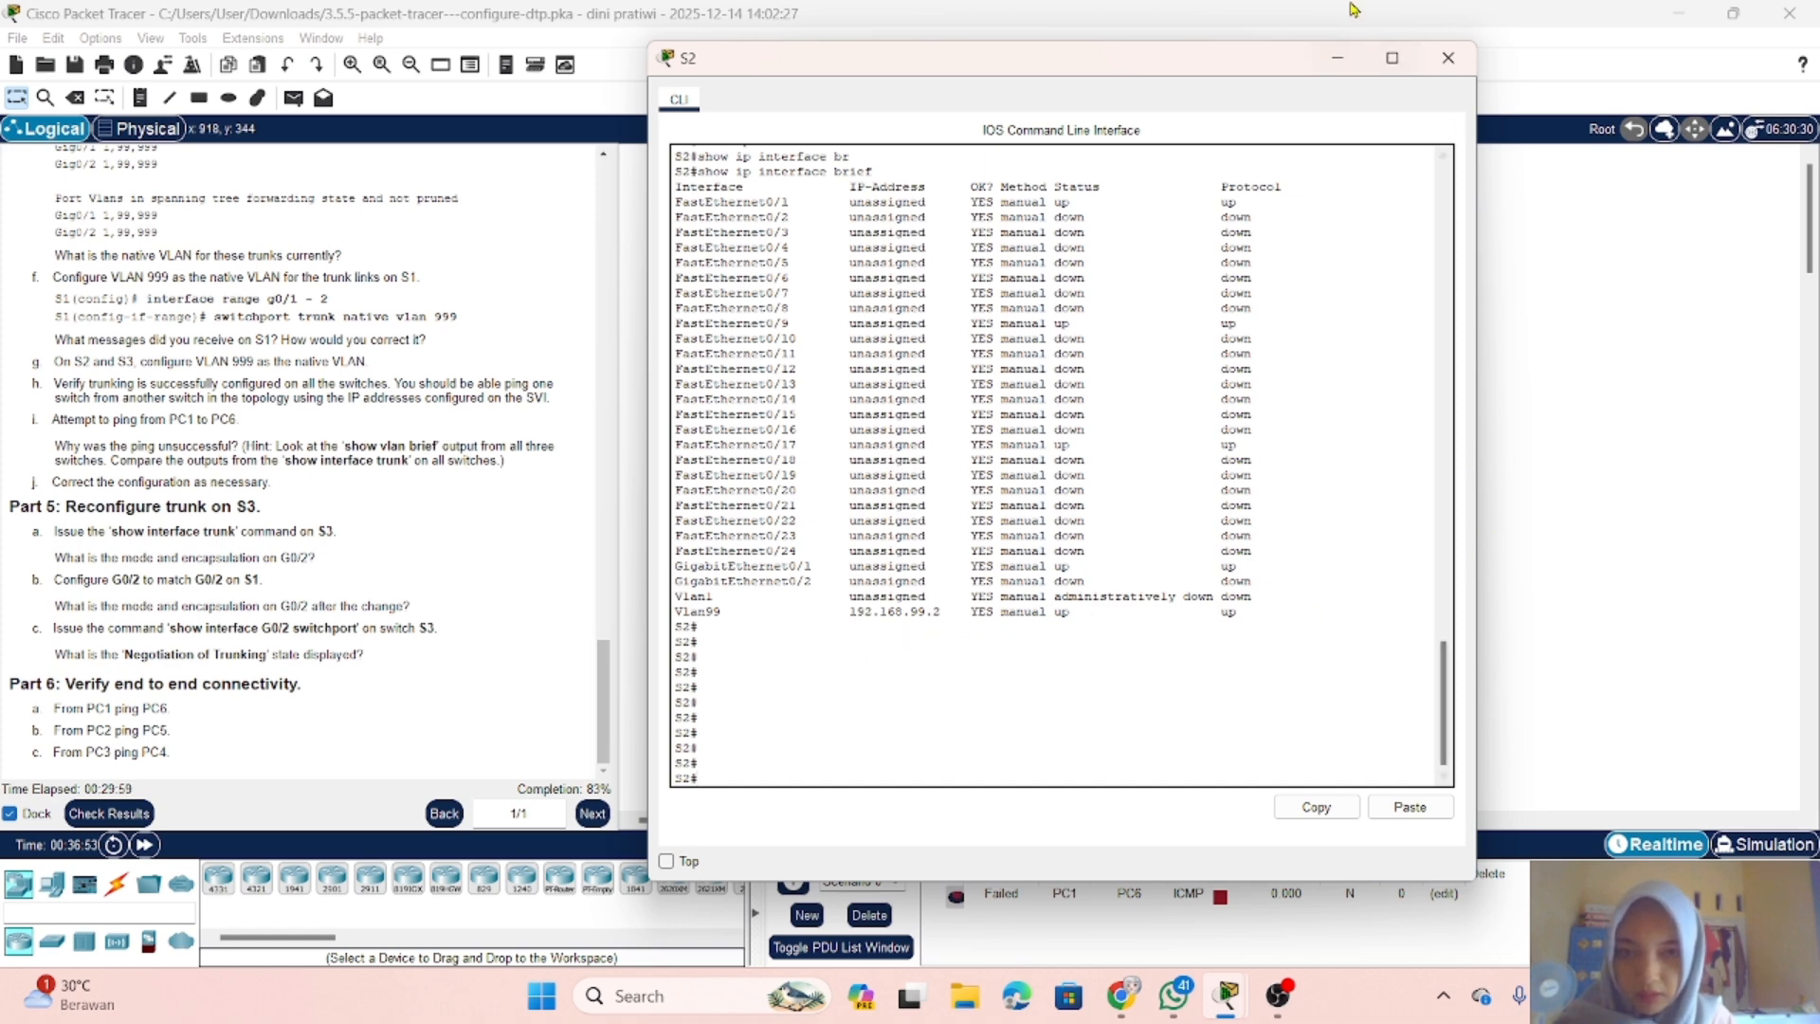
pyautogui.click(1336, 59)
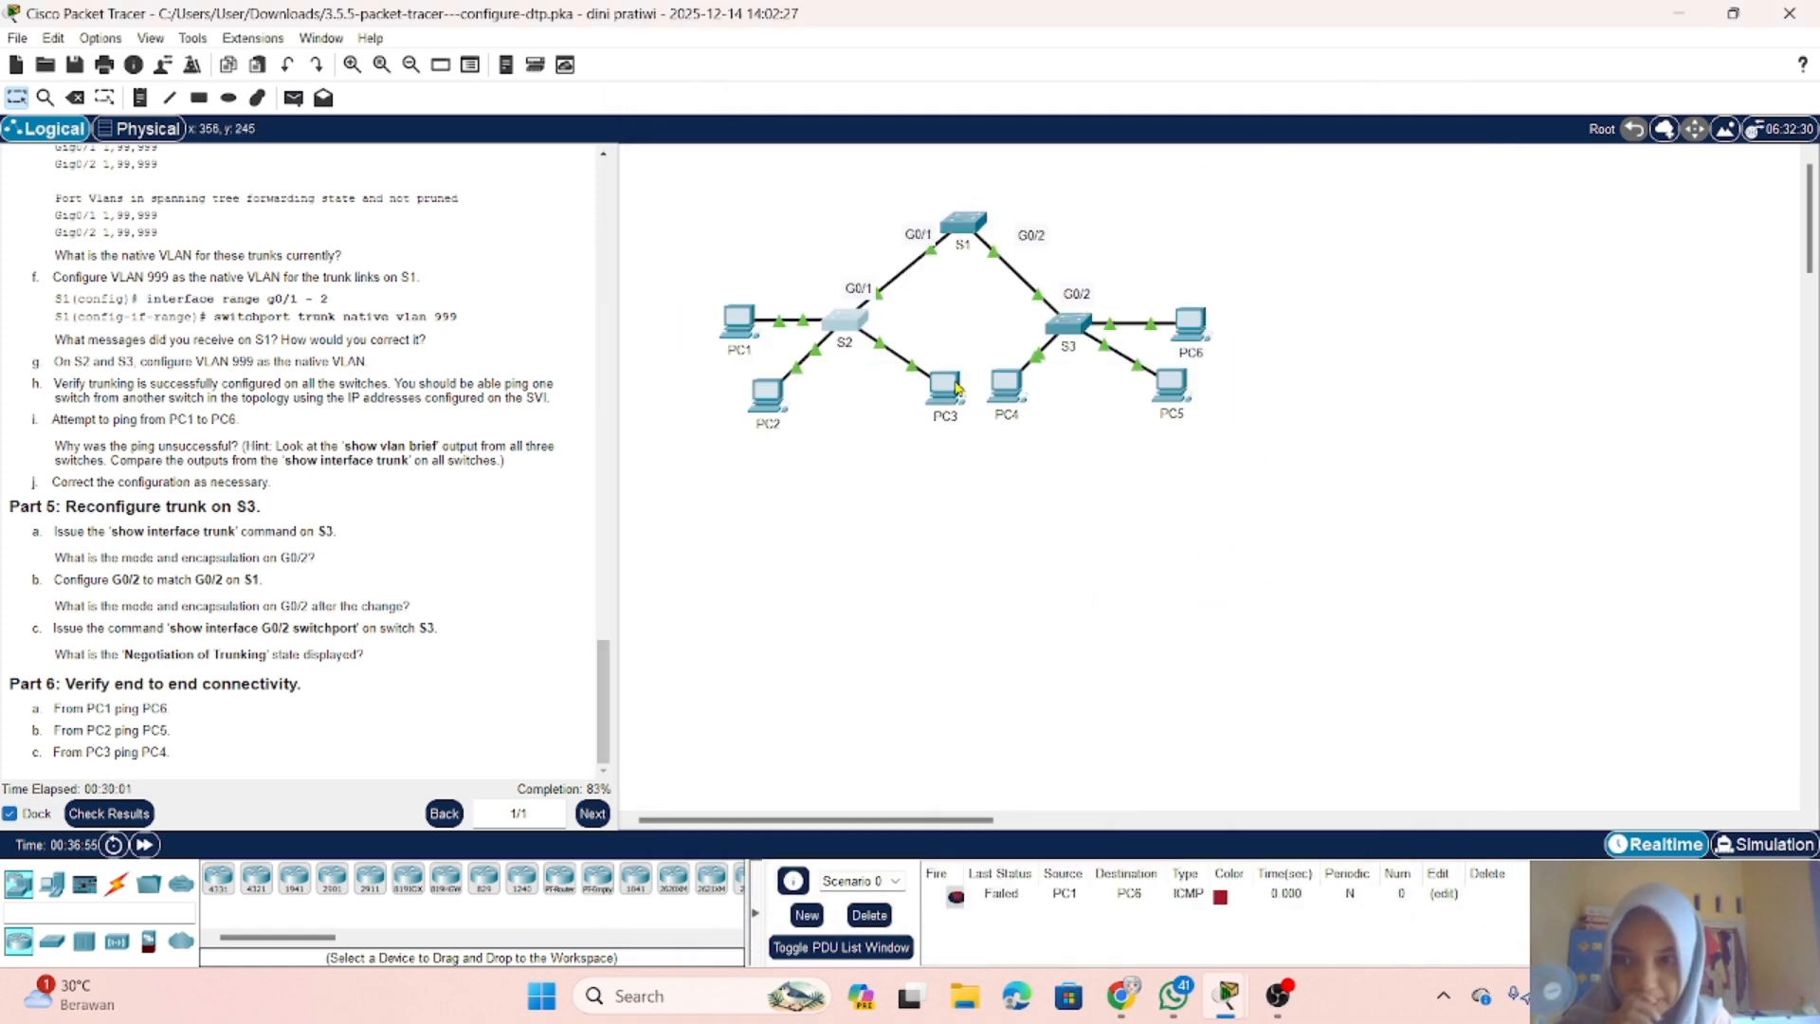
# Step: Switch to the S1 console and leave interface range configuration for privileged EXEC mode with end
pyautogui.click(979, 224)
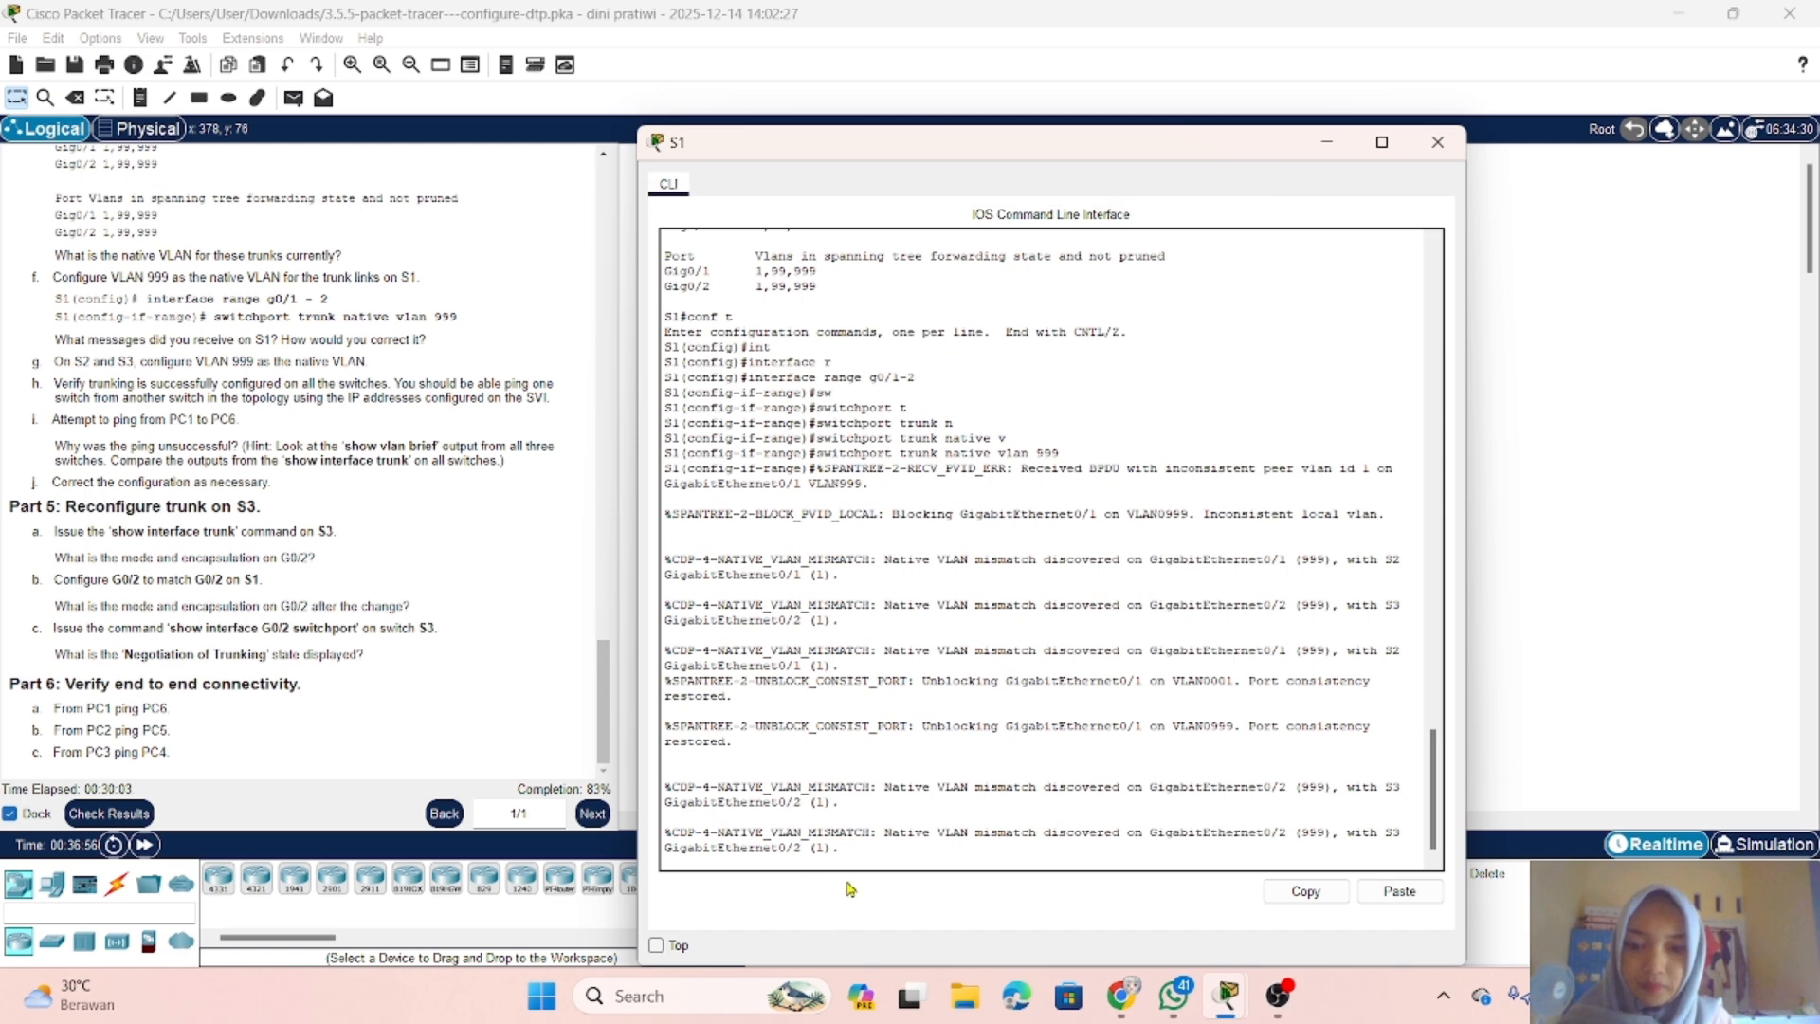
pyautogui.press('Return')
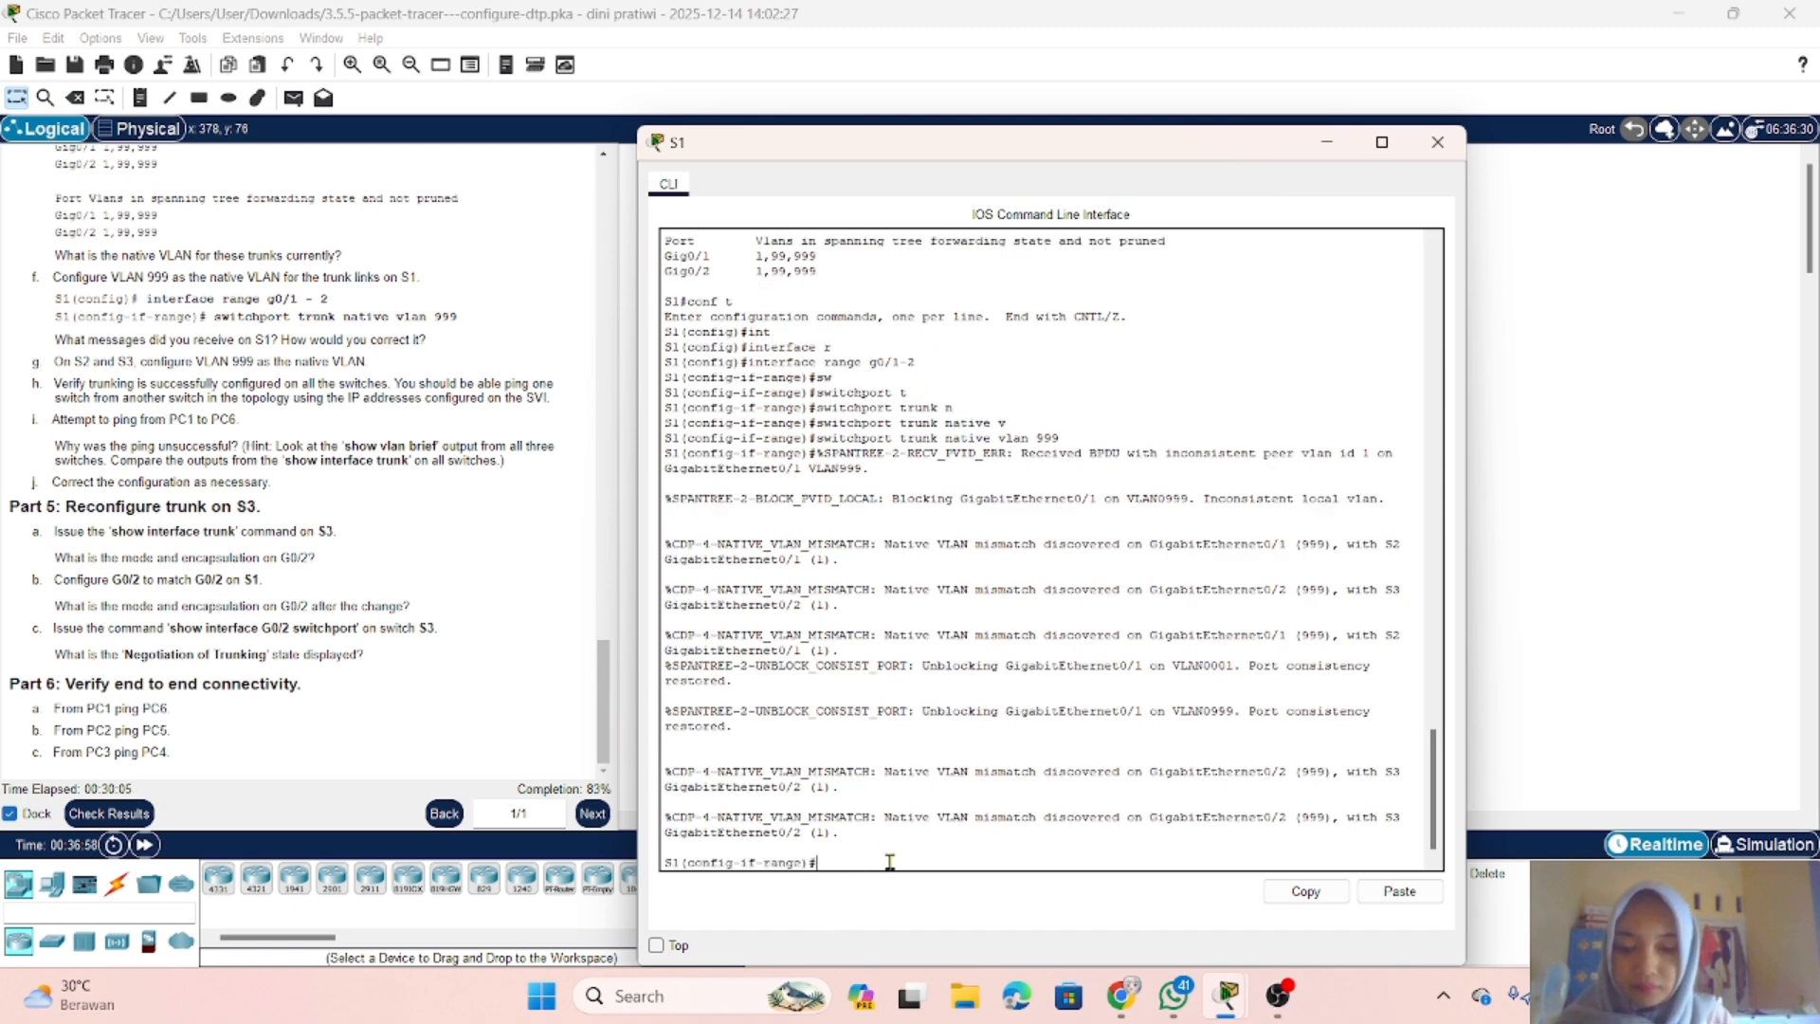
pyautogui.write('e')
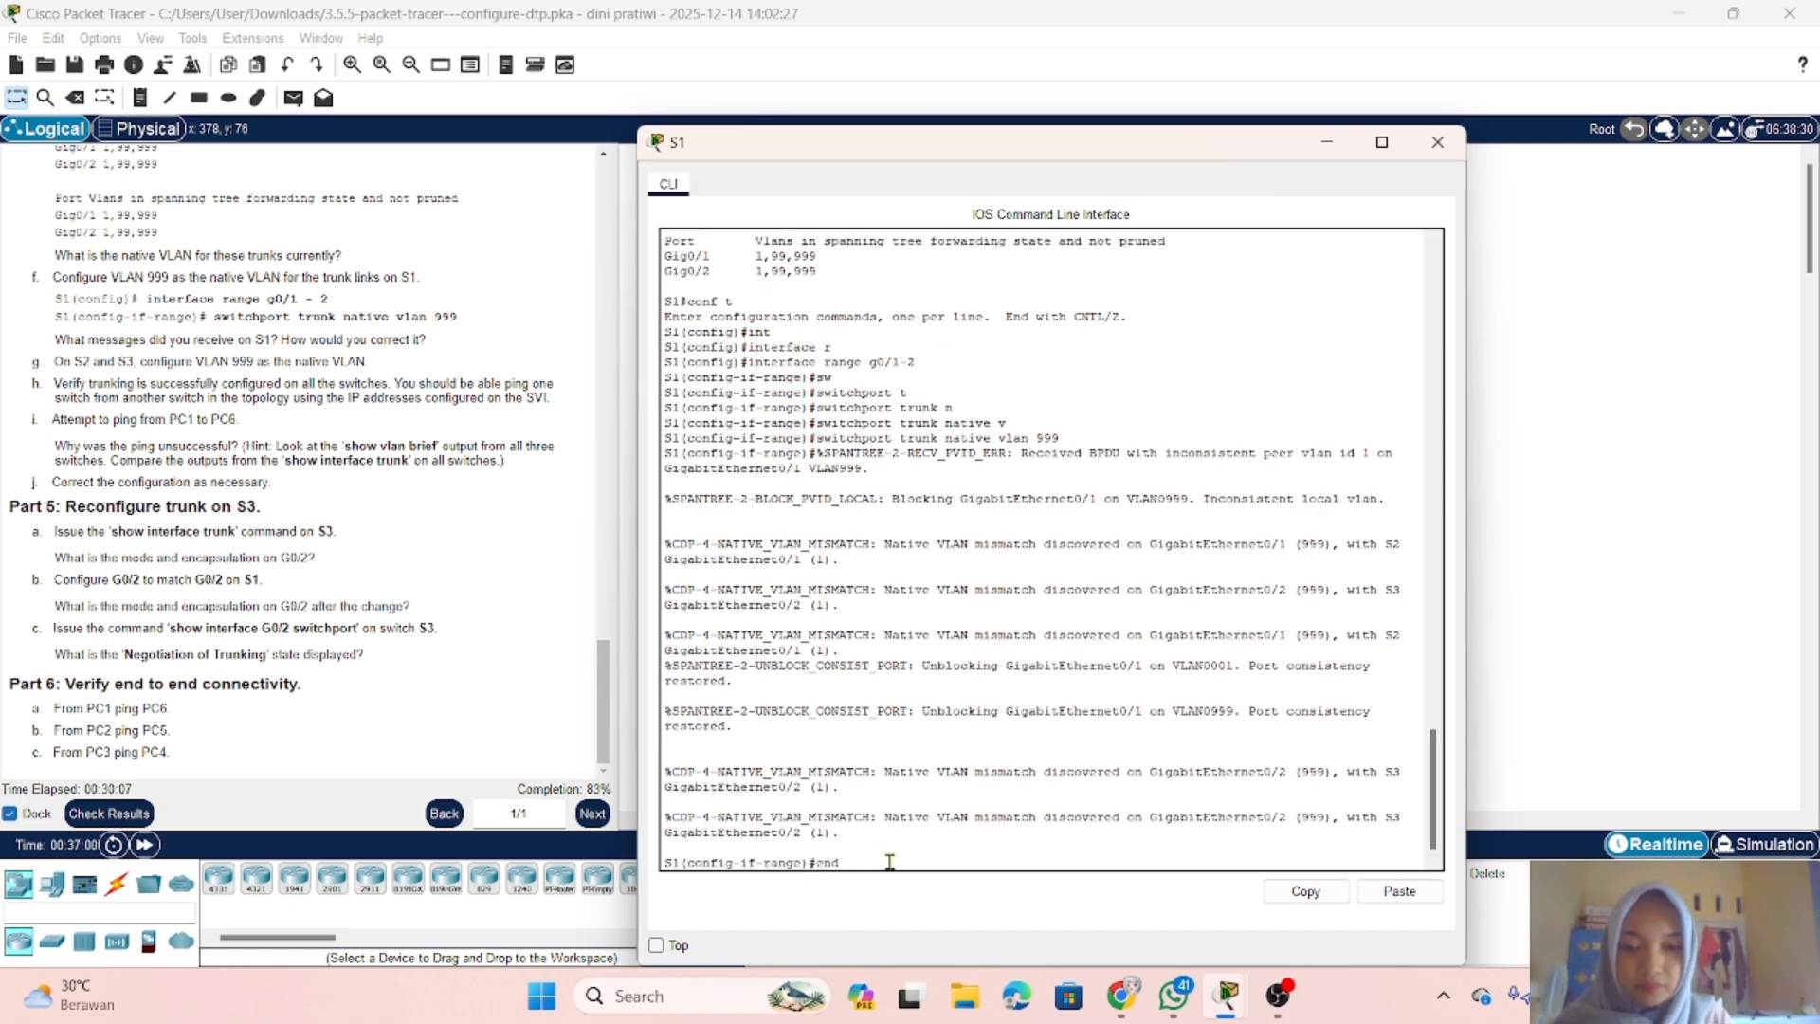
pyautogui.write('nd')
pyautogui.press('Return')
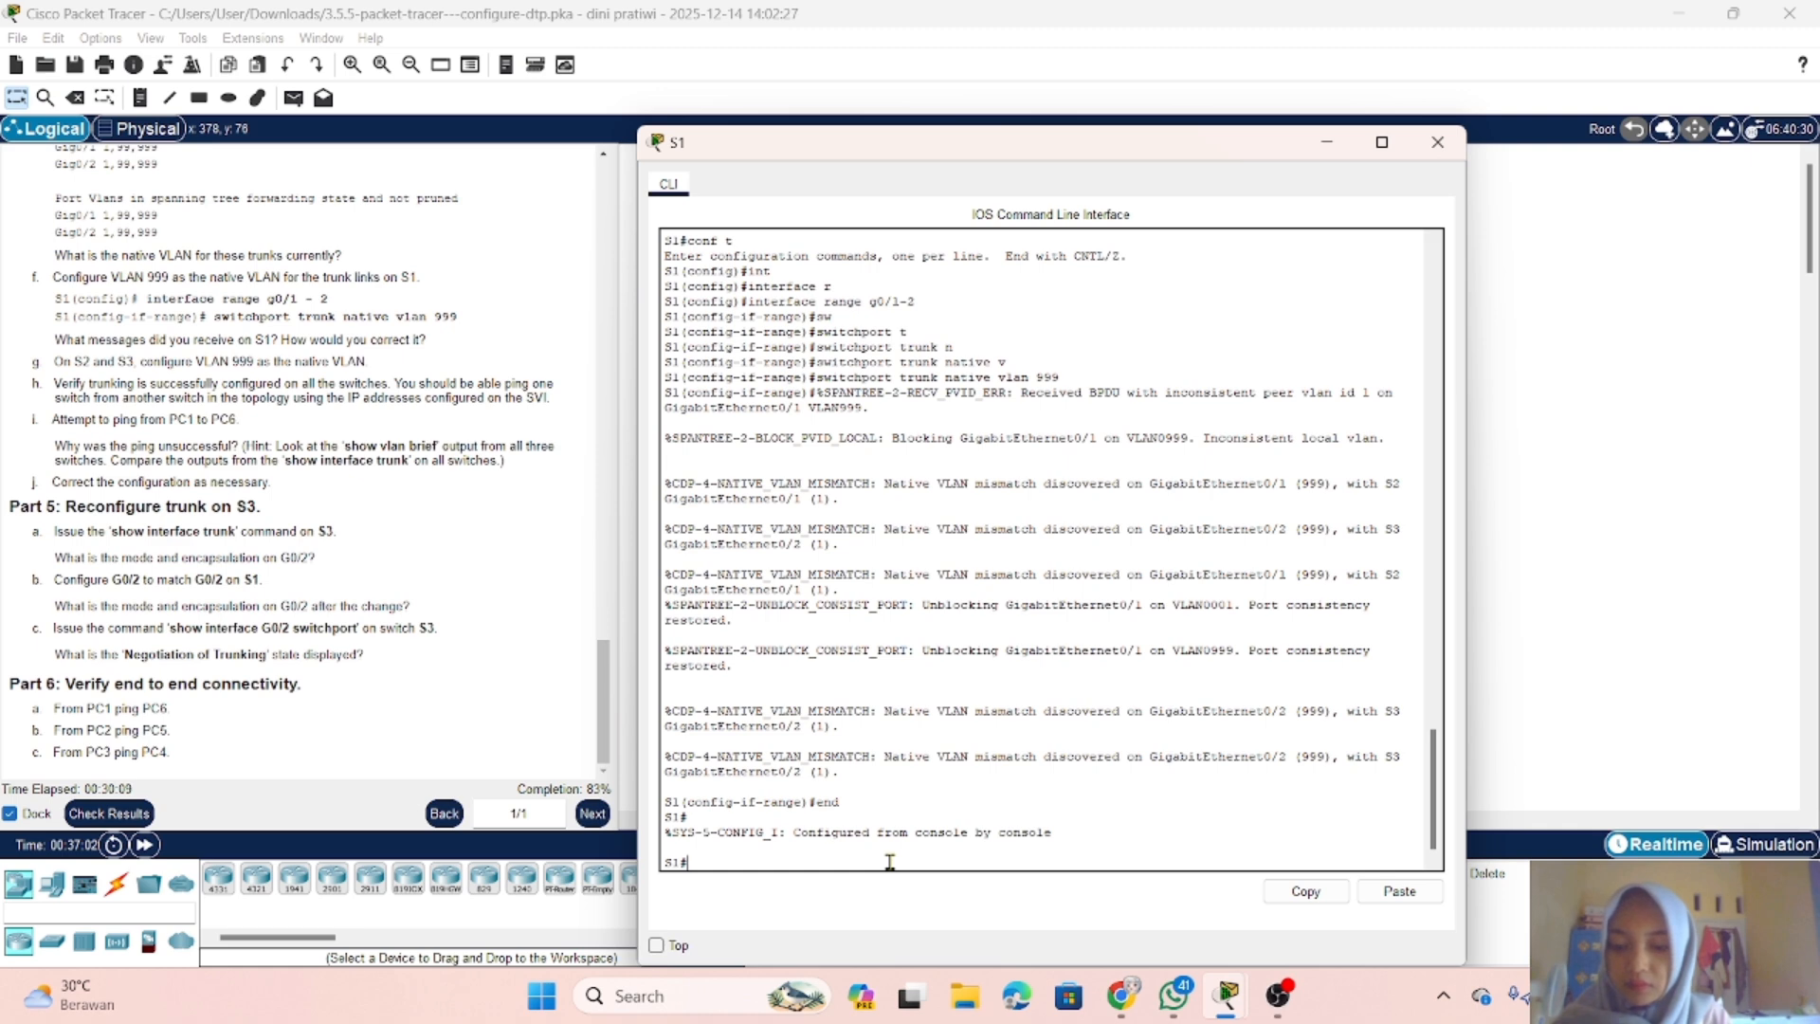
# Step: Ping S2's management address 192.168.99.2 from the S1 console
pyautogui.write('ping')
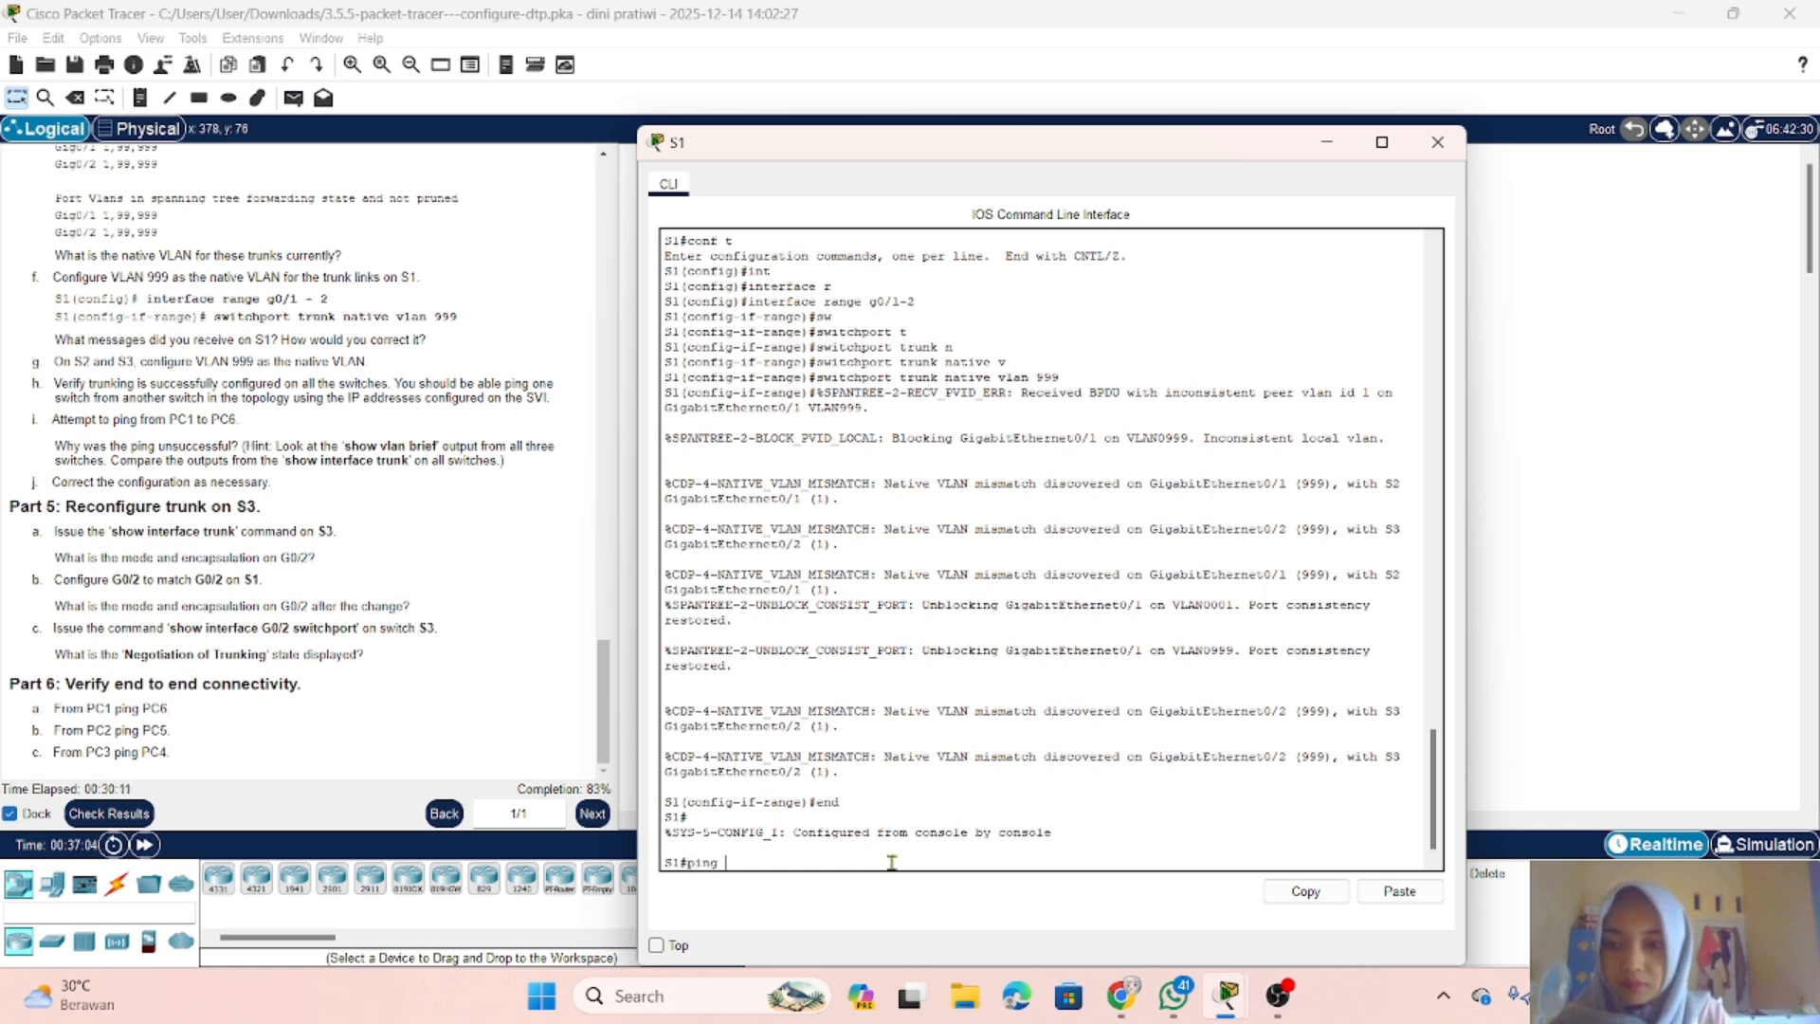
pyautogui.write(' 192.168.')
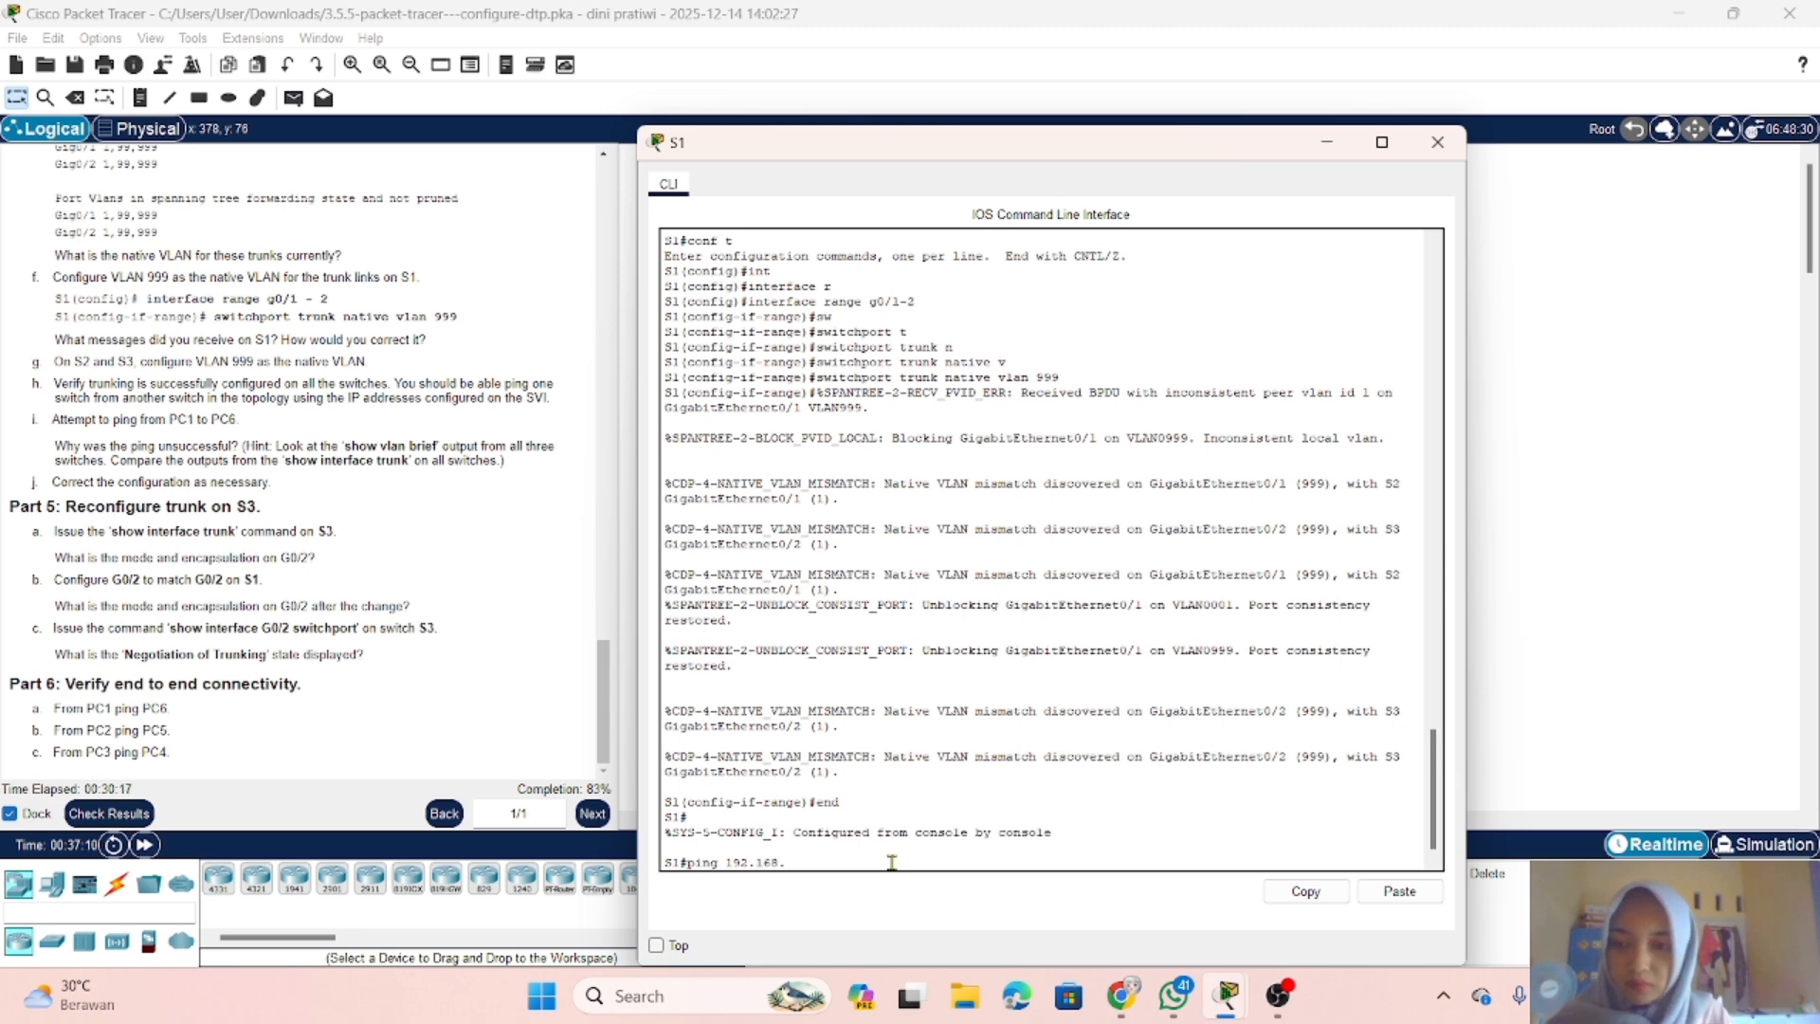
pyautogui.write('99.2')
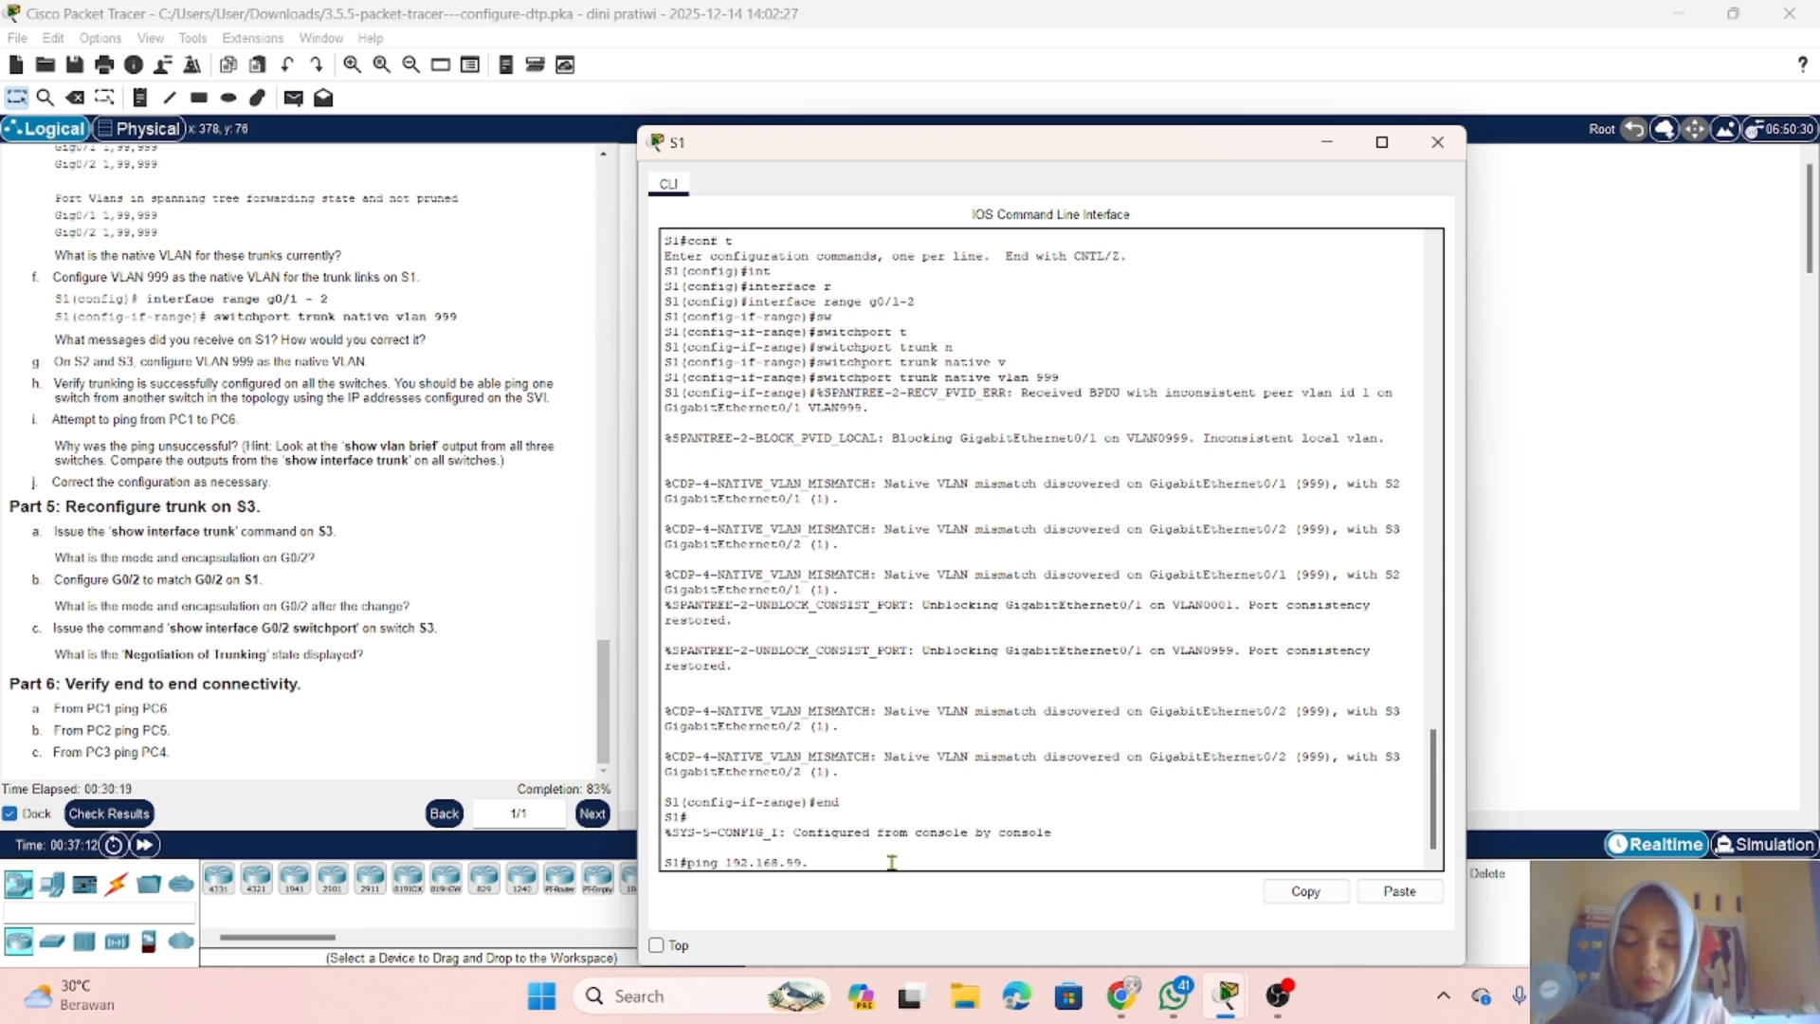
pyautogui.press('Return')
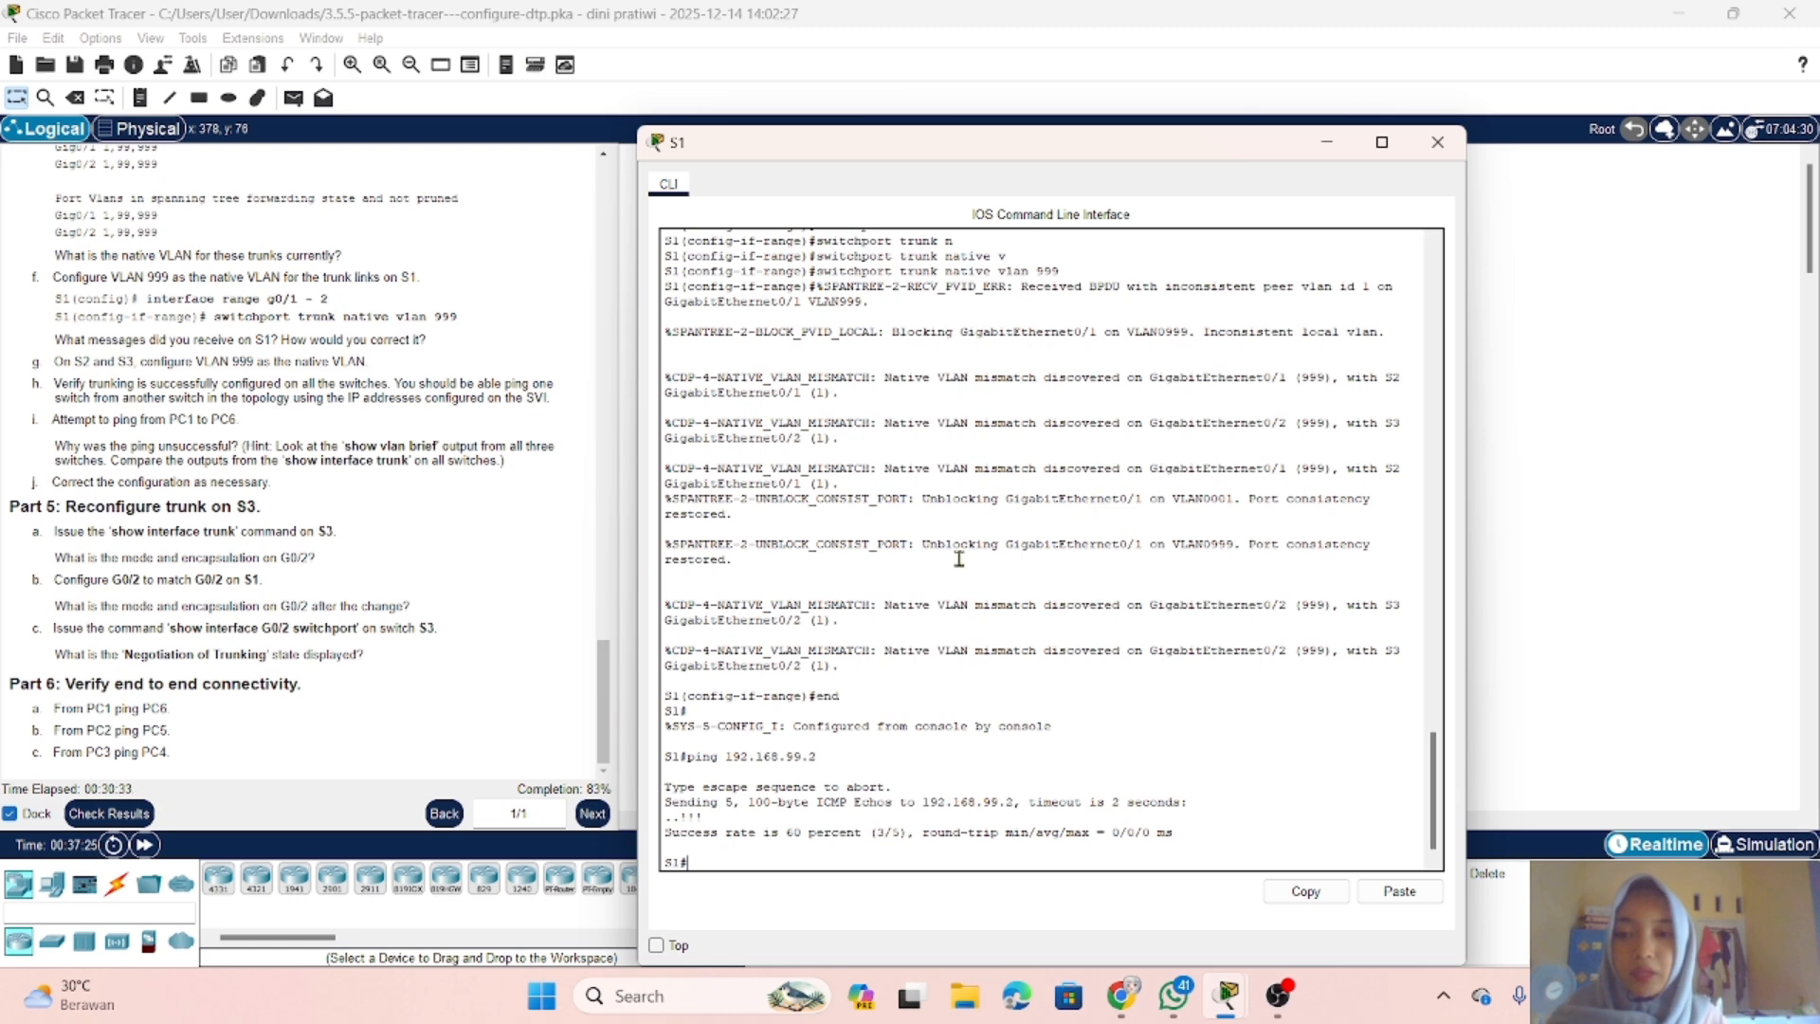
# Step: Repeat the ping to PC6 at 192.168.10.2 from PC1's command prompt
pyautogui.click(1328, 150)
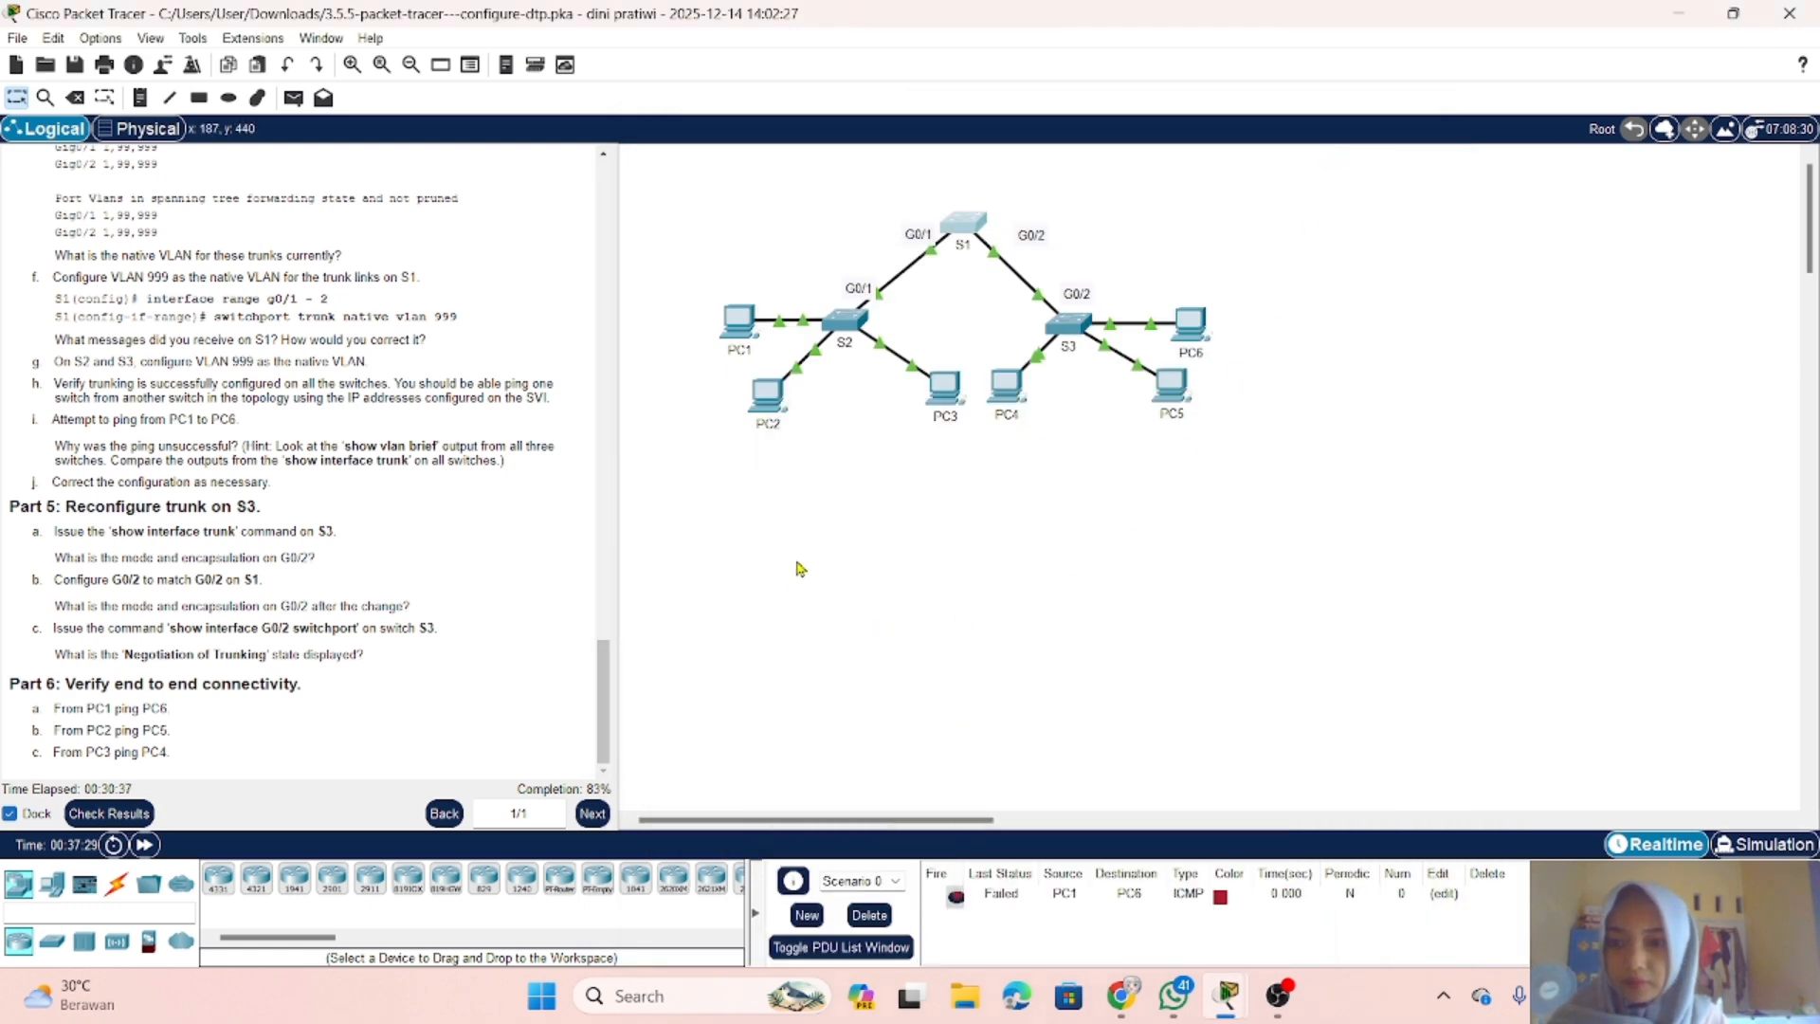
pyautogui.click(745, 347)
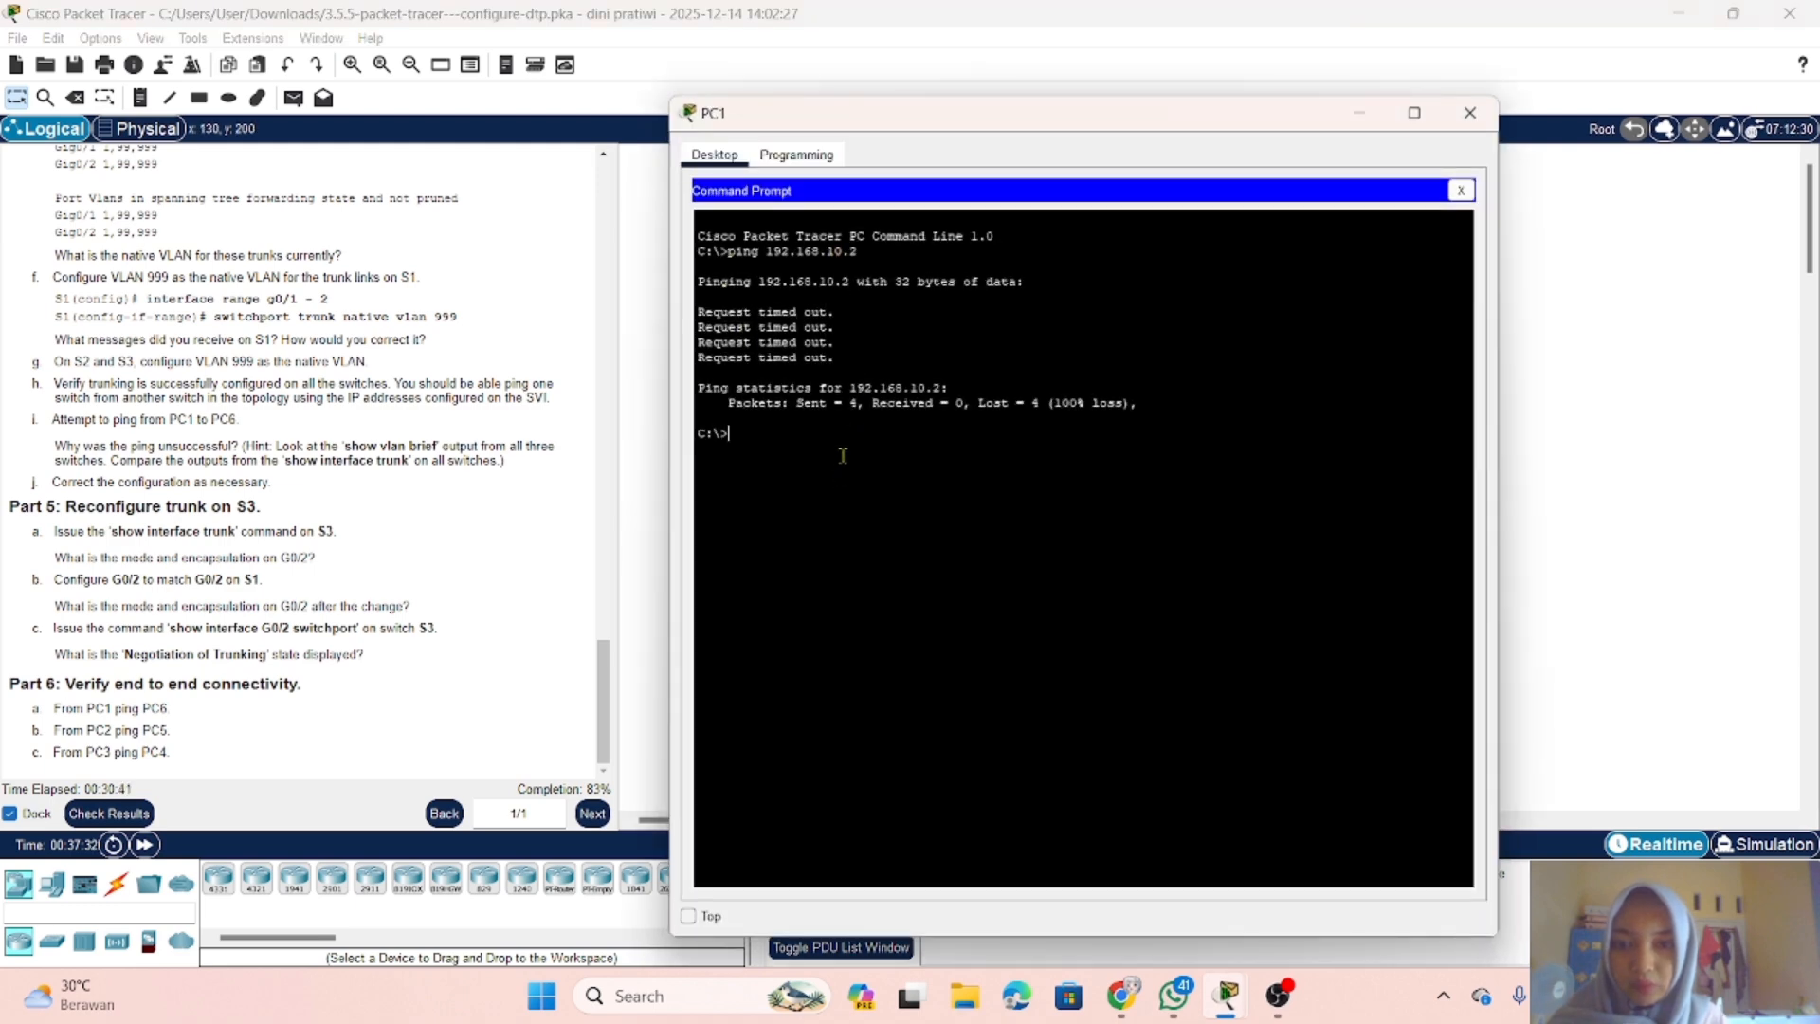
pyautogui.press('Up')
pyautogui.press('Return')
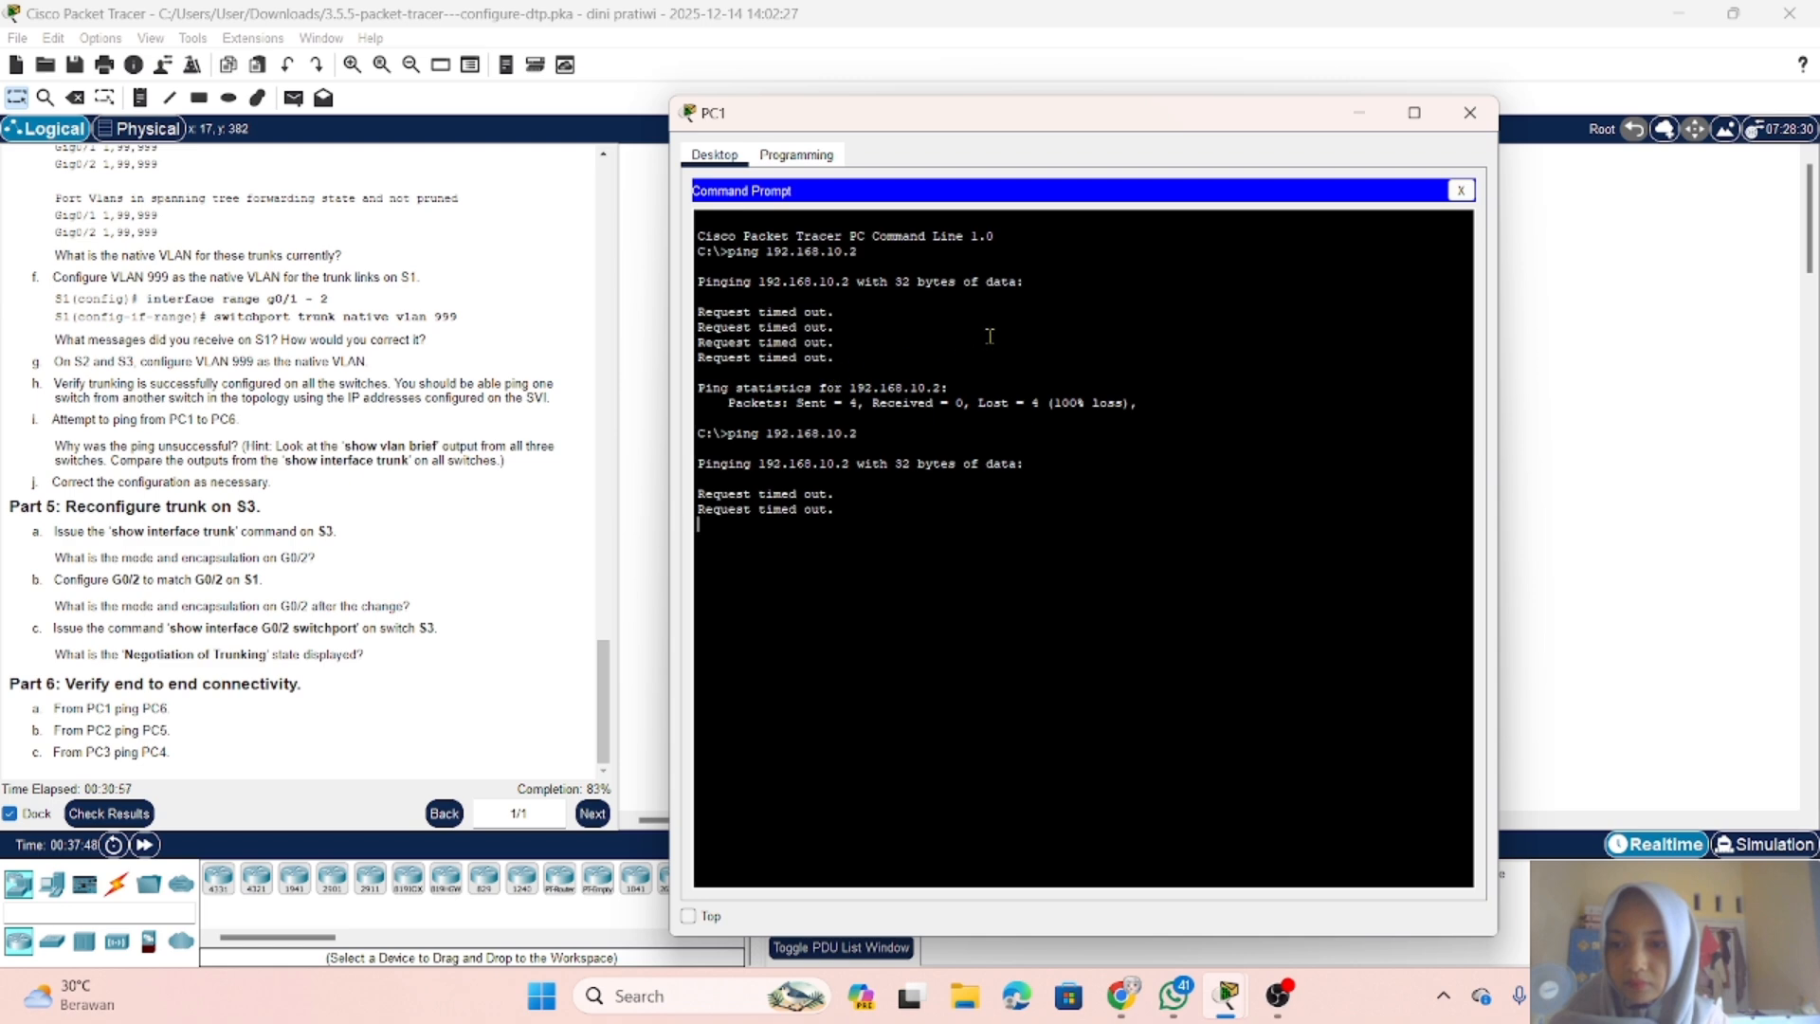
# Step: Return to the S1 console and list its VLANs with show vlan brief
pyautogui.click(1374, 112)
pyautogui.click(942, 256)
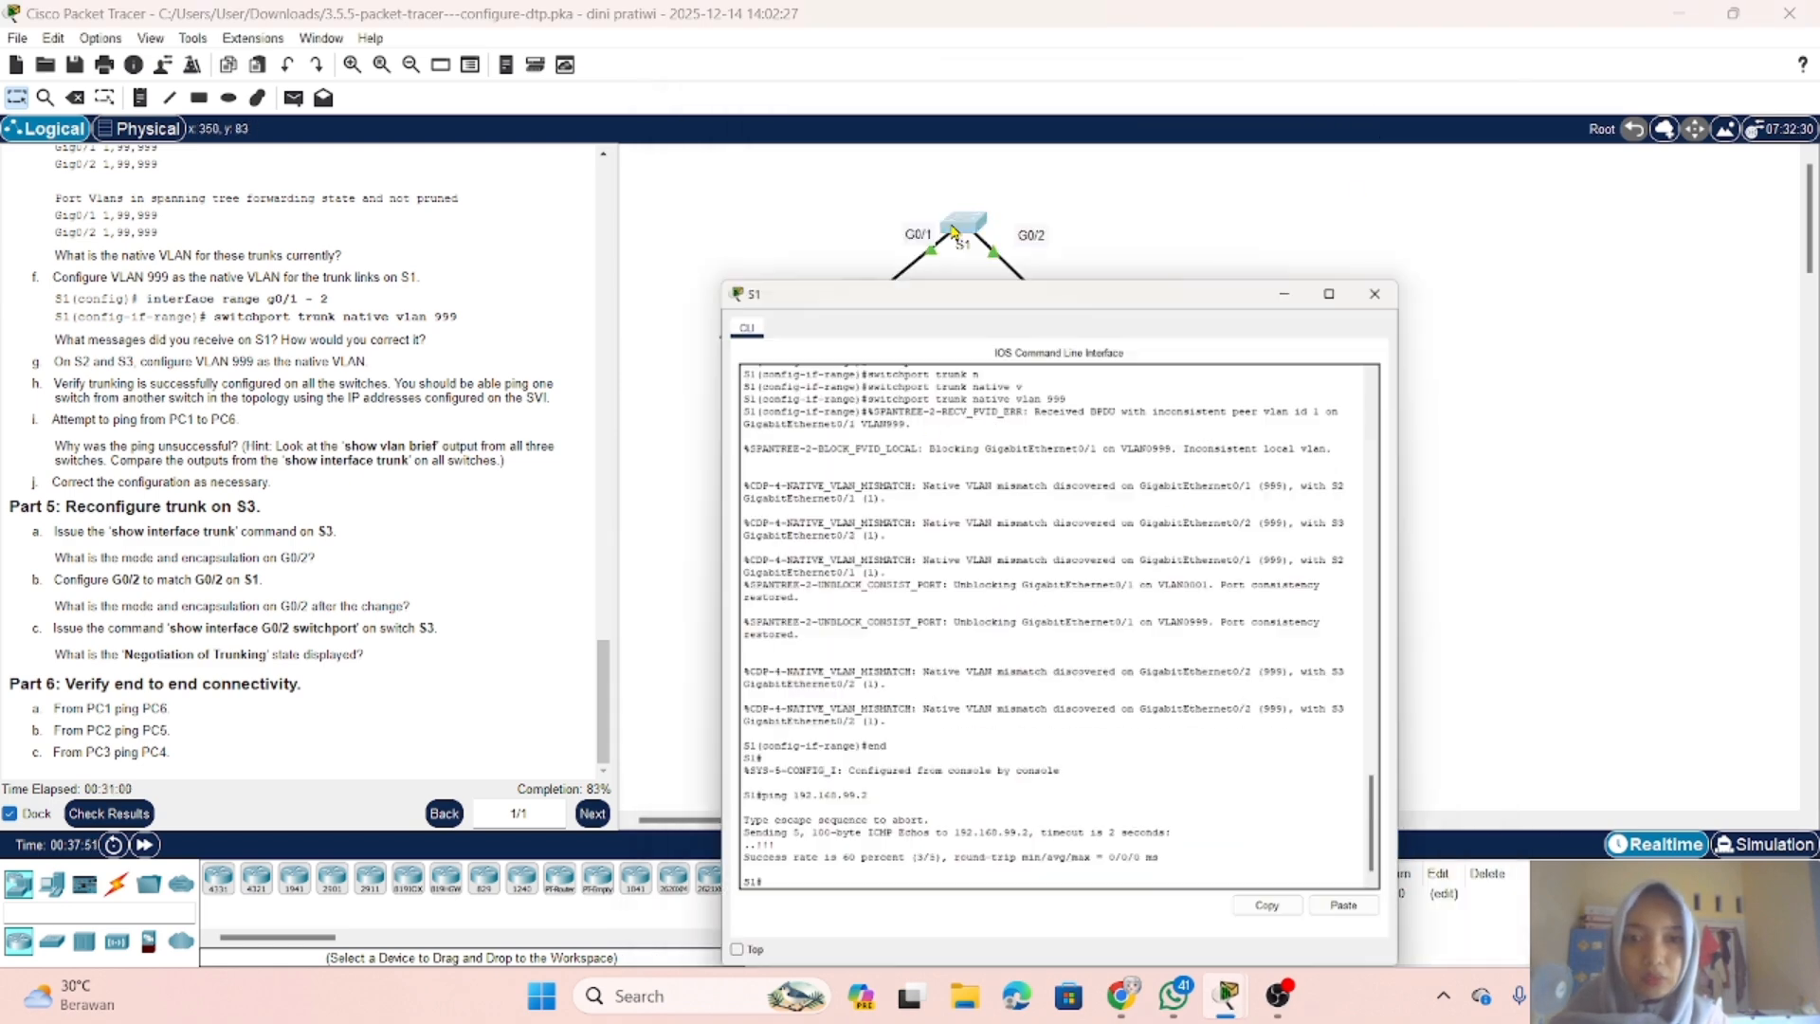
pyautogui.click(831, 852)
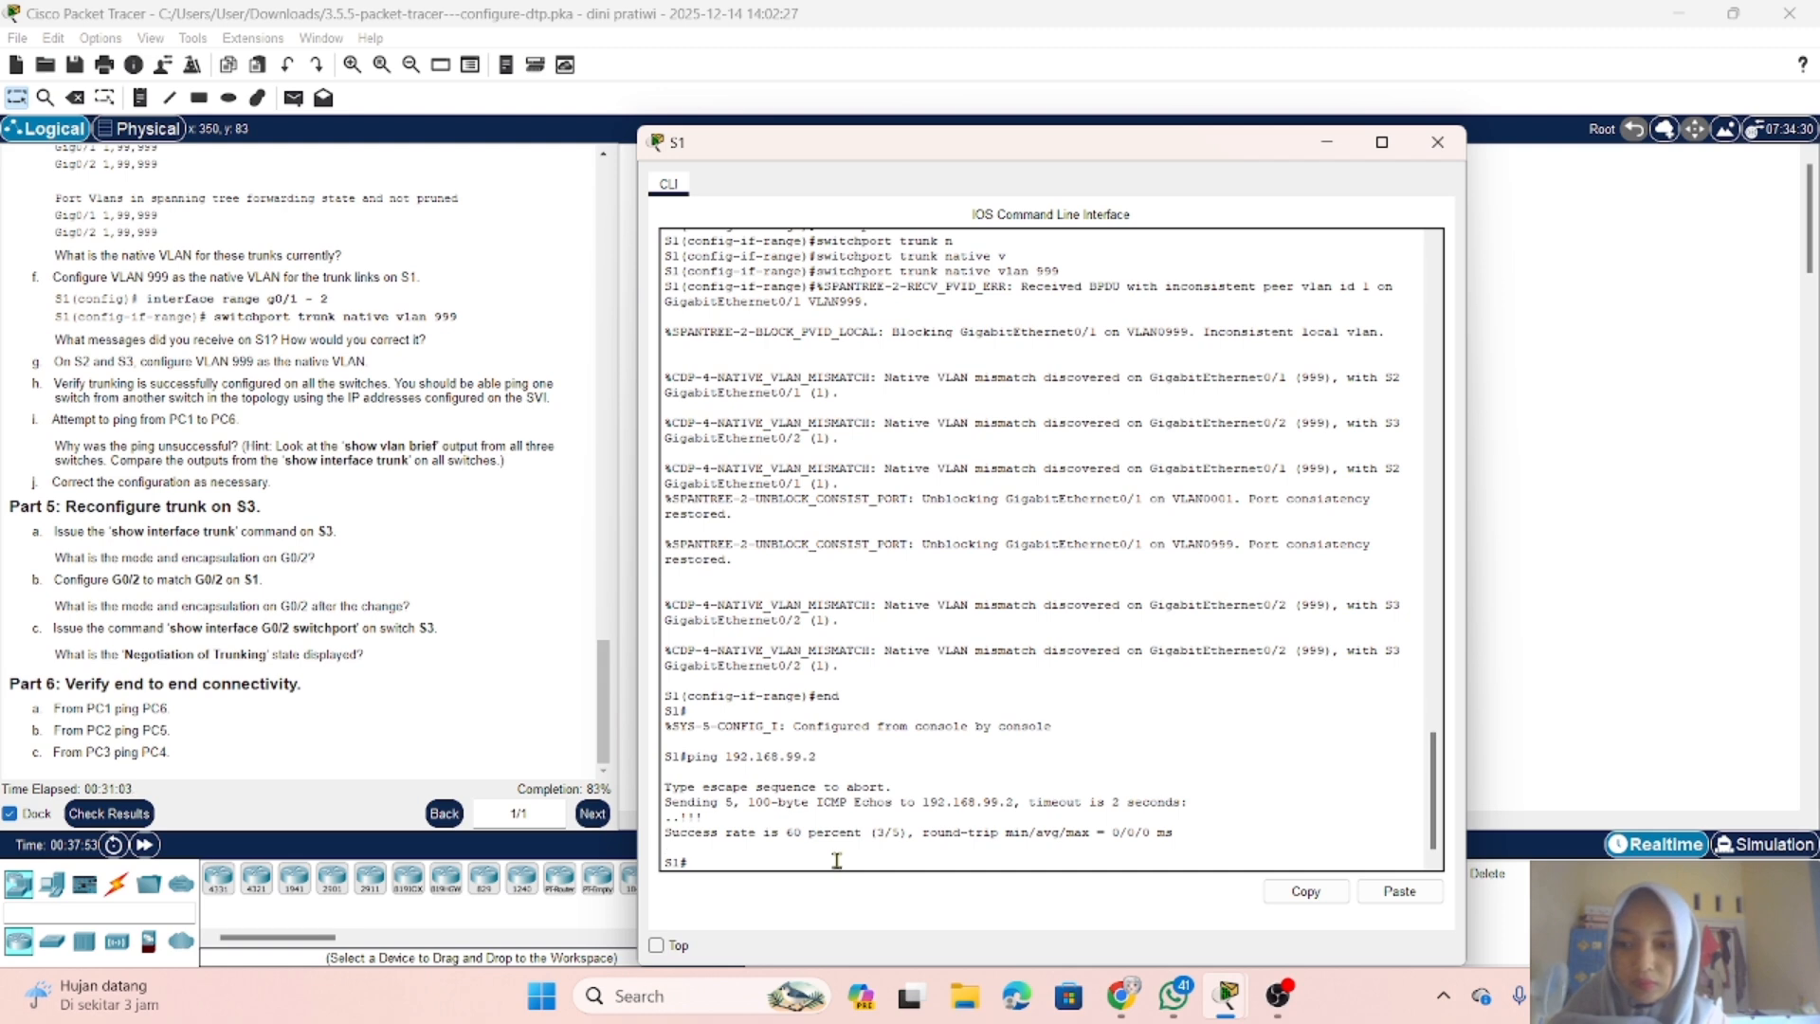
pyautogui.write('show')
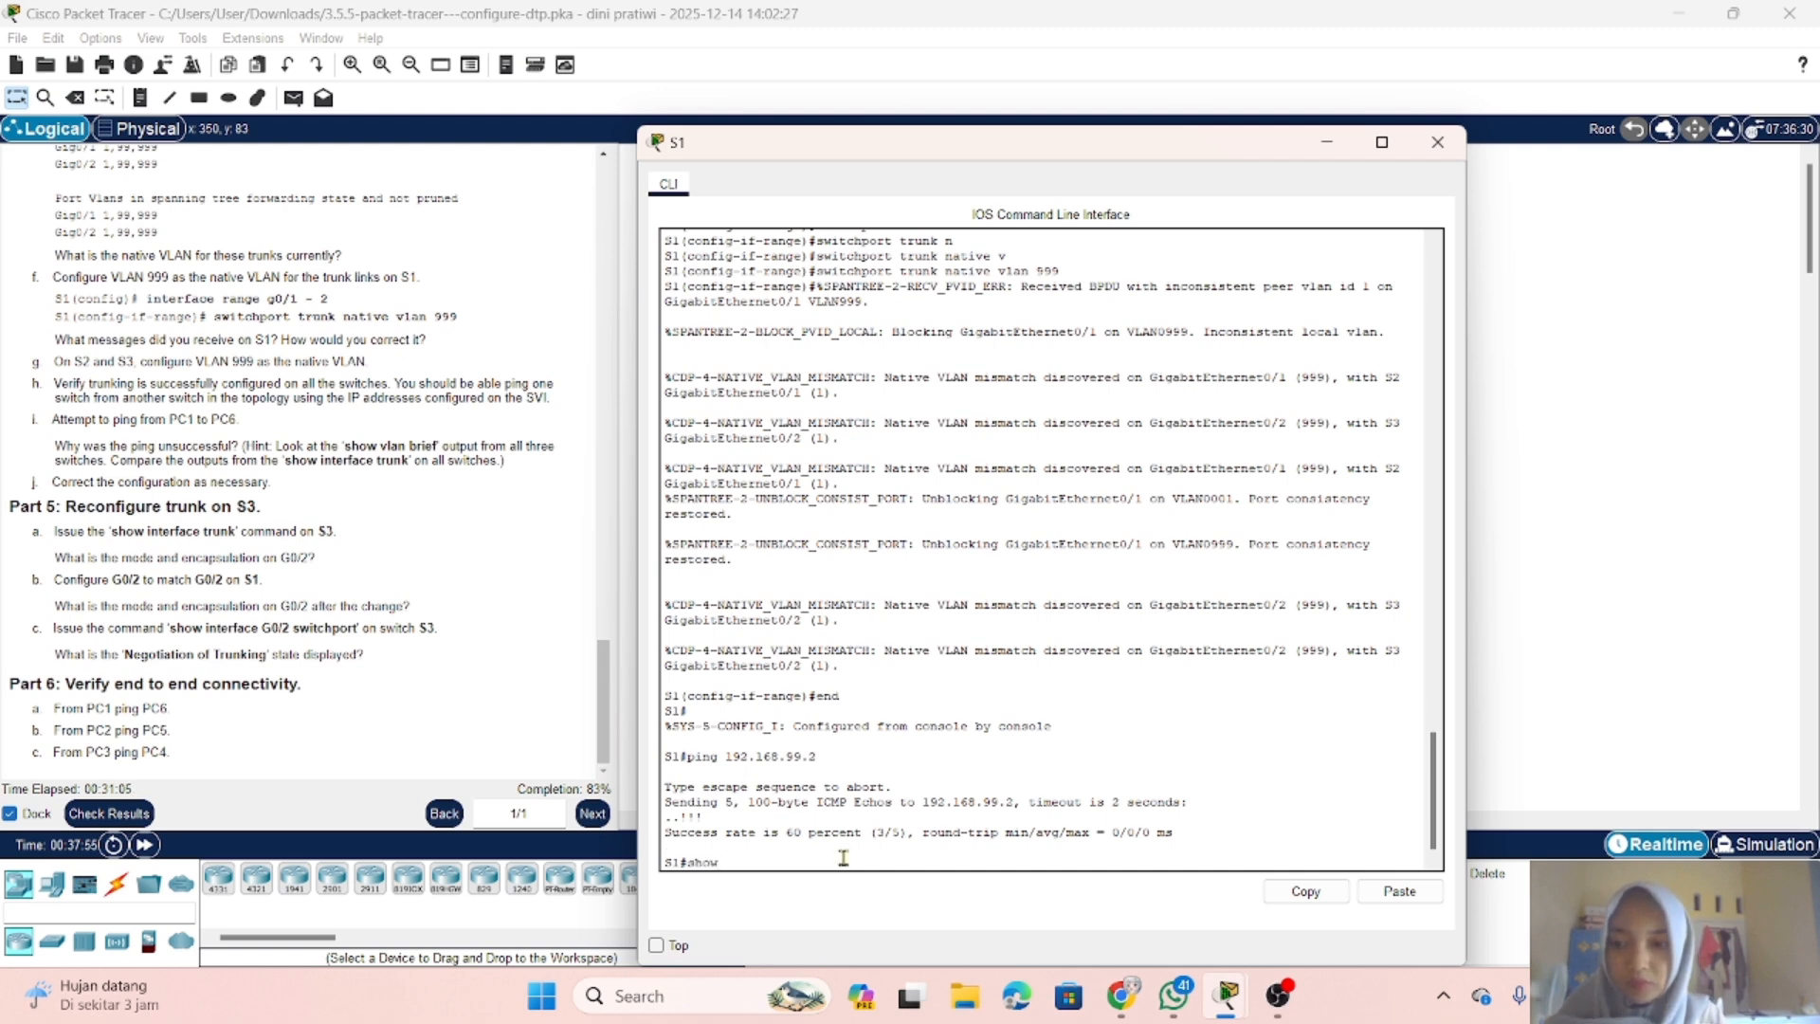
pyautogui.write(' v')
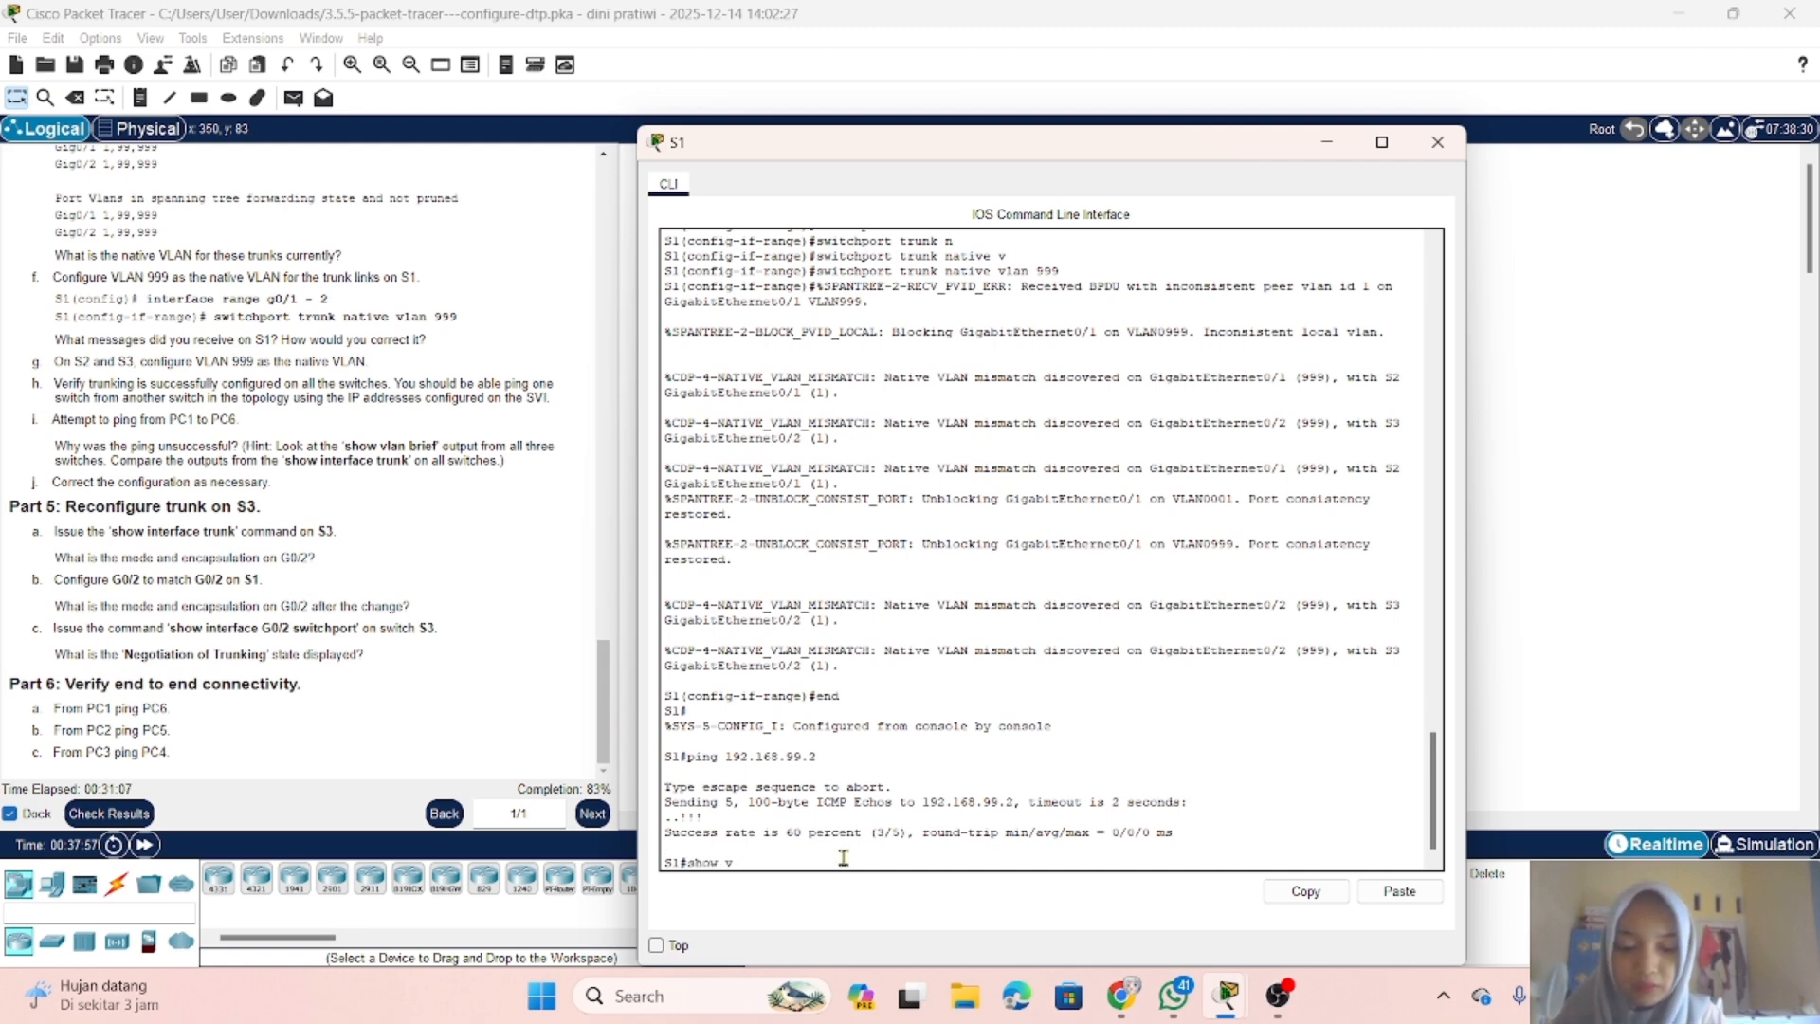
pyautogui.write('lan')
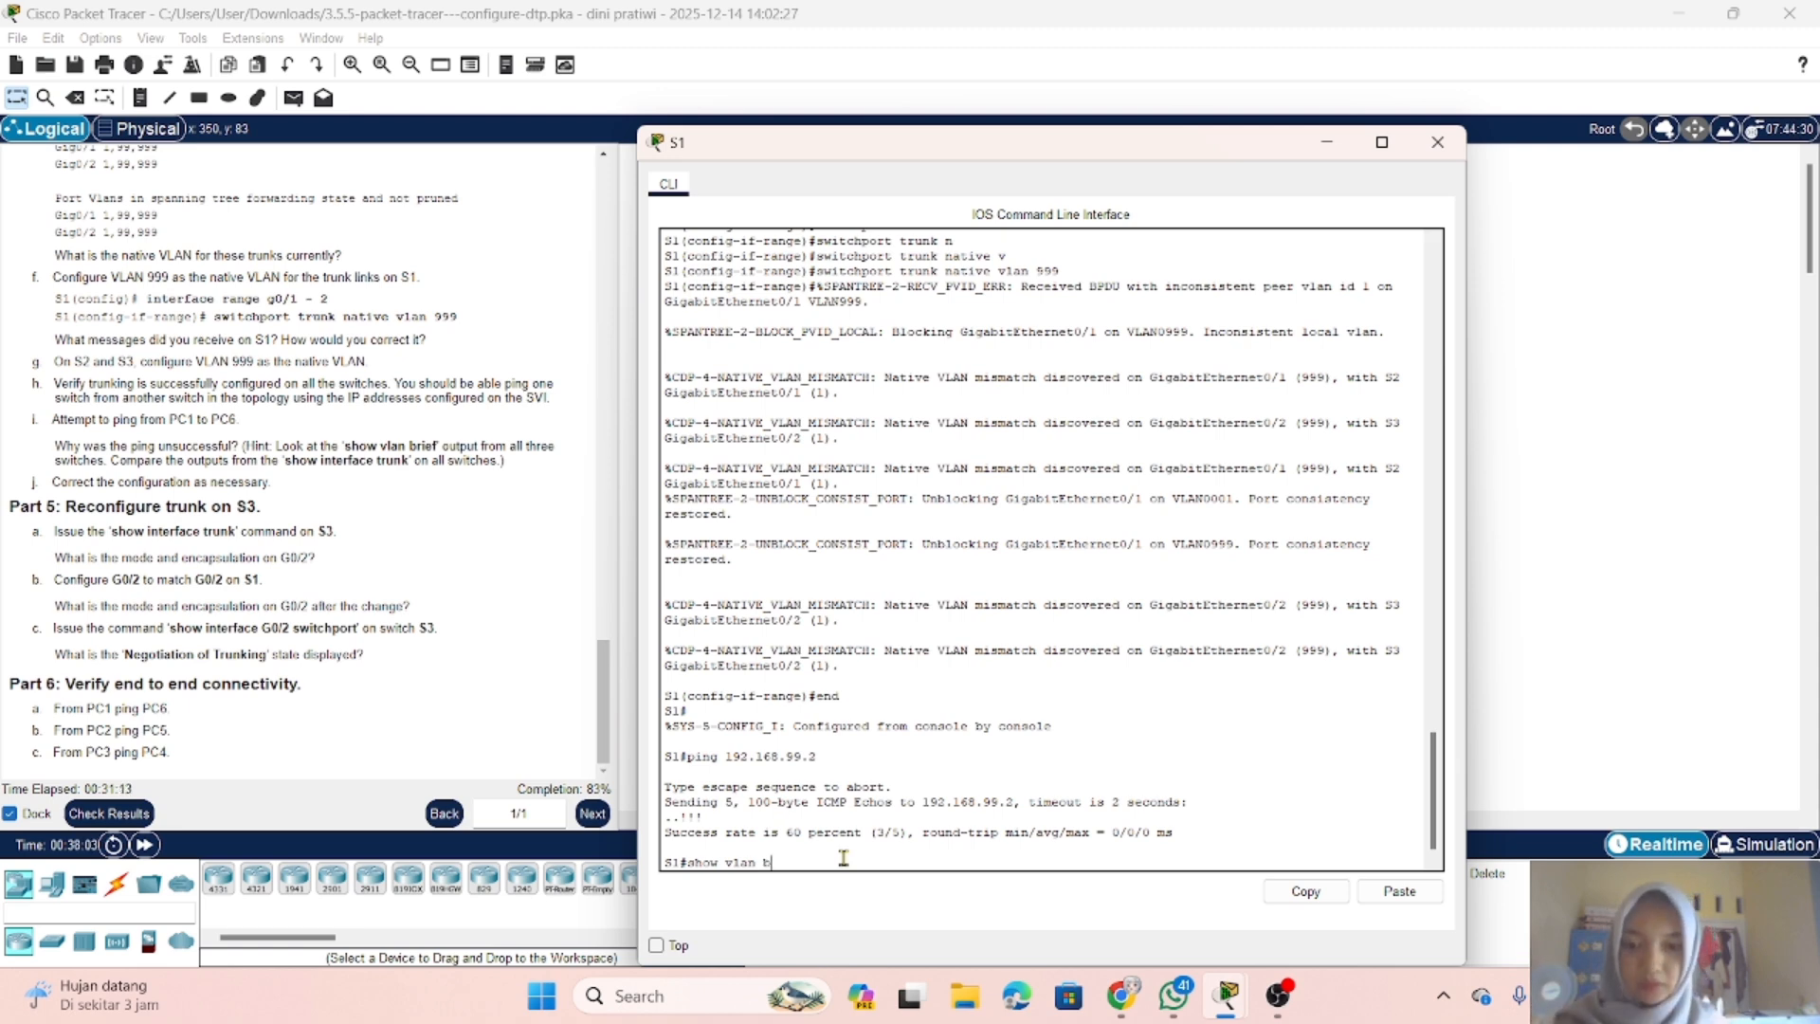
pyautogui.write('br')
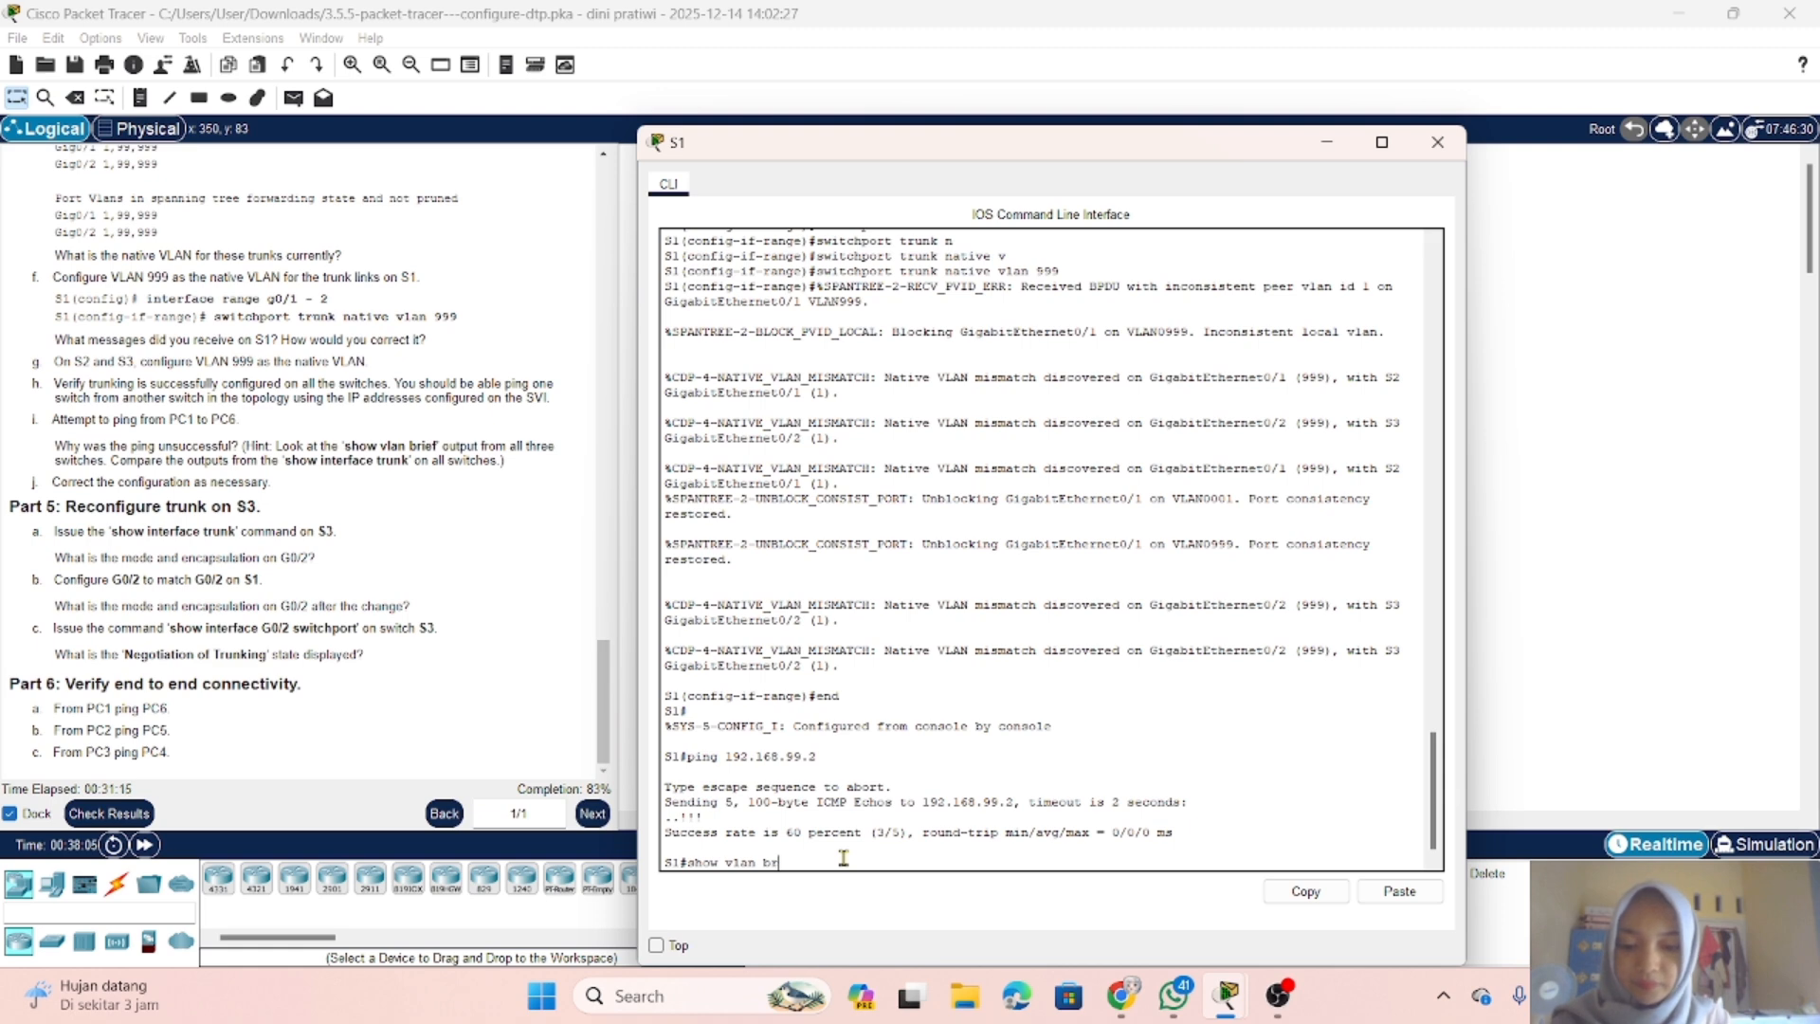
pyautogui.write('ie')
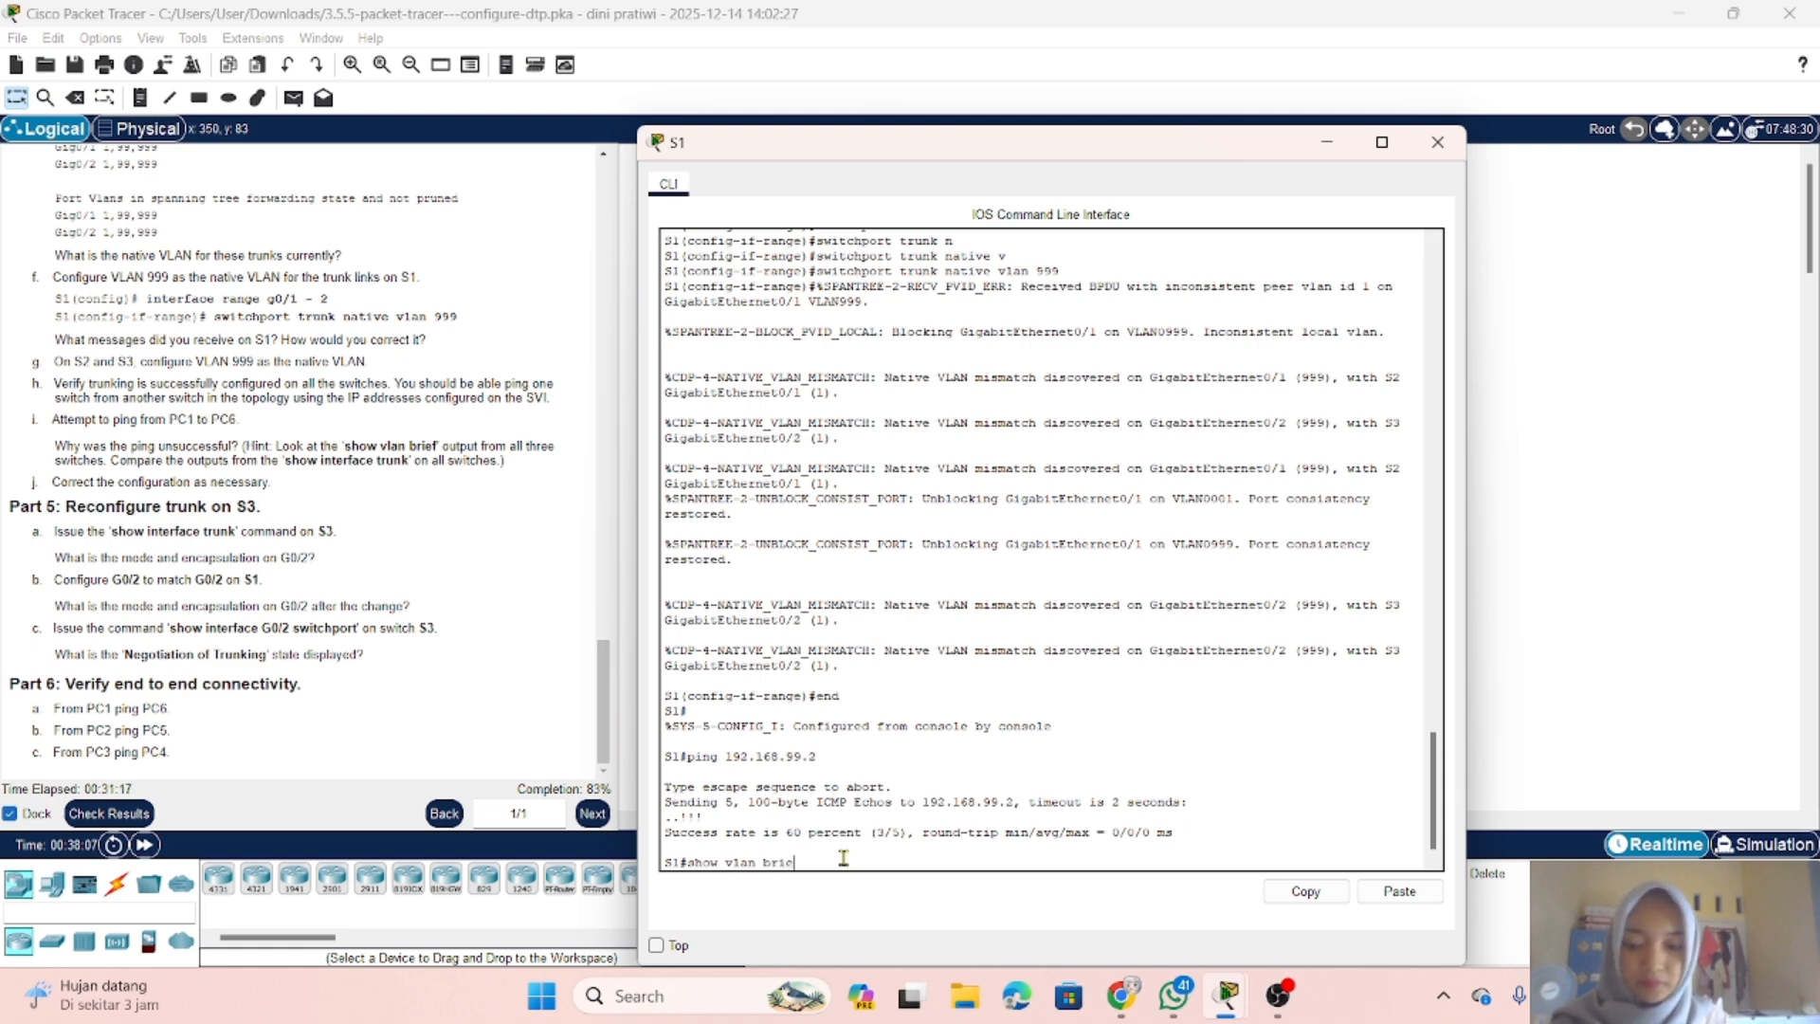
pyautogui.press('Tab')
pyautogui.press('Return')
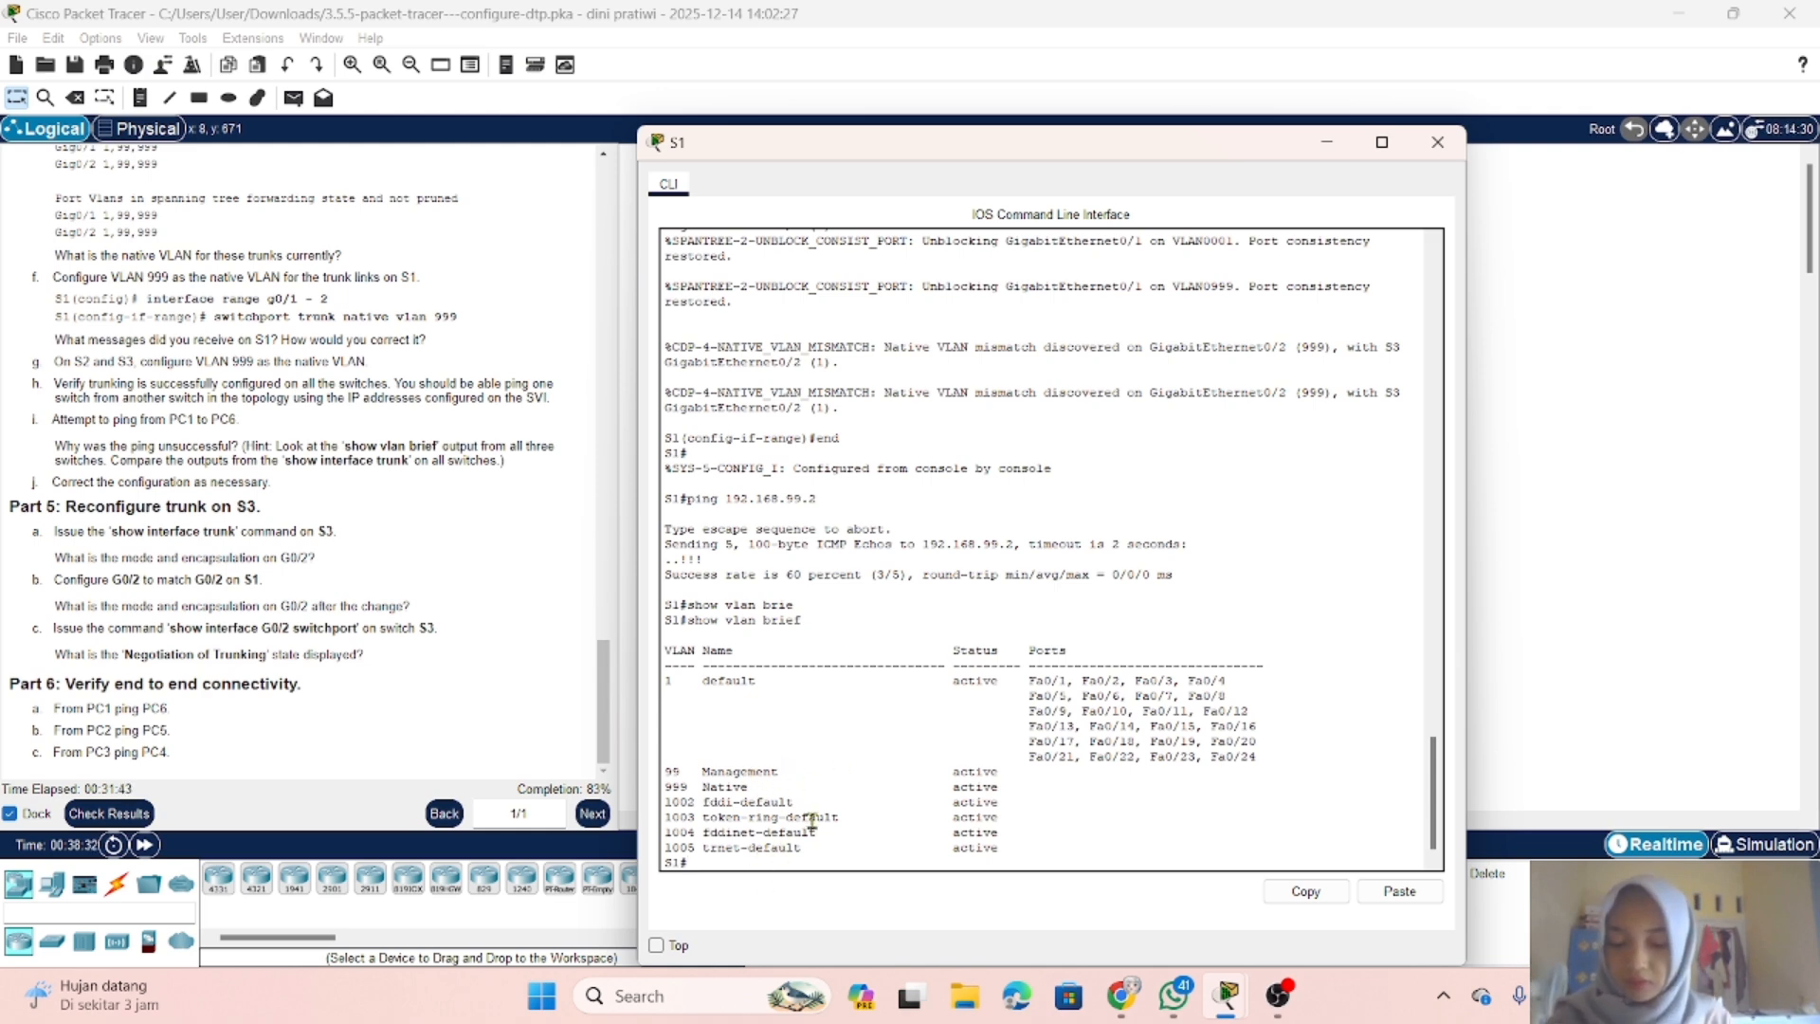
# Step: Enter global configuration mode on S1 and create VLAN 10 with the name Red
pyautogui.write('nf t')
pyautogui.press('Return')
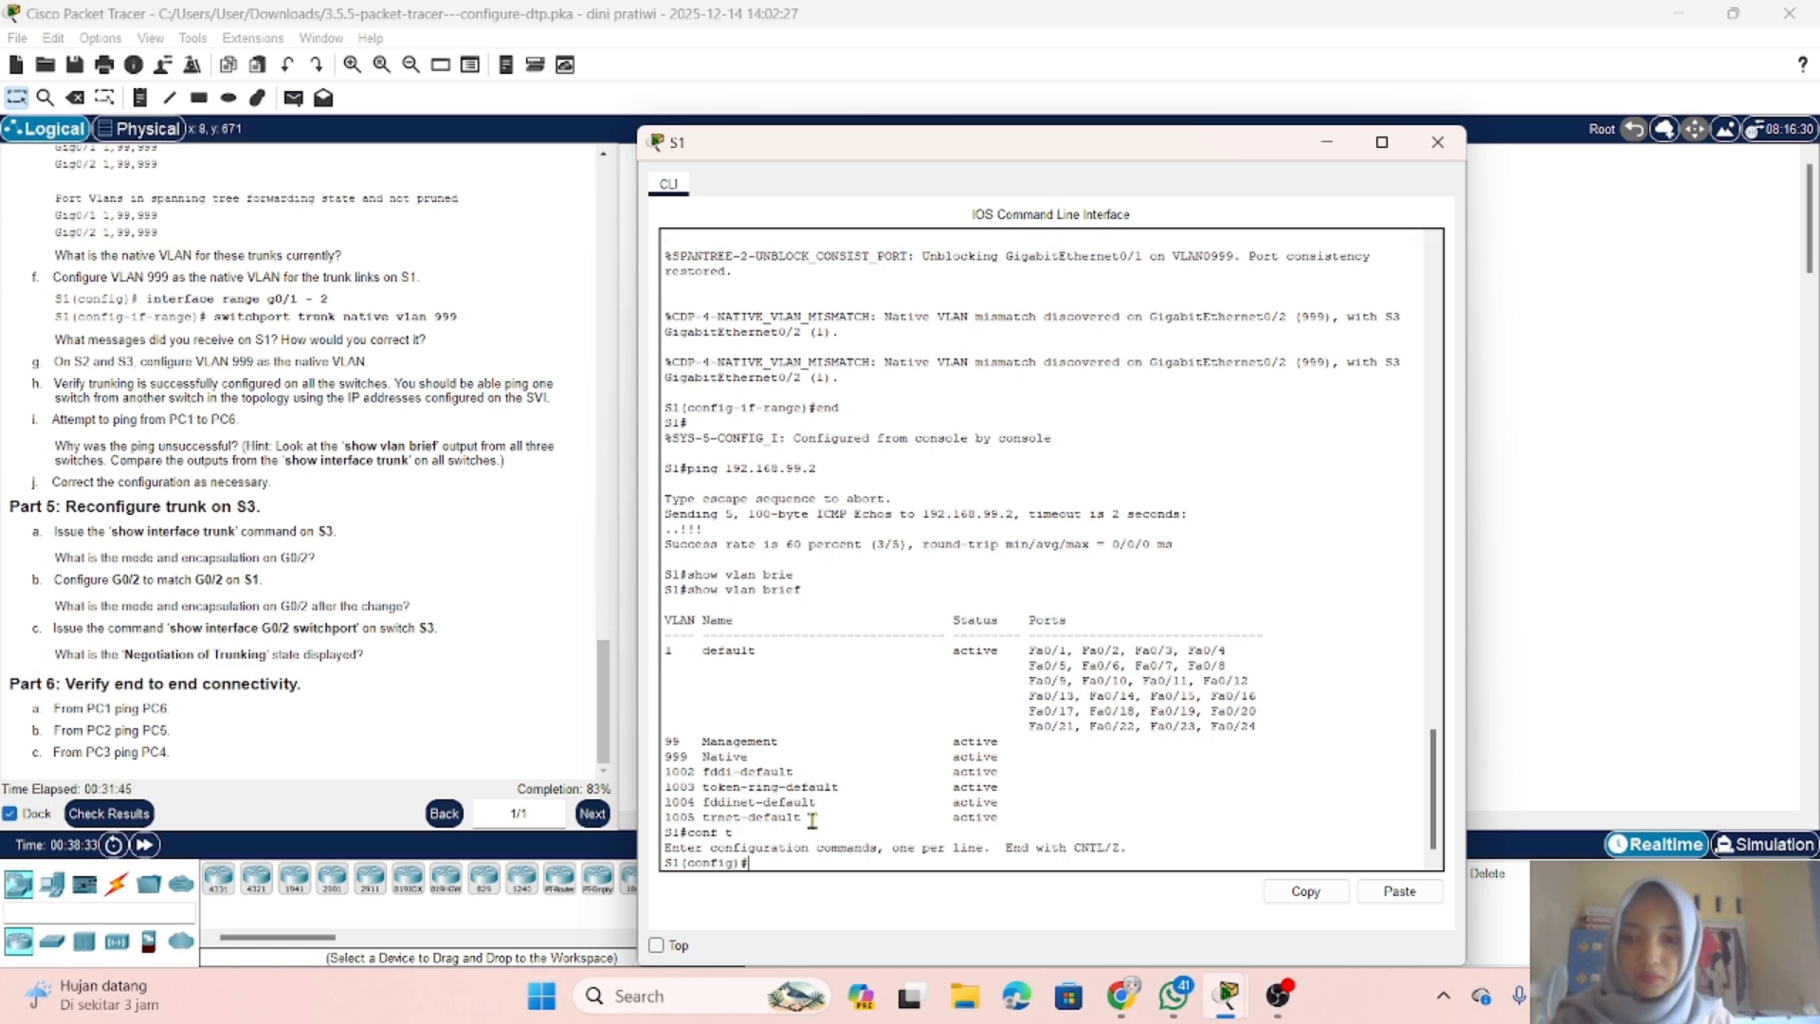
pyautogui.write('vla')
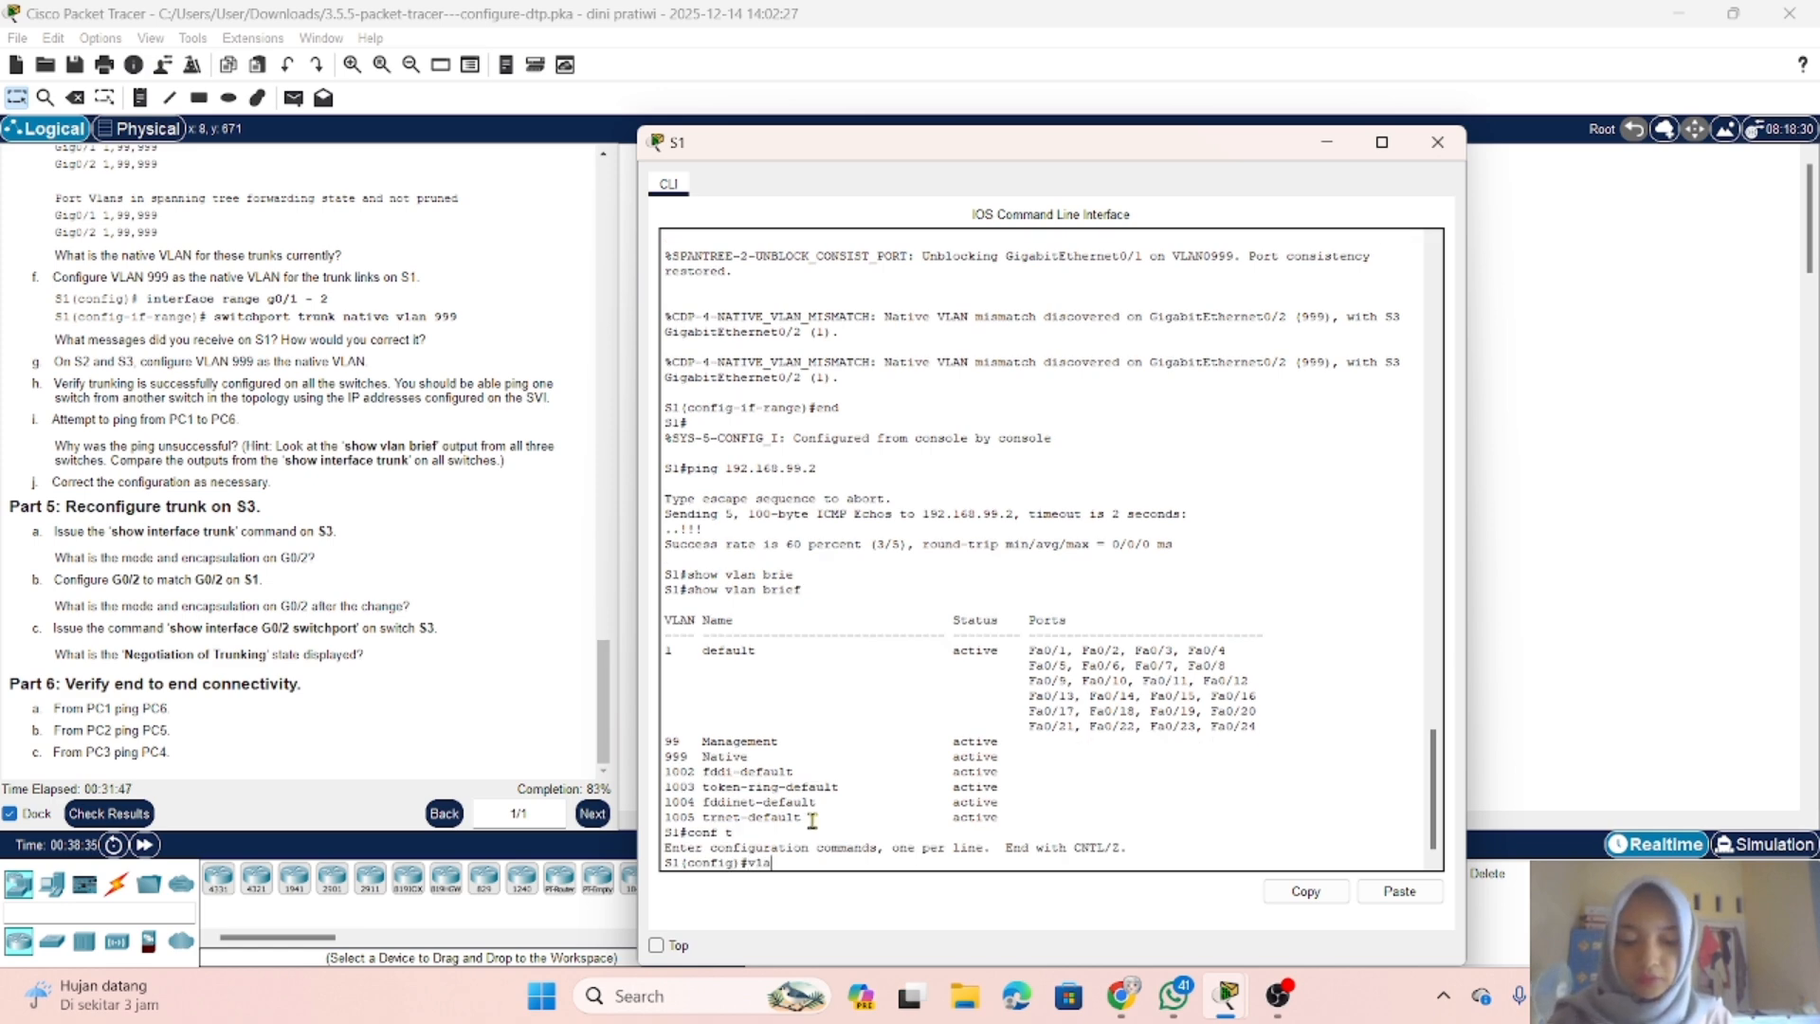
pyautogui.write('n 10')
pyautogui.press('Return')
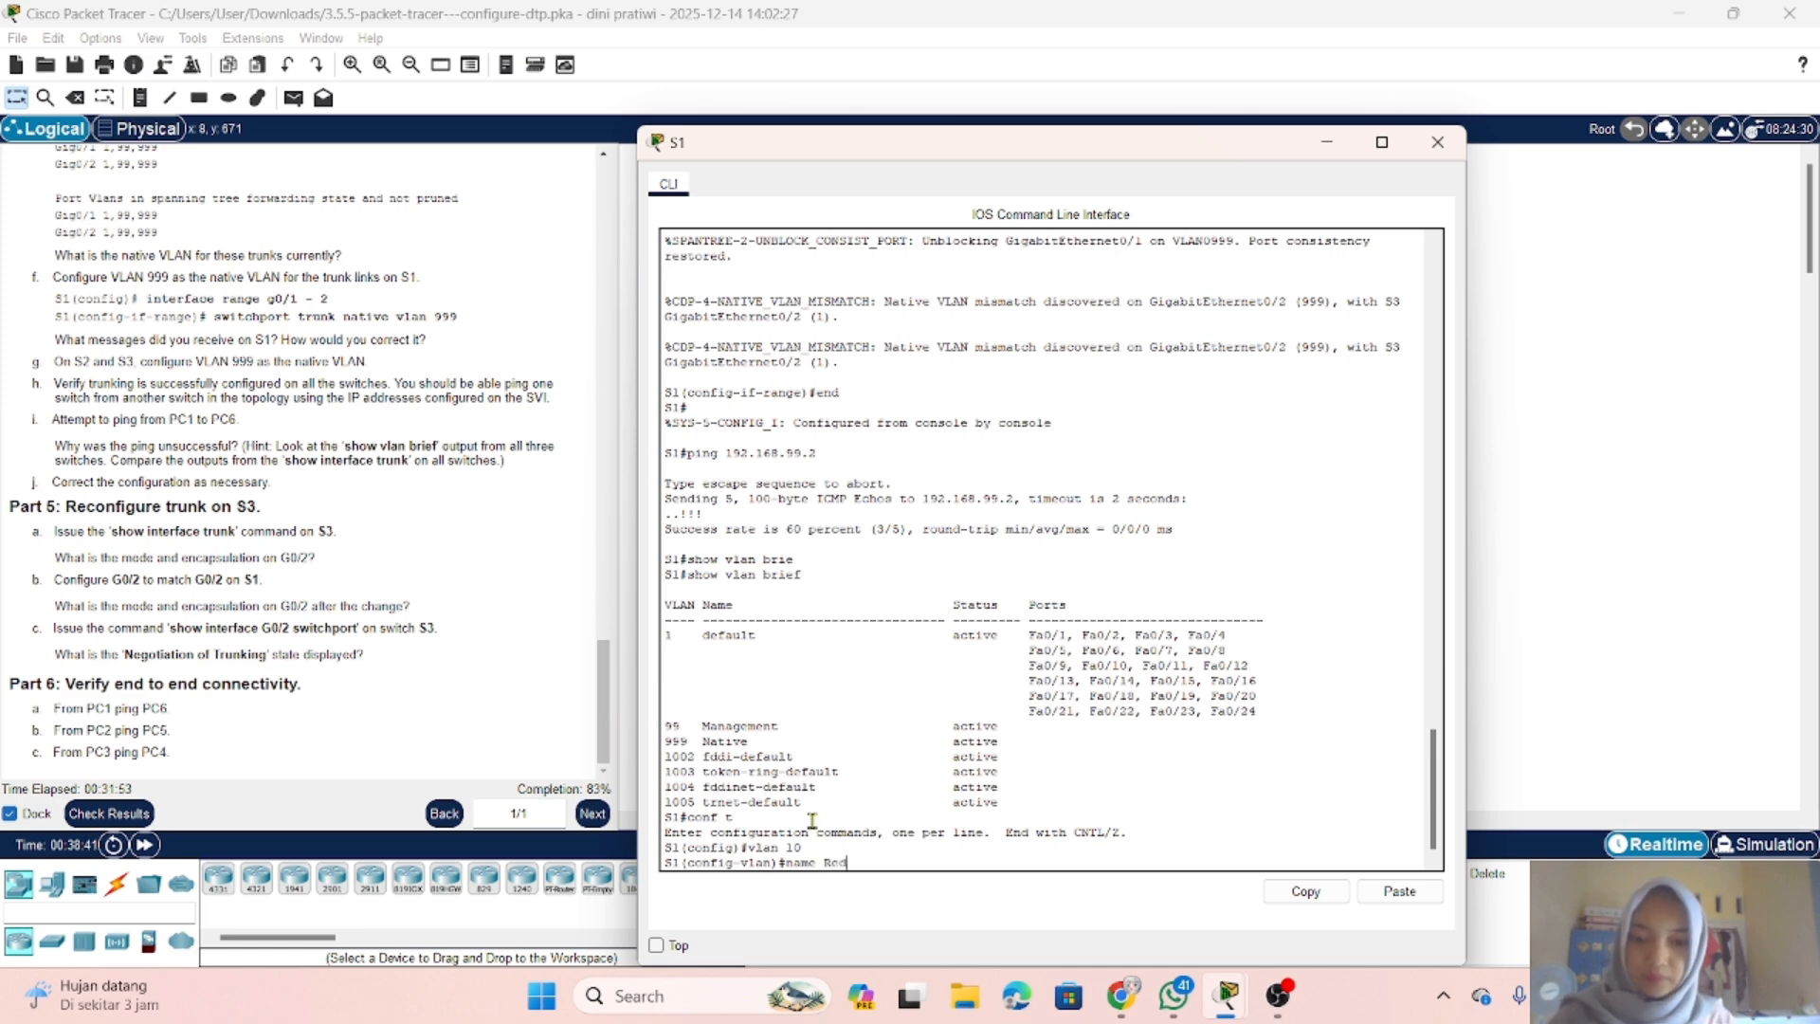
pyautogui.write('name Red')
pyautogui.press('Return')
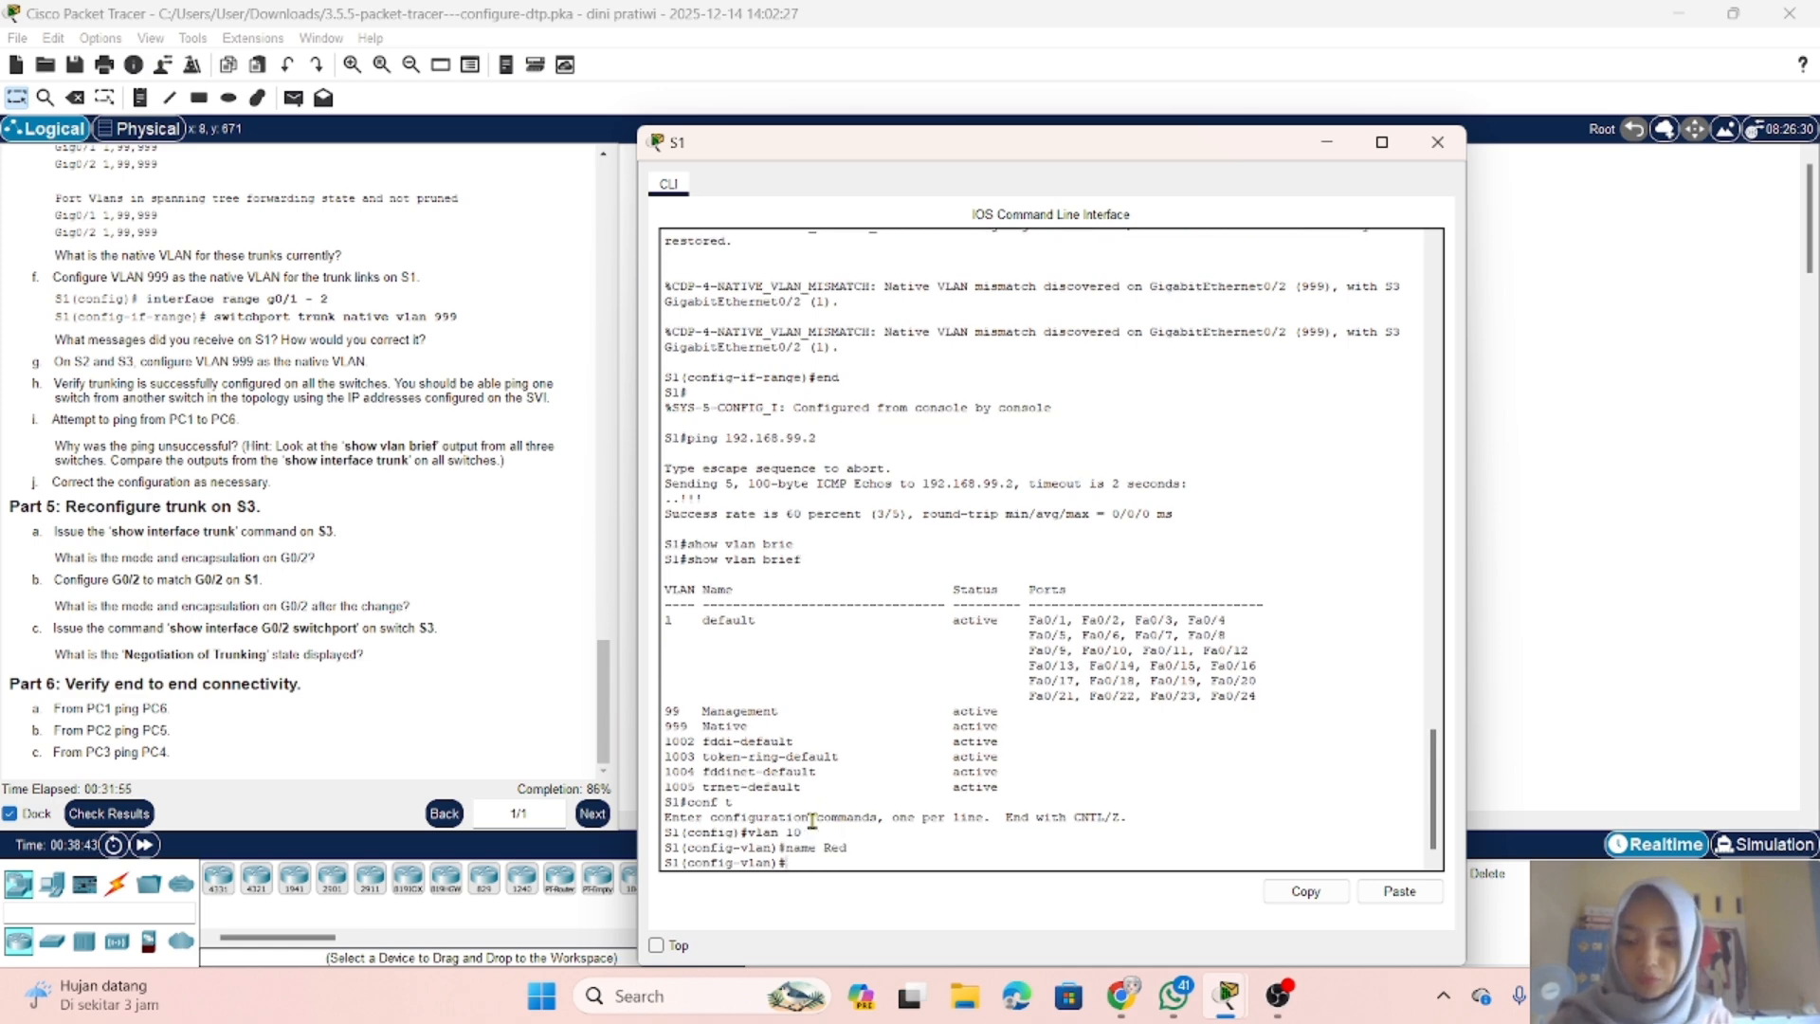
# Step: Create VLAN 20 on S1 and name it Blue
pyautogui.write('vlan 20')
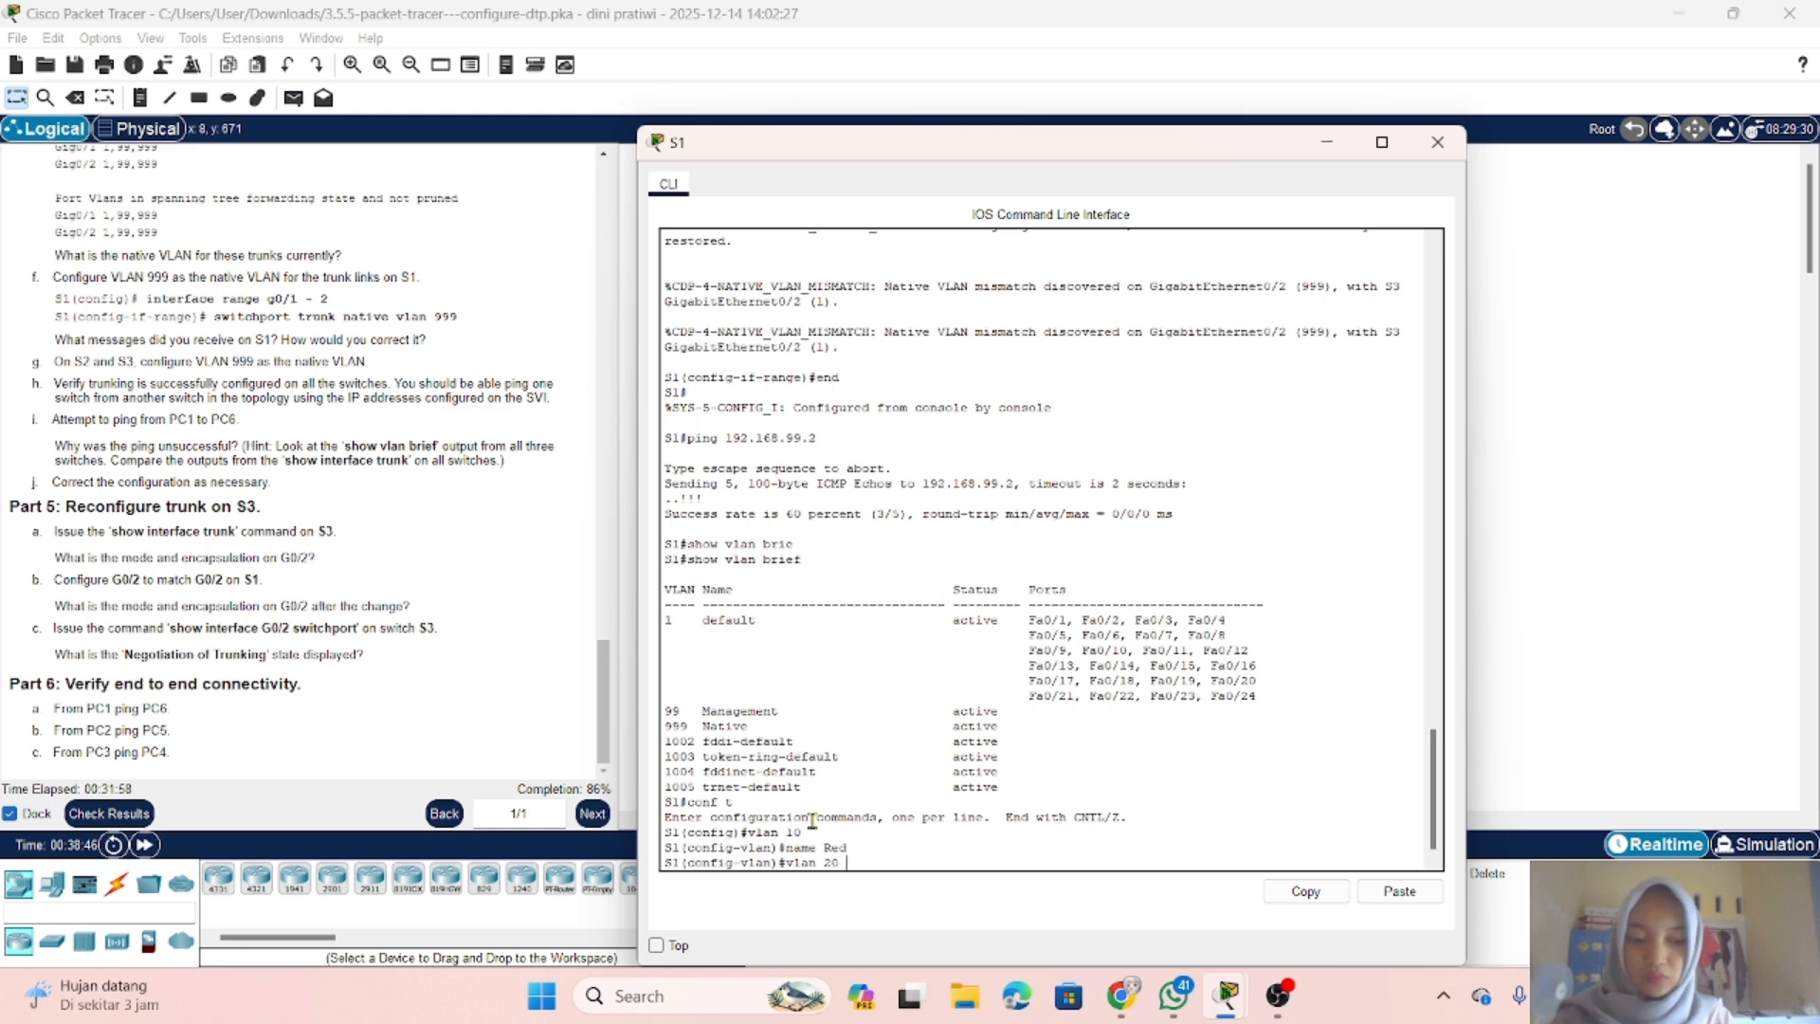
pyautogui.press('Return')
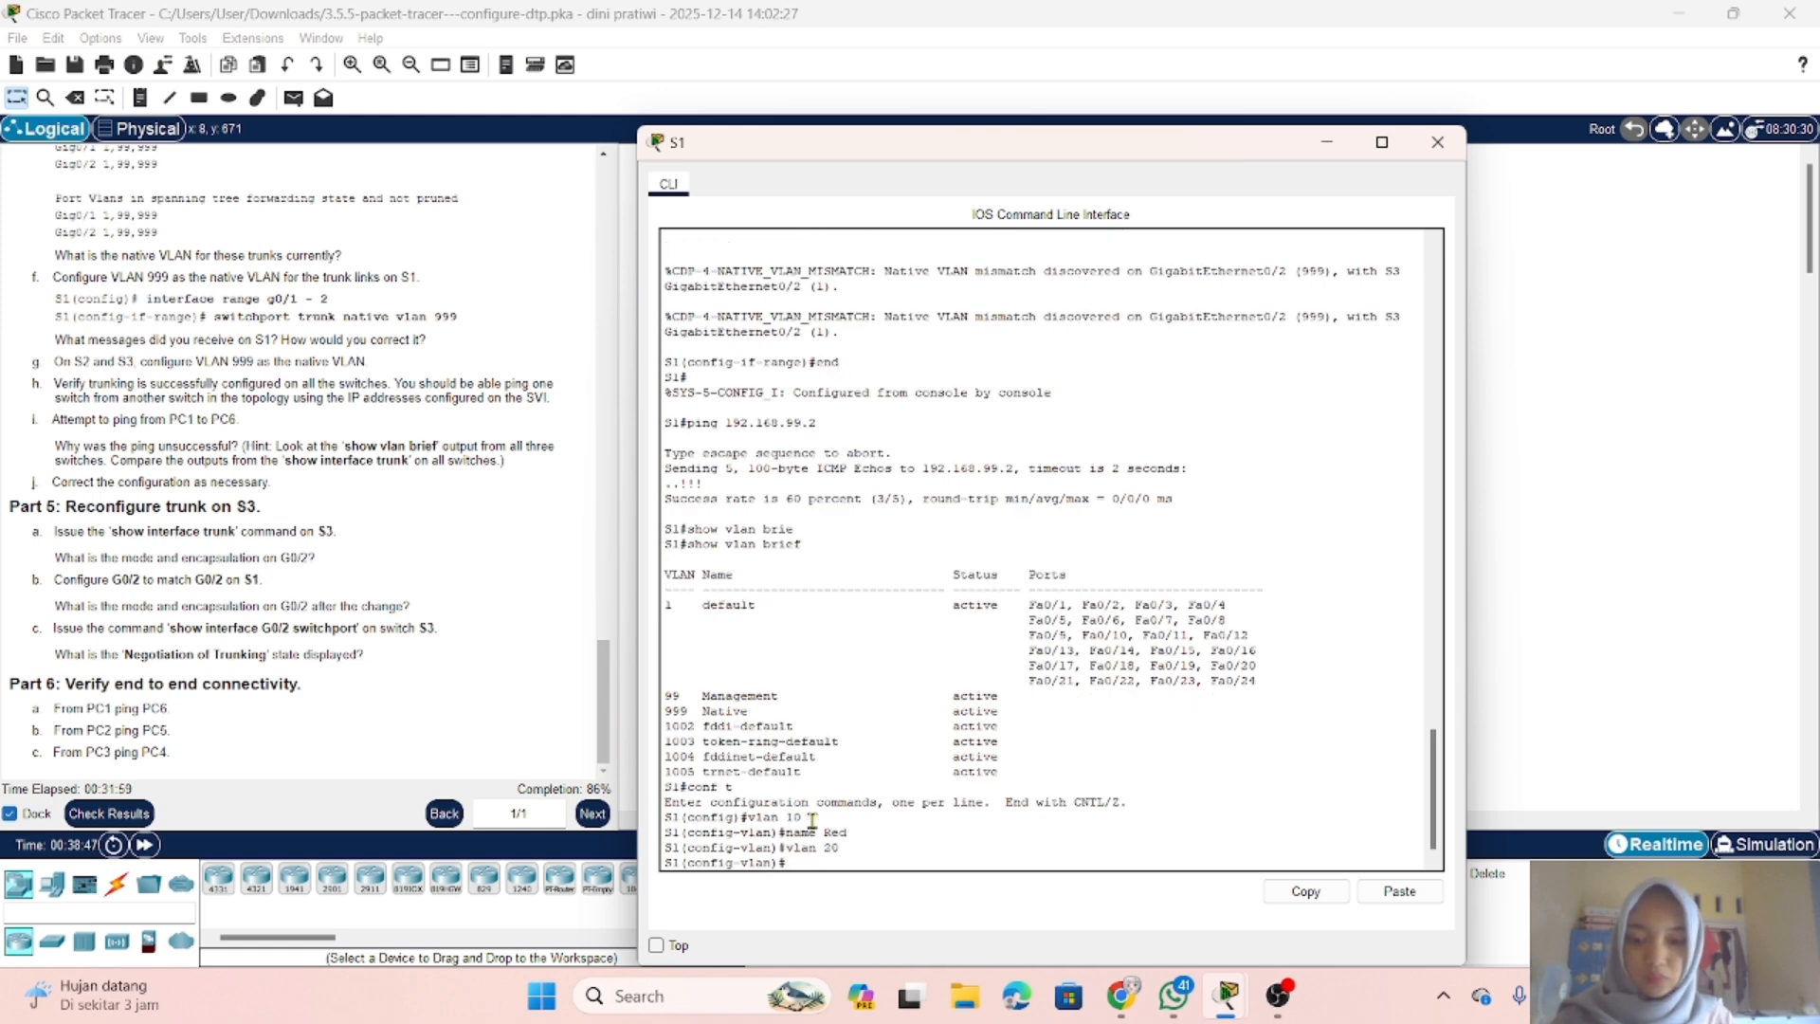
pyautogui.write('name Blue')
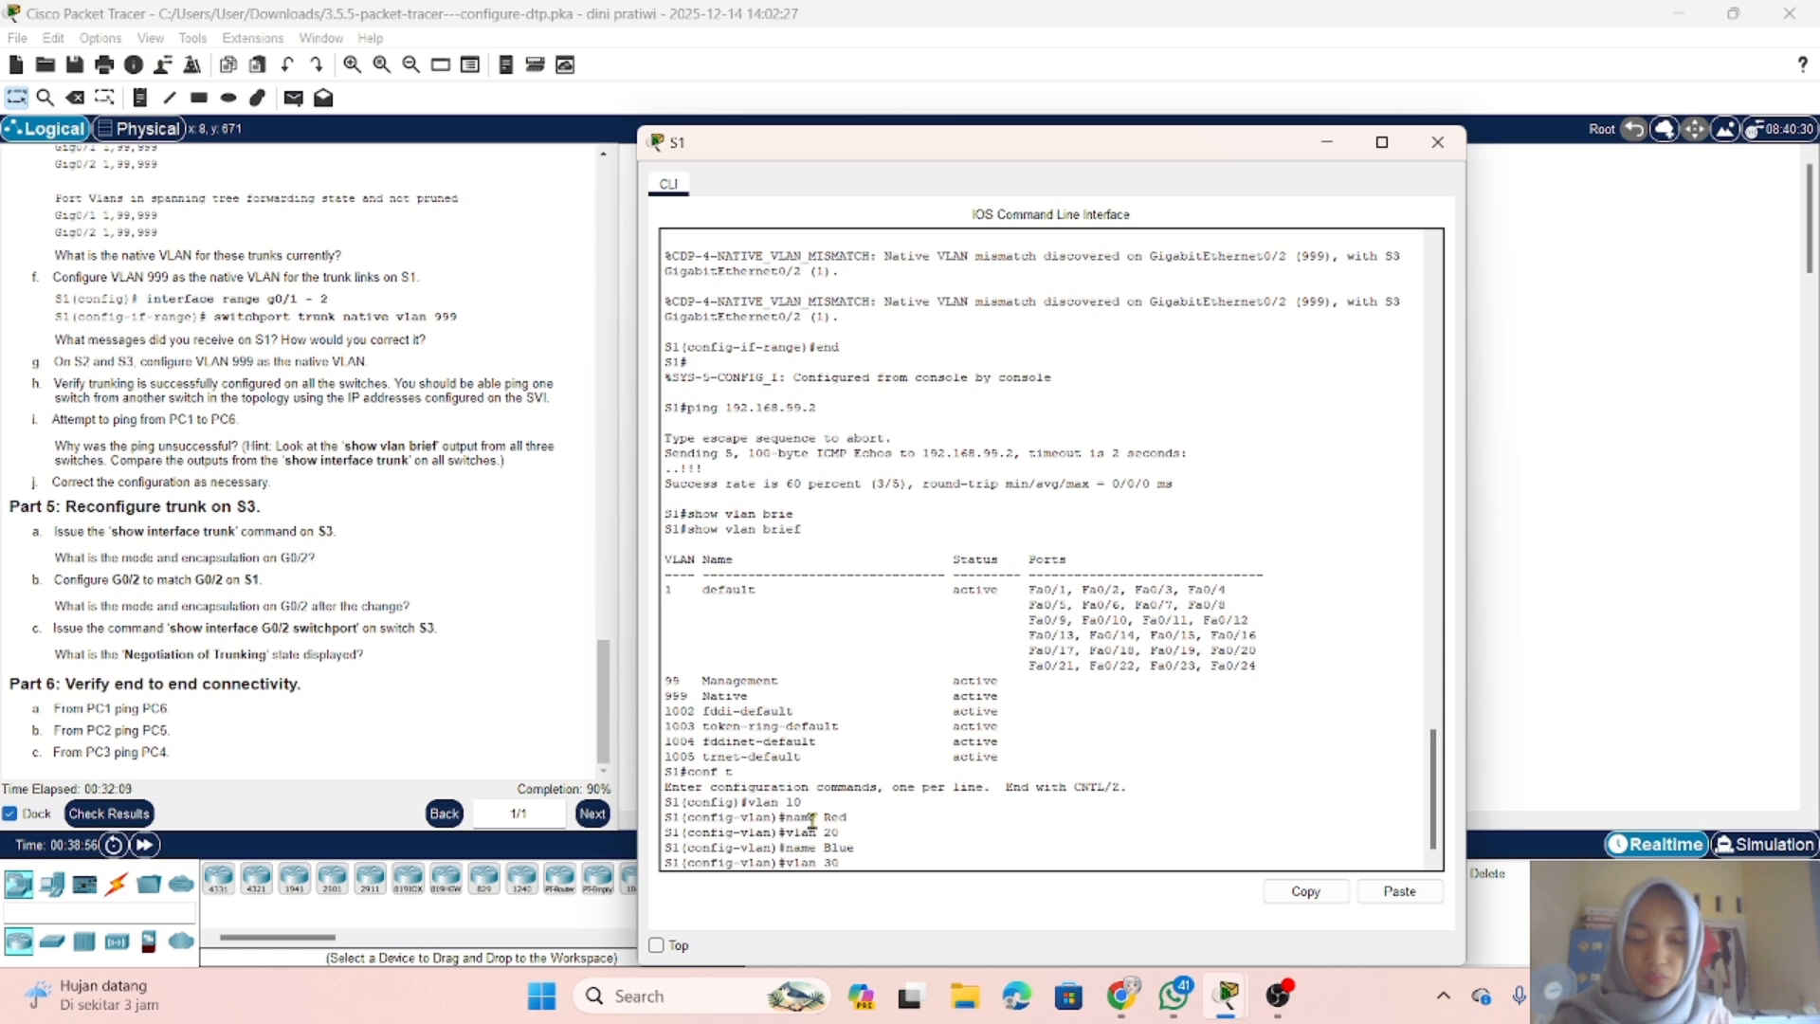
# Step: Create VLAN 30 on S1 and name it Yellow
pyautogui.press('Return')
pyautogui.write('Y')
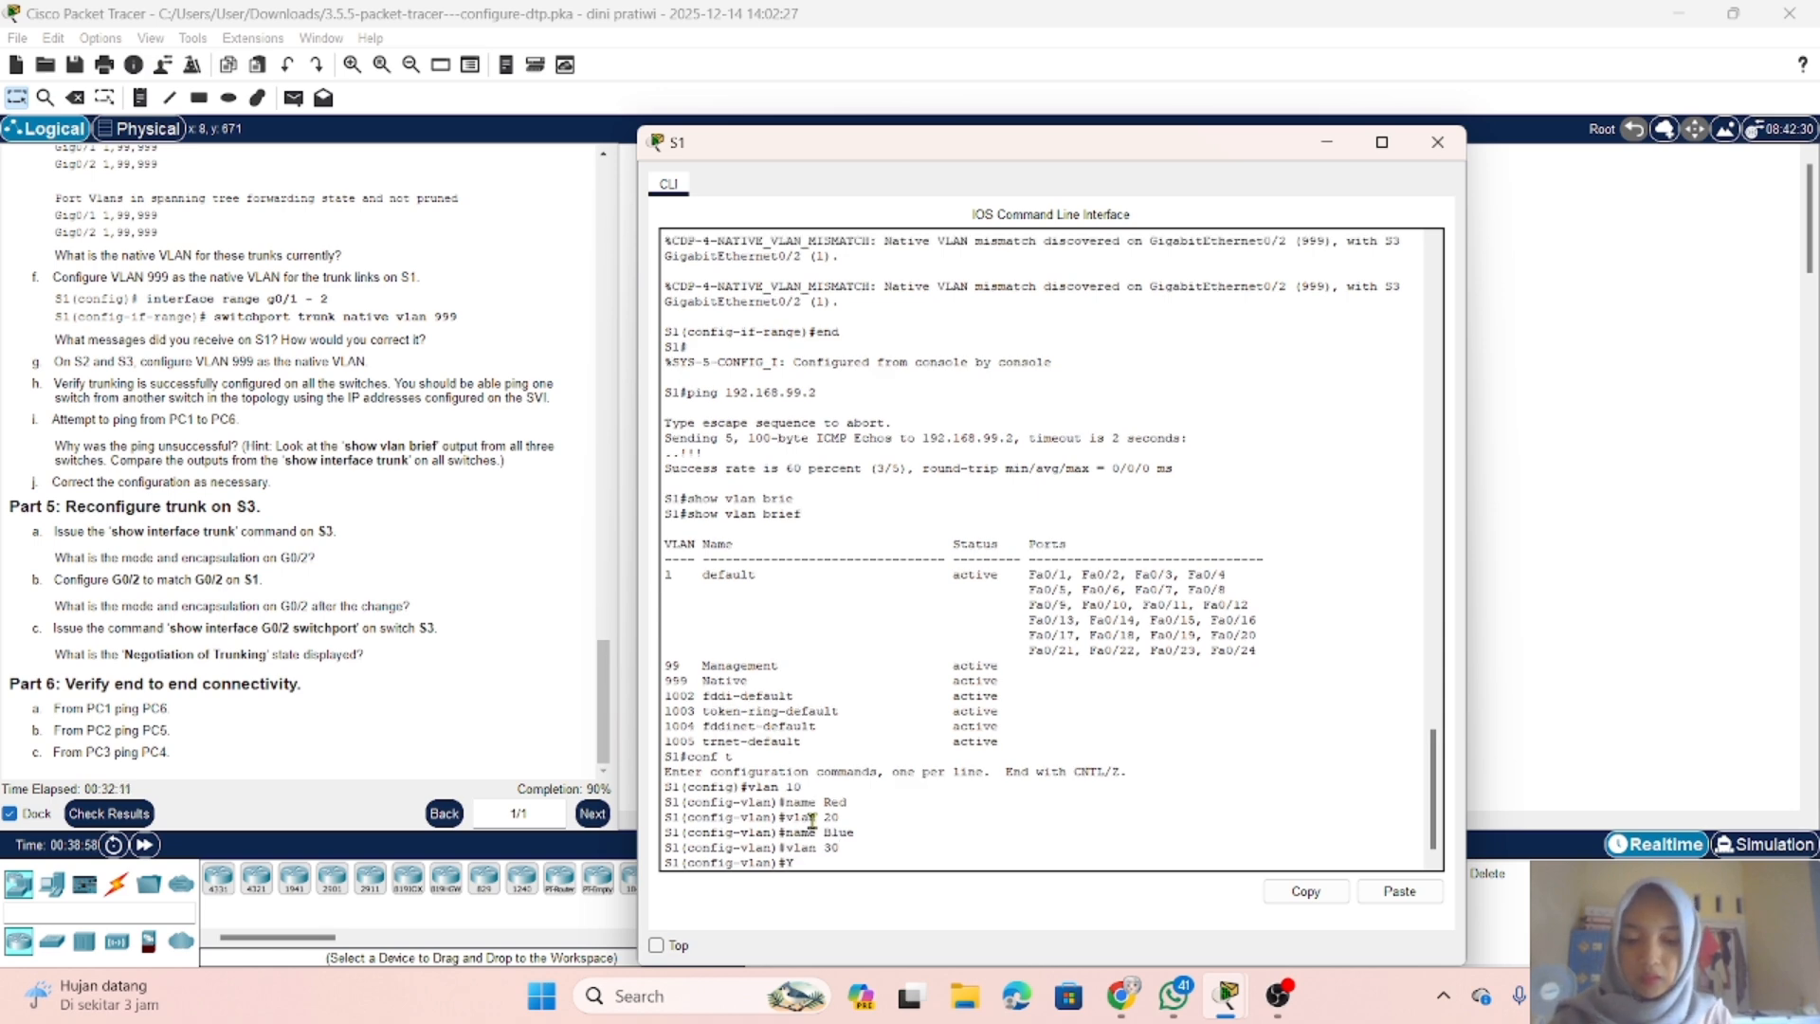
pyautogui.write('ellow')
pyautogui.press('Return')
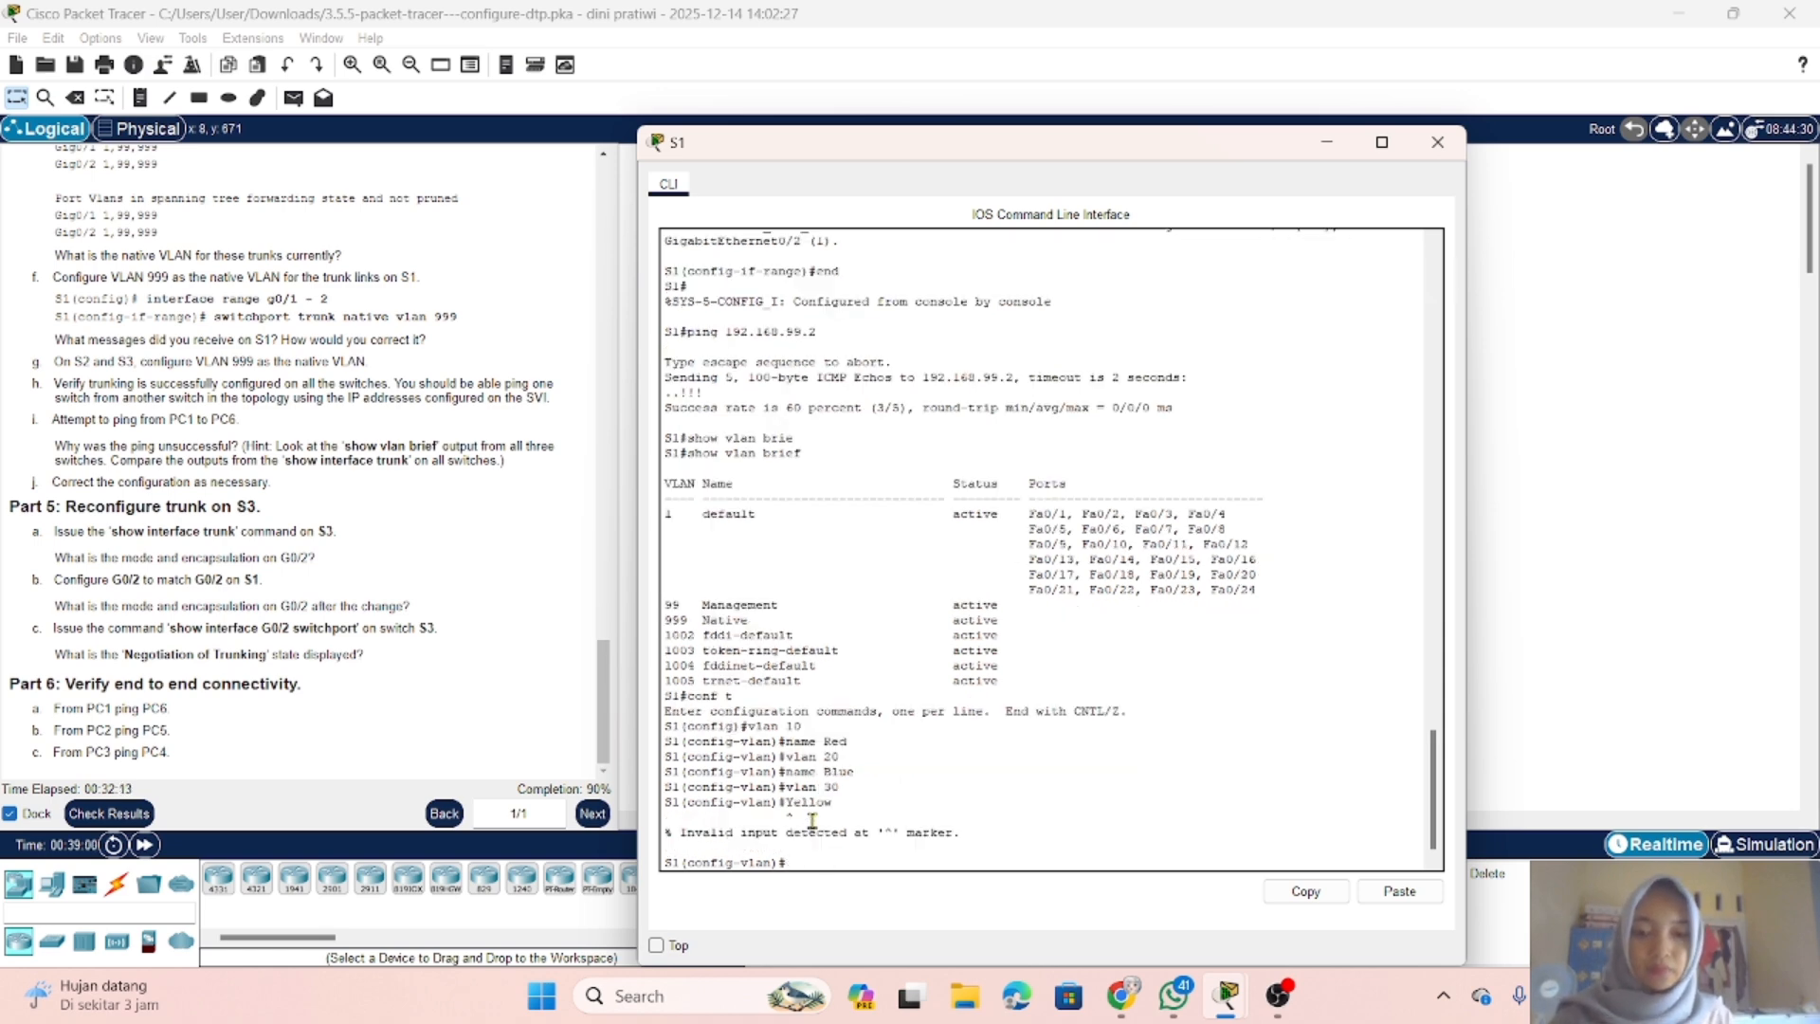
pyautogui.press('Up')
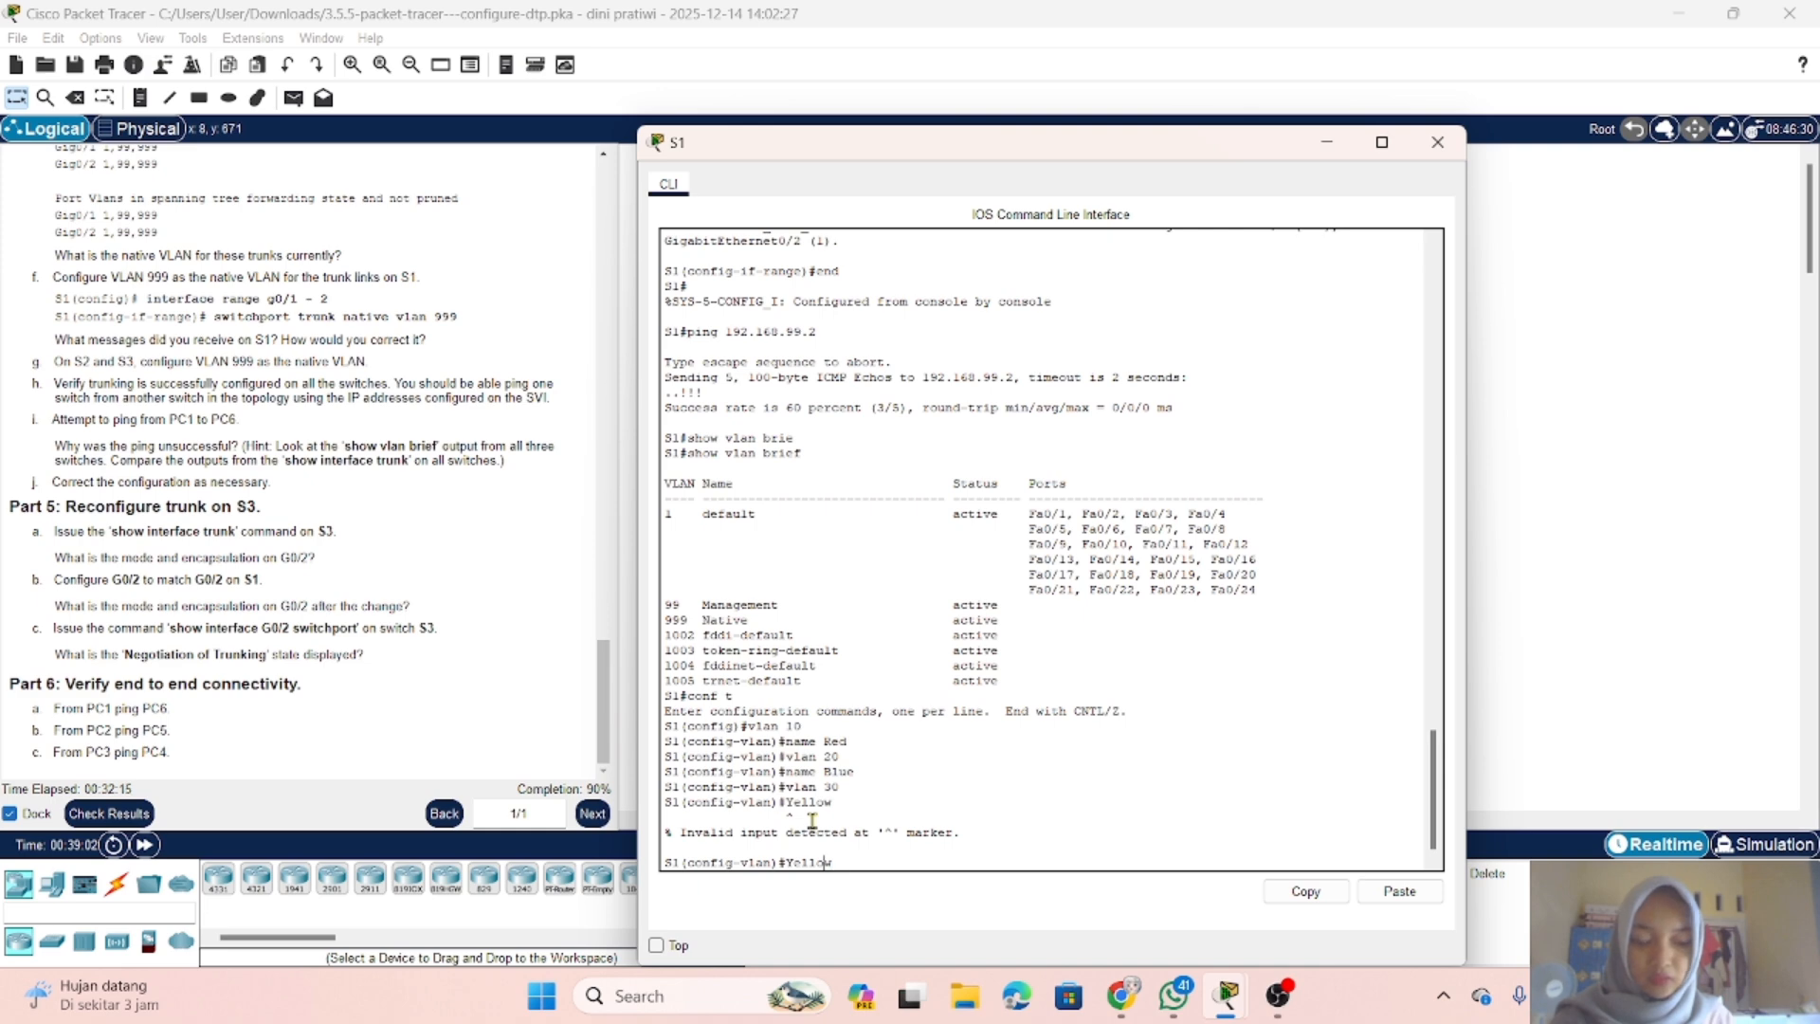
pyautogui.press('Home')
pyautogui.write('name')
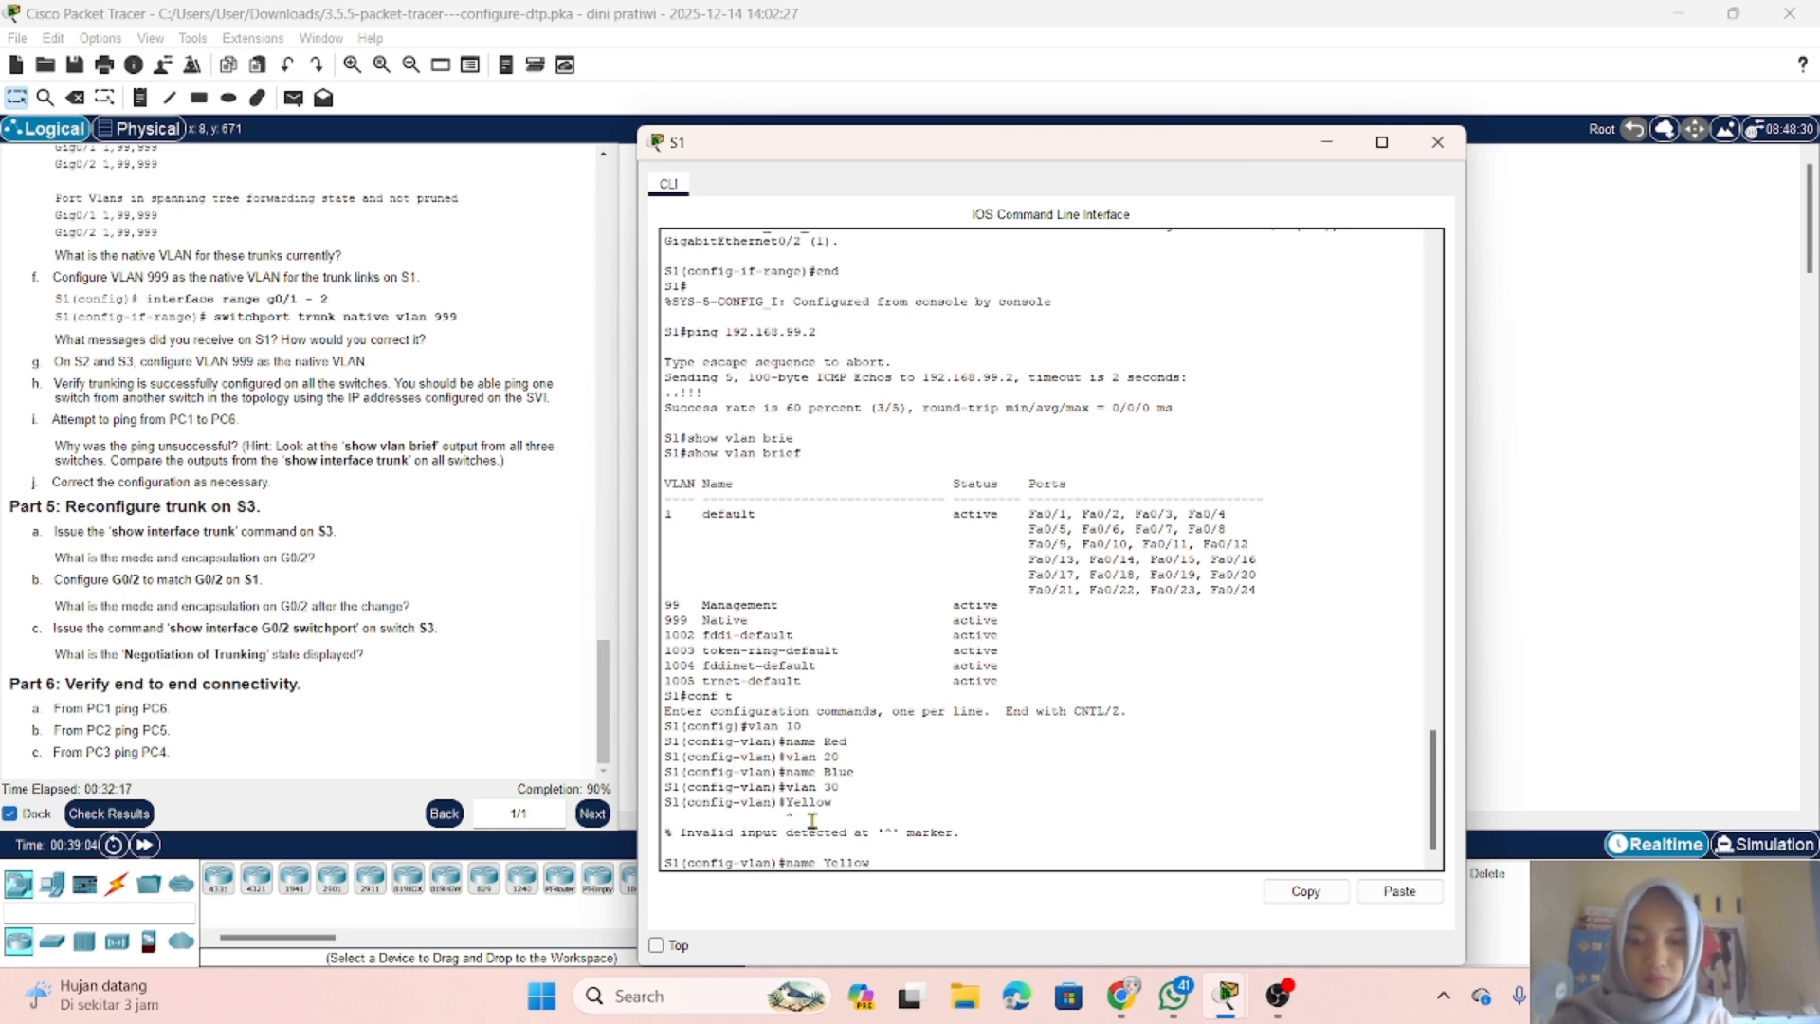
pyautogui.press('Return')
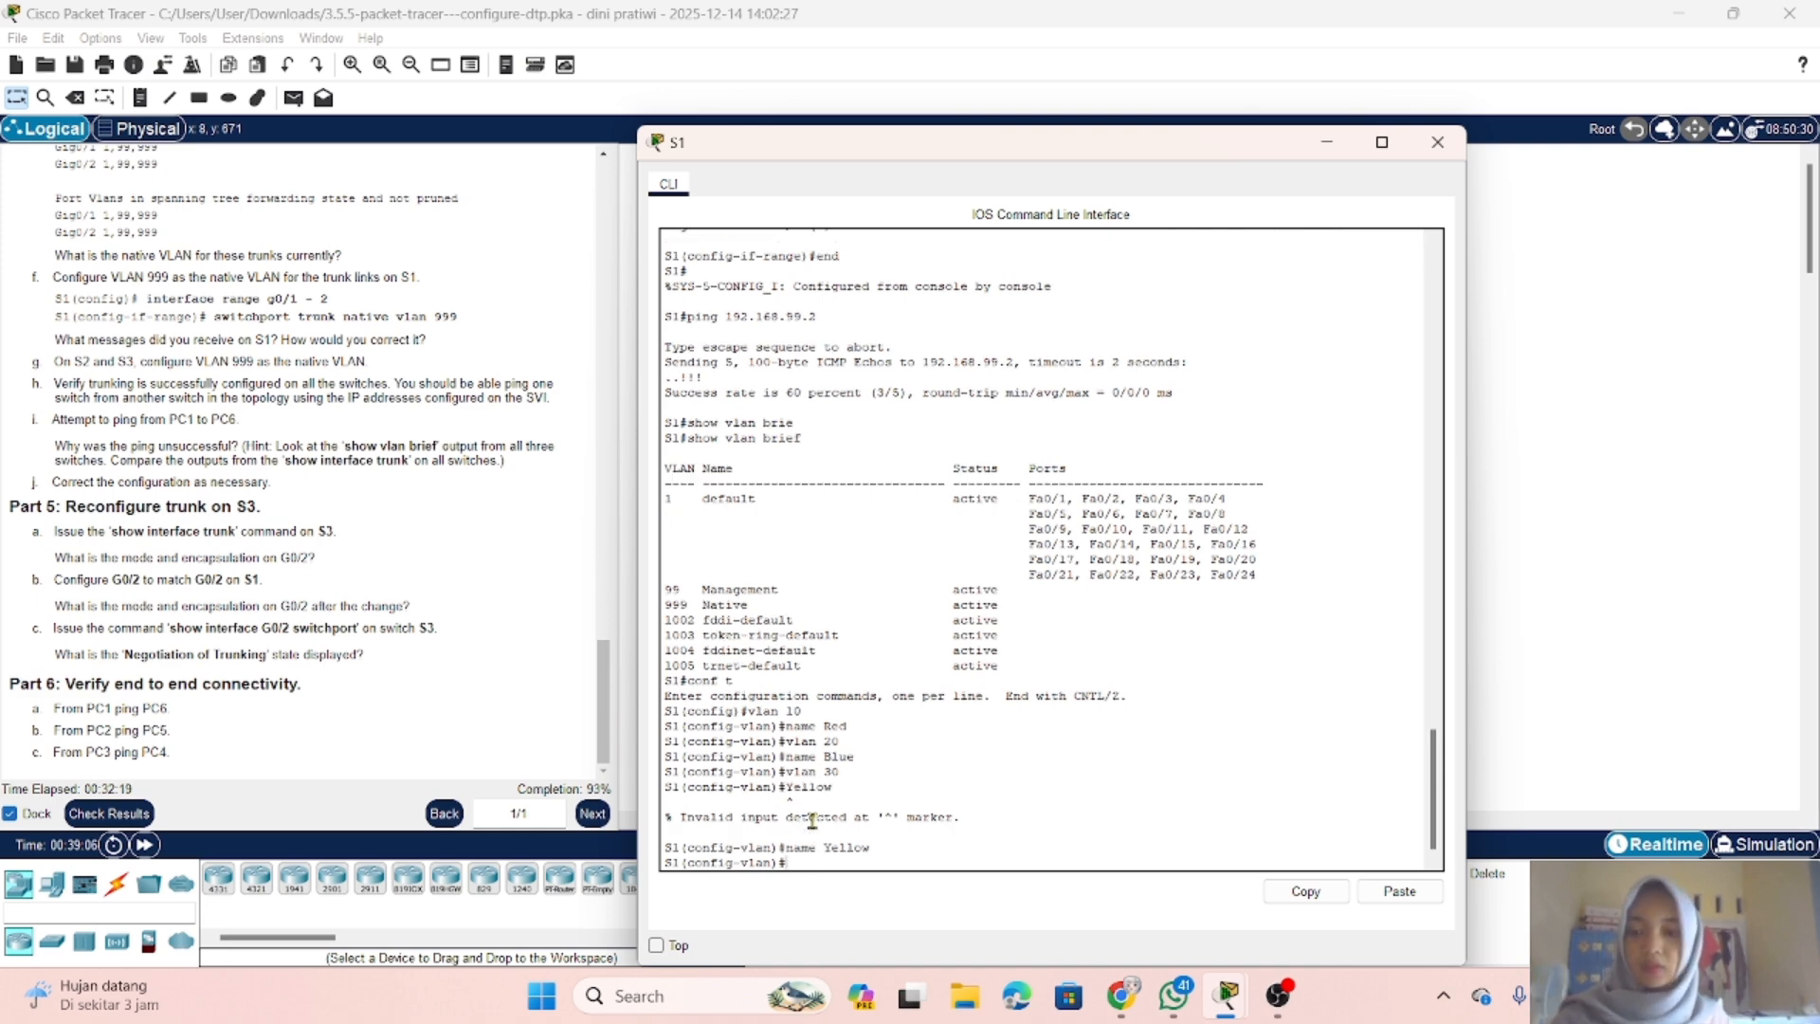
# Step: Retest connectivity from PC1 to PC6 by pinging 192.168.10.2 with the new VLANs in place on S1
pyautogui.click(1327, 142)
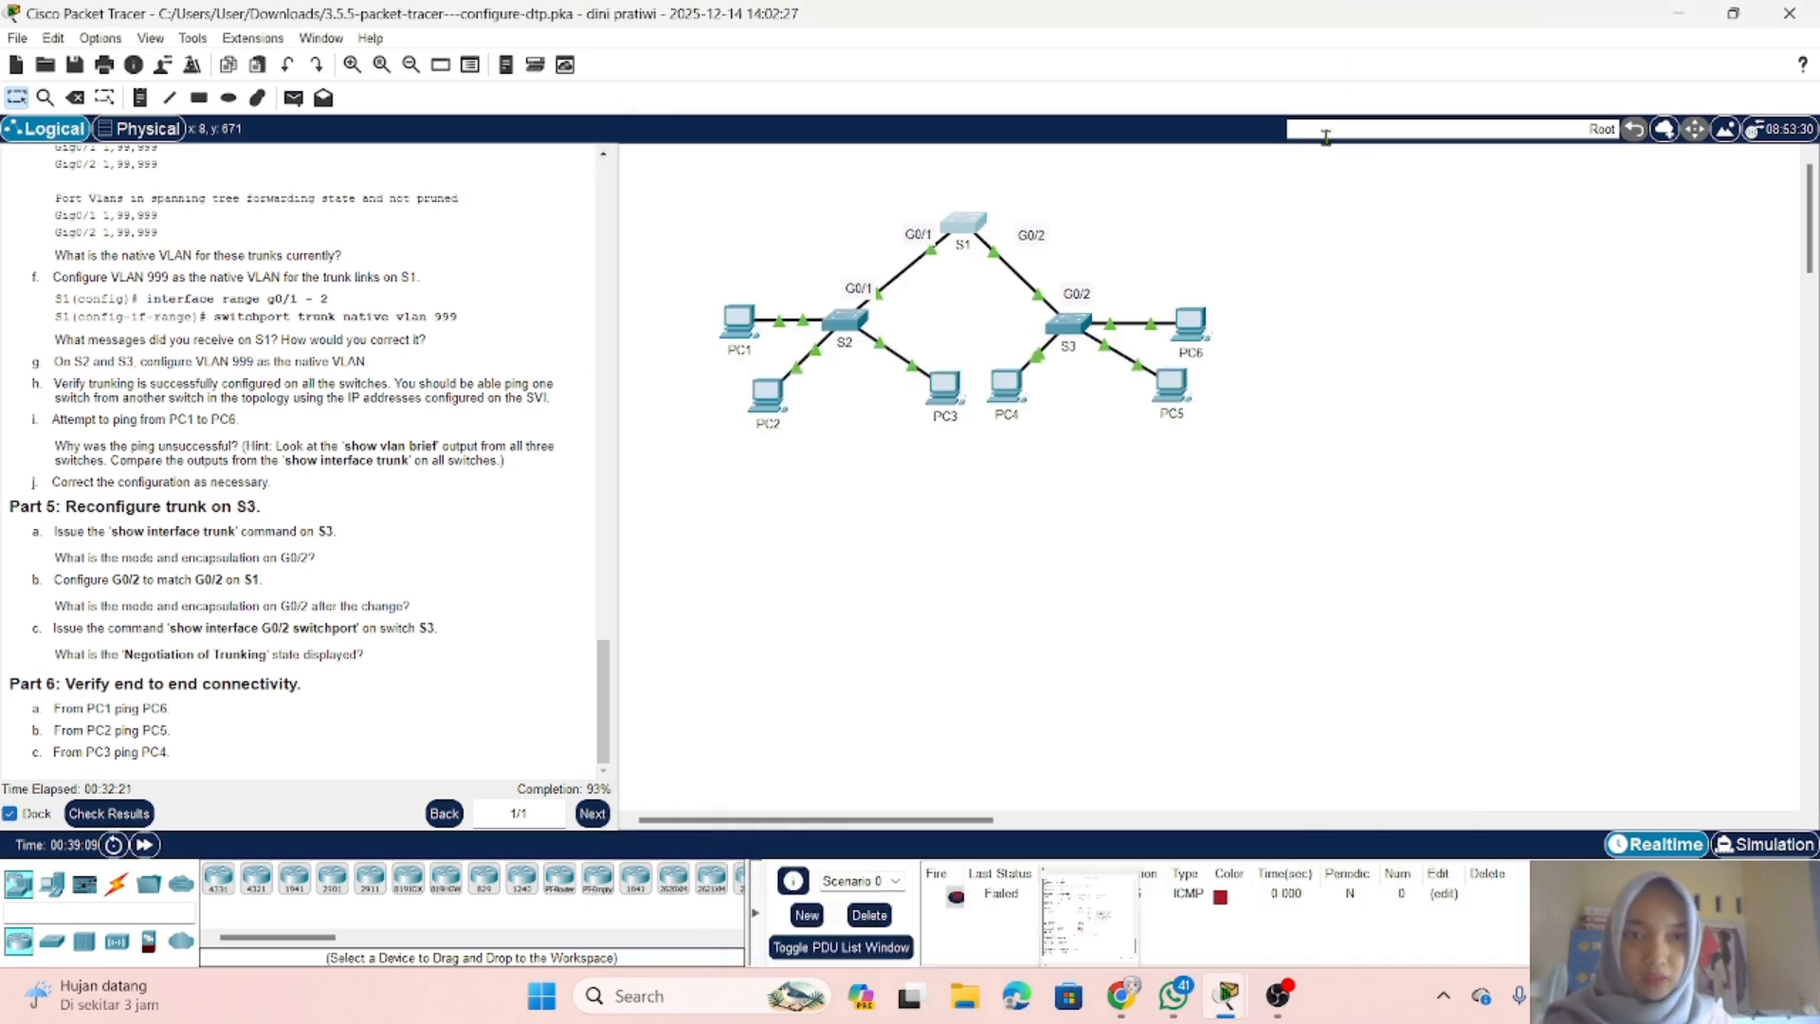
pyautogui.click(738, 323)
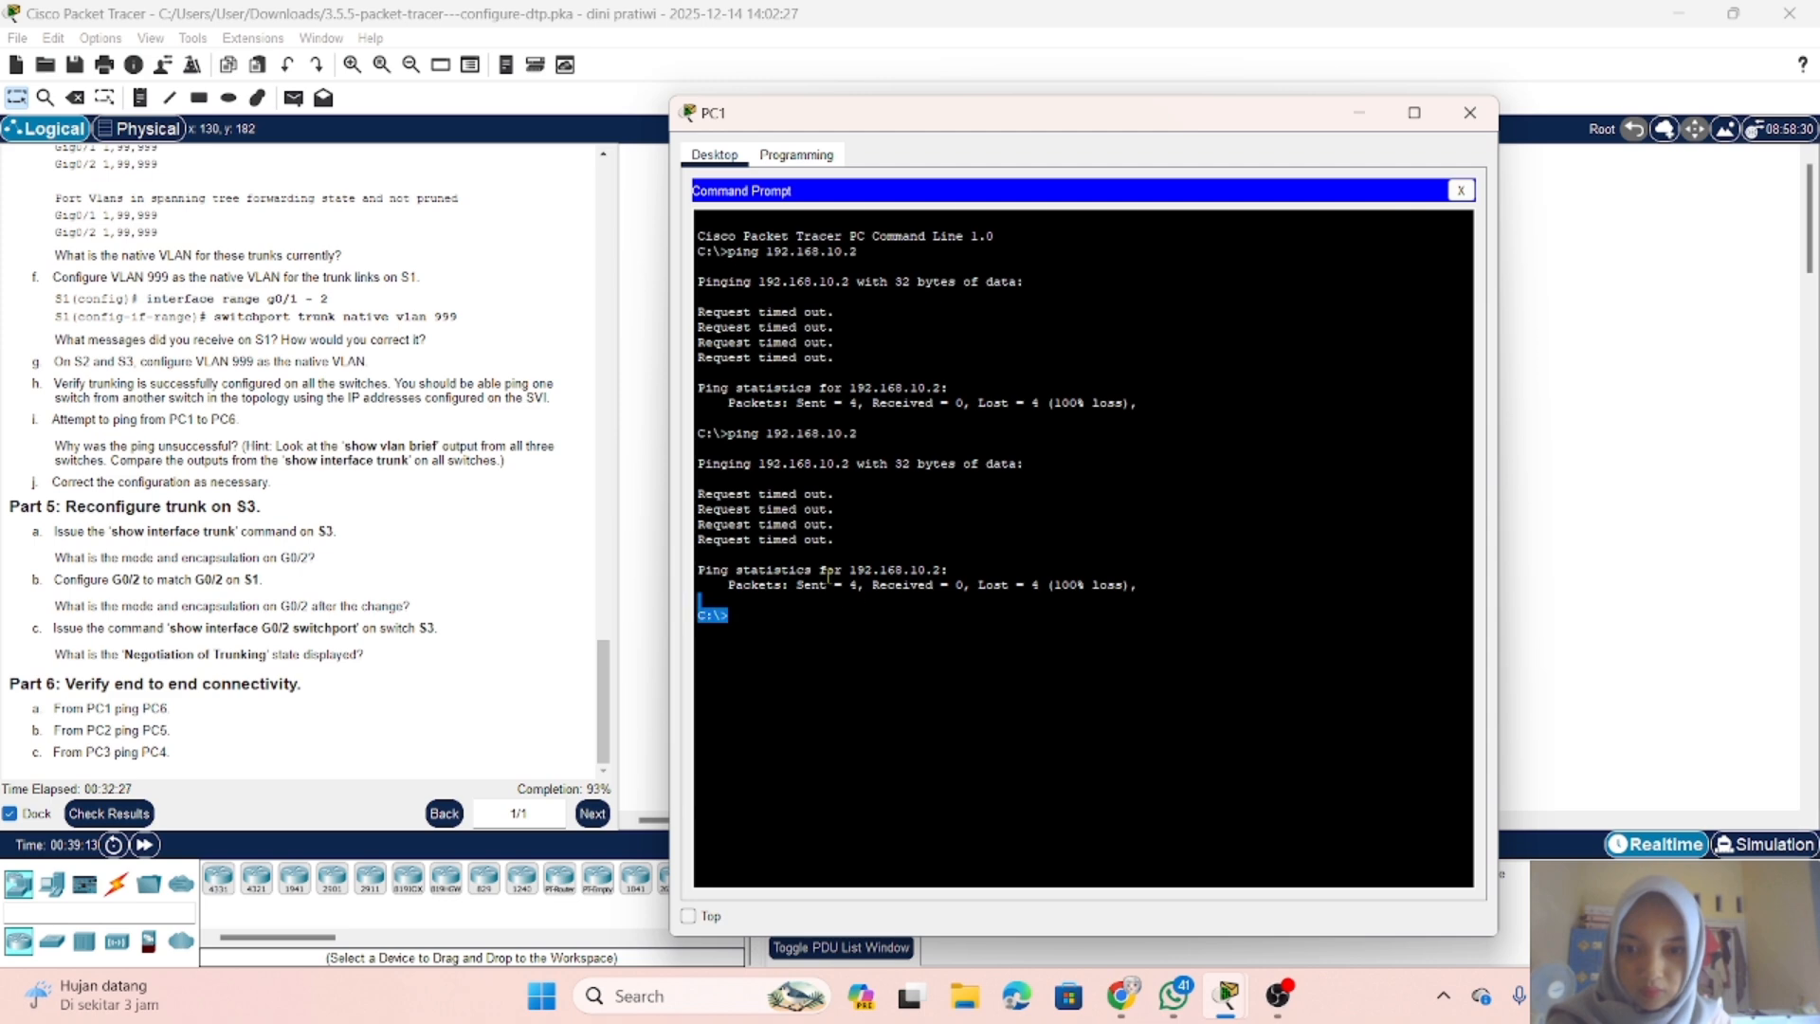
pyautogui.press('Up')
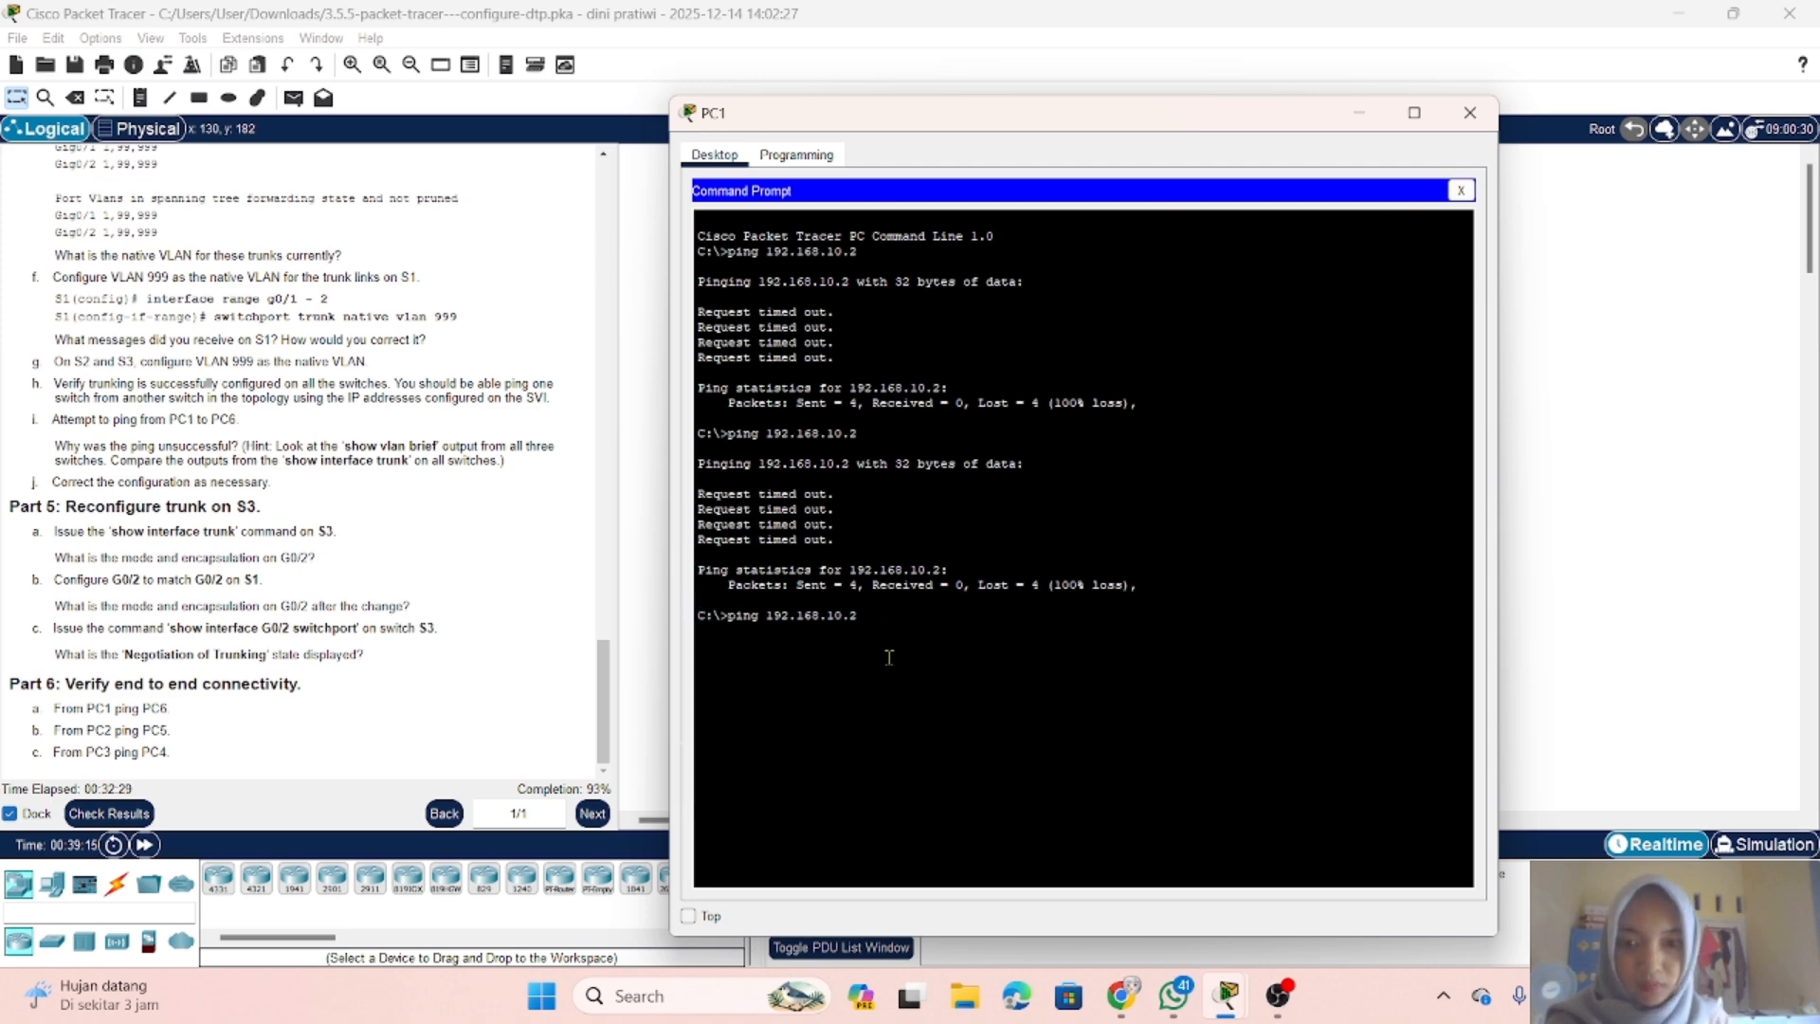
pyautogui.press('Return')
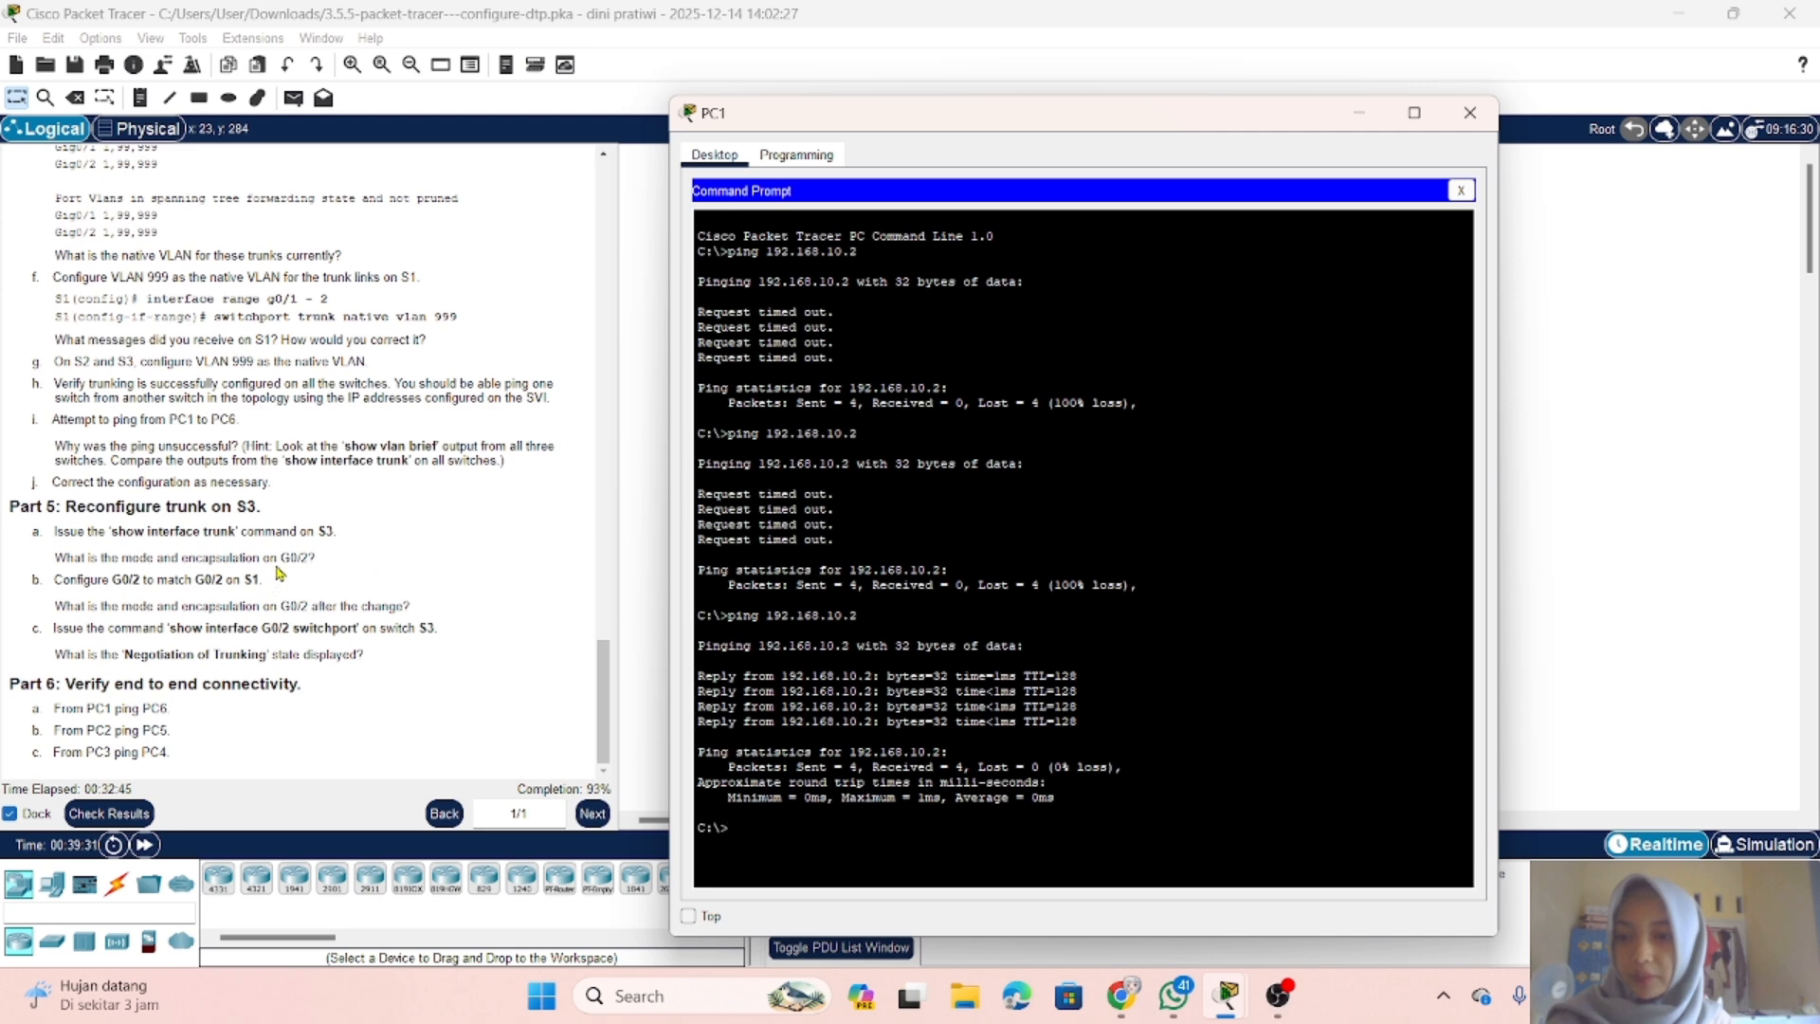
# Step: Switch to the S3 console and leave interface configuration for privileged EXEC mode with end
pyautogui.click(1362, 116)
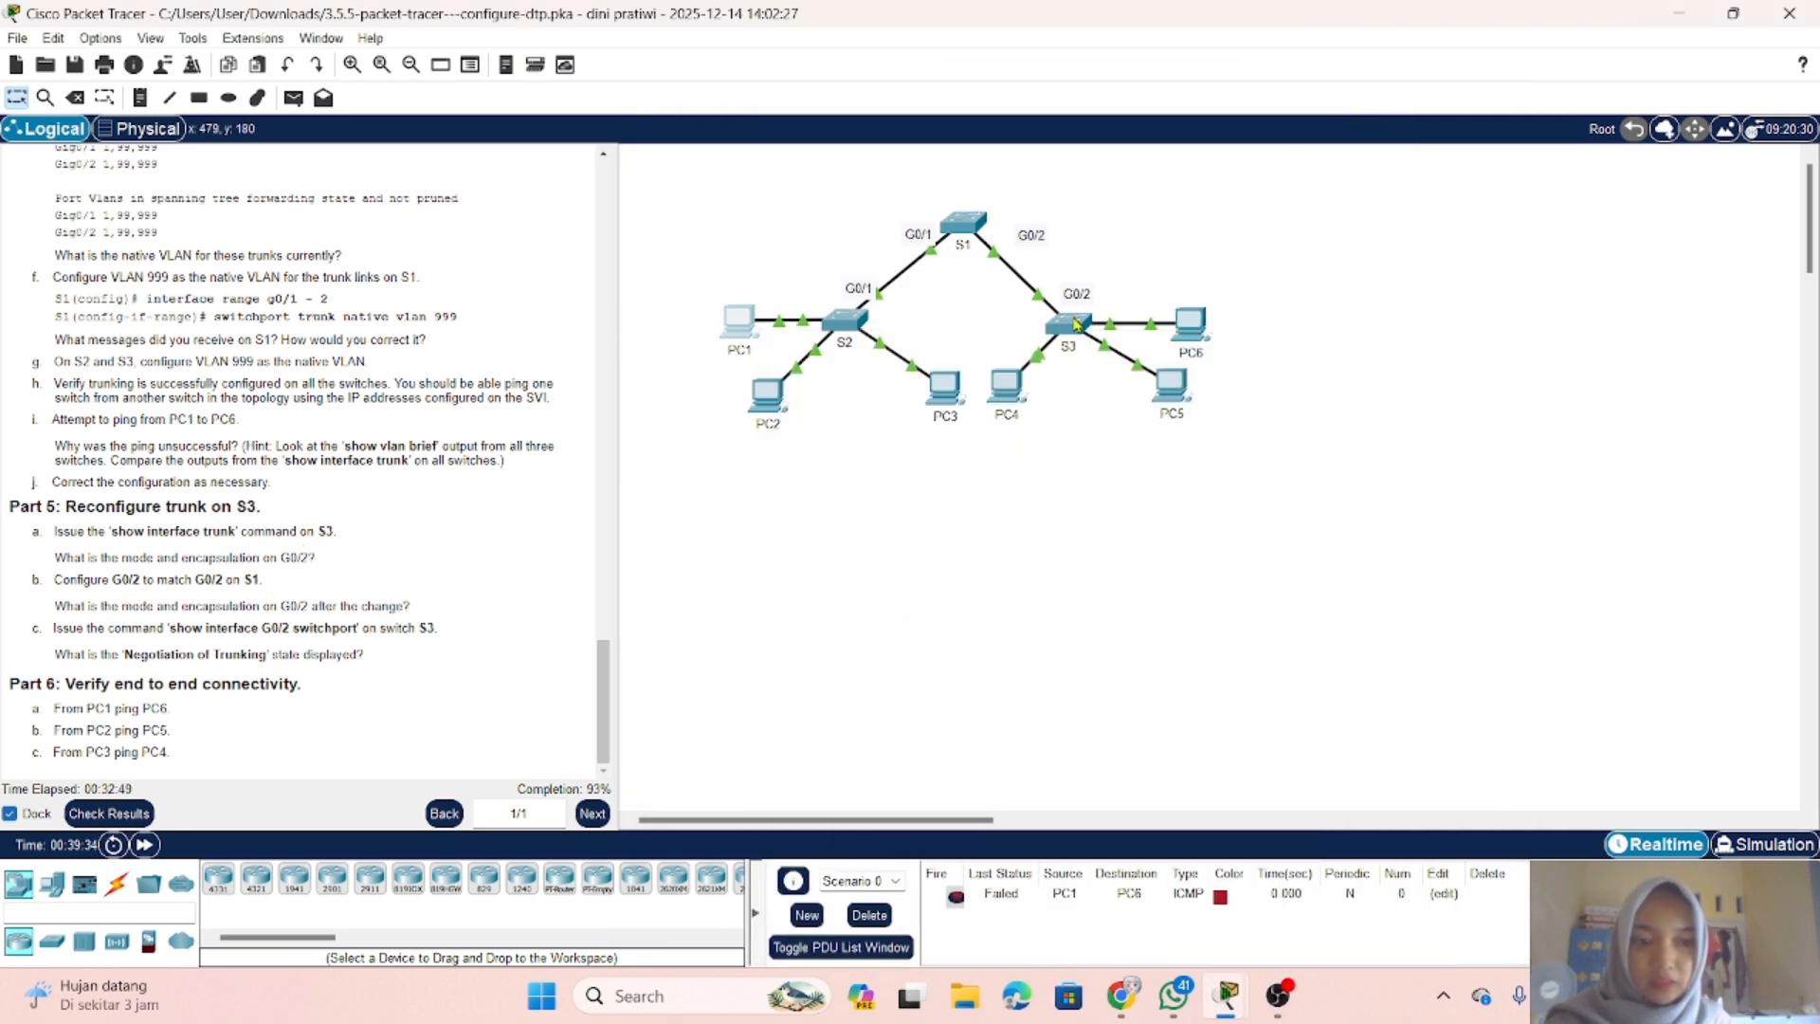
pyautogui.click(1069, 325)
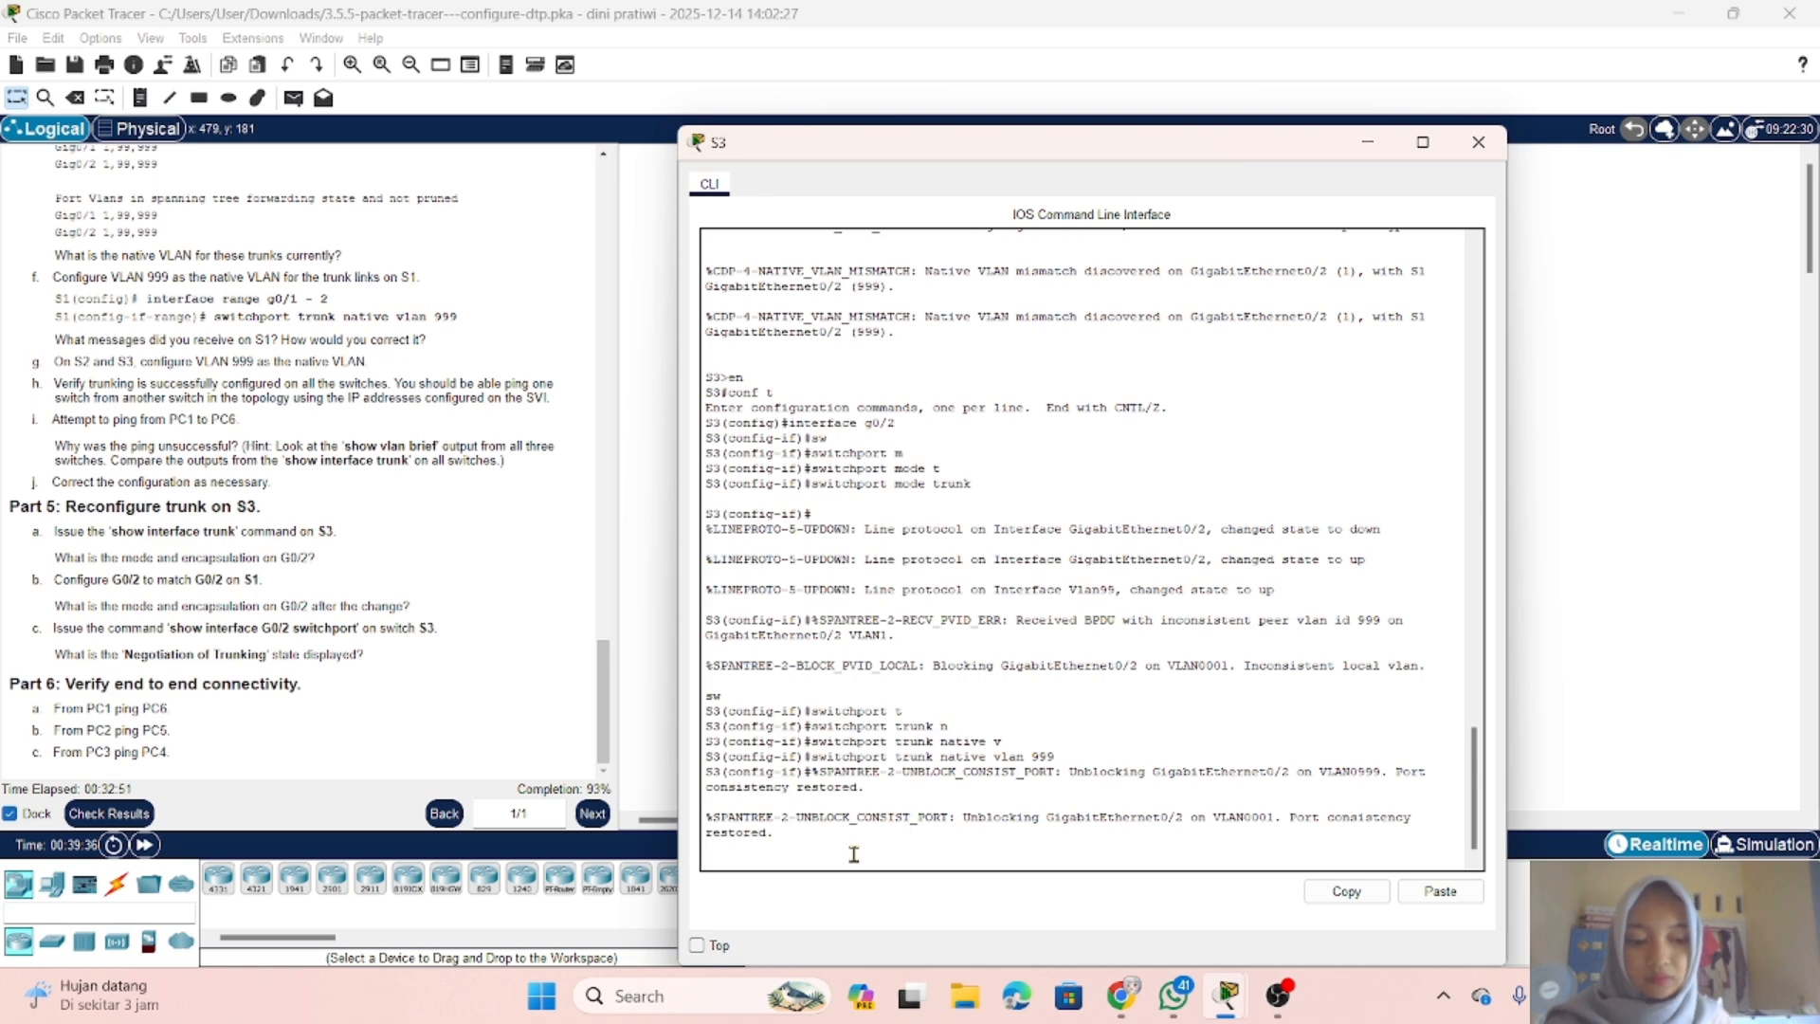
pyautogui.press('Return')
pyautogui.write('en')
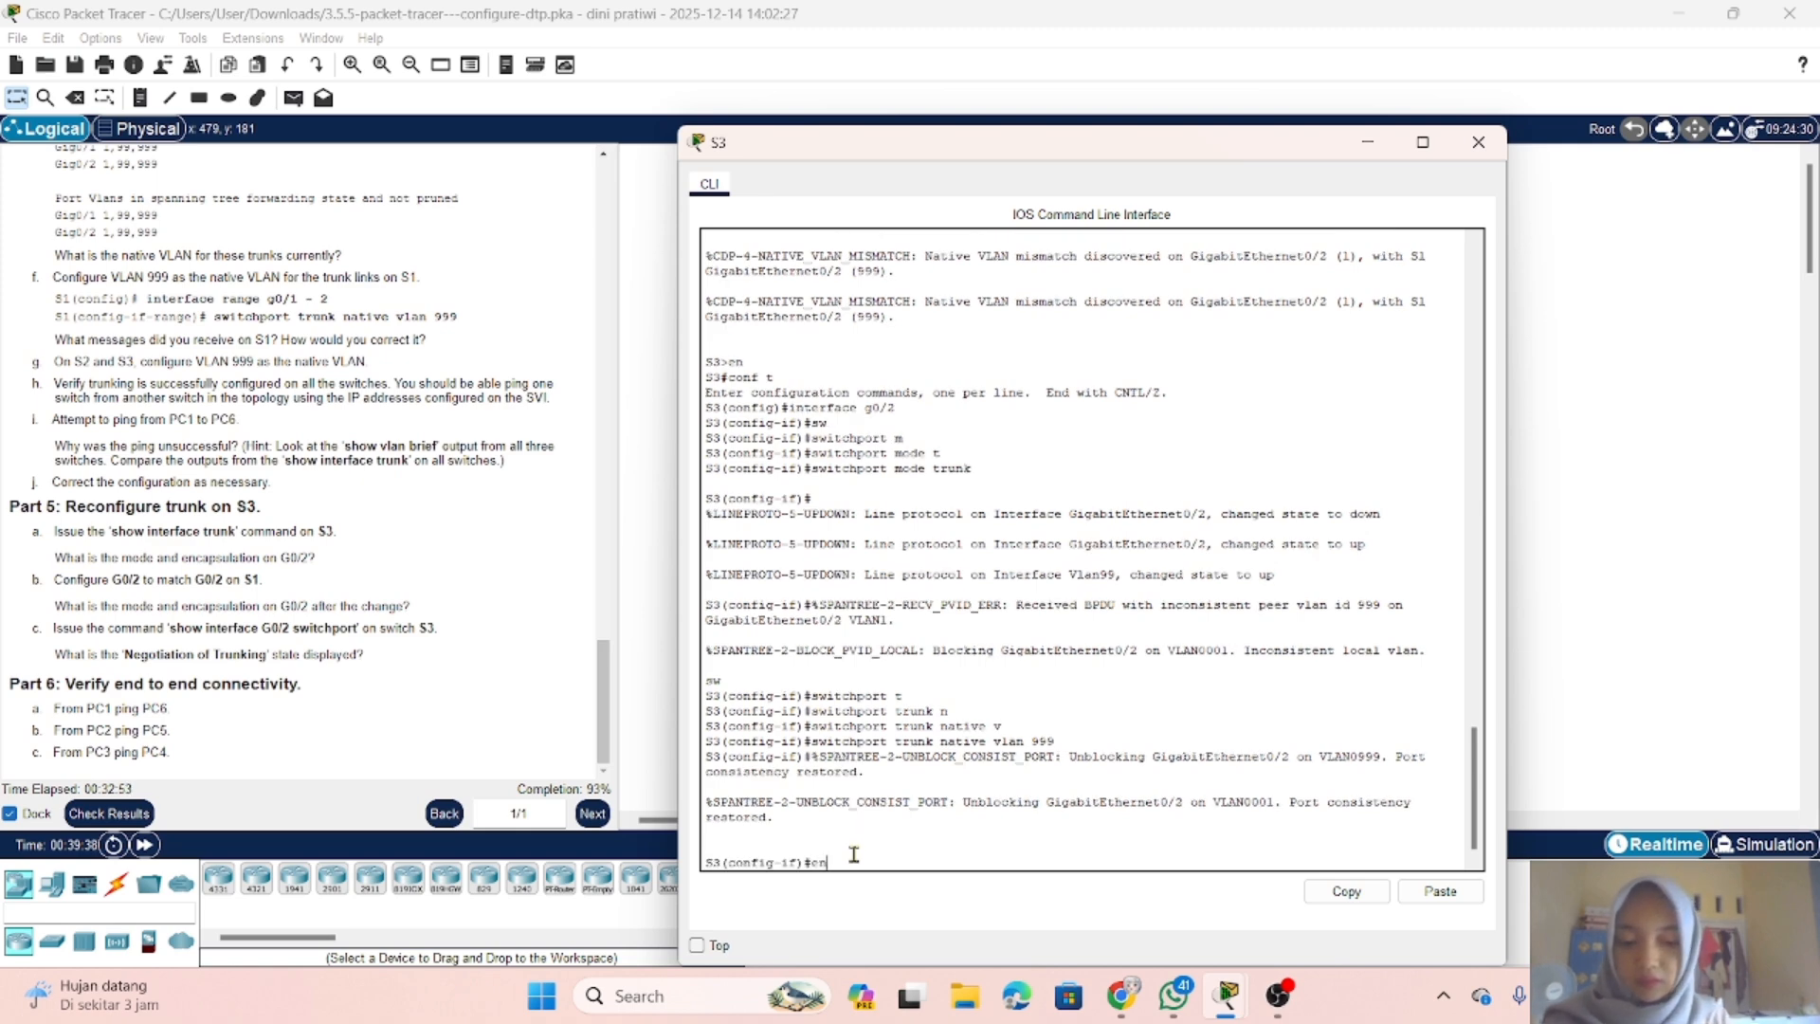
pyautogui.write('d')
pyautogui.press('Return')
pyautogui.press('Return')
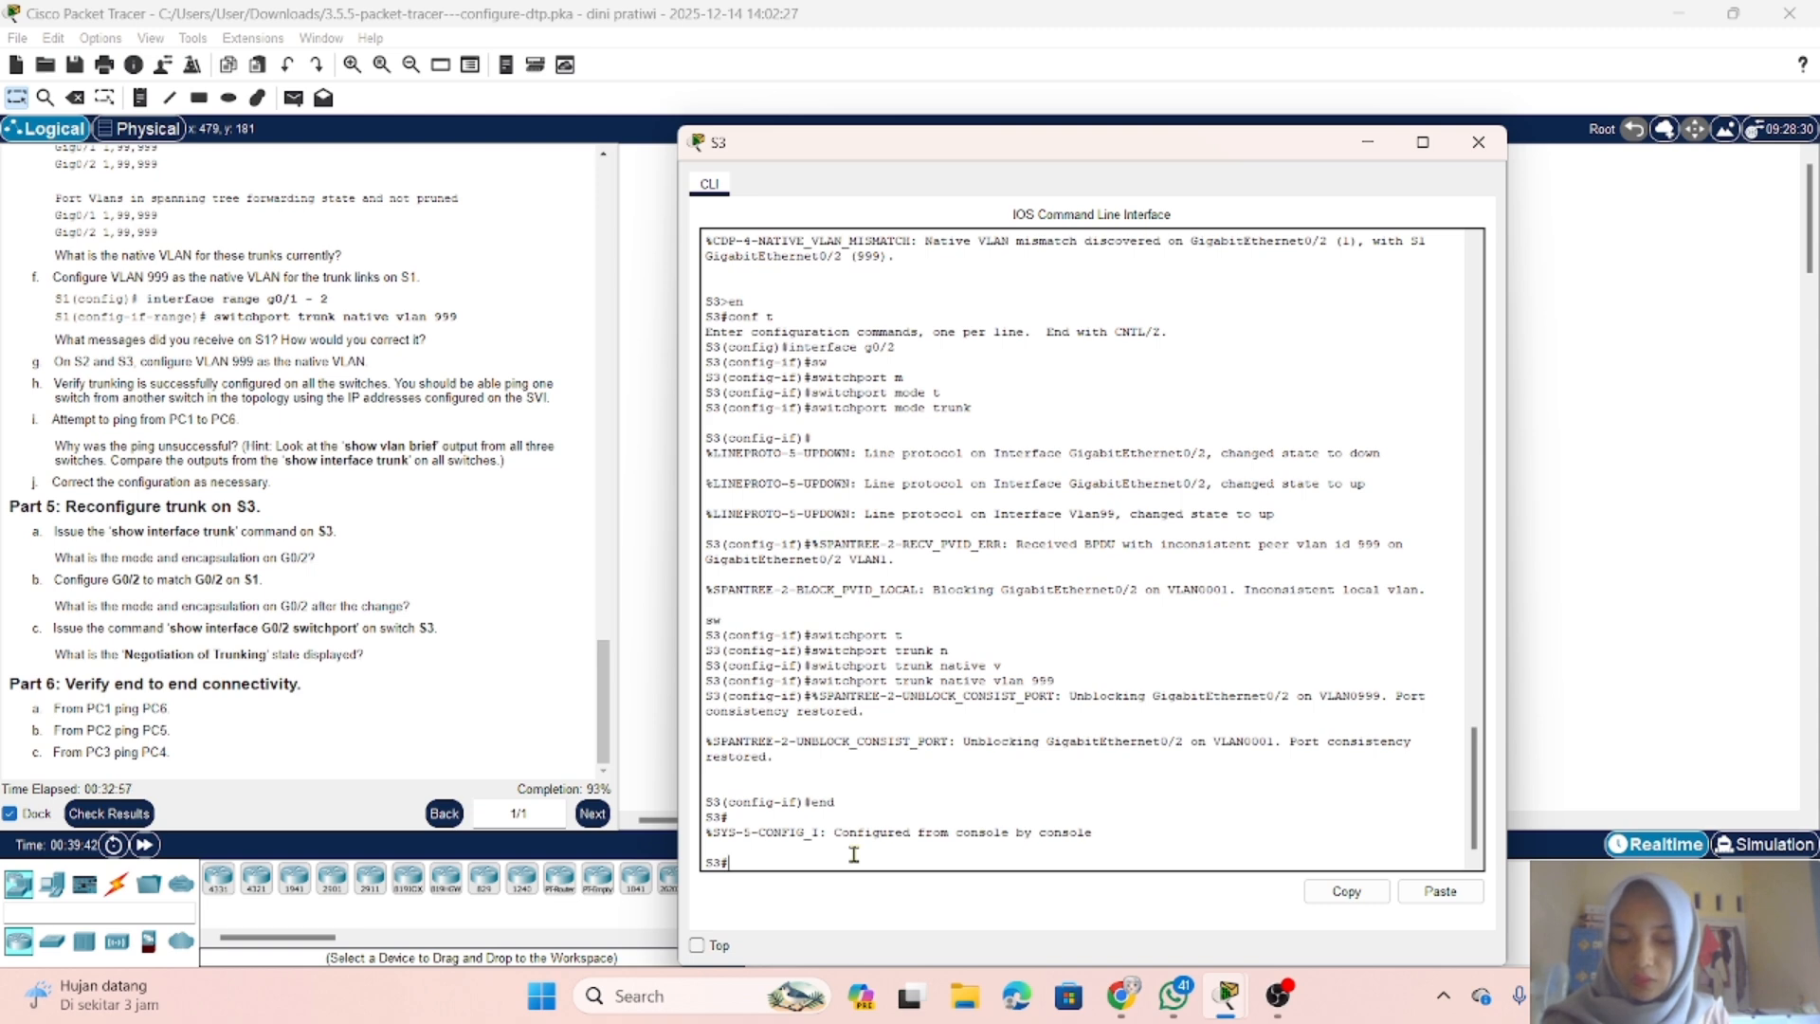
# Step: Display the trunk status on S3 with show interface trunk
pyautogui.write('show')
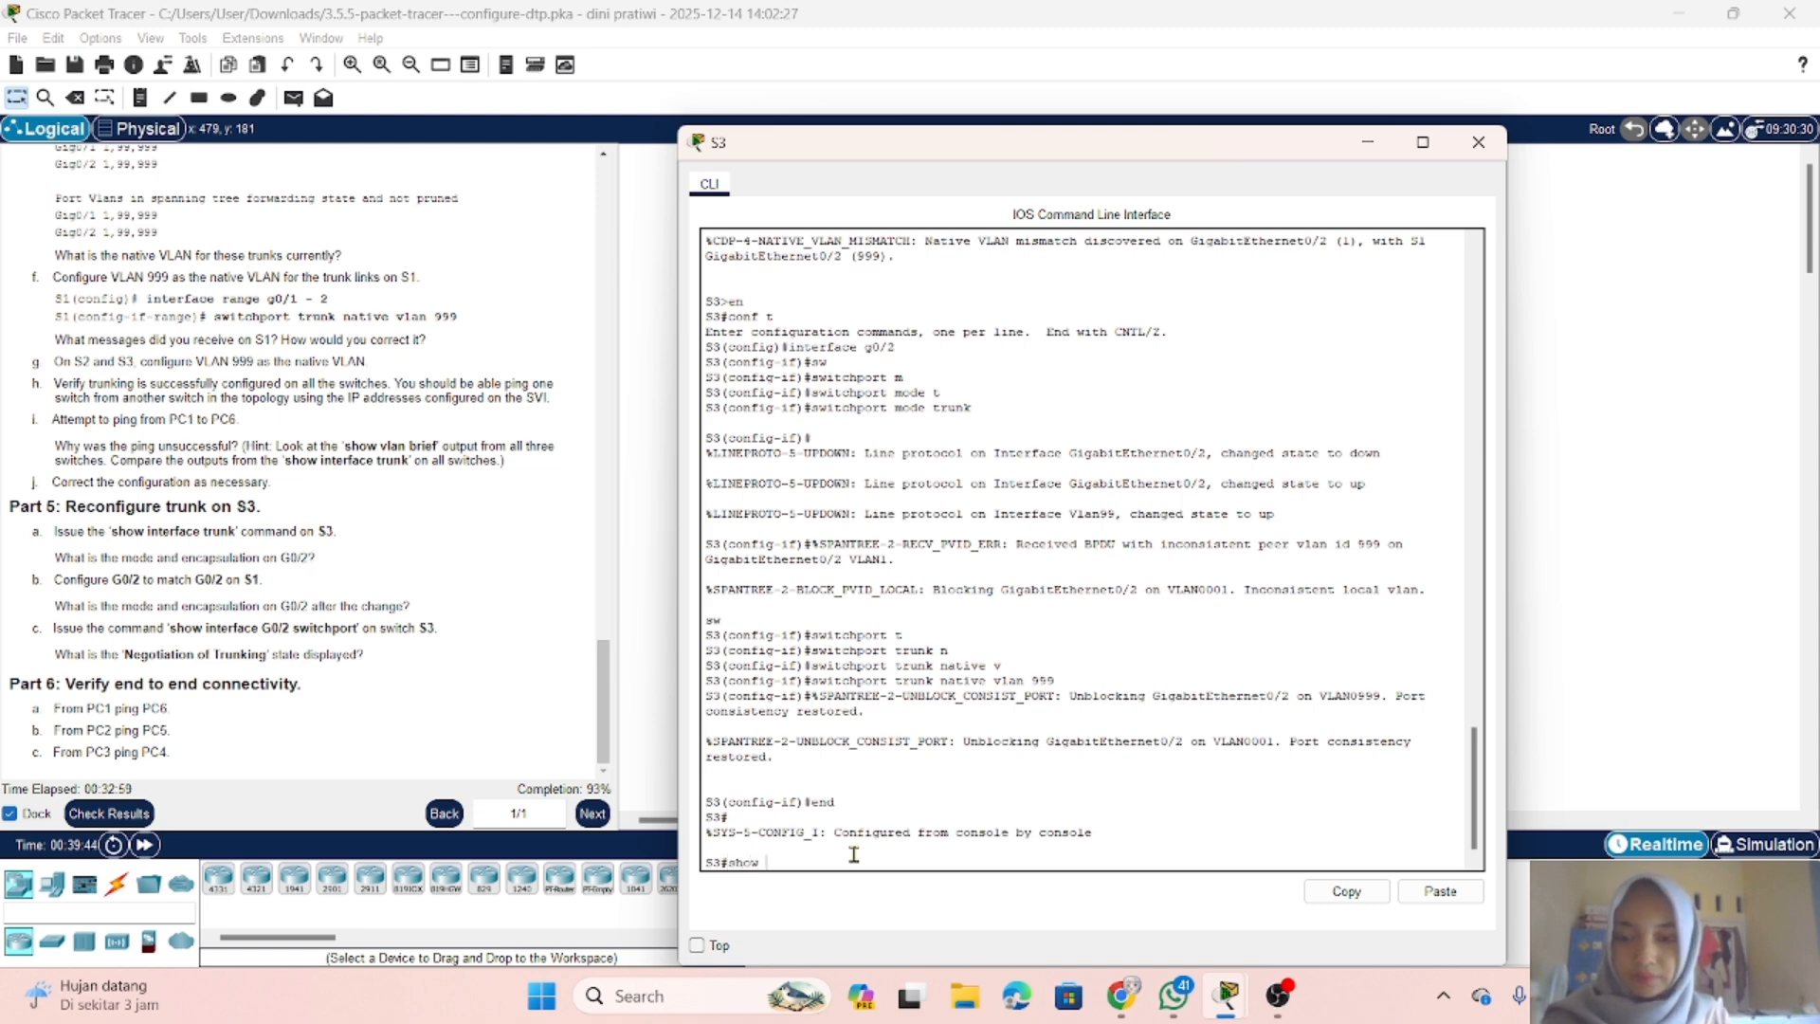
pyautogui.write(' interface ')
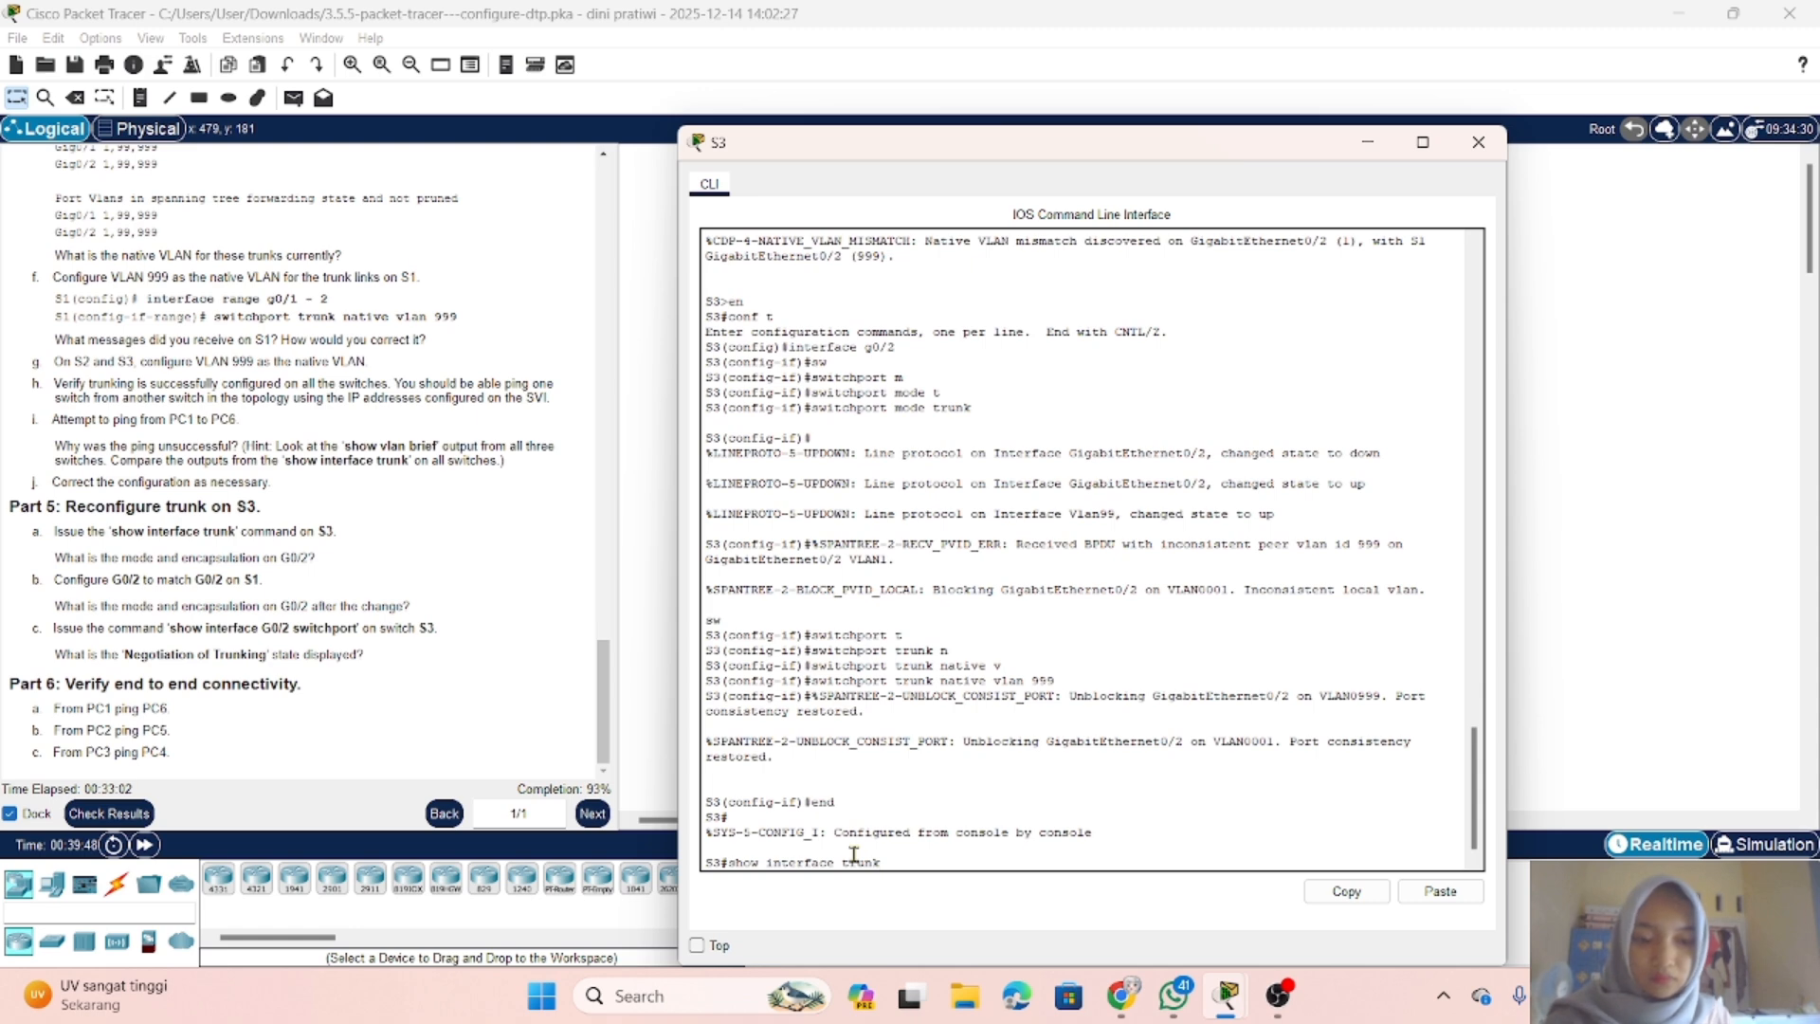
pyautogui.write('trunk')
pyautogui.press('Return')
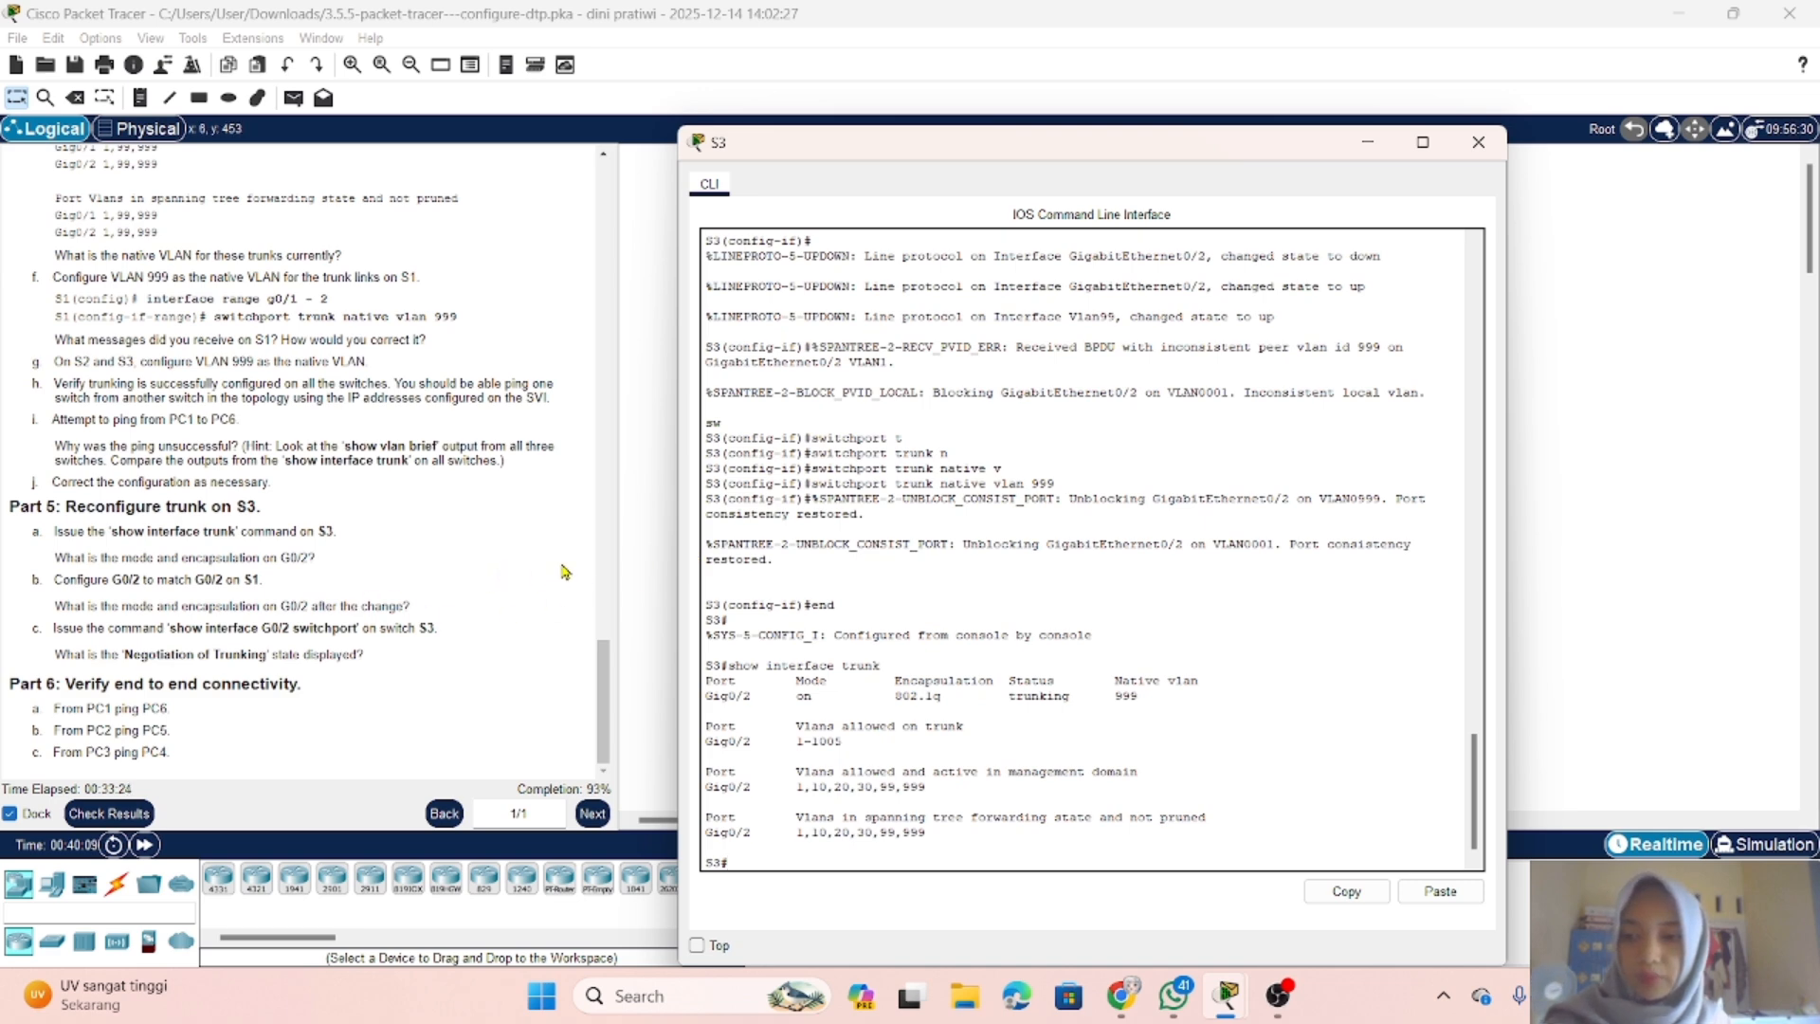
# Step: Disable DTP negotiation on S3's interface g0/2 with switchport nonegotiate, and return to privileged EXEC mode with end
pyautogui.click(827, 850)
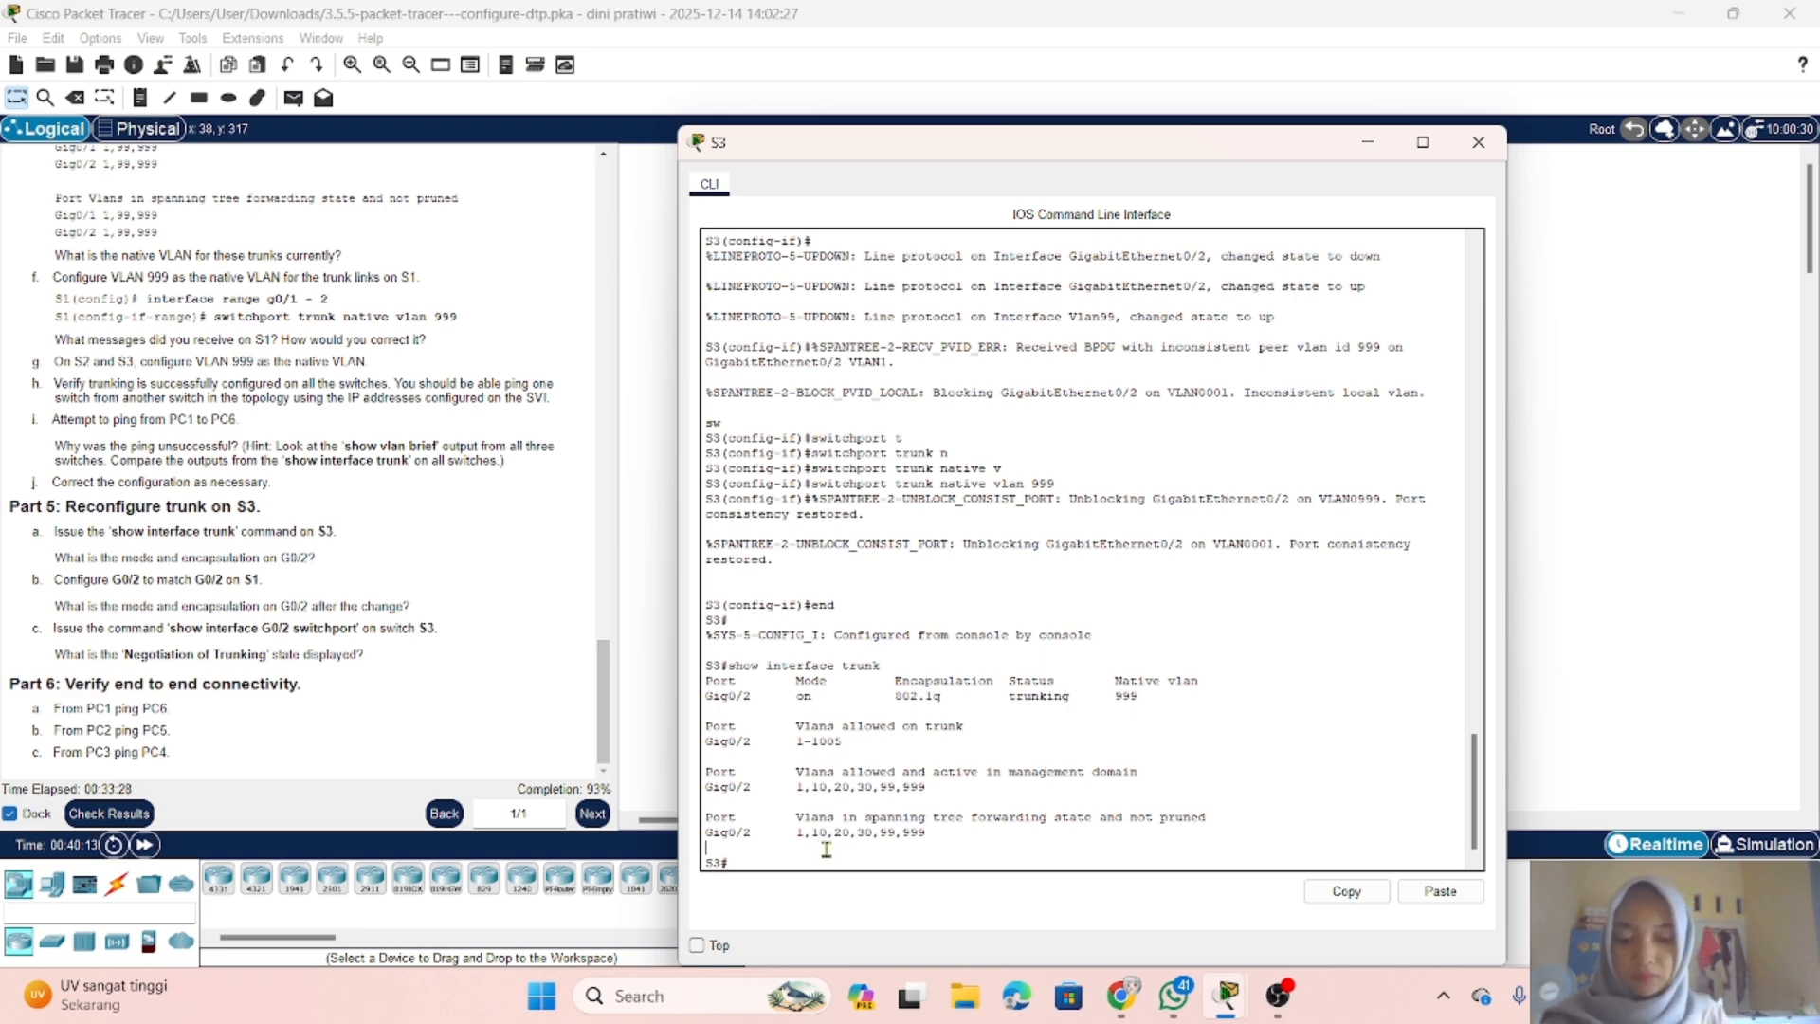
pyautogui.write('conf t')
pyautogui.press('Return')
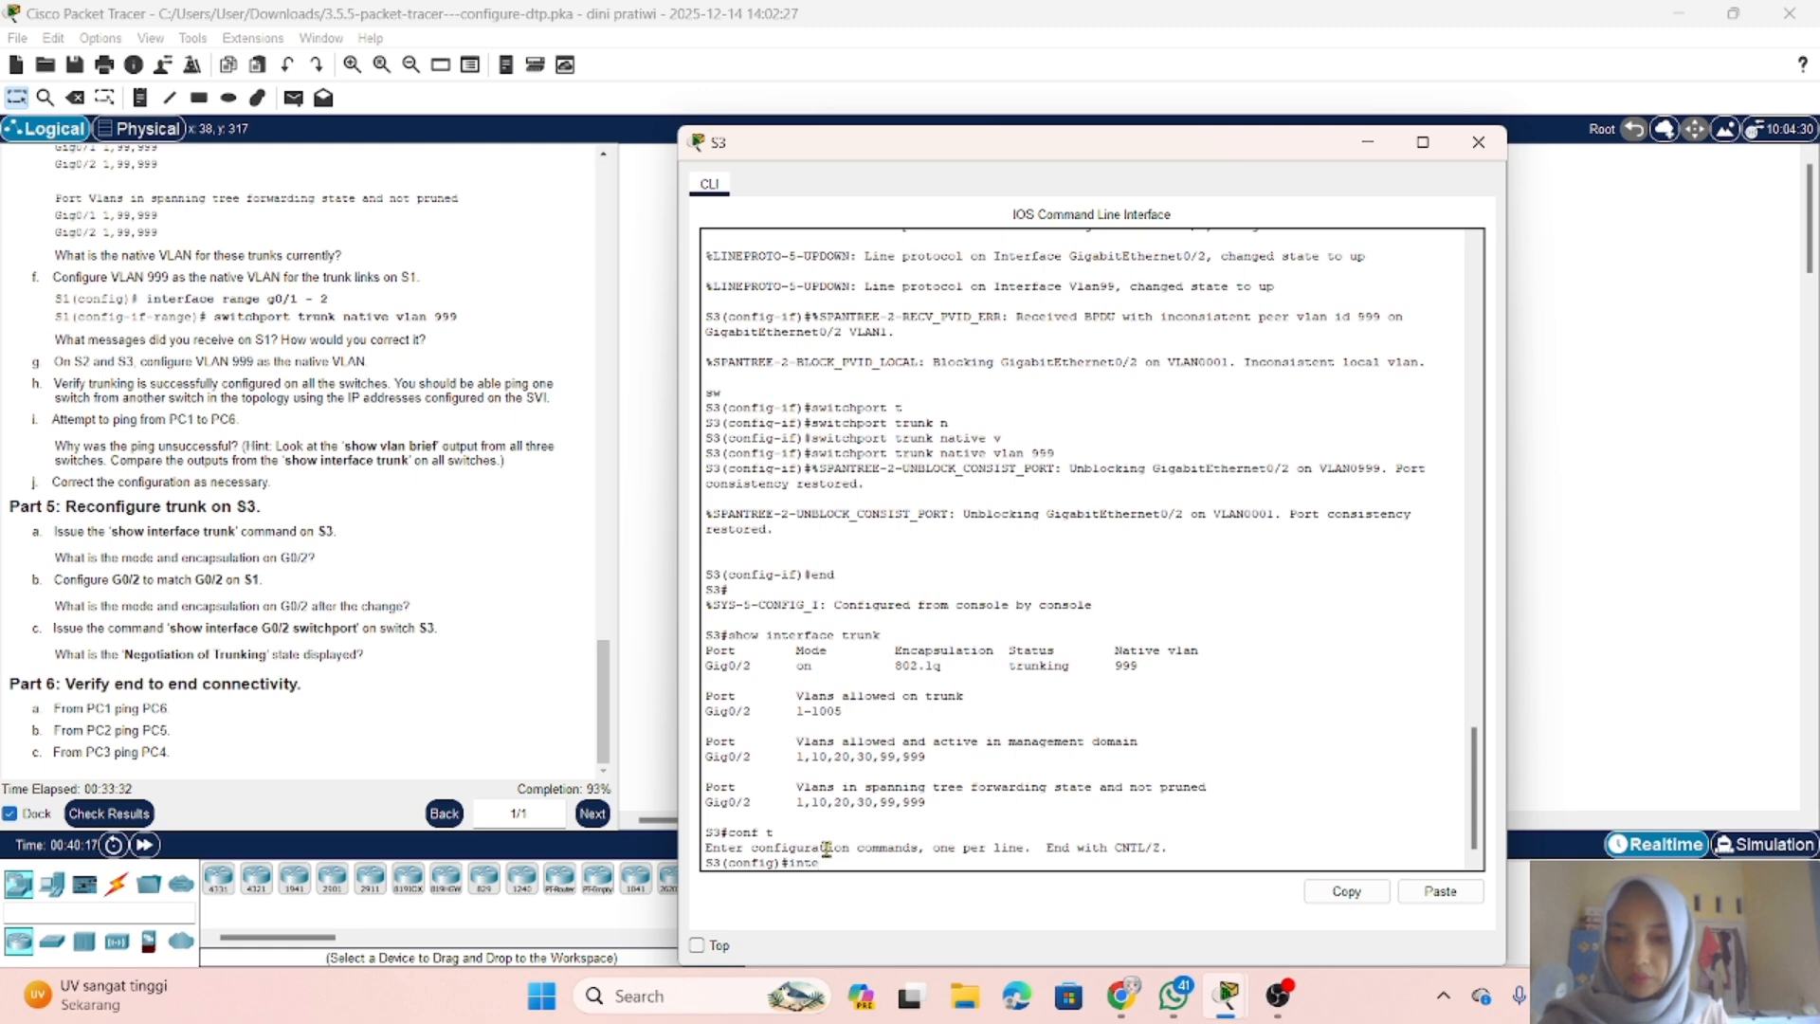
pyautogui.write('inte')
pyautogui.press('Tab')
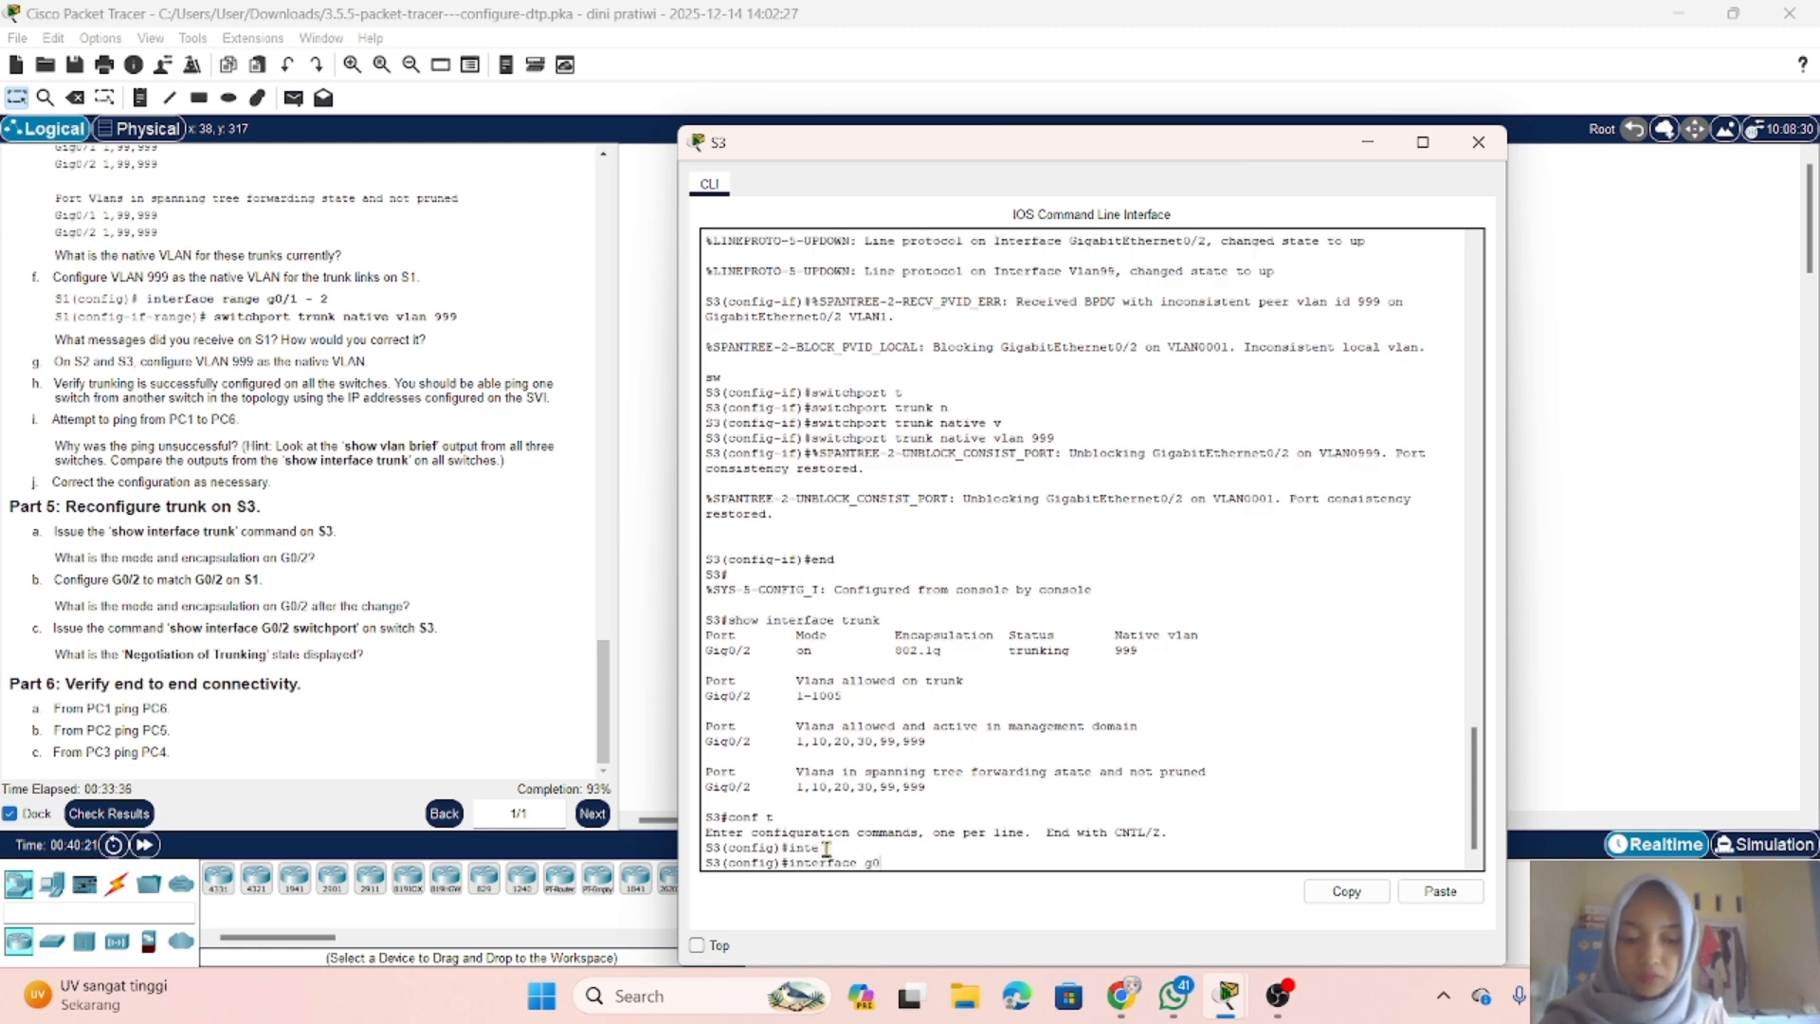
pyautogui.write('g0/2')
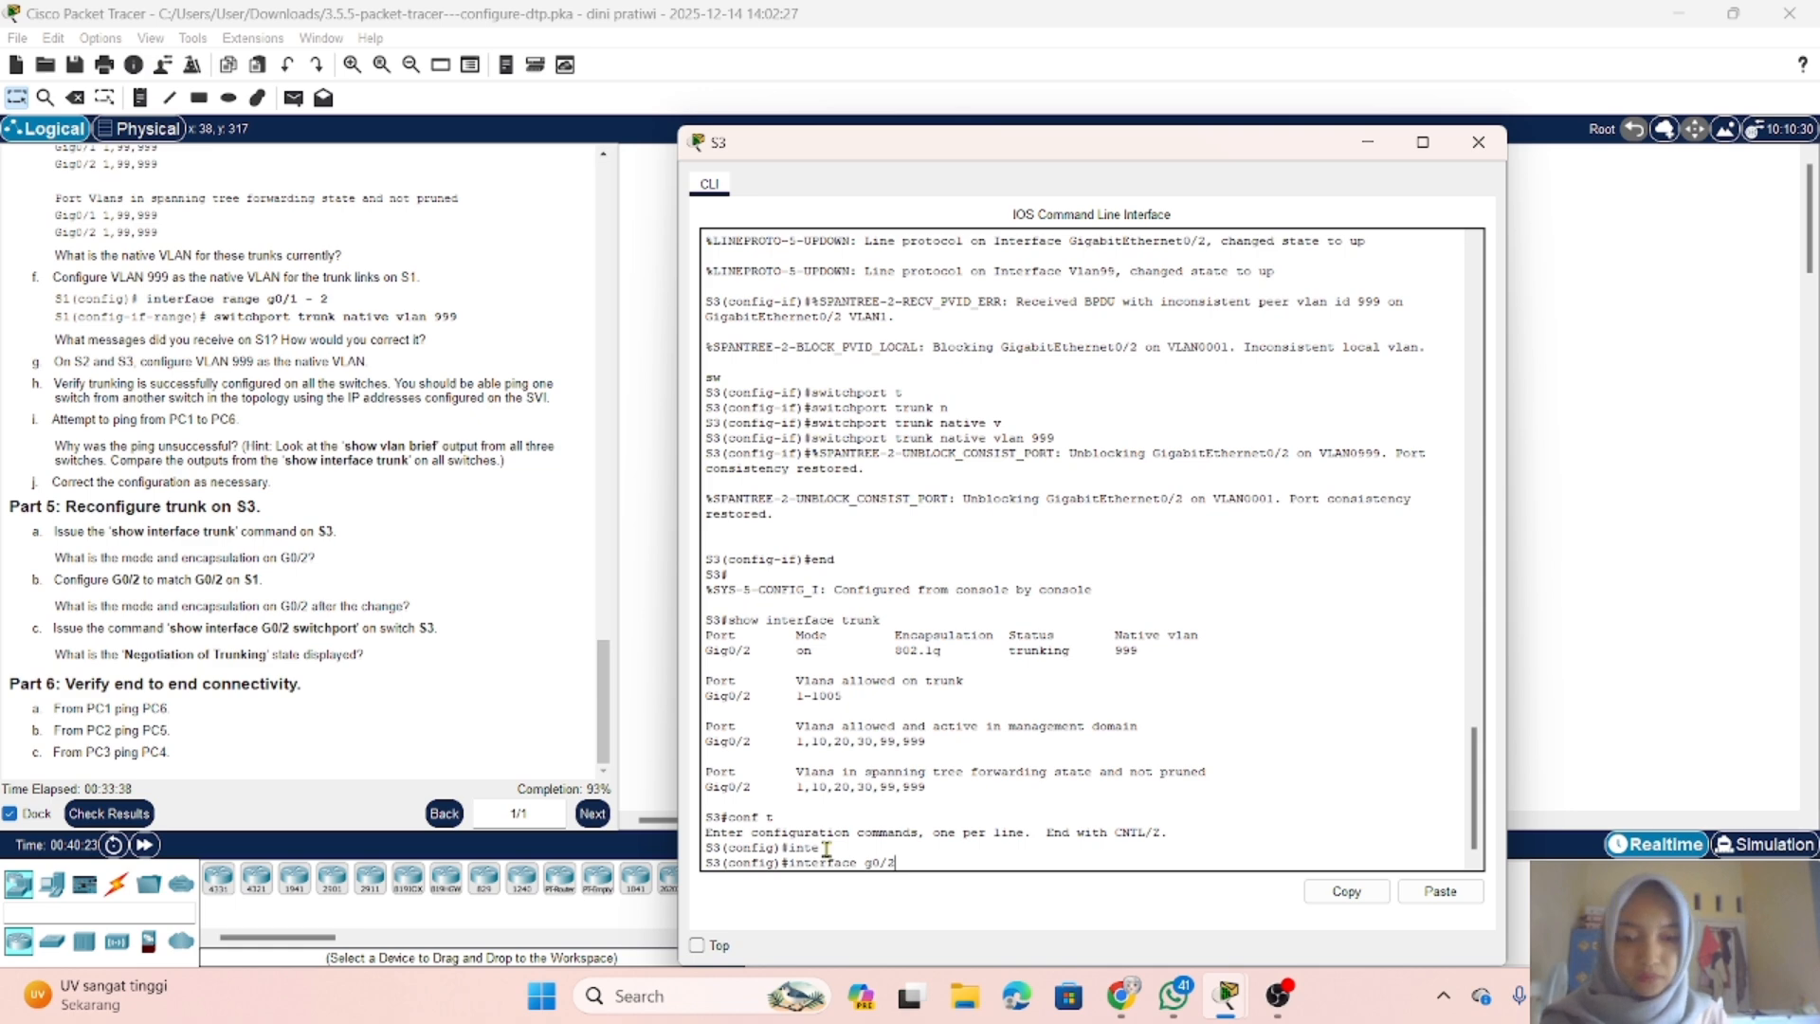
pyautogui.press('Return')
pyautogui.write('sh')
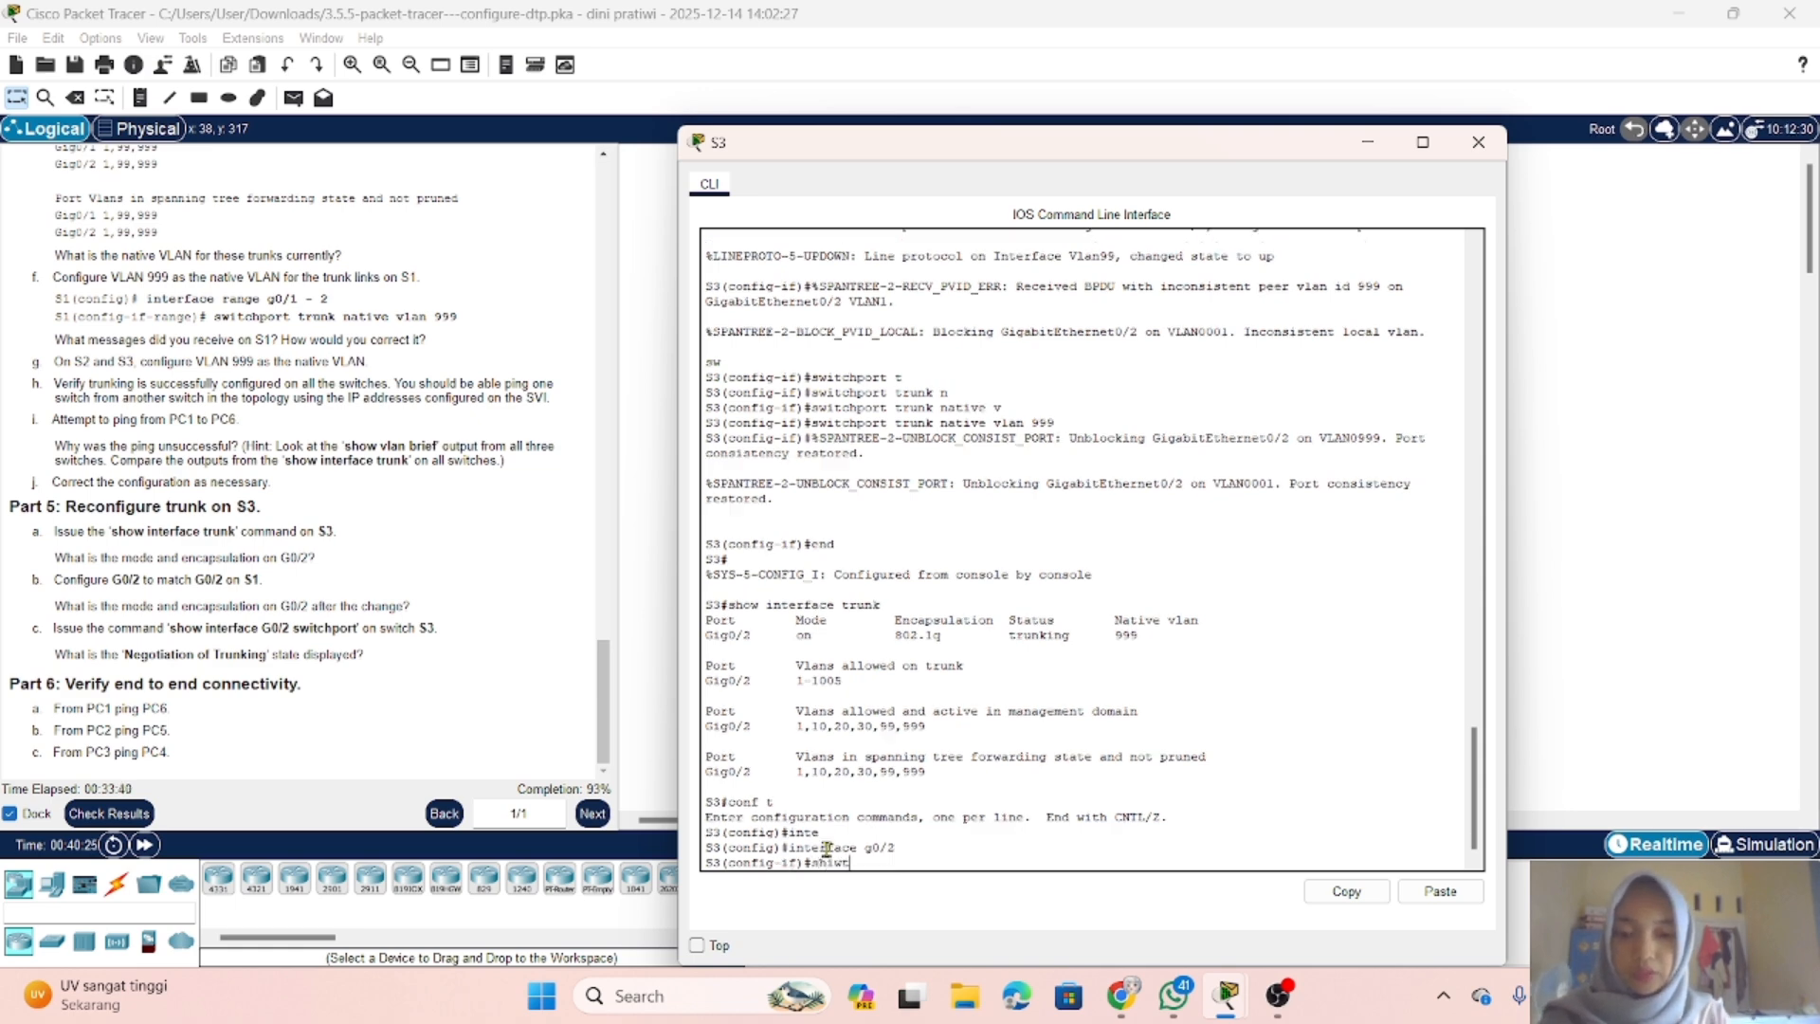
pyautogui.write('iwt')
pyautogui.press('Tab')
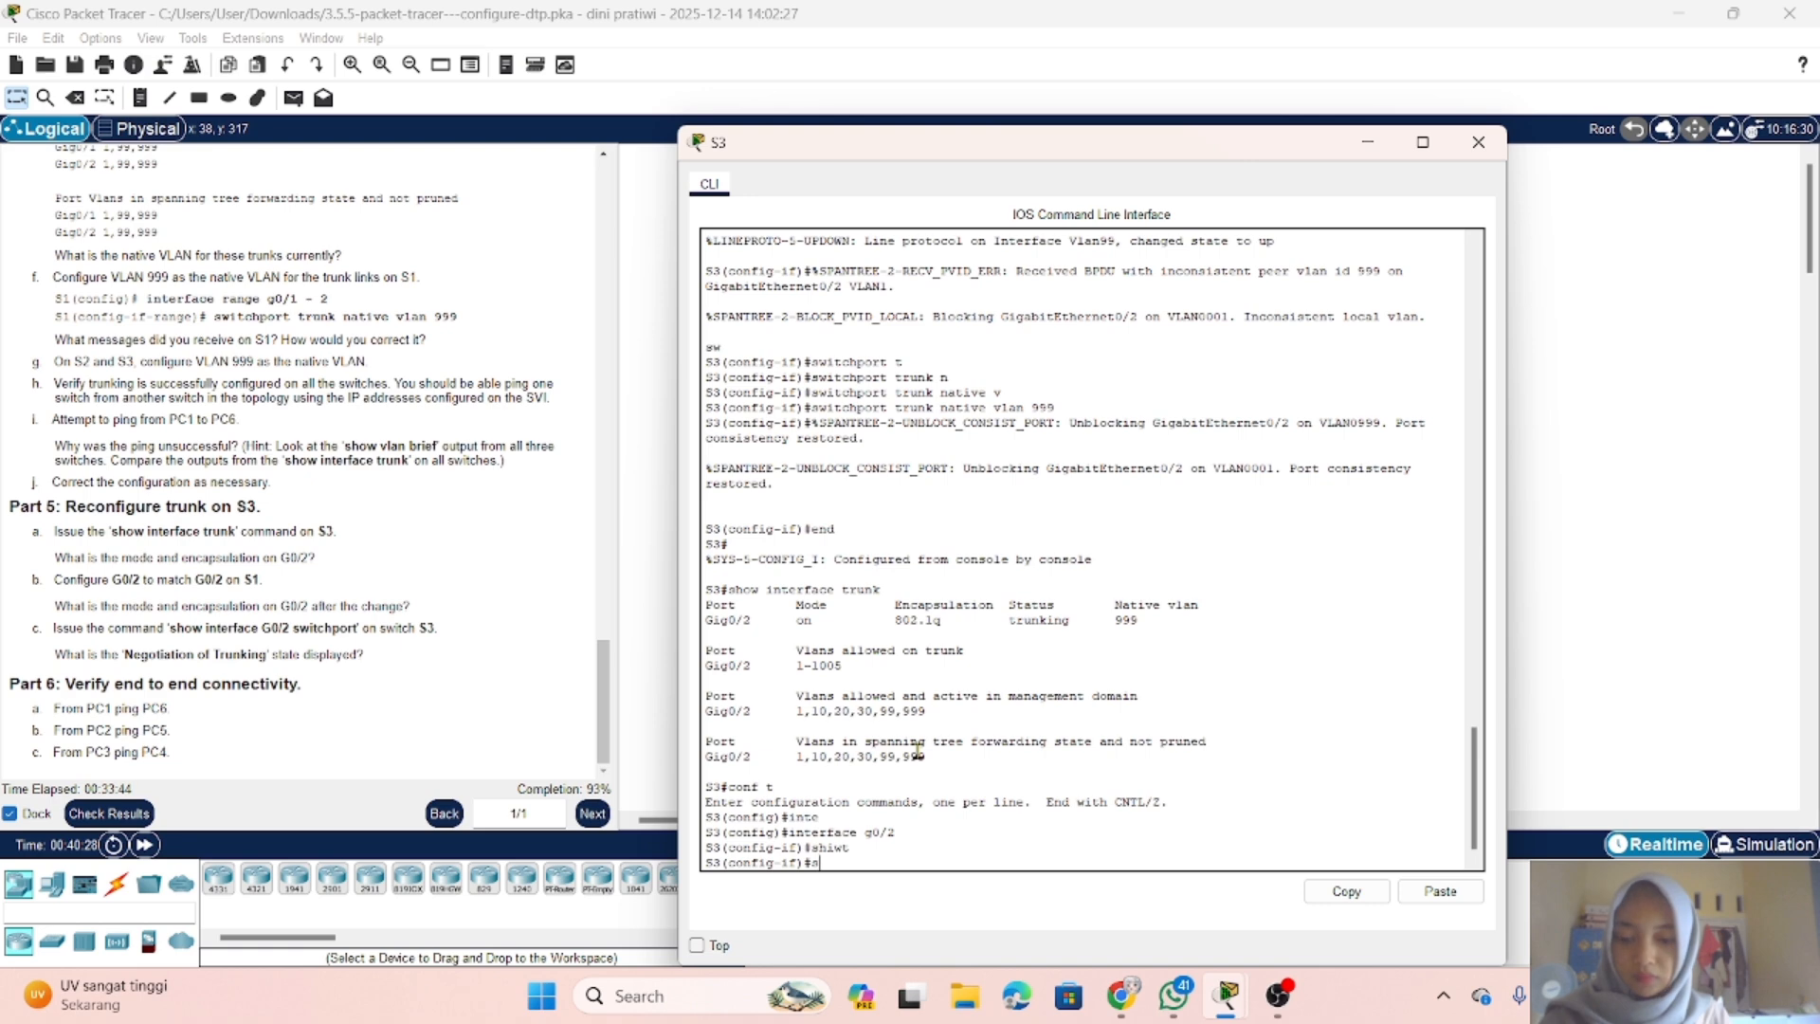
pyautogui.write('sw')
pyautogui.press('Tab')
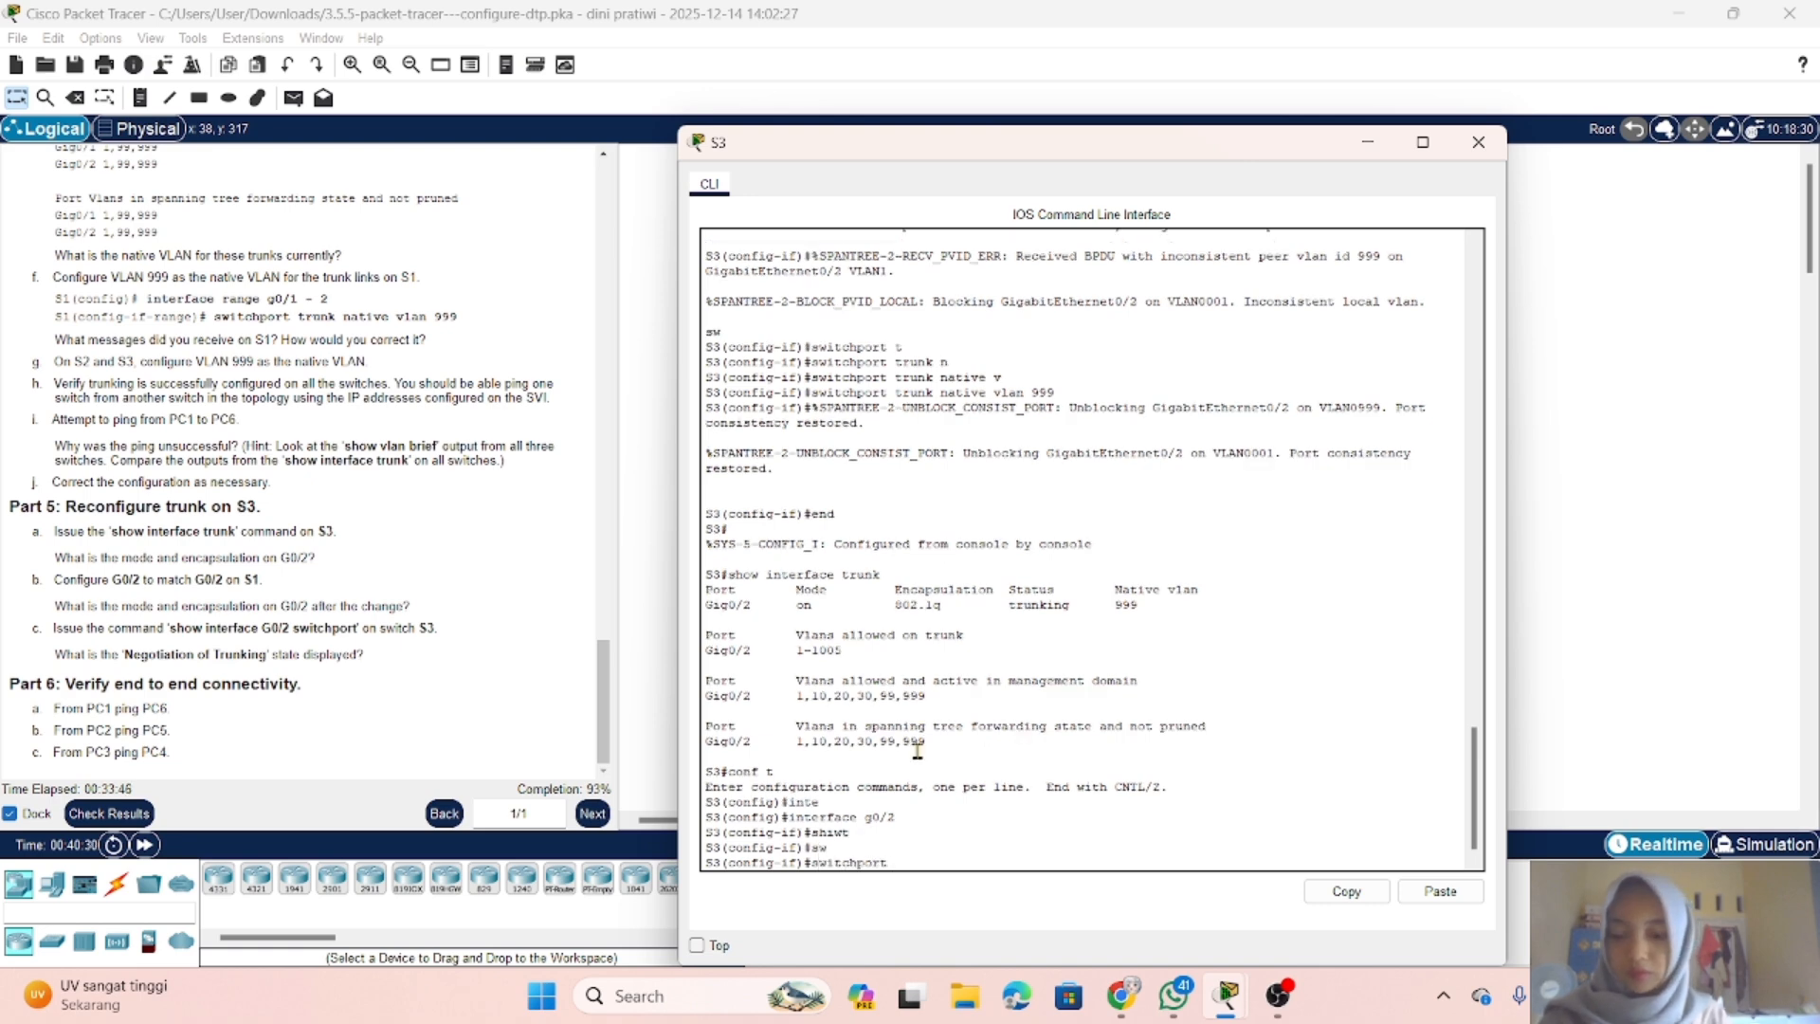
pyautogui.write('no')
pyautogui.press('Tab')
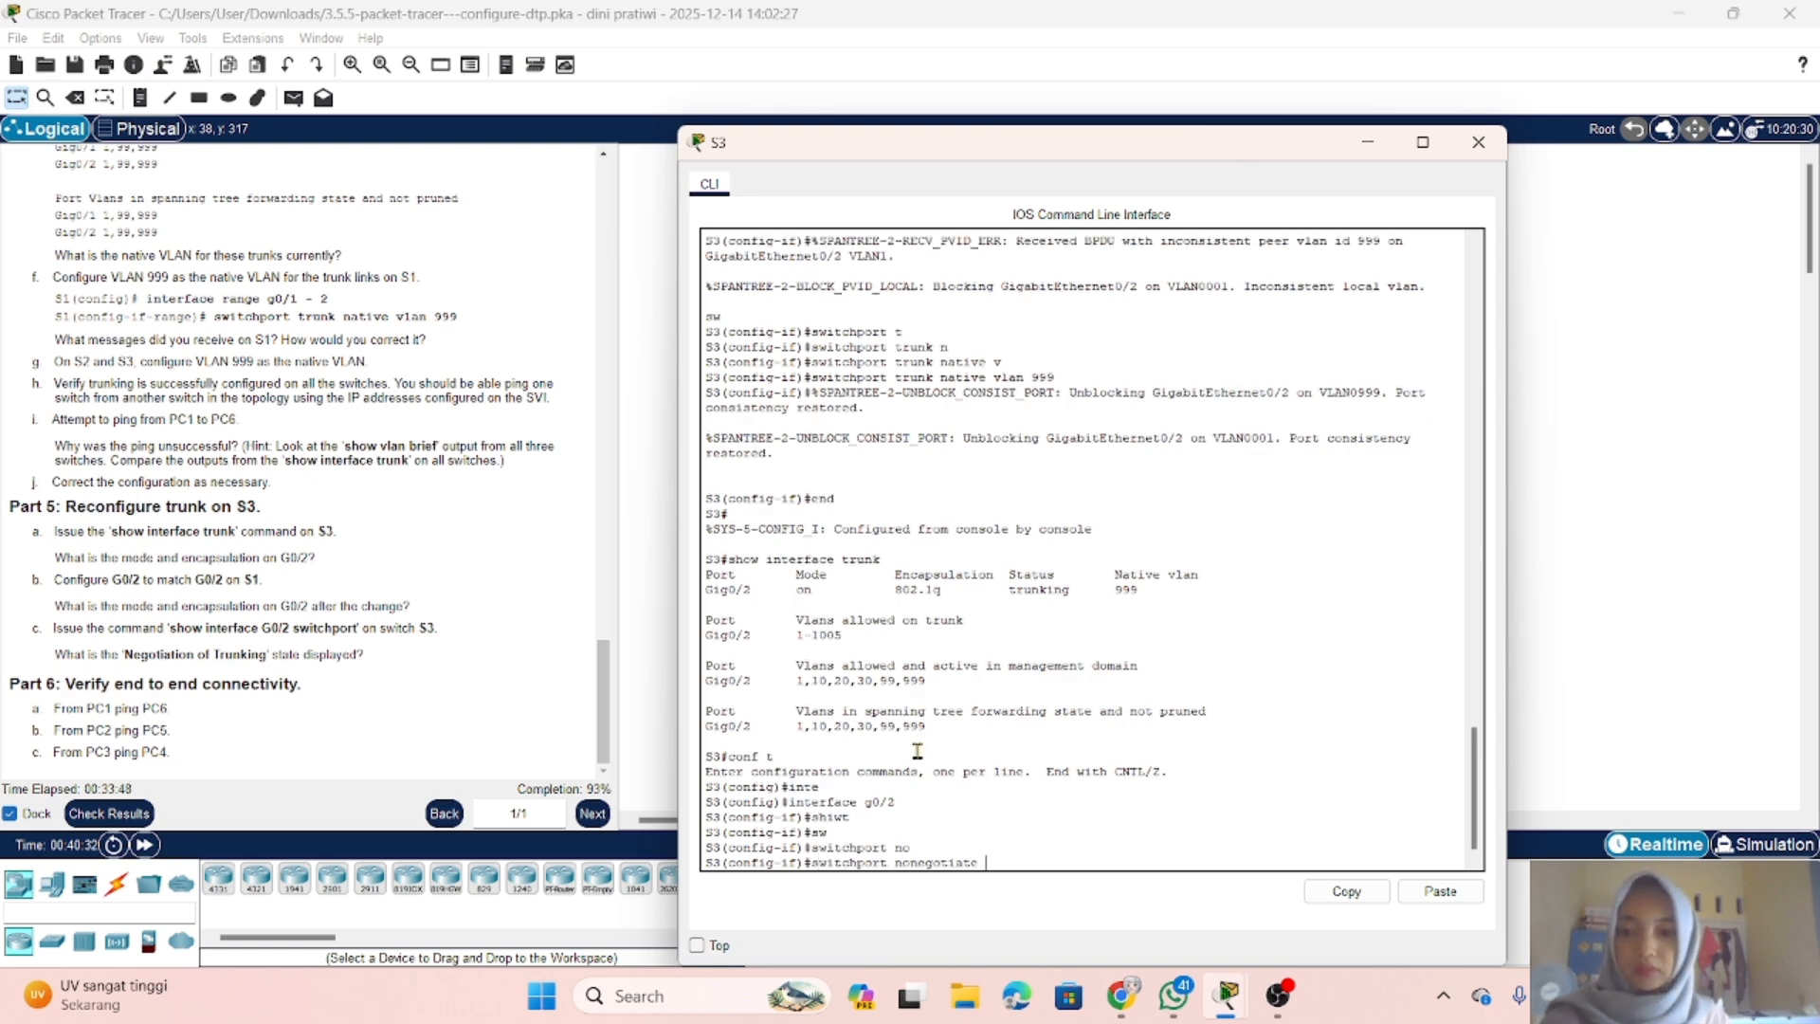
pyautogui.press('Return')
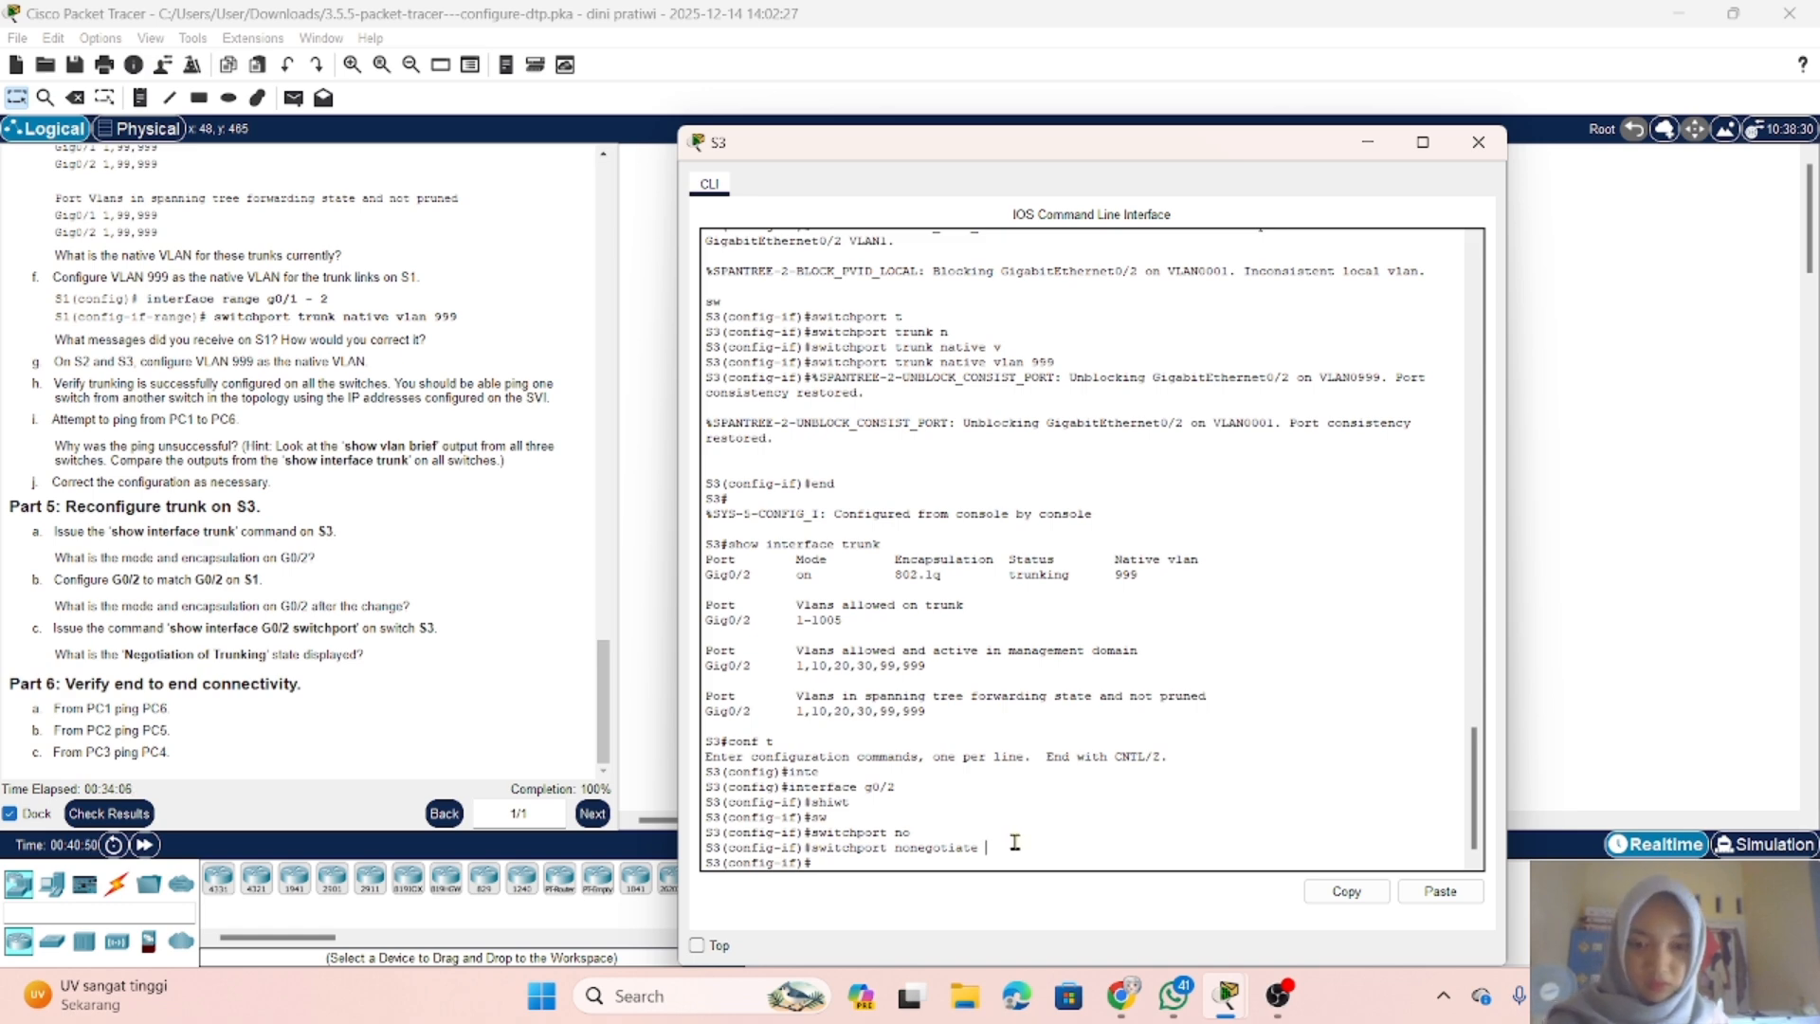
pyautogui.write('end')
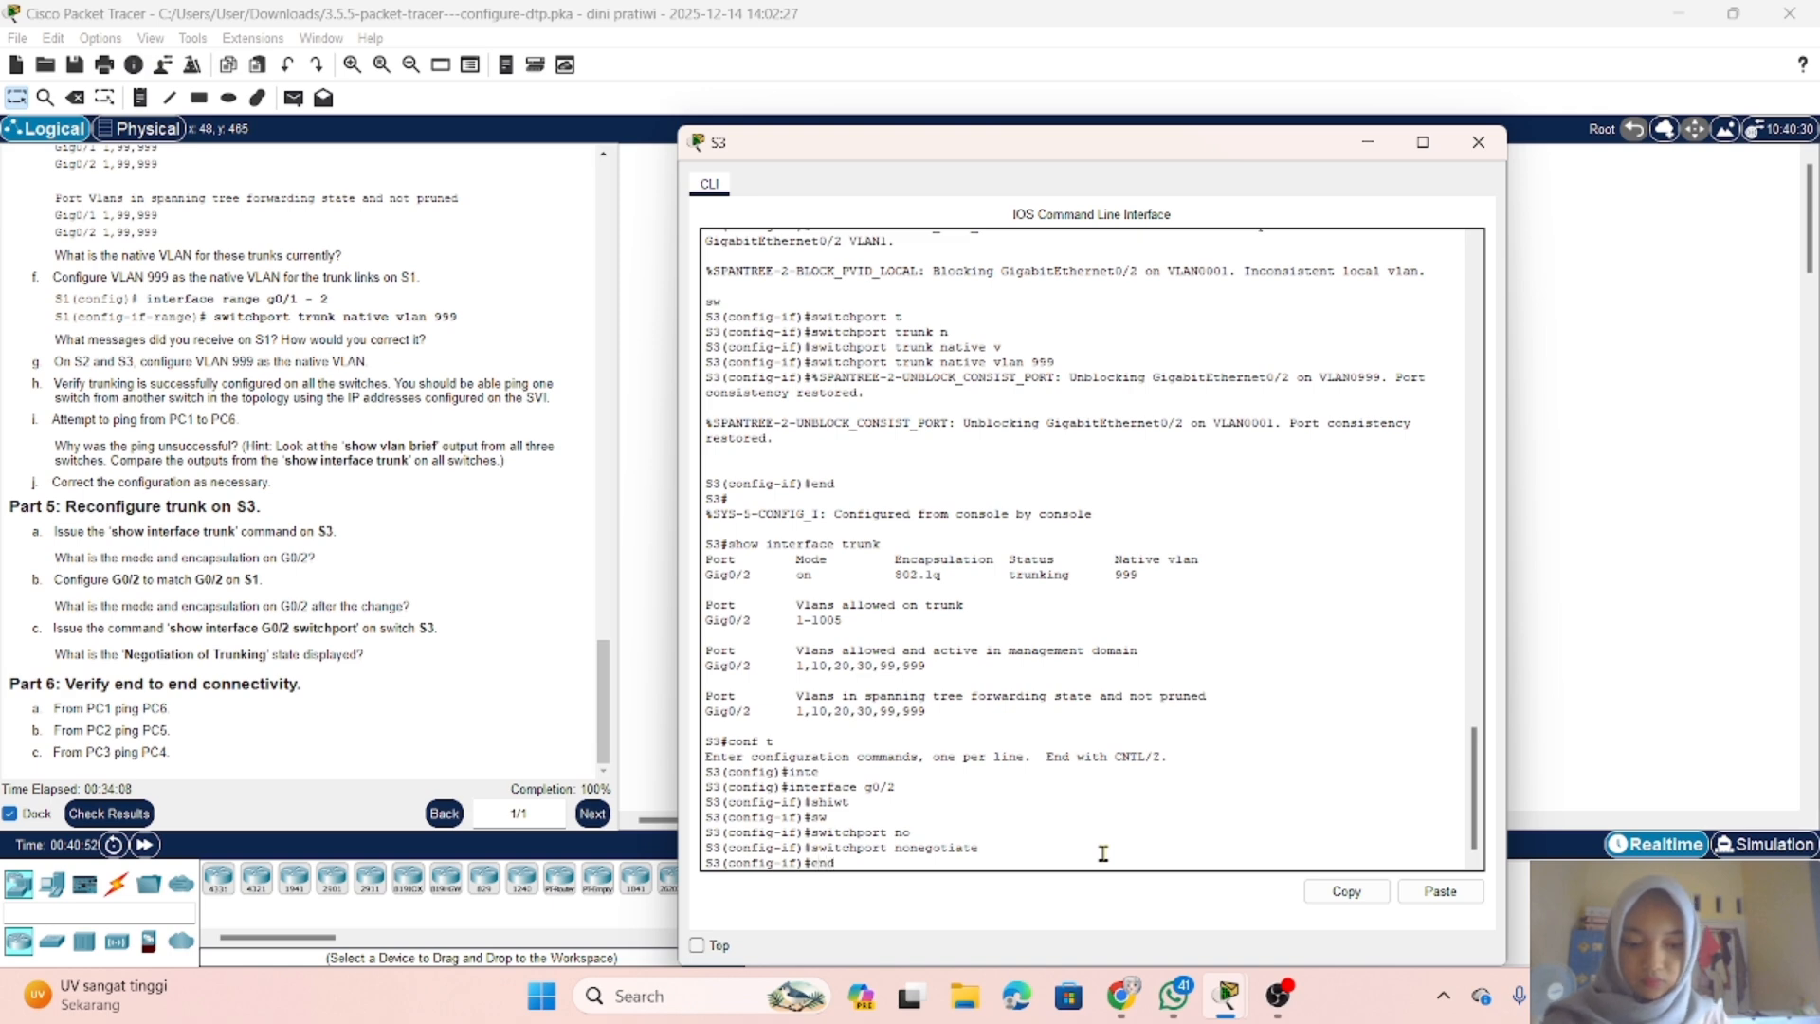
pyautogui.press('Return')
# Step: Rerun show interface trunk on S3 to check the mode and encapsulation of G0/2 after the change
pyautogui.write('conf t')
pyautogui.press('Up')
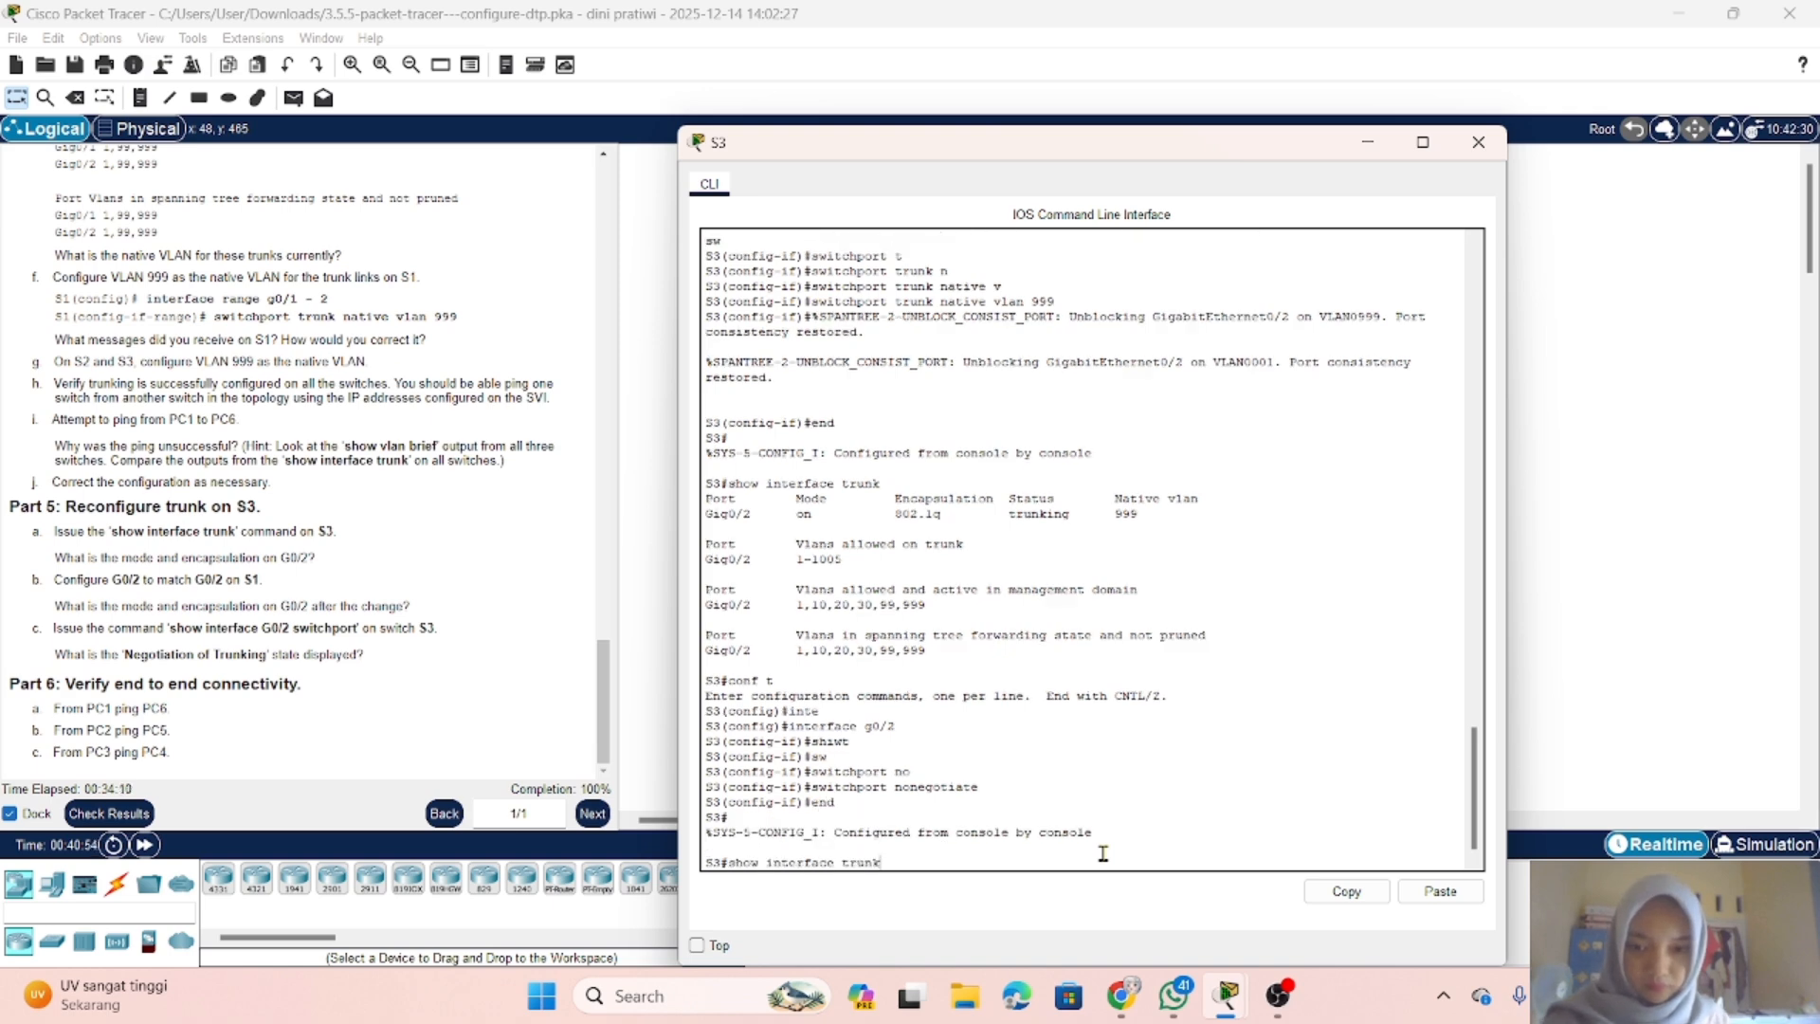
pyautogui.press('Return')
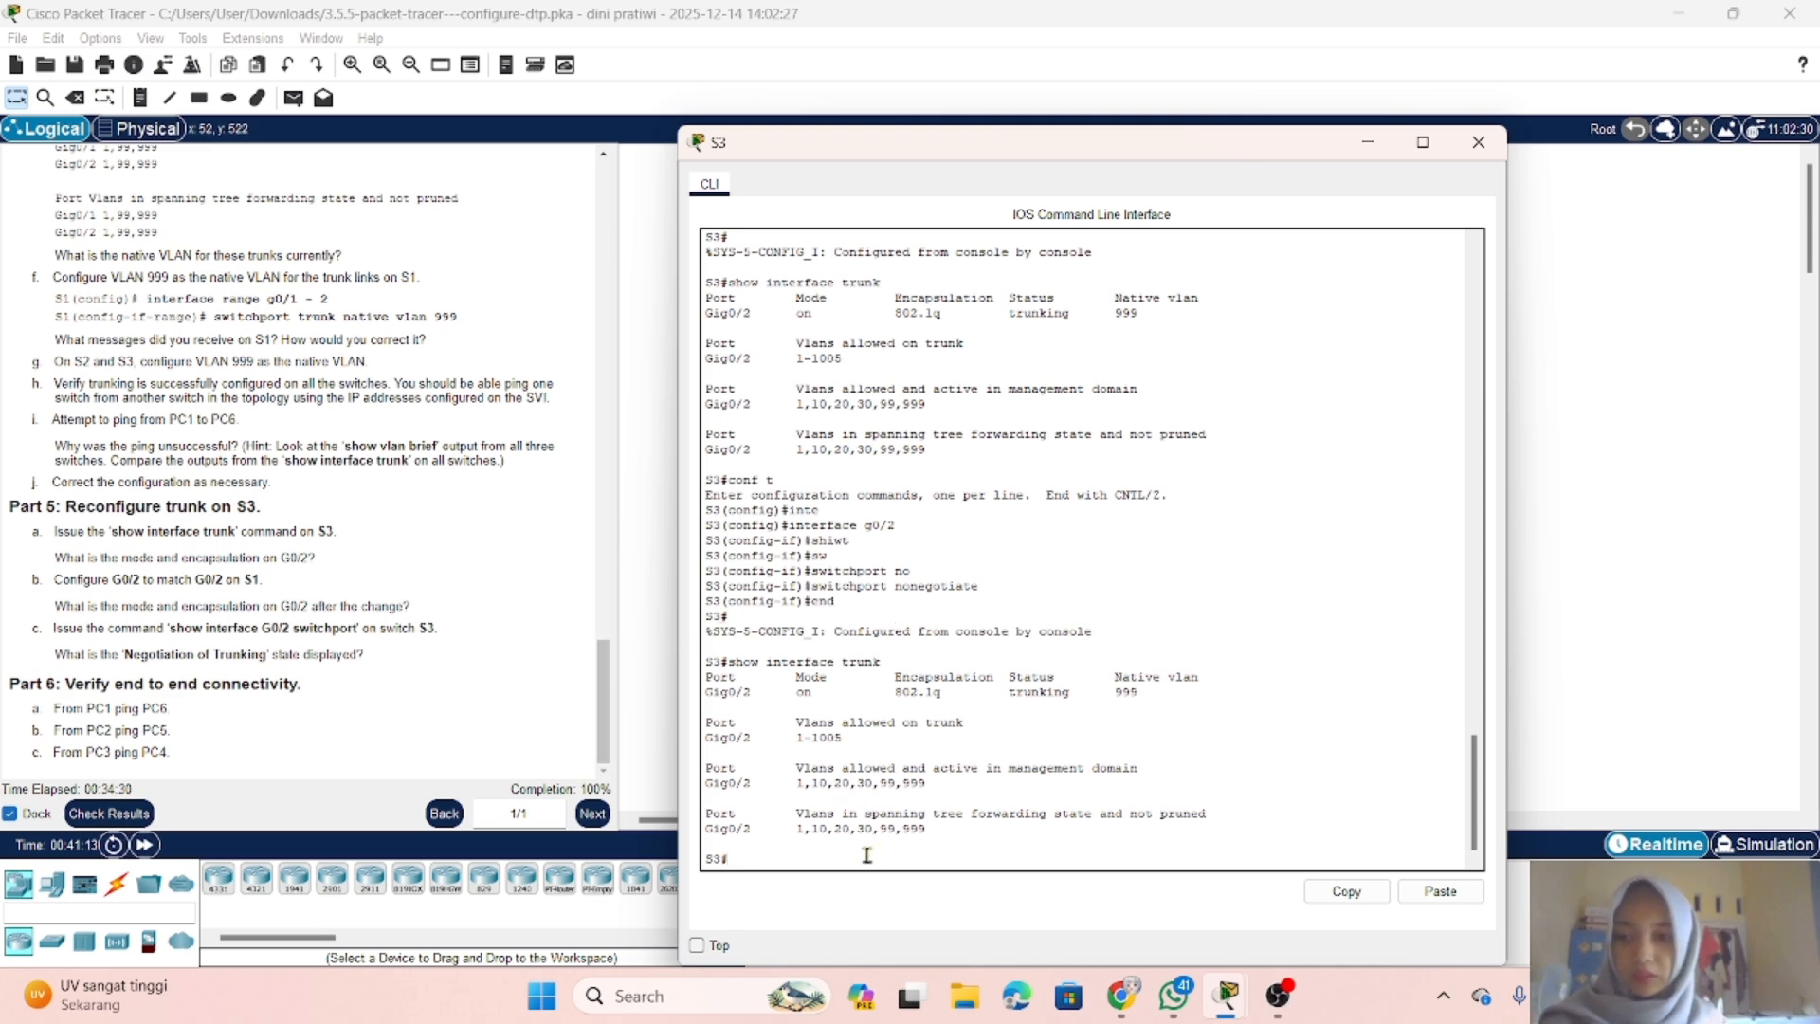
# Step: Run show interface g0/2 switchport on S3, page through the whole output to check Negotiation of Trunking, and minimize the console
pyautogui.press('Up')
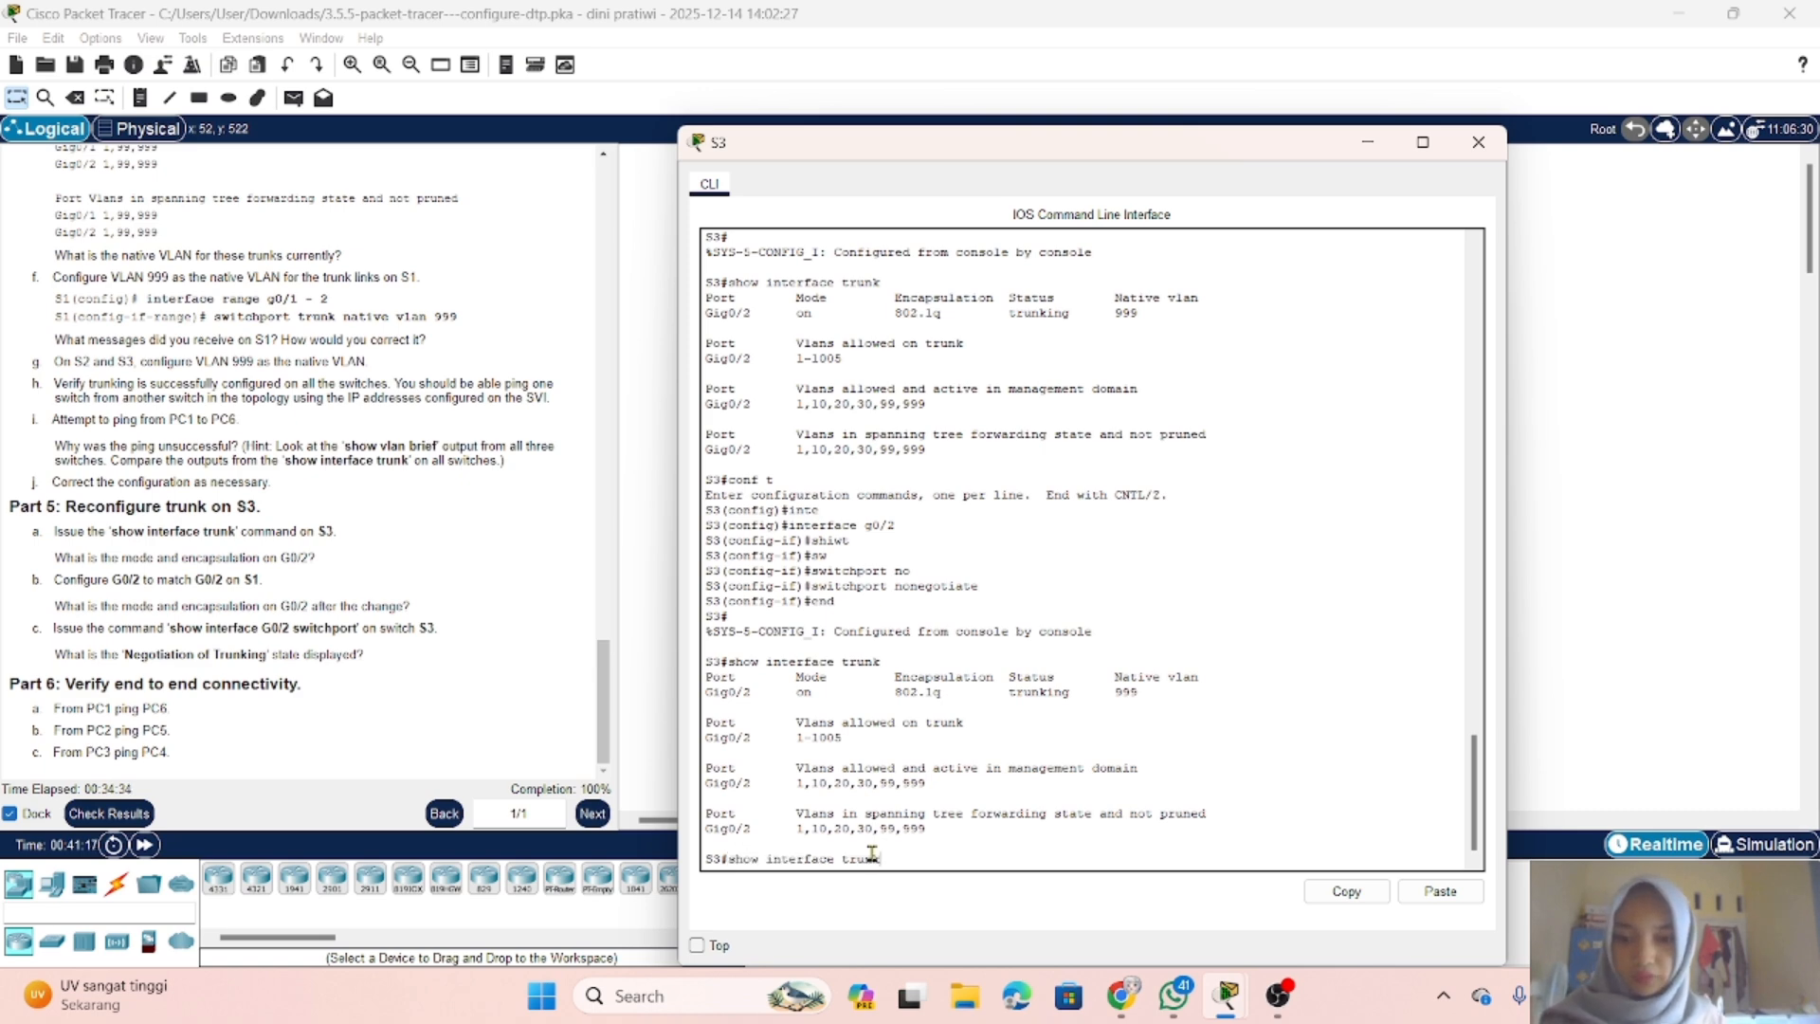
pyautogui.press('BackSpace')
pyautogui.press('BackSpace')
pyautogui.press('BackSpace')
pyautogui.press('BackSpace')
pyautogui.press('BackSpace')
pyautogui.press('BackSpace')
pyautogui.press('BackSpace')
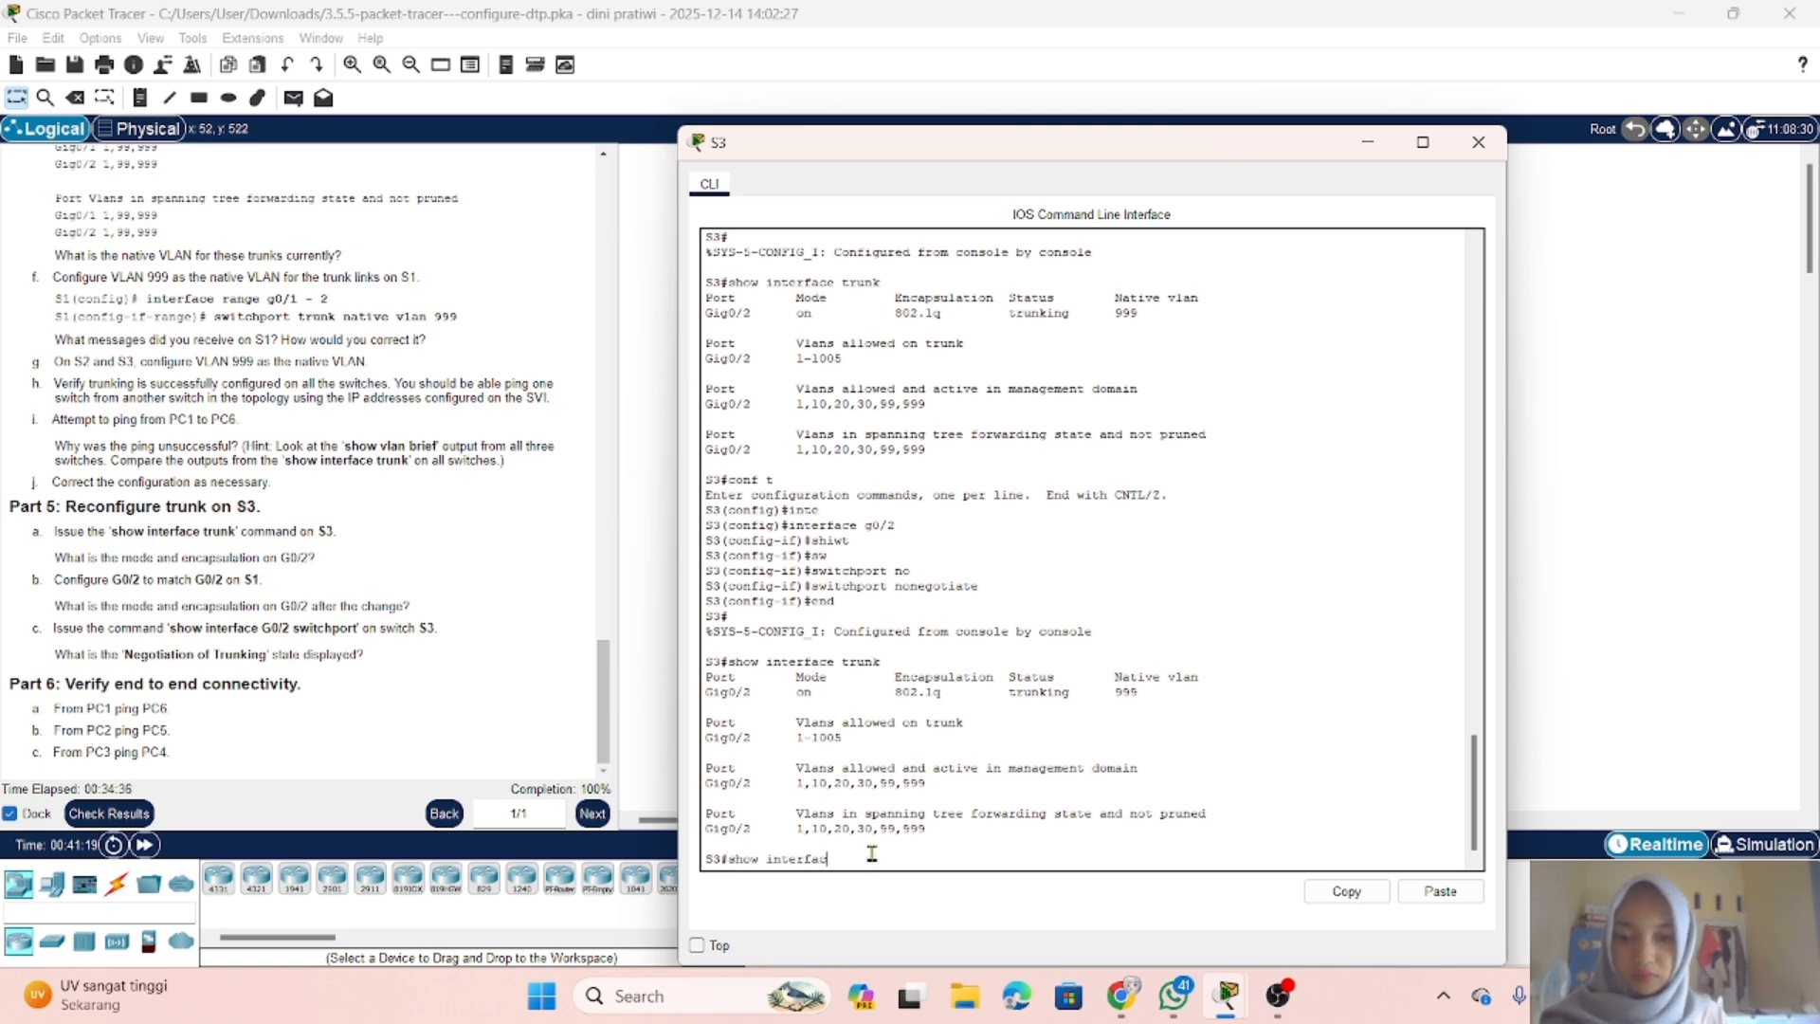
pyautogui.write('e ')
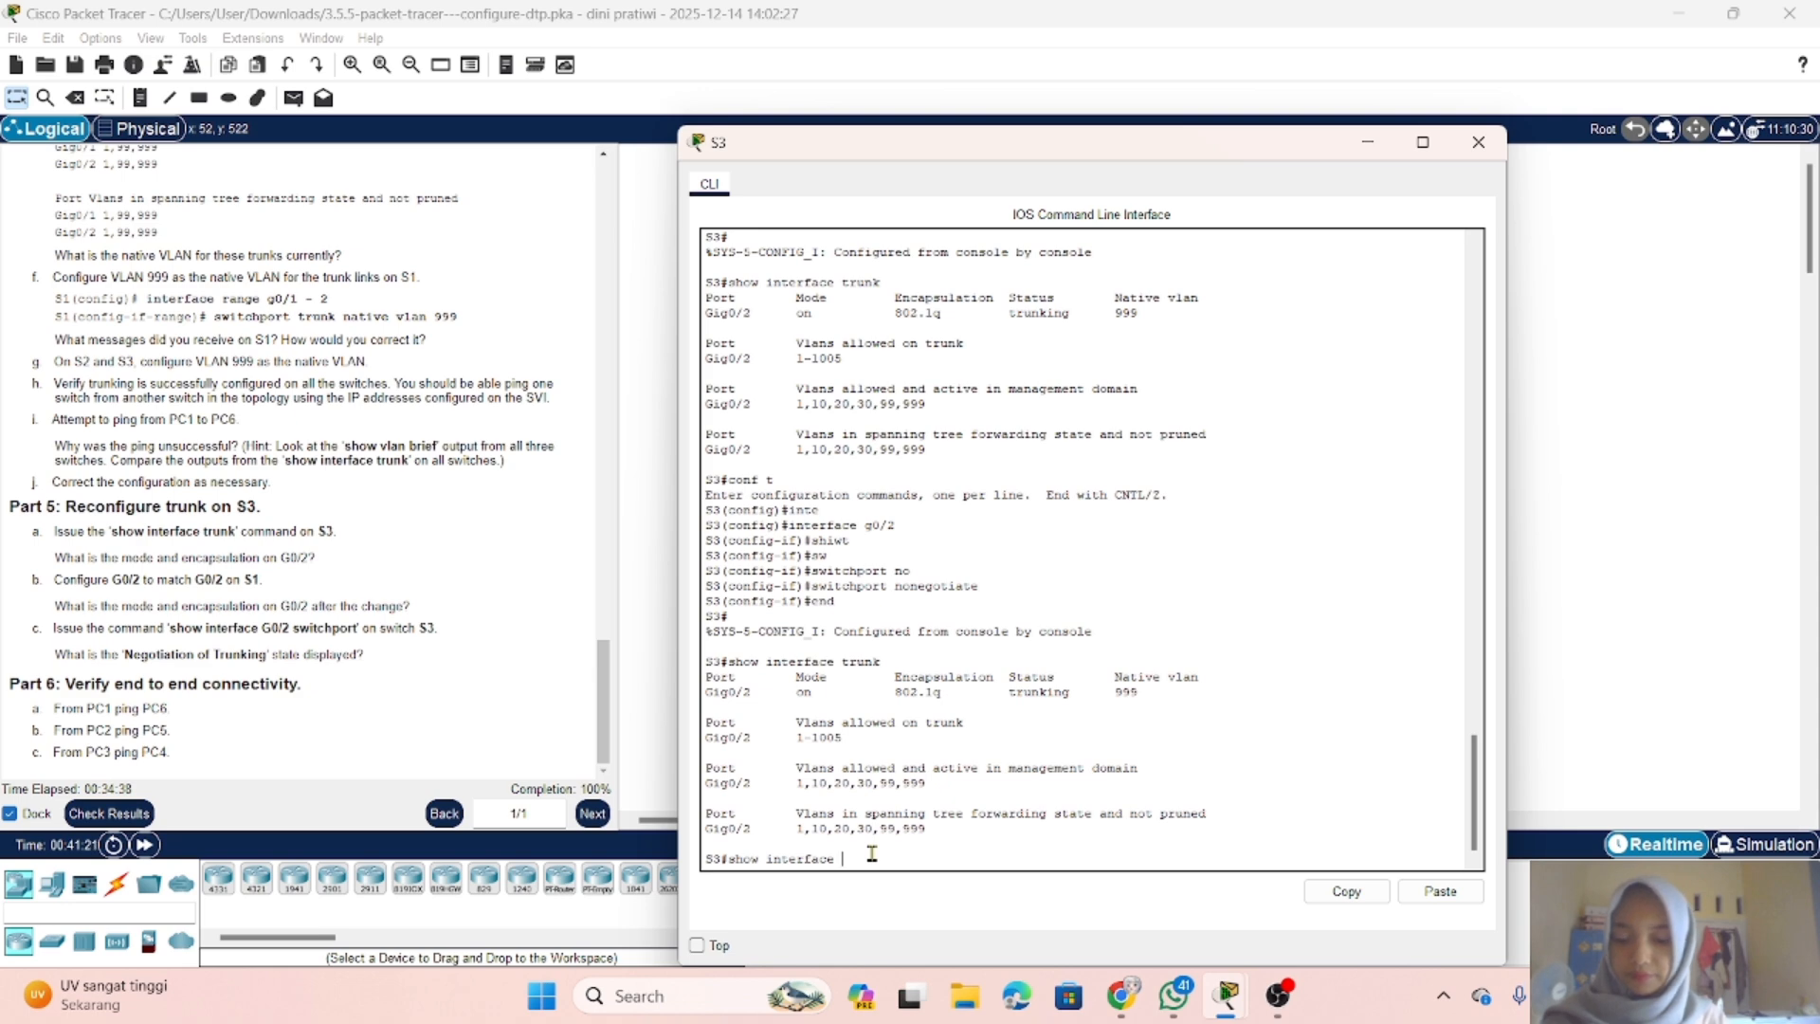
pyautogui.write('g0/2 swi')
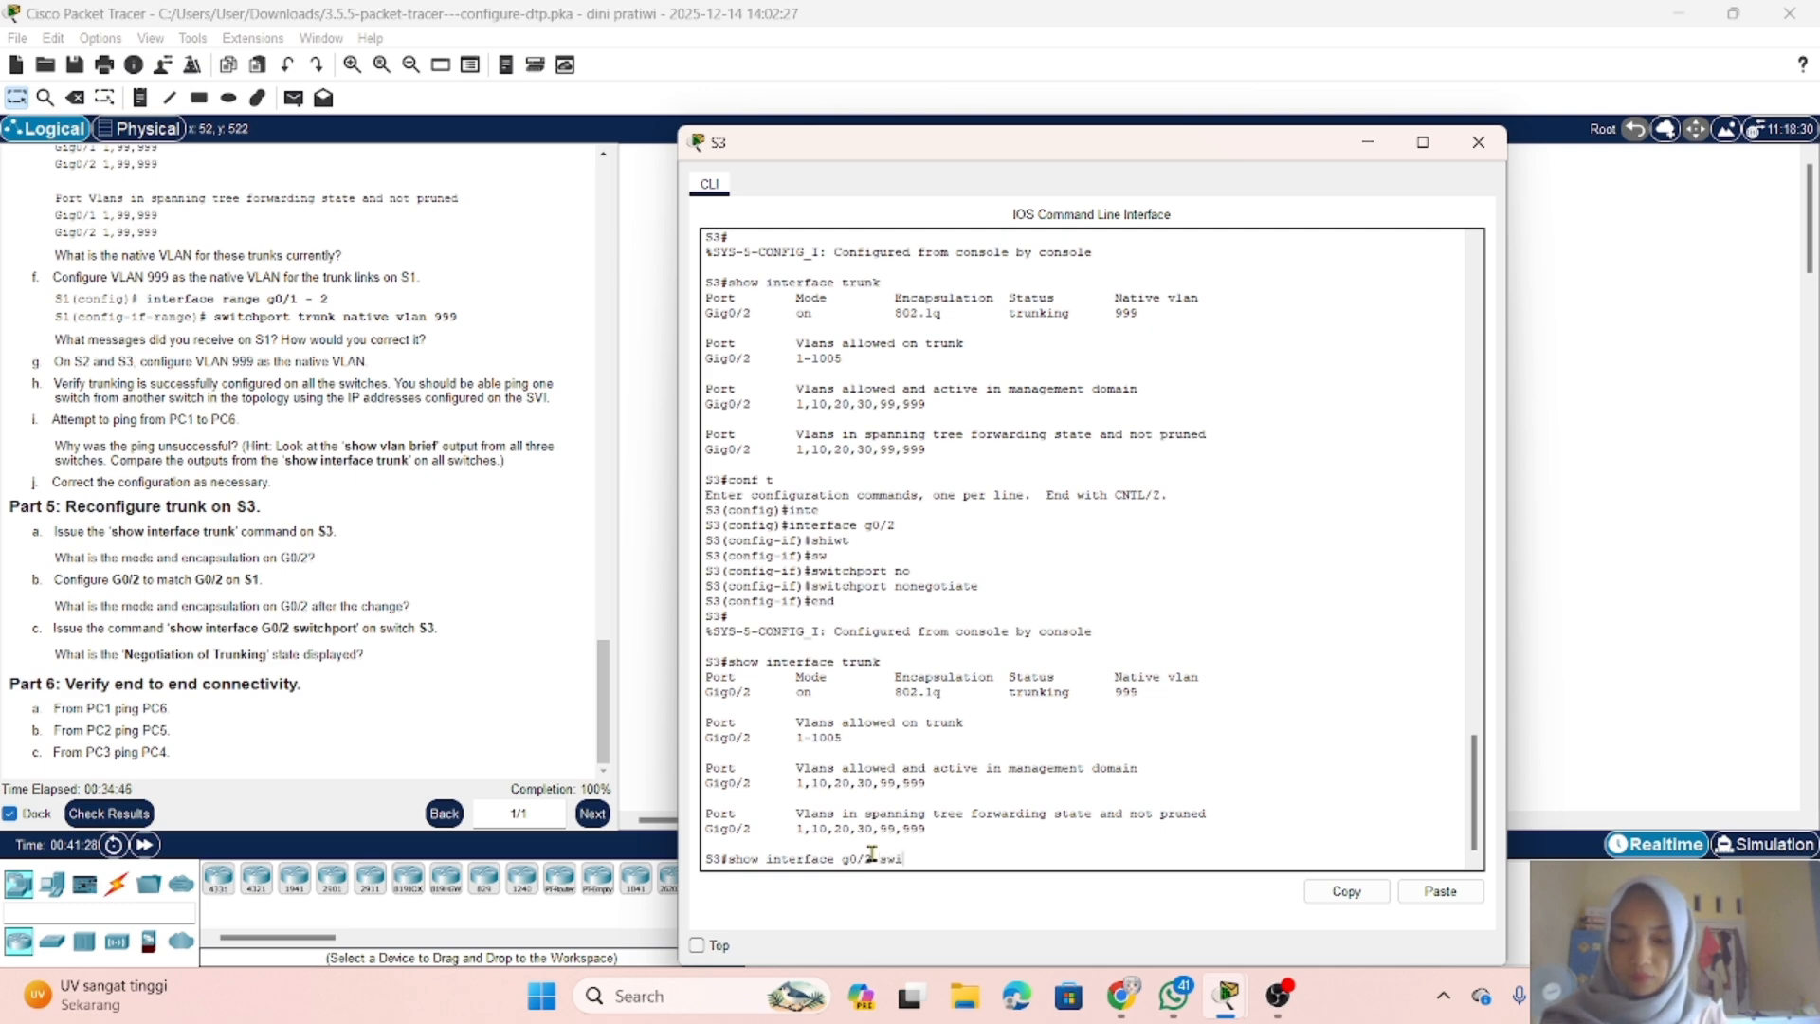
pyautogui.press('Tab')
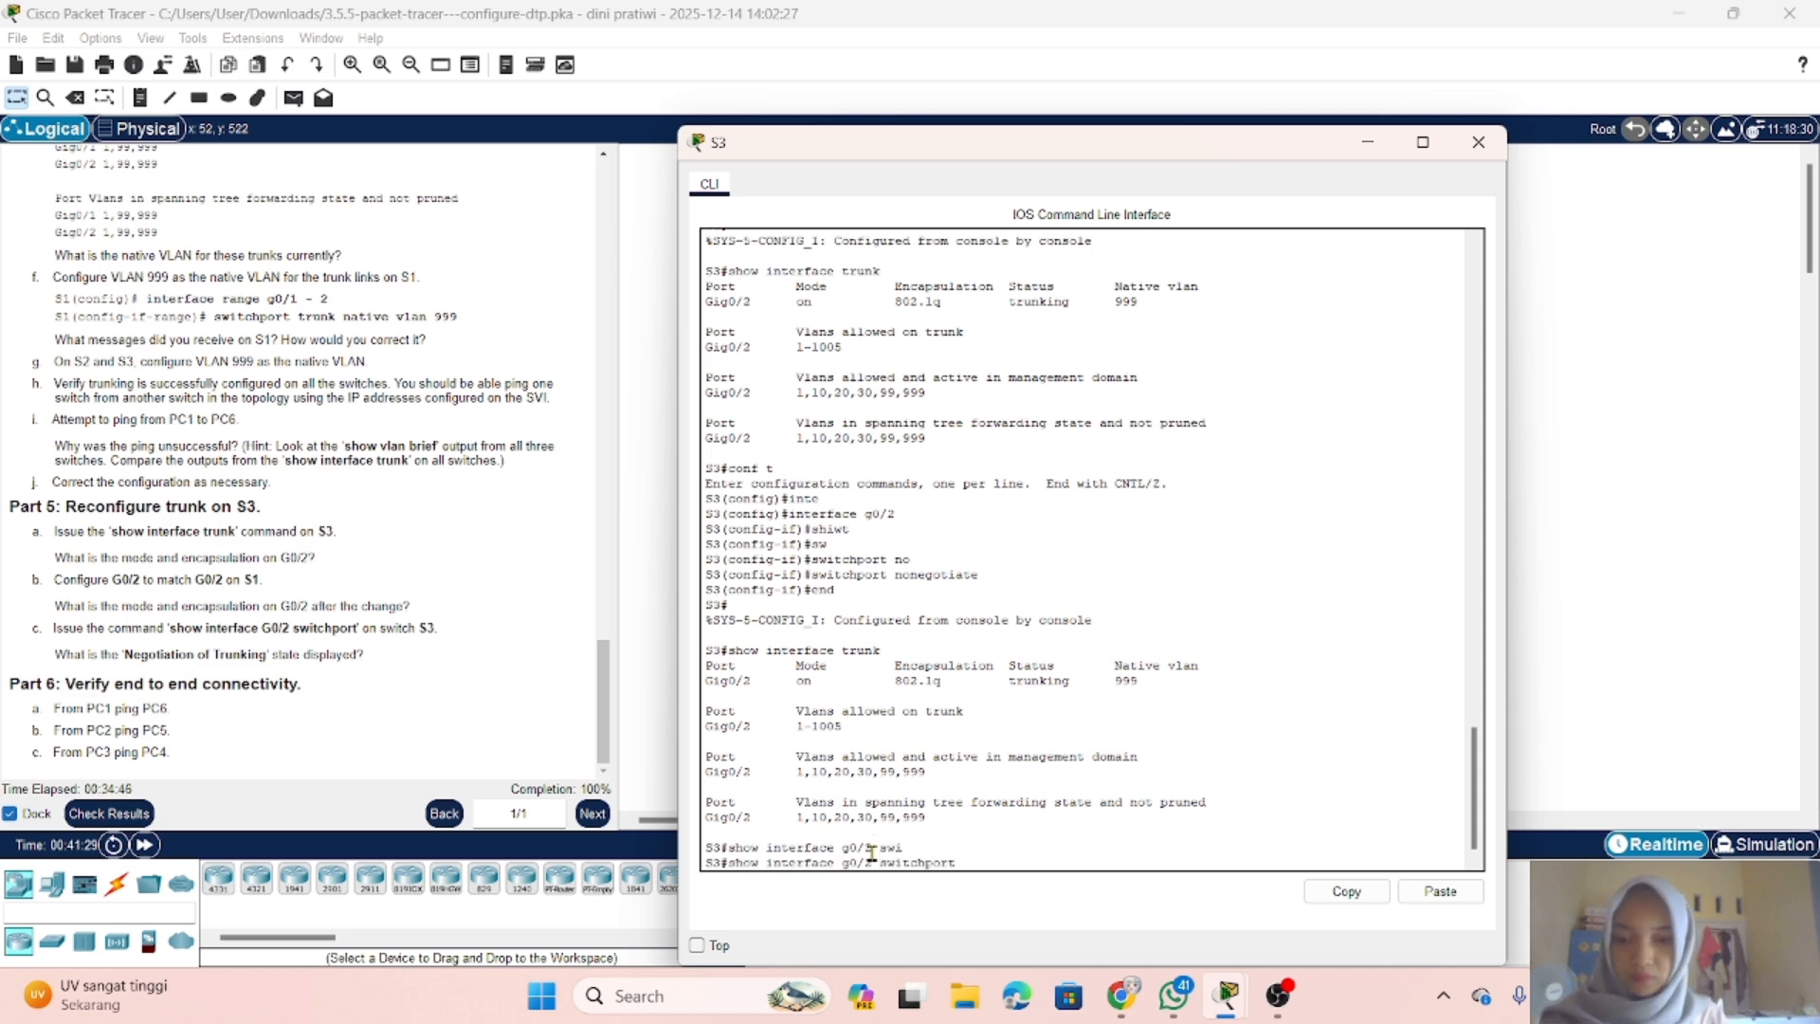
pyautogui.press('Return')
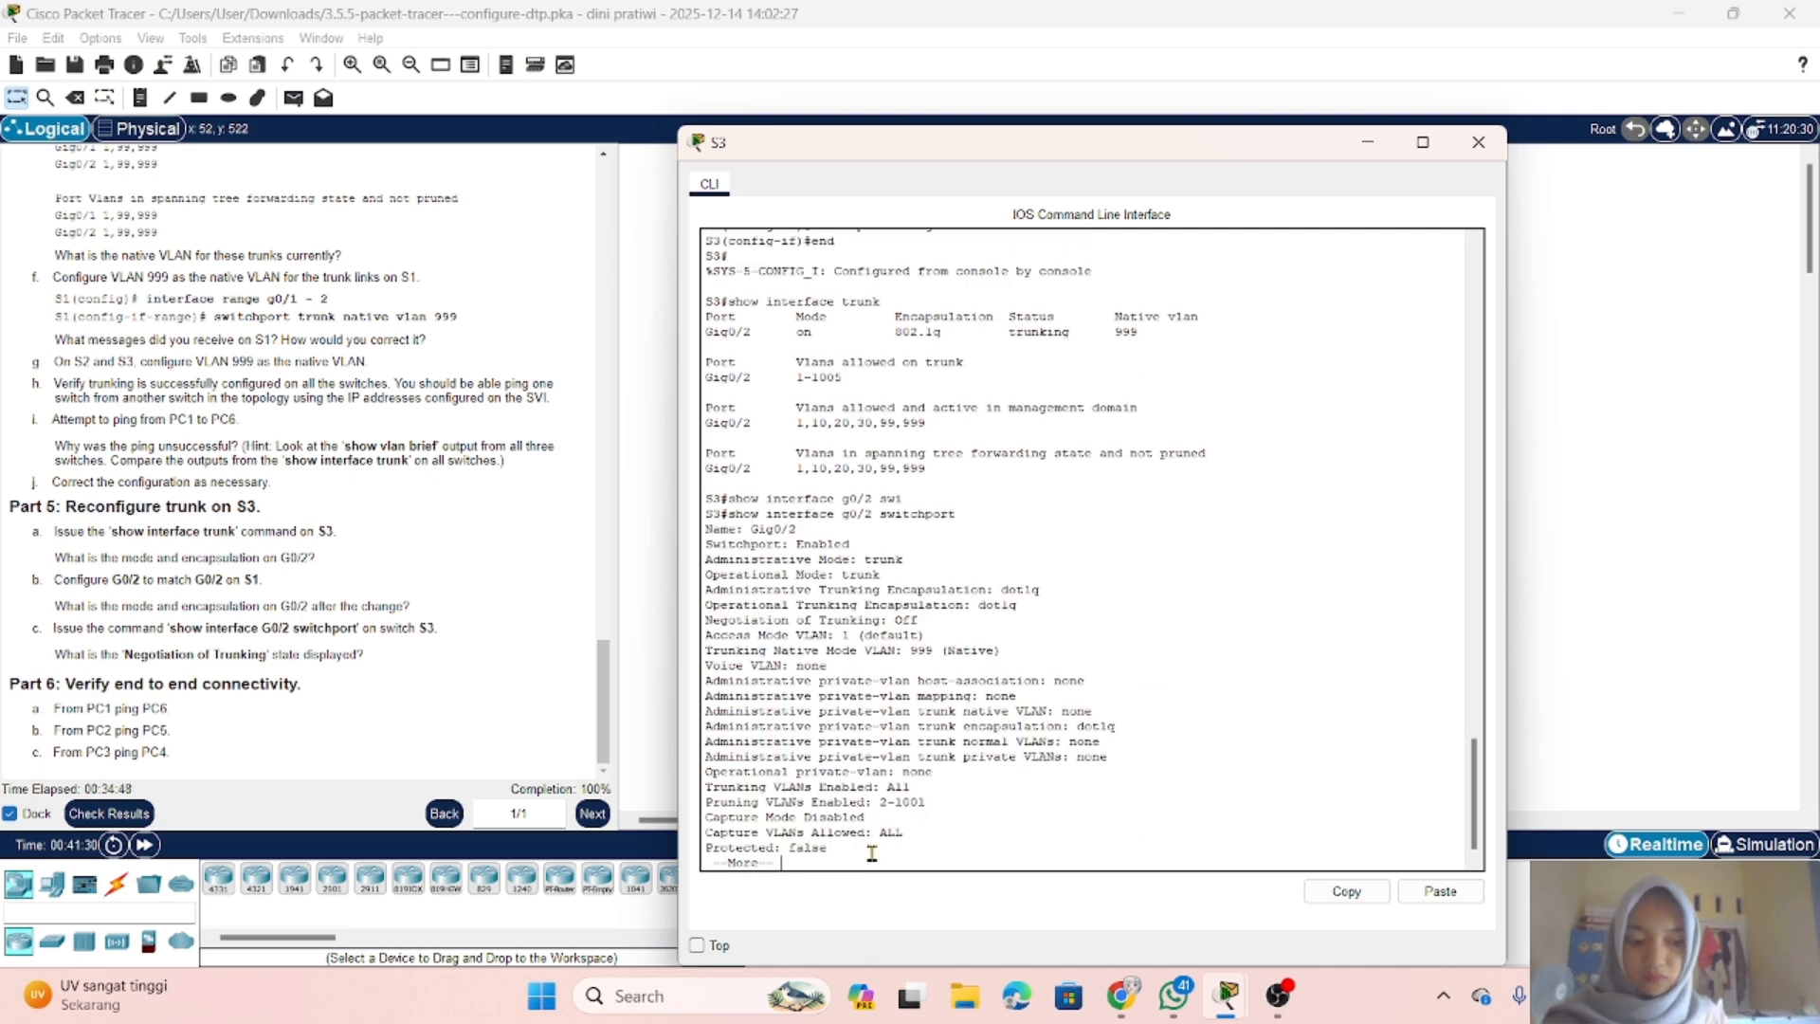
pyautogui.press('Return')
pyautogui.press('Return')
pyautogui.press('Return')
pyautogui.press('Return')
pyautogui.press('Return')
pyautogui.press('Return')
pyautogui.press('Return')
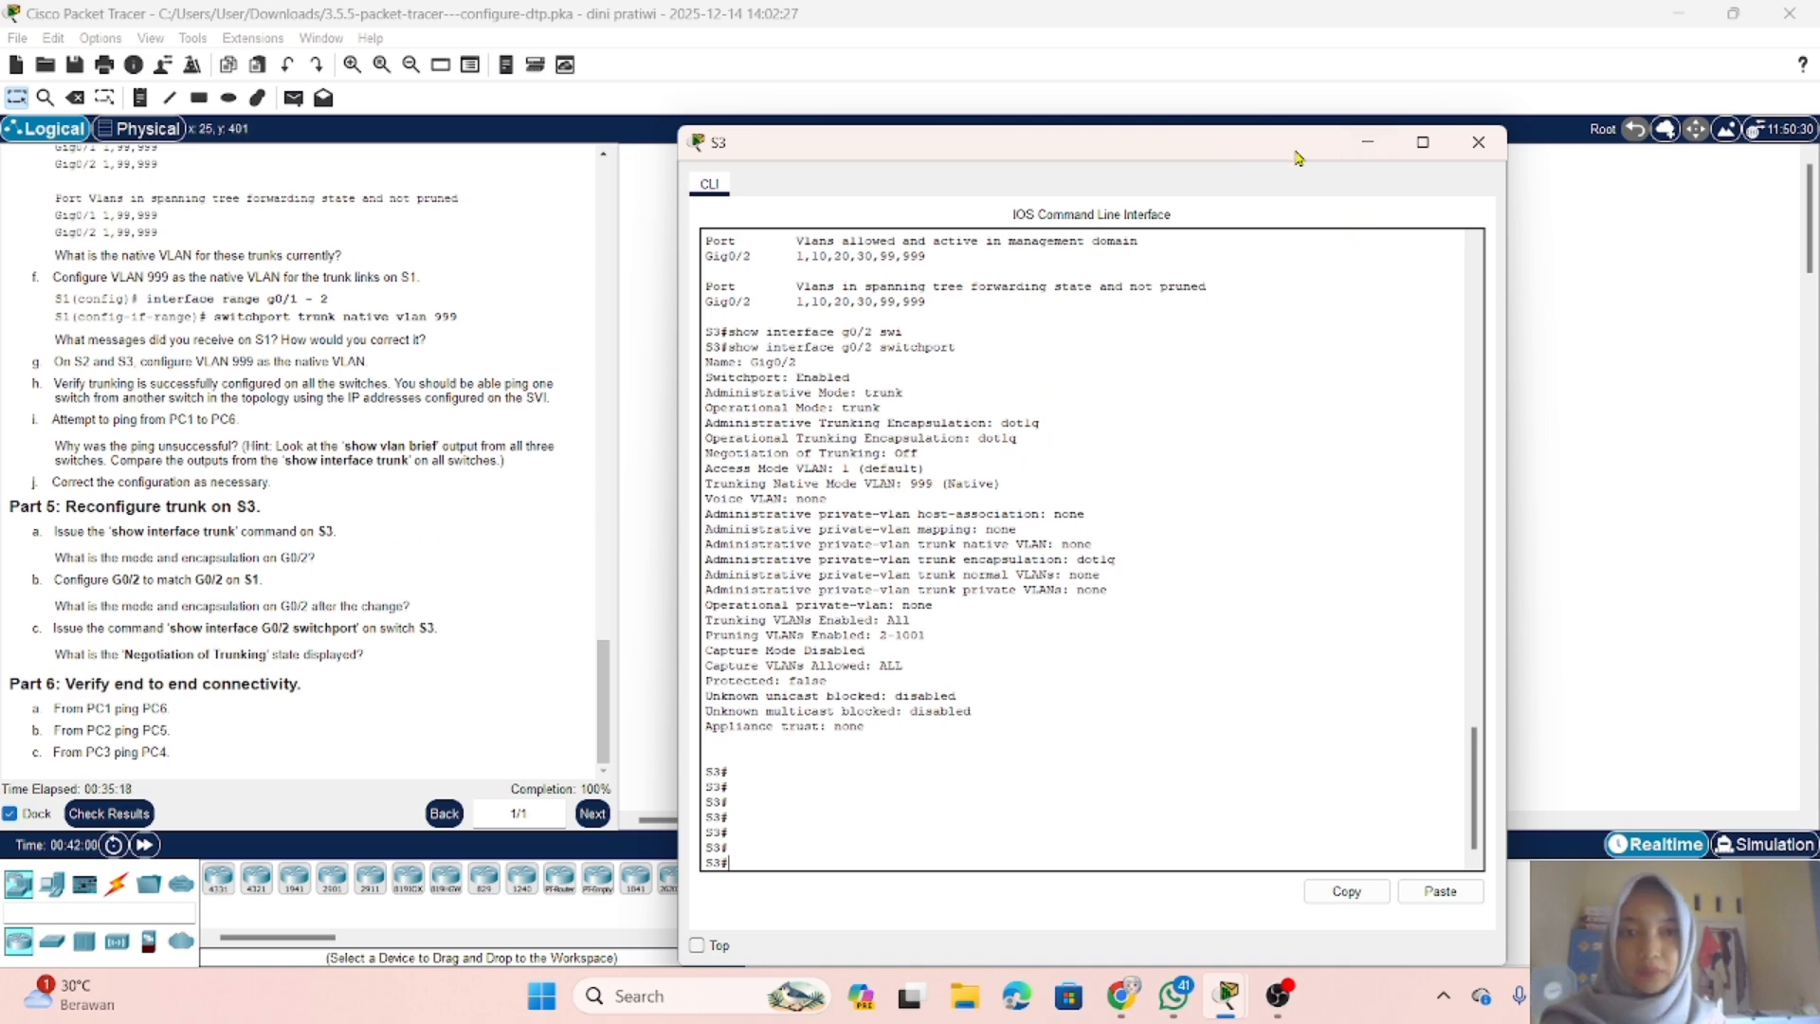
pyautogui.click(1365, 143)
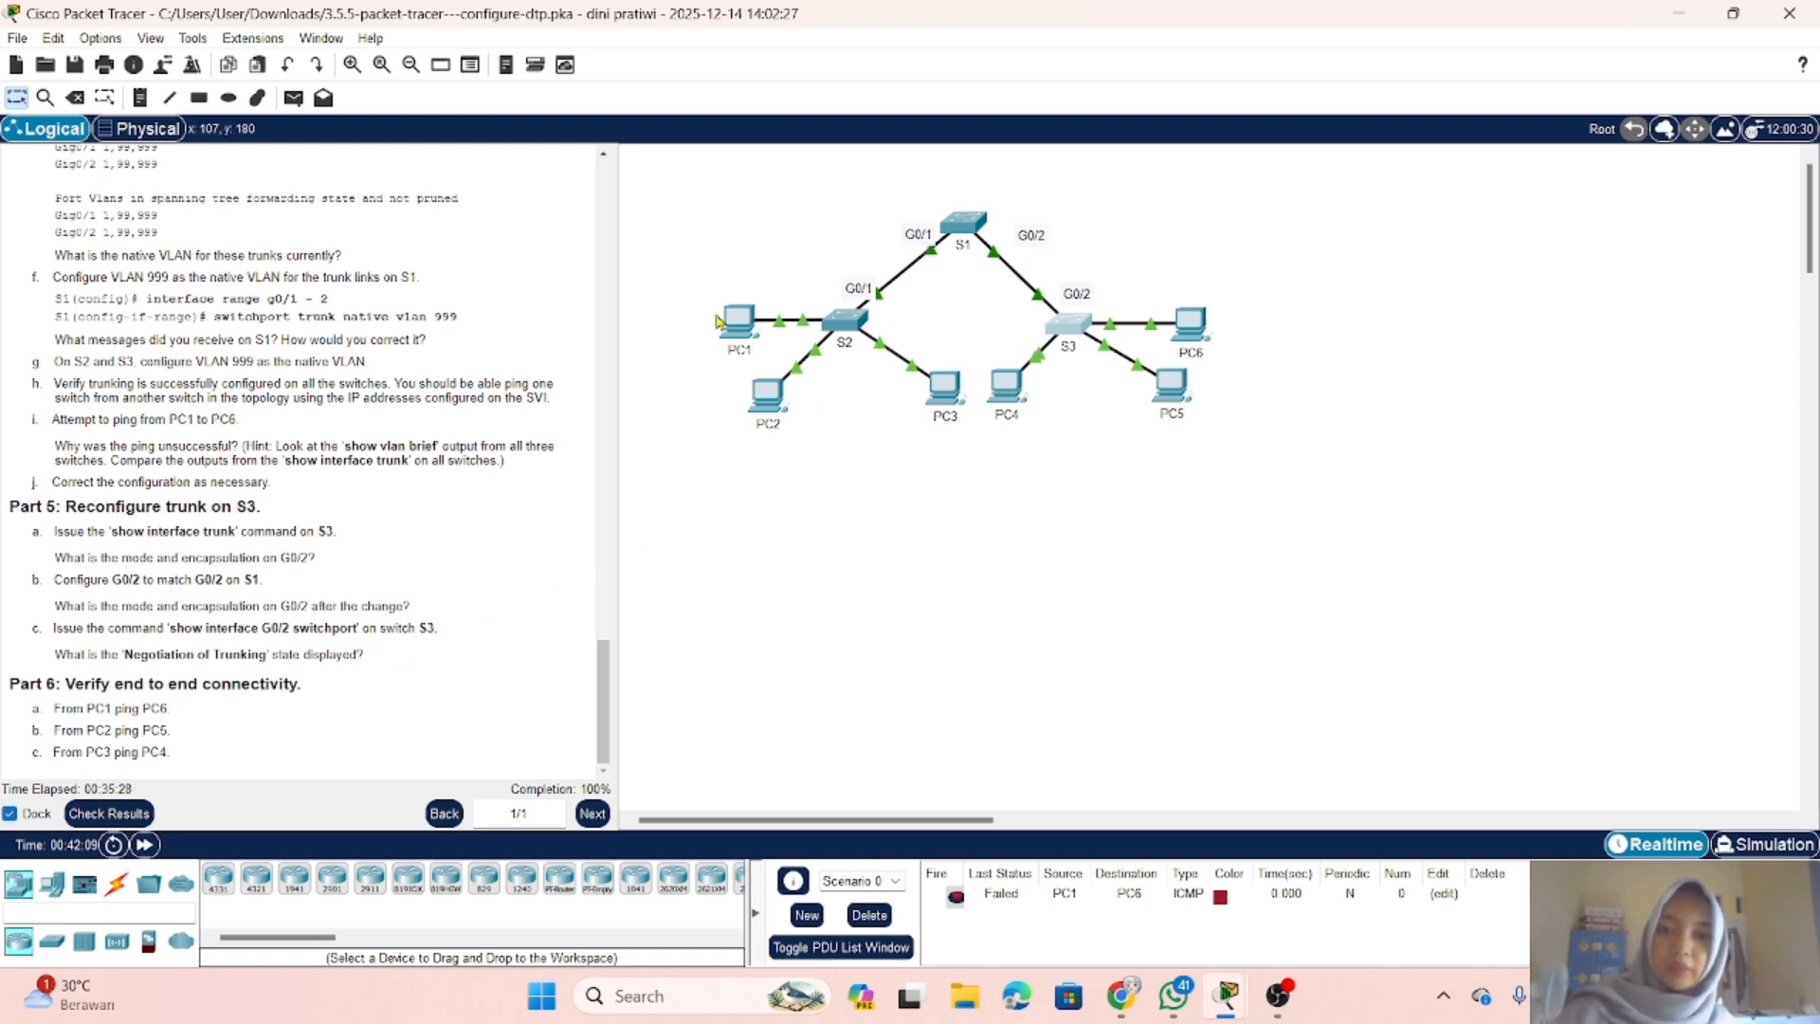
# Step: Copy PC5's IPv4 address from its IP configuration
pyautogui.click(770, 403)
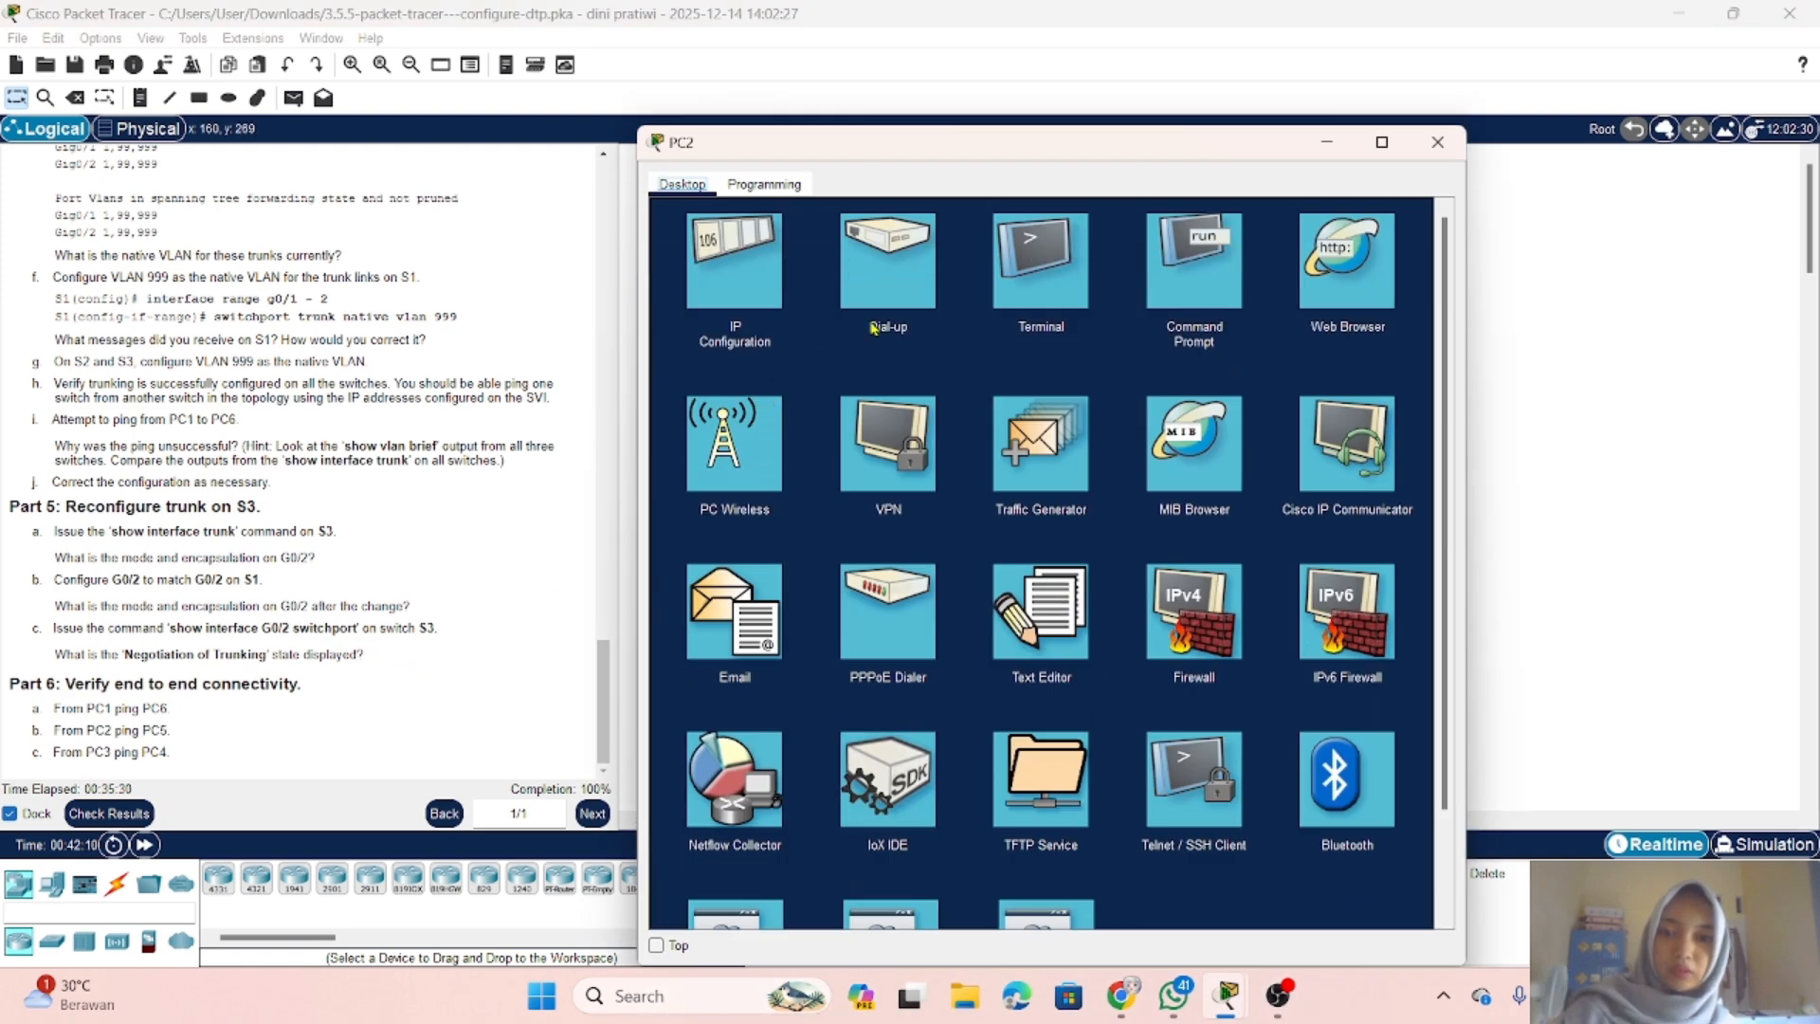
pyautogui.click(1327, 152)
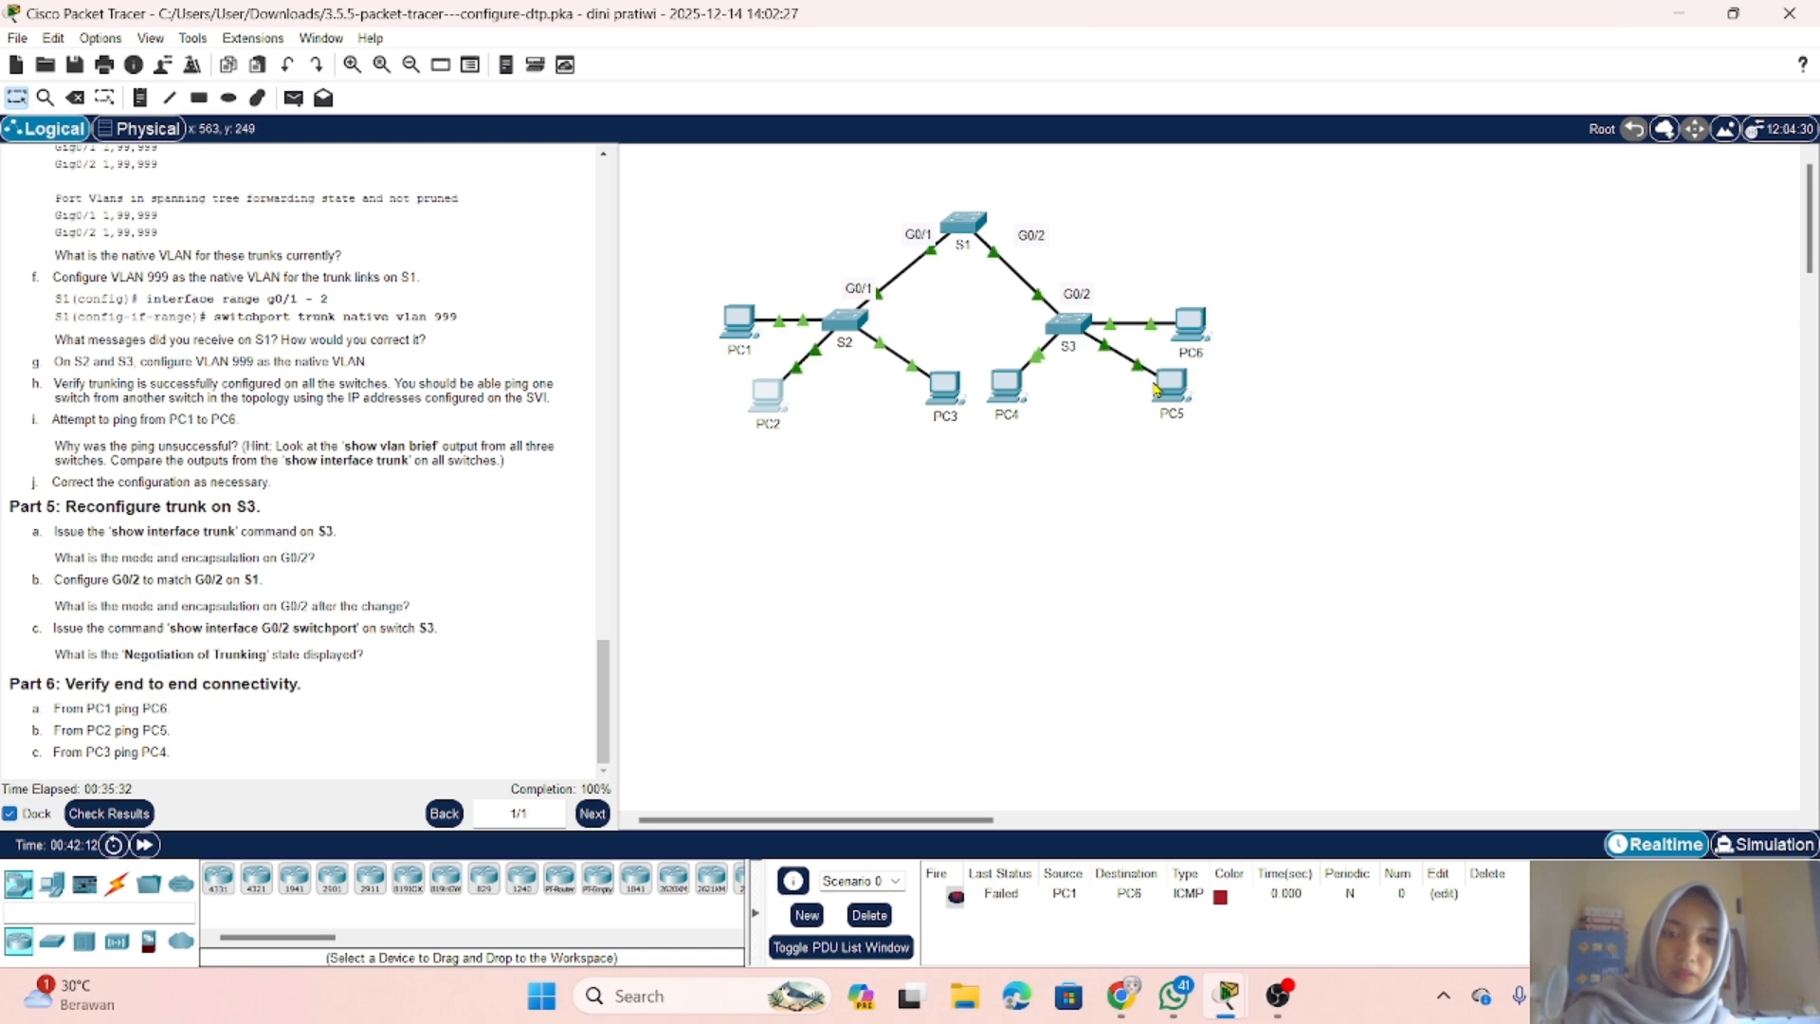
pyautogui.click(1158, 386)
pyautogui.click(737, 261)
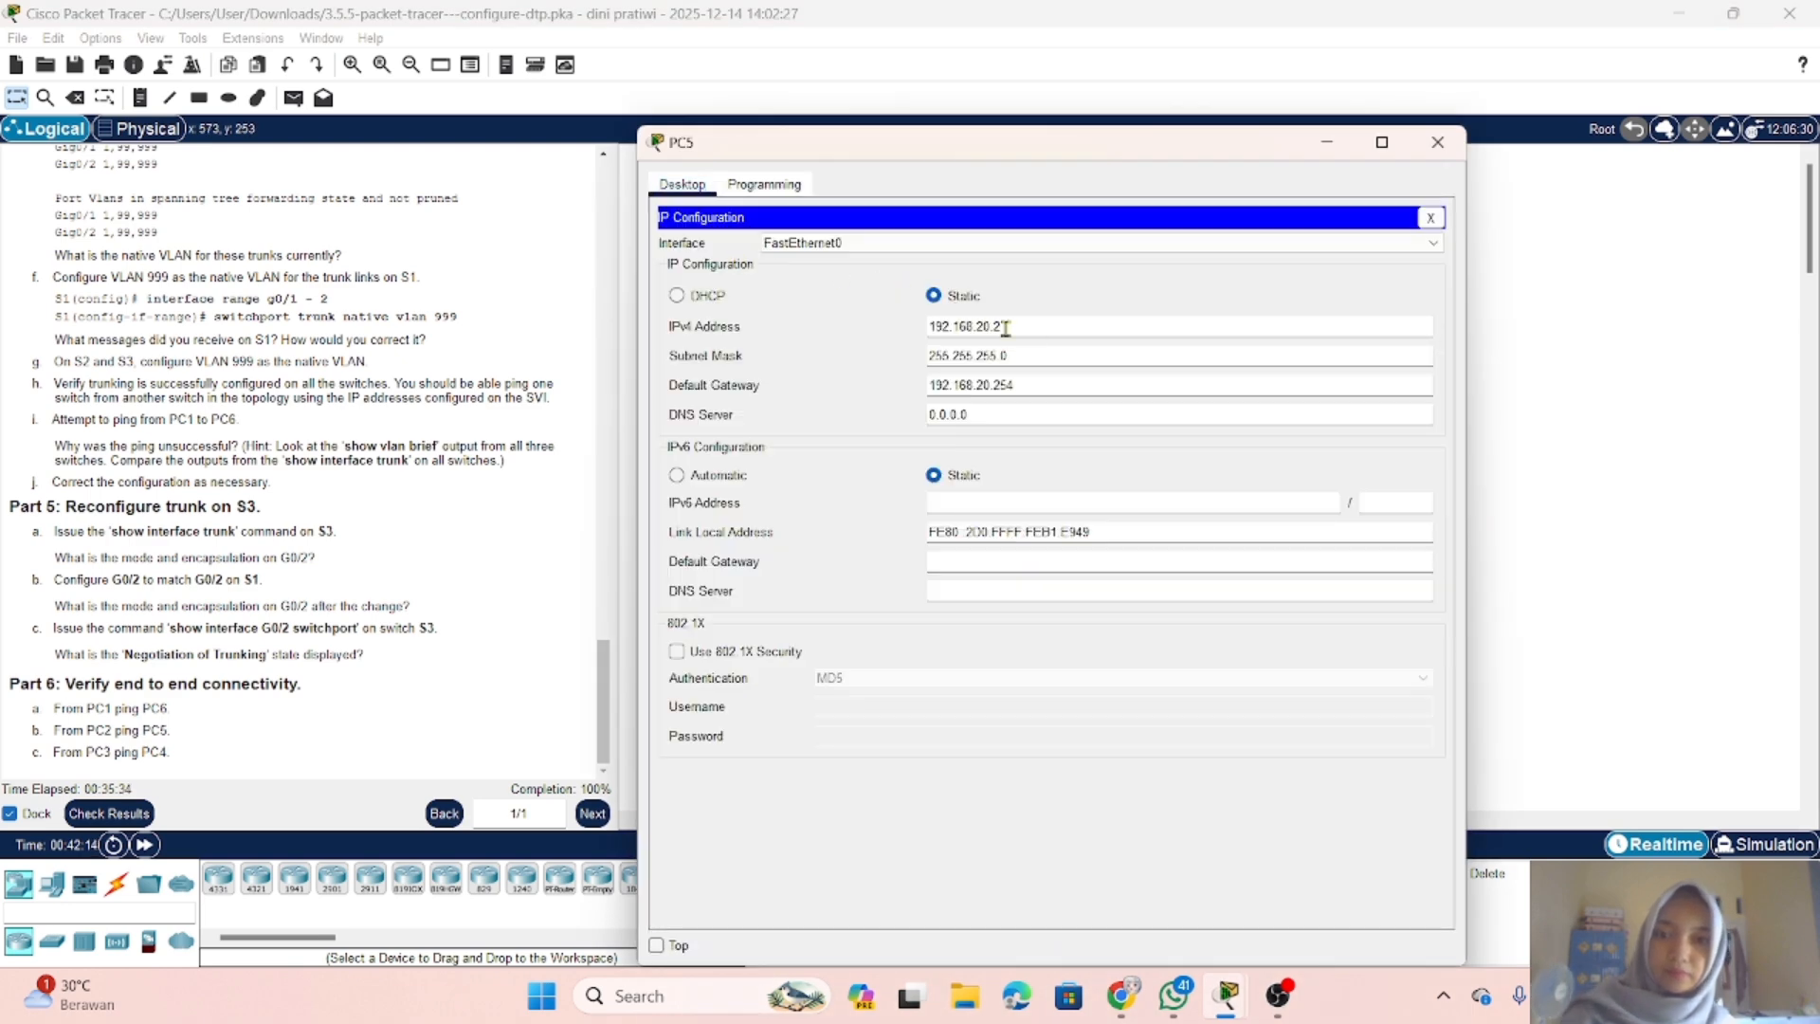
pyautogui.doubleClick(1030, 330)
pyautogui.hotkey('ctrl', 'c')
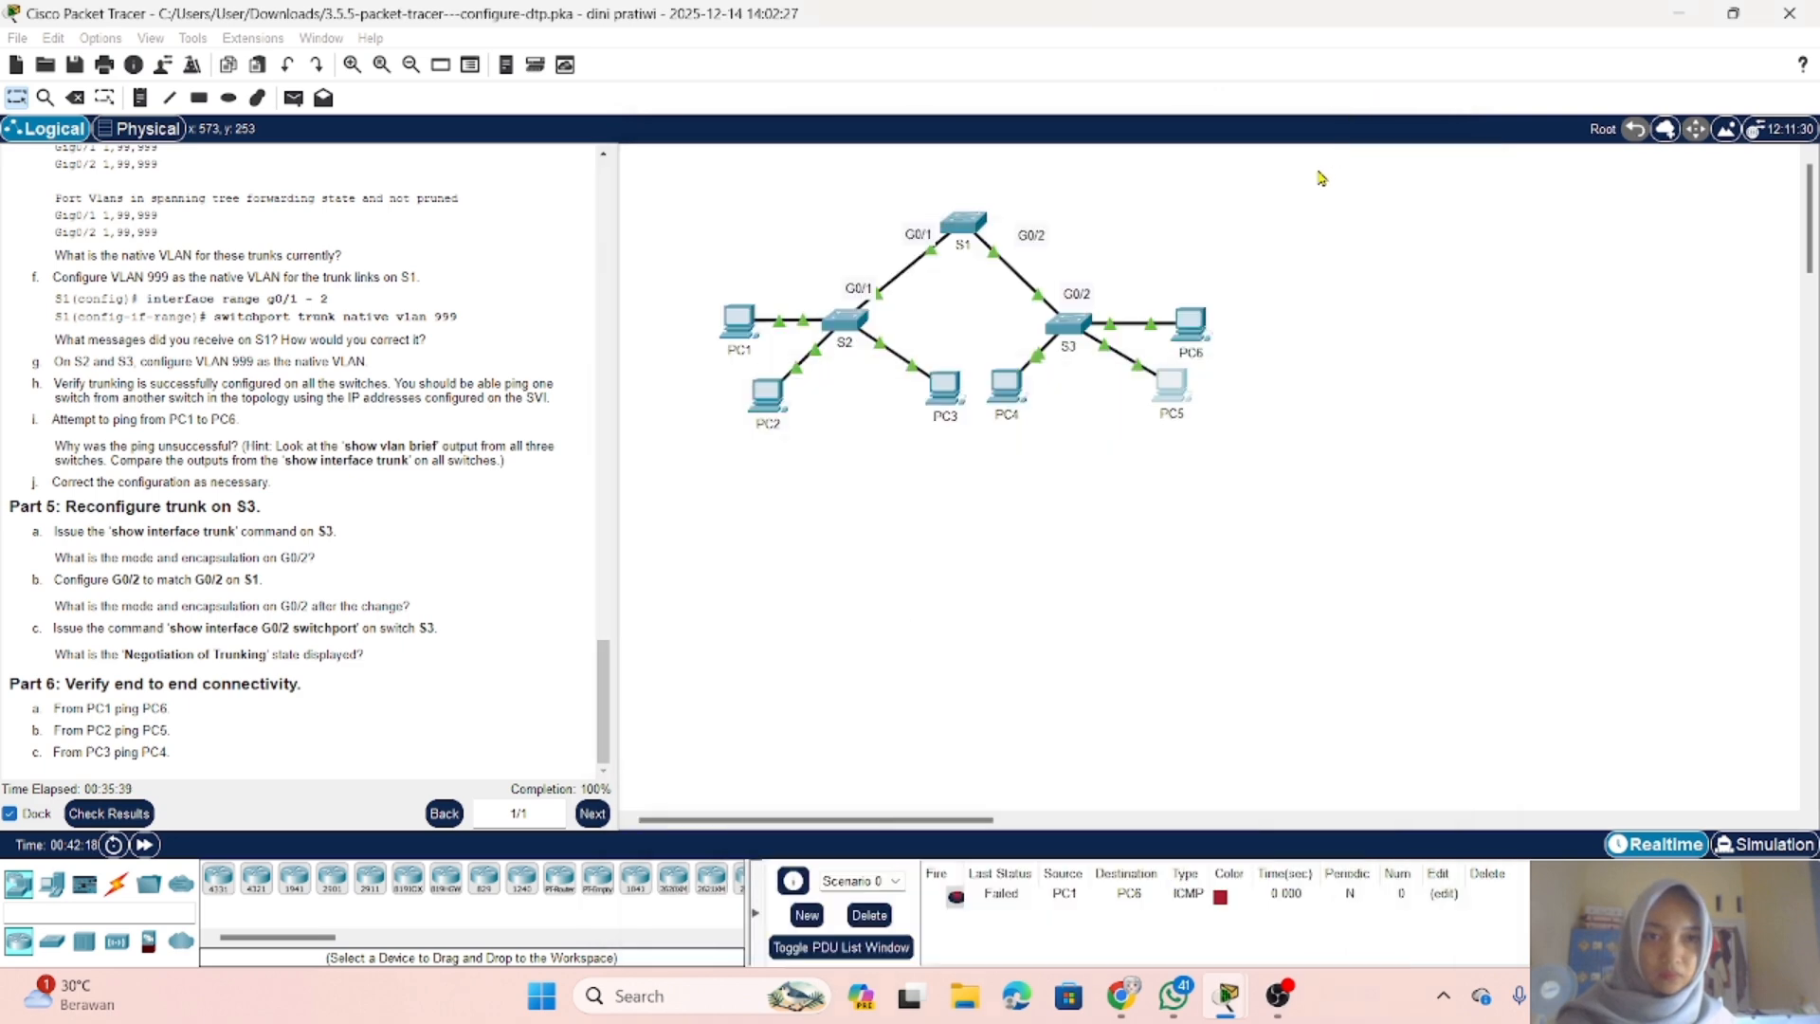
pyautogui.click(1329, 143)
# Step: Test connectivity from PC2 to PC5 by pinging 192.168.20.2 from PC2's command prompt, and close PC2's window
pyautogui.click(768, 393)
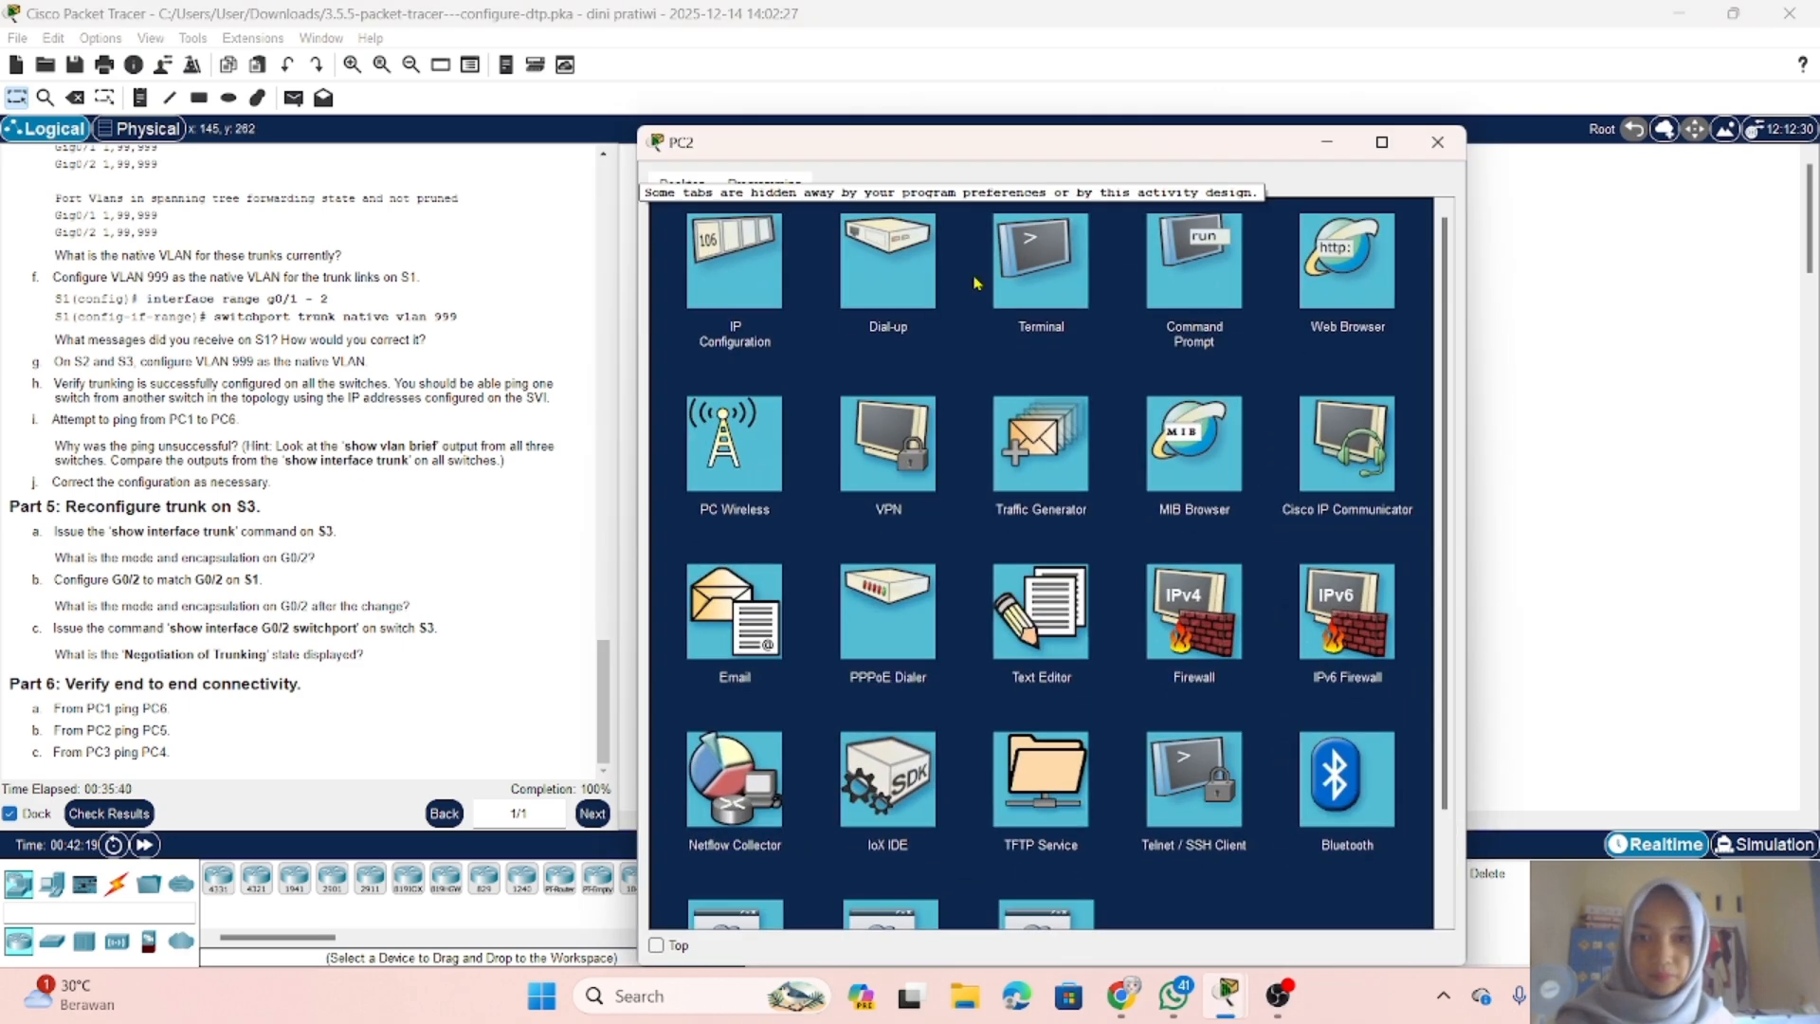
pyautogui.click(1185, 322)
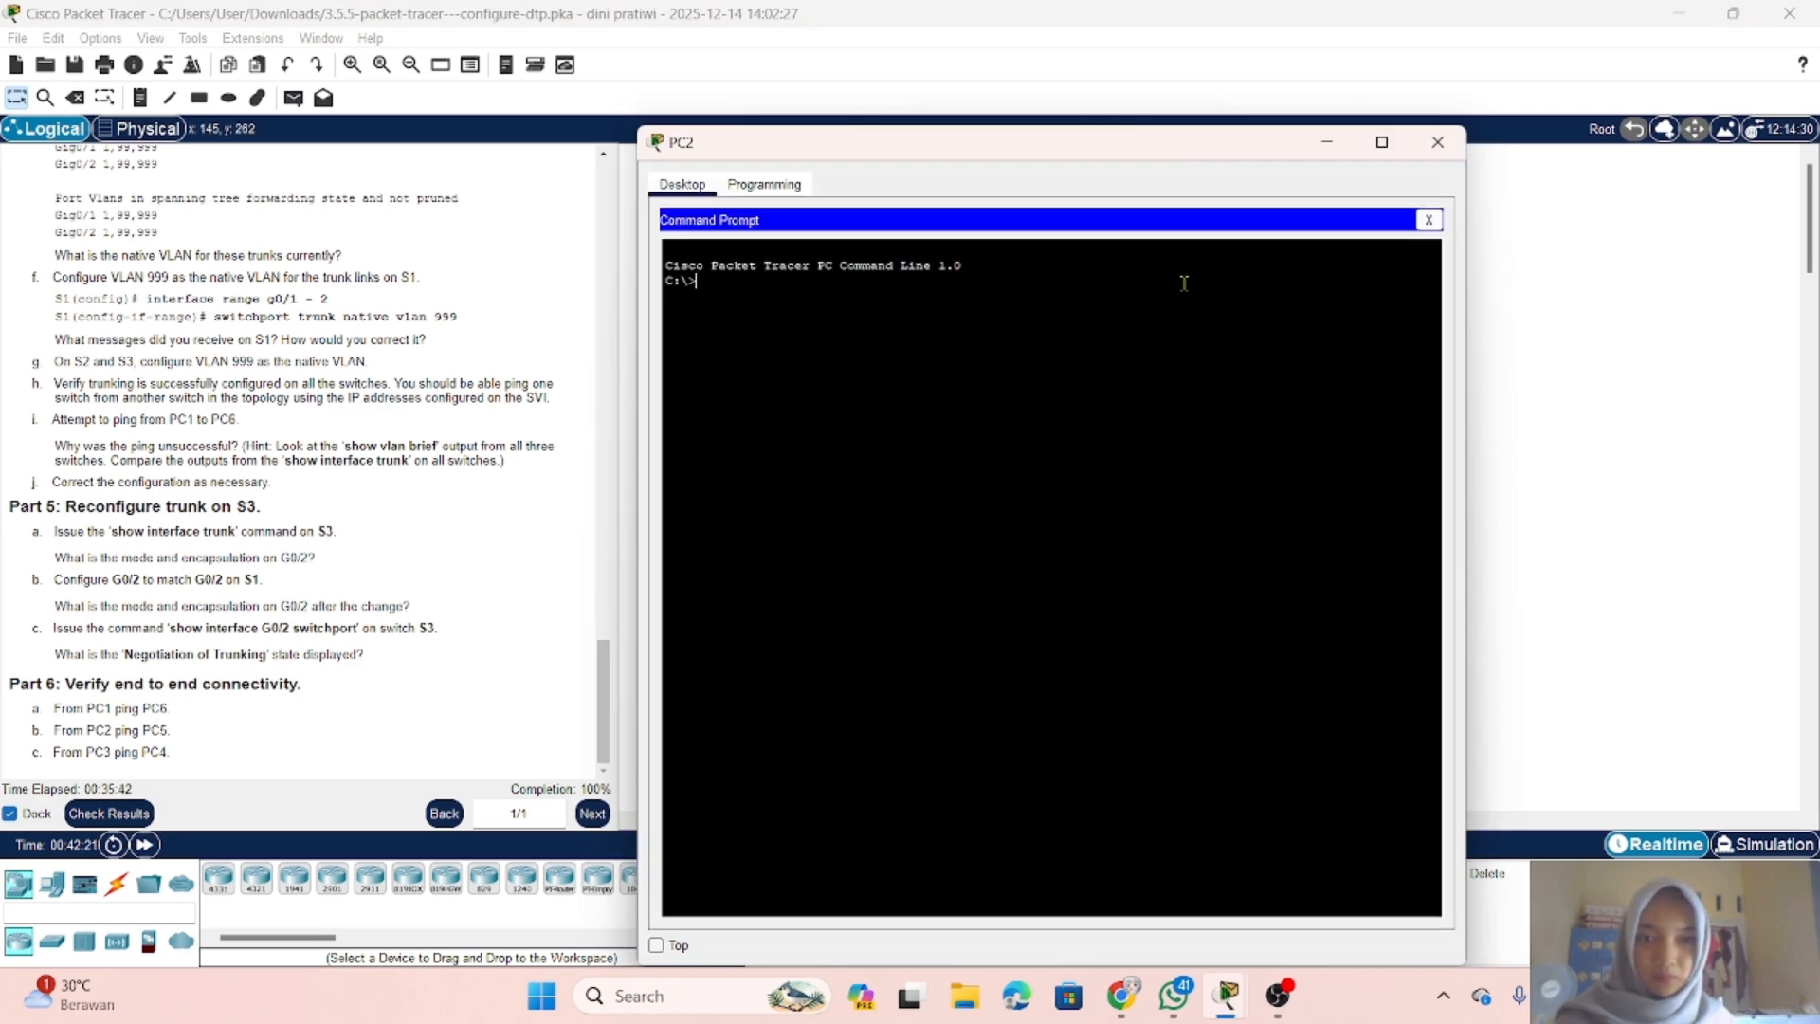
pyautogui.write('ping')
pyautogui.rightClick(1049, 301)
pyautogui.click(1109, 338)
pyautogui.press('Return')
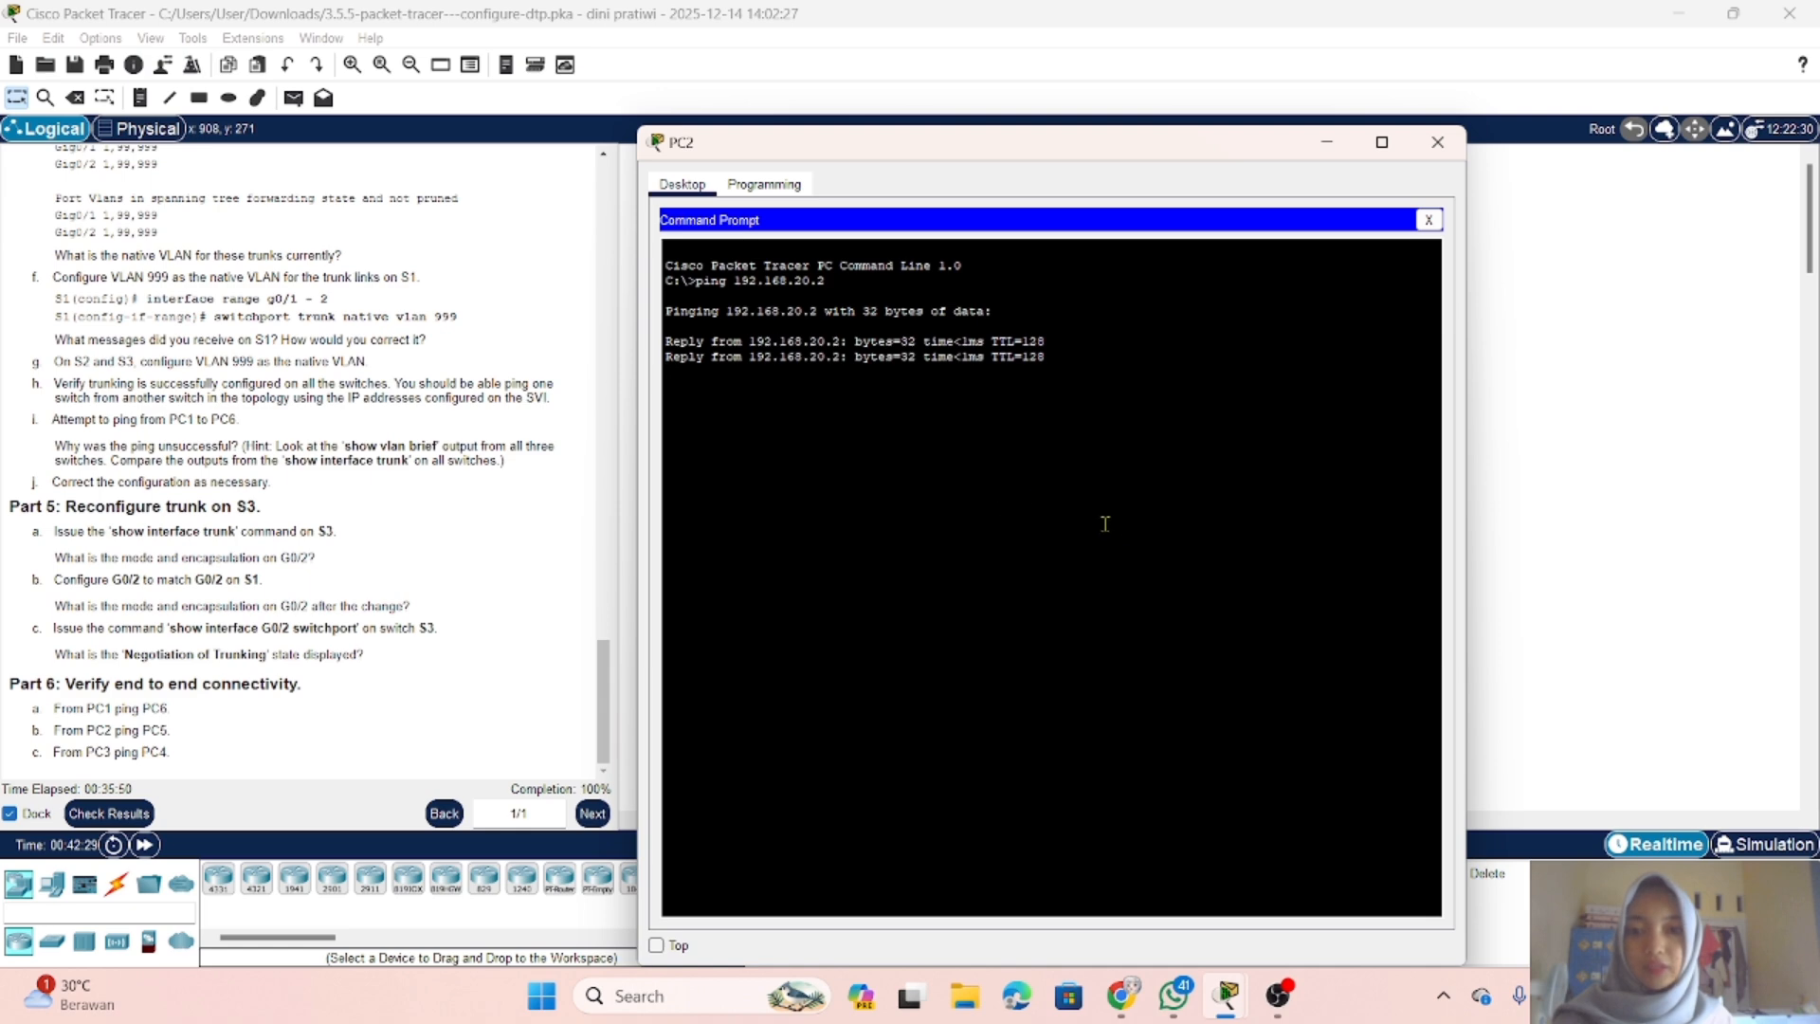
pyautogui.press('Return')
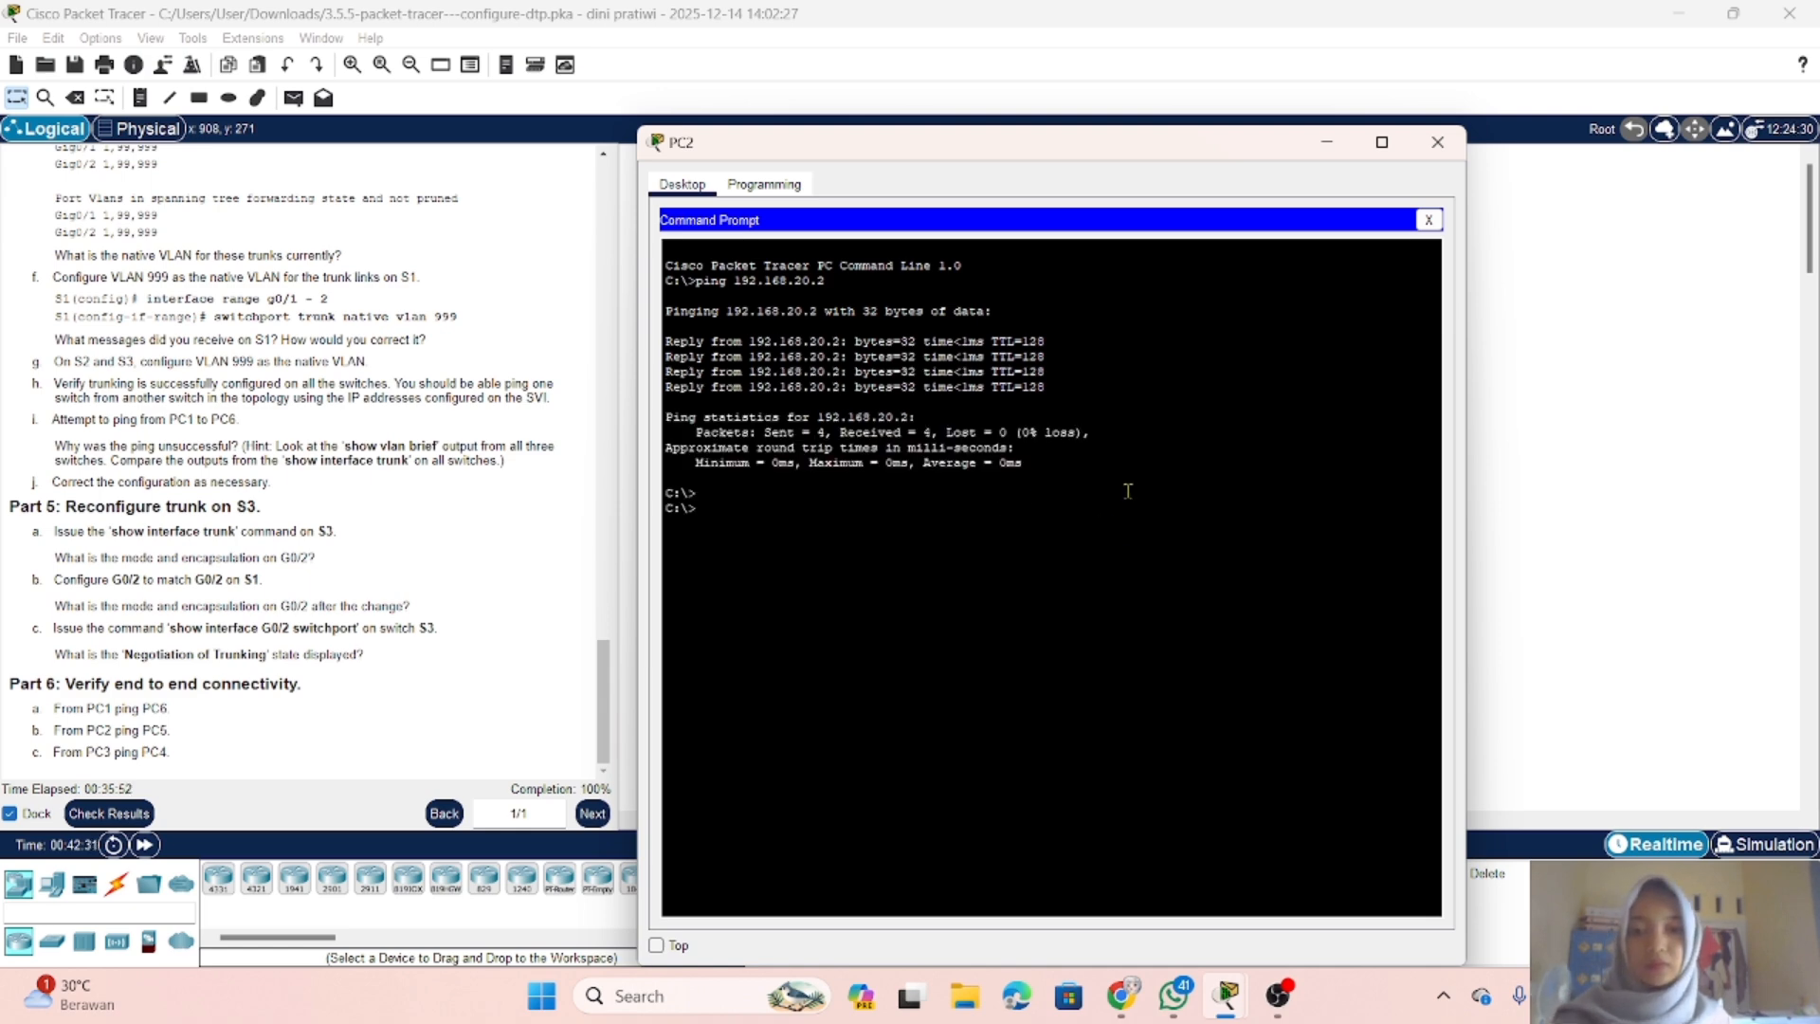
pyautogui.click(1437, 141)
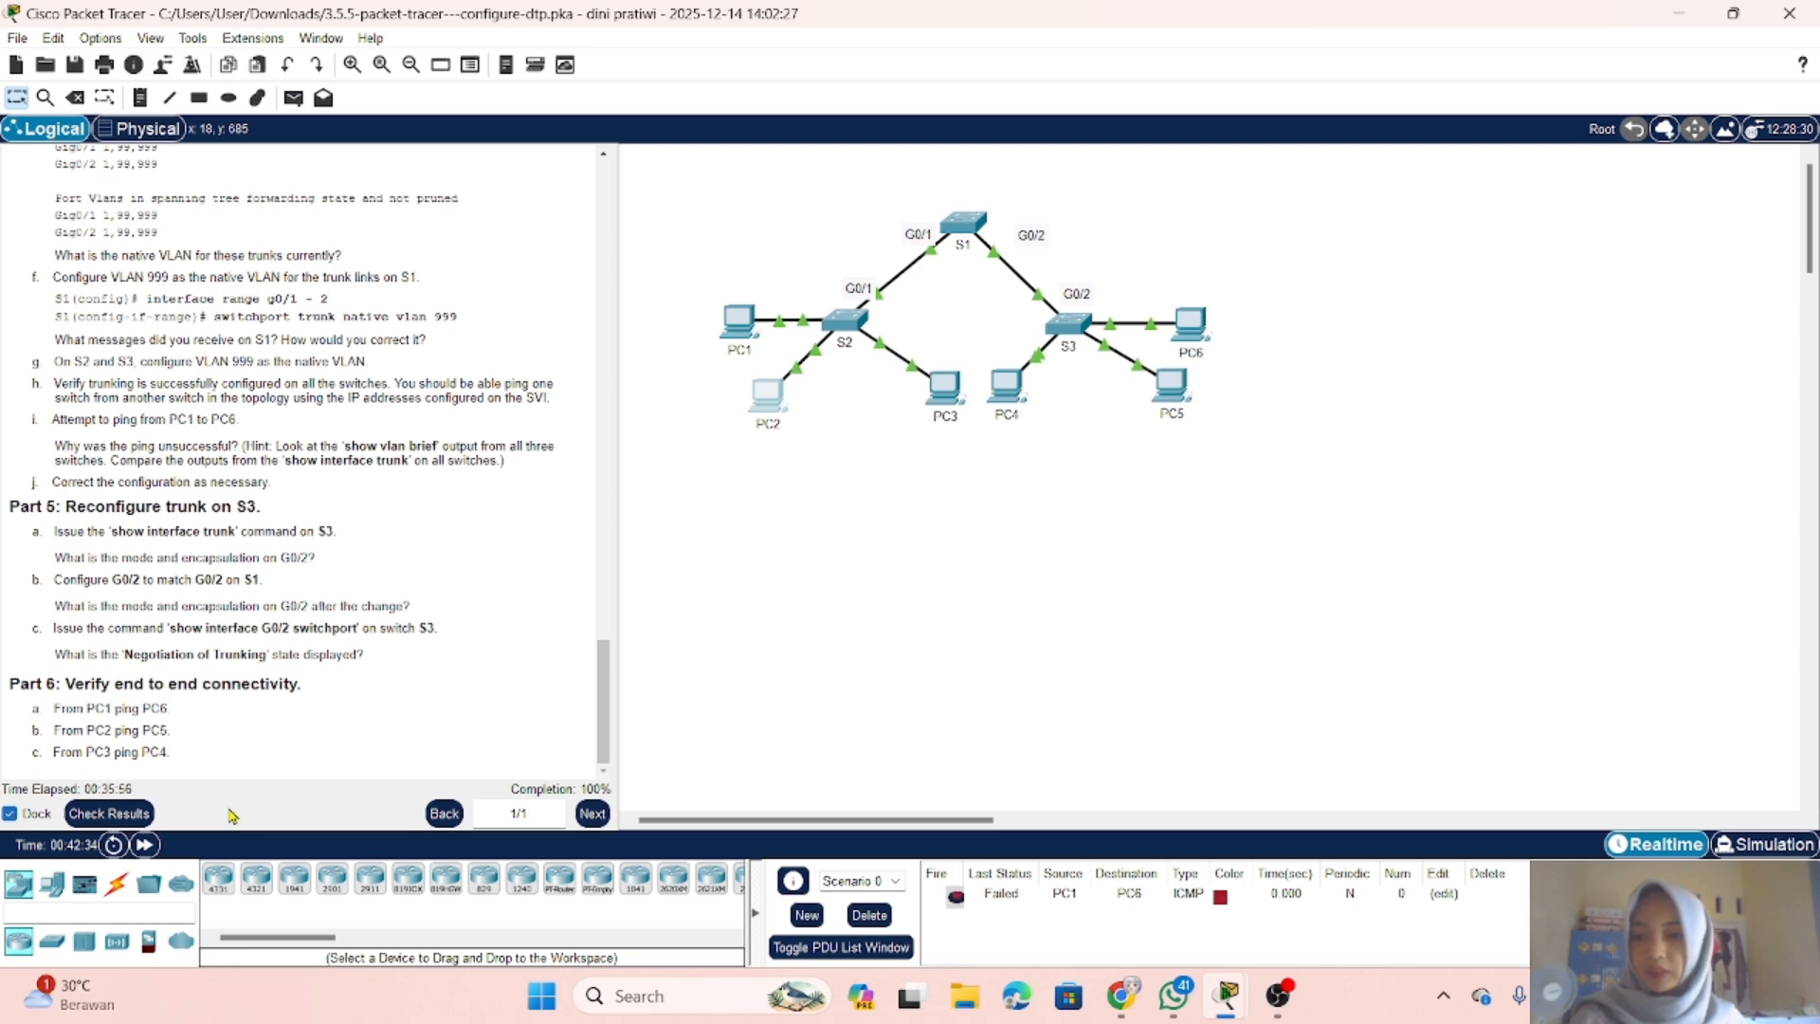
# Step: Check the activity results, review the assessment items for S1, S2 and S3, and return to the topology
pyautogui.click(132, 812)
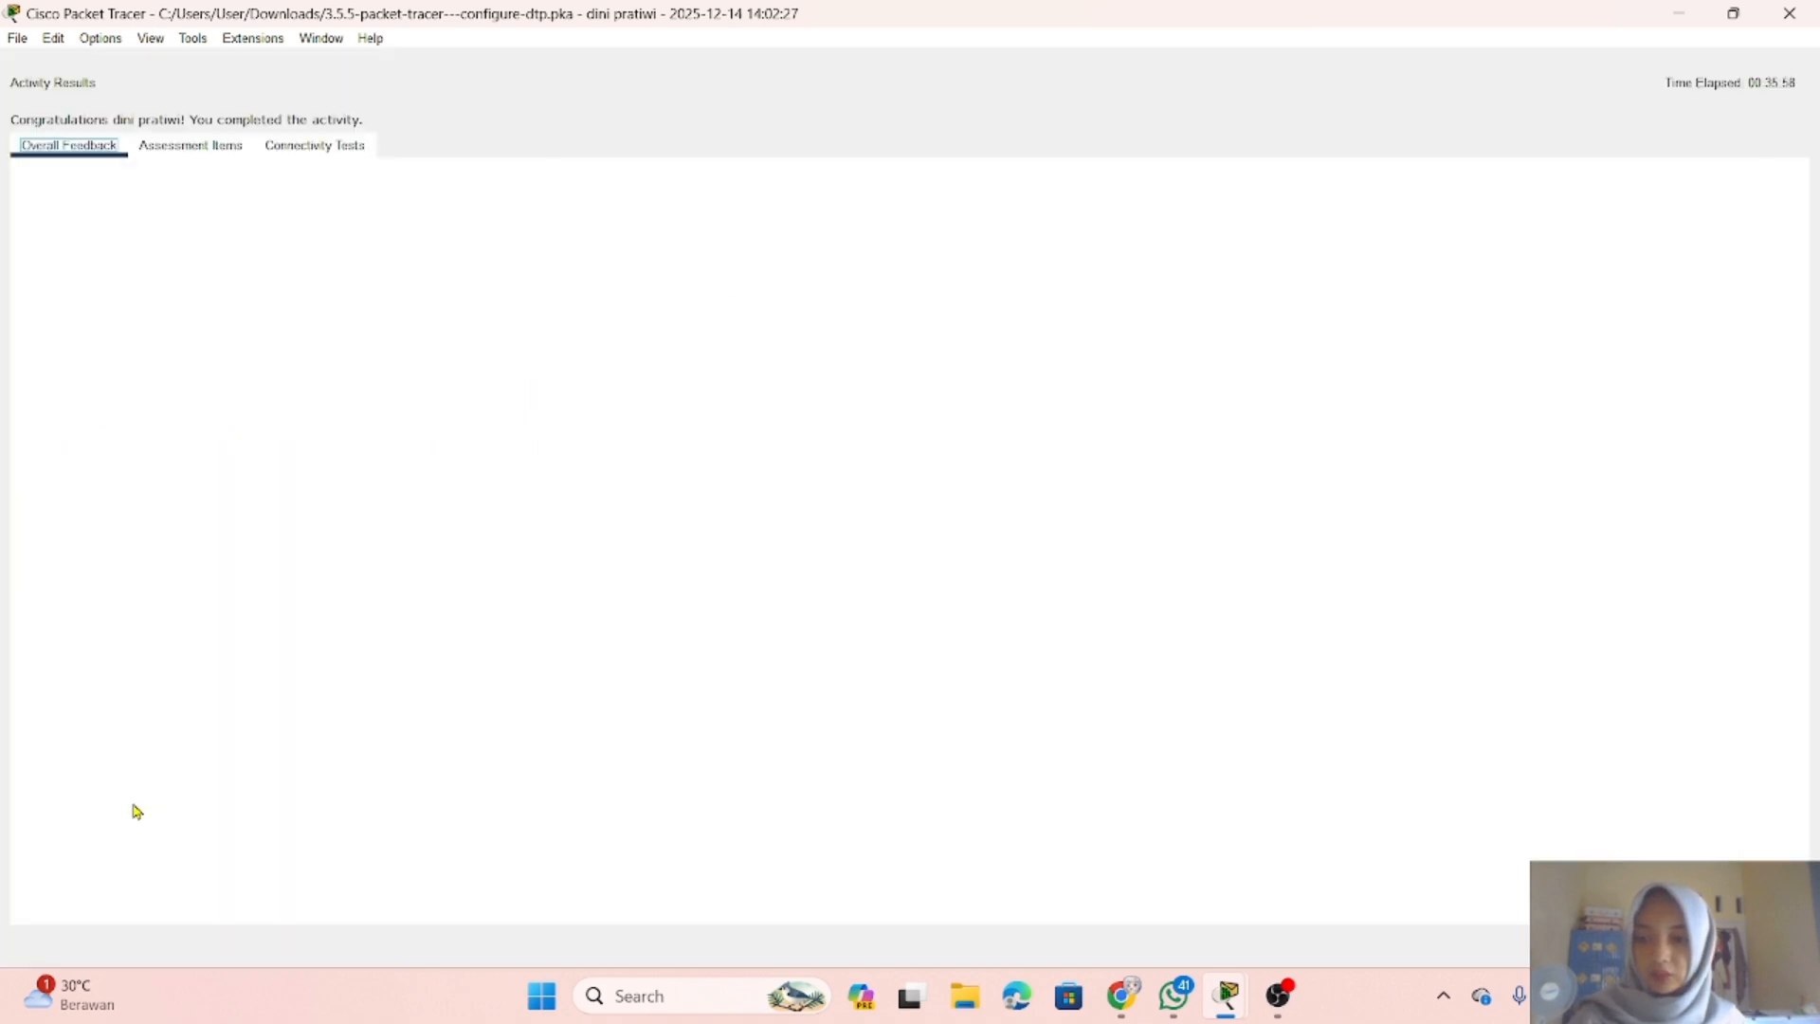
pyautogui.click(189, 148)
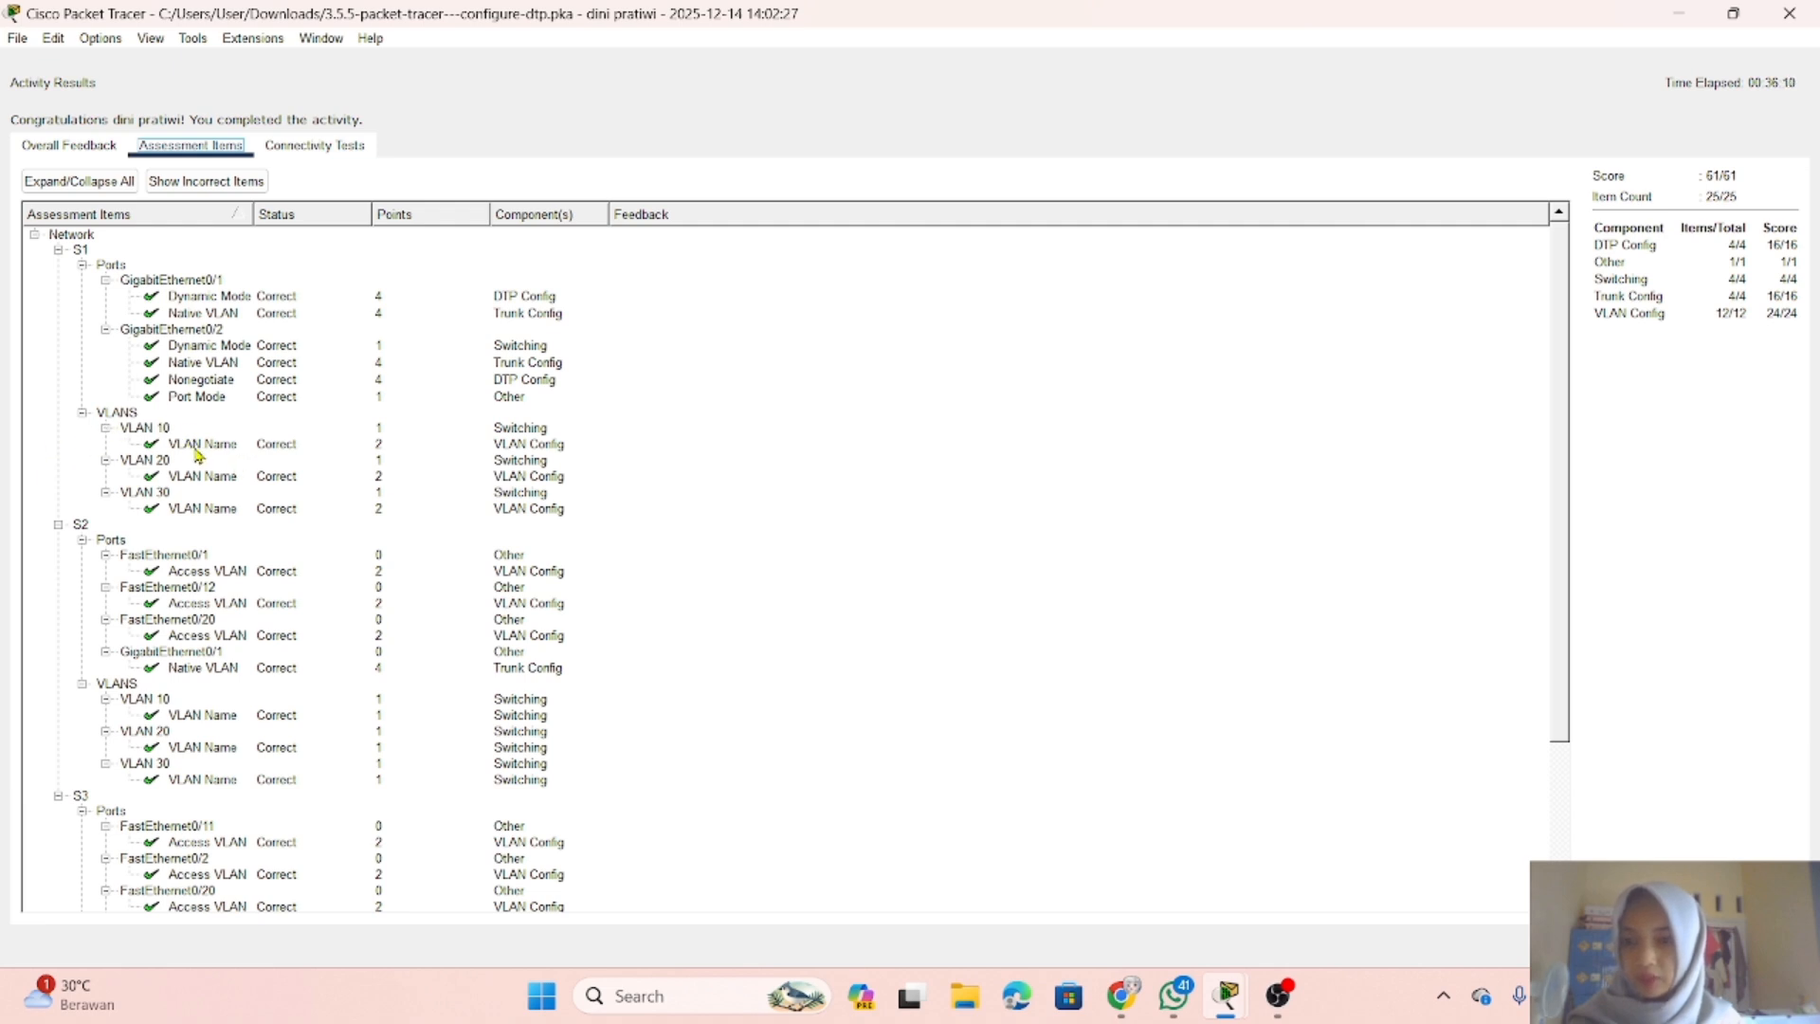
pyautogui.scroll(-4, 112, 561)
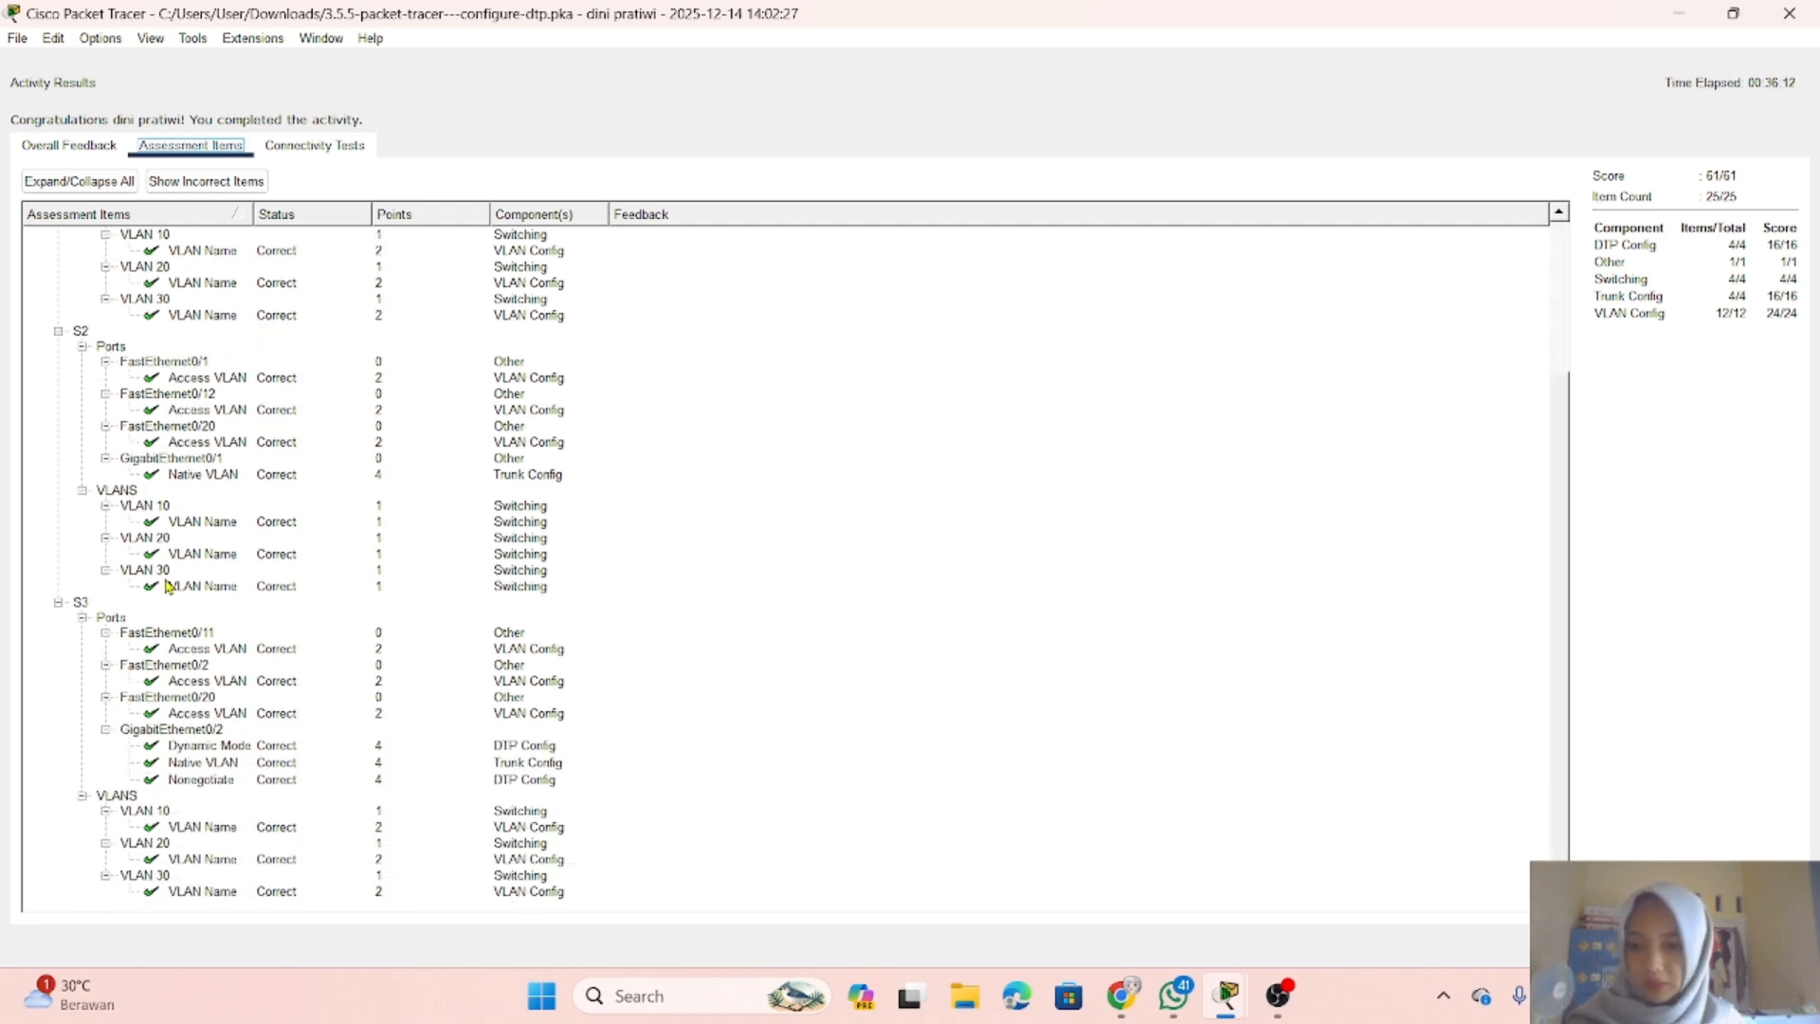
pyautogui.scroll(4, 203, 546)
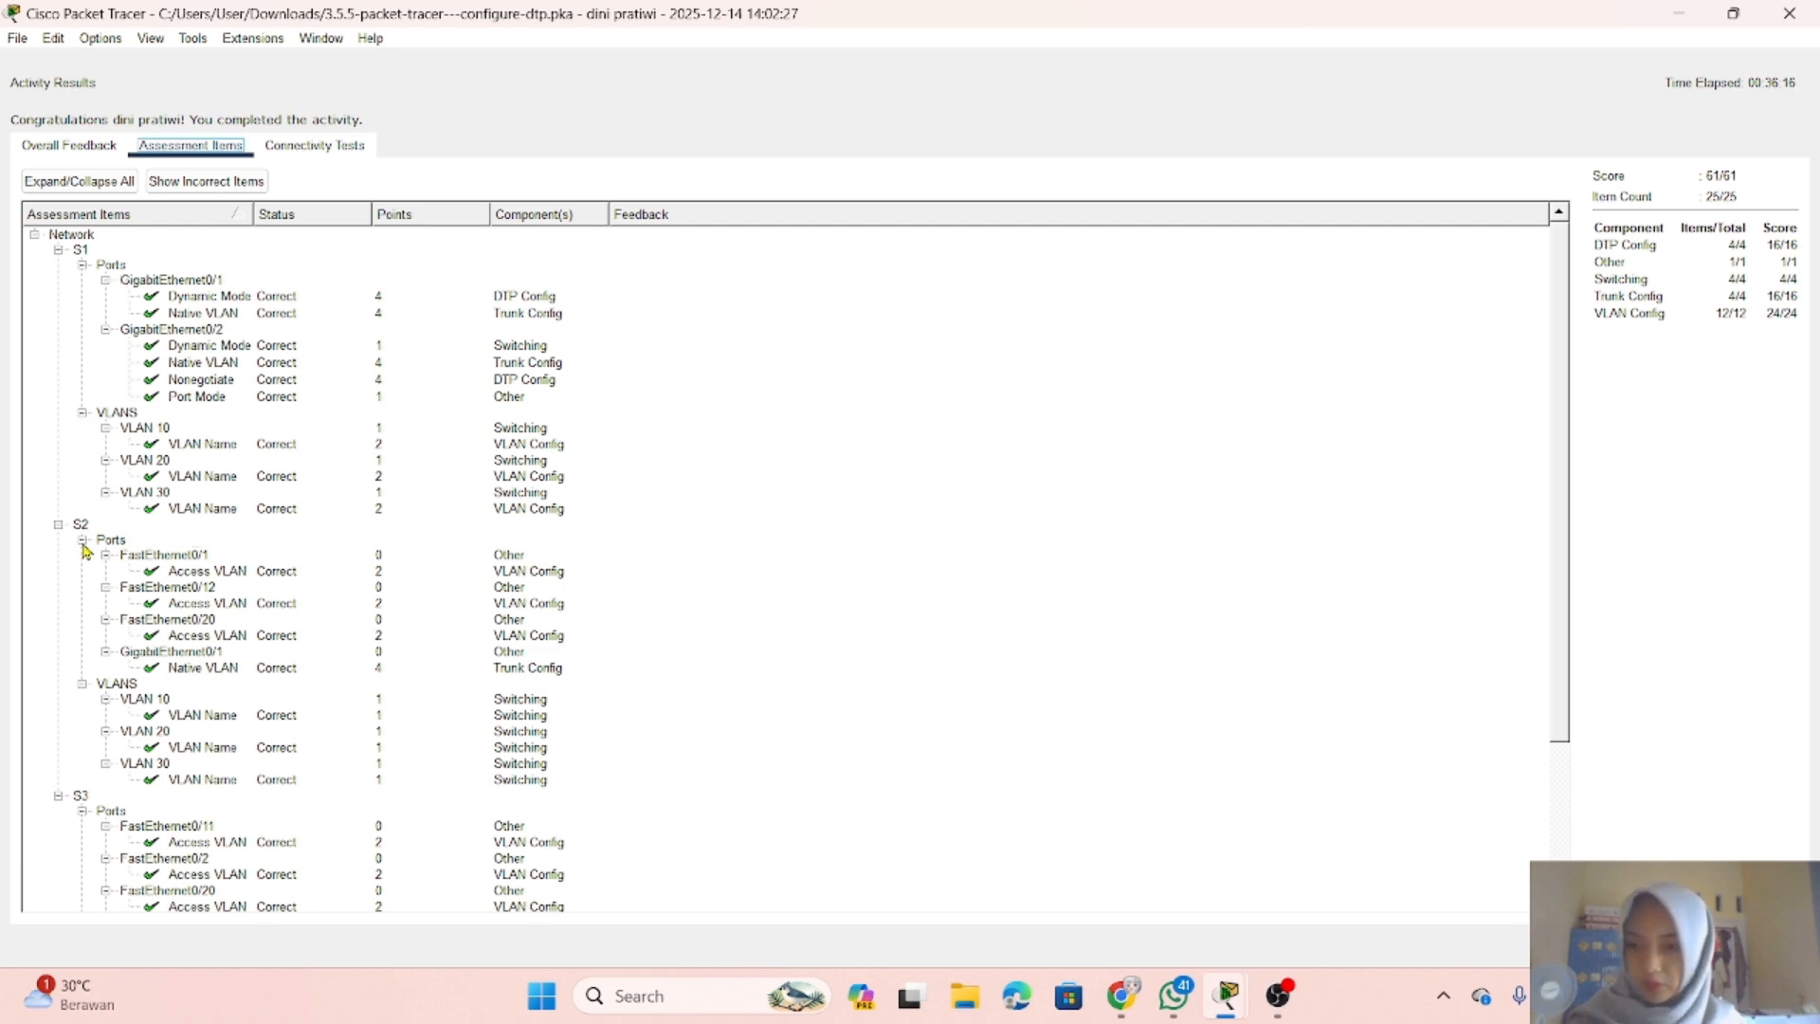
pyautogui.scroll(-4, 75, 675)
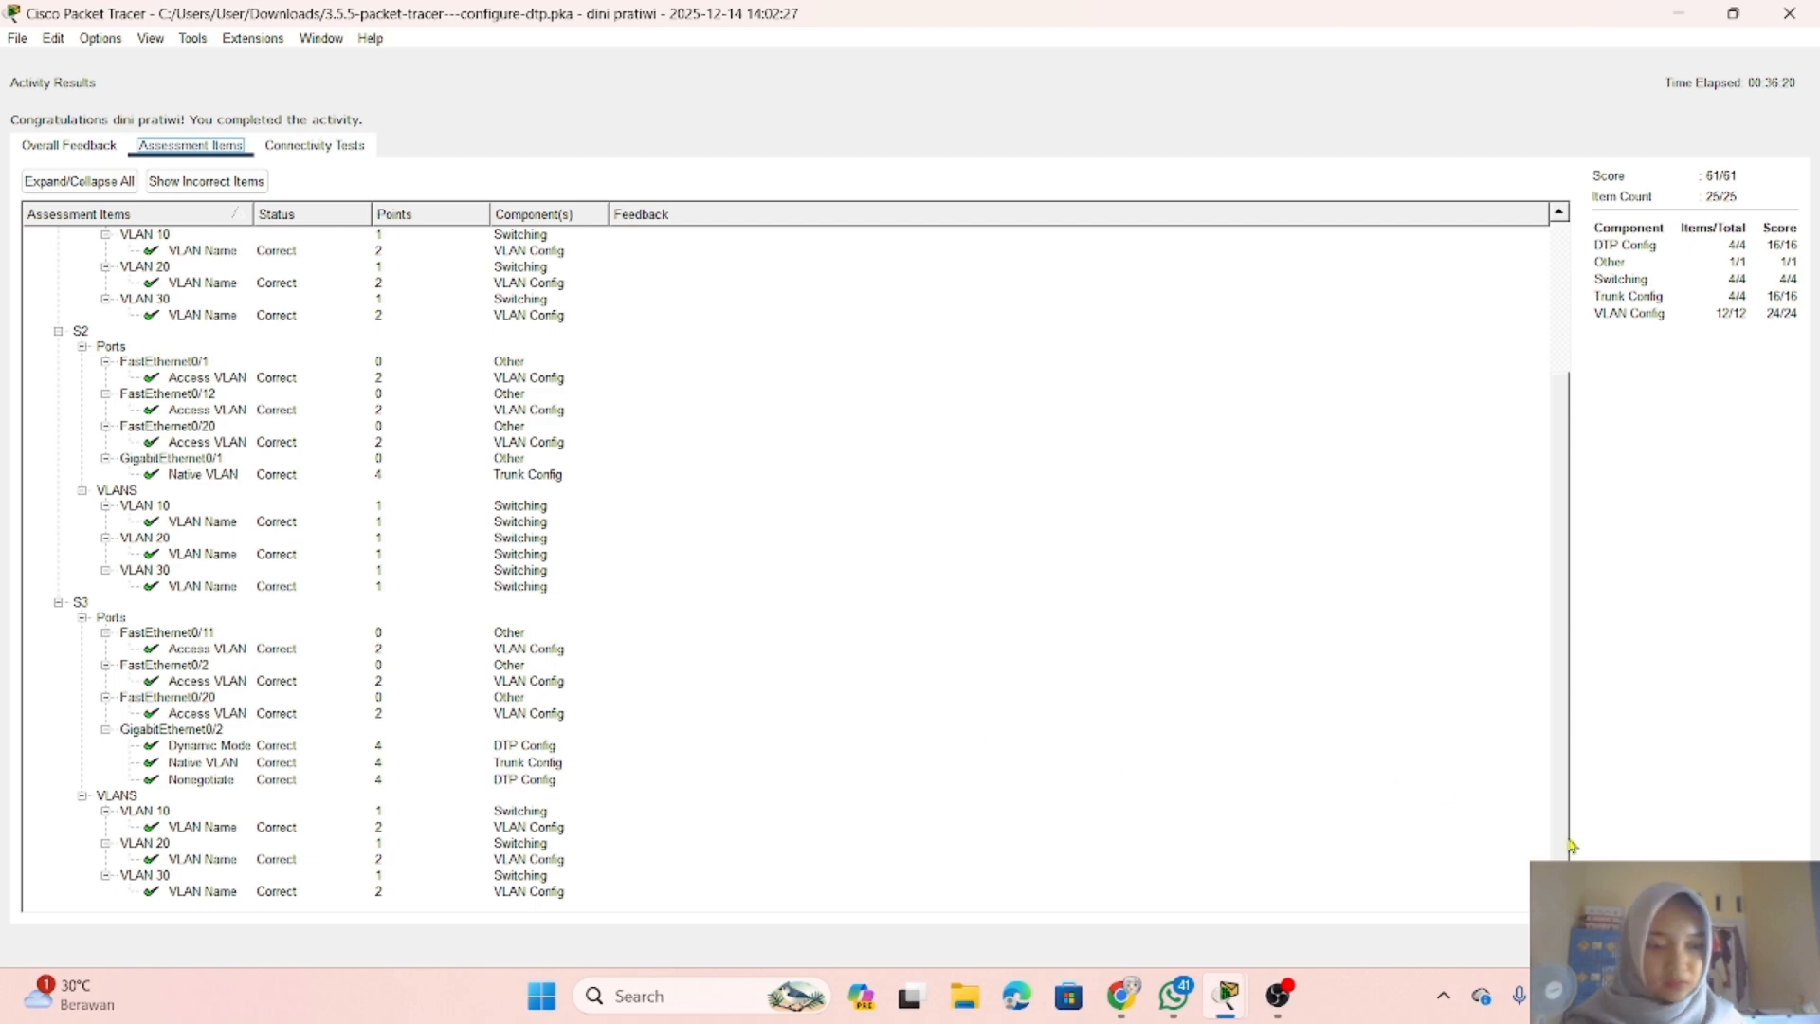
pyautogui.click(1763, 945)
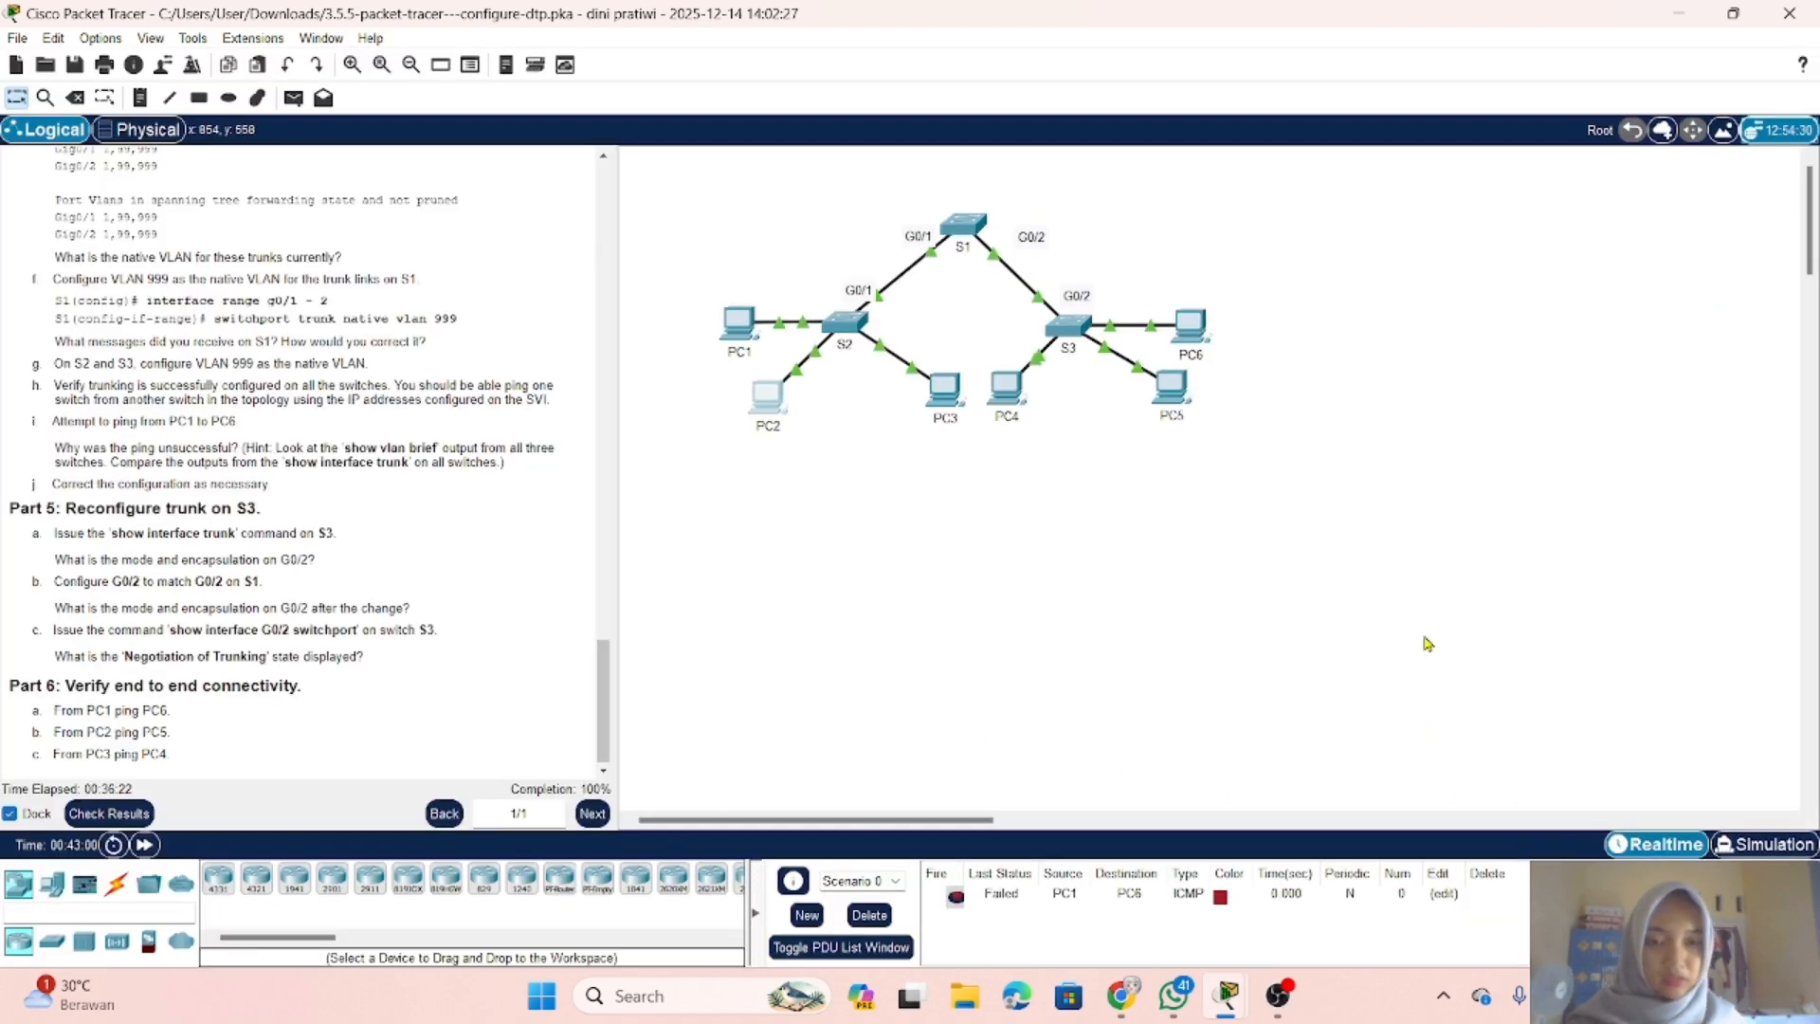